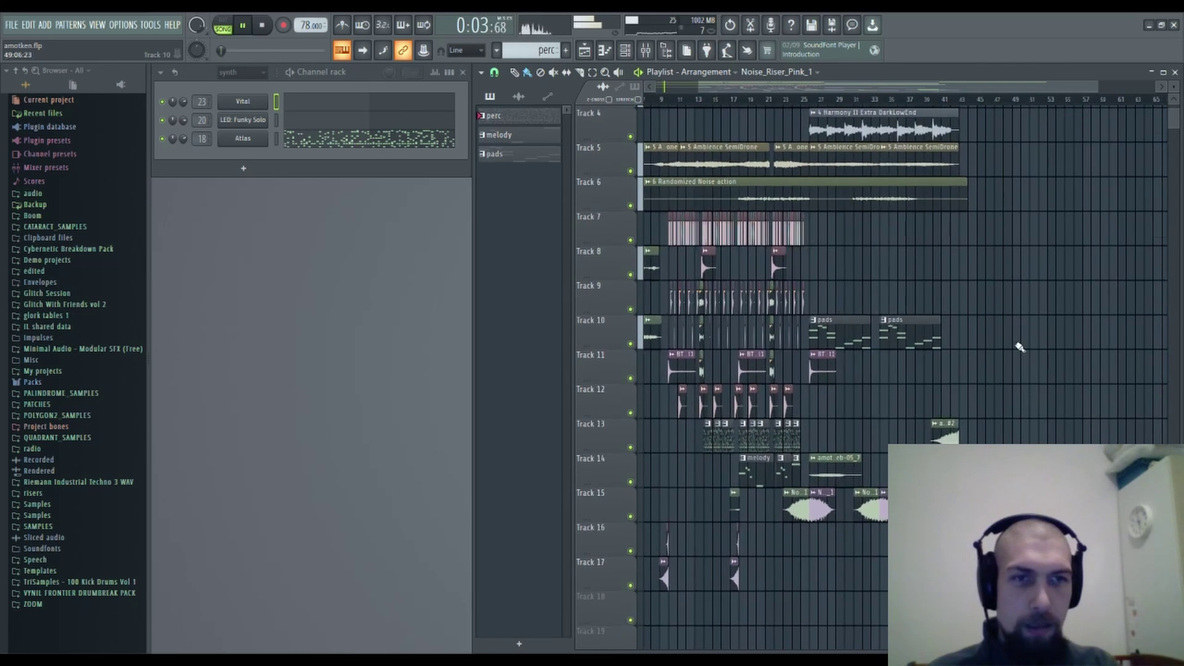
Review the arrangement during playback, from the intro clips through the percussion, kick and crash parts around bars 10 to 17.
drag(969, 264, 994, 500)
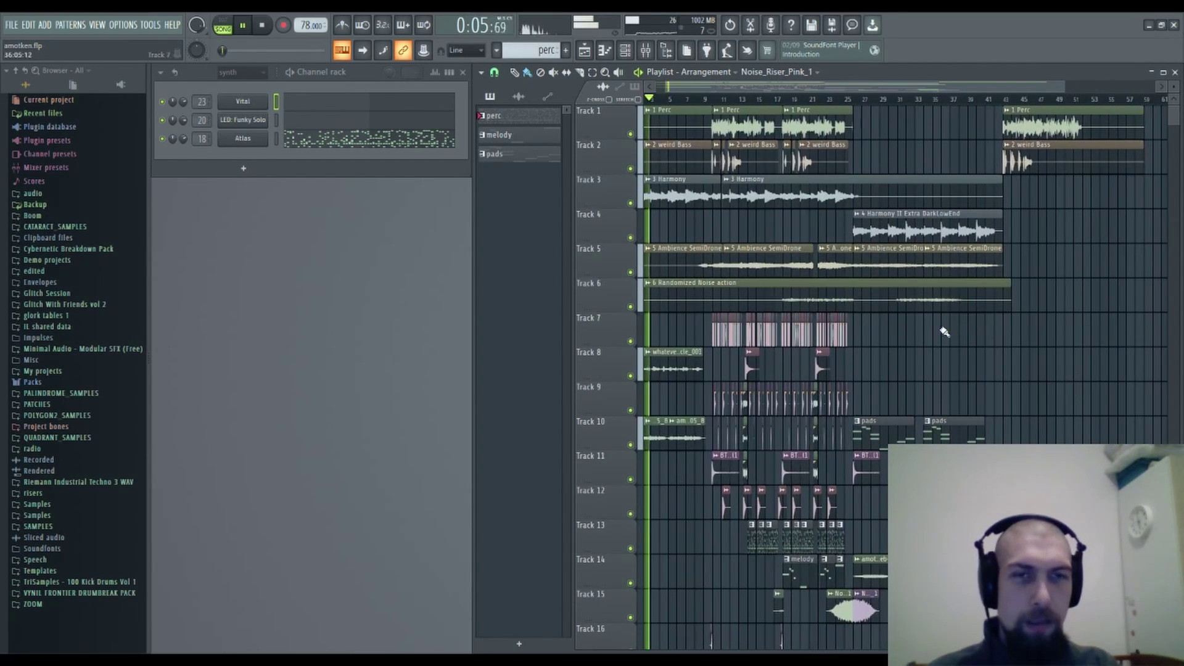
drag(894, 349, 962, 352)
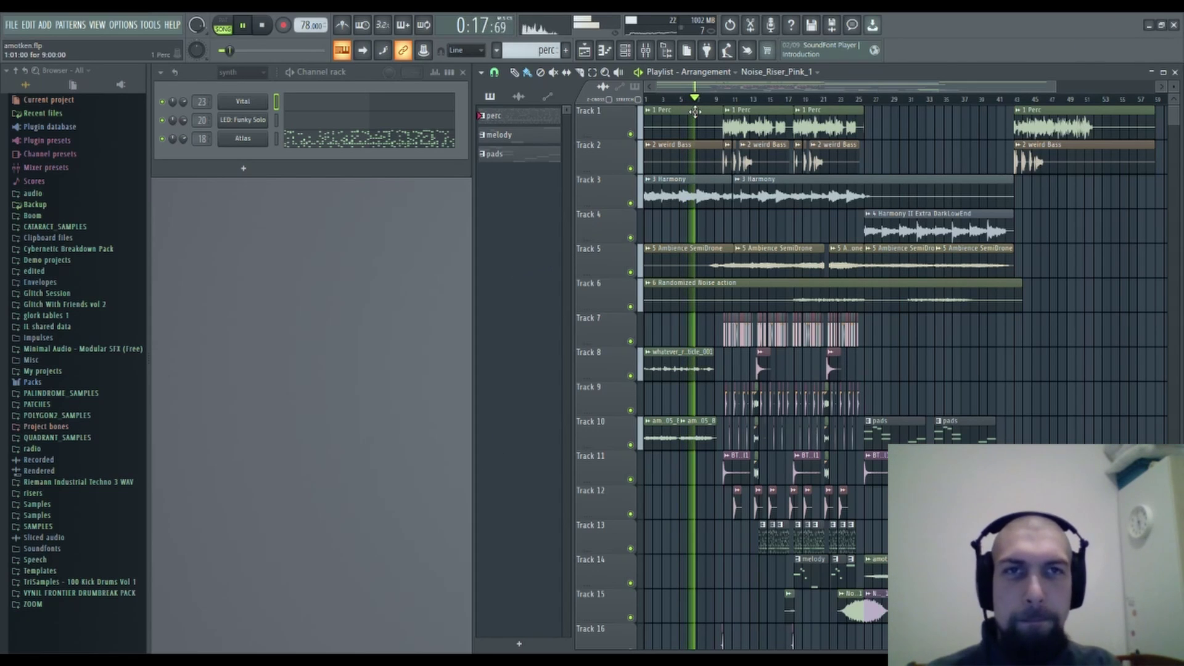
scroll(703, 123, up, 3)
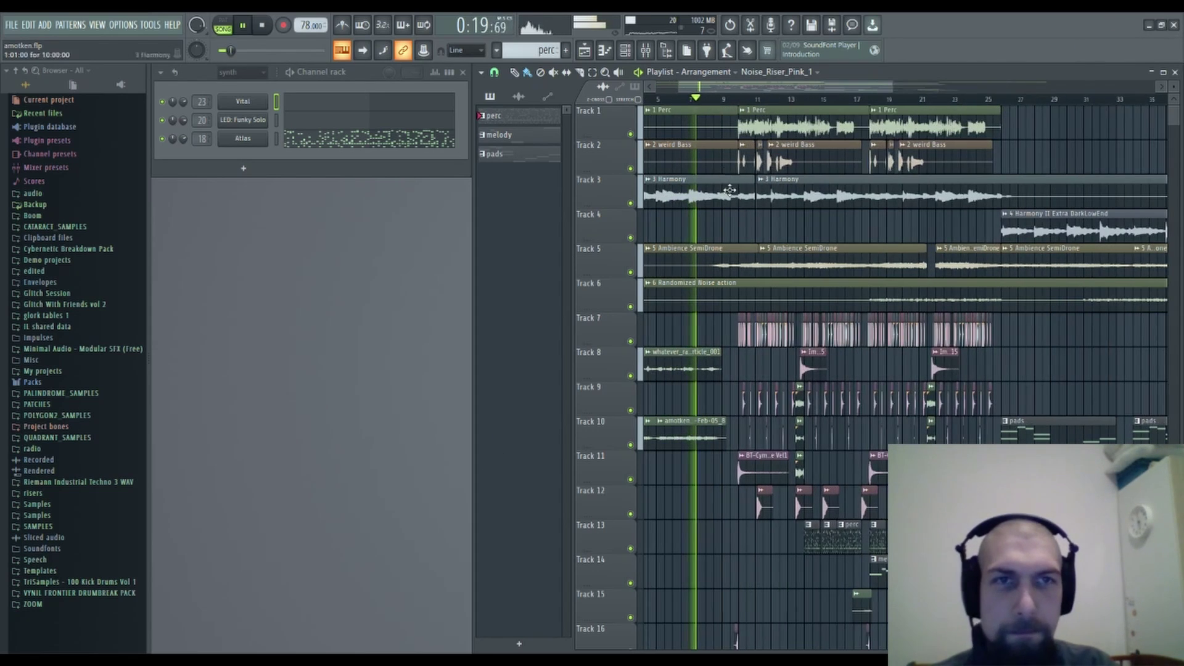
drag(768, 225, 692, 299)
drag(728, 228, 850, 232)
drag(908, 372, 879, 382)
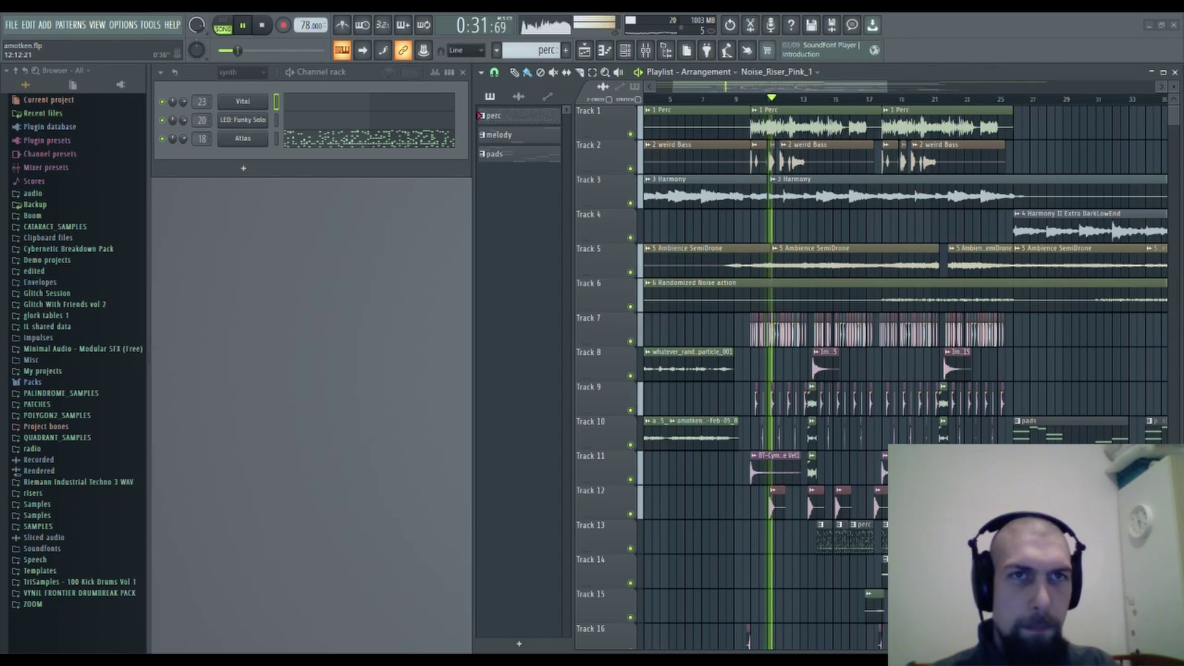
drag(837, 229, 750, 246)
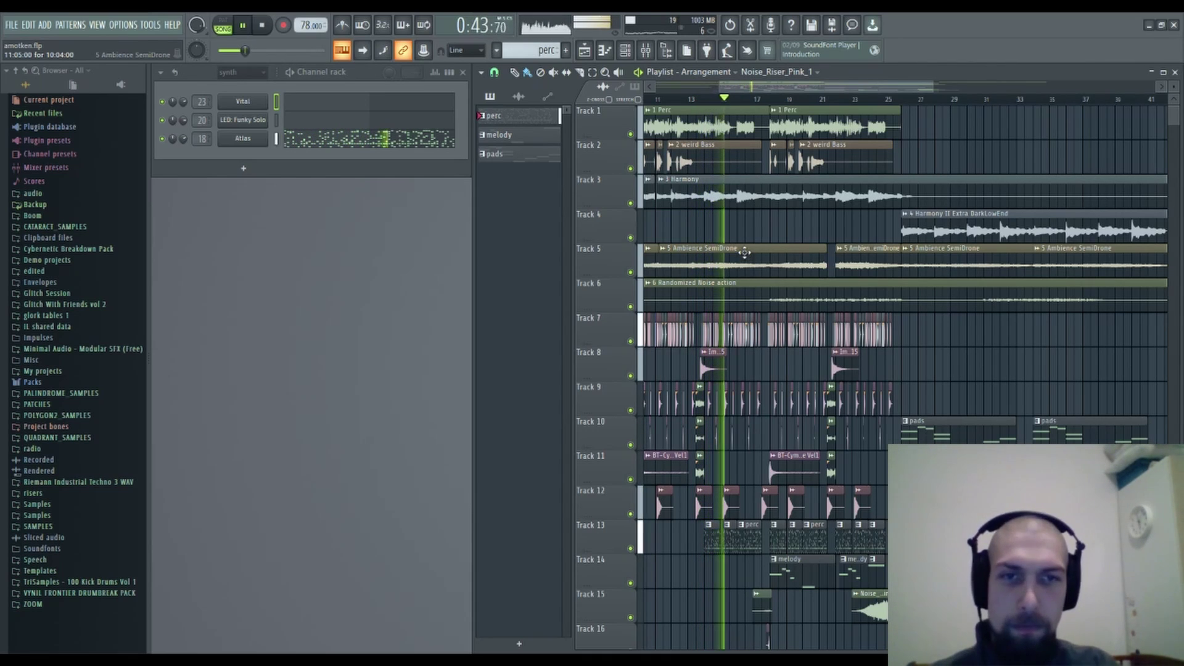
scroll(713, 105, up, 5)
scroll(713, 106, up, 2)
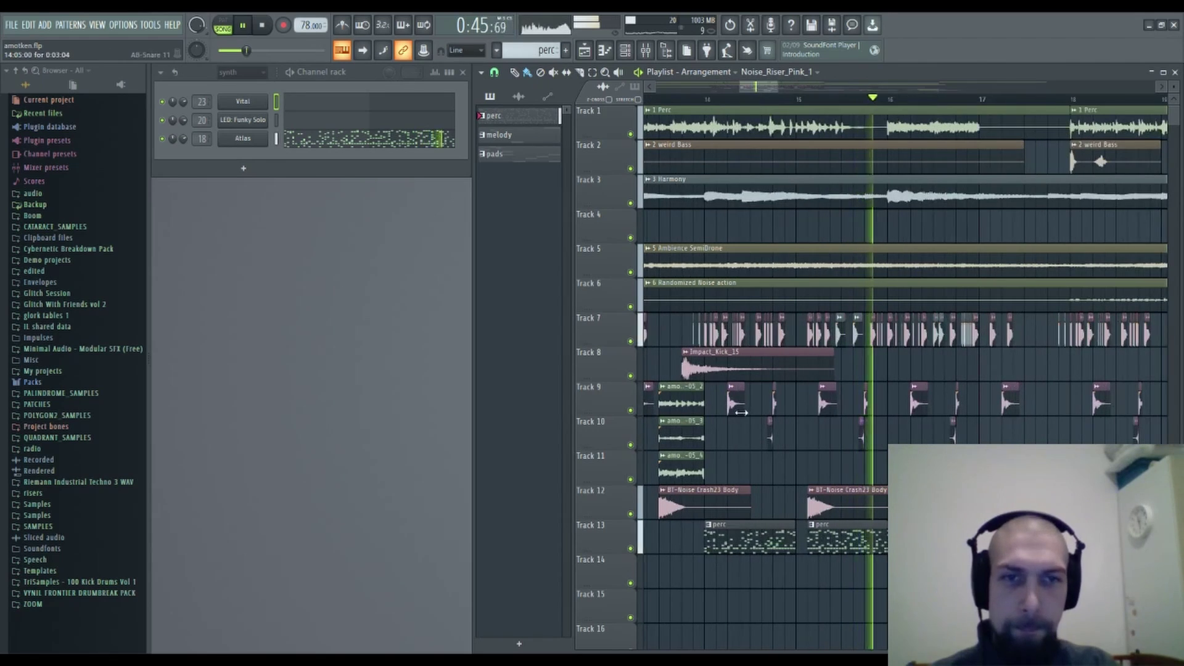
drag(751, 439, 820, 357)
drag(818, 561, 825, 550)
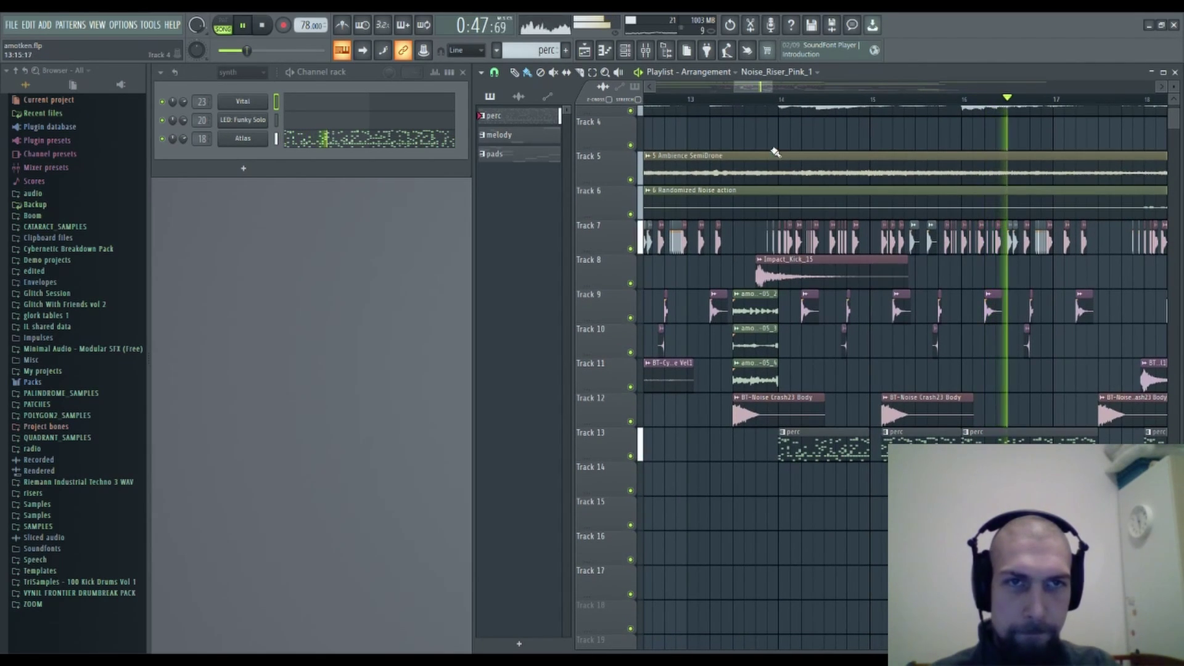
Copy the Attack Snare 30 riser on Track 17 and the short clip on Track 16 from before bar 10 to bar 13.
drag(675, 105, 811, 105)
drag(833, 338, 1040, 404)
scroll(719, 353, down, 6)
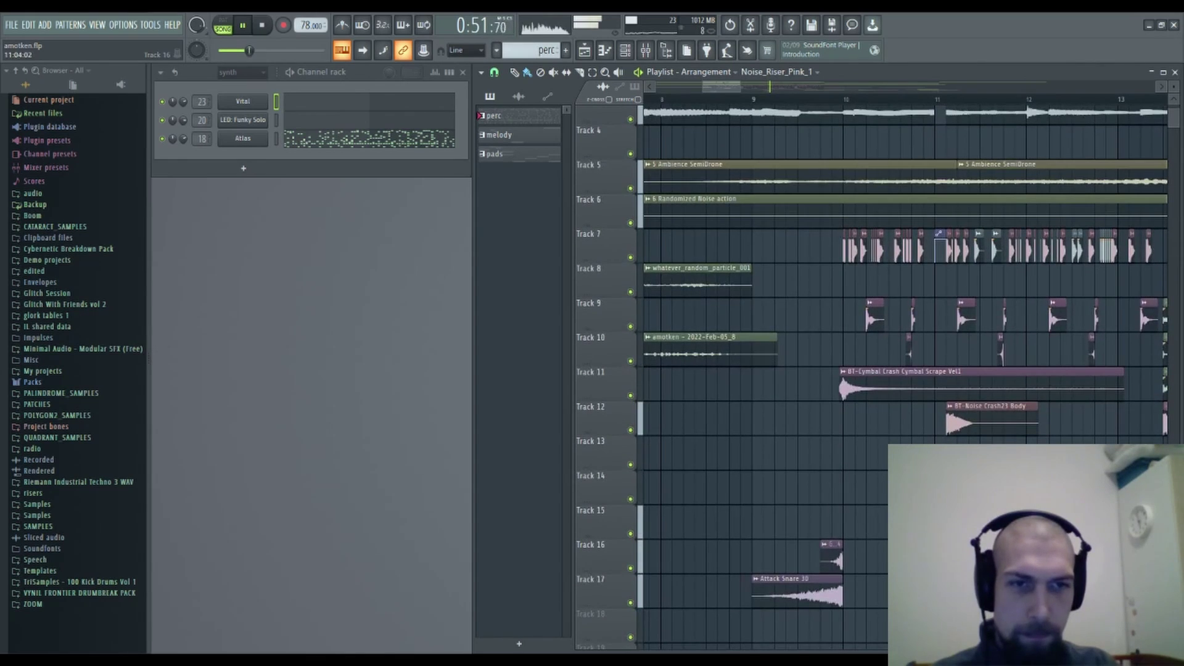
drag(865, 413, 836, 428)
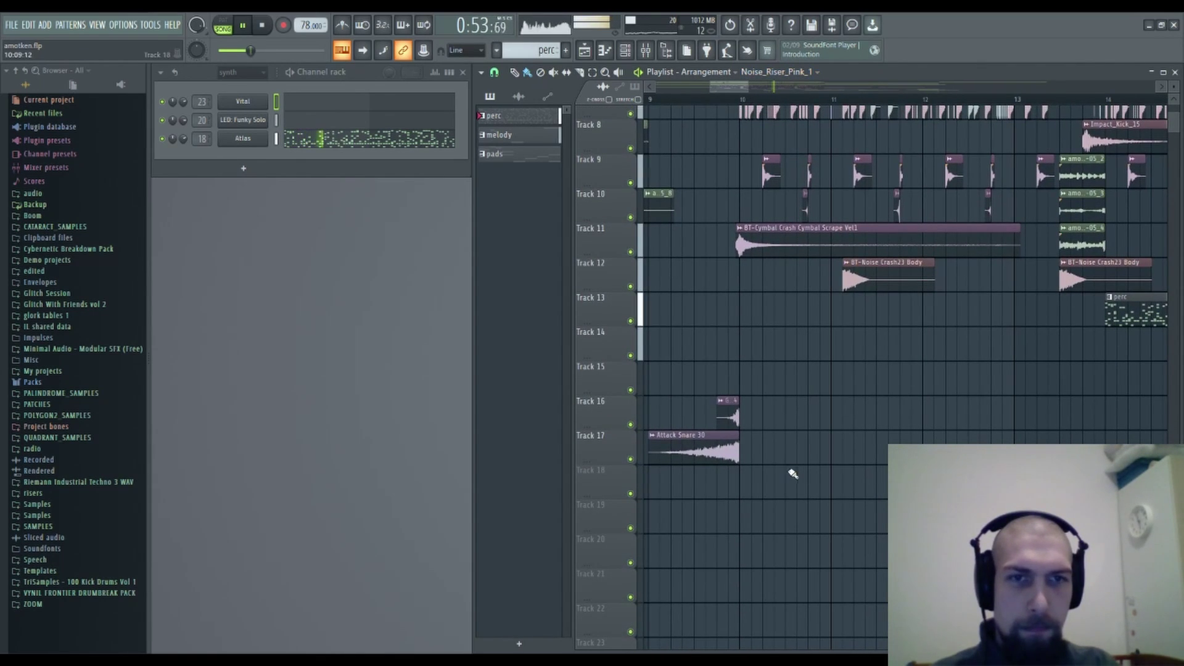
click(709, 432)
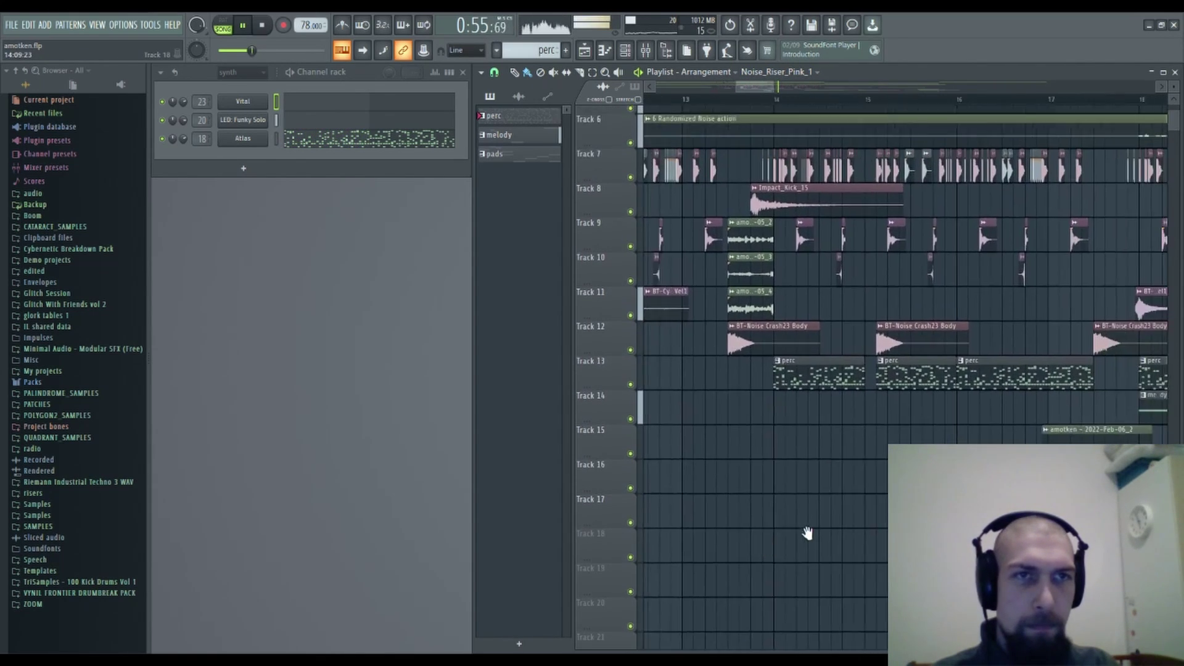
drag(793, 462, 967, 389)
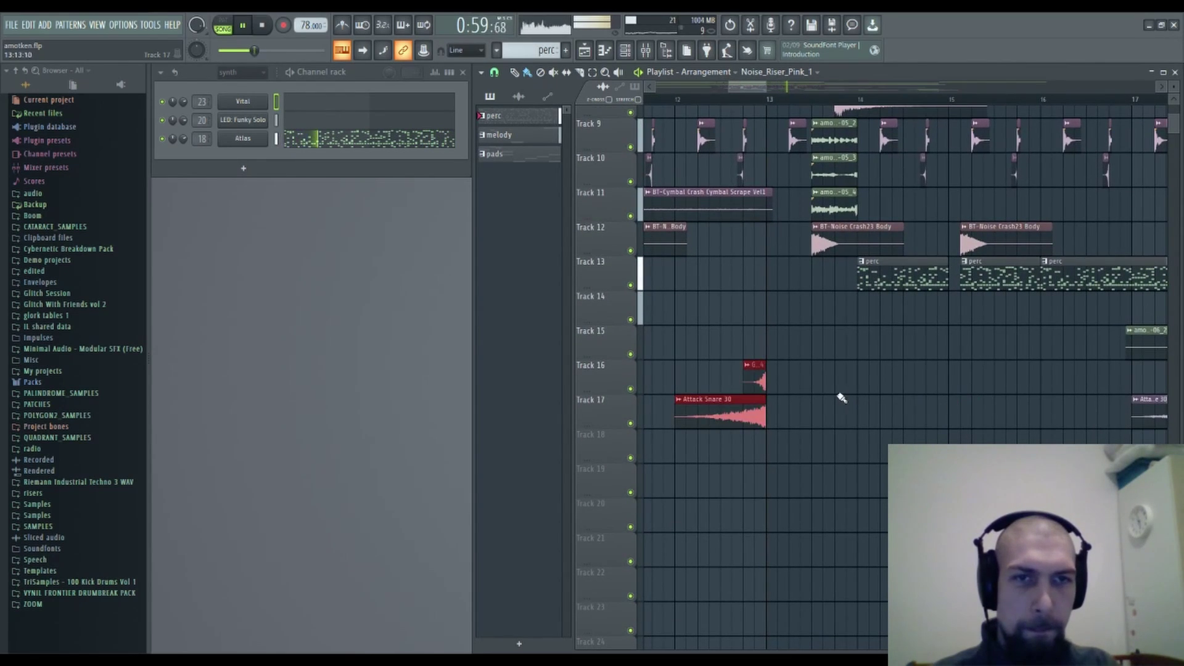
click(841, 421)
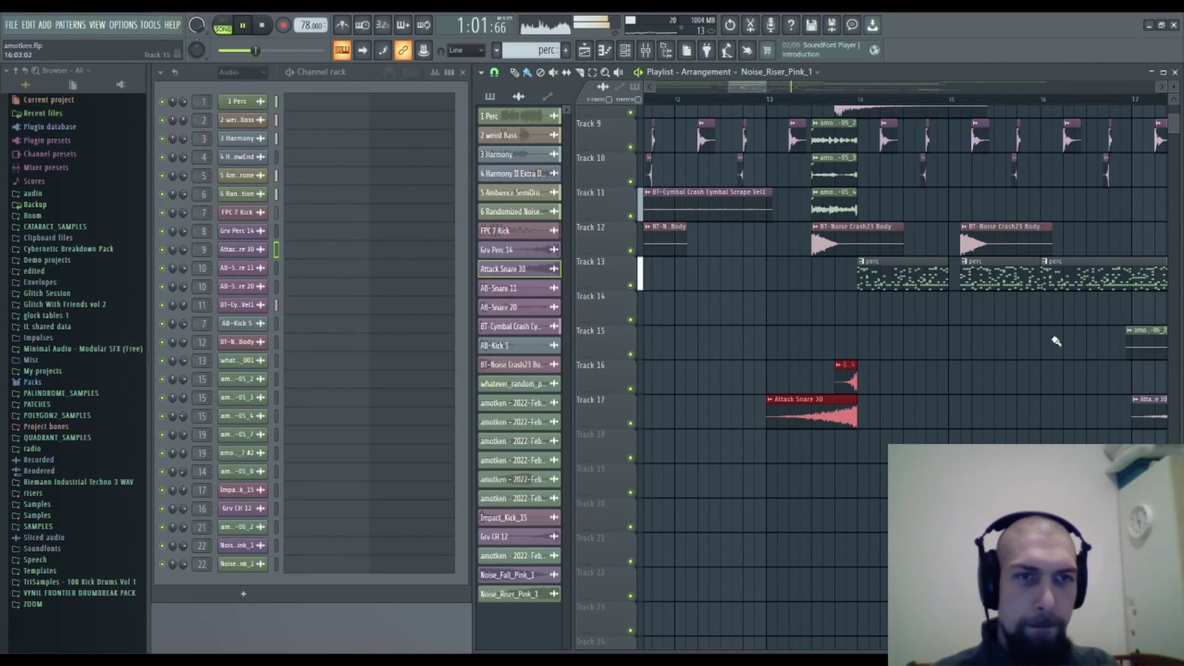
Paste the Track 16 and Track 17 riser clips again at bar 21, so they lead into bar 22.
drag(1056, 339, 642, 377)
drag(1092, 411, 685, 337)
key(ctrl+v)
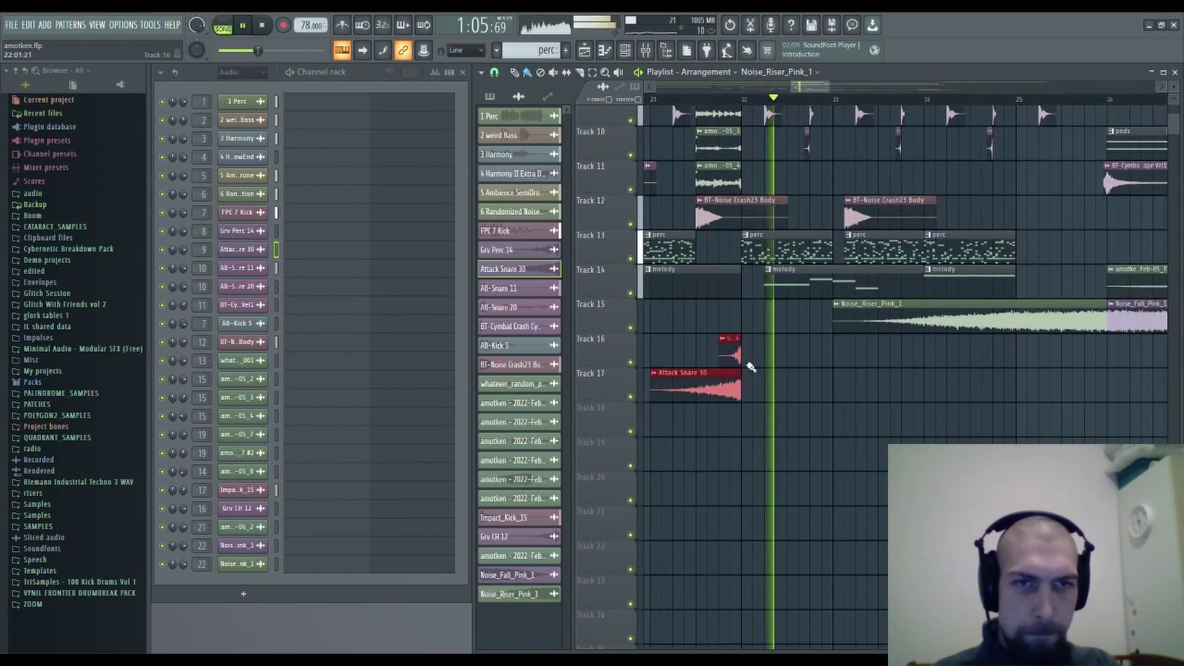
Review the end of the second percussion section and its transition into the pads breakdown at bar 26.
drag(879, 387, 859, 449)
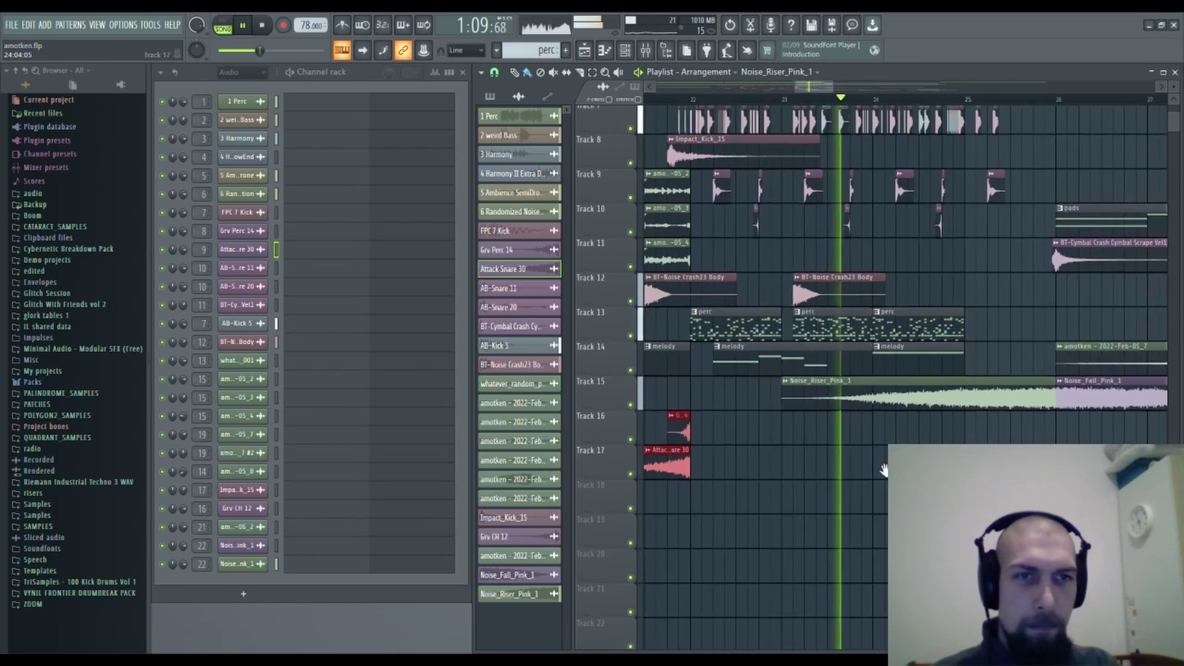
drag(949, 285, 853, 528)
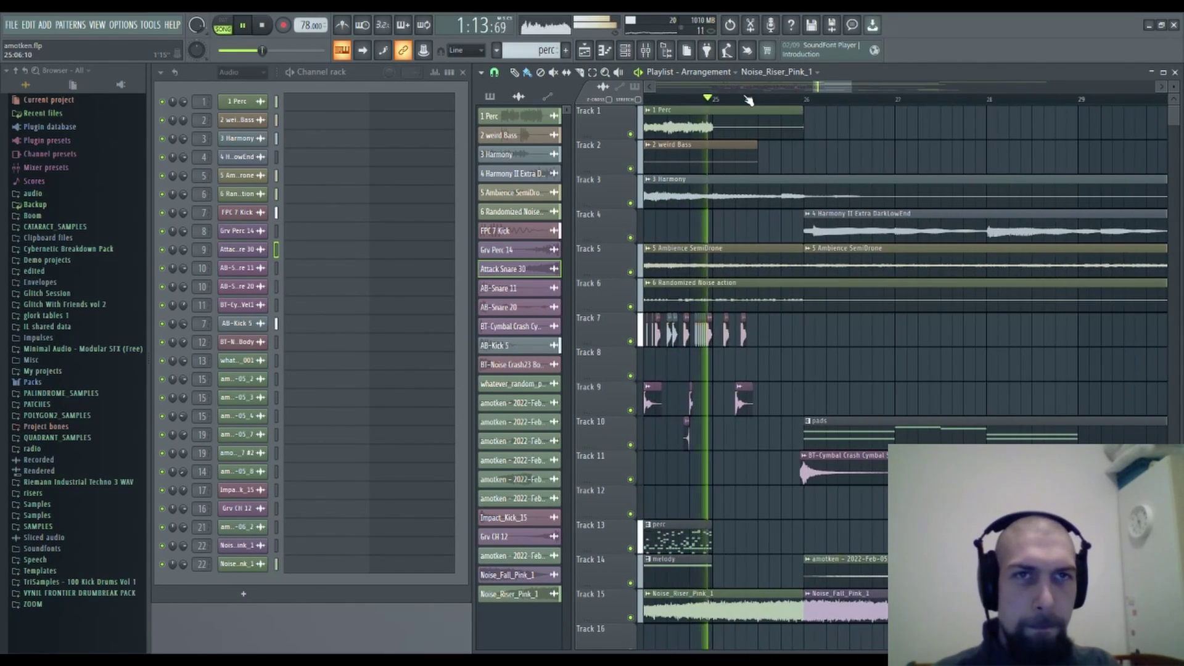
scroll(749, 101, down, 3)
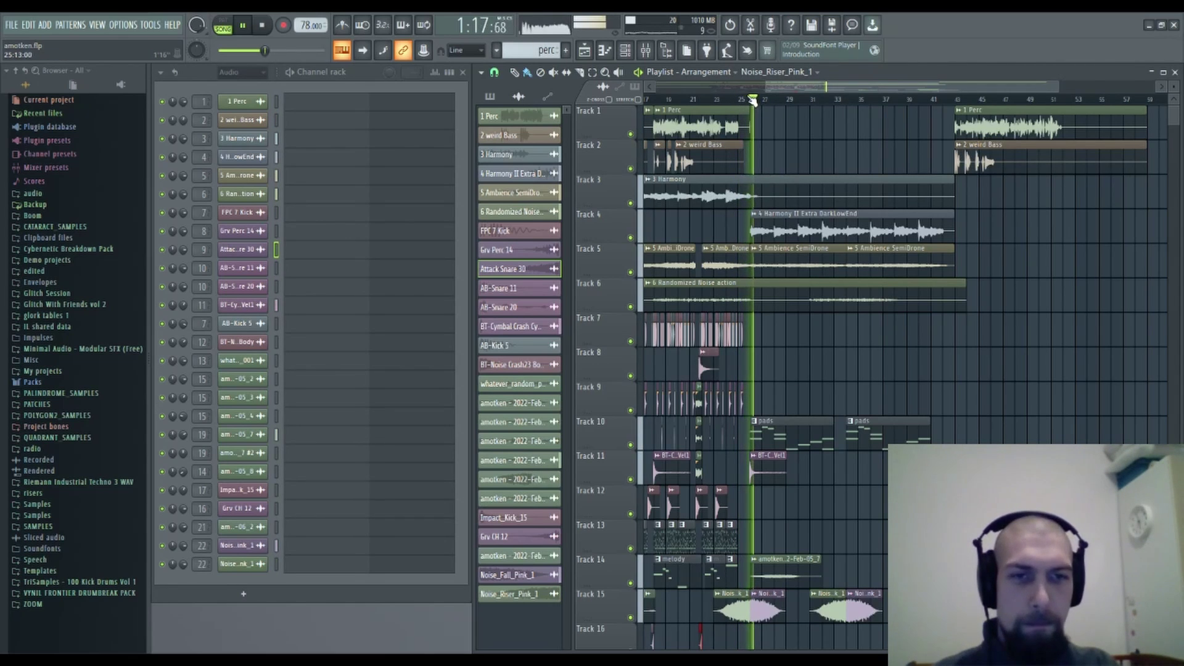
drag(787, 349, 800, 295)
scroll(775, 109, up, 4)
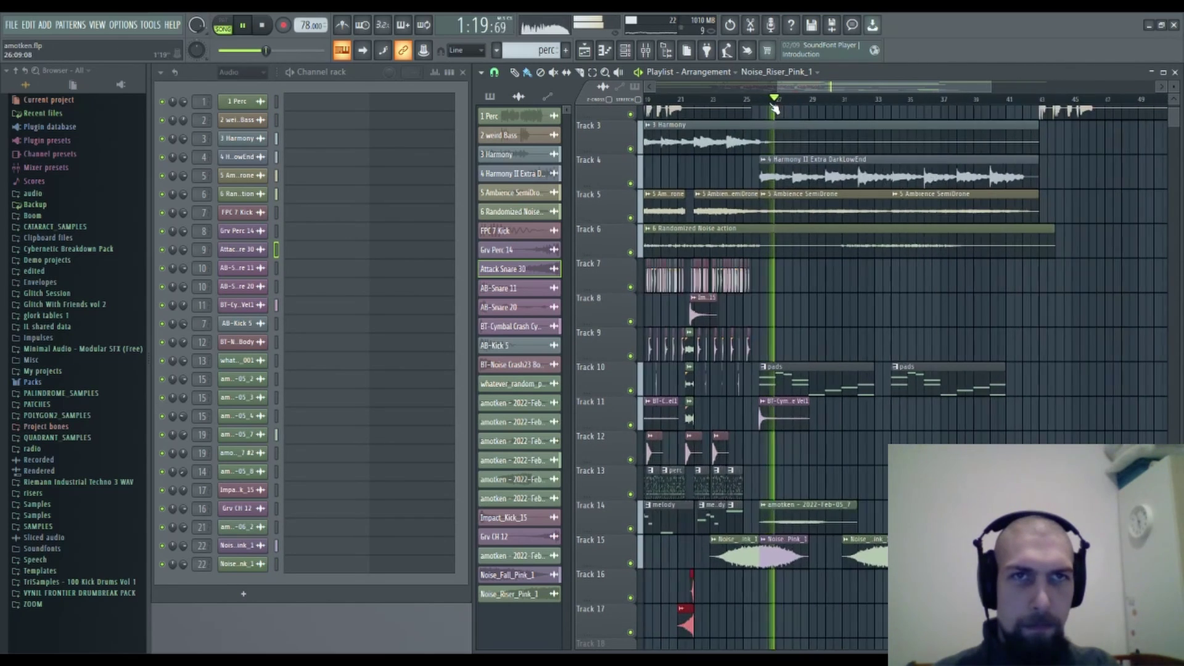
scroll(775, 109, up, 2)
mouse_move(878, 318)
mouse_down()
mouse_move(820, 314)
mouse_move(887, 315)
mouse_move(854, 316)
mouse_move(874, 309)
mouse_up()
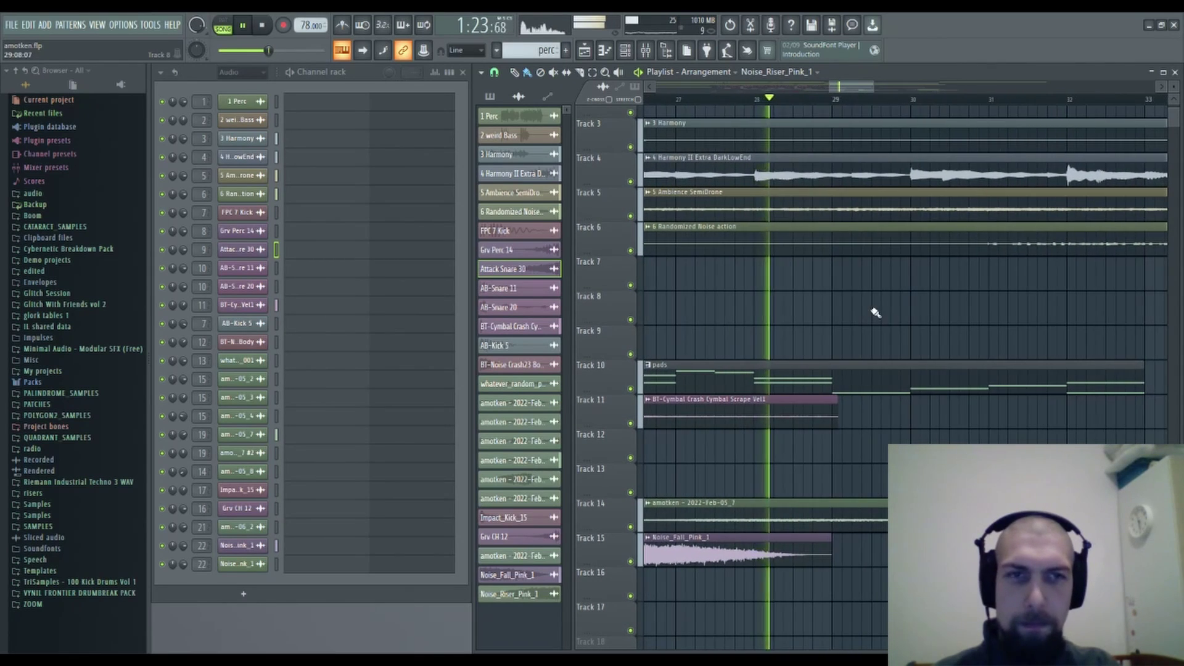
scroll(810, 107, down, 2)
drag(841, 349, 822, 474)
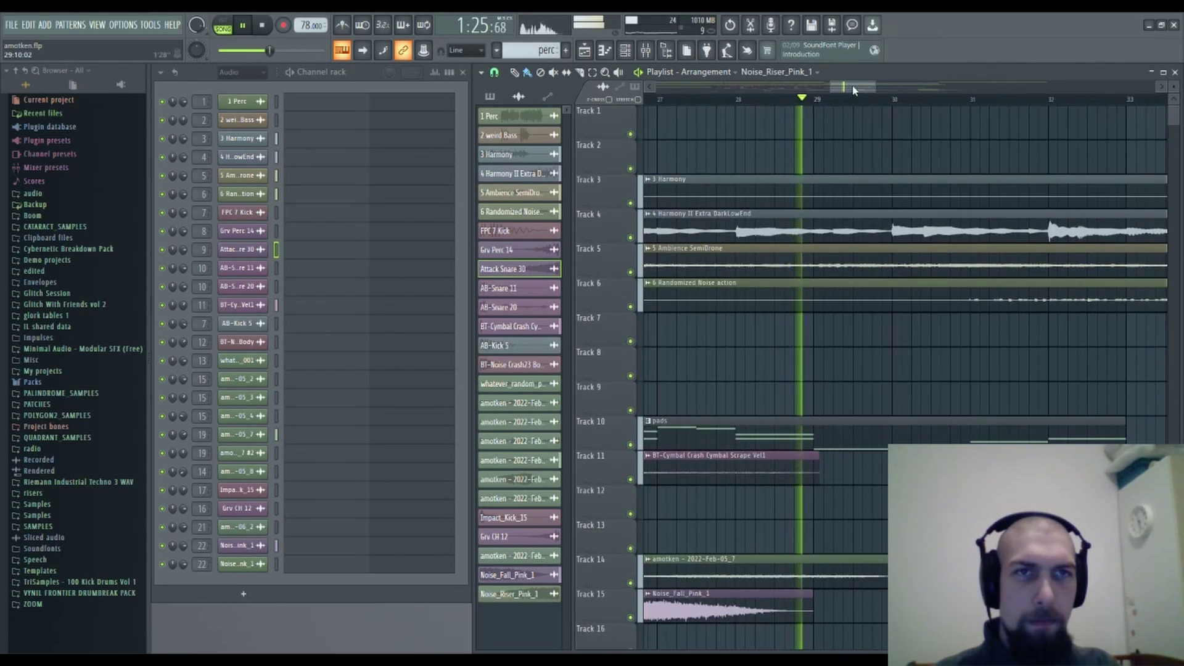
Examine the breakdown from bar 29 to the risers before bar 42 during playback, and stop the song.
scroll(854, 102, down, 2)
scroll(855, 103, down, 2)
drag(891, 359, 815, 349)
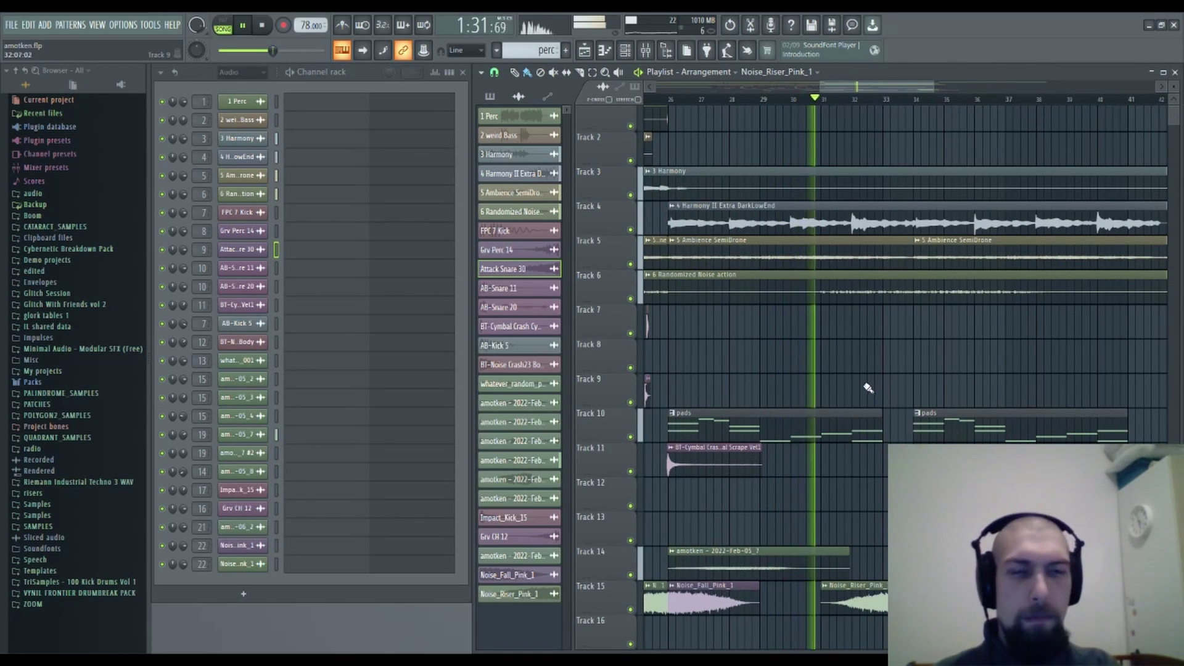
drag(868, 387, 822, 363)
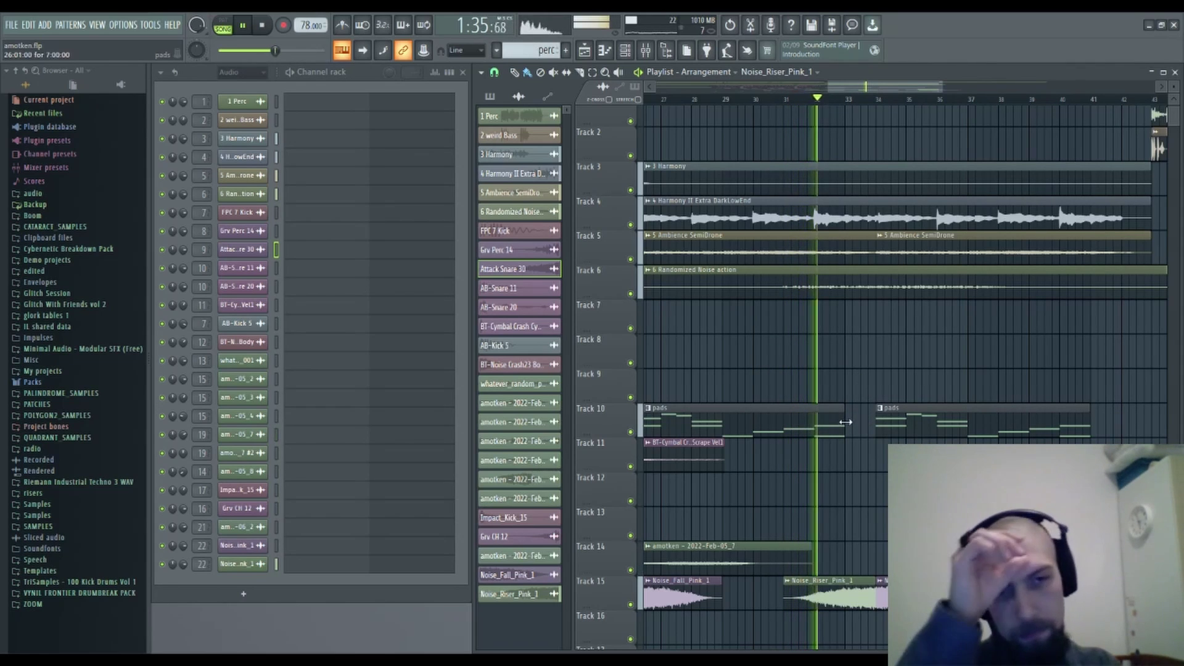
drag(873, 338, 811, 347)
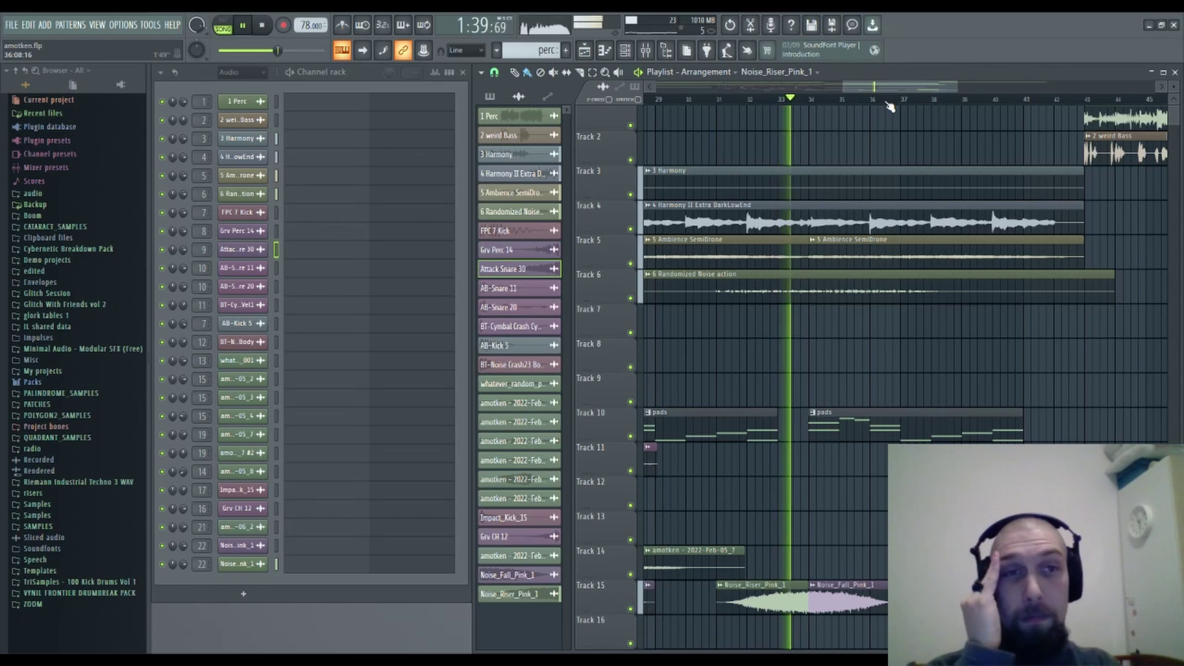
scroll(891, 107, down, 2)
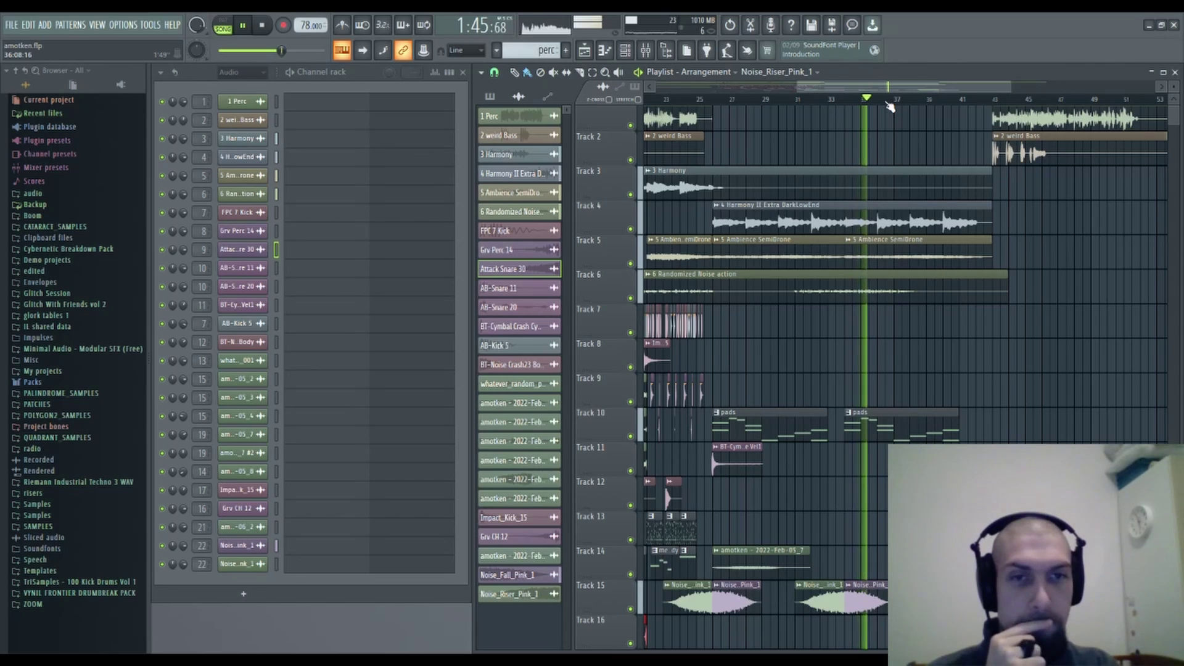
scroll(890, 106, down, 1)
scroll(906, 362, down, 3)
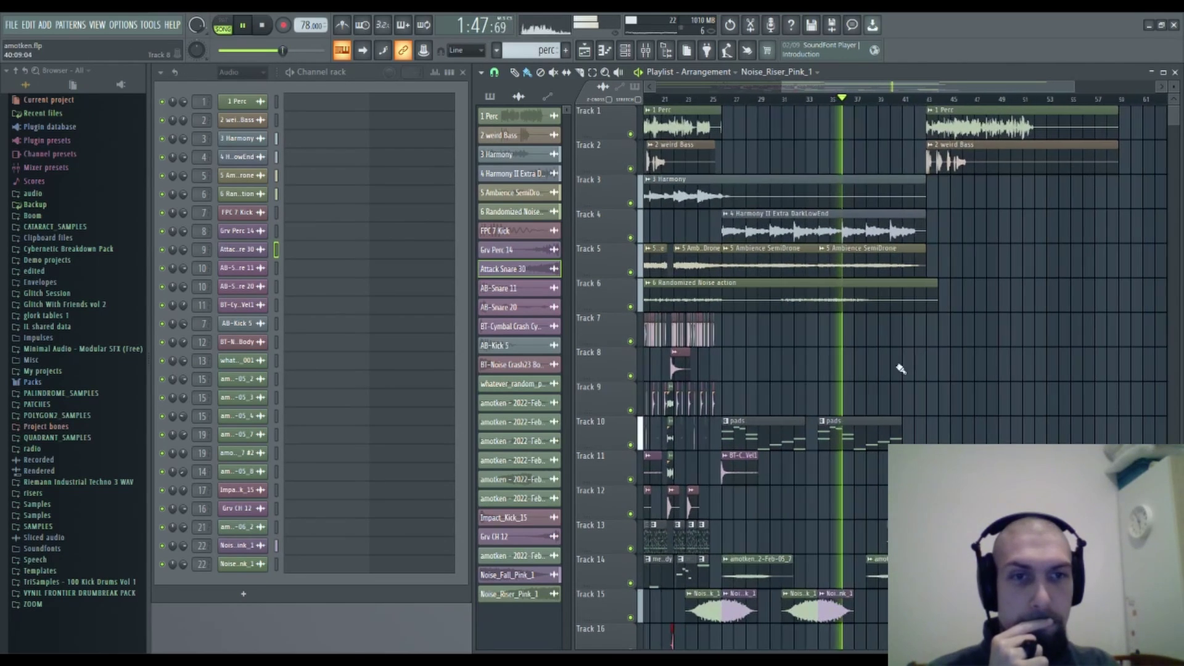
drag(919, 364, 796, 164)
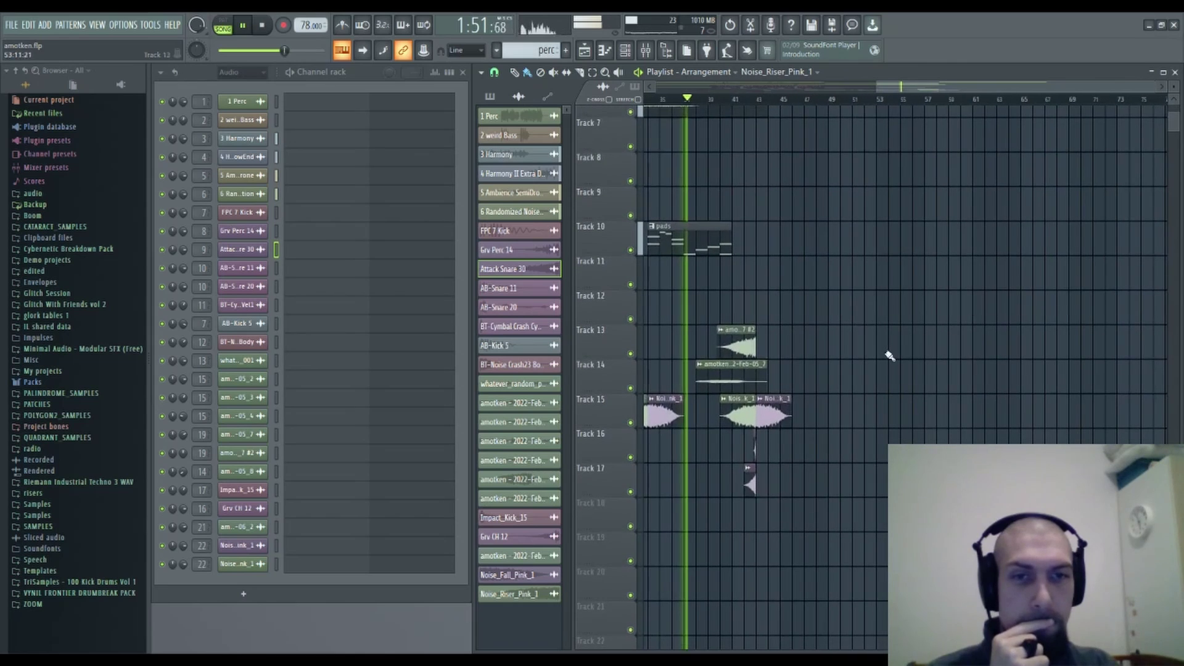
mouse_move(890, 327)
mouse_down()
mouse_move(908, 429)
mouse_move(928, 425)
mouse_move(929, 377)
mouse_move(1005, 364)
mouse_up()
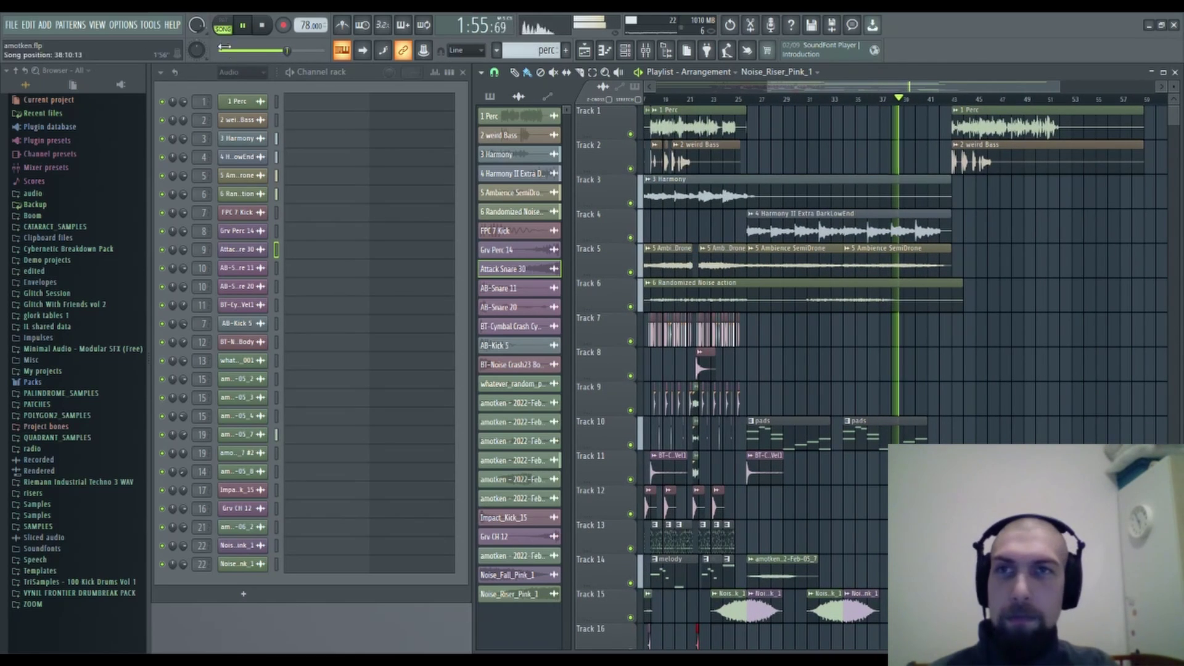
drag(1051, 399, 1002, 336)
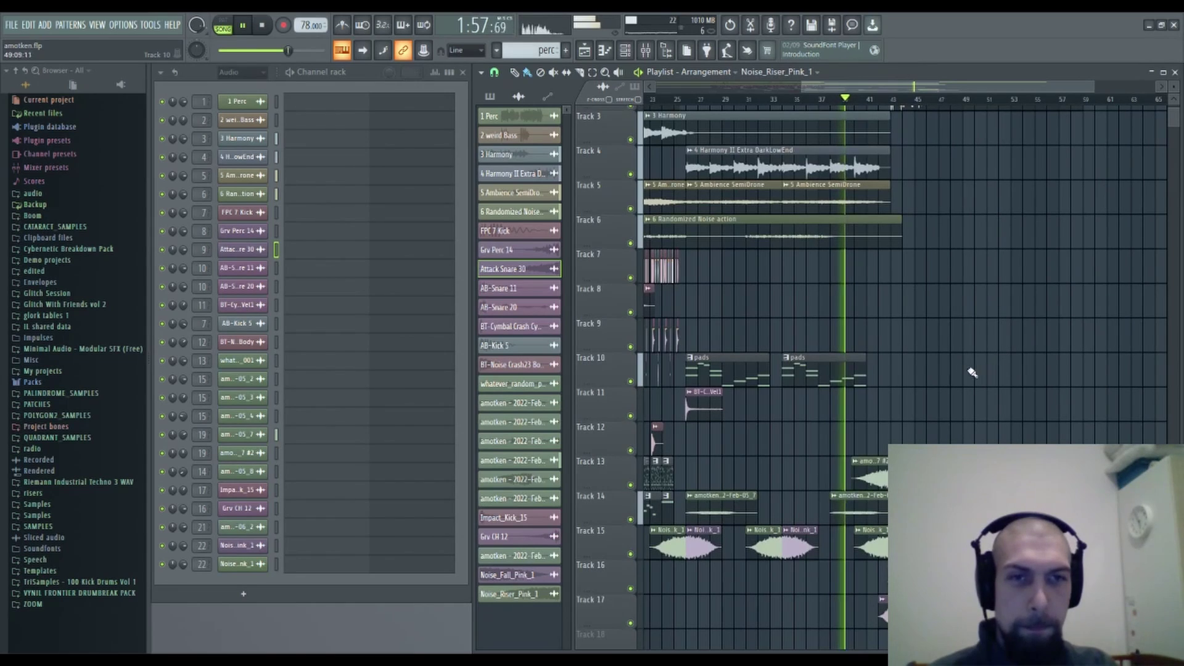
mouse_move(915, 346)
mouse_down()
mouse_move(880, 319)
mouse_move(849, 320)
mouse_move(857, 368)
mouse_move(891, 378)
mouse_up()
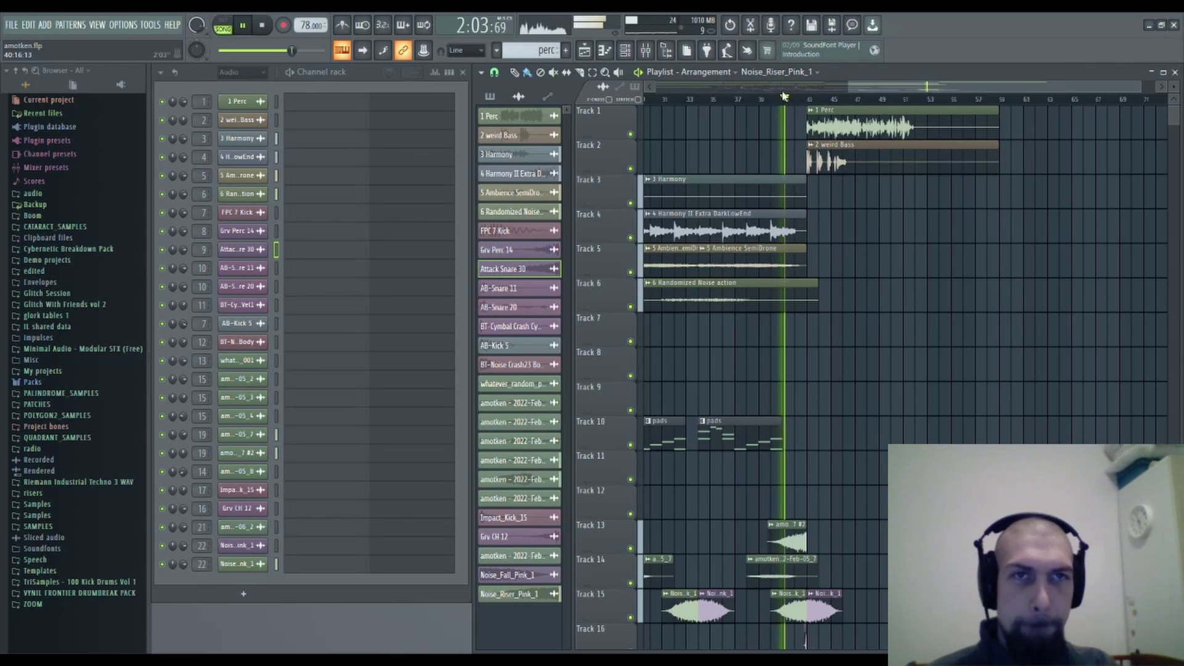
click(265, 26)
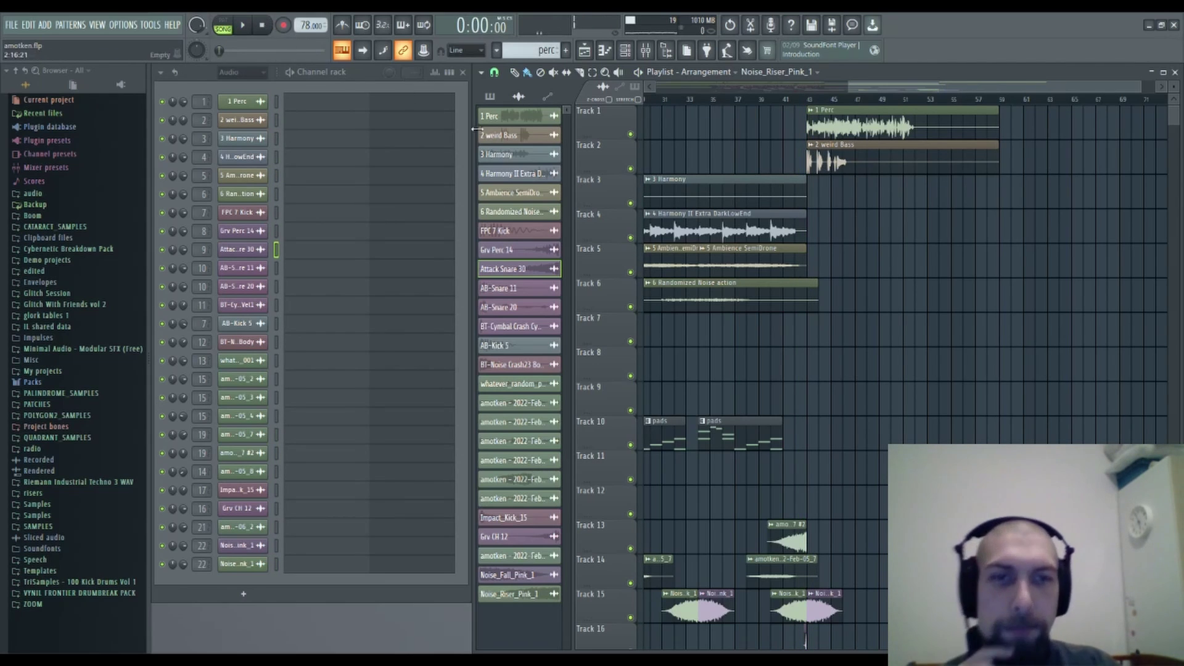
Return to the arrangement's start, open the mixer, load Edison on the Master track and arm it to record on input.
drag(709, 338, 878, 385)
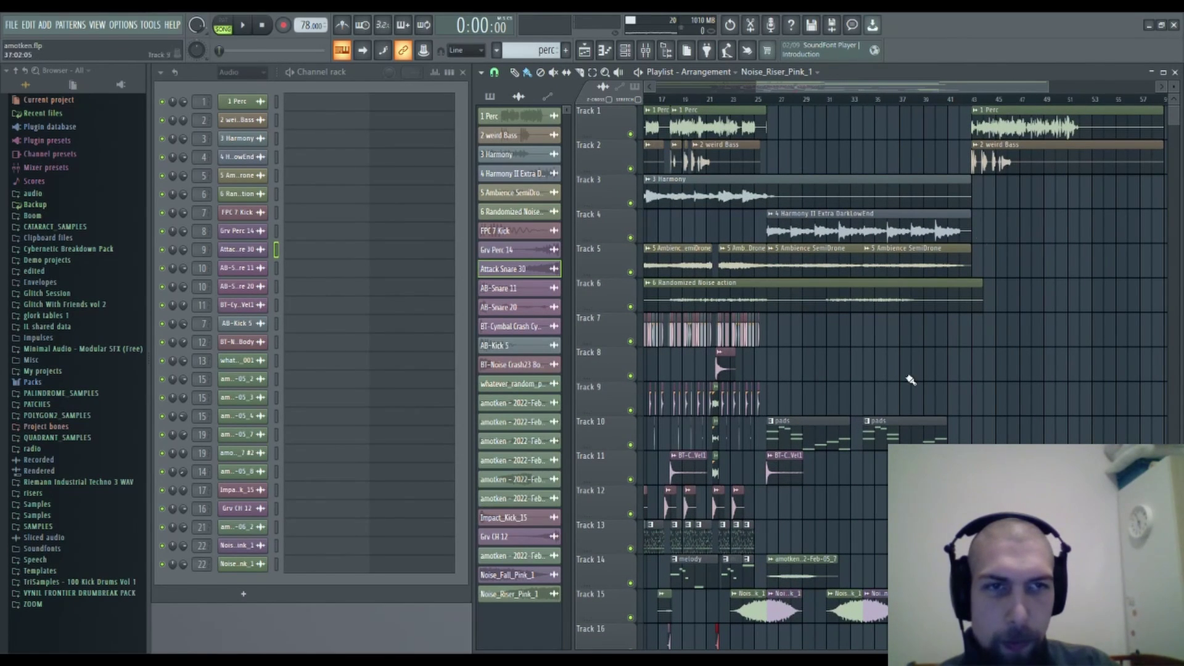
drag(816, 356, 994, 357)
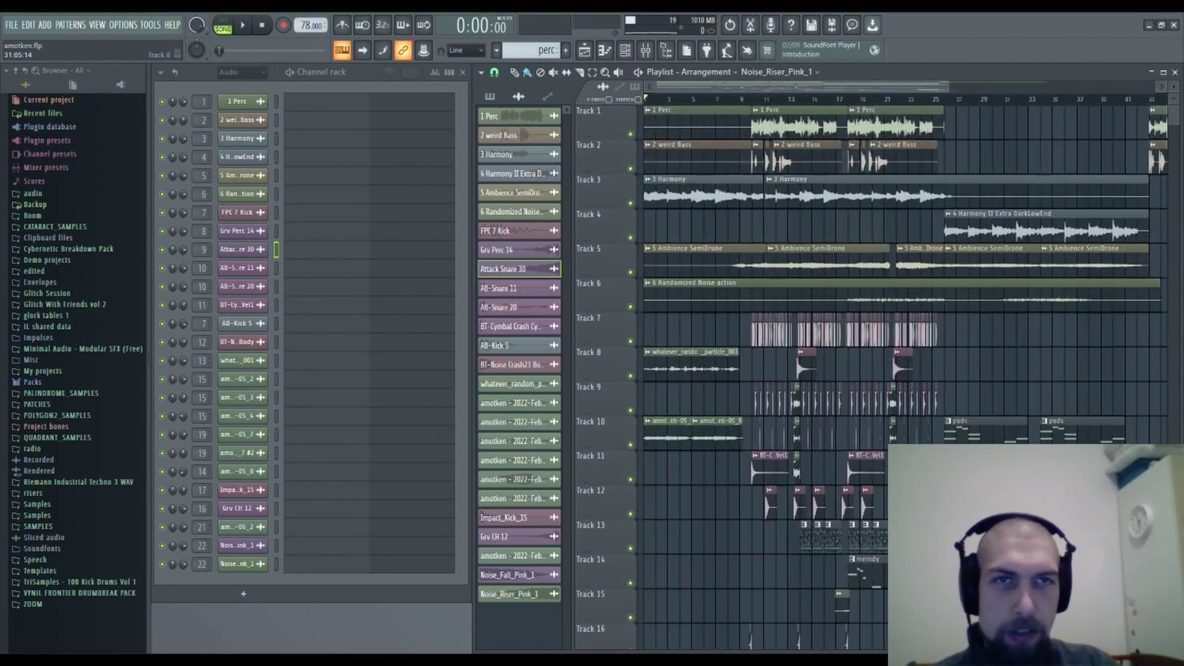
click(646, 50)
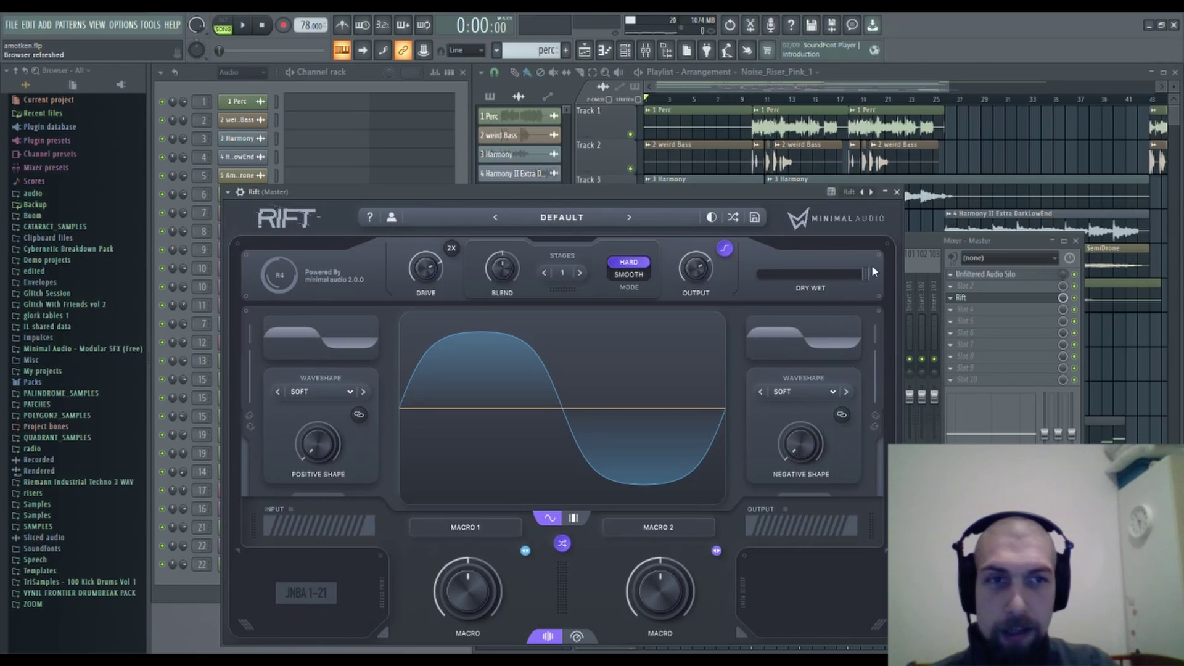
click(971, 346)
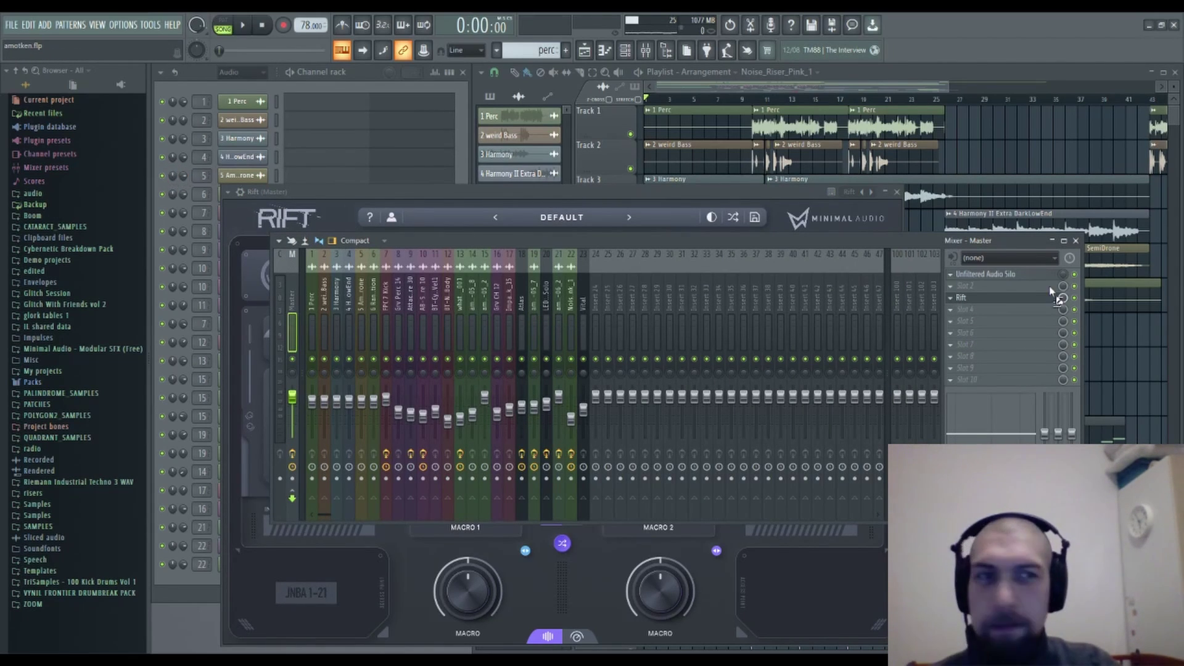
key(ctrl+e)
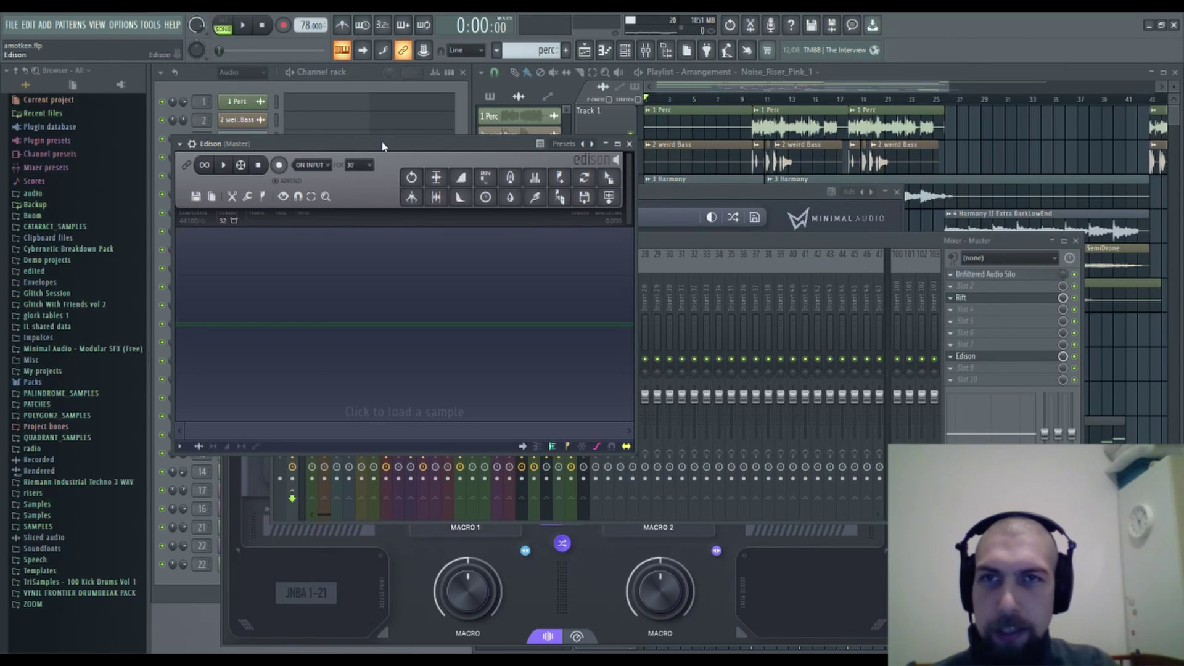
drag(382, 146, 489, 166)
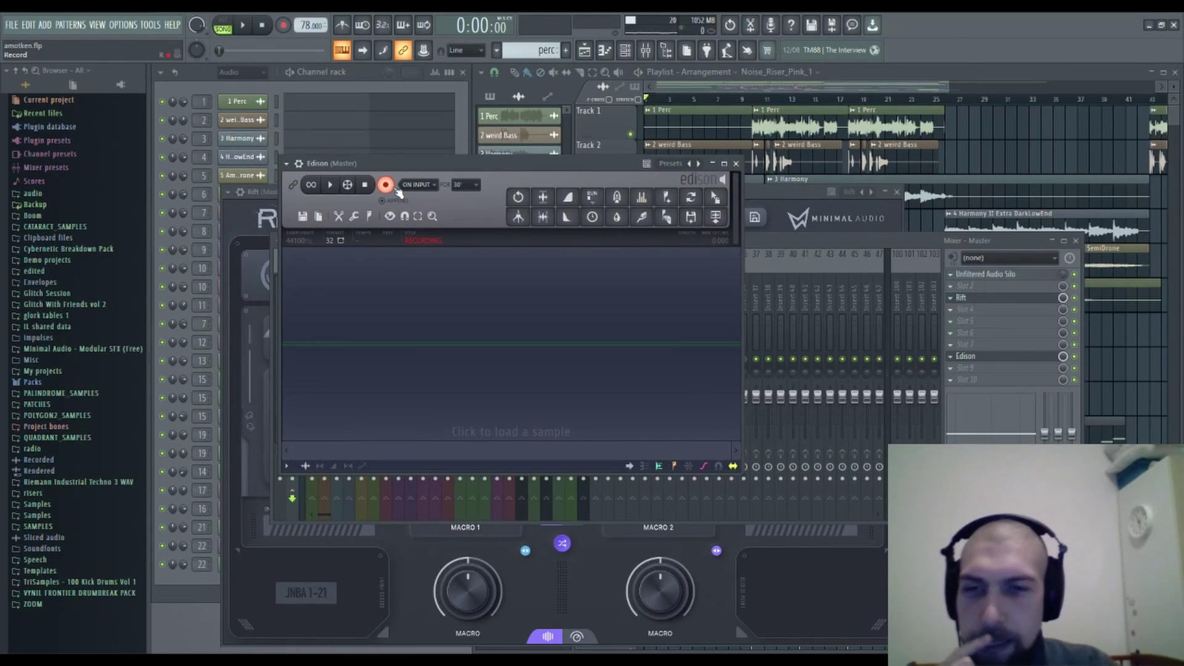
Switch Rift to its advanced view, enable multiband processing and lower both crossover frequencies.
drag(539, 170, 758, 205)
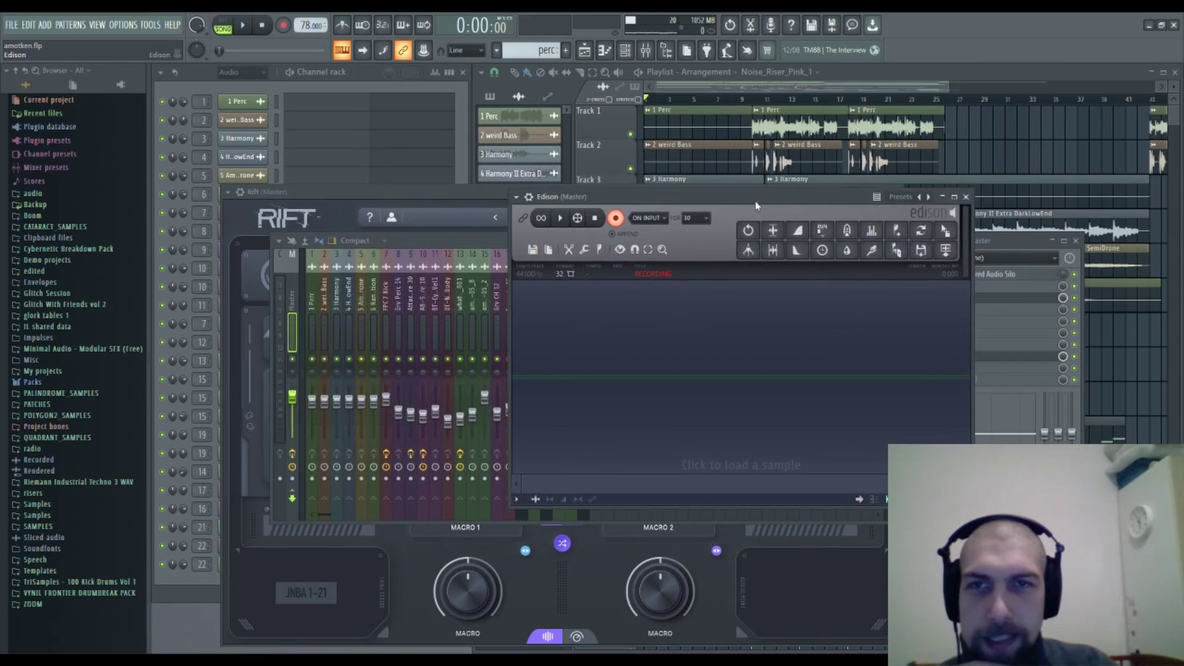
drag(362, 198, 366, 122)
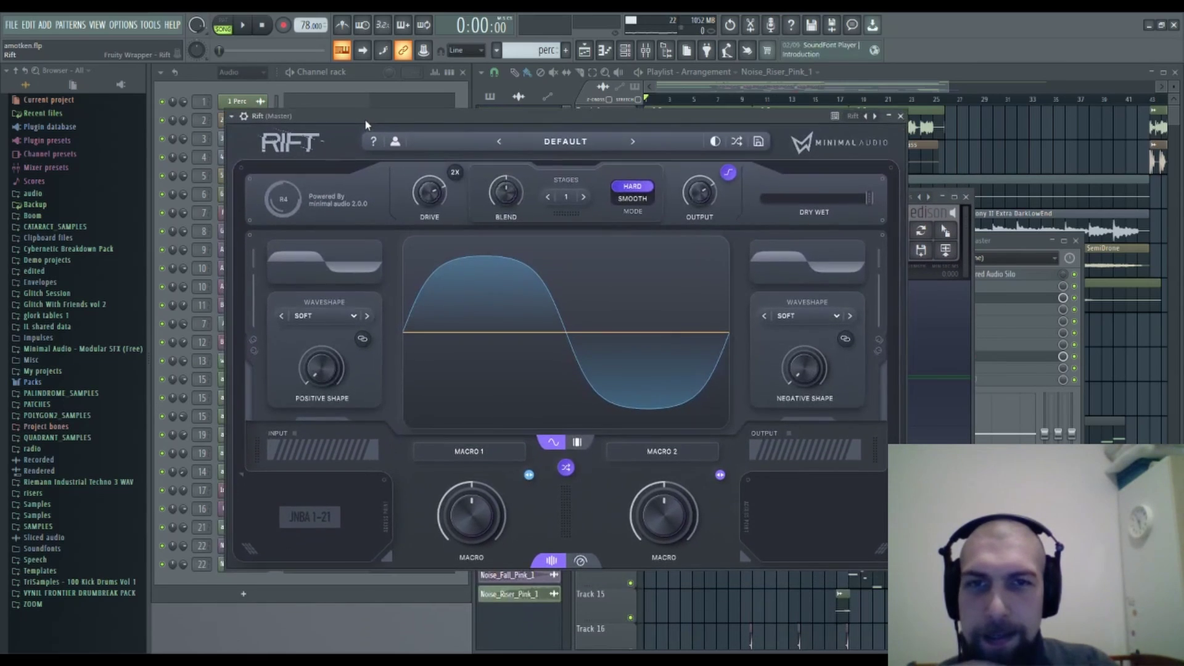
click(578, 562)
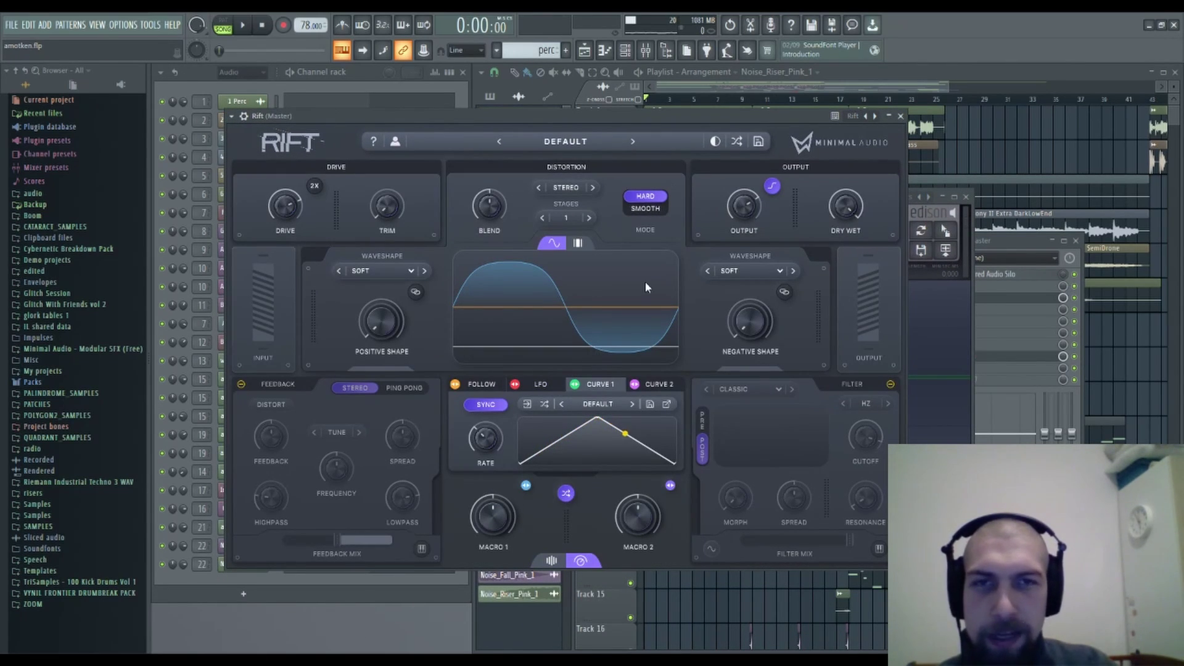
click(578, 243)
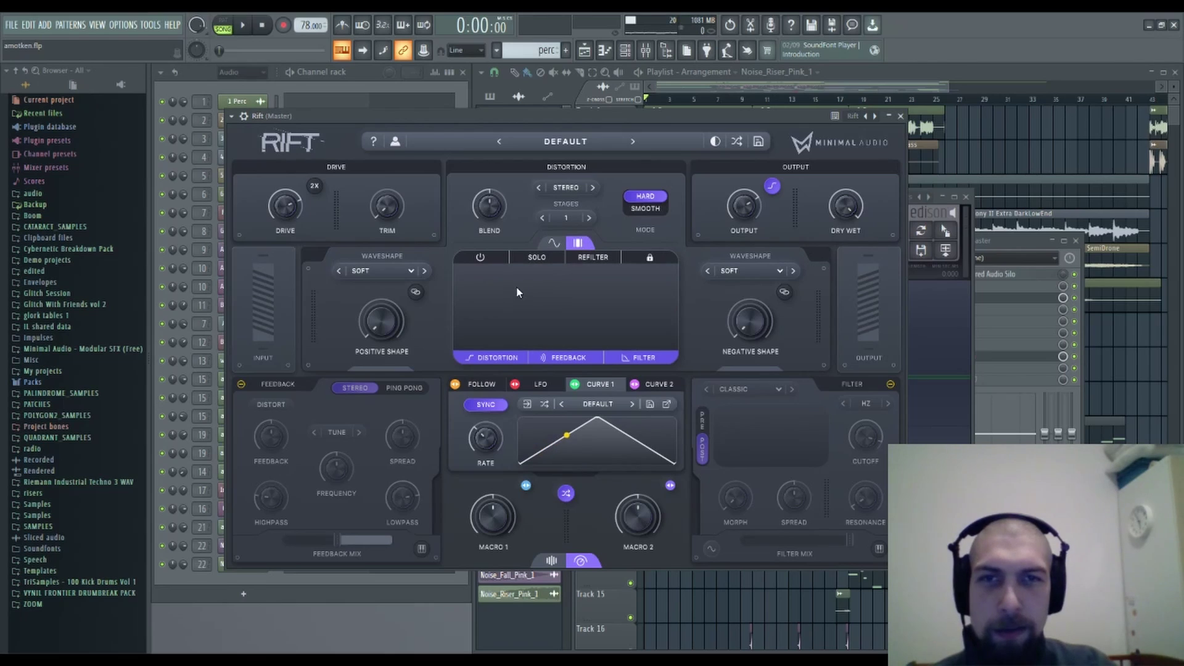
click(497, 262)
drag(520, 308, 491, 308)
drag(603, 308, 573, 308)
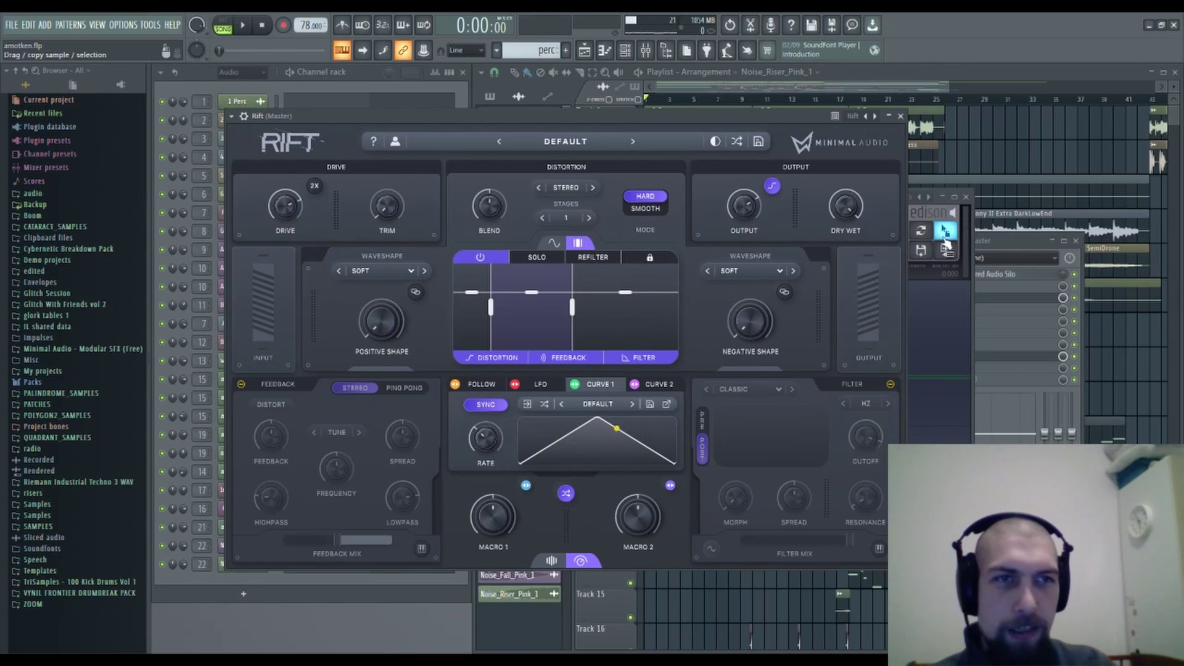
Close the Edison window and randomize Rift's settings on the Master track.
click(972, 343)
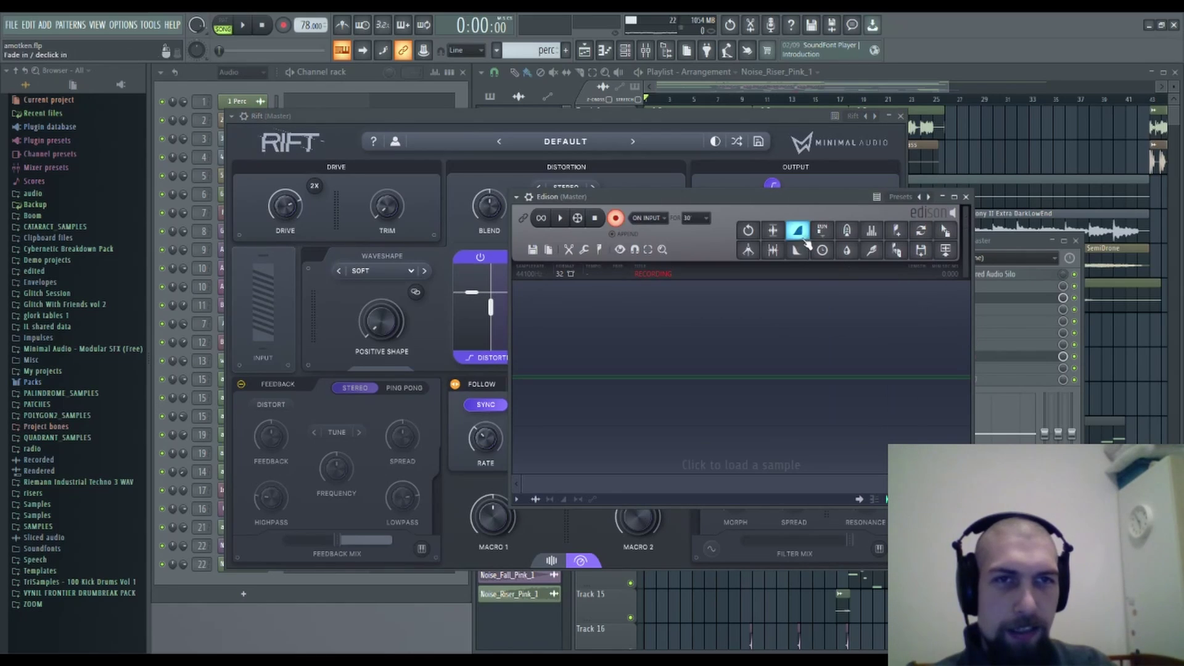
drag(789, 203, 872, 214)
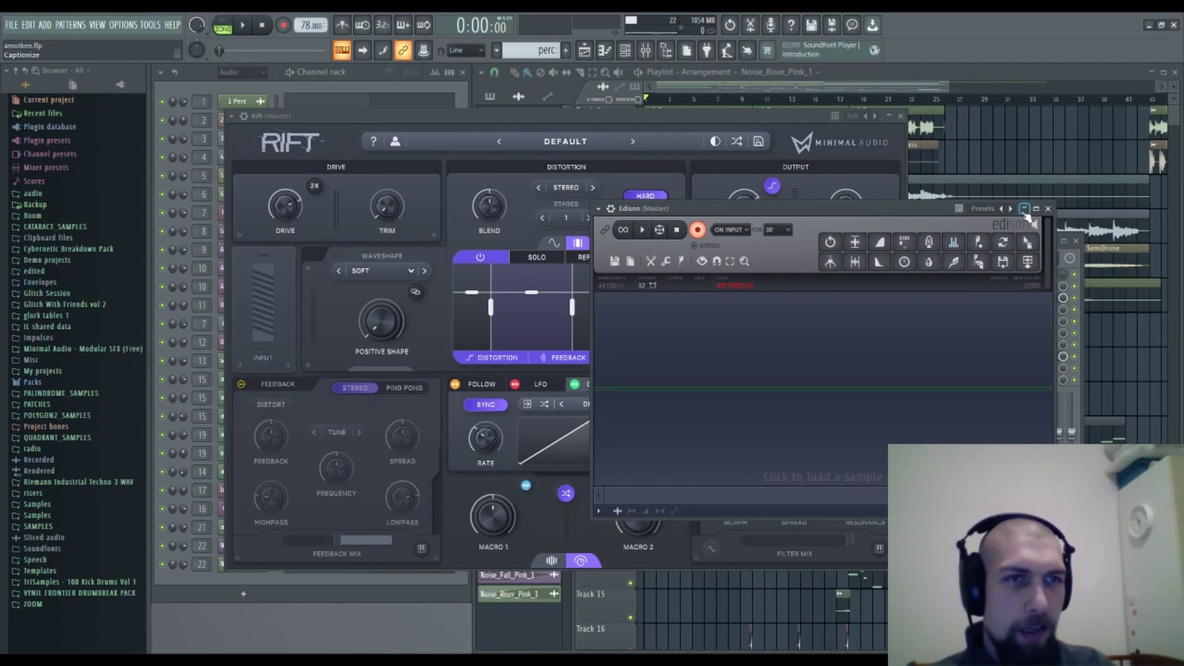
click(1048, 210)
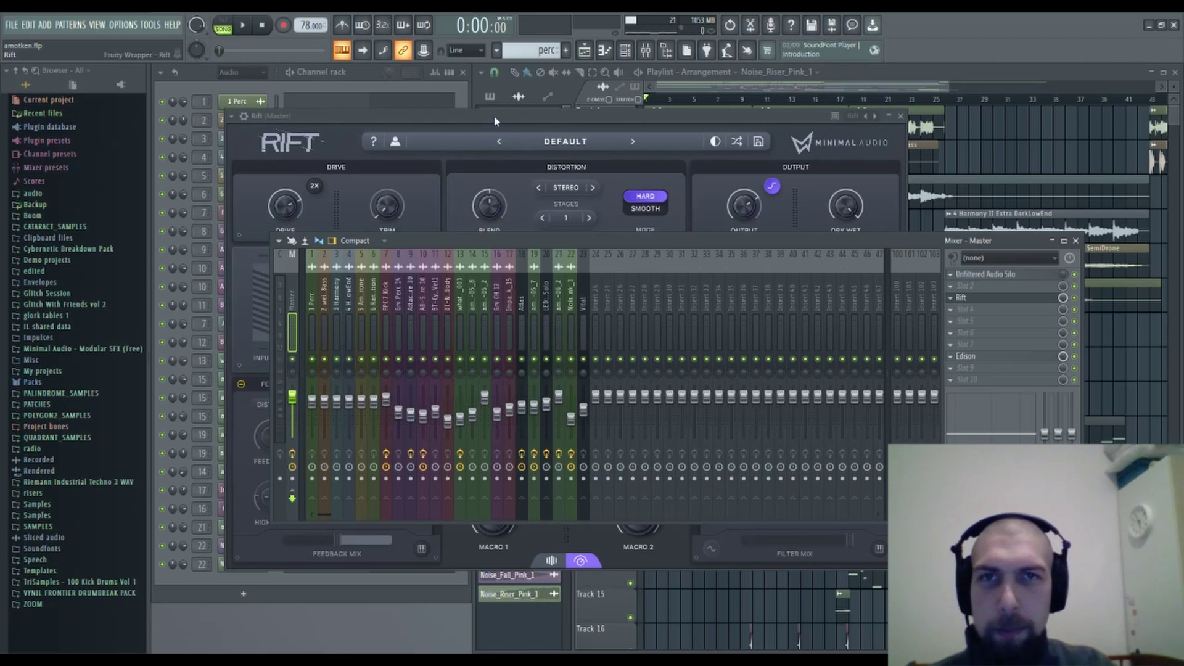
drag(495, 120, 511, 131)
click(581, 504)
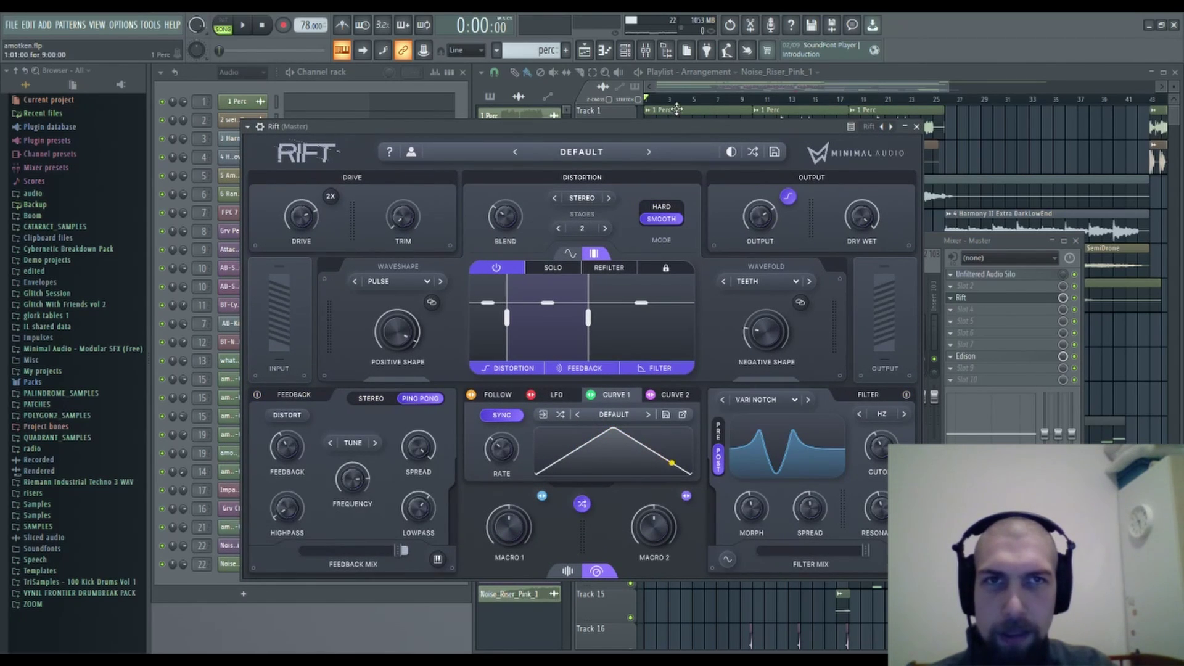
Start song playback and replay the arrangement from just before bar 10 with the randomized Rift distortion.
click(704, 100)
scroll(752, 108, up, 5)
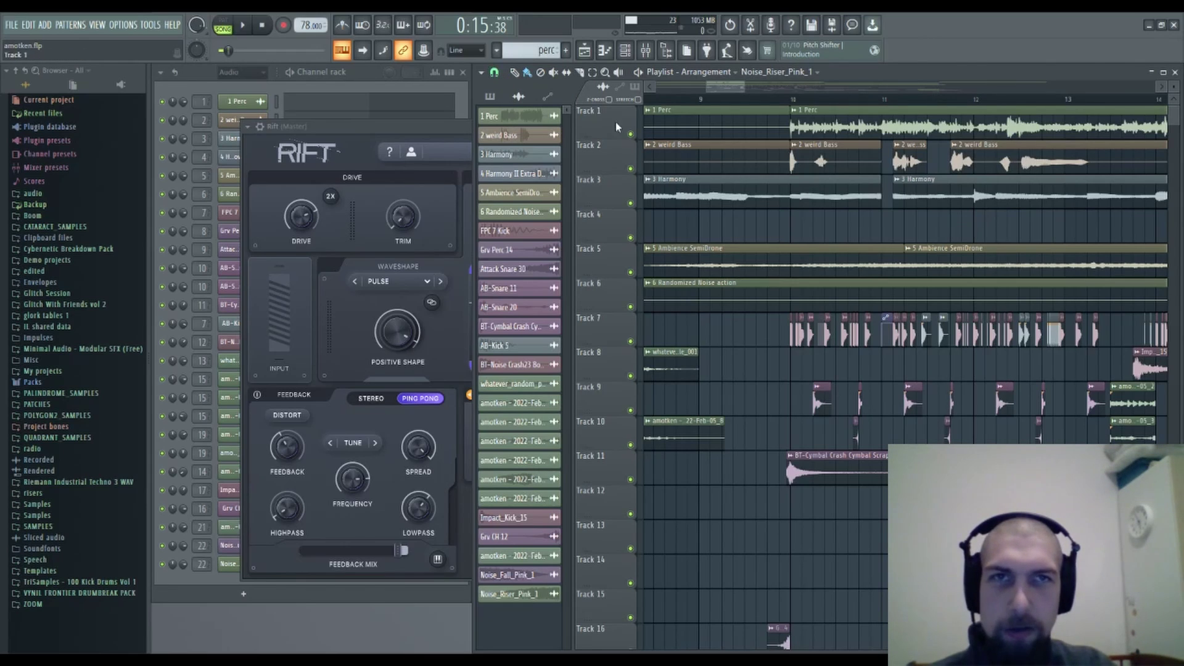
scroll(763, 143, right, 2)
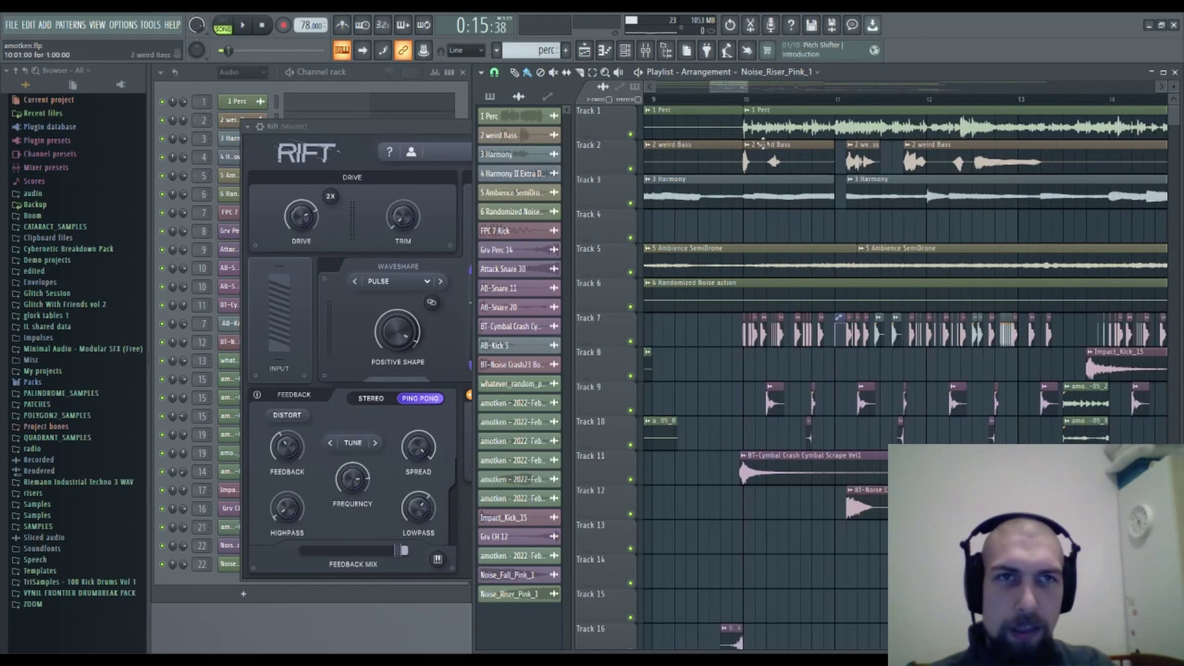
click(460, 135)
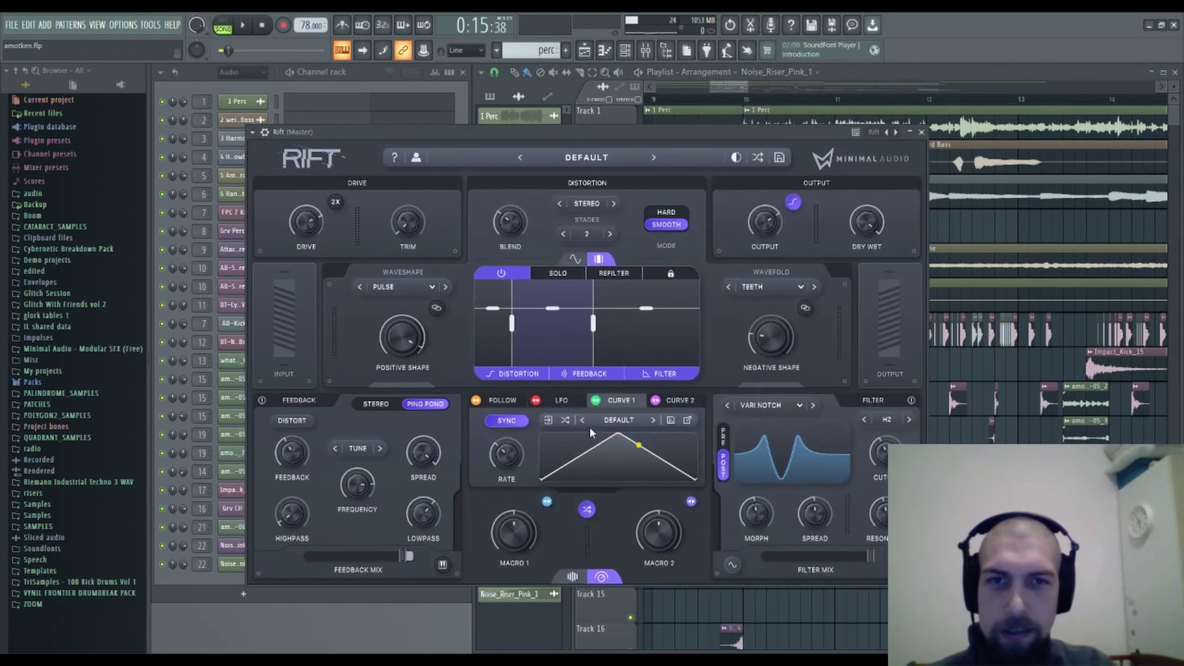
click(244, 26)
click(794, 100)
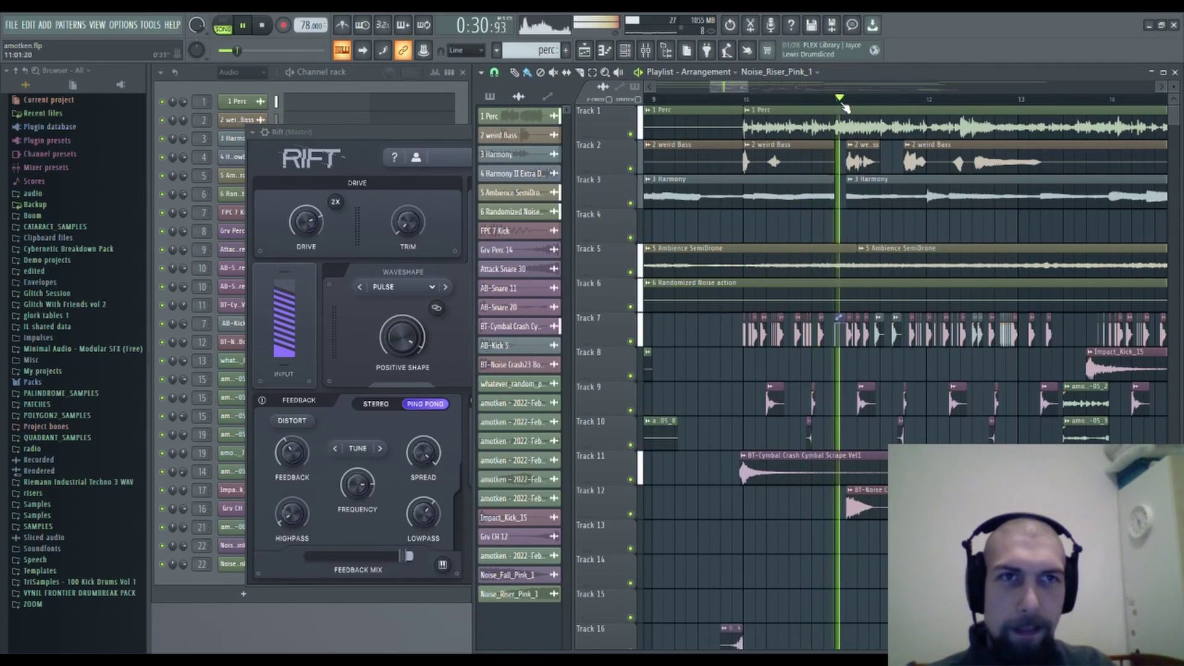
double_click(730, 100)
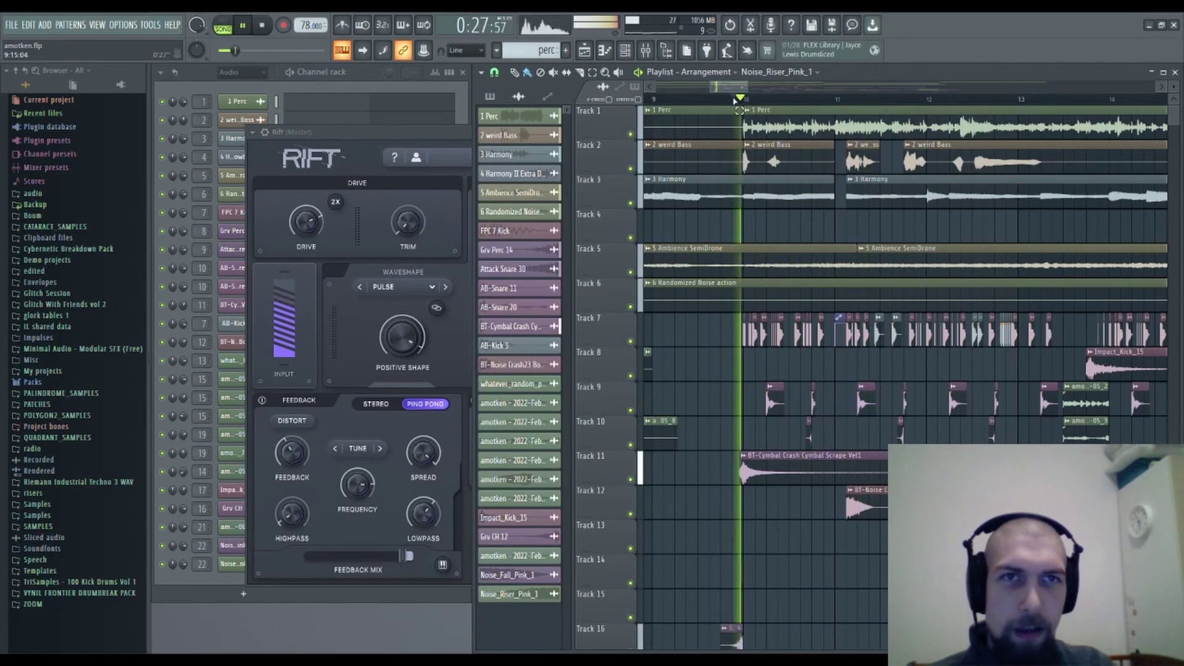
Randomize Rift again and skip the playback through bars 12 to 16 with the new settings.
click(441, 475)
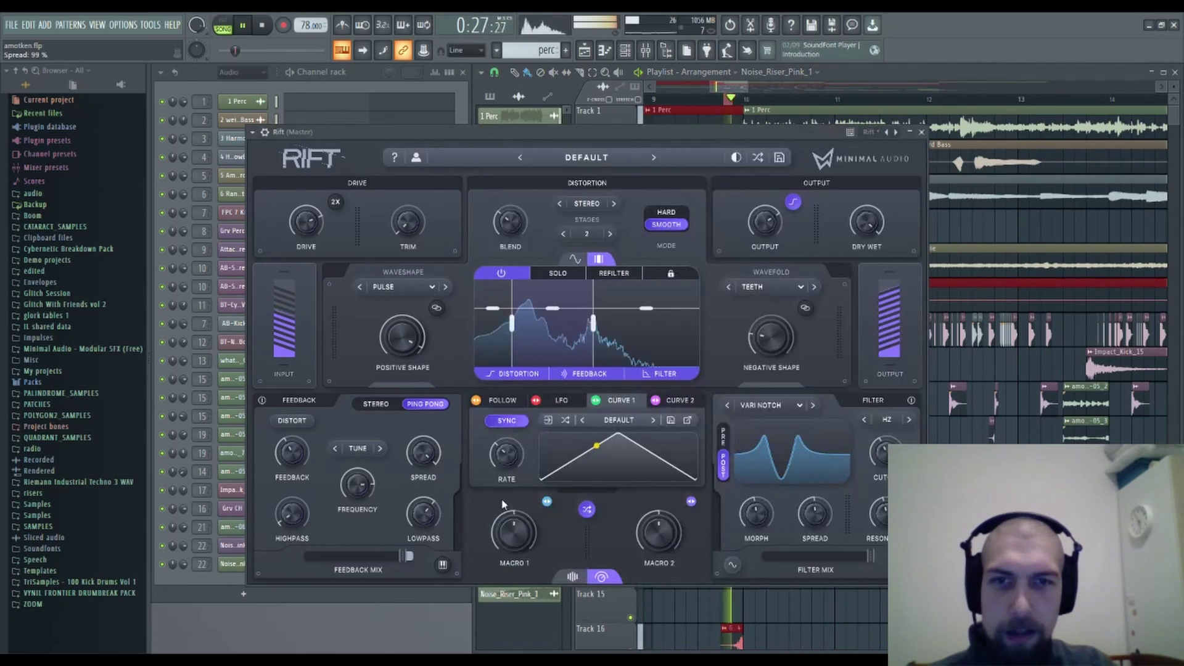
click(921, 100)
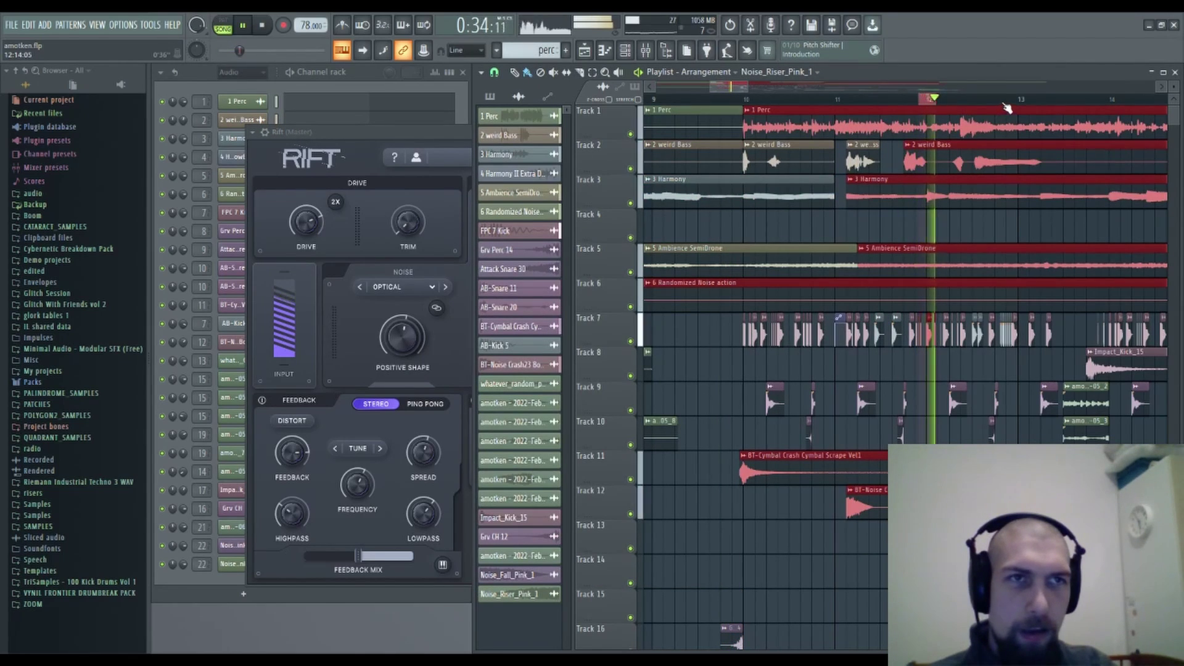
drag(1006, 103, 1094, 102)
drag(1052, 377, 860, 371)
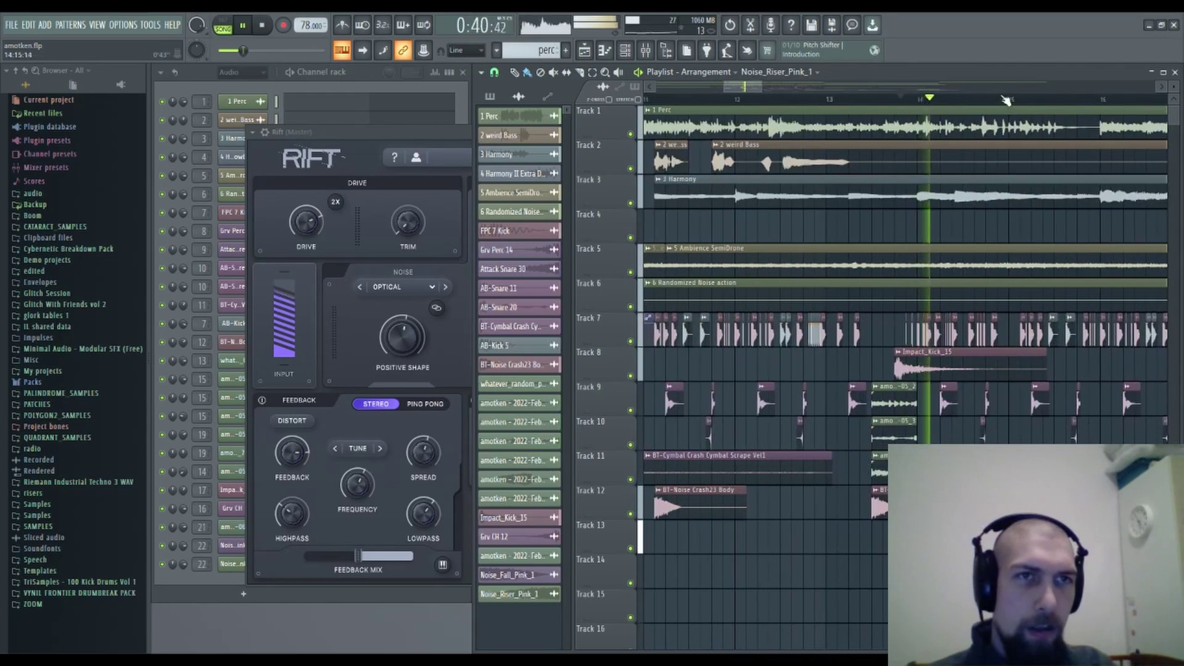
mouse_move(1006, 101)
mouse_down()
mouse_move(1028, 103)
mouse_move(987, 105)
mouse_up()
click(1120, 103)
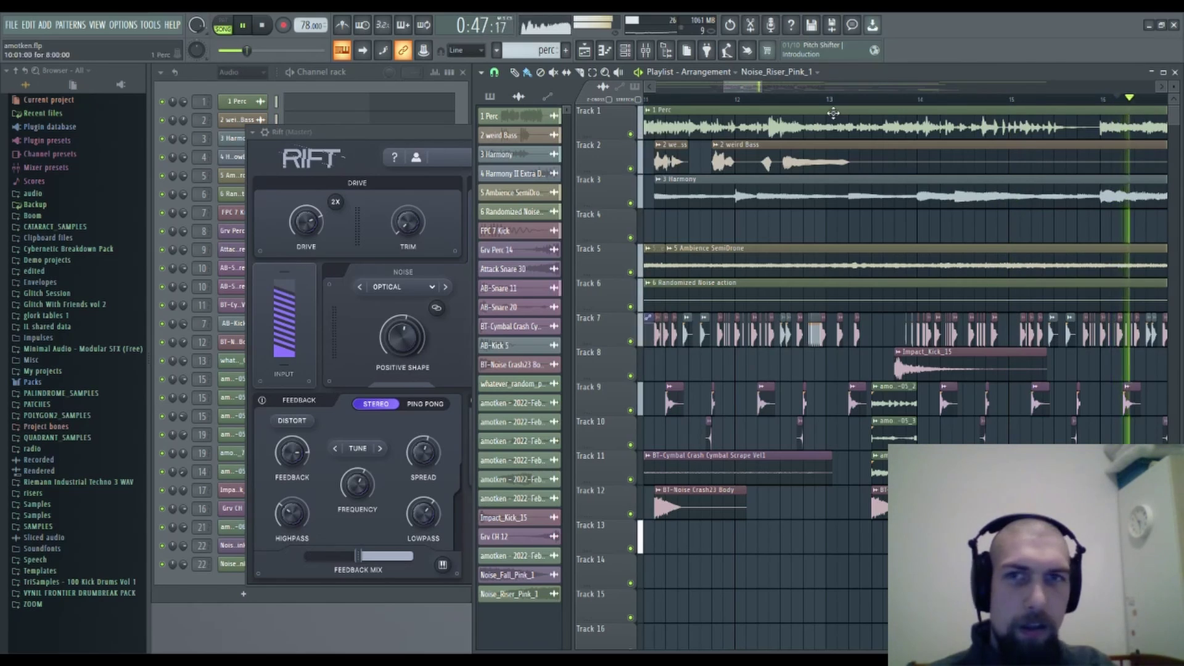
Narrow Rift's middle band to the low frequencies and solo it while replaying bars 14 and 15.
click(379, 136)
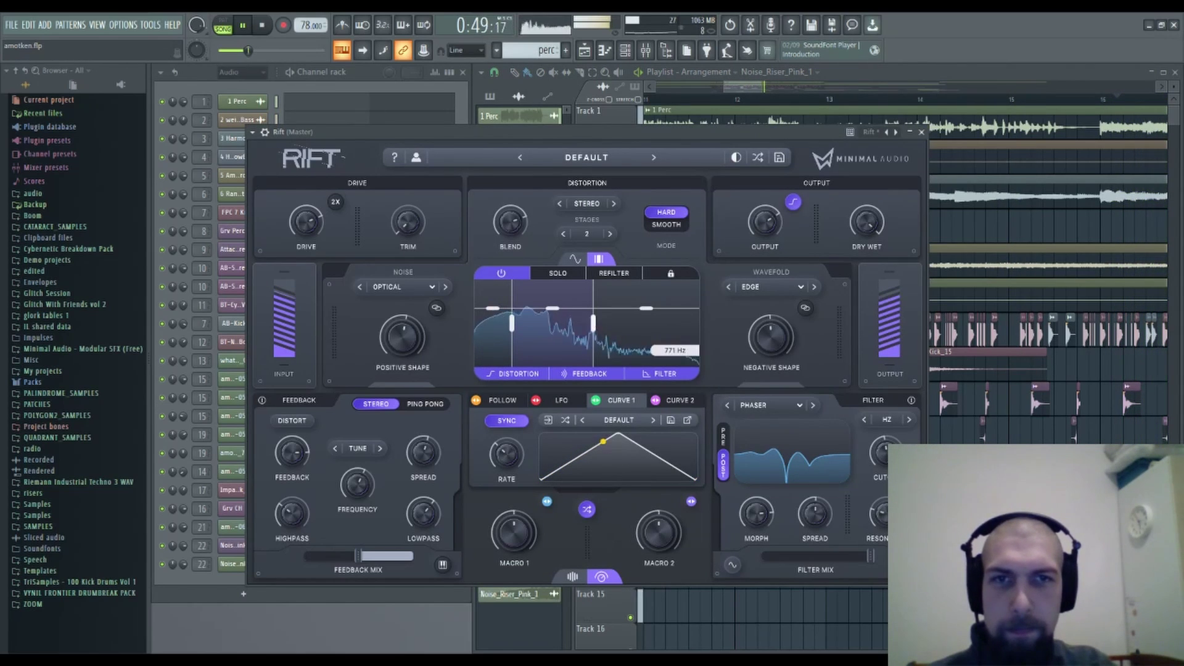
click(993, 106)
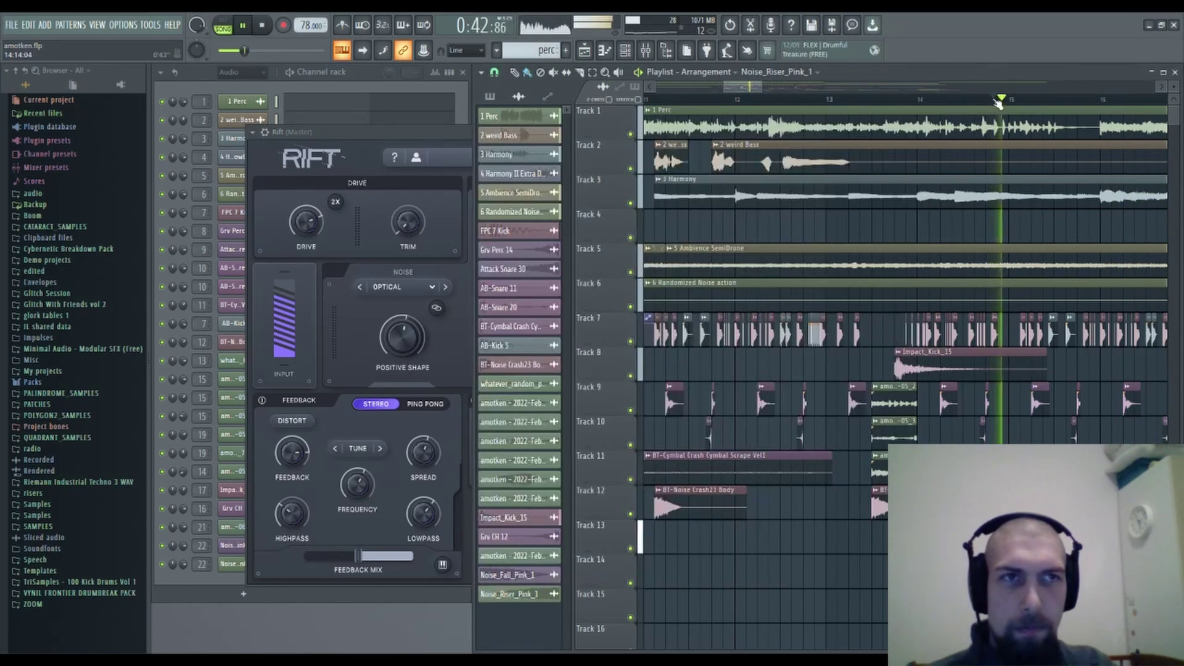
click(561, 275)
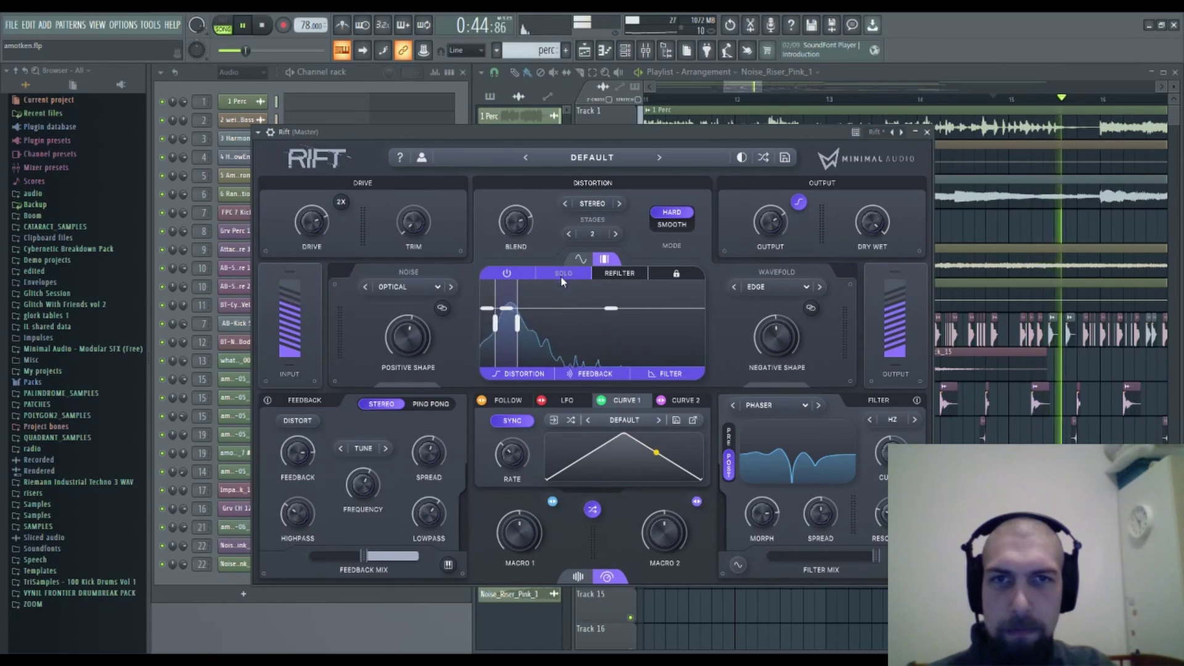
click(892, 101)
click(430, 208)
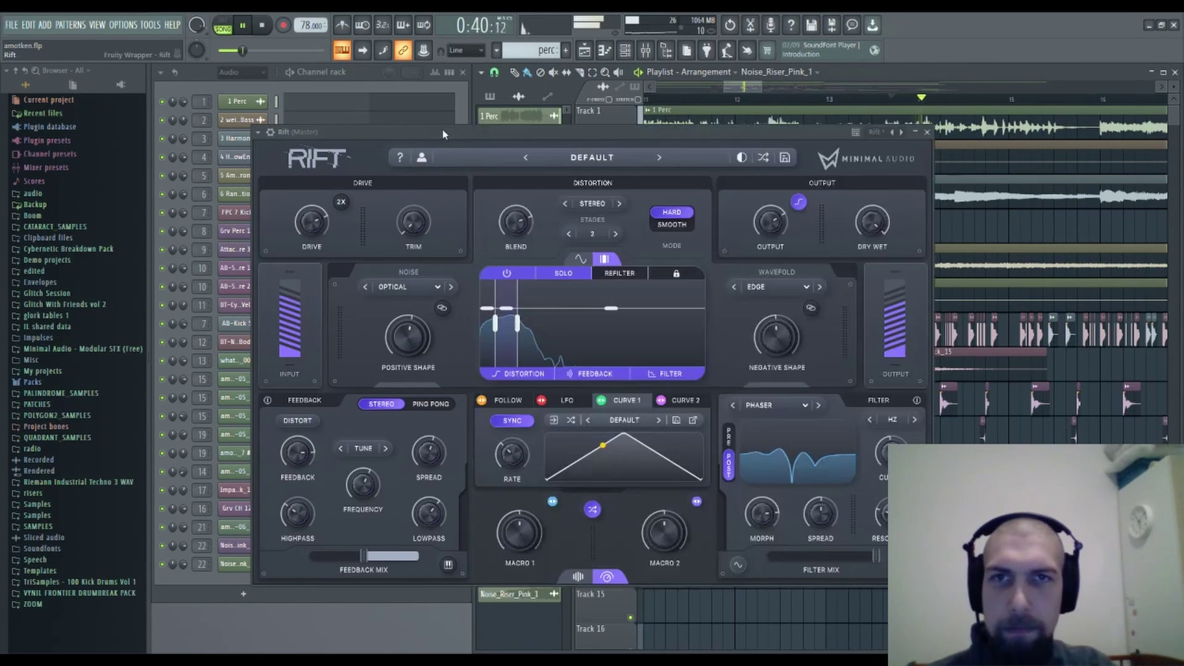
Replay the song from just before bar 10 and randomize Rift's settings twice during playback.
click(742, 102)
scroll(803, 370, left, 3)
double_click(787, 100)
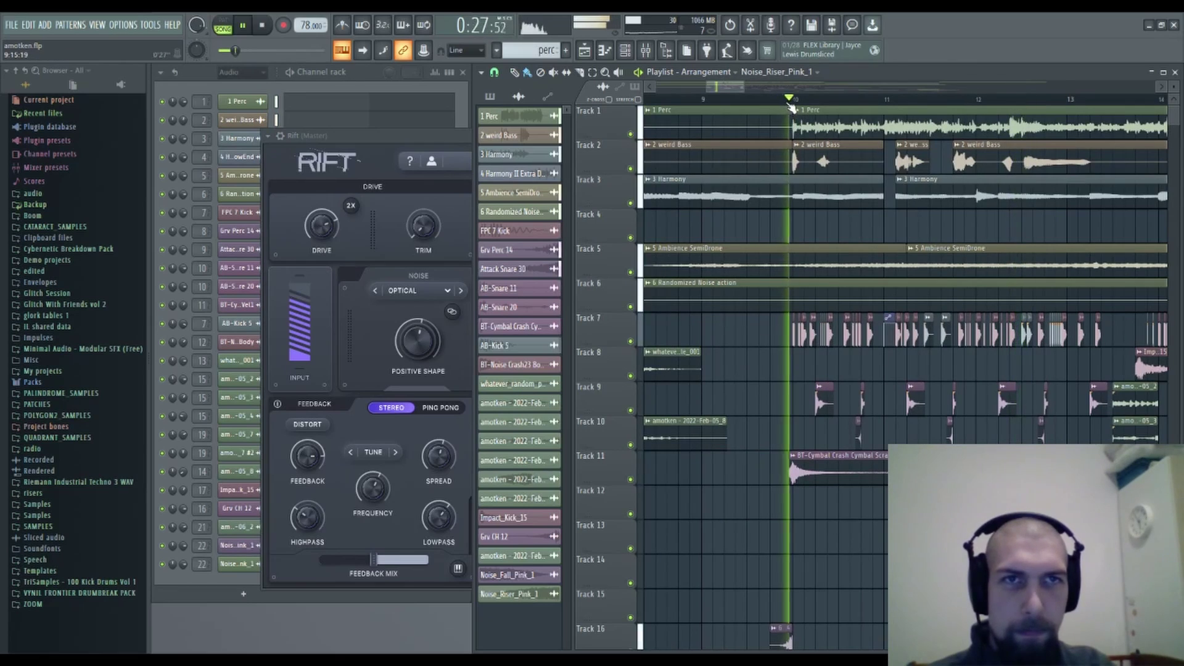
click(416, 492)
click(602, 512)
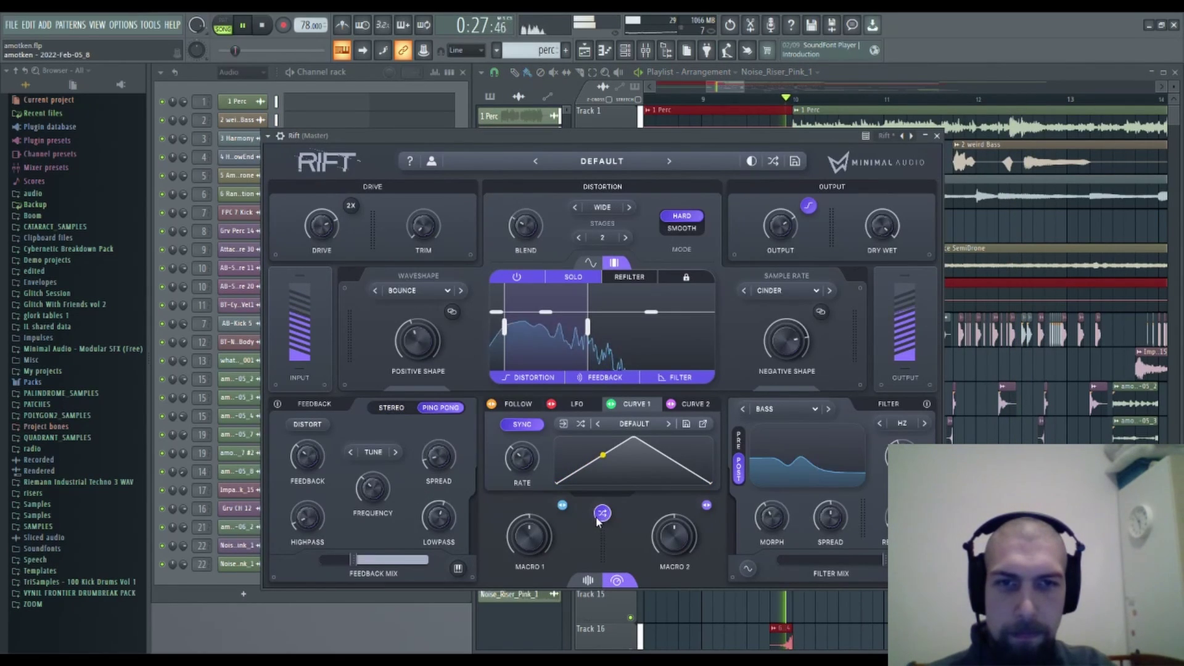
click(602, 517)
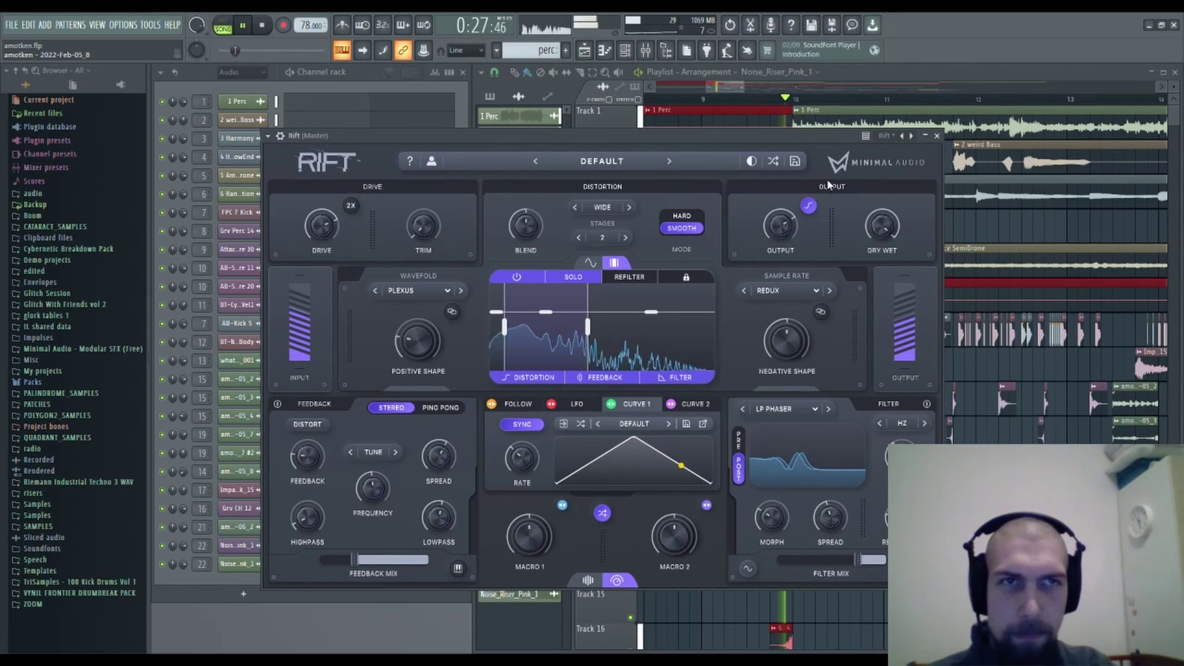
Jump the playback back and forth between bars 11 and 13 with Rift's current settings.
click(883, 101)
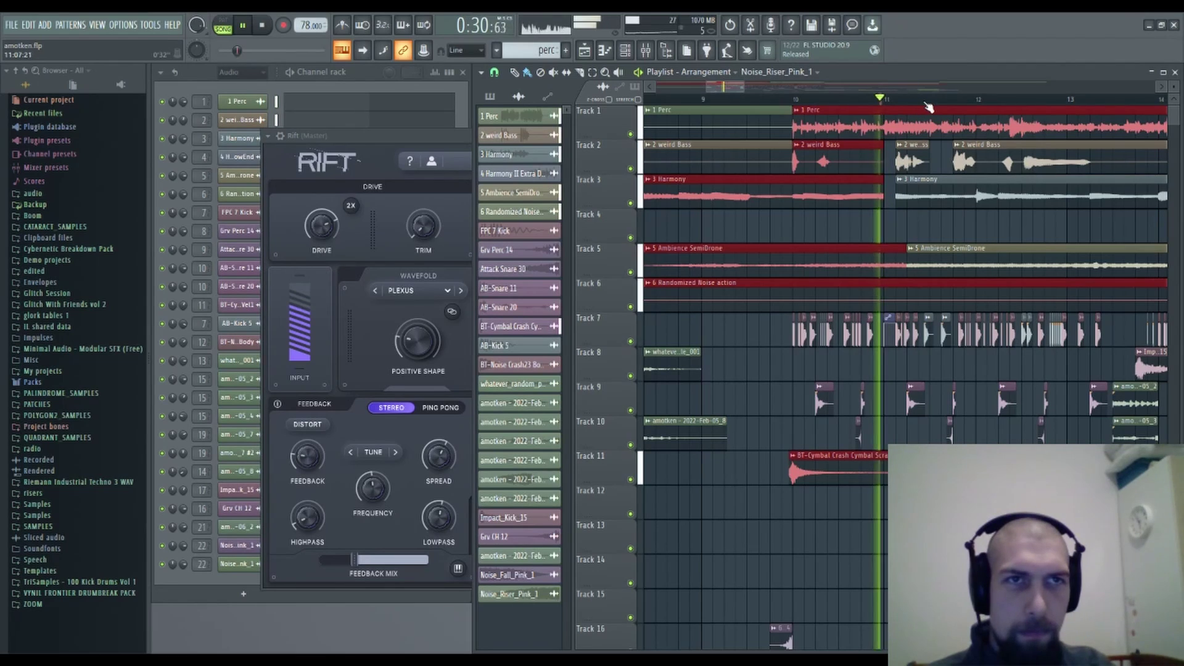
click(966, 101)
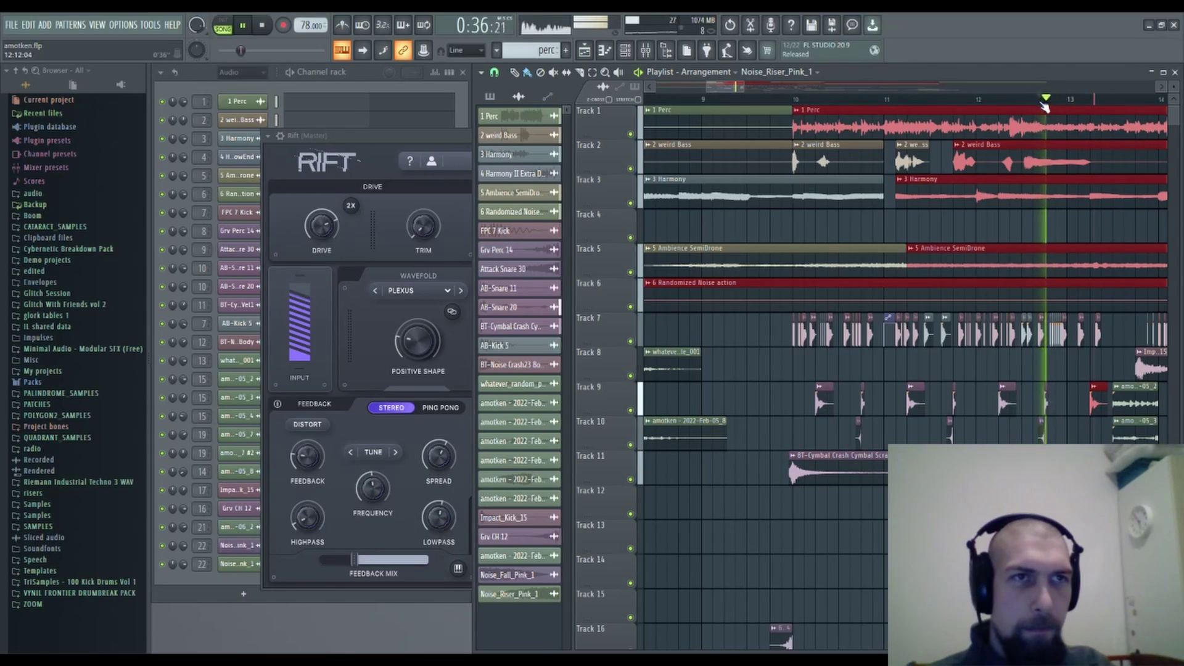
click(1019, 101)
click(997, 100)
drag(1005, 105, 970, 104)
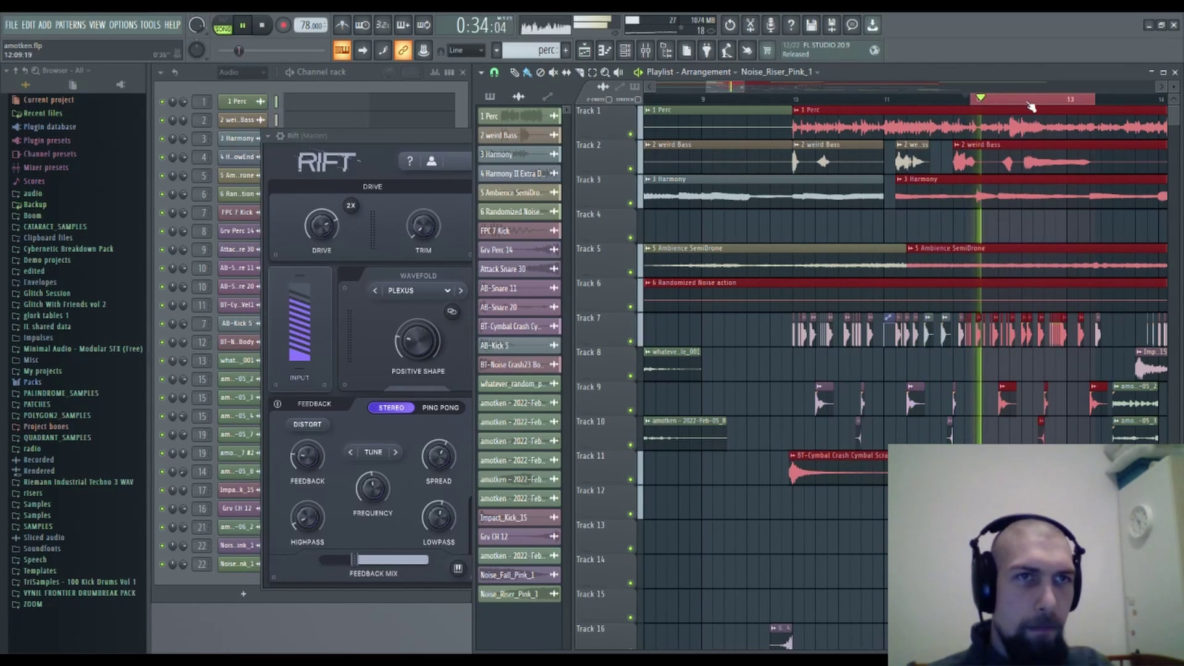
Randomize Rift once more and scrub the playback between bars 12 and 14.
click(363, 366)
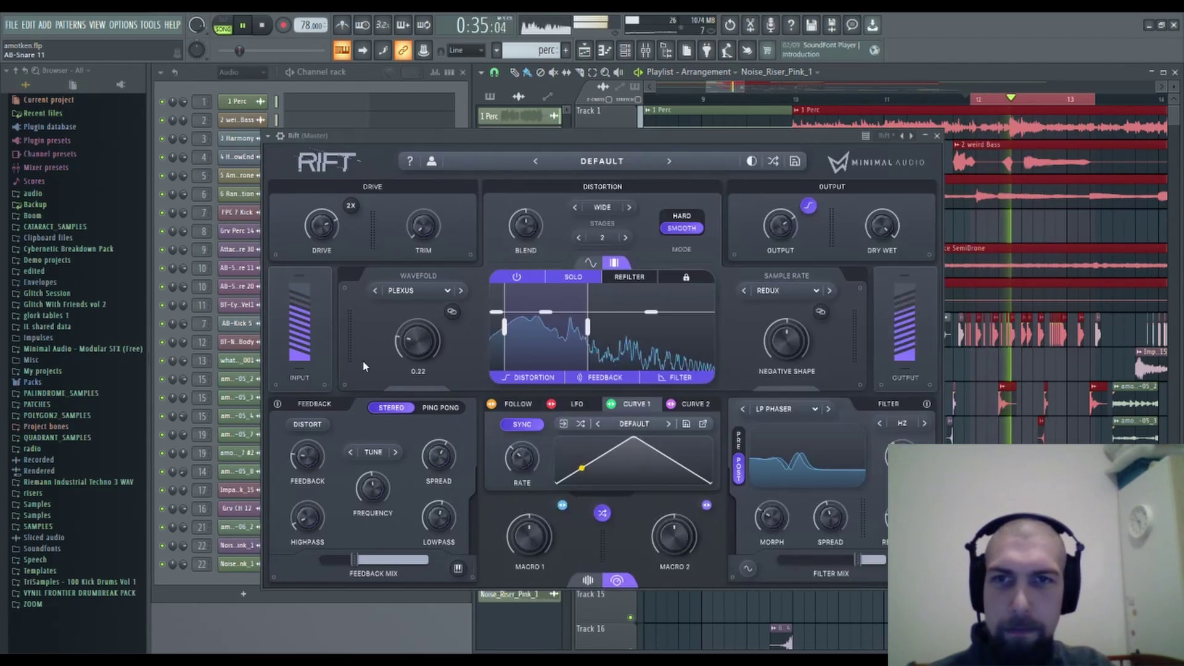
click(602, 513)
click(1132, 102)
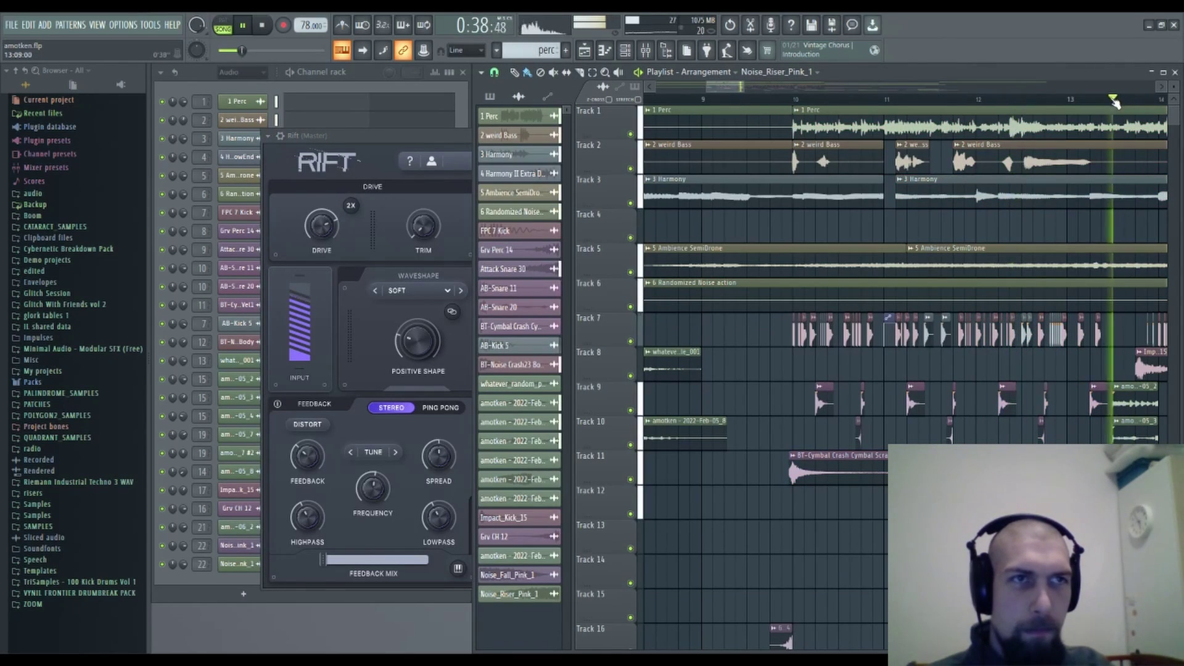
drag(1127, 105, 1022, 109)
drag(1074, 161, 894, 177)
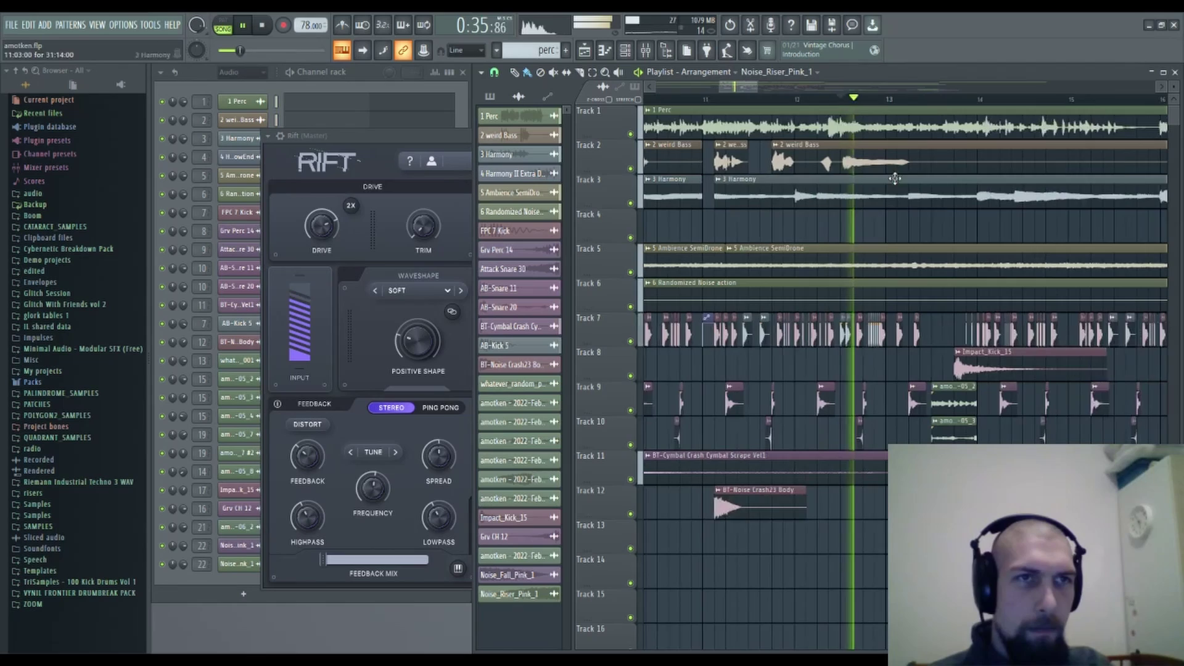
click(996, 98)
drag(998, 99, 972, 101)
Raise Rift's upper crossover to about 10.5 kHz and replay the passage around bar 14.
click(399, 335)
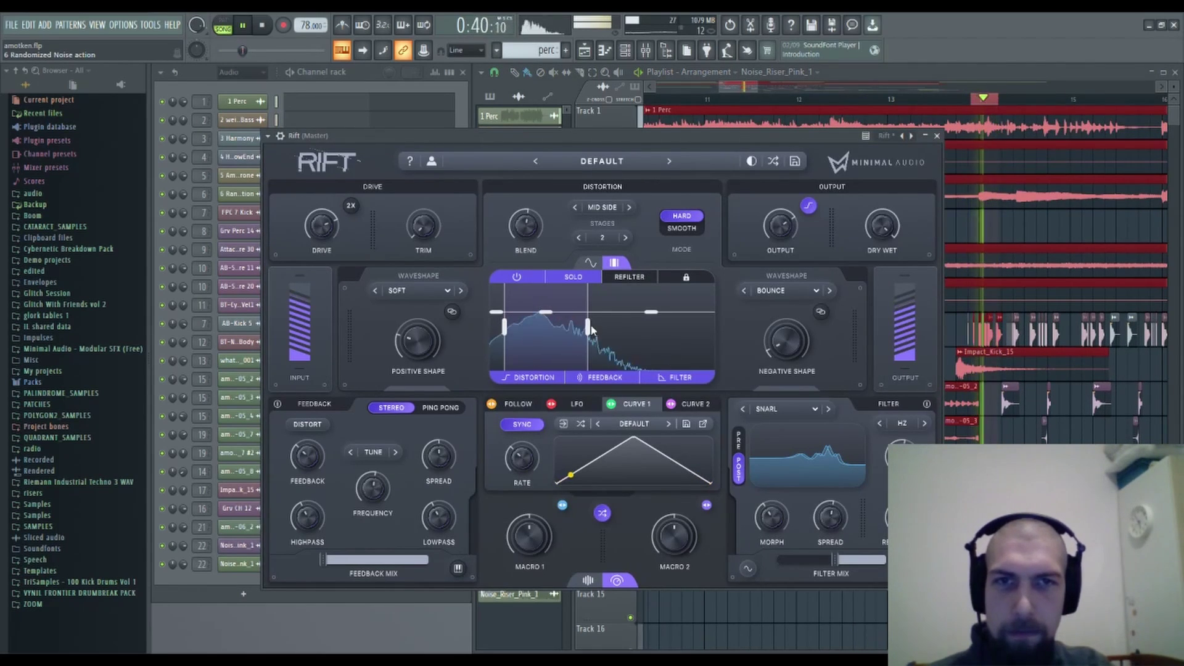
drag(587, 329, 693, 330)
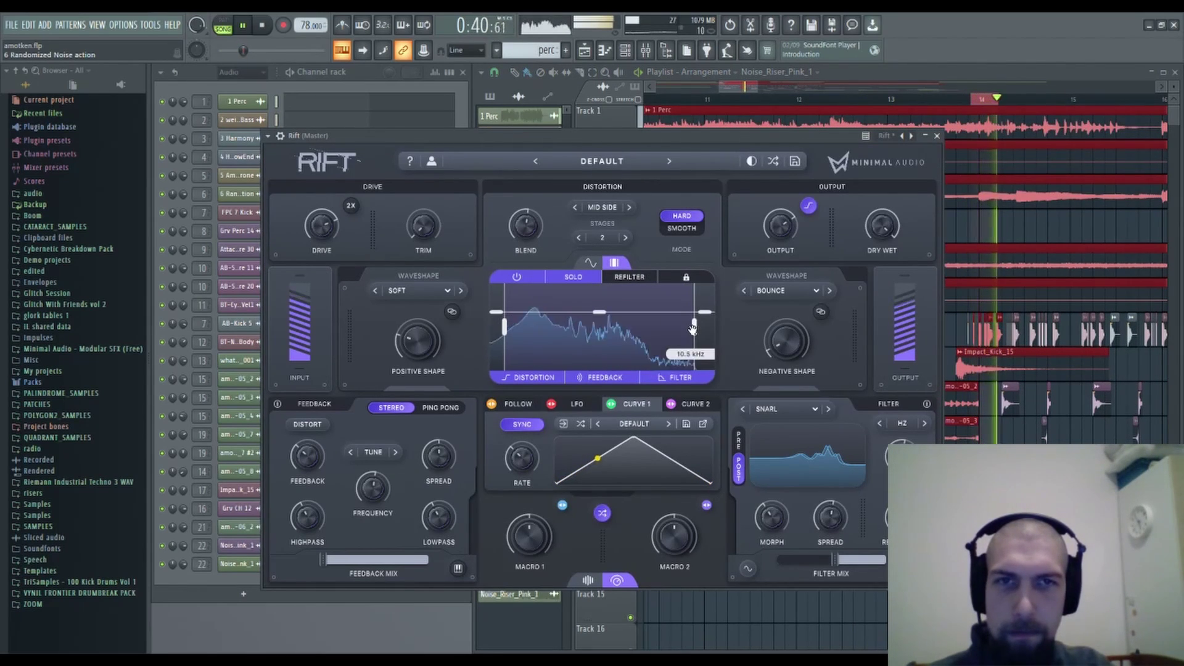
click(966, 104)
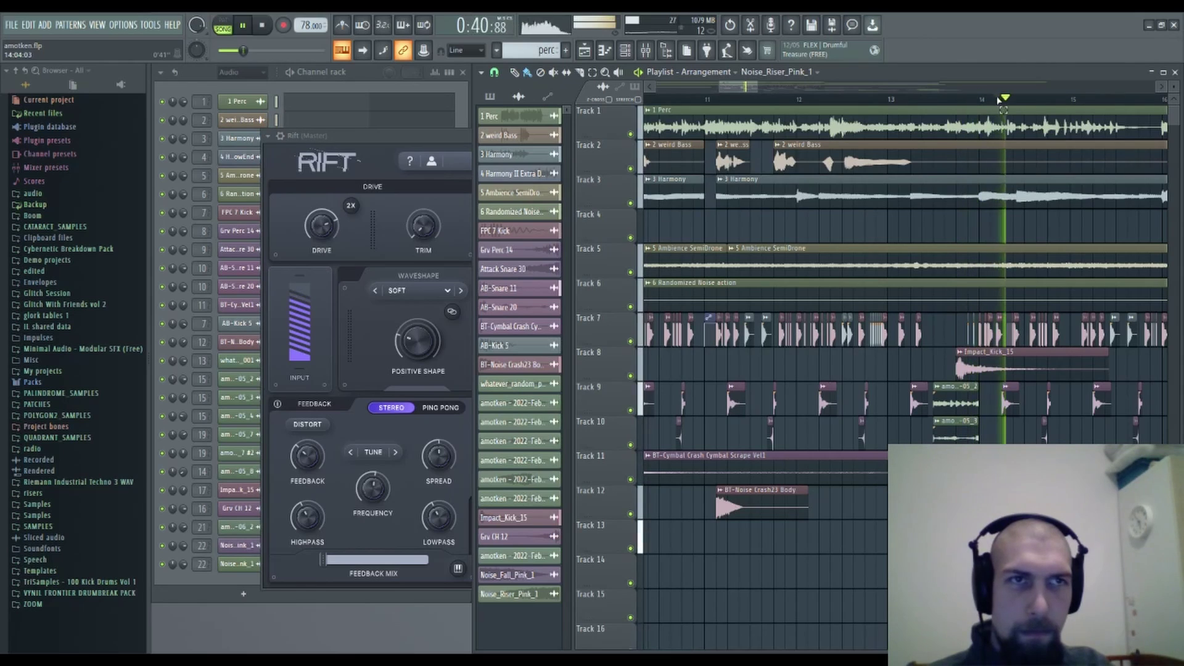
drag(1042, 103, 1023, 101)
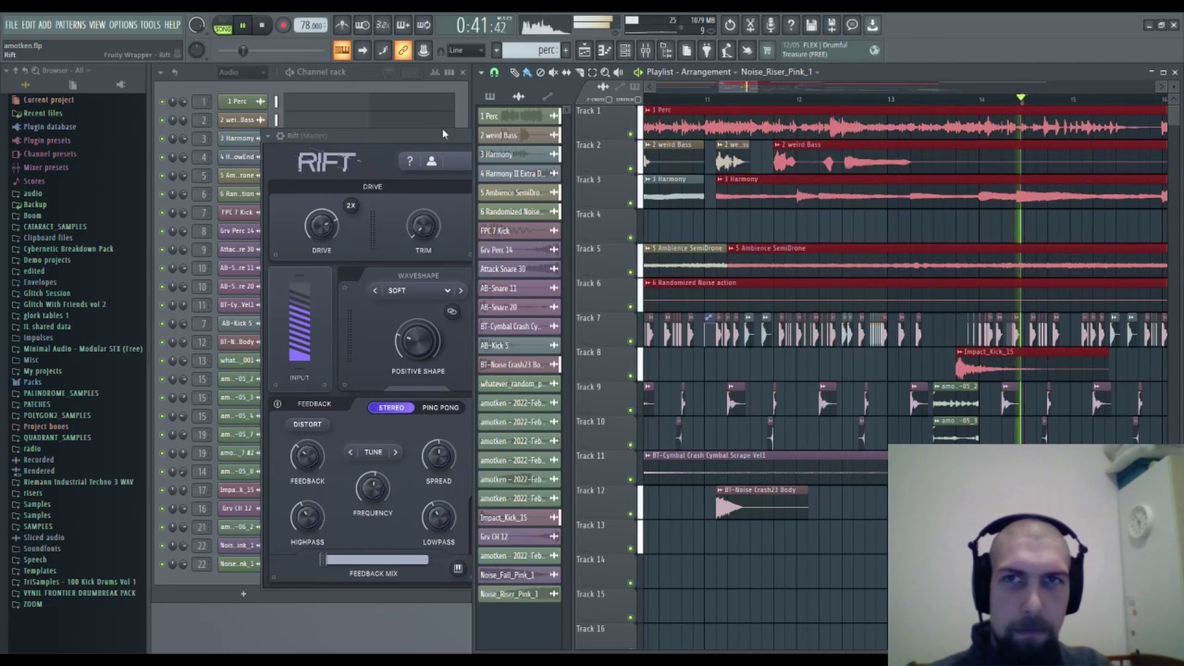
Randomize Rift's settings three times during playback and raise the lower crossover so that only an upper band is processed.
drag(393, 137, 397, 138)
click(607, 516)
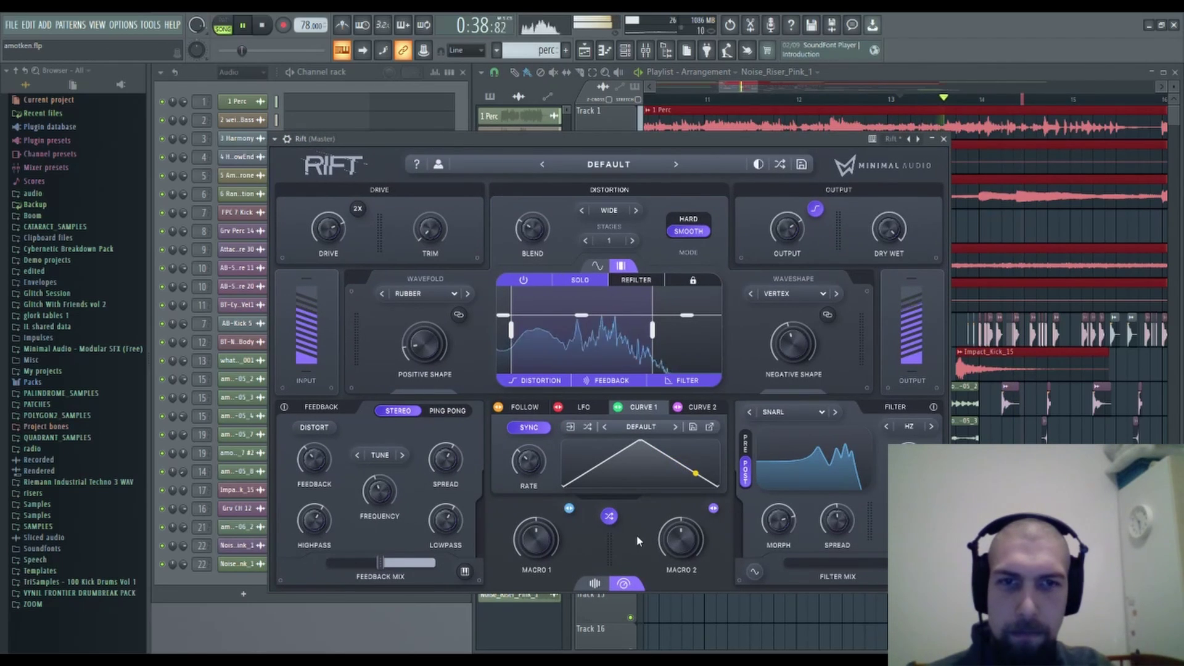
click(610, 517)
click(609, 517)
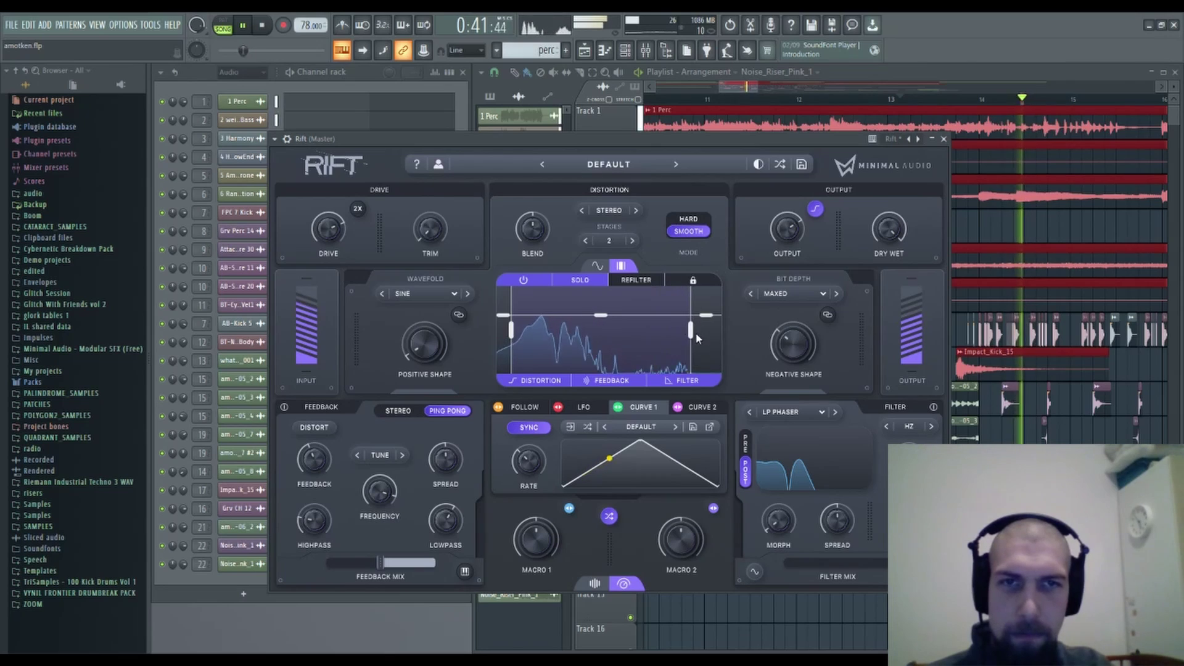
drag(516, 334, 620, 327)
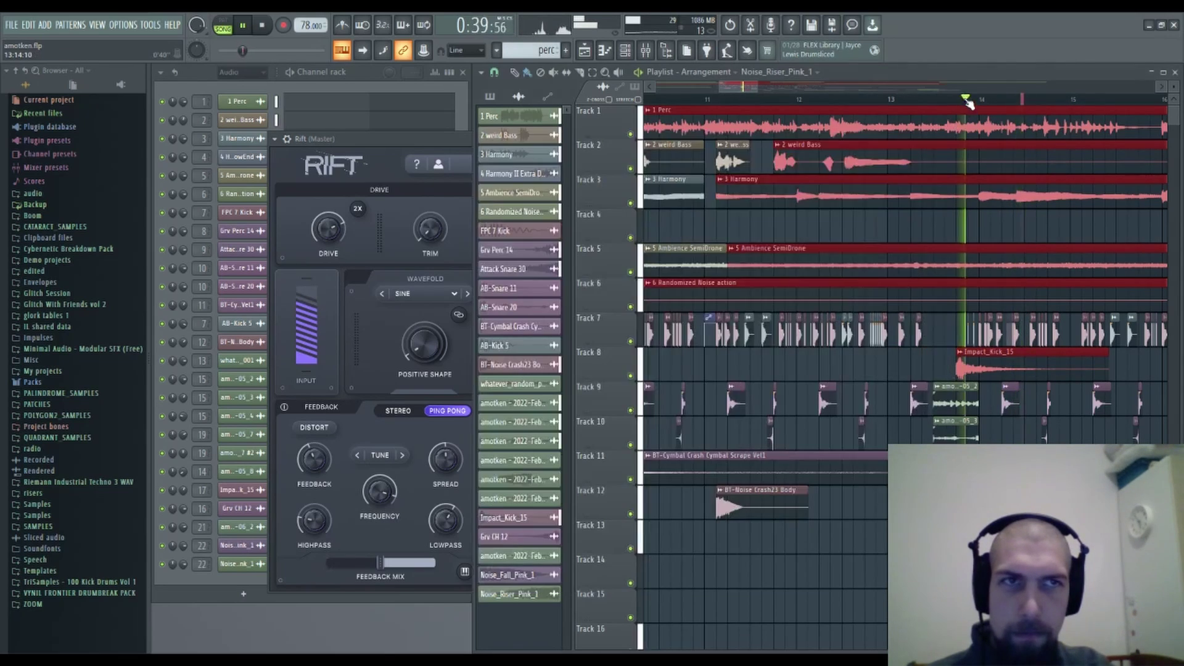
Jump the playback back and forth between bars 11 and 15 with Rift's narrowed band.
click(827, 121)
click(799, 99)
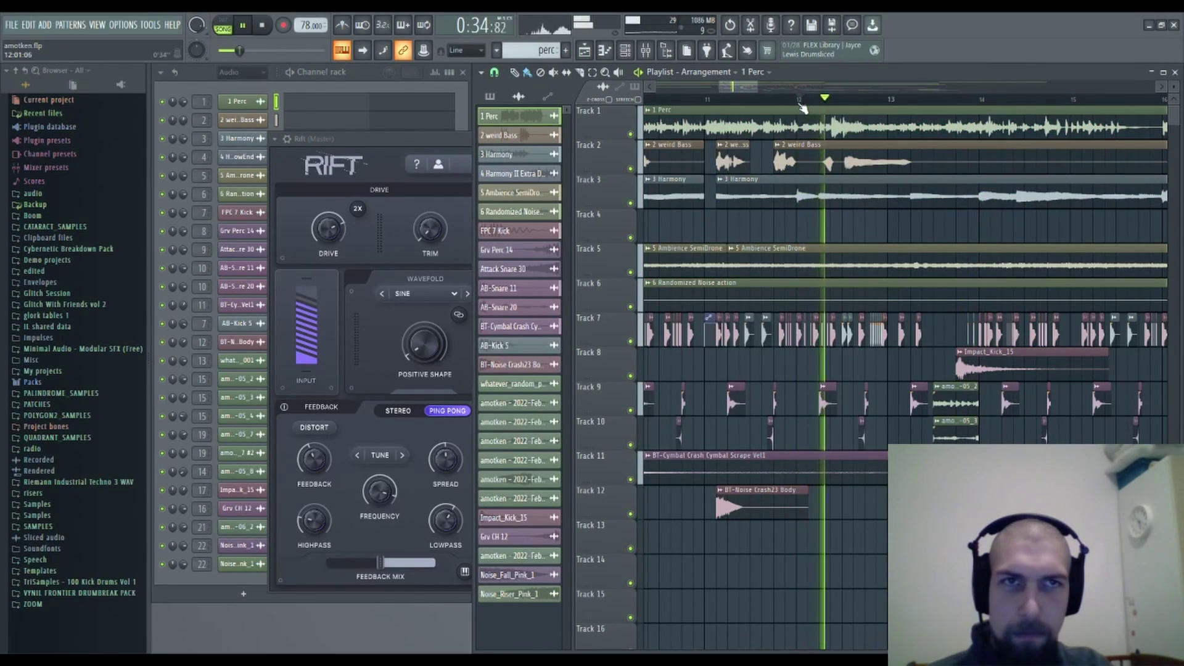
click(760, 100)
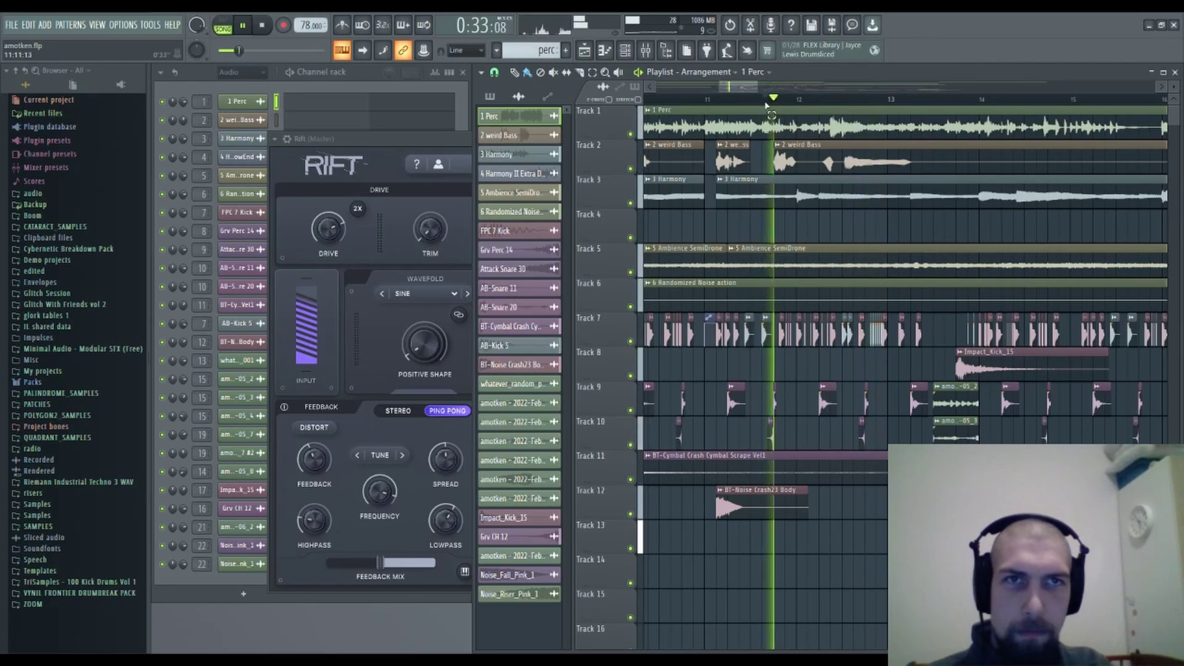
drag(751, 100, 765, 100)
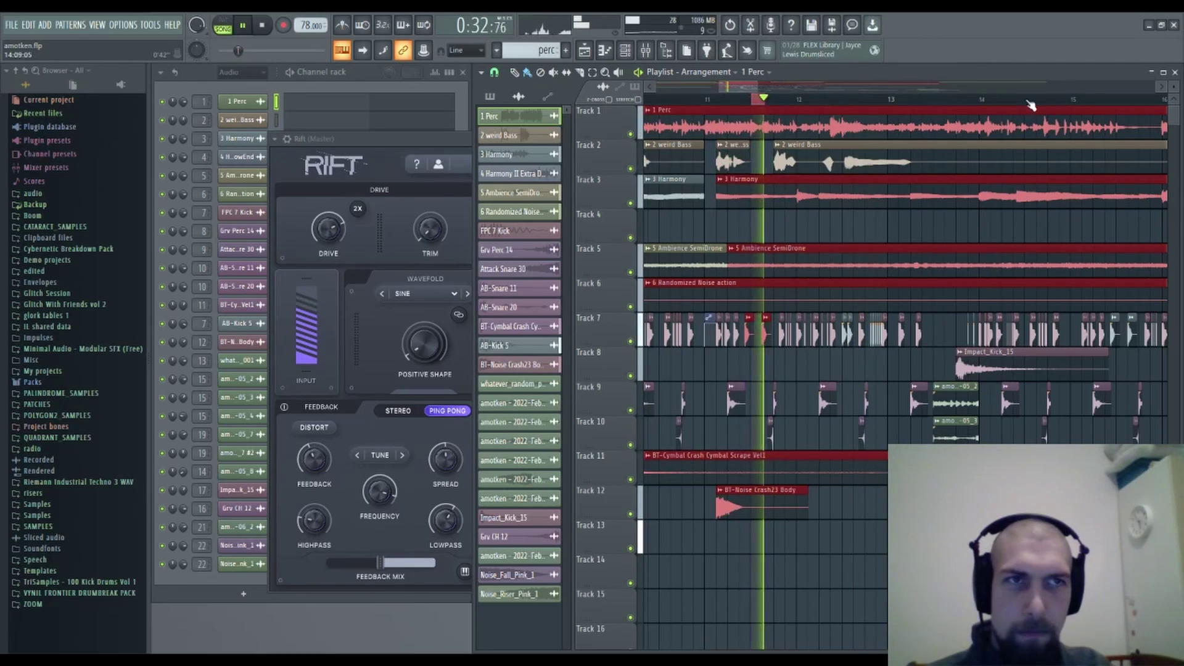
click(1066, 100)
click(1116, 99)
click(1065, 99)
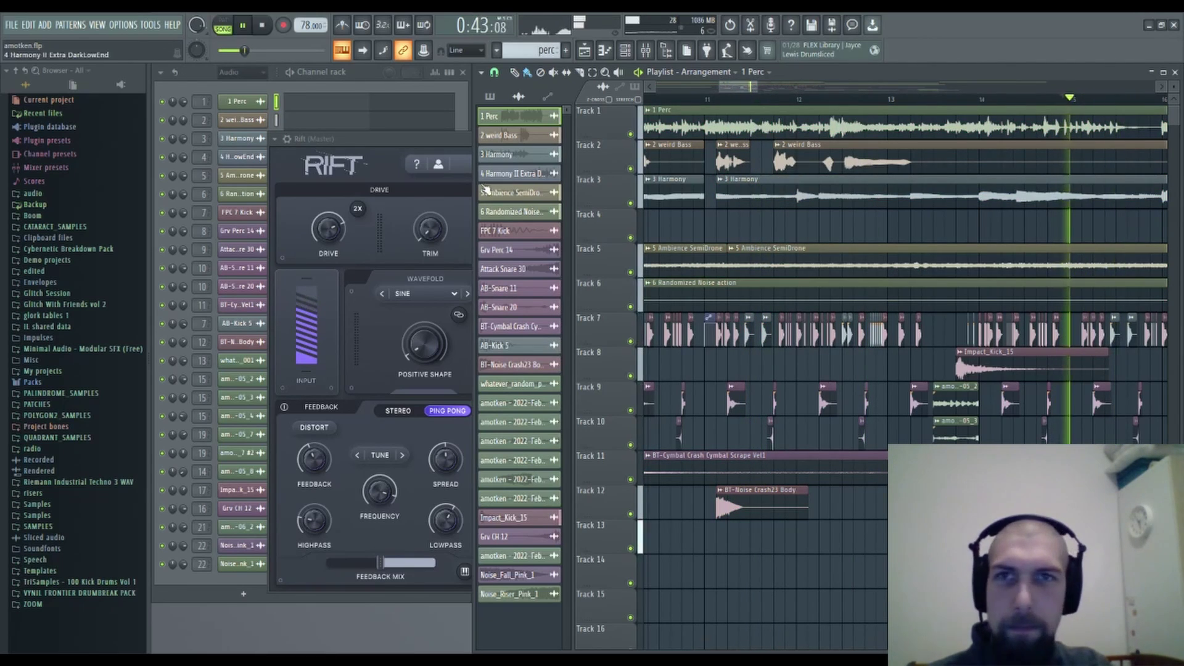
Randomize Rift three more times during playback and switch off its distortion band split.
click(464, 373)
click(611, 518)
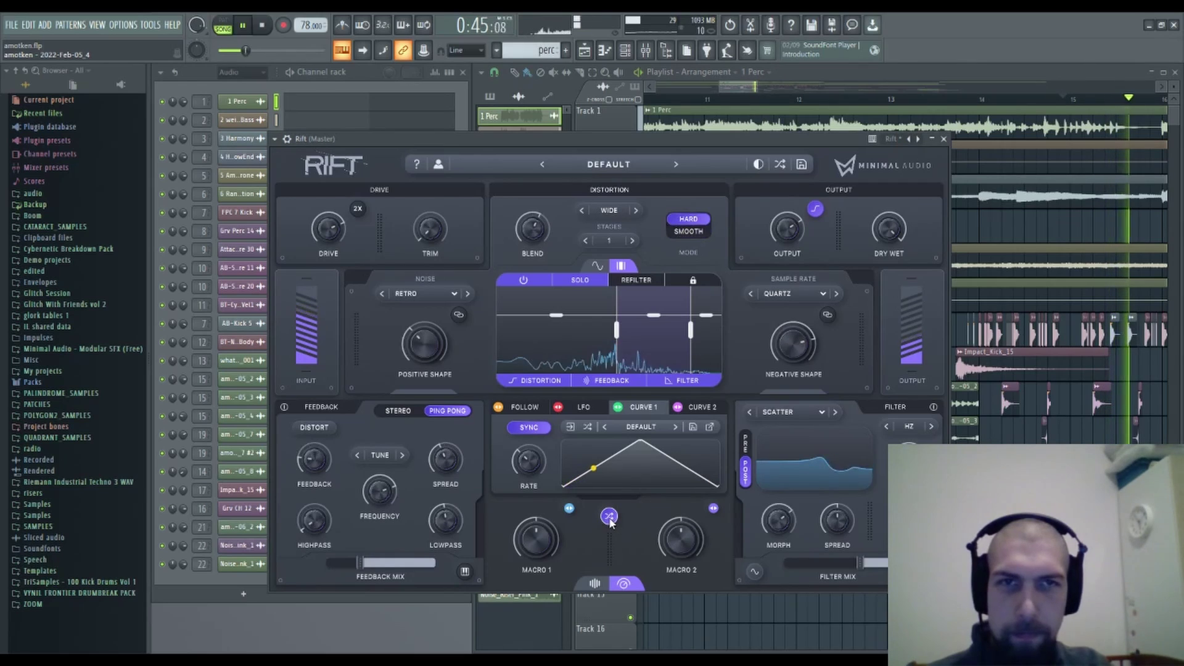
click(611, 517)
click(533, 282)
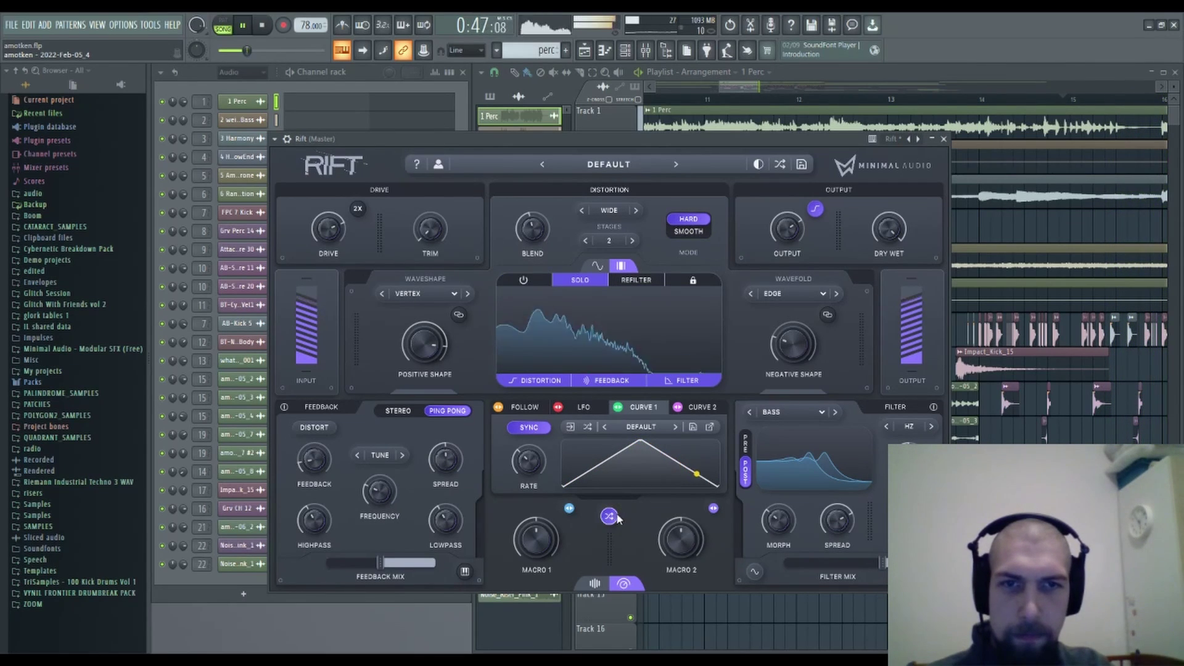
click(610, 517)
Replay the song from around bar 13 and randomize Rift twice while it plays.
click(951, 371)
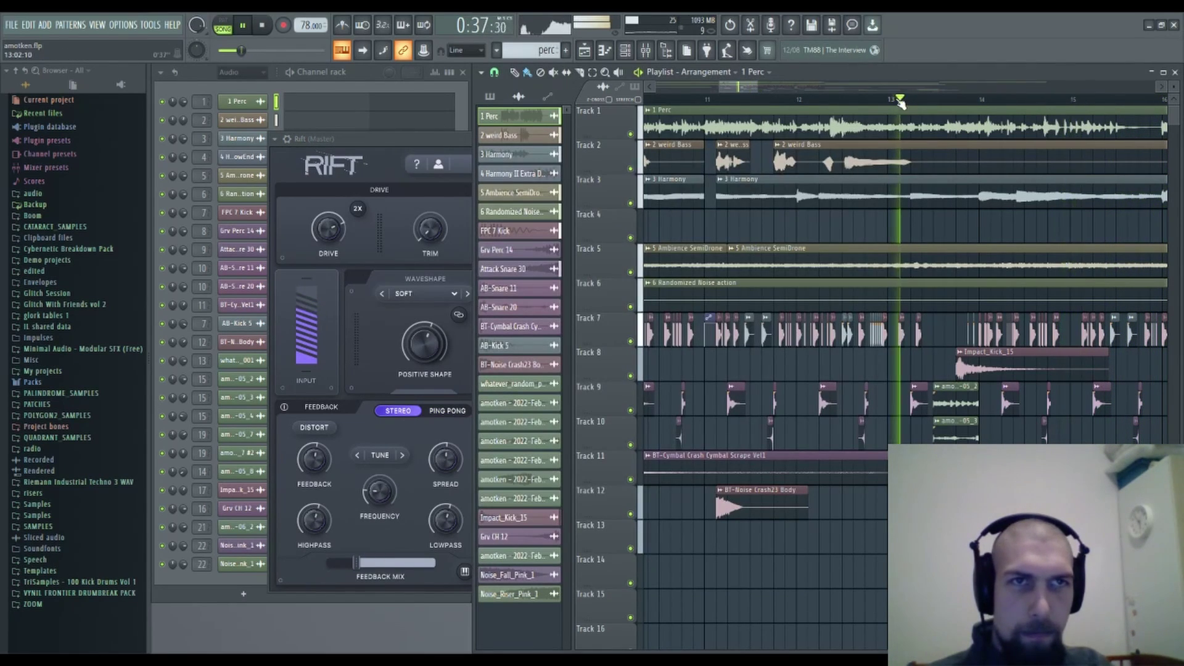
click(462, 543)
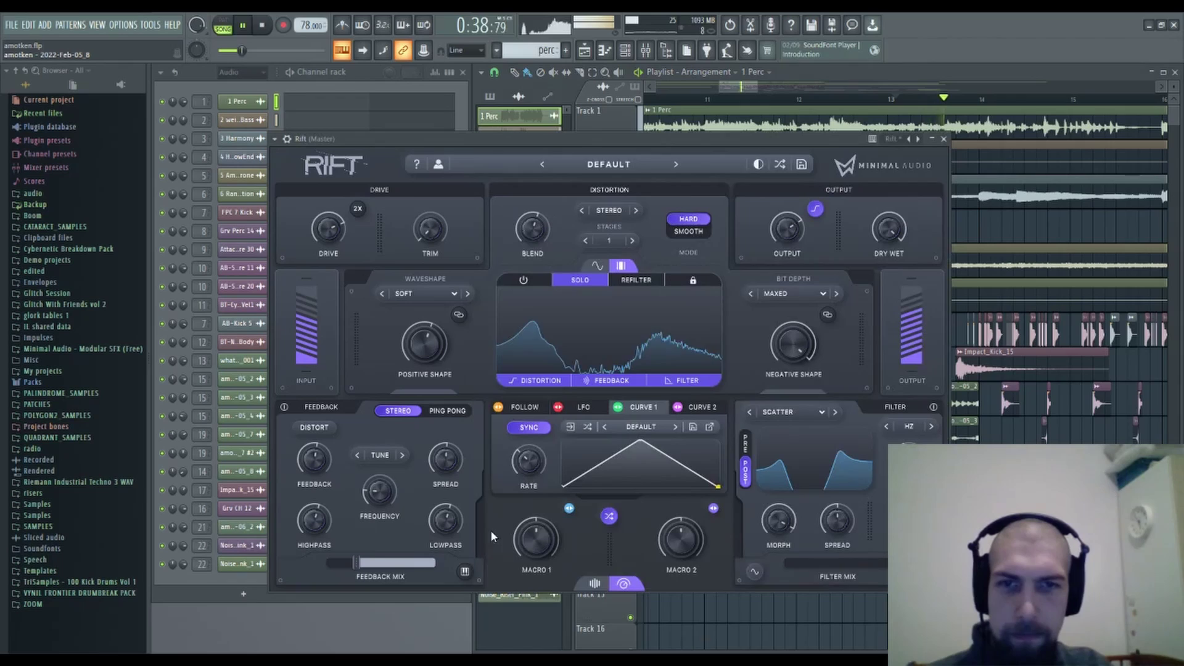
click(609, 519)
click(609, 517)
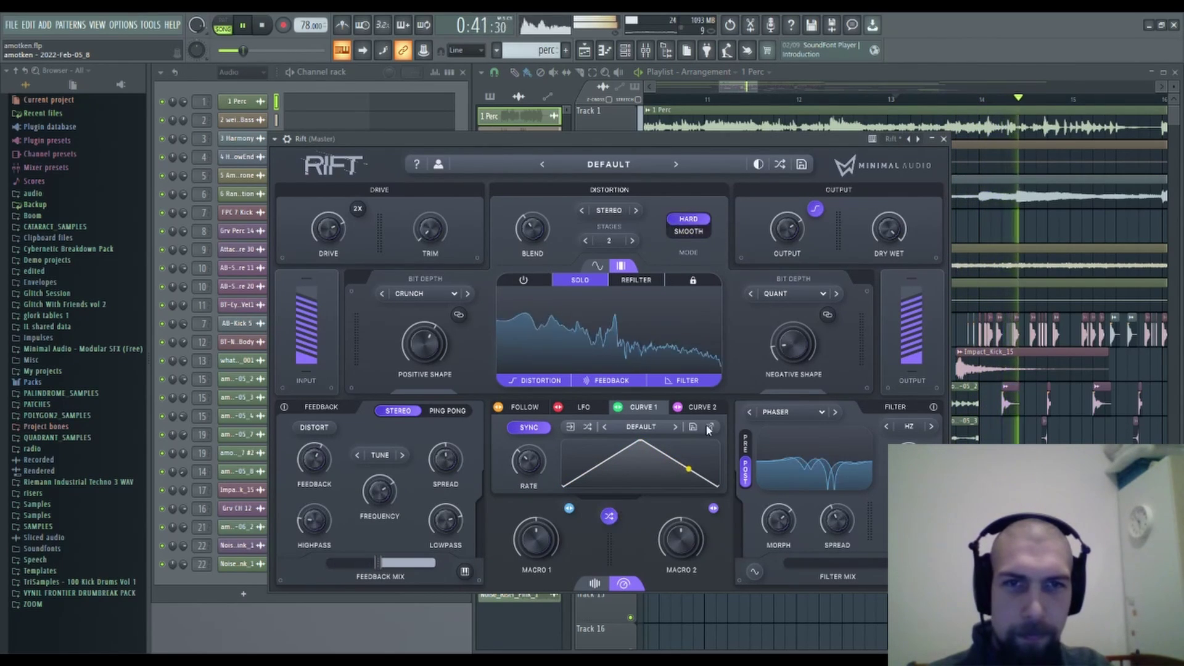
Jump the playback to just after bar 15, let it play on, and stop the song.
click(1090, 116)
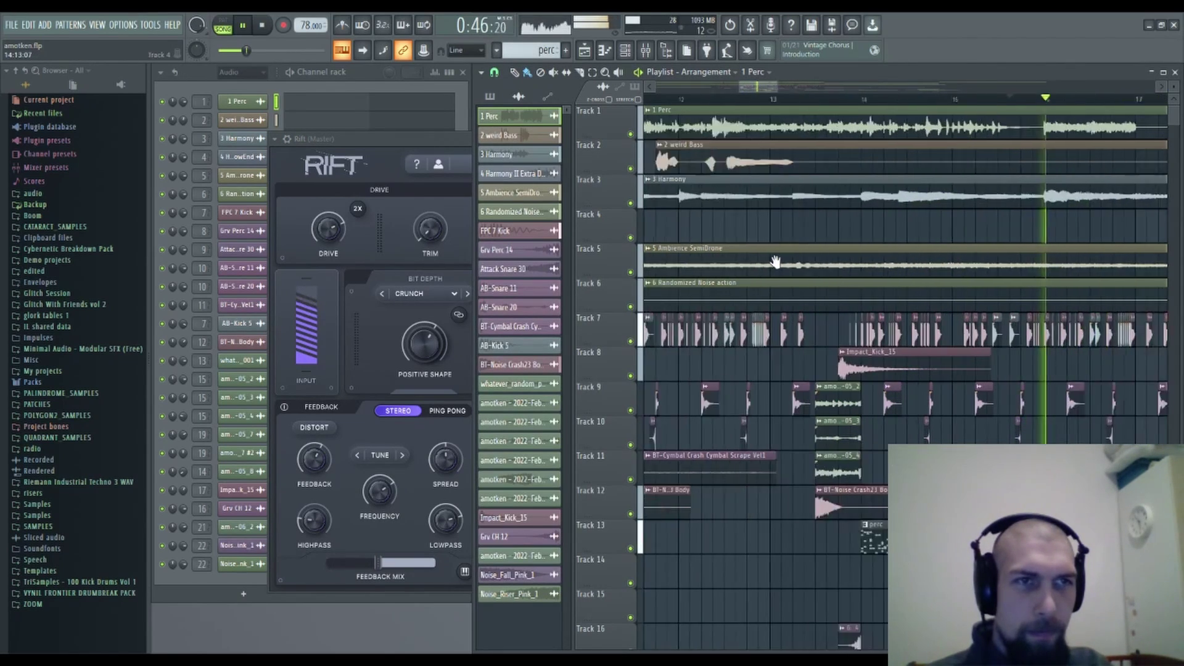
click(465, 138)
click(274, 26)
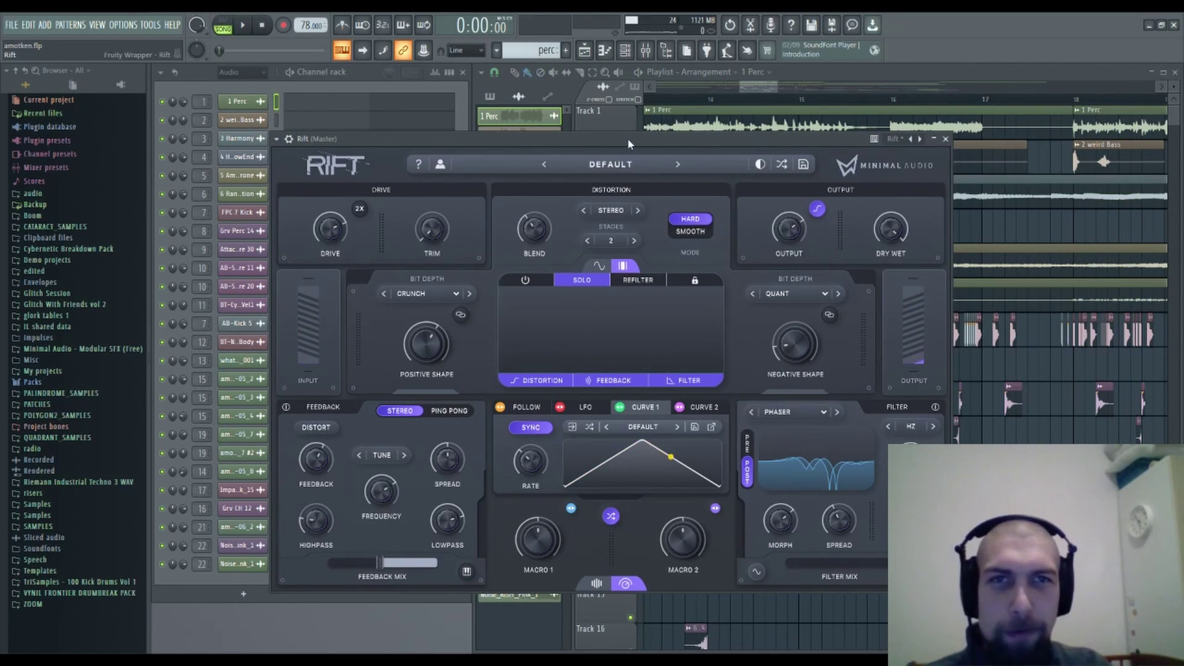
Open the master's Edison and trim the trailing silence by clearing the recording and pasting back only the audible part.
drag(629, 144, 652, 112)
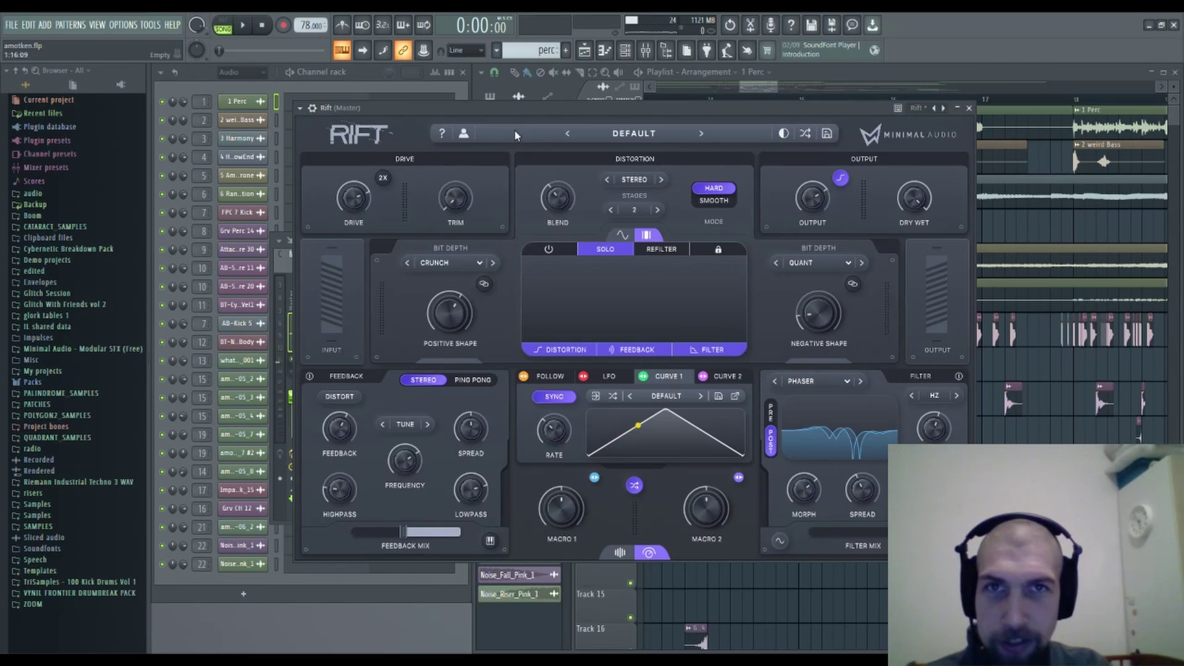
click(657, 54)
click(981, 355)
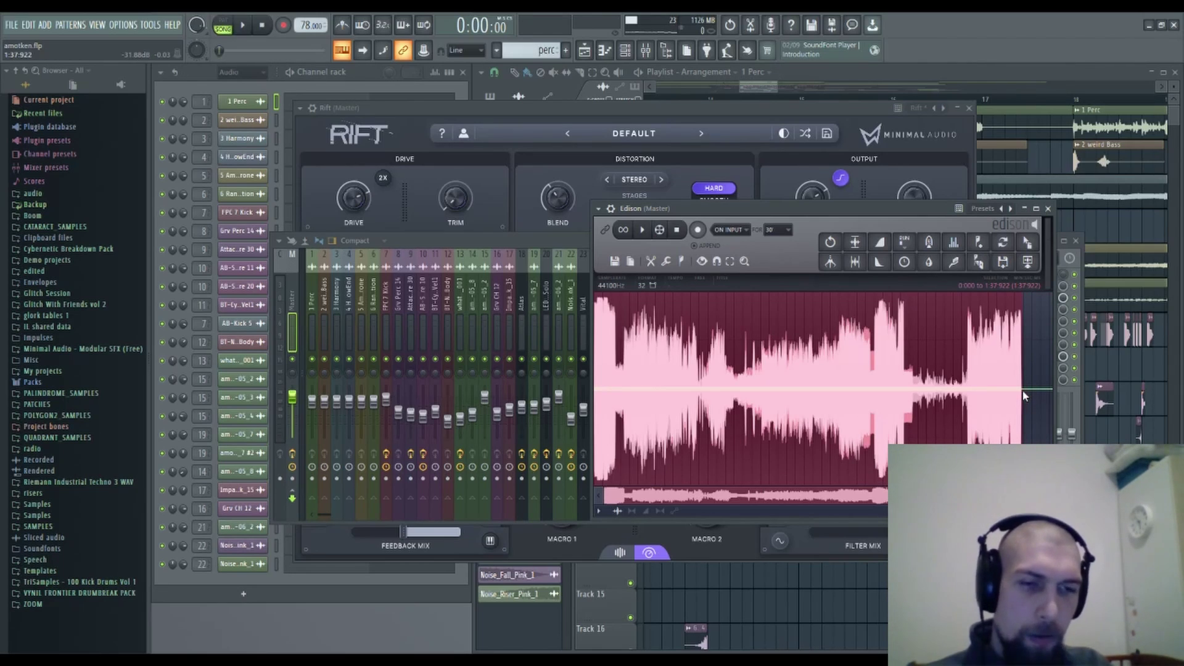
key(Delete)
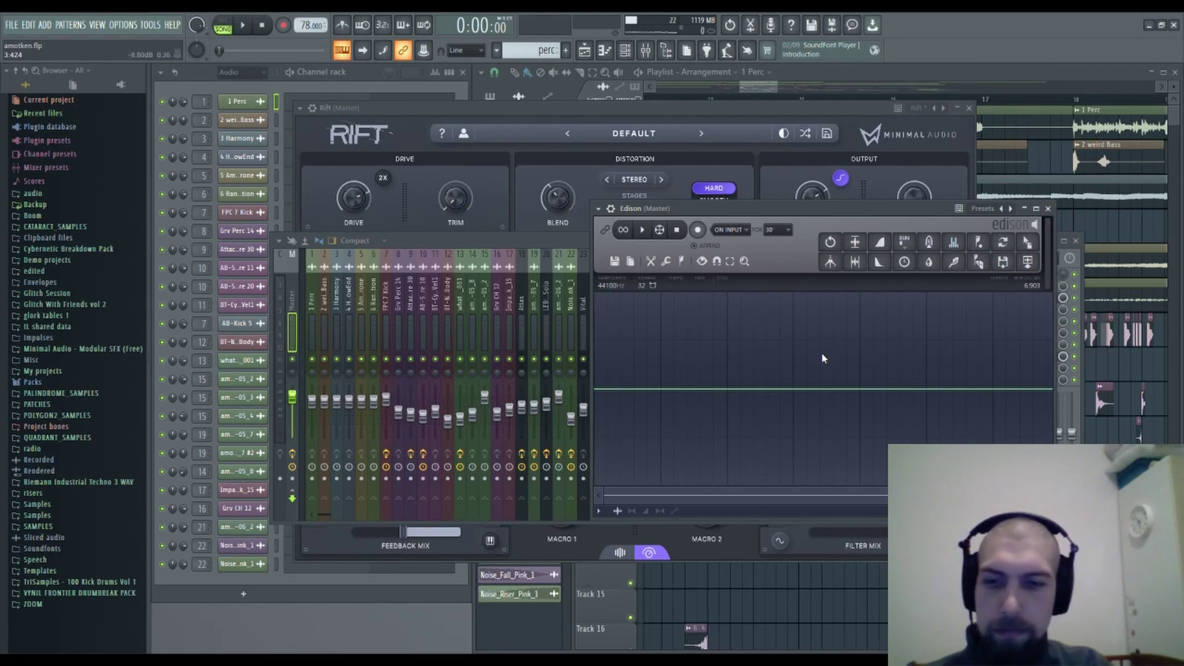
key(Delete)
key(ctrl+v)
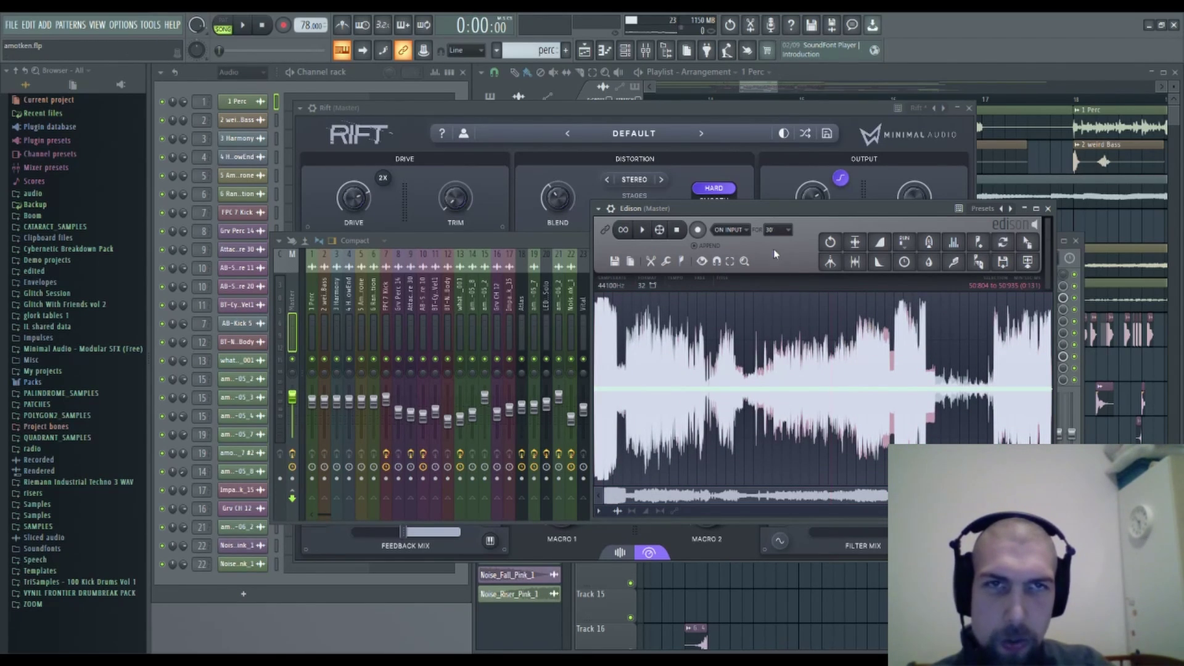
Close Rift, move Edison to the master's effect slot 3 and load Unfiltered Audio Silo in slot 4.
click(977, 109)
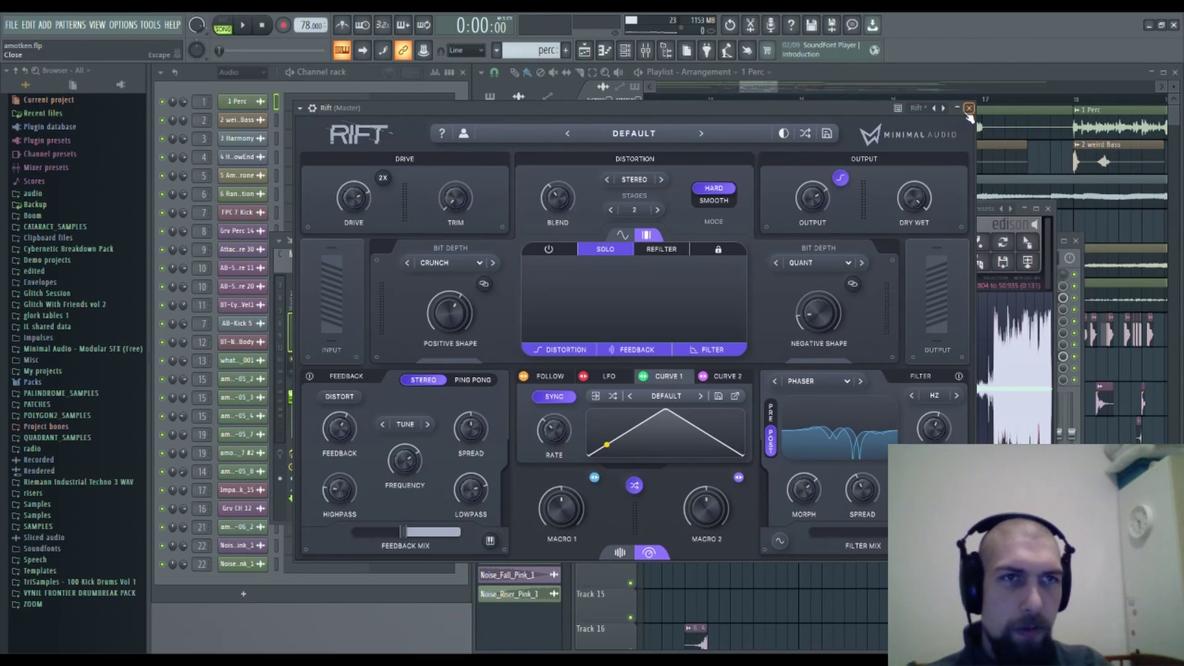
click(969, 108)
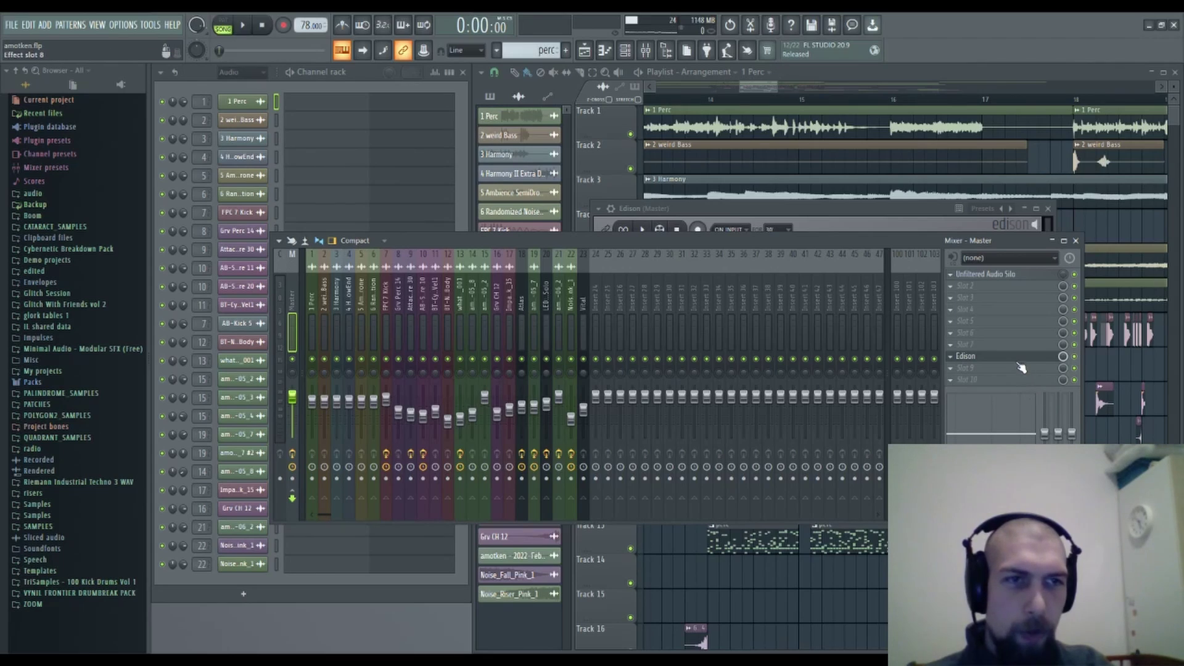
drag(1021, 368, 1043, 281)
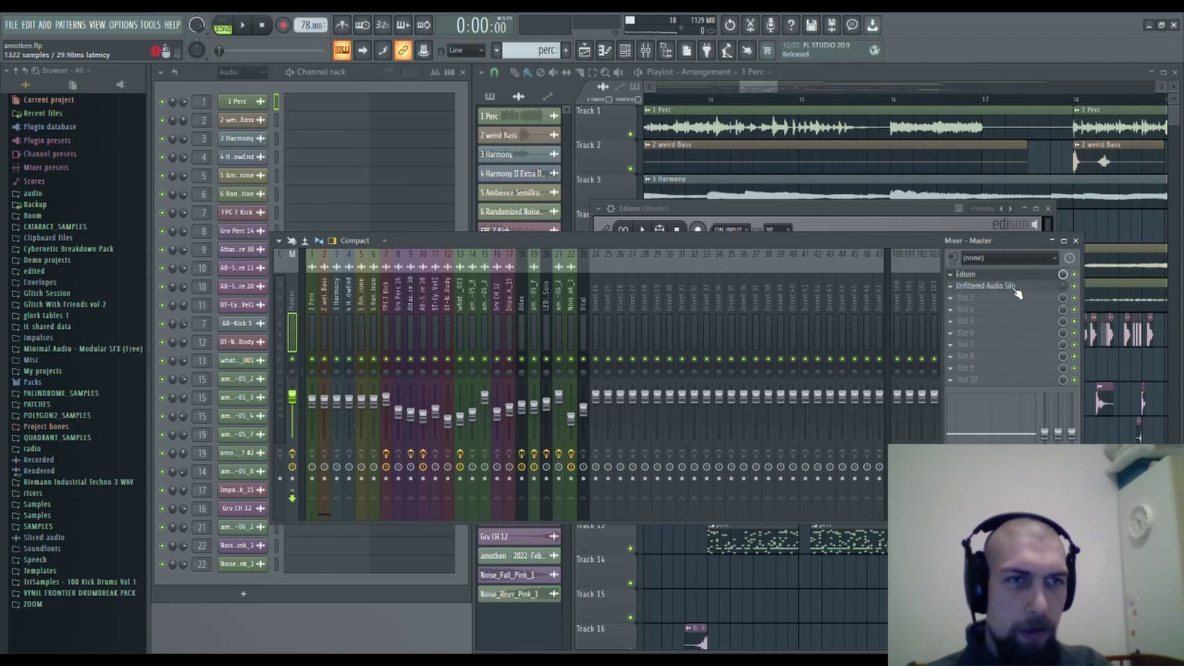
drag(1019, 271, 1023, 305)
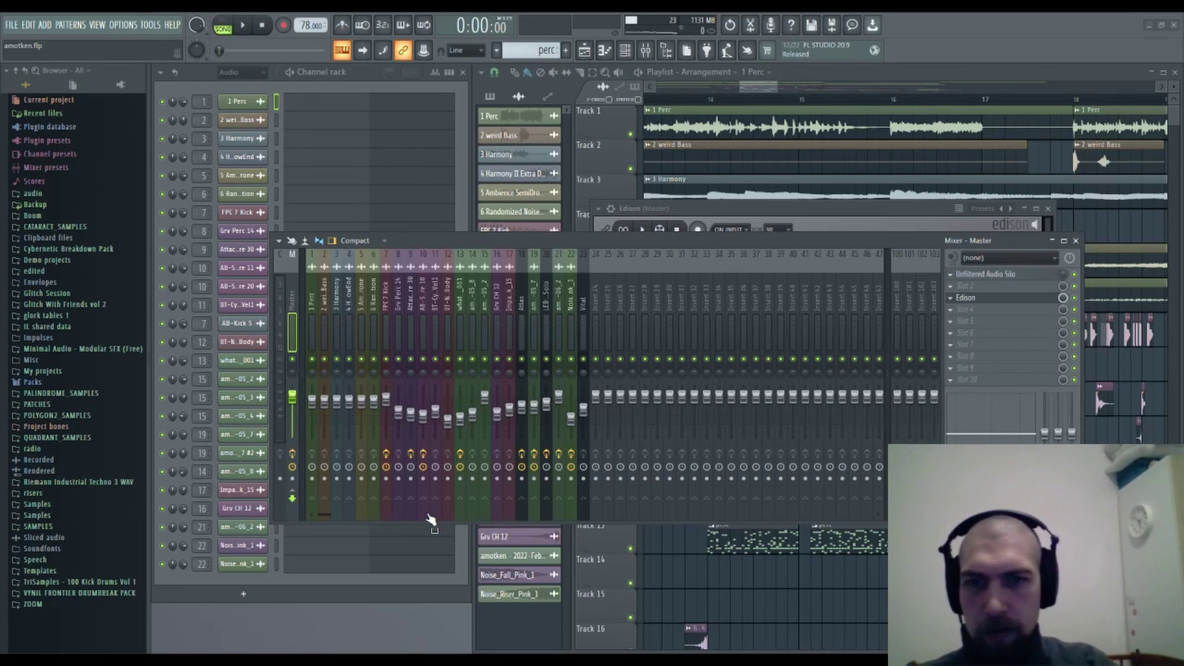
middle_click(1006, 312)
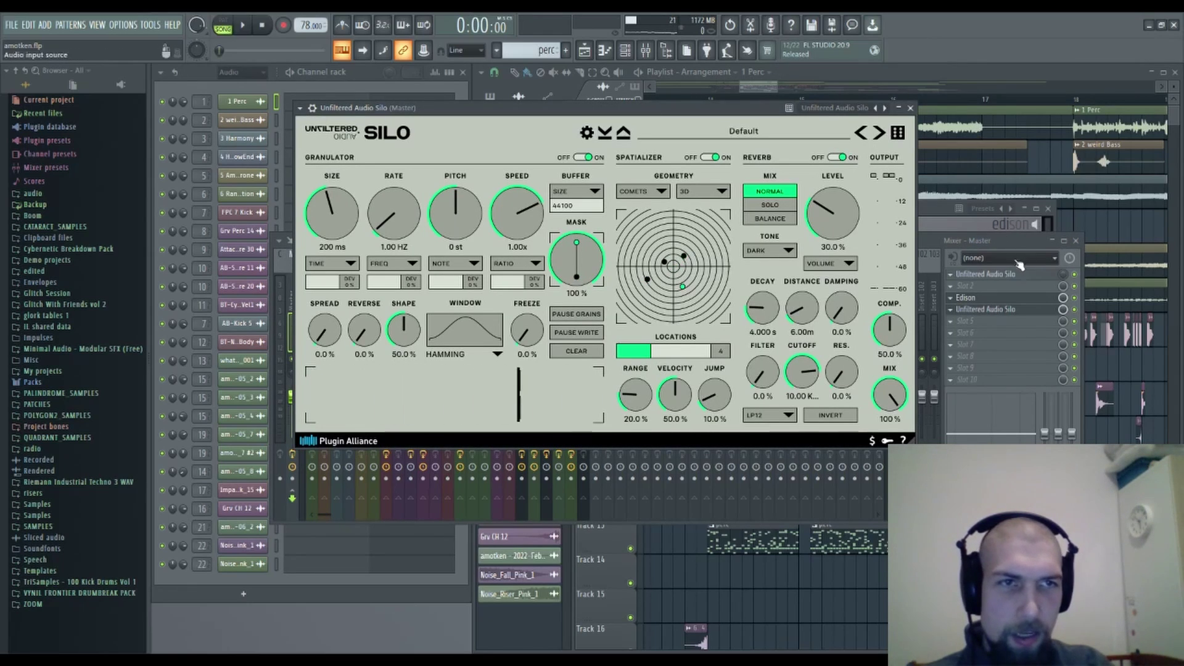
Scrub a short passage of Edison's recording at about 21 to 24 seconds through Silo.
click(998, 299)
click(994, 299)
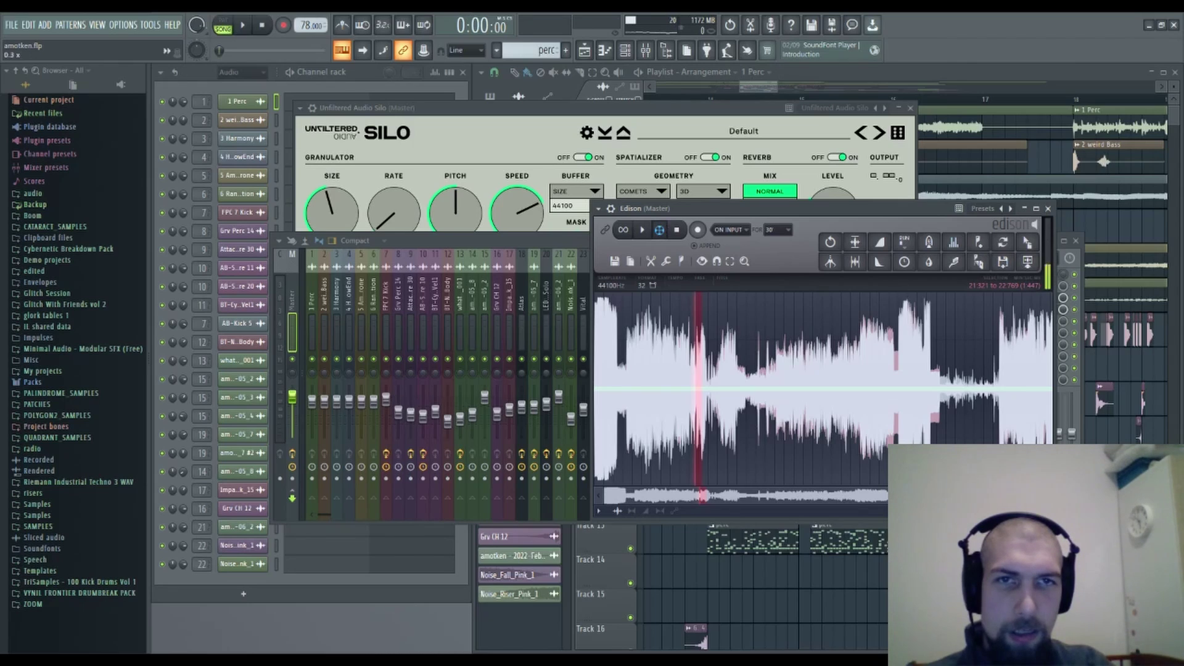
drag(659, 230, 689, 230)
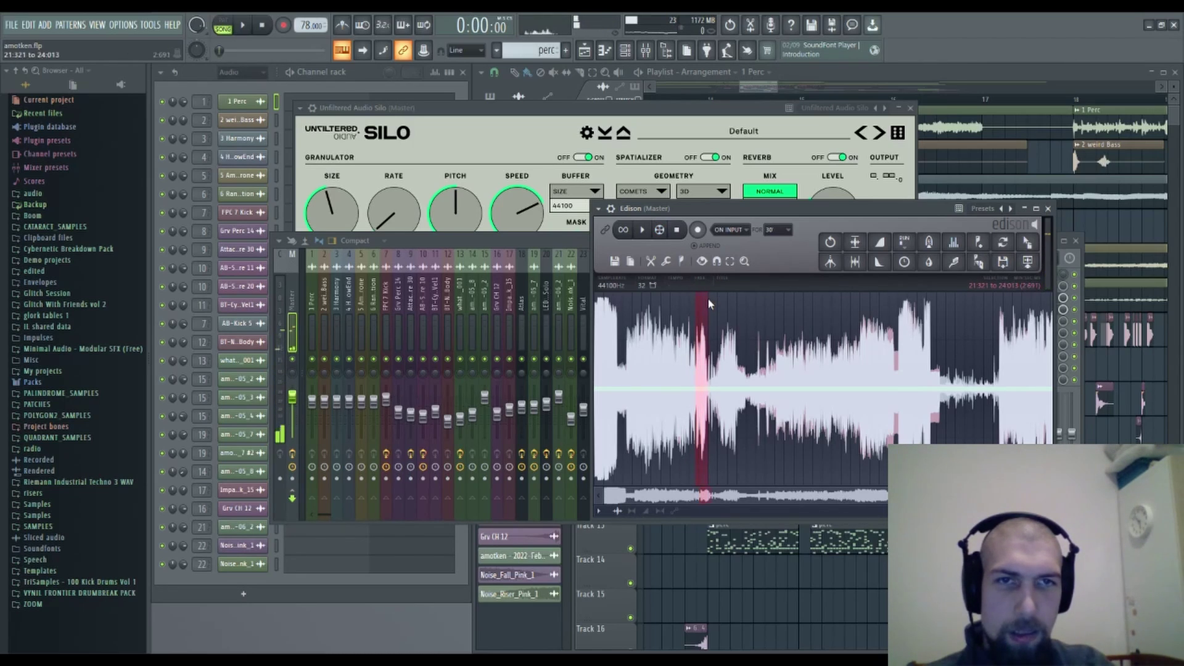
click(424, 140)
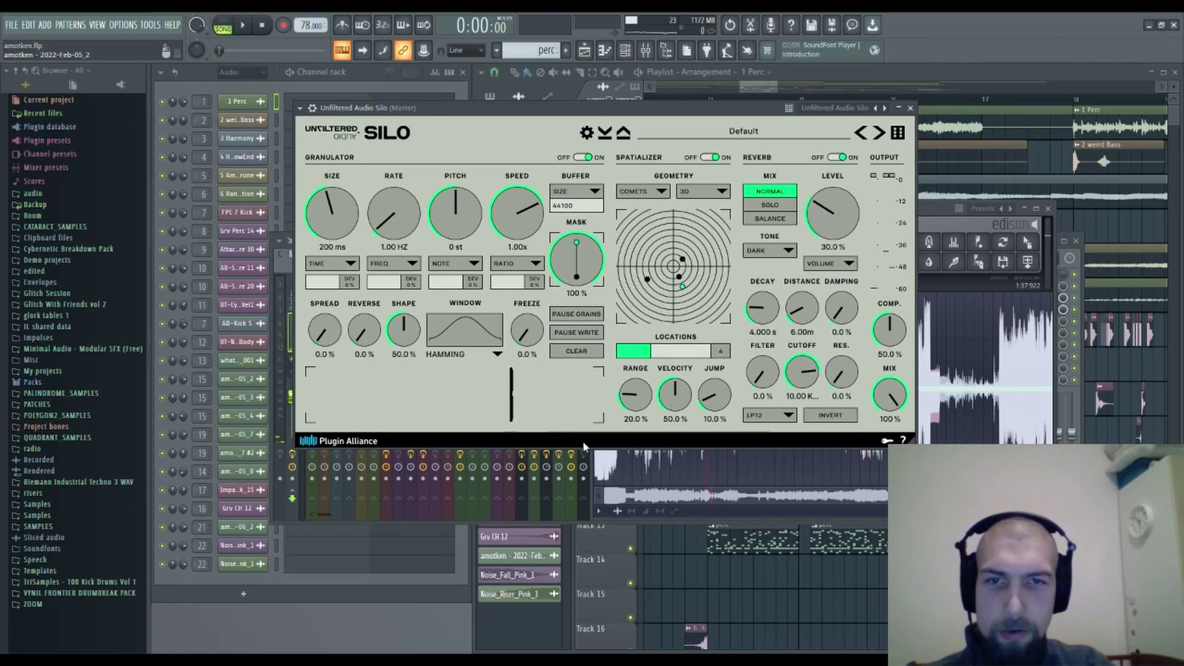
Load a second Edison in the master's effect slot 7 and move the first Edison's window away from the effect slots.
click(496, 521)
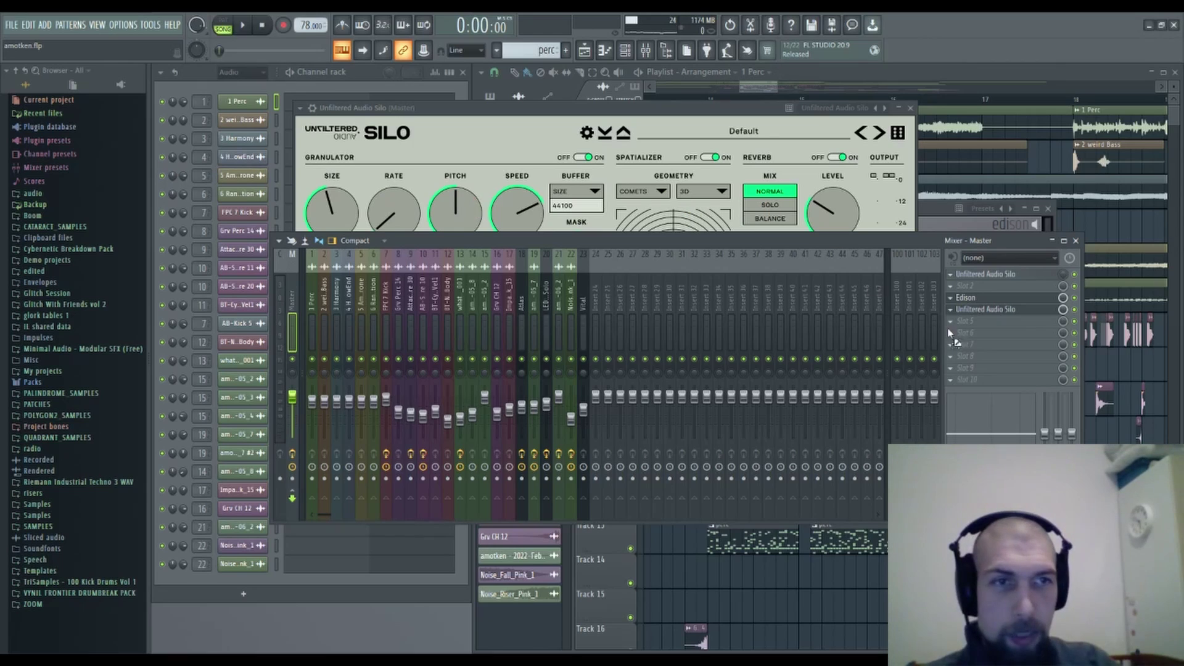
click(982, 299)
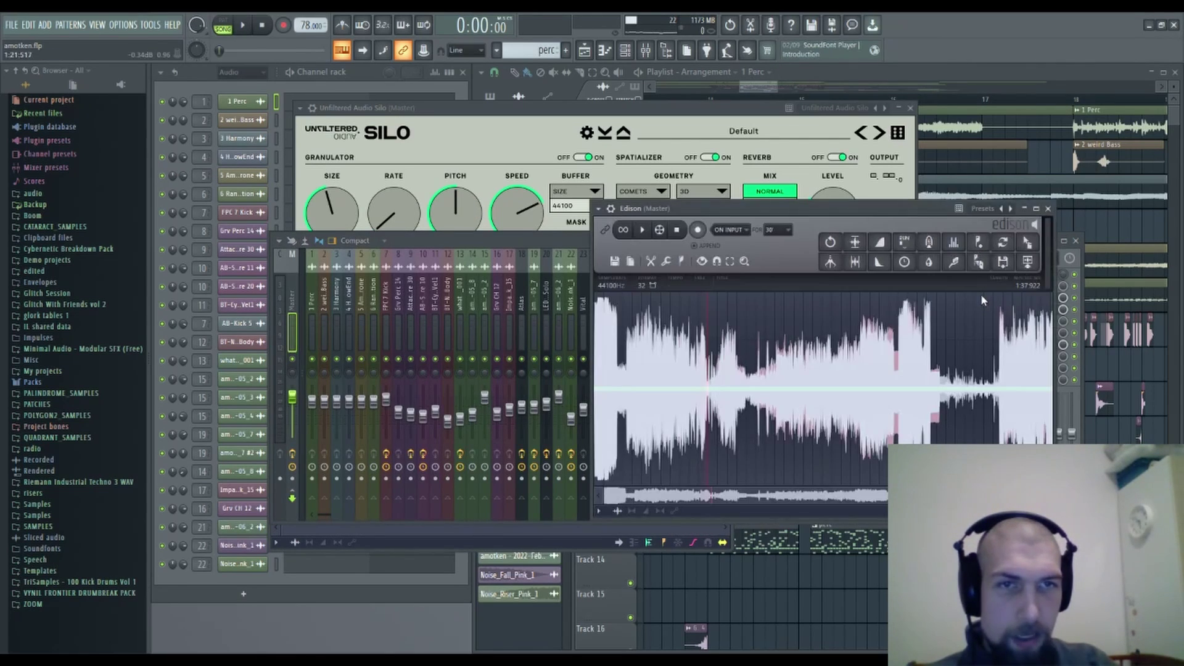
drag(844, 208, 669, 186)
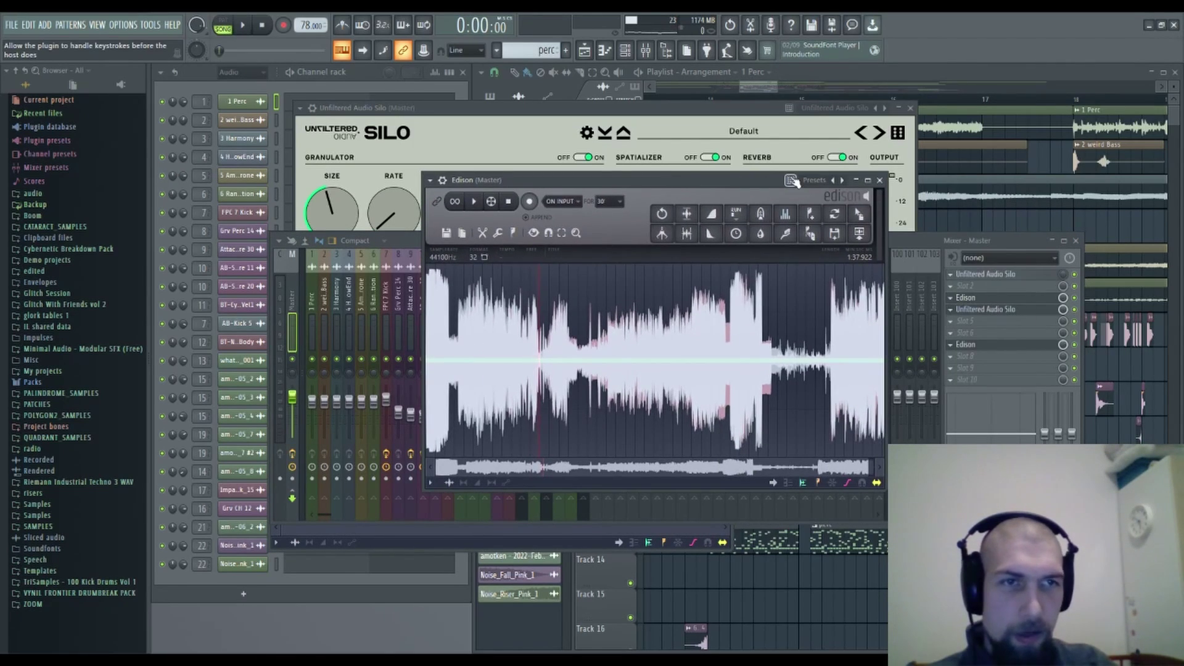
Open the Silo placed between the two Edisons and randomize its settings.
click(1010, 310)
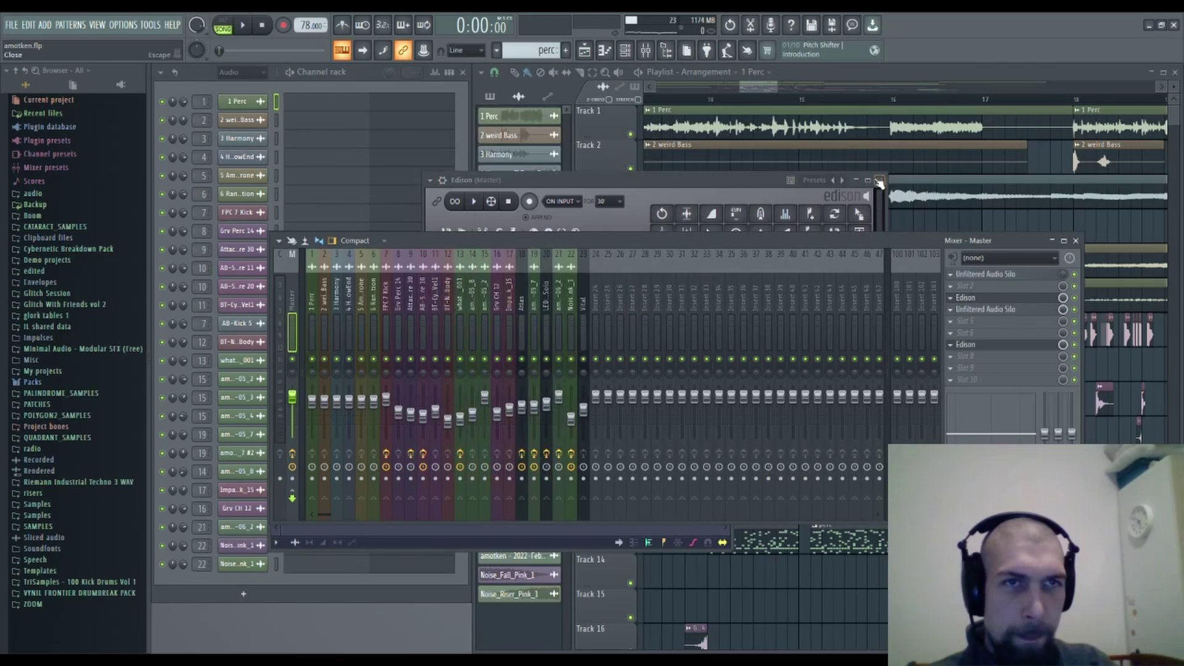
click(987, 310)
click(898, 134)
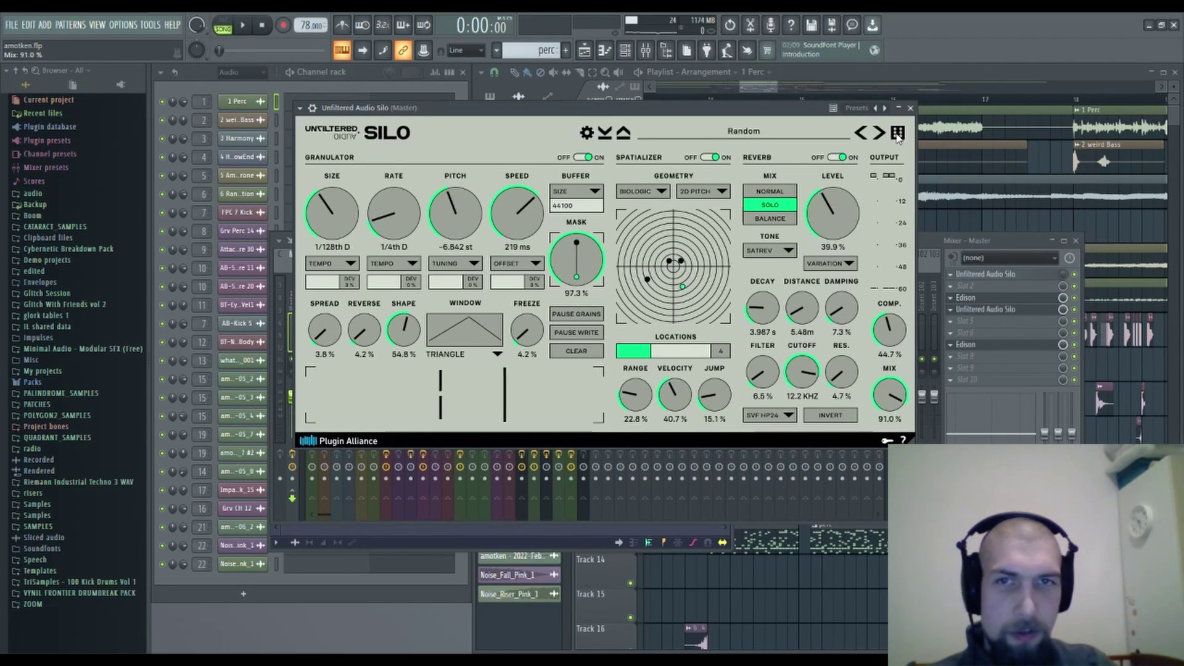
Arm the second Edison to record on input, close Silo and scrub through the first Edison's recording.
click(987, 301)
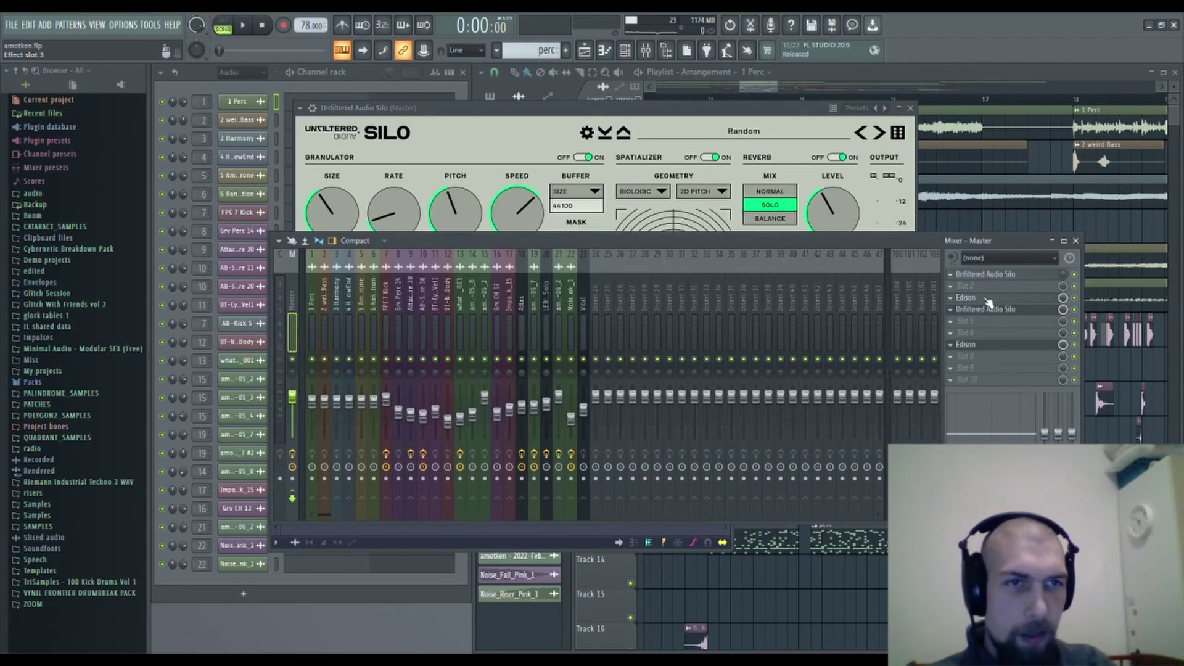
click(1004, 345)
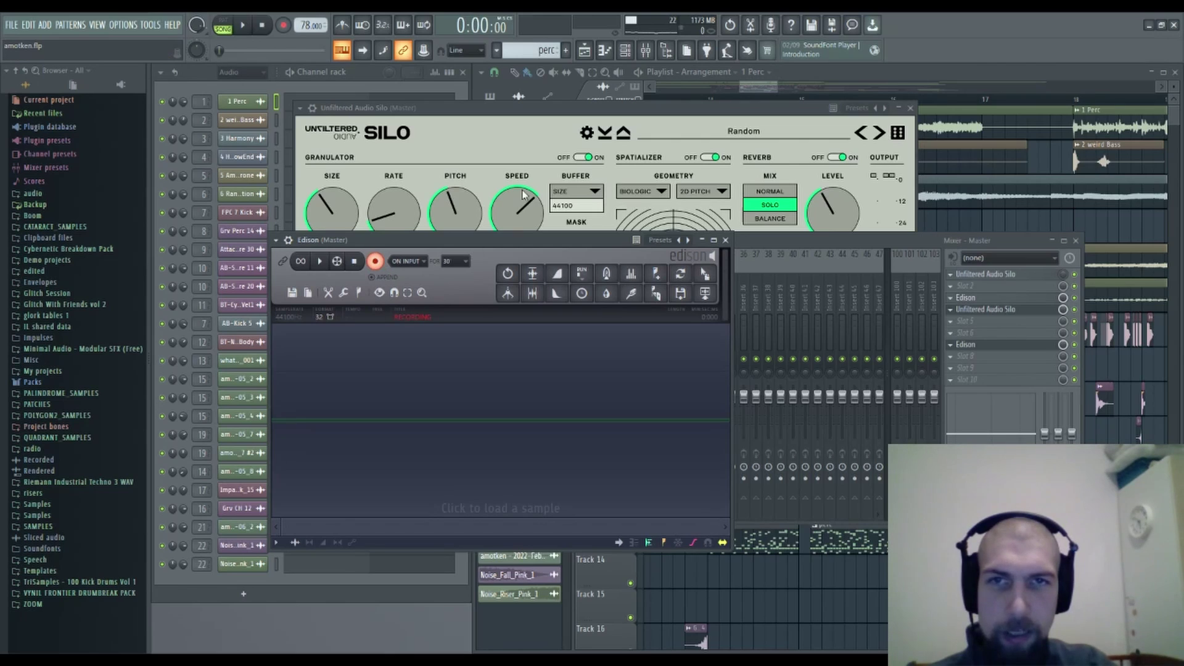
click(527, 121)
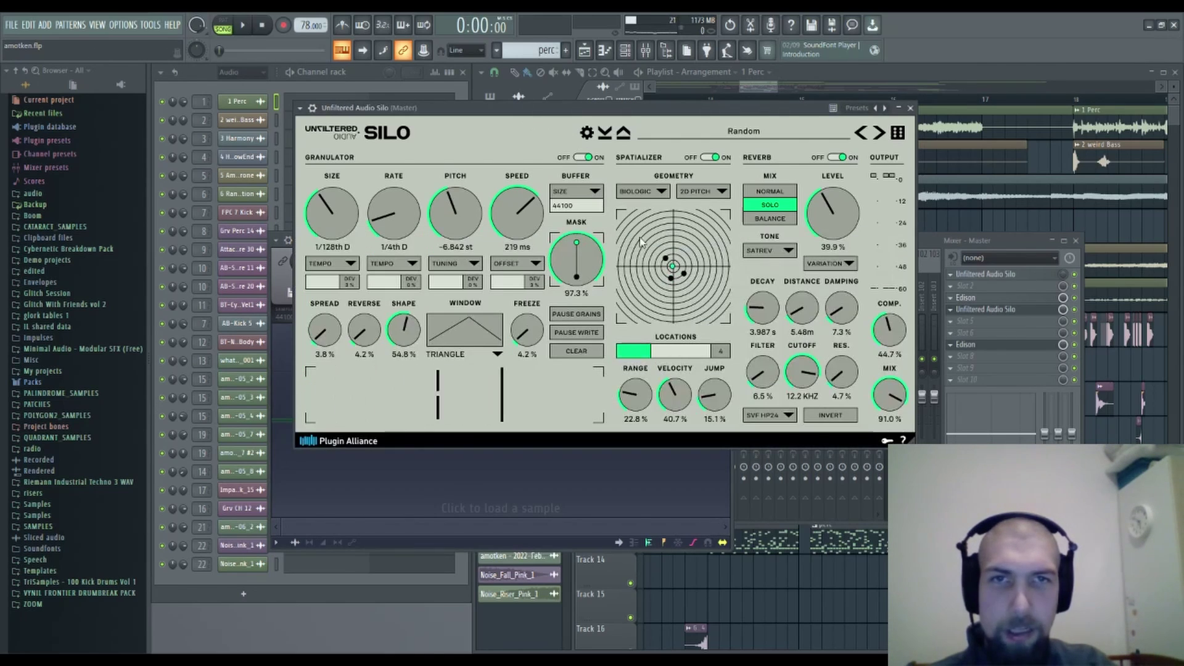
click(910, 108)
click(1018, 299)
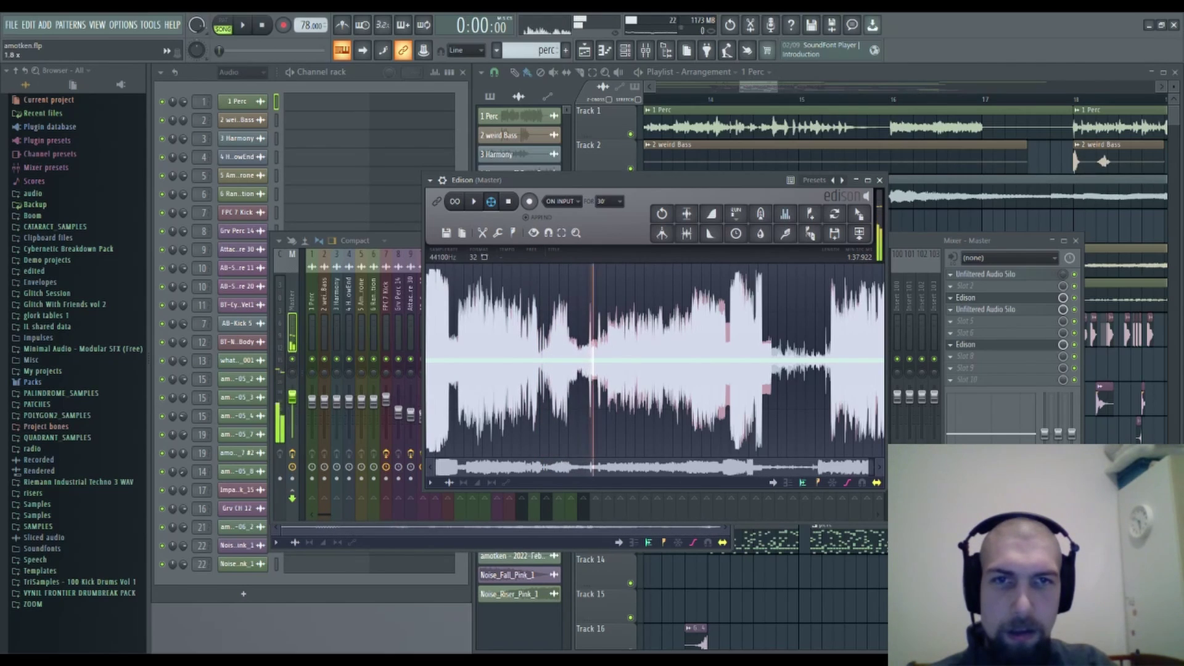
Scrub through the first Edison's recording at varying speeds, and stop the recording in the second Edison.
mouse_move(491, 201)
mouse_down()
mouse_move(473, 201)
mouse_move(507, 201)
mouse_up()
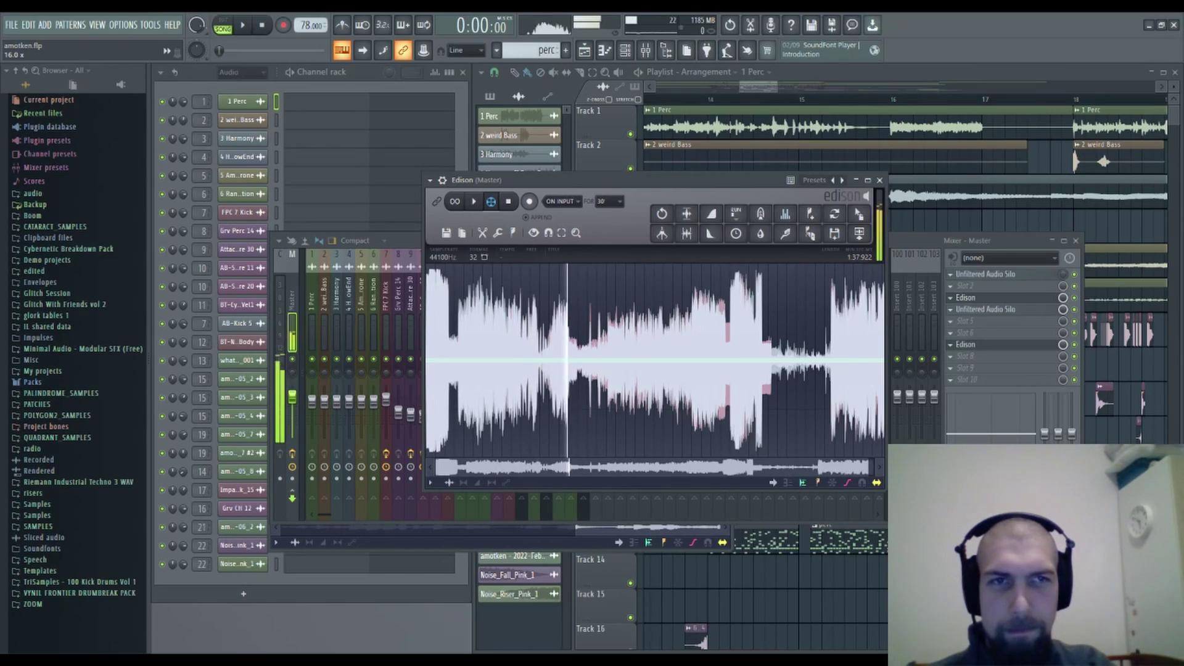
drag(491, 201, 491, 201)
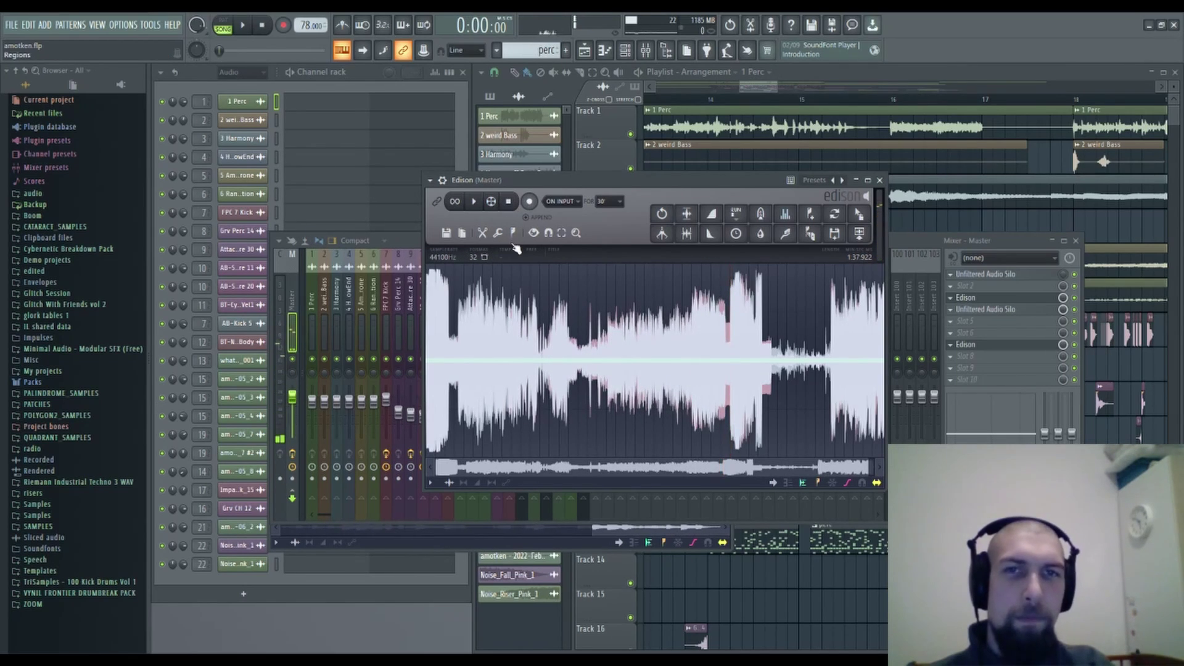
click(994, 346)
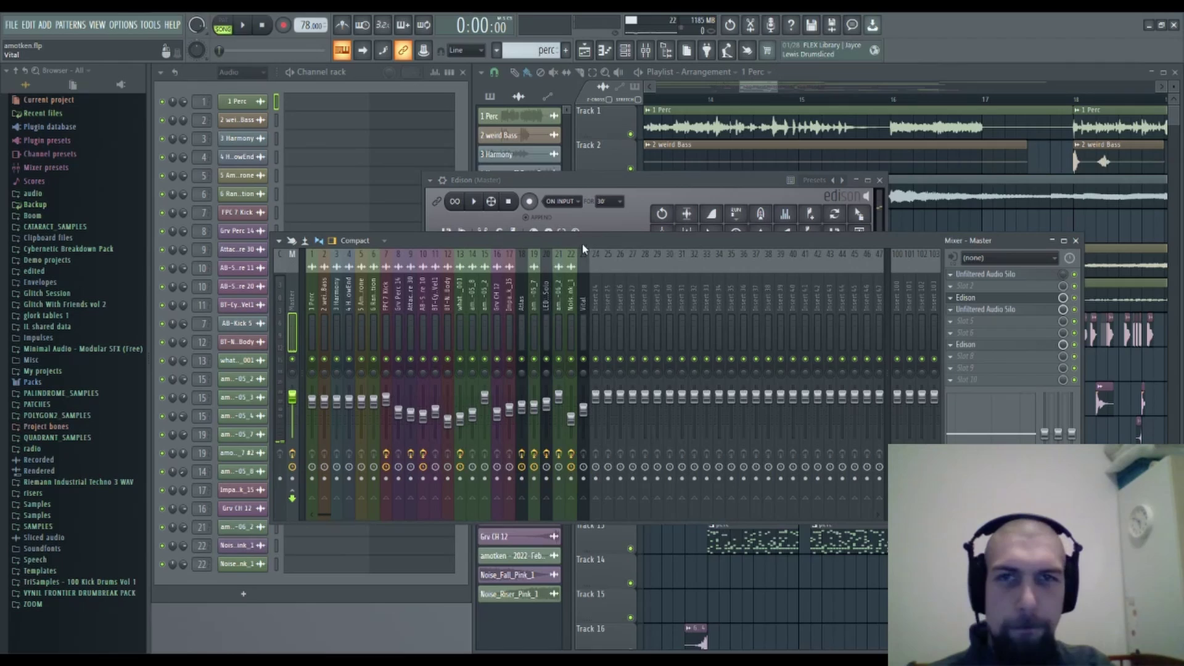
click(1028, 345)
click(355, 261)
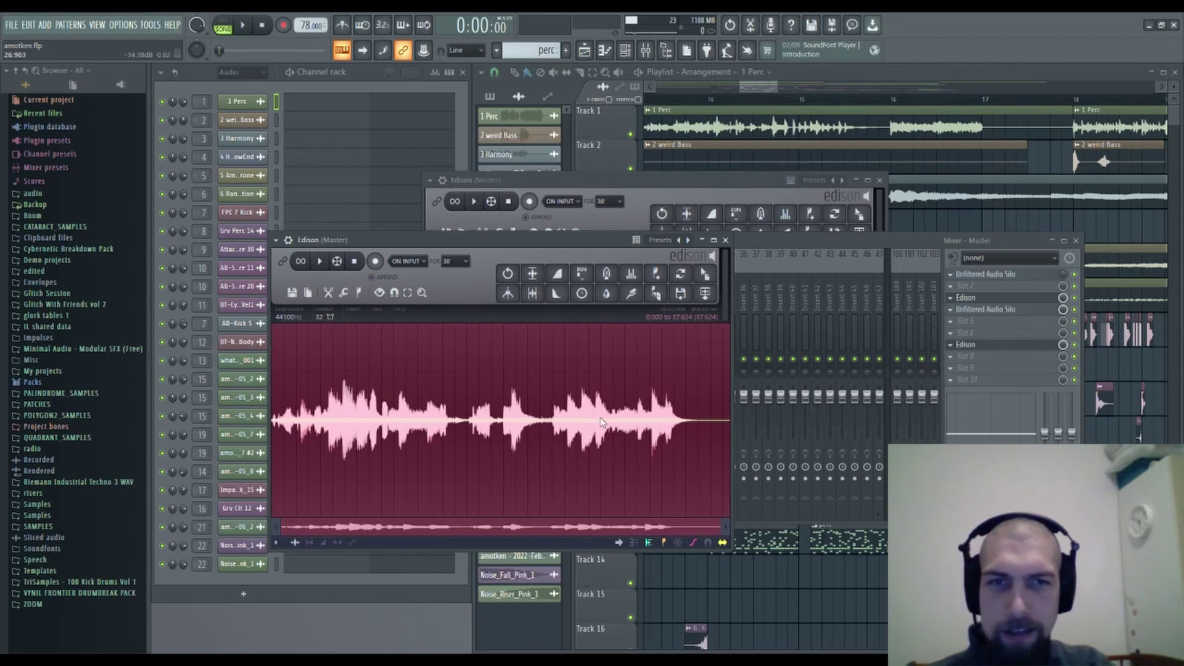
Move the Silo between the two Edisons up to effect slot 2 and remove it from the master.
click(511, 387)
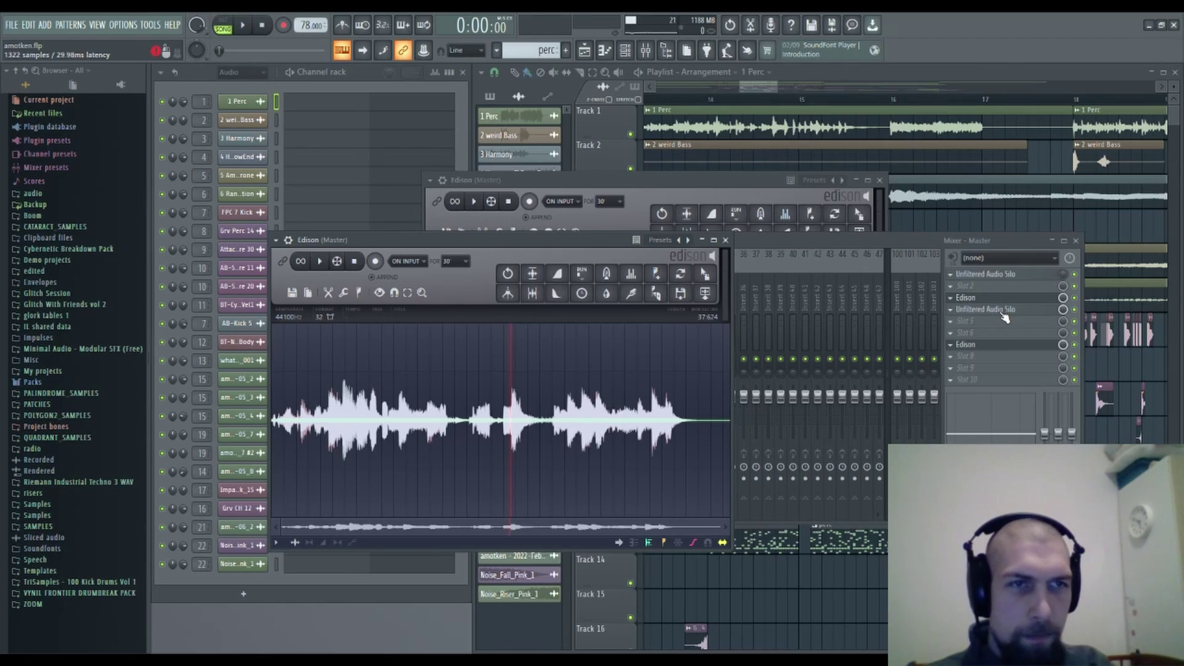
scroll(1002, 312, up, 2)
click(951, 287)
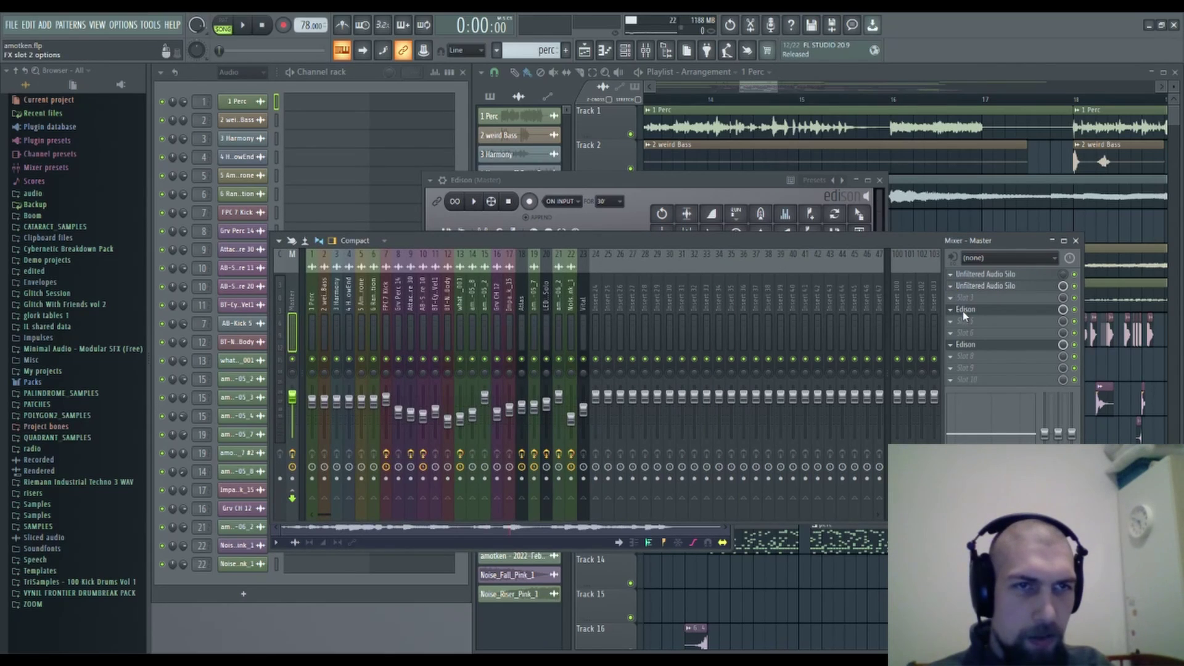
click(639, 385)
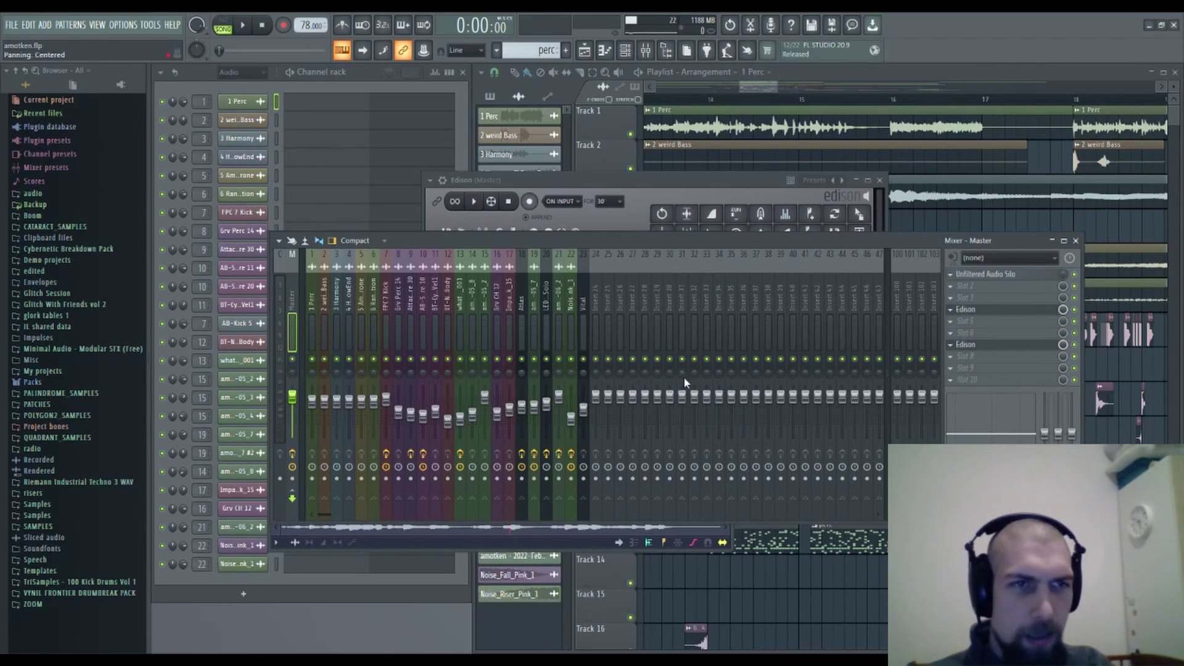
Reopen the Edison in the master's effect slot 7 and listen to the opening of its recording.
click(1005, 310)
click(1006, 310)
click(984, 346)
click(985, 347)
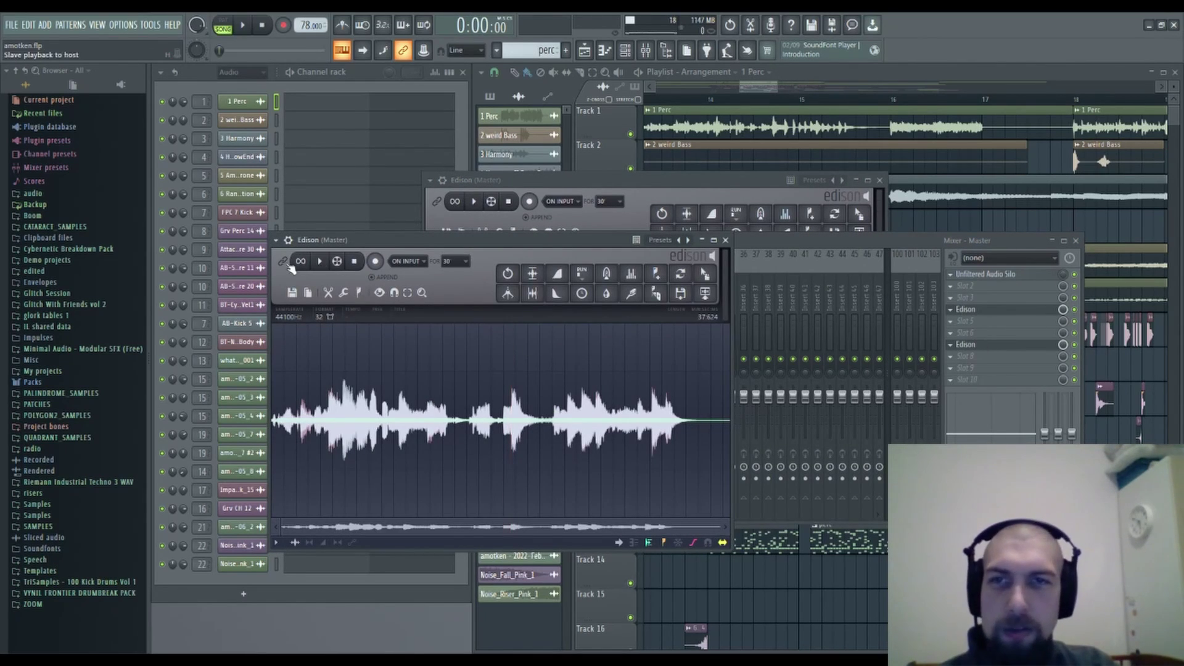
click(320, 263)
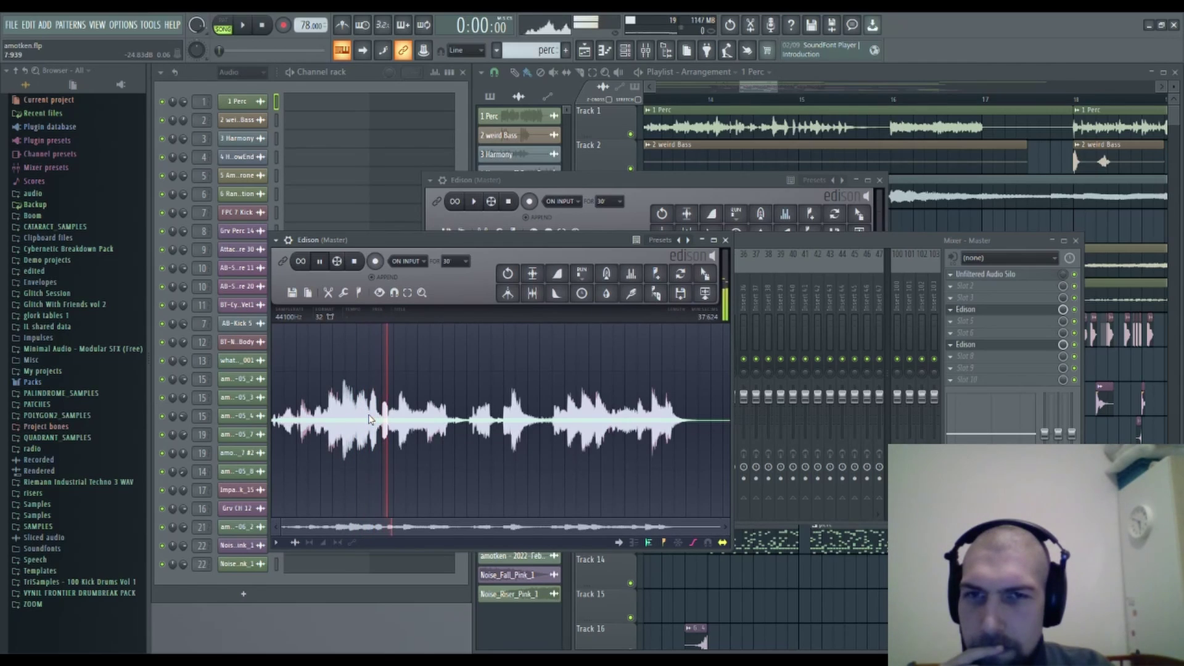
click(356, 262)
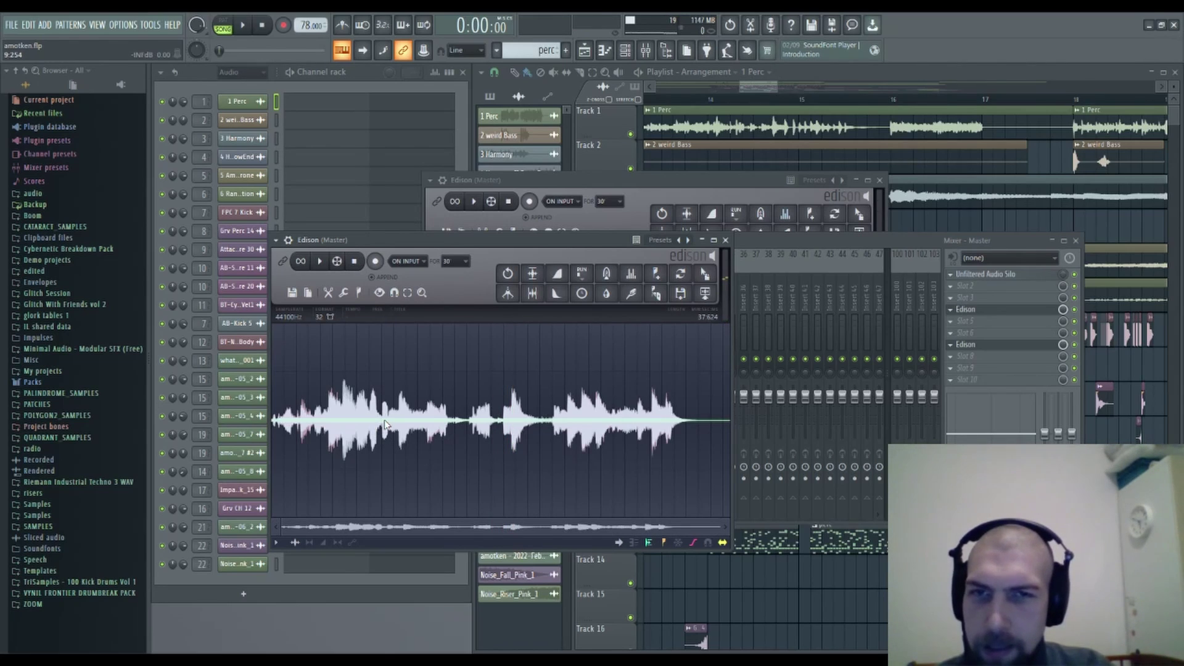
Delete the first 9 seconds of the second Edison's recording and play back the rest.
drag(380, 425, 272, 426)
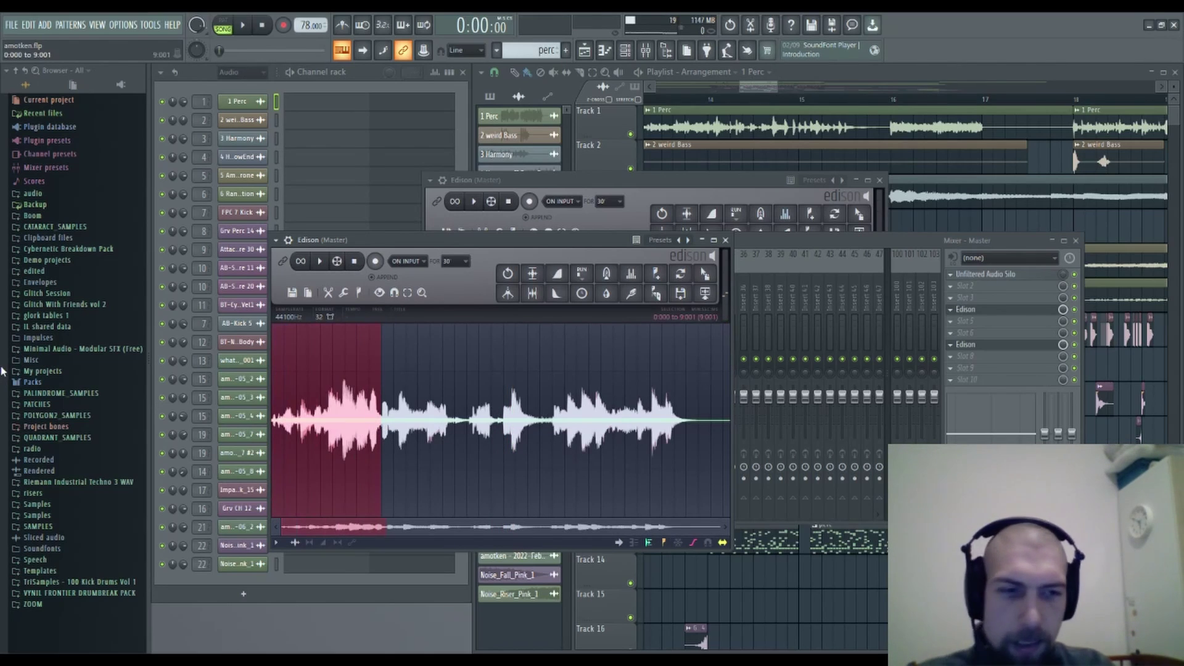
key(Delete)
key(space)
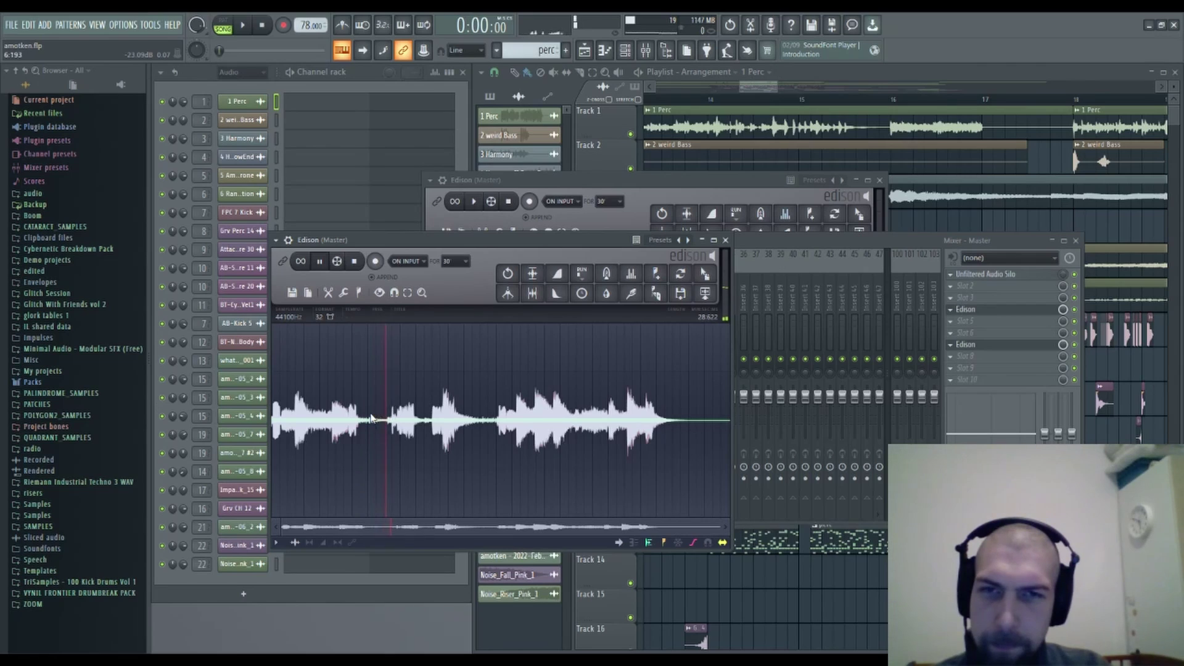
key(space)
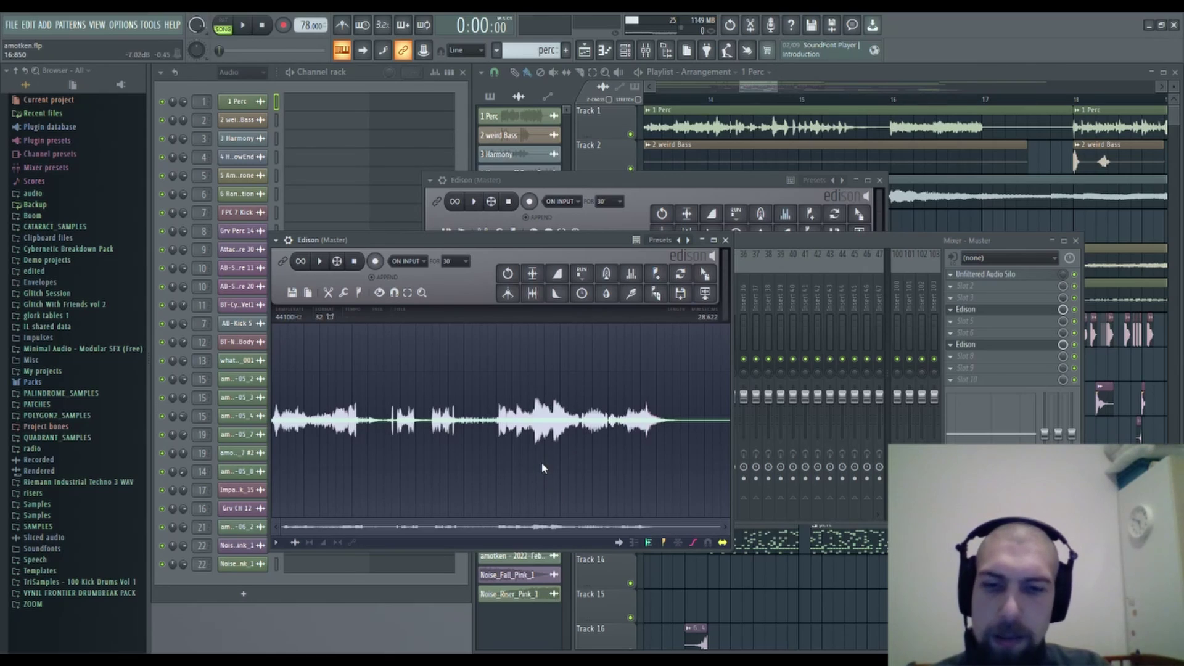
Audition the trimmed recording from its start and stretch it to a length of 3:48.980.
click(319, 261)
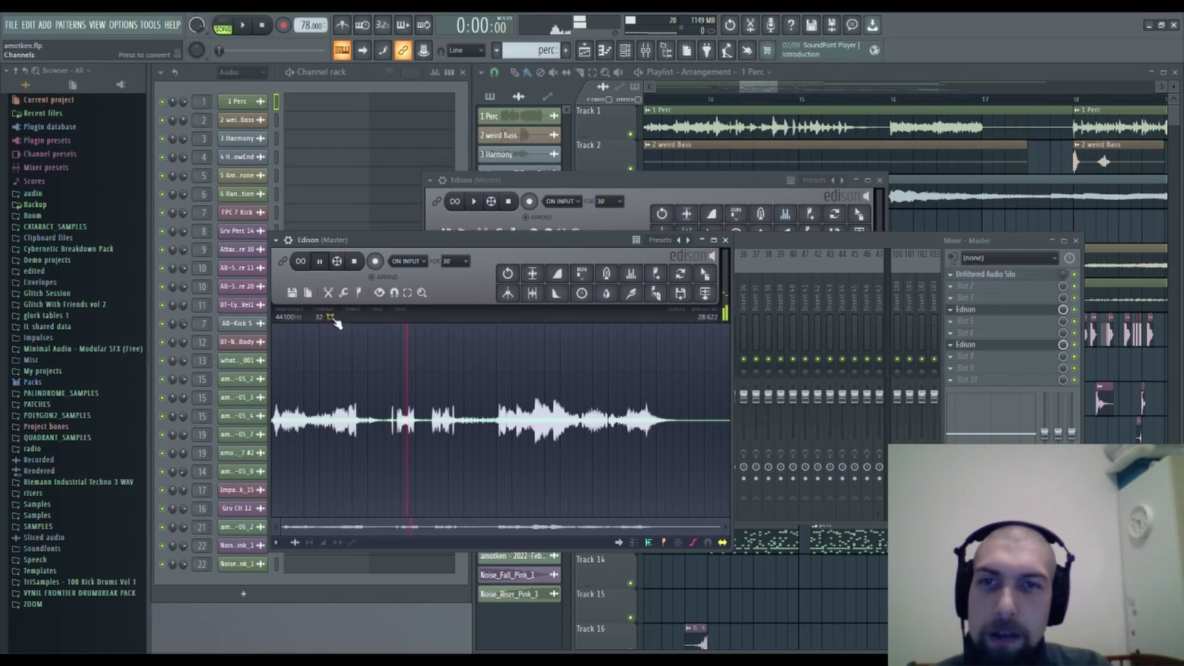
click(355, 262)
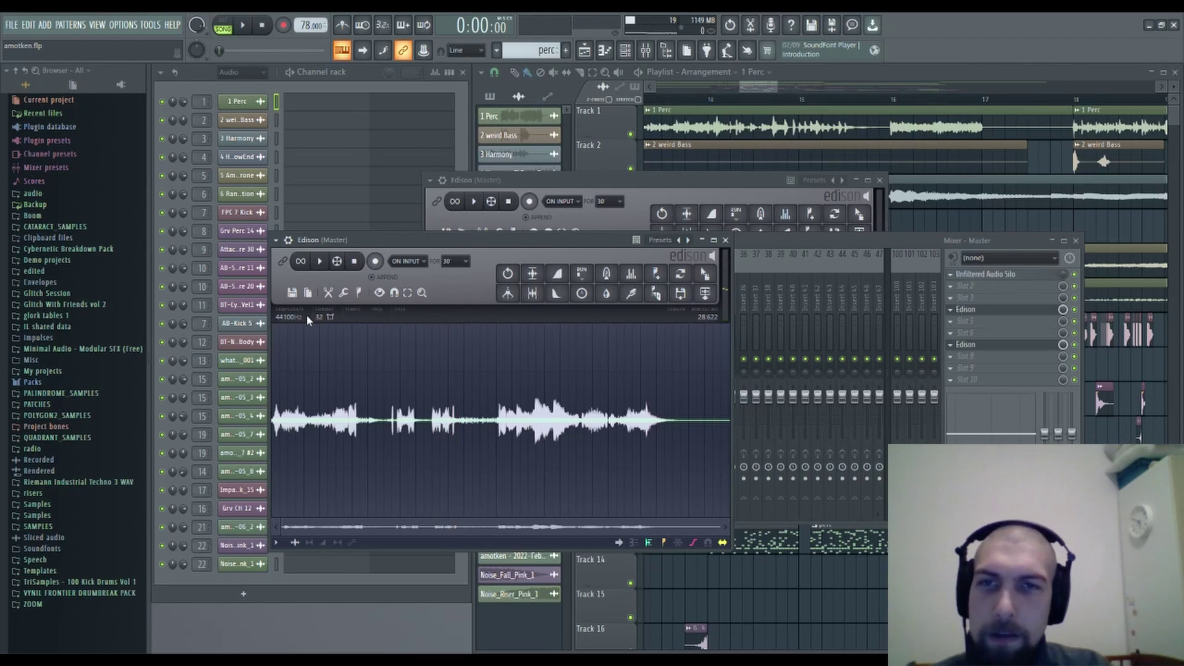
click(324, 318)
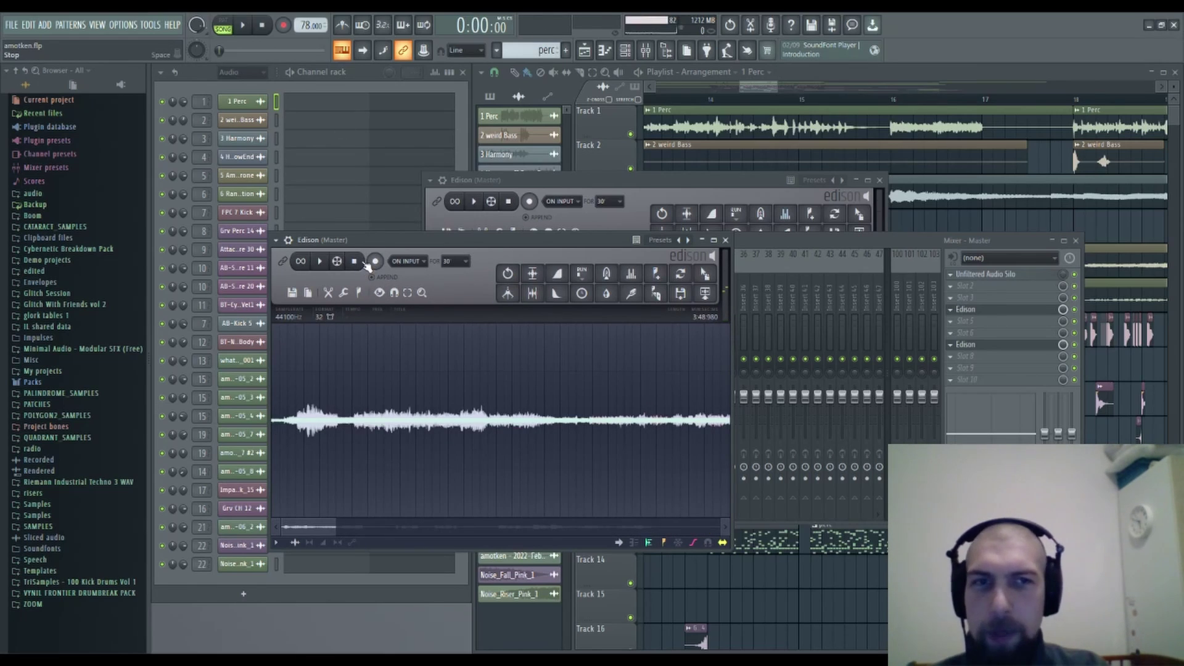
scroll(483, 427, down, 5)
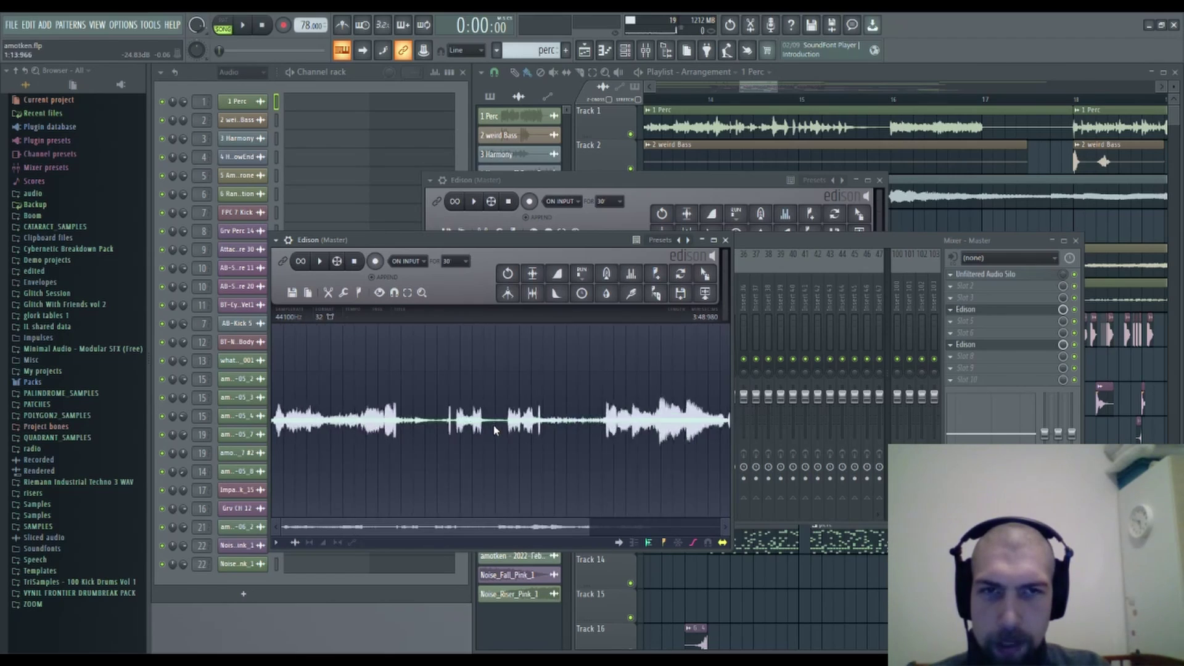
Audition the stretched recording in the second Edison from several positions along the waveform.
click(322, 264)
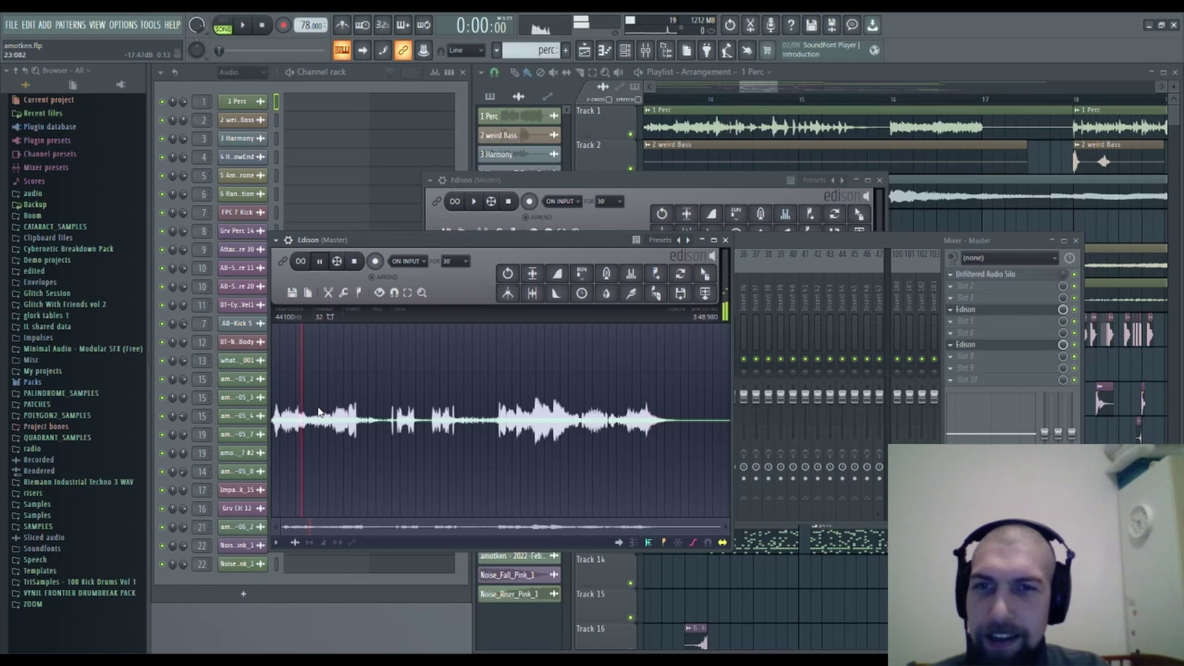
click(360, 408)
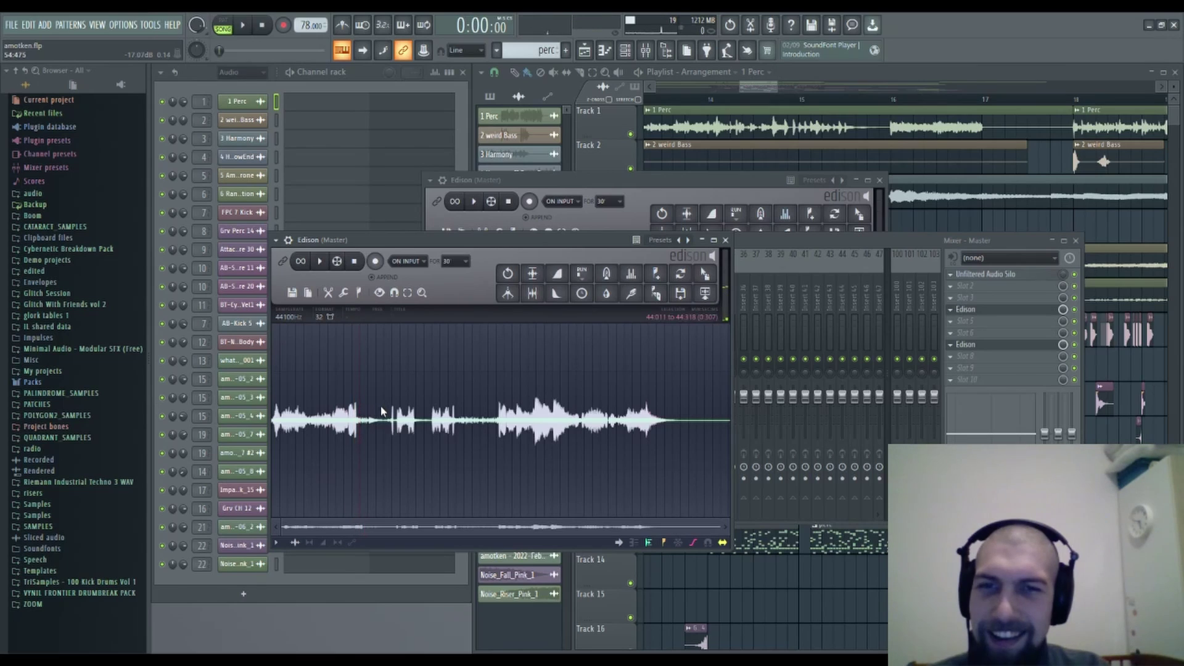
click(383, 411)
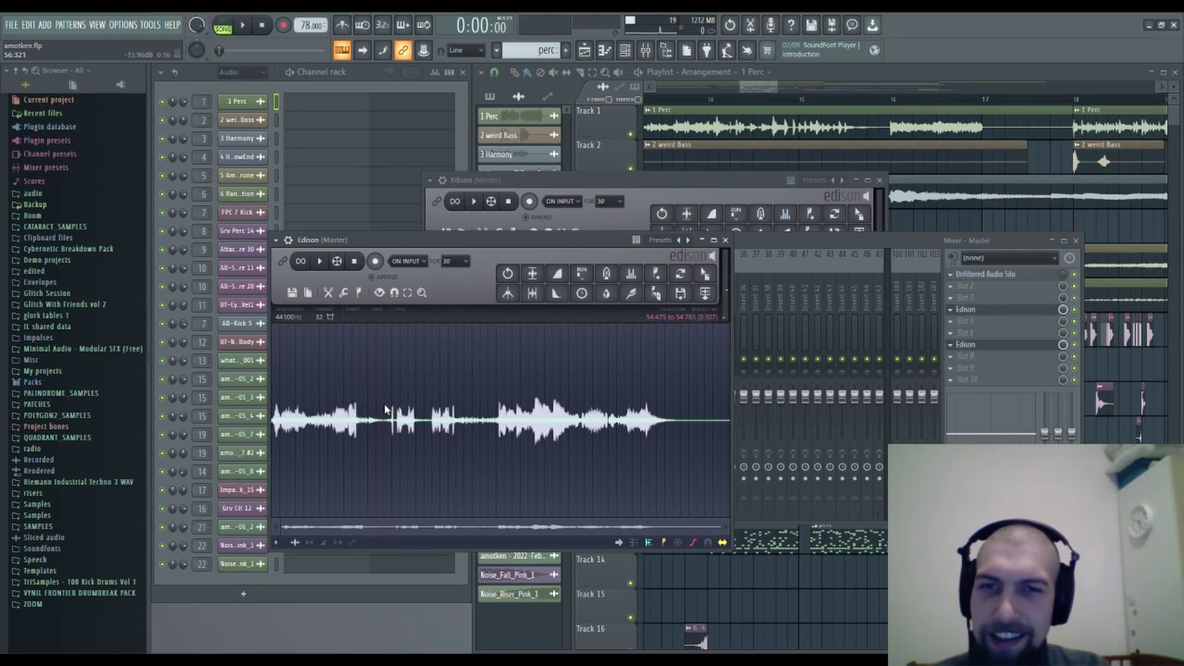
key(space)
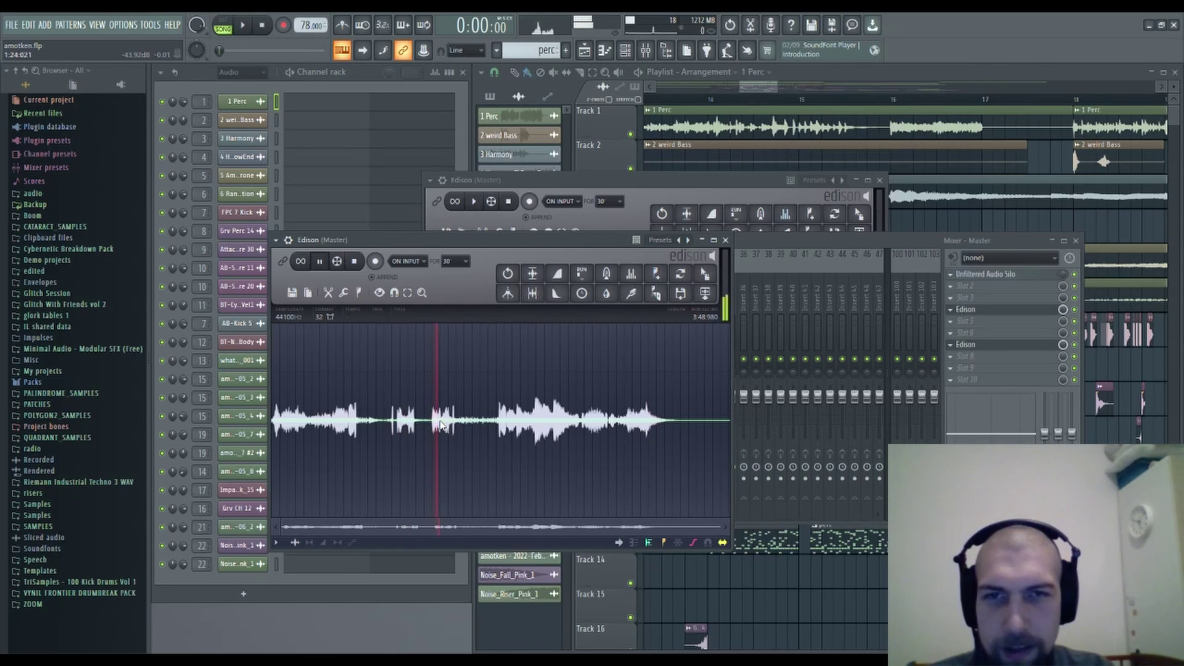
click(503, 428)
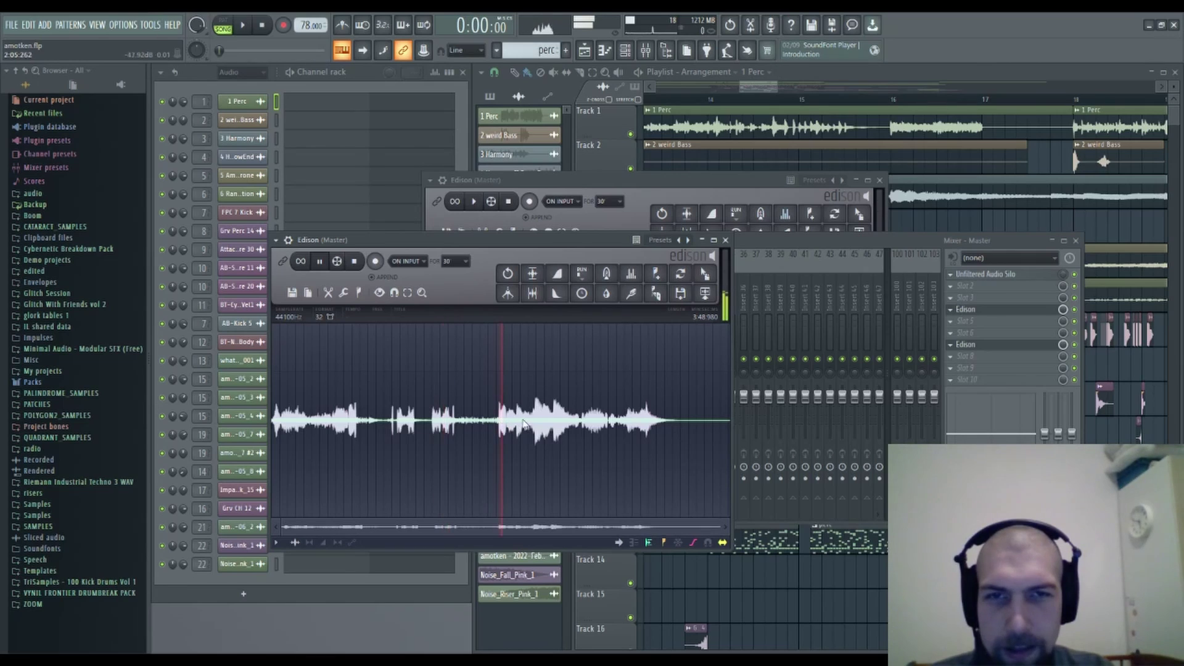
click(534, 424)
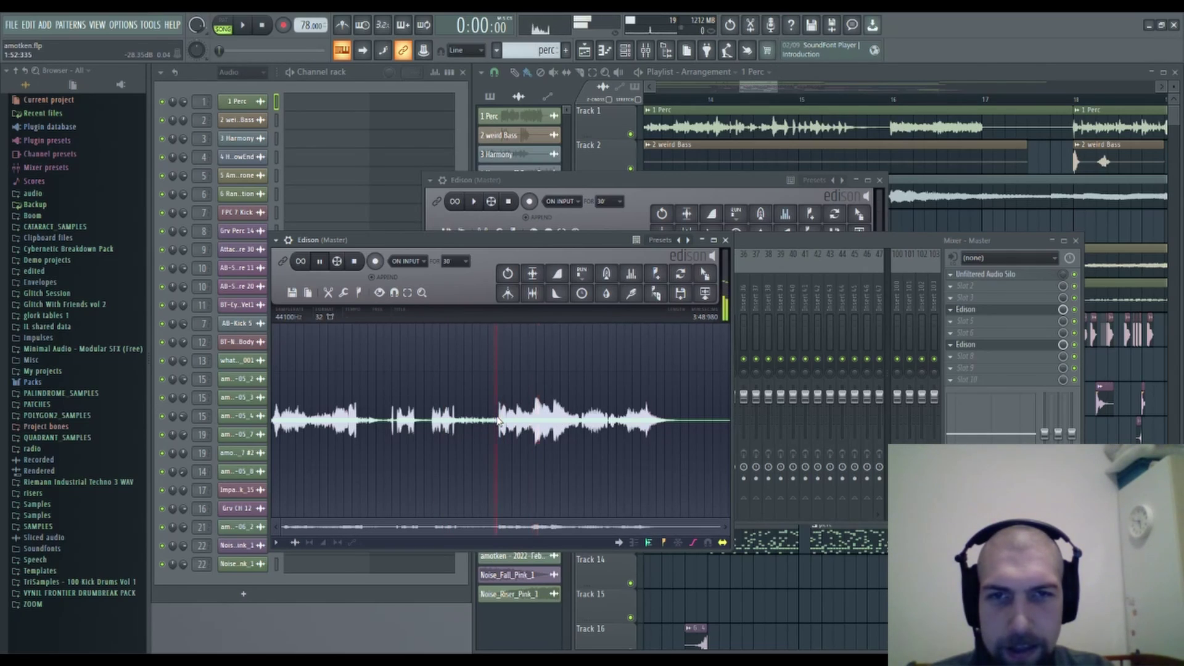
Select the recording's first 41.856 seconds, set the format to 16-bit and send the selection to the playlist.
drag(497, 420, 162, 417)
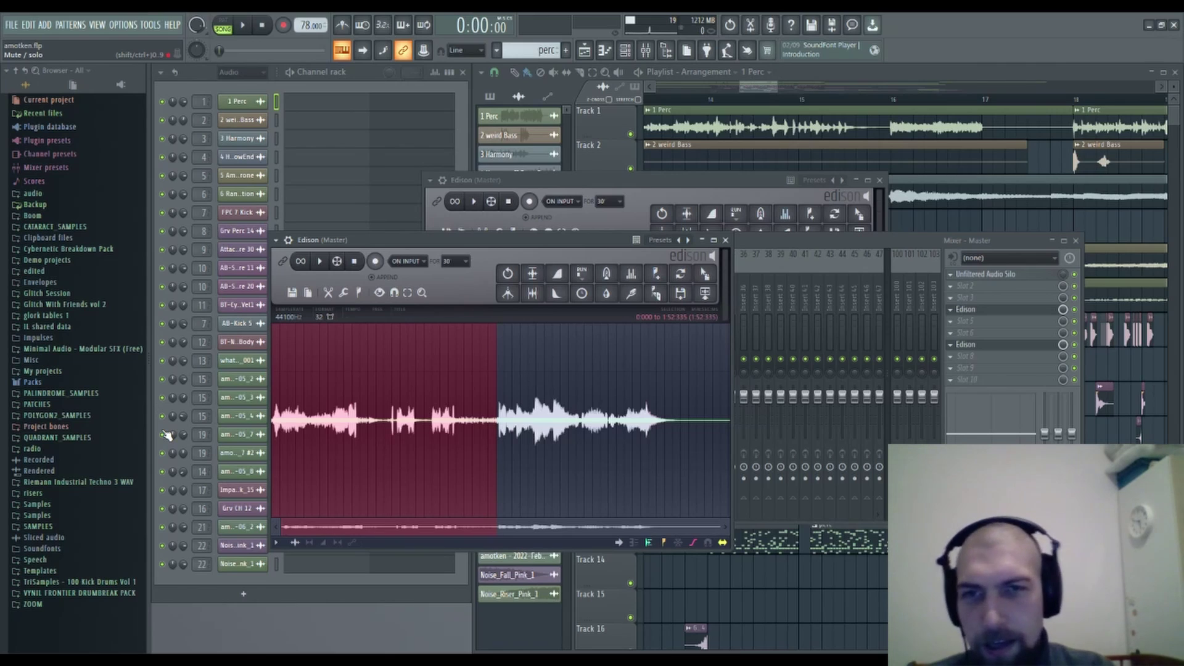
drag(324, 435, 273, 420)
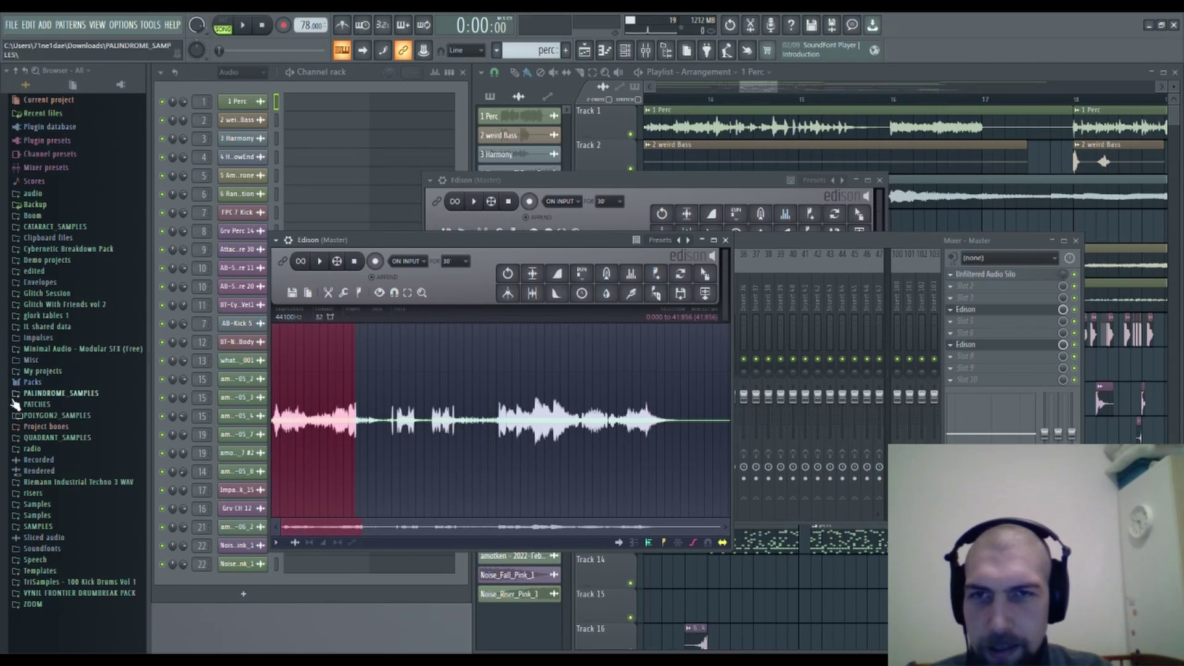
click(321, 318)
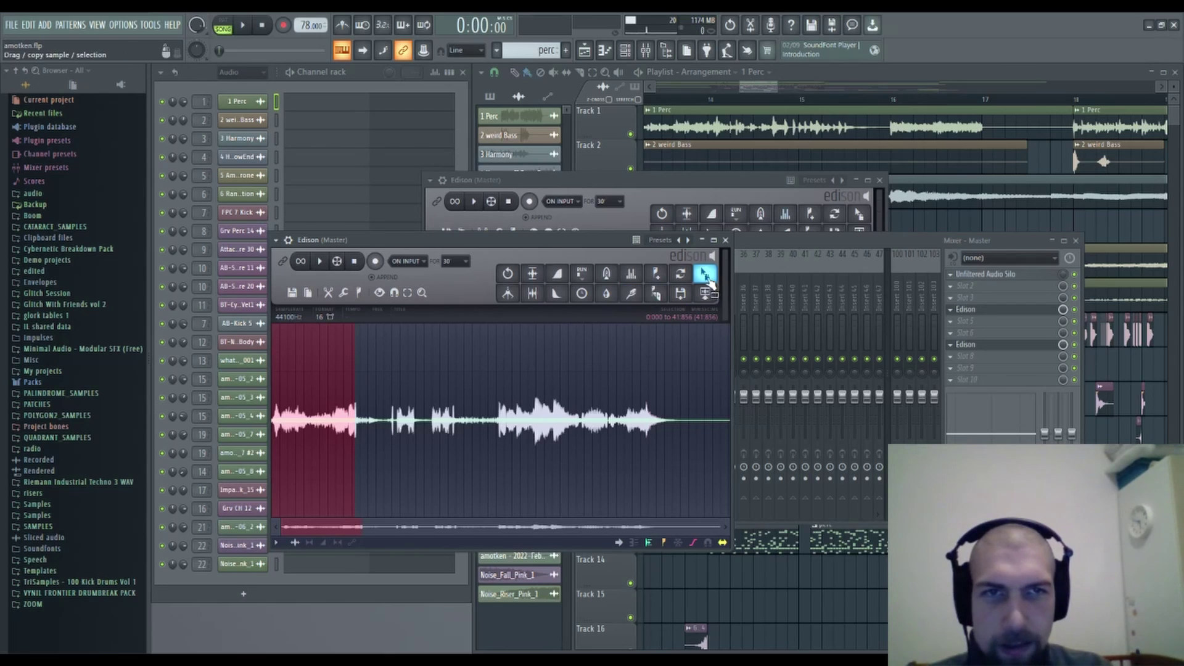
drag(705, 277, 1024, 591)
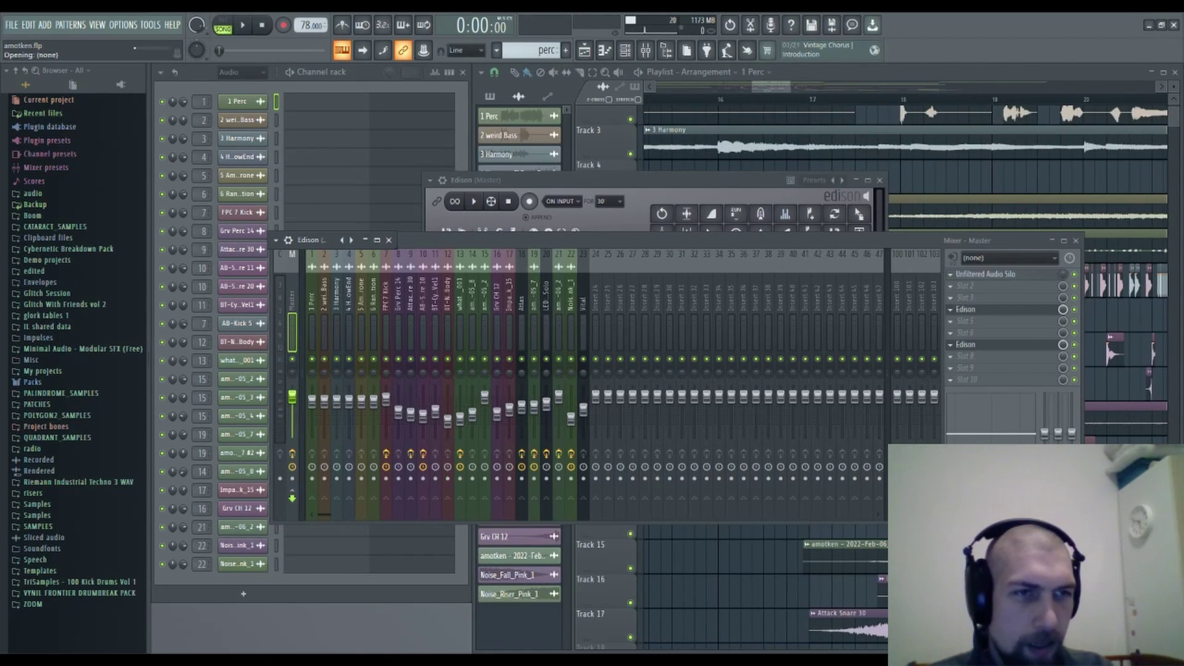
Place the exported audio clip on playlist Track 16 at bar 26, aligned with the start of the pads pattern.
scroll(1129, 173, down, 2)
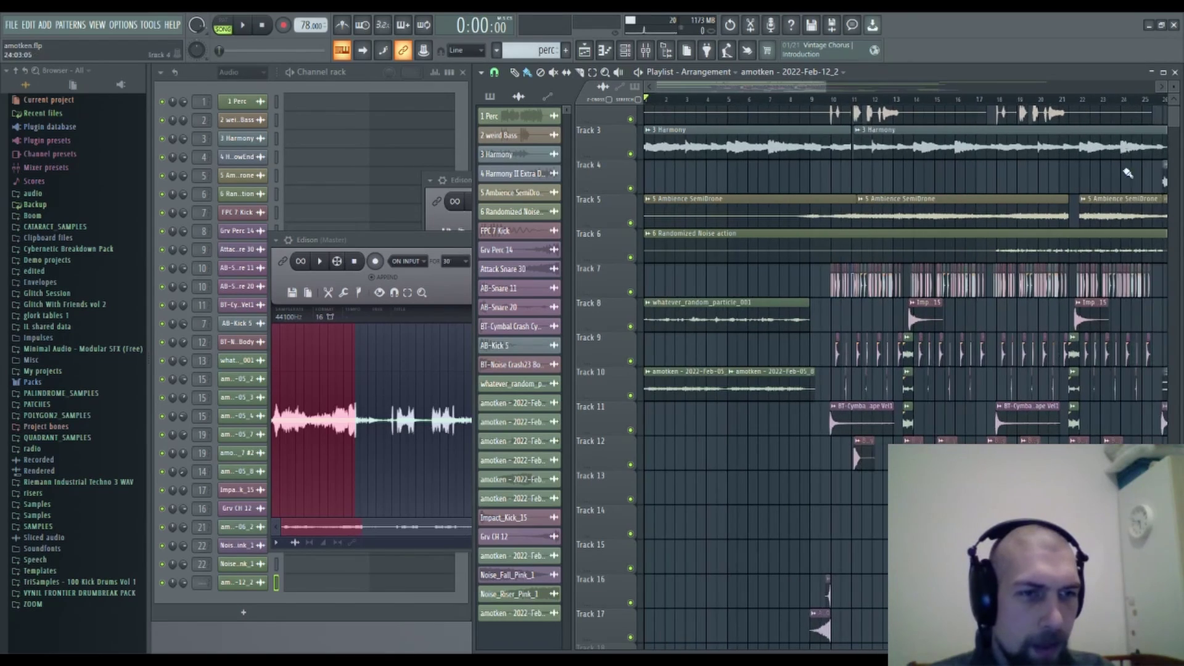
drag(1071, 517, 769, 283)
drag(826, 352, 942, 371)
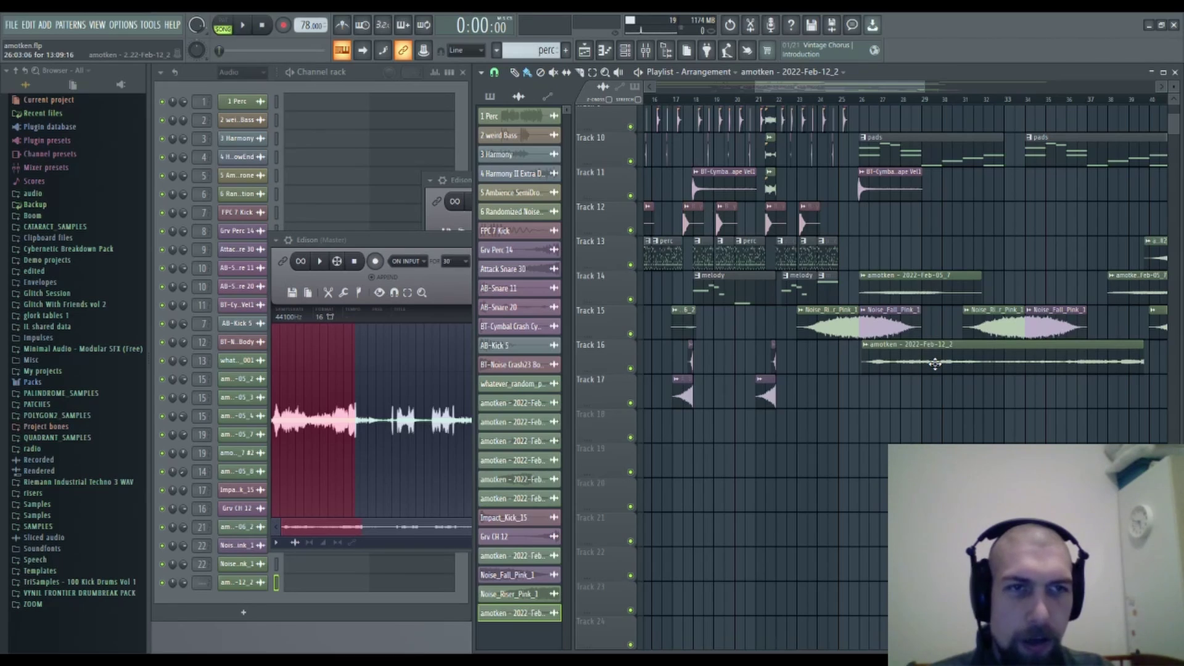
right_click(901, 361)
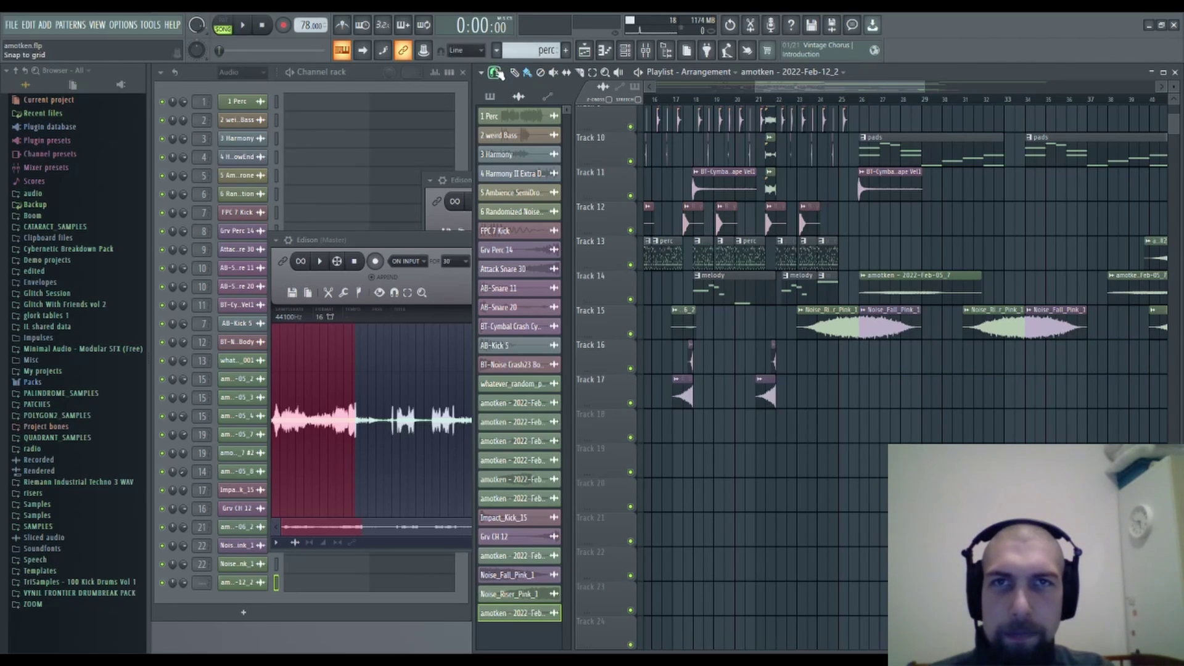
click(862, 367)
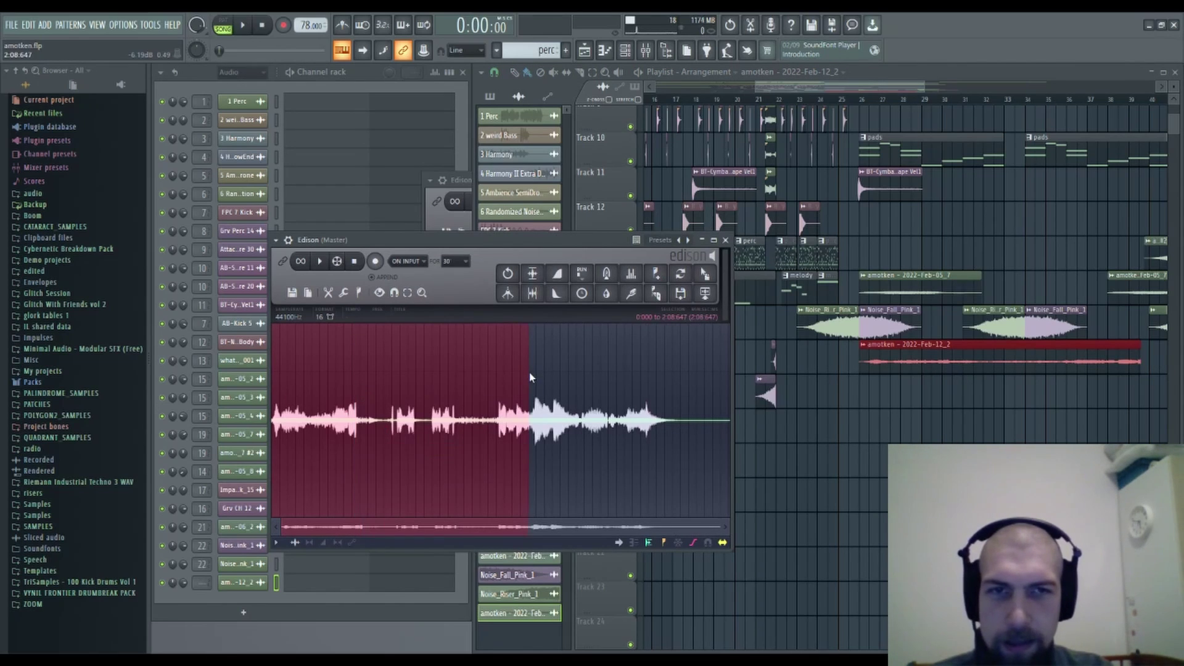
Delete all the audio in the second Edison and close its window.
key(Delete)
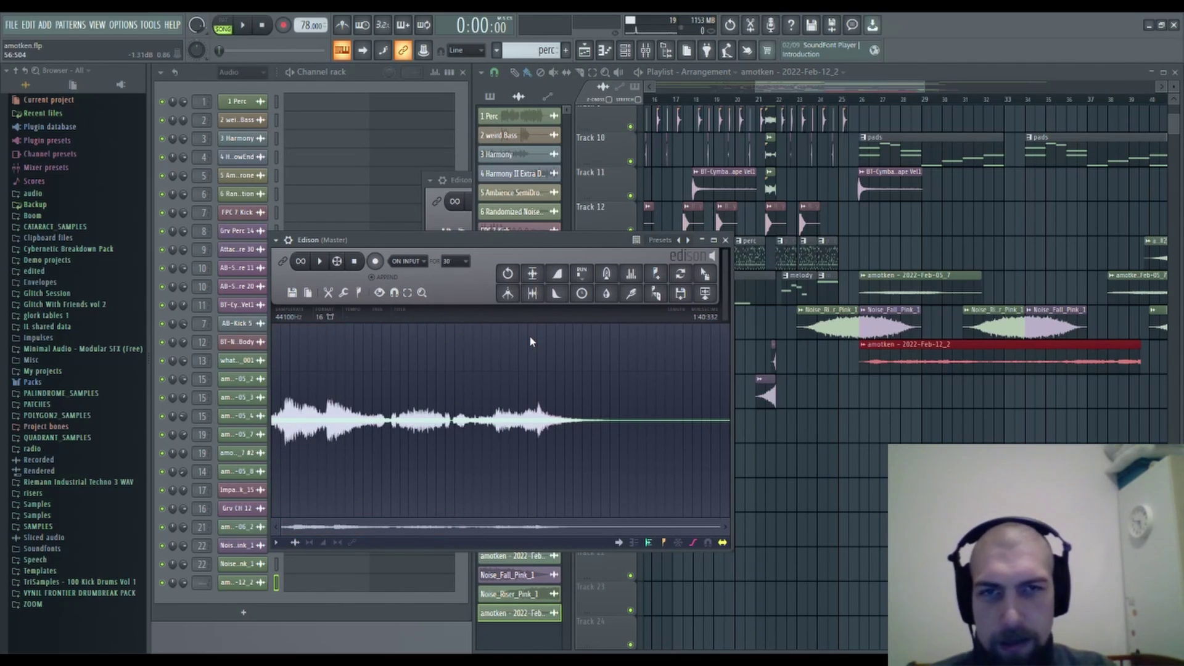
key(Delete)
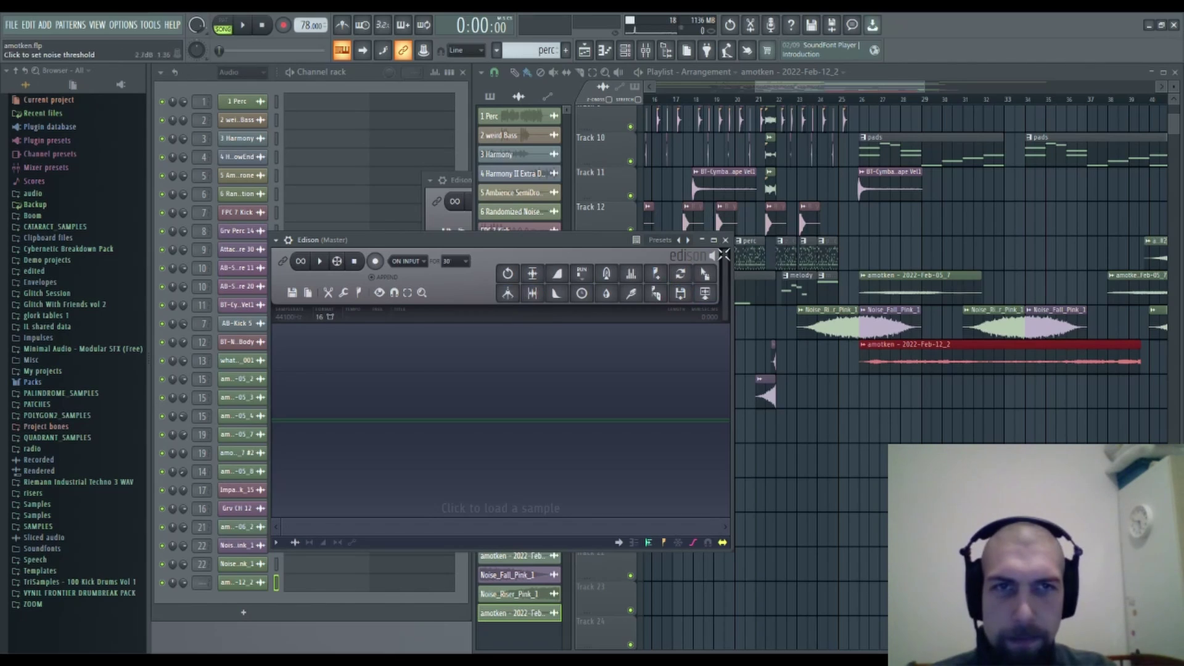
click(724, 254)
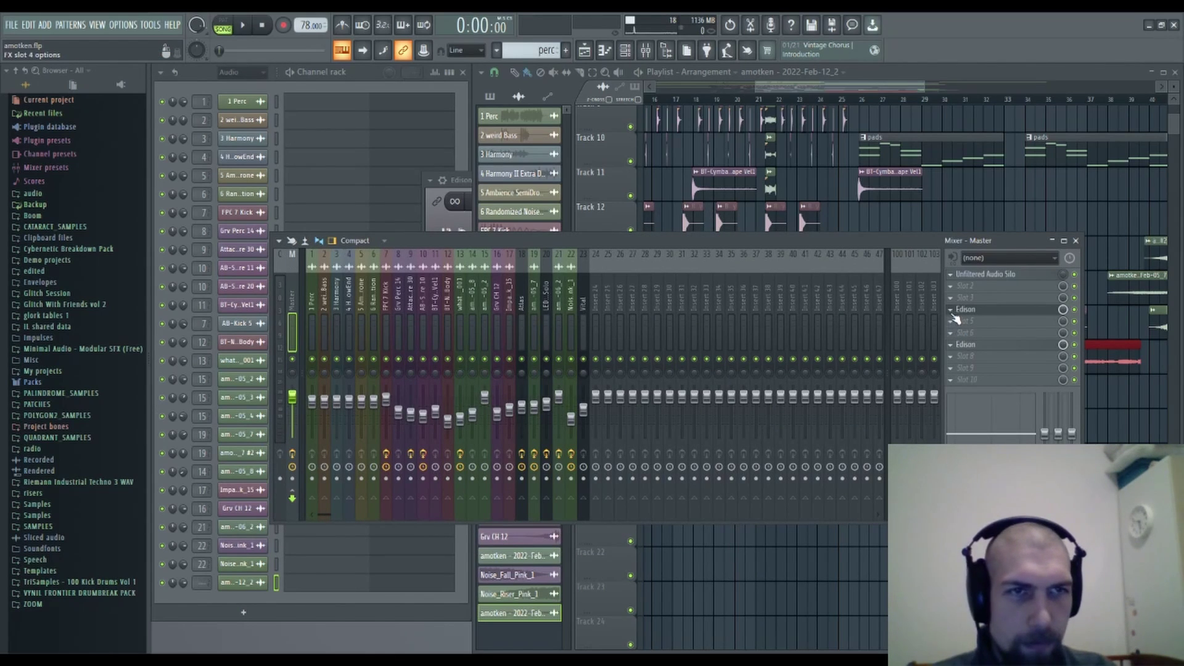
Close the first Edison's window and remove the second Edison from the master's effect slot 7.
click(975, 313)
click(975, 313)
click(975, 312)
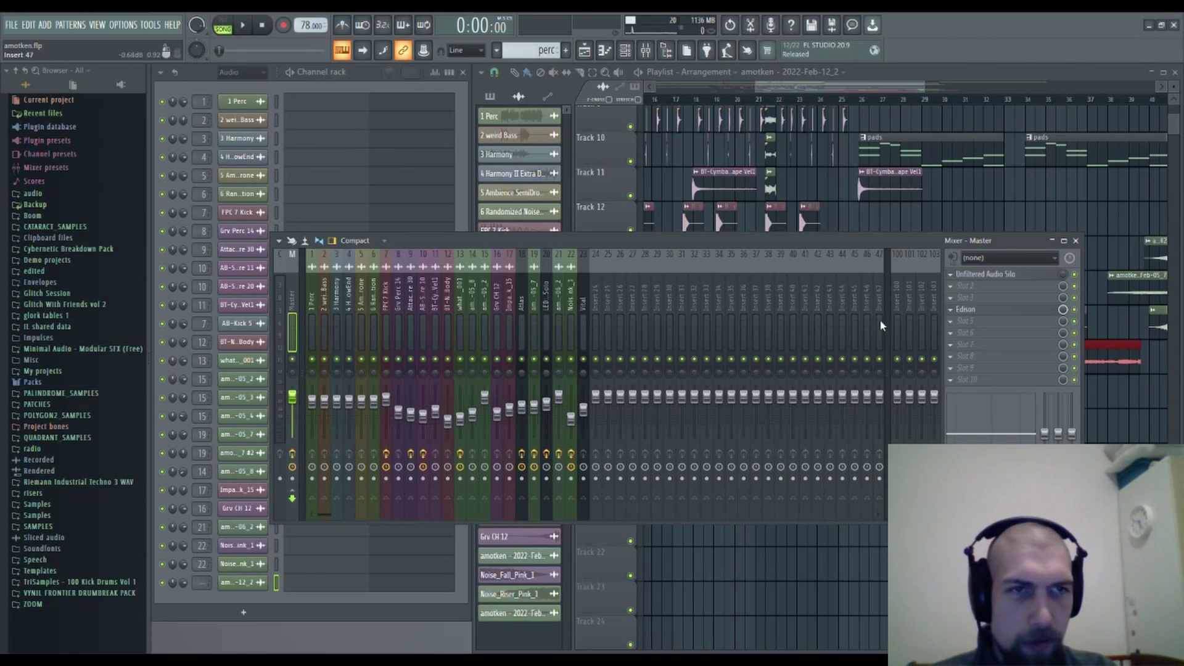
Open the master's Edison, audition the recording and delete its first 23.624 seconds.
click(1022, 311)
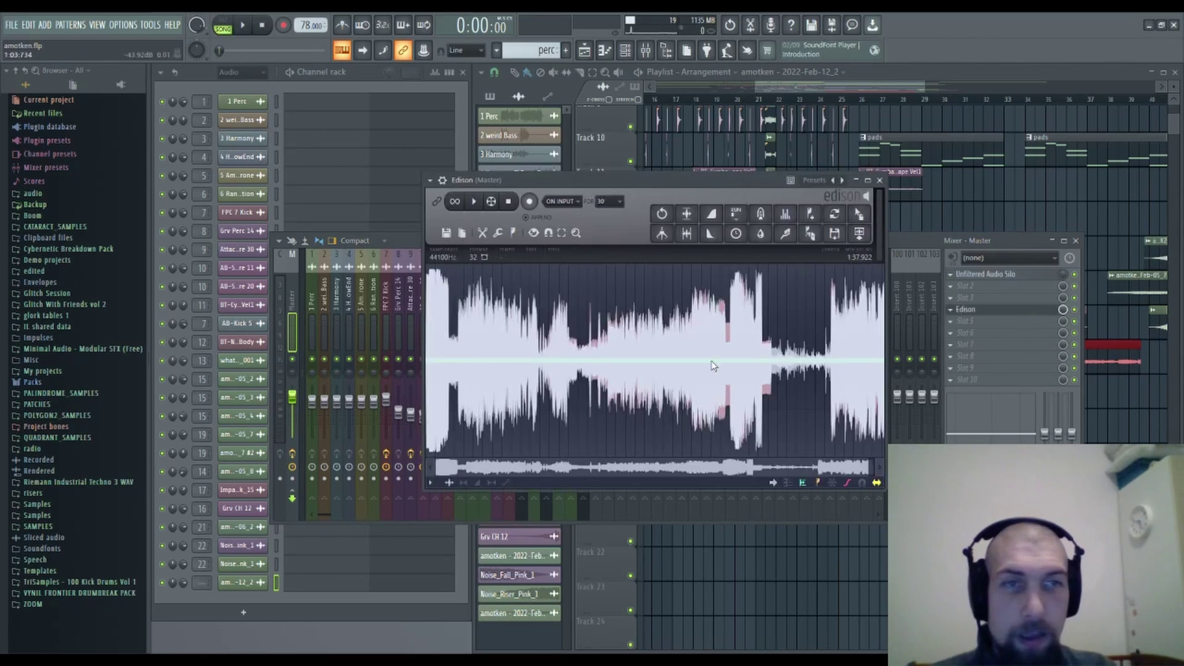
click(474, 201)
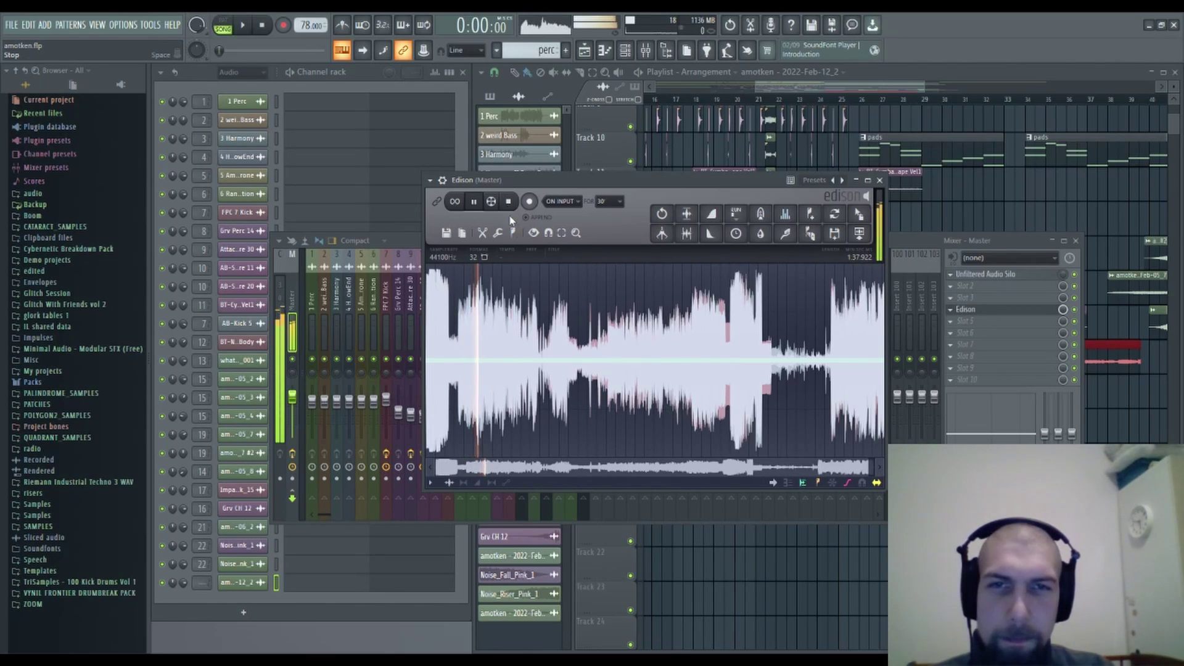
click(502, 326)
click(535, 330)
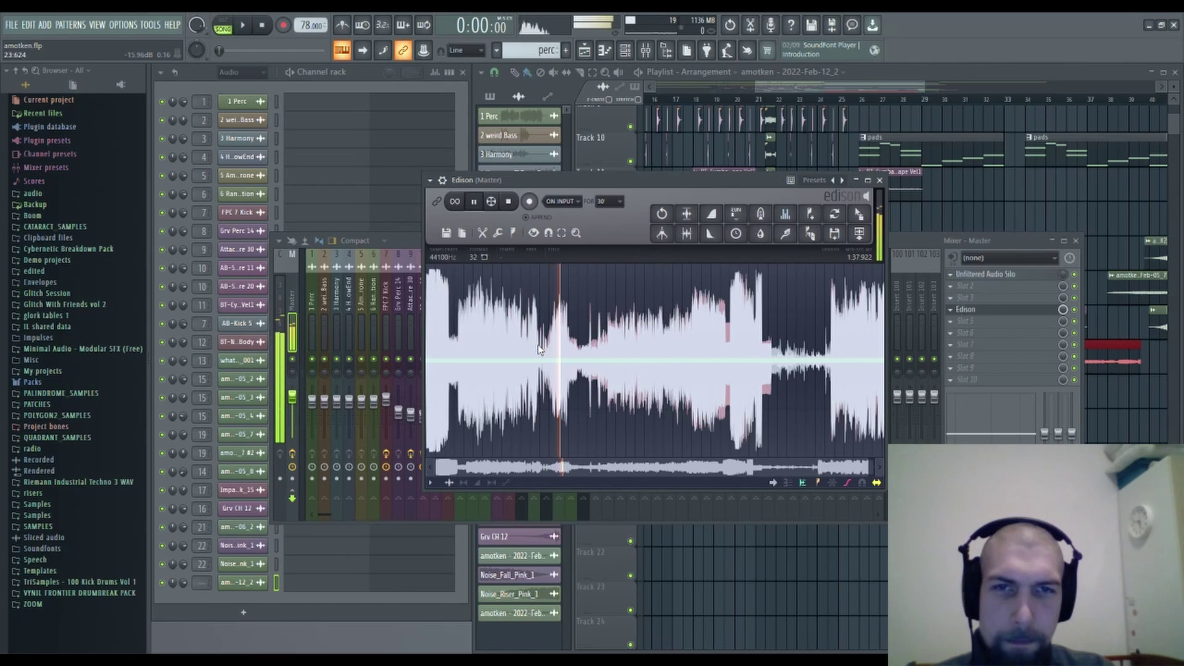
drag(540, 343, 27, 252)
key(Delete)
key(Delete)
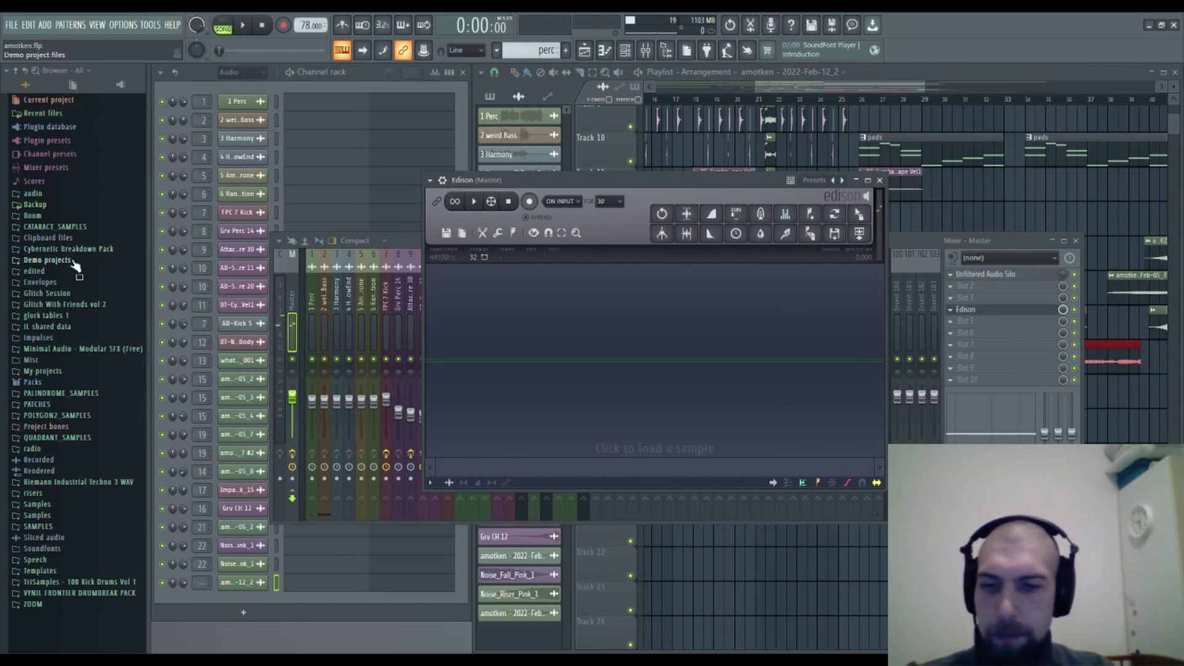
key(ctrl+z)
Audition the new opening and trim it twice, cutting the first 2.097 seconds and then about another 4.5 seconds.
key(space)
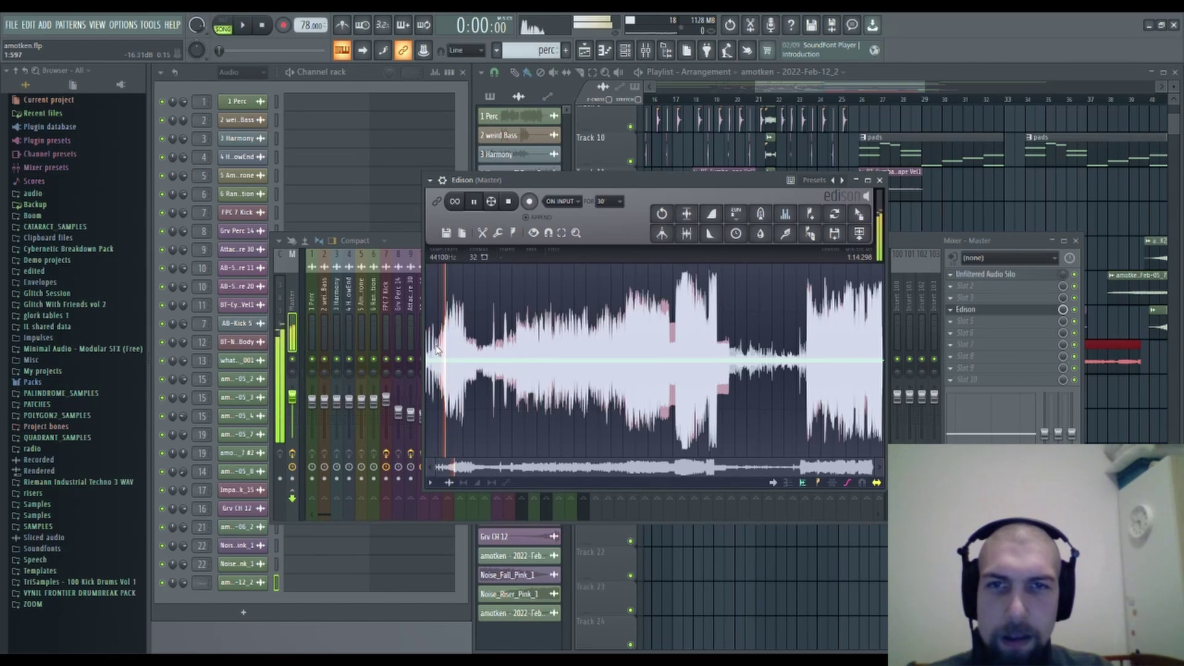
drag(439, 350, 127, 325)
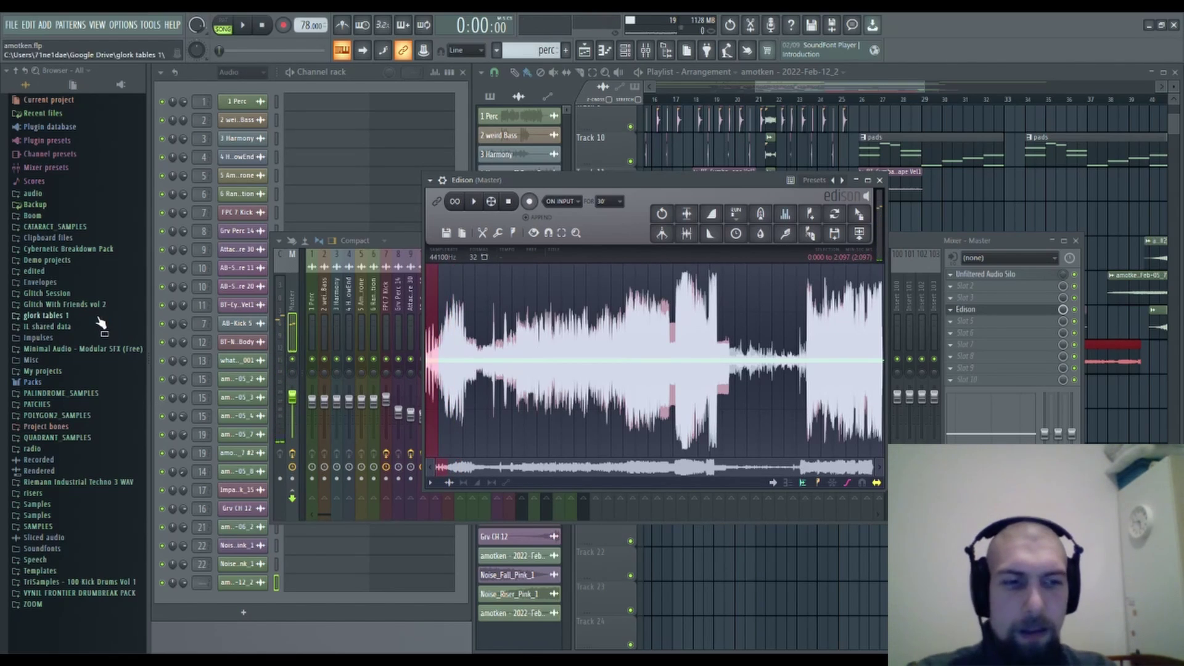
key(Delete)
key(space)
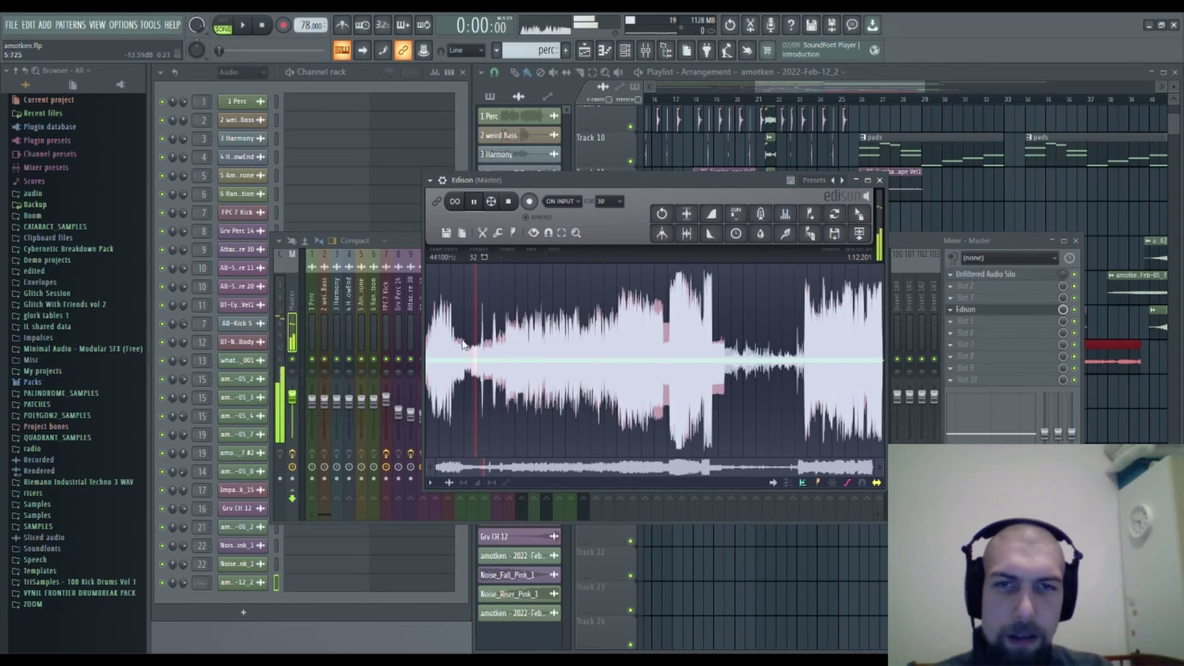
drag(453, 345, 427, 343)
key(Delete)
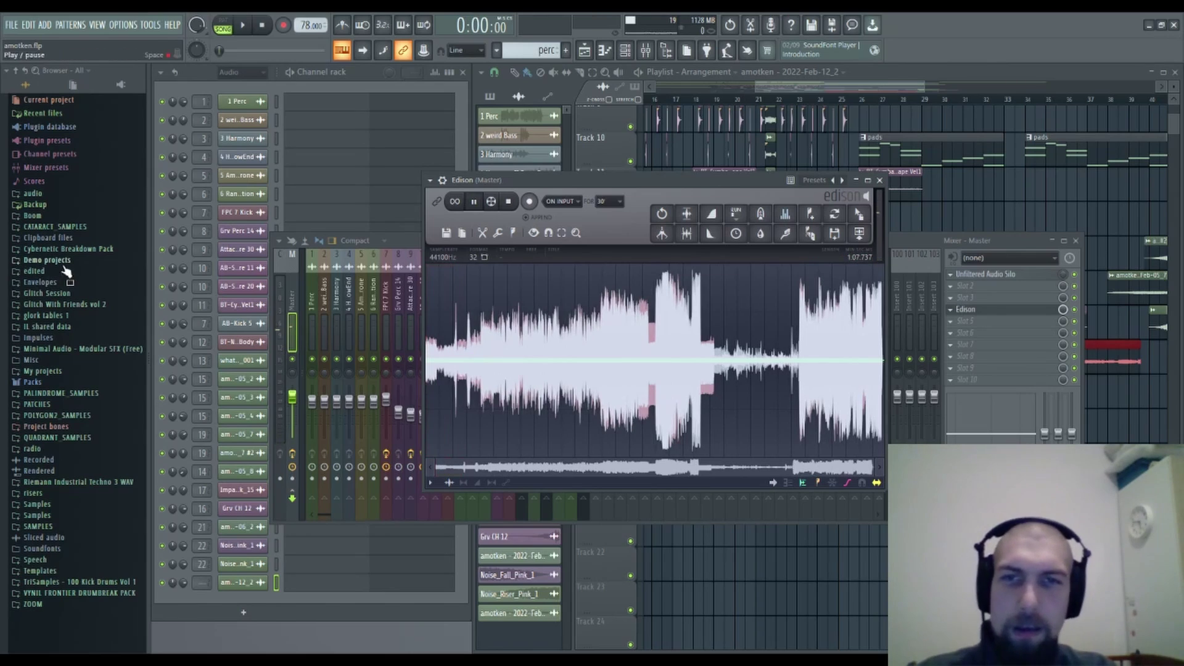
Audition the trimmed recording at several points, from its opening to the loud passage near the end.
key(space)
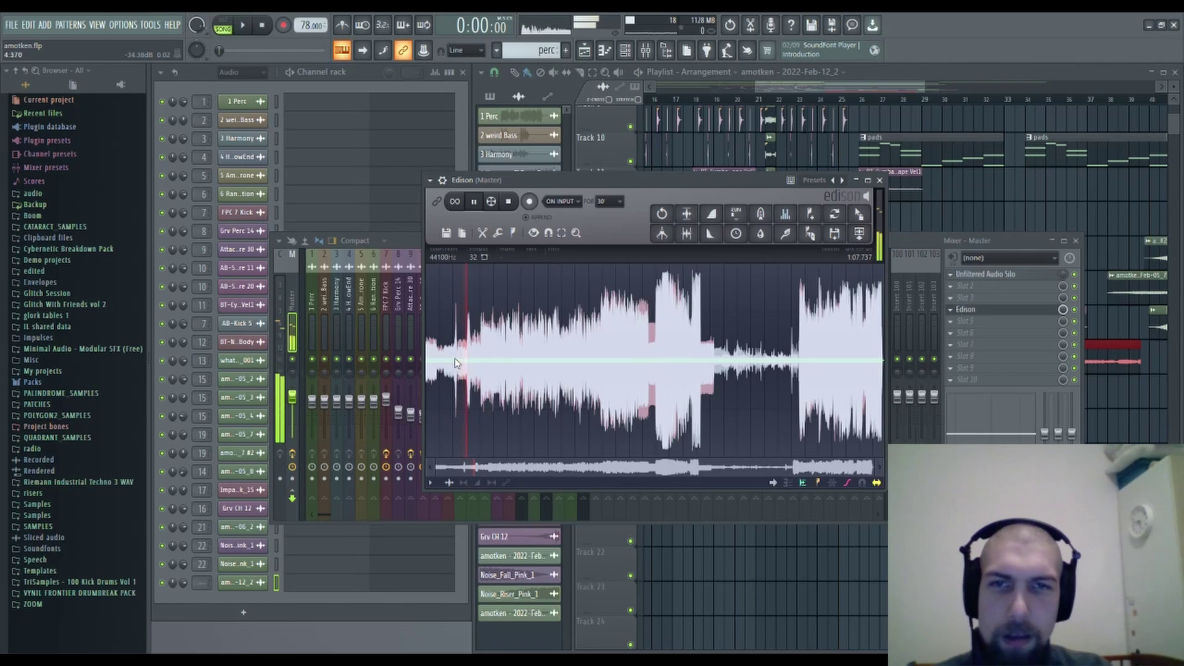
key(space)
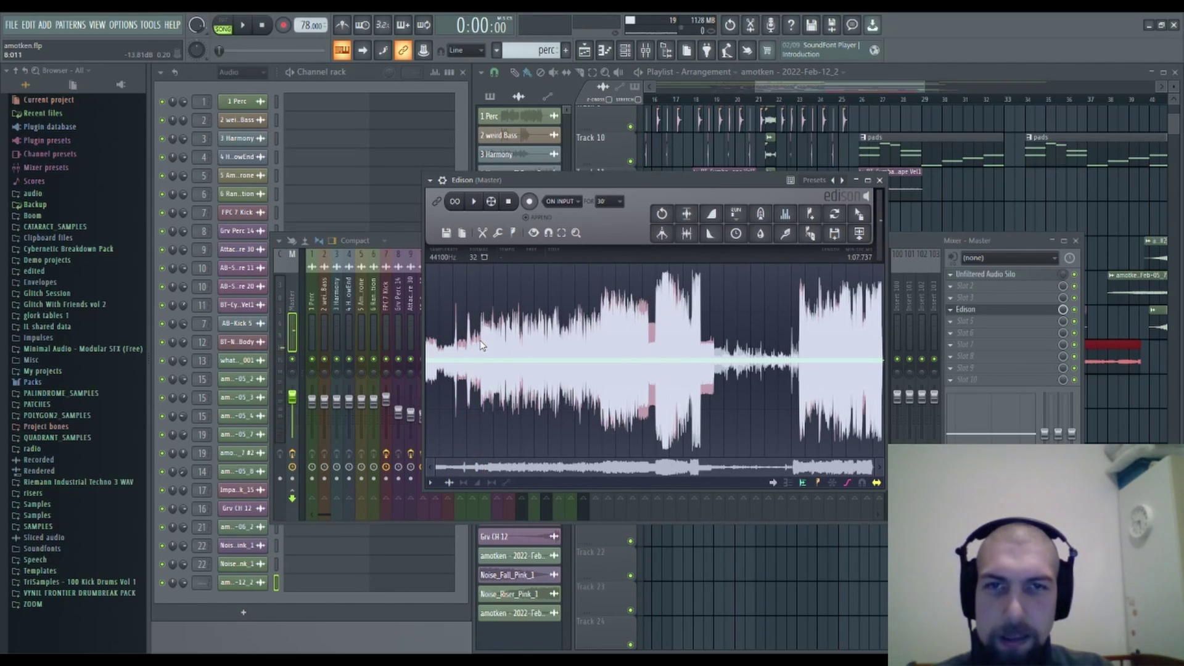
key(space)
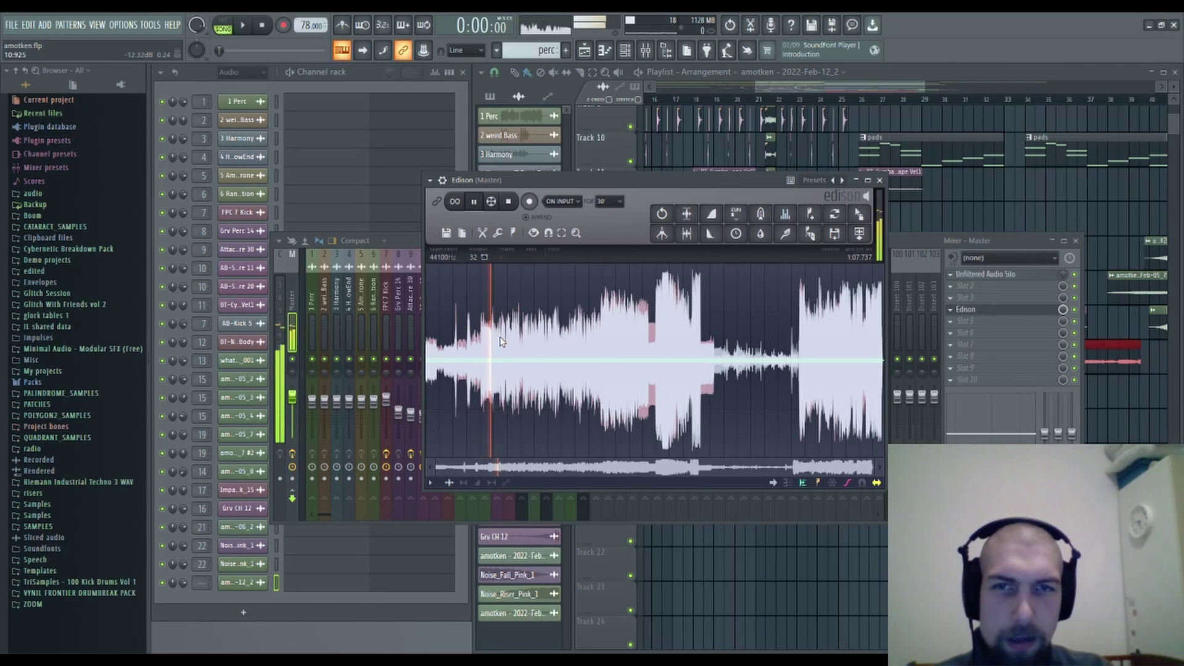
click(550, 338)
drag(577, 341, 578, 341)
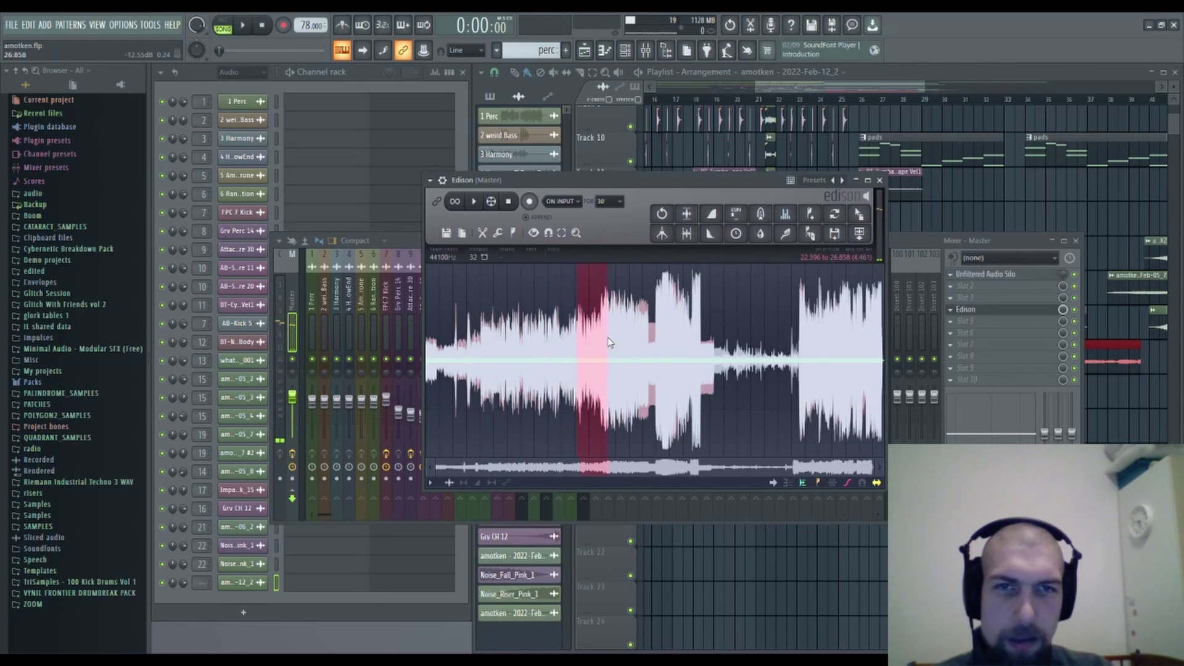
click(609, 342)
key(space)
click(647, 336)
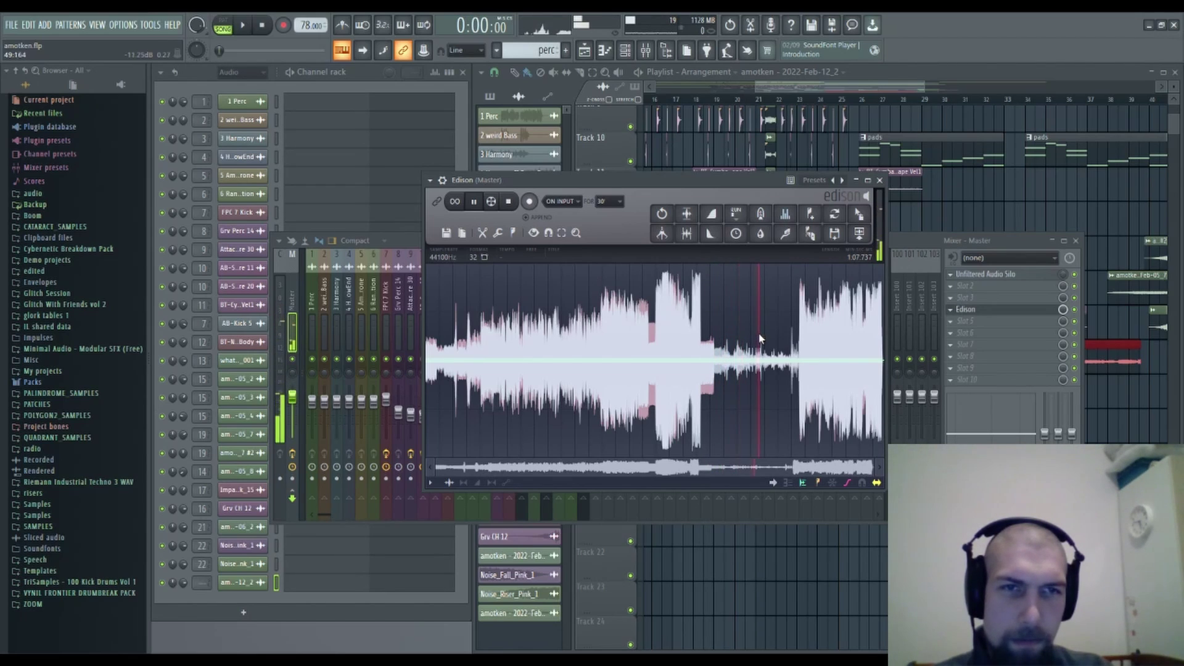
drag(786, 343, 799, 342)
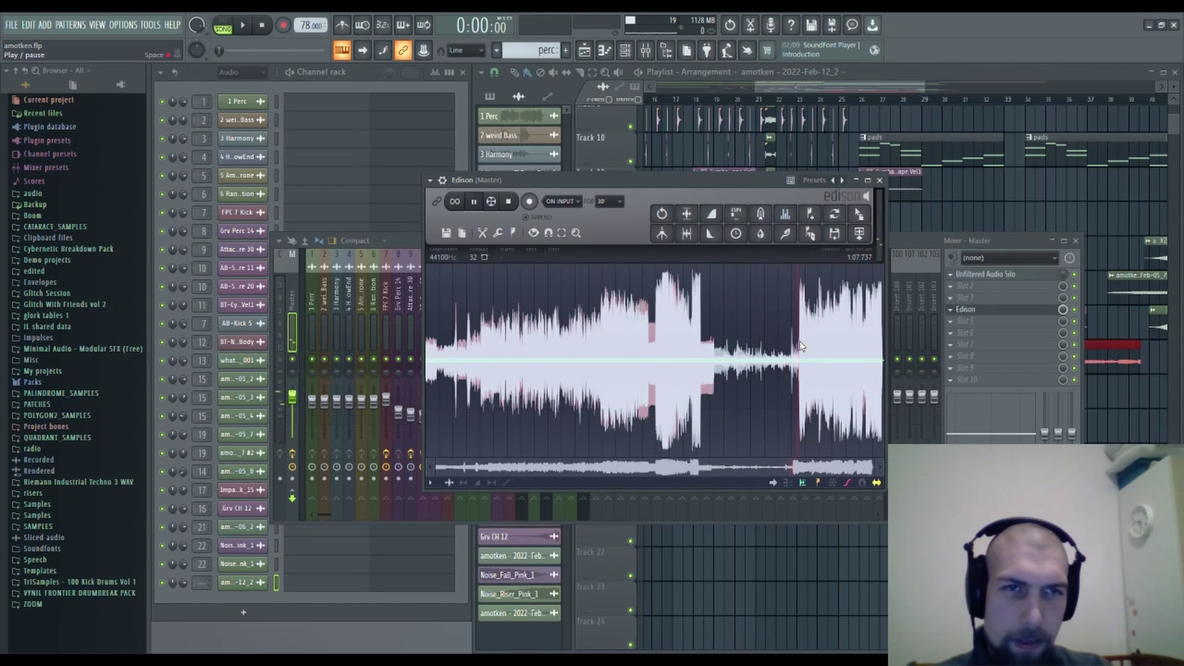
key(space)
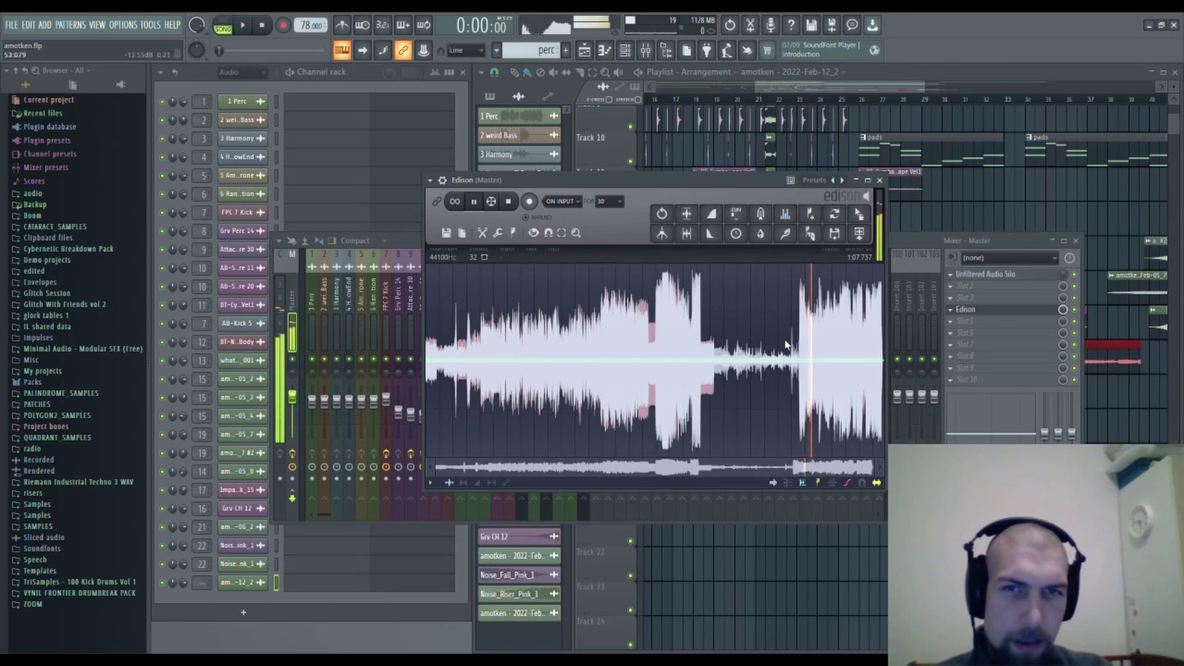
Stop playback and delete everything after about 14.1 seconds of the recording.
key(space)
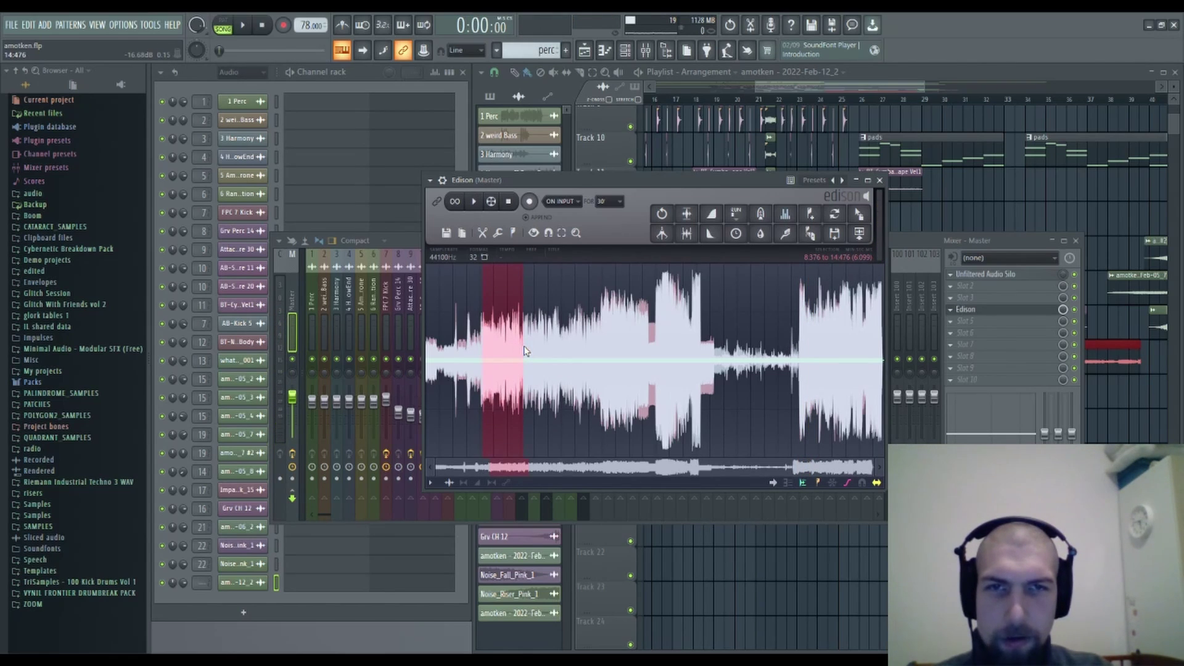
drag(521, 345, 881, 349)
key(Delete)
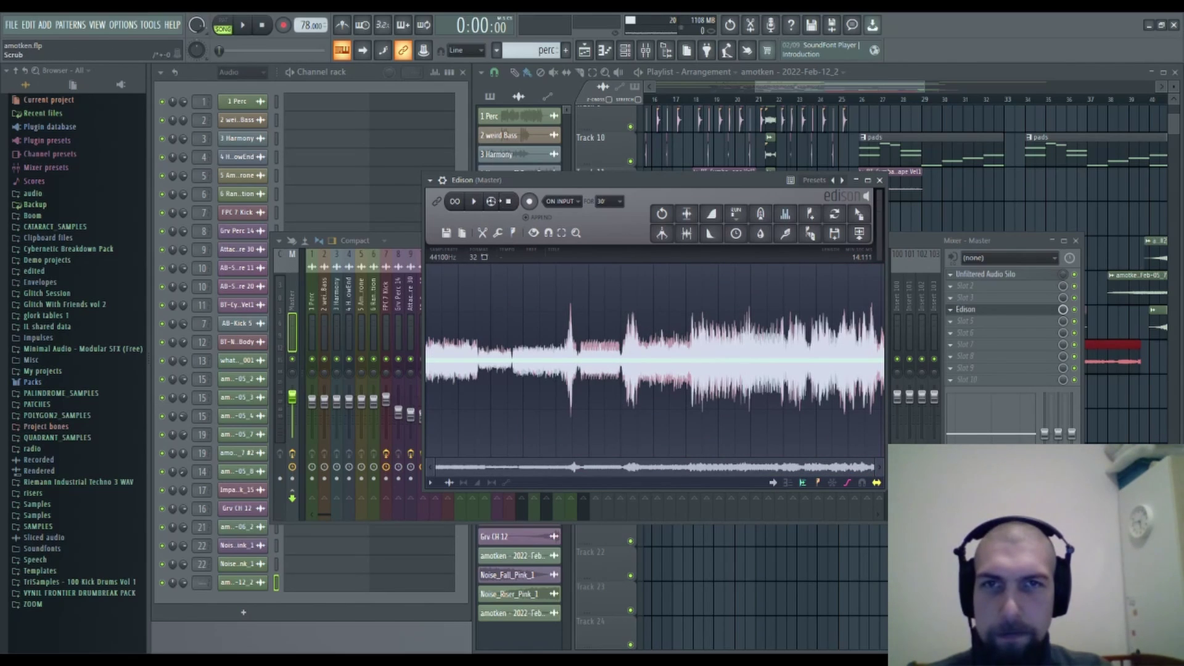
Play the shortened recording and delete its first 2.658 seconds, cutting at the silent gap in the waveform.
click(474, 202)
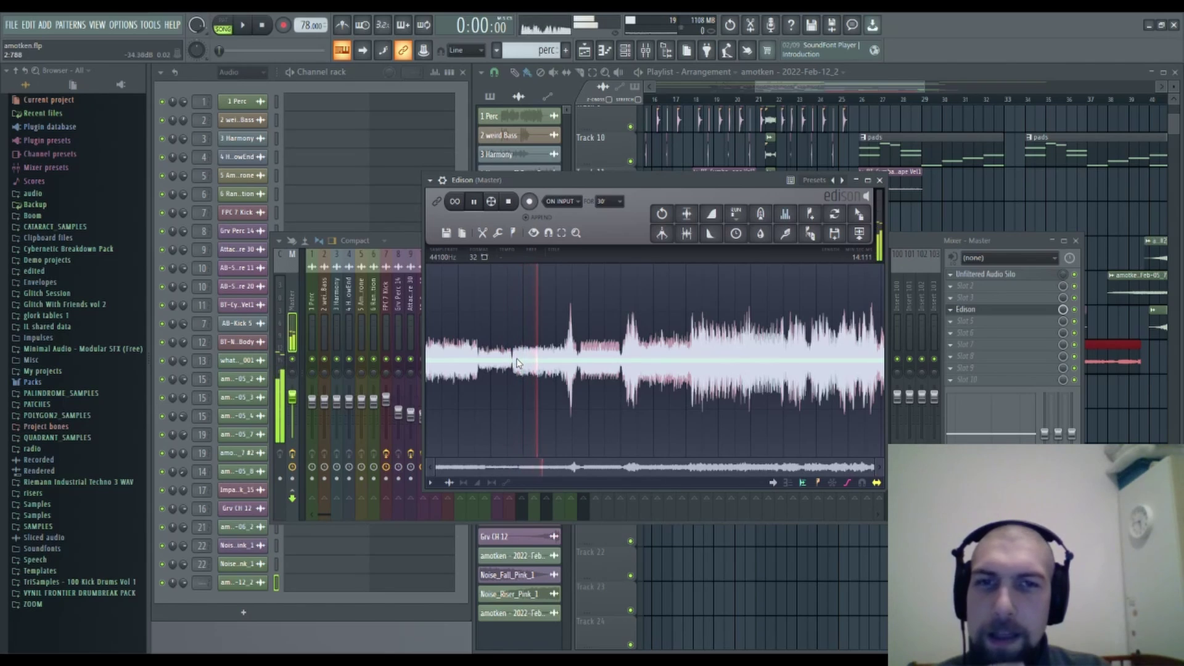
scroll(566, 396, up, 5)
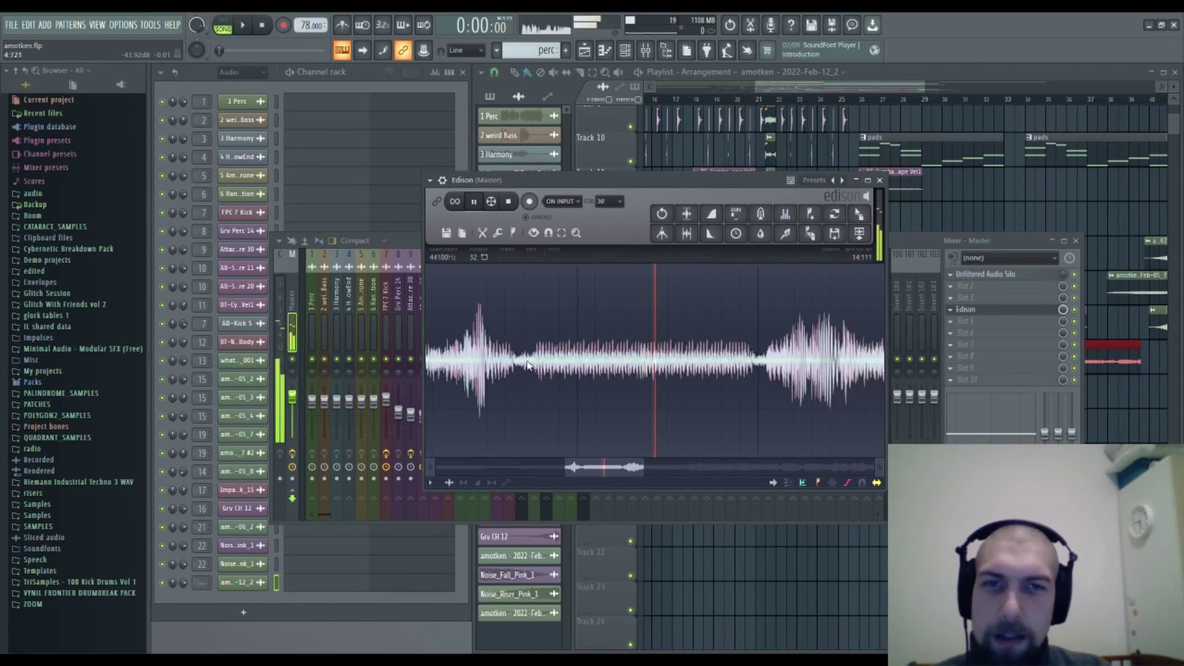
key(space)
scroll(511, 393, down, 4)
scroll(616, 376, up, 6)
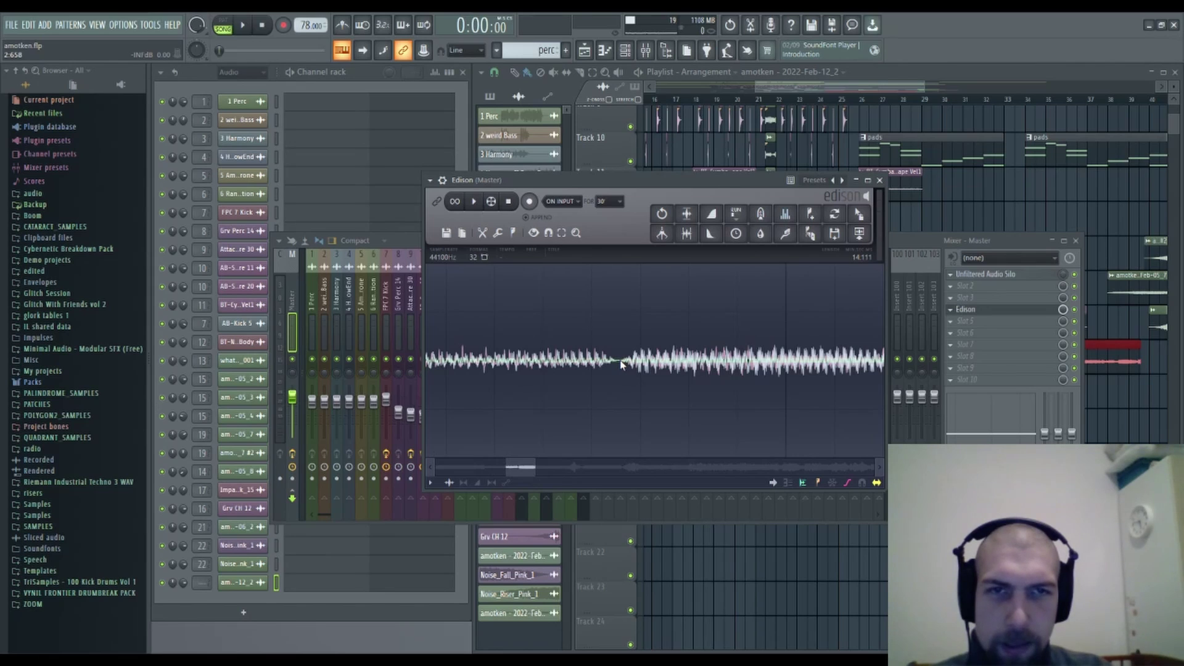
drag(621, 366, 2, 44)
key(Delete)
Fade out the recording's last 1.339 seconds and fade in its first 0.477 seconds.
key(space)
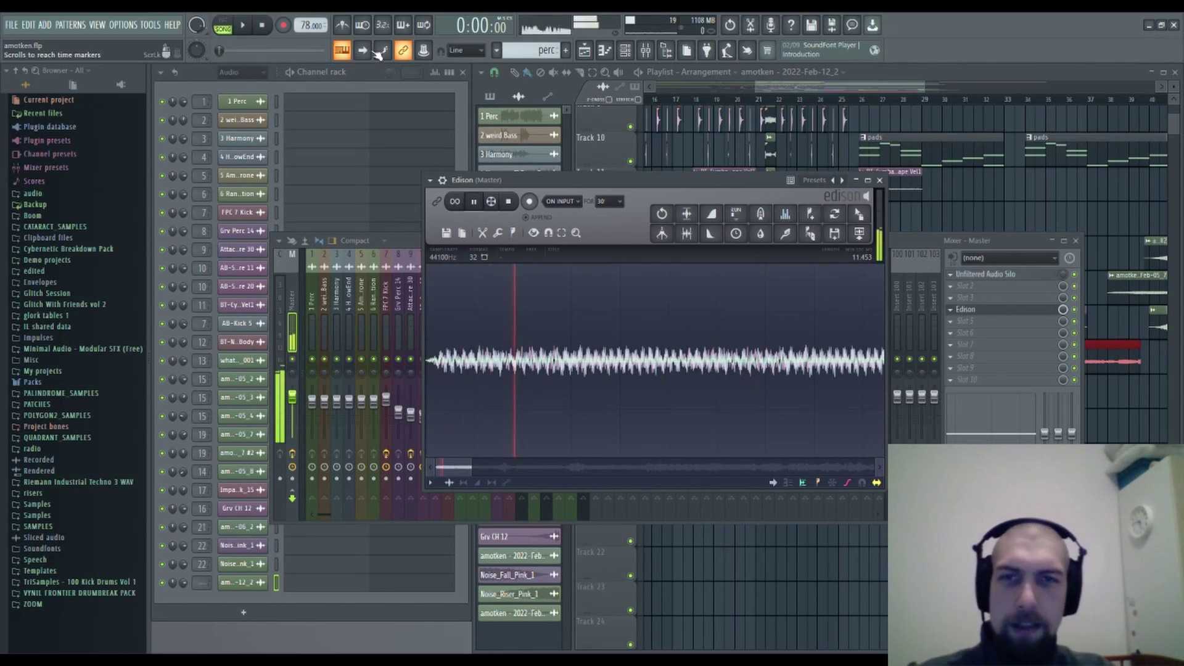
scroll(549, 370, down, 5)
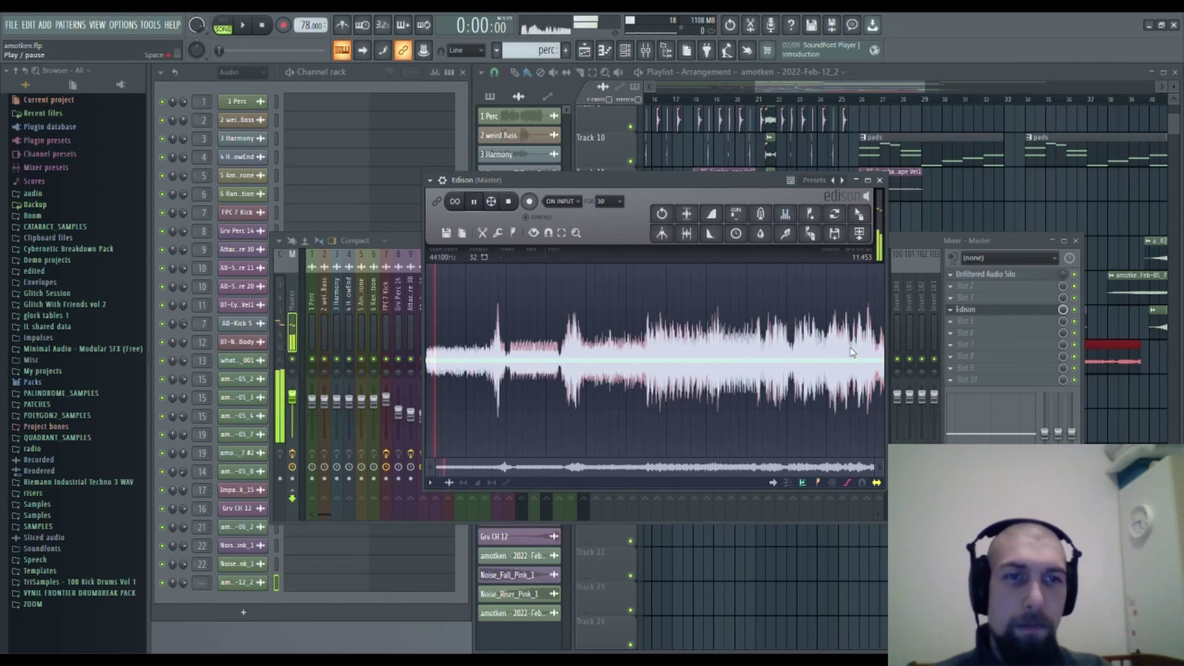
drag(833, 349, 885, 345)
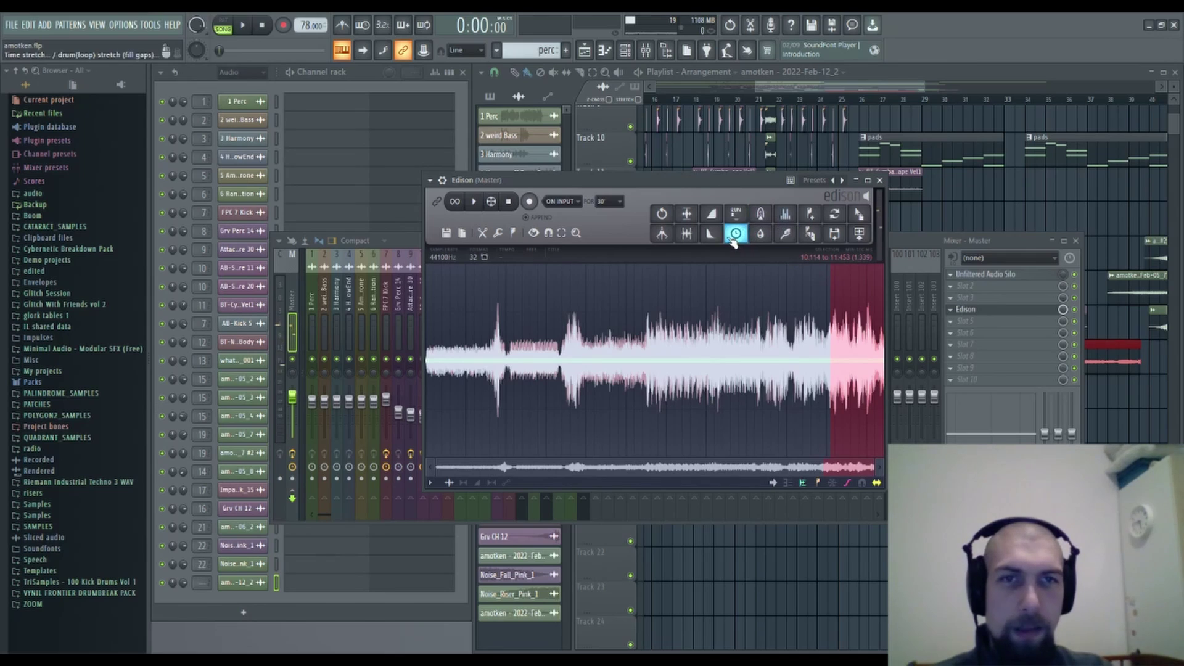
drag(438, 356, 354, 335)
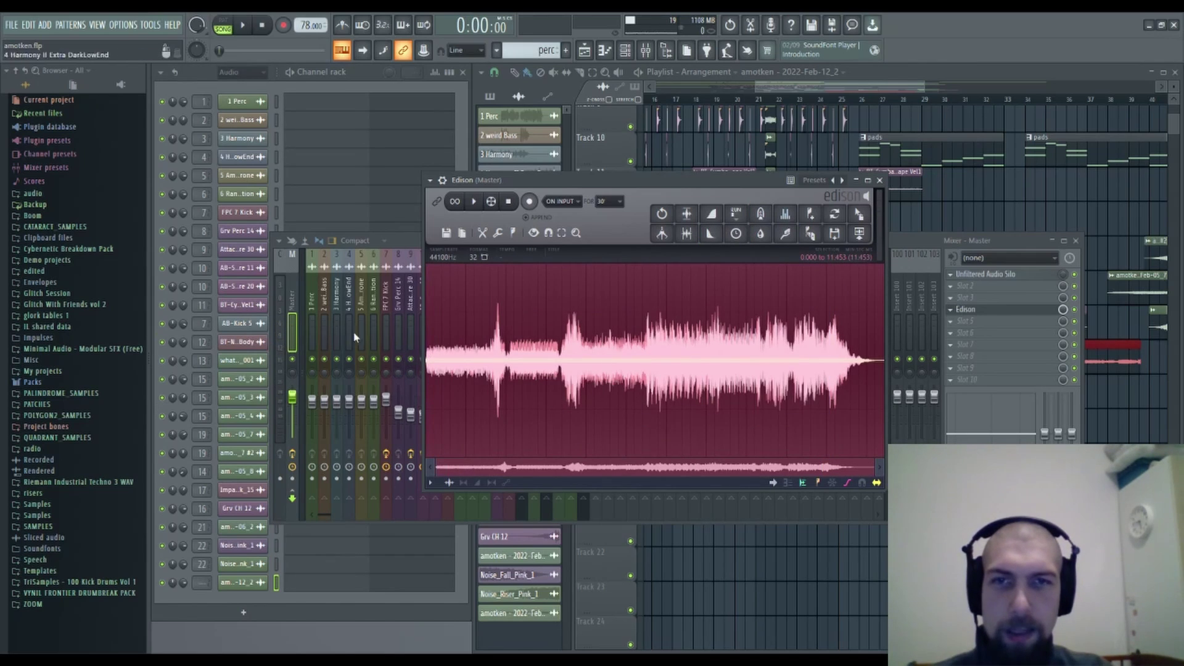
drag(447, 346, 426, 346)
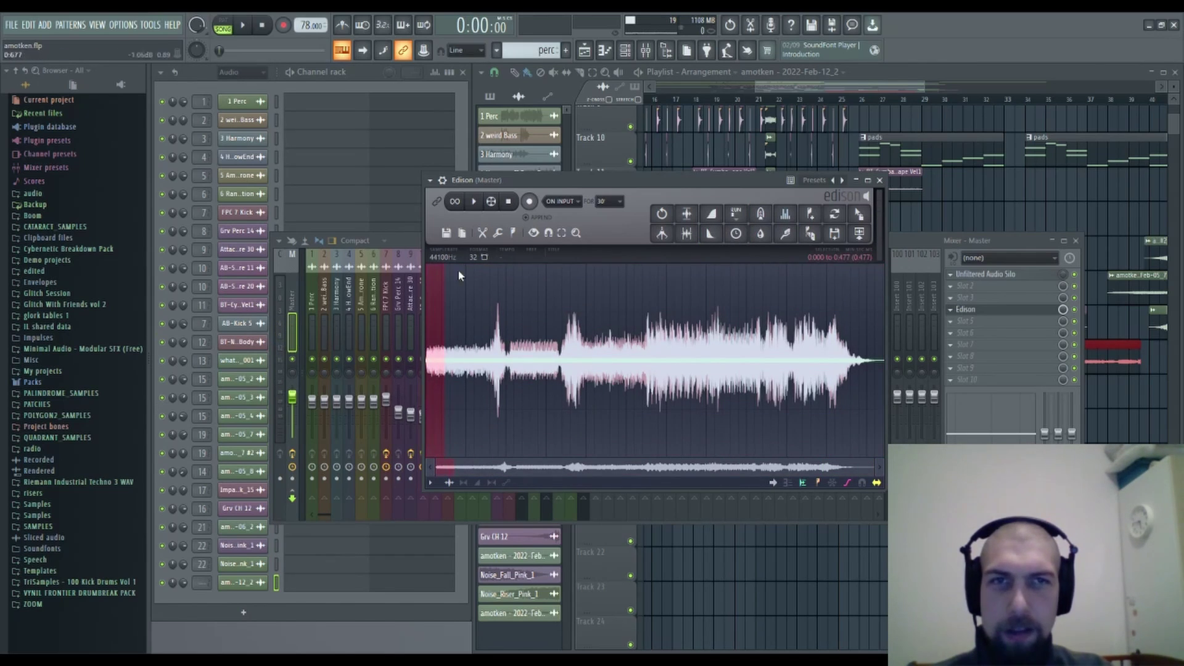
click(711, 214)
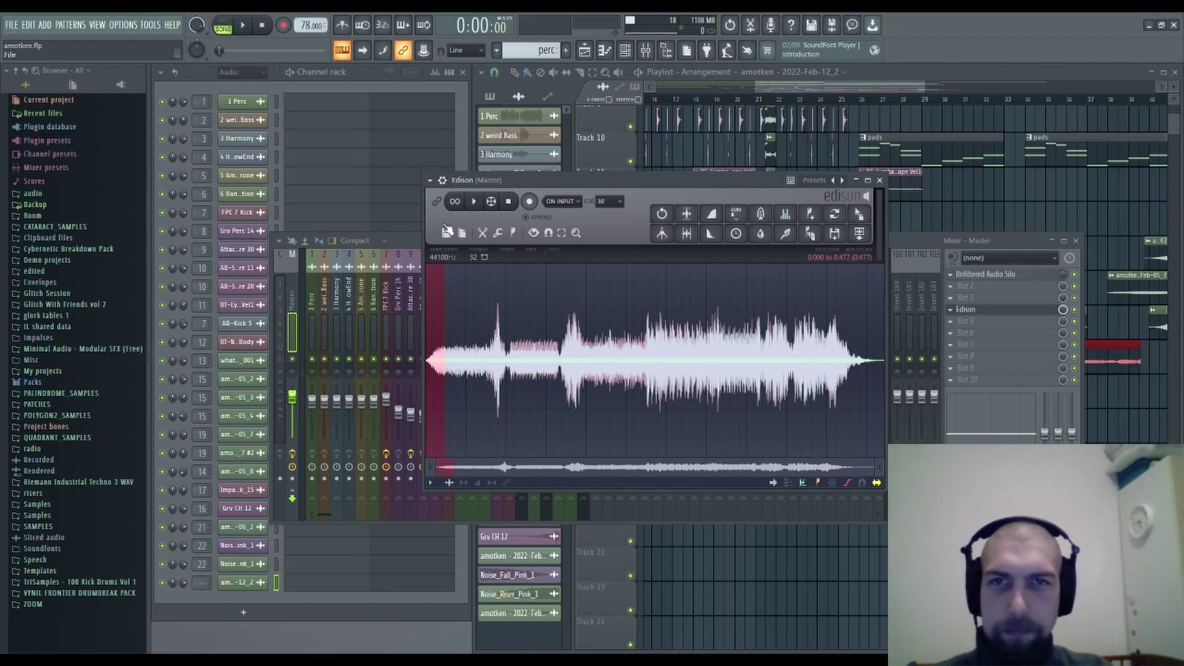
Try to send the selected opening to playlist Track 17 near bar 38, inspect the clip, and undo its placement.
drag(478, 263, 1119, 404)
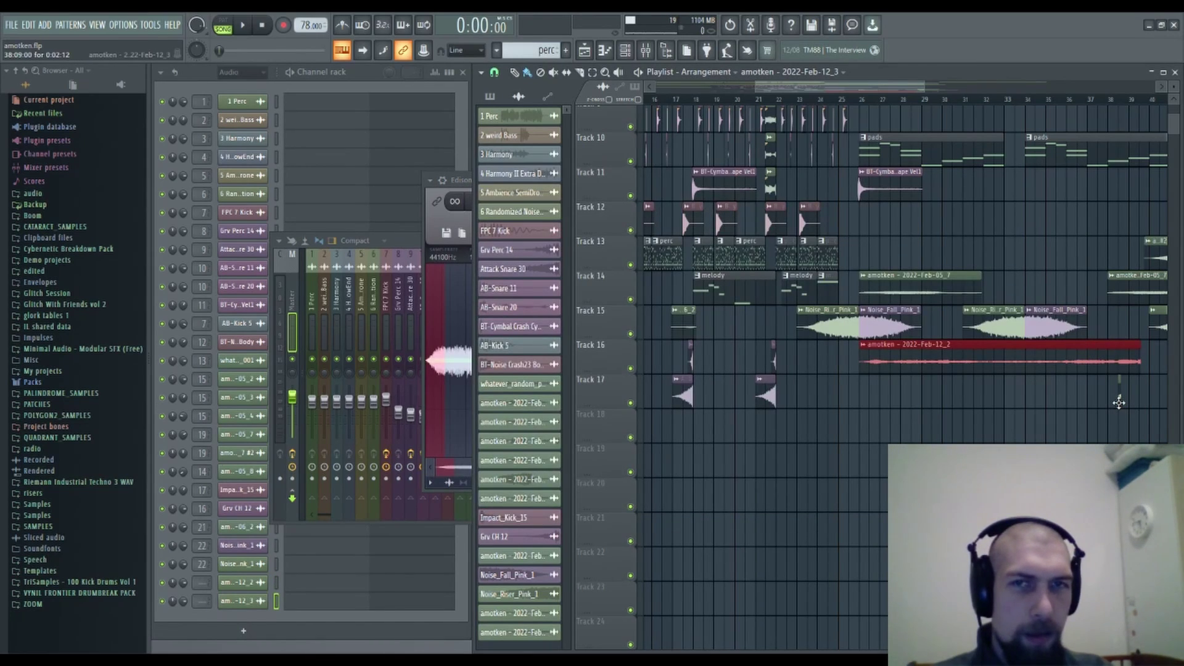
double_click(1119, 389)
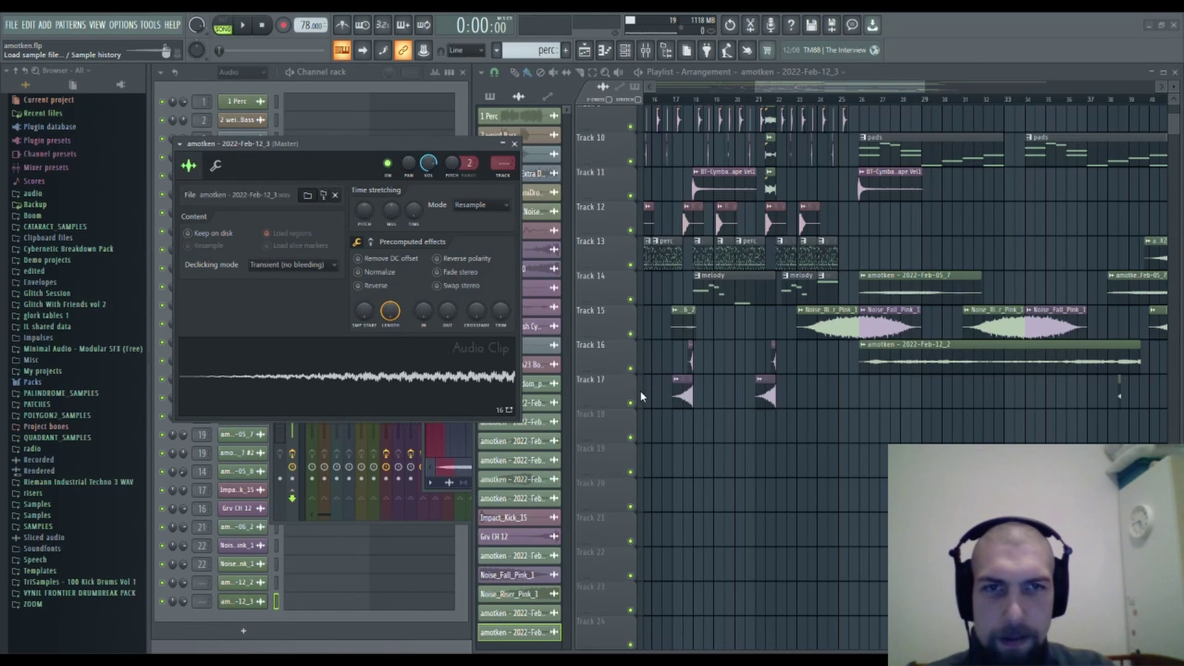
click(1120, 397)
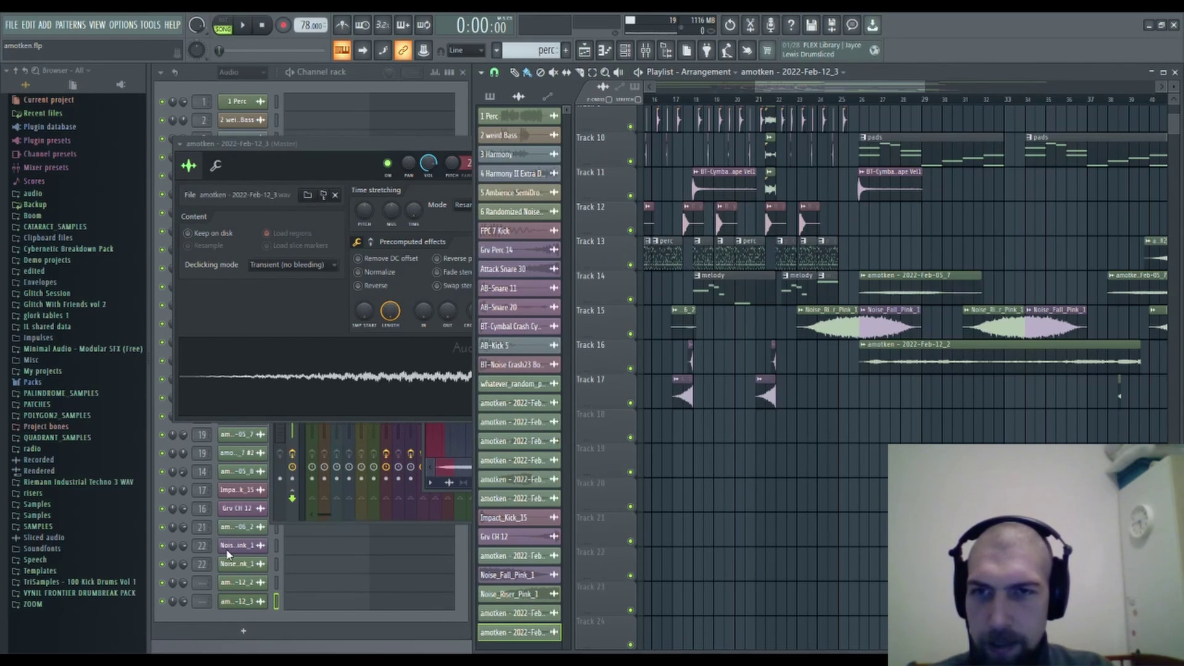
click(248, 623)
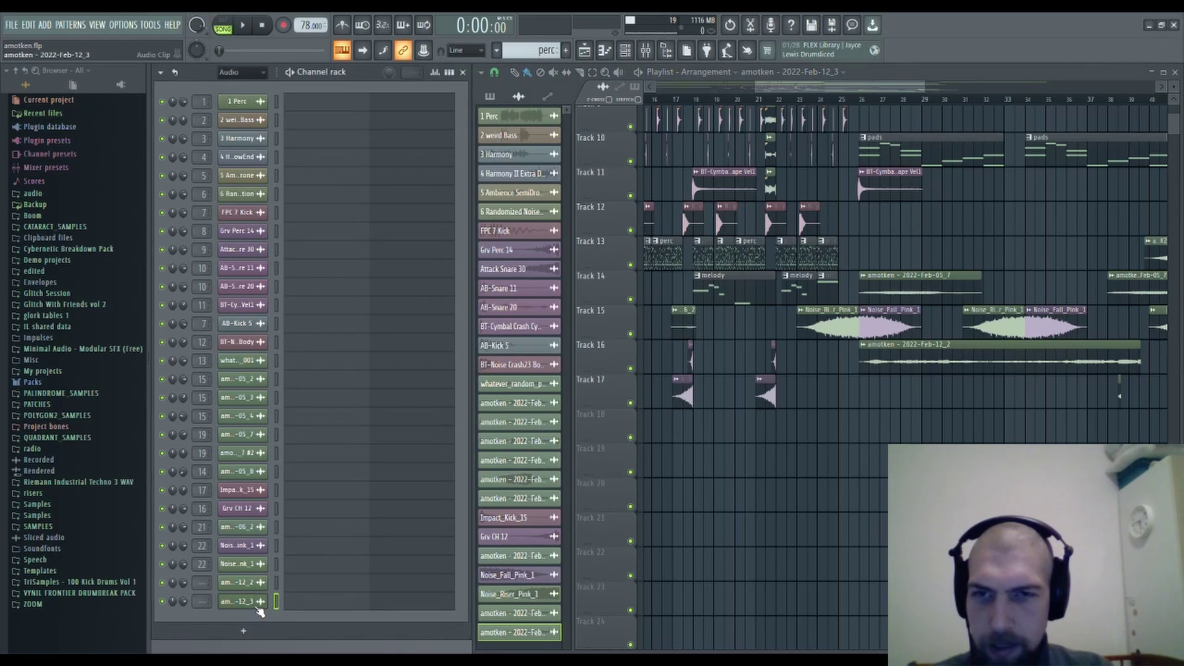
key(ctrl+z)
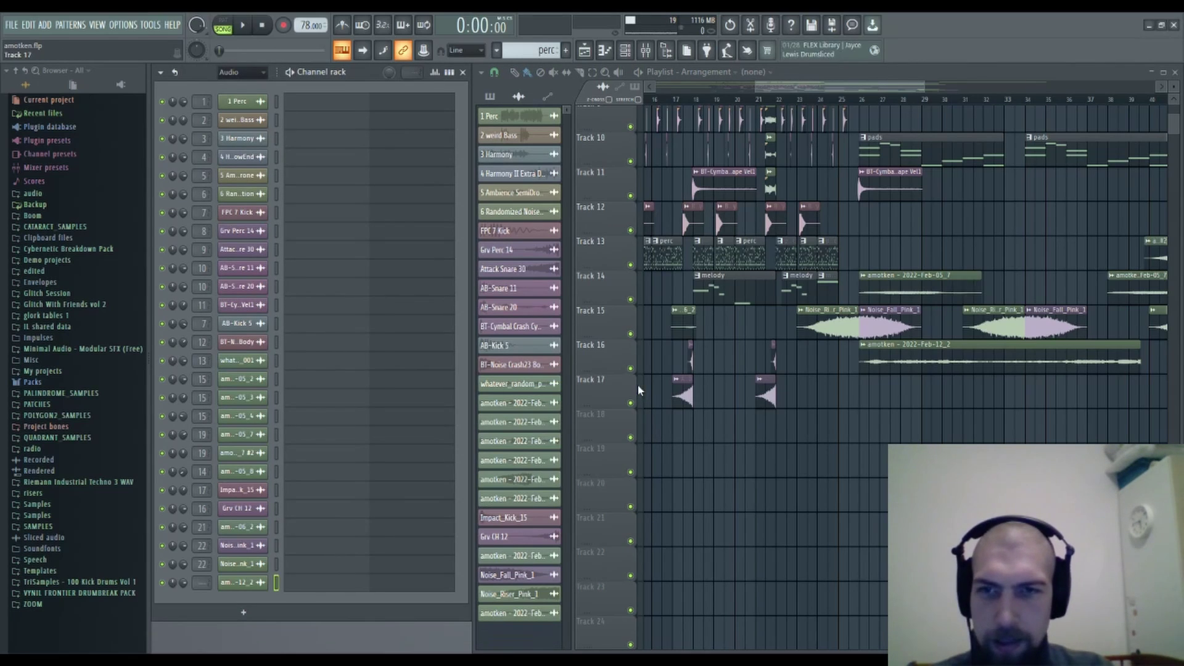
Clear the selection in the master's Edison and place the whole recording on playlist Track 17 at bar 26.
click(654, 52)
click(969, 309)
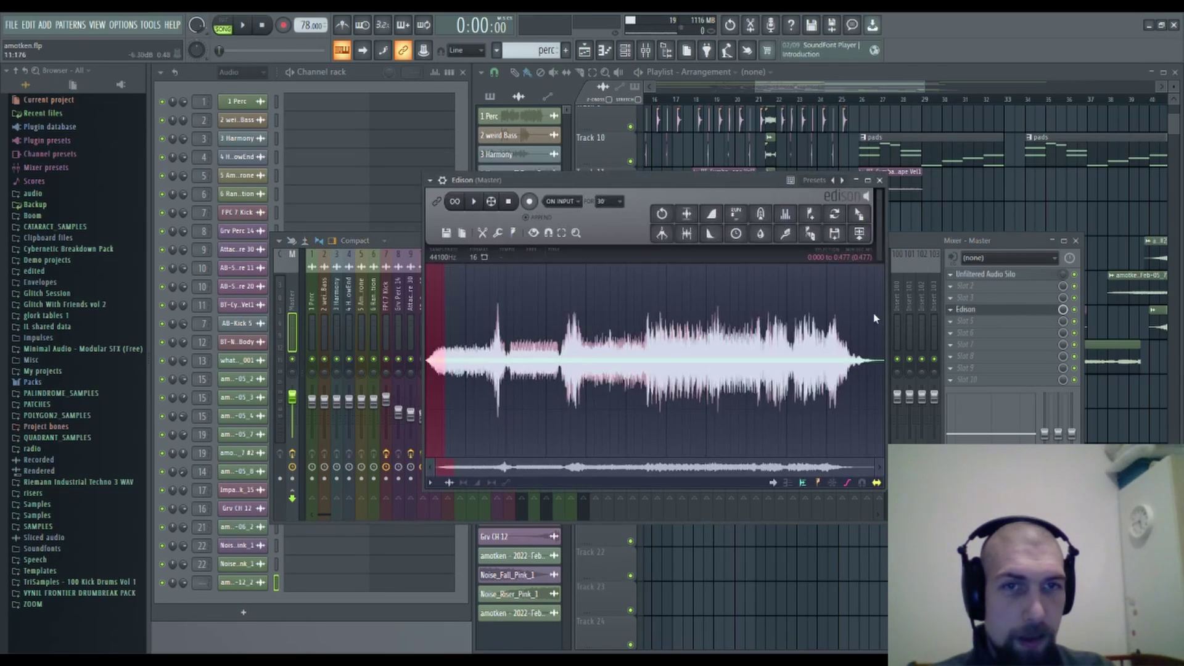
click(706, 328)
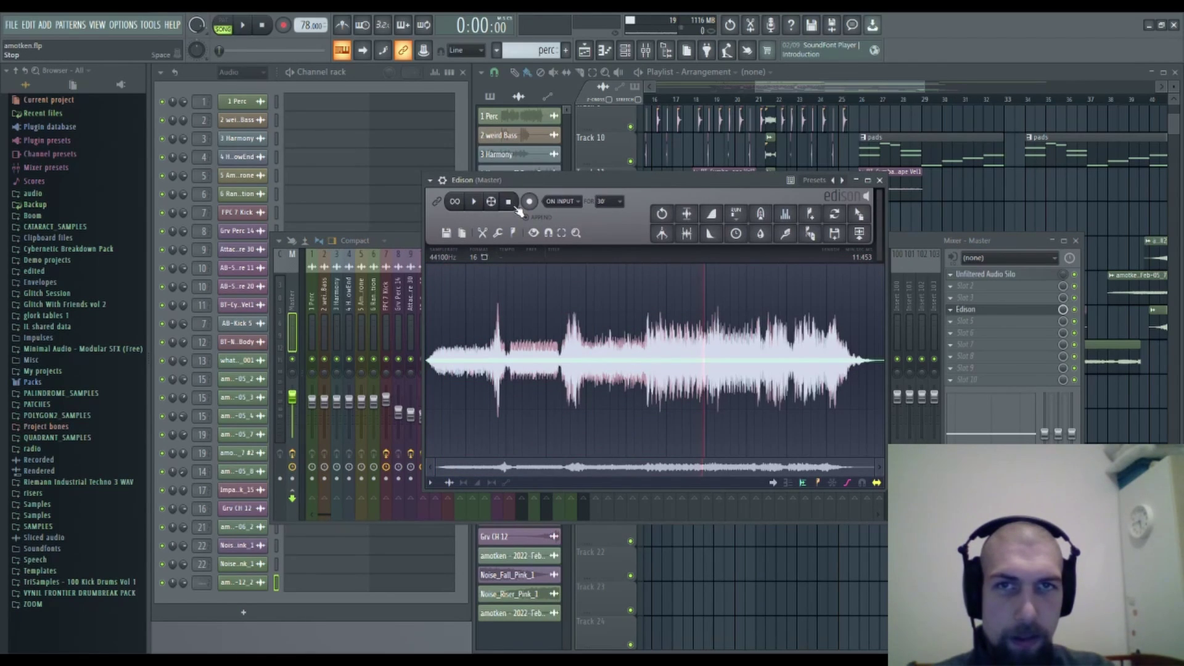
click(859, 214)
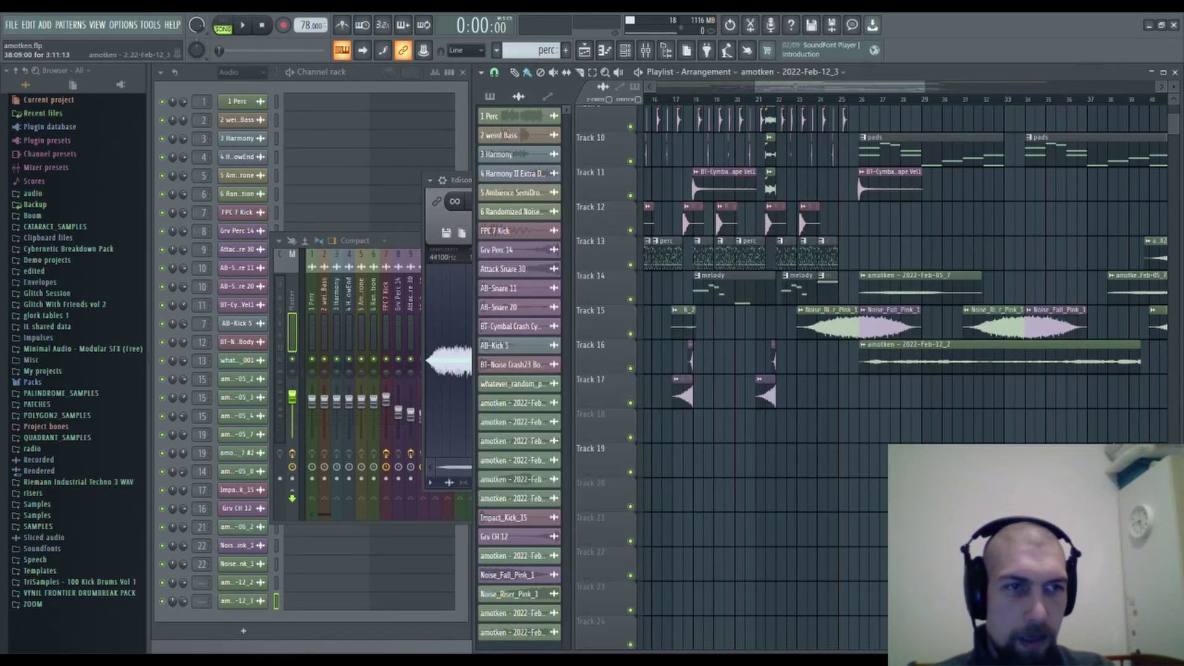
click(952, 411)
drag(952, 411, 880, 377)
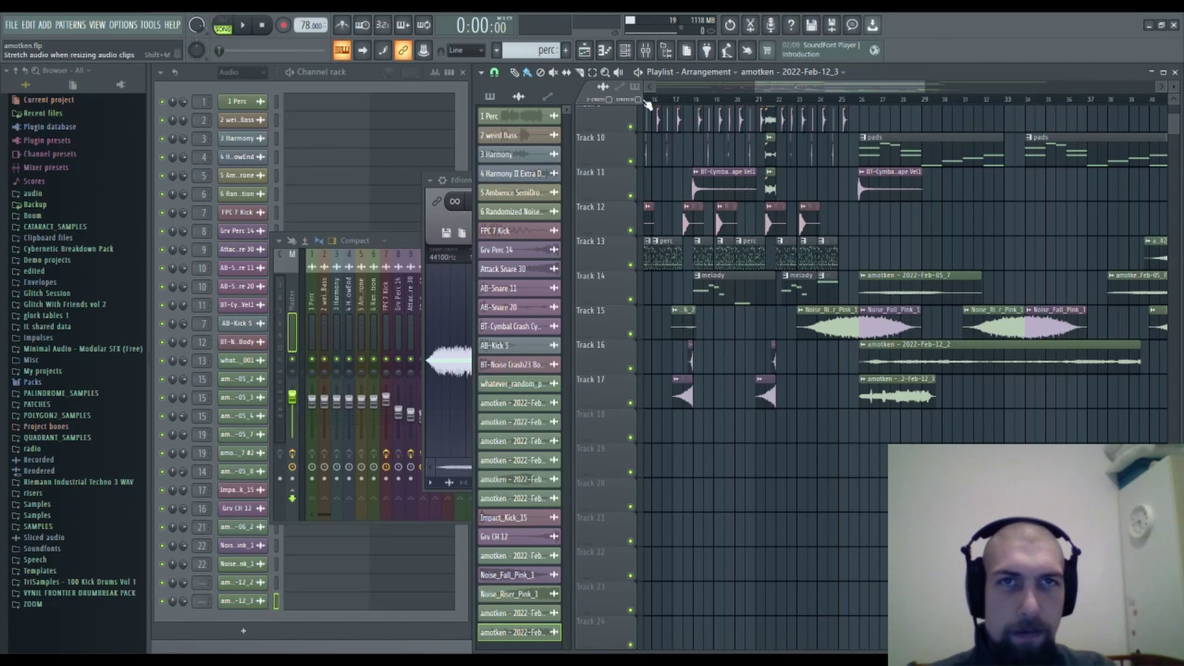
Try to stretch the Track 17 clip to end near bar 39, audition it soloed at several points, and undo the stretch.
drag(936, 396, 1141, 411)
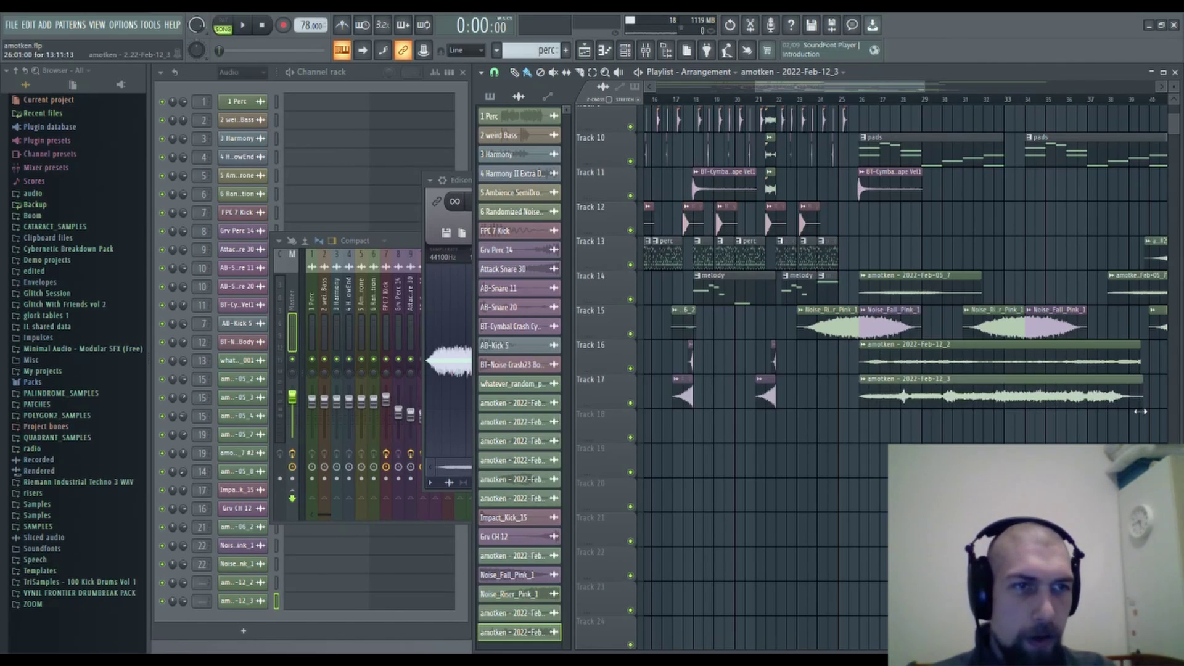
alt+right_click(921, 394)
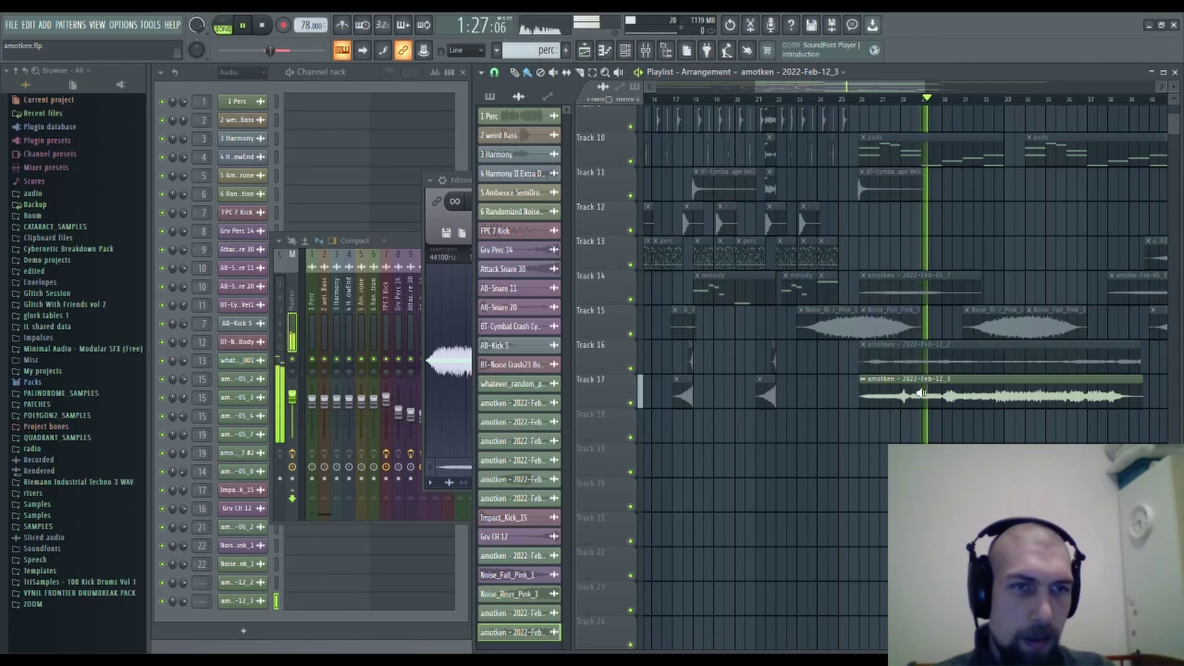
alt+right_click(989, 402)
alt+right_click(1040, 402)
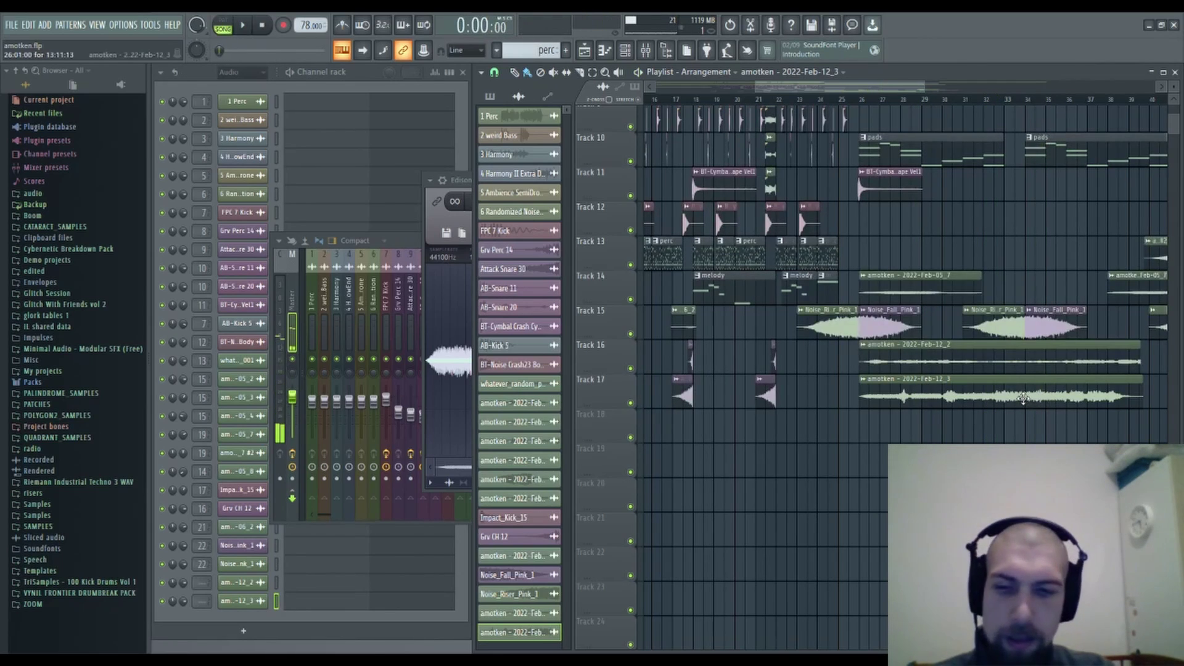
key(ctrl+z)
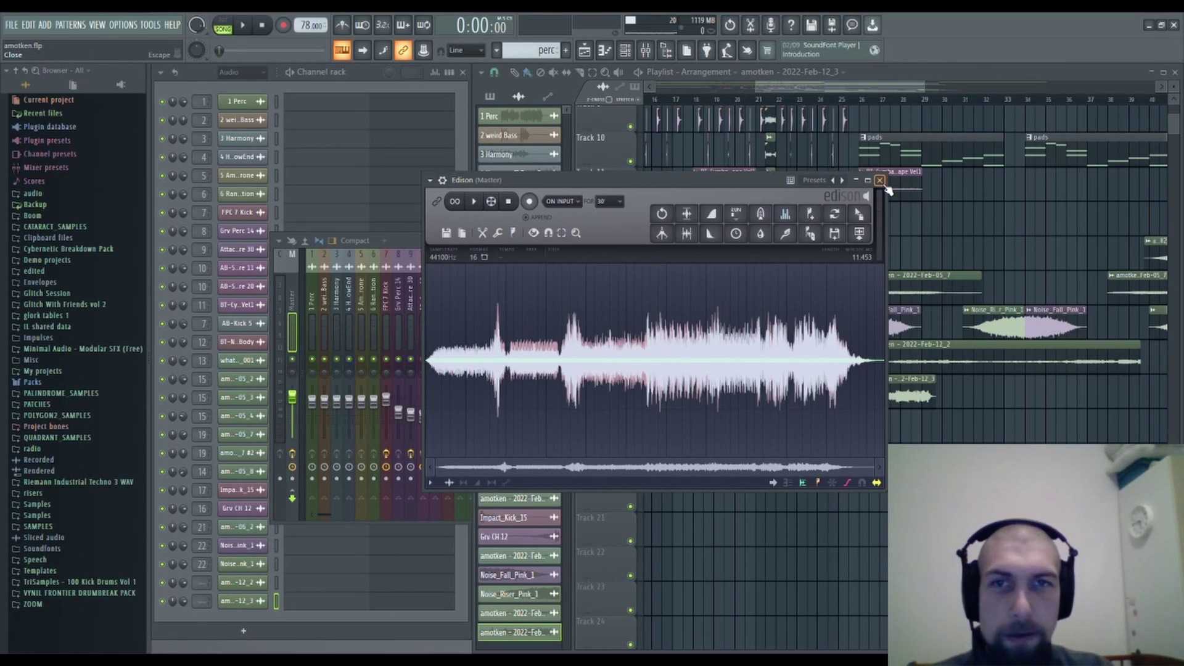
Remove Edison from the master's effect slot 4 and close the mixer.
click(881, 180)
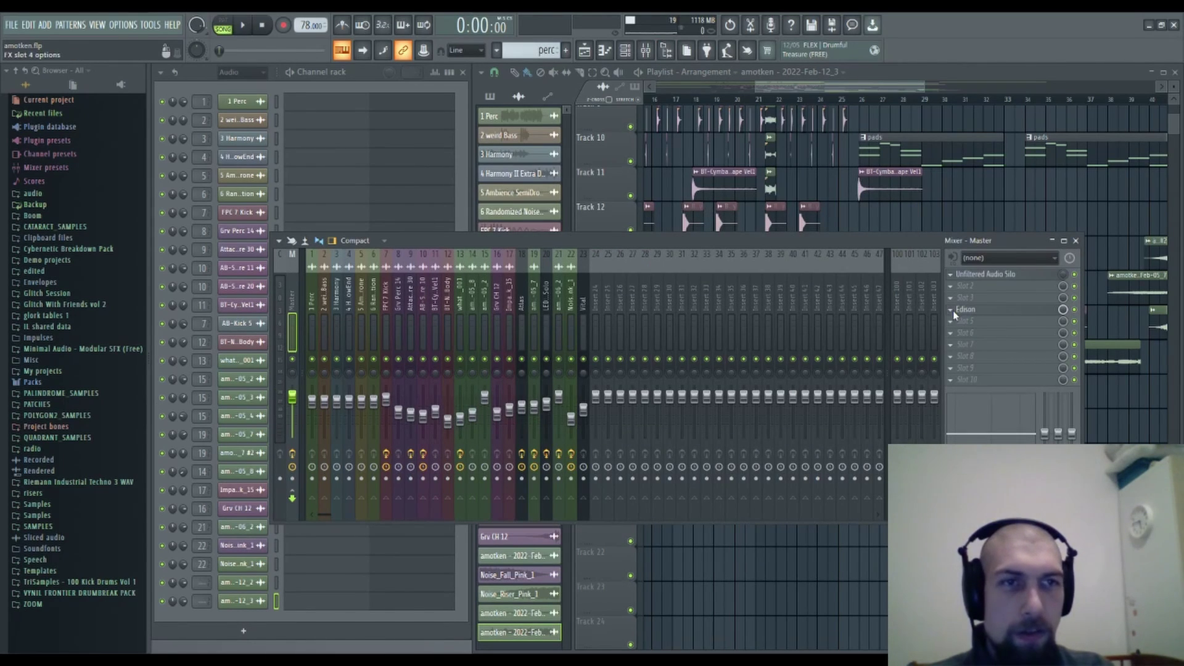
click(975, 339)
click(633, 381)
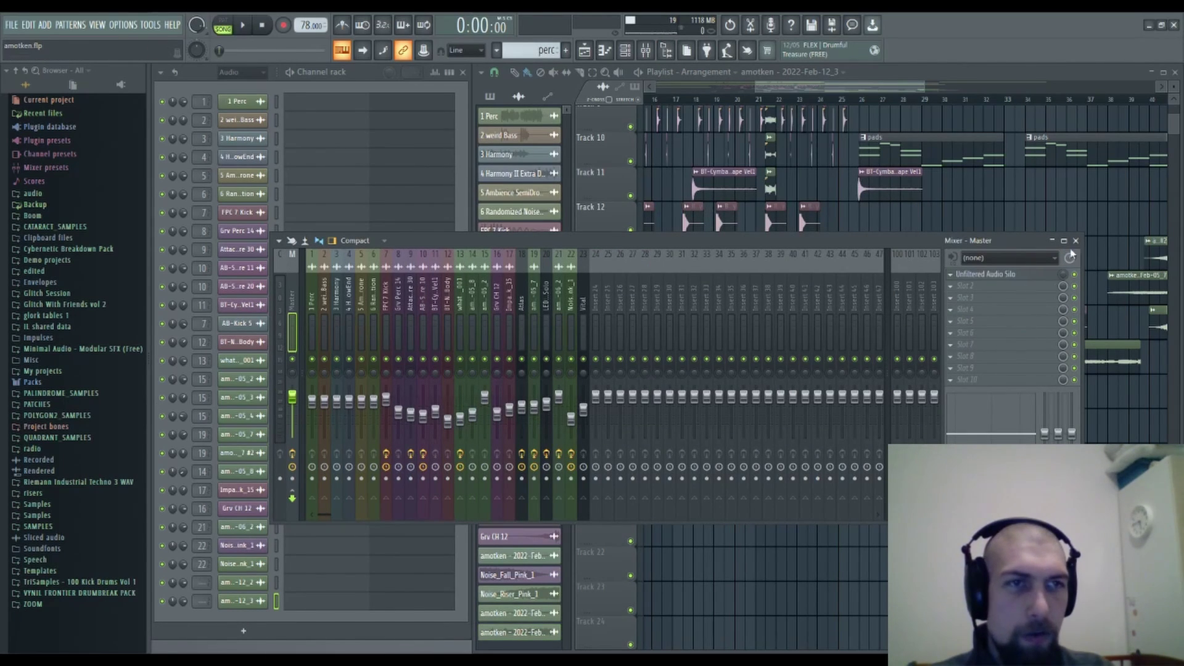
click(1076, 242)
Inspect the Track 16 clip's sample settings and play the arrangement from bar 22 into the pads section.
double_click(982, 362)
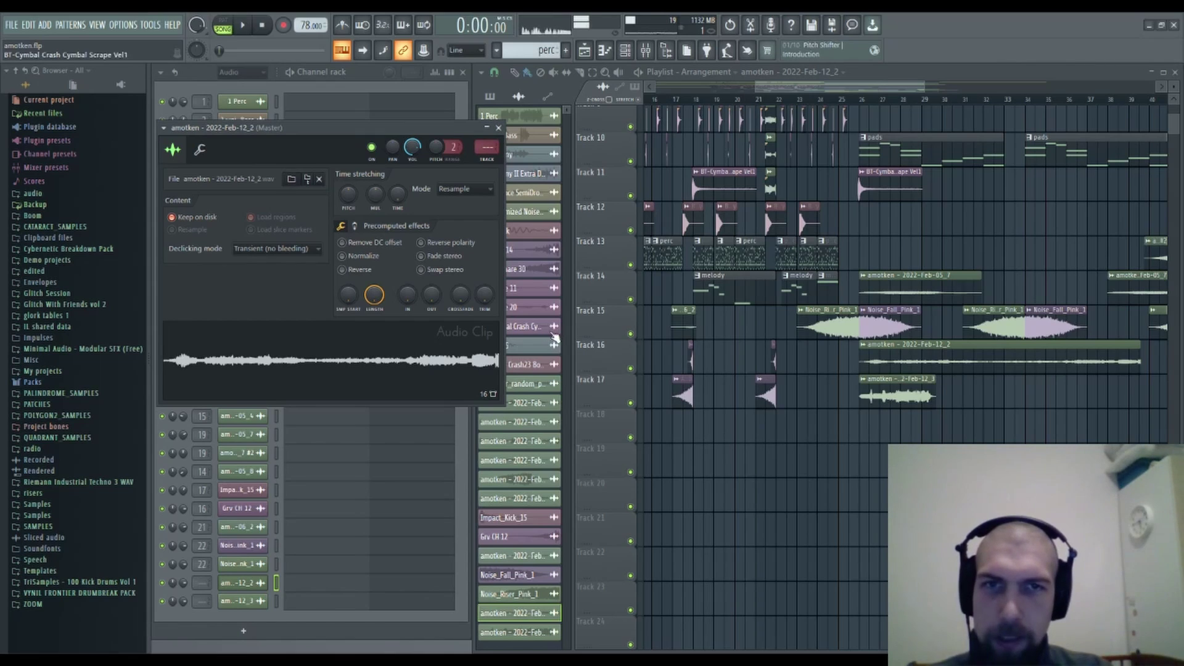
click(498, 128)
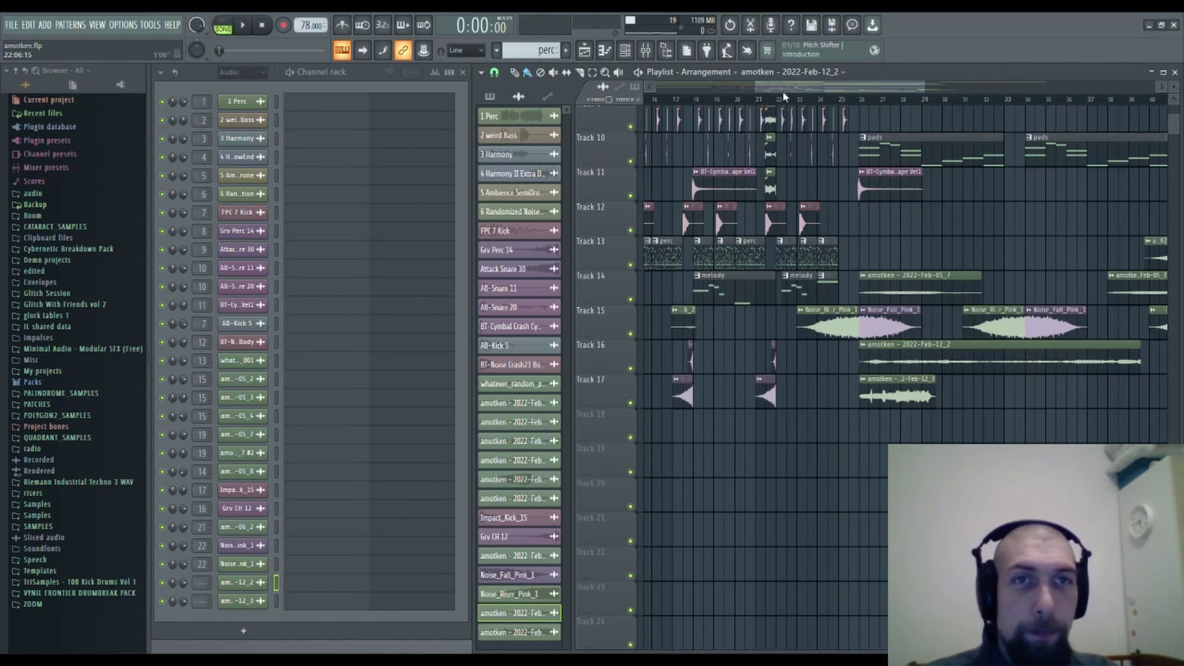
click(784, 95)
key(space)
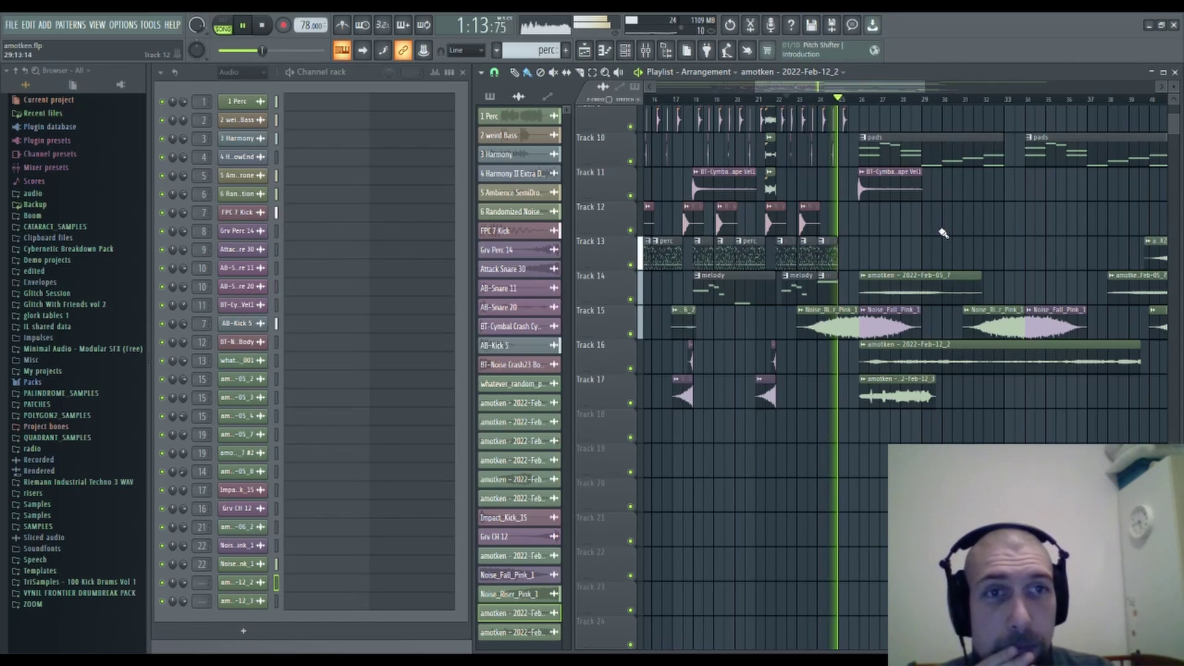
scroll(944, 233, up, 4)
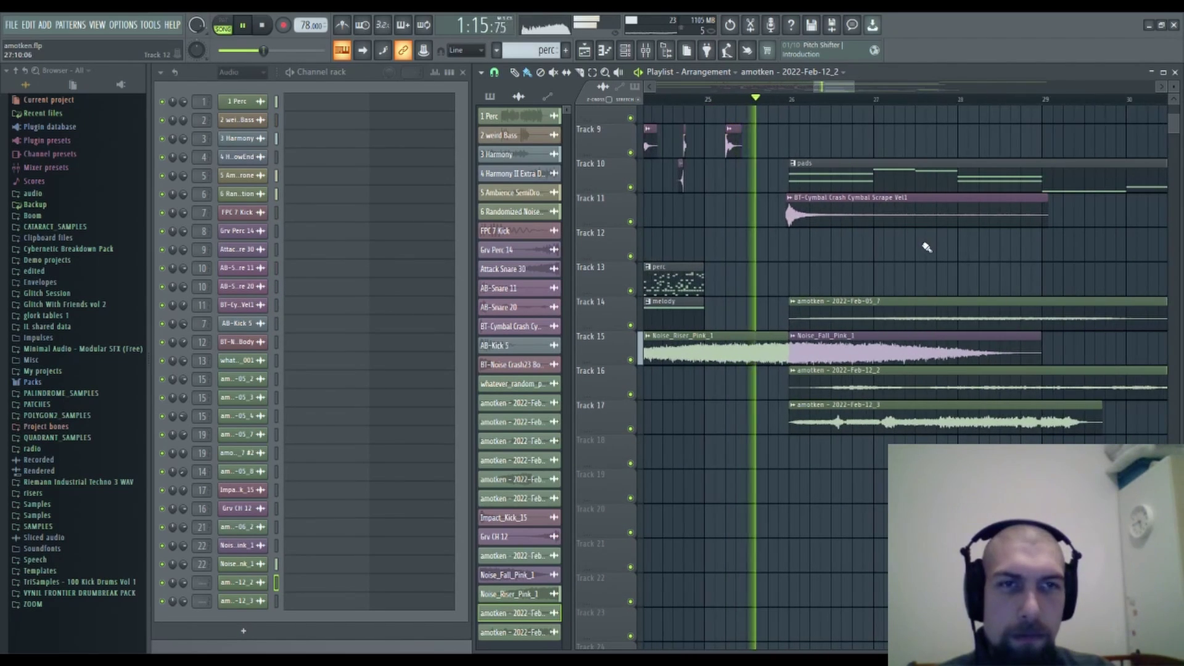
drag(926, 248, 862, 257)
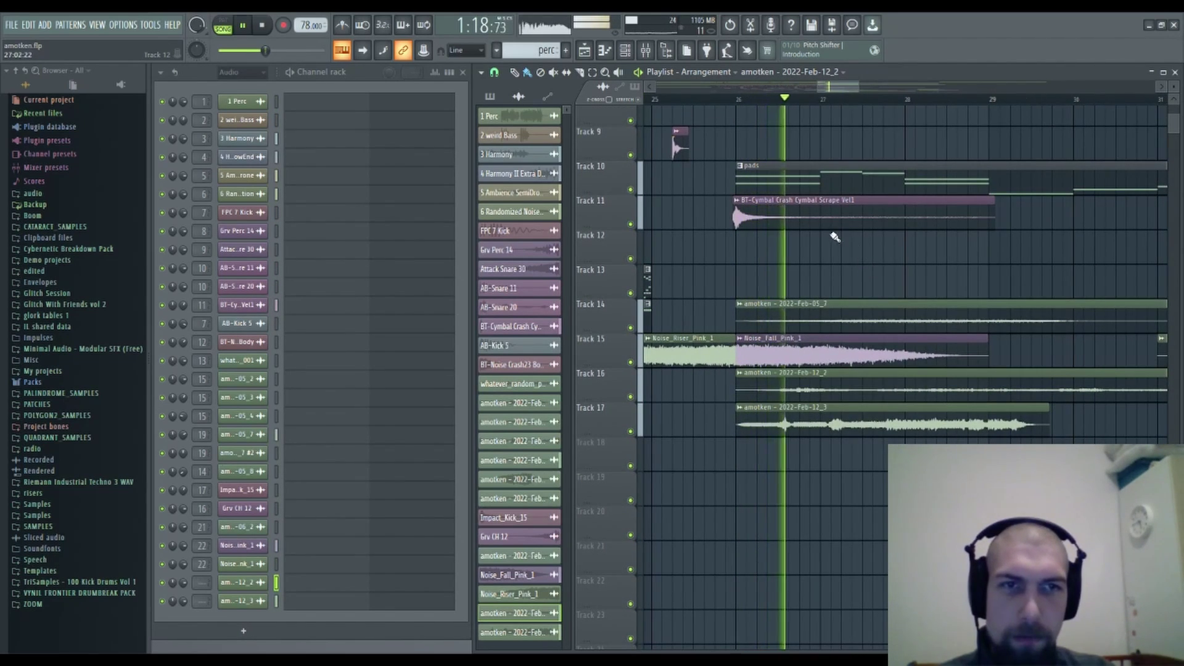
key(space)
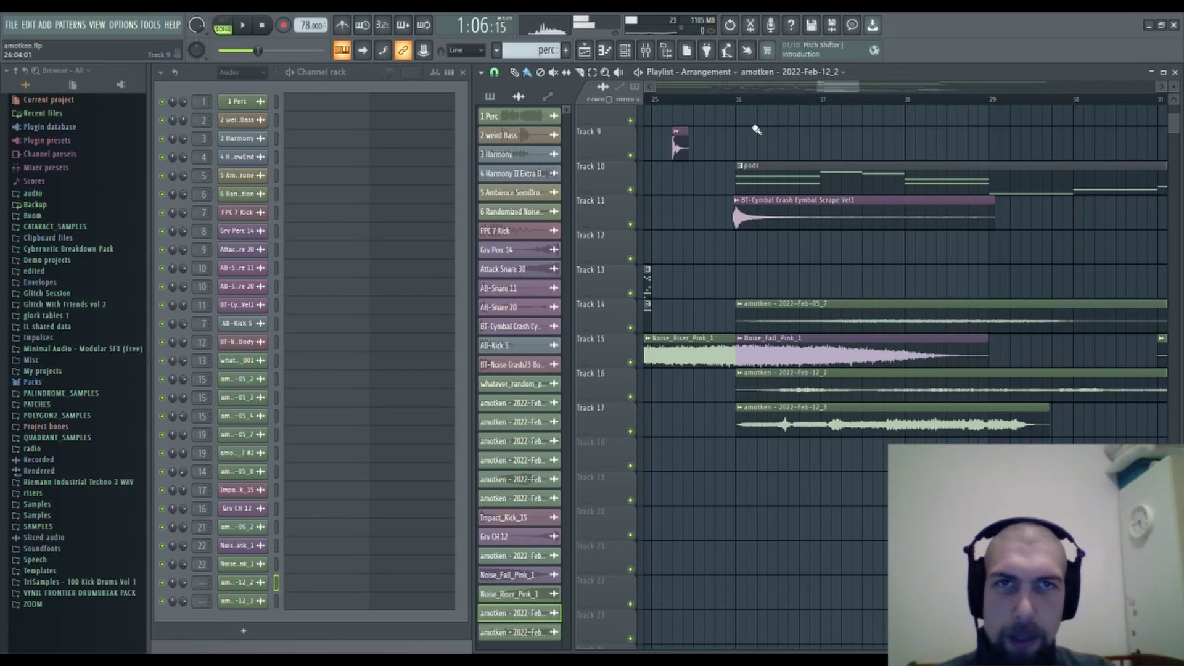
Move the Track 17 clip down to Track 21 near bar 30.
scroll(736, 345, down, 3)
drag(804, 329, 1154, 467)
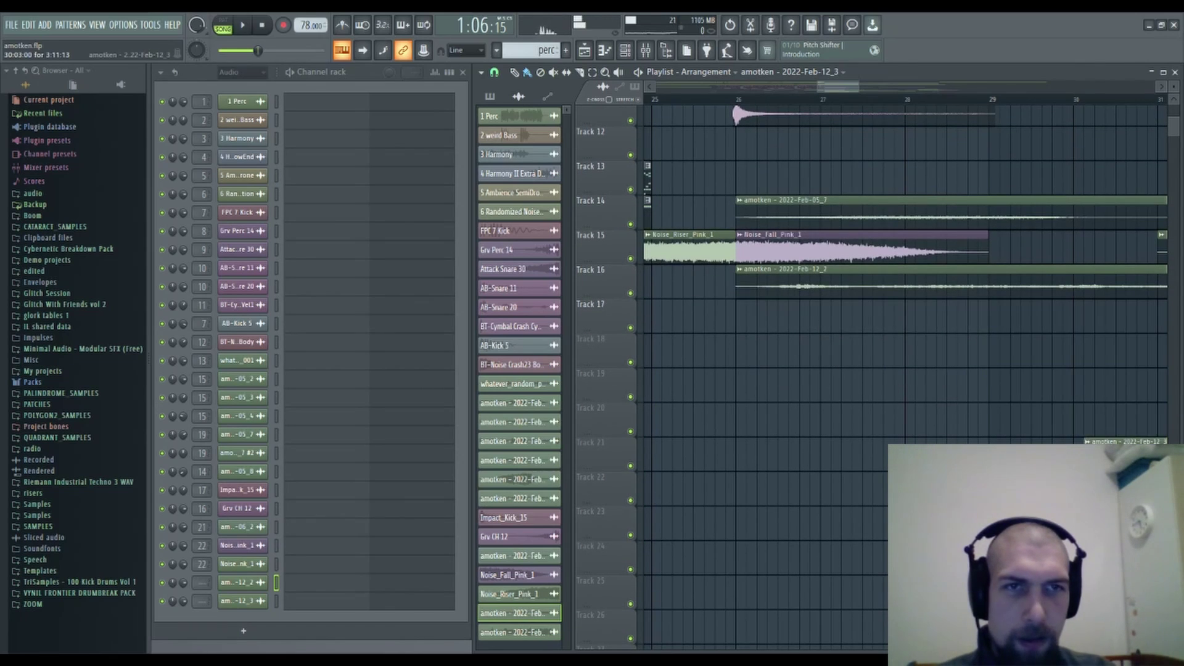
Normalize the Track 16 clip and listen to it from the start of the pads at bar 26.
double_click(797, 277)
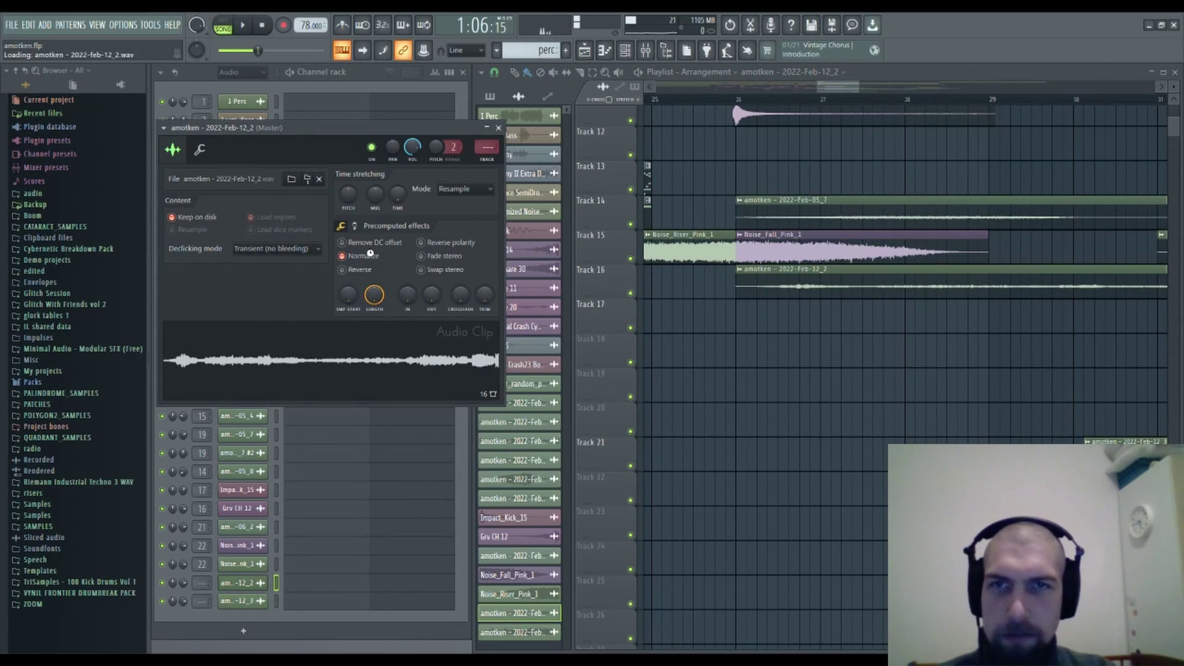
click(726, 100)
key(space)
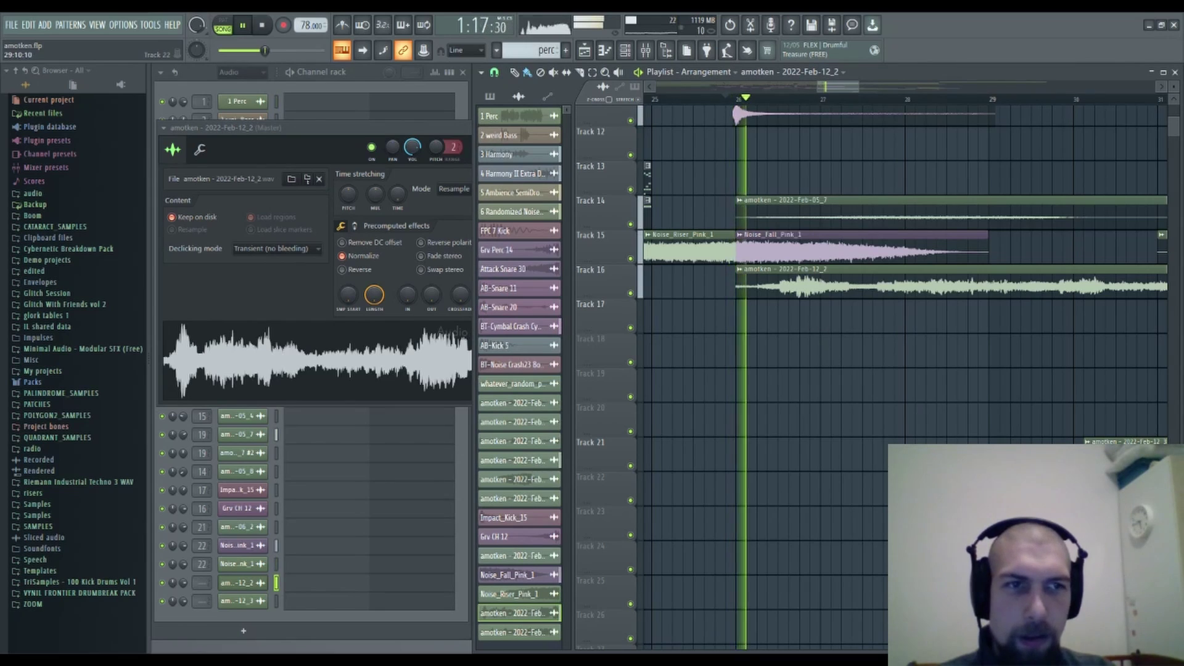
drag(837, 396, 771, 410)
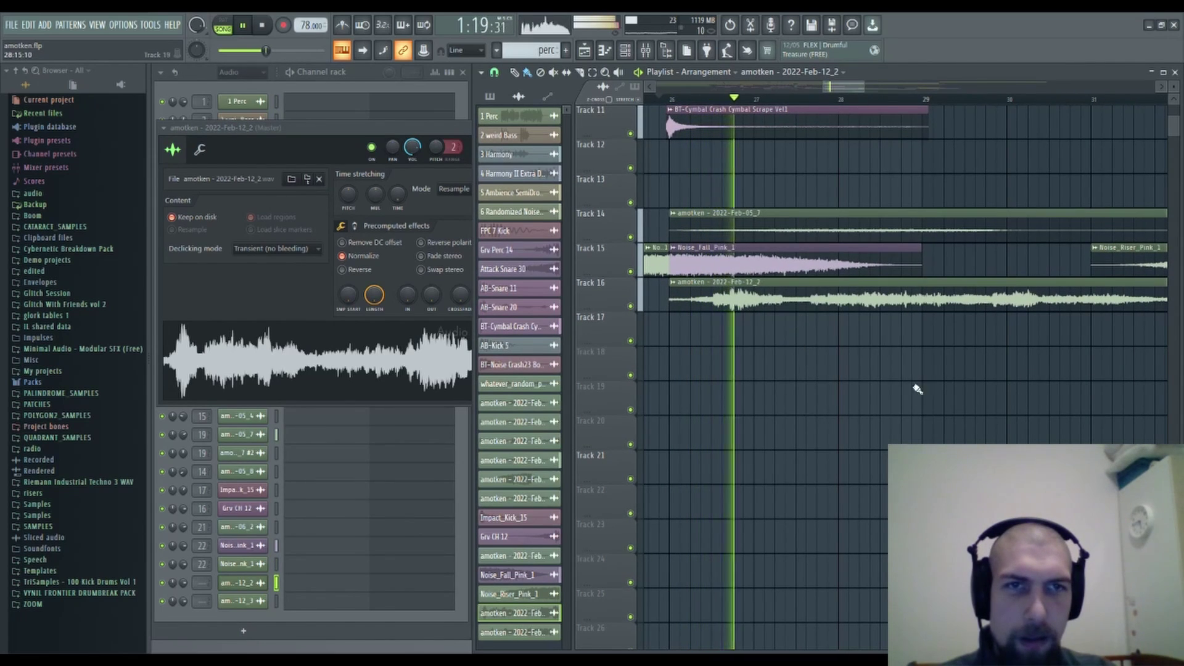
drag(1102, 416, 993, 429)
scroll(938, 108, down, 5)
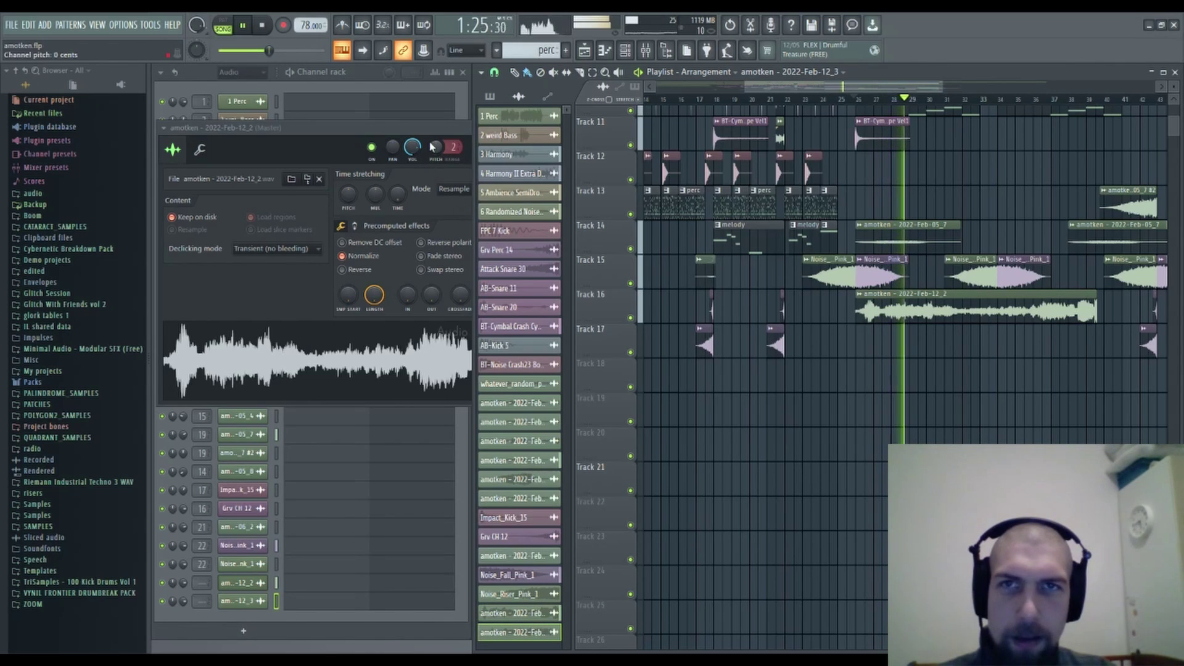
key(space)
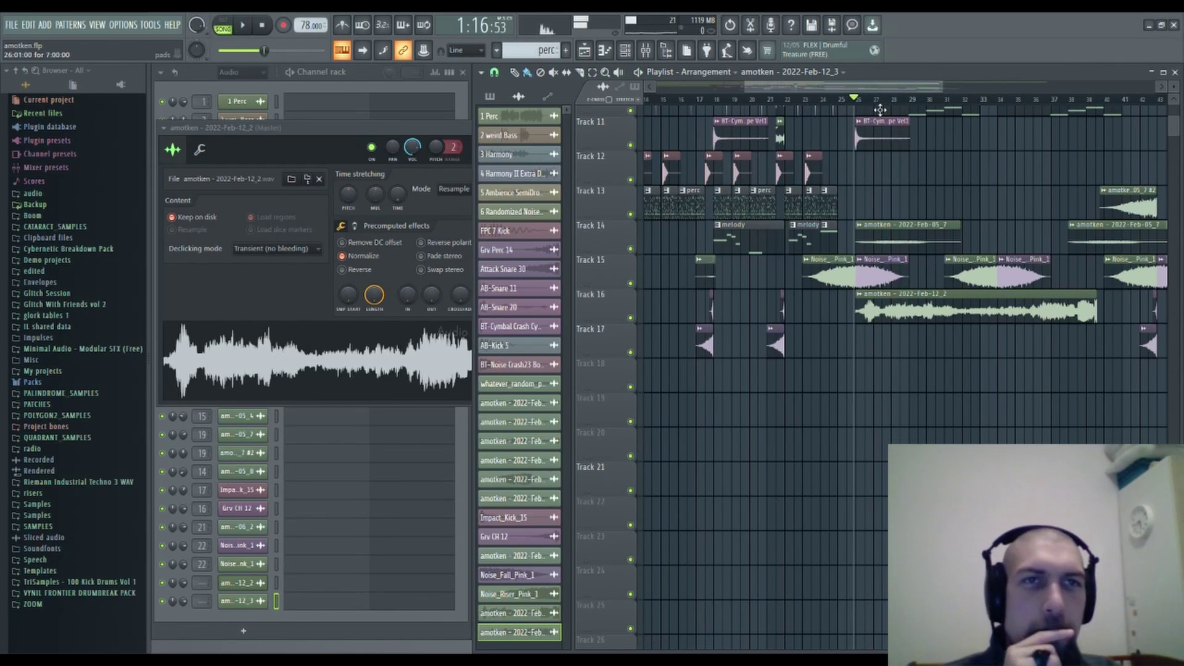
Route the Track 16 clip's channel to mixer track 24 and lower that track's fader slightly.
scroll(883, 105, up, 5)
click(468, 132)
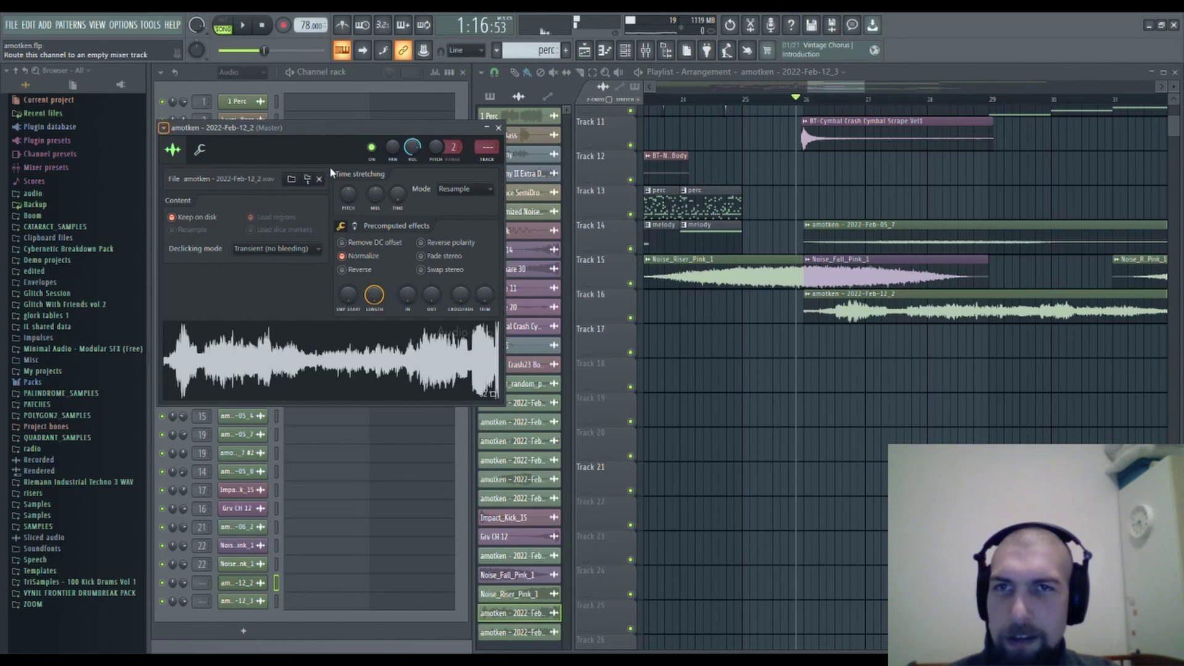
key(ctrl+l)
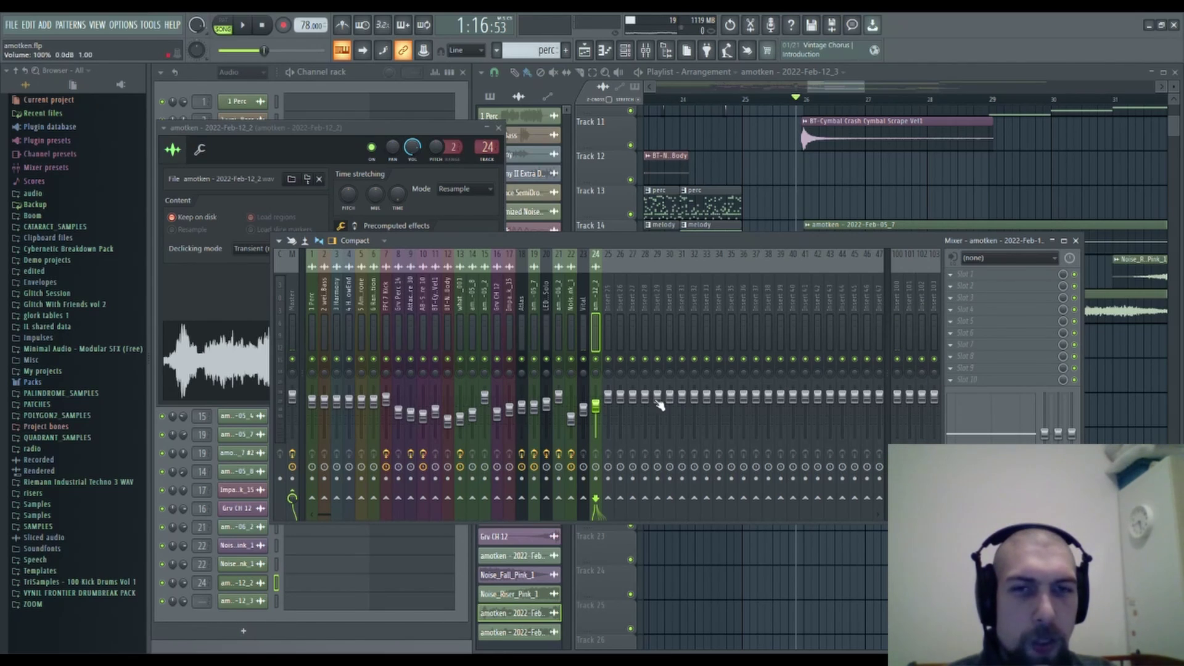
click(1076, 240)
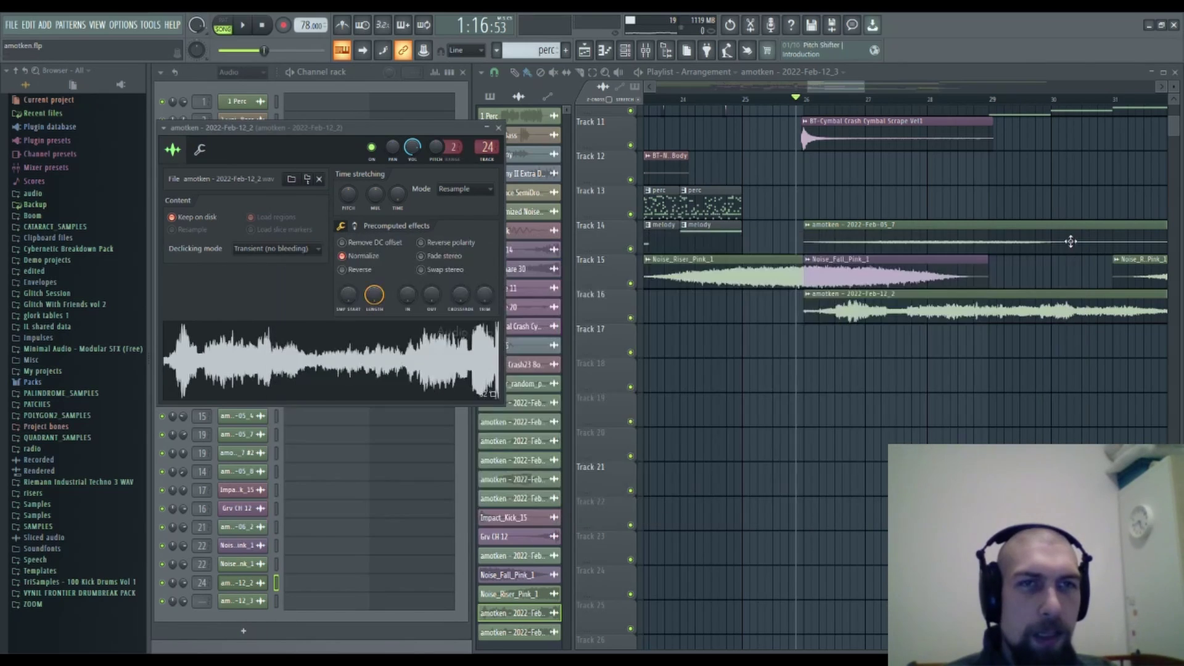
Lower mixer track 24's volume to about 60% during playback and keep listening past bar 30.
key(space)
click(499, 128)
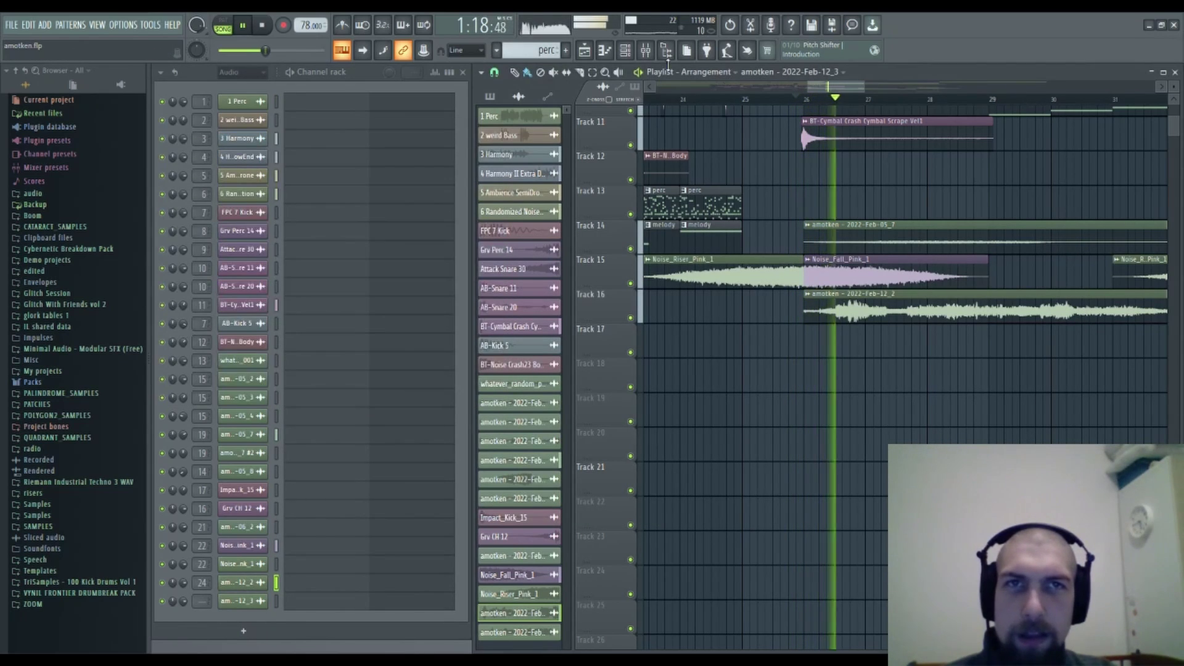
key(F9)
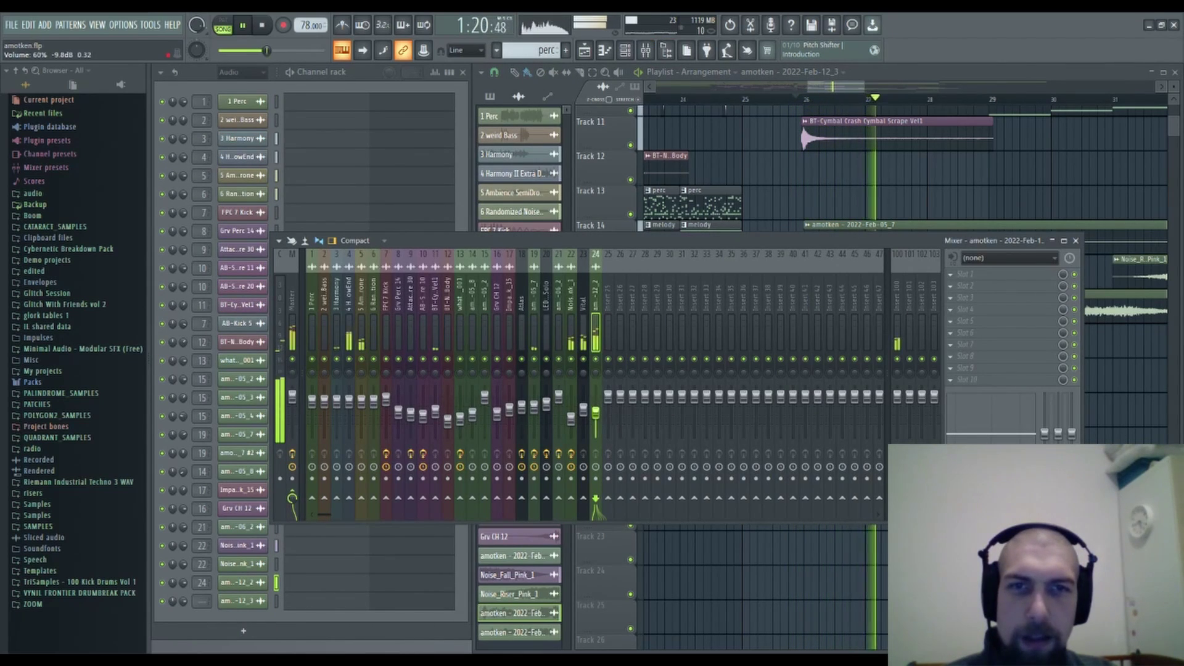
drag(597, 412, 597, 410)
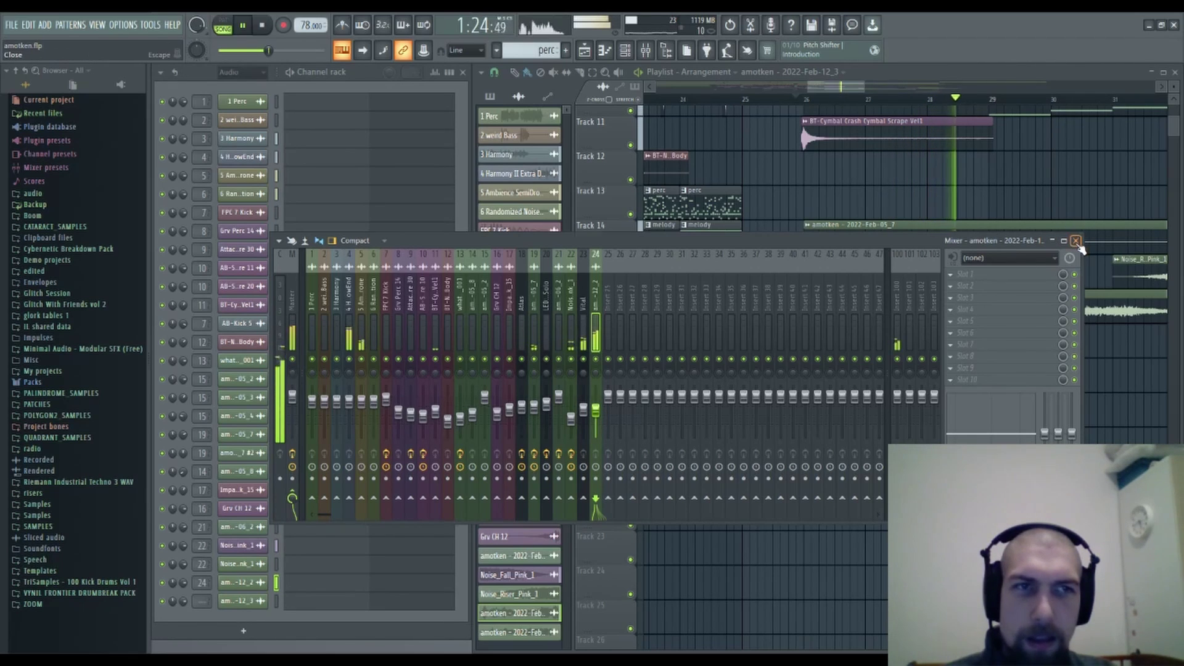
click(1076, 241)
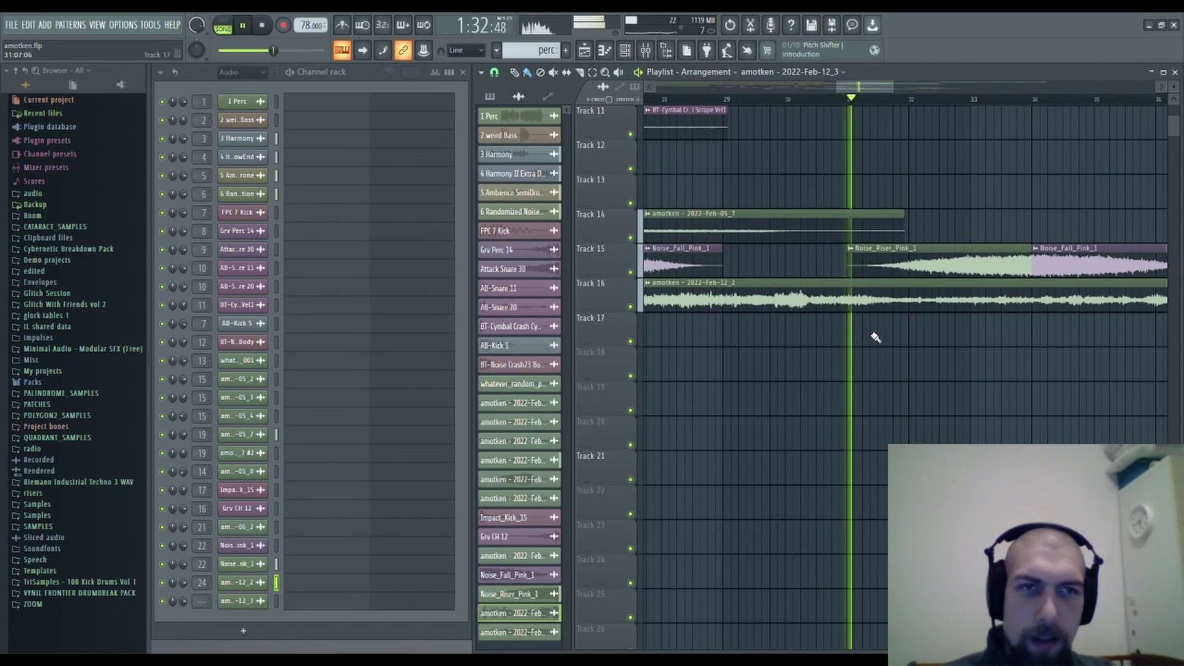
key(space)
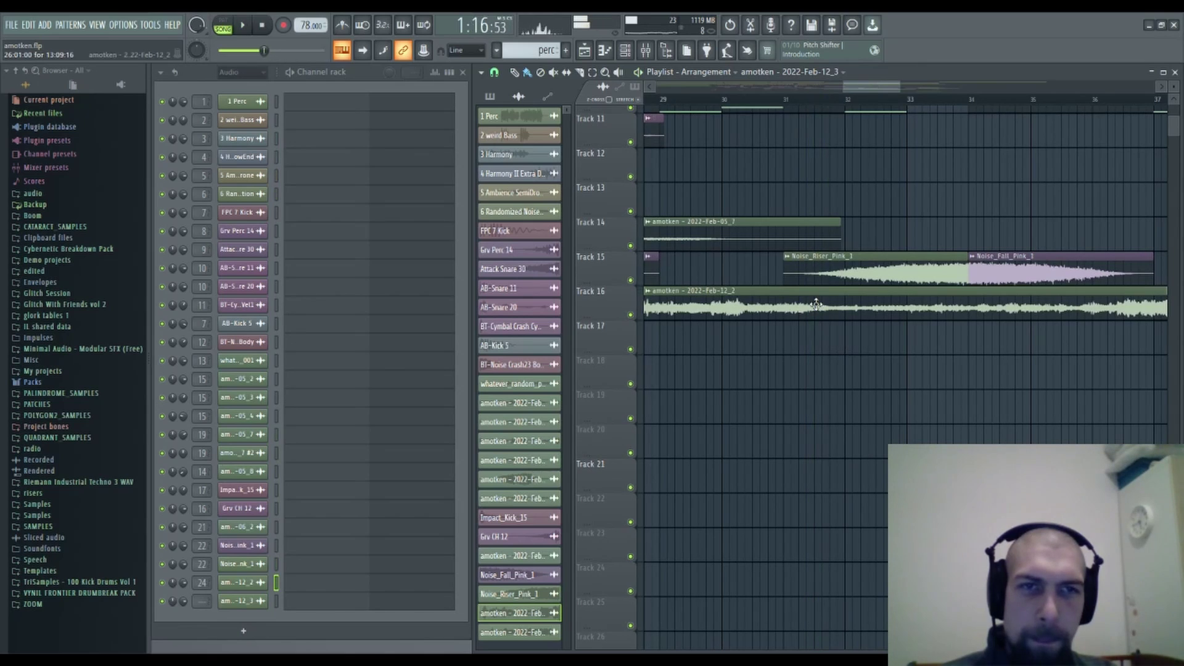
Check which effects are loaded on mixer Insert 100.
key(F9)
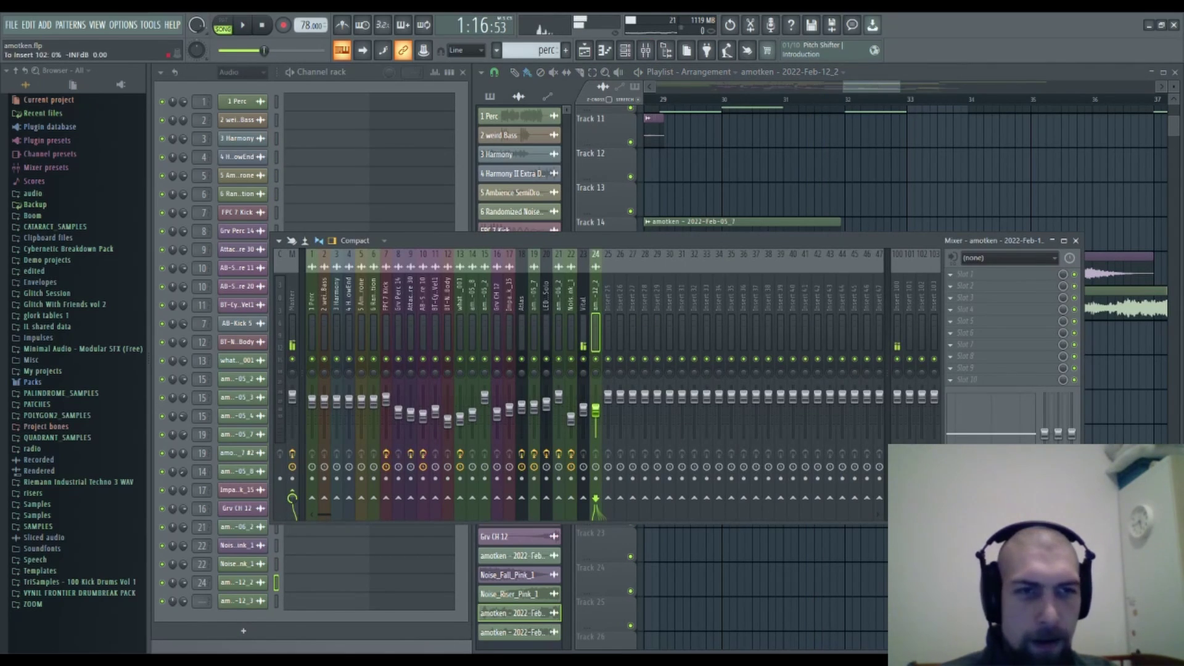
click(898, 308)
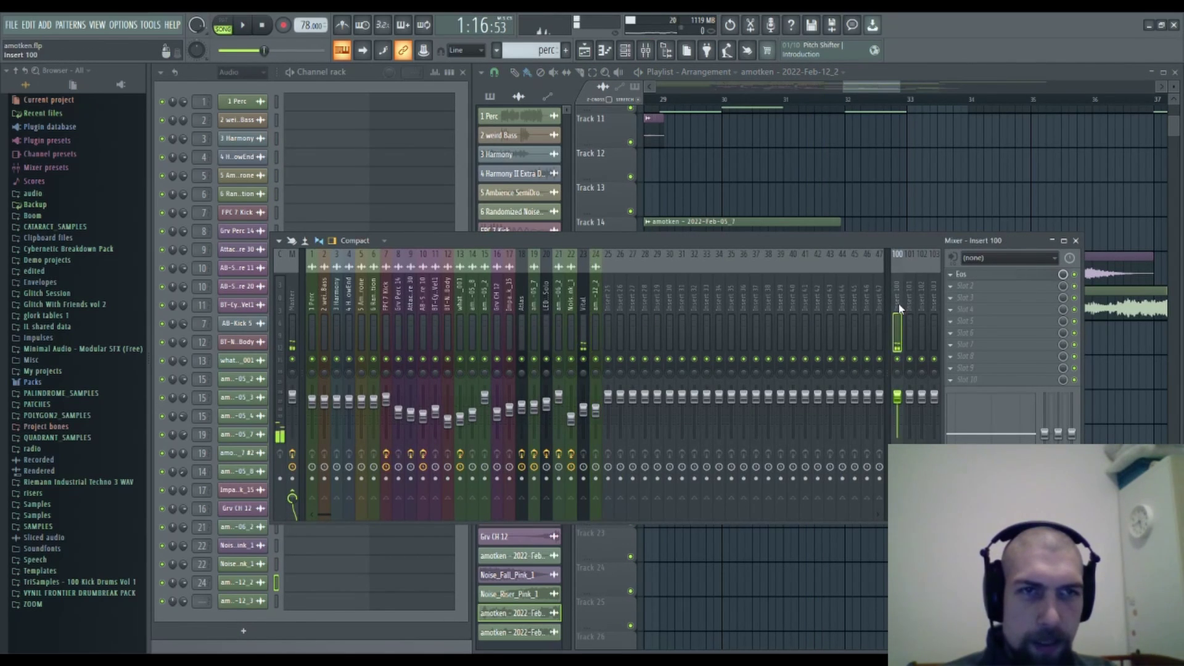
click(1076, 241)
Replay the pads section from bar 26 and inspect the Track 16 clip's sample settings.
drag(839, 187, 1007, 325)
key(space)
drag(1160, 598, 830, 498)
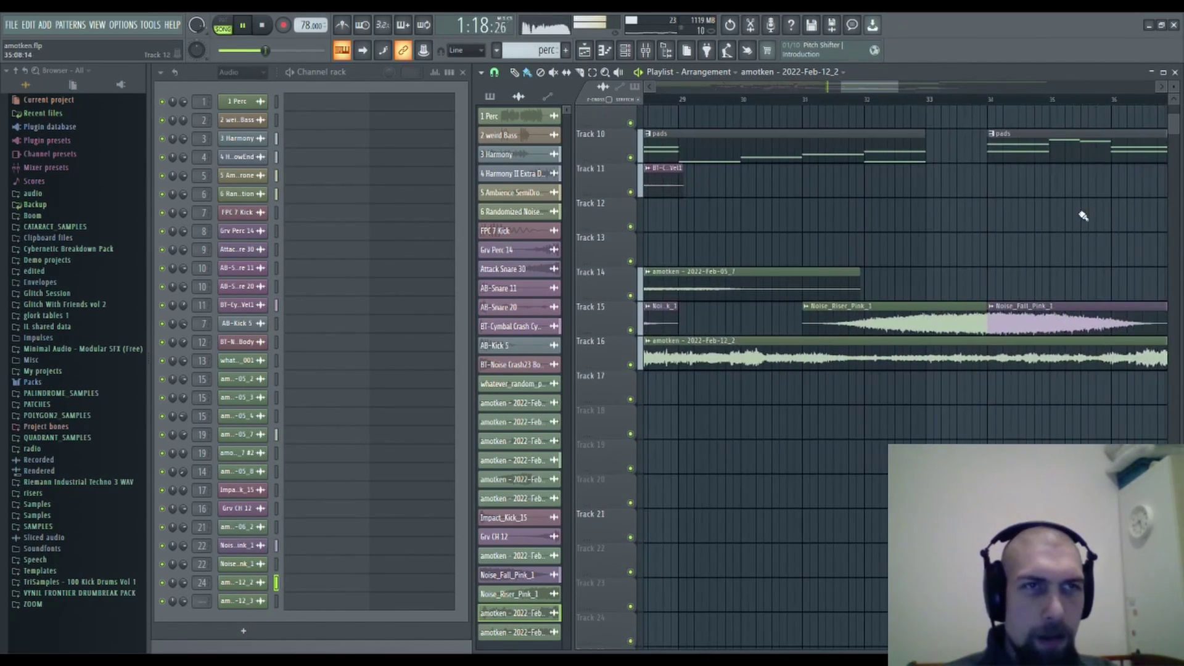
scroll(1082, 107, down, 5)
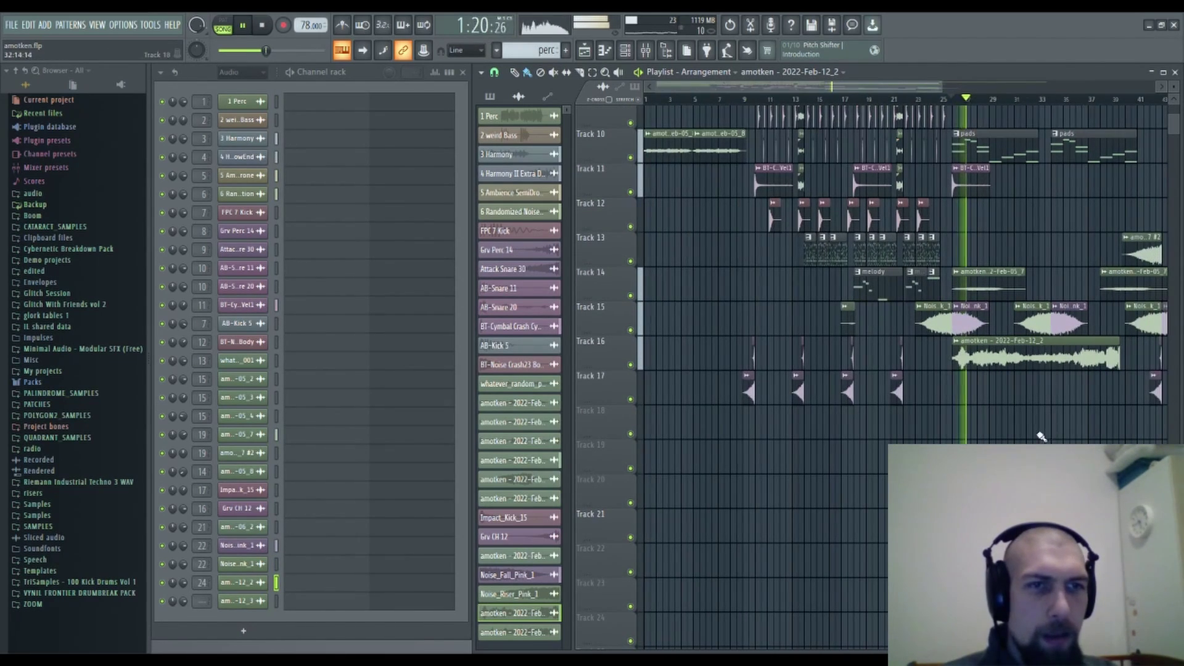
drag(1042, 438, 951, 455)
double_click(924, 381)
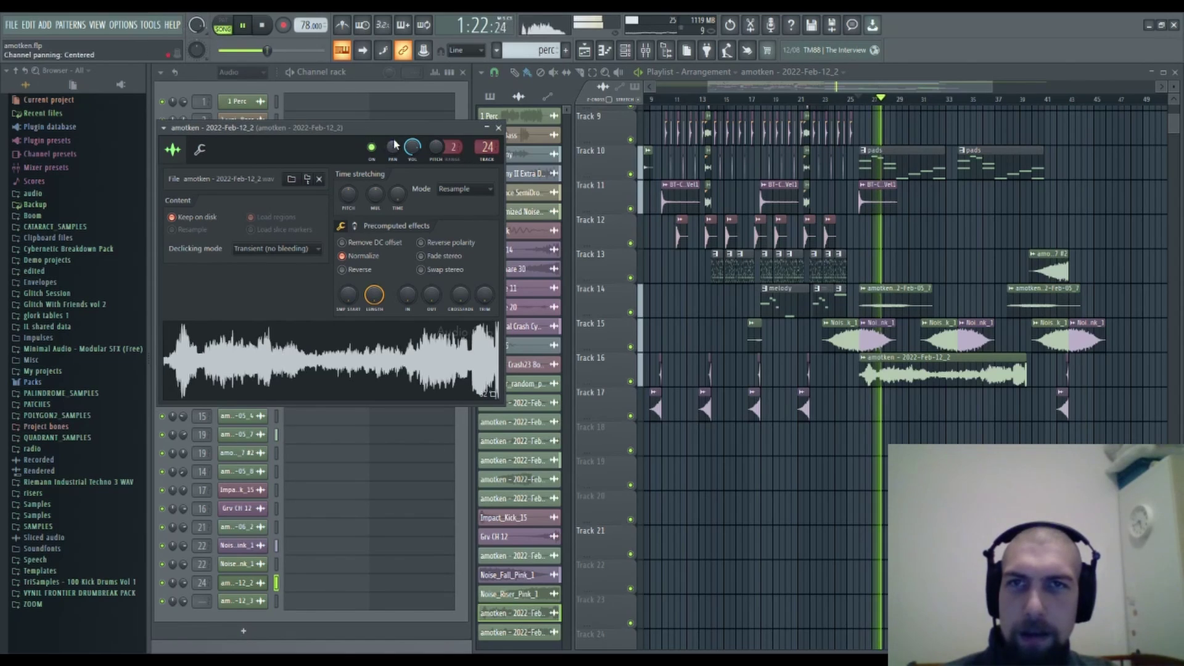
click(498, 128)
Move the clip from Track 21 up to Track 19 near bar 38 while playback continues.
drag(1023, 471, 970, 406)
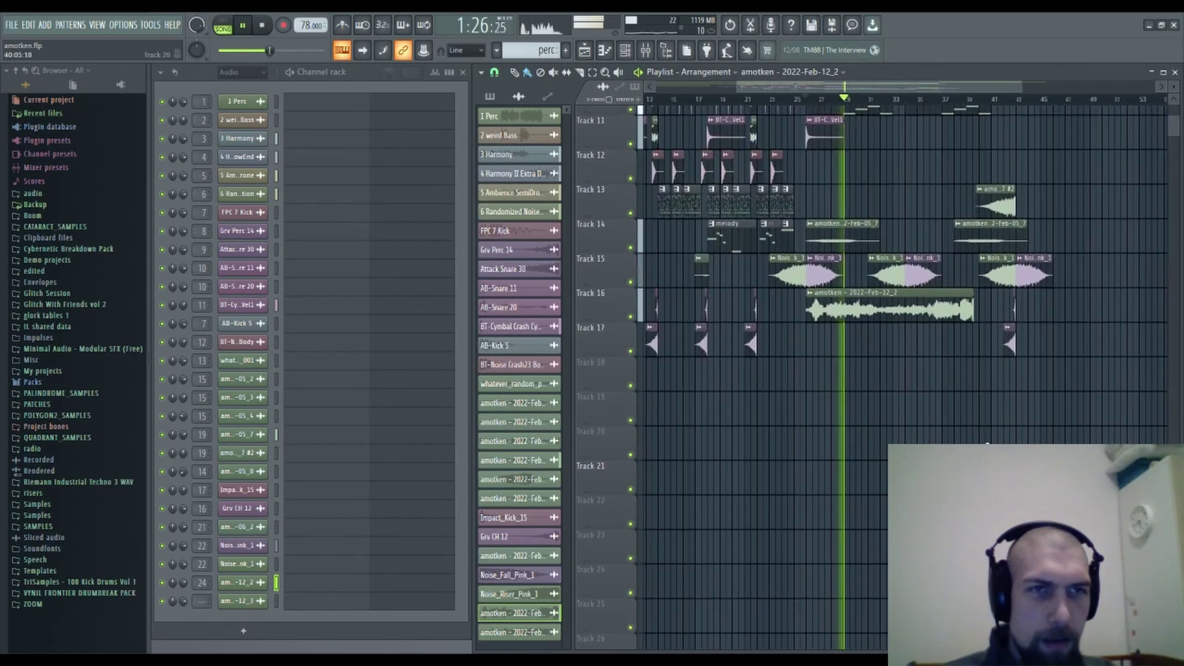
drag(960, 475, 963, 405)
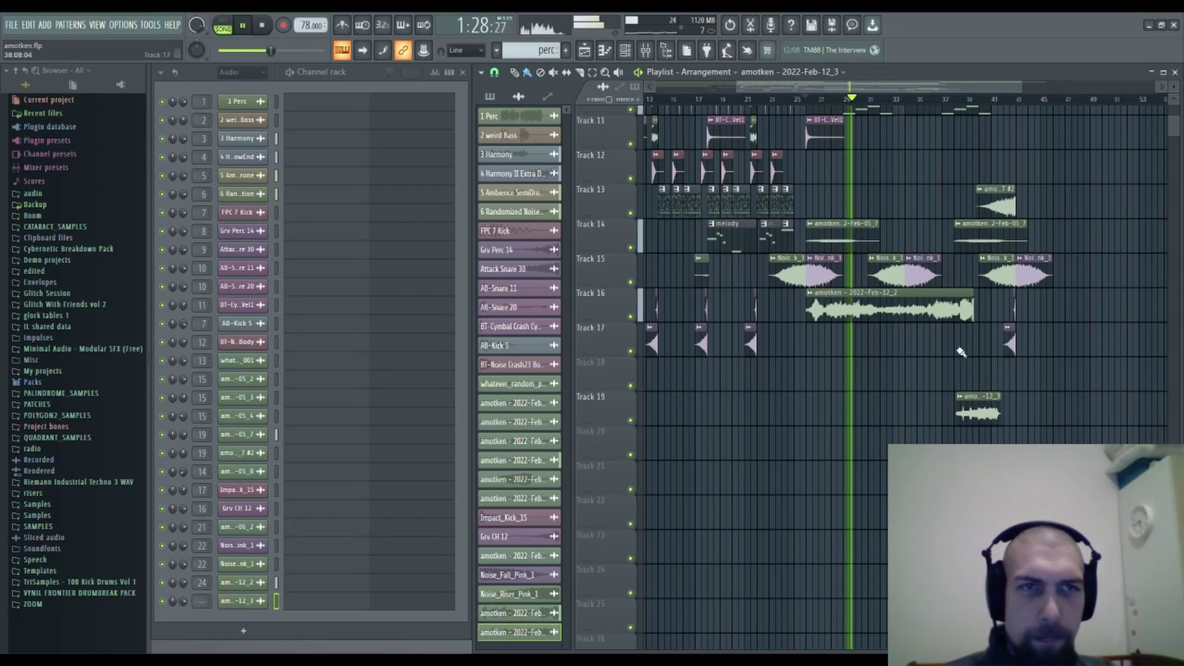
scroll(867, 106, up, 5)
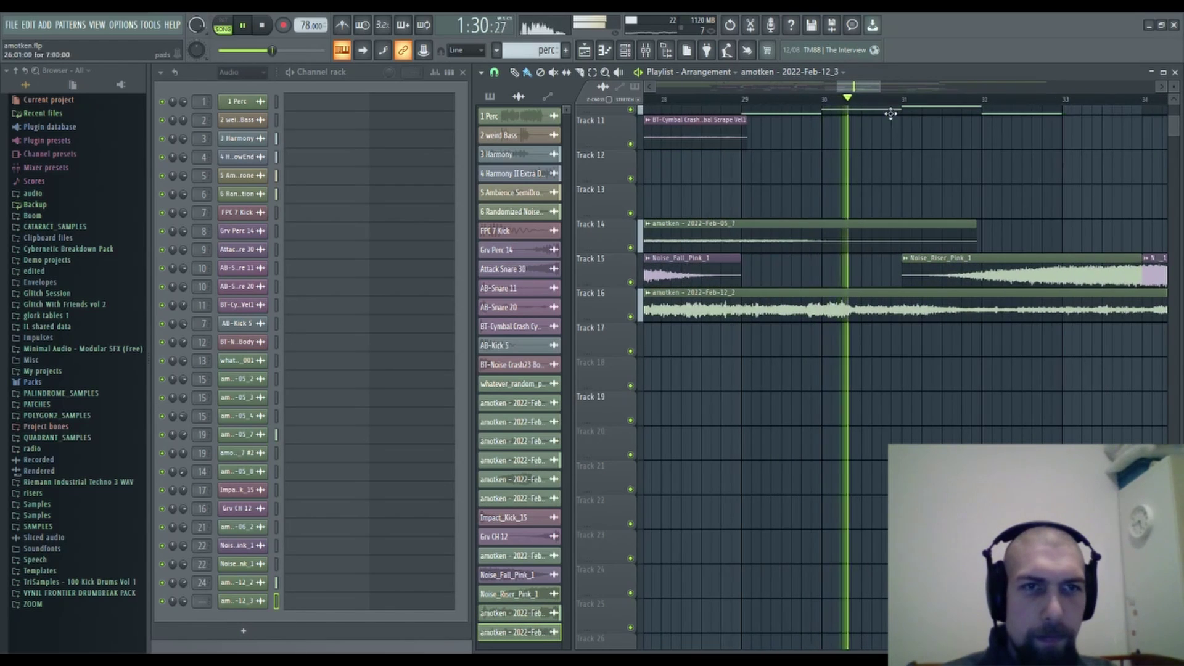
scroll(951, 409, up, 3)
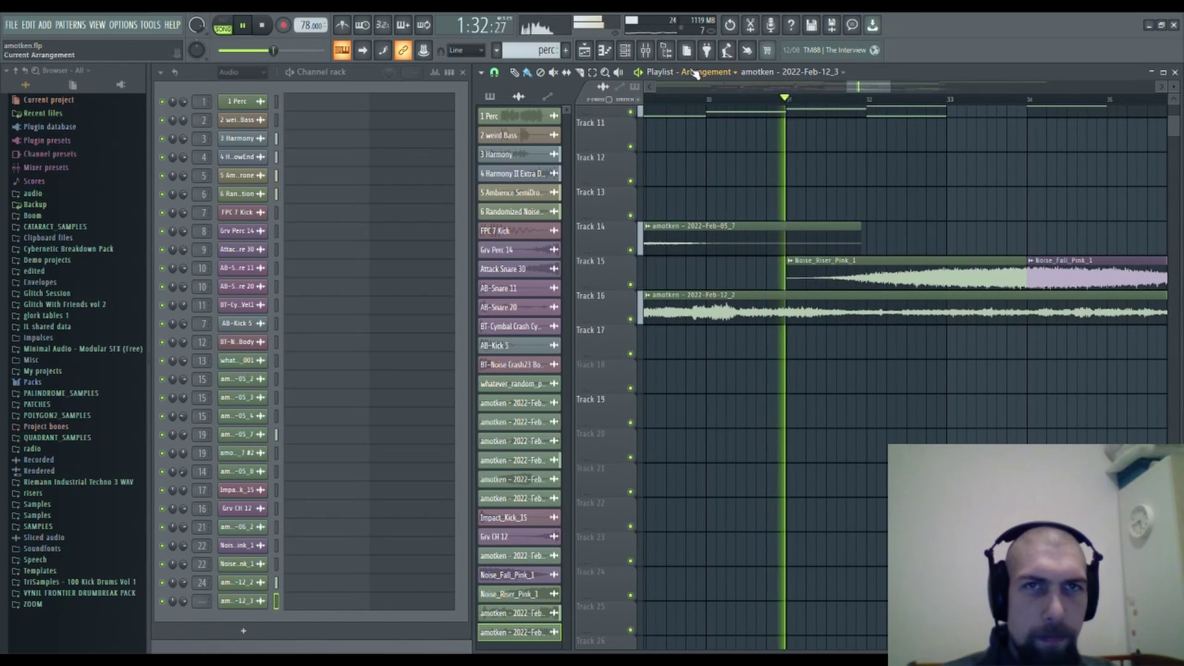
Stop playback and load Fruity Delay 3 into the first effect slot of mixer track 24.
key(F9)
key(space)
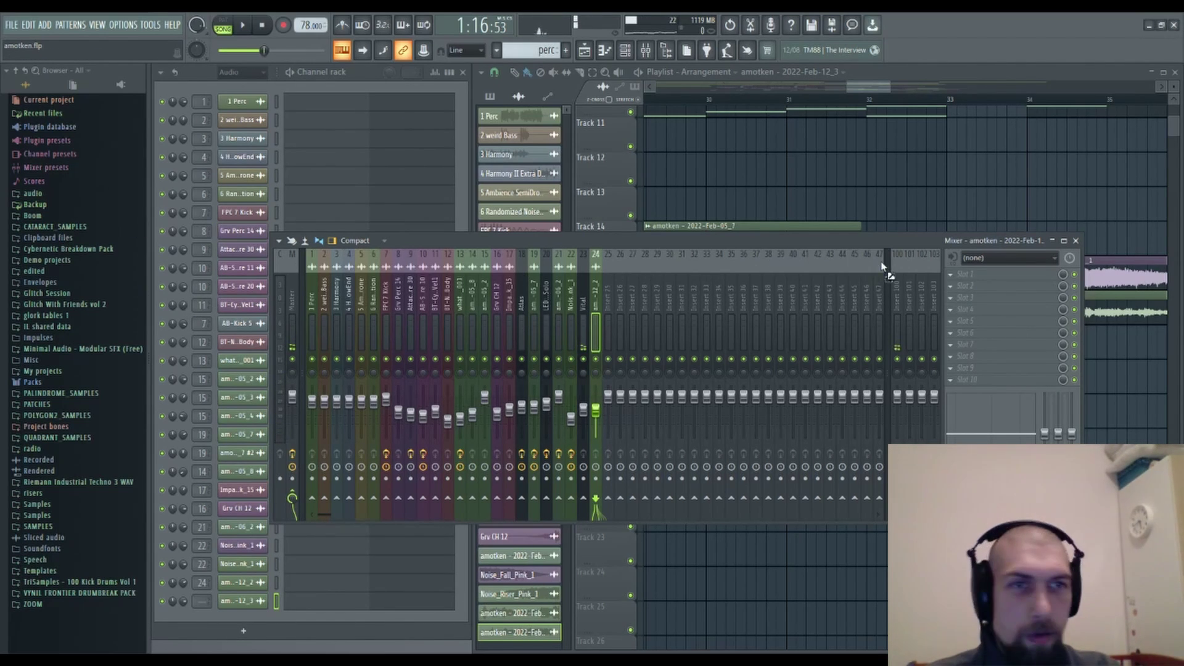
drag(882, 265, 1000, 275)
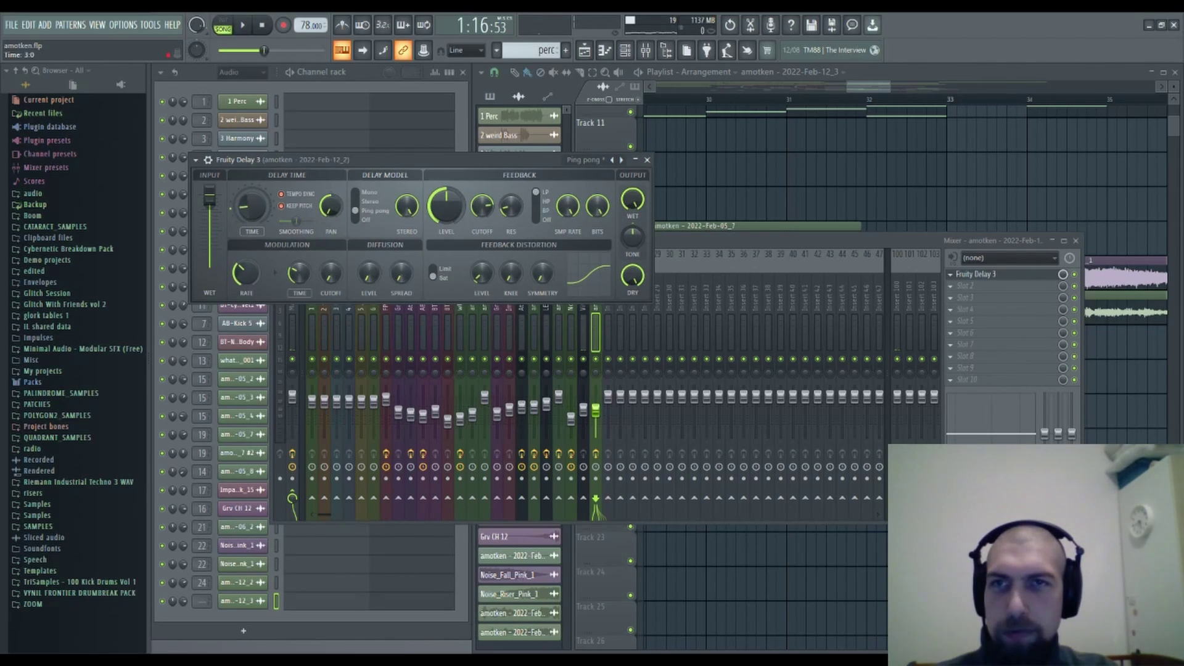
click(1076, 241)
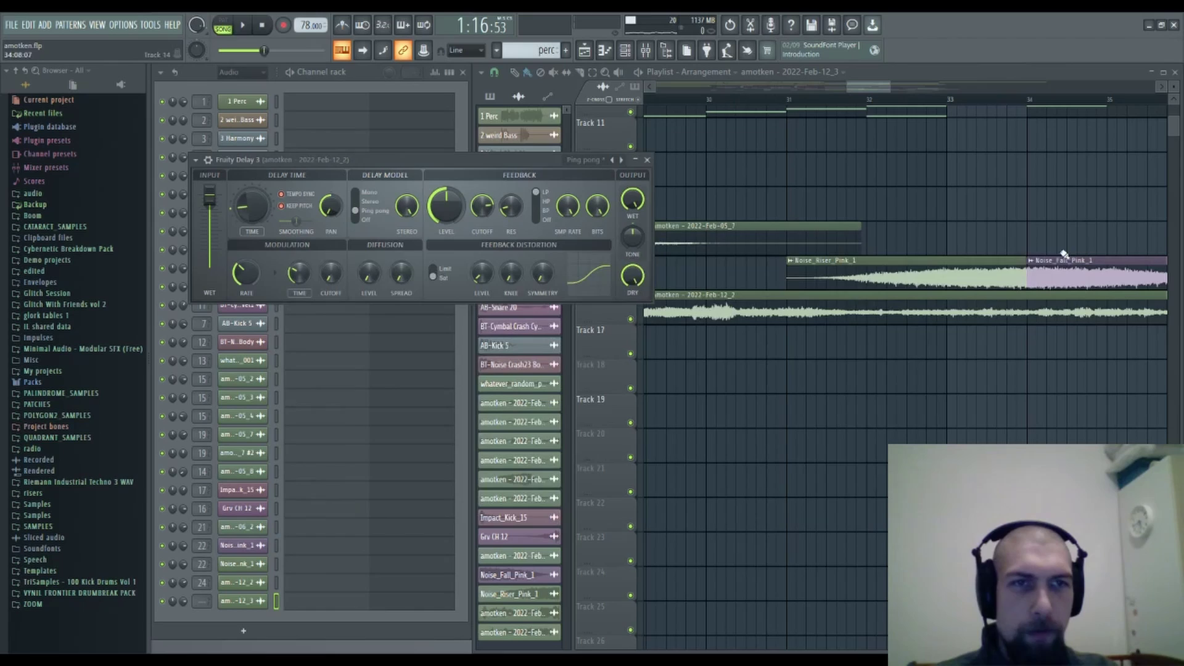
Audition the Track 16 clip in solo and set Fruity Delay 3's feedback level to about 73%.
alt+right_click(846, 311)
alt+right_click(705, 301)
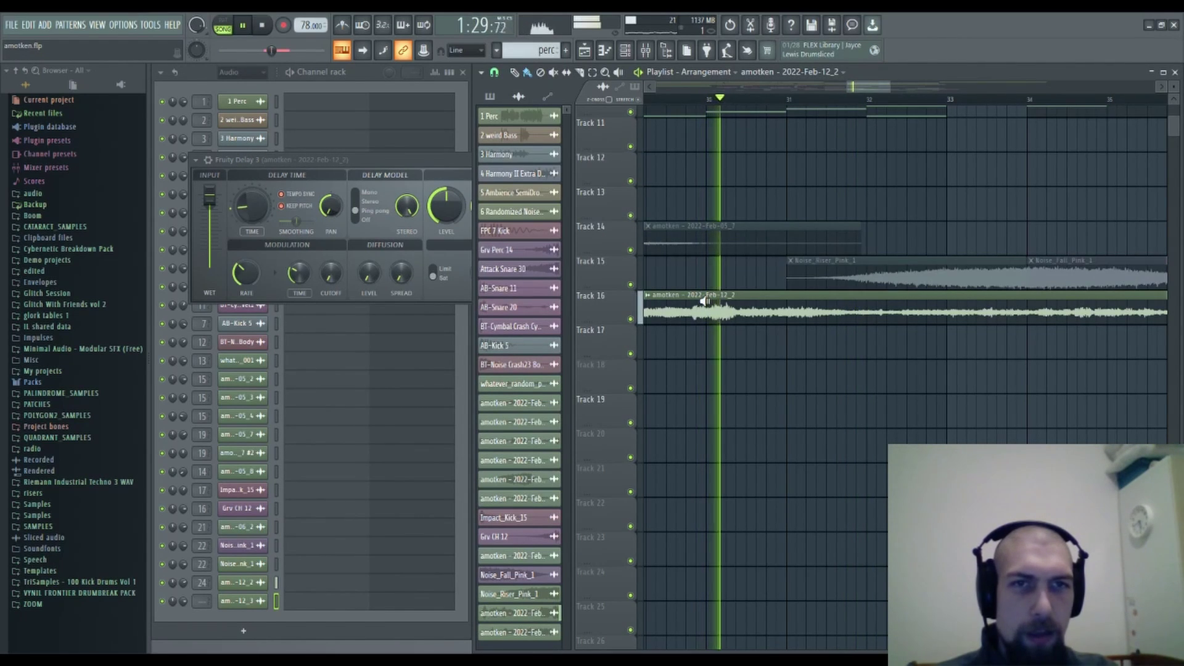
click(446, 163)
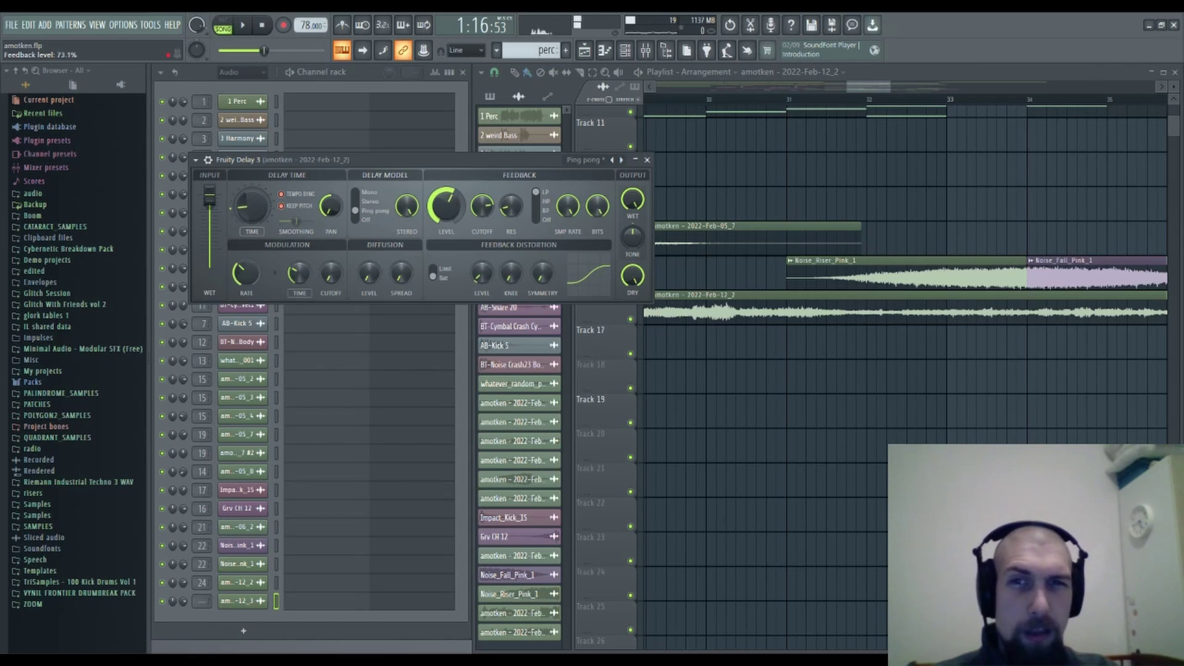
click(648, 160)
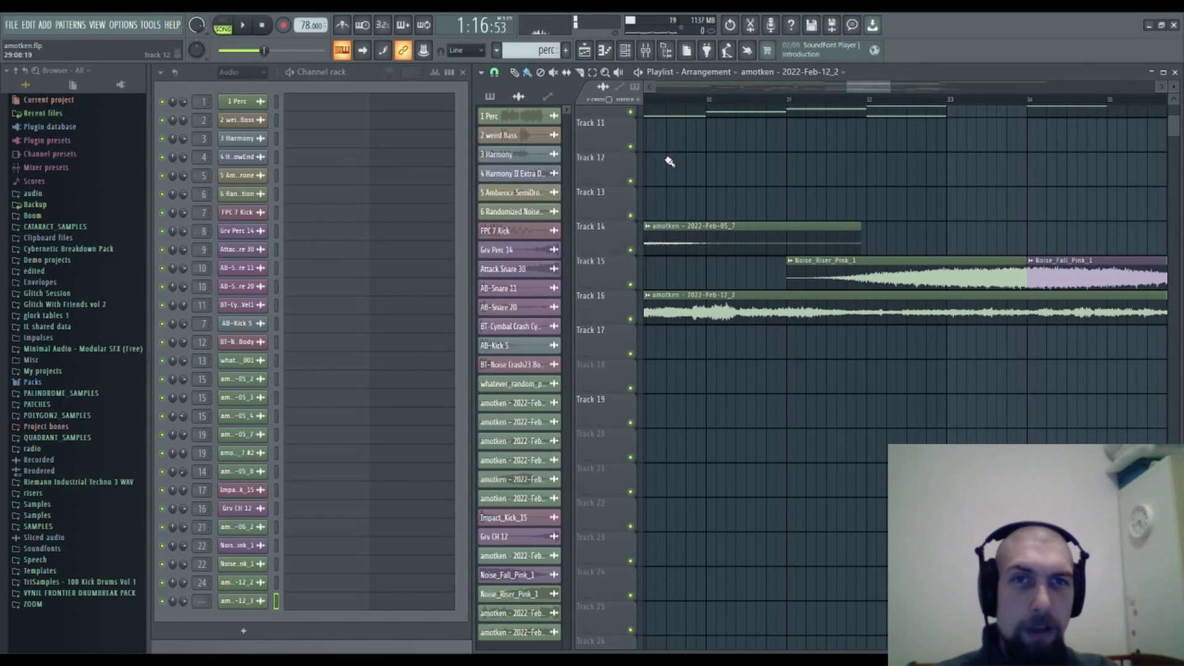
Insert Fruity Parametric EQ 2 before the delay on mixer track 24, roll off the lows and raise band 6 near 2.5 kHz during playback.
click(647, 54)
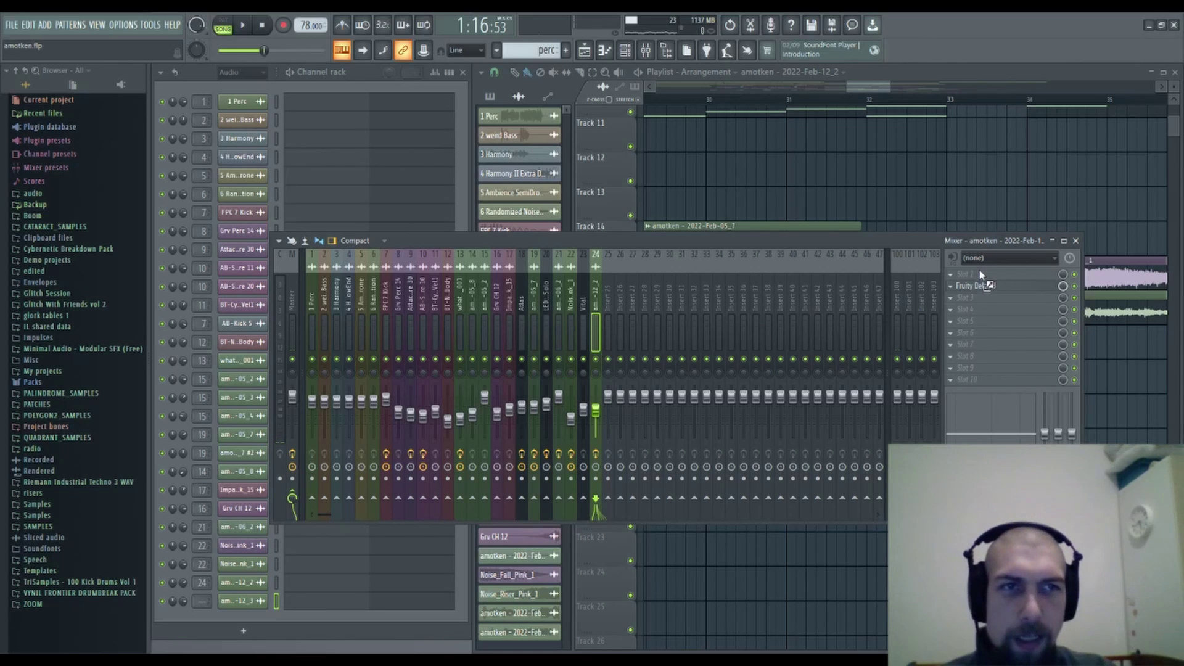
drag(981, 272, 980, 273)
drag(261, 283, 337, 350)
key(space)
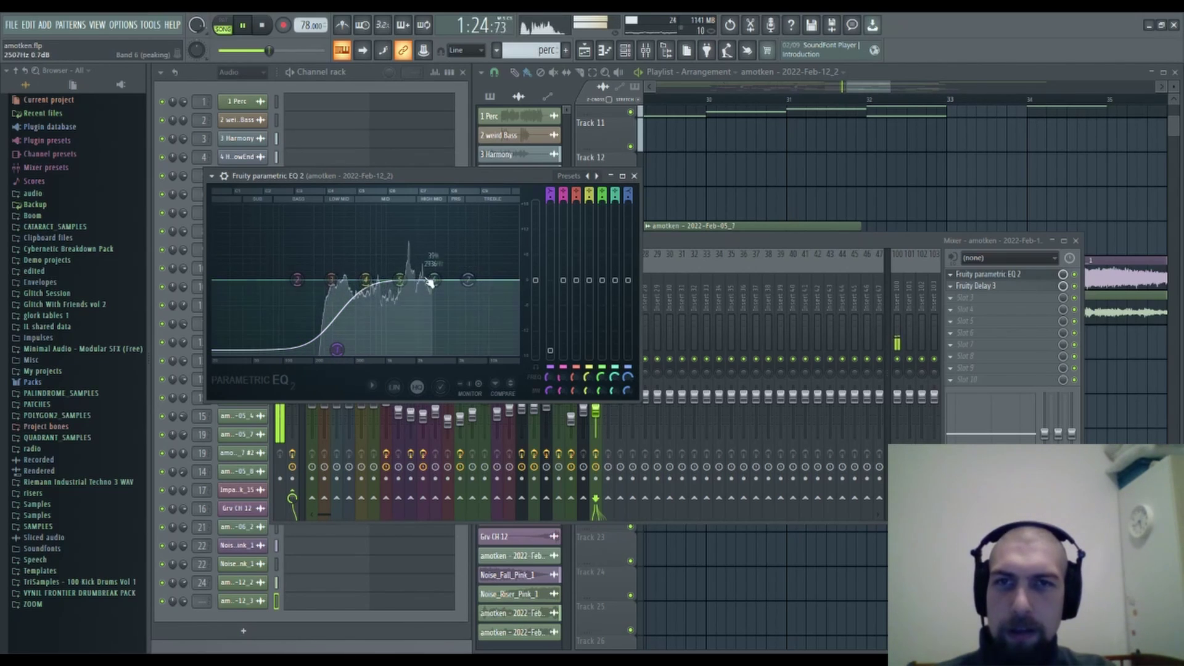
drag(434, 285, 435, 242)
click(634, 176)
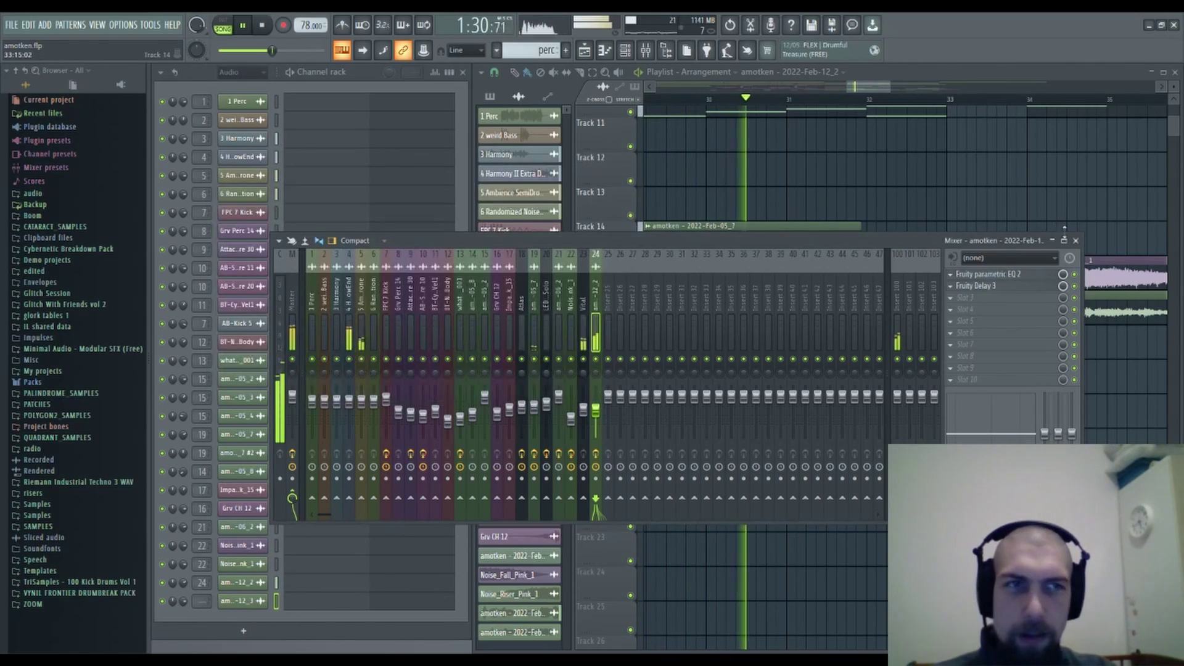
Move the amotken - 2022-Feb-12_3 clip from Track 19 up to Track 17, starting near bar 36.
click(1076, 240)
scroll(957, 102, down, 8)
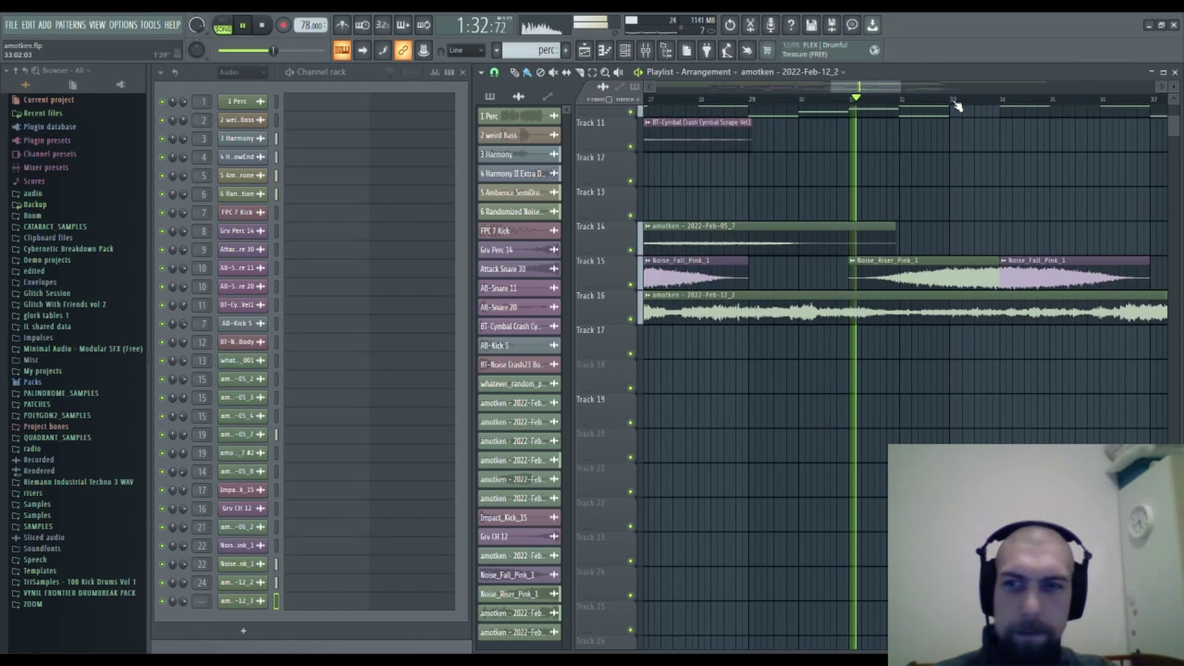
drag(991, 352, 859, 381)
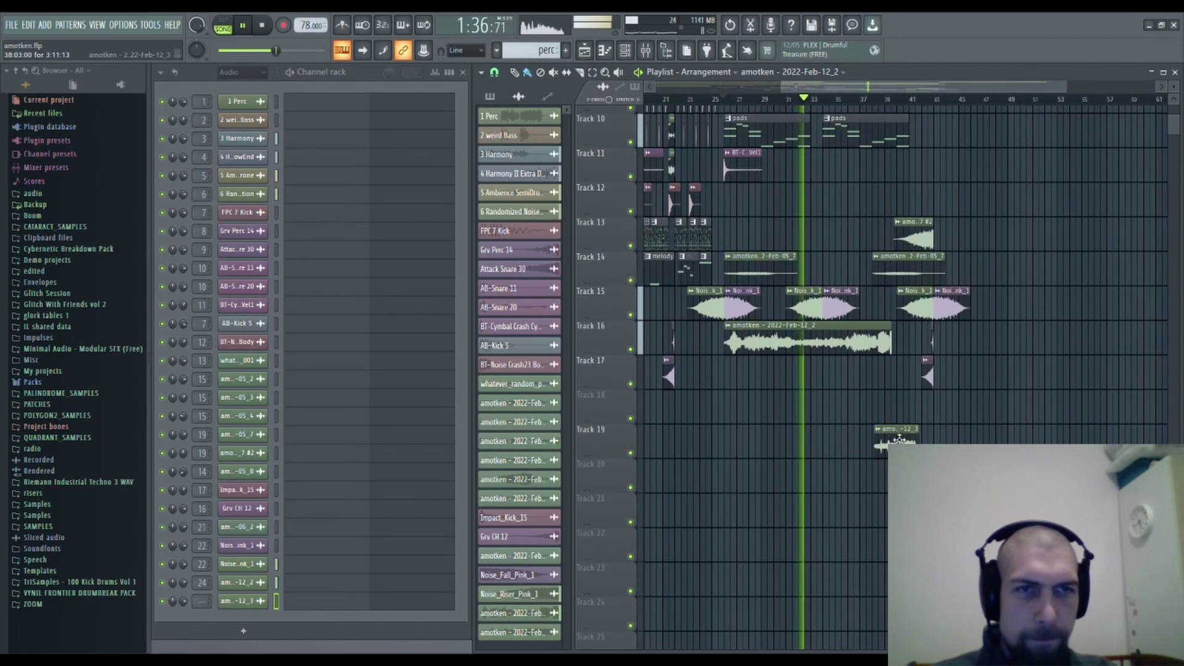
drag(899, 439, 872, 371)
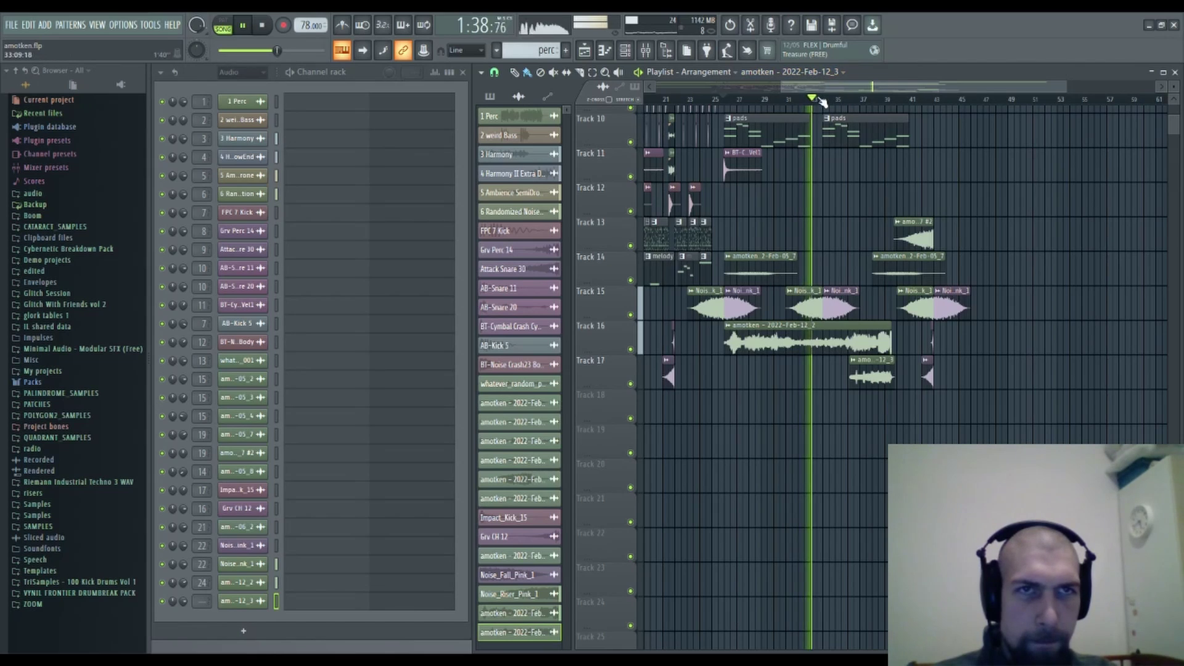
Reposition the Track 17 clip to start at bar 34, aligned with the second pads pattern, and stop playback.
scroll(958, 379, up, 5)
drag(958, 378, 879, 375)
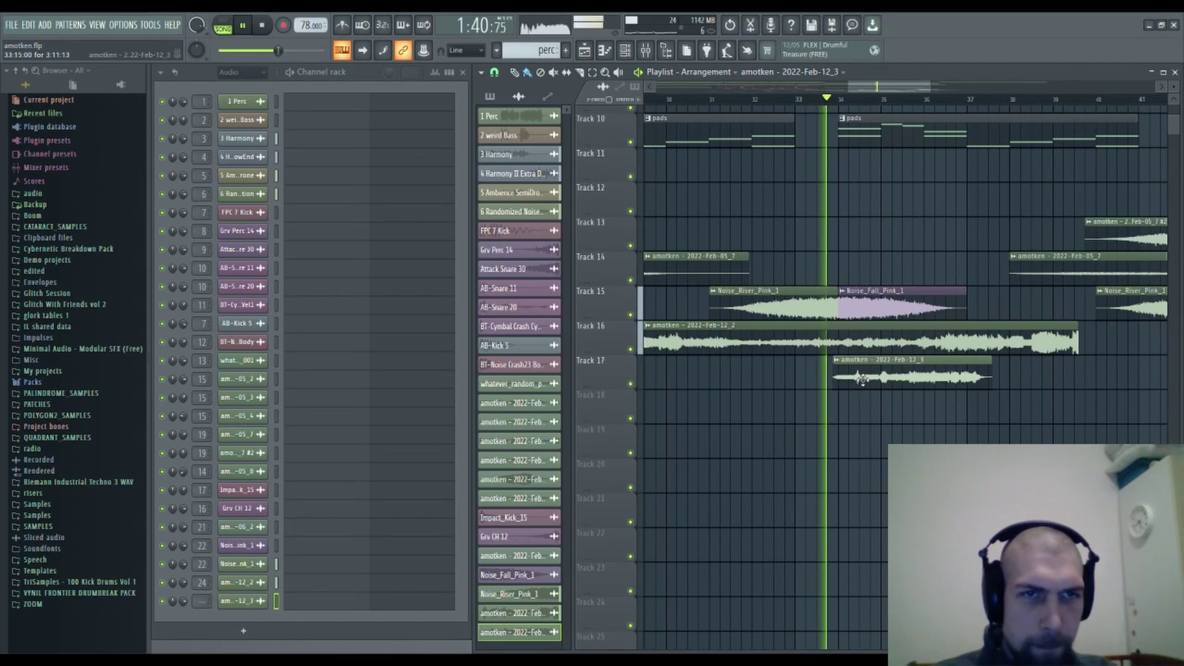
key(space)
right_click(859, 374)
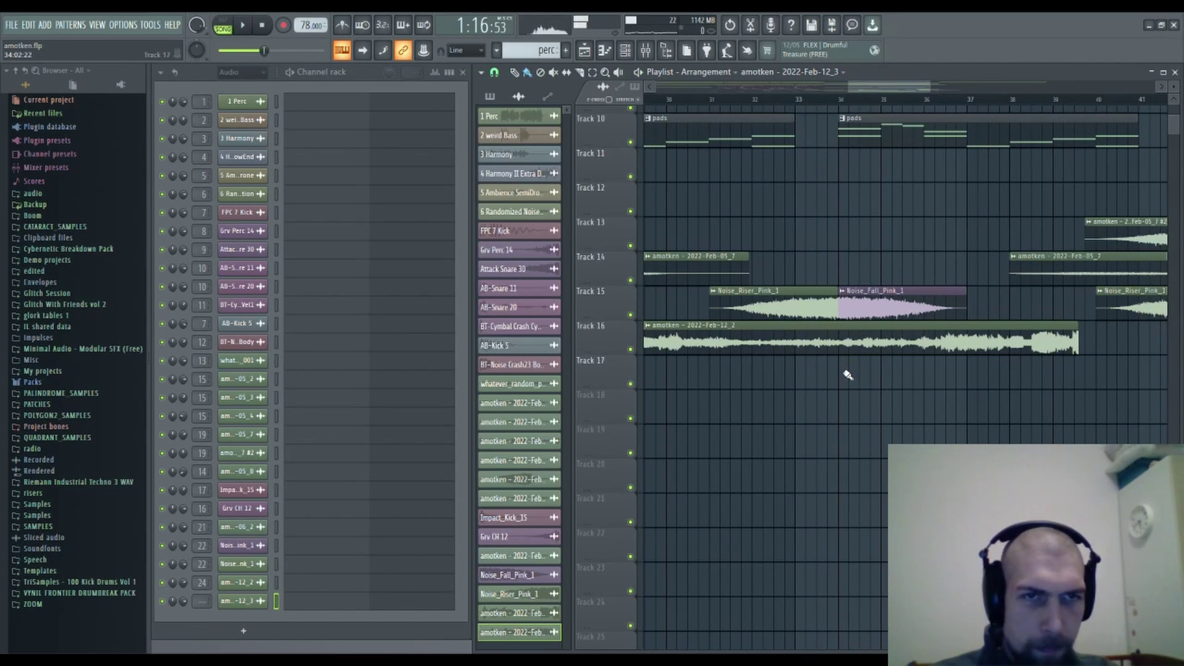
click(847, 374)
Audition the Track 17 clip in solo, normalize its sample and give it a fade-in.
double_click(881, 374)
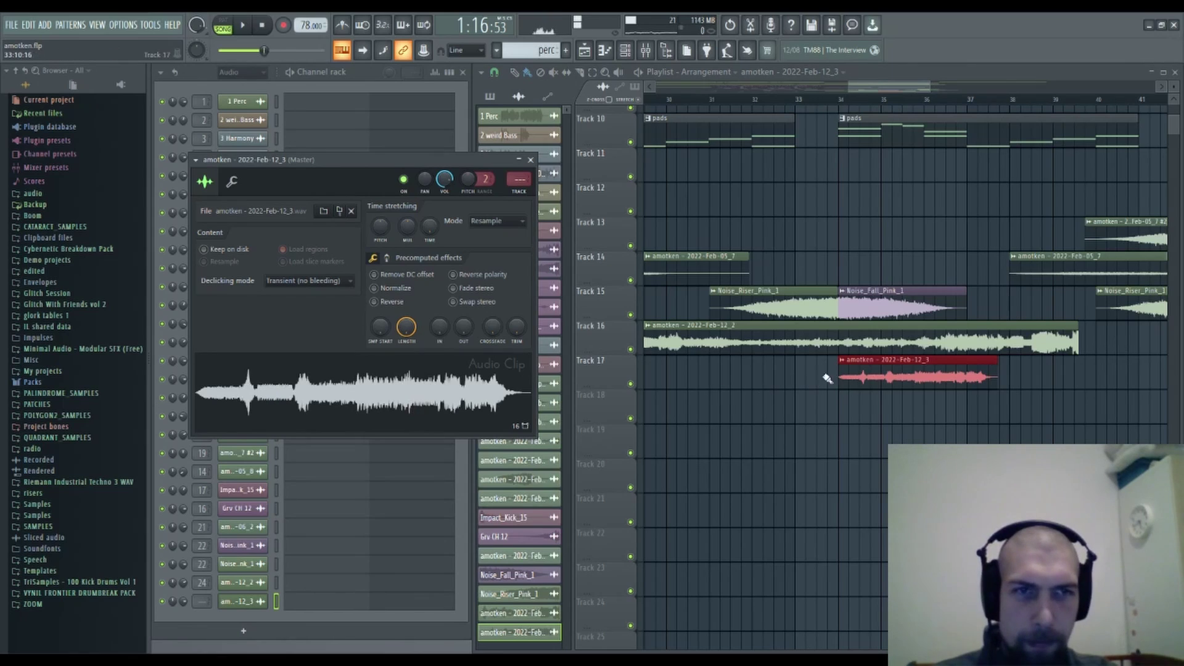
alt+right_click(836, 375)
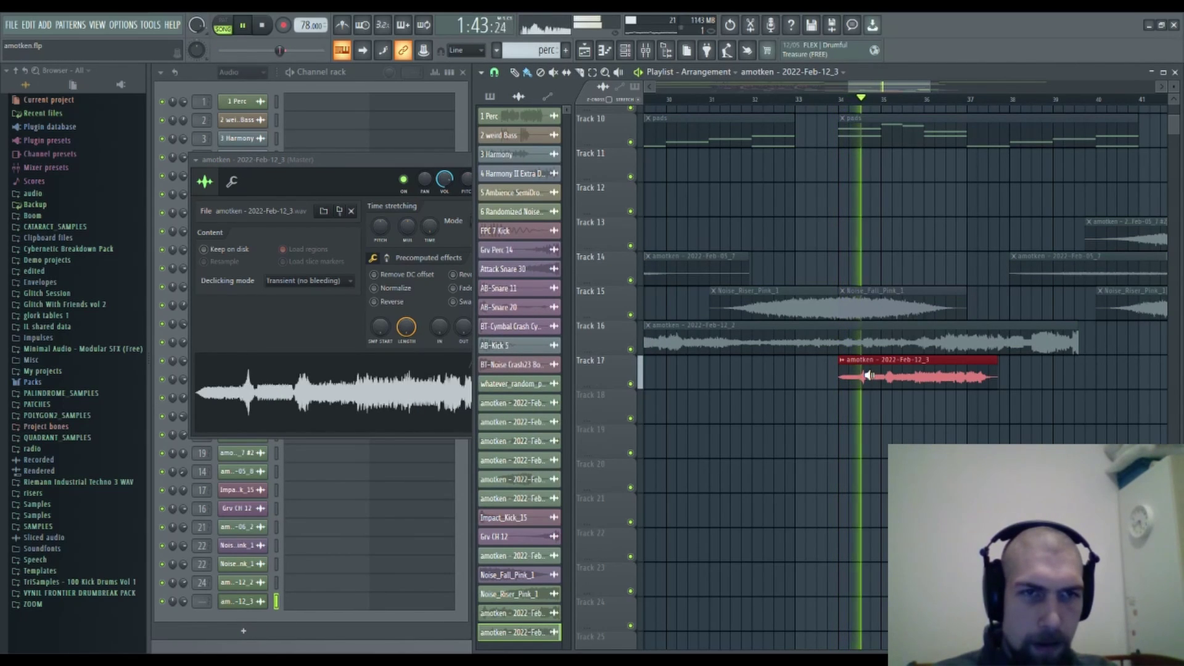
alt+right_click(893, 375)
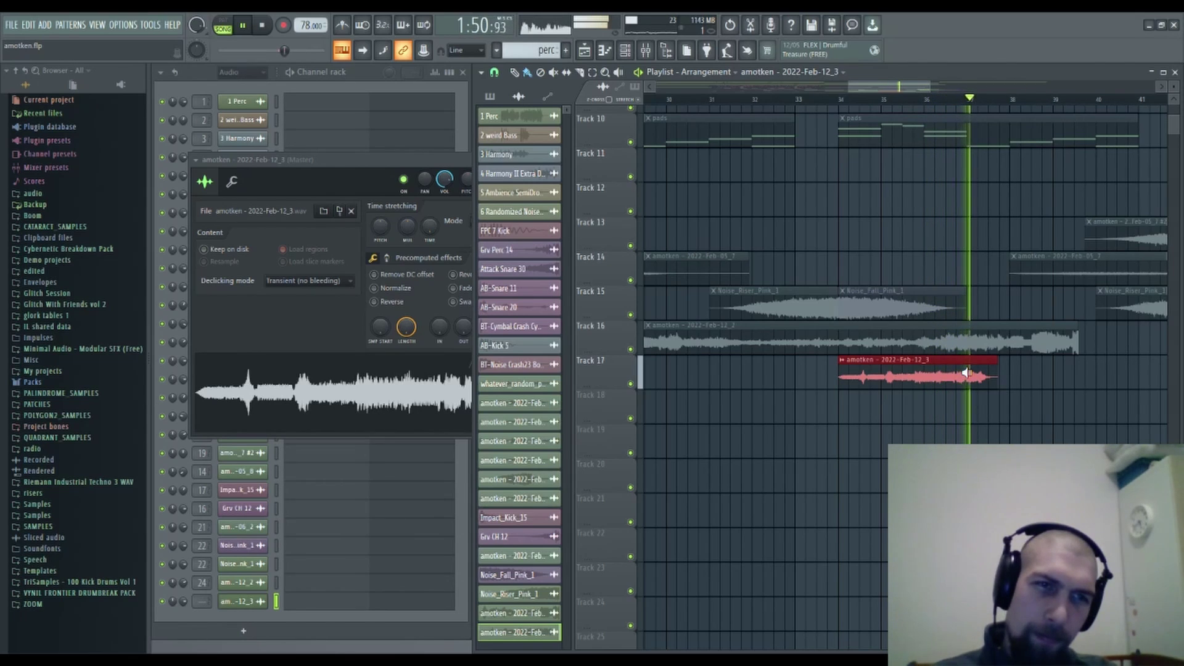
key(space)
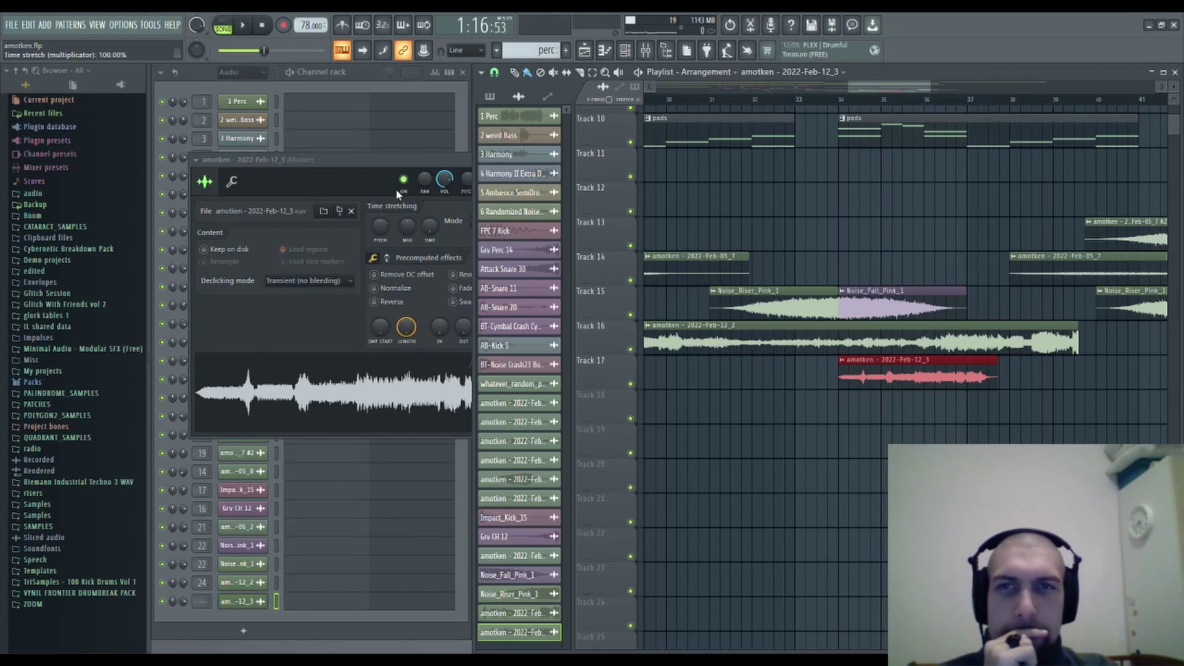
click(402, 292)
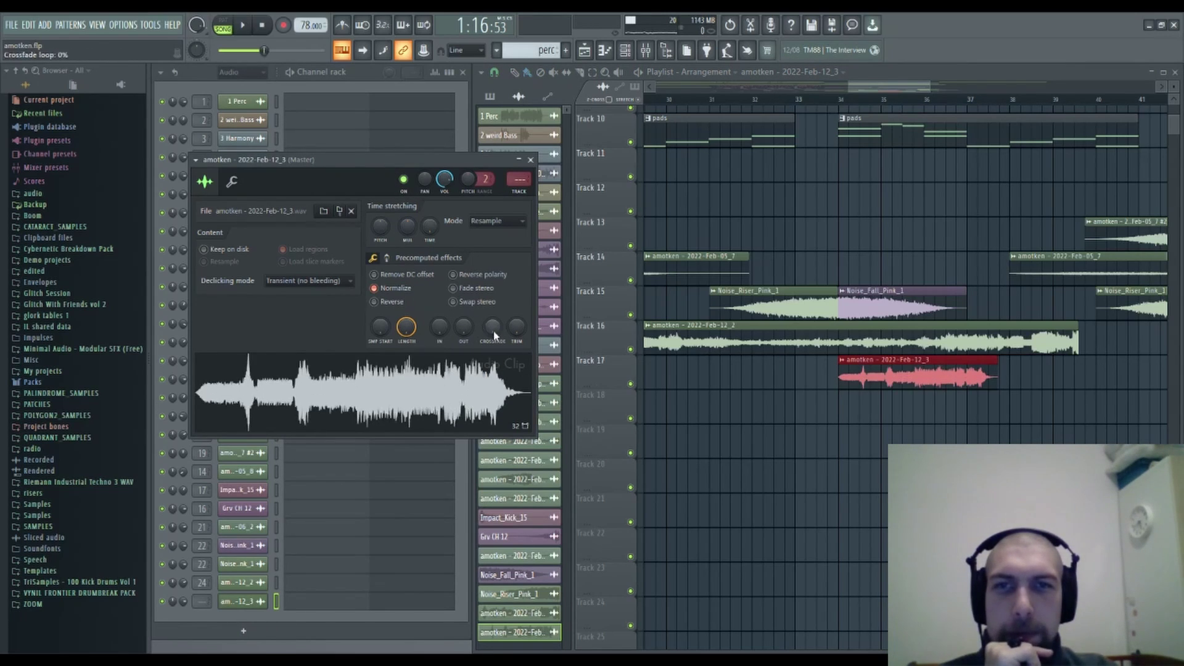
drag(445, 335, 445, 314)
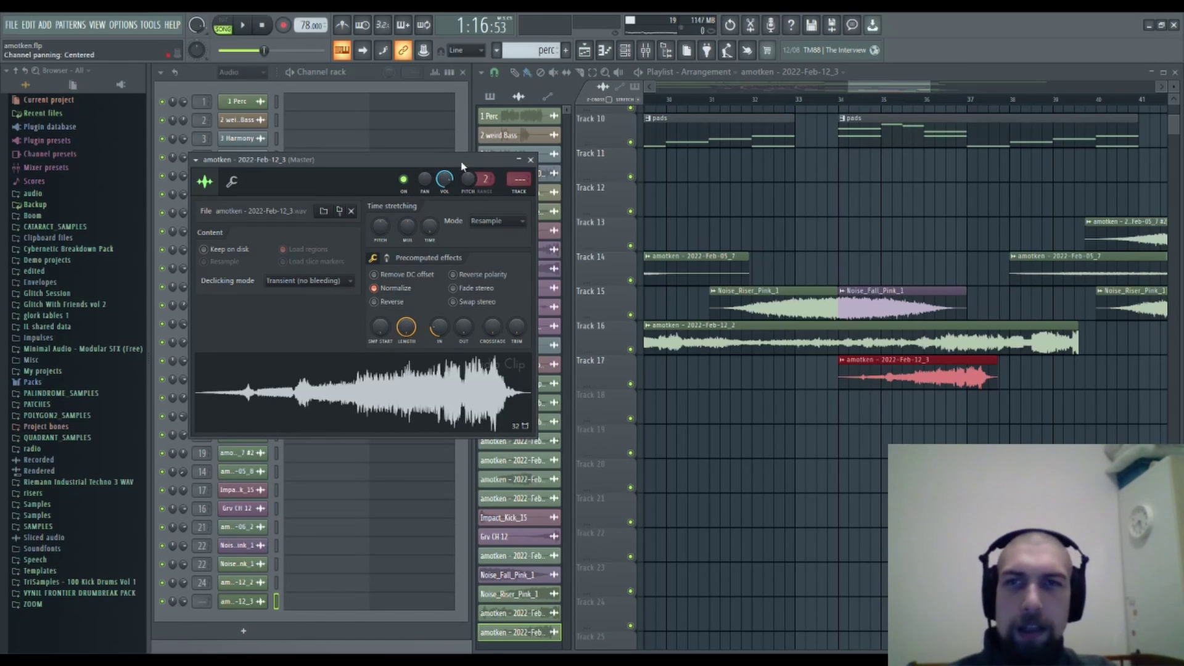
Check the Track 16 clip's routing, route the Track 17 clip to mixer track 24, set its stretch mode to Auto and raise its pitch.
double_click(728, 343)
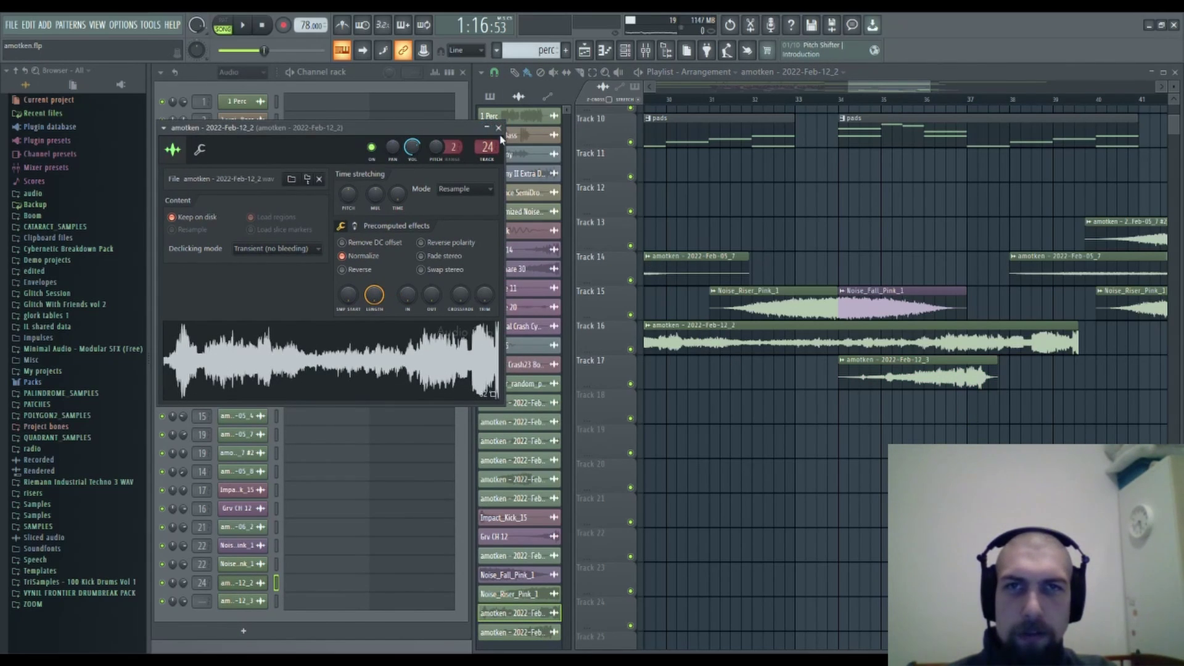
click(498, 128)
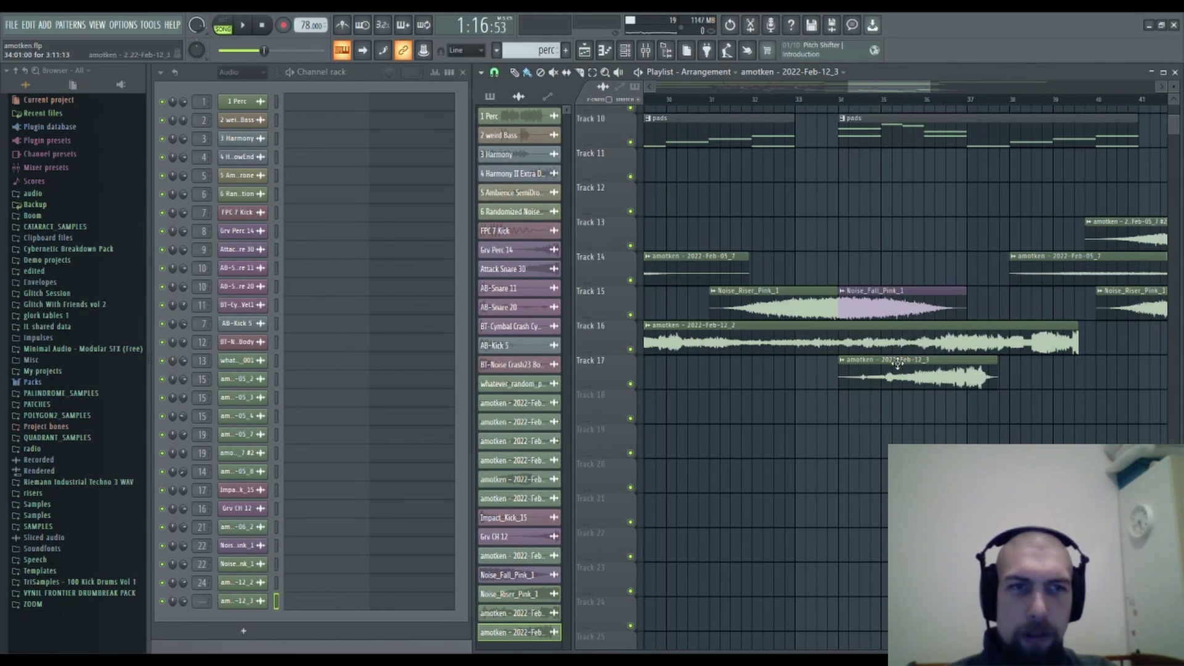
double_click(921, 375)
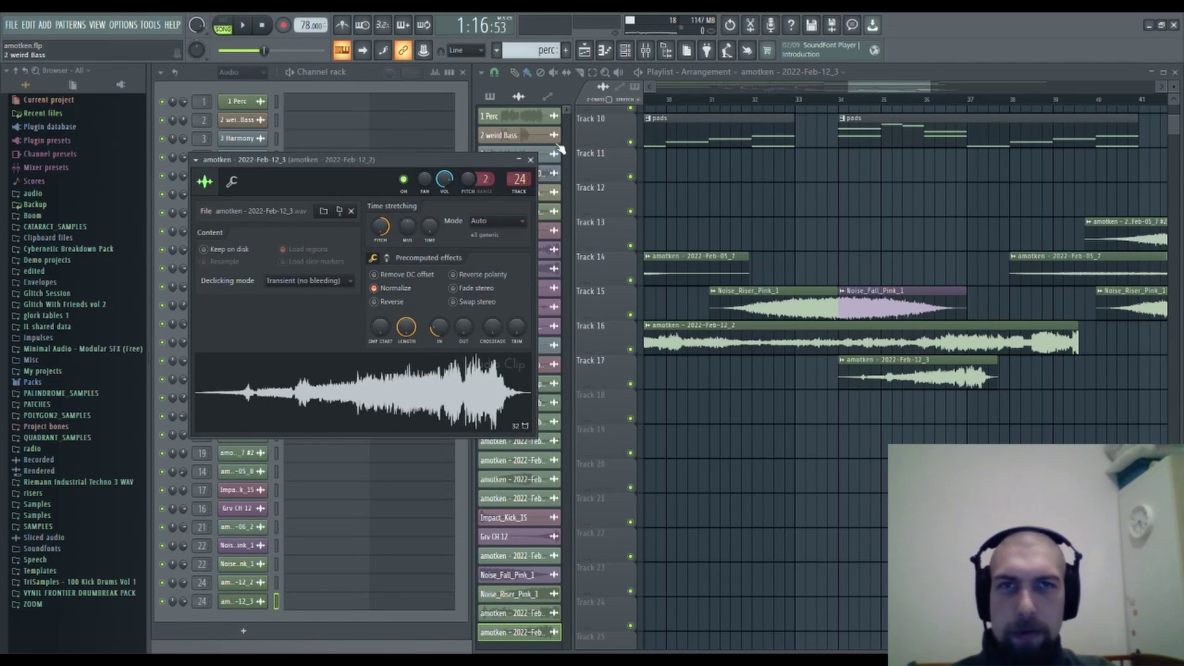
click(531, 160)
Listen to the pads section up to bar 39 and inspect the Track 16 clip's sample settings.
key(space)
scroll(783, 104, down, 5)
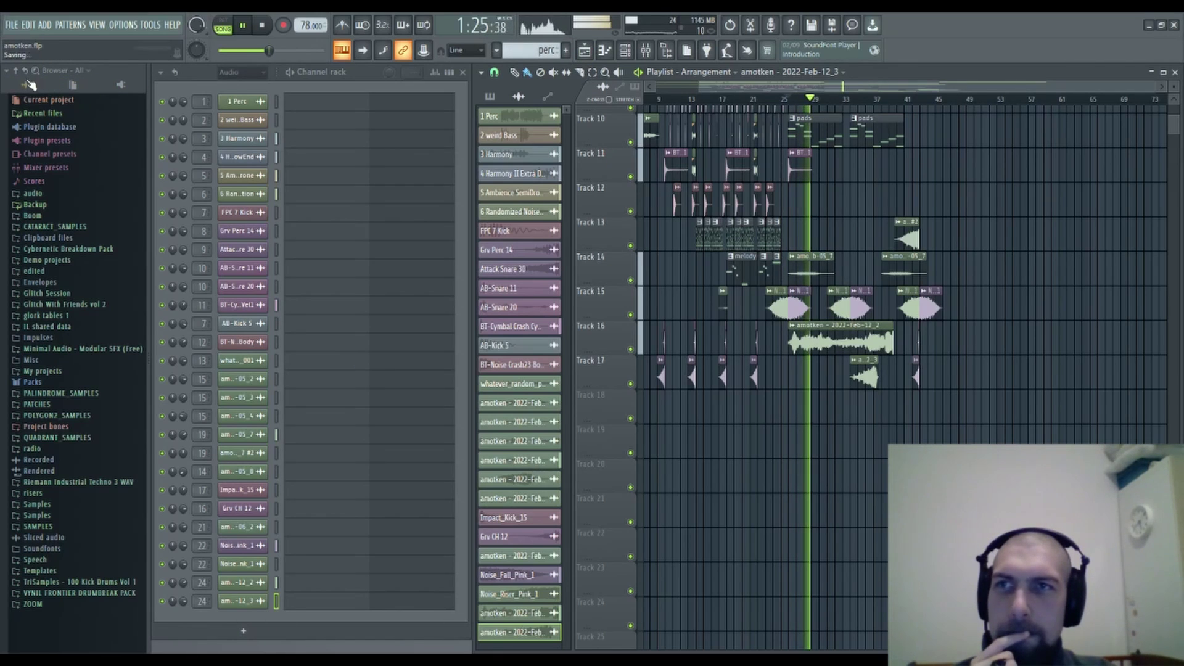
double_click(806, 333)
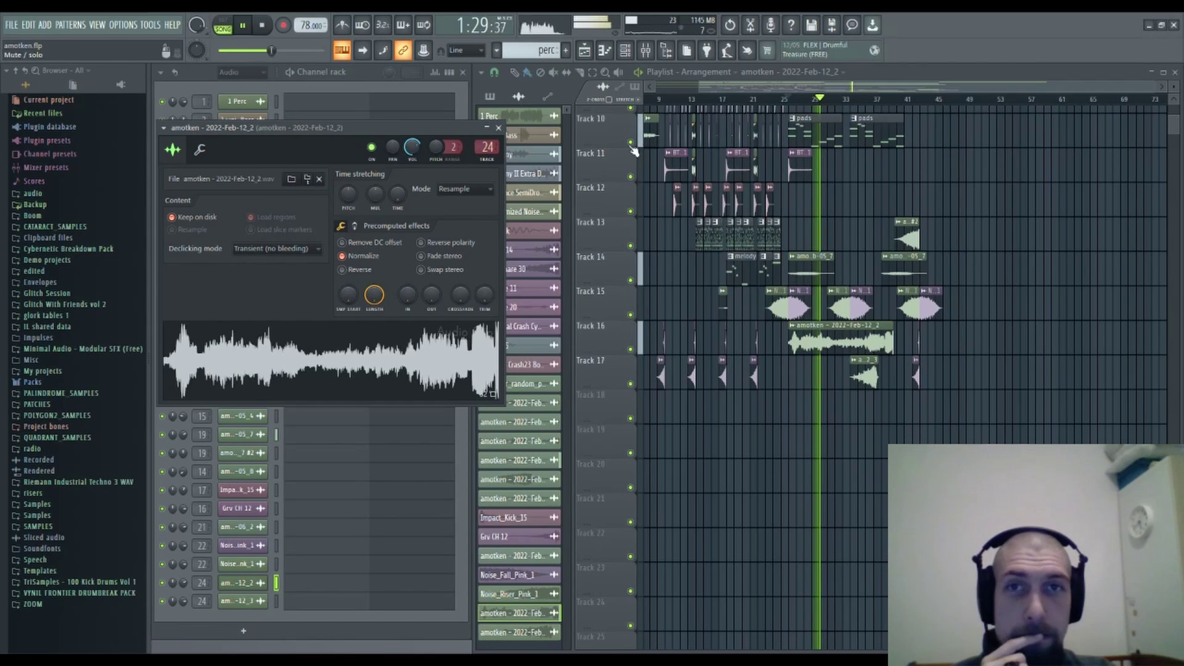
click(497, 128)
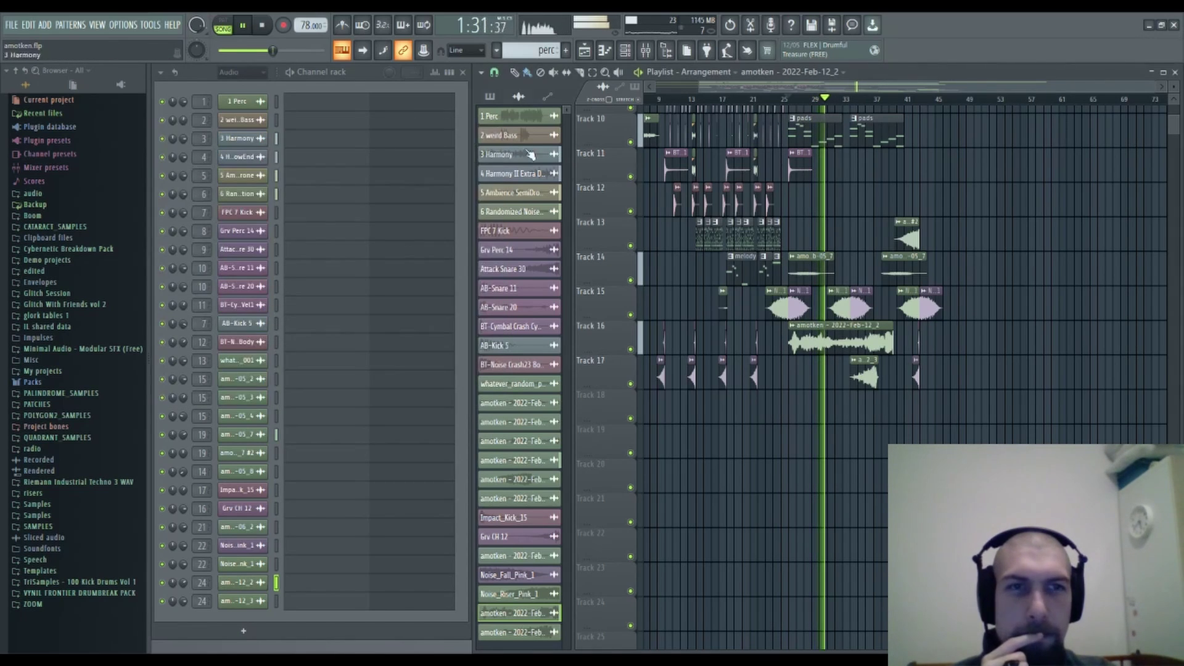
scroll(820, 100, up, 4)
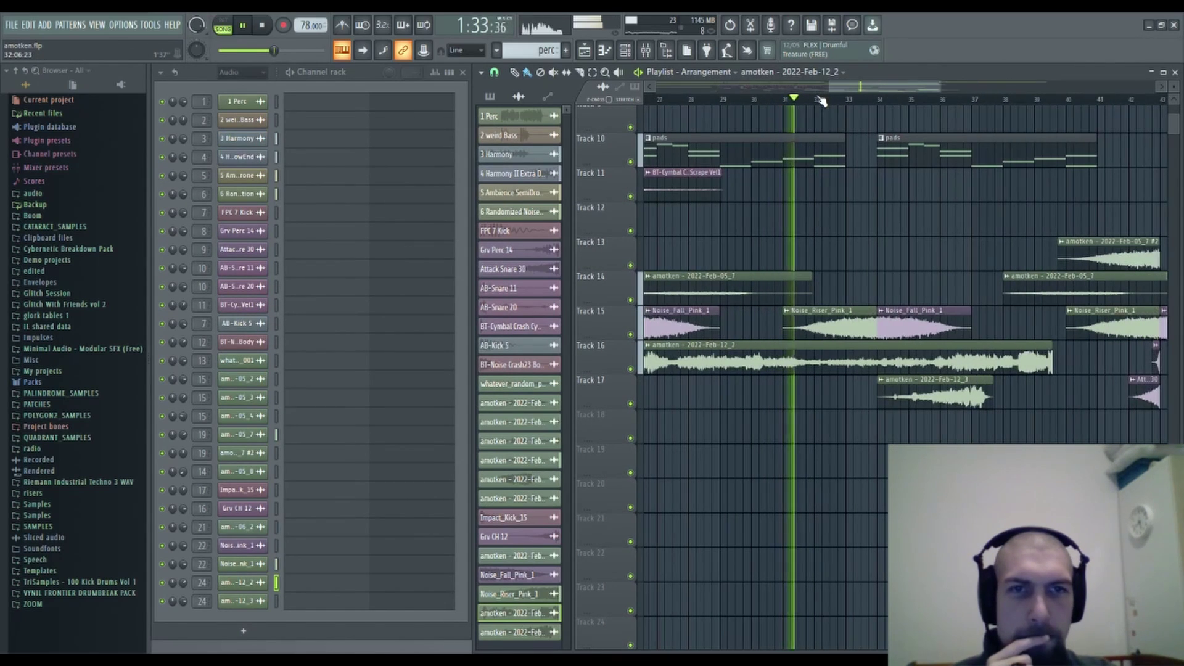
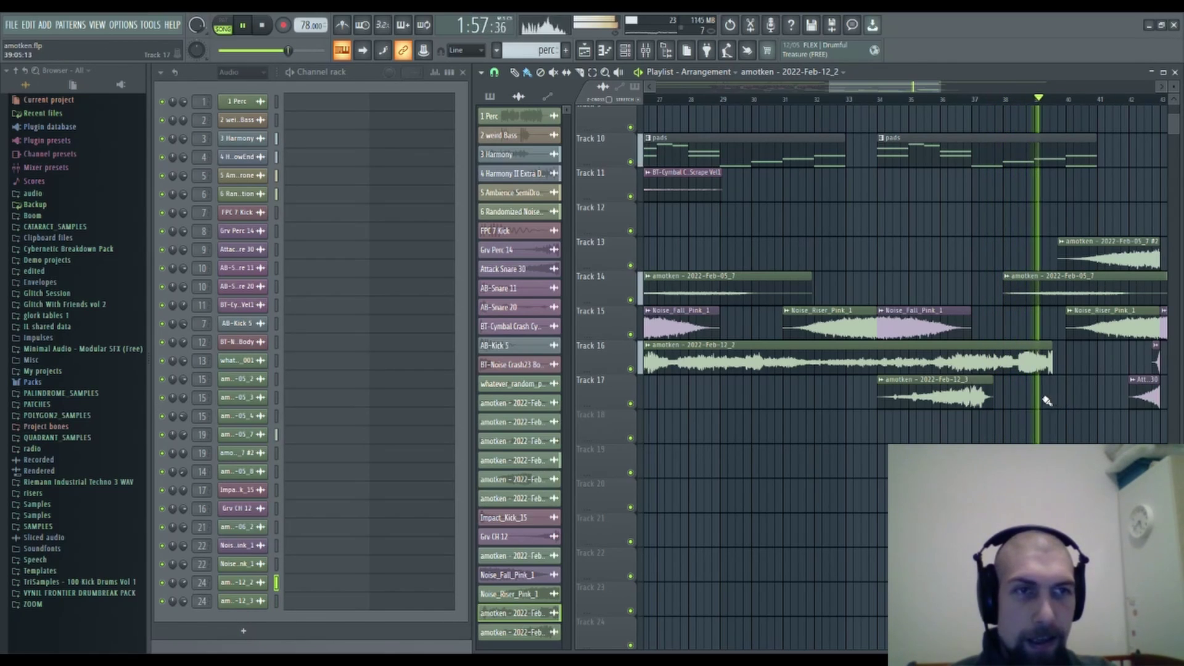
key(space)
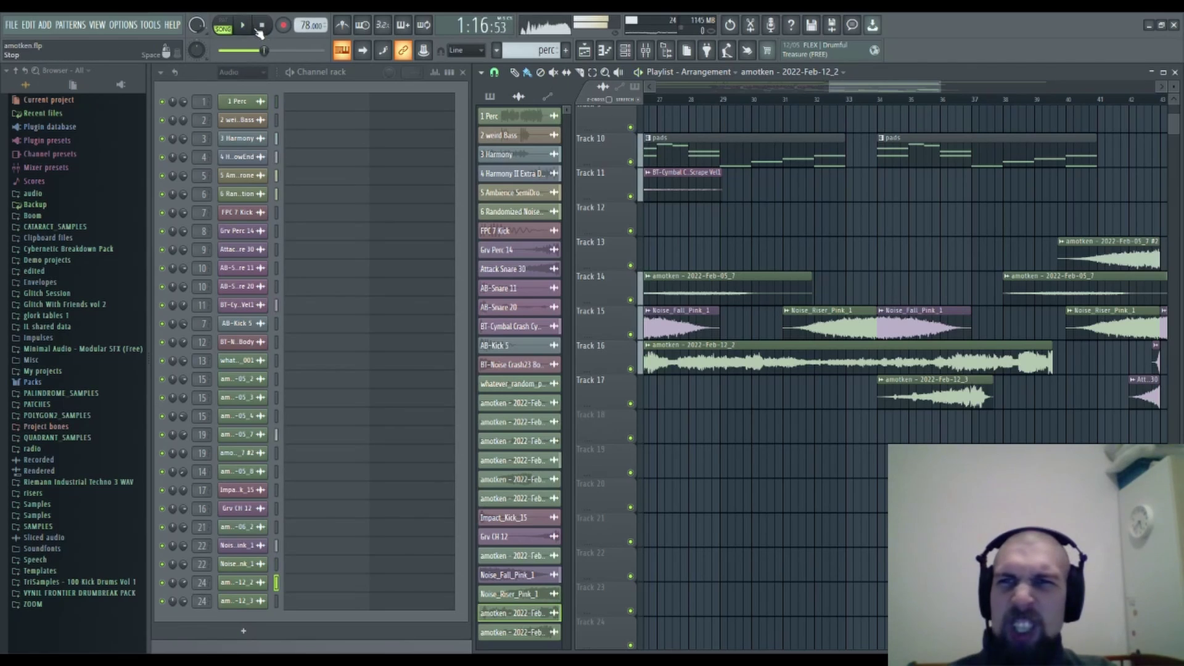
Insert DSEQ3 before Fruity Parametric EQ 2 on mixer track 24.
click(264, 26)
click(644, 52)
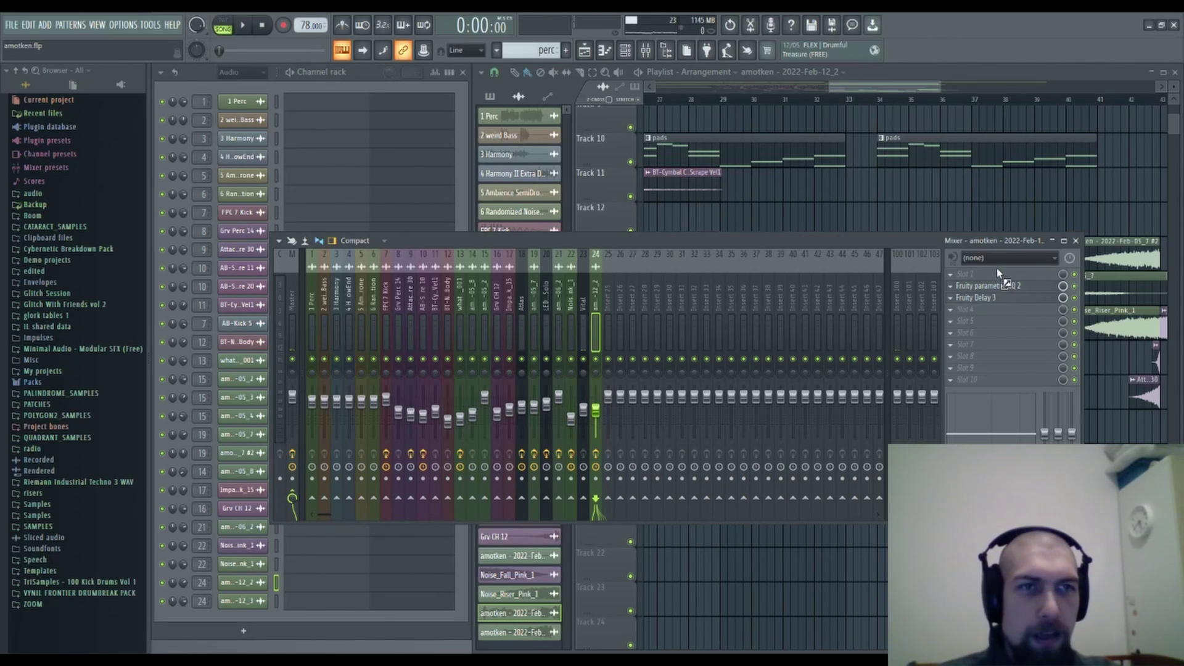
drag(999, 272, 1000, 274)
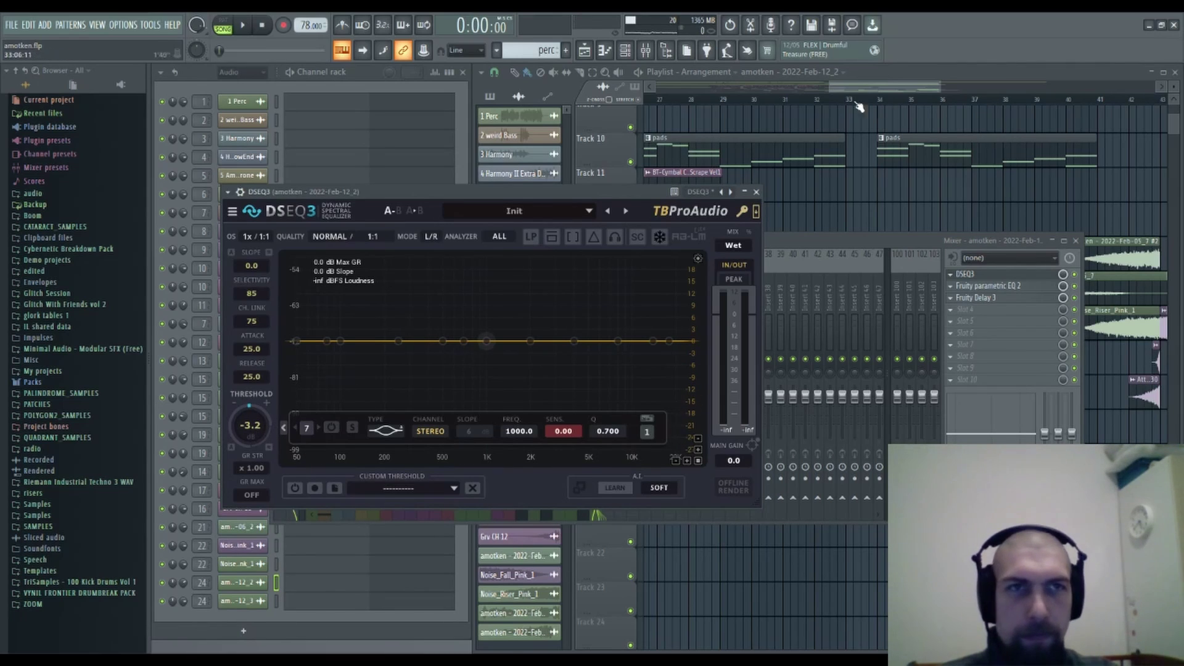
Play from bar 35 and set DSEQ3's slope to 6.1 dB and its threshold to -3.9 dB.
click(908, 99)
key(space)
click(444, 193)
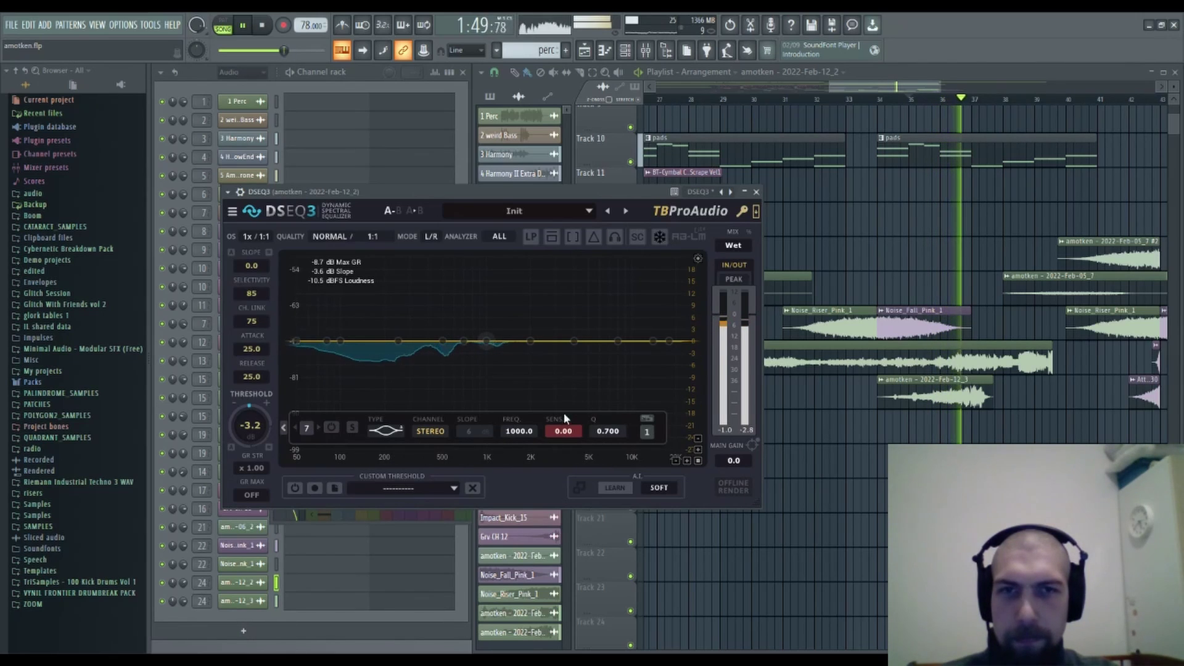
drag(251, 266, 251, 228)
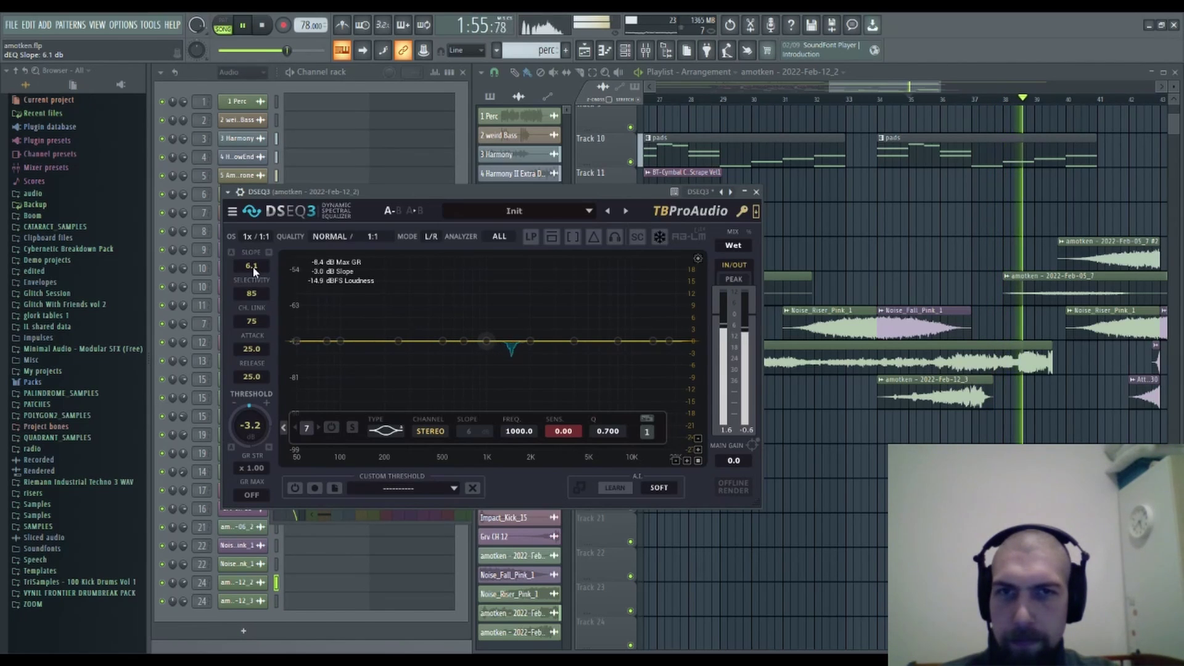
drag(251, 425, 251, 430)
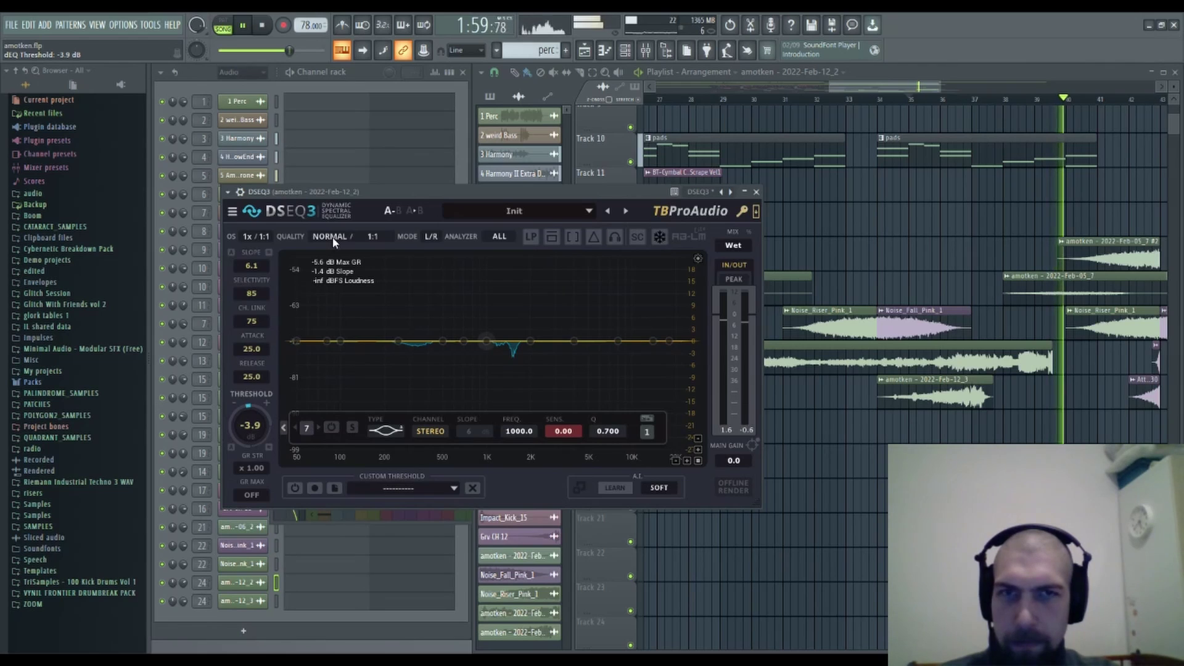
click(756, 192)
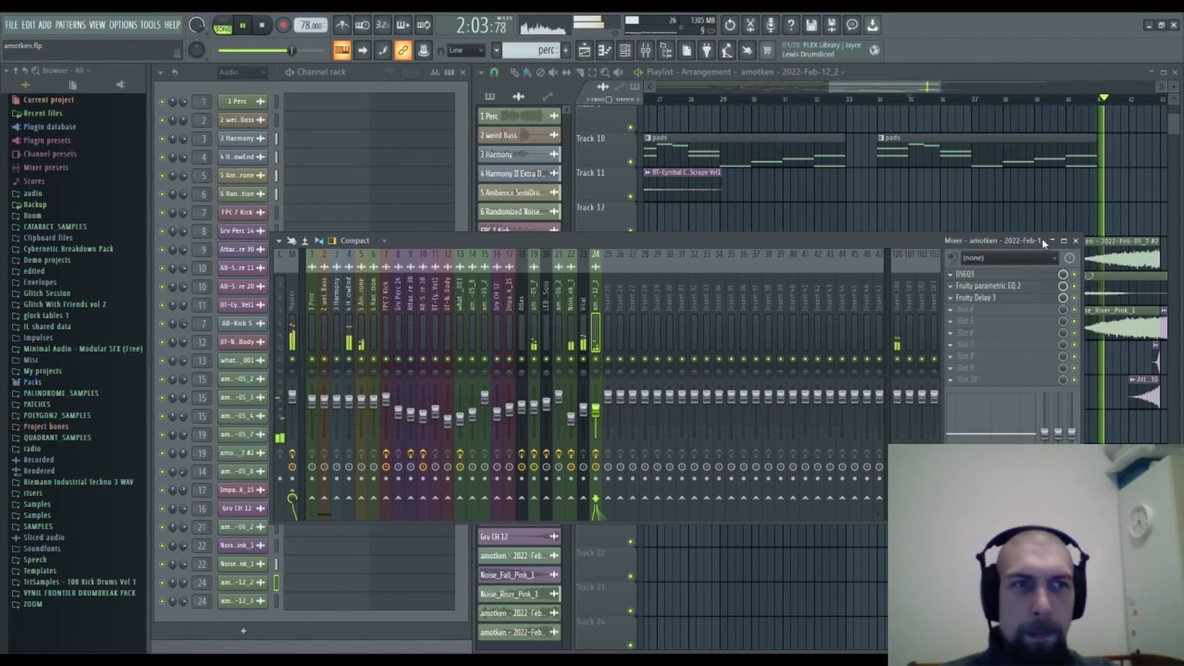
Close the mixer, listen to the end of the pads section around bar 42 and stop playback.
click(1078, 241)
drag(1091, 434, 981, 470)
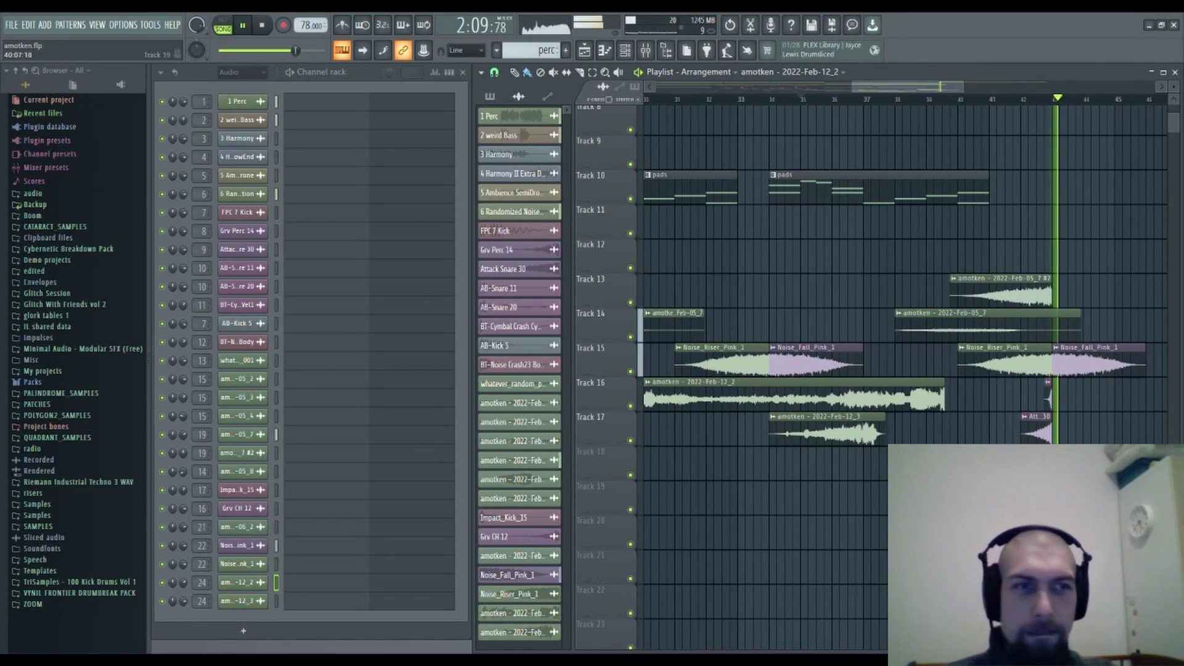
drag(982, 529, 952, 531)
key(space)
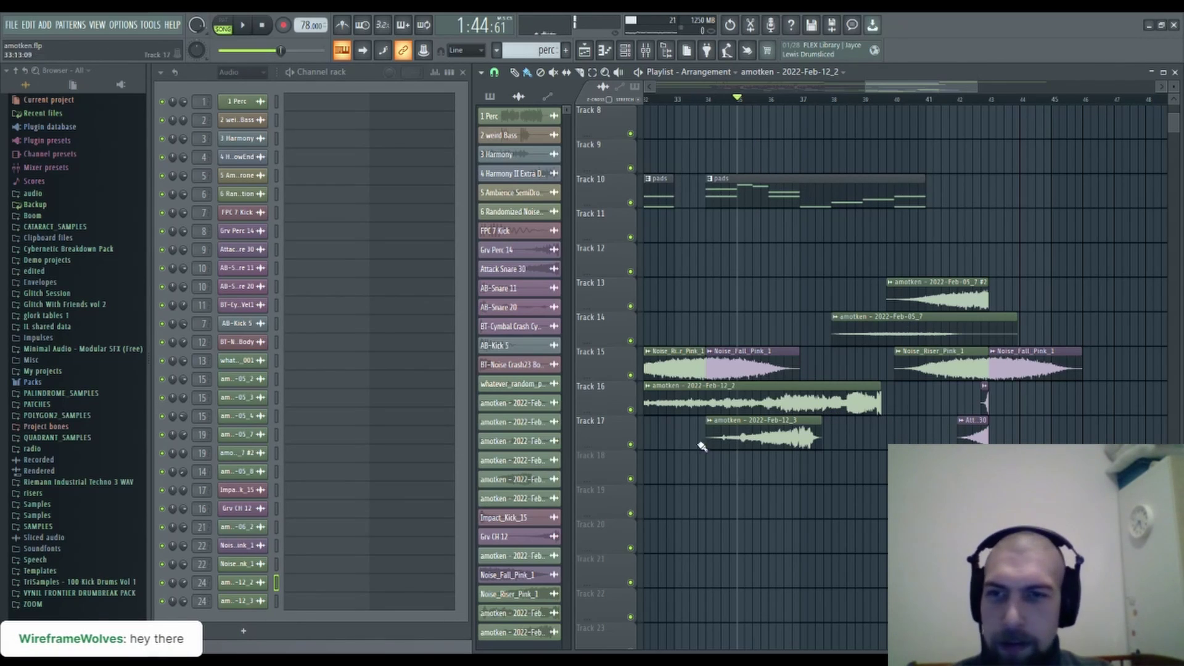
Look over the full arrangement in the playlist, from Track 1 down to the clips on Track 17.
scroll(750, 101, down, 5)
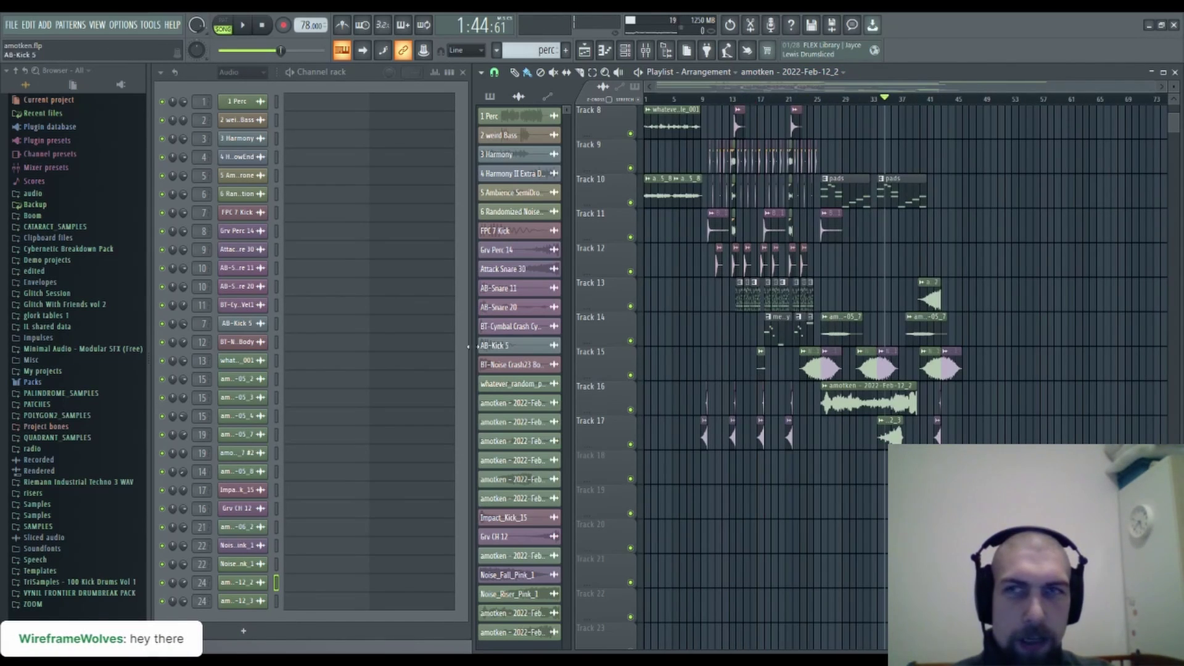
scroll(805, 517, up, 5)
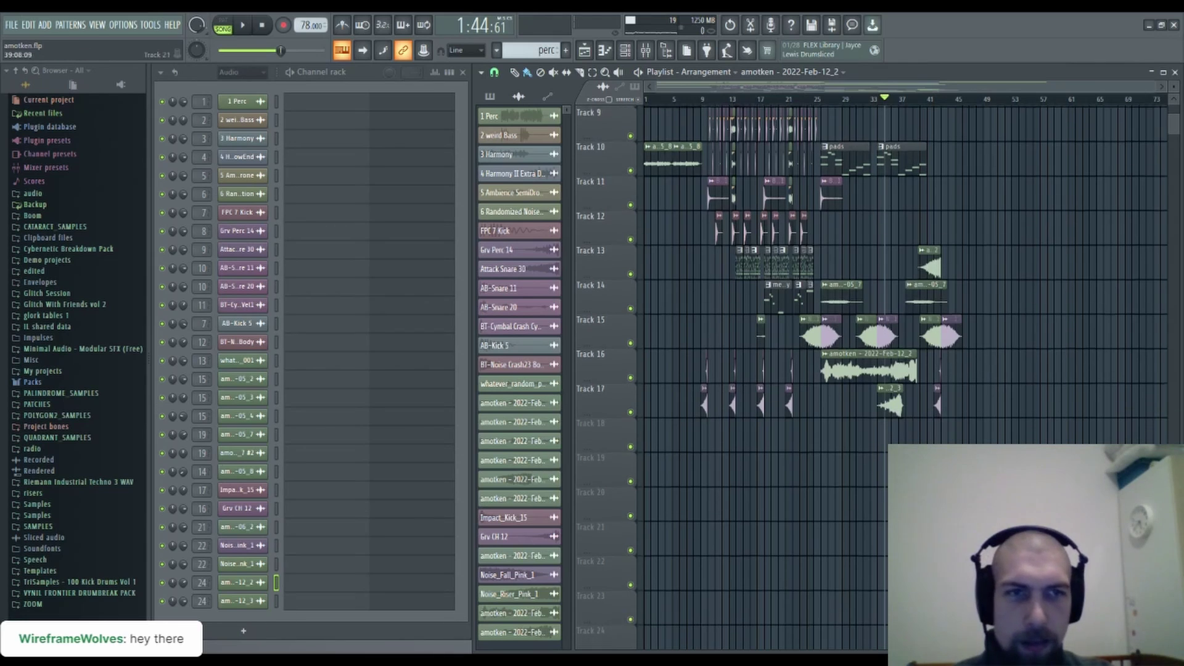
scroll(805, 517, up, 2)
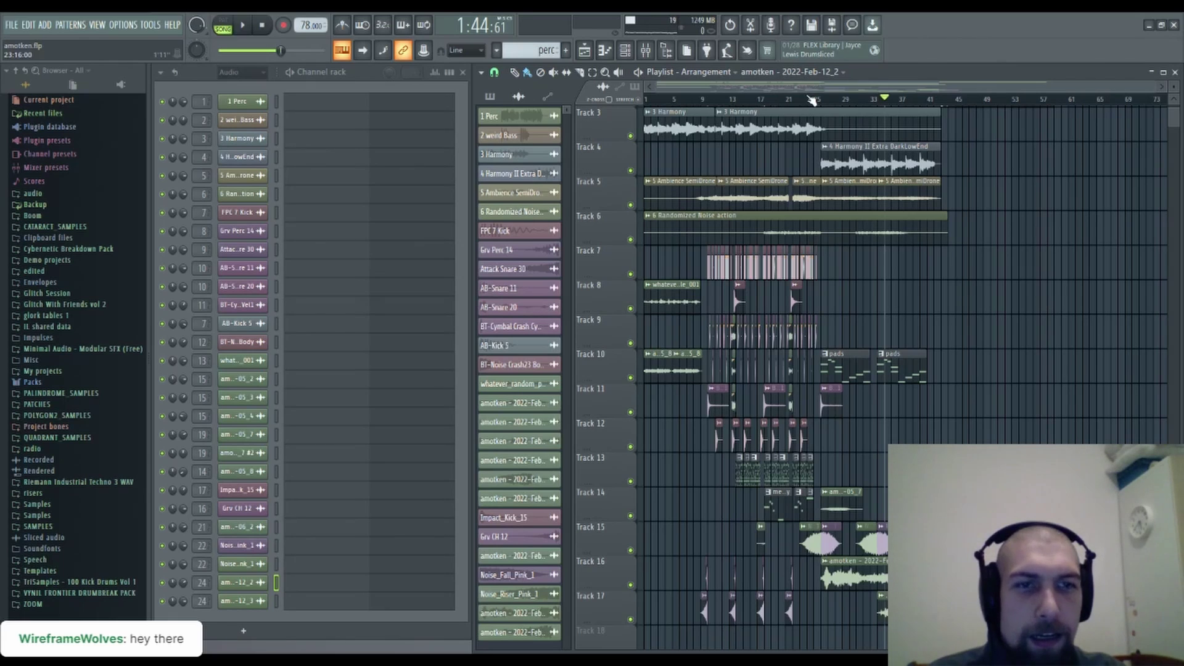
scroll(1031, 299, down, 3)
scroll(994, 333, up, 5)
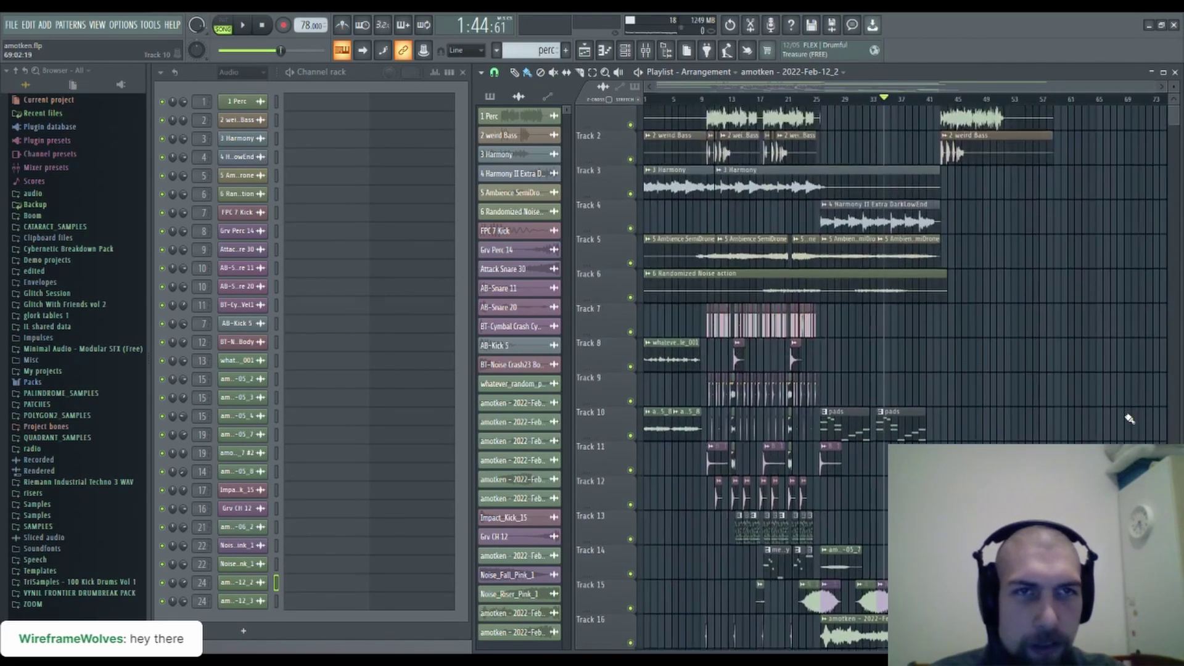
scroll(689, 100, up, 5)
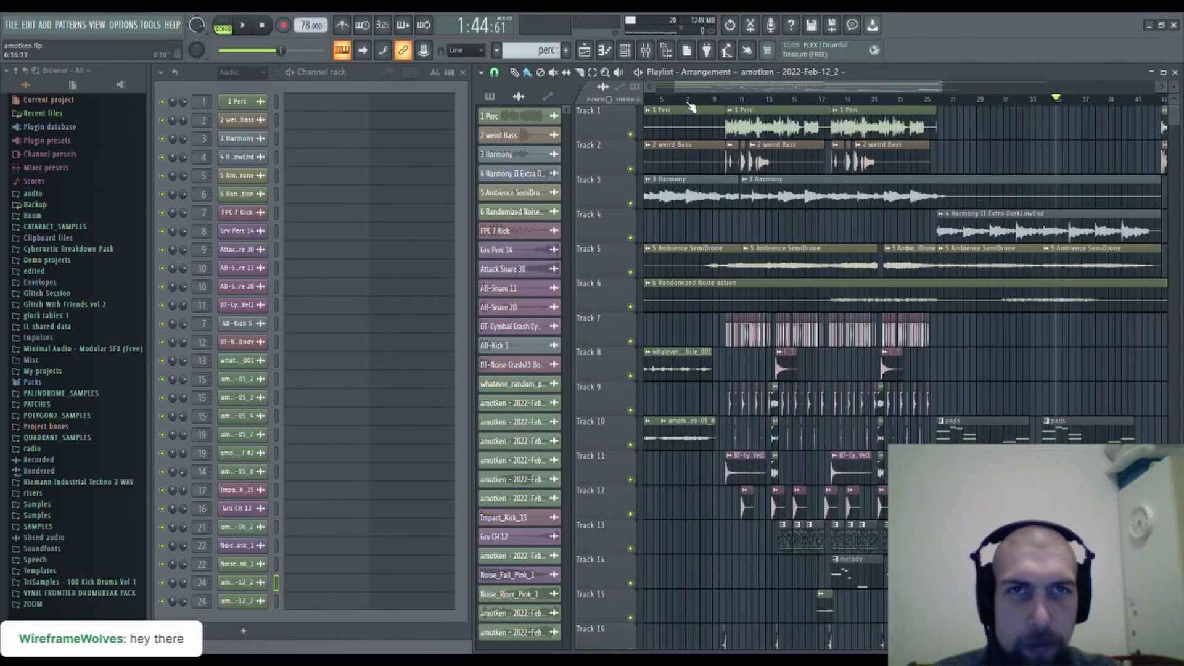
Play the song from the very beginning and review the intro clips up to about bar 10.
scroll(1029, 294, left, 3)
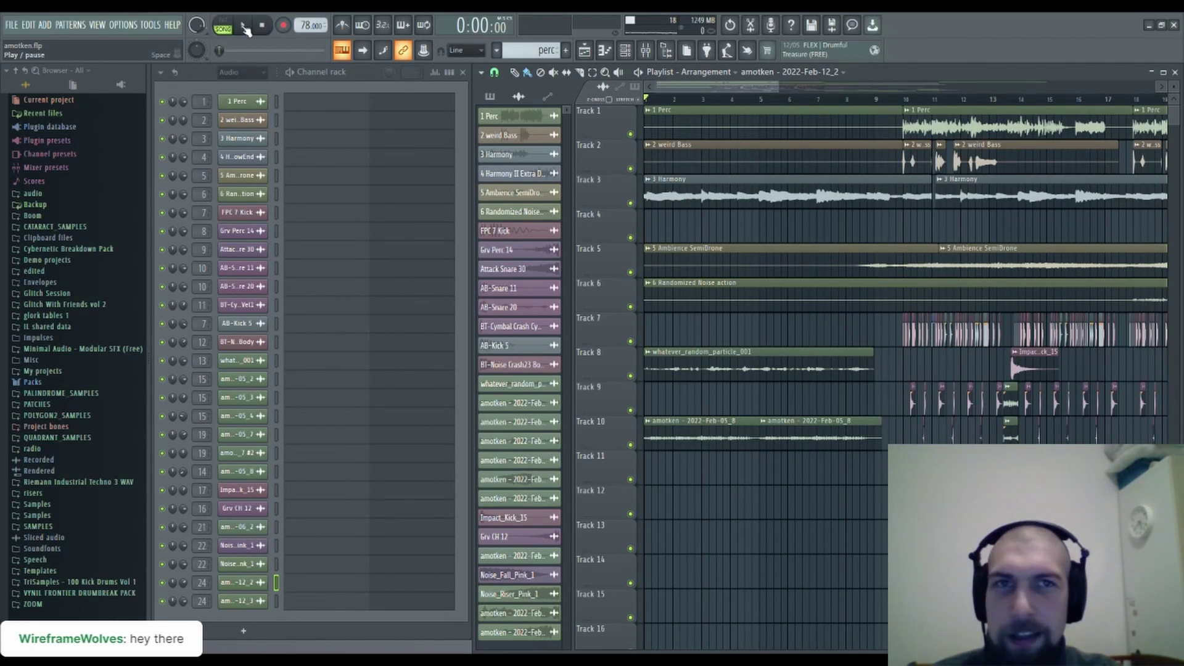
click(244, 26)
scroll(754, 102, down, 2)
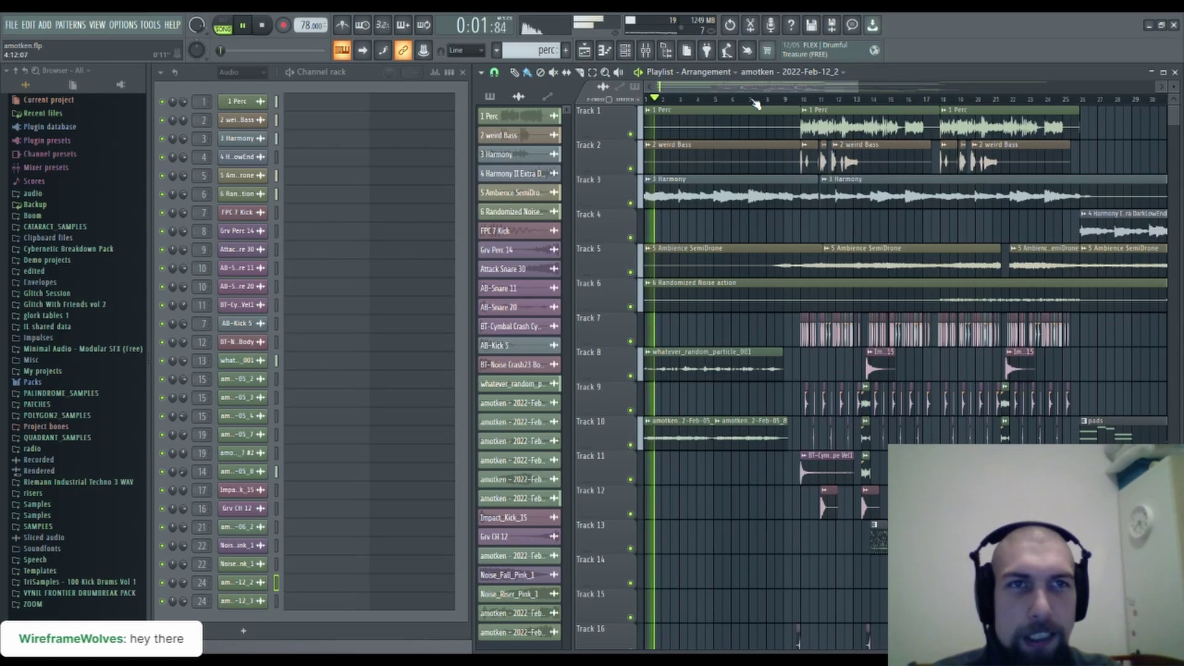
scroll(756, 105, down, 1)
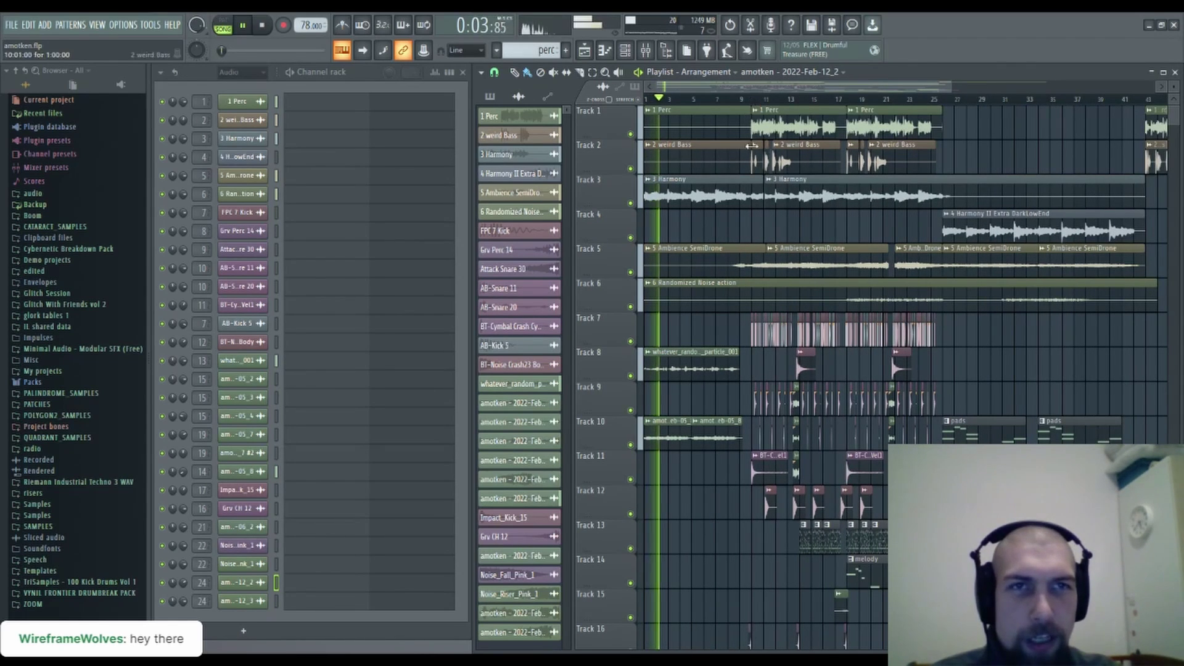
scroll(746, 202, down, 4)
scroll(744, 209, up, 4)
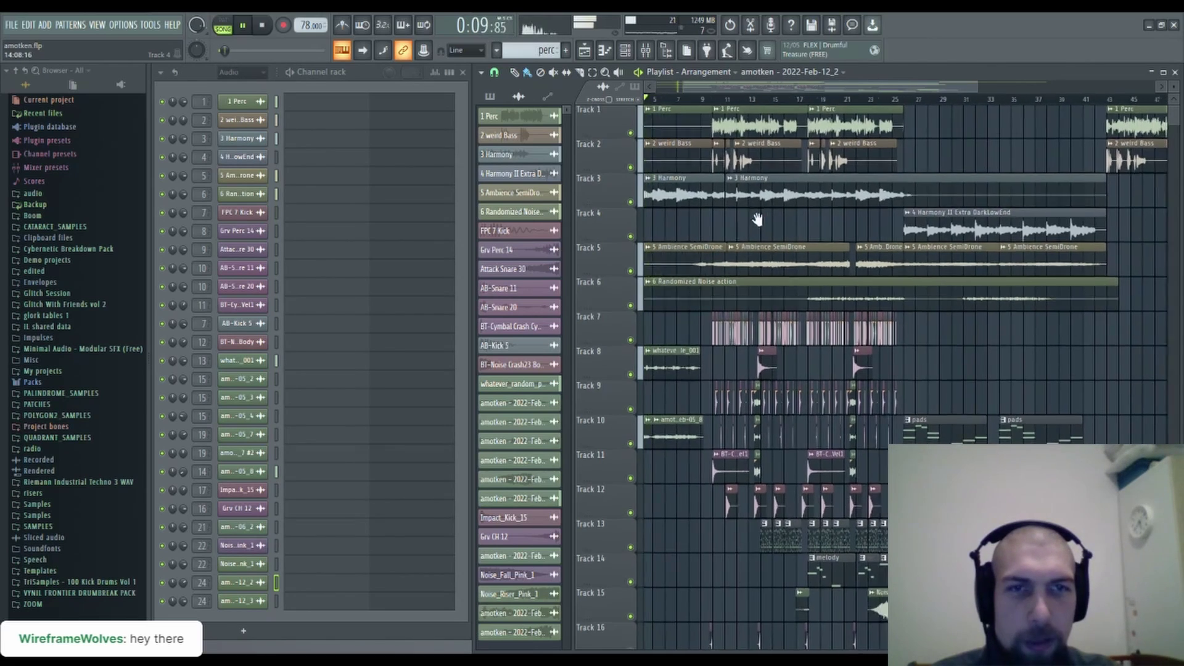
scroll(779, 308, down, 3)
scroll(779, 382, up, 2)
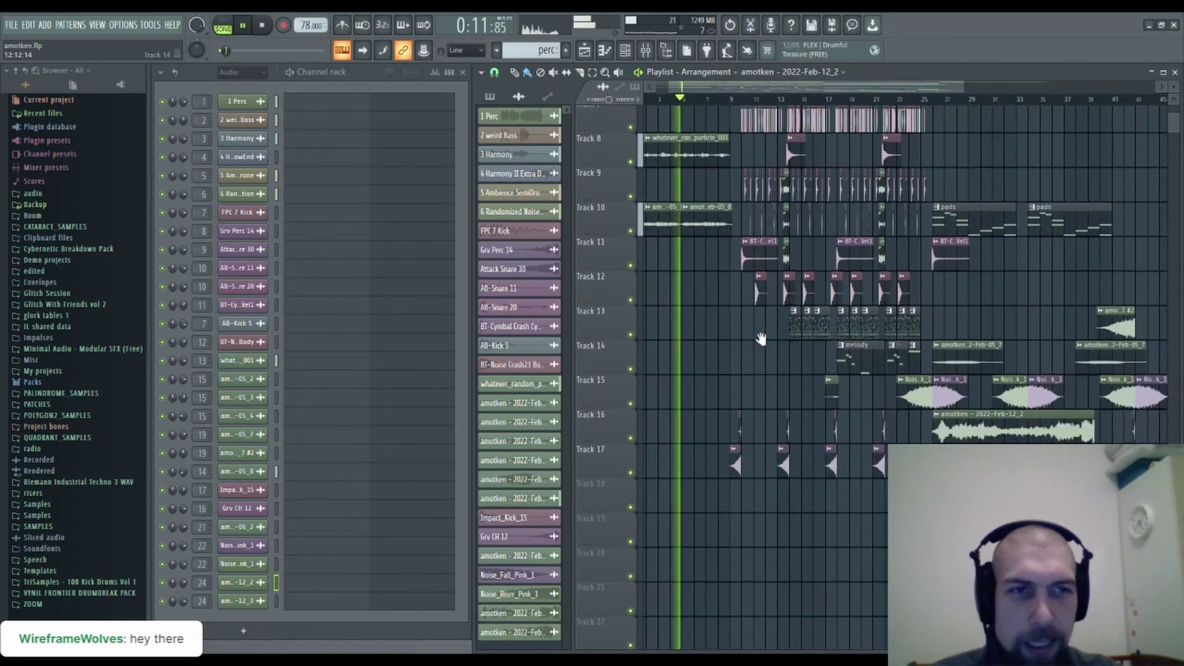
scroll(780, 297, up, 2)
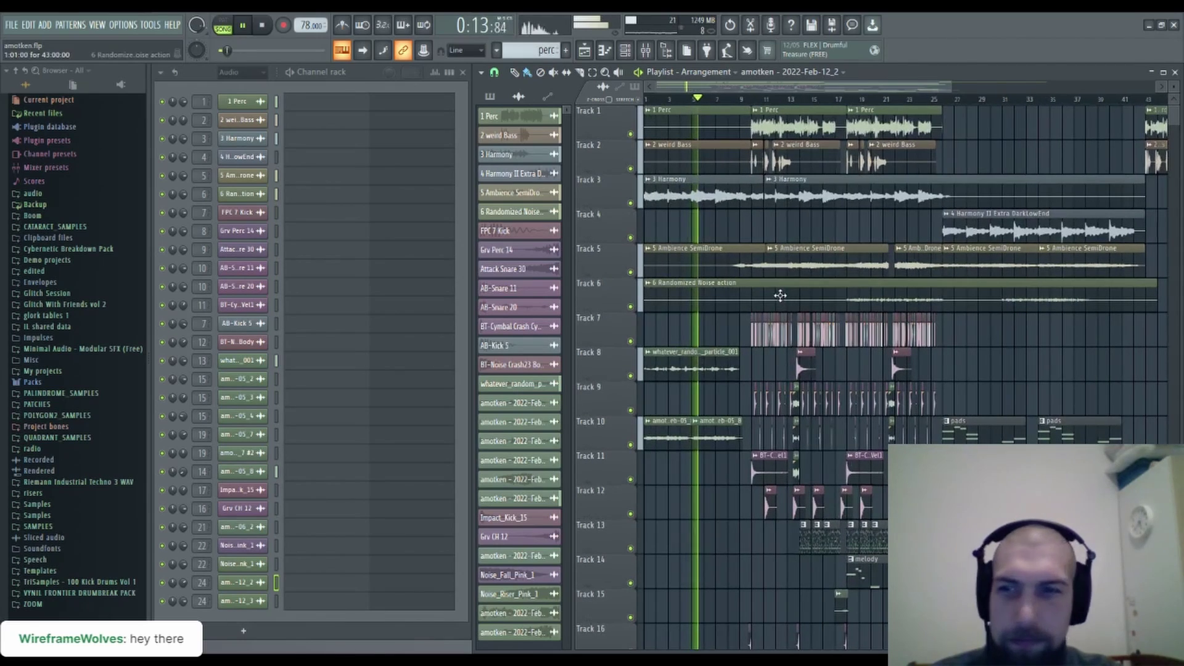
scroll(703, 259, right, 1)
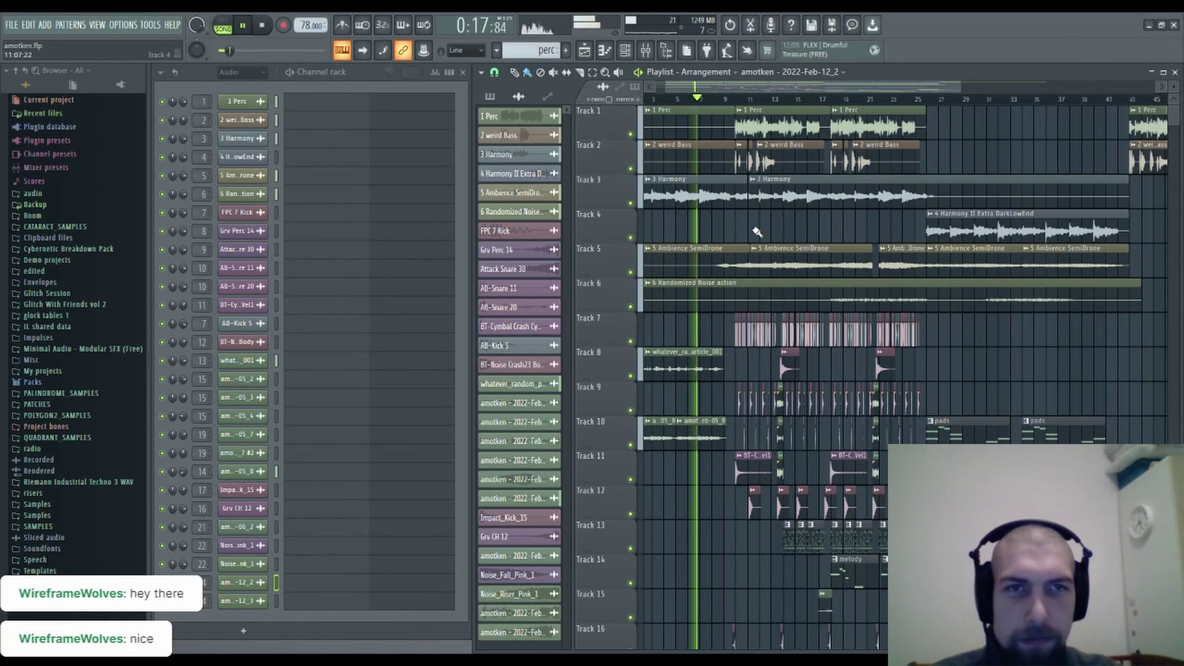
scroll(747, 234, right, 2)
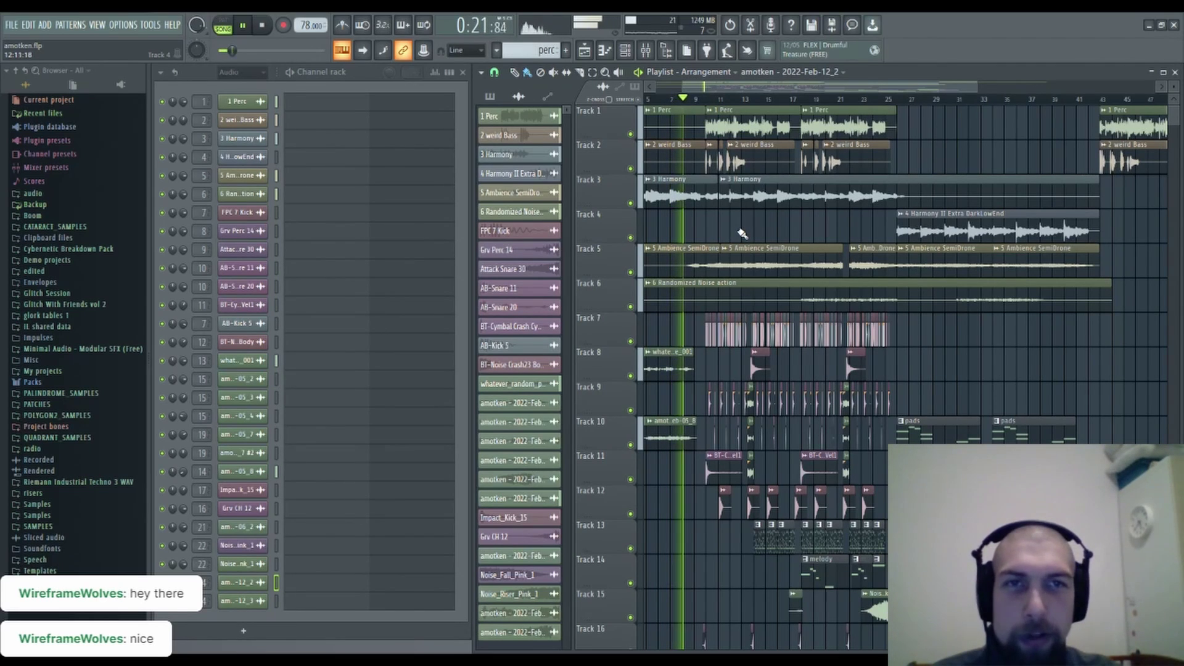
scroll(734, 237, right, 1)
scroll(963, 370, down, 1)
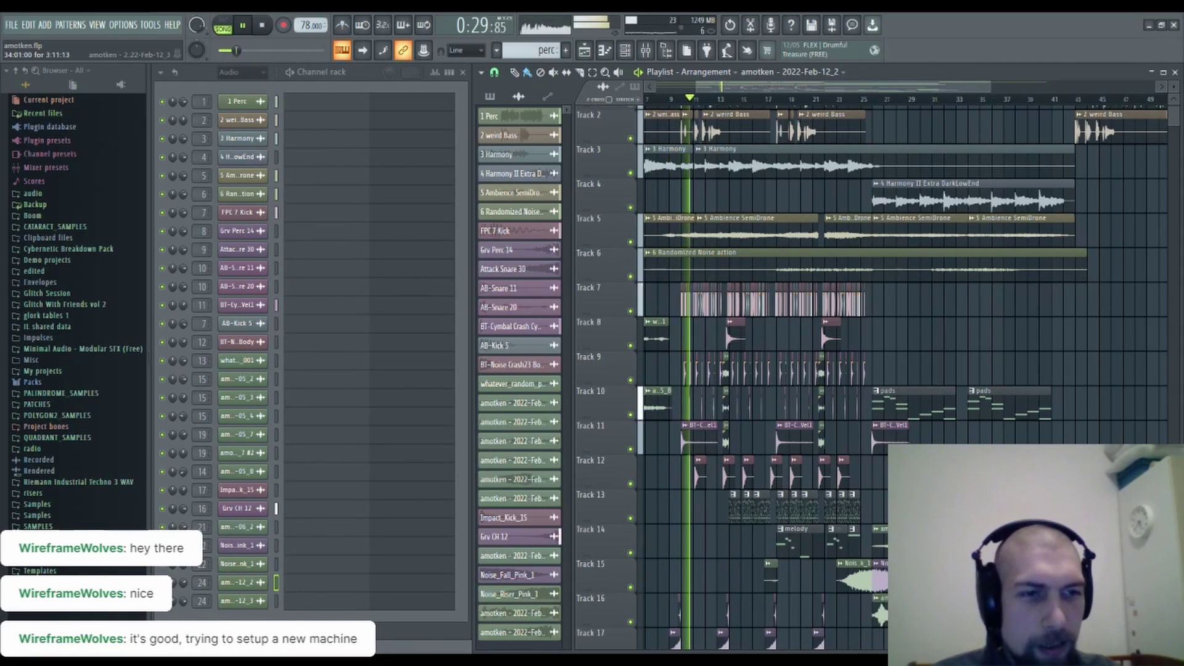
Listen through the percussion section from about bar 10 to bar 26, following its clips across the tracks.
drag(950, 354, 981, 298)
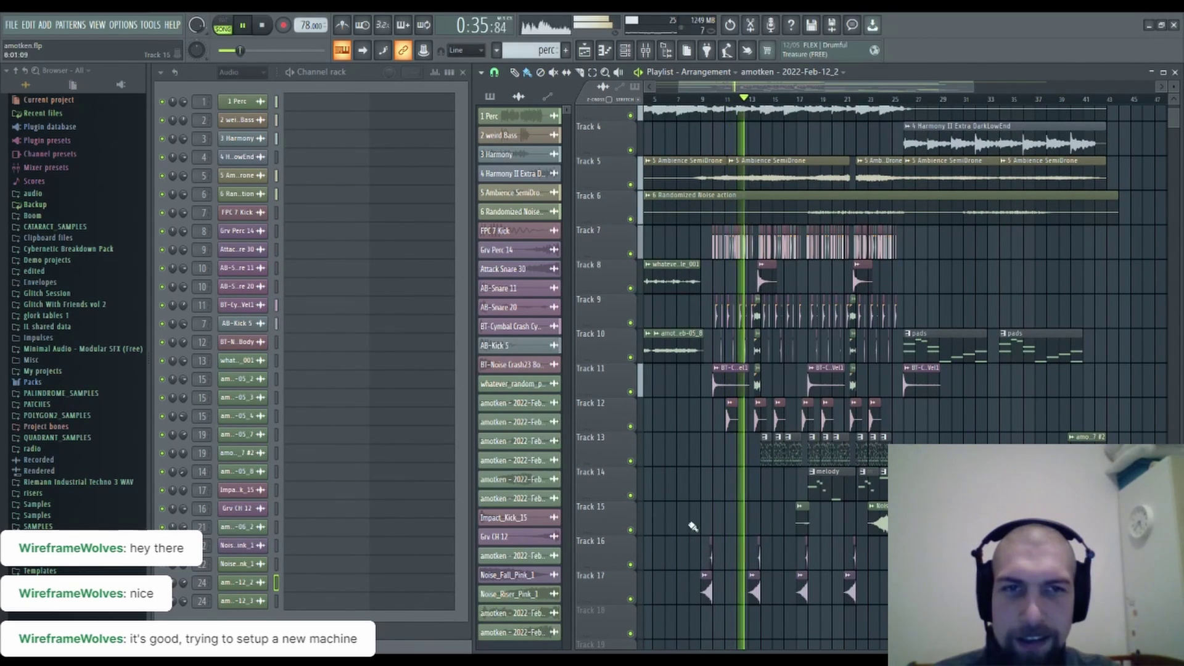
drag(700, 484, 700, 418)
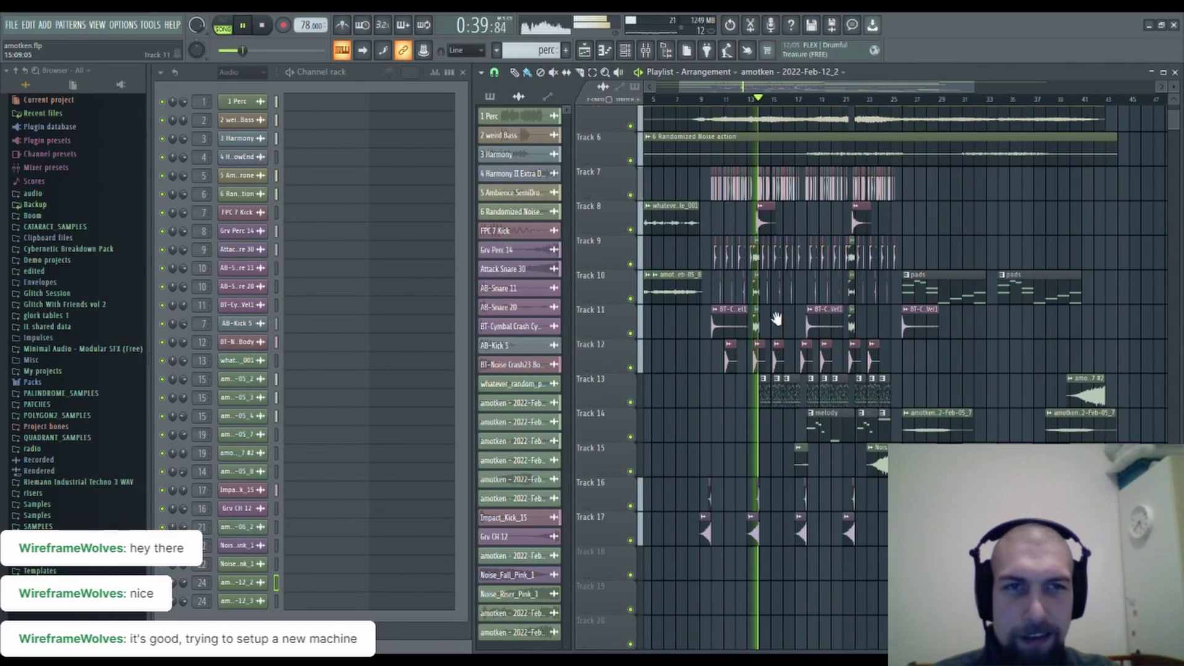
drag(776, 319, 752, 465)
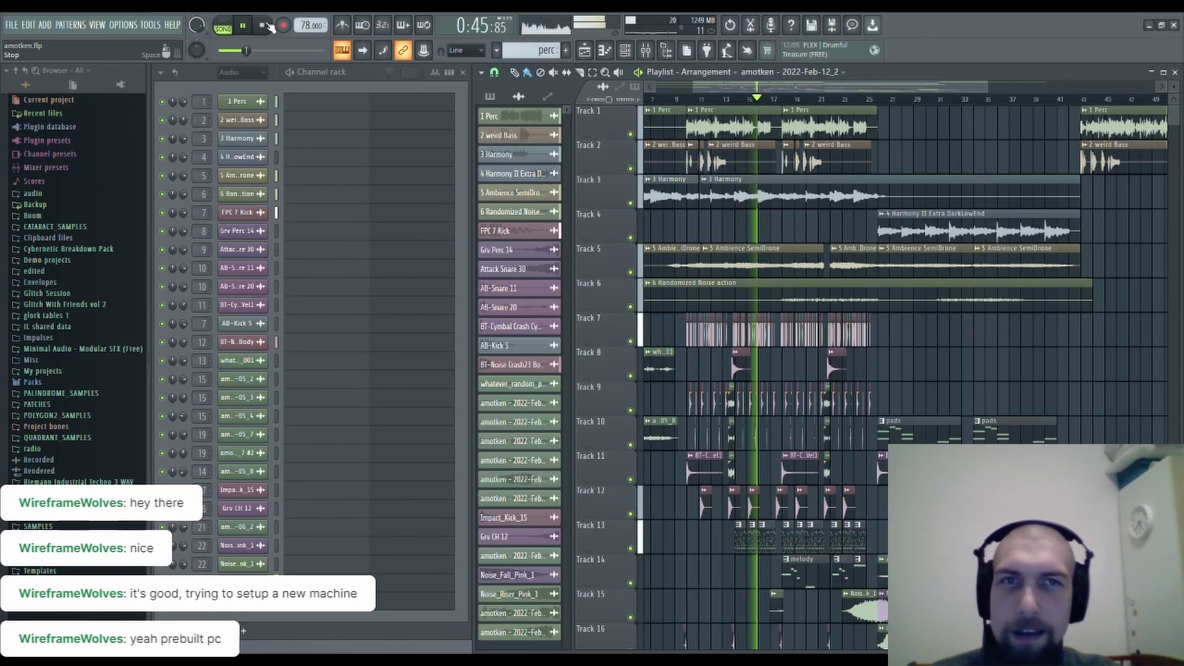
drag(762, 225, 690, 232)
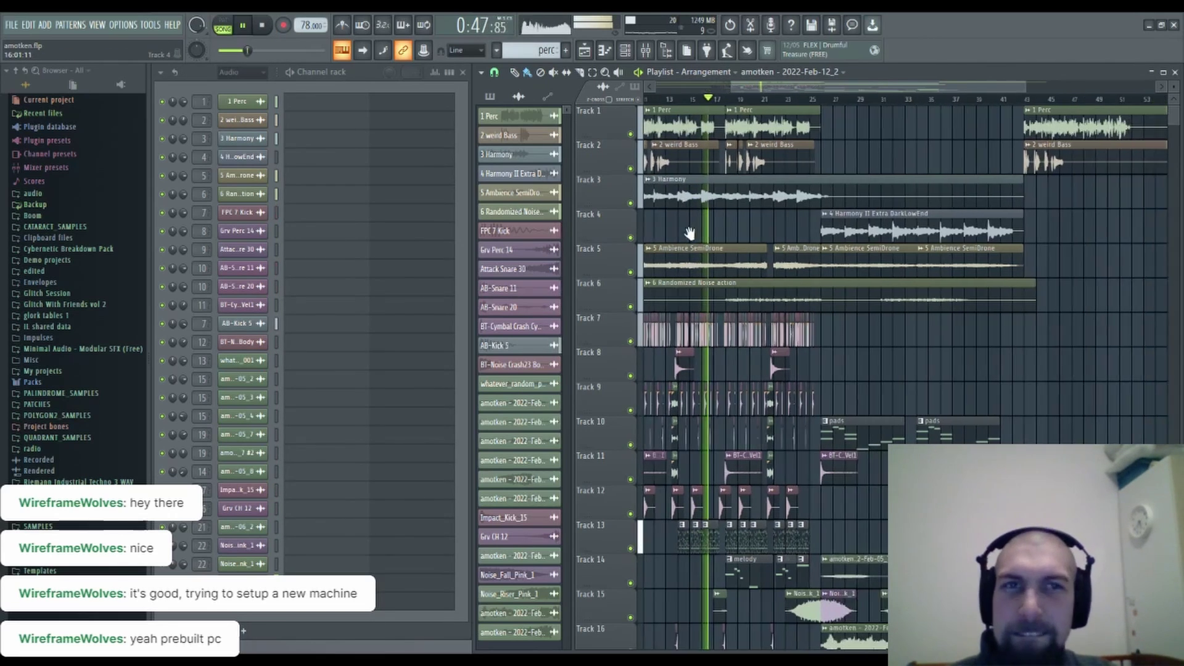
drag(846, 142, 822, 141)
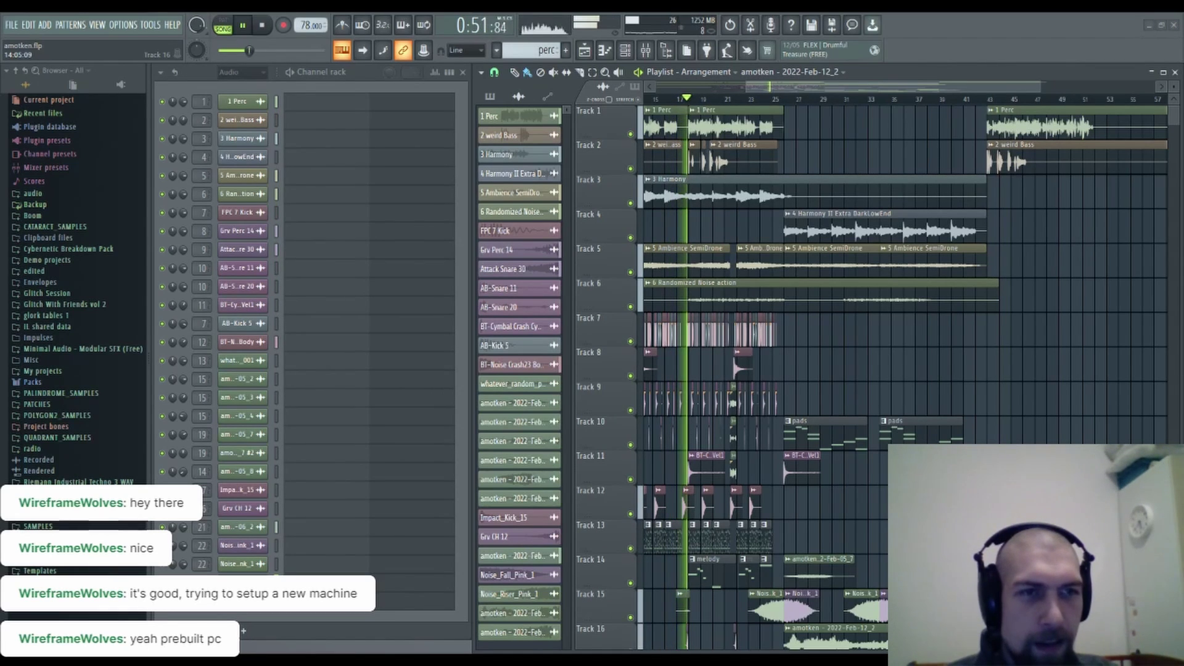
drag(759, 226, 724, 224)
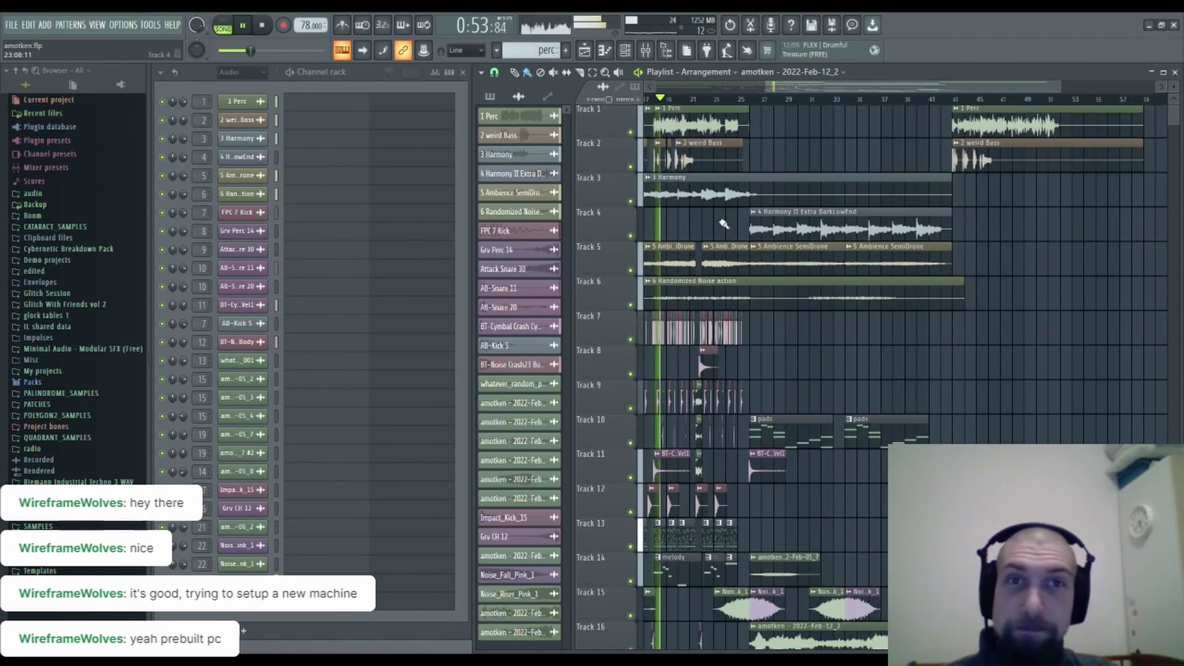
drag(799, 140, 810, 259)
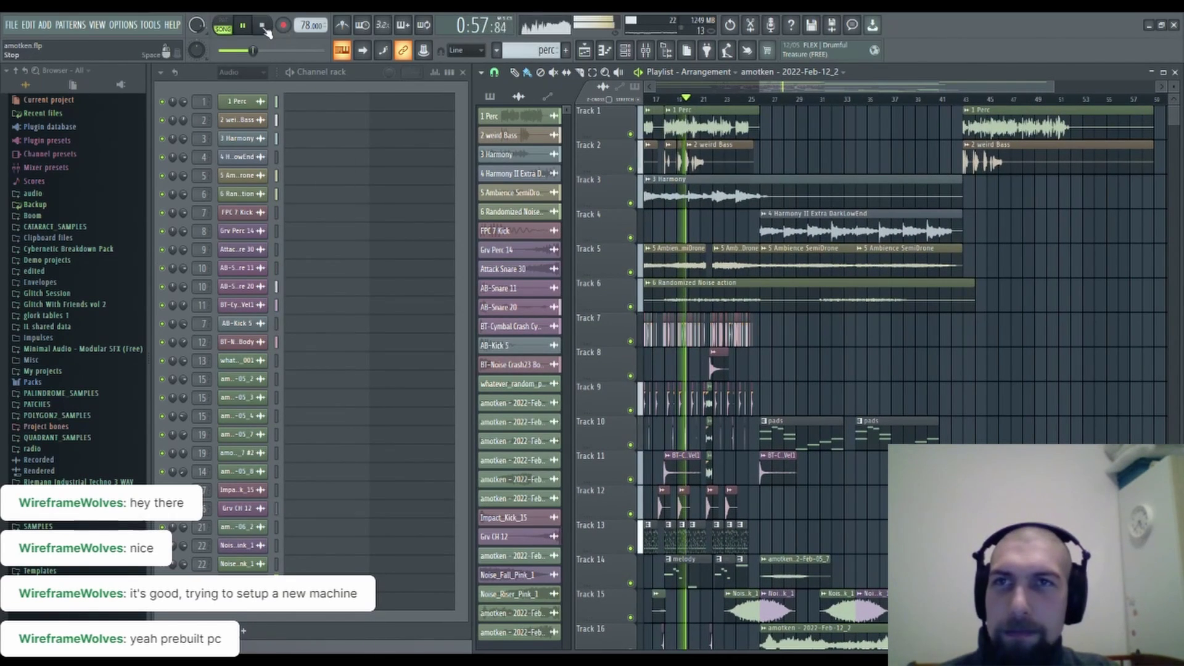
drag(874, 350, 848, 356)
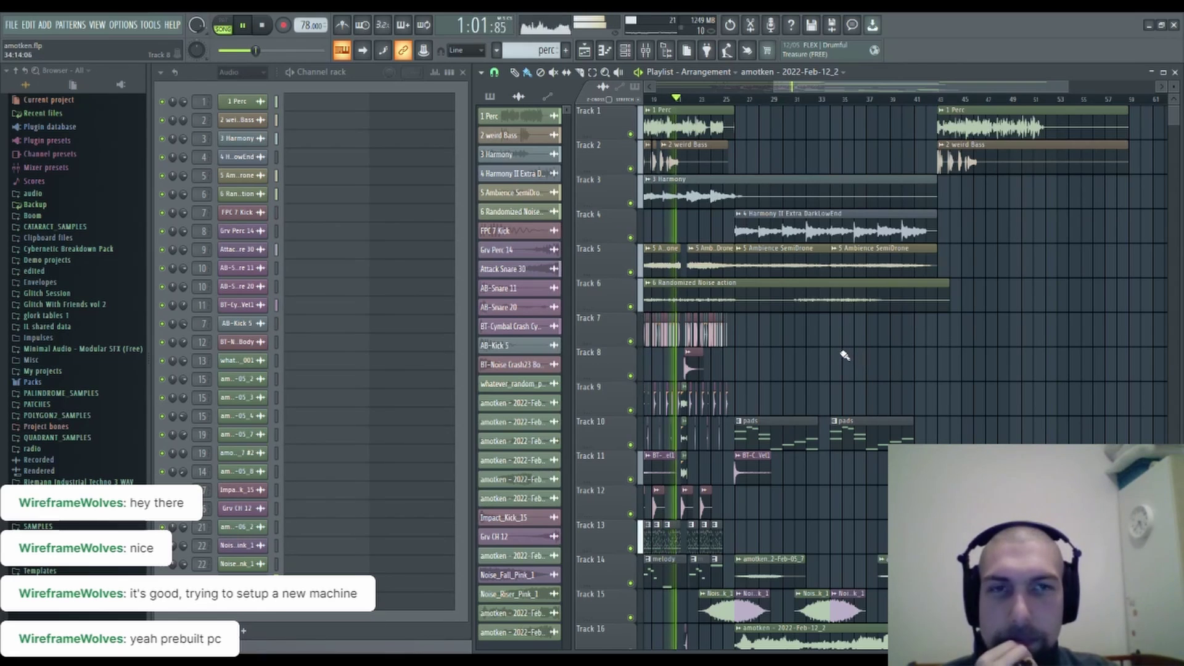
drag(793, 348, 780, 362)
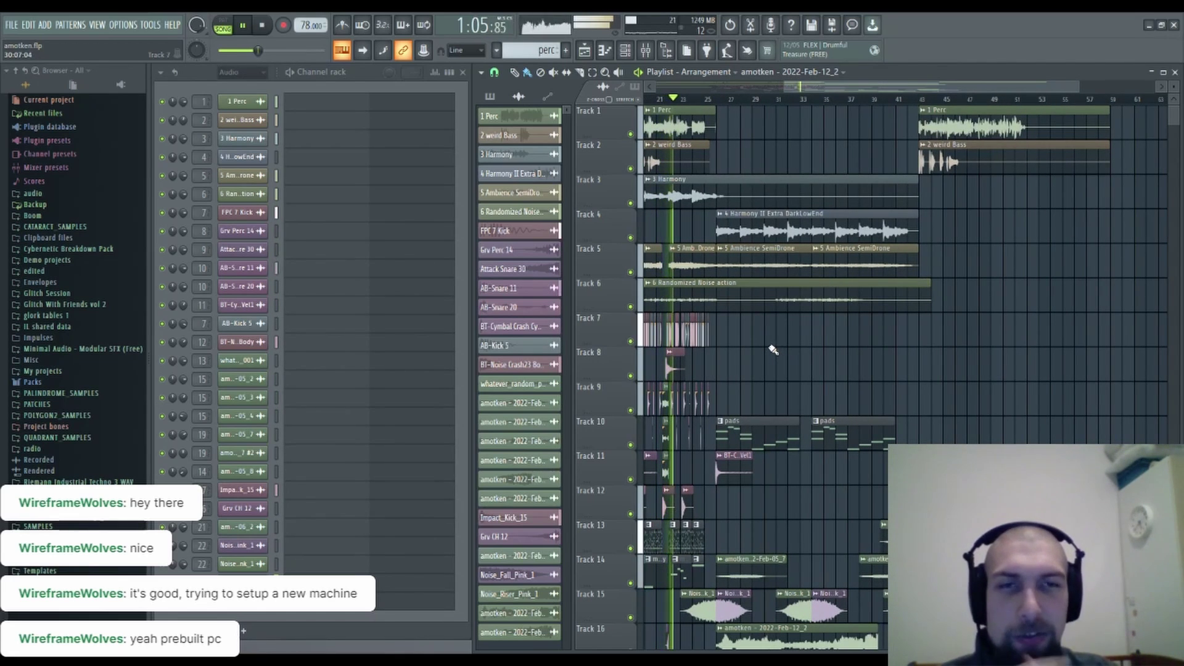
drag(791, 346, 818, 260)
drag(834, 403, 809, 456)
drag(759, 305, 755, 386)
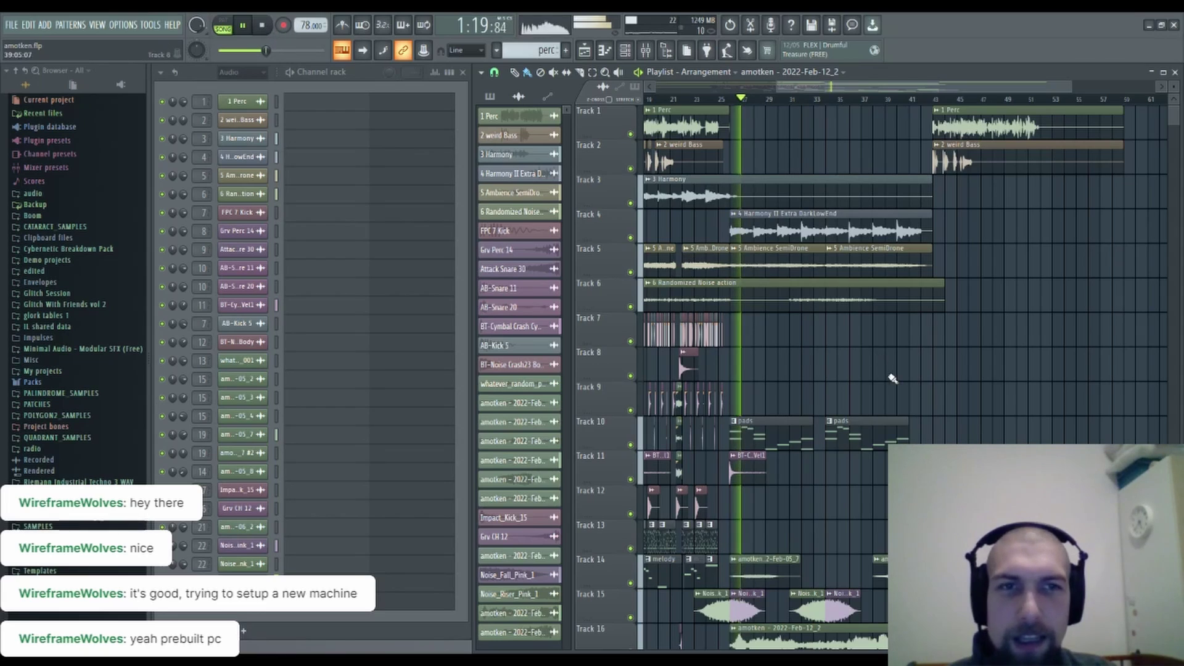
Listen through the first pads clip from about bar 27 to bar 32, following the clips across the tracks.
scroll(856, 280, down, 7)
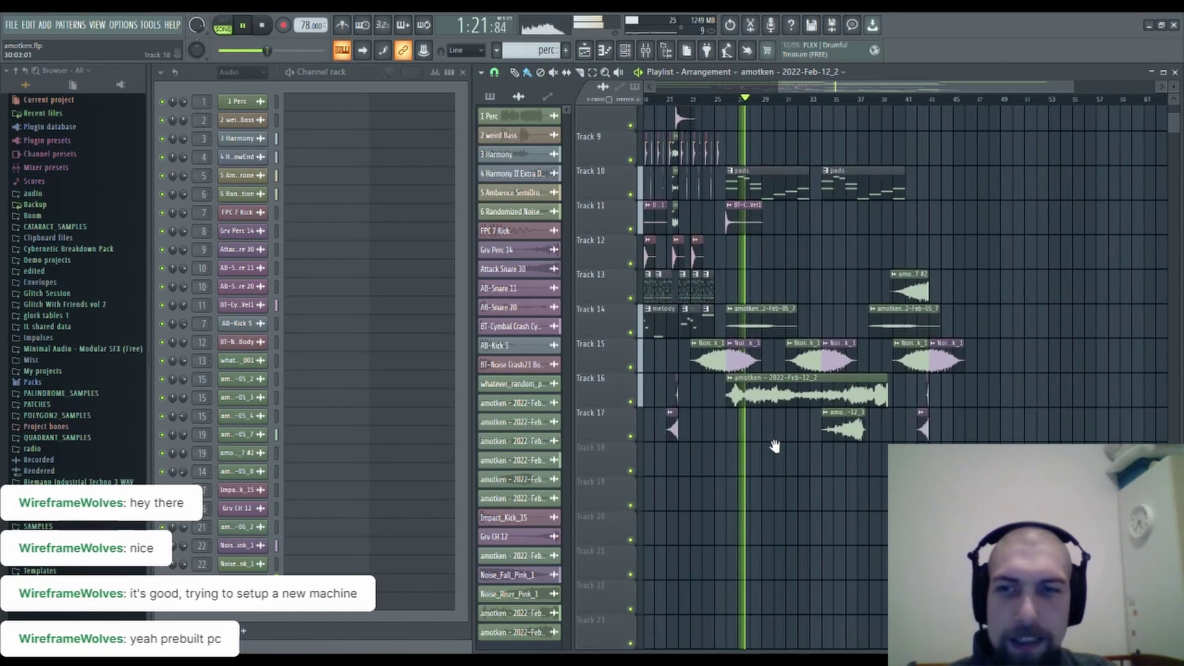
scroll(811, 259, up, 6)
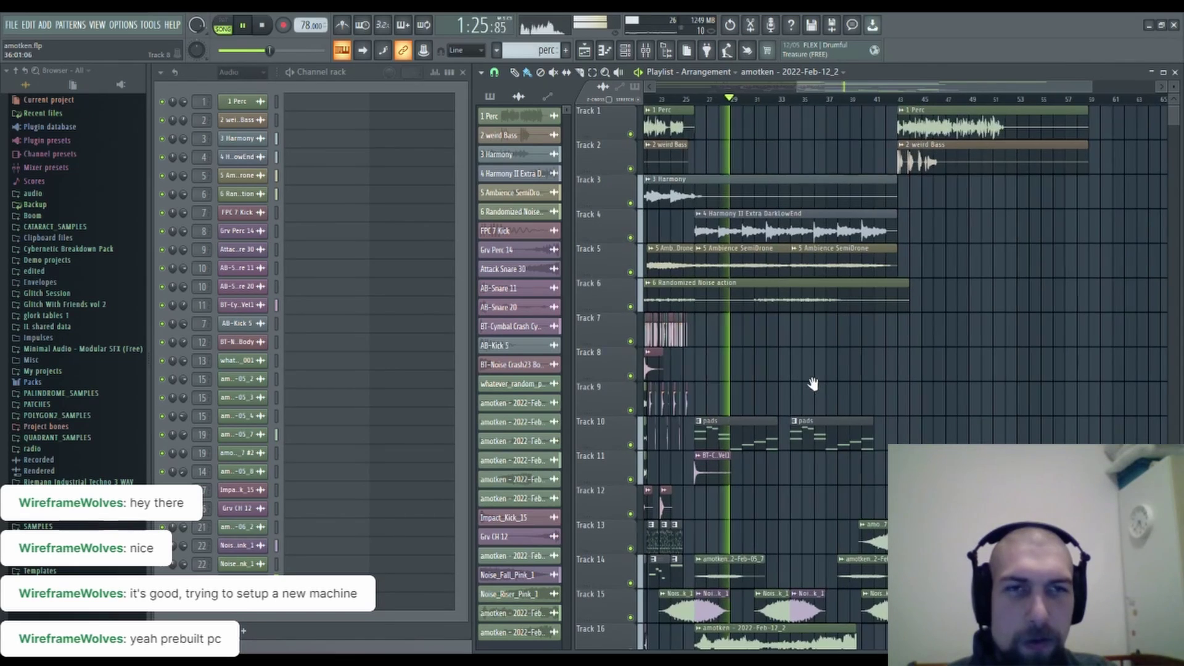
scroll(805, 312, down, 5)
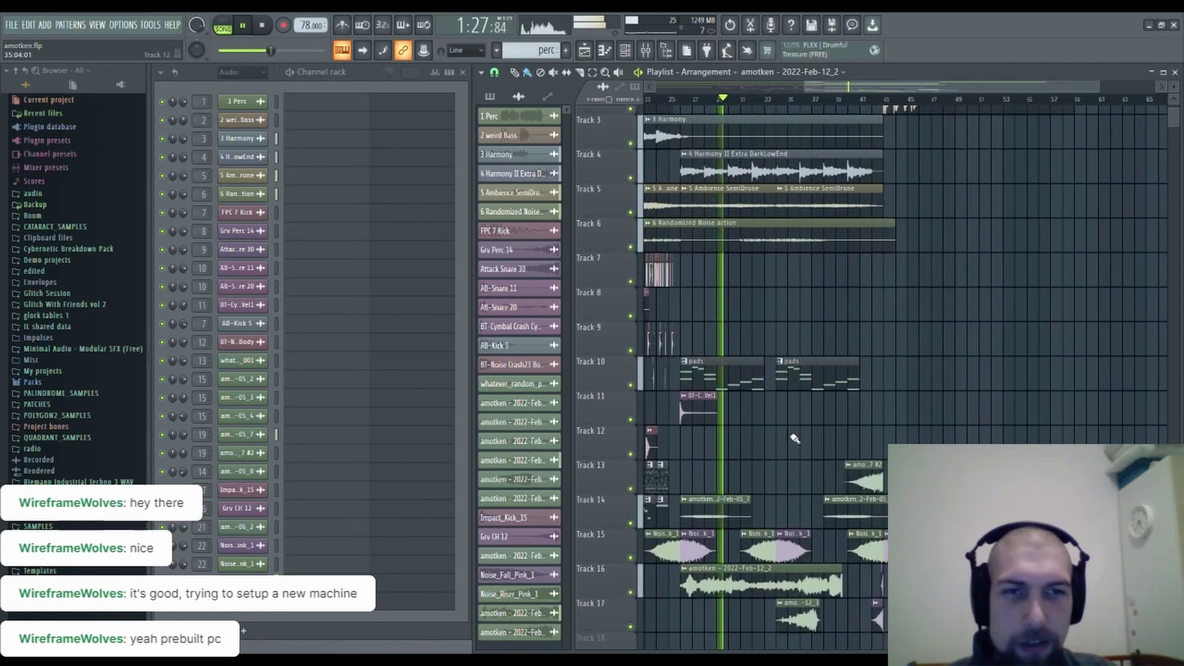
scroll(785, 314, down, 1)
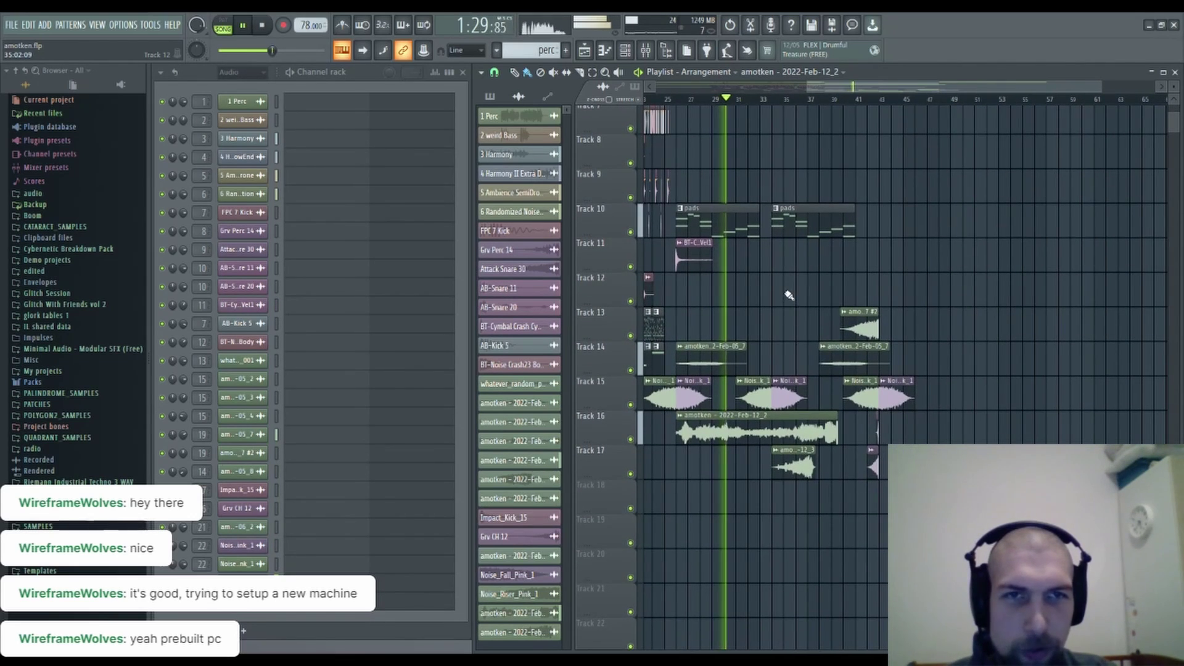
scroll(789, 296, up, 4)
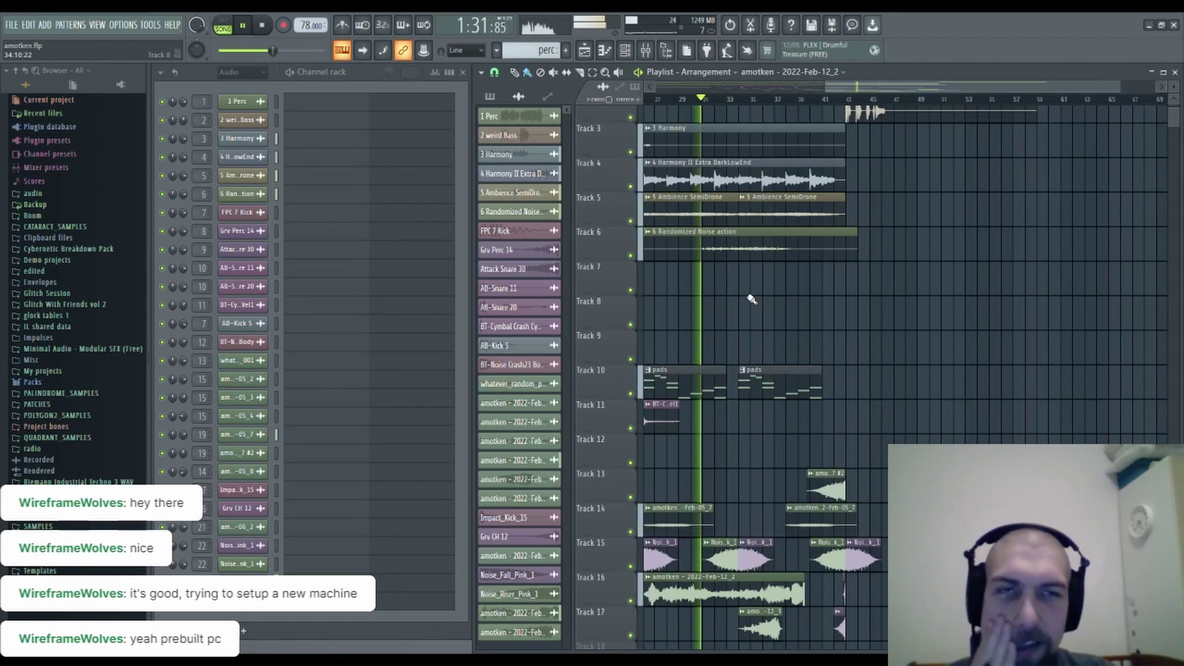
scroll(748, 301, down, 3)
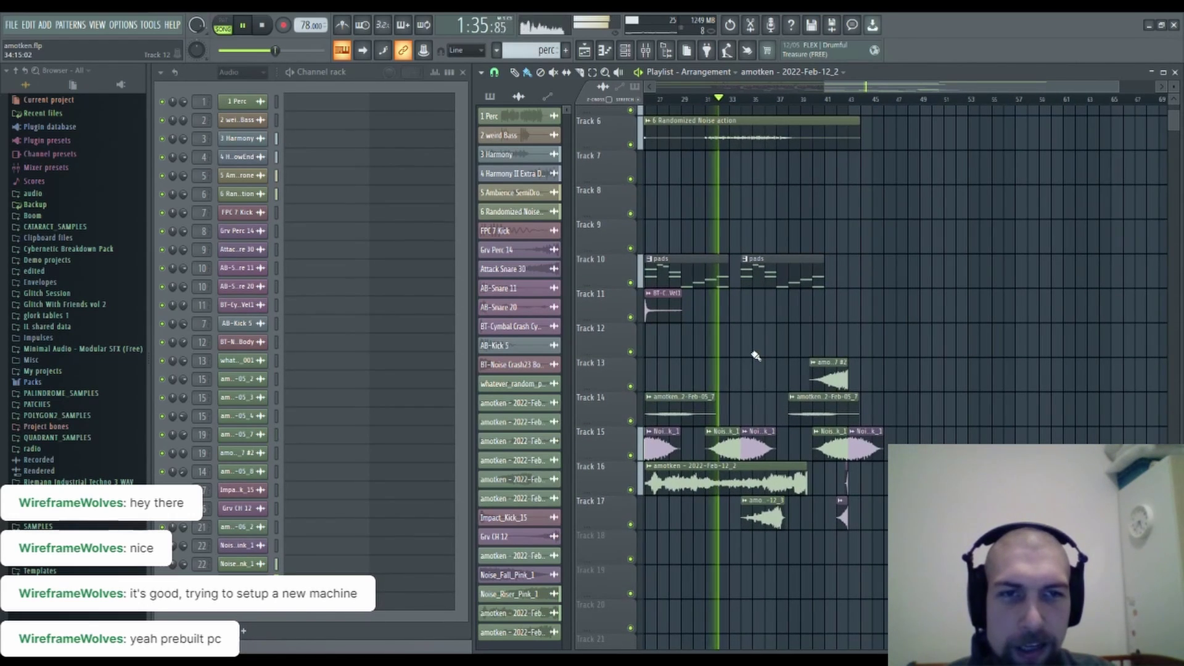
Keep listening into the second pads clip up to about bar 36, checking the upper and lower tracks, and stop playback.
drag(756, 356, 763, 403)
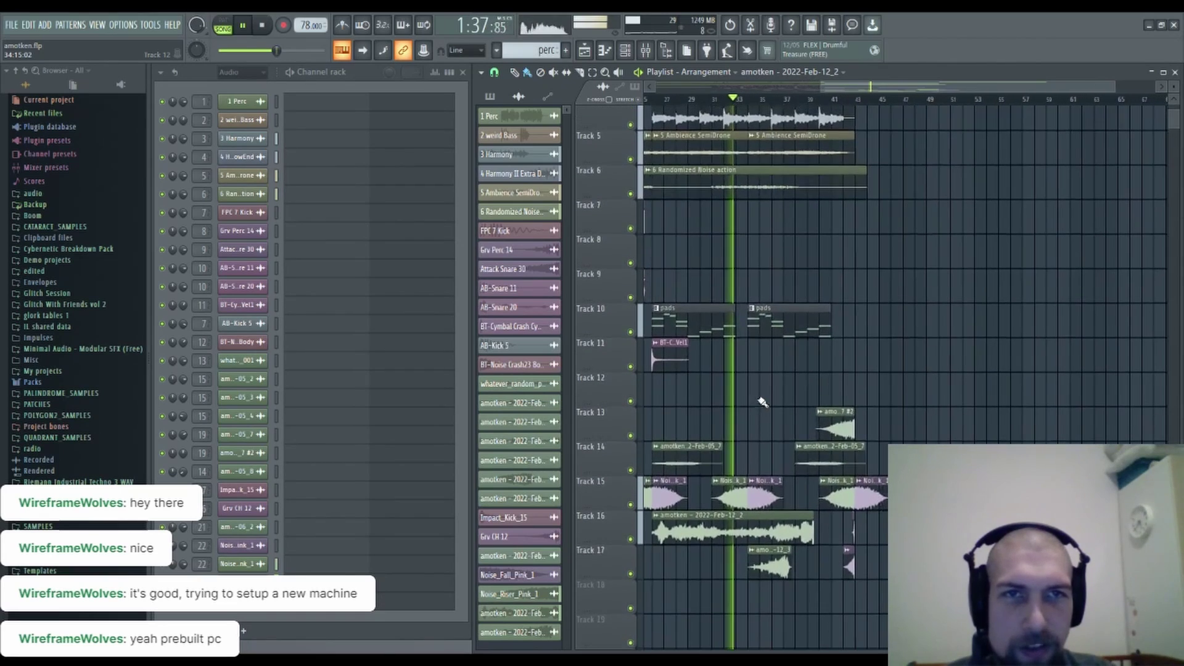
drag(767, 282, 759, 393)
drag(792, 143, 761, 65)
drag(761, 321, 779, 258)
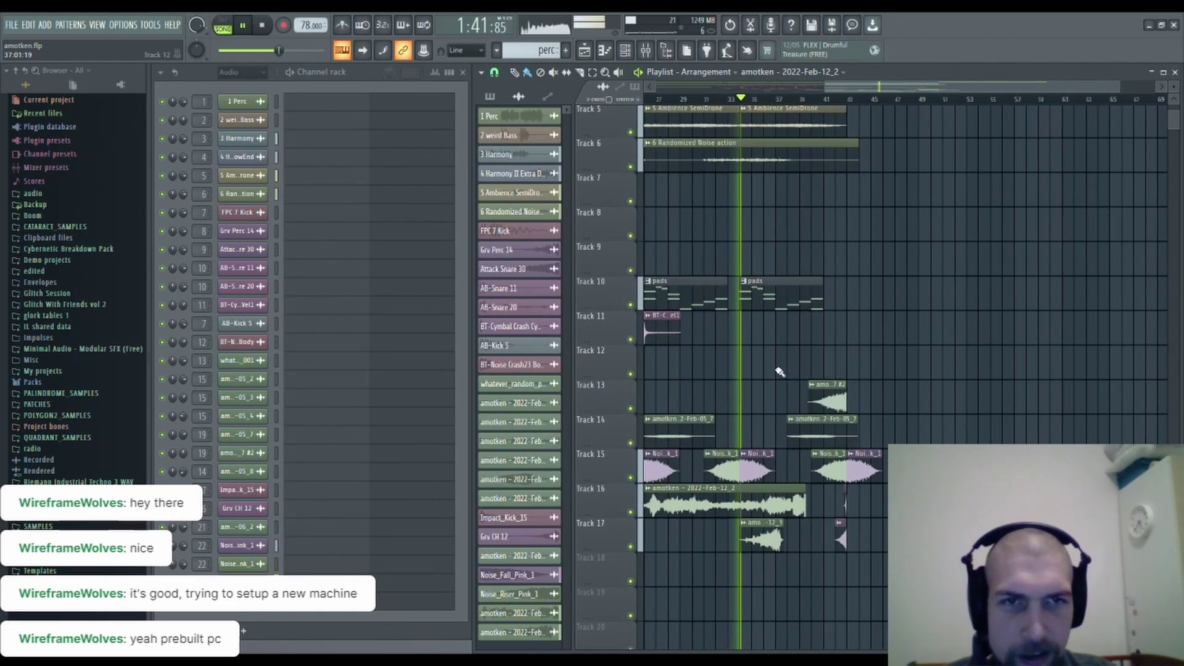
drag(780, 372, 748, 386)
drag(787, 228, 772, 381)
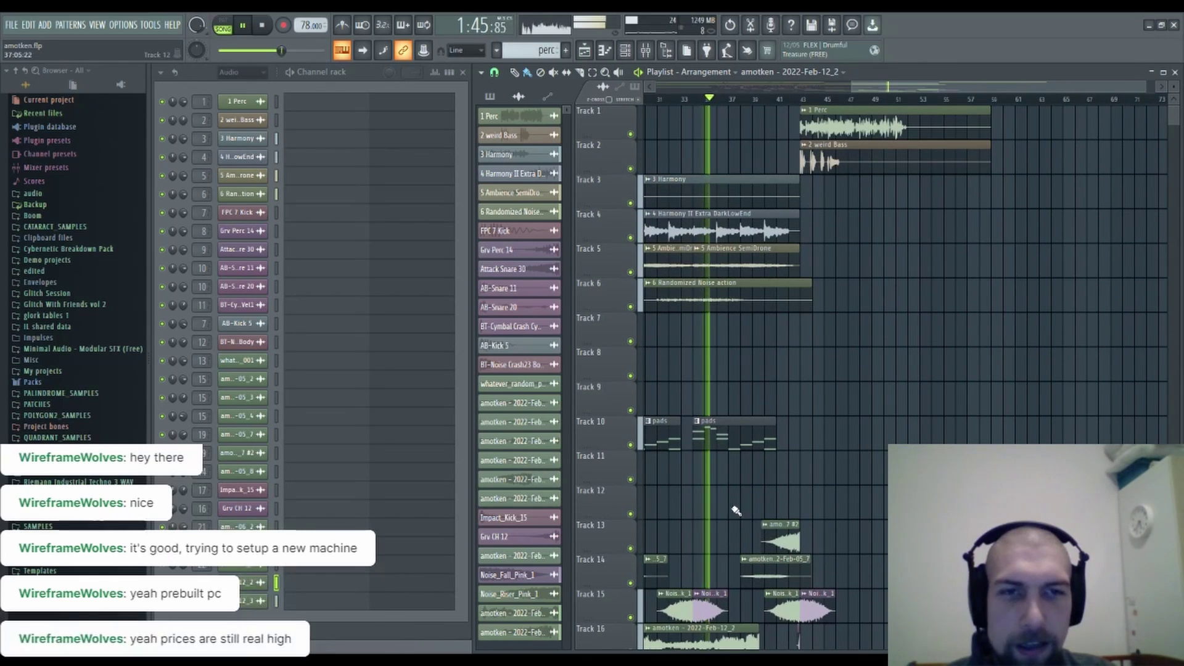
drag(735, 508, 753, 333)
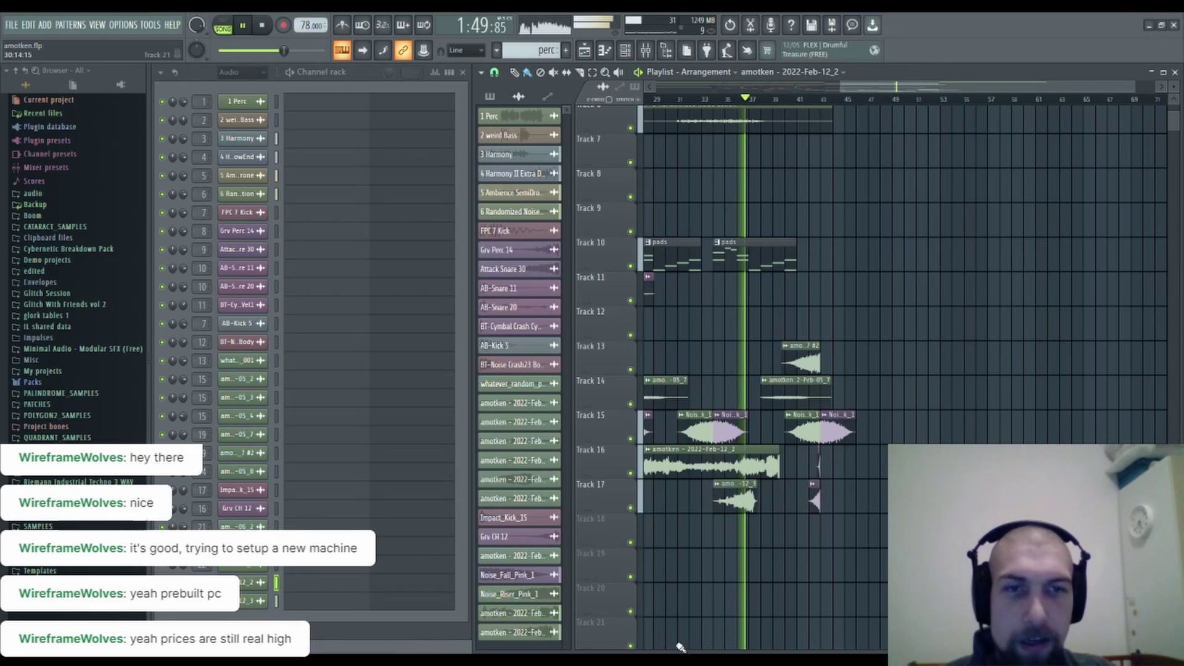
click(265, 28)
Open the channel settings of the amotken - 2022-Feb-12_3 clip on Track 17 and play that clip soloed.
scroll(776, 100, up, 5)
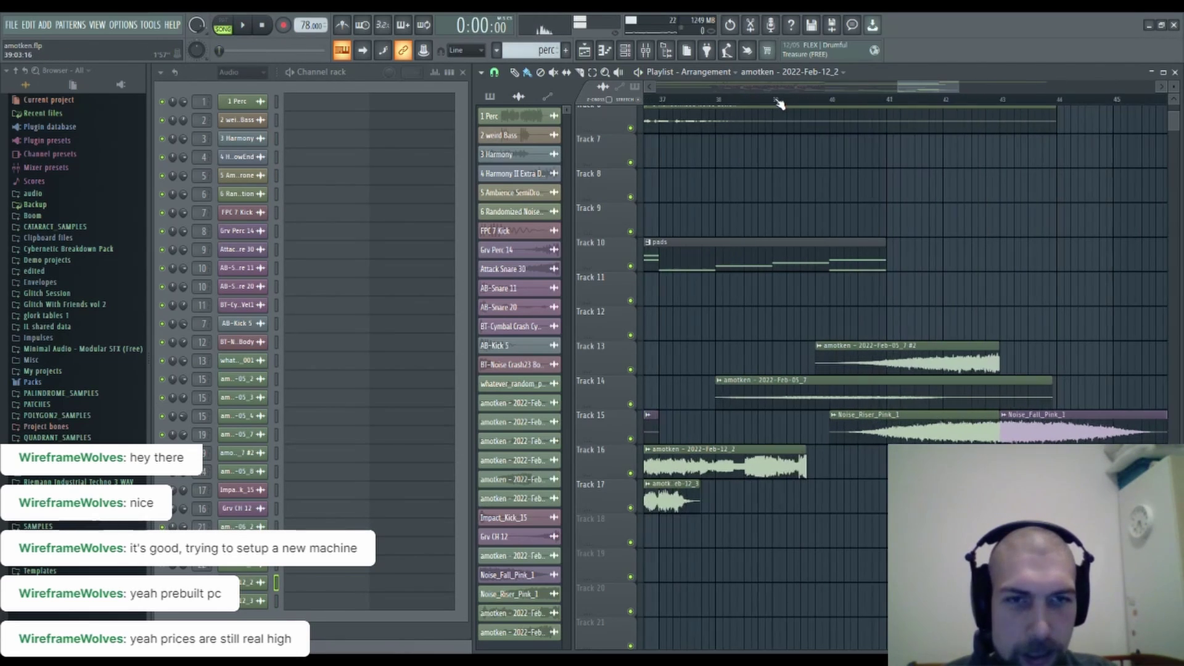
drag(742, 525, 841, 358)
double_click(821, 331)
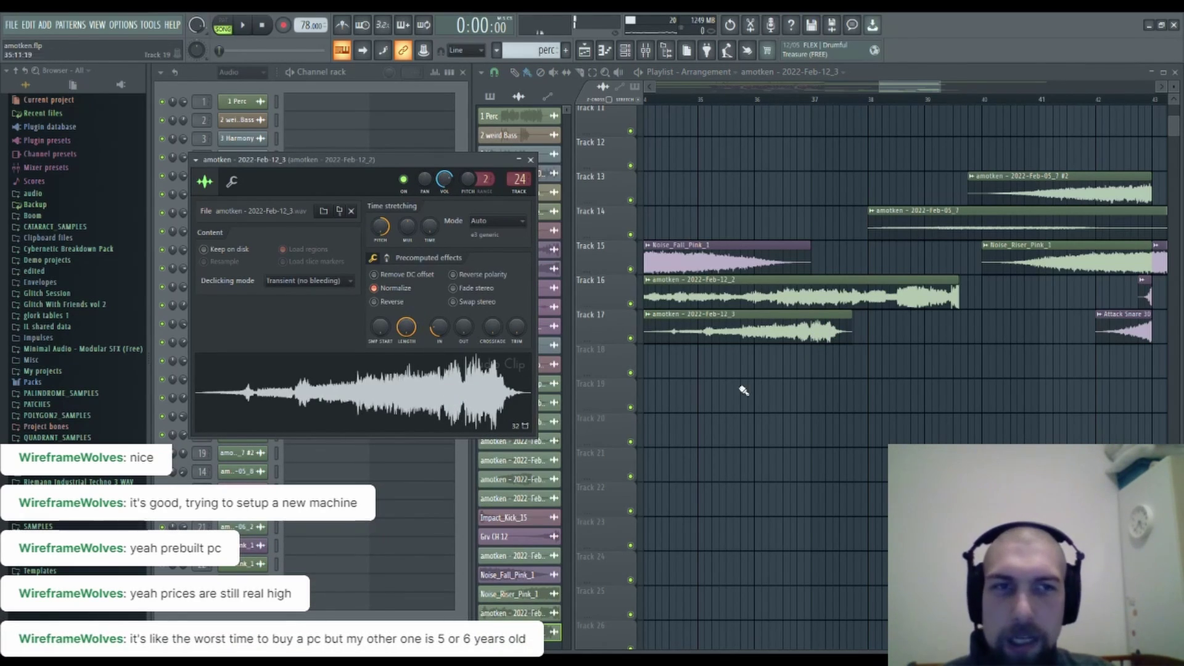
key(space)
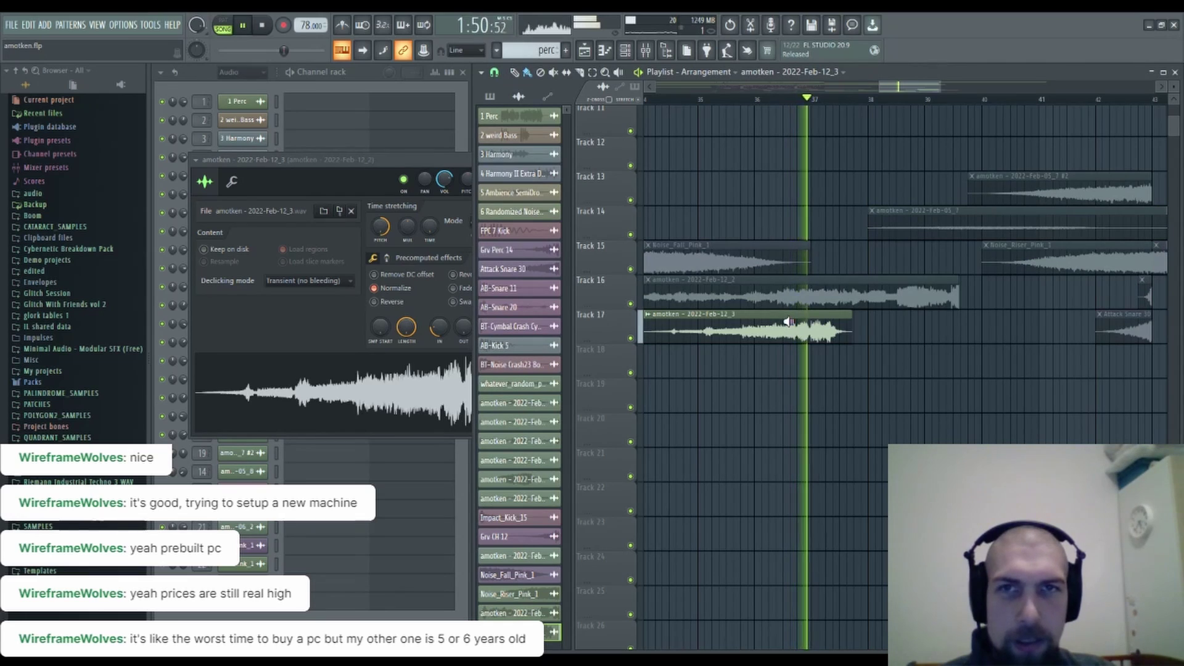
key(space)
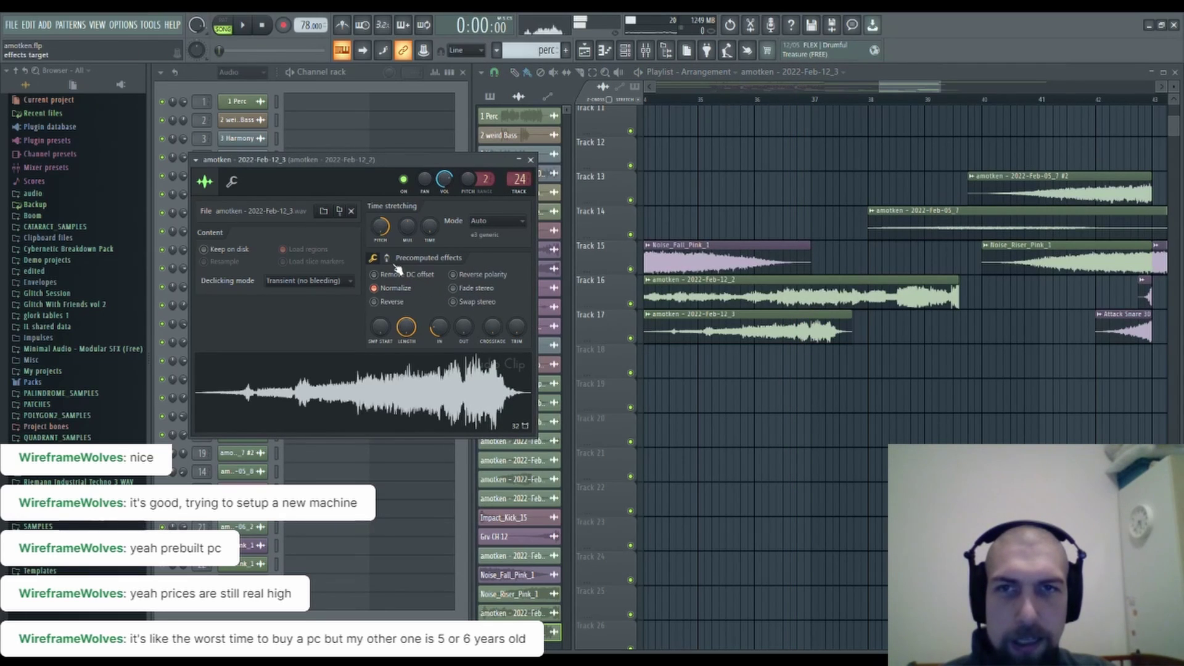
Show the second page of precomputed effects for the Track 17 clip and audition the clip soloed from several points.
click(387, 259)
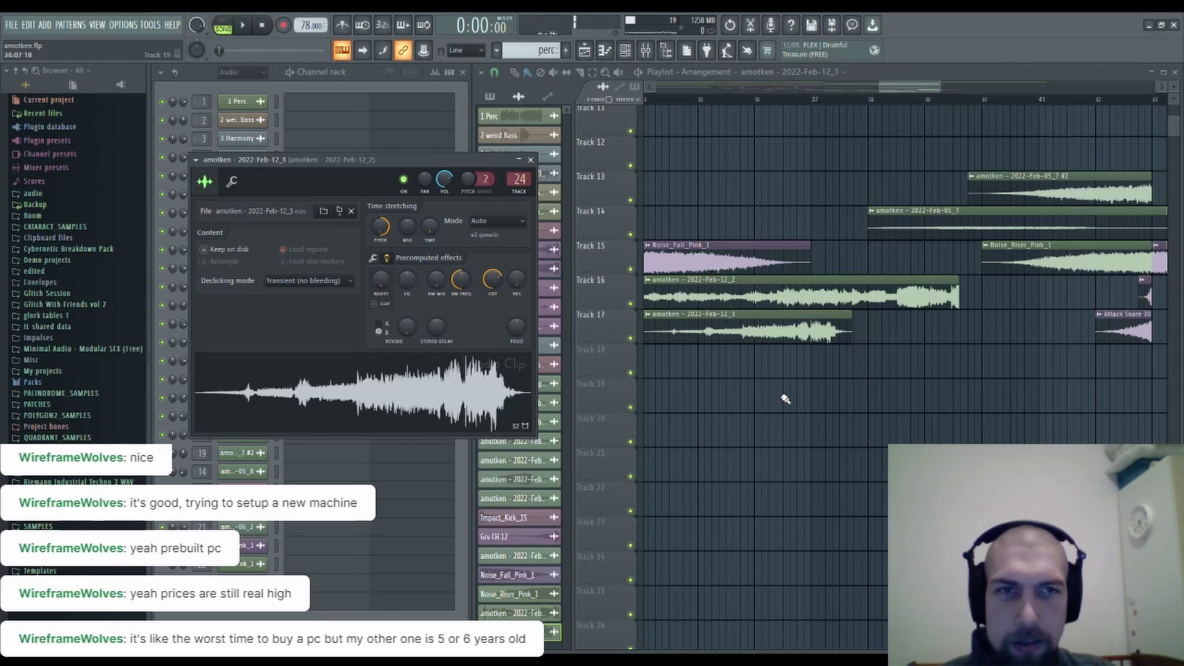
alt+right_click(816, 337)
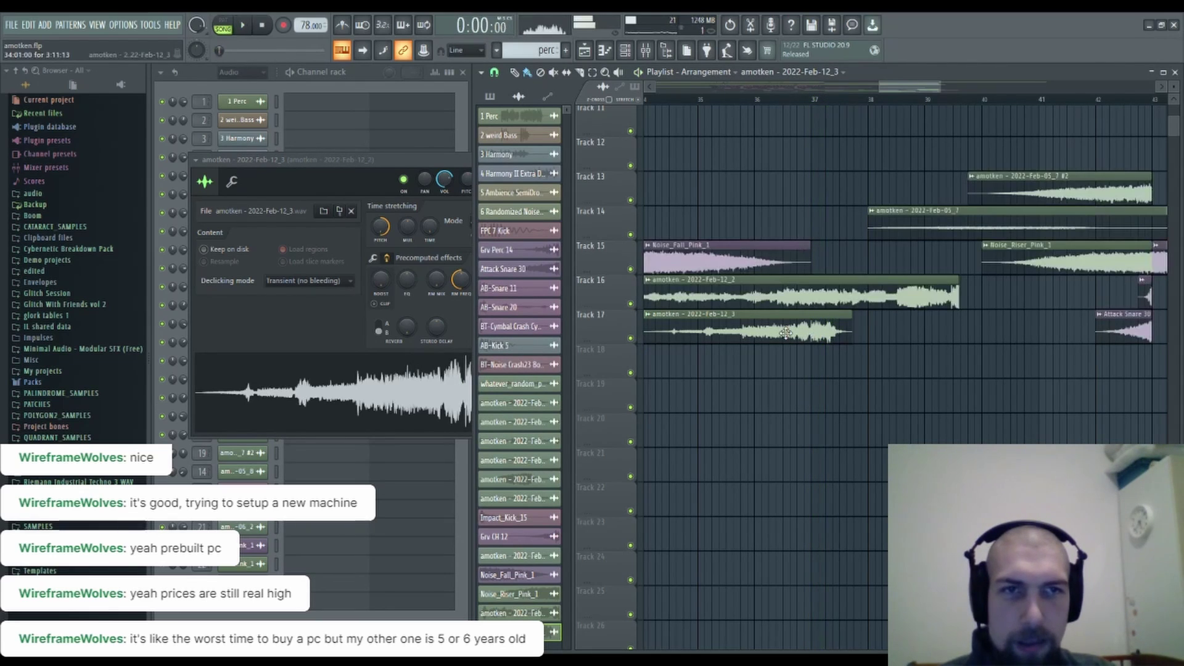
alt+right_click(784, 334)
click(464, 279)
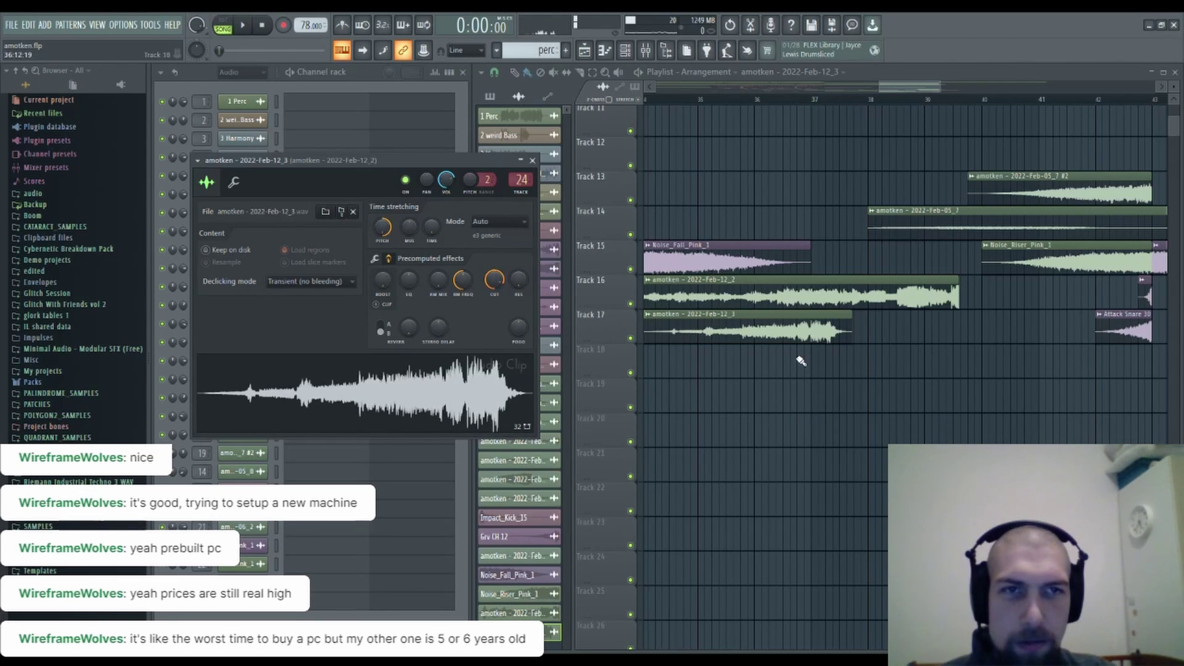
alt+right_click(794, 333)
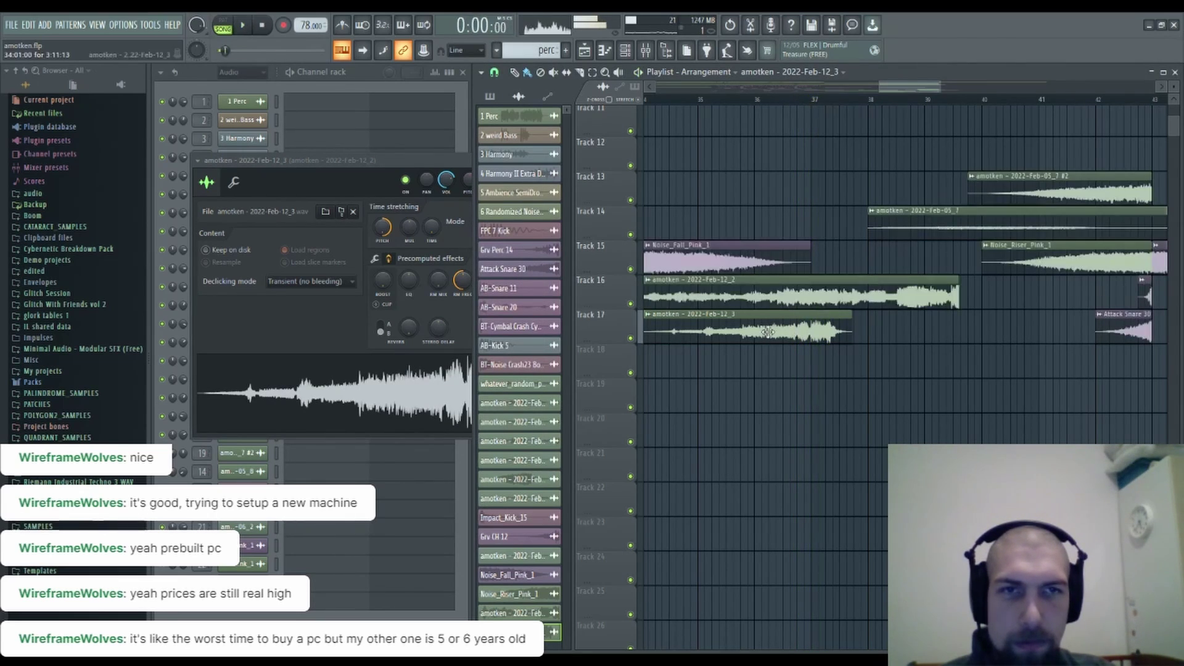
alt+right_click(691, 333)
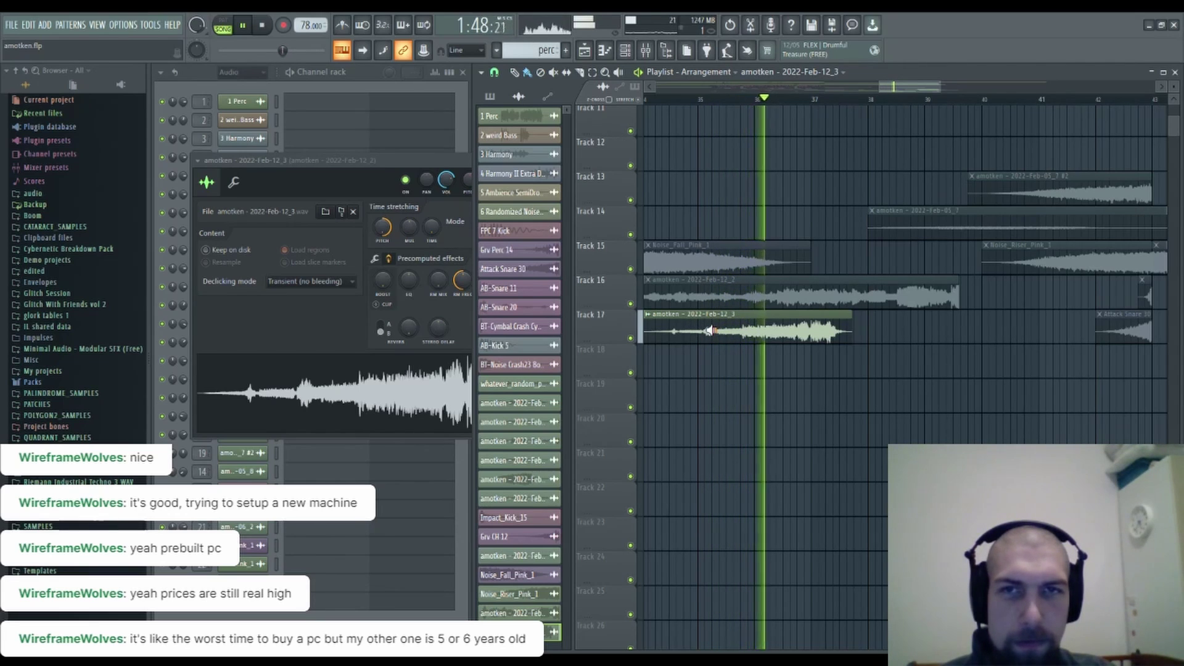
Raise the ring modulation mix of the Track 17 clip to 92%, audition the clip and close its channel settings.
click(437, 290)
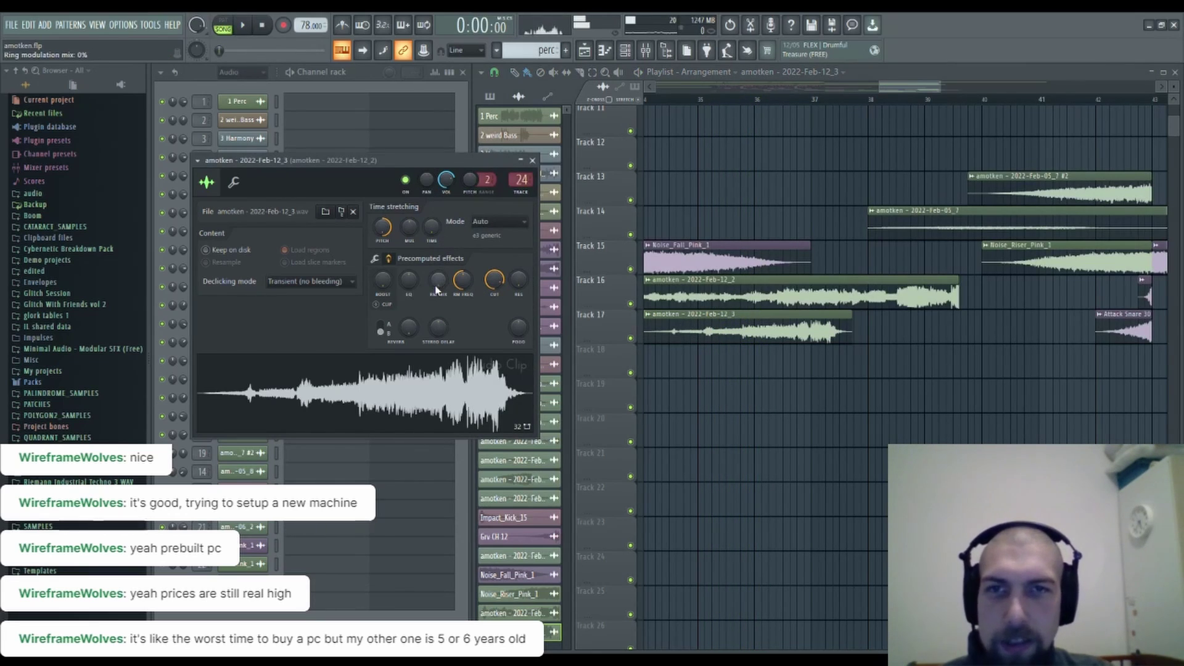
drag(436, 290, 437, 271)
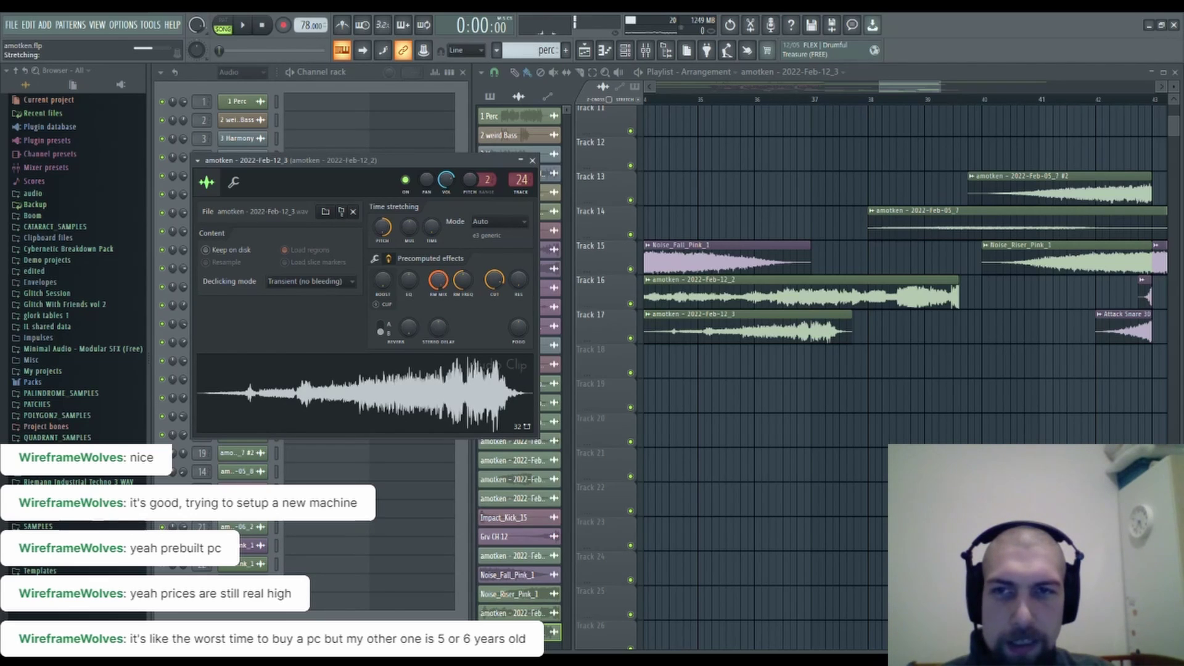
drag(704, 417, 865, 429)
alt+right_click(837, 346)
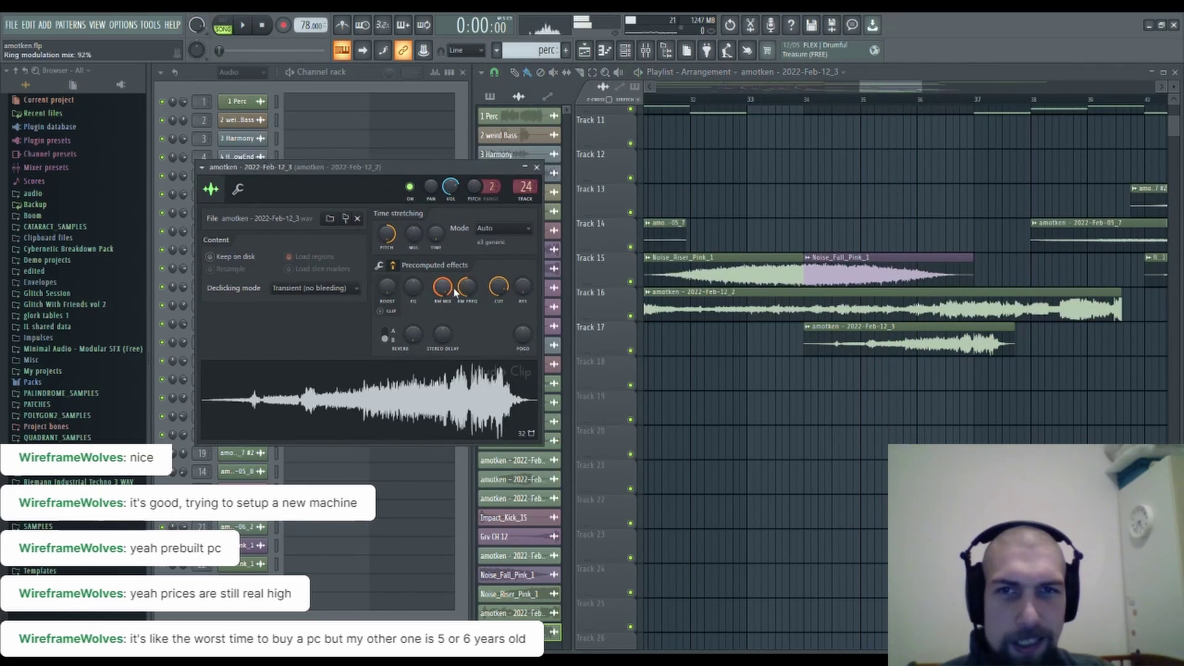
click(538, 167)
Look back across the pads section in the playlist and place the play position at about bar 22.
scroll(925, 350, up, 4)
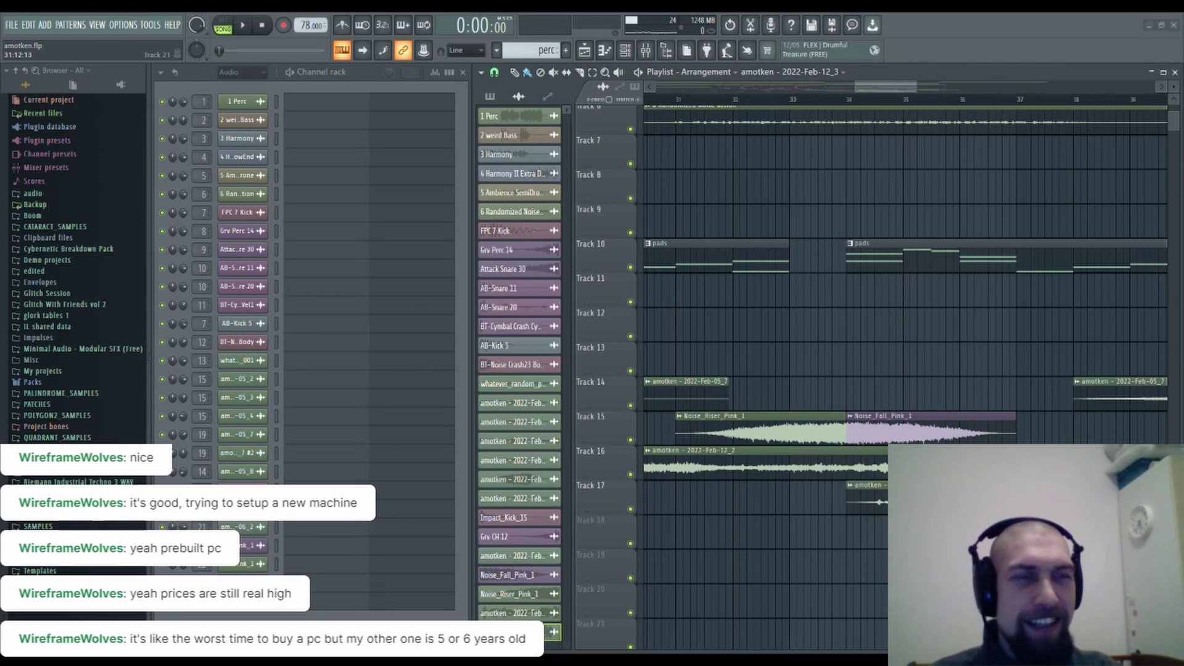
drag(792, 301, 797, 162)
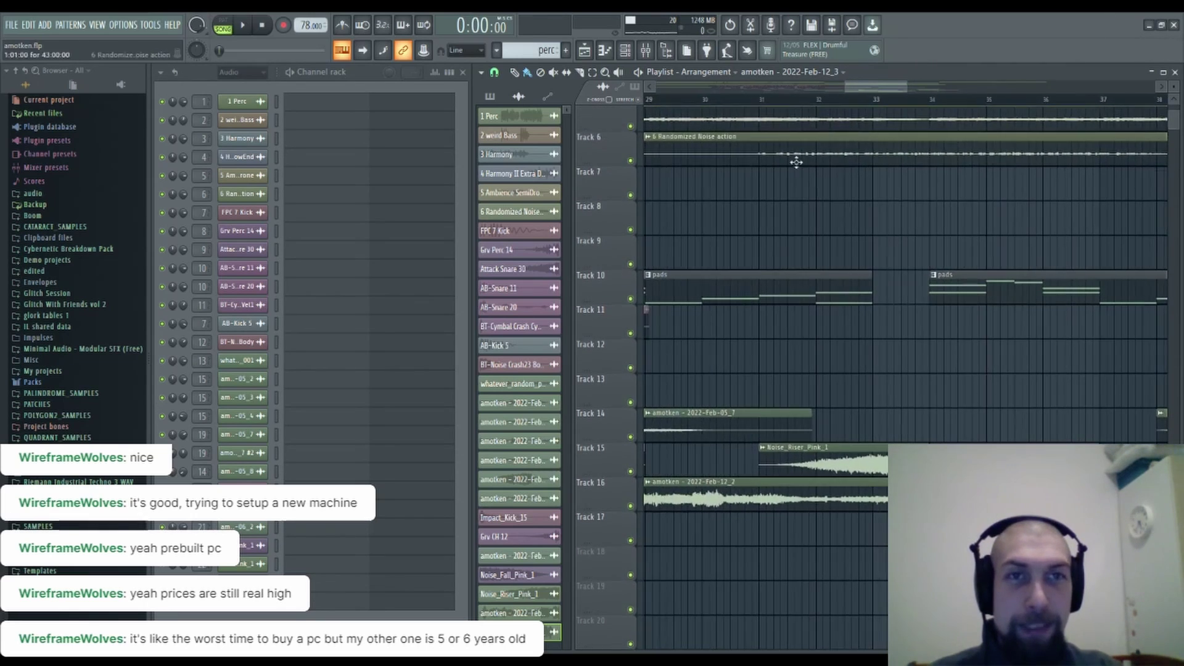
scroll(751, 105, down, 7)
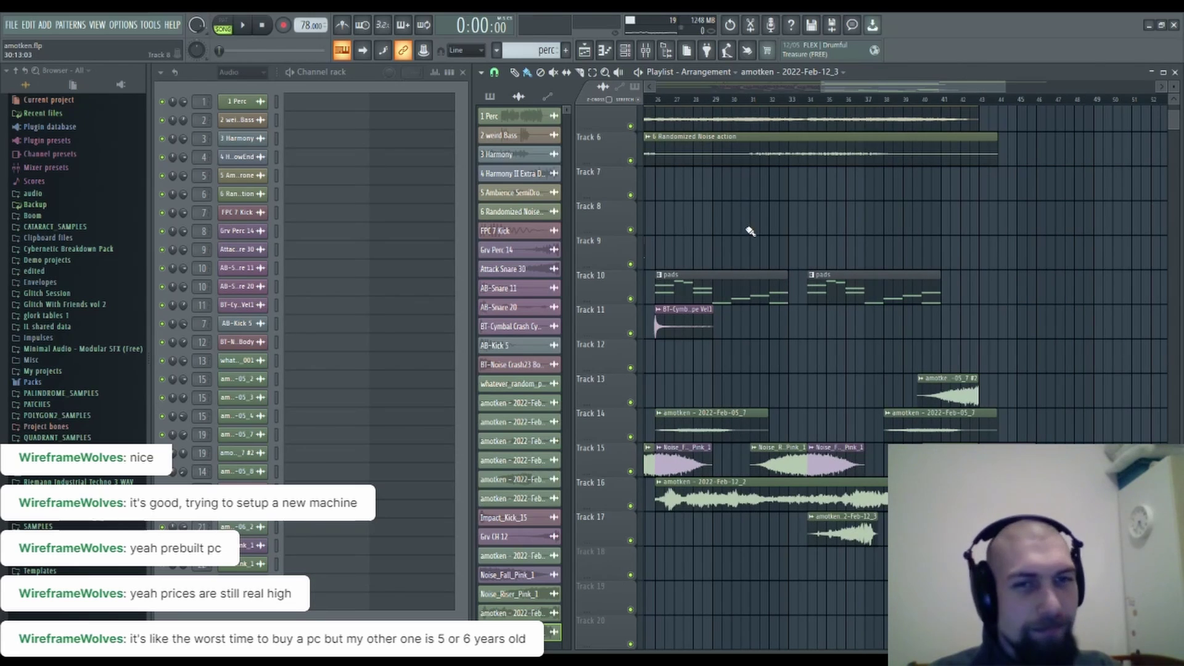
drag(817, 228, 971, 234)
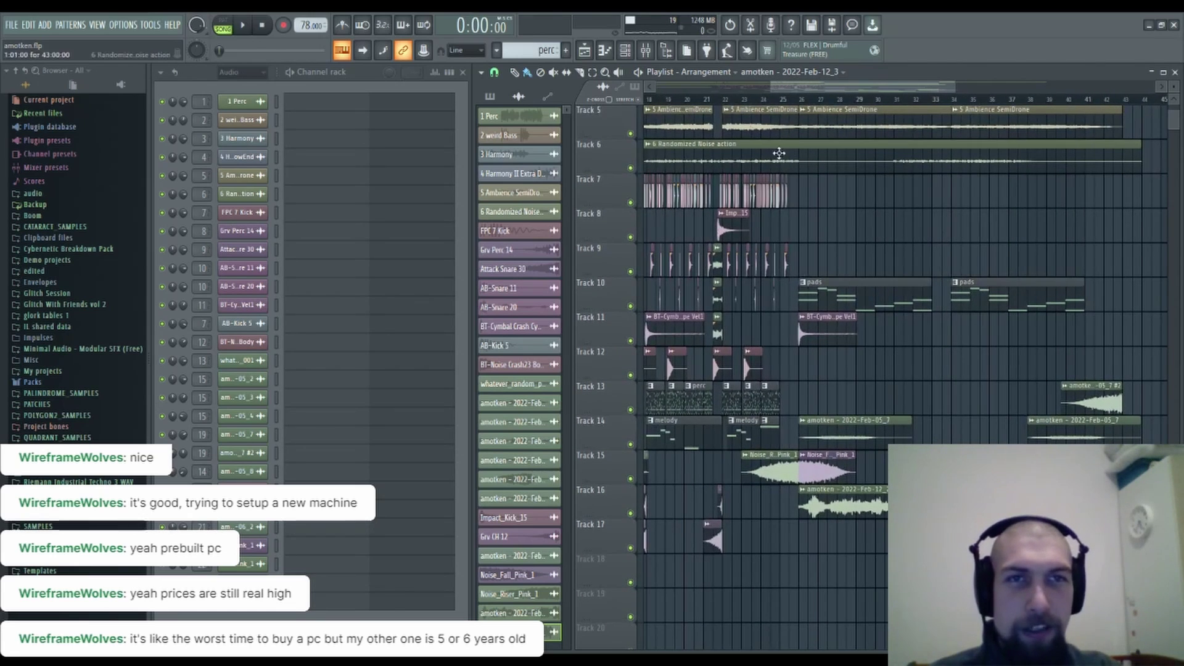
click(725, 100)
Examine the clips on Tracks 1 to 17 from about bar 17 to bar 45, and zoom out to the whole arrangement.
scroll(860, 177, down, 5)
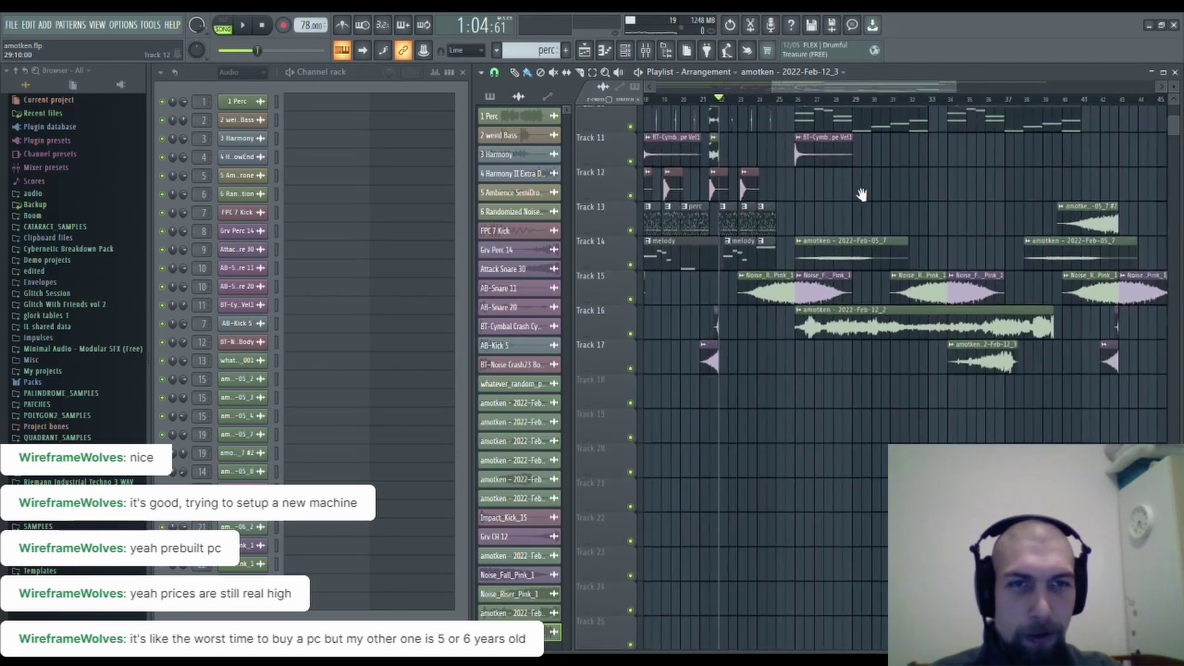
scroll(862, 195, up, 8)
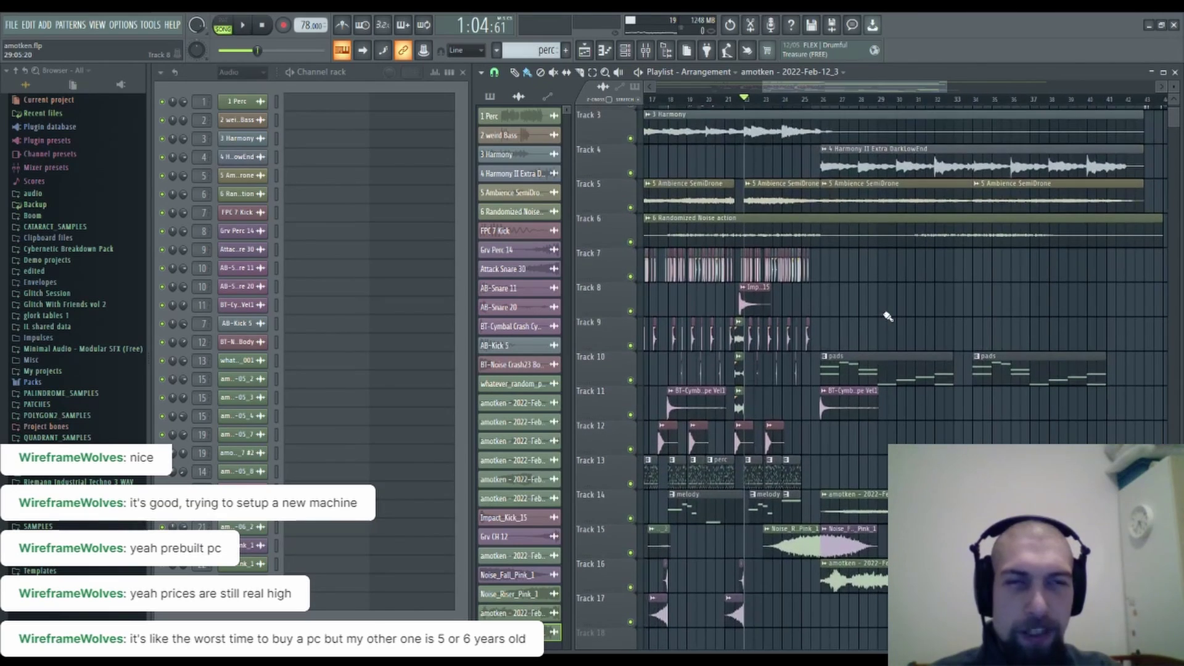
scroll(893, 356, up, 2)
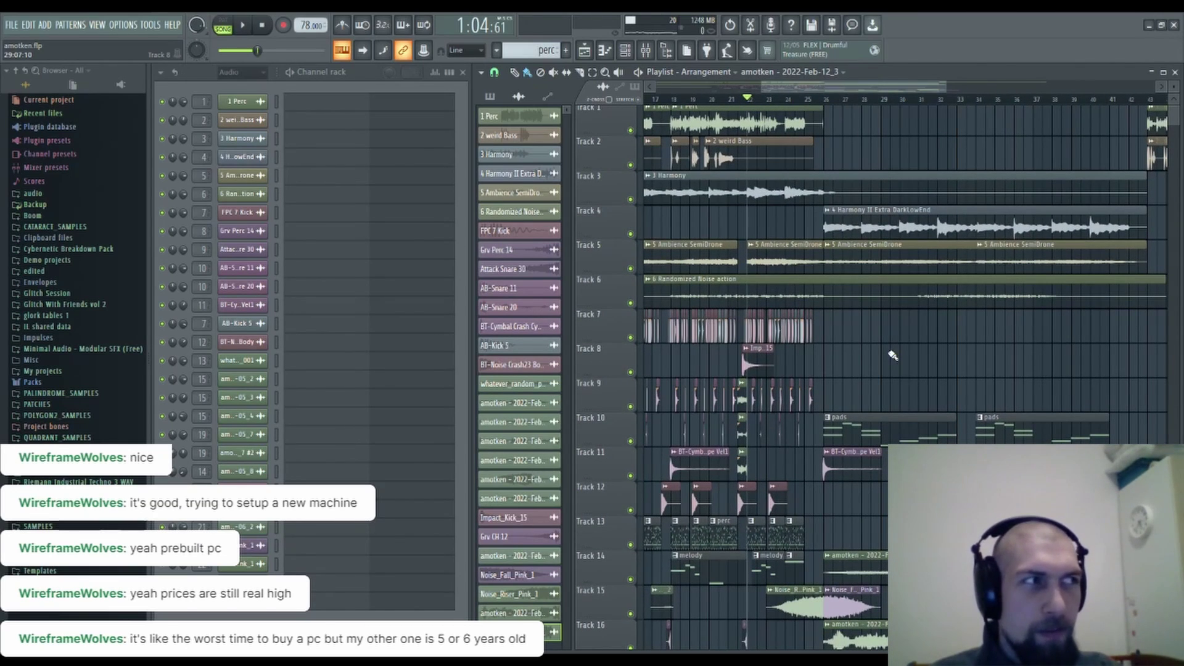
scroll(888, 313, down, 2)
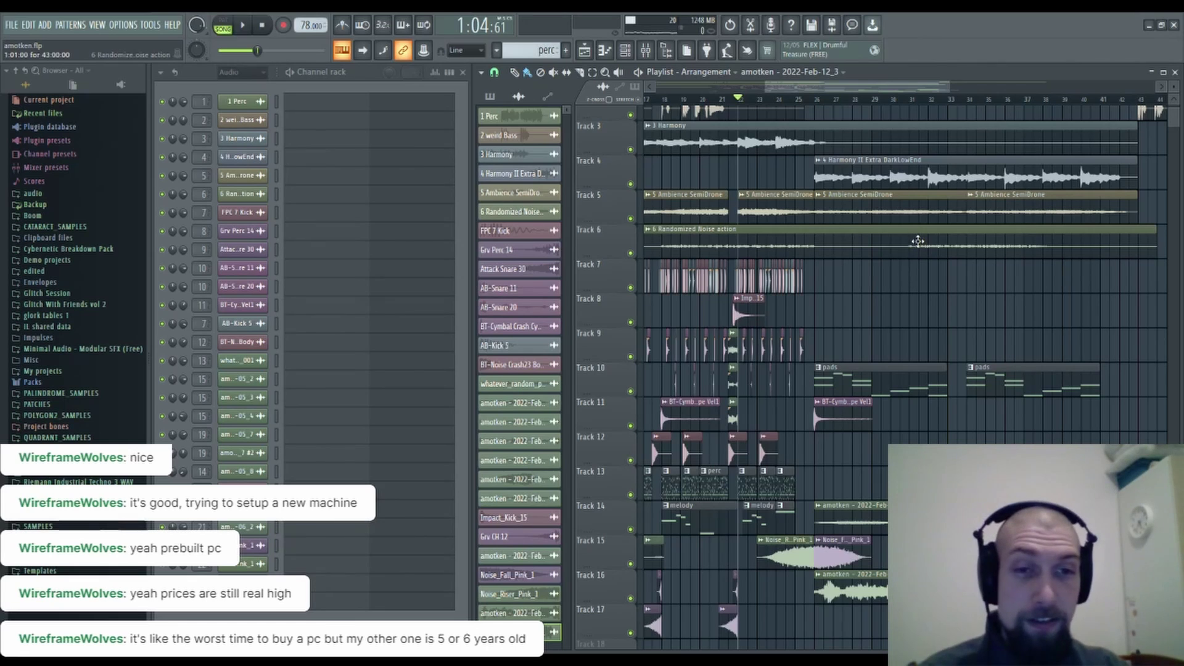
scroll(920, 271, down, 5)
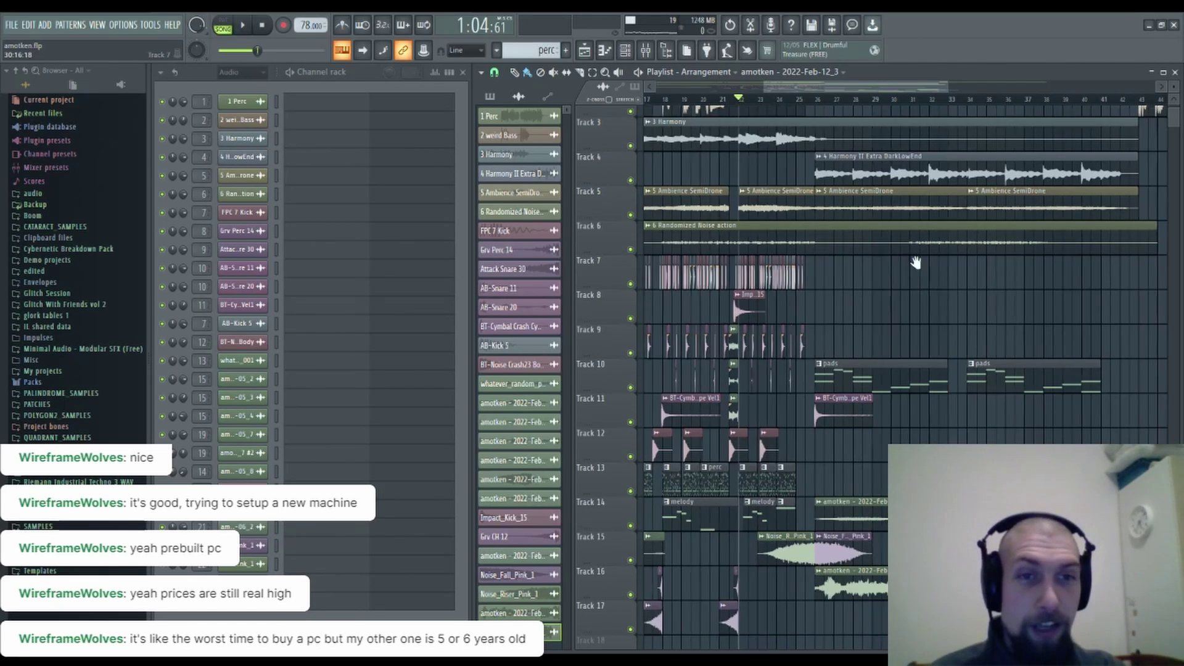
scroll(912, 296, up, 5)
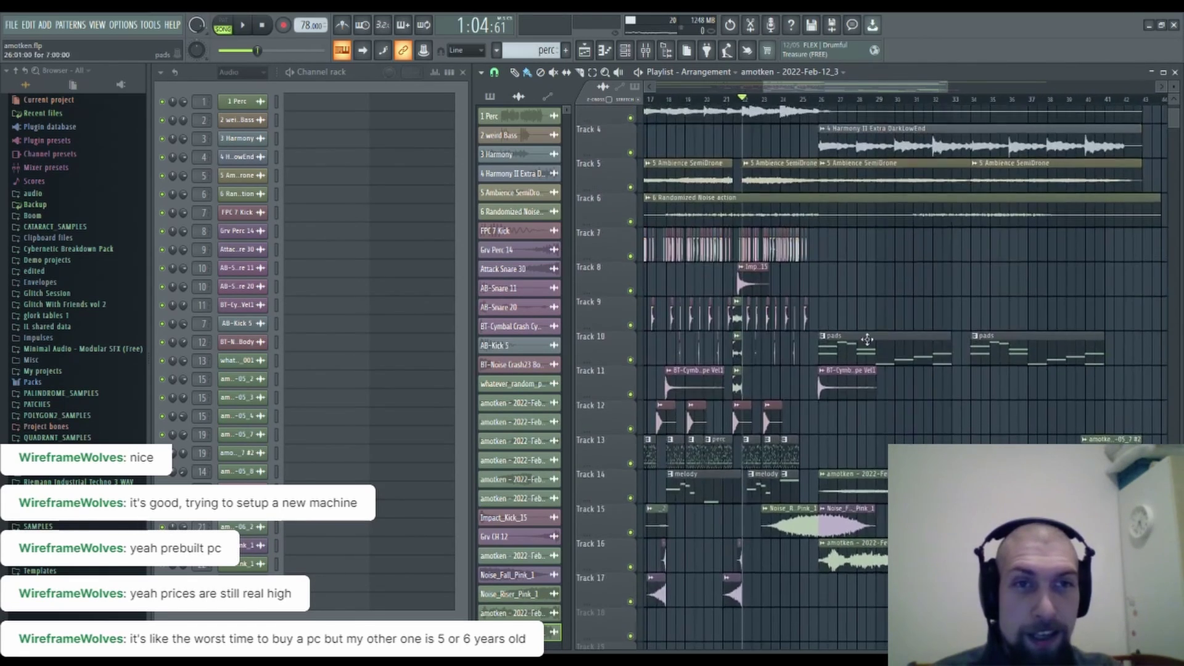
scroll(864, 247, down, 4)
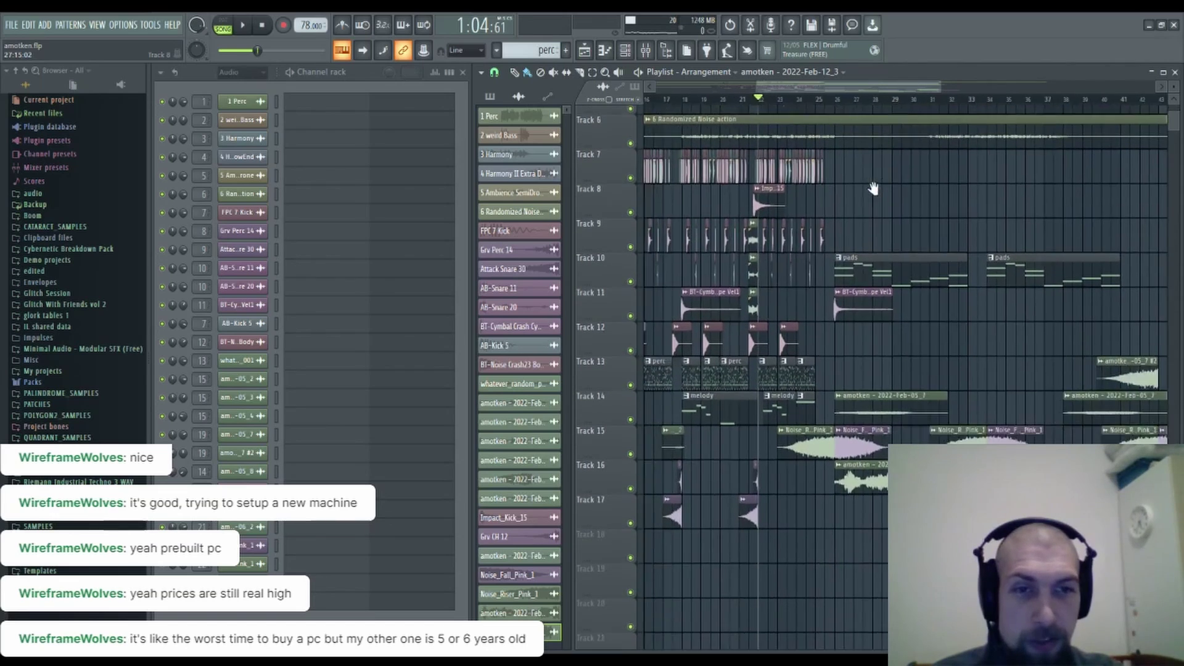
scroll(830, 438, up, 6)
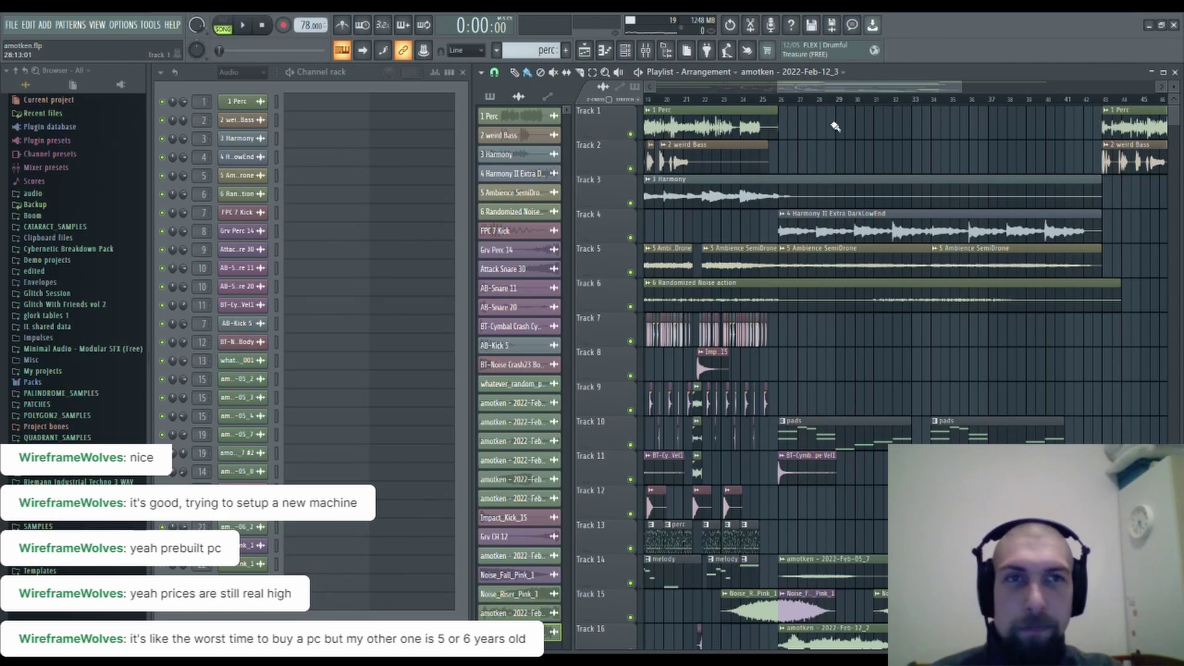
scroll(834, 106, down, 4)
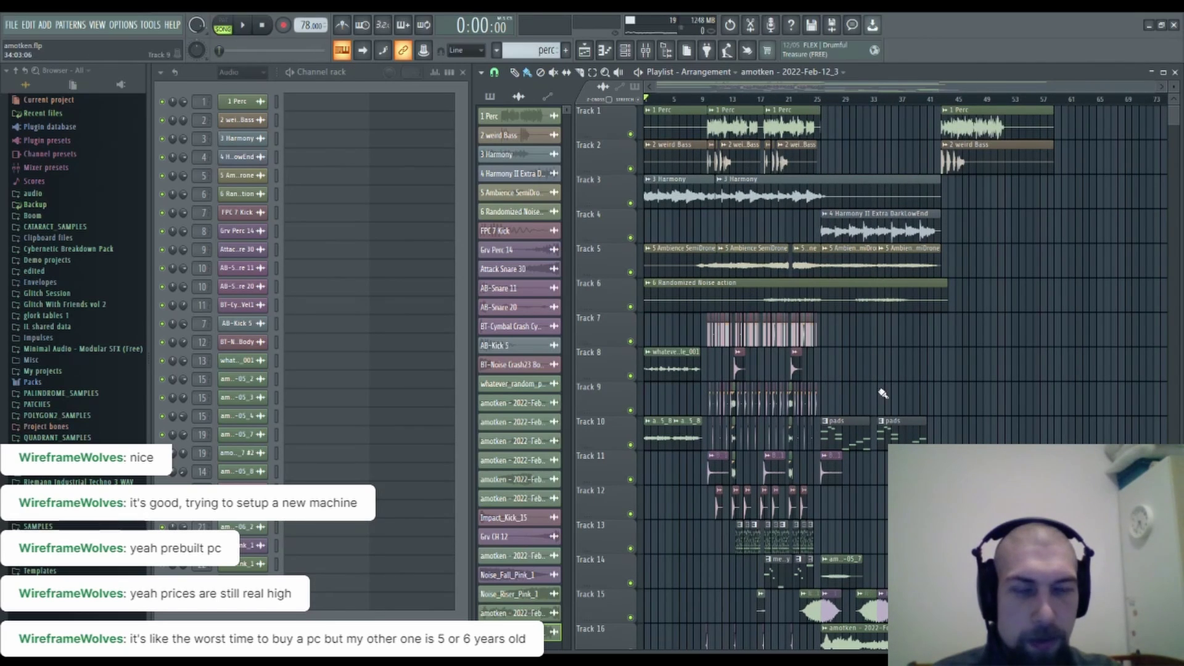
Examine the clip layout of the whole arrangement from Track 1 down to Track 17.
scroll(882, 393, down, 7)
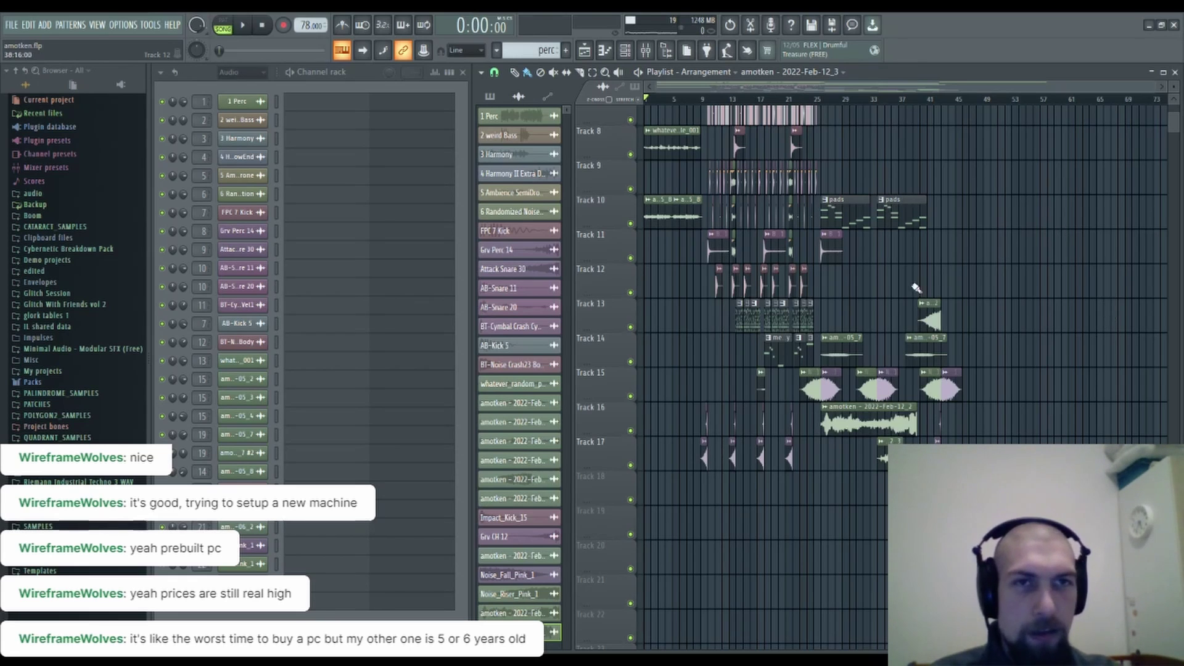
scroll(916, 288, up, 6)
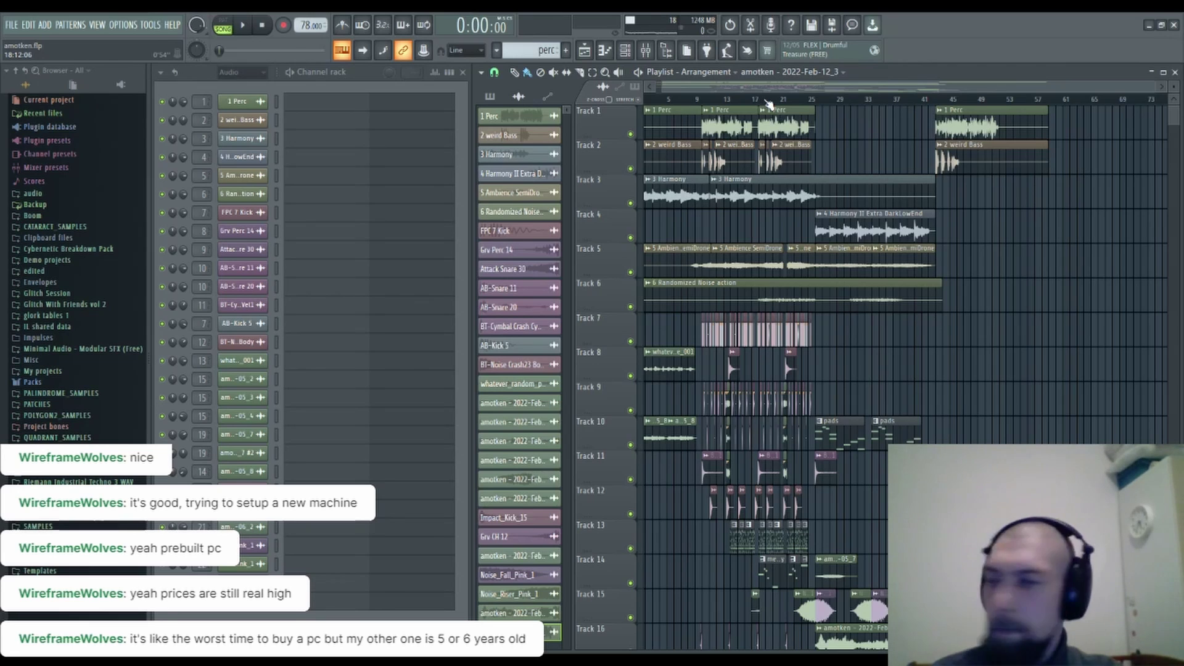
drag(852, 141, 858, 117)
drag(950, 373, 952, 399)
scroll(795, 195, down, 1)
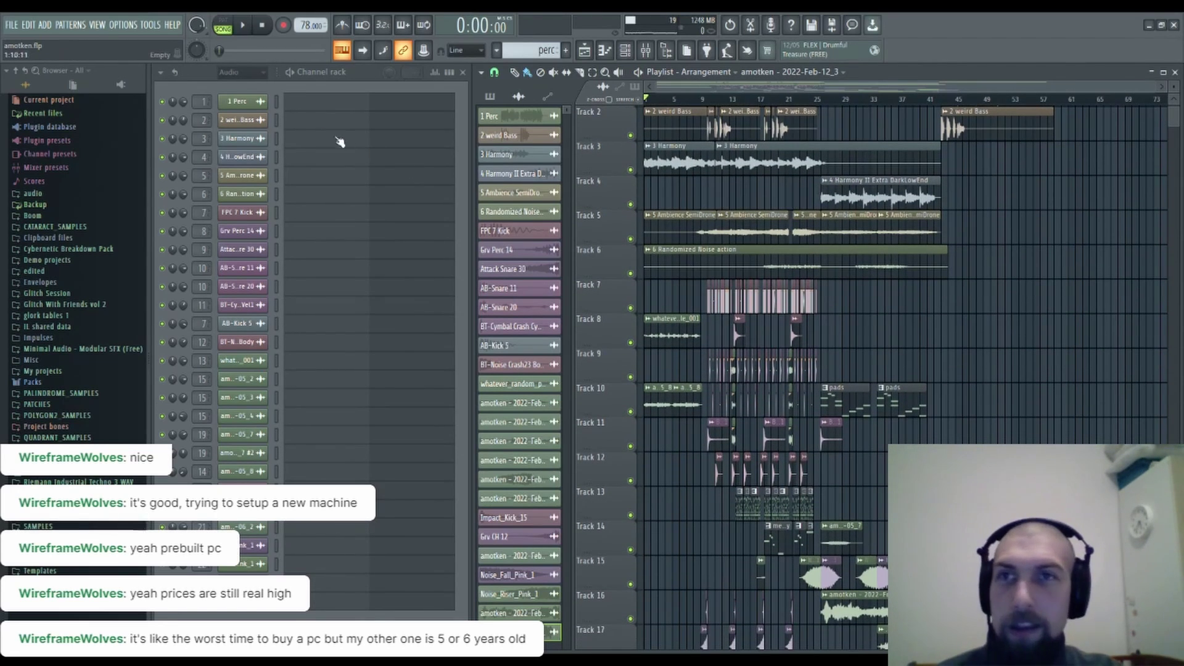
drag(931, 358, 954, 382)
drag(853, 332, 896, 265)
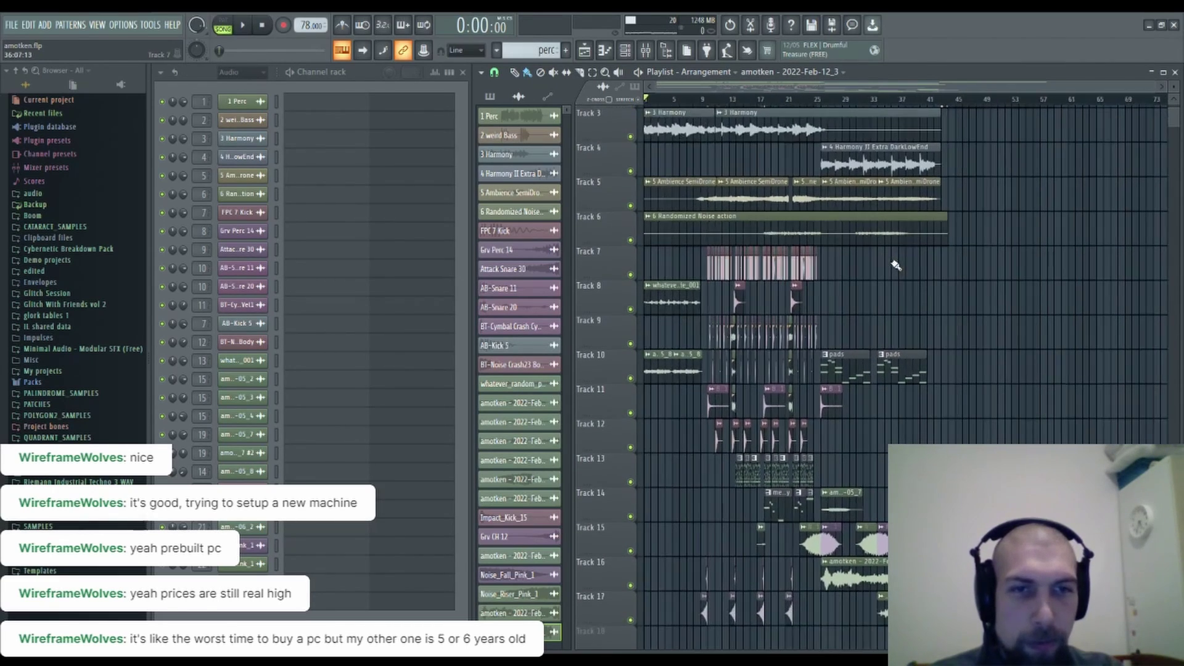
scroll(783, 100, up, 5)
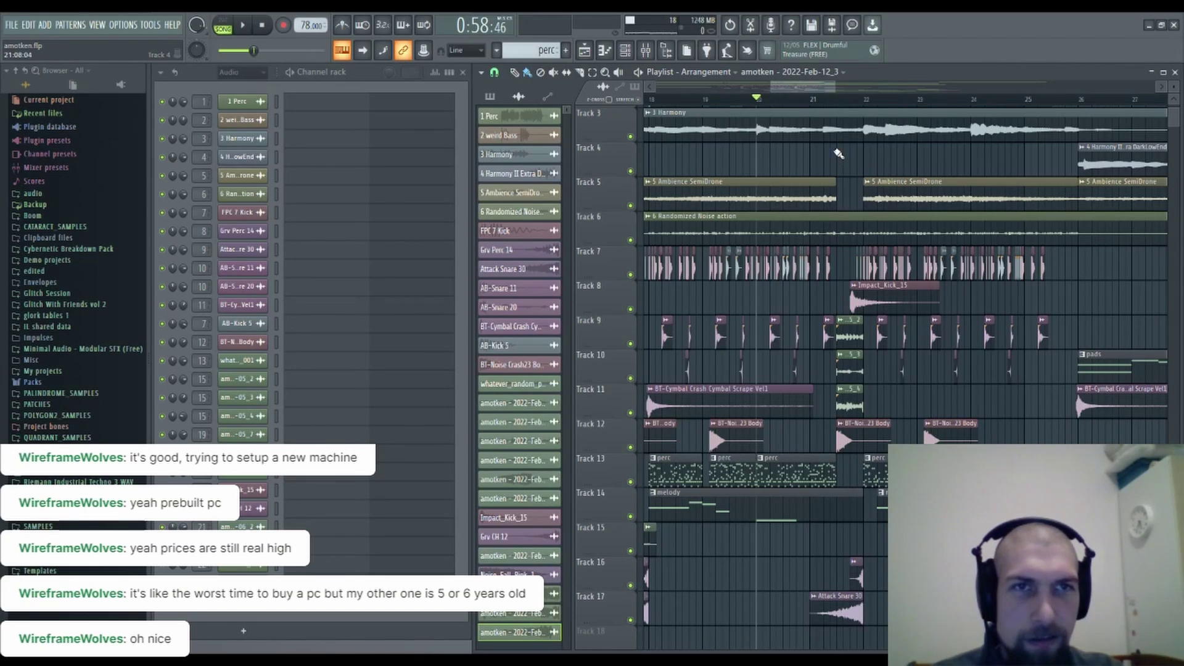
Look over the clips up to about bar 33, audition the arrangement from about bar 20 and stop playback.
drag(838, 153, 773, 333)
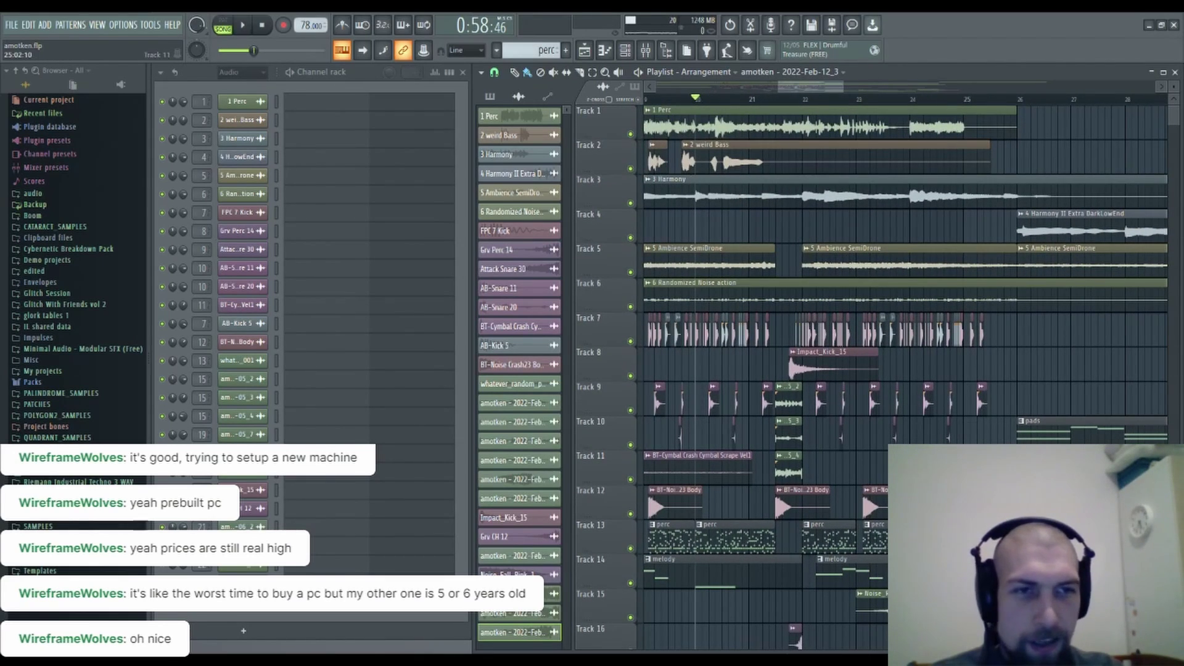
drag(968, 463, 895, 299)
drag(975, 566, 875, 436)
drag(940, 200, 869, 409)
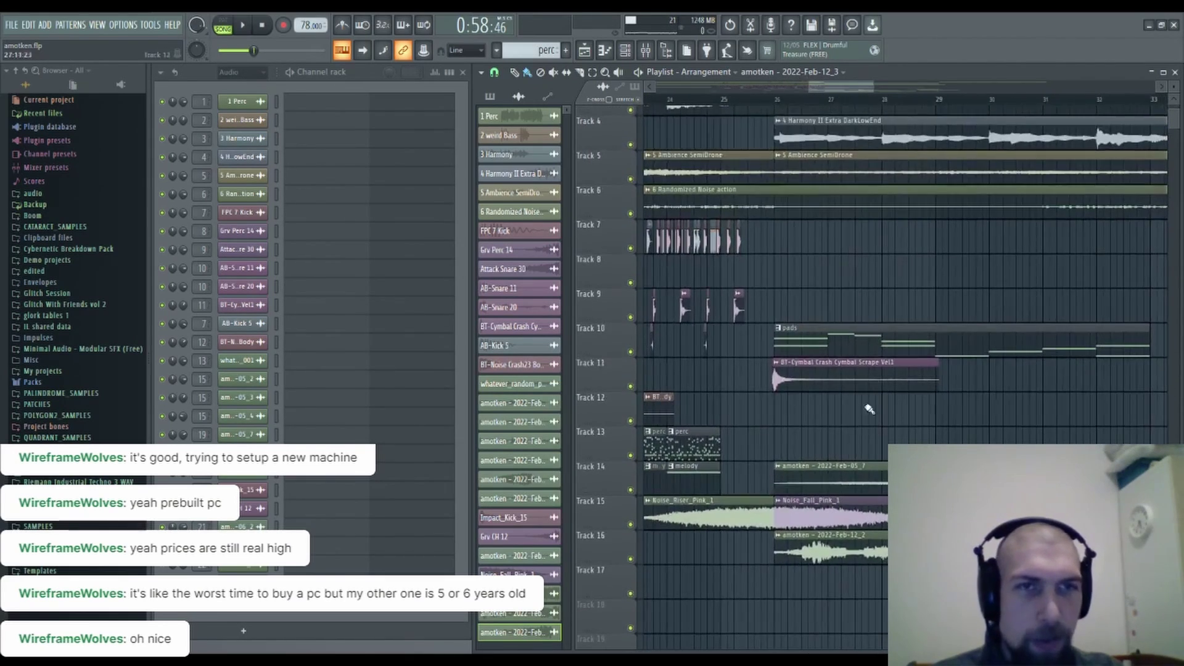
drag(647, 155, 850, 248)
key(space)
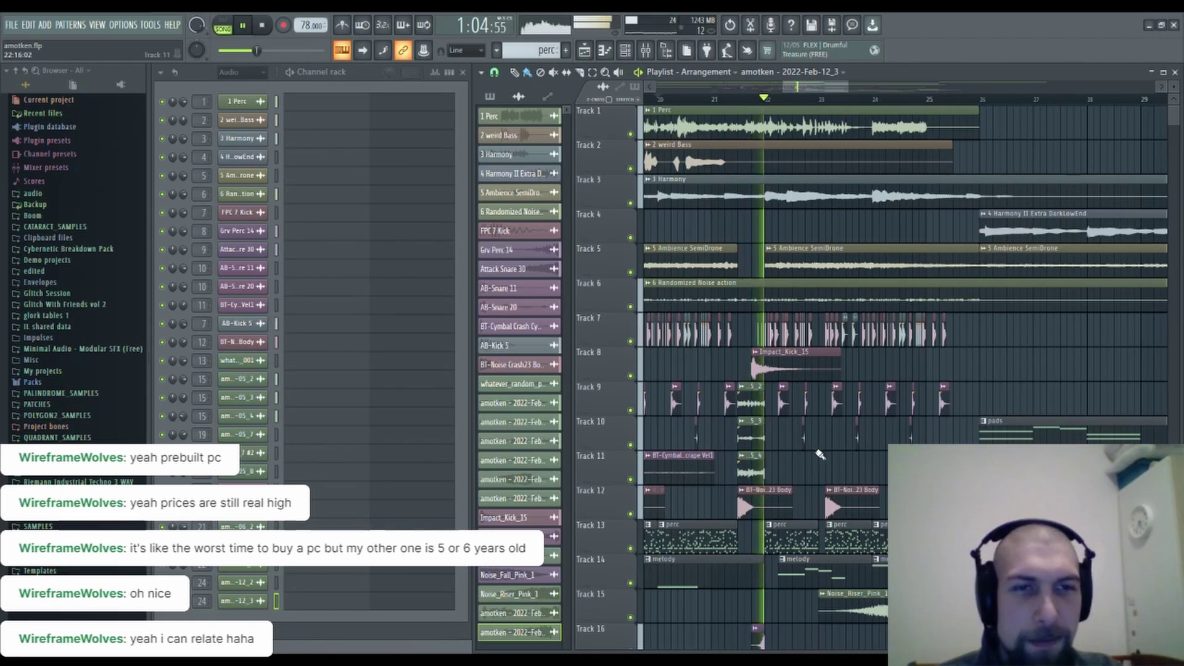
scroll(820, 455, down, 1)
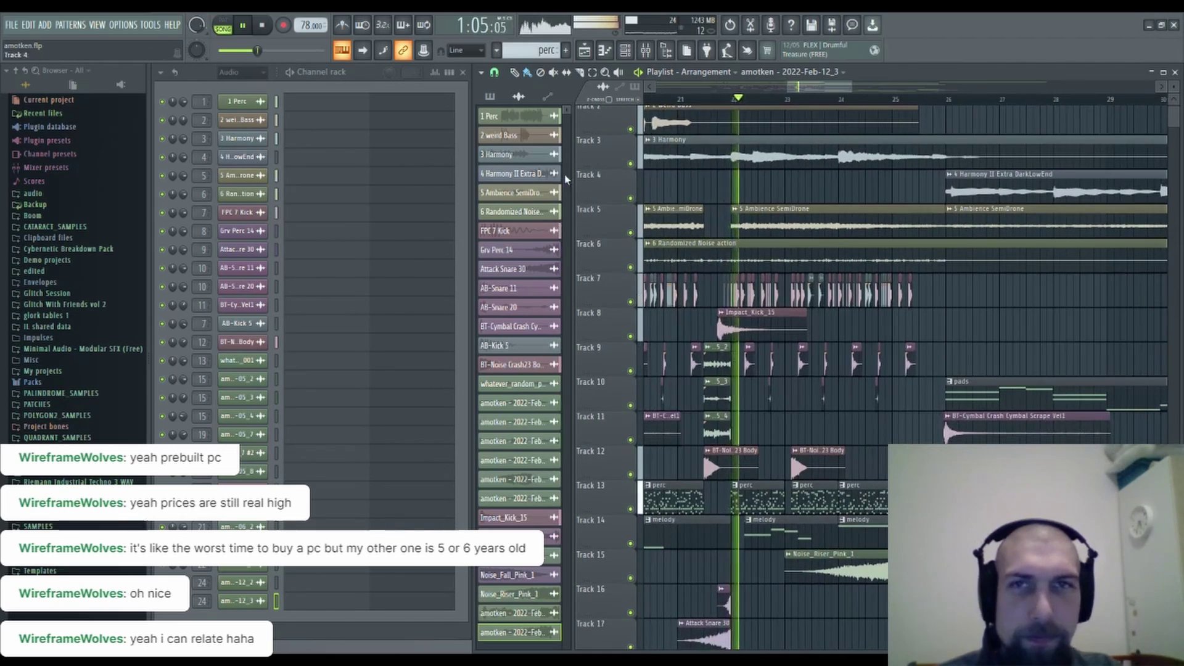
click(265, 30)
click(266, 29)
Examine the clips on Tracks 1 to 17 from about bar 31 to bar 46.
mouse_move(1047, 328)
mouse_down()
mouse_move(962, 338)
mouse_move(974, 337)
mouse_move(940, 285)
mouse_up()
mouse_move(1036, 280)
mouse_down()
mouse_move(867, 262)
mouse_move(915, 257)
mouse_move(938, 240)
mouse_move(825, 241)
mouse_up()
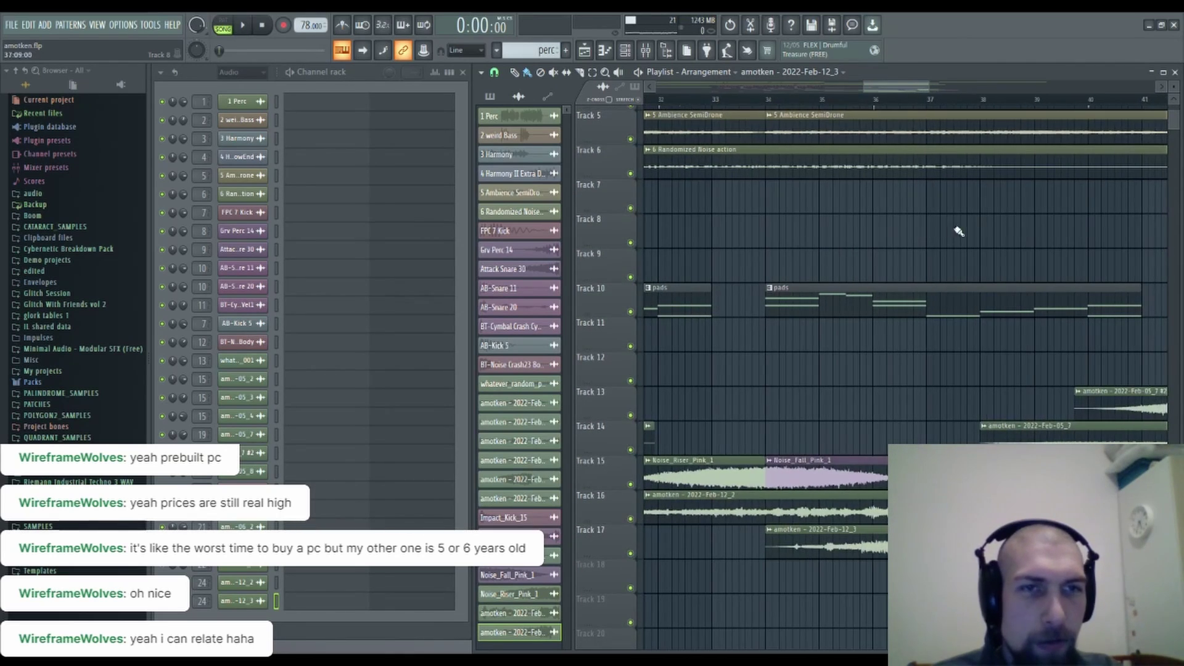
drag(960, 228, 790, 257)
drag(876, 277, 852, 404)
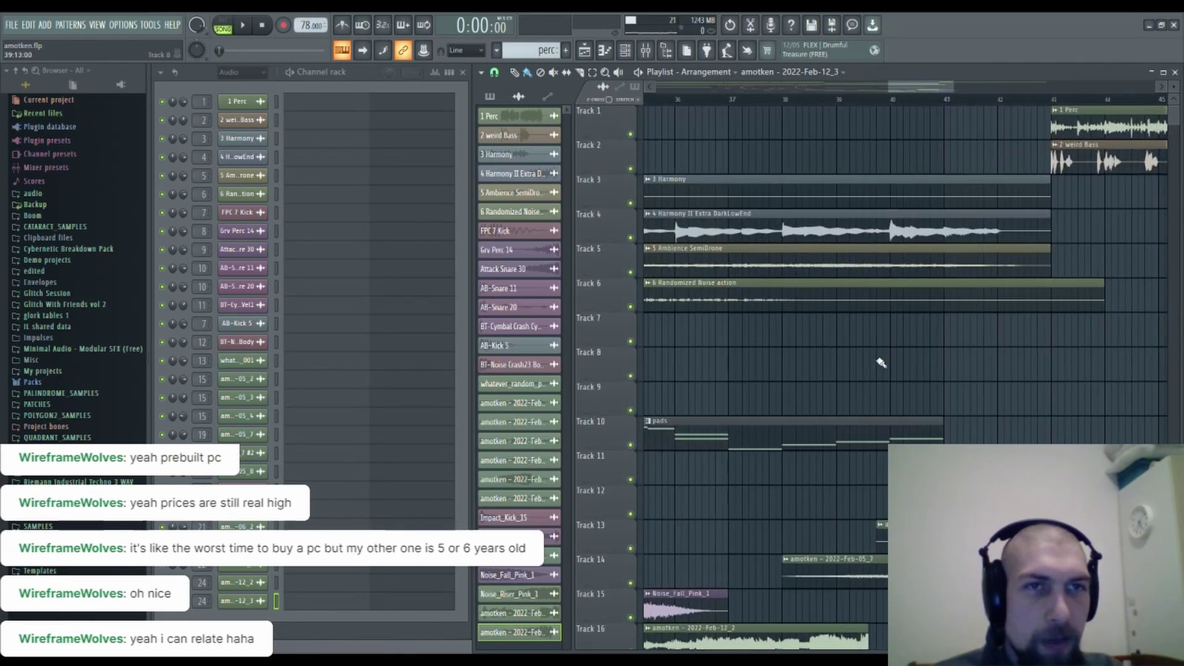
drag(880, 362, 845, 355)
drag(942, 136, 912, 85)
drag(957, 399, 941, 283)
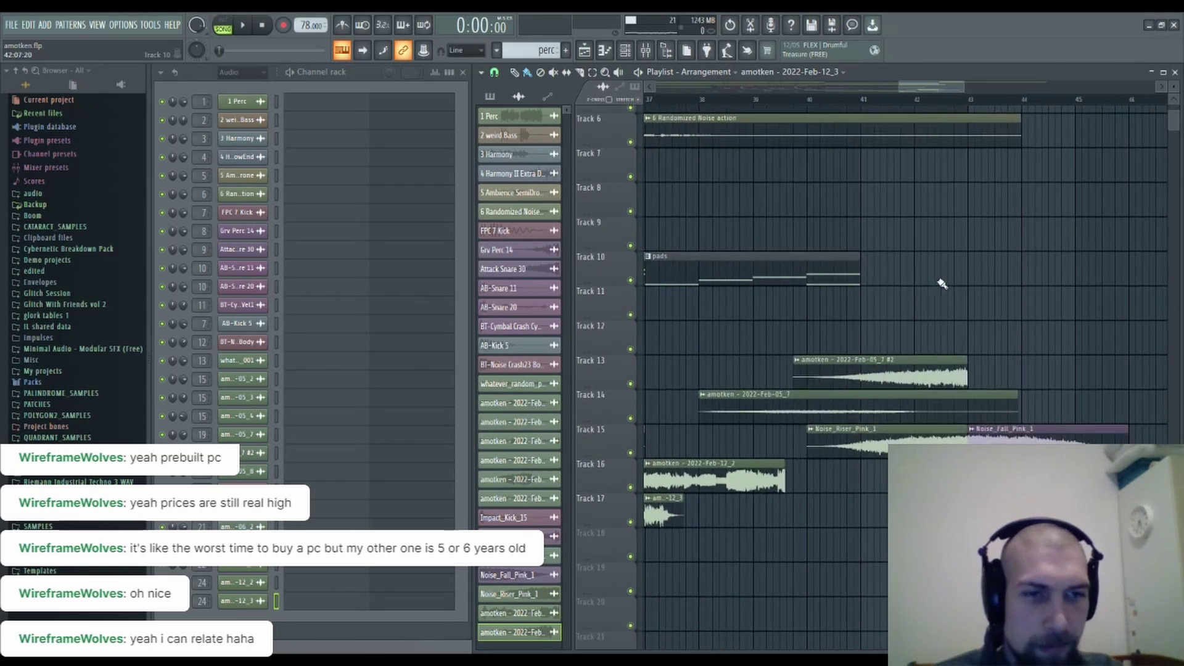
Look back through the pads section of the playlist from about bar 37 to bar 26.
drag(1000, 323, 1006, 447)
drag(899, 349, 1043, 396)
drag(927, 377, 1045, 373)
drag(913, 369, 1087, 354)
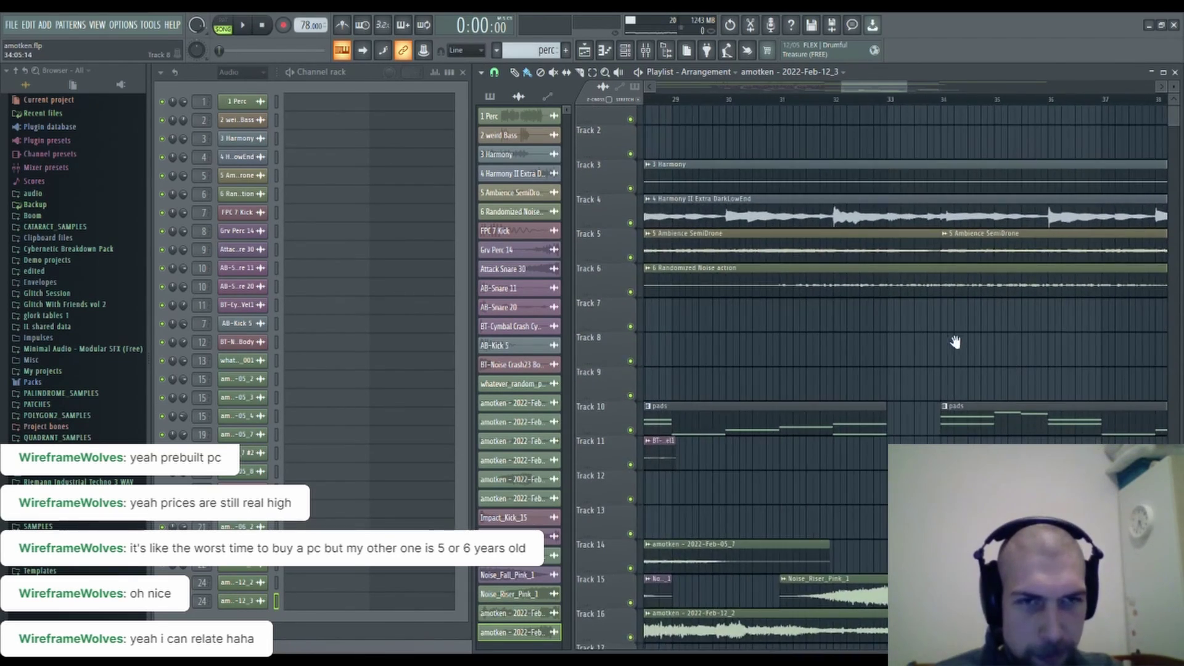
drag(955, 341, 1063, 256)
drag(975, 437, 1017, 252)
drag(1015, 275, 994, 481)
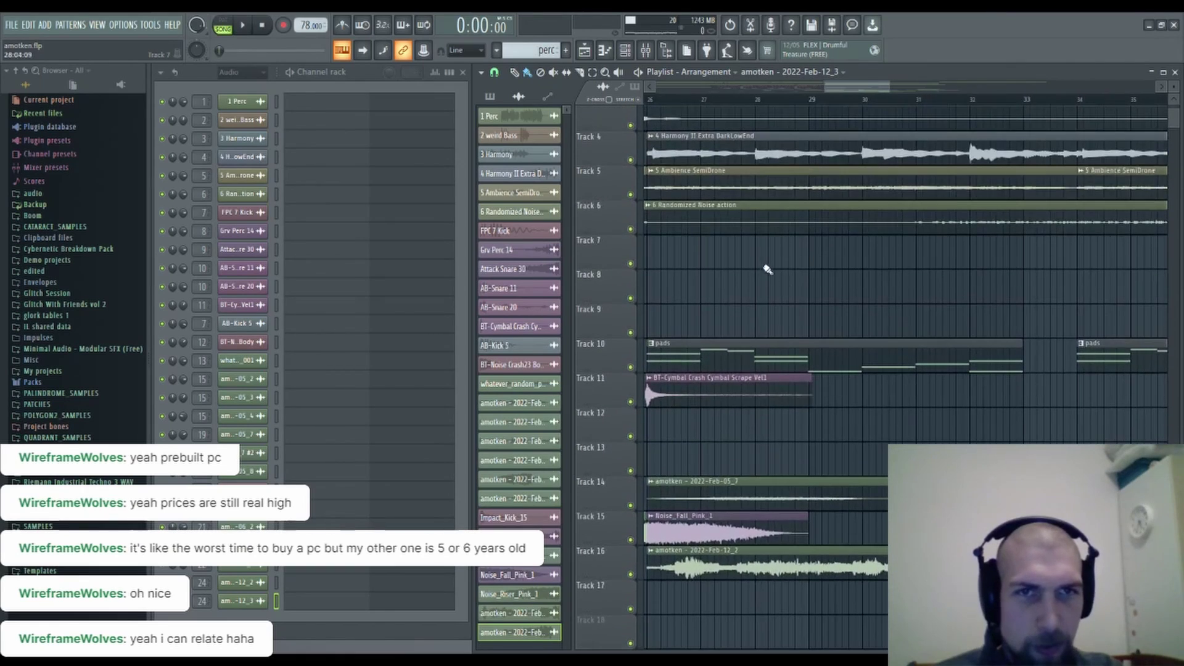
drag(765, 267, 905, 353)
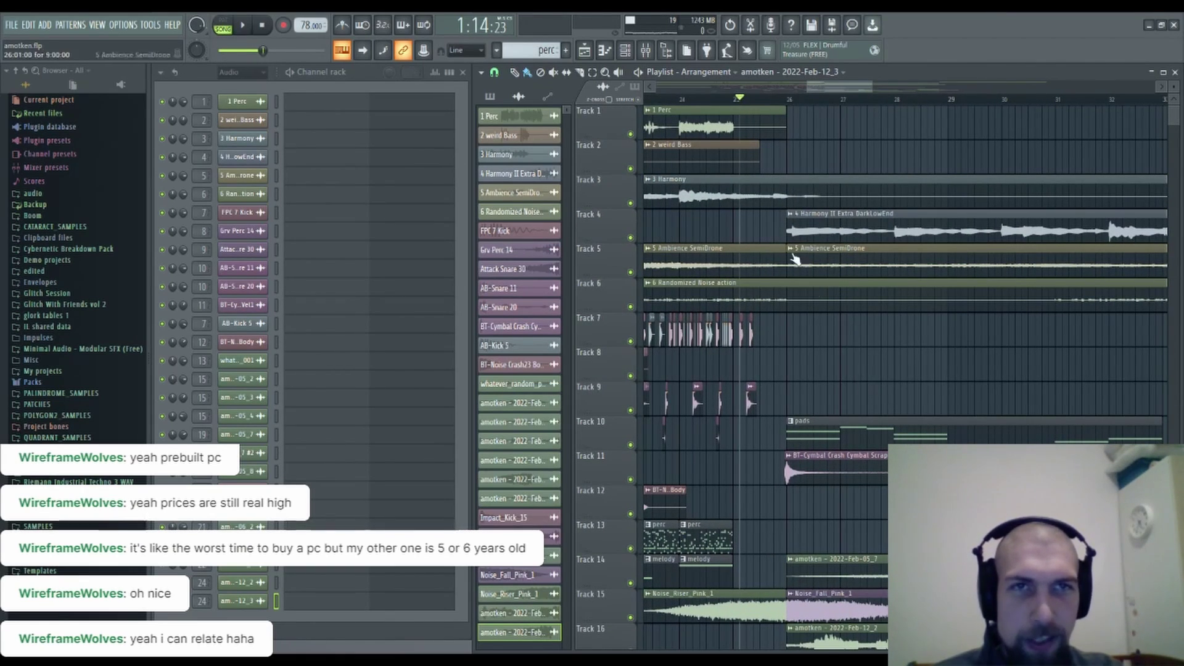
Play the arrangement from about bar 24 into the pads section and bring Tracks 12 to 17 into view.
drag(919, 343, 852, 332)
drag(926, 376, 987, 401)
drag(906, 351, 874, 364)
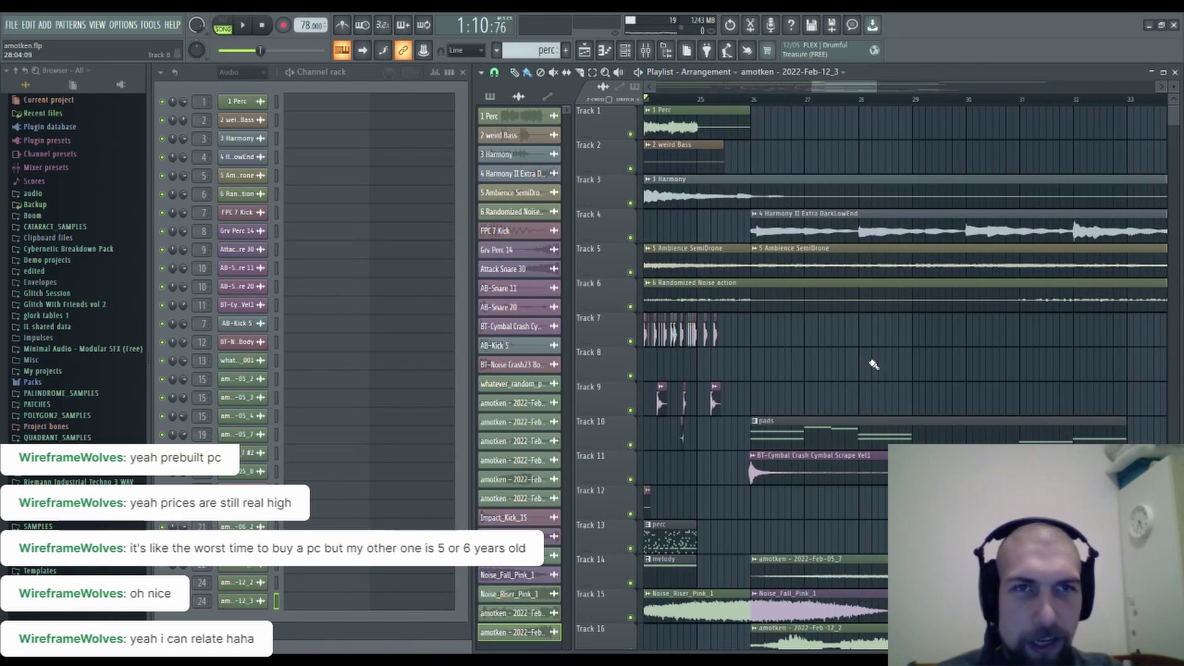
key(space)
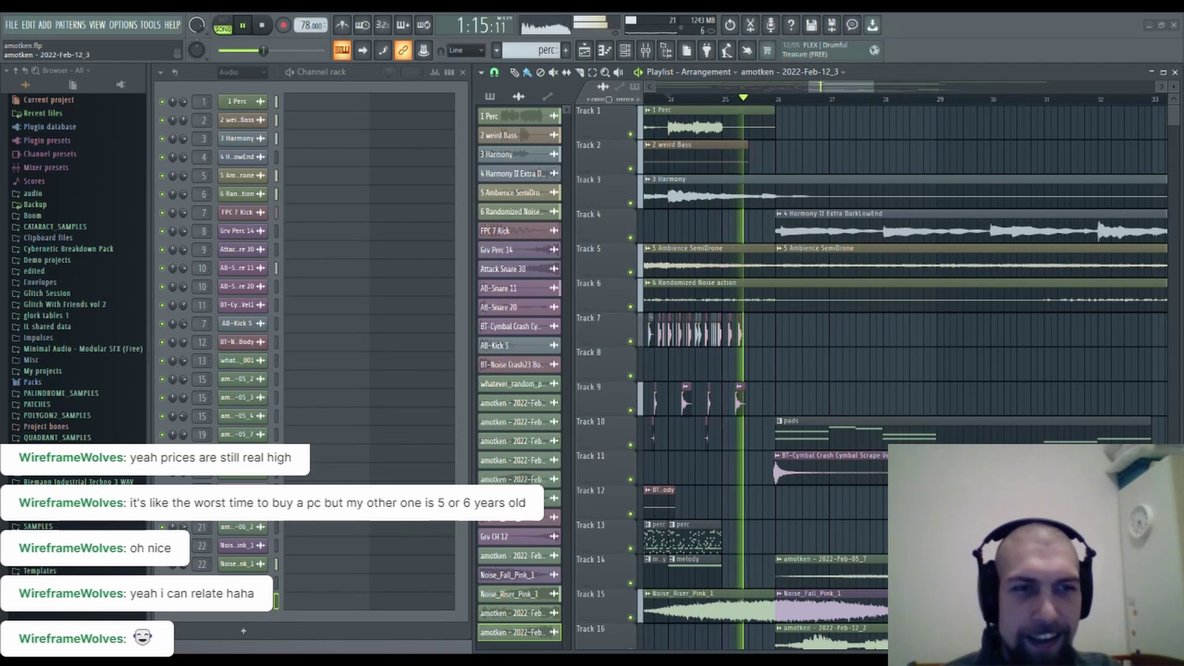
drag(863, 349, 836, 346)
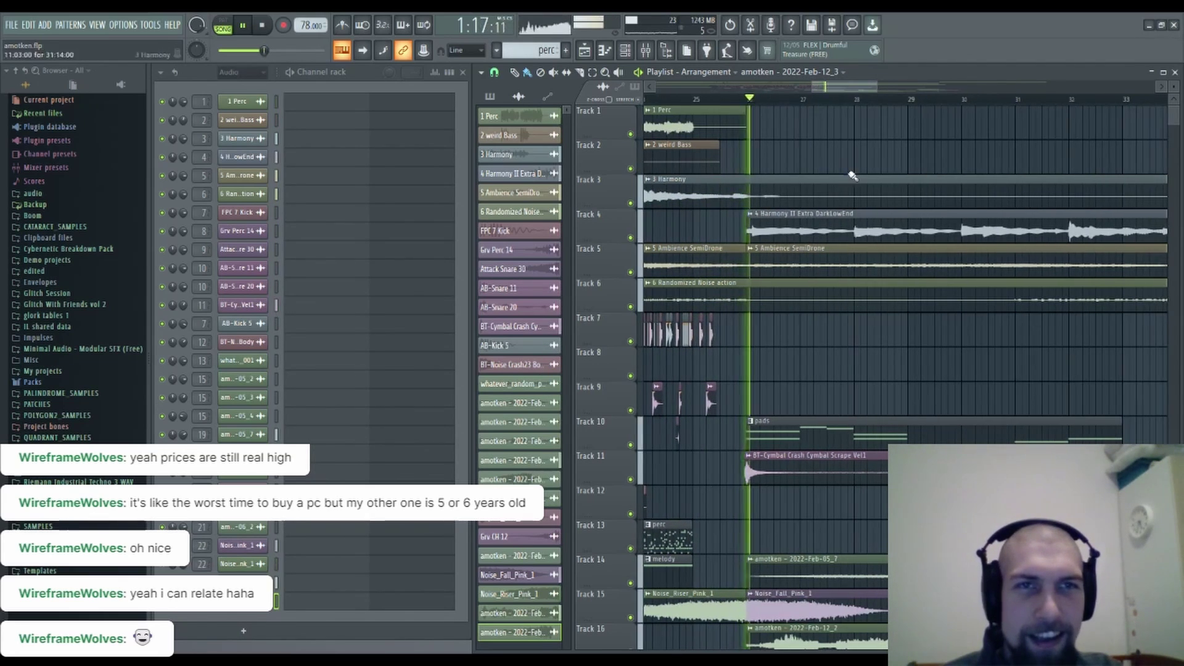
scroll(847, 107, down, 3)
scroll(847, 106, down, 3)
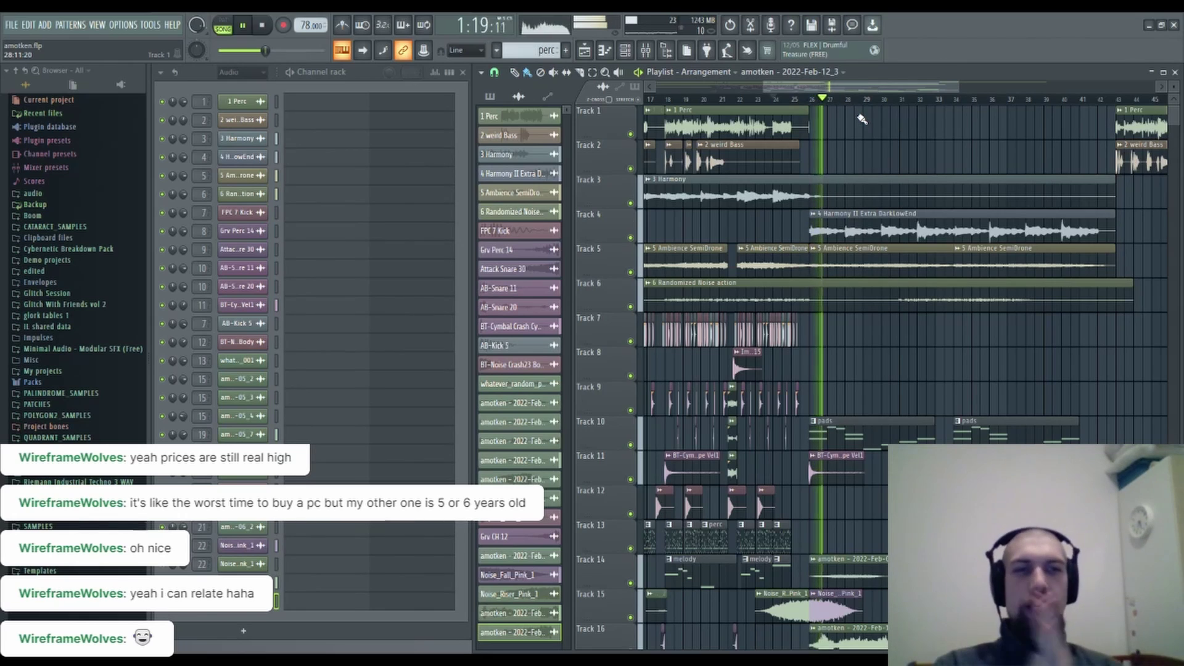
scroll(950, 315, down, 5)
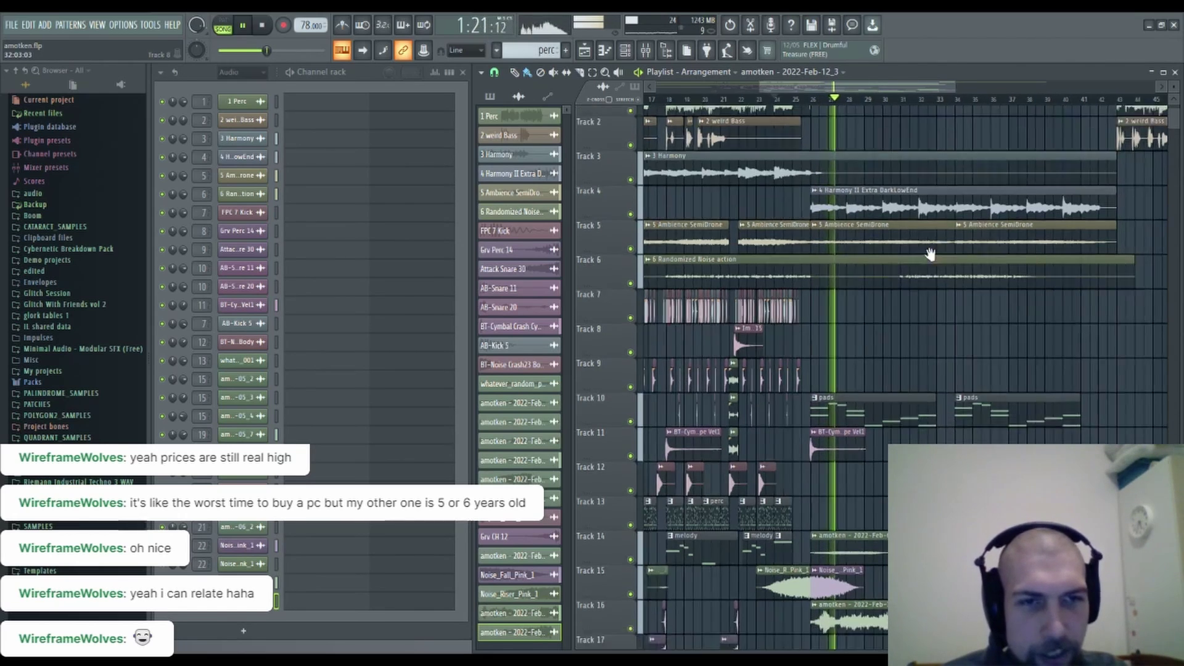
scroll(951, 315, down, 4)
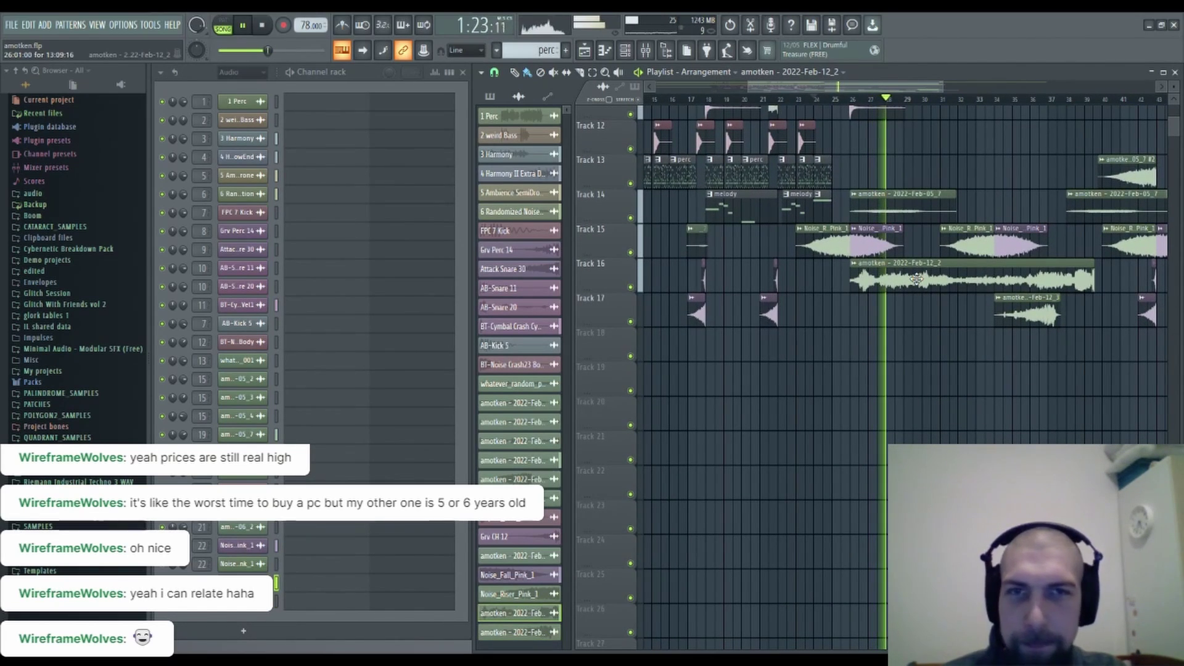
Check the Track 16 clip's channel settings and the DSEQ3 effect on its mixer track, closing both windows.
double_click(917, 279)
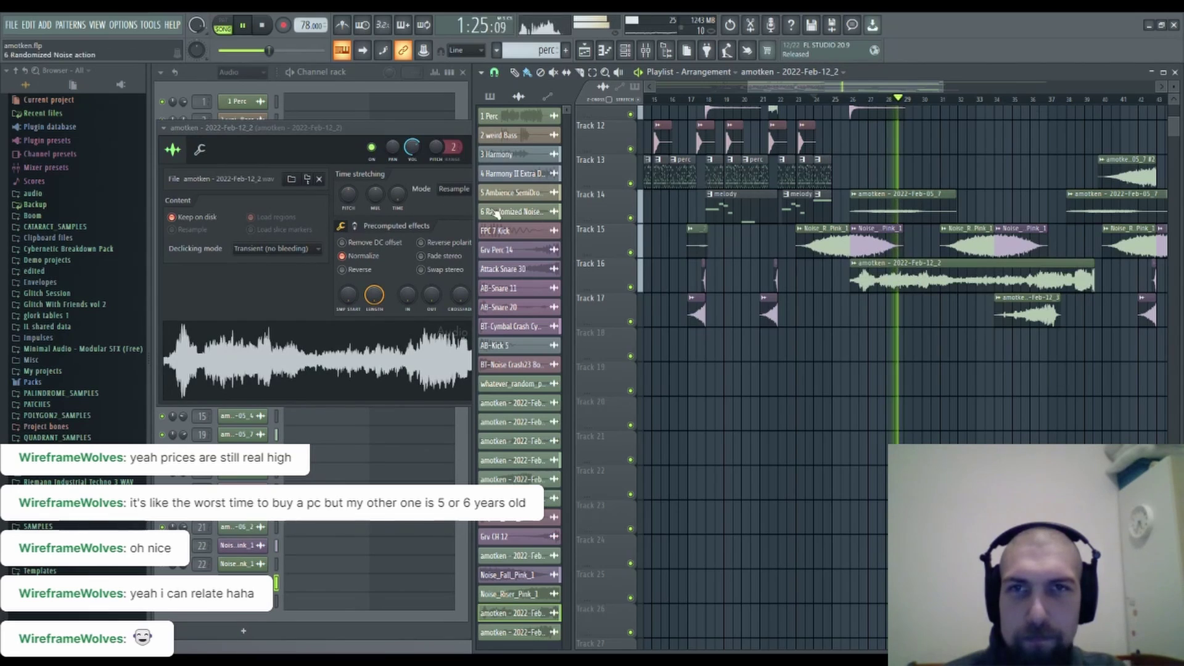
click(465, 128)
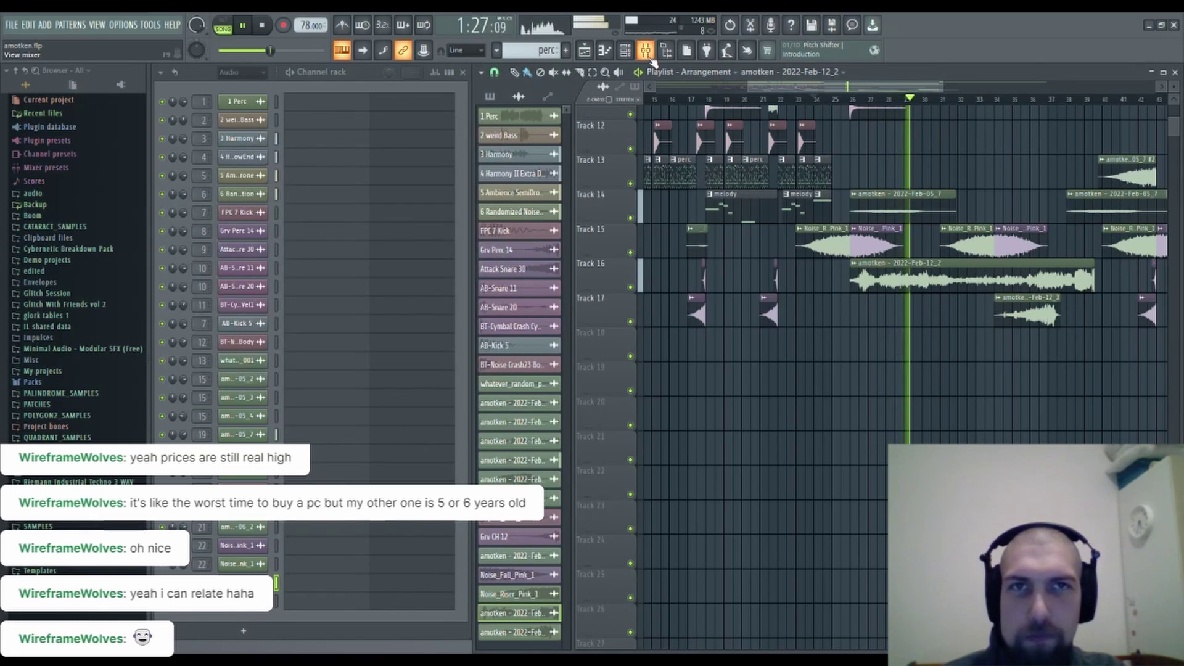
click(646, 51)
click(982, 276)
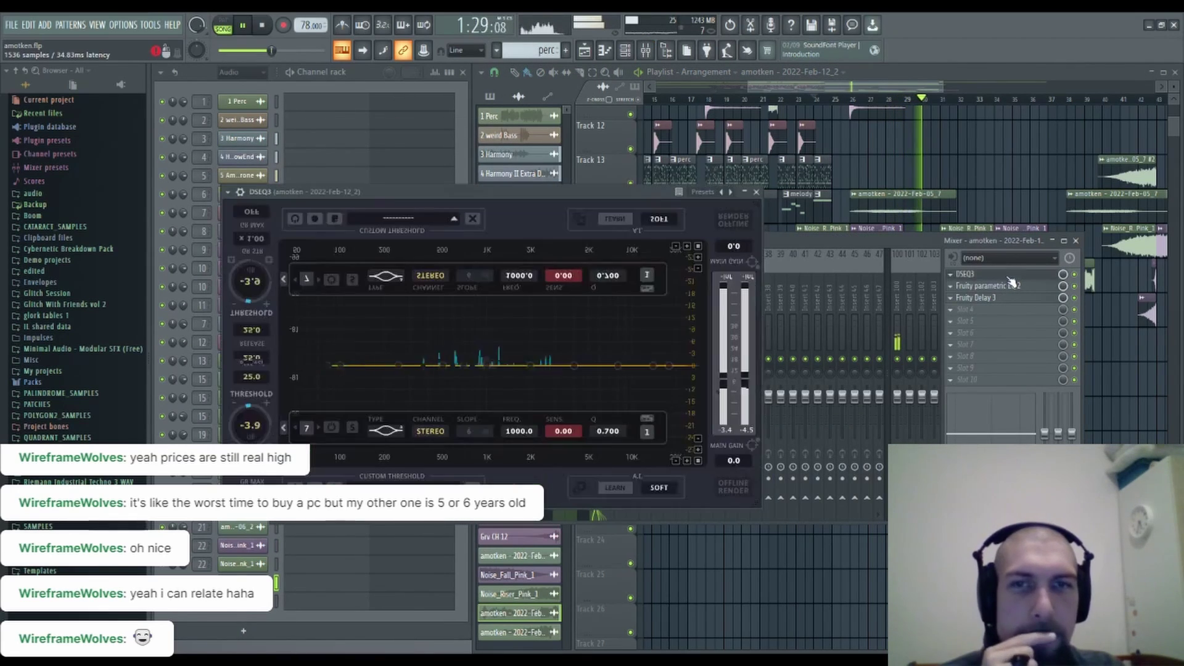
click(757, 193)
Check the Fruity parametric EQ 2 and Fruity Delay 3 settings of the Track 16 clip, and close the effects and mixer.
click(1015, 287)
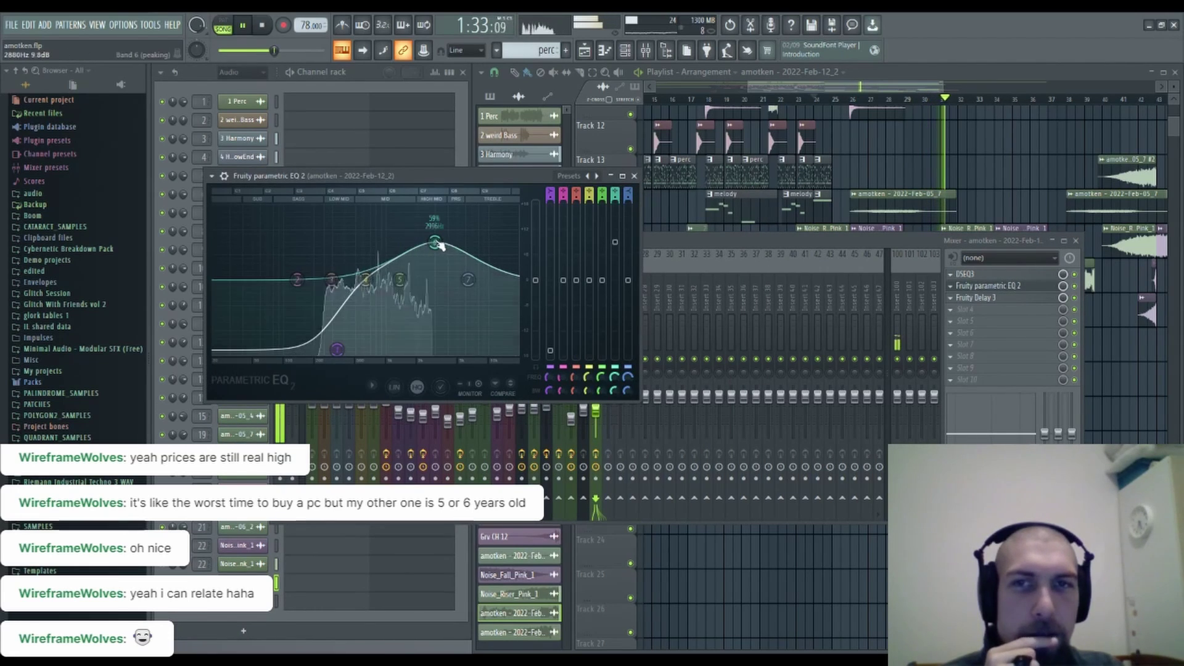
click(635, 177)
click(1000, 300)
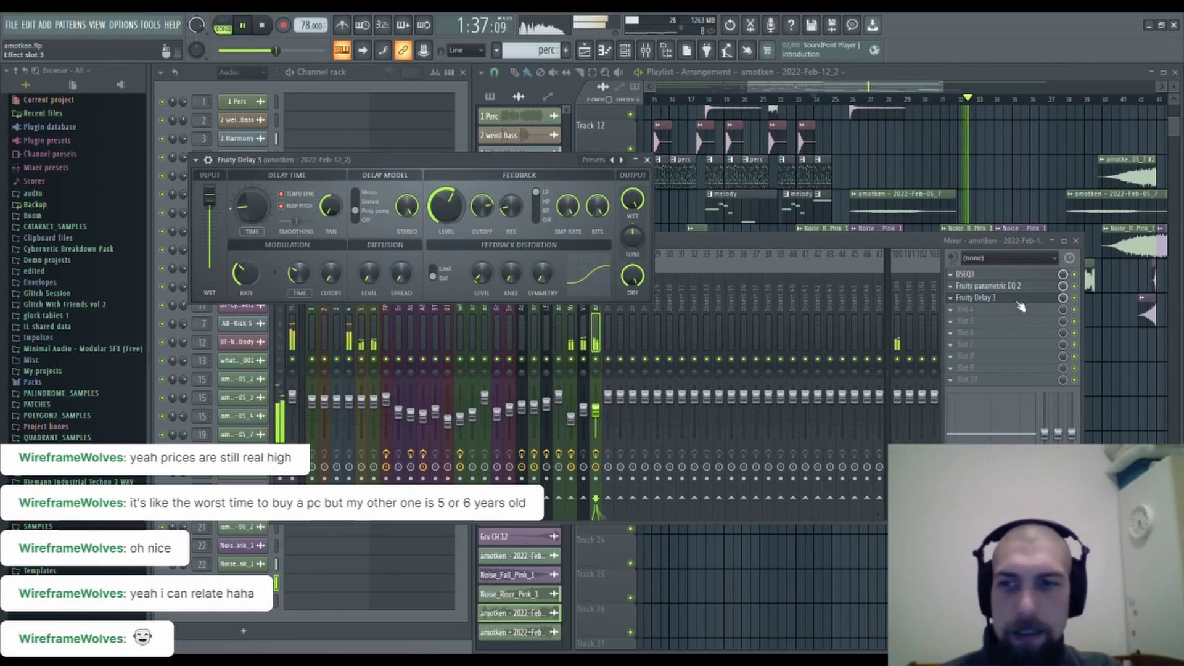
click(1076, 241)
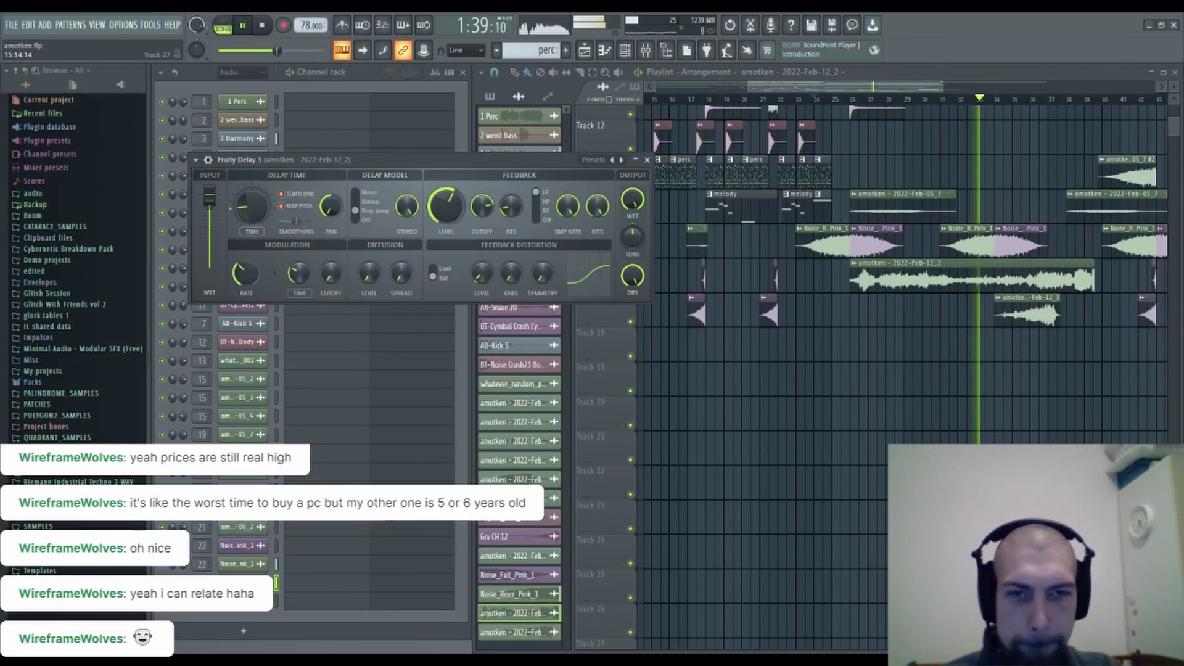
drag(877, 348, 786, 420)
click(450, 163)
click(651, 162)
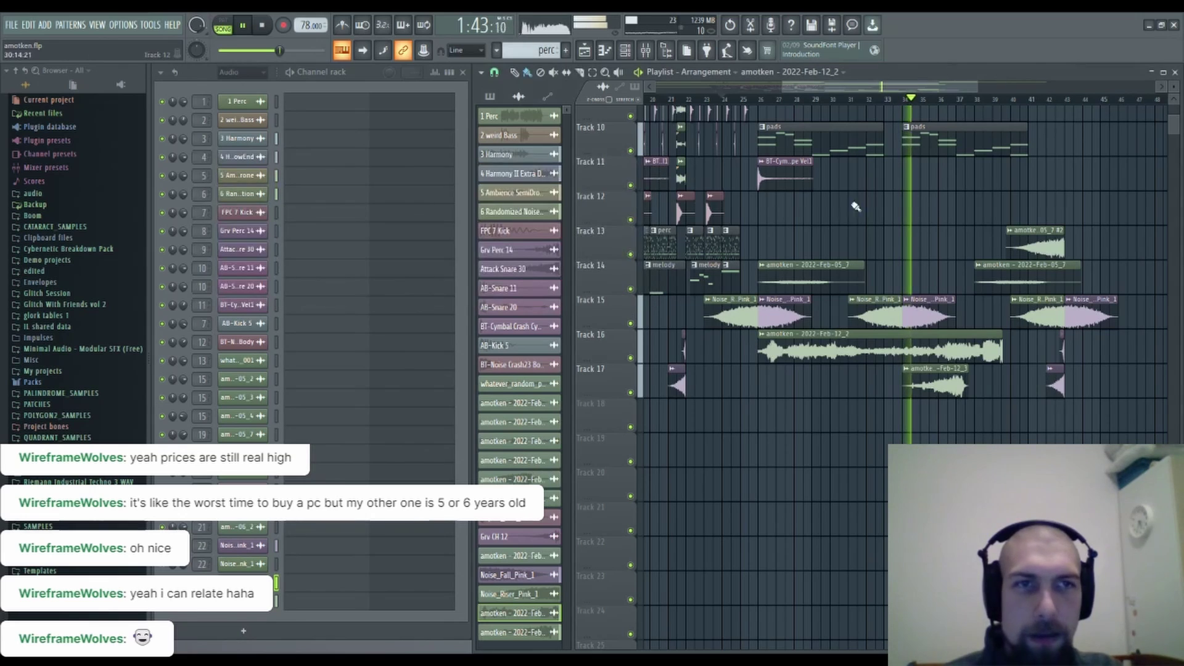
Set the quick fade-in of the amotken - 2022-Feb-12_3 audio clip on Track 17 to 21%.
mouse_move(876, 250)
mouse_down()
mouse_move(851, 365)
mouse_move(828, 390)
mouse_move(898, 254)
mouse_up()
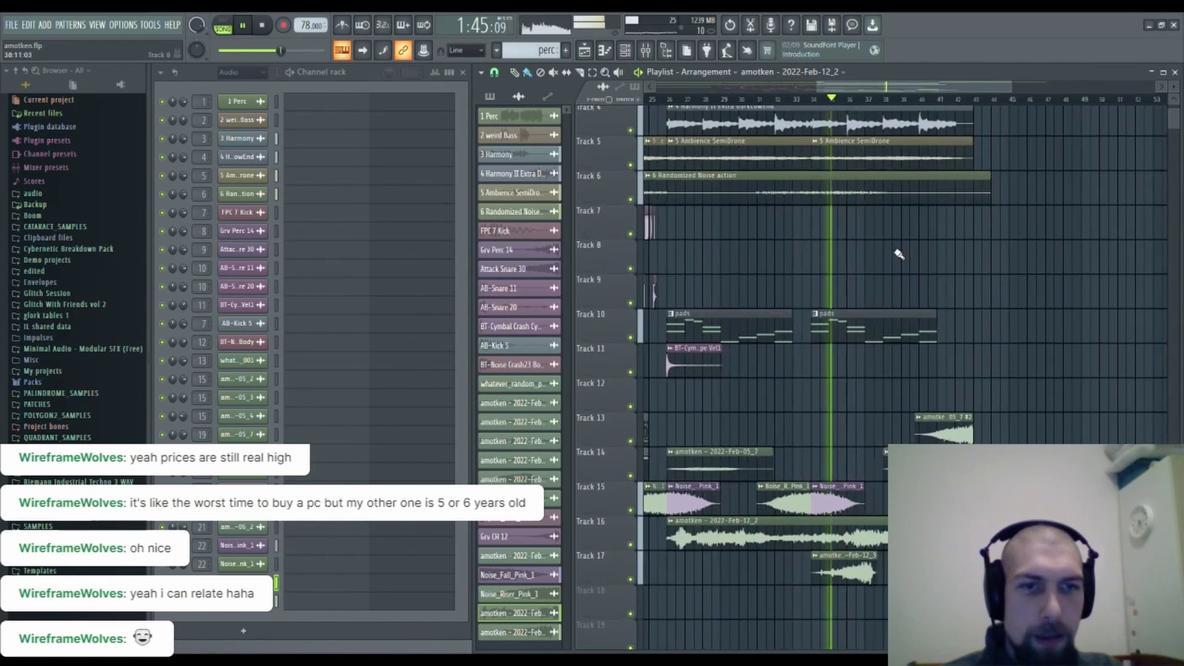
drag(841, 431, 819, 291)
click(840, 438)
double_click(840, 438)
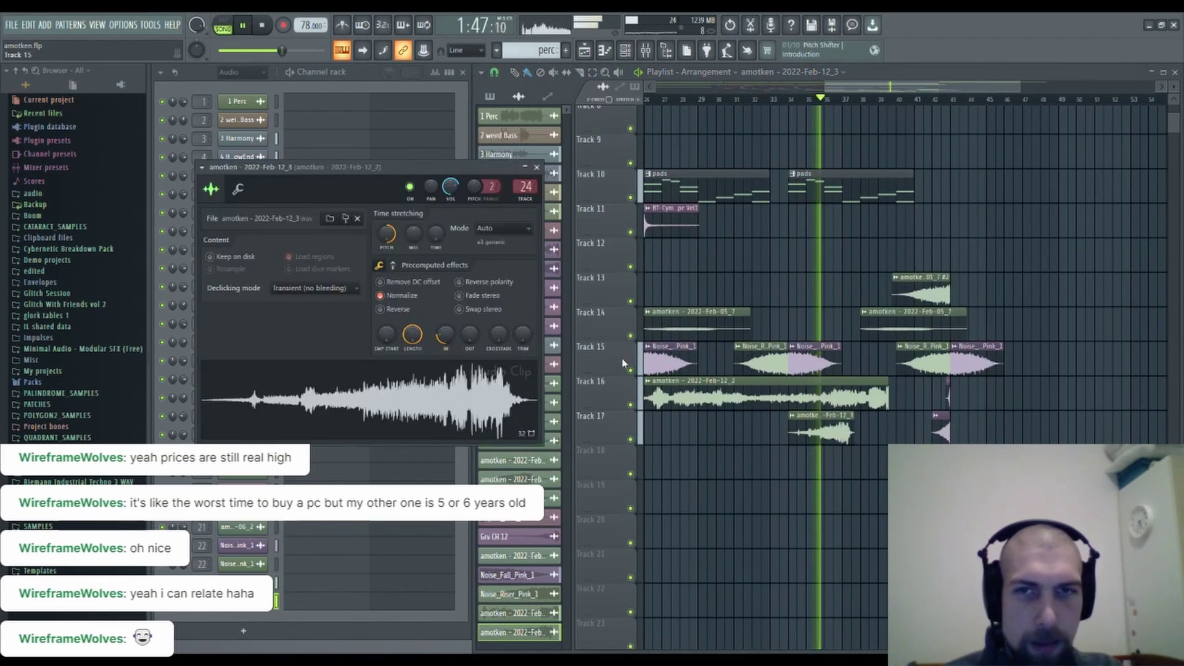
drag(445, 340, 445, 345)
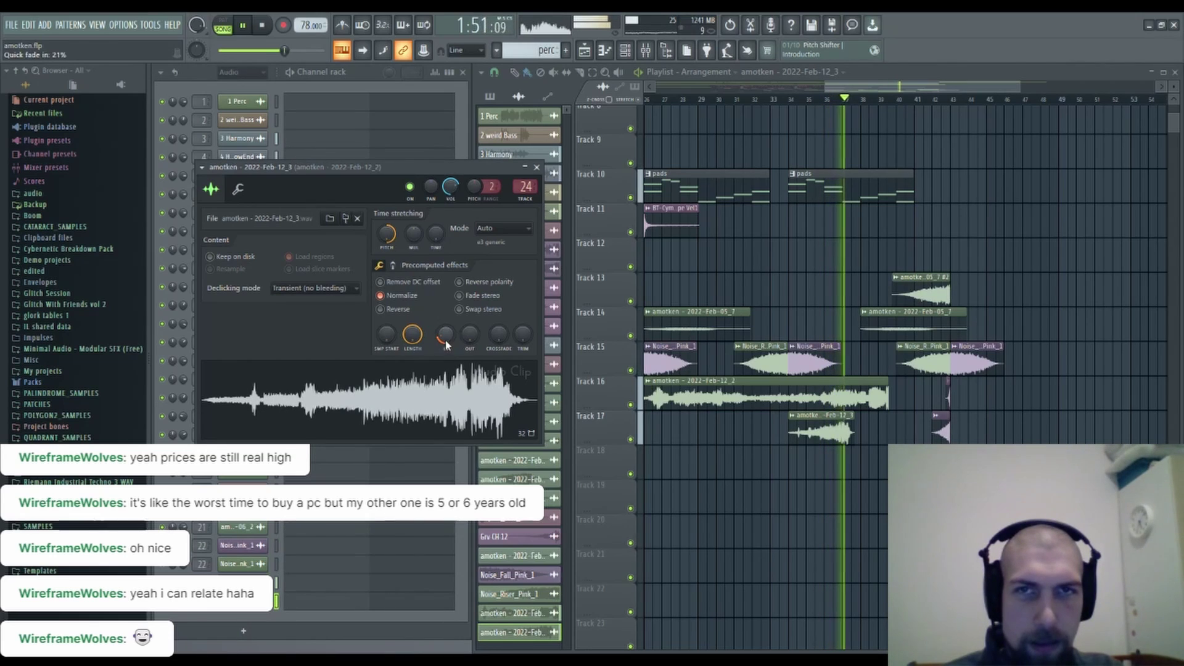
click(537, 168)
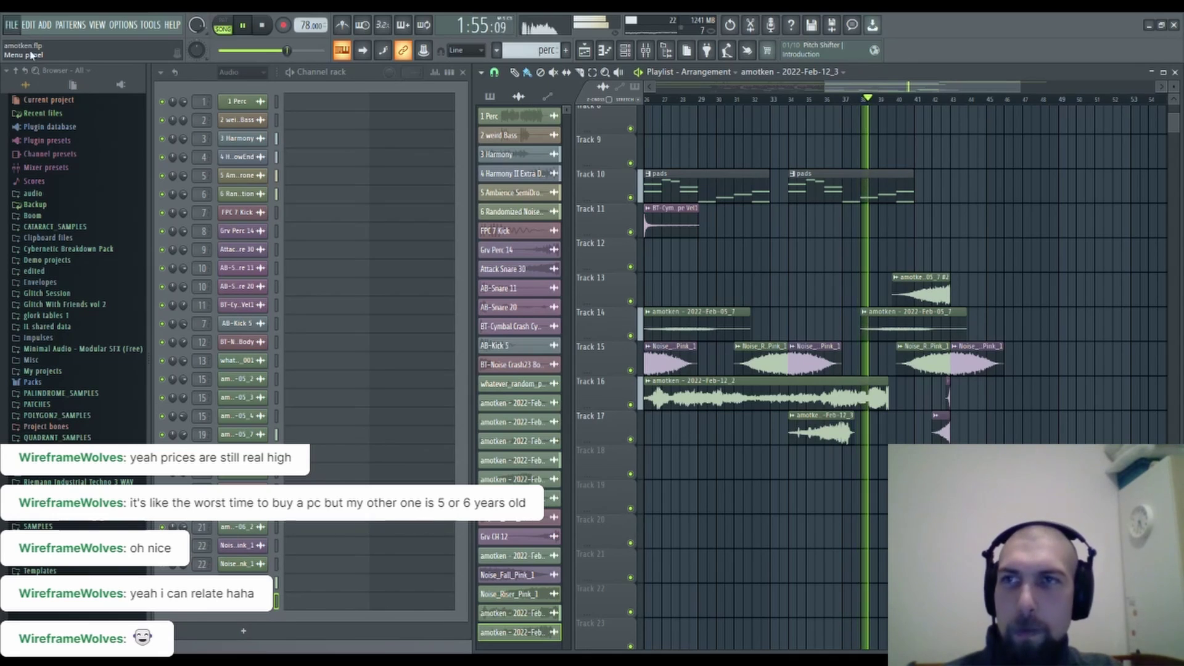
Stop playback and shorten the amotken - 2022-Feb-12_2 clip on Track 16 to end at about 39:08.
drag(812, 560, 968, 527)
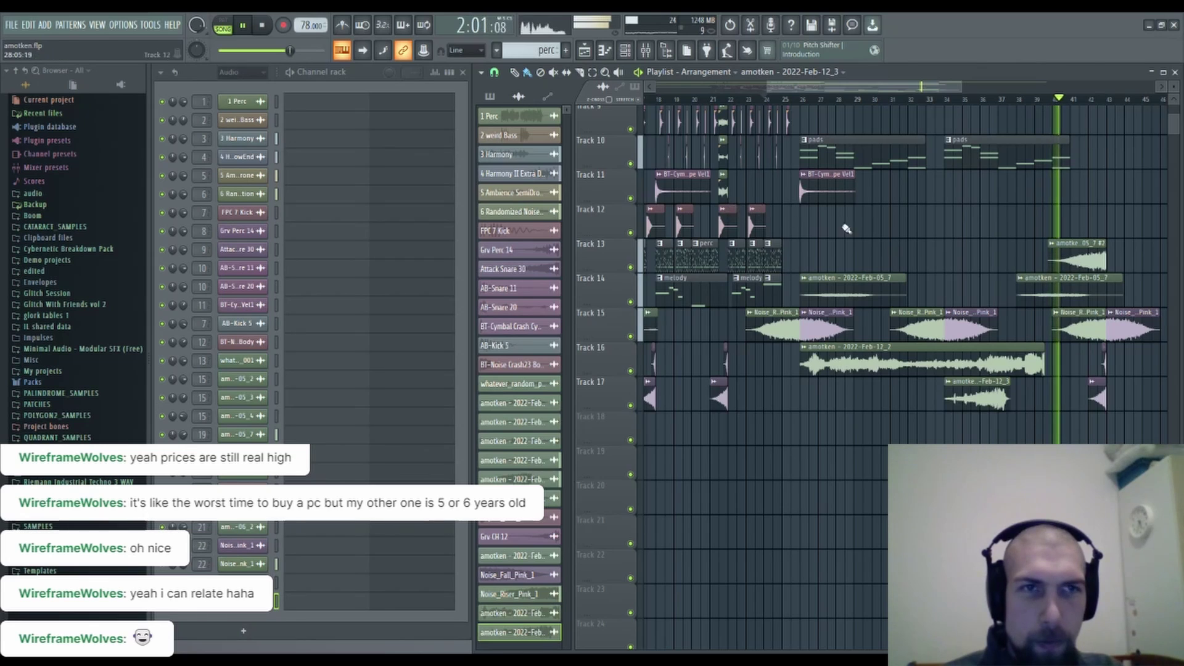
key(space)
scroll(1053, 98, up, 8)
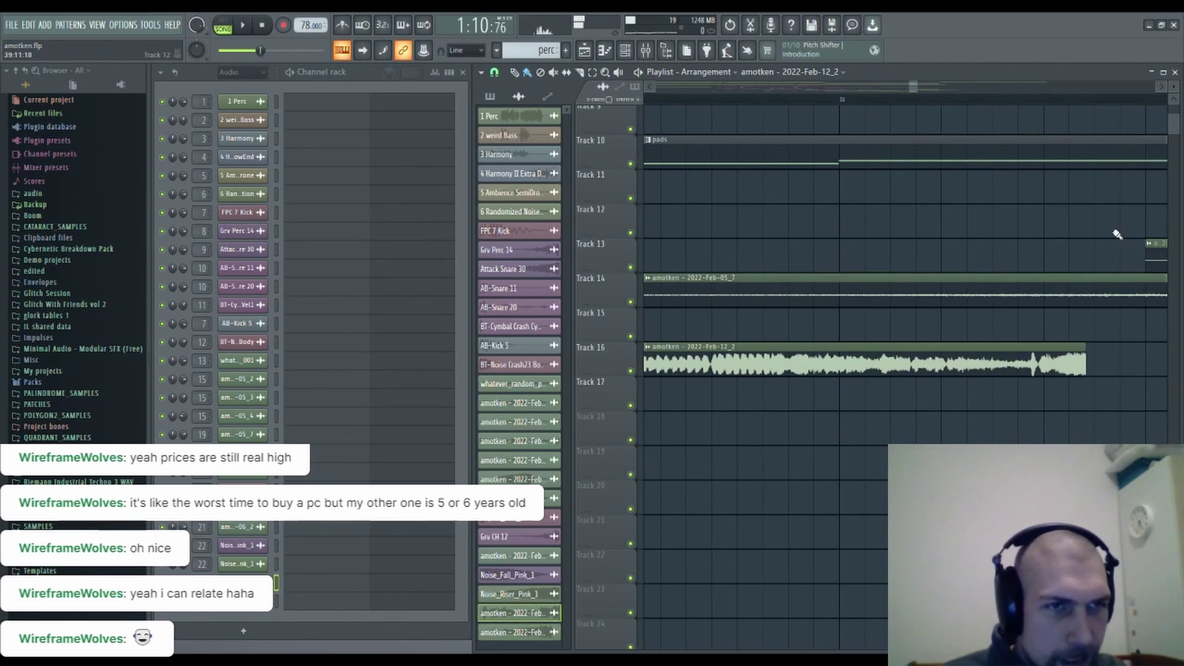
scroll(1107, 108, up, 3)
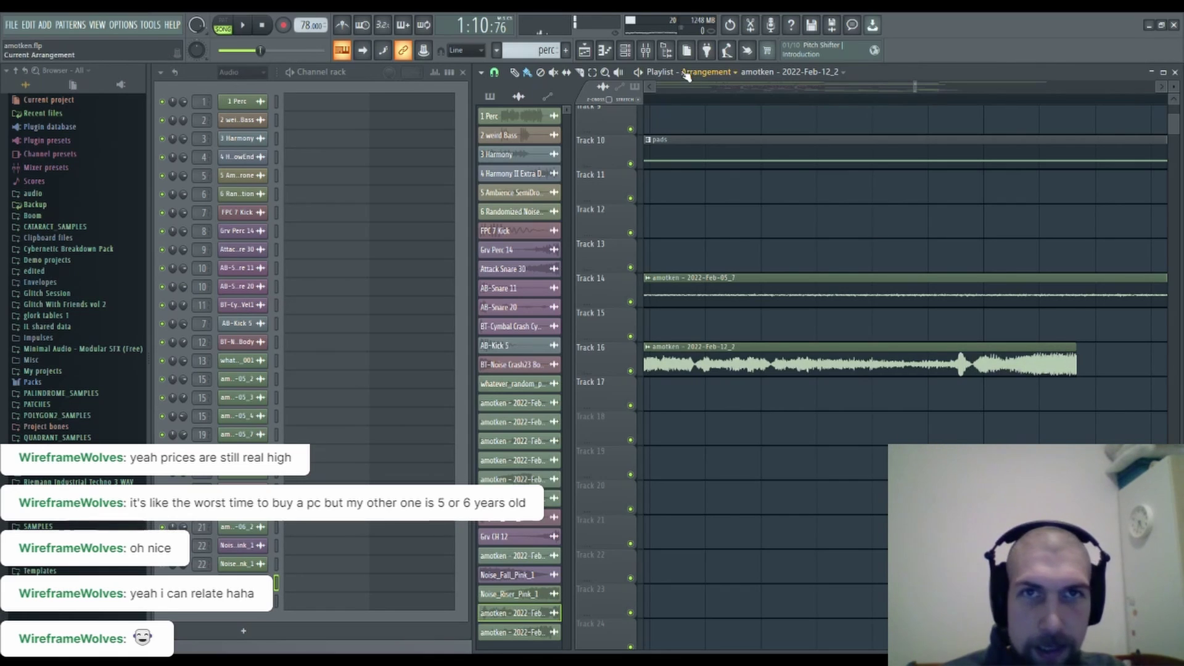
drag(1076, 365, 1003, 387)
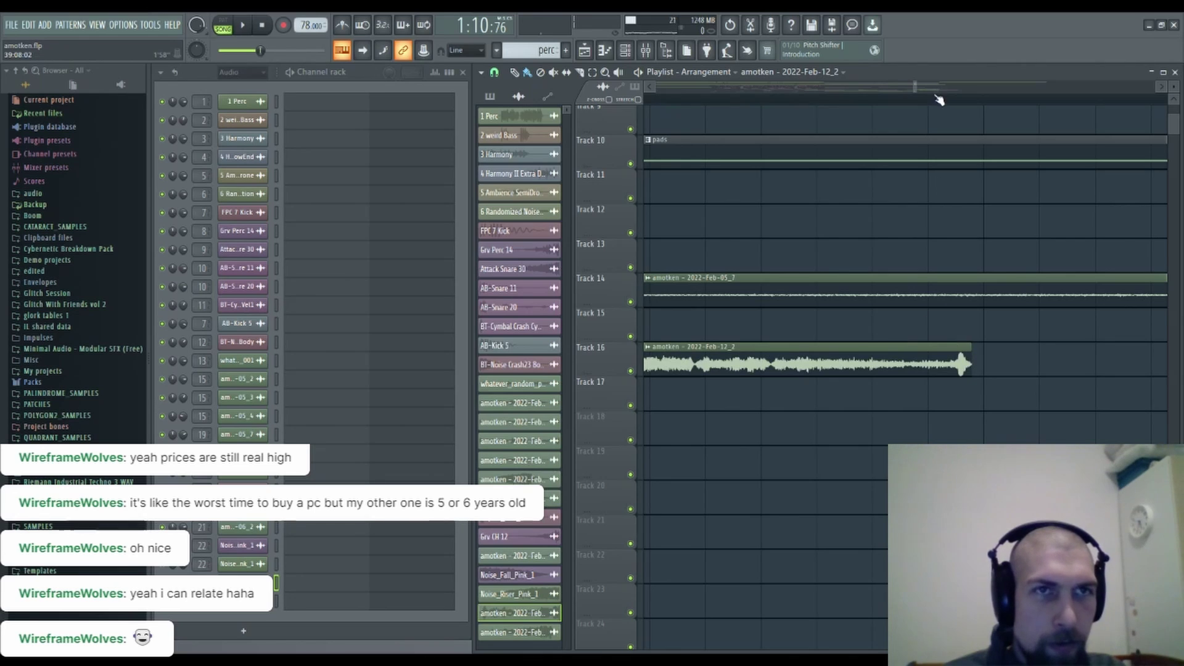
Place another amotken - 2022-Feb-12_2 clip on Track 18, starting near bar 39.
scroll(939, 100, down, 10)
scroll(740, 492, down, 1)
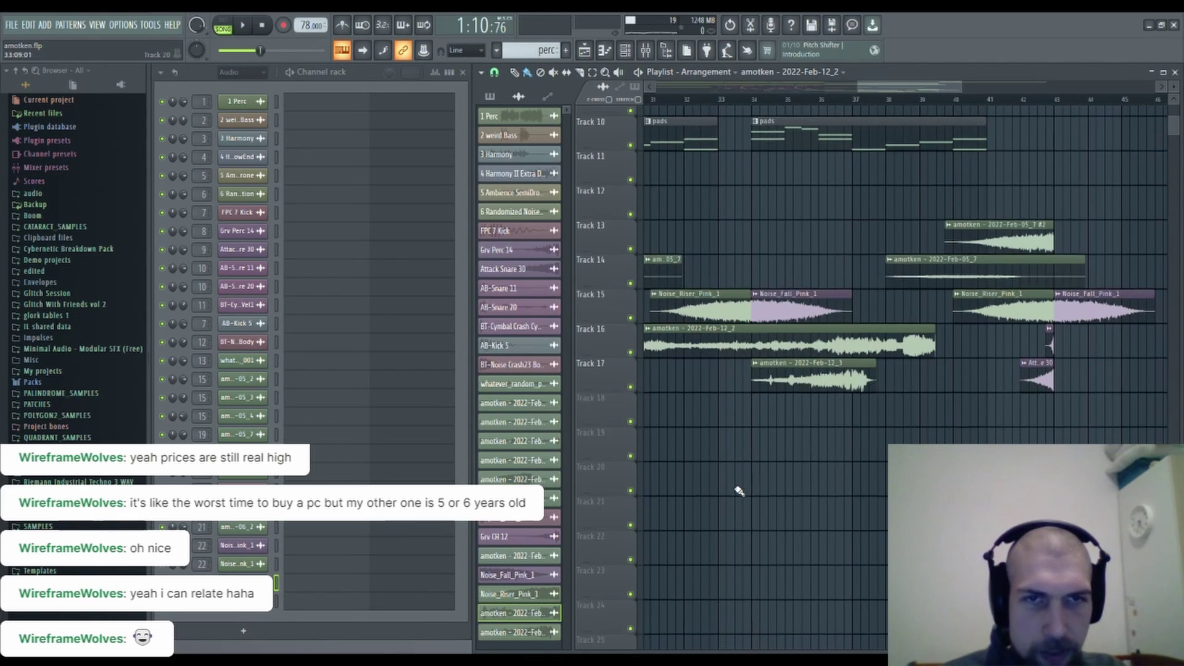
scroll(740, 492, down, 1)
click(925, 382)
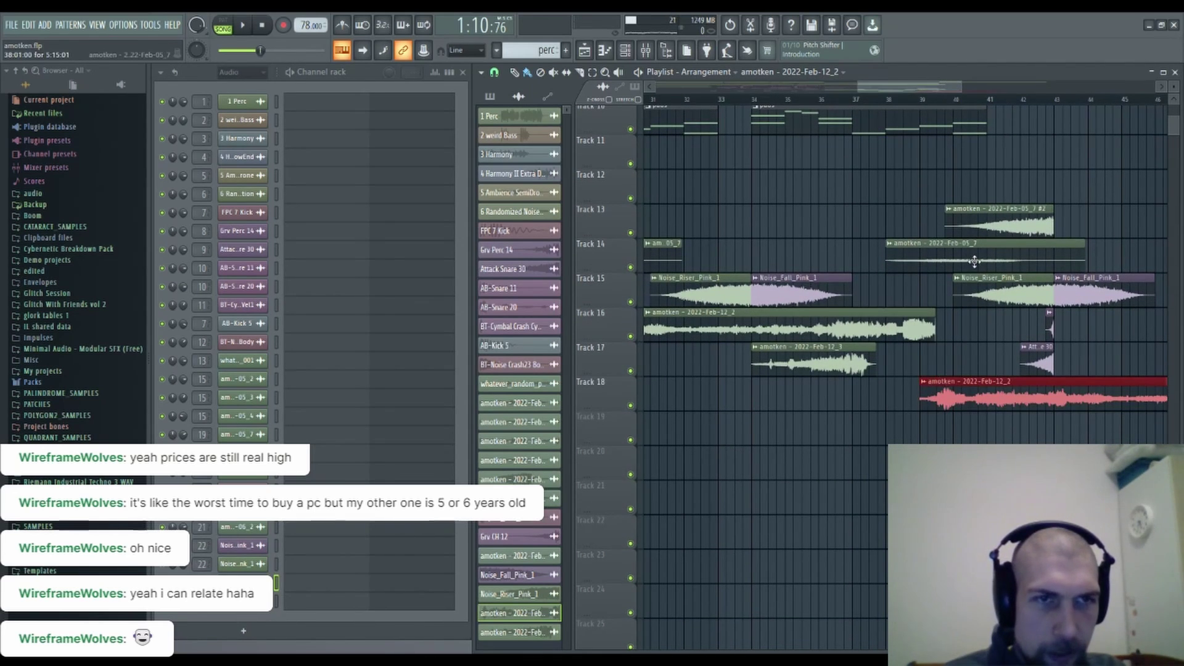
Slice the Track 18 clip at about 40:07 and delete the part after the cut.
scroll(975, 100, up, 6)
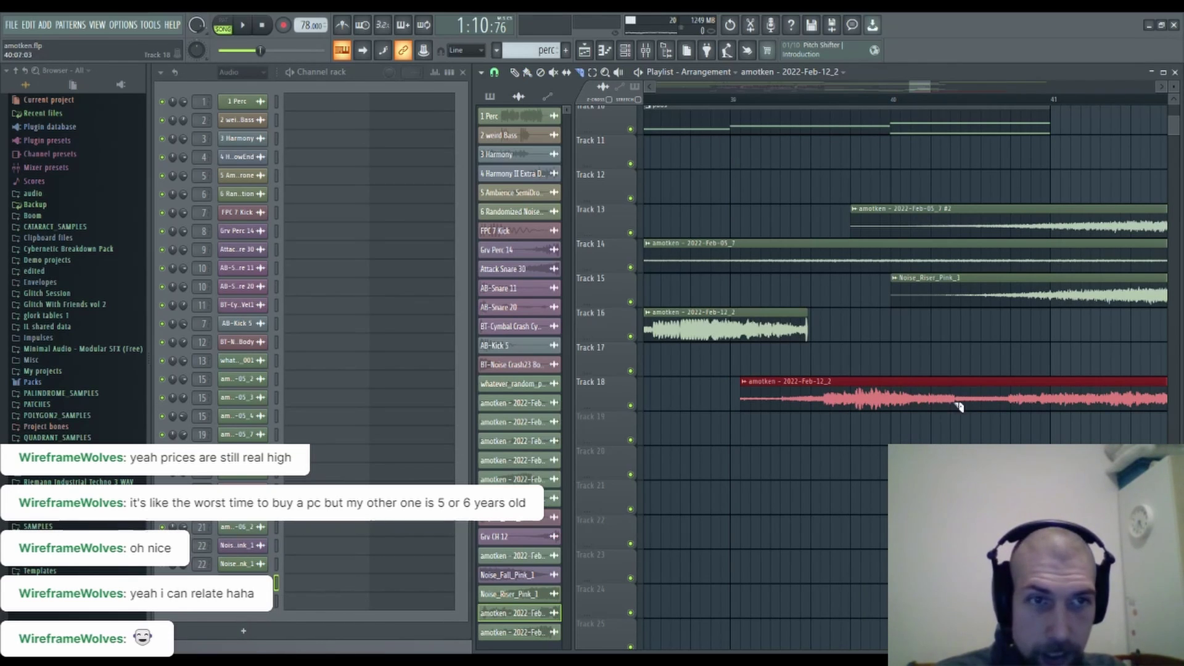
scroll(972, 103, up, 5)
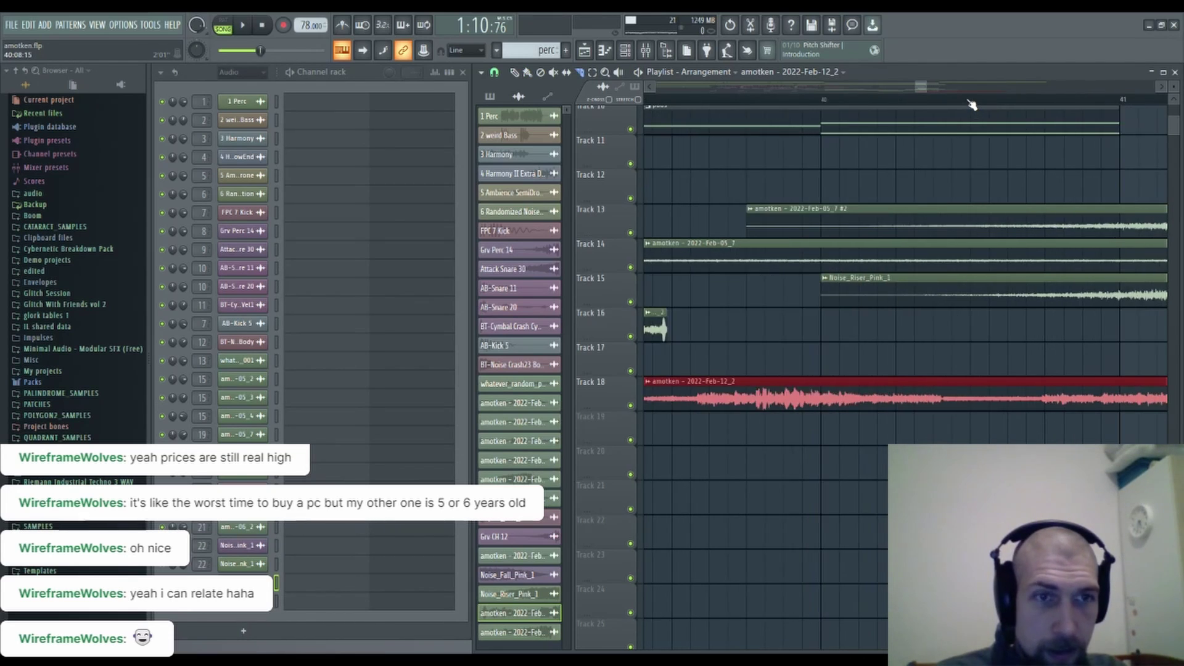
click(891, 400)
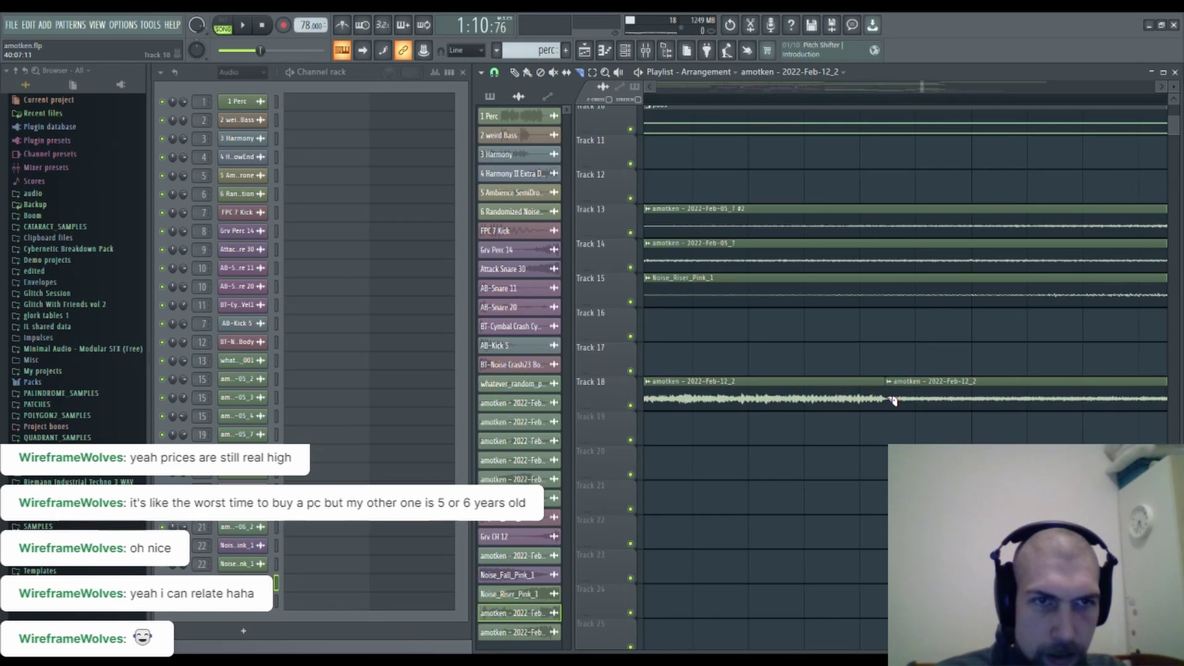
key(ctrl+v)
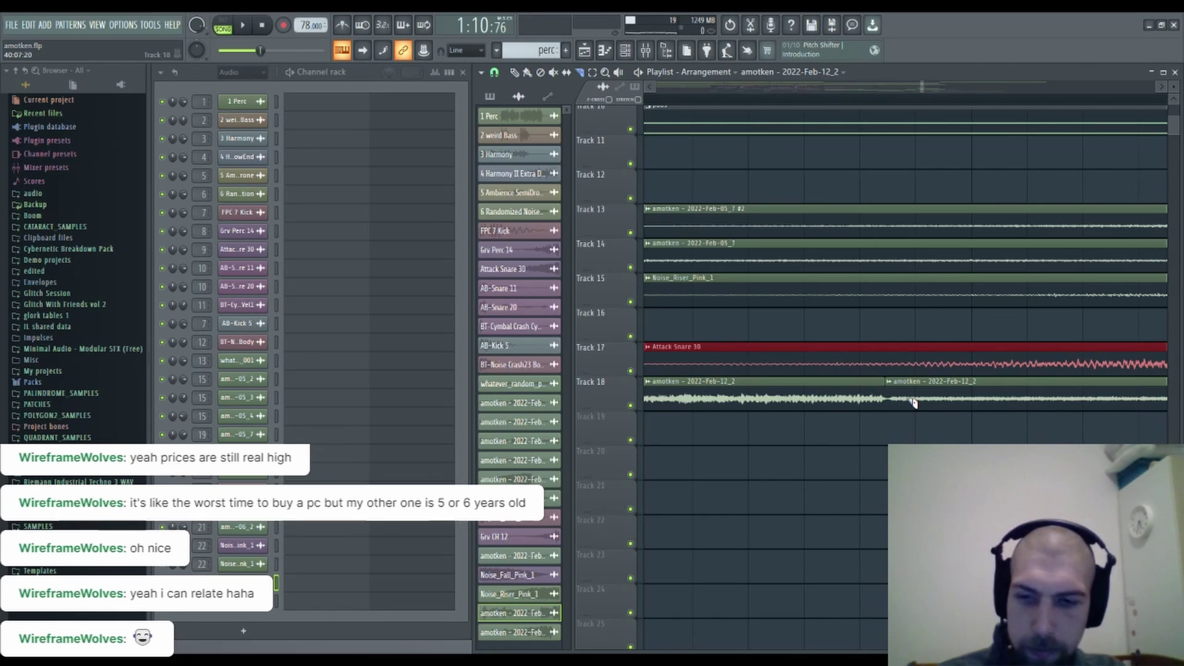
key(ctrl+z)
right_click(912, 401)
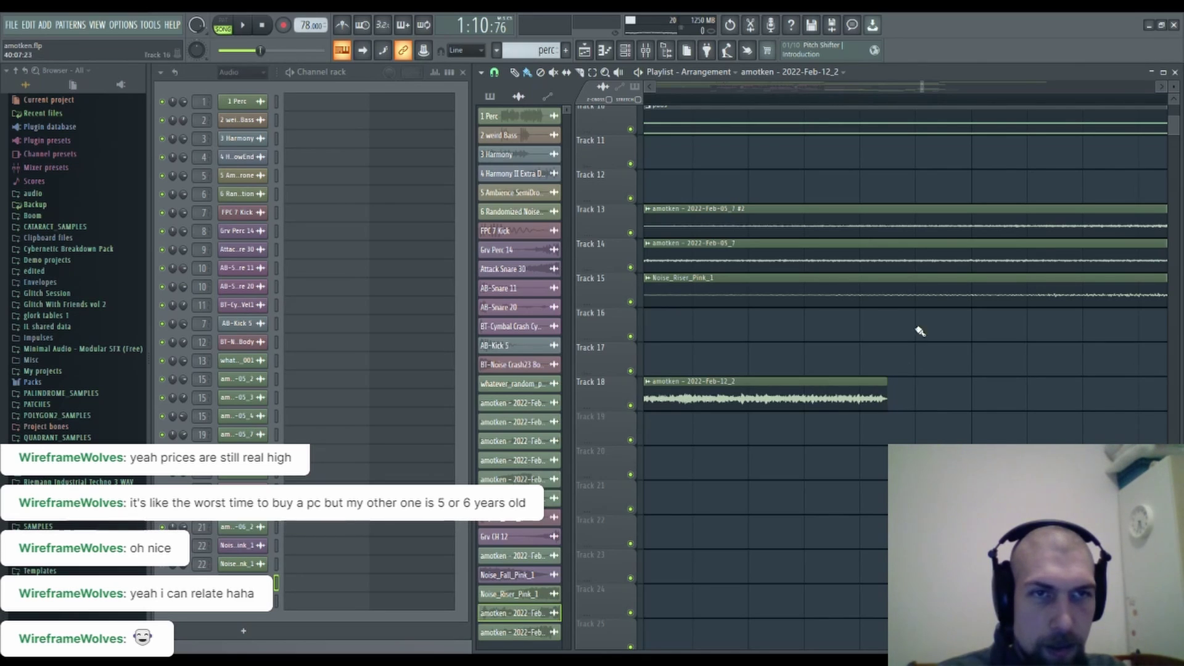
Move the short Track 18 clip to Track 16, starting at about 39:08 with a slight overlap on the preceding clip's end.
scroll(933, 110, down, 8)
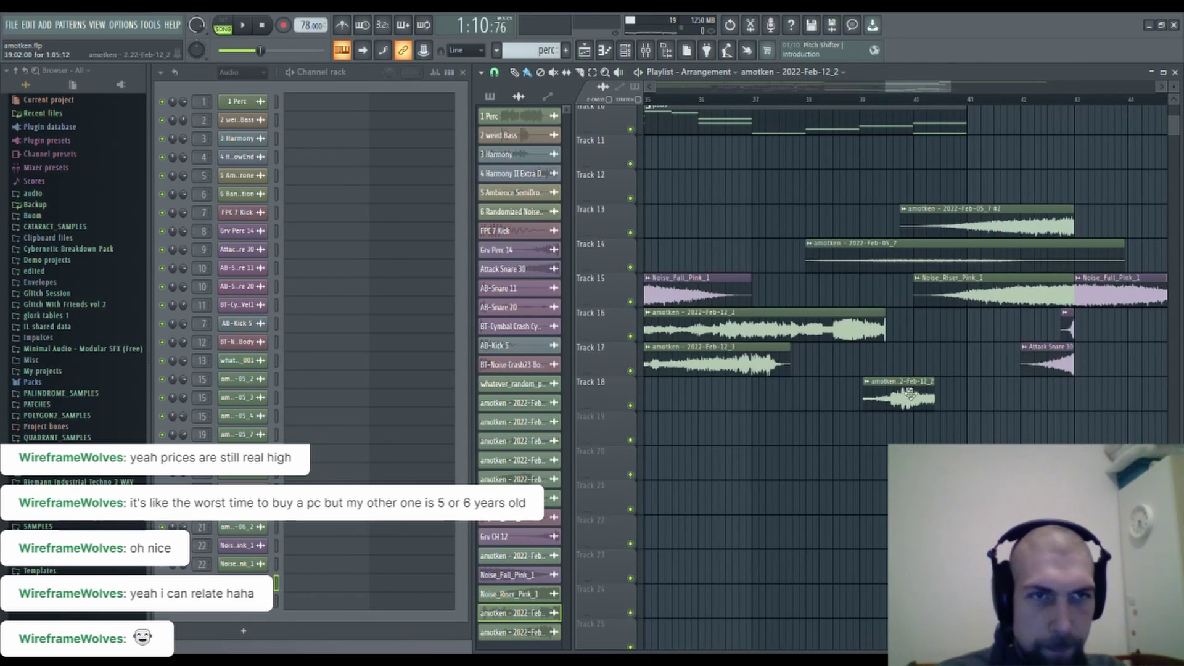
drag(908, 397, 933, 320)
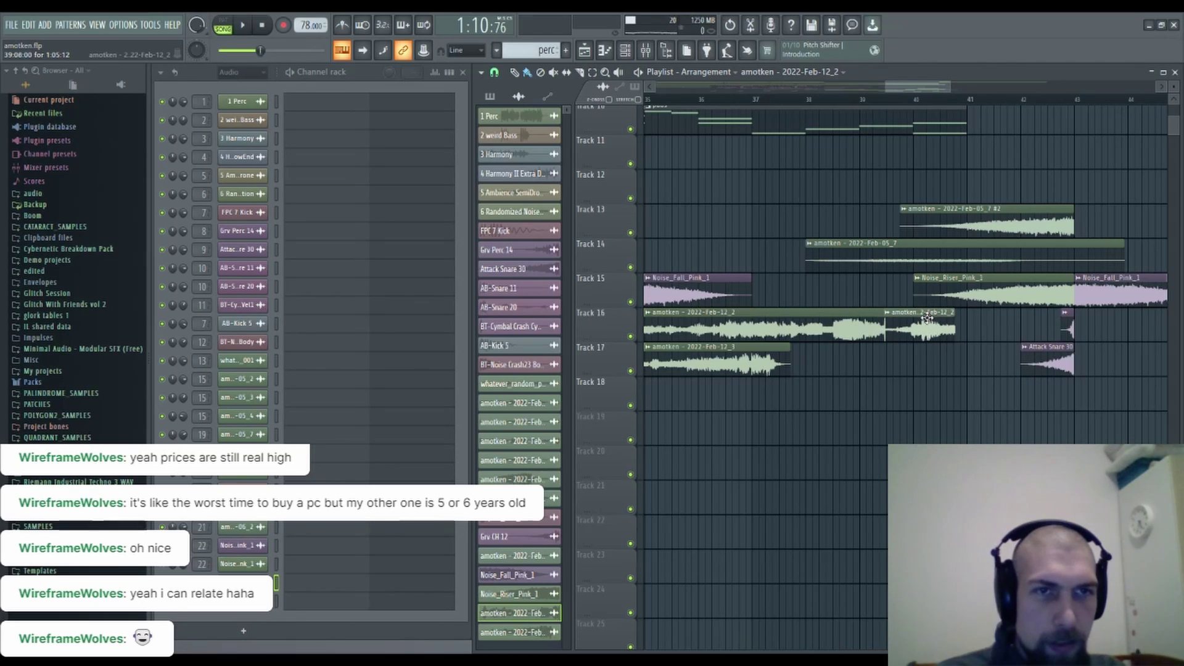
scroll(891, 109, up, 8)
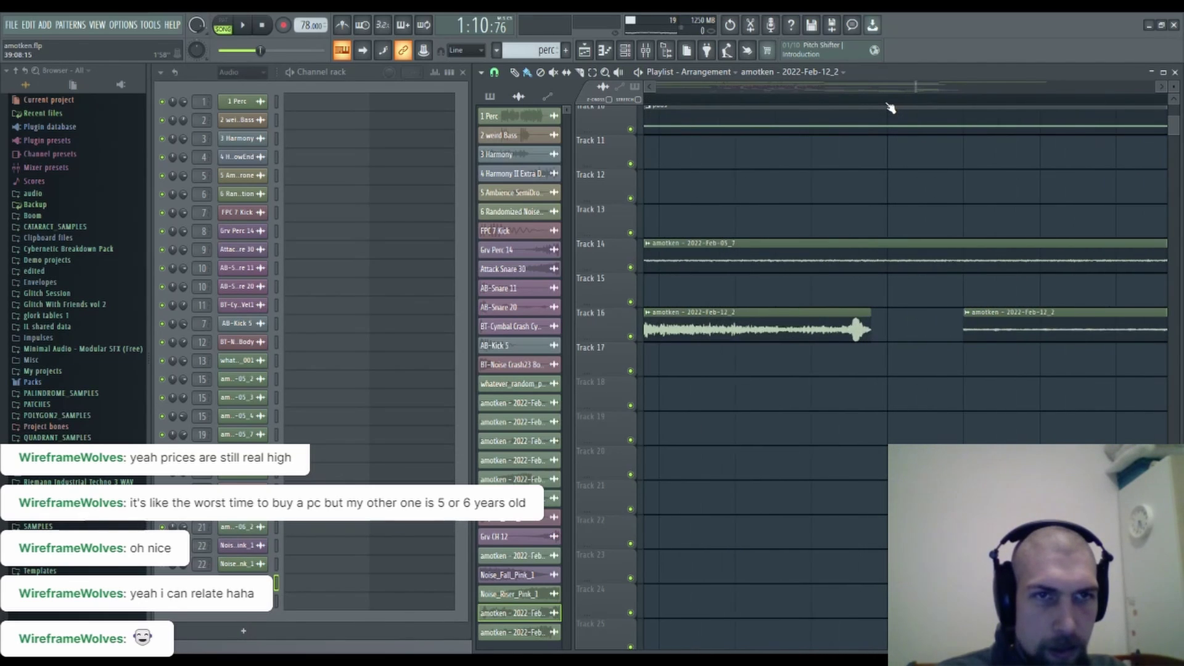
drag(1026, 327, 991, 327)
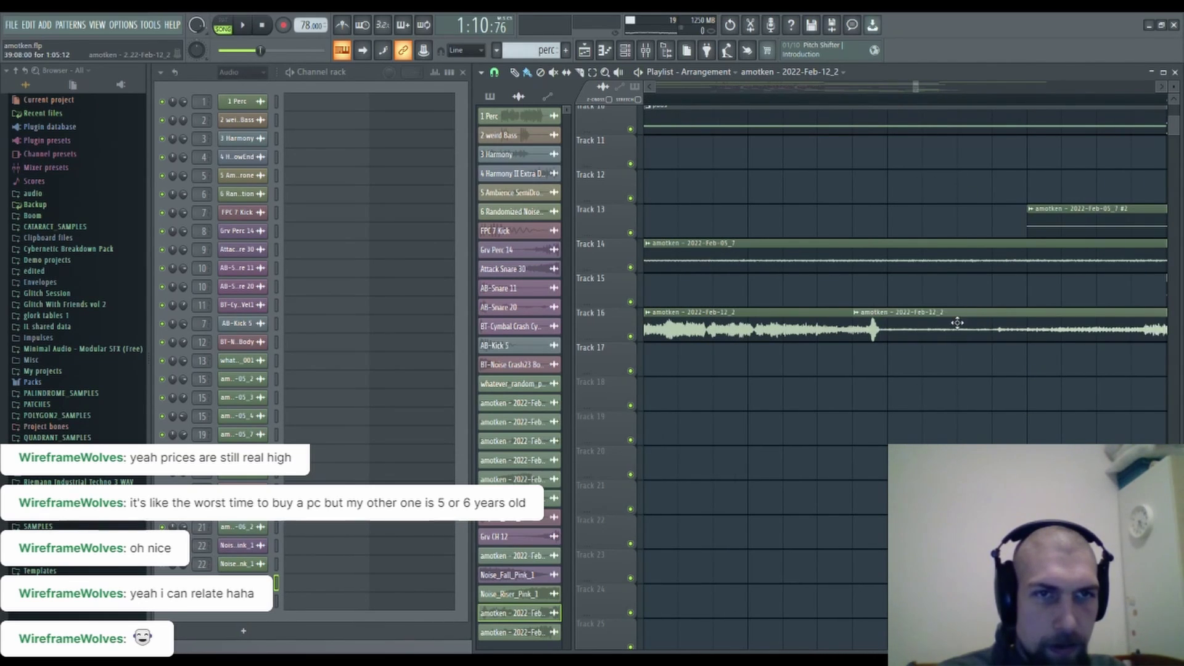
scroll(973, 96, down, 8)
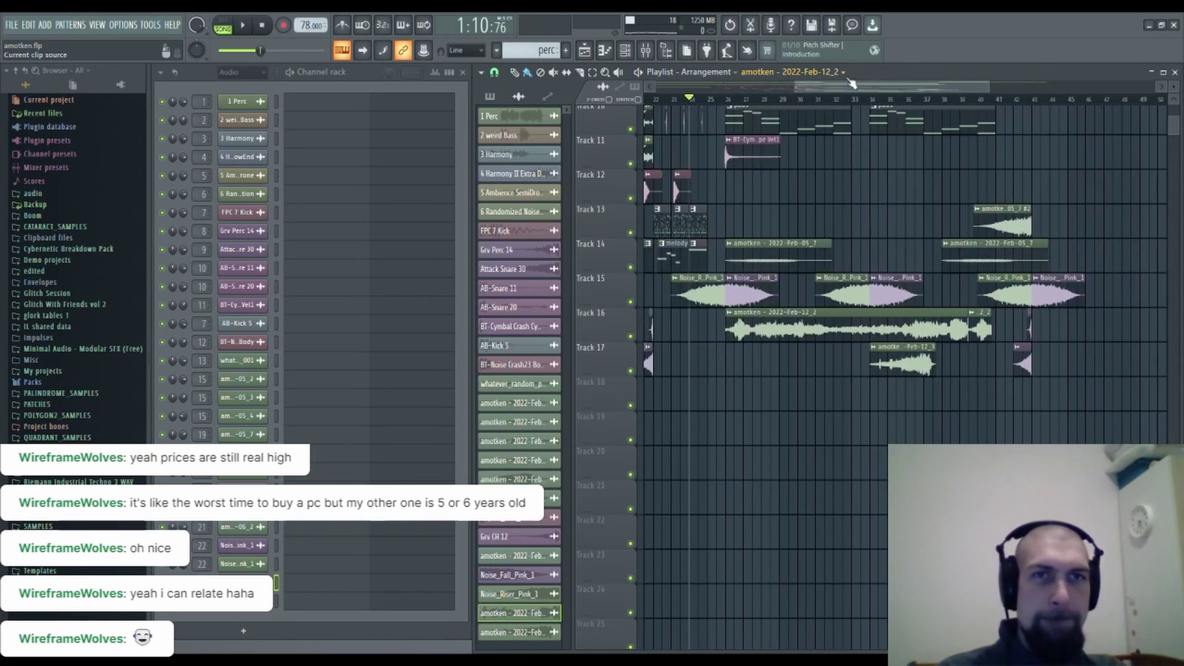
Play the arrangement from about bar 26 and listen to the section with the long Track 16 clip.
click(720, 100)
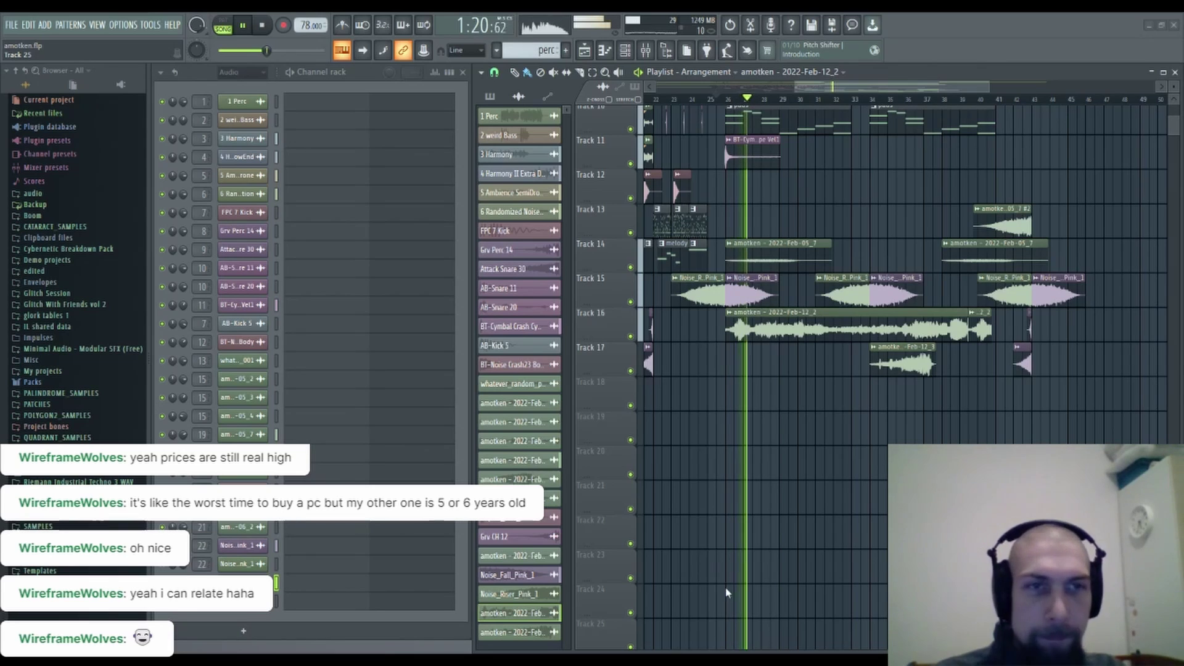
drag(946, 407, 880, 472)
drag(936, 307, 918, 400)
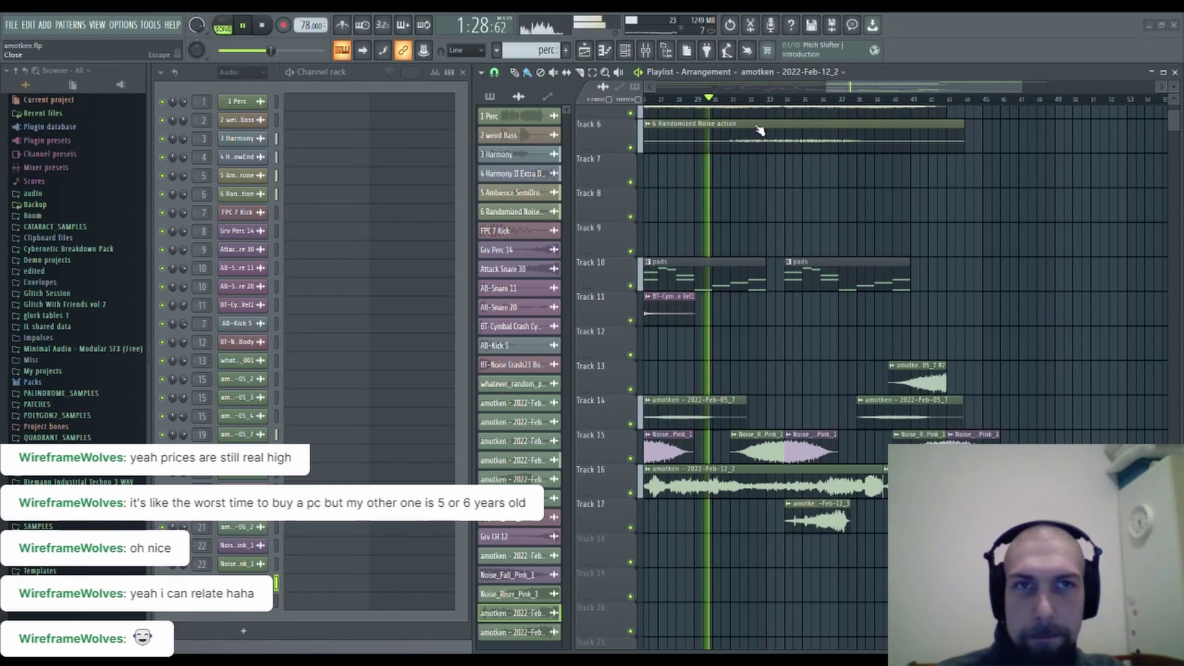
click(50, 206)
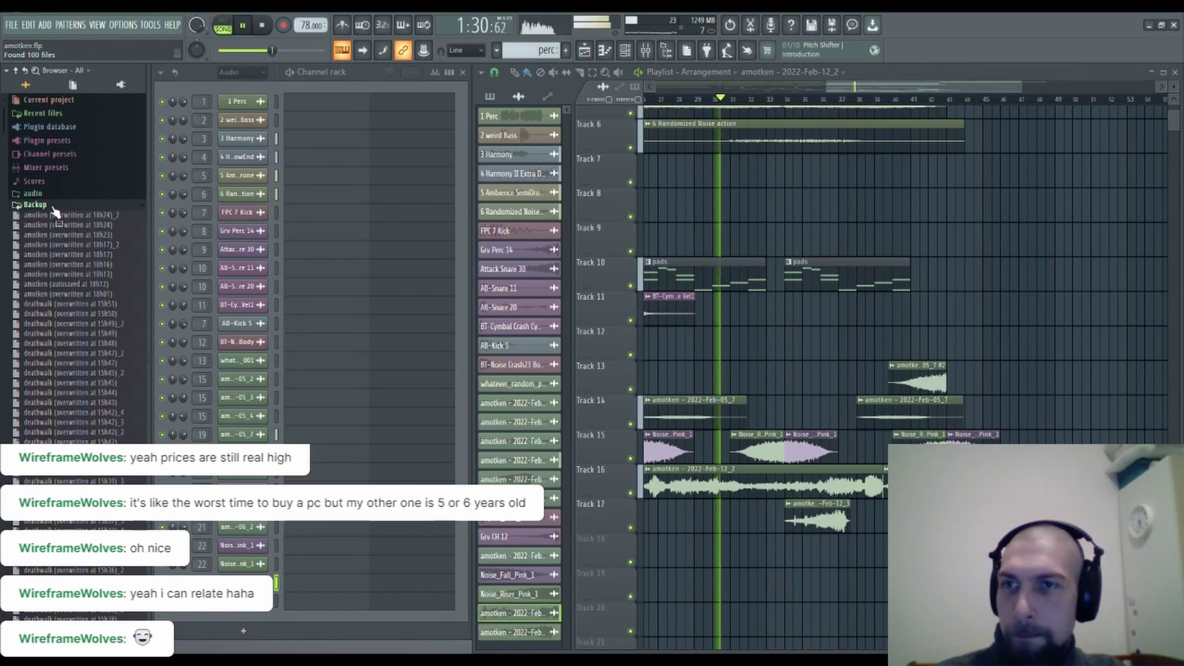
click(51, 207)
Play from bar 38, examine the join between the two amotken - 2022-Feb-12_2 clips on Track 16, and stop playback.
drag(1005, 349, 1078, 301)
click(930, 100)
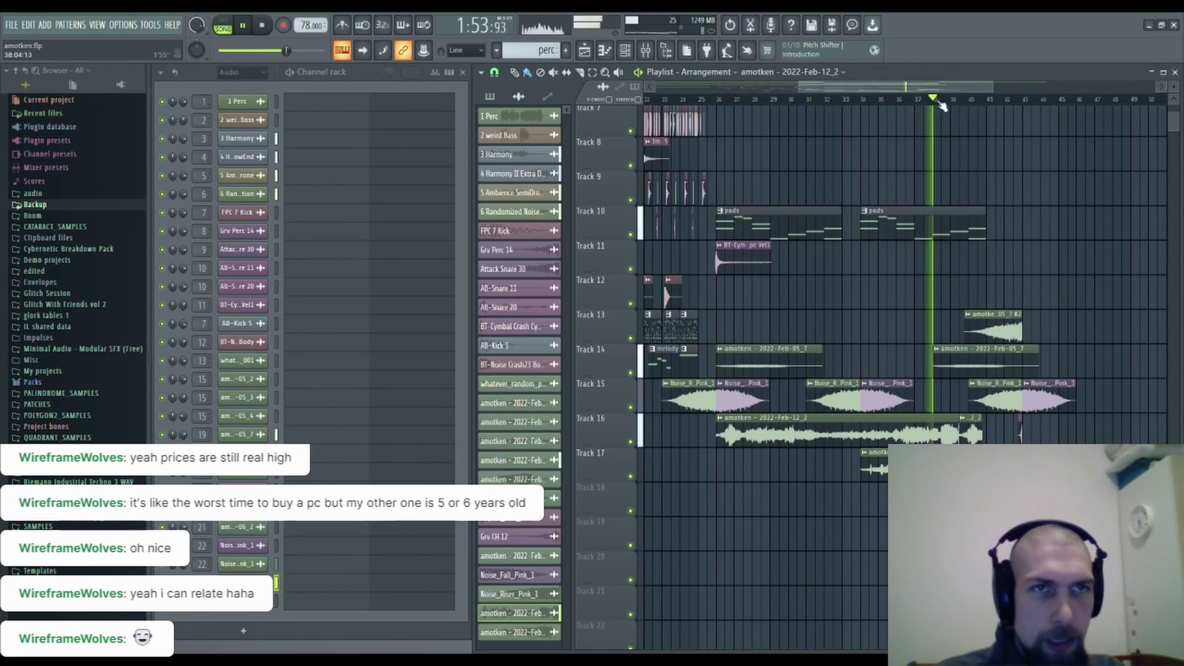
scroll(971, 104, up, 4)
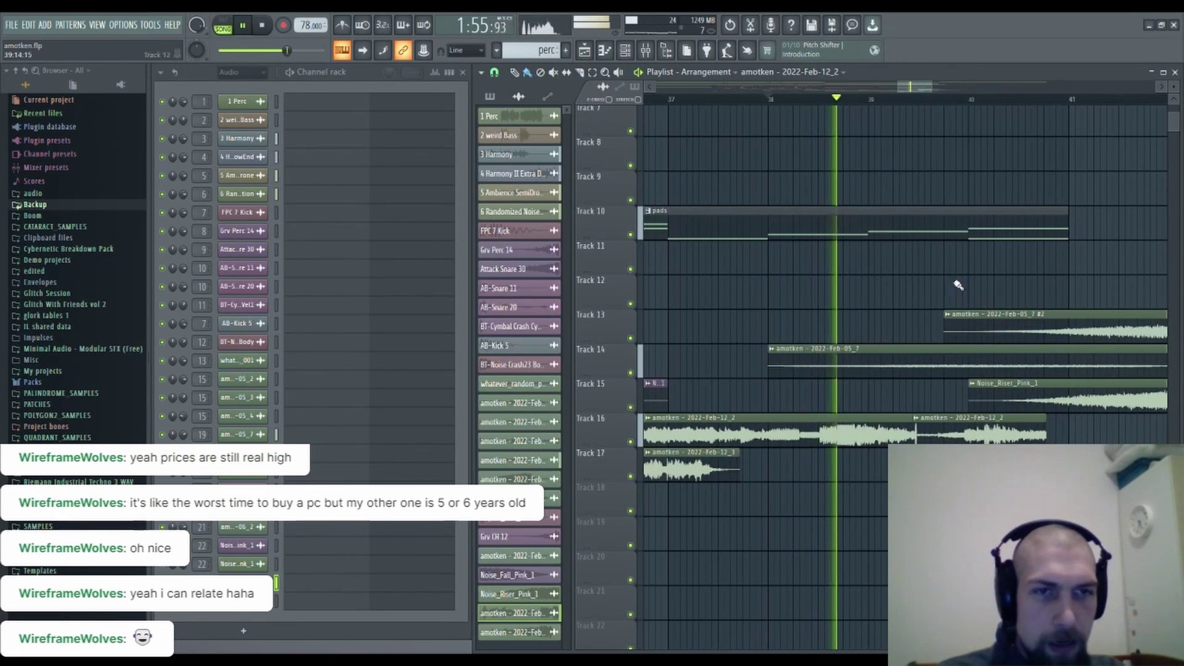
scroll(918, 106, up, 3)
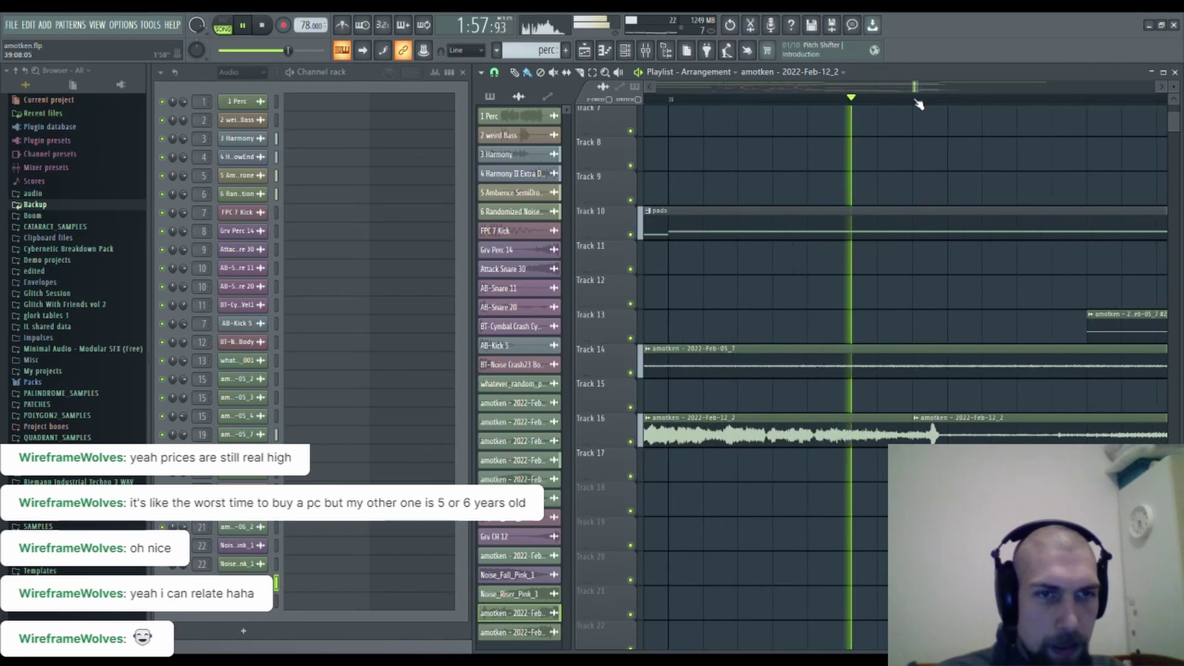
scroll(919, 105, down, 4)
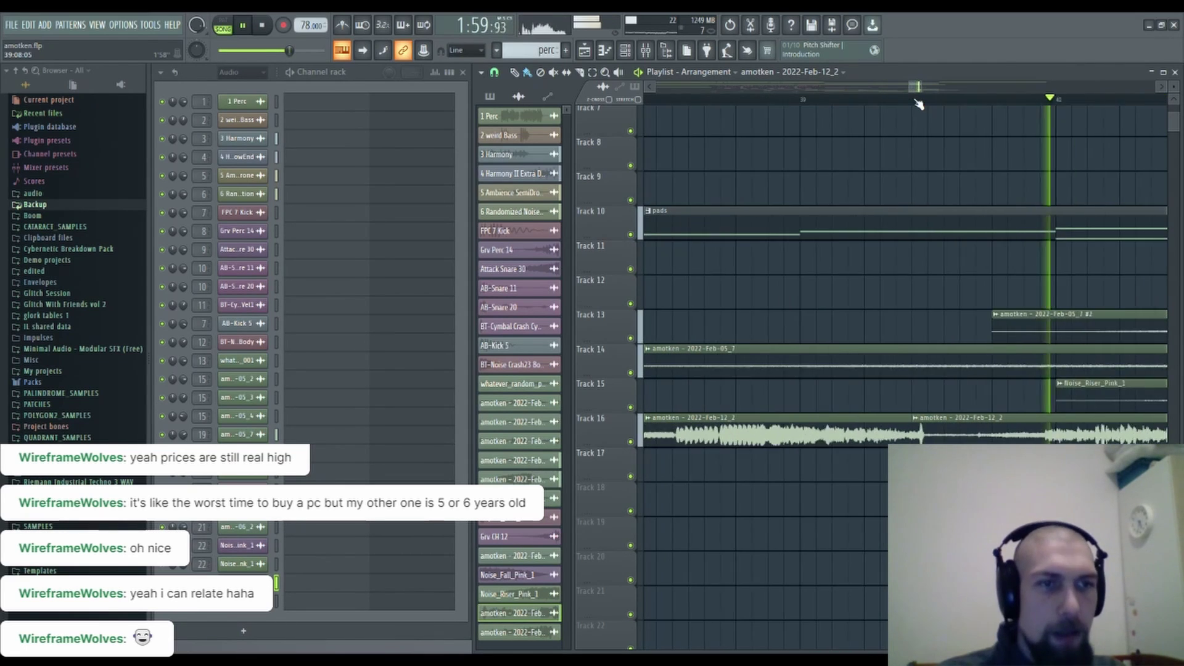
scroll(920, 105, down, 2)
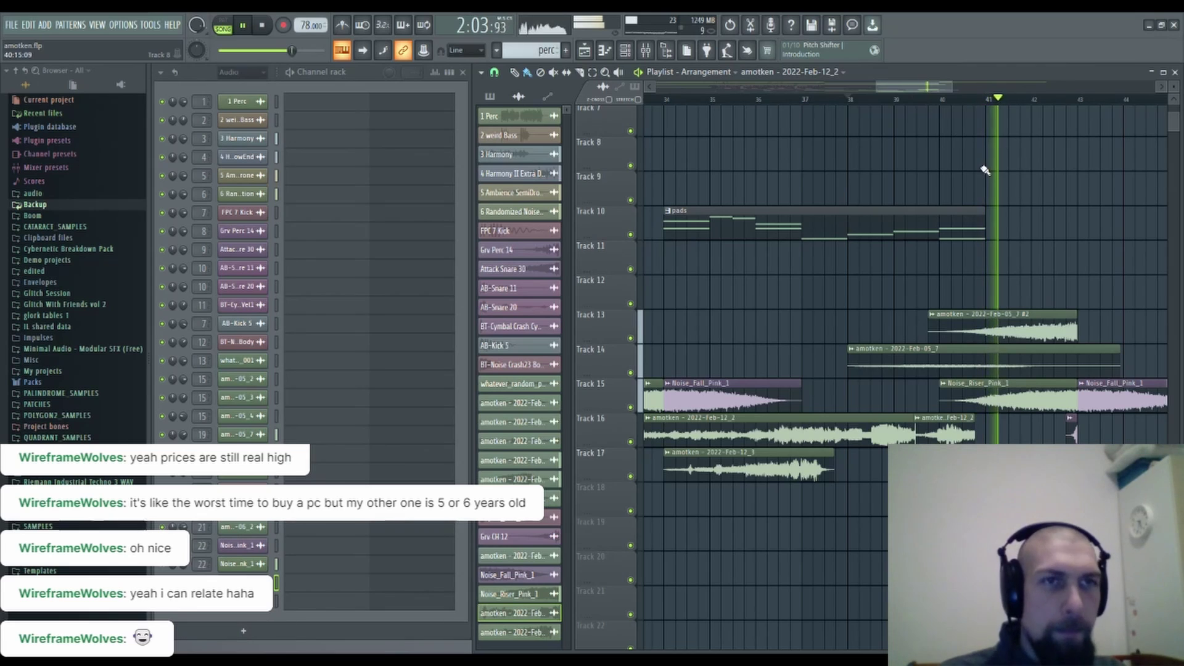
drag(1055, 187, 892, 254)
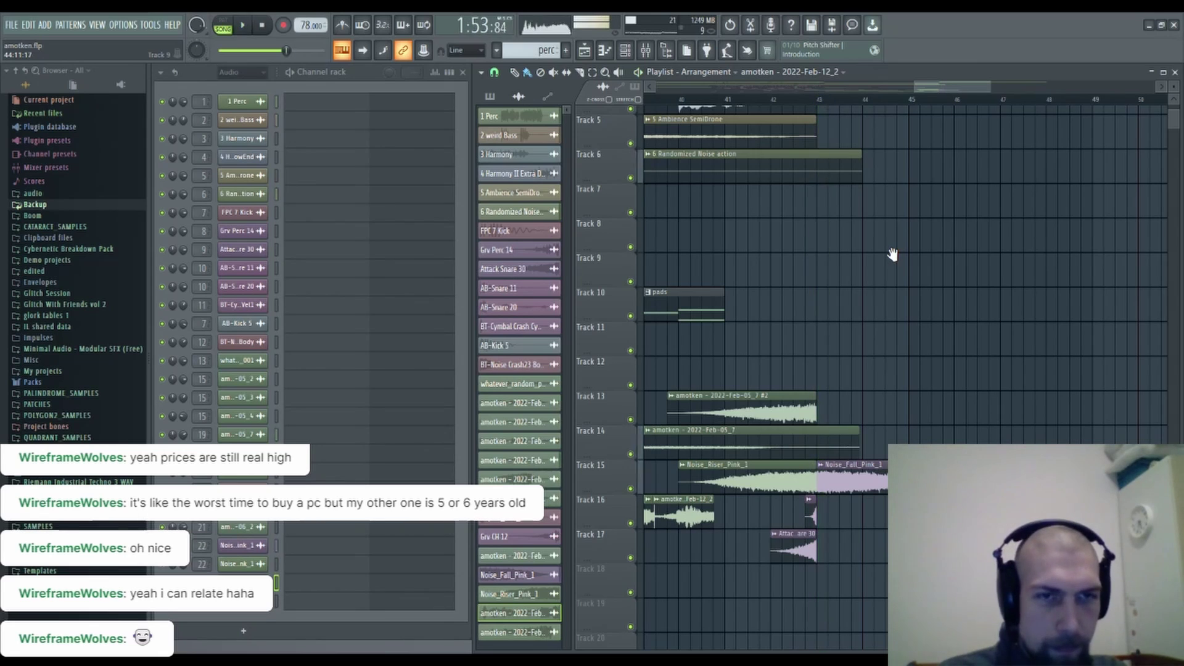
key(space)
click(262, 26)
click(262, 26)
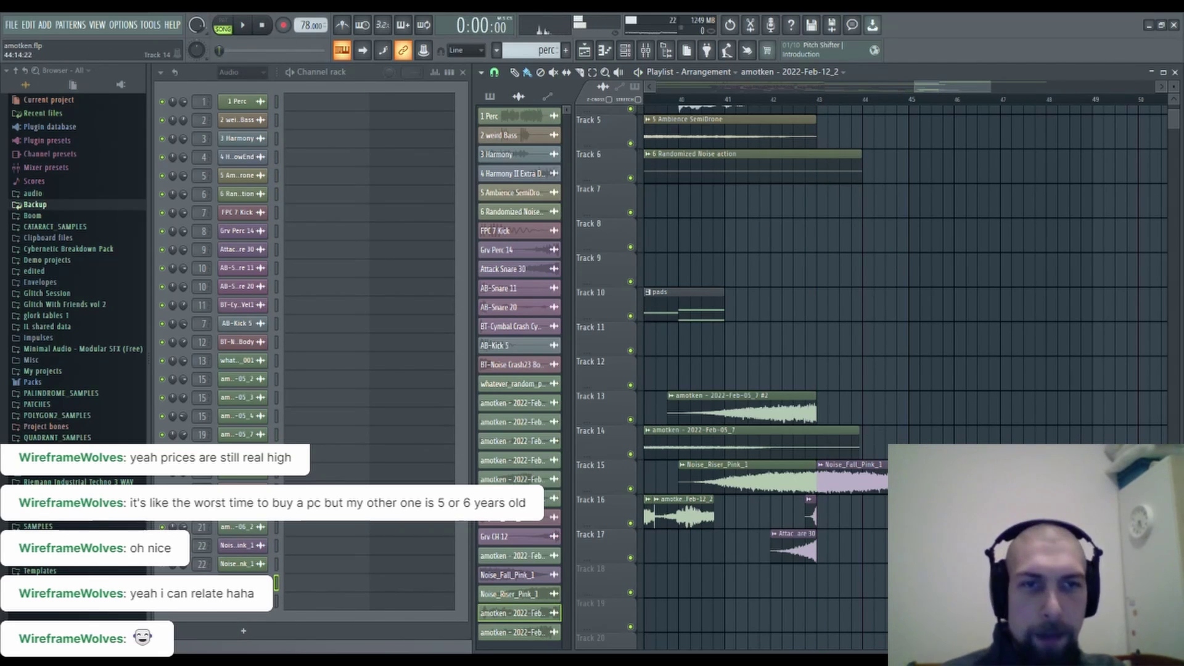
Play the Attack Snare 30 and Grv Perc 14 clips leading into bar 10 in isolation.
drag(746, 265, 994, 406)
scroll(923, 104, down, 5)
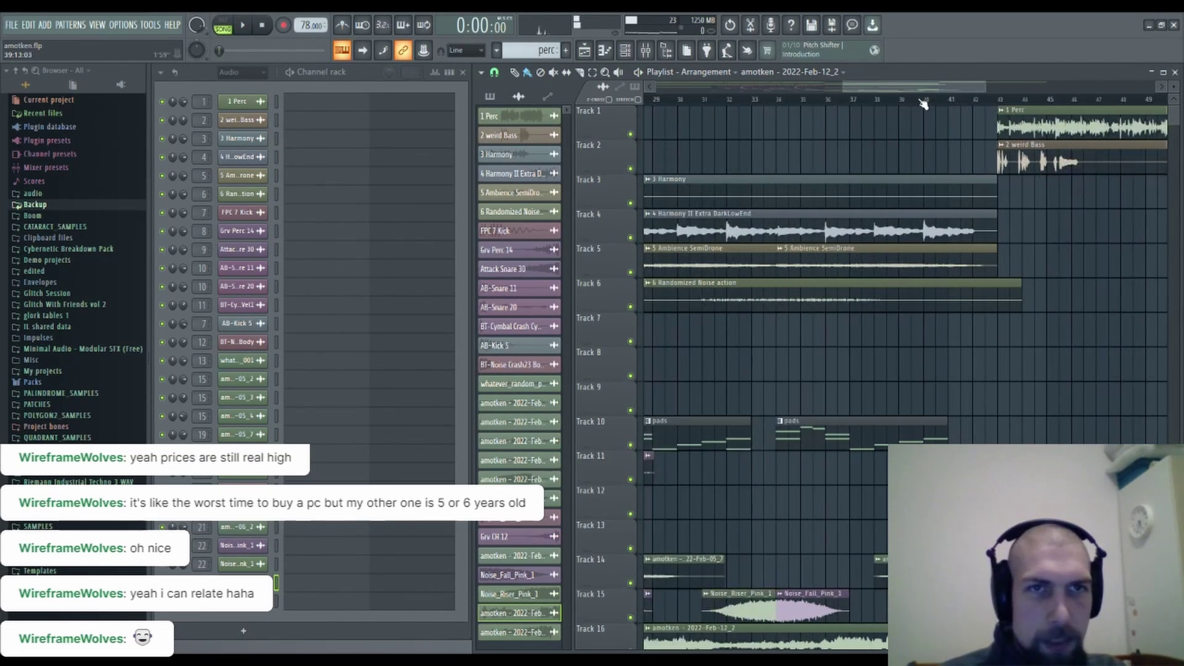
scroll(782, 205, up, 8)
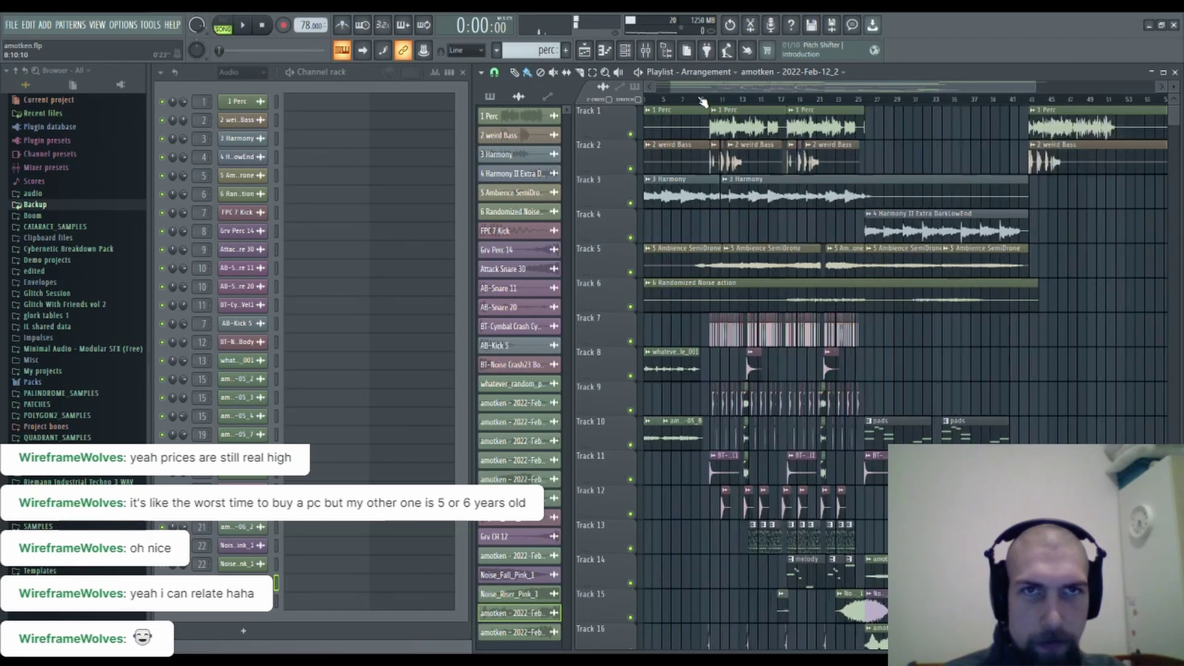
drag(765, 420, 864, 170)
alt+right_click(899, 441)
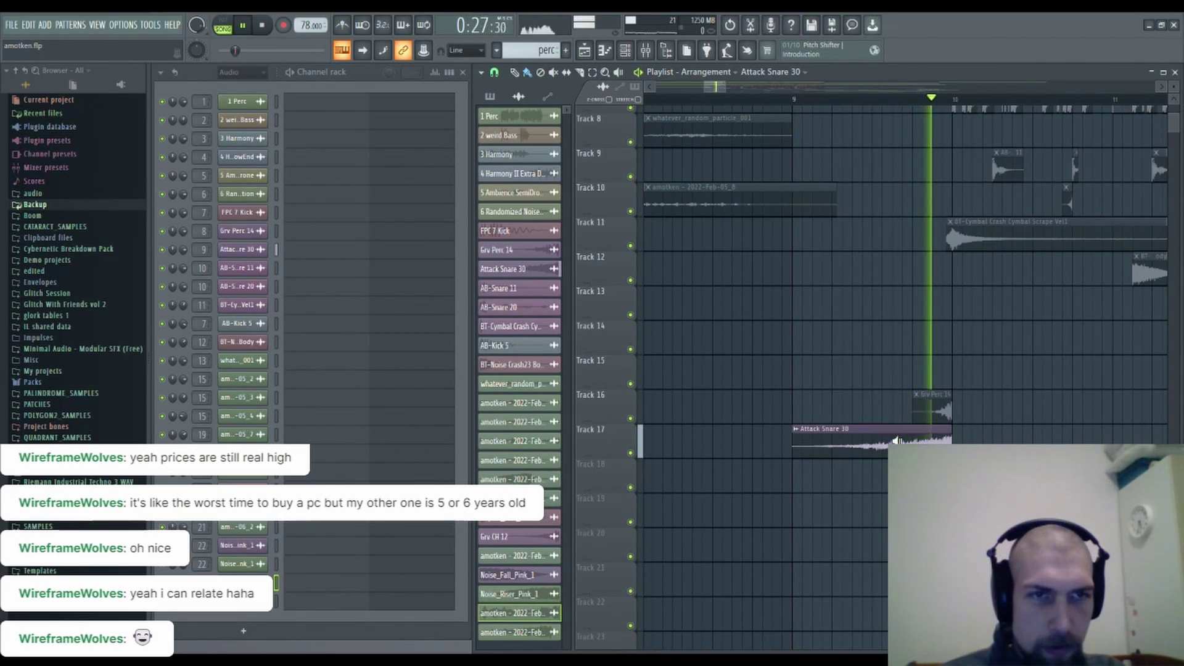
alt+right_click(944, 410)
Select the Grv Perc 14 and Attack Snare 30 clips before bar 10, and look through the arrangement up to bar 43.
drag(908, 295, 822, 527)
drag(848, 336, 914, 149)
drag(1002, 442, 913, 310)
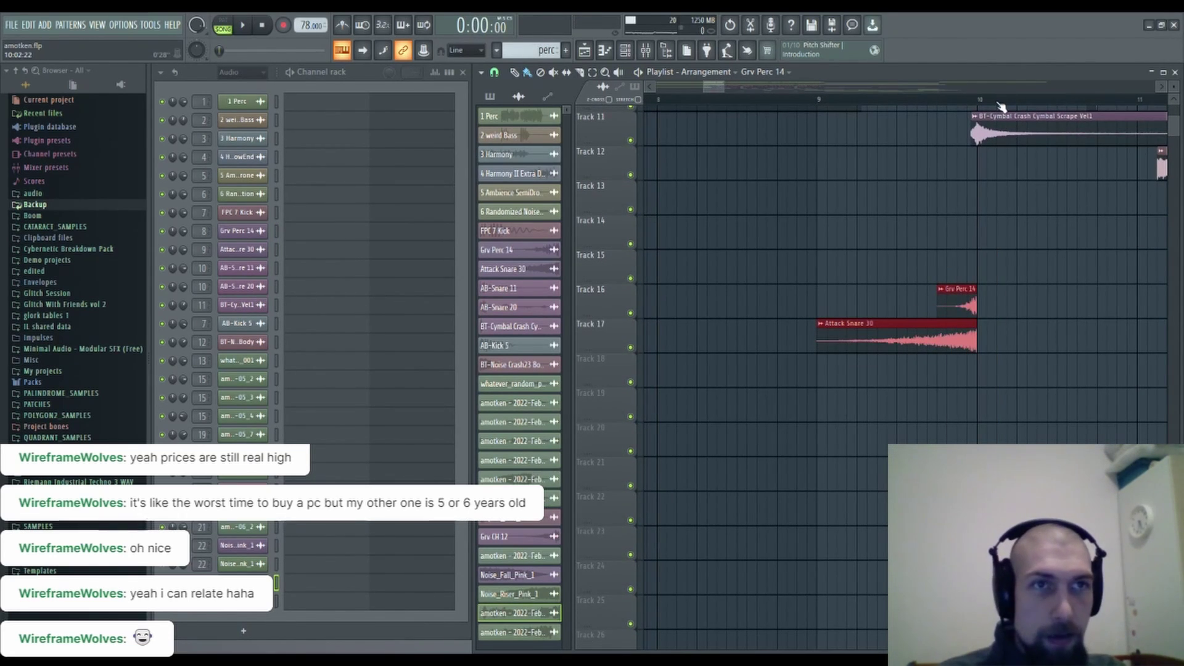
scroll(1001, 107, down, 5)
drag(796, 306, 393, 272)
drag(1098, 432, 825, 449)
drag(944, 395, 589, 458)
drag(728, 447, 1167, 656)
drag(703, 250, 1022, 374)
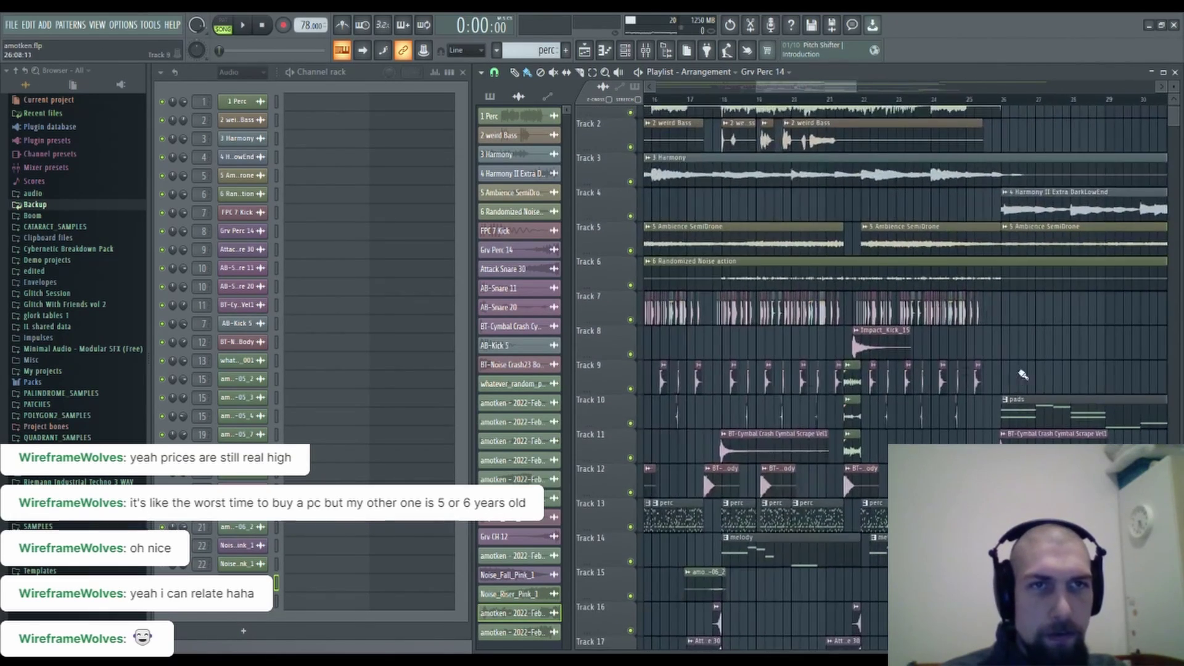
drag(914, 426, 648, 549)
drag(971, 407, 610, 455)
drag(976, 395, 859, 397)
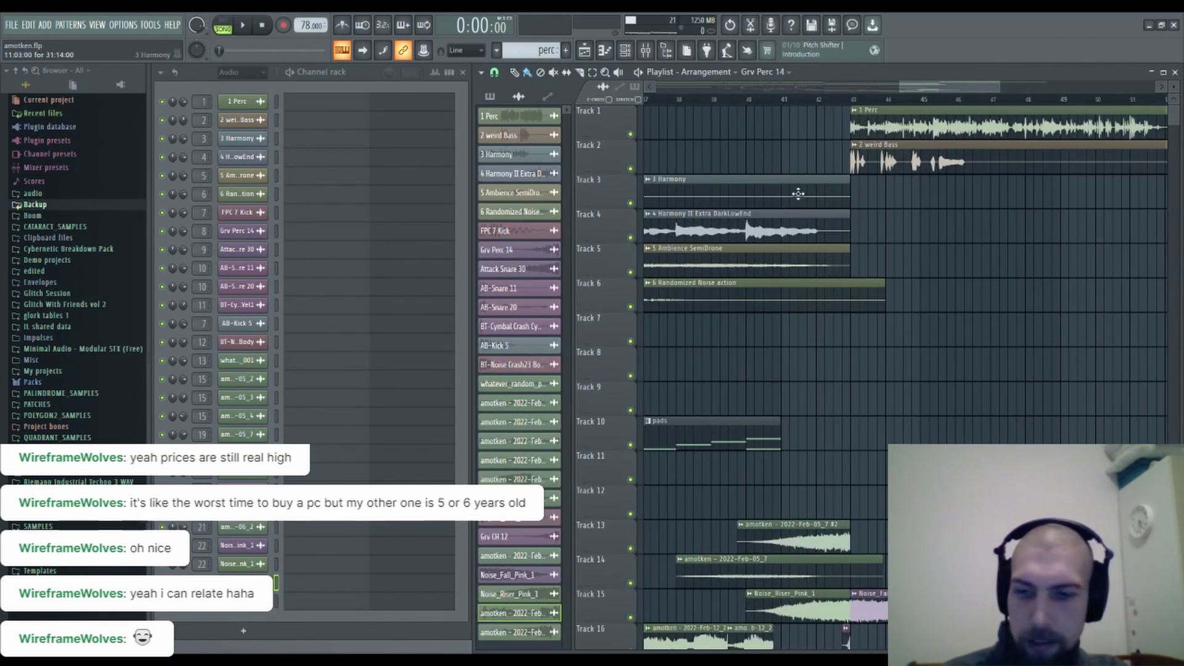
Play the 1 Perc clip from bar 43 in isolation, and stop playback.
click(849, 111)
key(space)
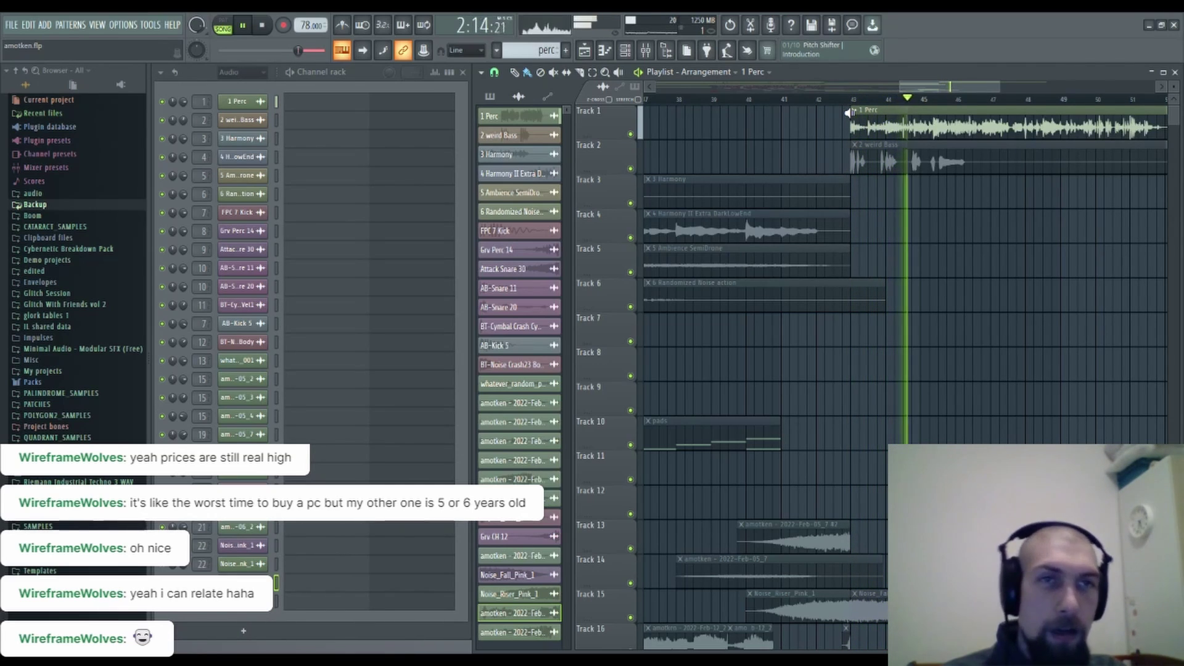
key(space)
Play the 1 Perc clip starting at bar 10 in isolation, and stop playback.
drag(918, 90, 700, 117)
right_click(810, 126)
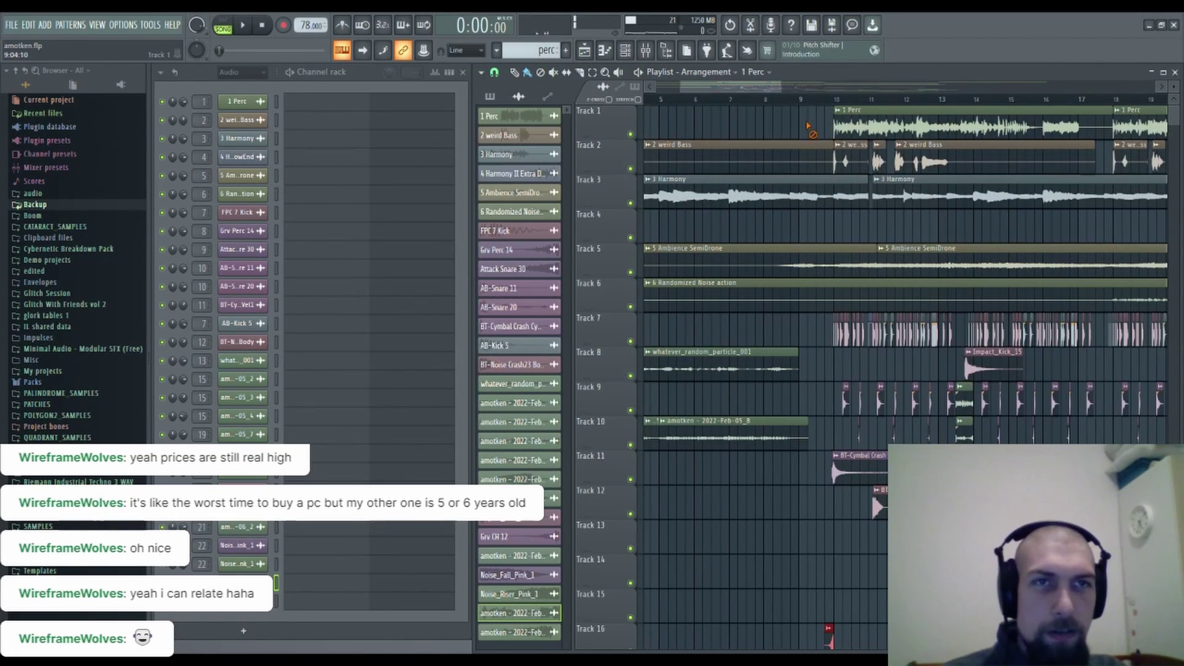
click(834, 99)
key(space)
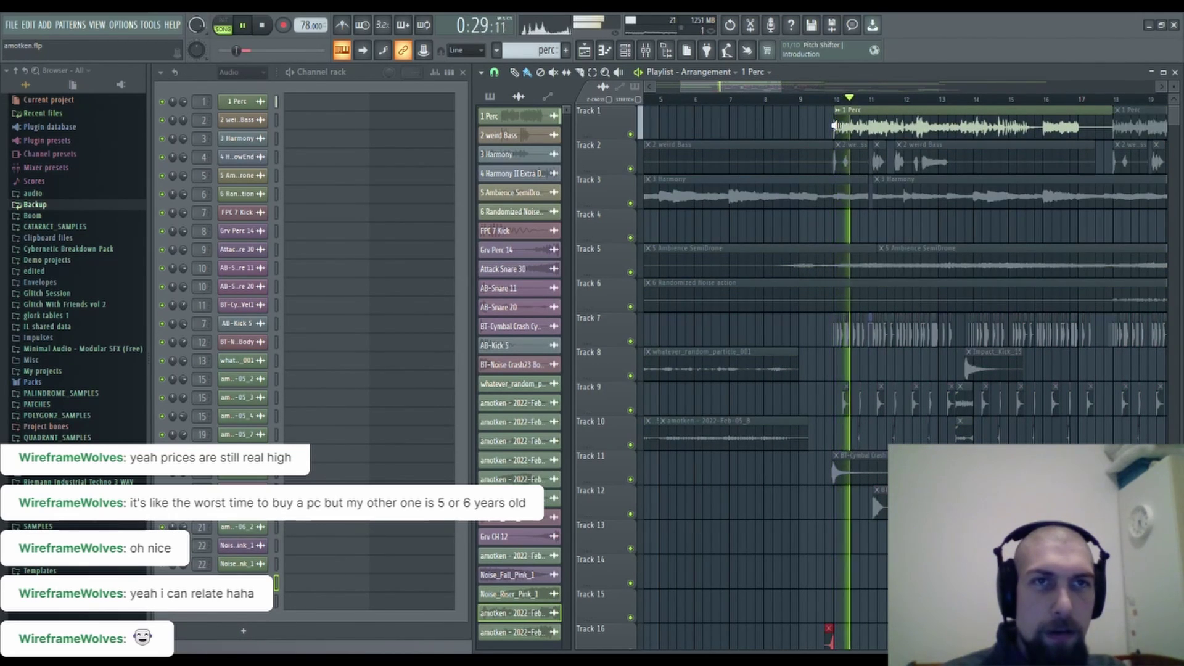
key(space)
Load Edison on the Master mixer track, armed to record on input, and close the mixer.
scroll(844, 100, up, 2)
scroll(846, 99, up, 3)
click(653, 58)
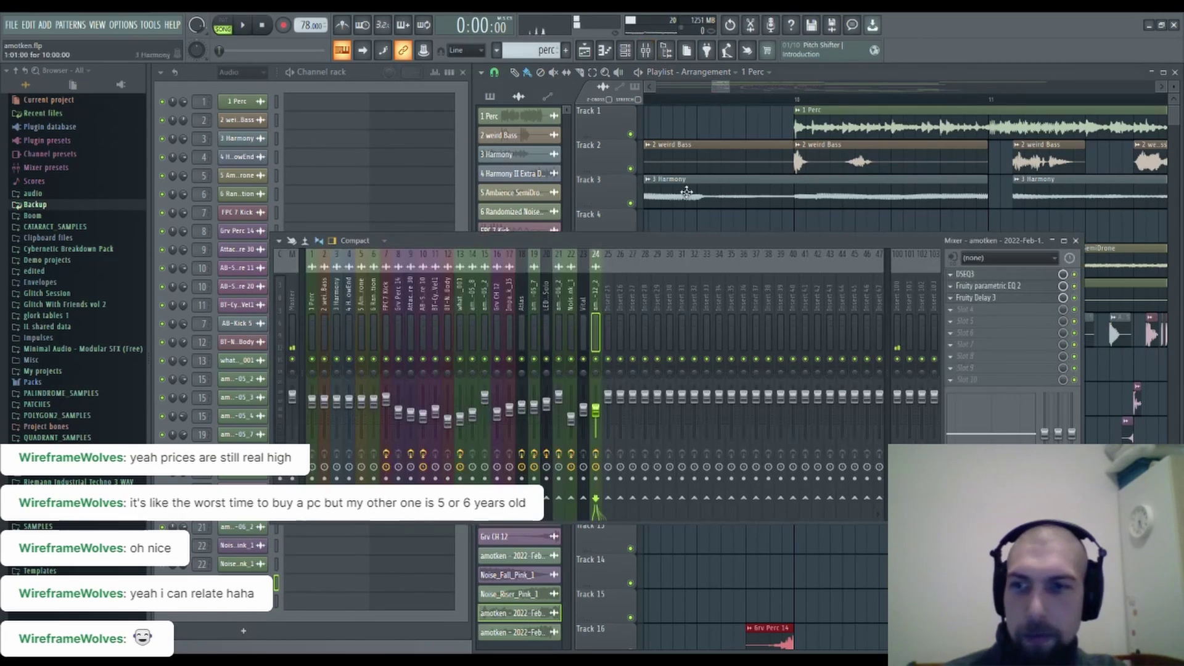
click(293, 301)
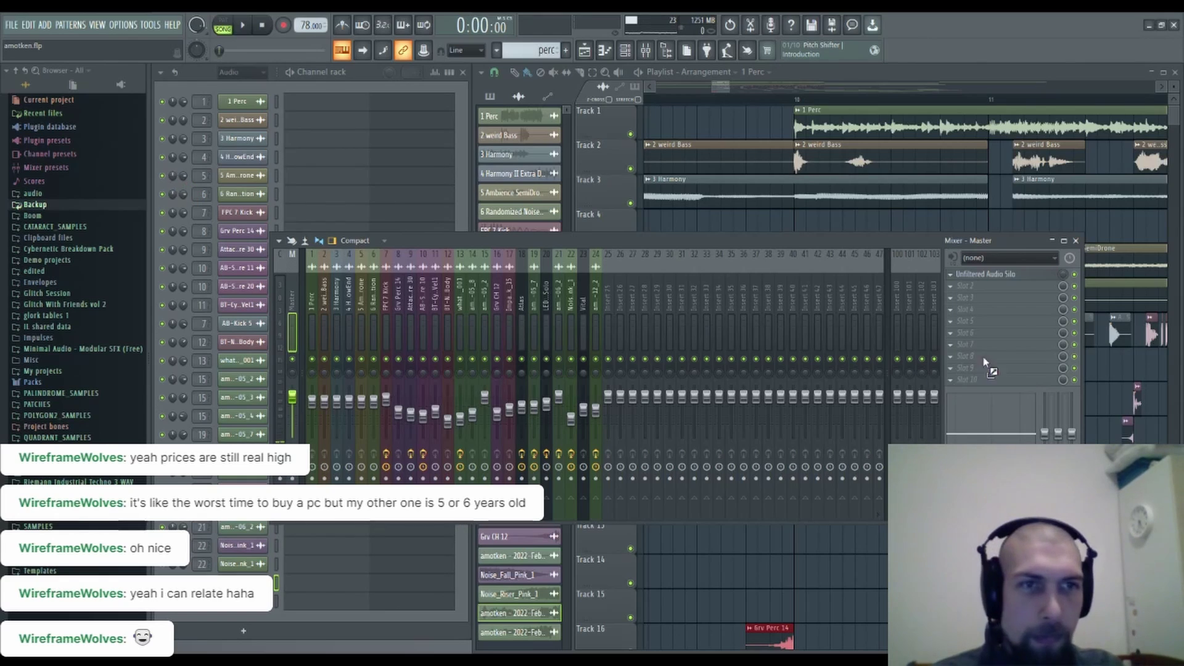
drag(983, 356, 985, 320)
click(1076, 241)
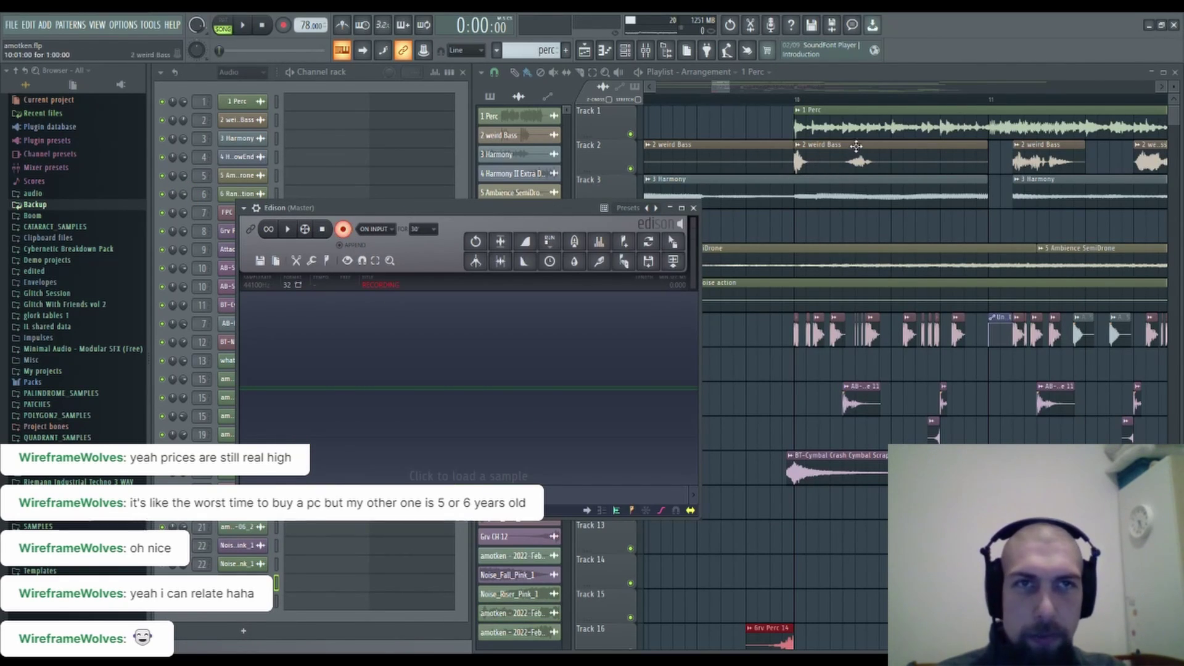
Solo Track 1 and record the opening of its 1 Perc clip from bar 10 into Edison.
click(799, 109)
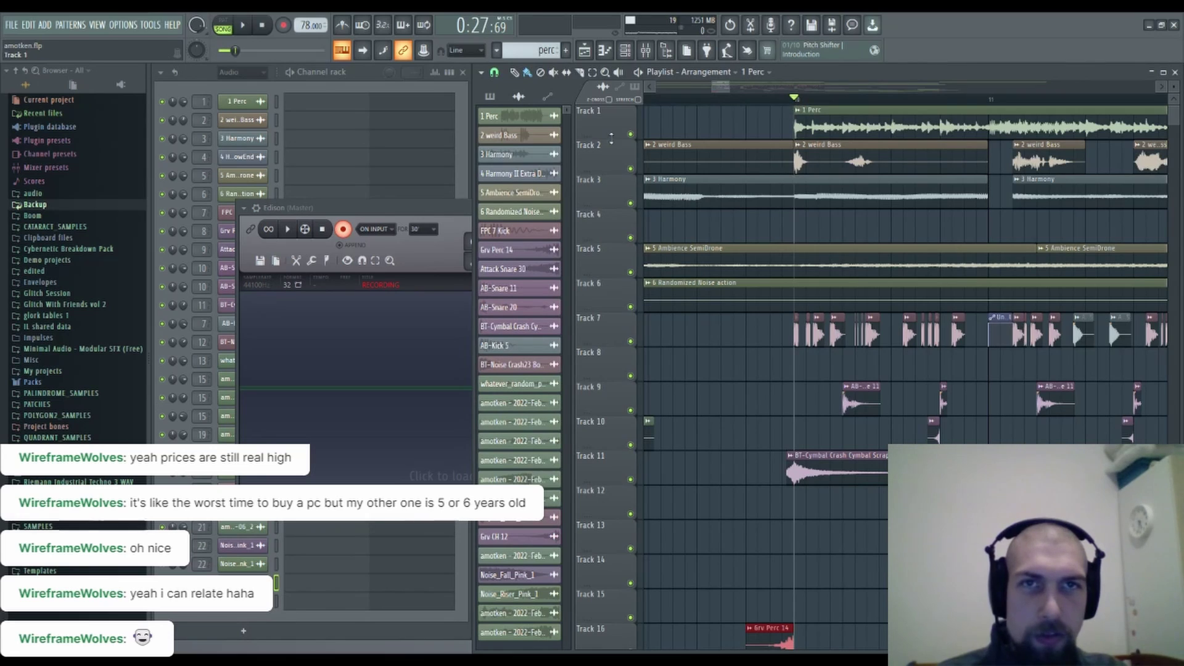
right_click(632, 135)
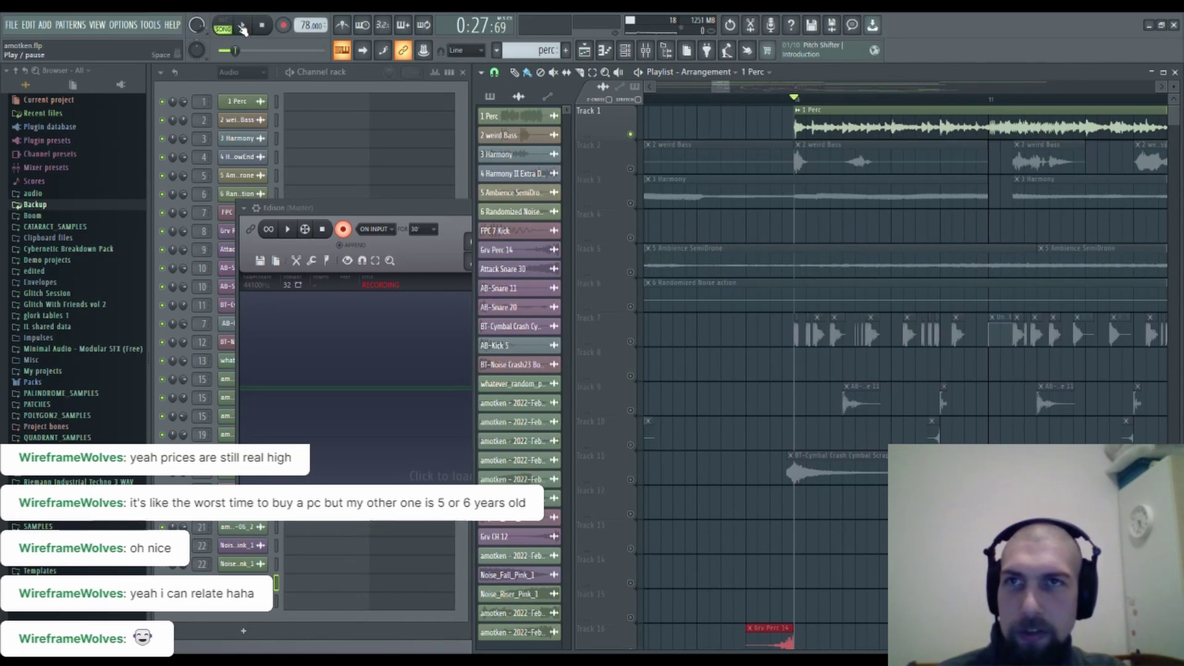
click(242, 25)
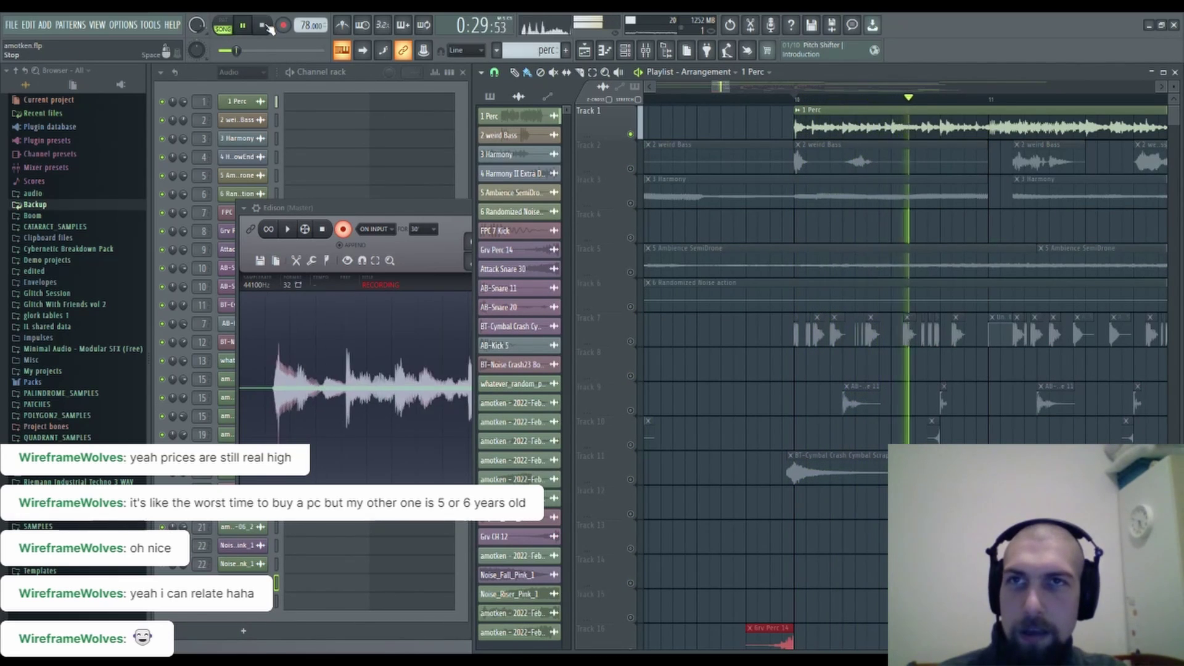
click(262, 26)
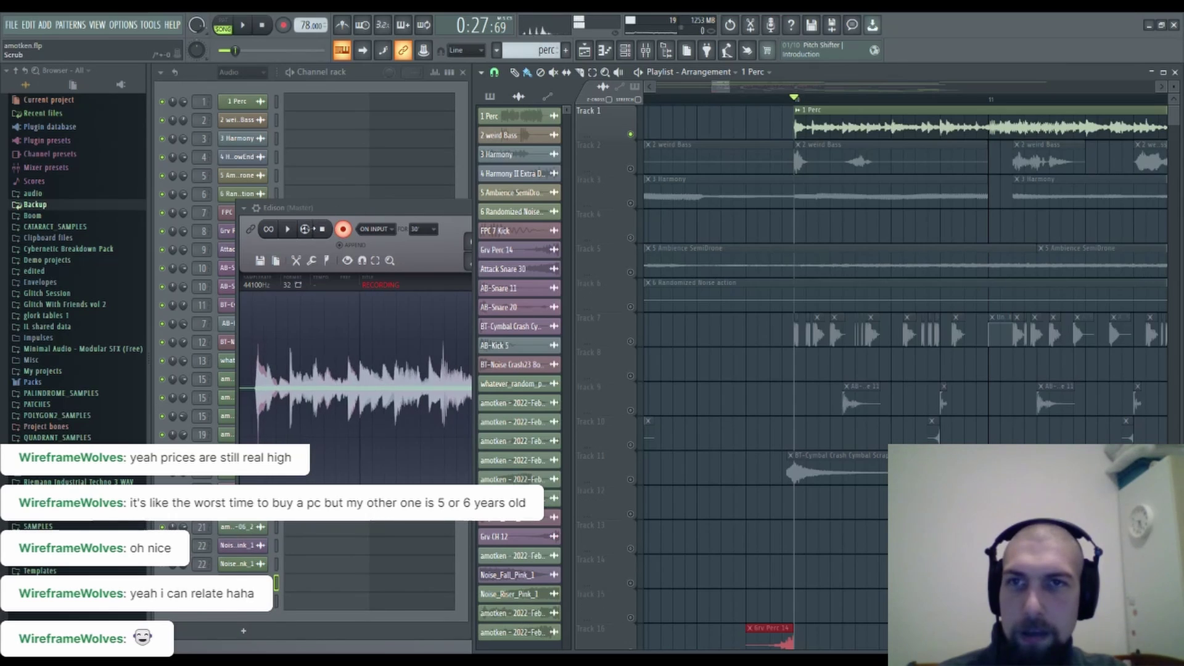
click(325, 232)
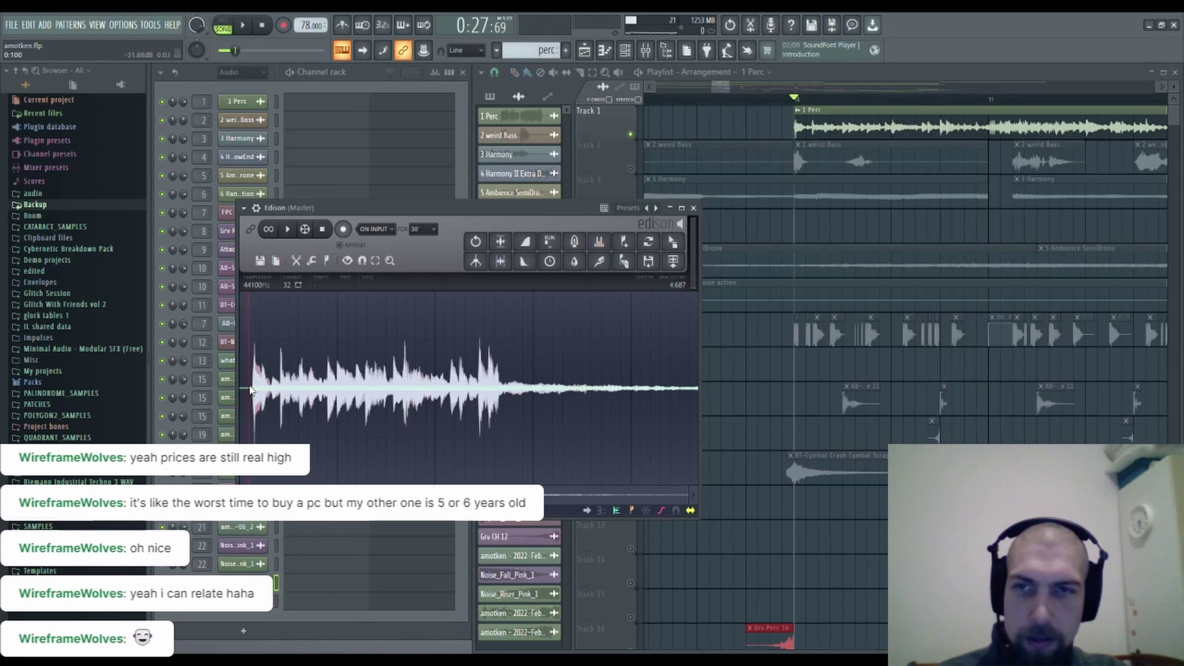
Fade out the Edison recording from 0:970 to its end at 4:687.
key(space)
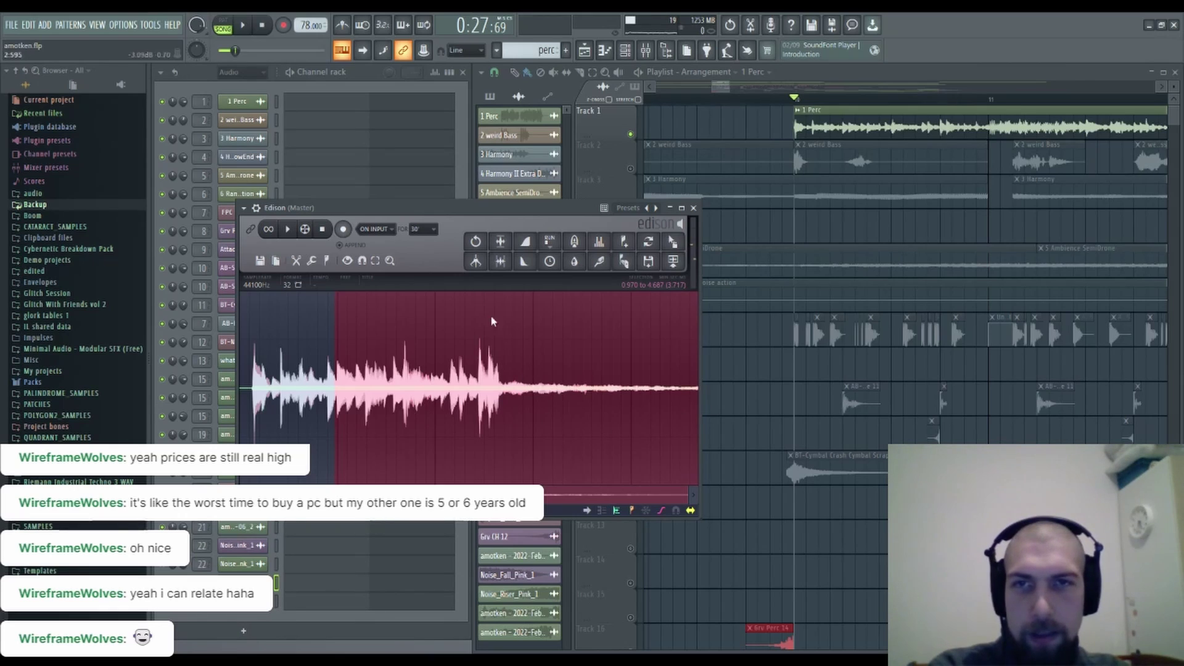
click(524, 263)
click(524, 263)
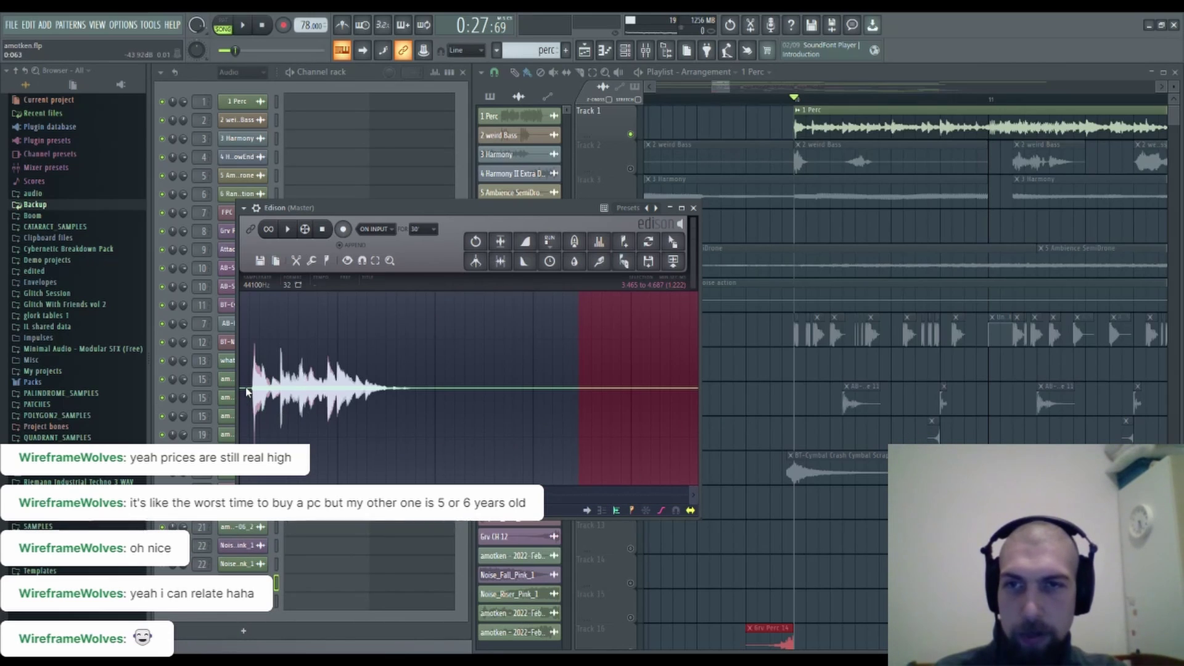
Pad the faded recording with silence after the sound and, by repeatedly pasting the short silent opening segment, before it.
key(ctrl+z)
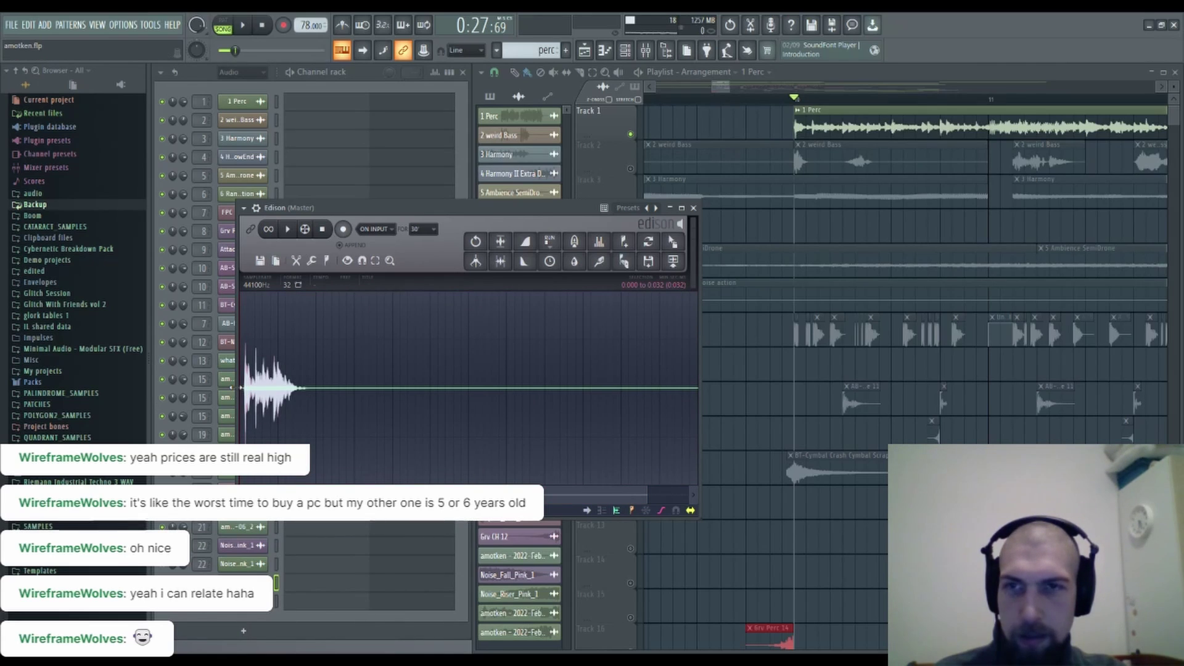
drag(236, 388, 241, 388)
key(ctrl+v)
key(ctrl+v)
key(ctrl+v)
key(ctrl+v)
key(ctrl+v)
key(ctrl+v)
key(ctrl+v)
key(ctrl+v)
key(ctrl+v)
key(ctrl+v)
key(ctrl+v)
key(ctrl+v)
key(ctrl+v)
key(ctrl+v)
key(ctrl+v)
key(ctrl+v)
key(ctrl+v)
key(ctrl+v)
key(ctrl+v)
key(ctrl+v)
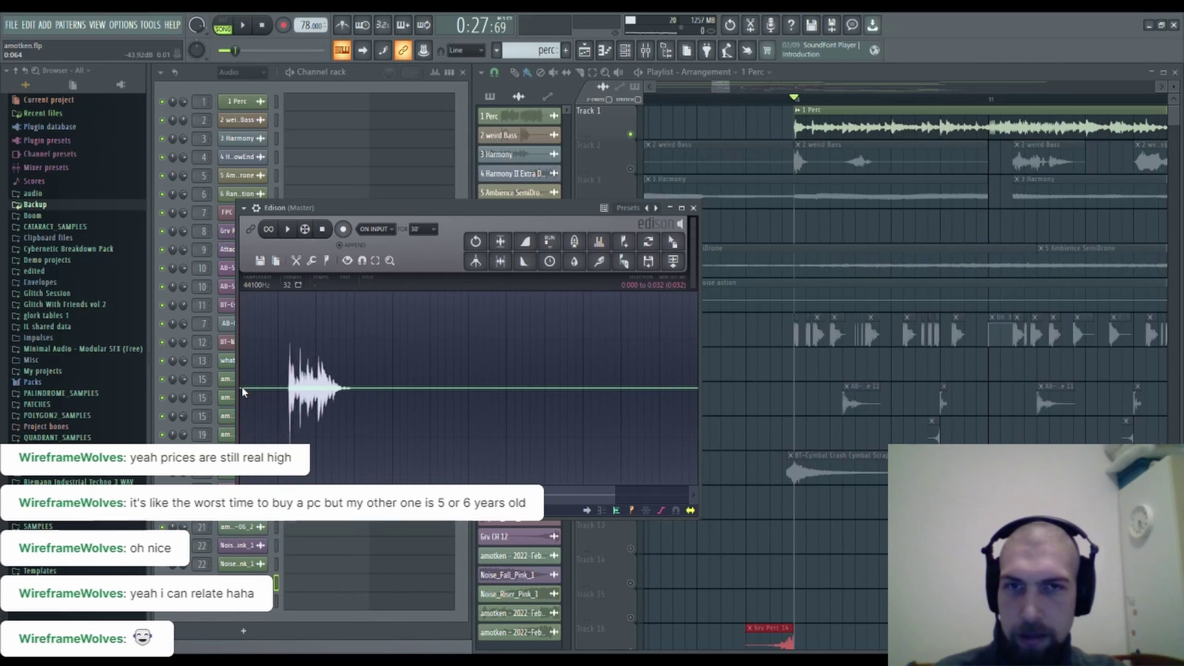
key(ctrl+v)
key(ctrl+v)
key(ctrl+v)
key(ctrl+v)
key(ctrl+v)
key(ctrl+v)
key(ctrl+v)
key(ctrl+v)
key(ctrl+v)
key(ctrl+v)
key(ctrl+v)
key(ctrl+v)
key(ctrl+v)
key(ctrl+v)
key(ctrl+v)
key(ctrl+v)
key(ctrl+v)
key(ctrl+v)
key(ctrl+v)
key(ctrl+v)
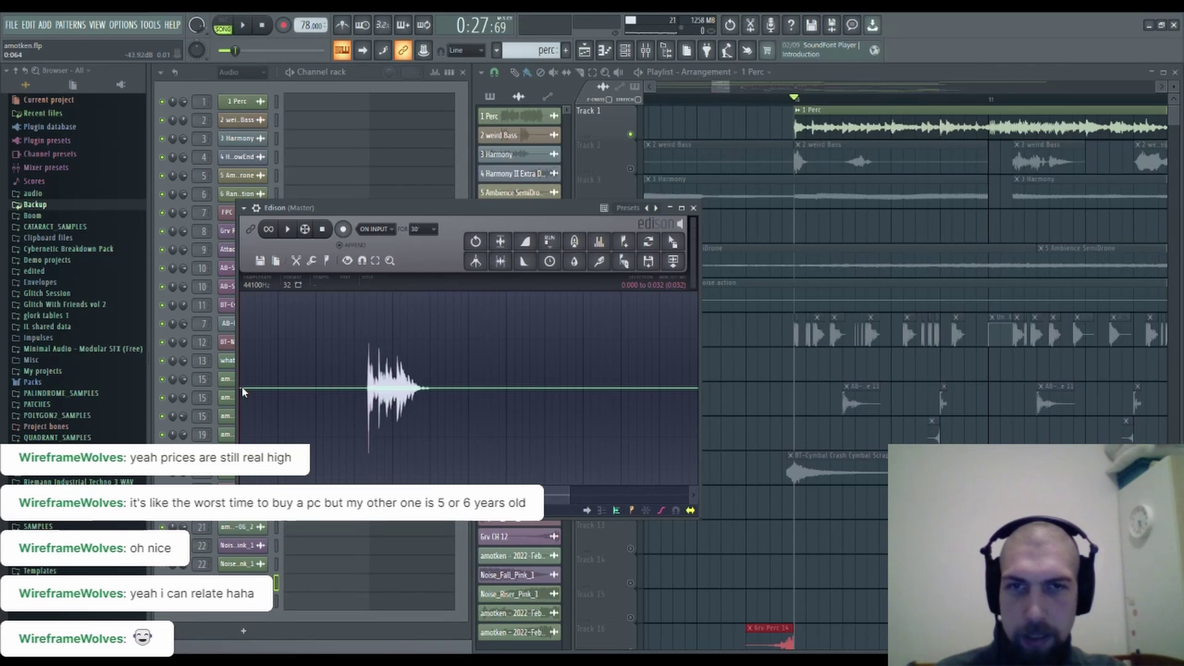
scroll(443, 369, down, 1)
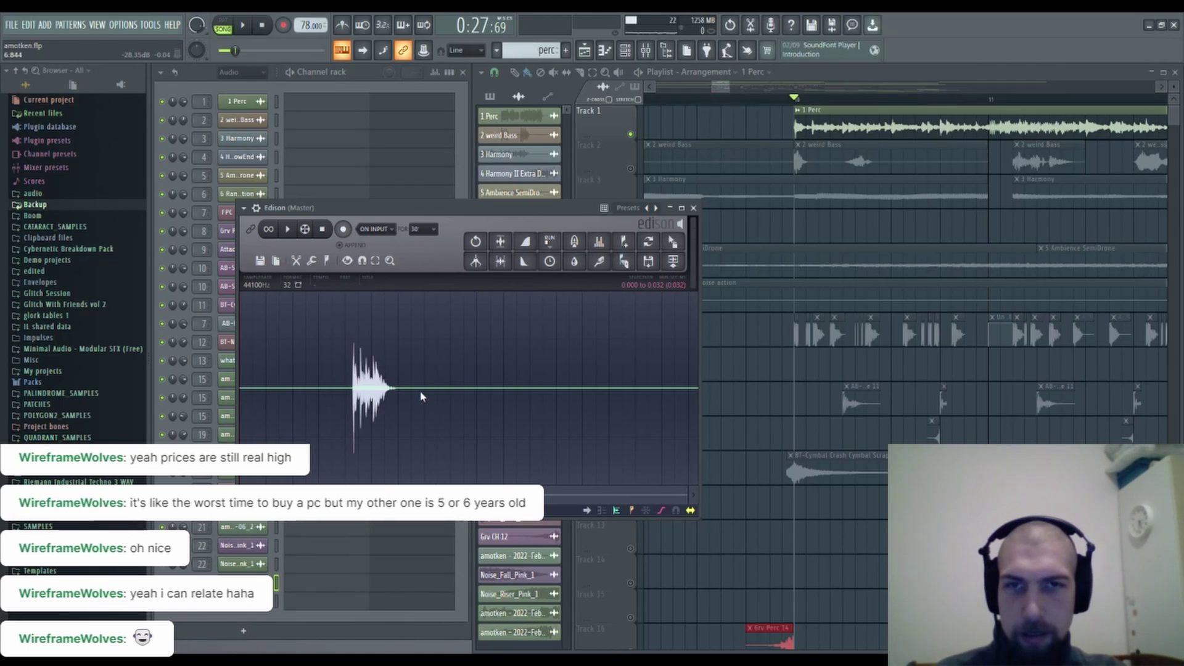
key(ctrl+v)
key(ctrl+v)
key(ctrl+v)
key(ctrl+v)
key(ctrl+v)
key(ctrl+v)
key(ctrl+v)
key(ctrl+v)
key(ctrl+v)
key(ctrl+v)
key(ctrl+v)
key(ctrl+v)
key(ctrl+v)
key(ctrl+v)
key(ctrl+v)
key(ctrl+v)
key(ctrl+v)
key(ctrl+v)
key(ctrl+v)
key(ctrl+v)
key(ctrl+v)
key(ctrl+v)
key(ctrl+v)
key(ctrl+v)
key(ctrl+v)
key(ctrl+v)
key(ctrl+v)
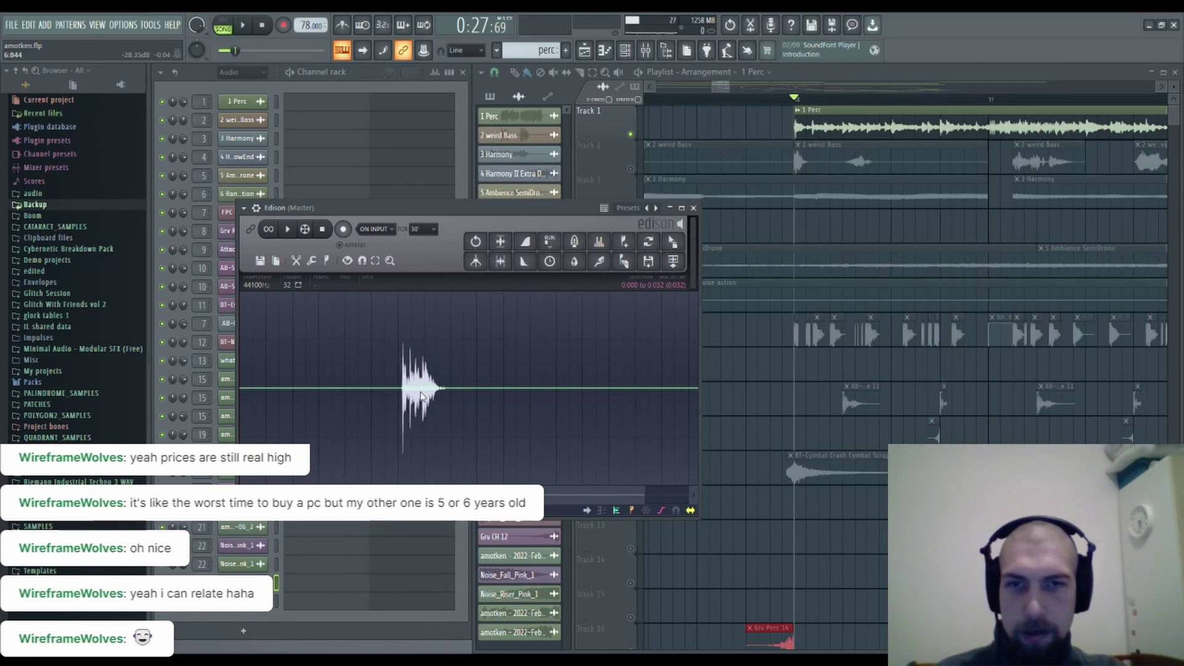
key(ctrl+v)
key(ctrl+v)
key(ctrl+v)
key(ctrl+v)
key(ctrl+v)
key(ctrl+v)
key(ctrl+v)
key(ctrl+v)
key(ctrl+v)
key(ctrl+v)
key(ctrl+v)
key(ctrl+v)
key(ctrl+v)
key(ctrl+v)
key(ctrl+v)
key(ctrl+v)
key(ctrl+v)
key(ctrl+v)
key(ctrl+v)
key(ctrl+v)
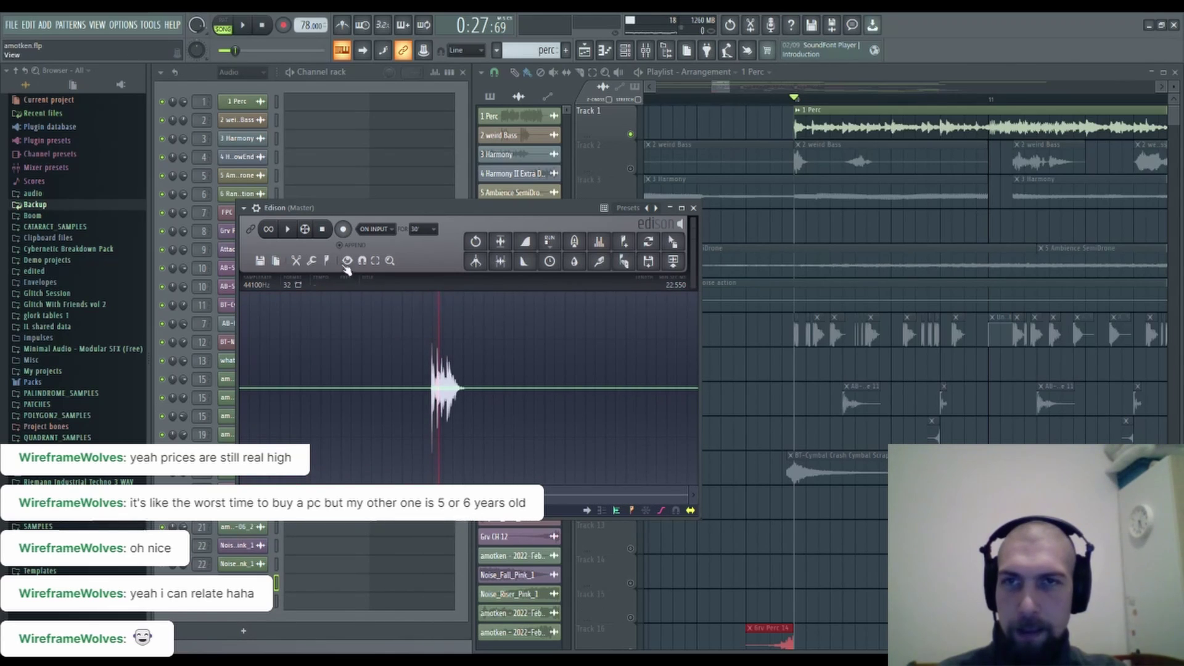
Blur the padded recording into a smooth swell and reverse it.
click(323, 230)
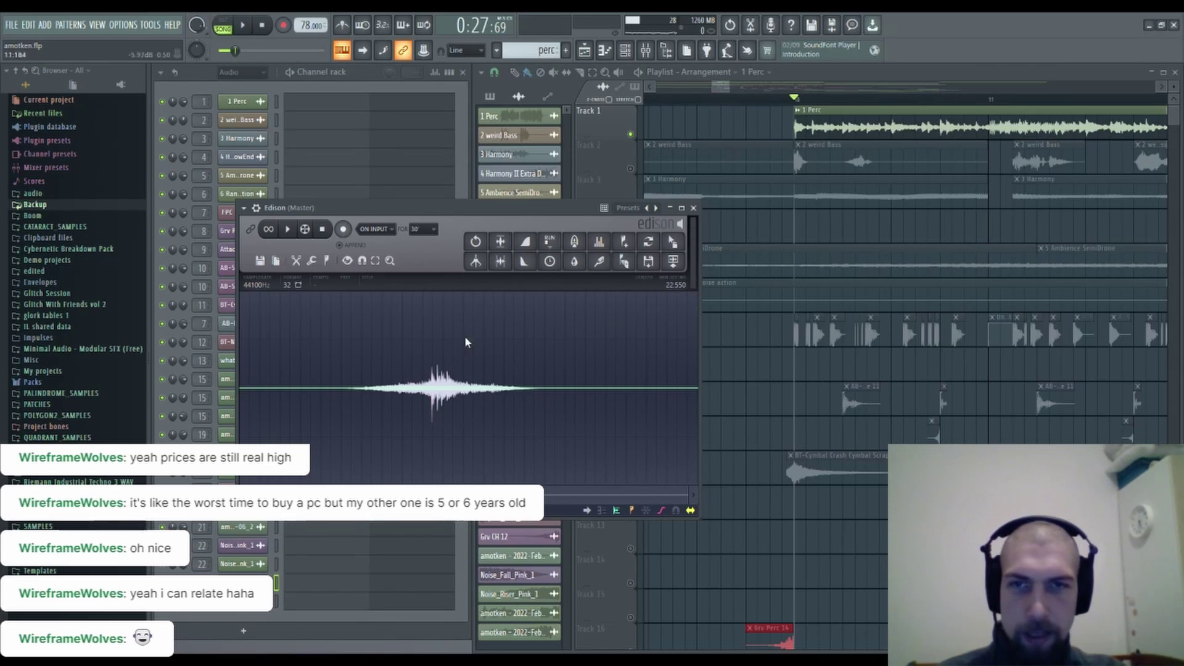
drag(333, 369, 340, 369)
click(340, 366)
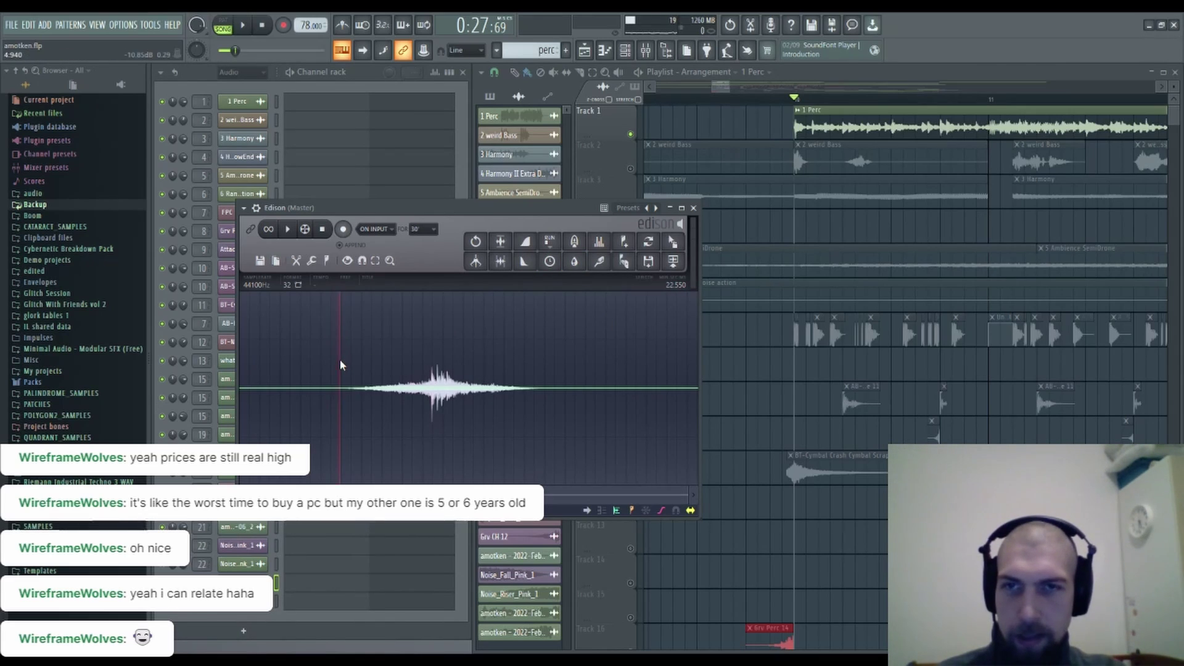
click(477, 324)
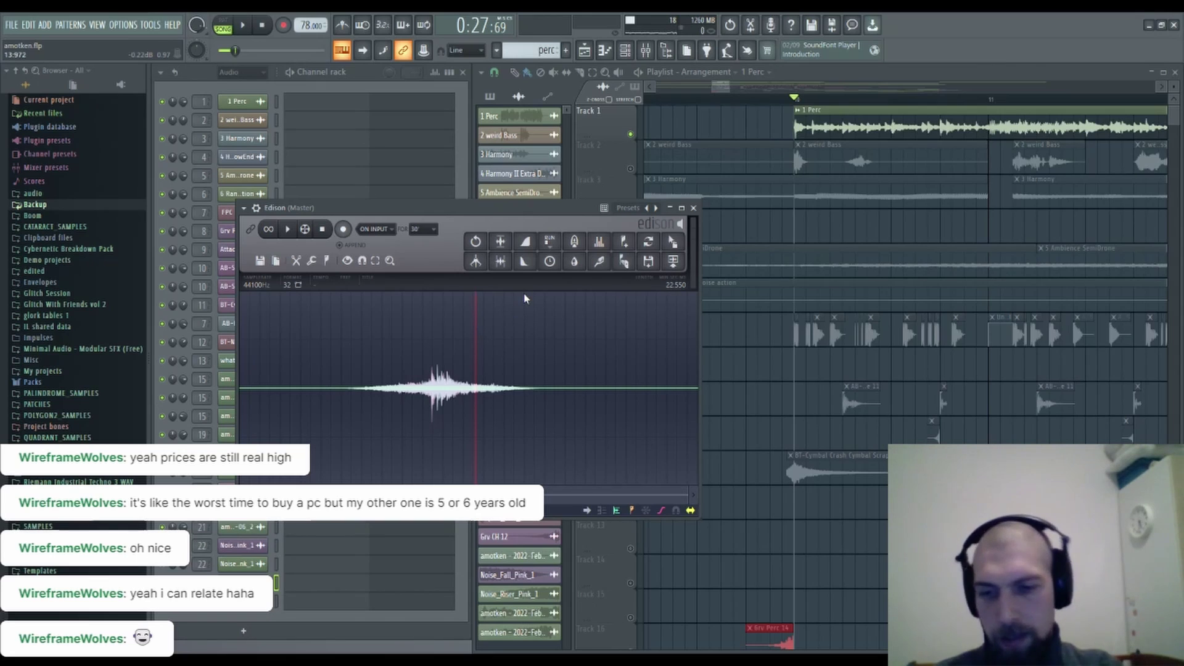
key(alt+r)
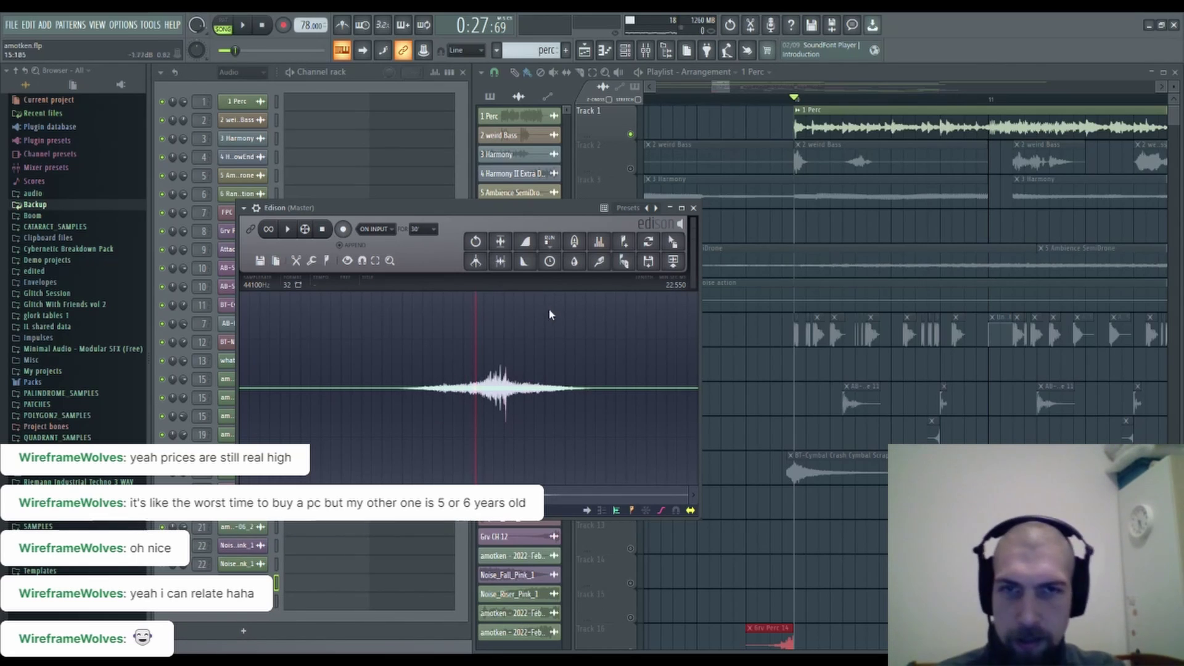
Preview the reversed swell and delete everything after its rise, from 12:355 to 22:550.
click(389, 344)
key(space)
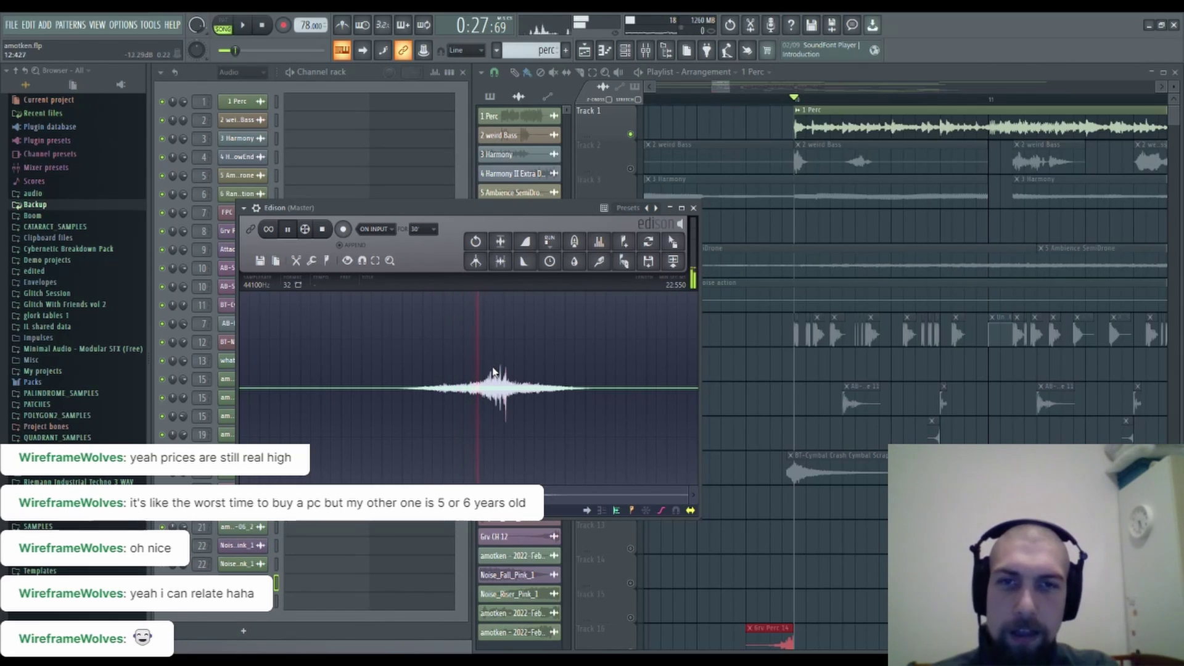
key(space)
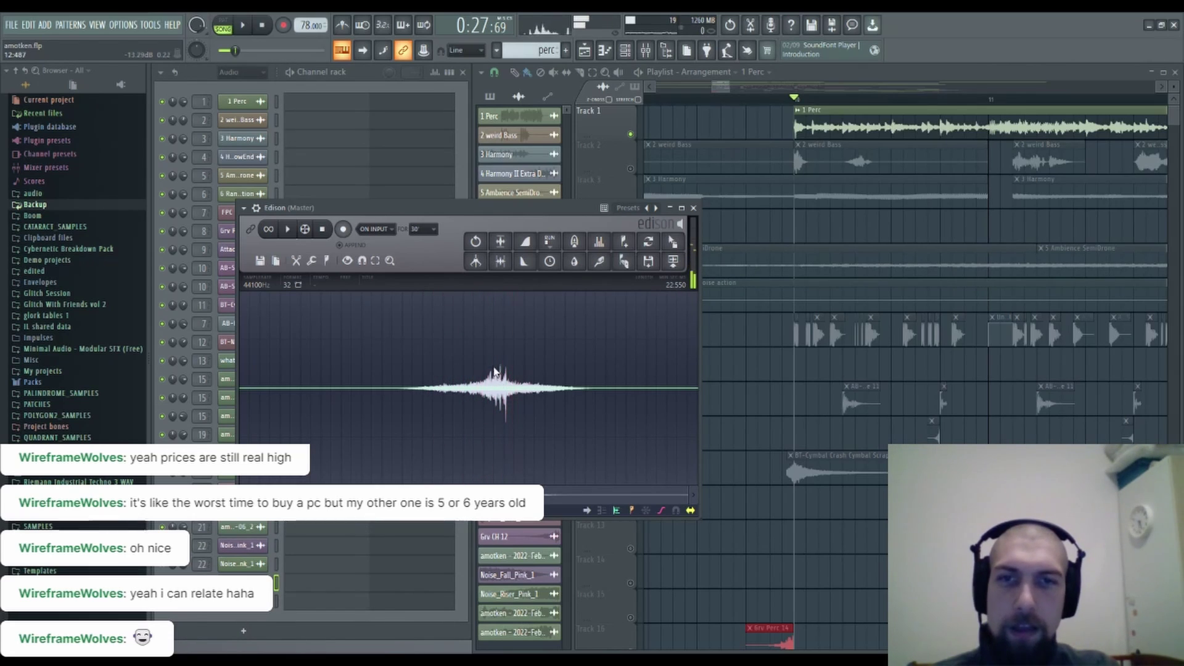
scroll(493, 363, up, 4)
scroll(499, 393, up, 2)
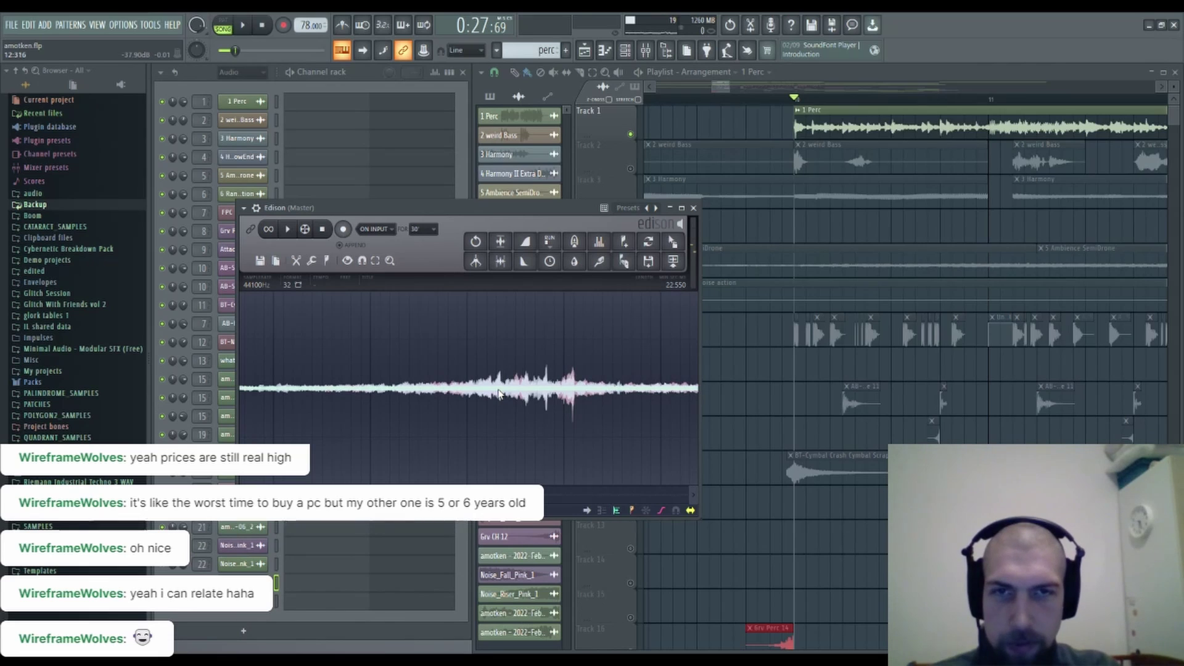
click(499, 394)
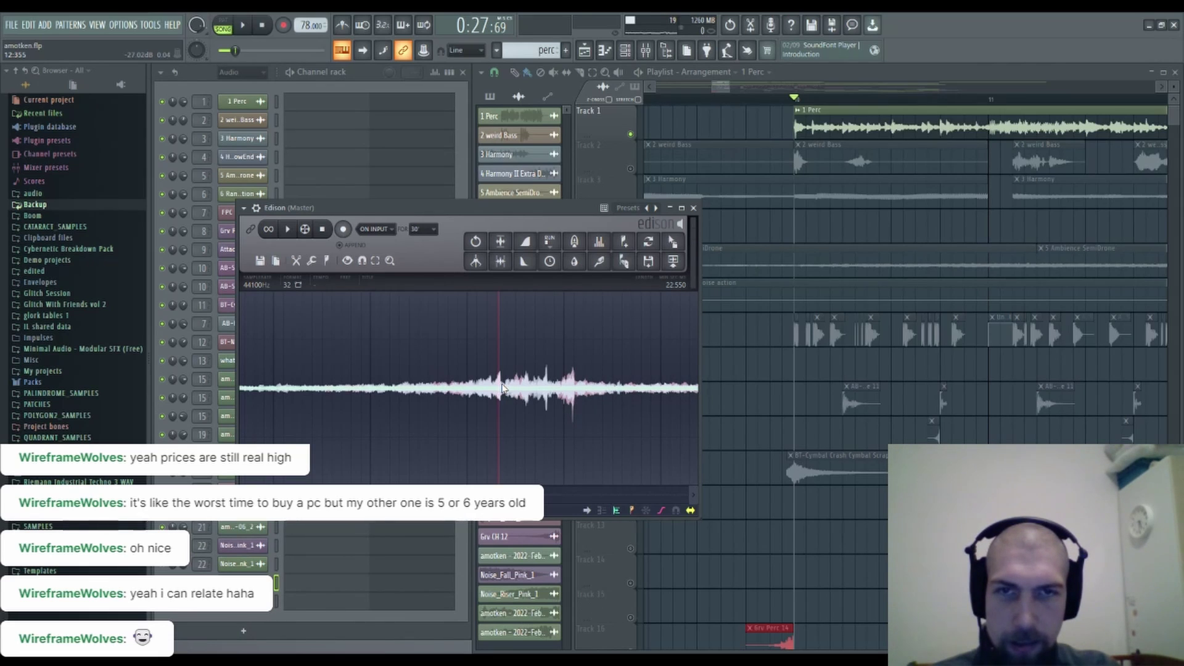
drag(502, 388, 701, 389)
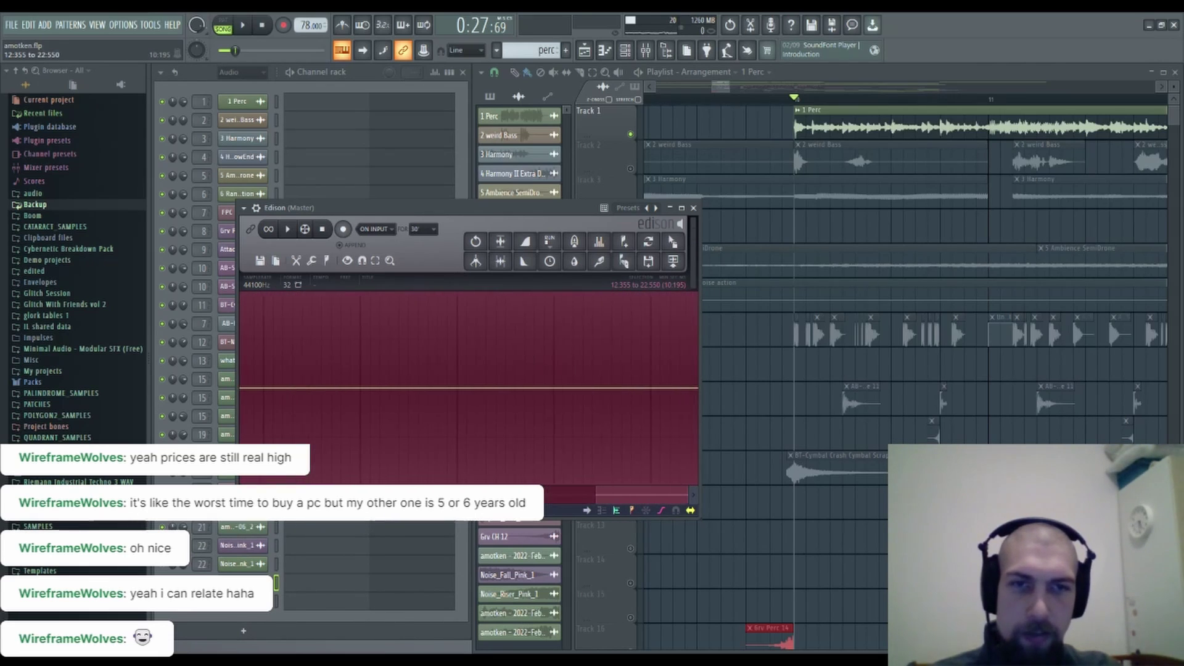
key(Delete)
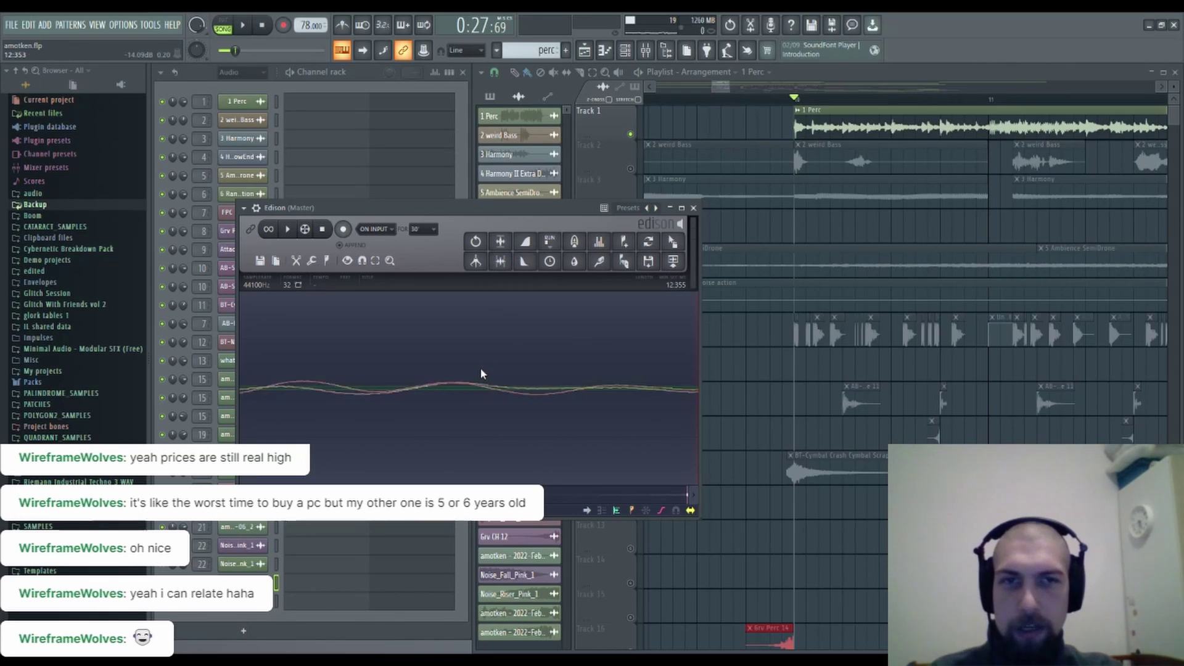
Delete the silent first half of the remaining recording and normalize the rise to full level.
scroll(482, 374, down, 5)
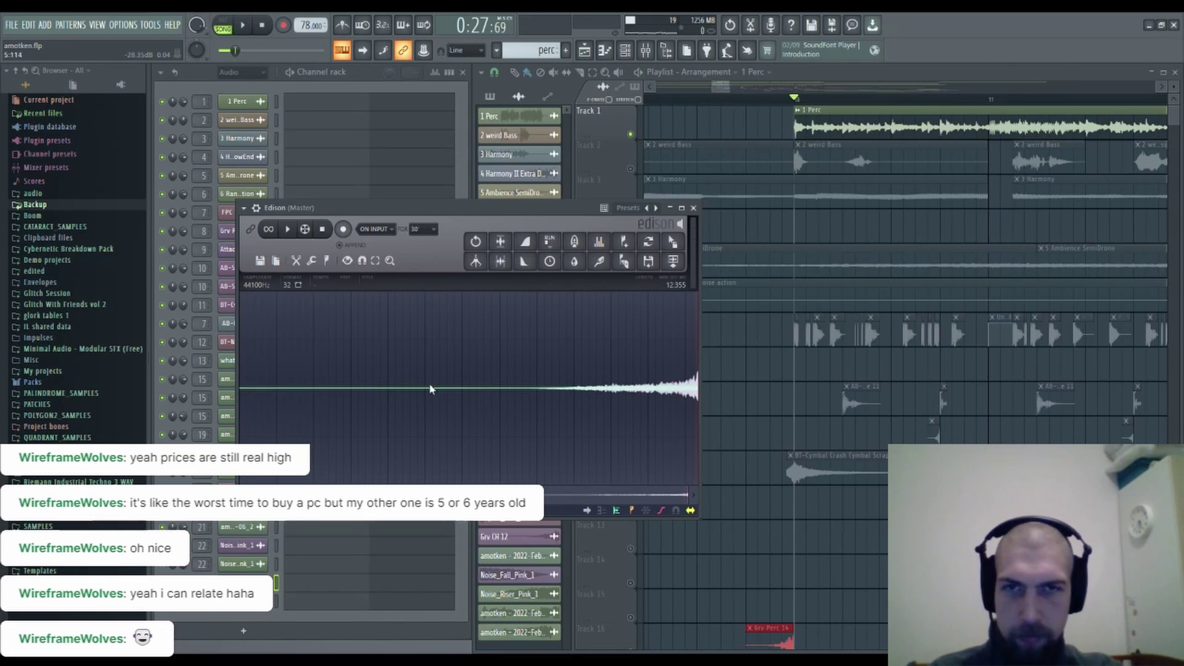
drag(468, 392, 243, 386)
key(Delete)
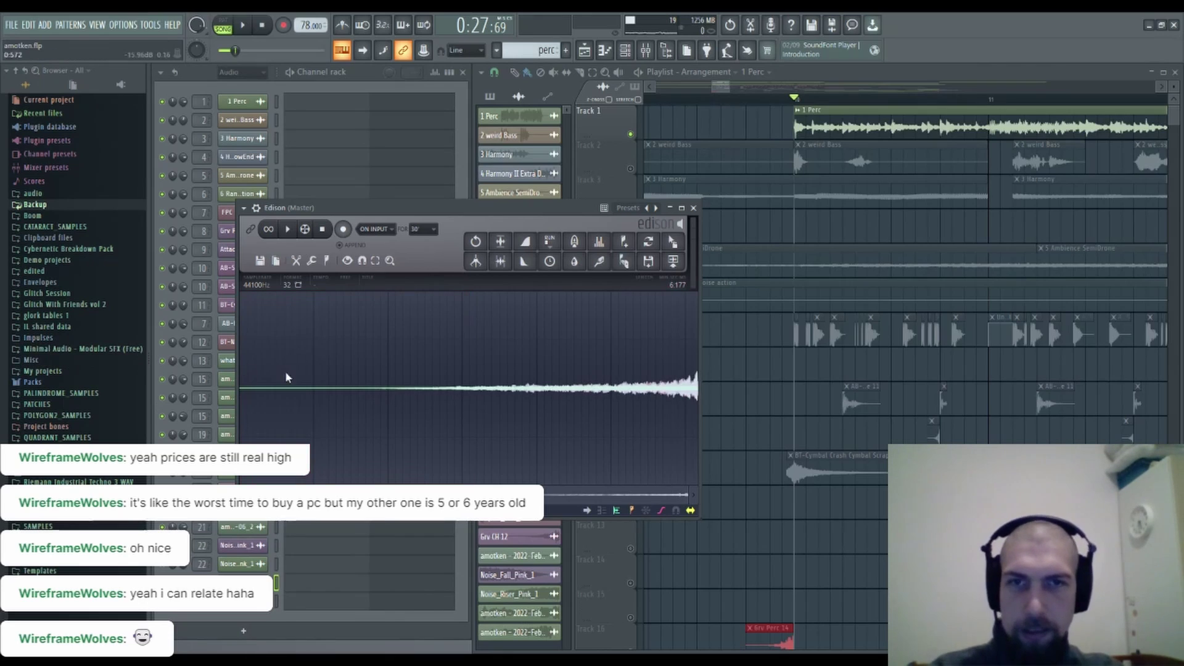
scroll(546, 363, up, 3)
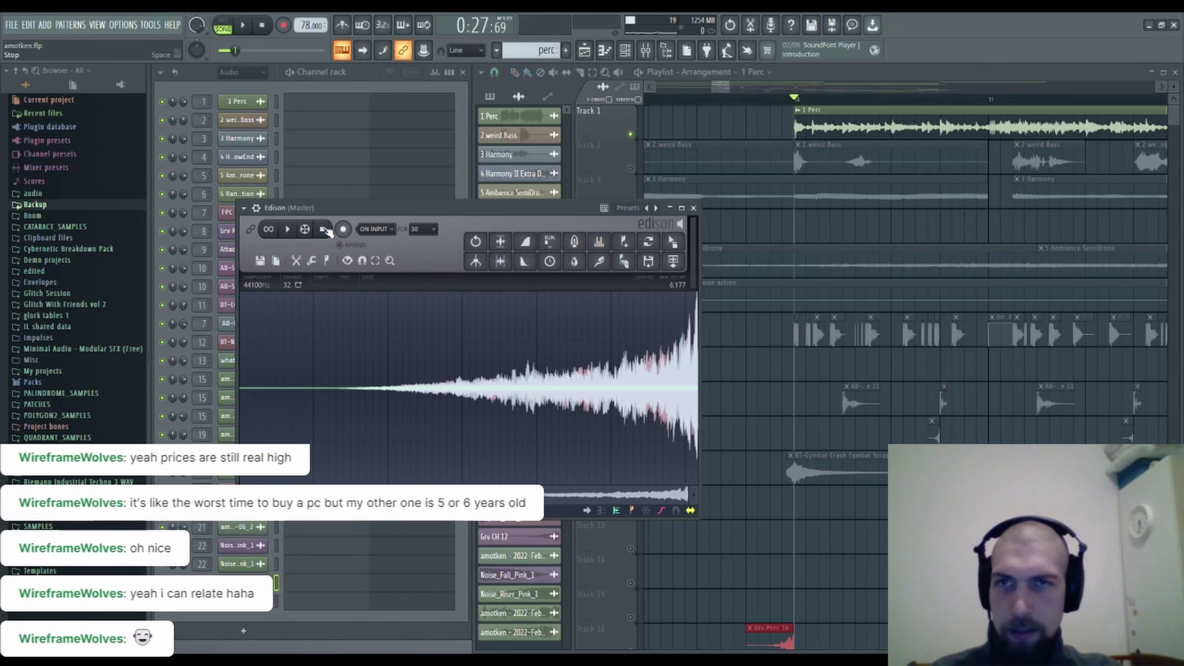
Play back the normalized rise in Edison and stop the playback.
click(288, 230)
click(288, 286)
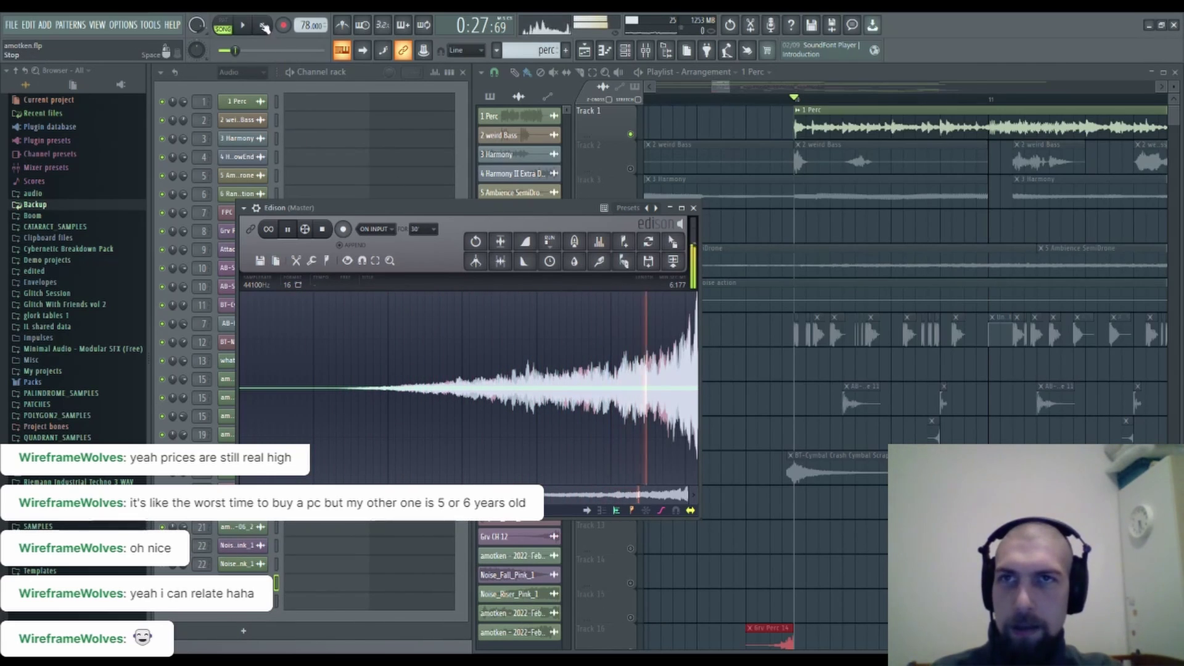
click(264, 26)
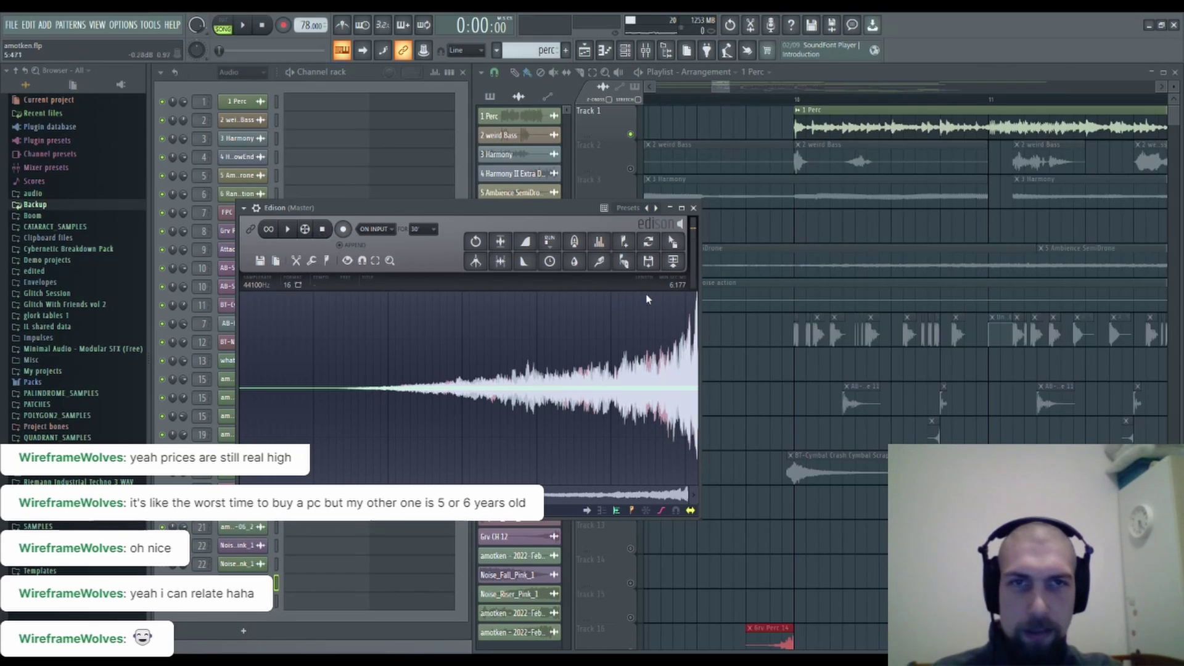
End the solo on Track 1 so that all playlist tracks are active.
scroll(894, 101, down, 5)
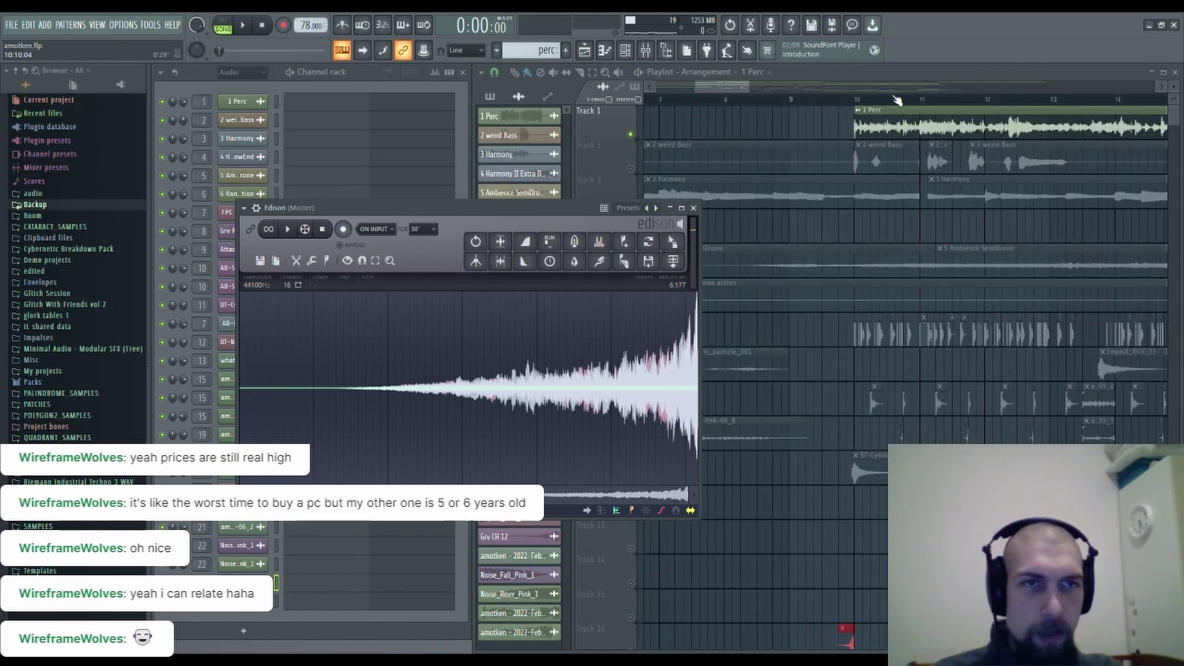
scroll(897, 101, down, 2)
right_click(631, 135)
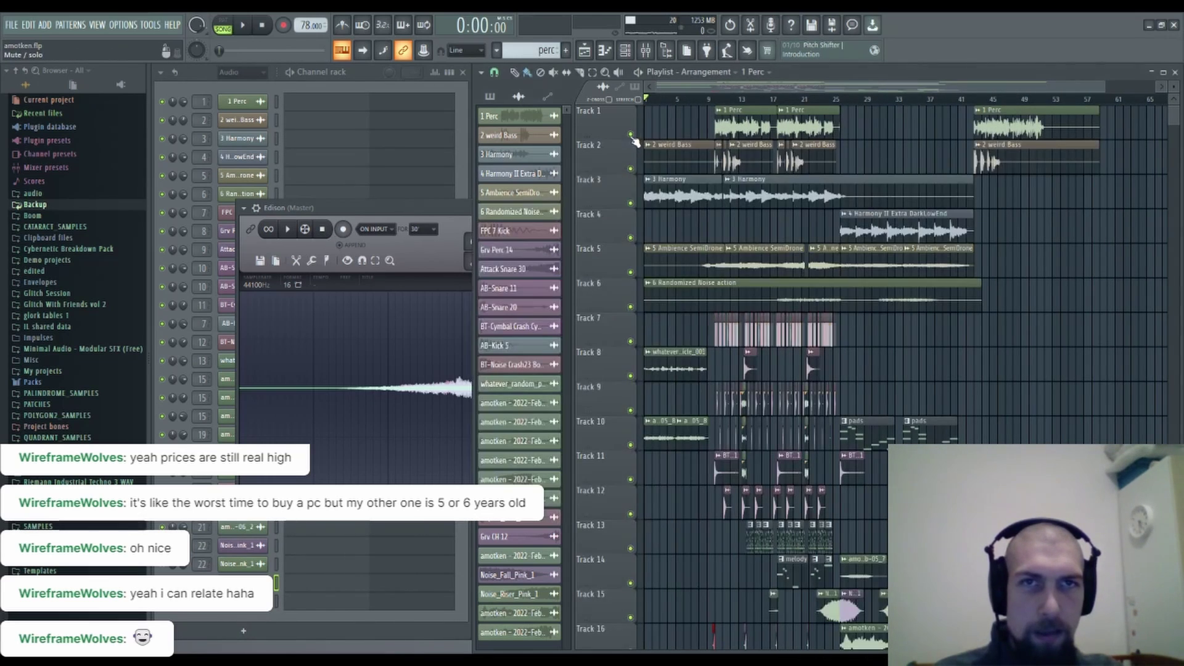
Try to place the rise from Edison on Track 18 near bar 43, removing the misplaced clips.
drag(1096, 378, 962, 68)
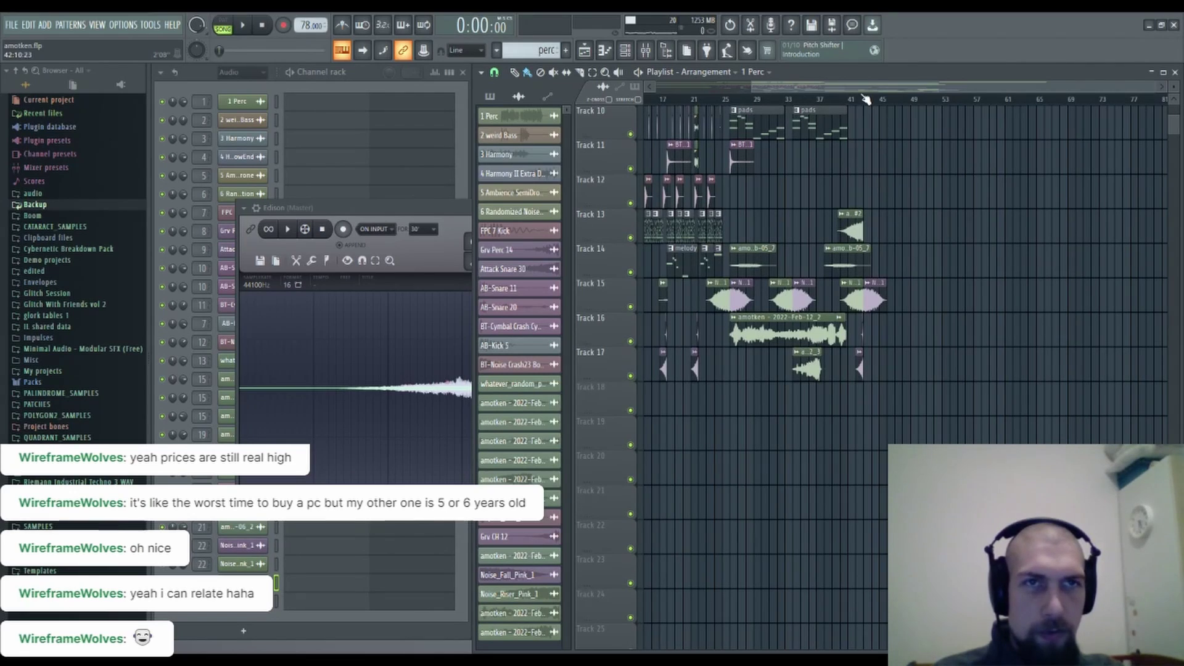
scroll(883, 102, up, 2)
scroll(886, 106, up, 5)
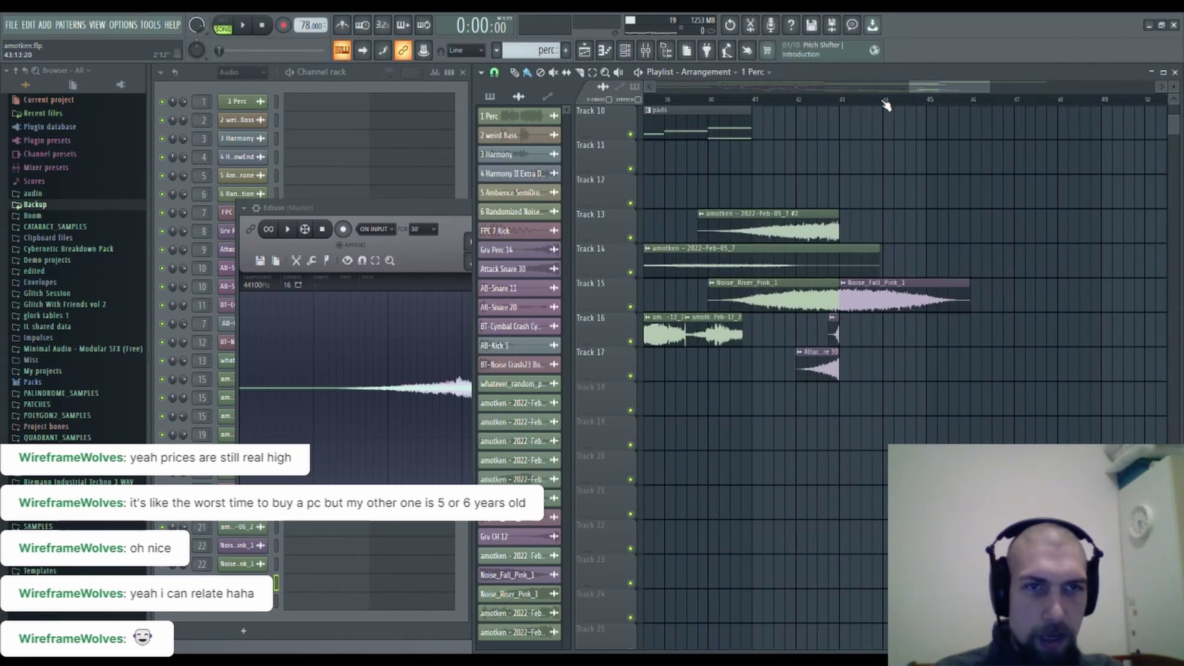
click(412, 212)
drag(673, 241, 831, 409)
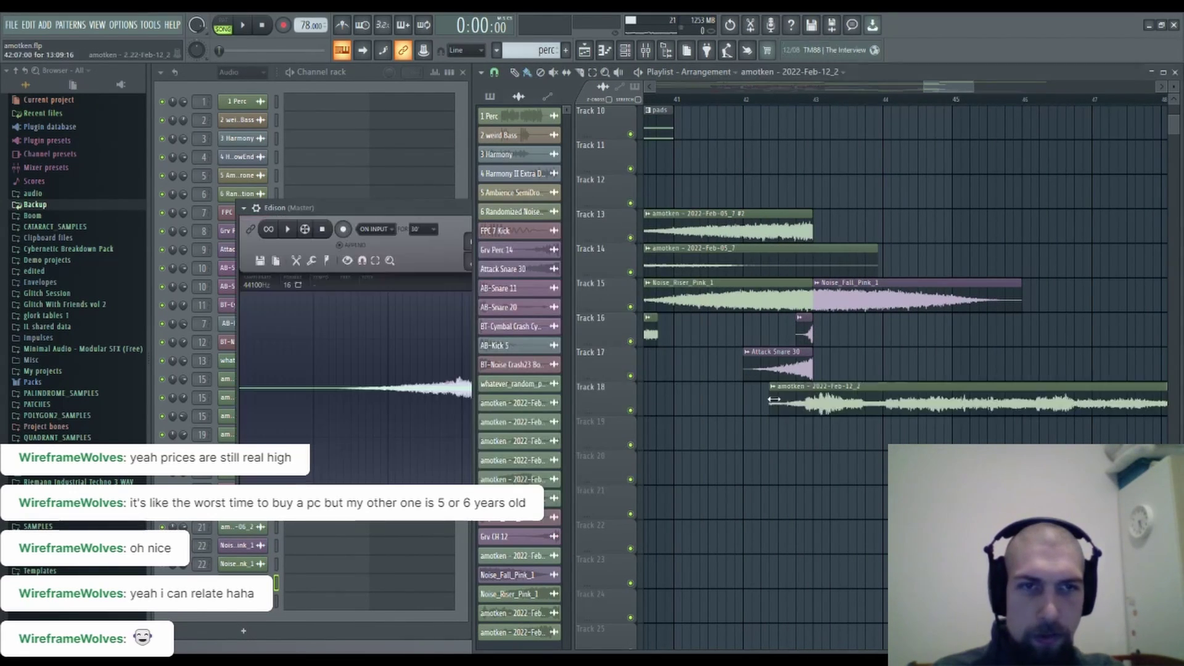
right_click(834, 408)
click(447, 213)
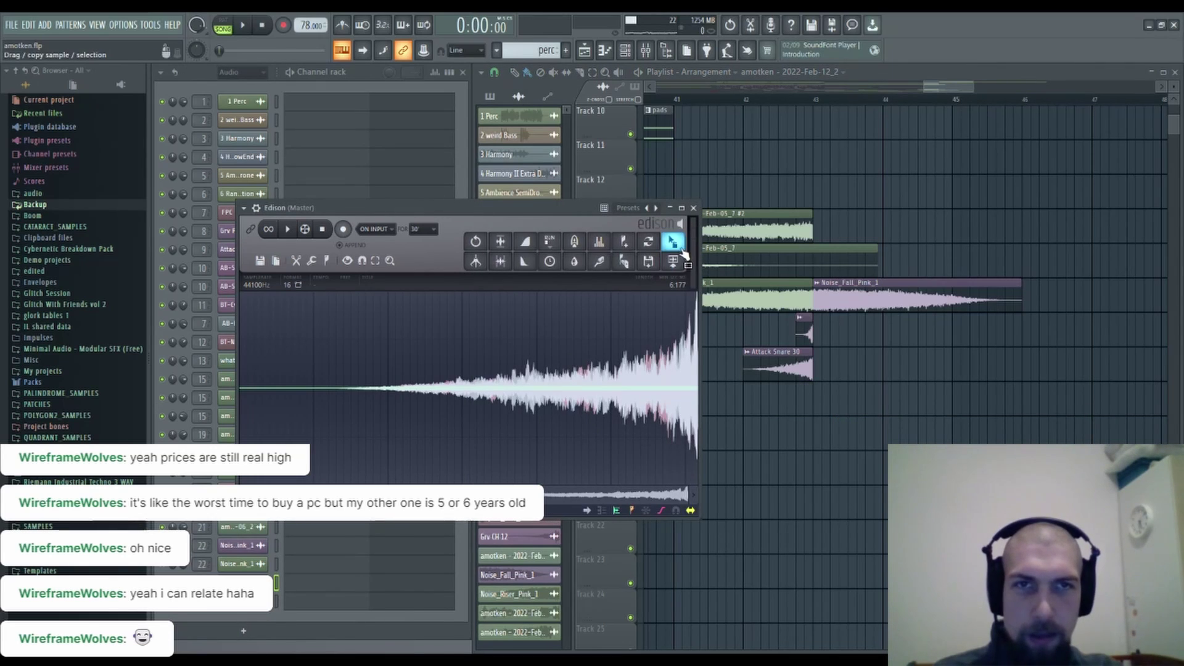
drag(674, 240, 837, 410)
right_click(837, 410)
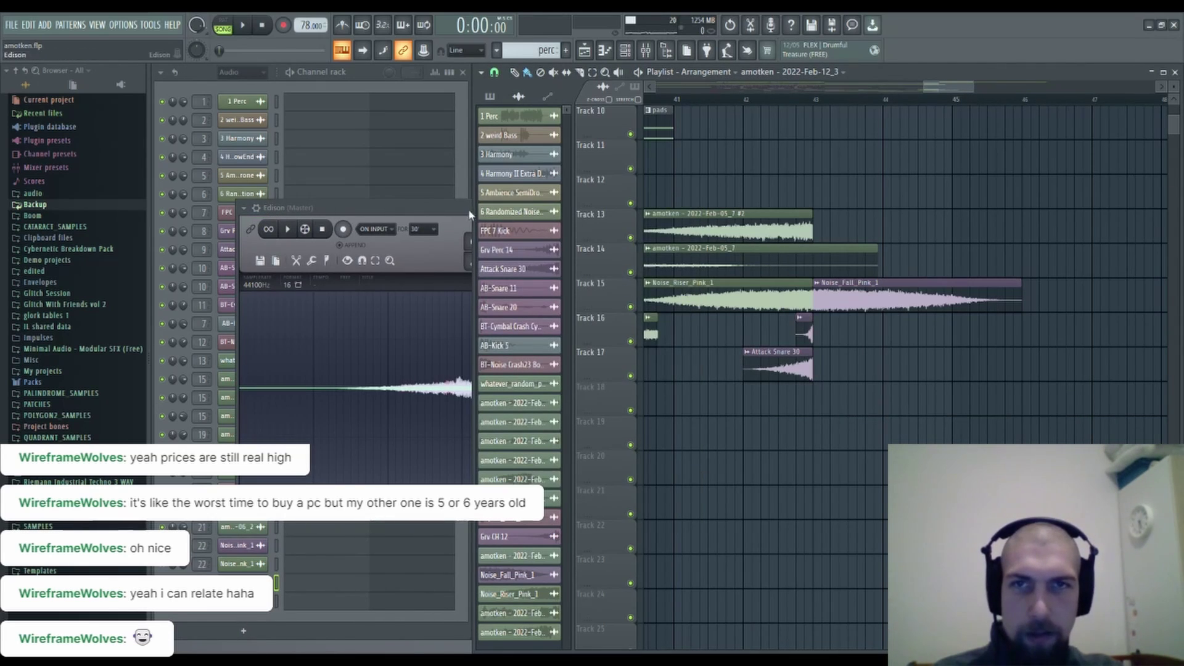
Place the rise from Edison on Track 19 with its end at about bar 43.
click(450, 212)
drag(674, 242, 733, 438)
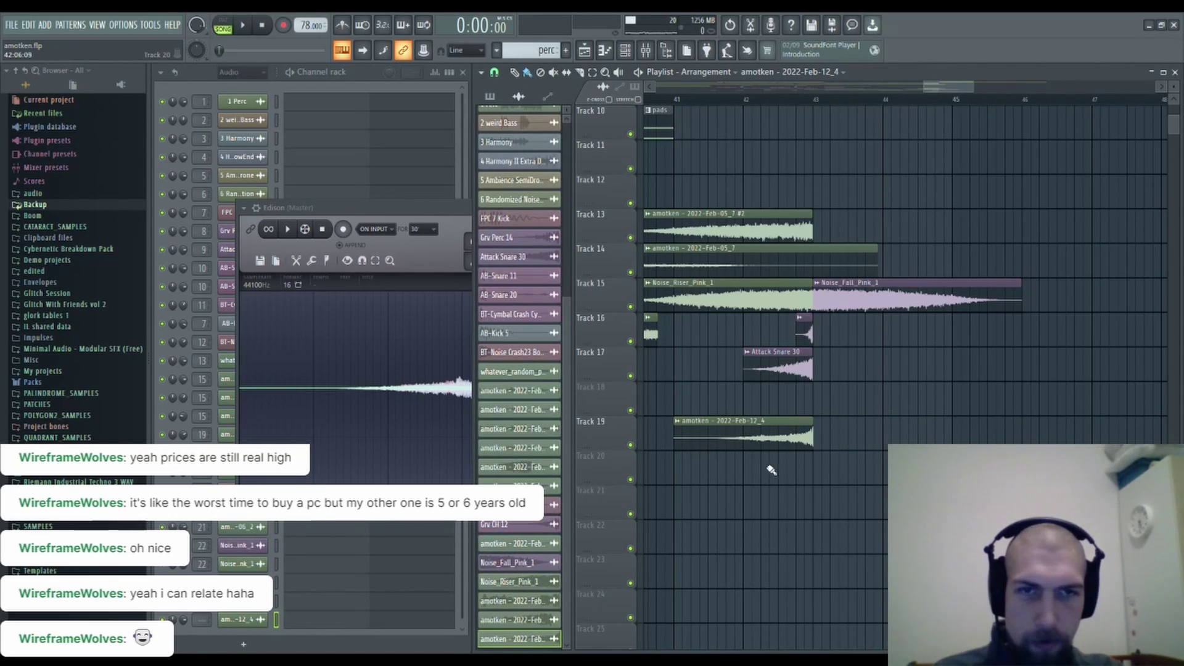
scroll(679, 109, up, 4)
drag(1108, 147, 994, 124)
scroll(979, 109, up, 1)
scroll(978, 110, up, 3)
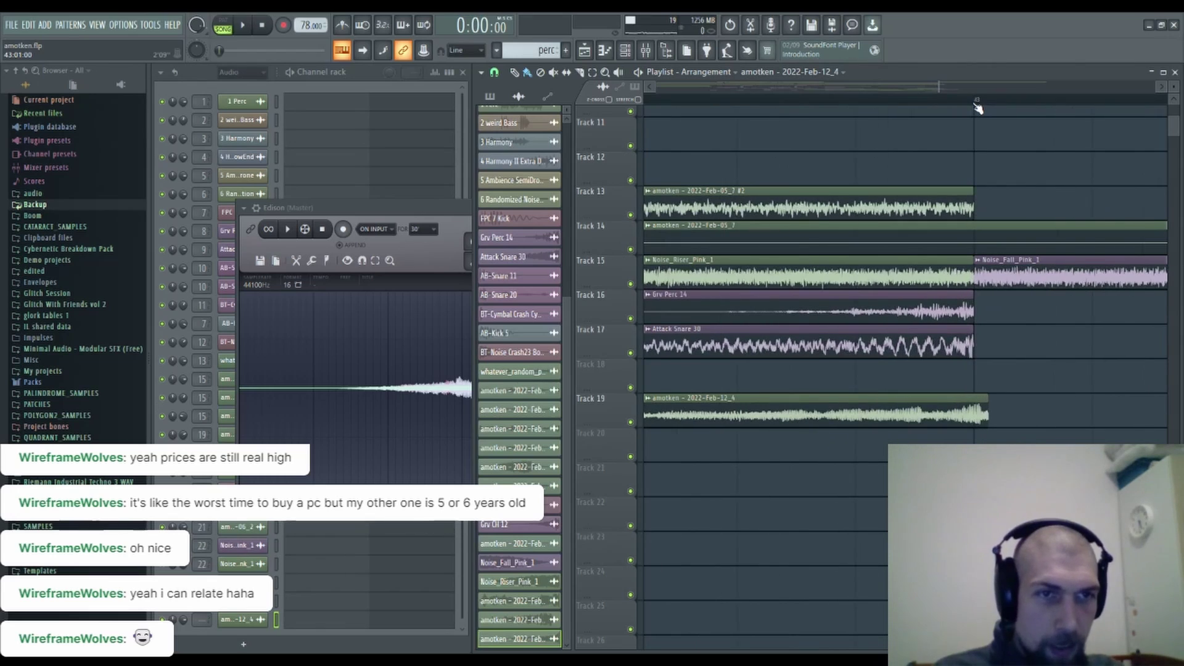
double_click(978, 410)
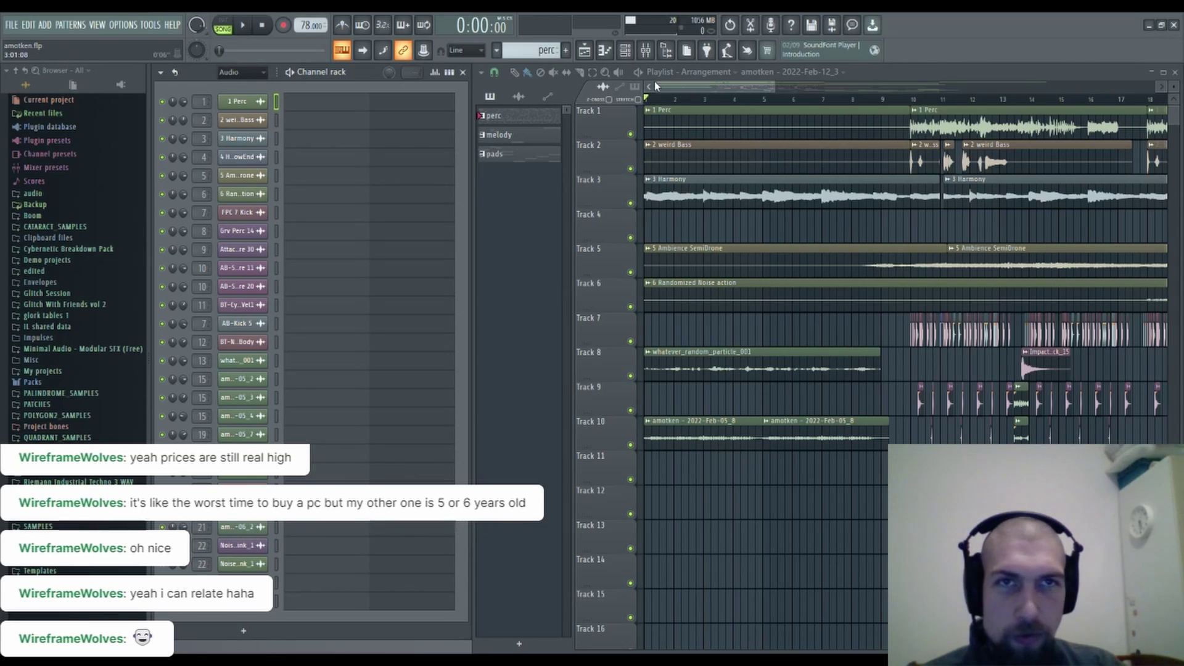
Examine the arrangement's clips around bars 35 to 46 and the mixer's track layout.
scroll(678, 103, down, 5)
scroll(888, 322, down, 4)
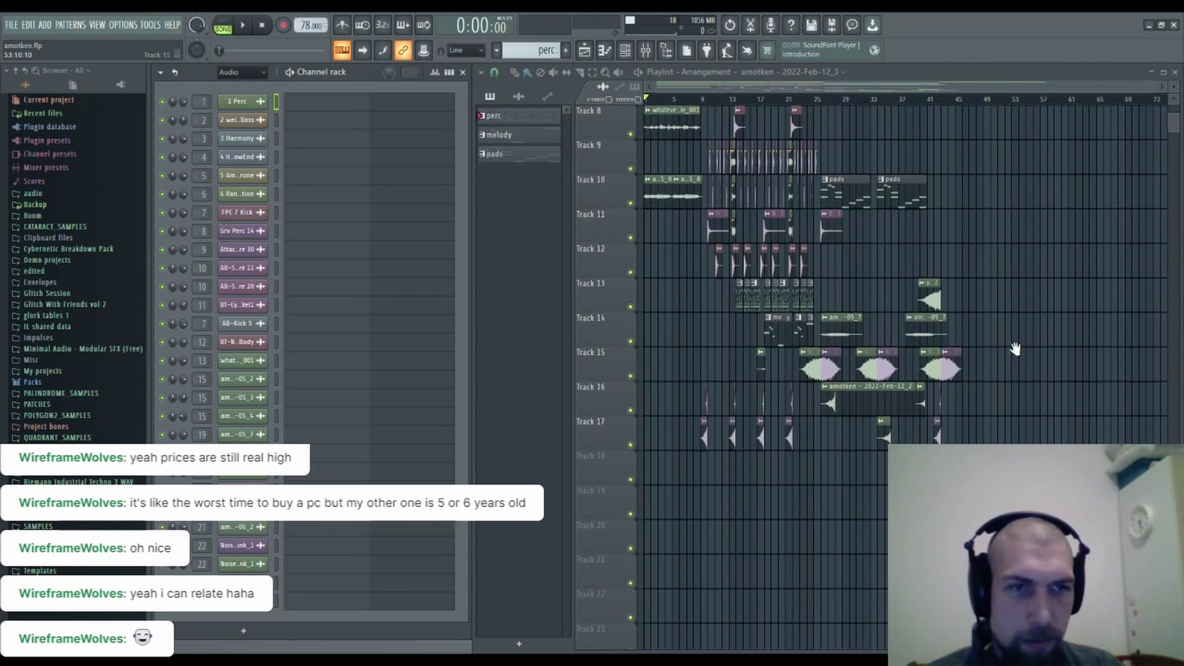
drag(1014, 347, 942, 364)
scroll(873, 102, up, 7)
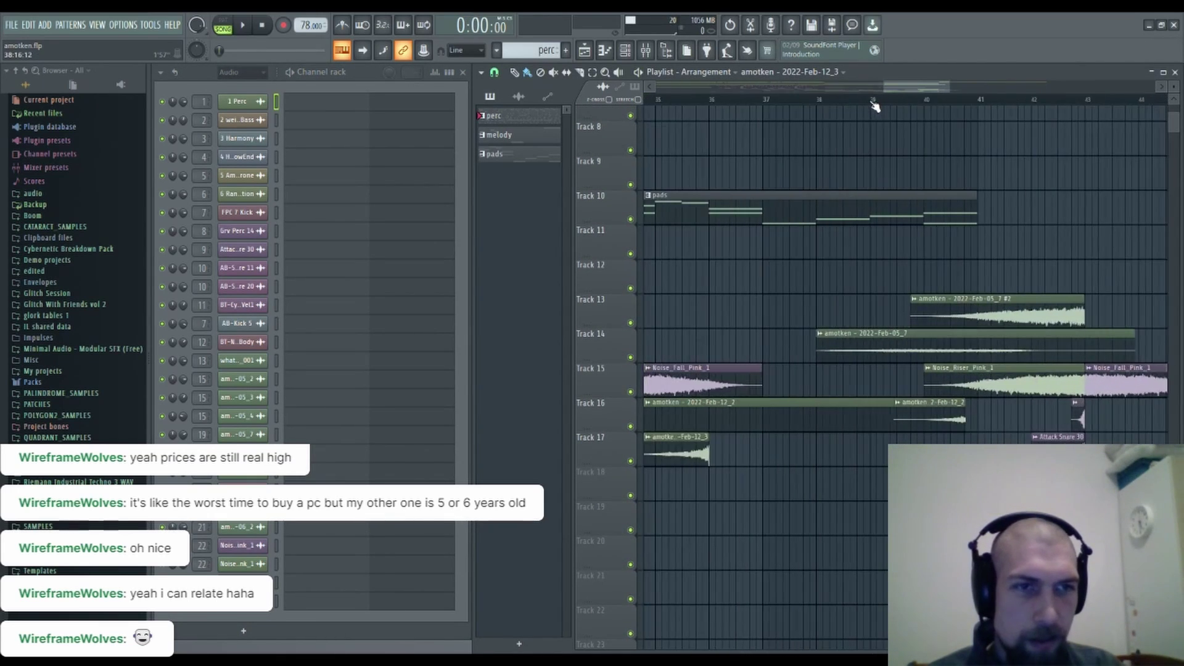
drag(922, 523, 645, 451)
scroll(870, 521, up, 5)
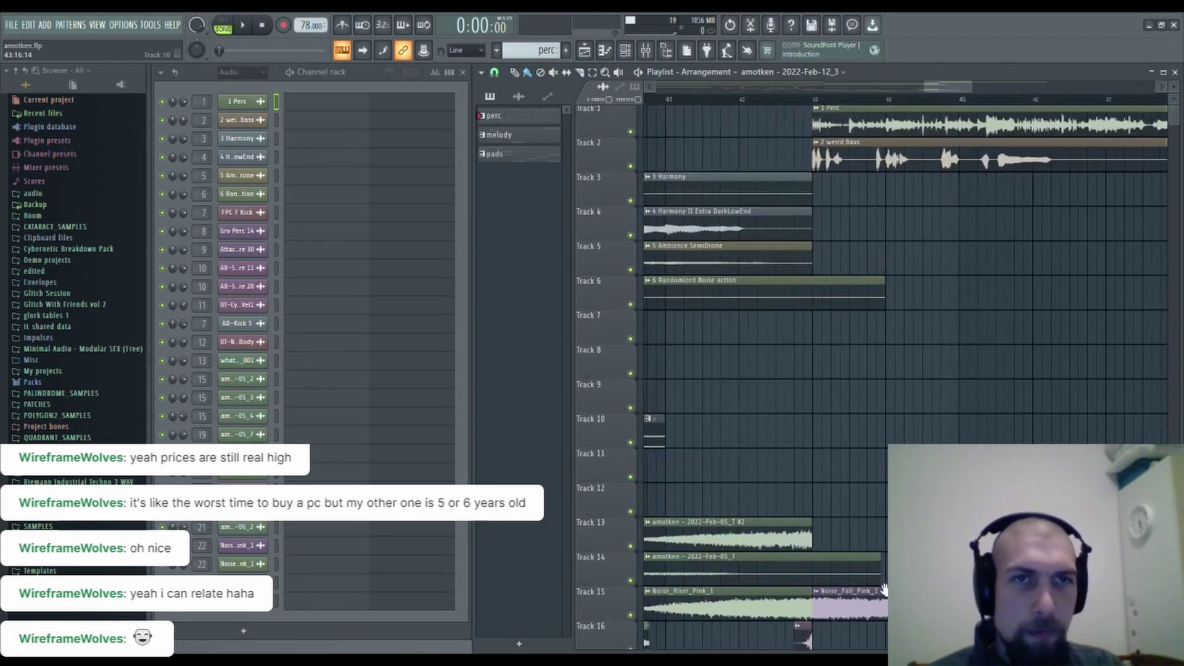
click(647, 50)
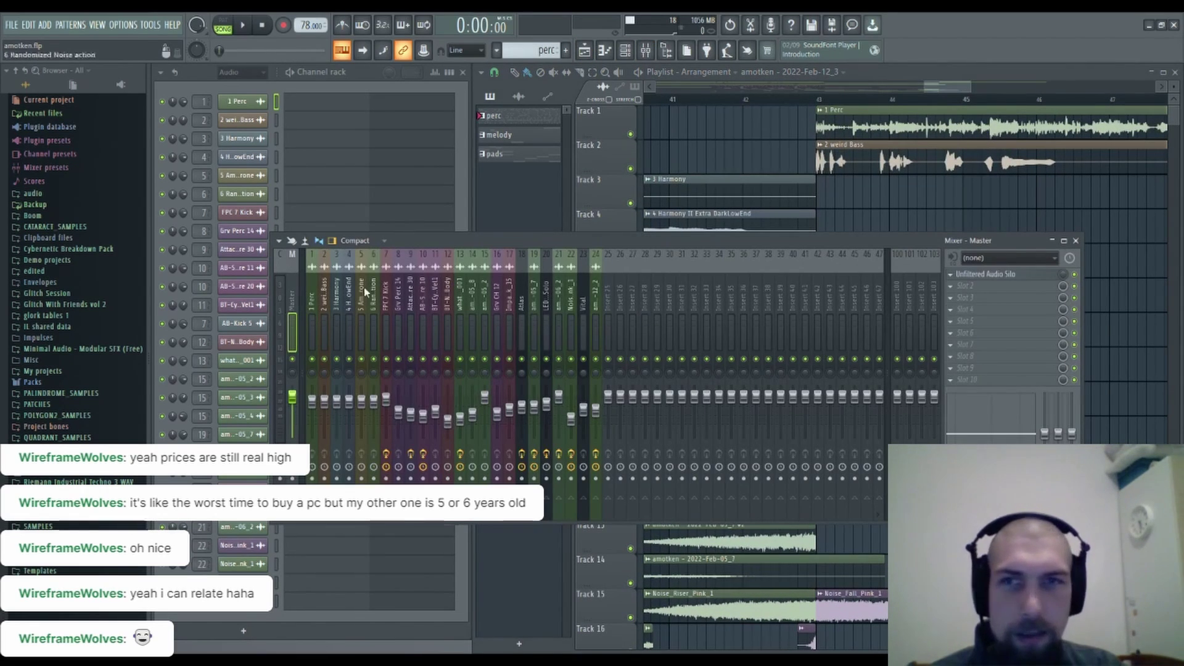
click(1076, 241)
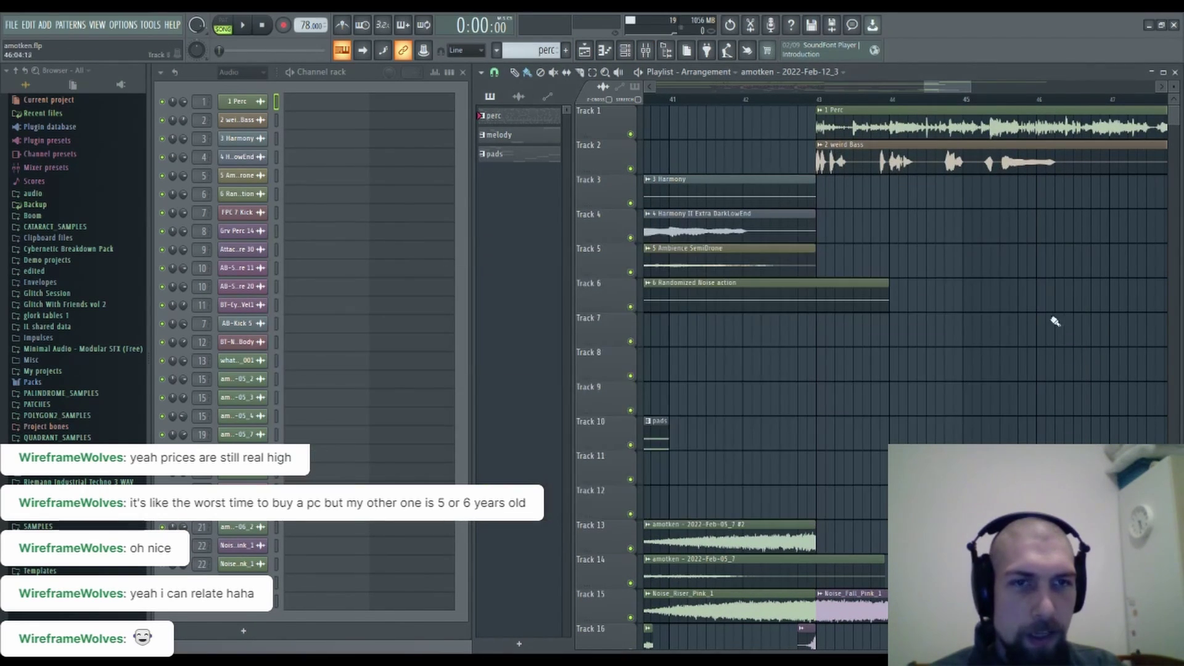
scroll(896, 391, down, 1)
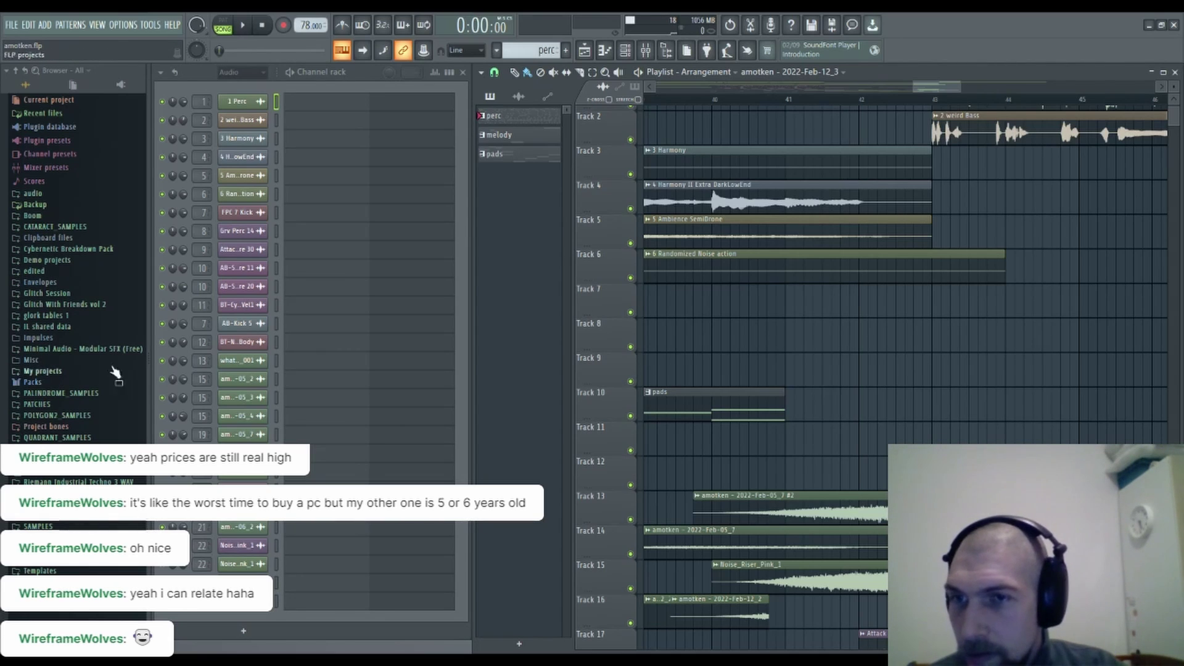
Load Edison in the Master's fourth effect slot and record about two seconds of song playback.
click(647, 50)
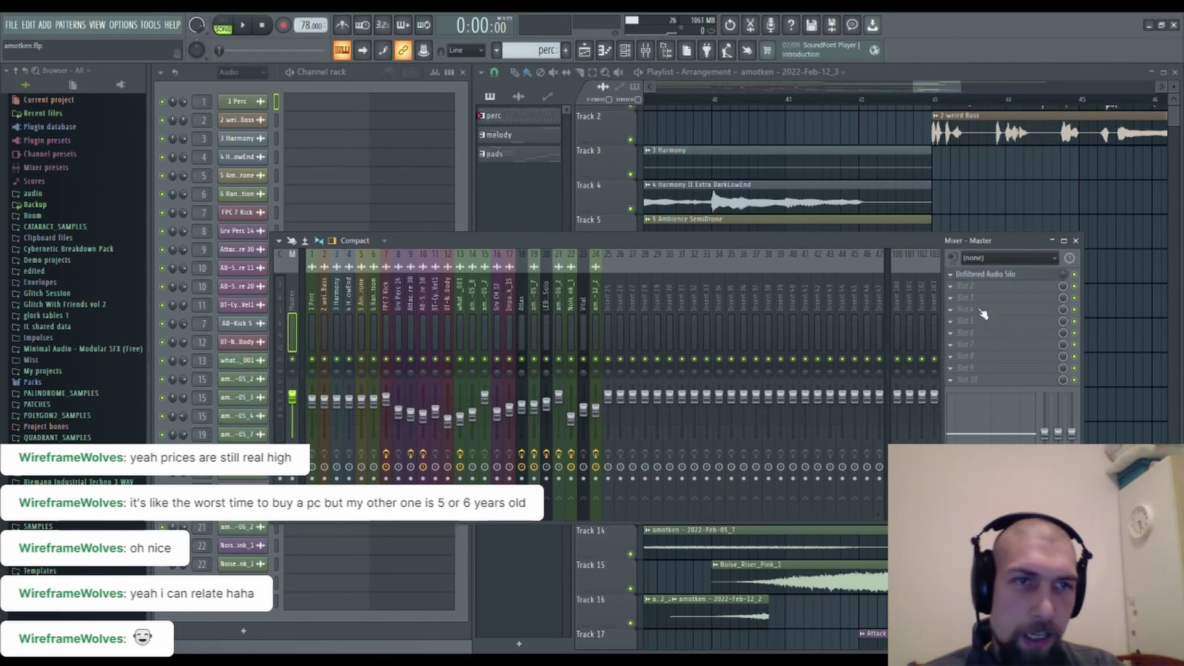
key(ctrl+e)
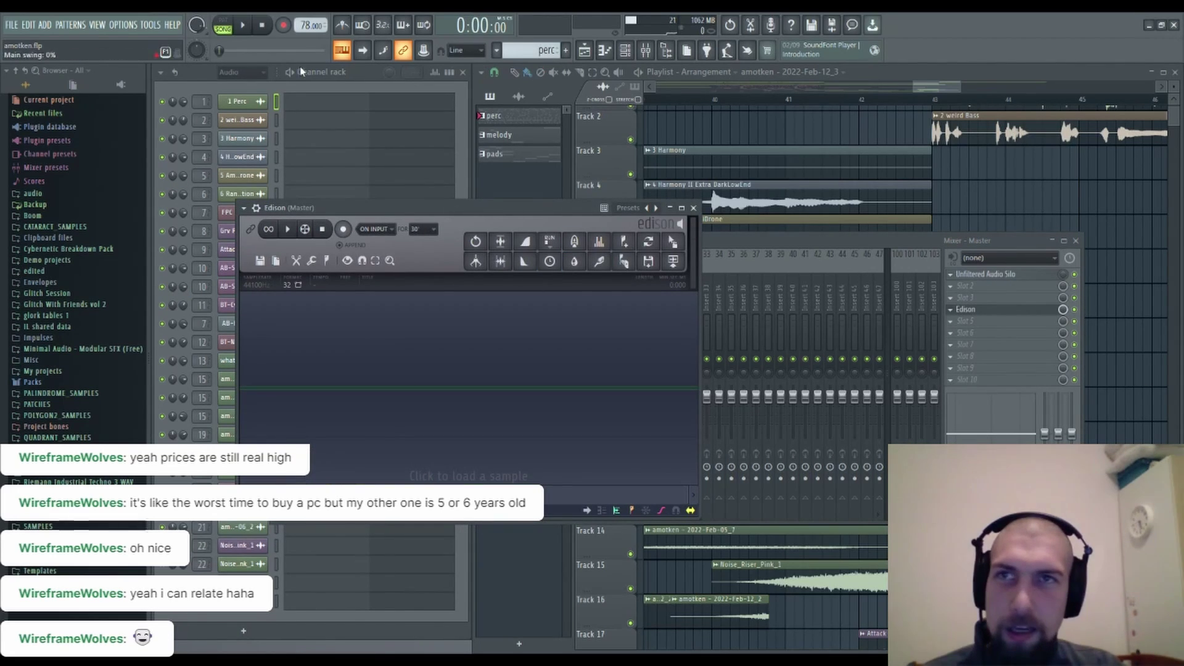
click(343, 229)
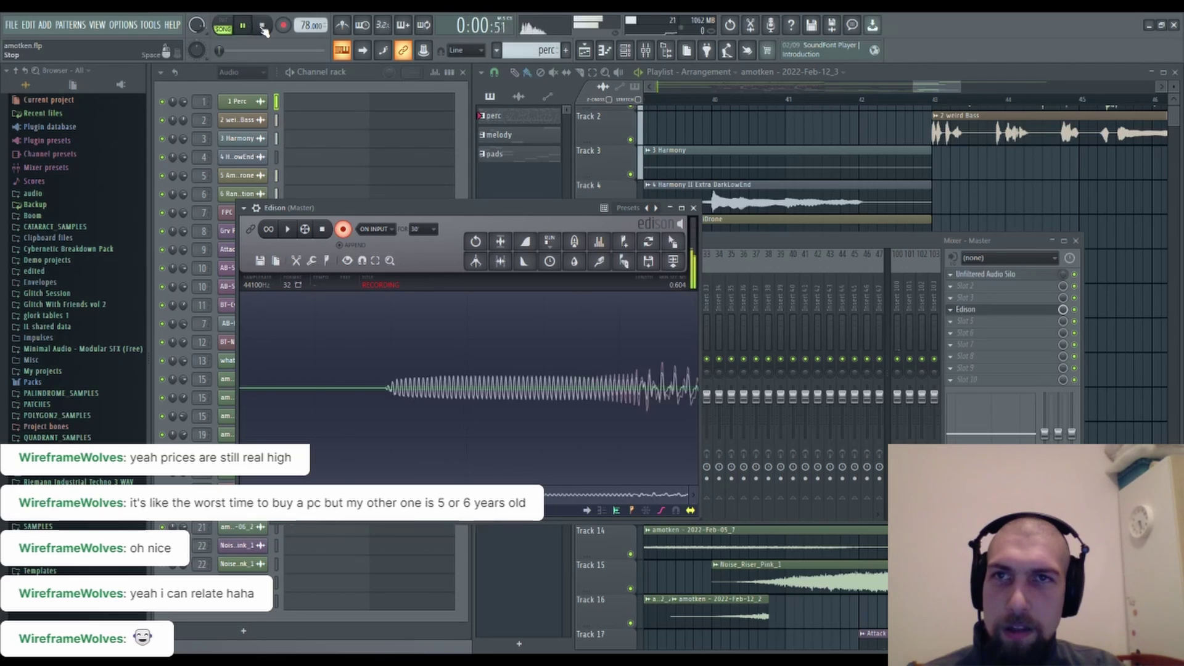
click(322, 229)
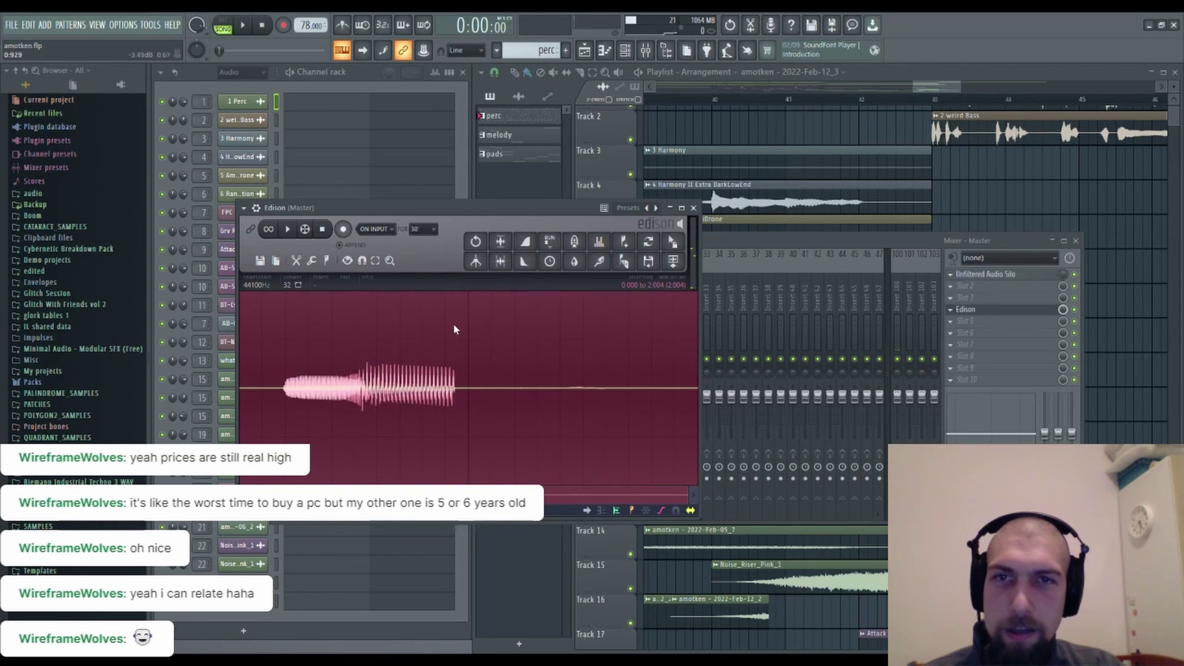
Place the short recording on Track 4 near bar 45 and replace its sample with reversed.wav.
drag(673, 260, 1086, 206)
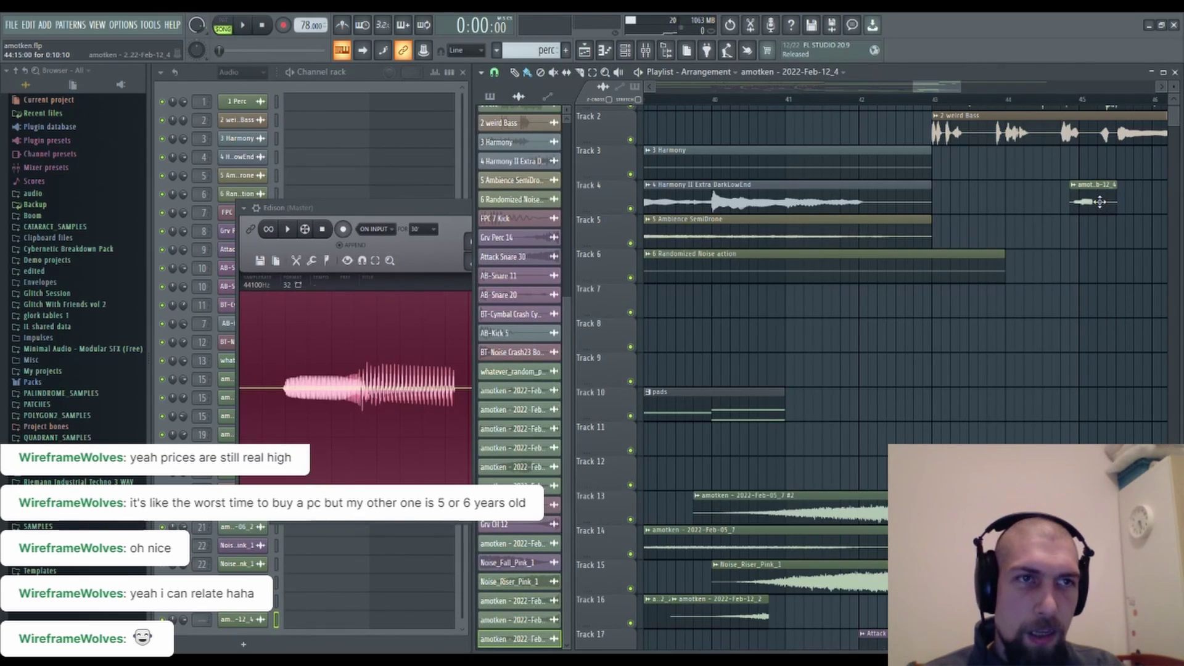
double_click(1100, 202)
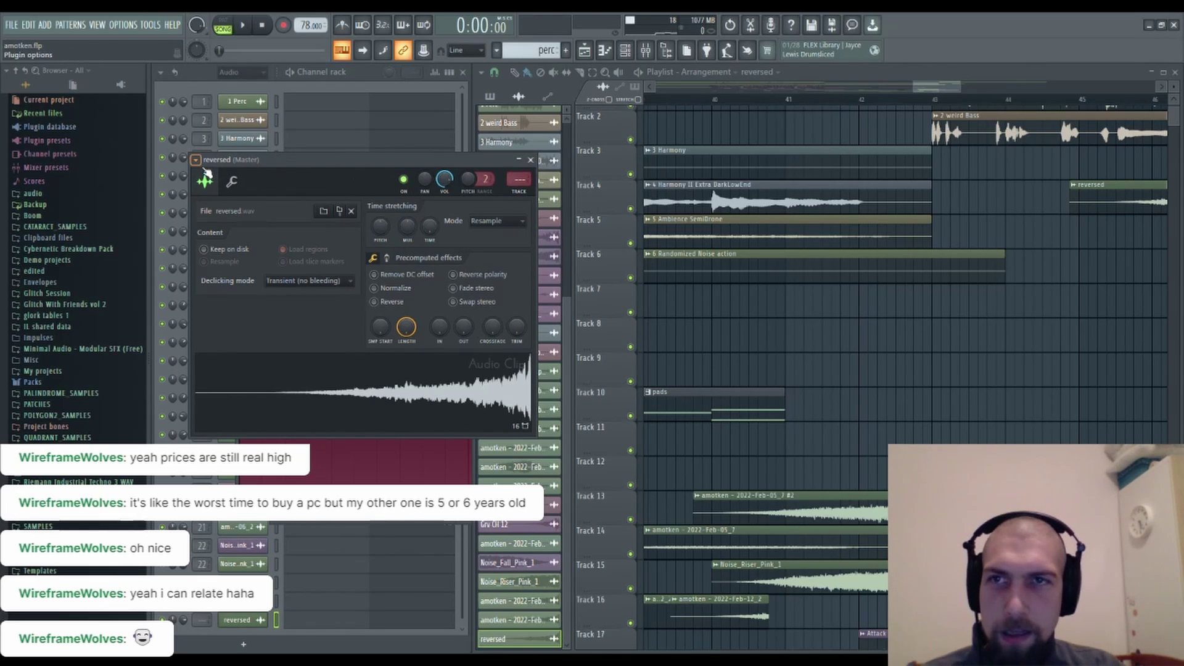
Route the reversed clip's channel to mixer track 25 and lower that track's volume slightly.
click(349, 205)
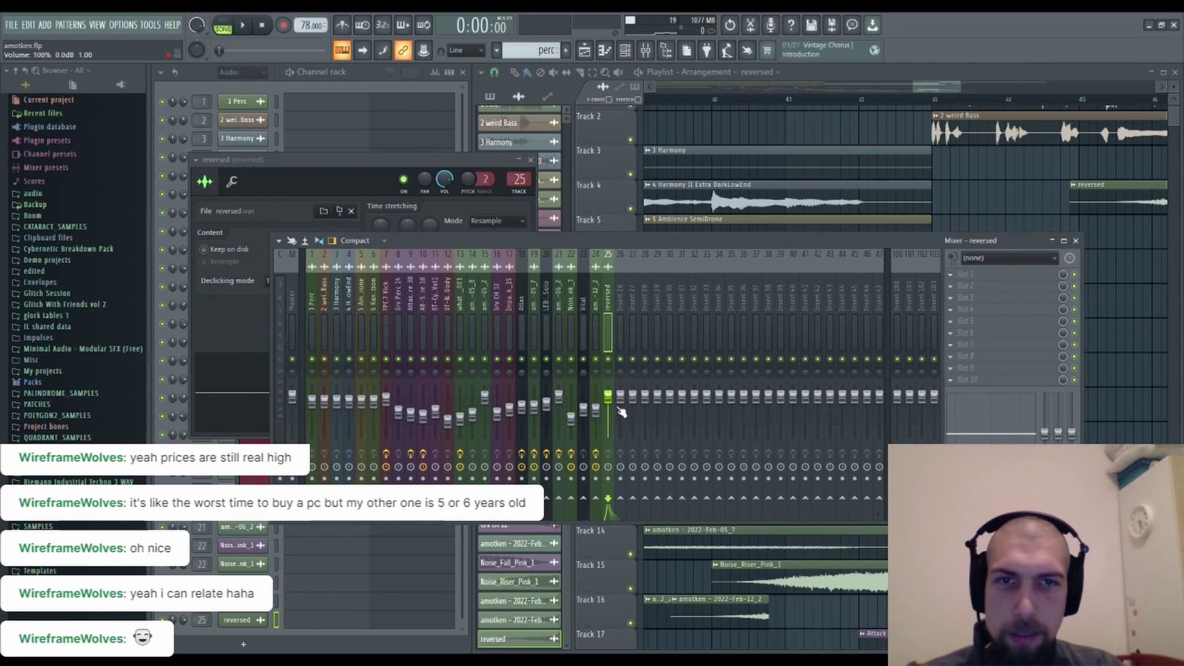
drag(609, 402, 609, 411)
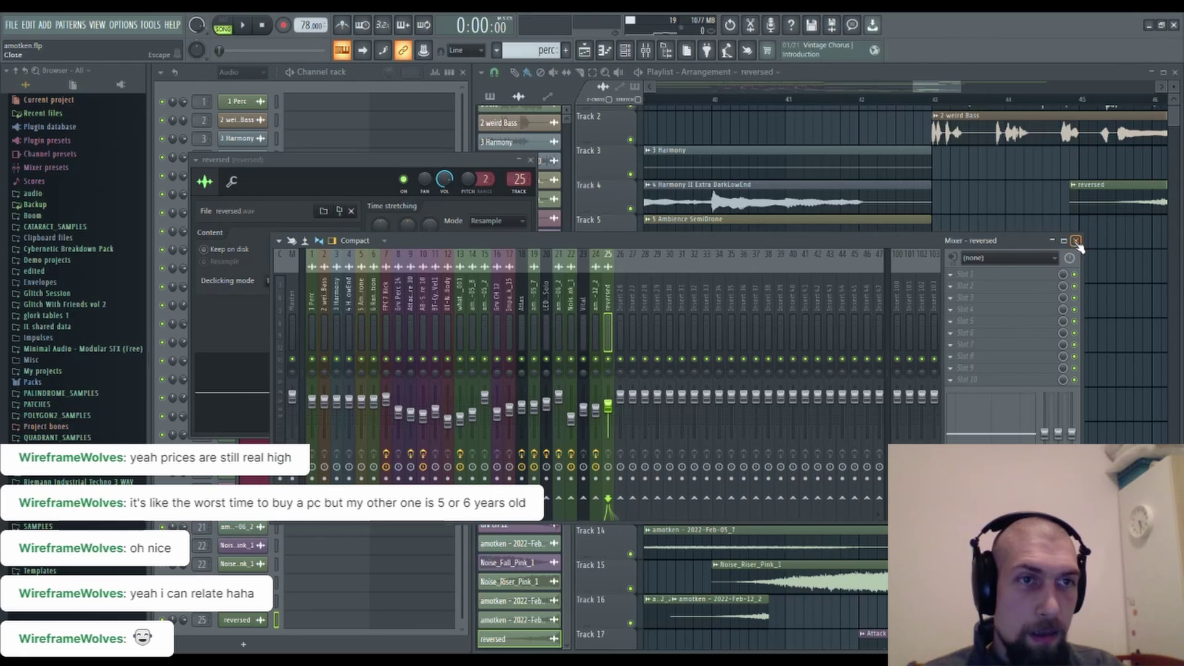
click(1076, 241)
Move the reversed clip to Track 18 so it starts at bar 41 and leads into bar 43.
scroll(1101, 102, down, 6)
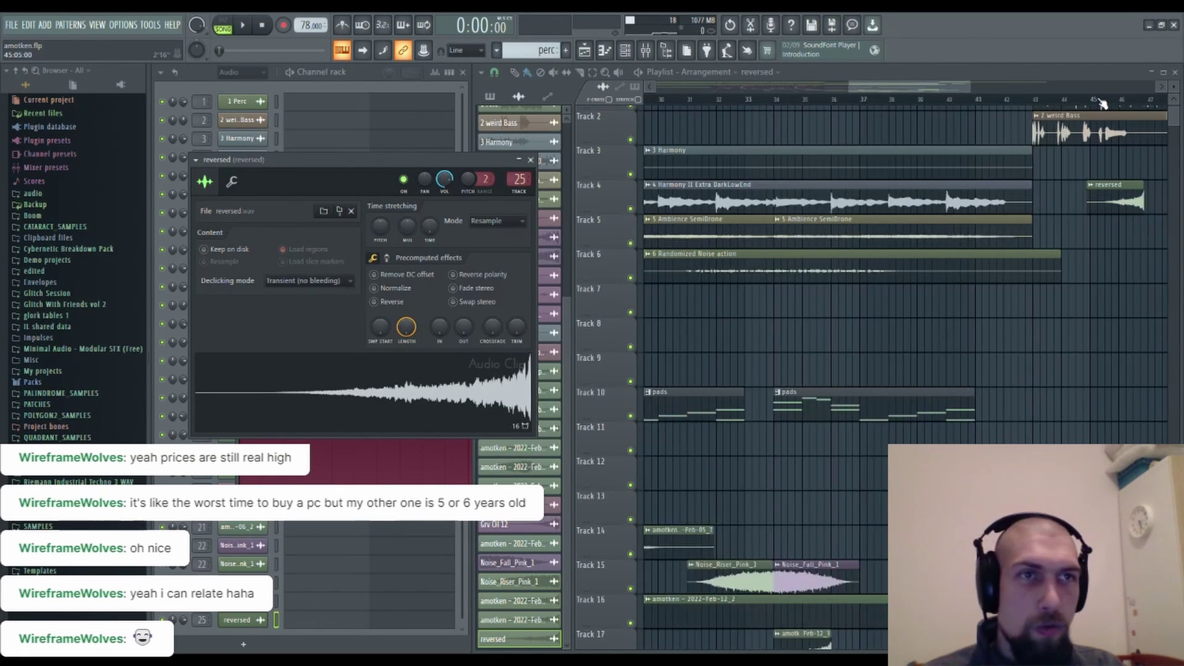
middle_click(1109, 318)
drag(1109, 317, 1032, 112)
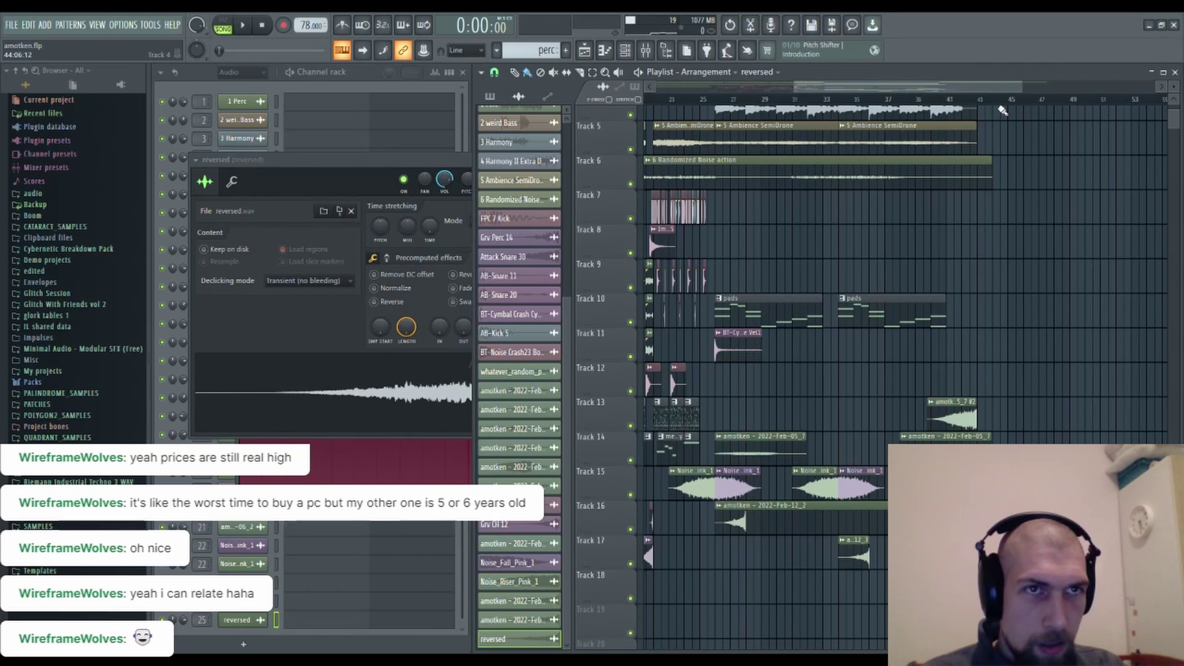
scroll(1001, 93, up, 8)
scroll(1080, 443, down, 3)
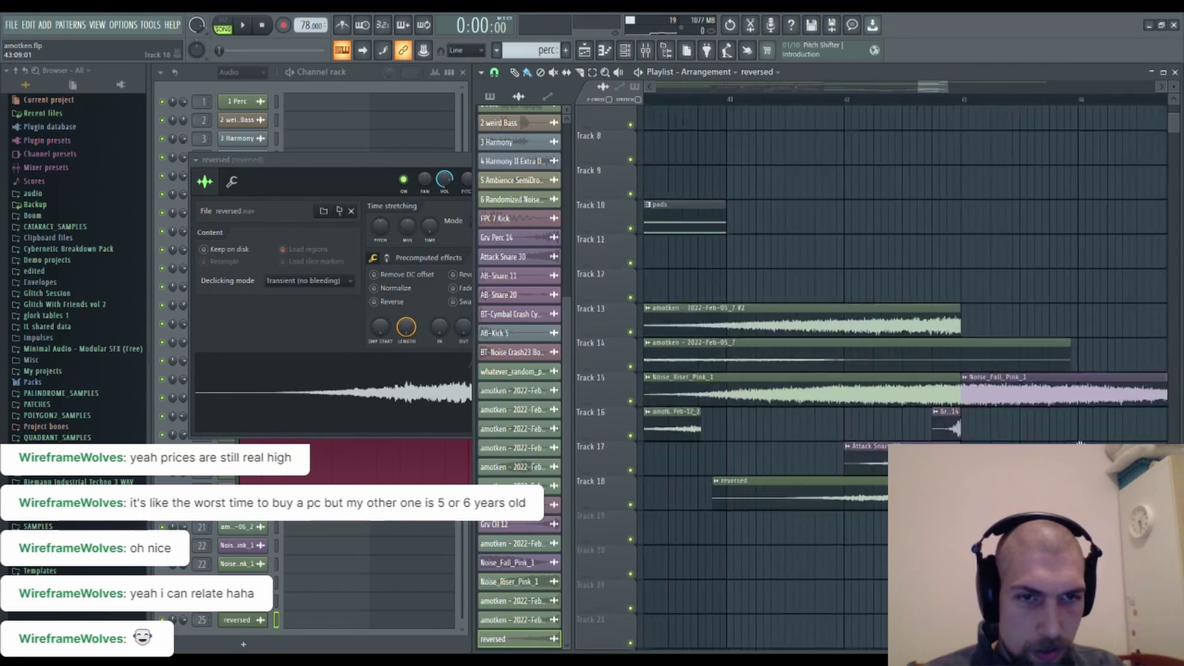
drag(1081, 443, 1156, 408)
drag(842, 456, 858, 461)
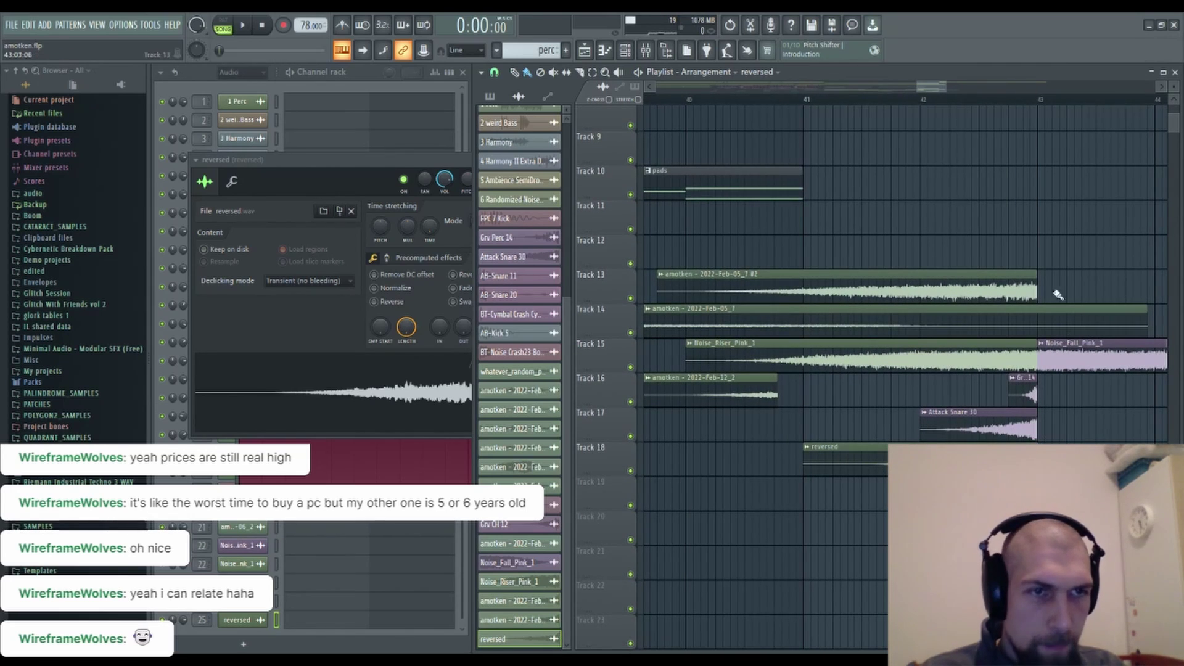
Remove Edison from the Master and send the reversed mixer track to Insert 100 at 51%.
click(294, 191)
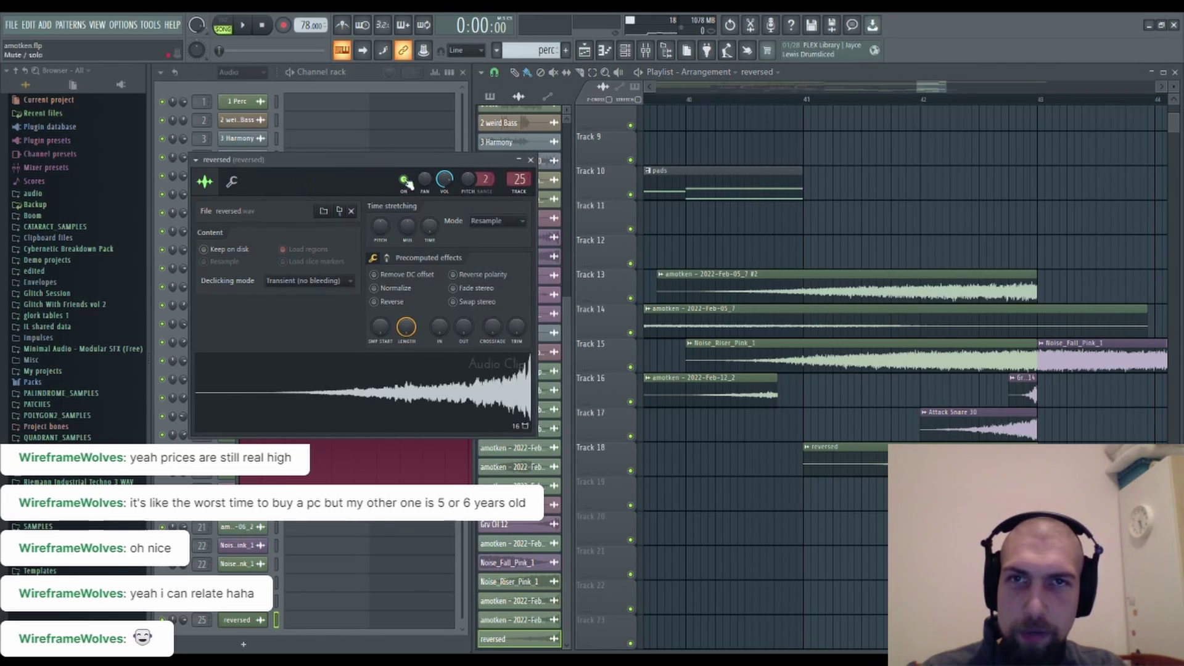
click(535, 160)
click(652, 53)
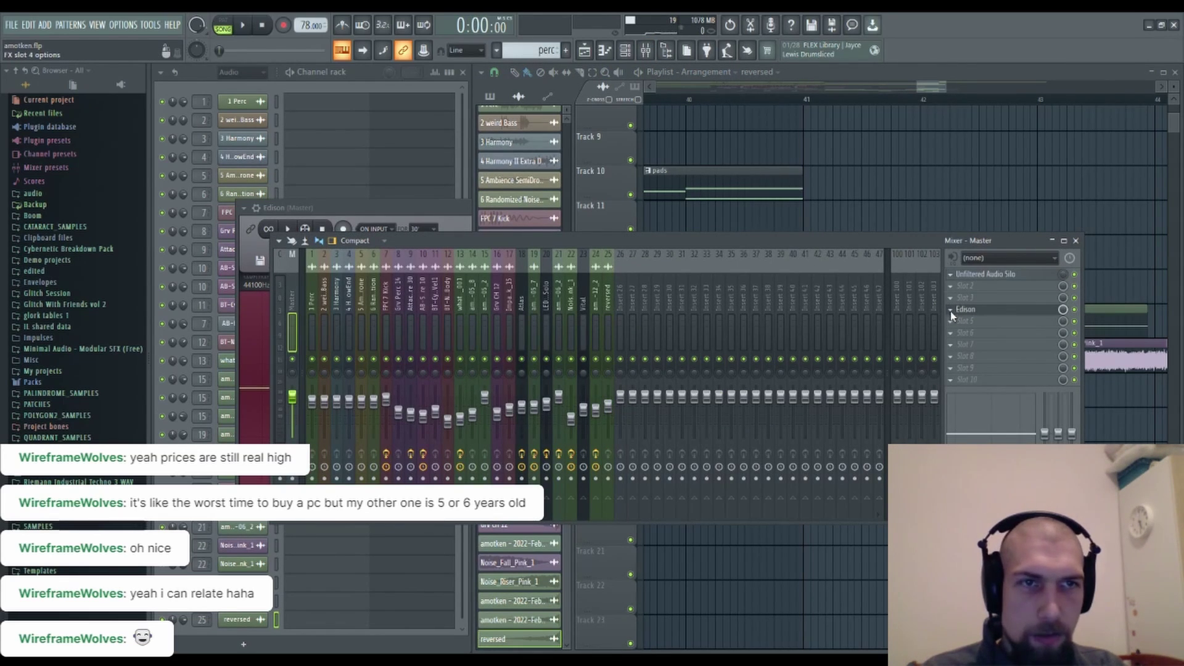
click(611, 317)
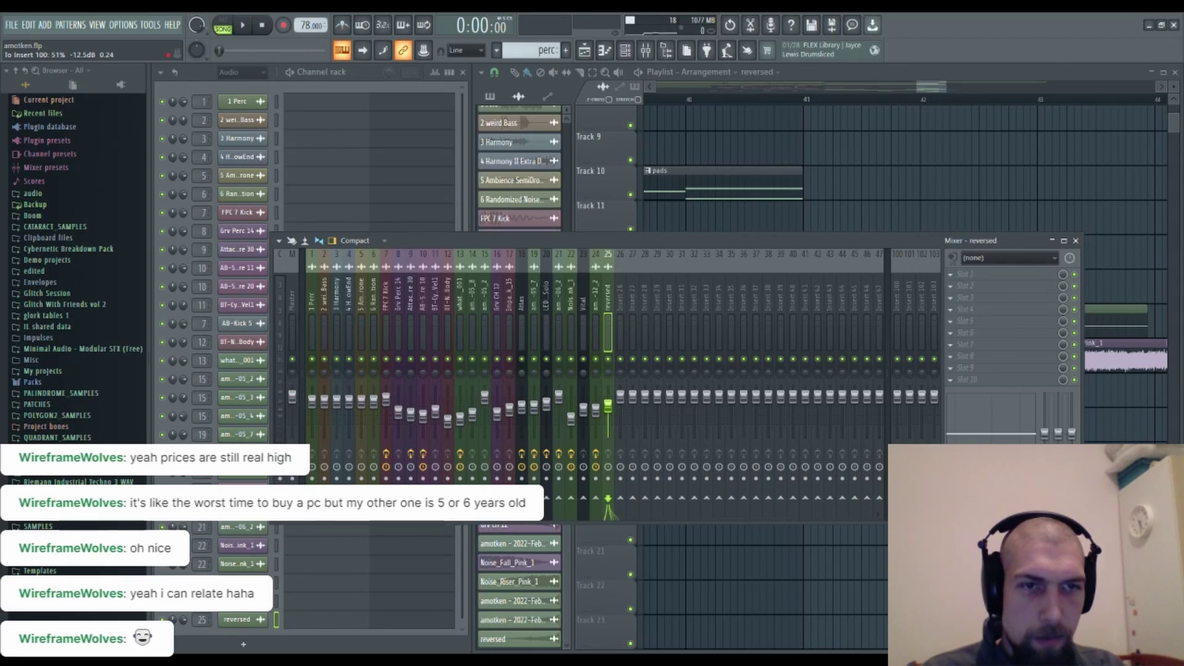
click(1076, 240)
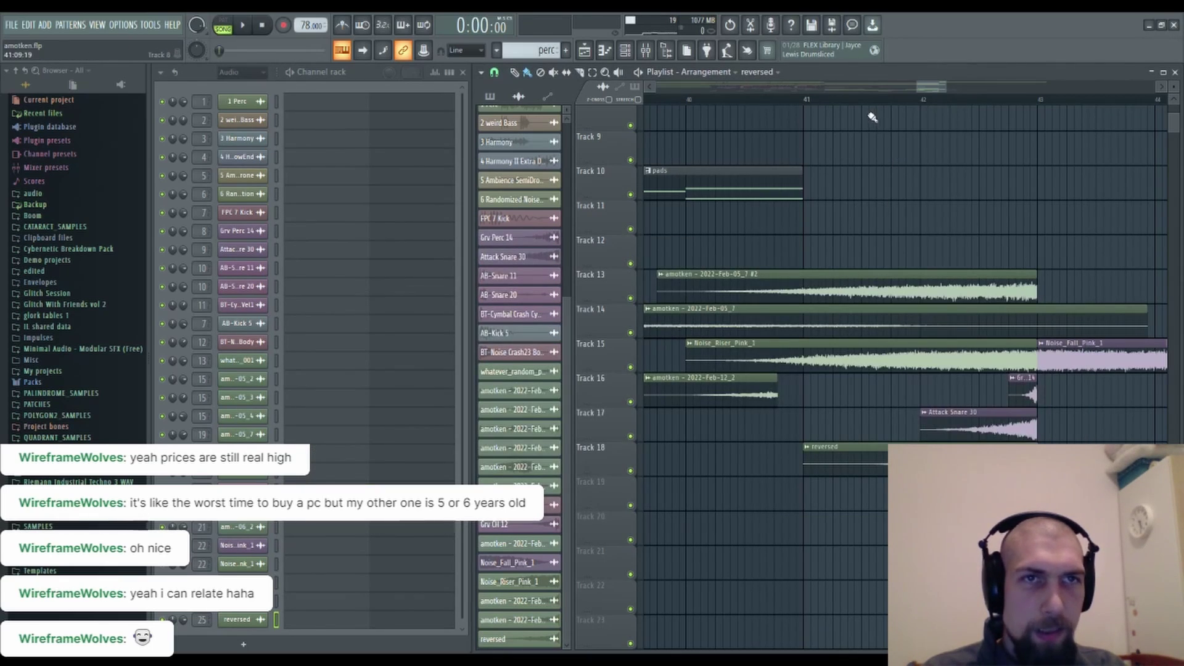
Play back the transition from bar 40 past bar 43 to check how the reversed clip on Track 18 sits.
key(space)
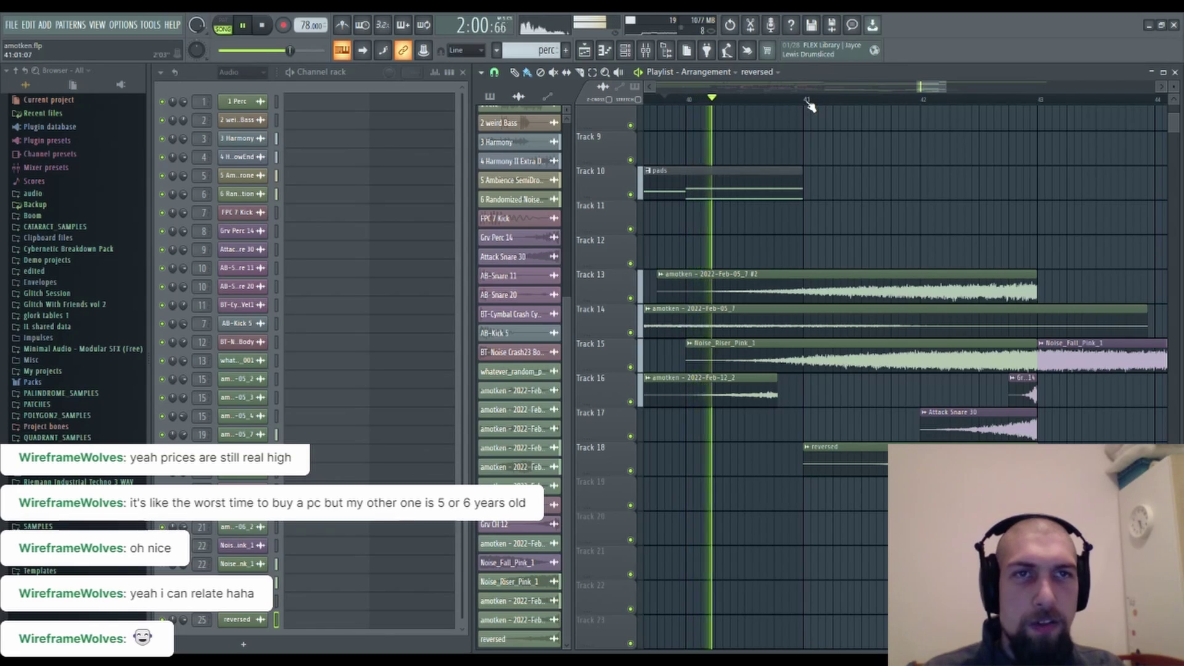
scroll(810, 106, down, 3)
drag(944, 275, 868, 97)
drag(878, 283, 896, 180)
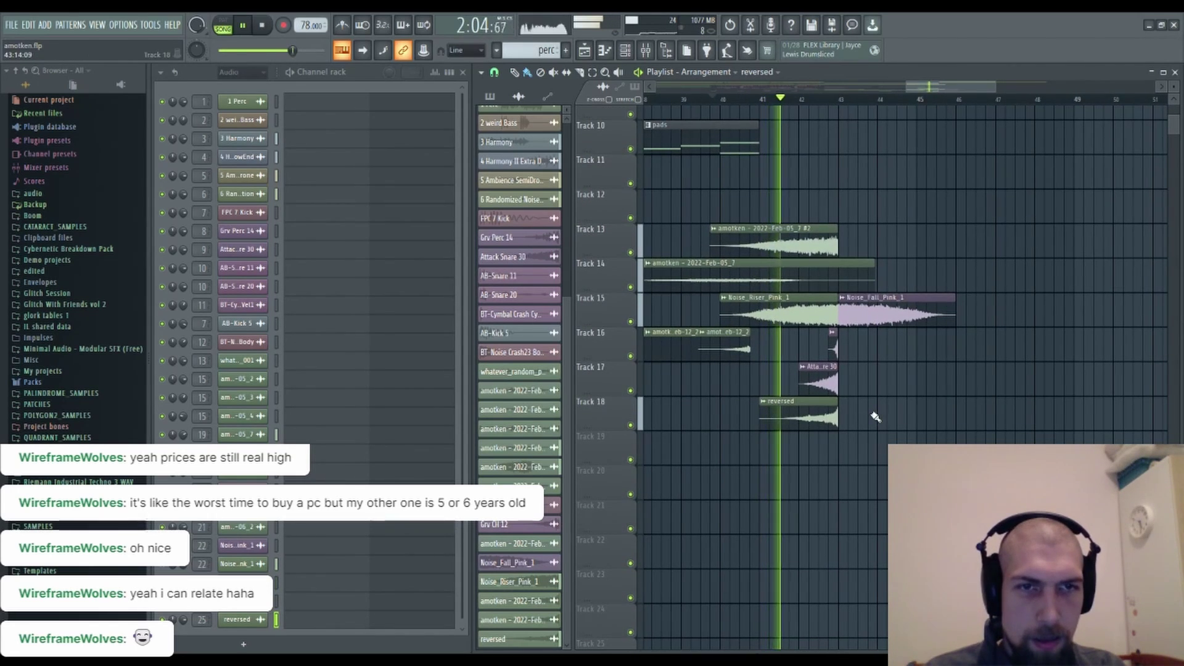
drag(876, 418, 879, 373)
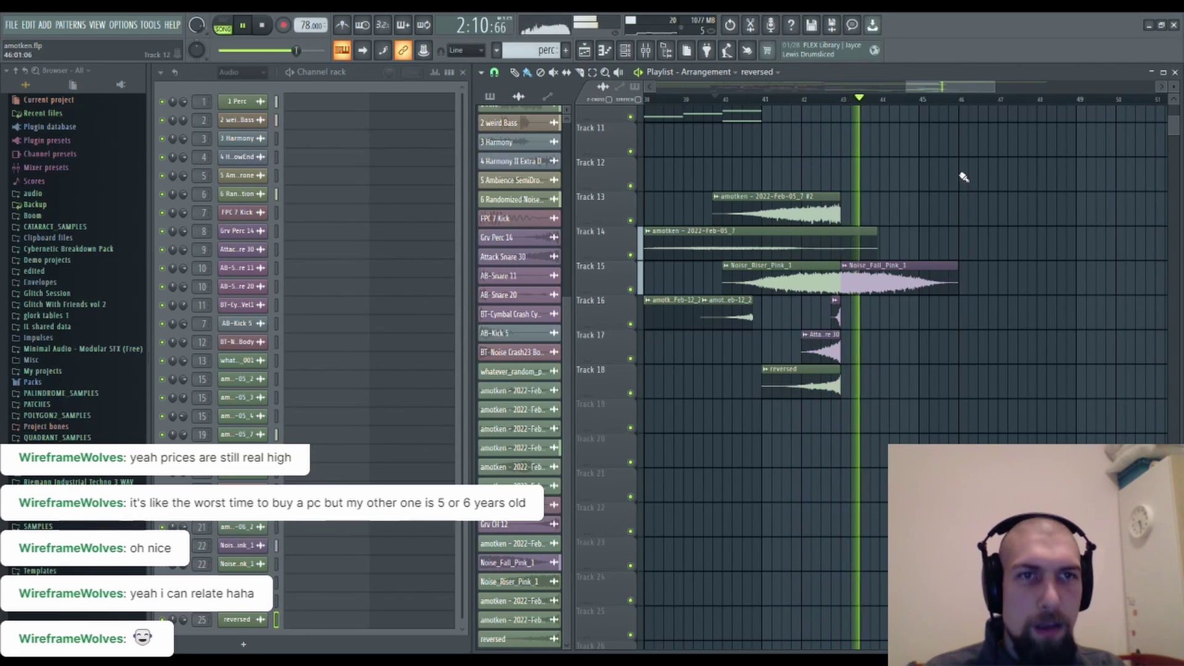
key(space)
Look over the channel settings of the 1 Perc clip that starts at bar 43 on Track 1.
scroll(842, 341, up, 5)
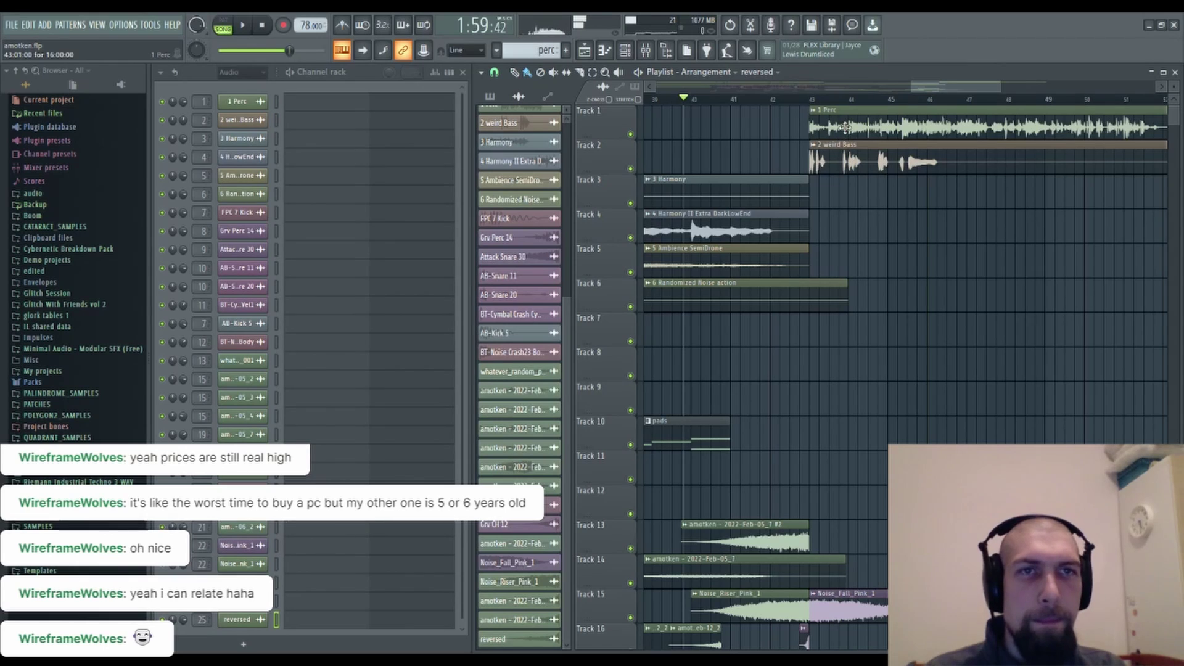
double_click(845, 128)
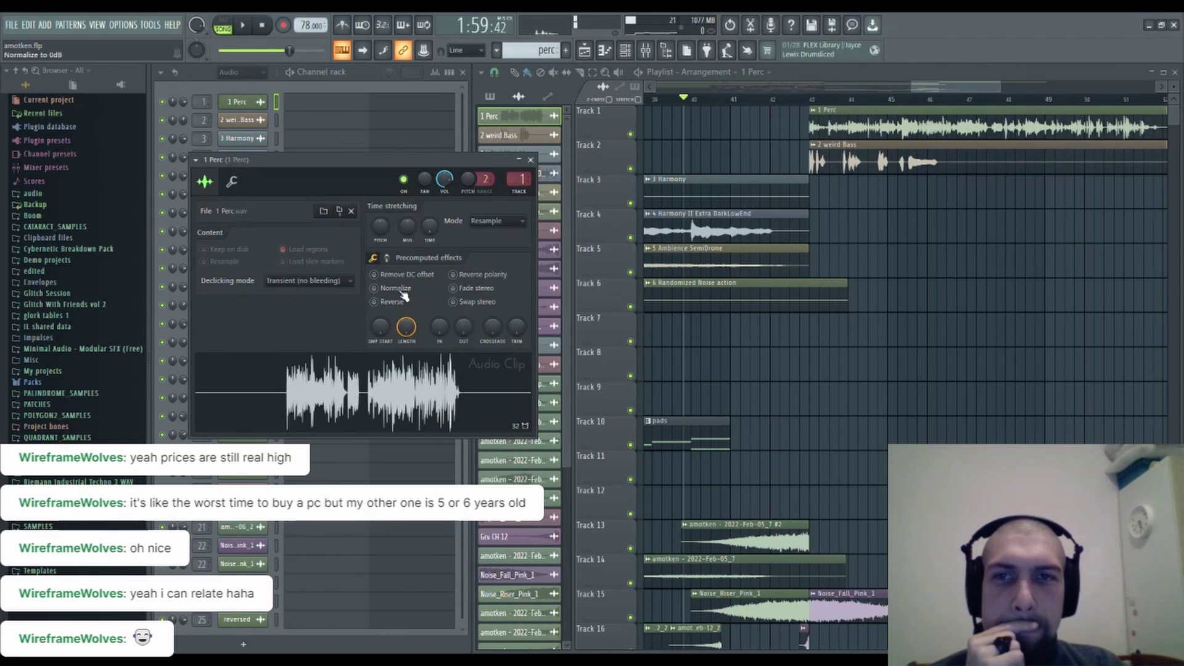
click(531, 160)
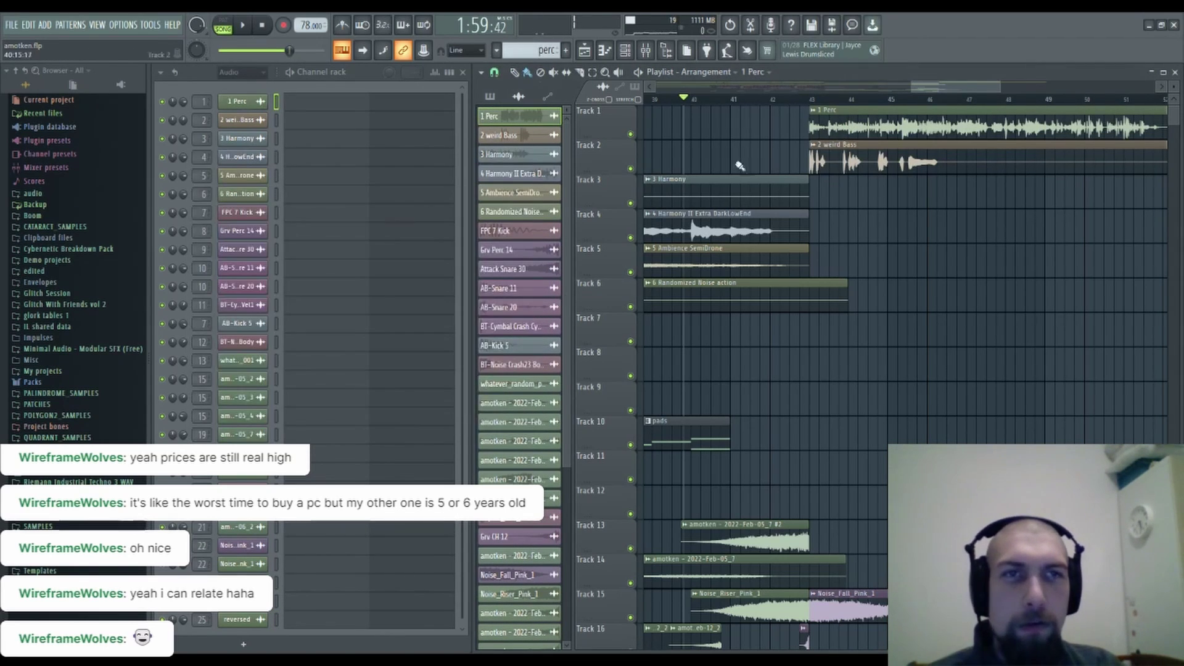
Shift all playlist clips down one track and place a second 1 Perc clip on the emptied Track 1 at bar 43.
scroll(821, 99, up, 5)
scroll(820, 99, down, 6)
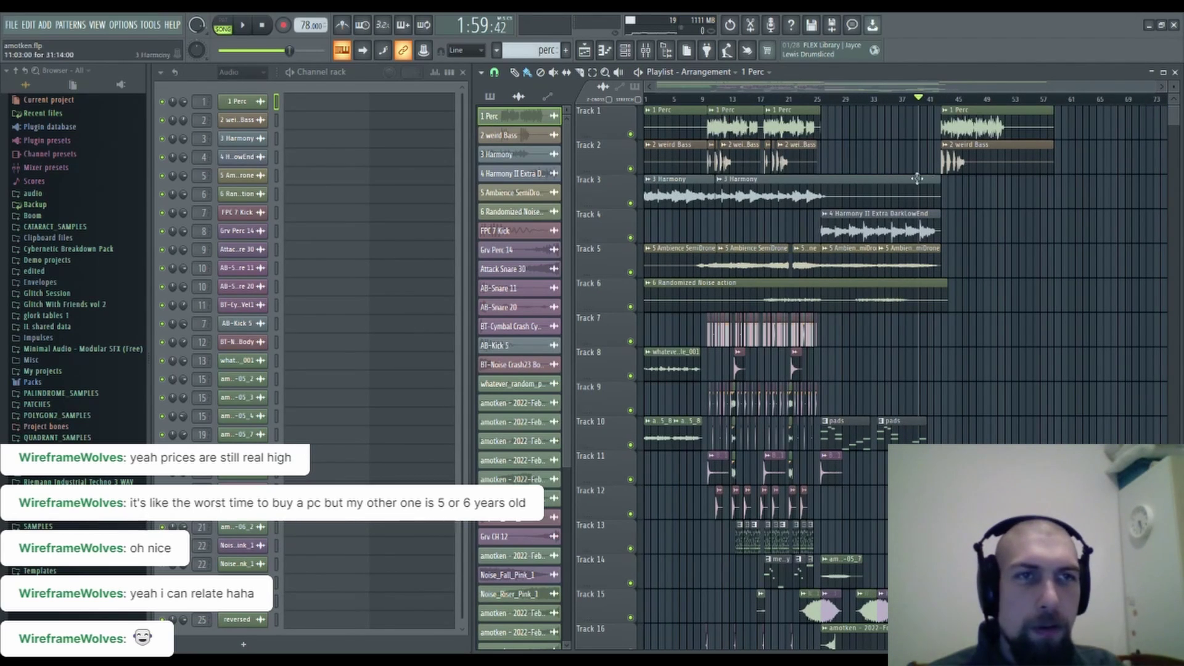
scroll(722, 501, down, 4)
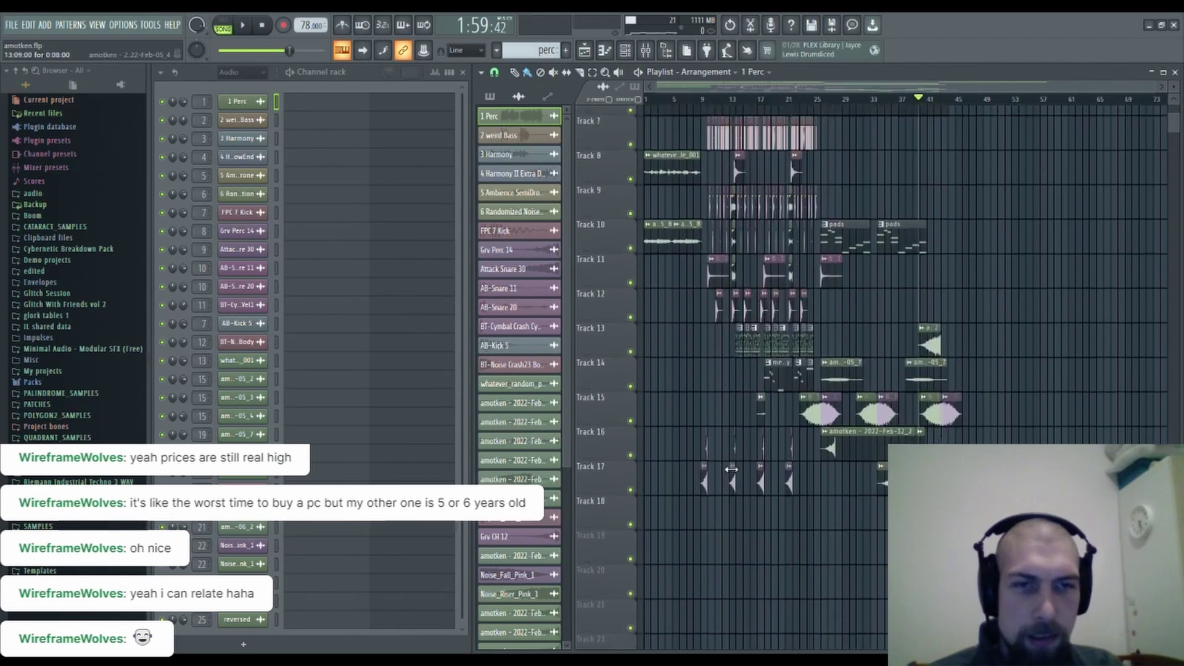
scroll(606, 204, up, 4)
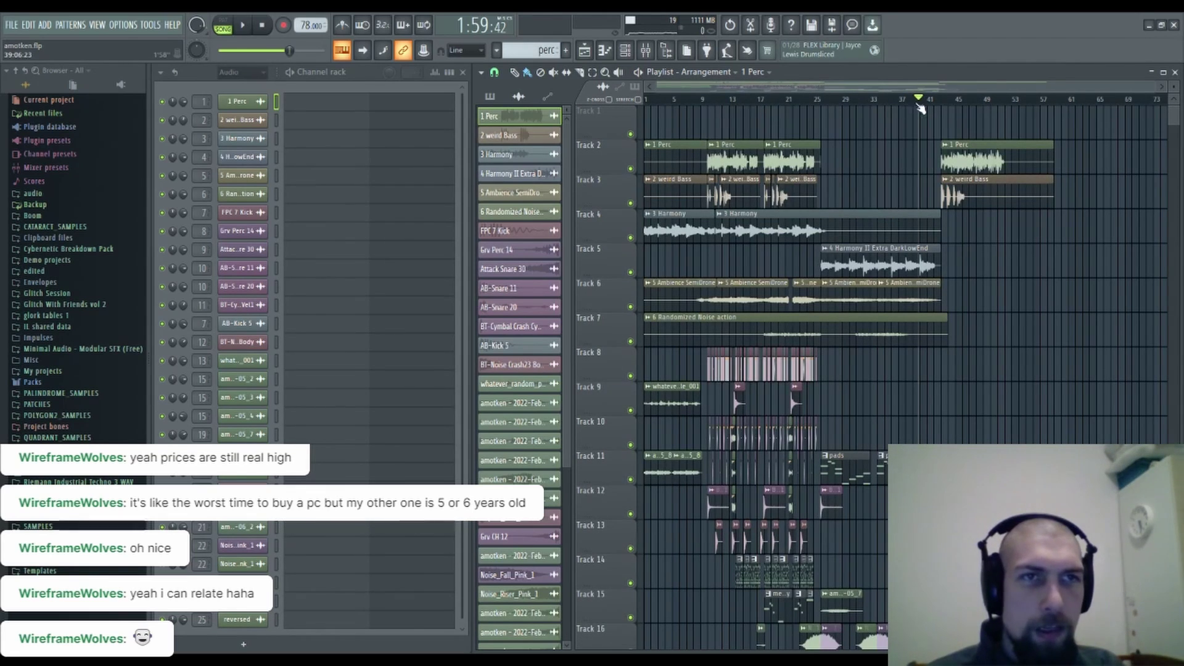
click(946, 124)
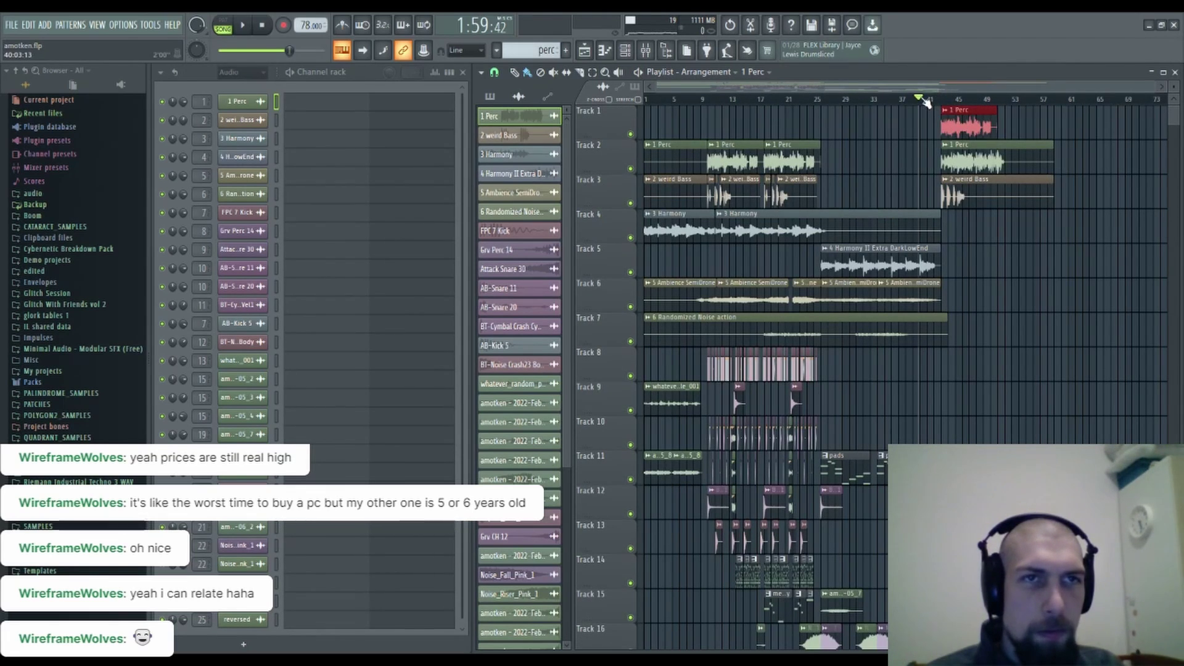
Play back the transition into bar 43 to hear the two layered 1 Perc clips.
key(space)
scroll(942, 102, up, 5)
drag(1047, 312, 968, 115)
drag(991, 247, 977, 218)
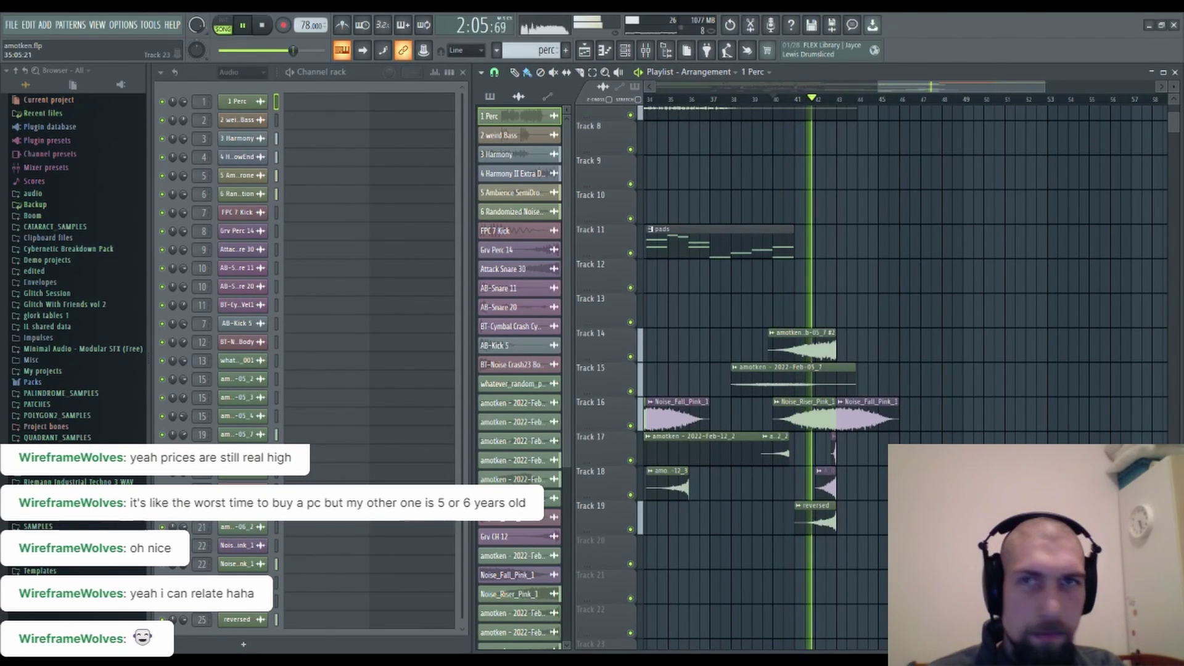
drag(921, 488, 891, 436)
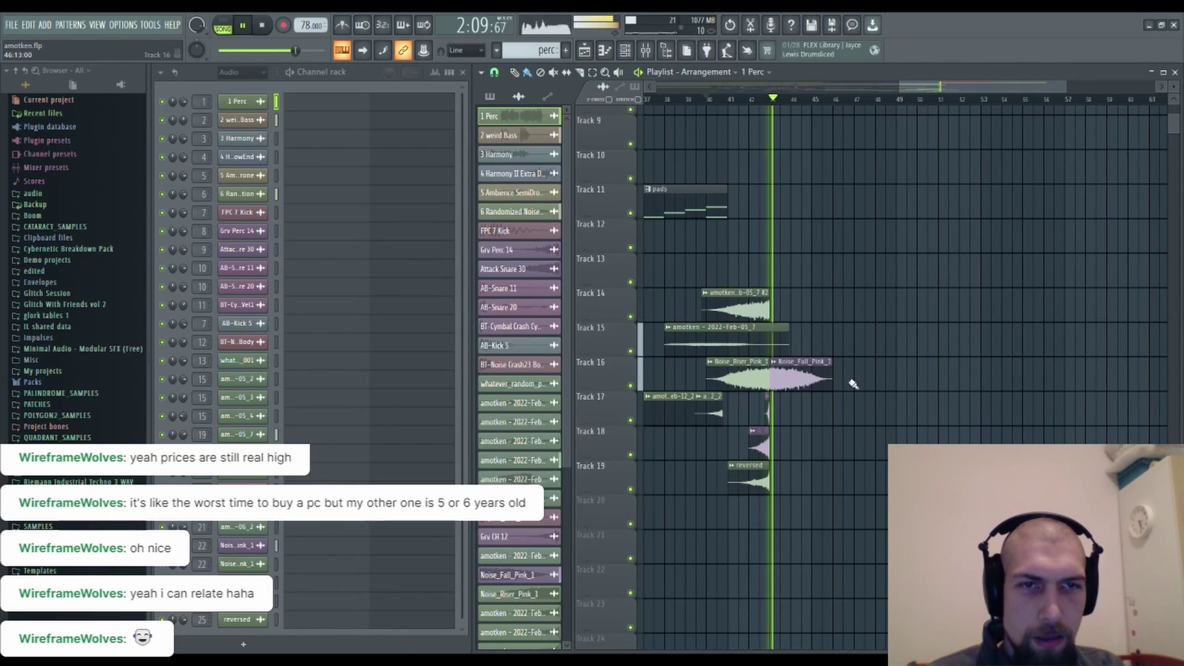
scroll(853, 384, up, 8)
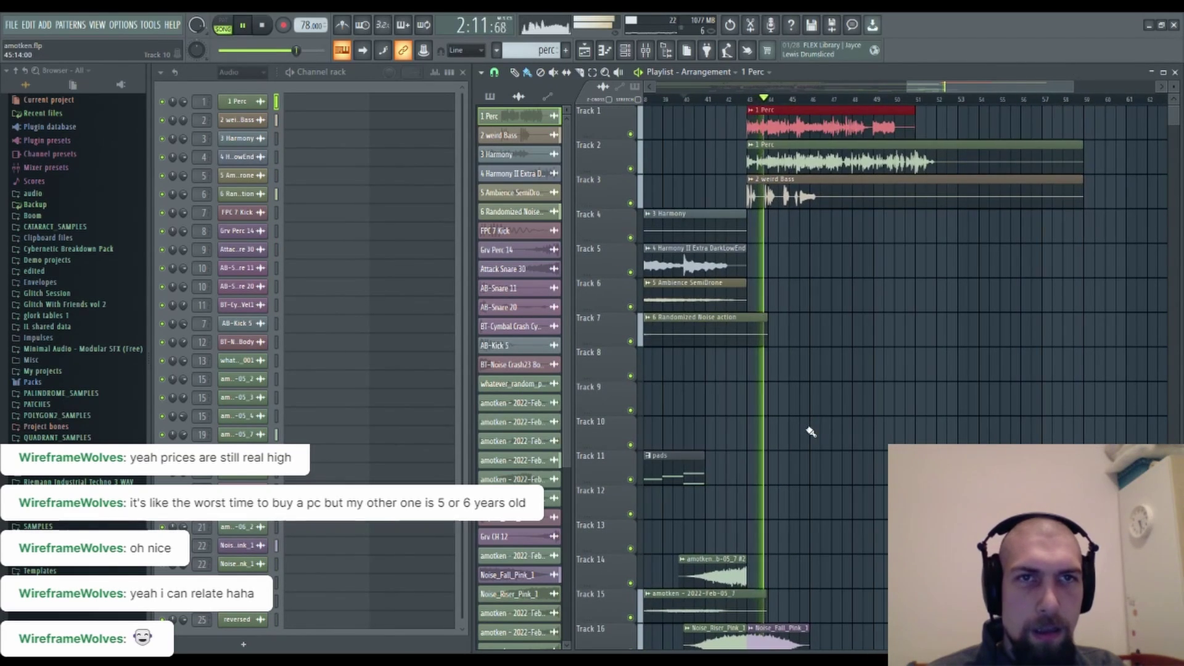
key(space)
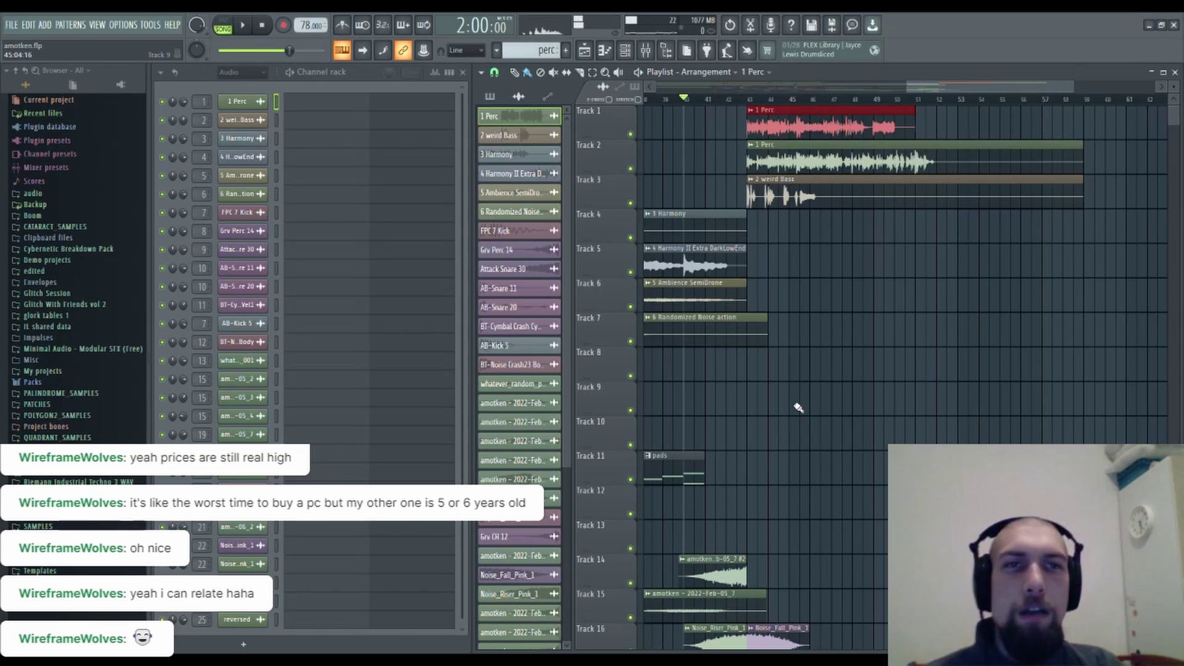
Duplicate the 1 Perc clip on Track 1 so the copy starts at bar 51.
drag(901, 262, 889, 262)
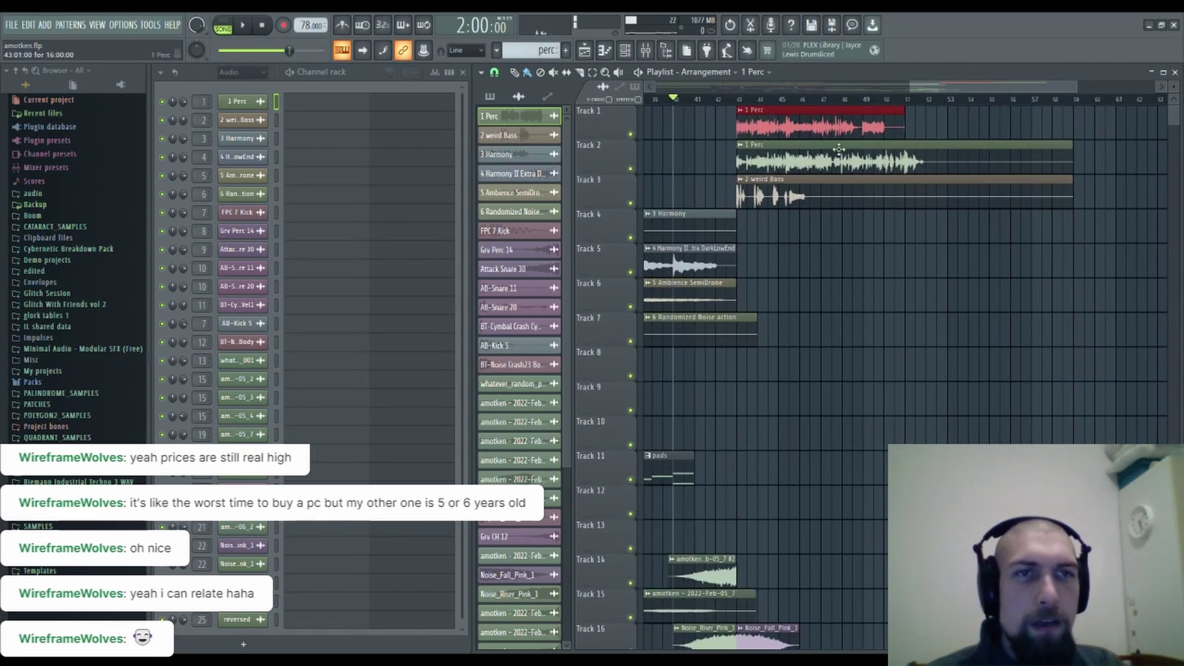
scroll(886, 110, down, 4)
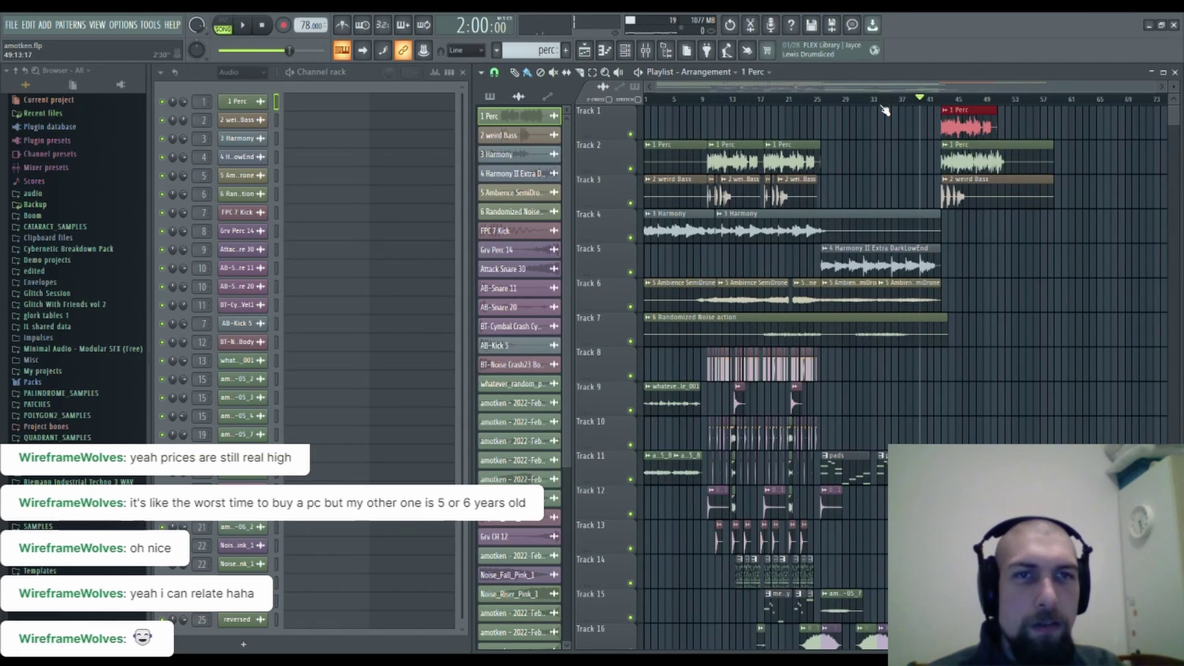
scroll(981, 182, up, 3)
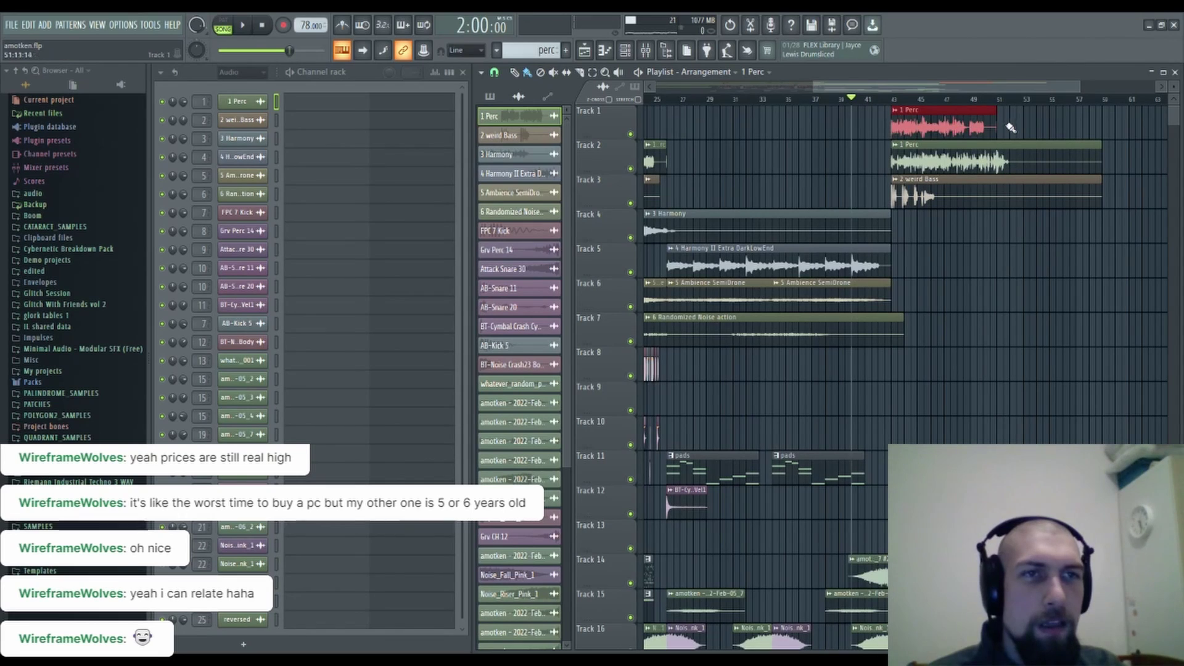
key(ctrl+b)
scroll(995, 110, up, 6)
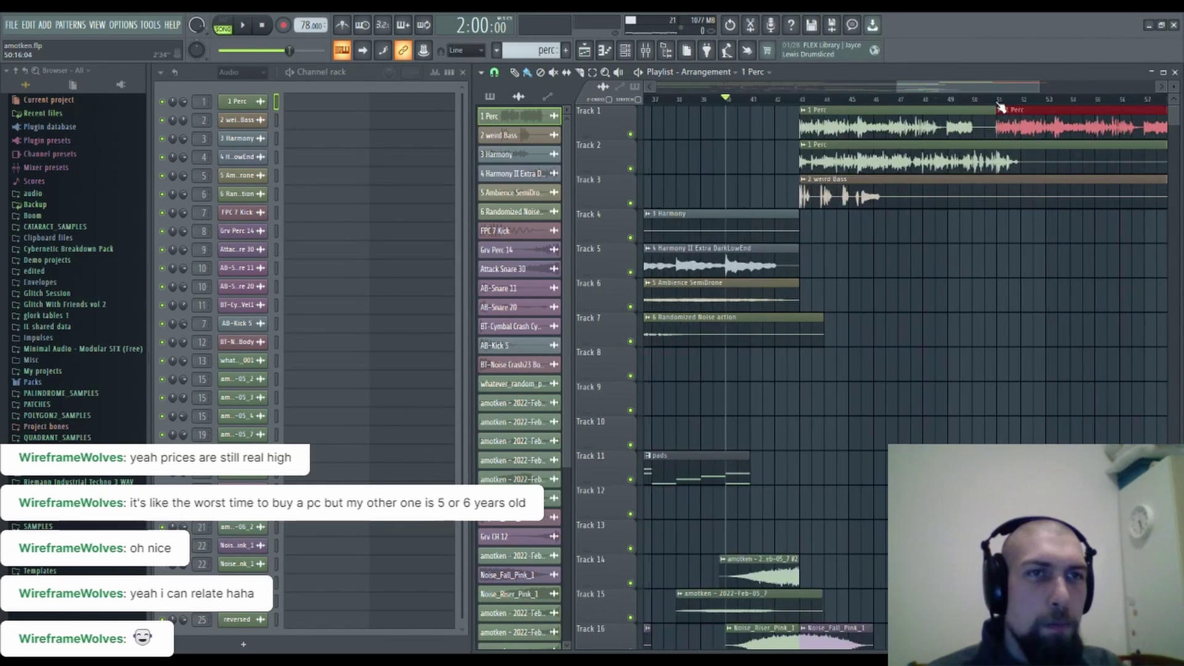
scroll(1001, 109, up, 2)
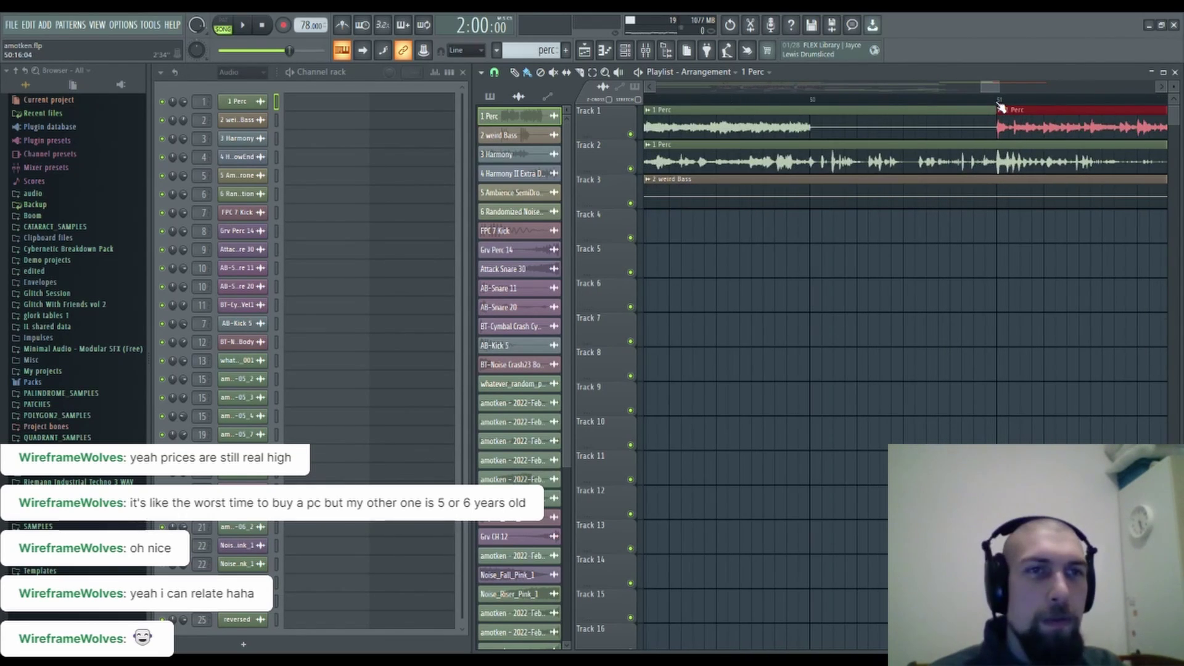
Cut the Track 2 1 Perc clip at bar 51, remove the remainder, and repeat the first eight bars from bar 51.
click(1016, 165)
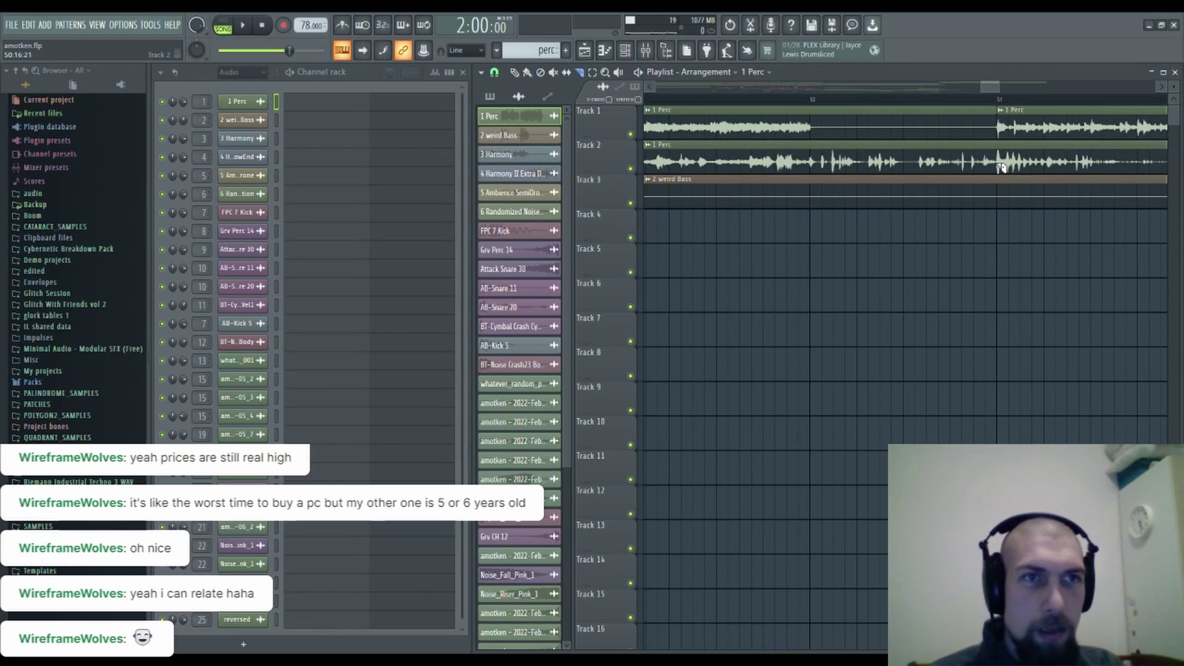
click(1007, 159)
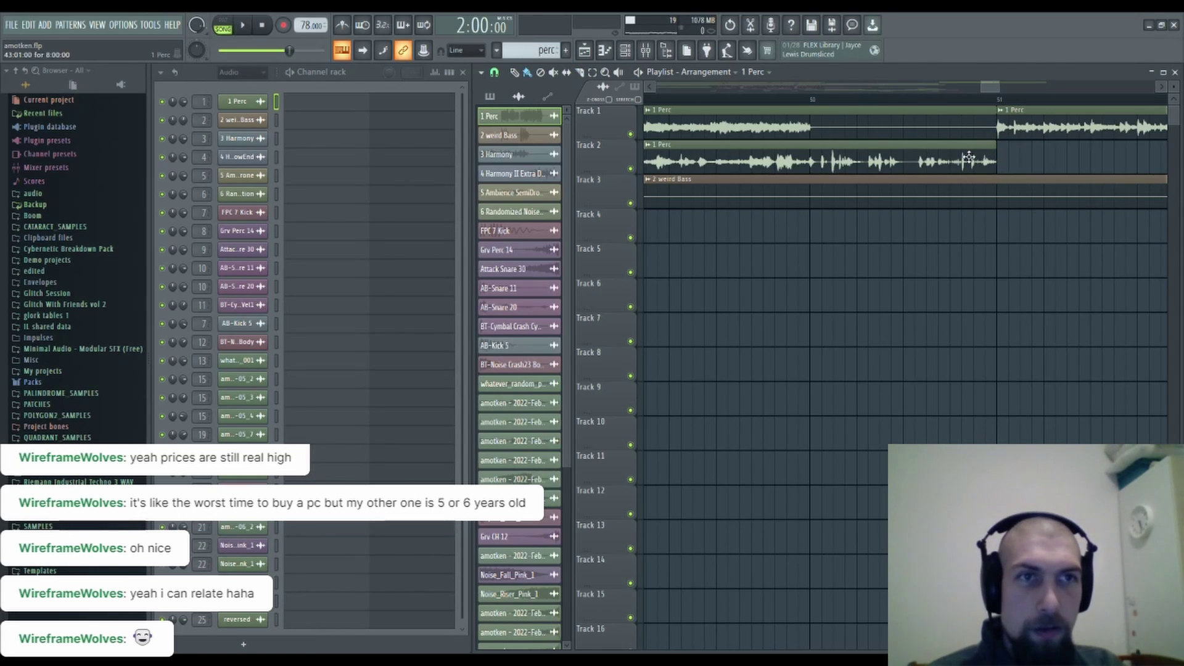
scroll(1035, 99, down, 6)
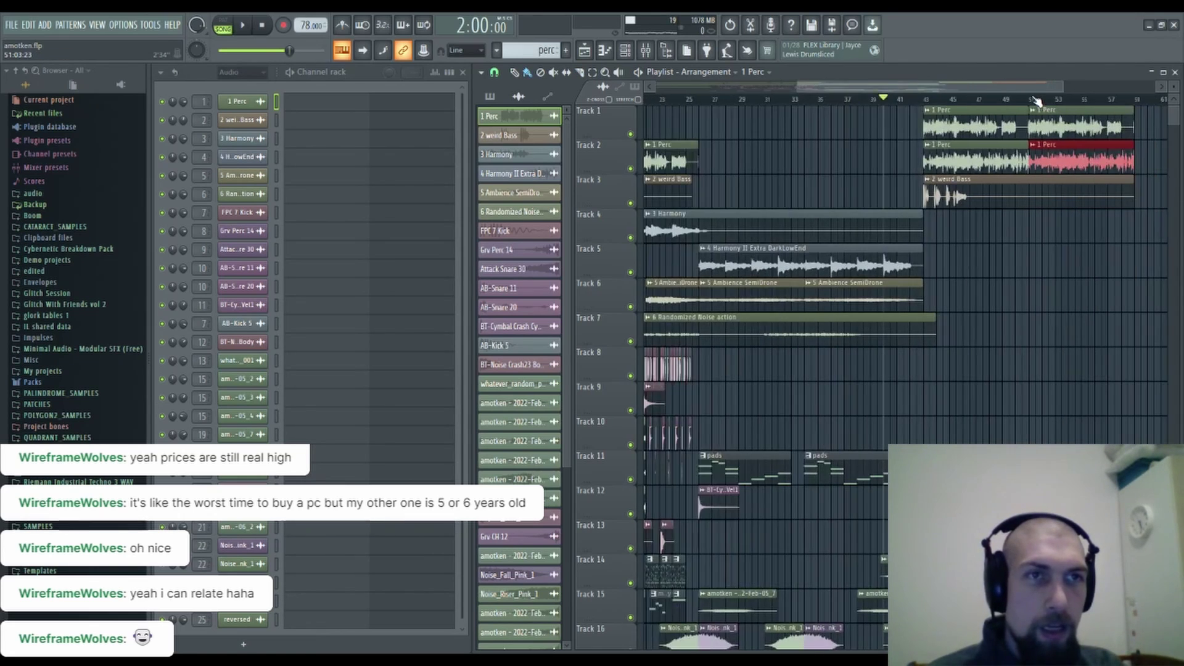
scroll(1066, 265, right, 4)
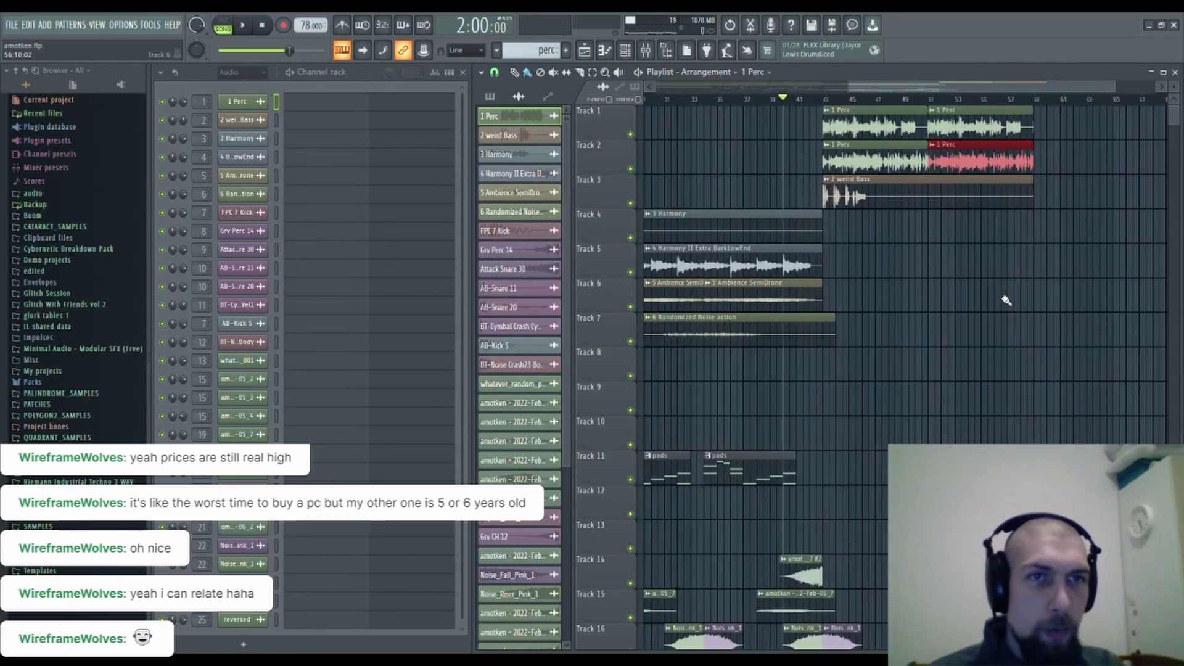
Shorten the 2 weird Bass clip on Track 3 to end at bar 51 and copy it to start at bar 51.
click(823, 196)
drag(1018, 194, 911, 200)
shift+drag(833, 198, 938, 196)
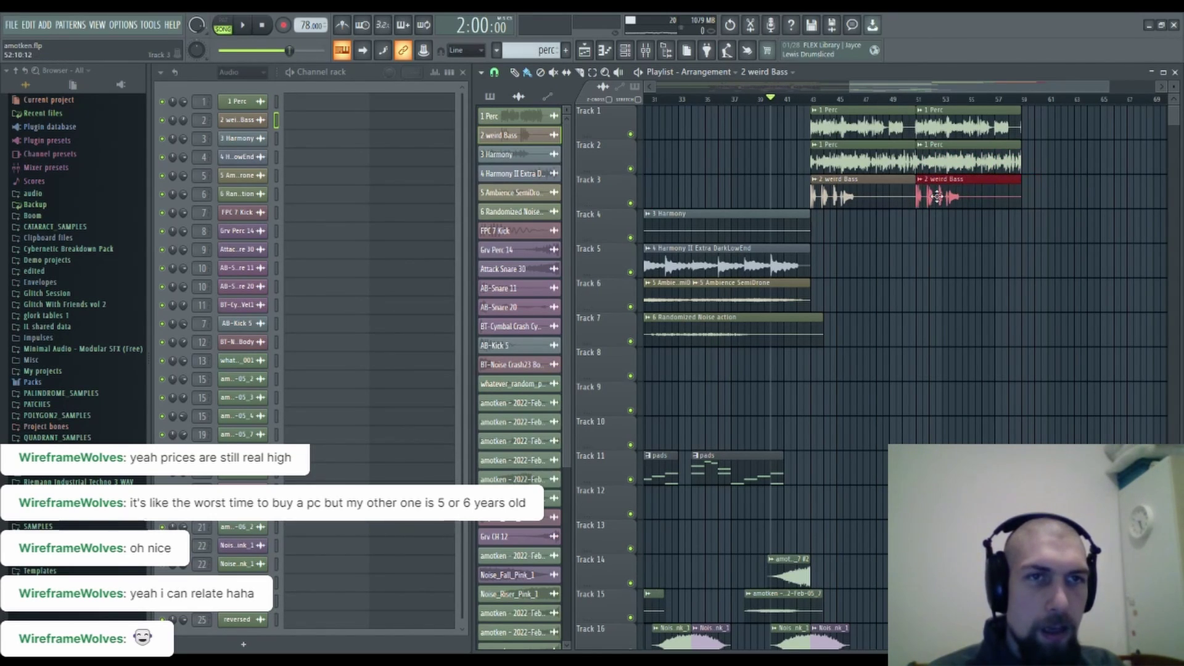
Play the first drum section from bar 9 to bar 11 to hear its kick and bass pattern.
drag(937, 314, 1066, 339)
drag(979, 412, 999, 215)
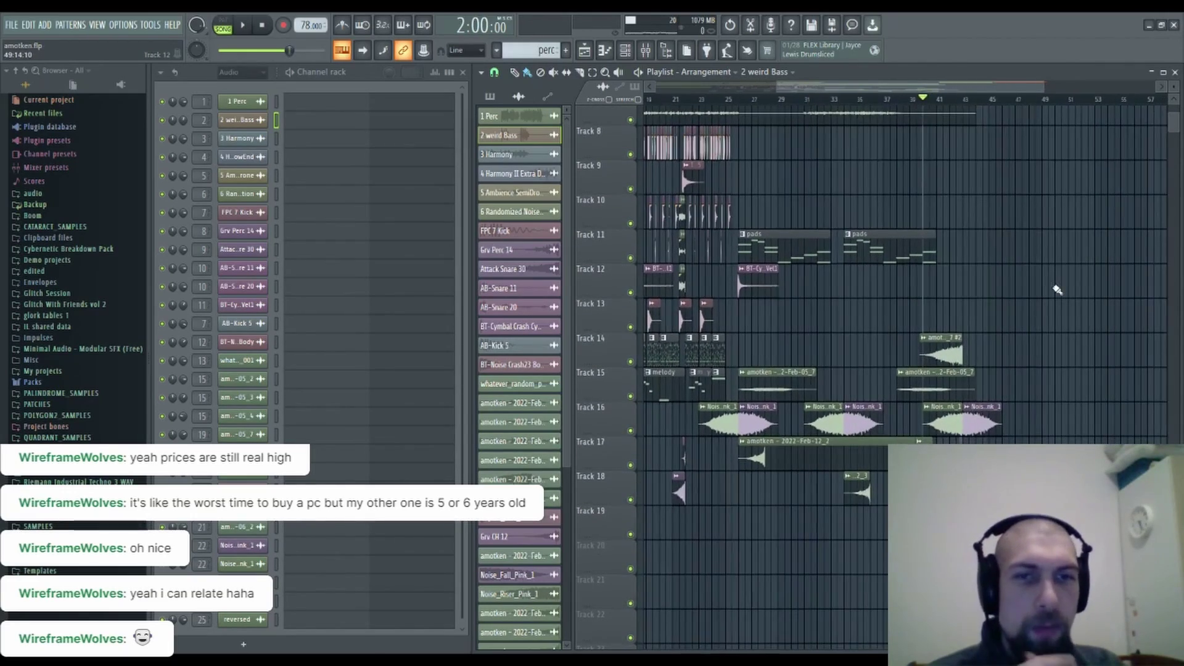
drag(1057, 291, 1160, 282)
drag(1048, 200, 1141, 440)
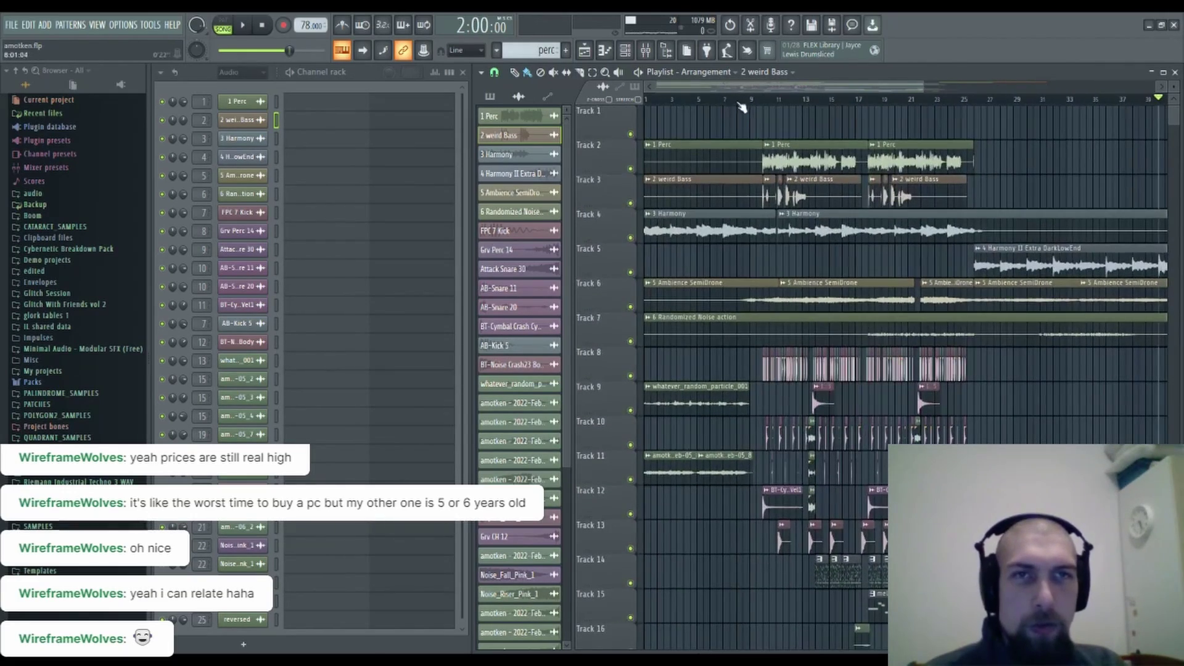
click(757, 100)
key(space)
scroll(765, 106, up, 5)
drag(887, 304, 858, 251)
drag(764, 364, 744, 356)
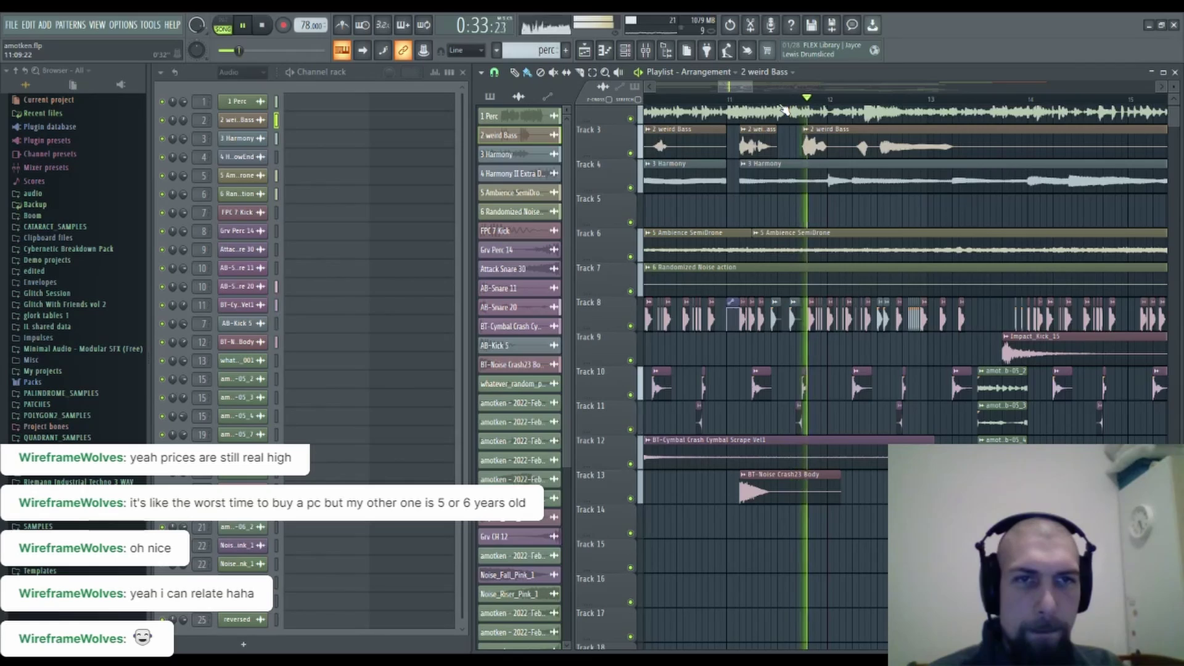
key(space)
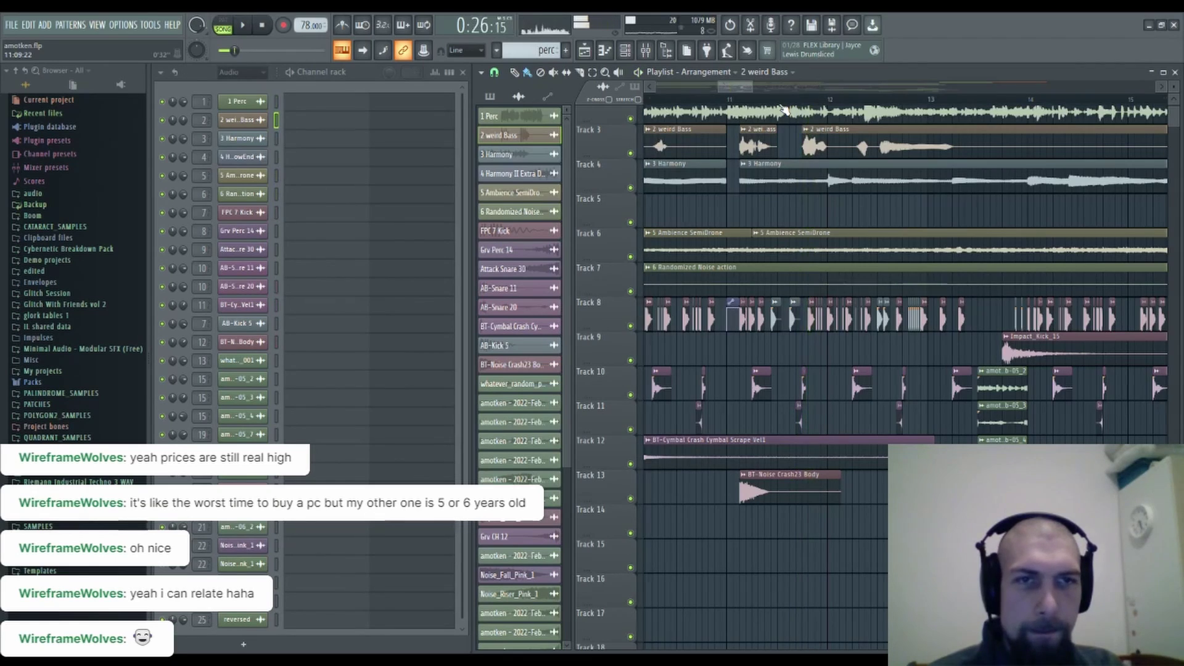
Pick the AB-Kick 5 sample from the first drum section and place it on Track 8 at bar 43.
scroll(783, 108, down, 2)
scroll(784, 102, up, 4)
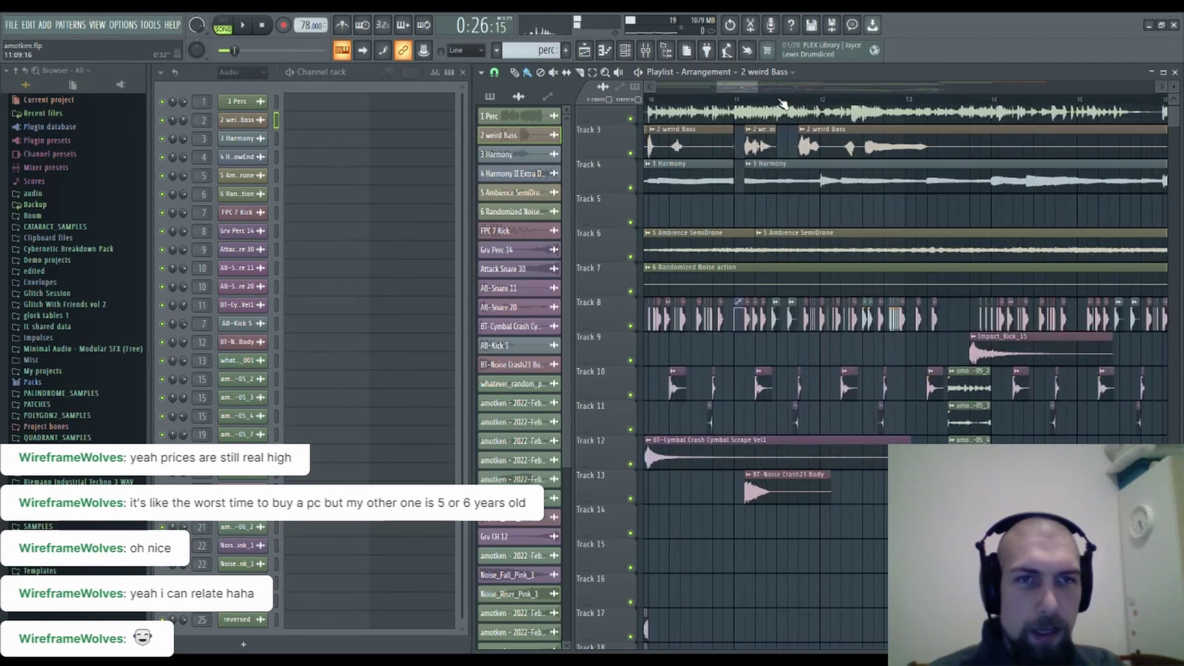
scroll(827, 105, down, 5)
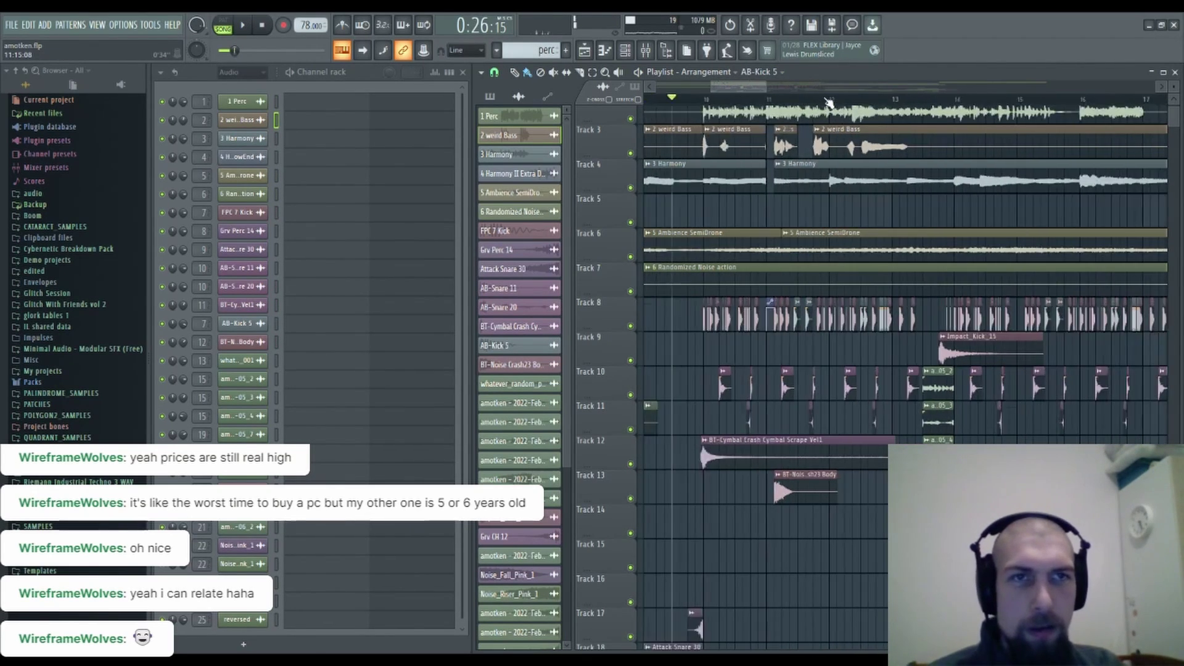
scroll(1049, 364, right, 5)
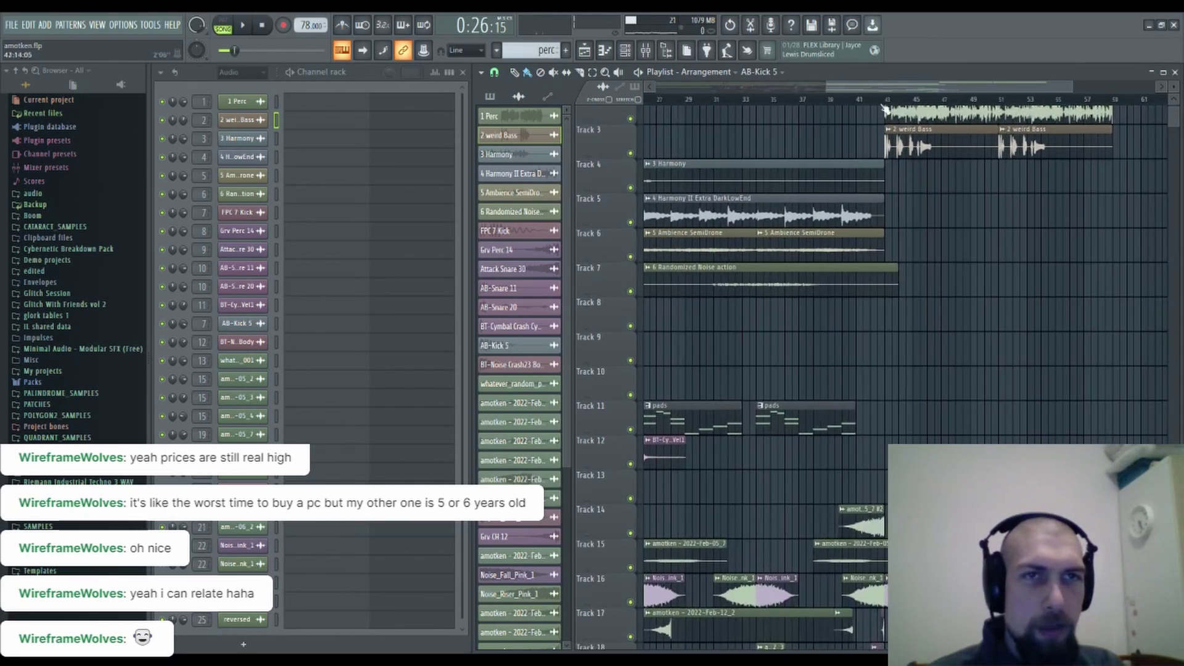
scroll(888, 100, up, 4)
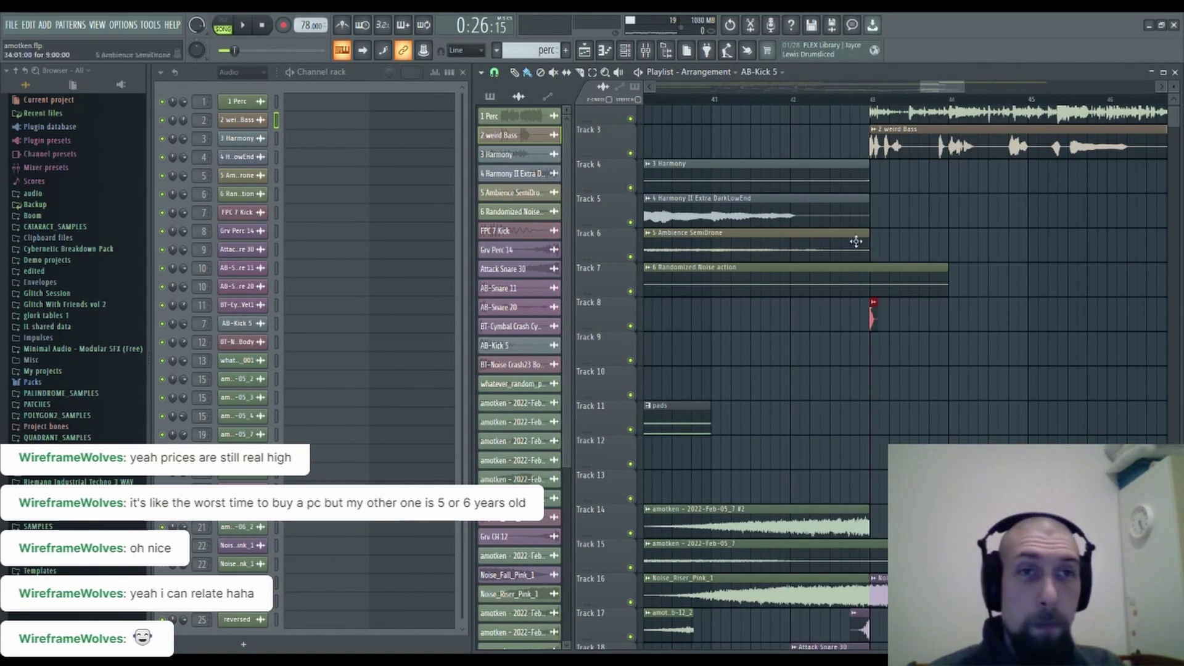
Pick the FPC 7 Kick sample from the first drum section and place it on Track 8 at 43:03, after the AB-Kick 5 hit.
drag(930, 399, 1112, 449)
scroll(913, 102, down, 5)
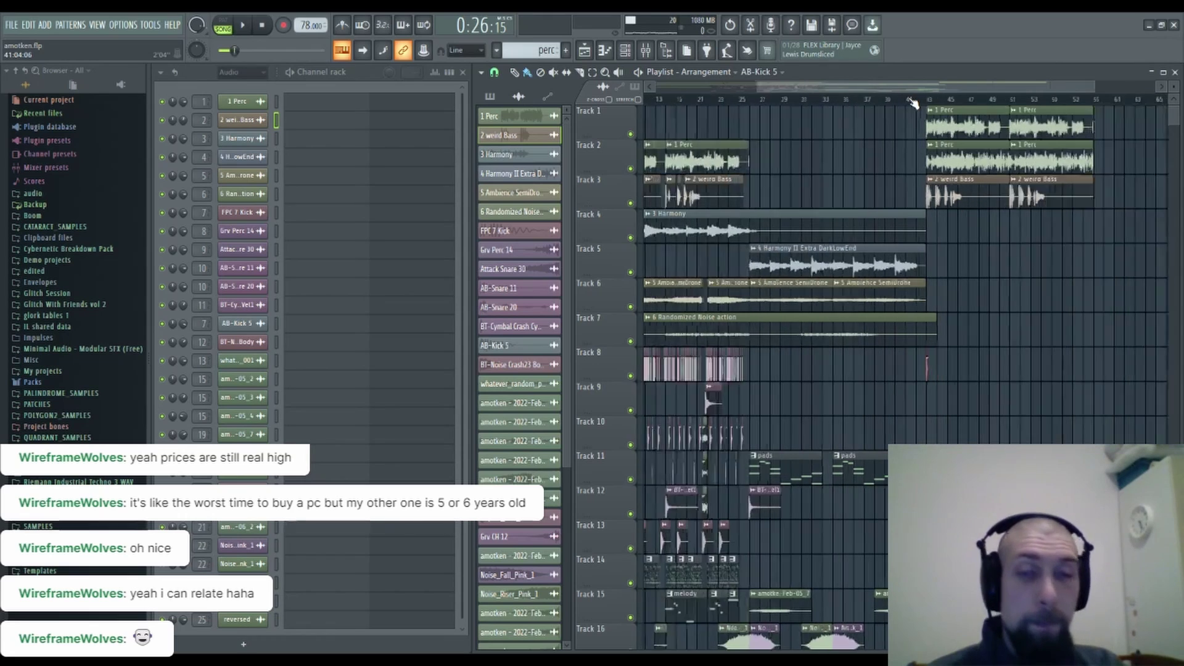
scroll(697, 106, up, 6)
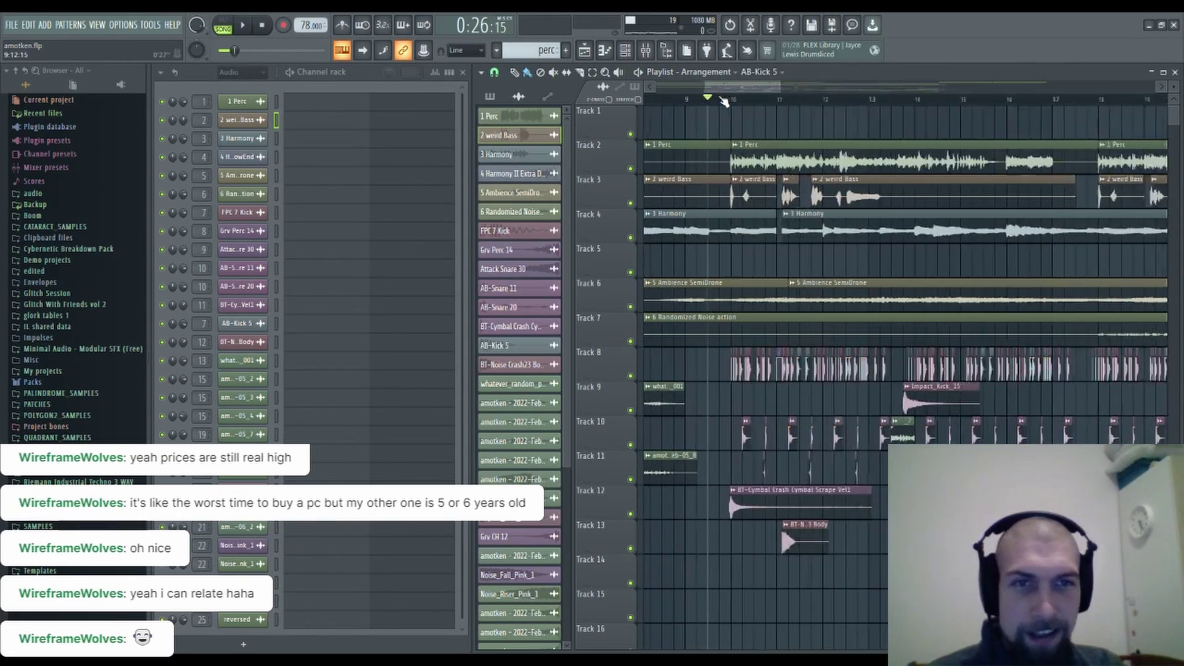
drag(751, 414, 713, 401)
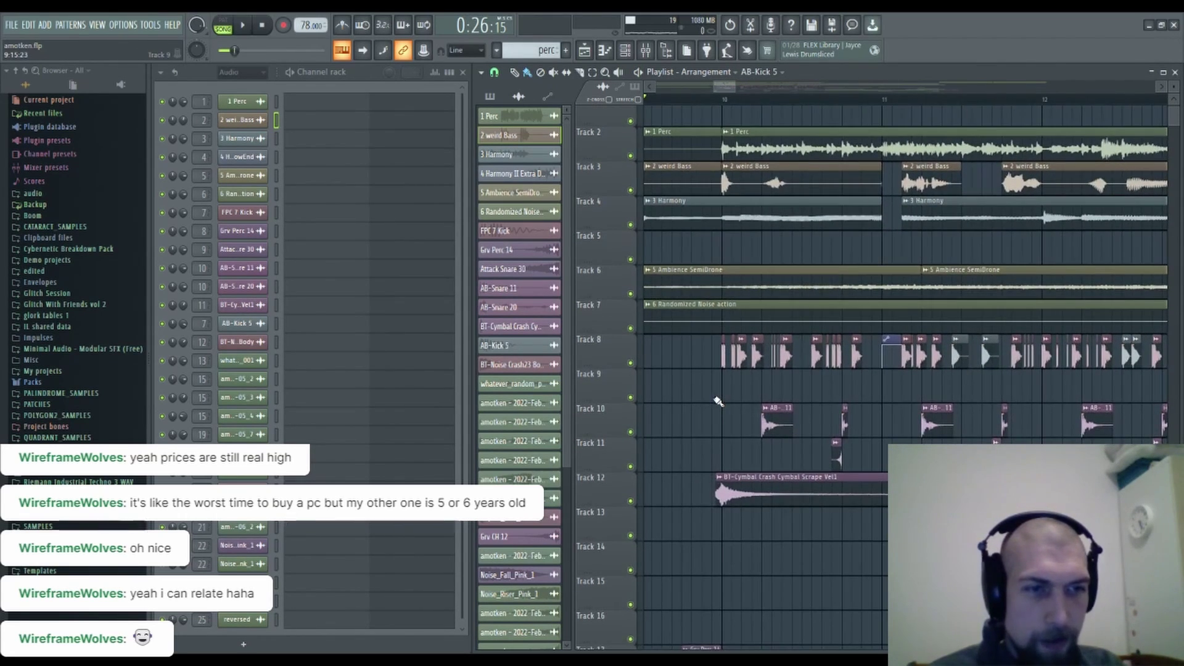
click(758, 358)
drag(1004, 396, 654, 368)
scroll(1033, 103, down, 4)
scroll(1033, 106, down, 1)
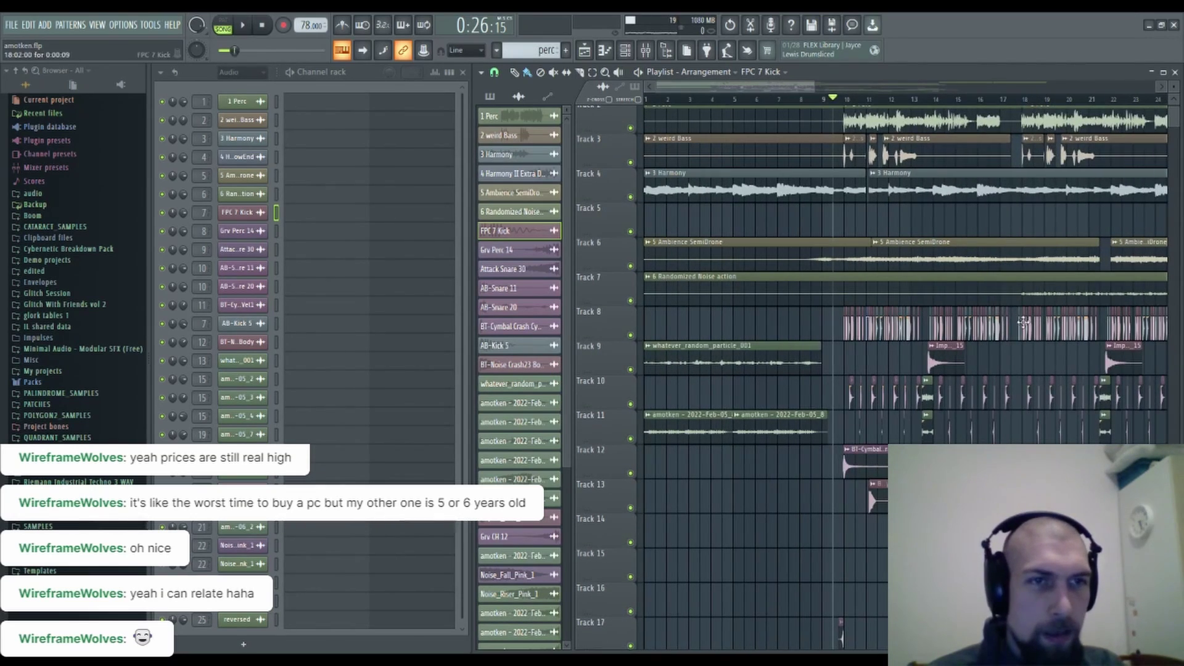
drag(1028, 354, 677, 333)
drag(1037, 348, 371, 256)
drag(722, 178, 952, 343)
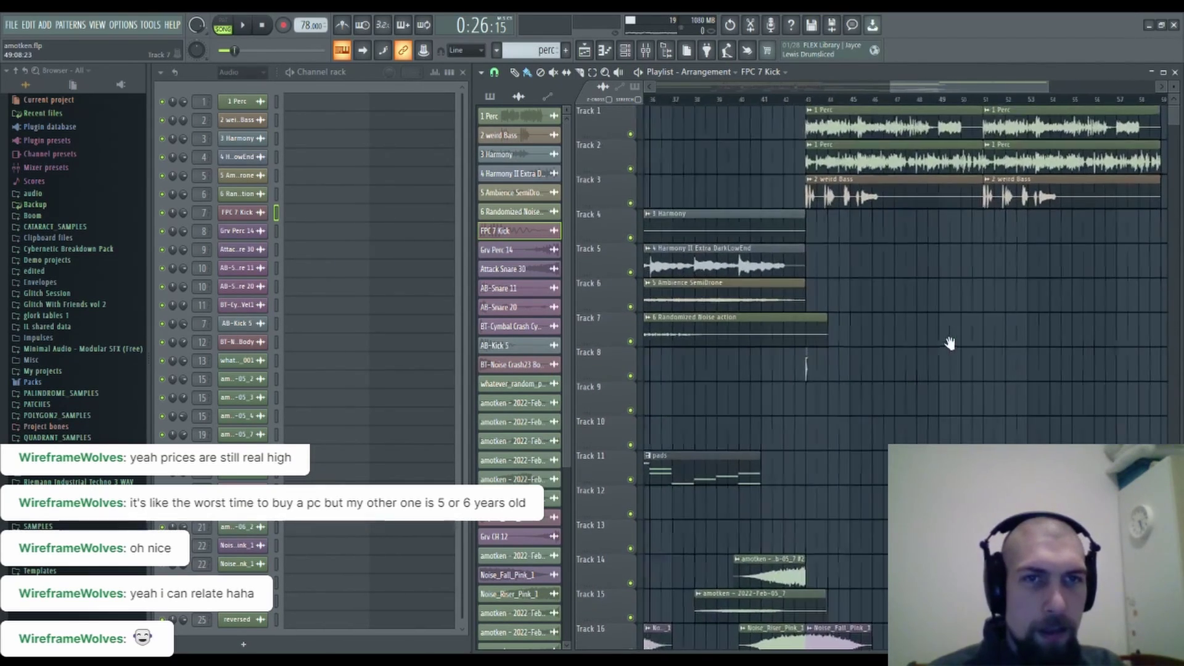
scroll(819, 106, up, 5)
scroll(819, 105, up, 2)
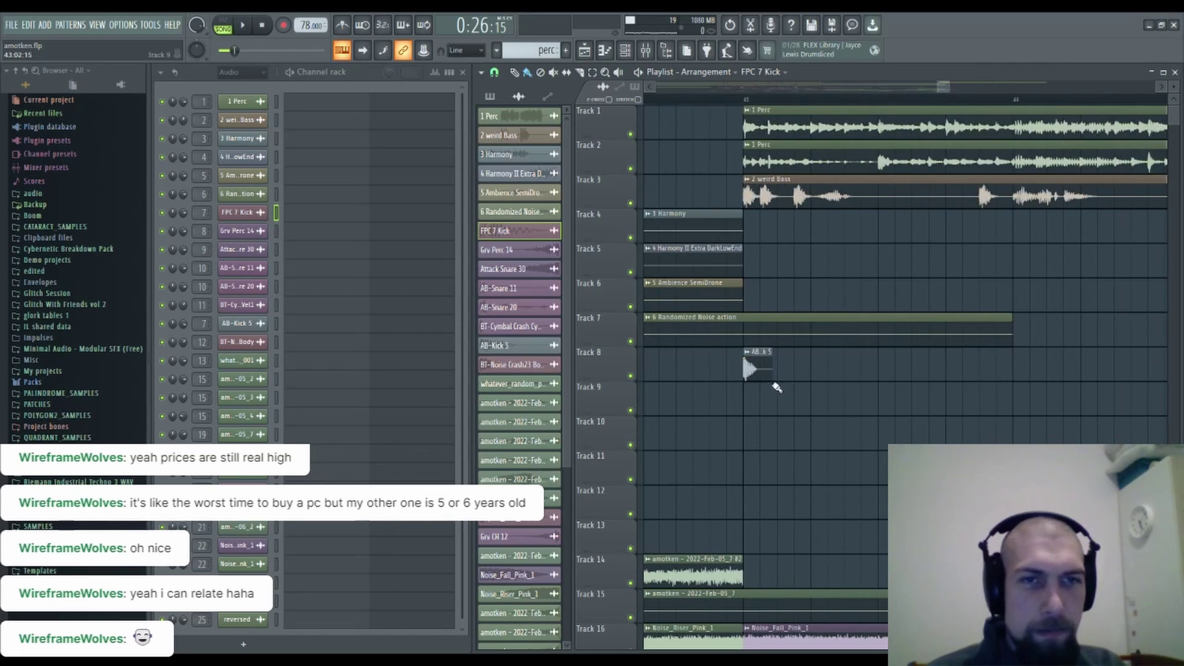
drag(815, 398, 784, 363)
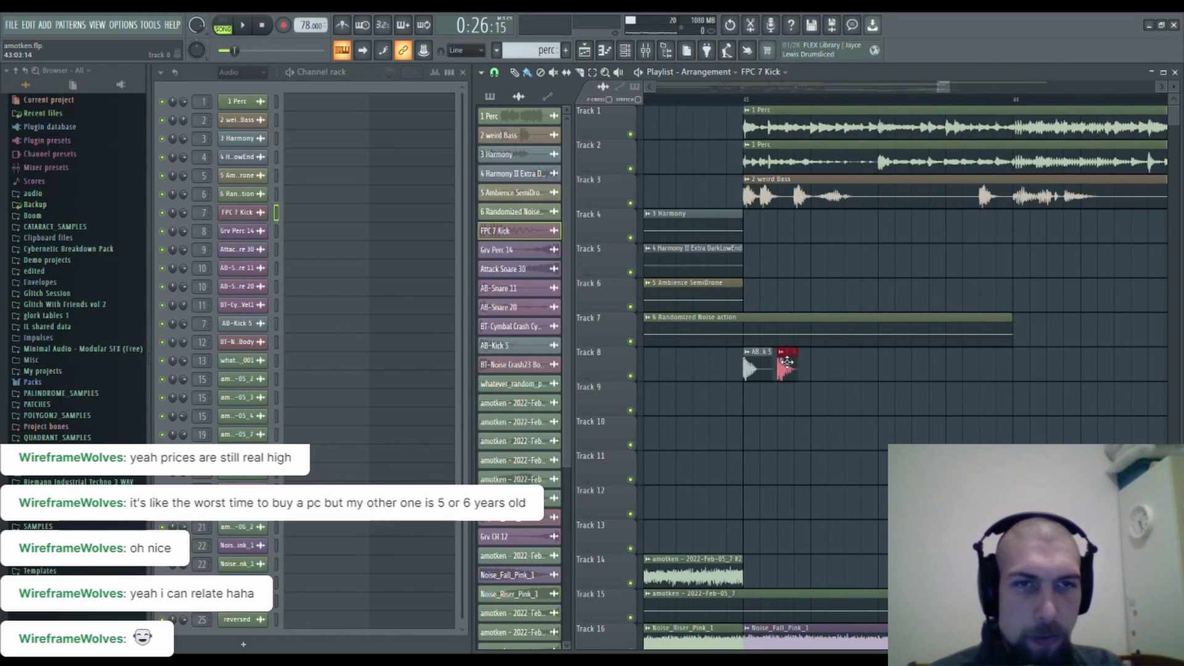
Play the arrangement from just before bar 43 to hear the two kicks against the 2 weird Bass clip.
drag(691, 102, 724, 95)
click(727, 99)
key(space)
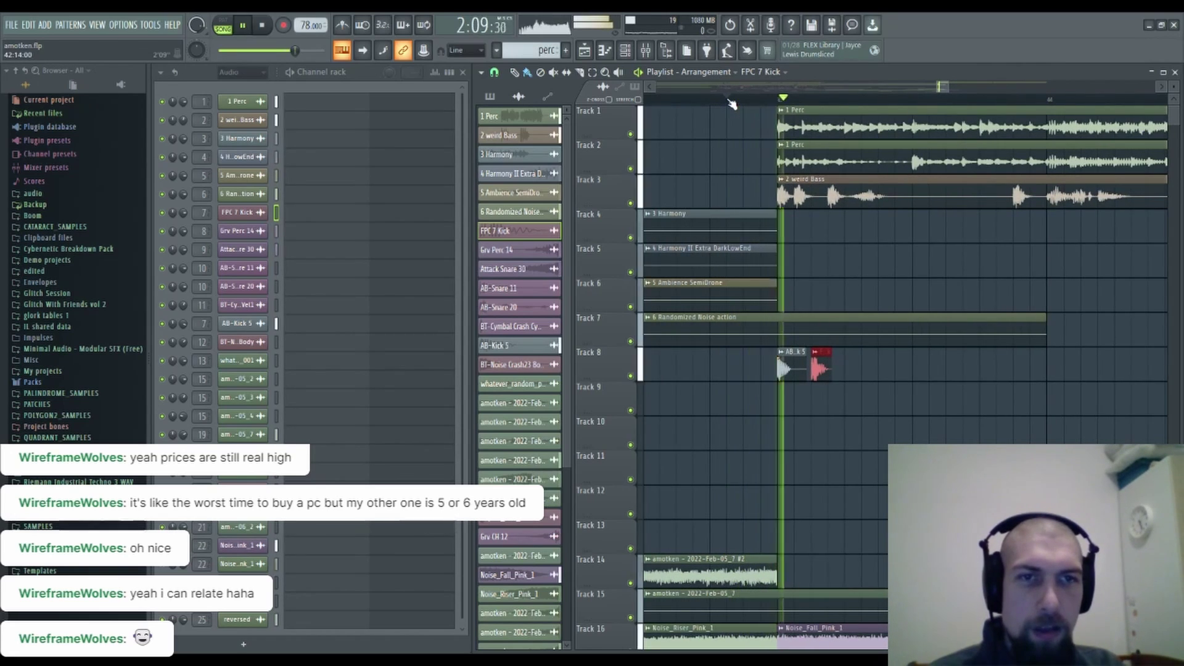
key(space)
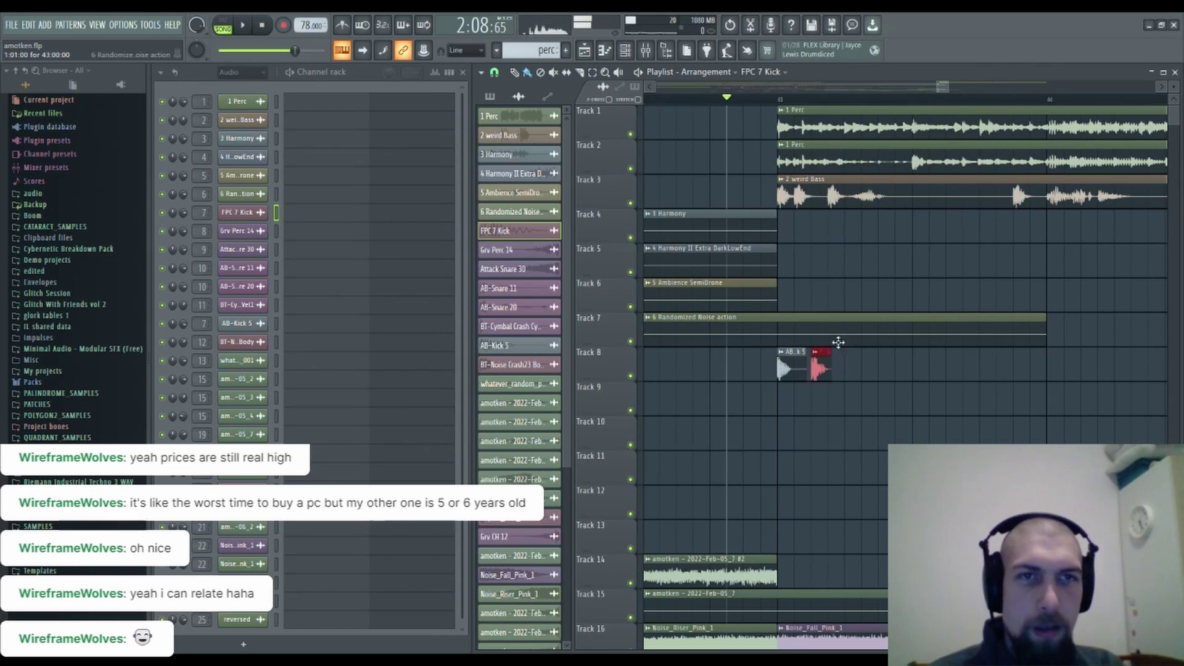
Trim the start of the 2 weird Bass clip on Track 3 to 43:05, playing the passage to check it against the kicks.
click(807, 198)
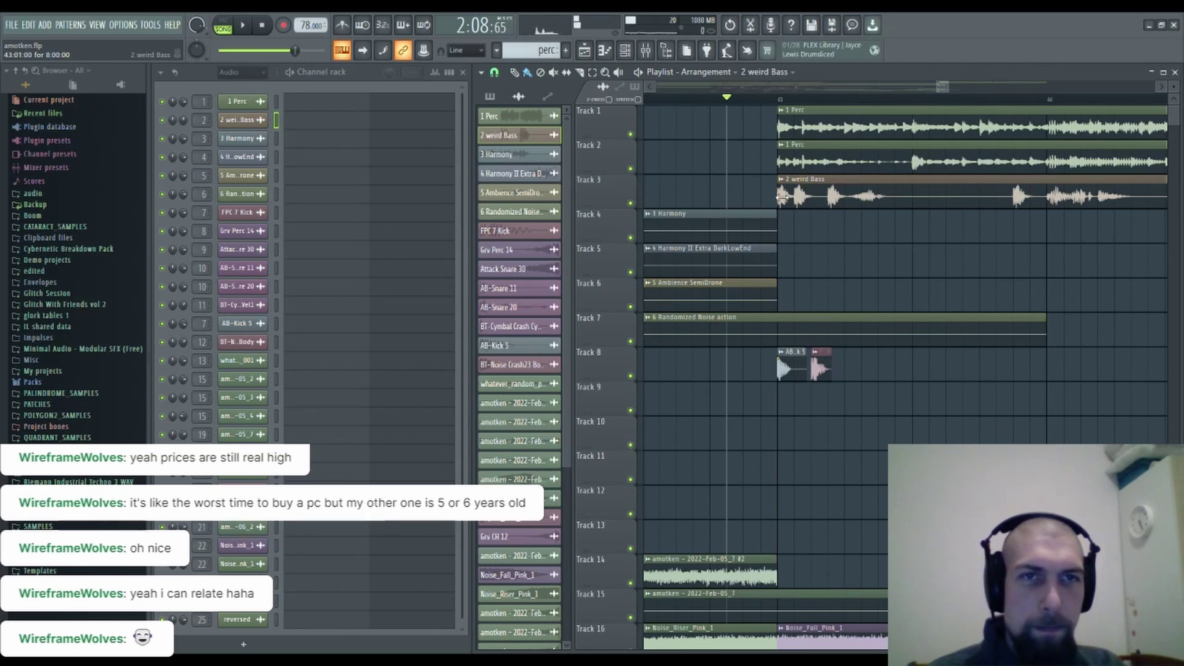
drag(780, 196, 812, 196)
key(space)
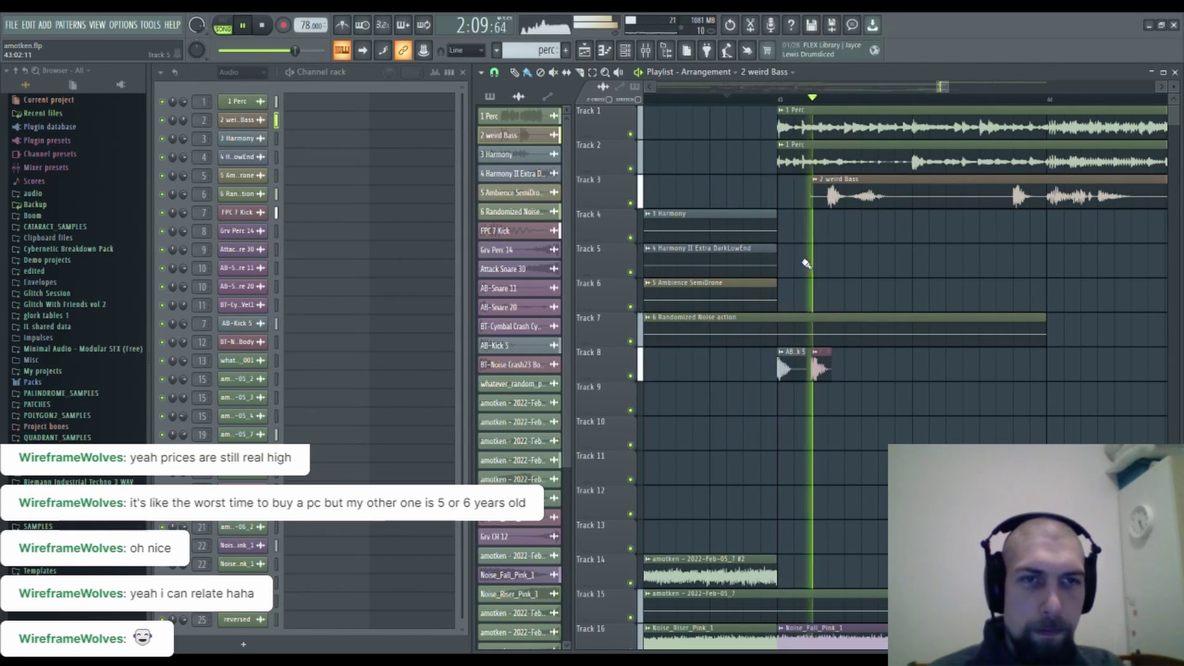
key(space)
drag(814, 196, 838, 199)
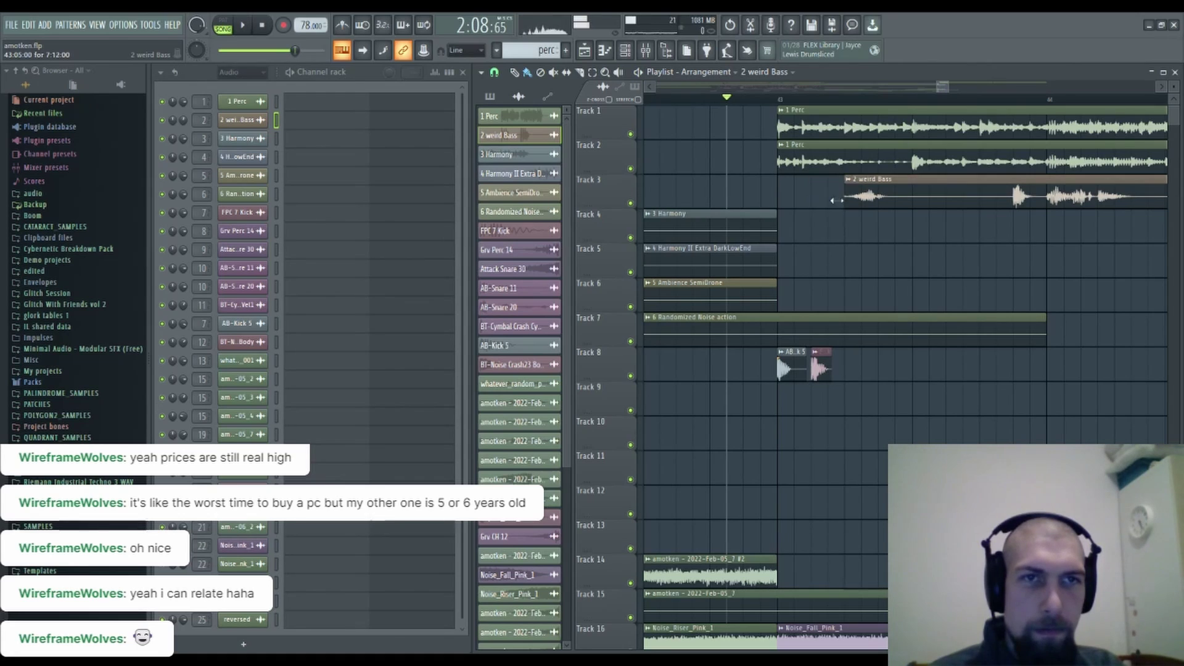
key(space)
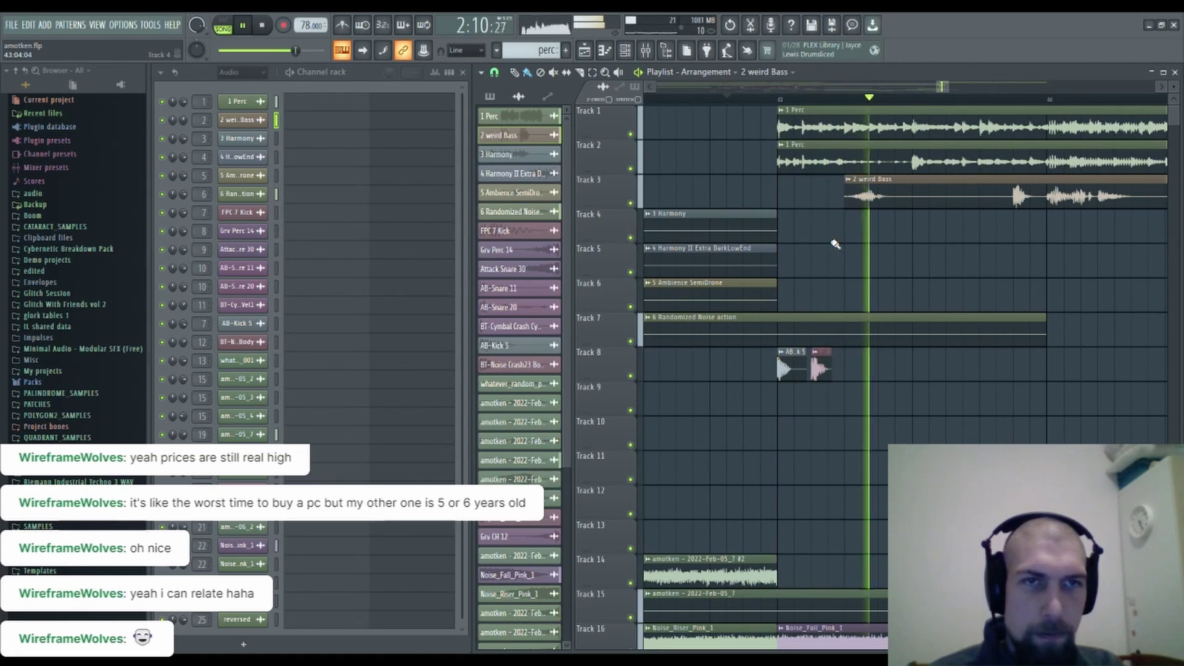
key(space)
Try two more FPC 7 Kick hits on Track 8 at 43:05 and 43:07, and play them.
click(795, 373)
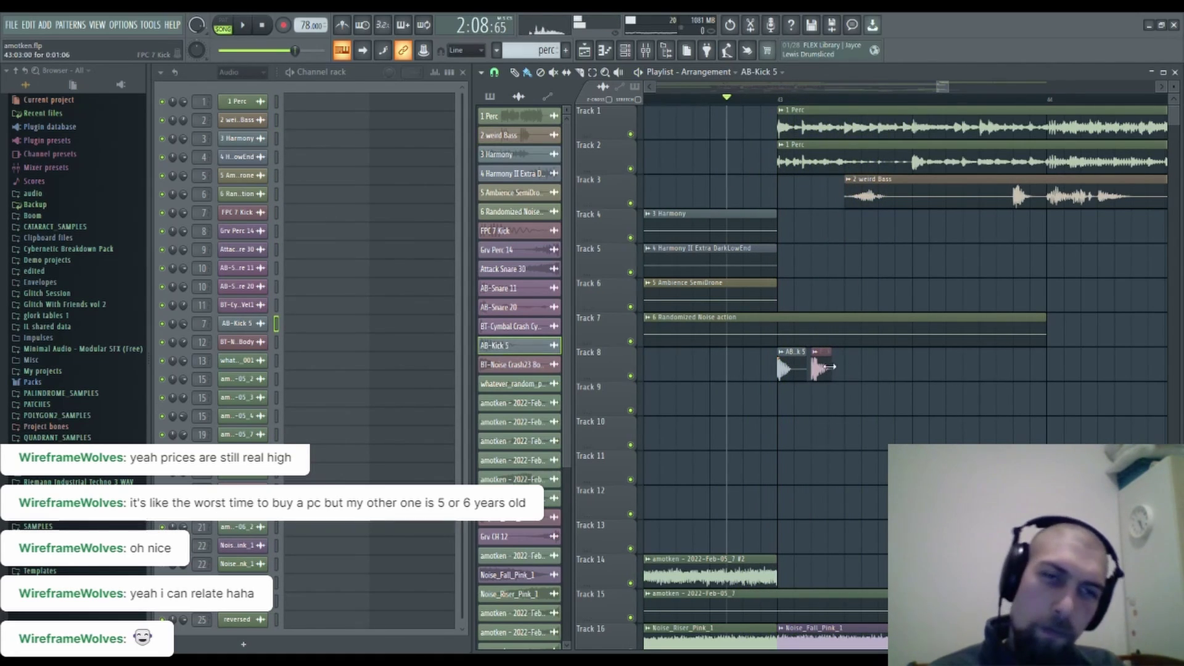
click(824, 366)
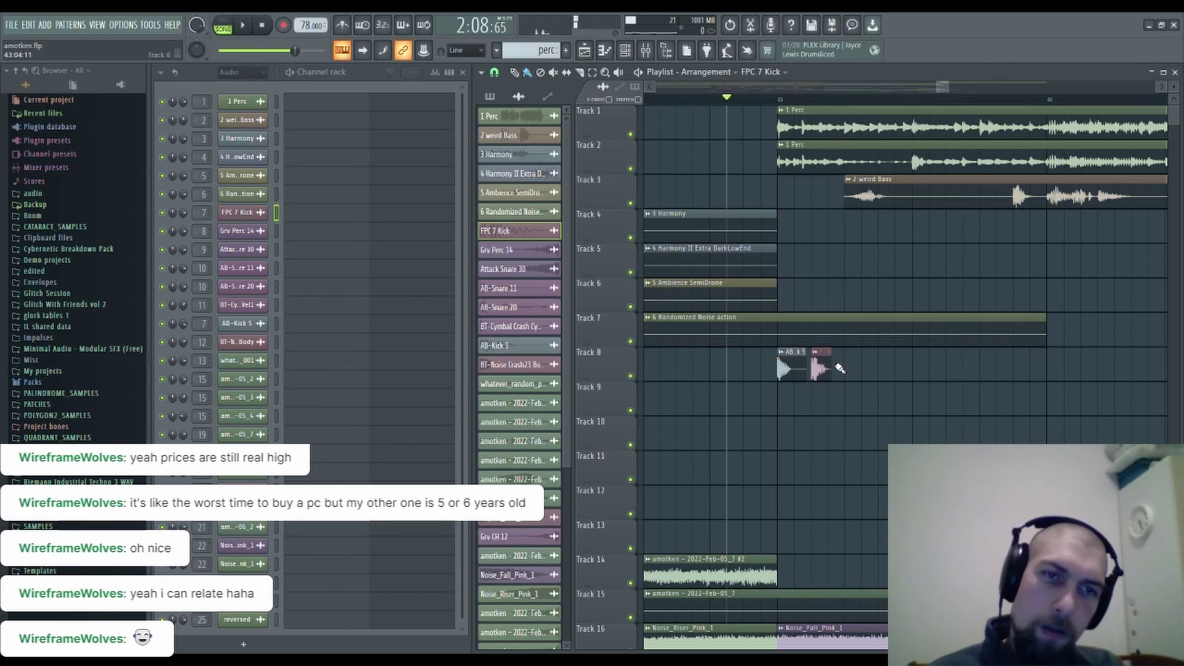
key(space)
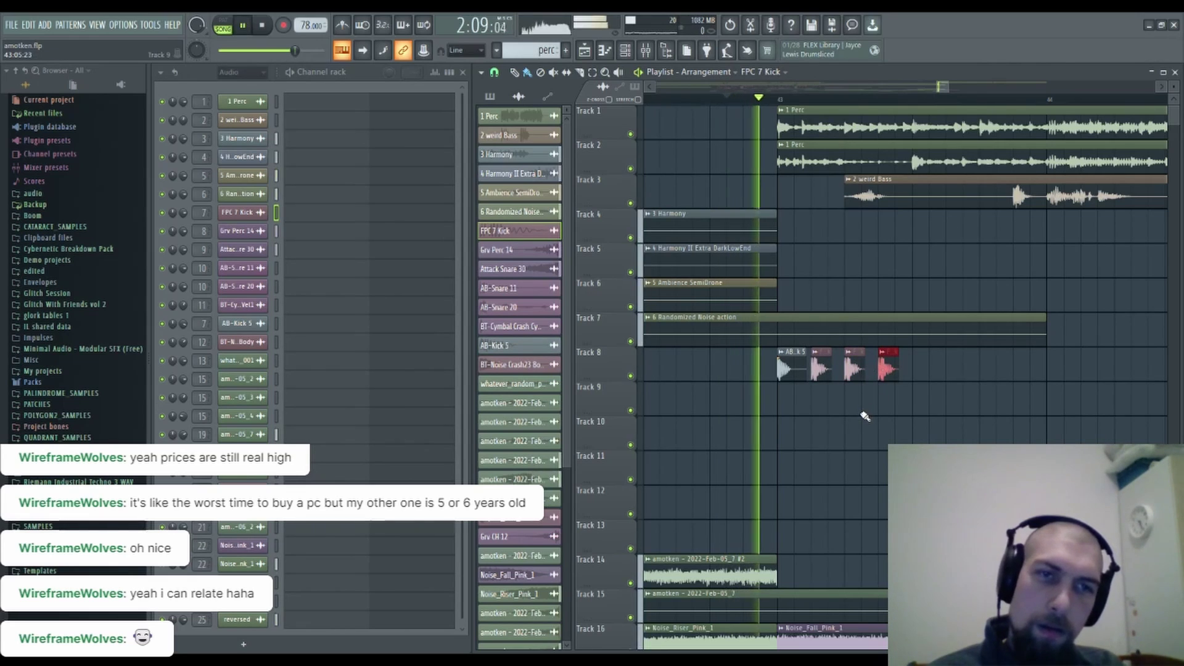
key(space)
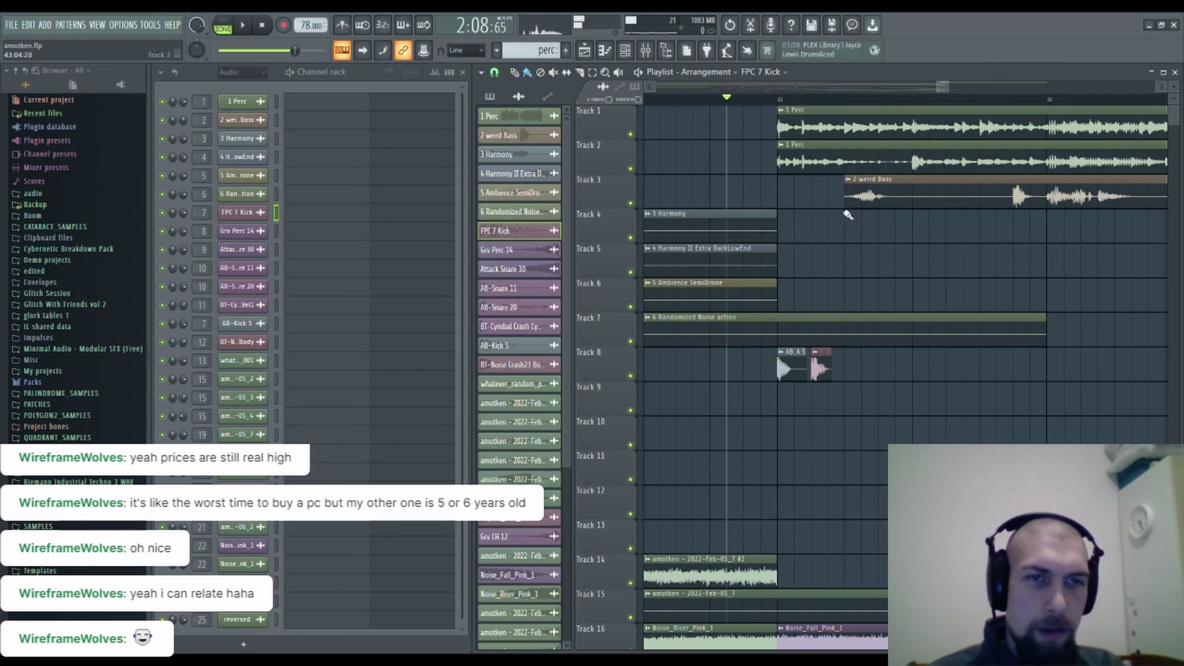
Add two closer-spaced FPC 7 Kick hits on Track 8 at 43:04:12 and 43:06, and play the kick pattern.
scroll(839, 106, up, 2)
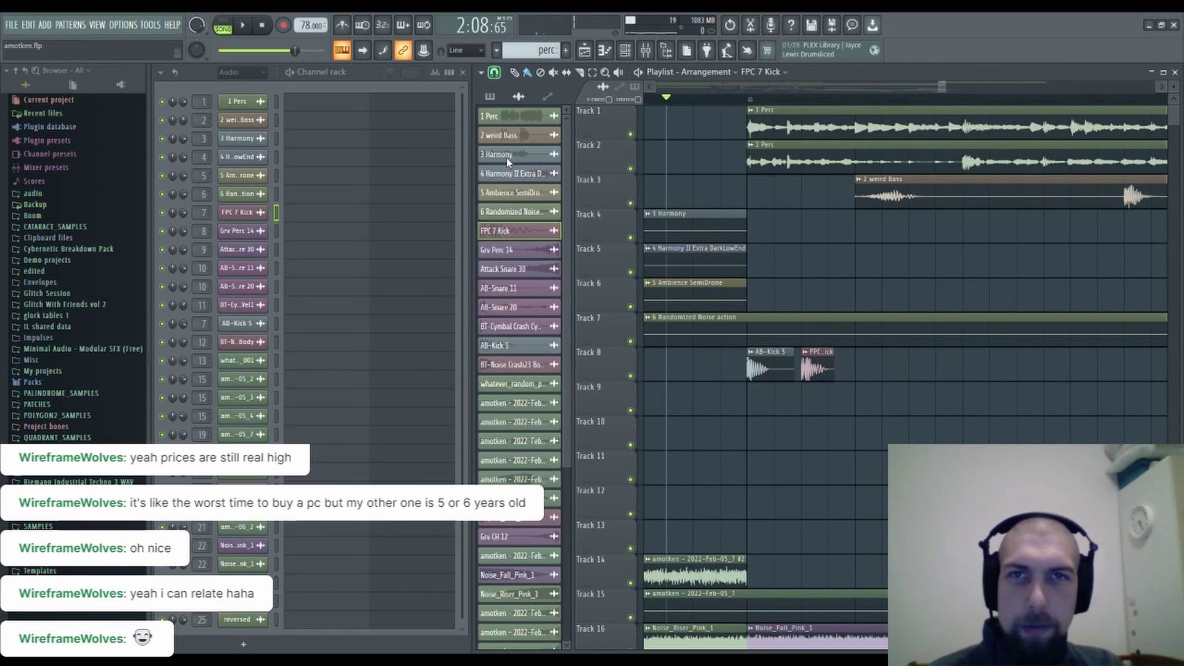
click(850, 375)
key(space)
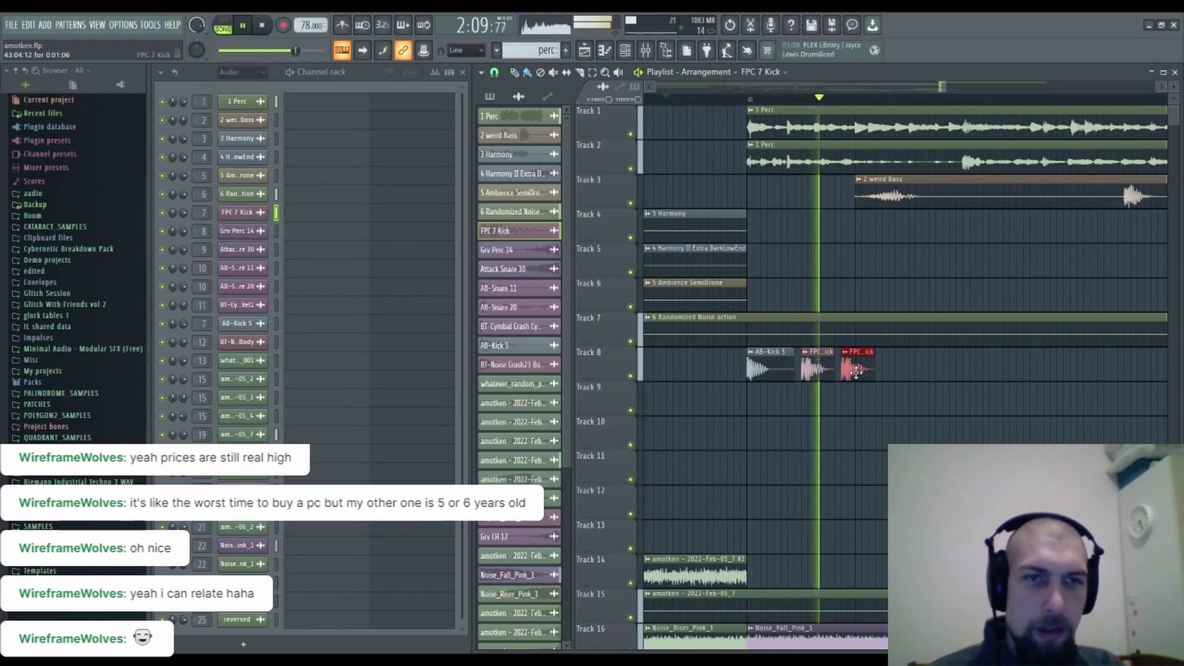
click(888, 370)
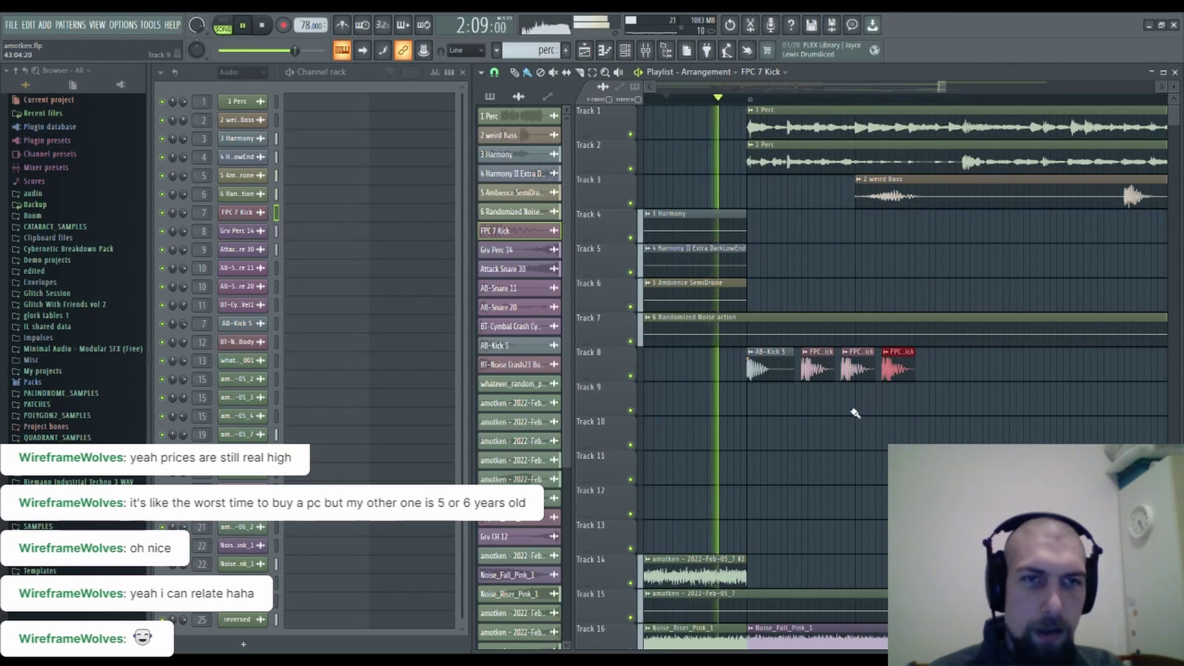
key(space)
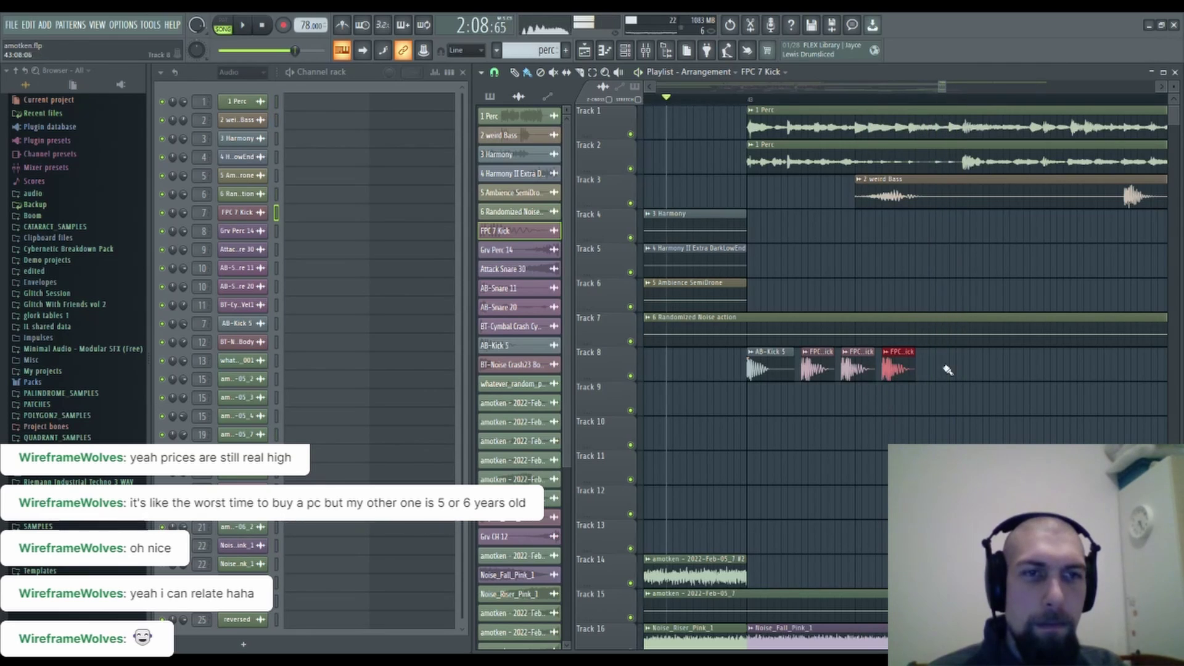
Browse the Basics folder of the 2-Snare samples and select the BT-Snare 808 sample.
scroll(959, 105, down, 8)
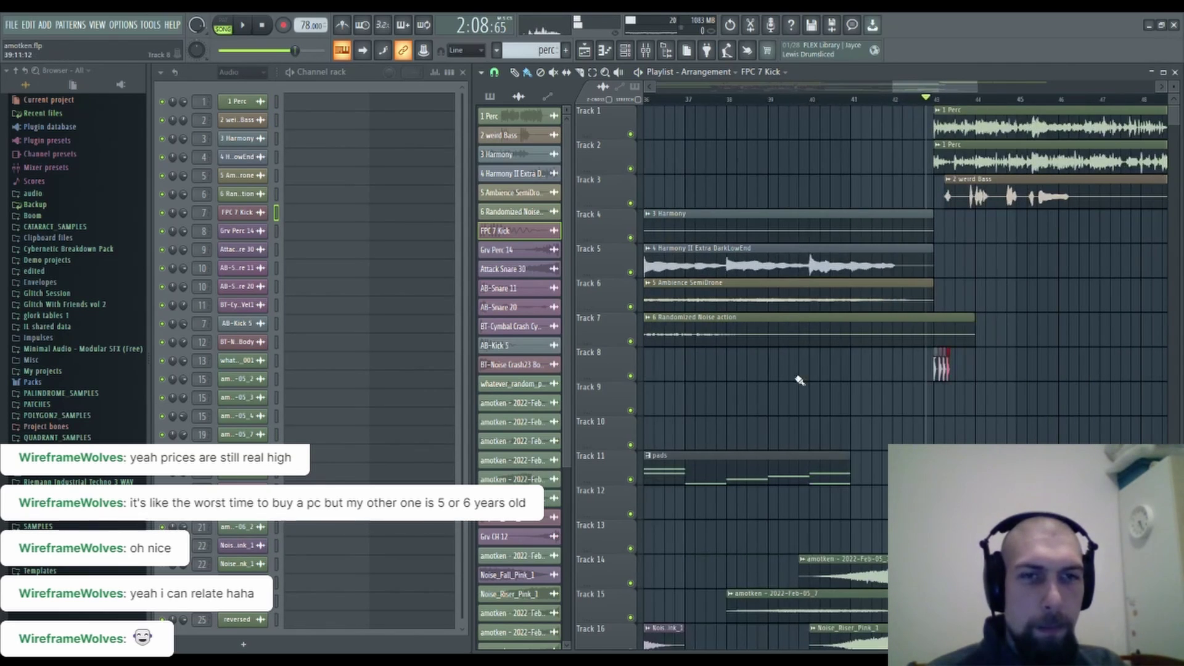
drag(798, 378, 941, 368)
drag(839, 353, 910, 364)
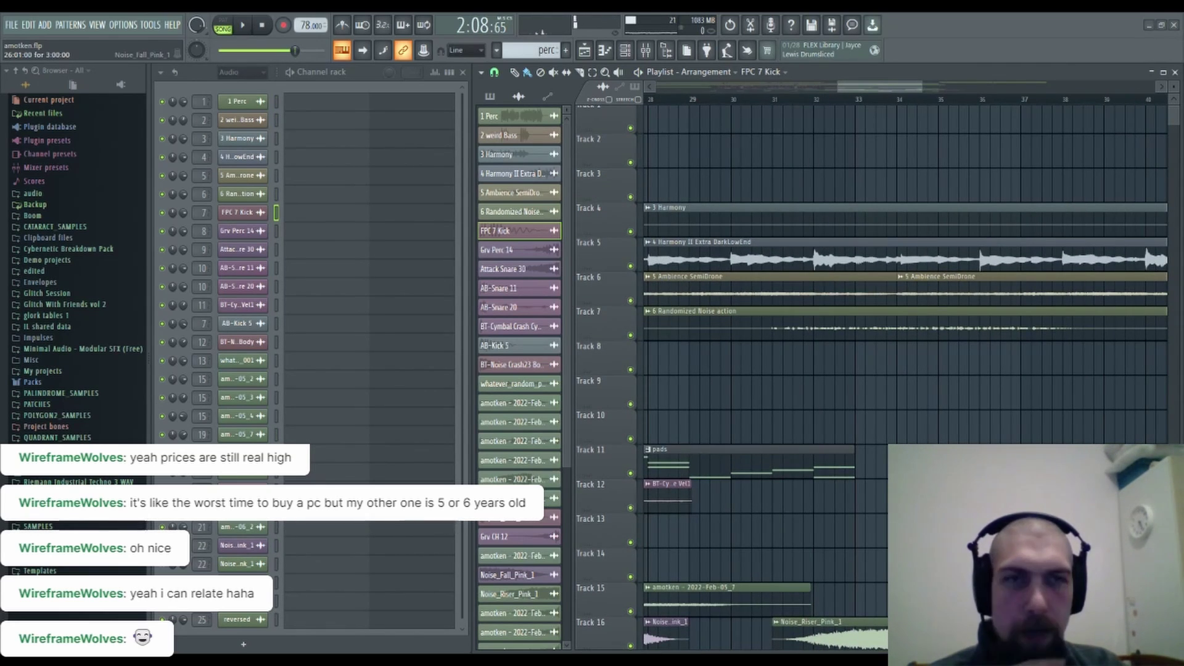
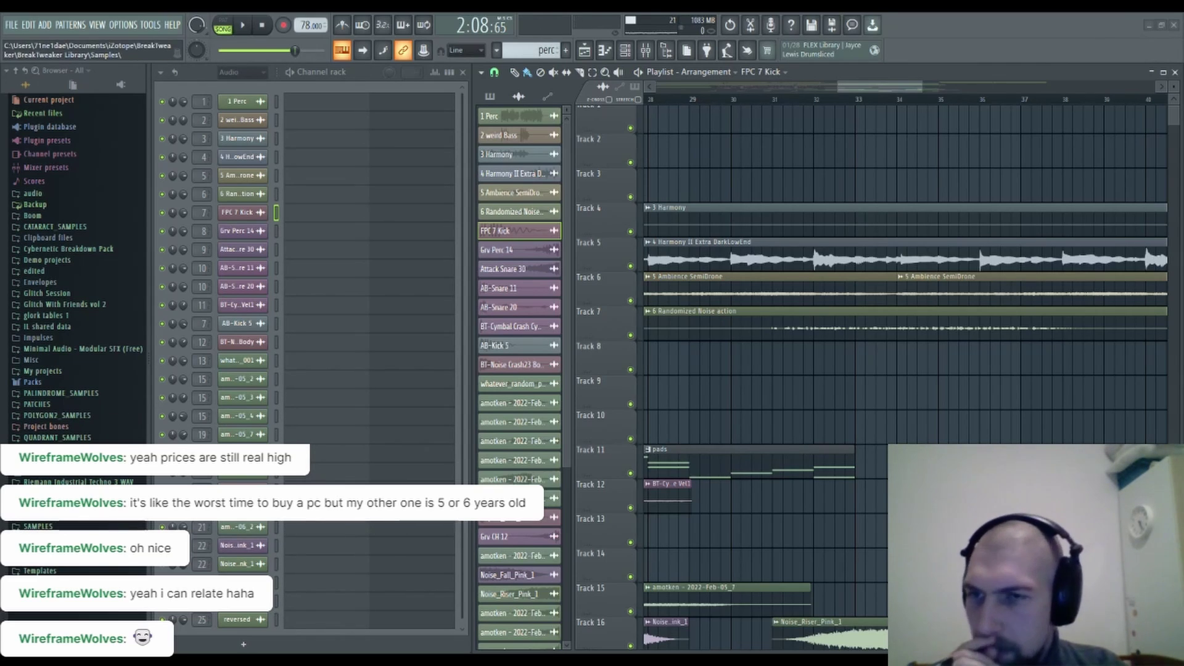
click(46, 515)
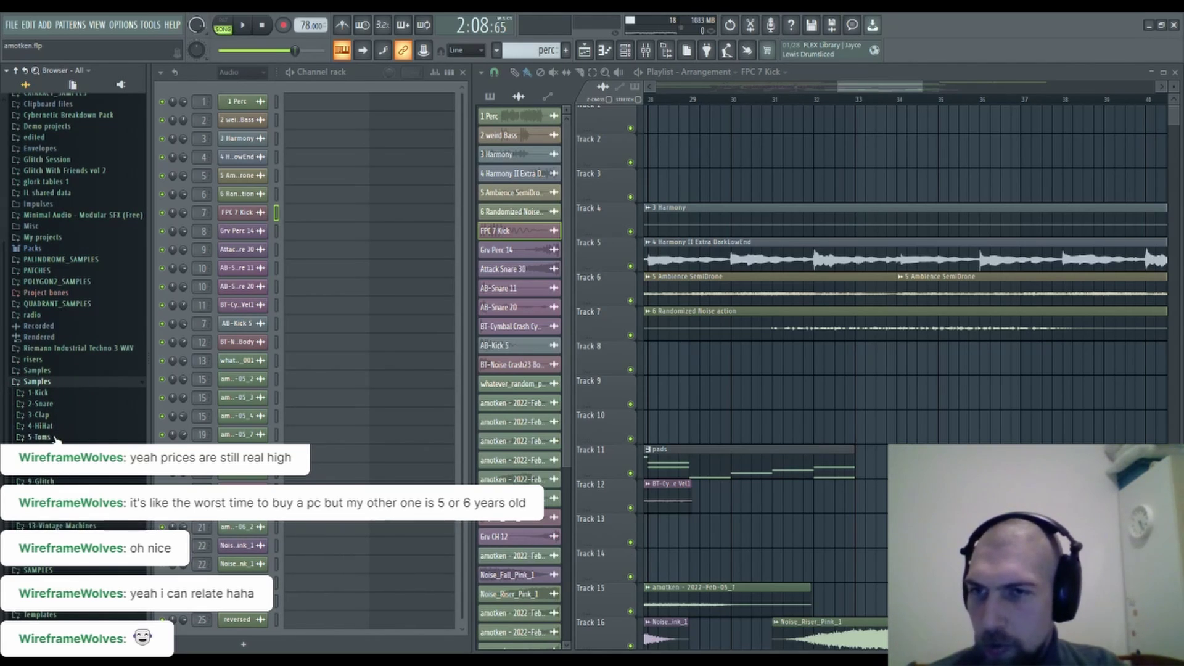
click(56, 406)
click(58, 339)
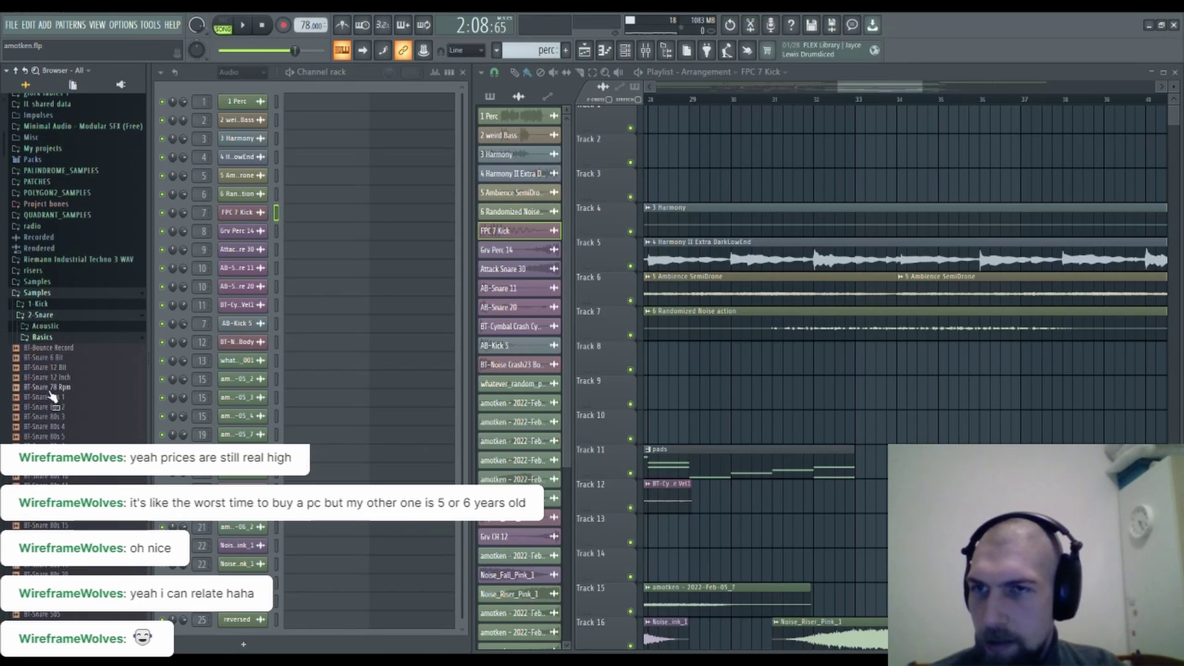
scroll(62, 525, down, 10)
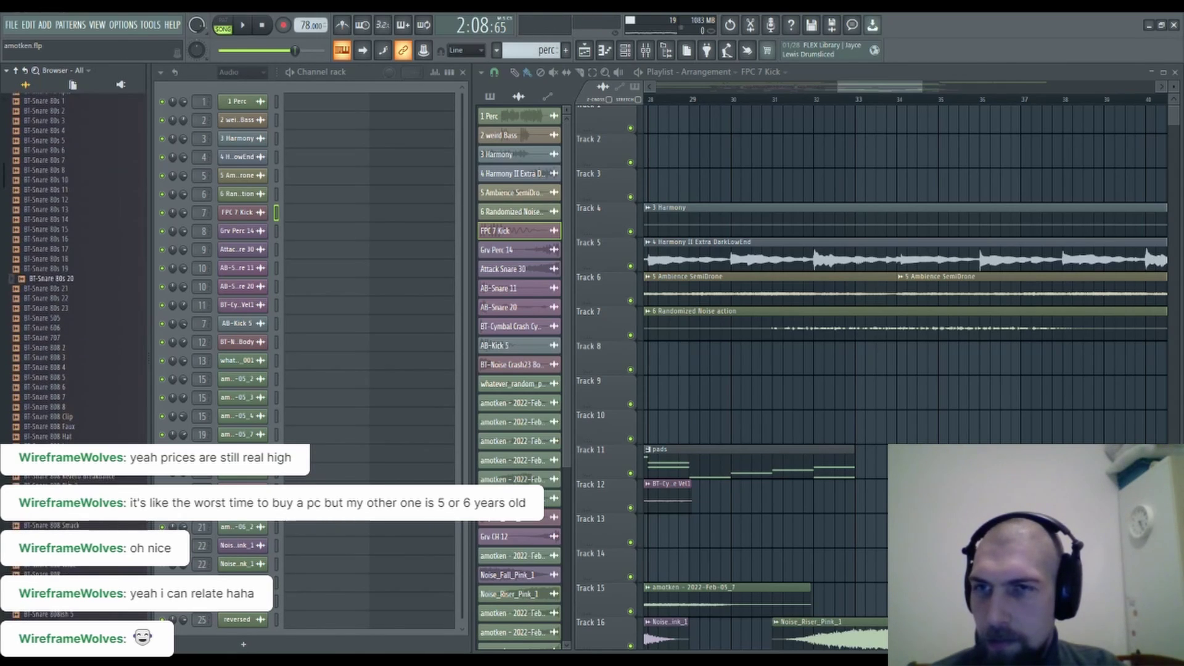
scroll(72, 433, down, 8)
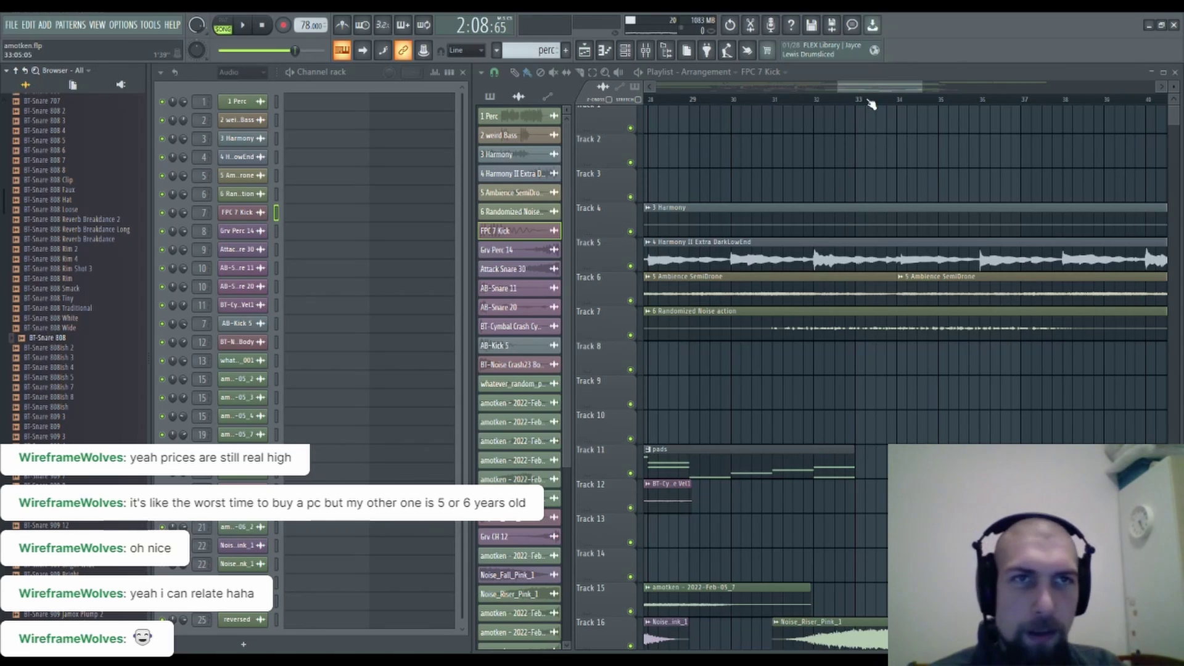
Place BT-Snare 808 hits on Track 9 at 43:05 and 43:13, playing the passage to check the snare with the kicks.
scroll(870, 102, down, 5)
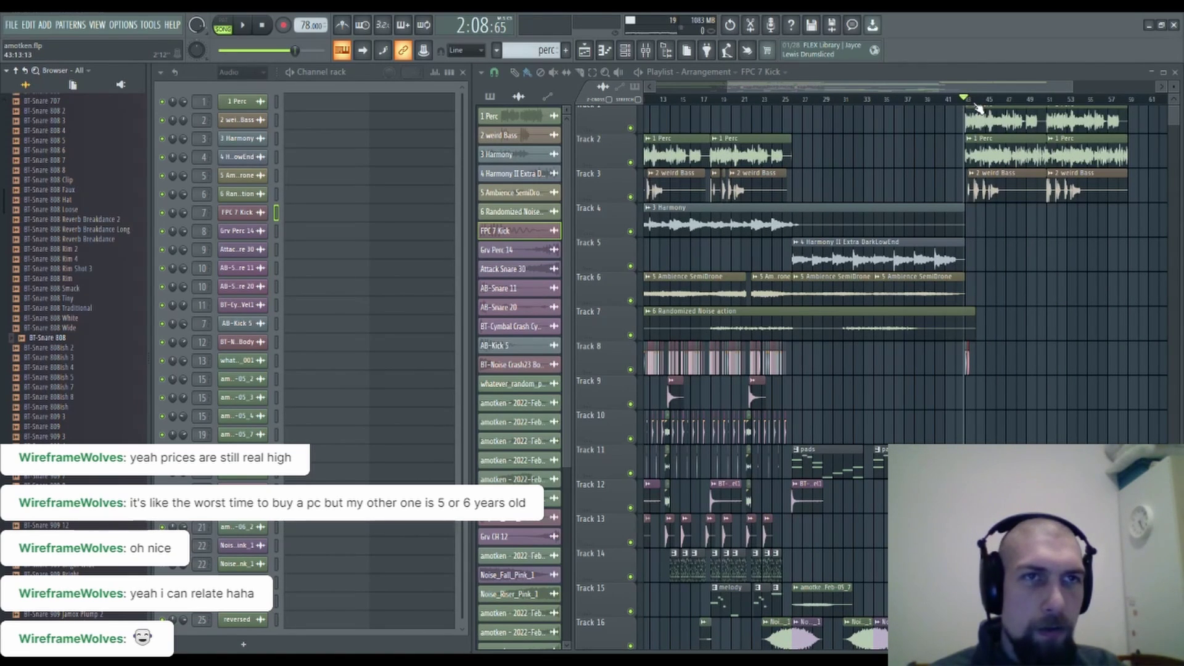
scroll(978, 108, up, 8)
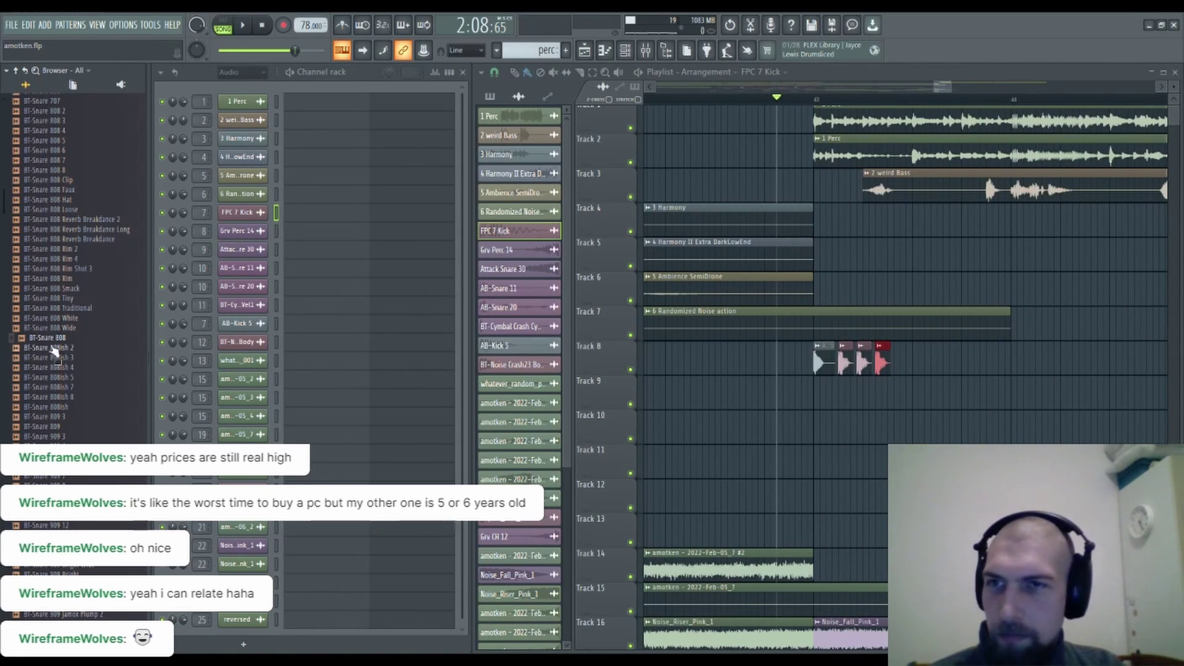
drag(54, 351, 866, 395)
key(space)
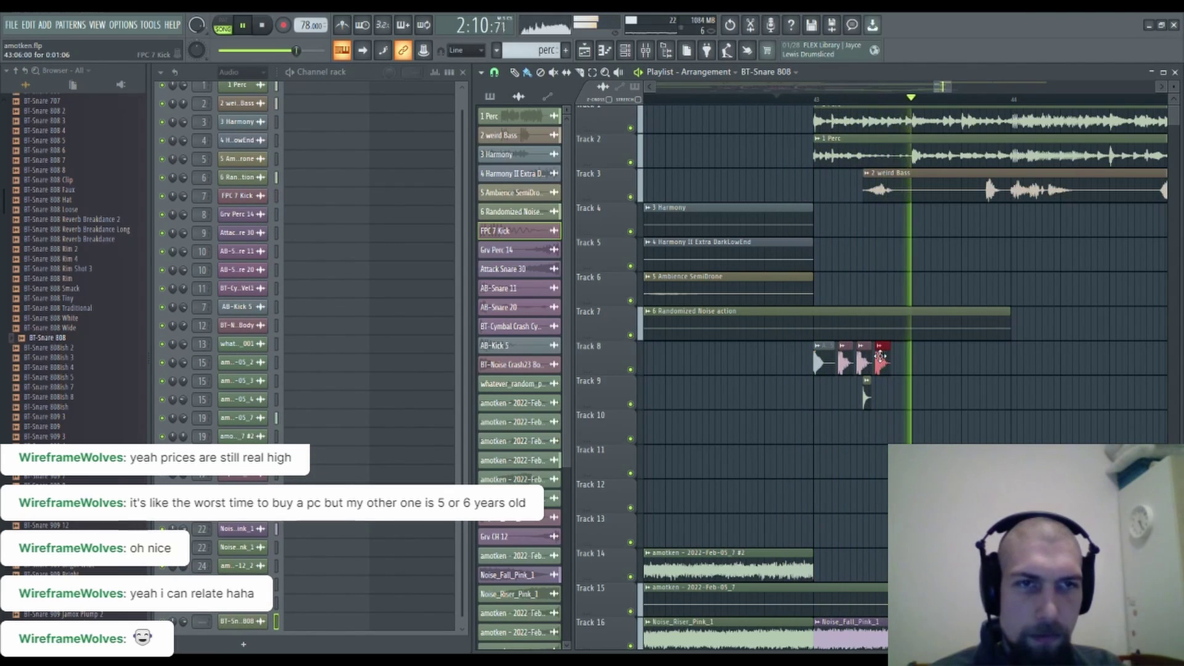
key(space)
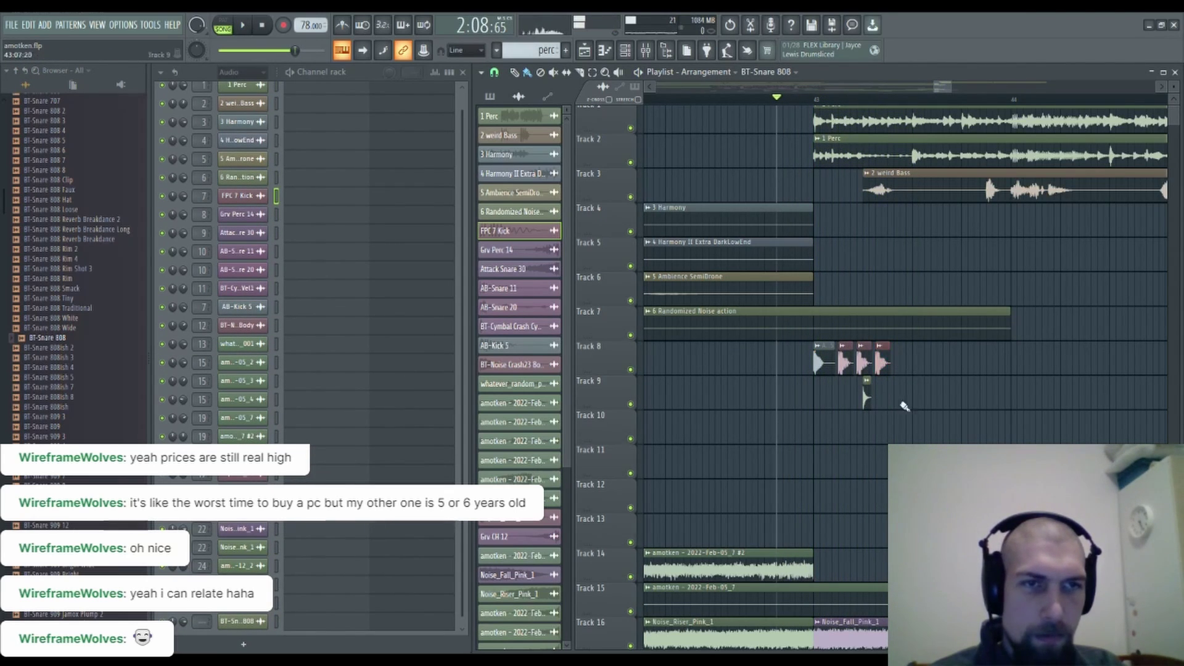
click(966, 402)
Copy the first drum section's opening snare and percussion hits from Tracks 10 and 11 to the same tracks after bar 43, and play them.
scroll(921, 97, down, 10)
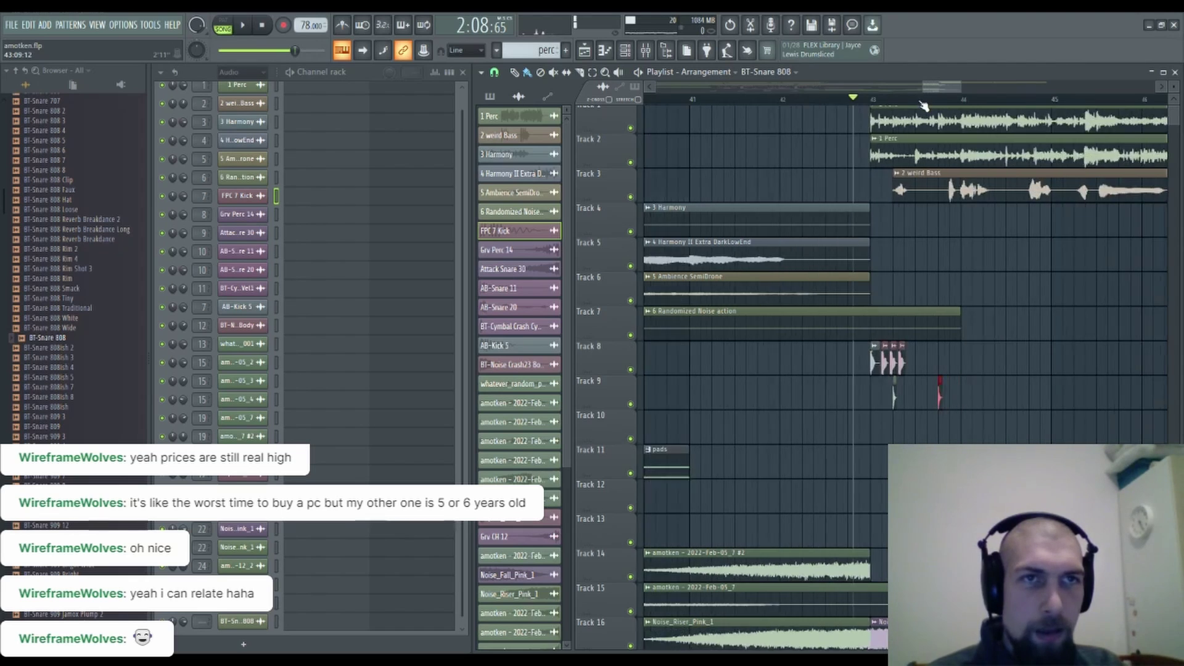
scroll(778, 102, up, 5)
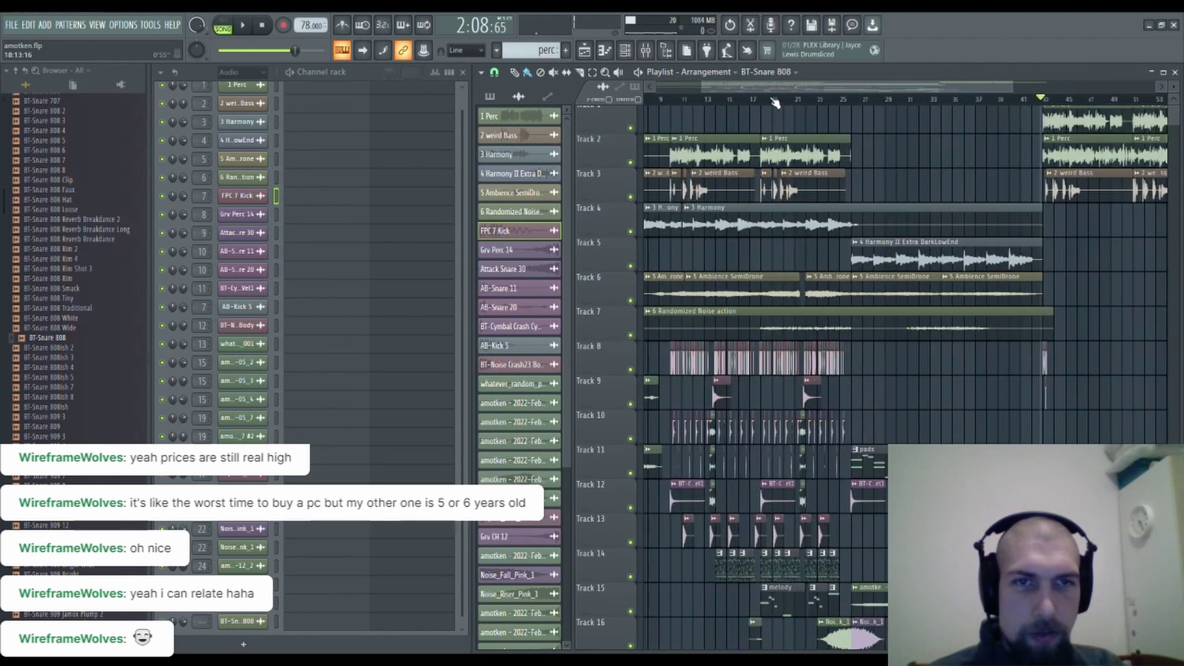
drag(852, 356, 1099, 223)
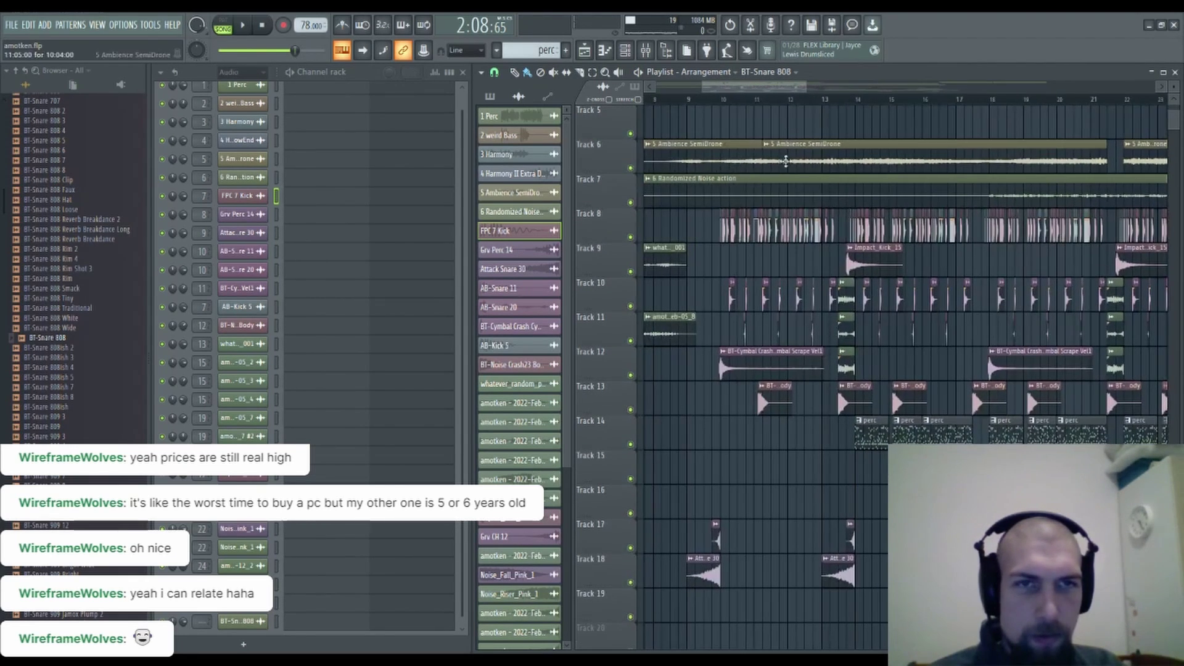
scroll(804, 105, up, 2)
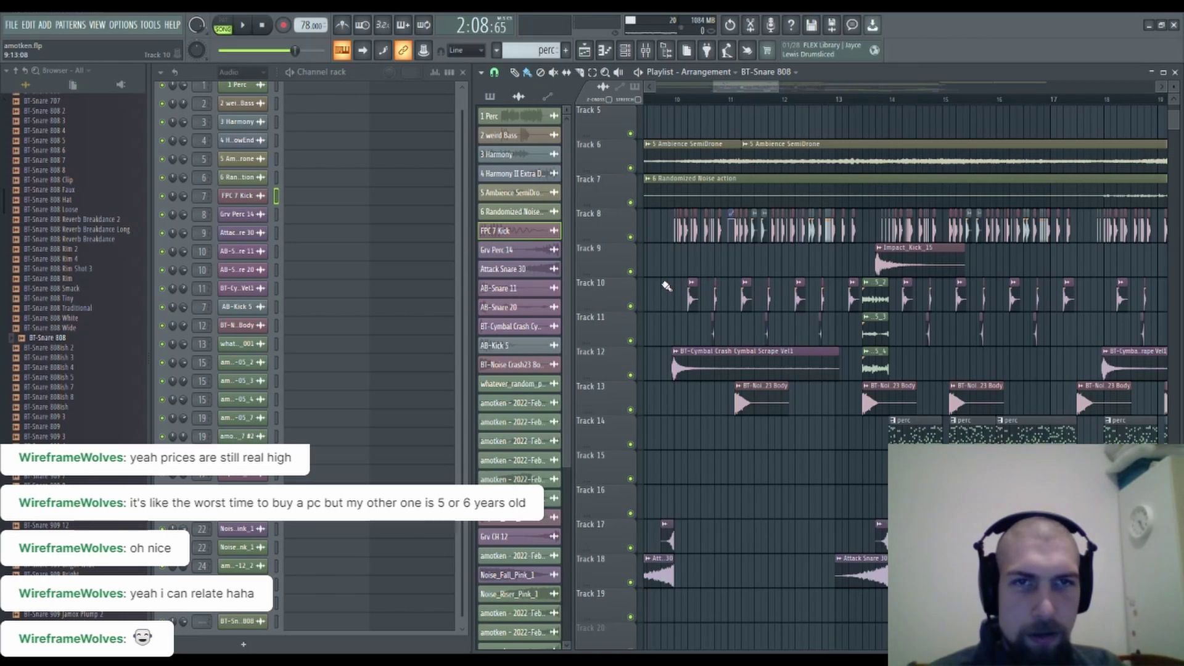
drag(666, 286, 861, 329)
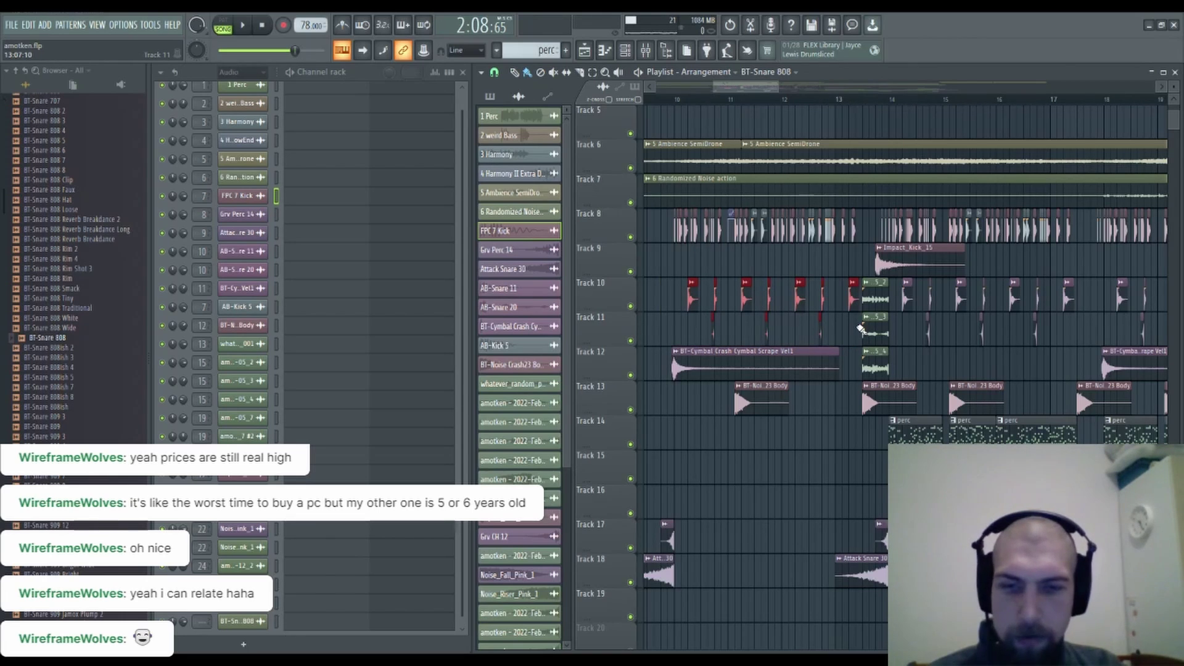
scroll(889, 105, down, 5)
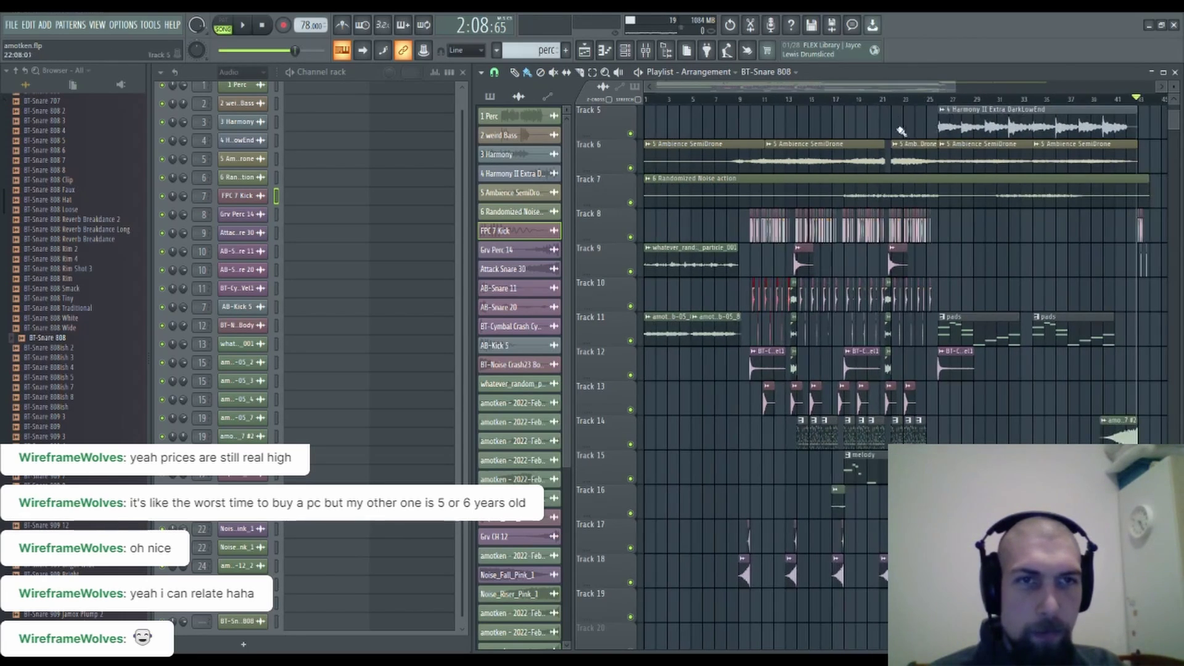
drag(1009, 279, 565, 288)
mouse_move(1049, 302)
mouse_down()
mouse_move(852, 309)
mouse_move(1010, 342)
mouse_up()
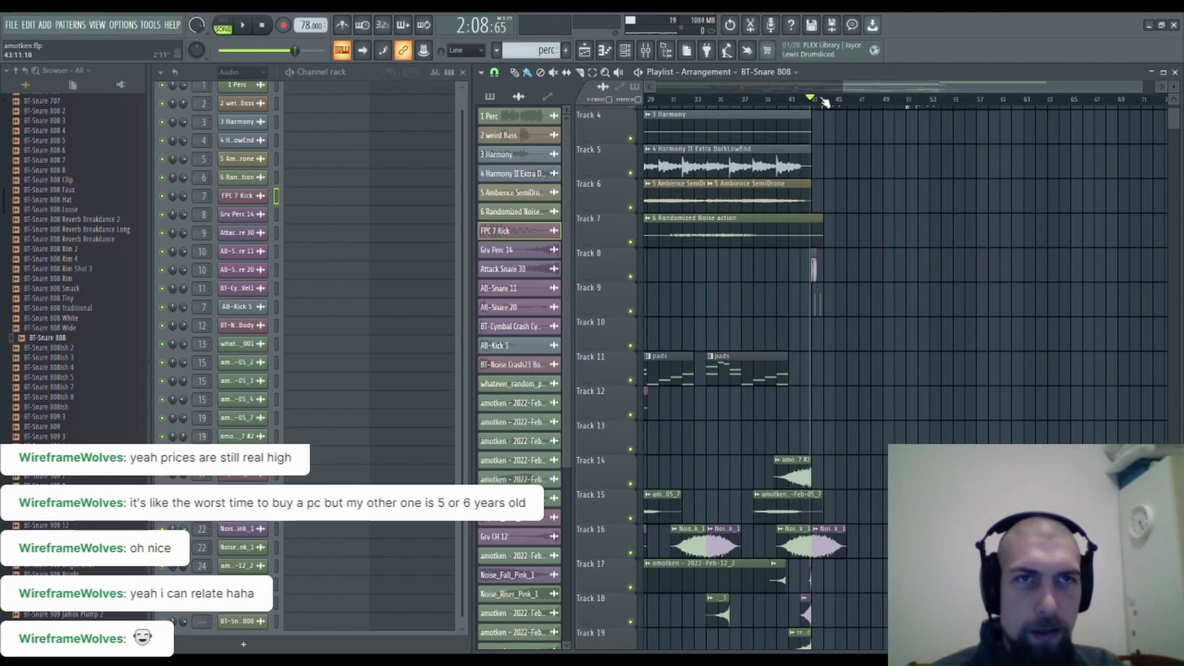
scroll(825, 101, up, 8)
drag(824, 387, 829, 357)
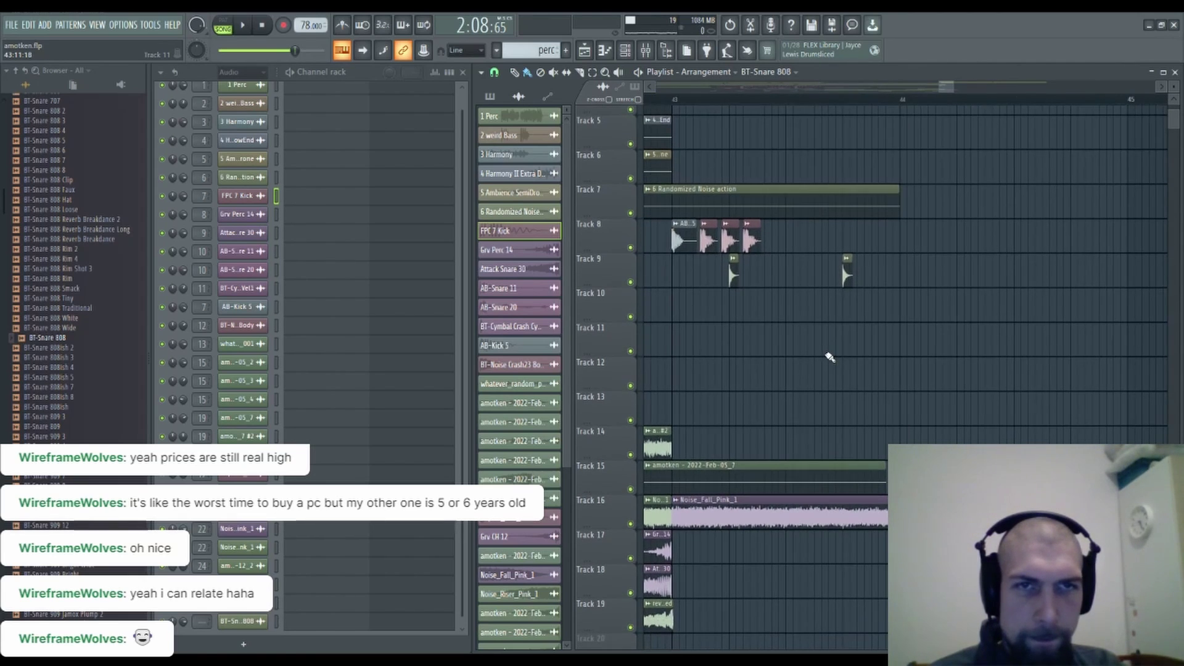
key(ctrl+v)
key(space)
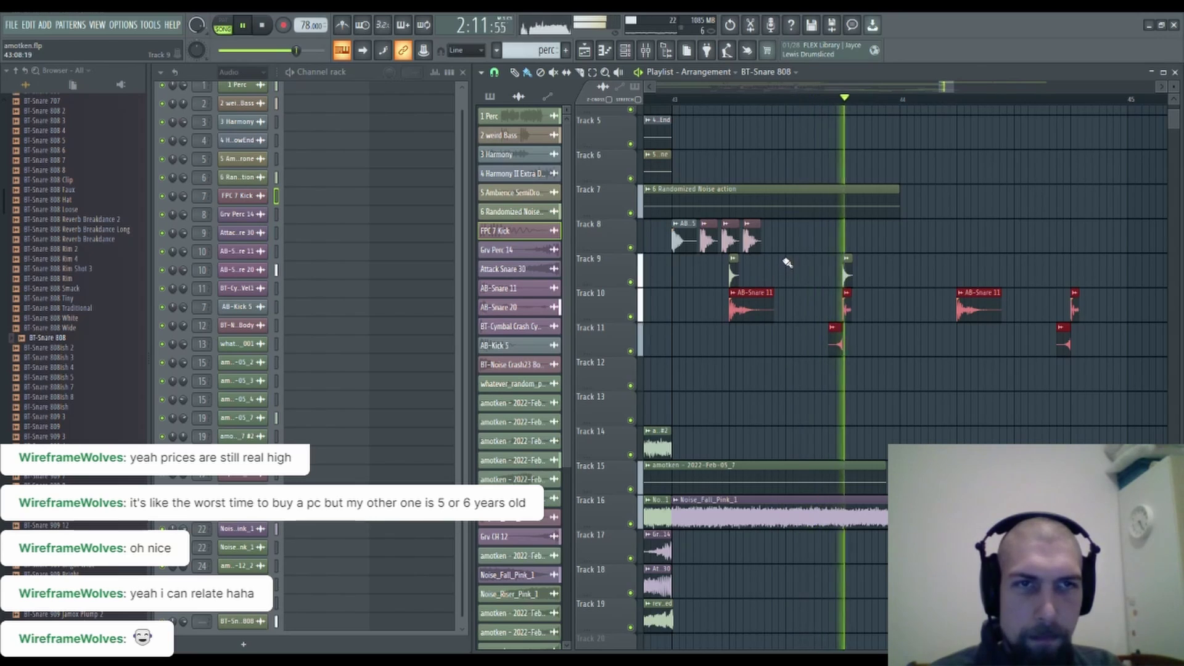
key(space)
drag(798, 249, 827, 287)
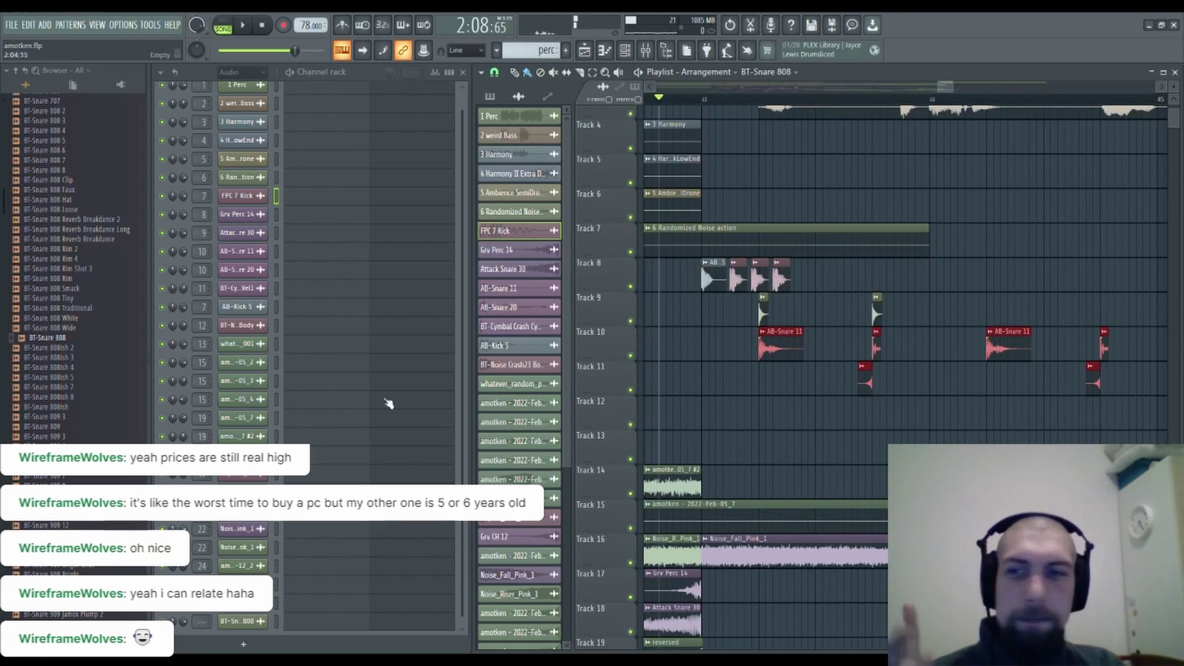
Browse the Electro folder of the 4-HiHat samples and select the BT-Hat Shake 1 sample.
scroll(32, 298, up, 8)
scroll(32, 298, up, 10)
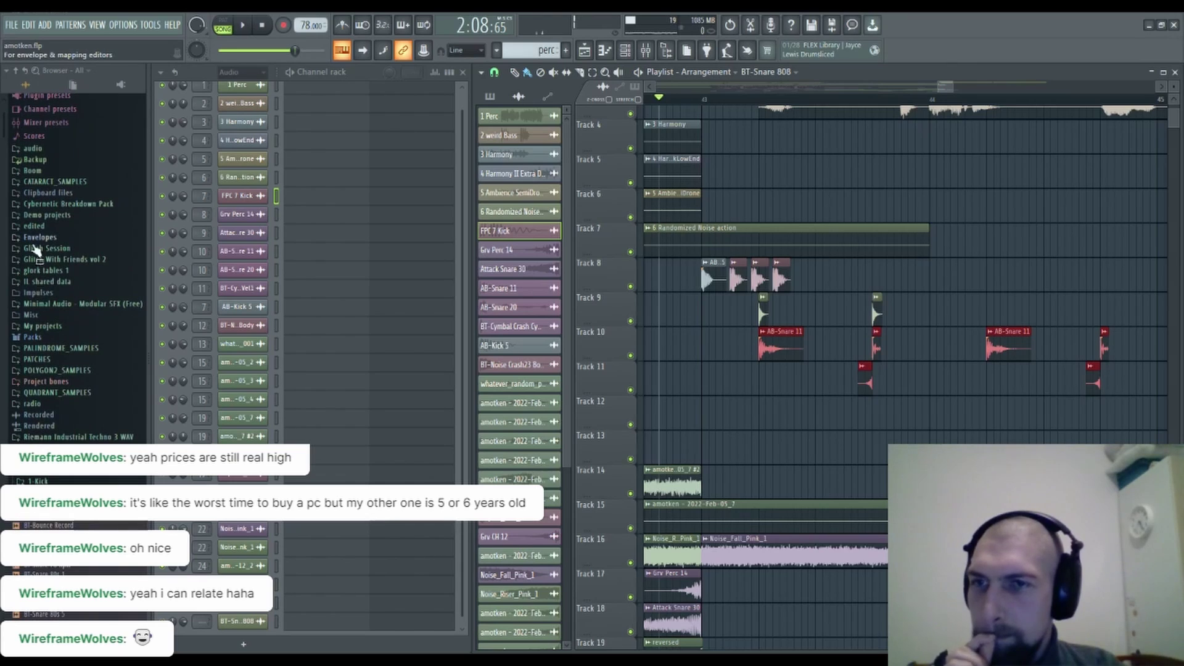
scroll(74, 265, down, 3)
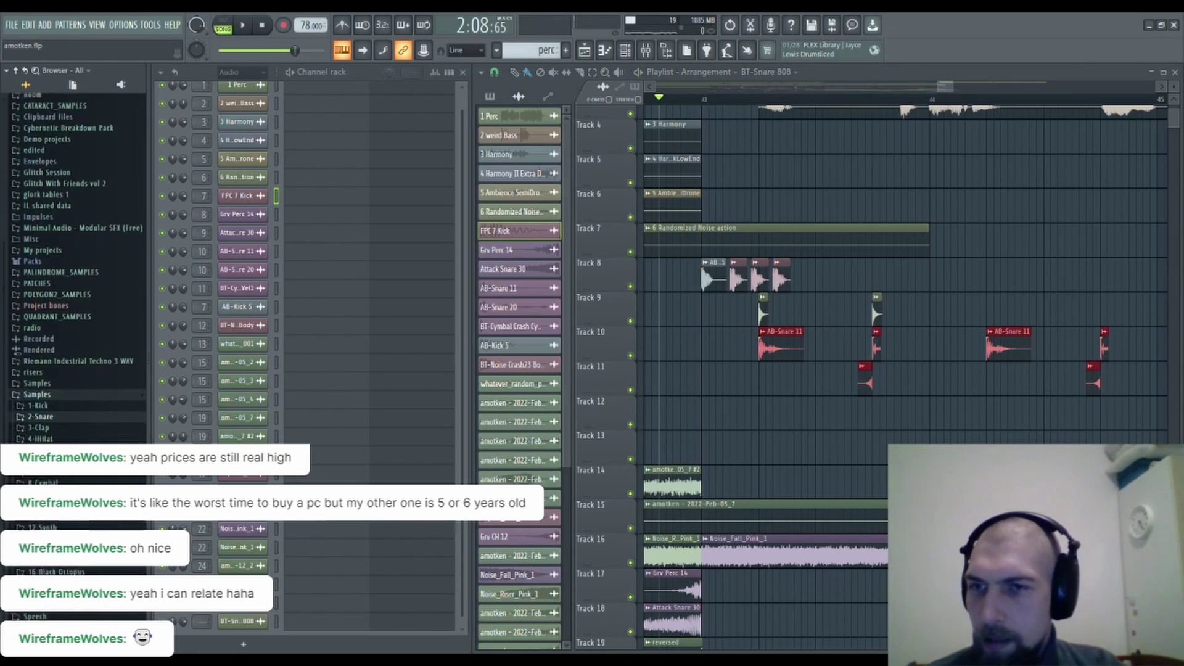
click(50, 425)
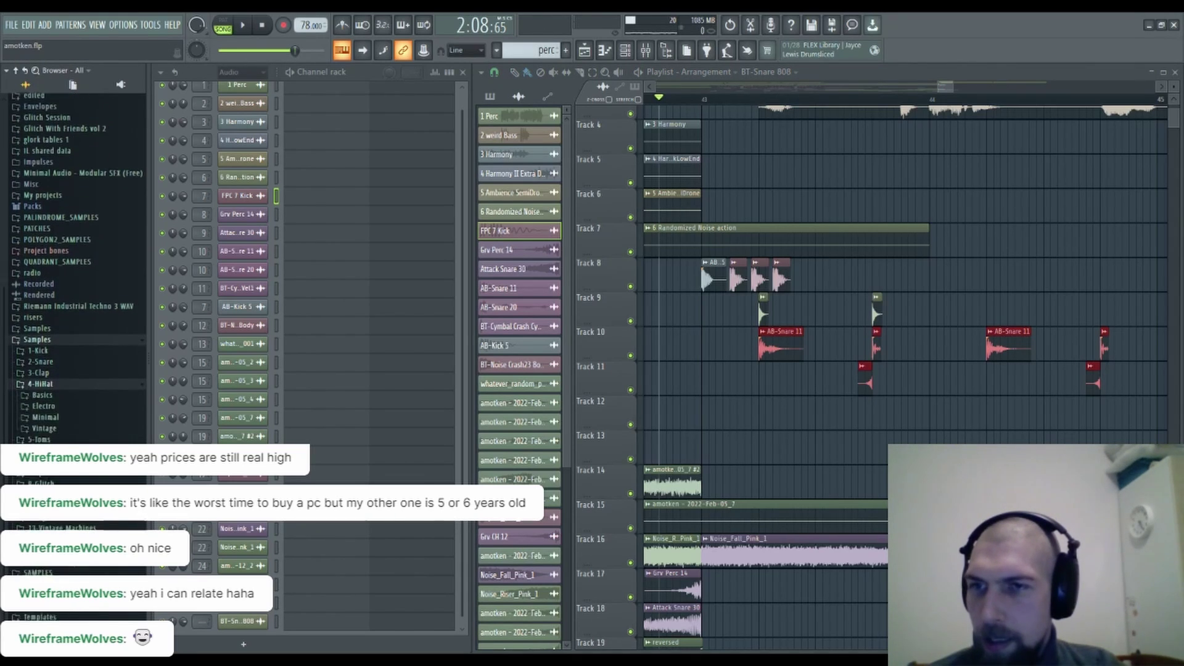
click(50, 406)
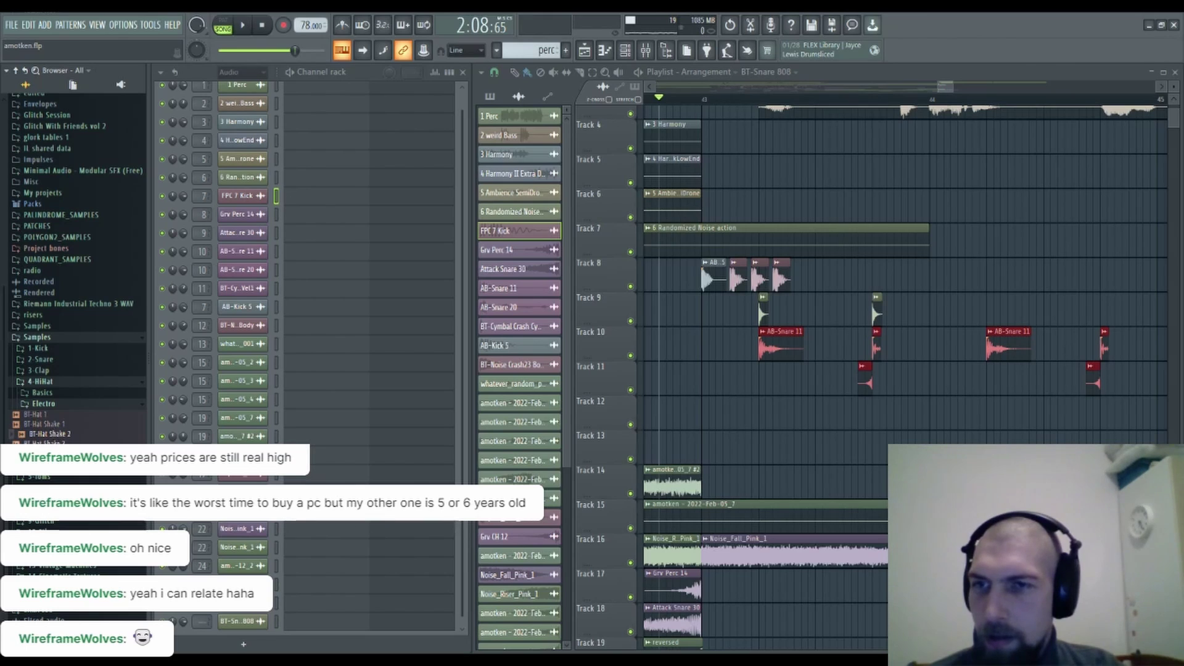
key(Down)
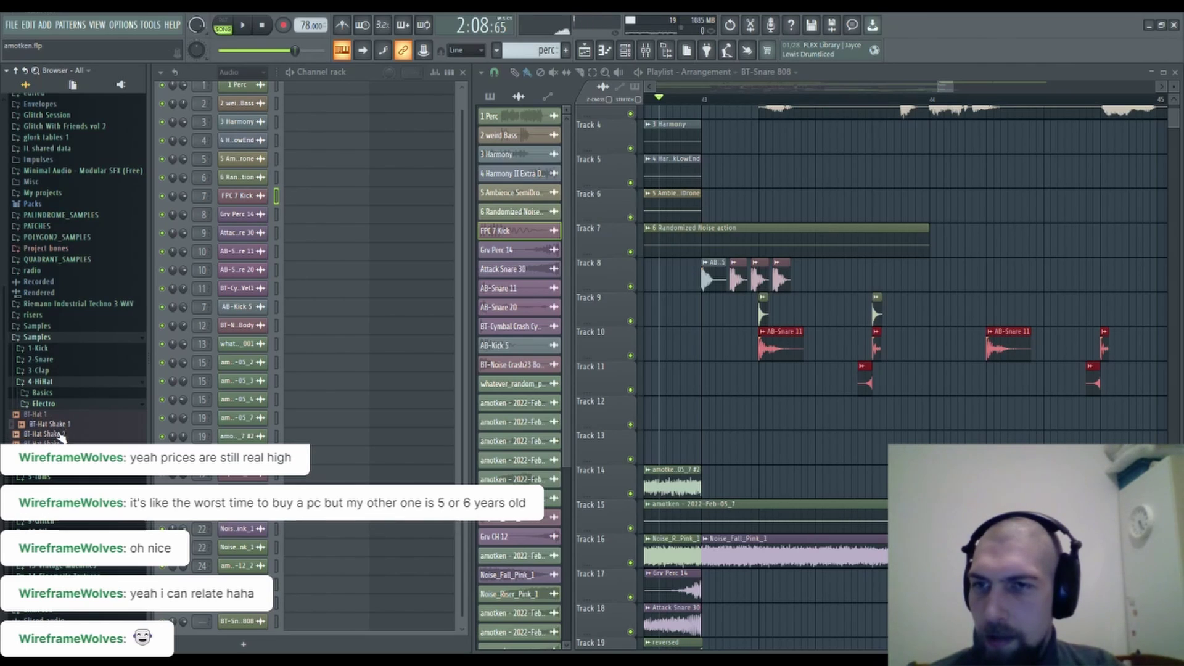
Place four closely spaced BT-Hat Shake 1 hits on Track 12 just before and after 43:08, and play the passage.
drag(64, 425, 786, 422)
scroll(821, 312, up, 3)
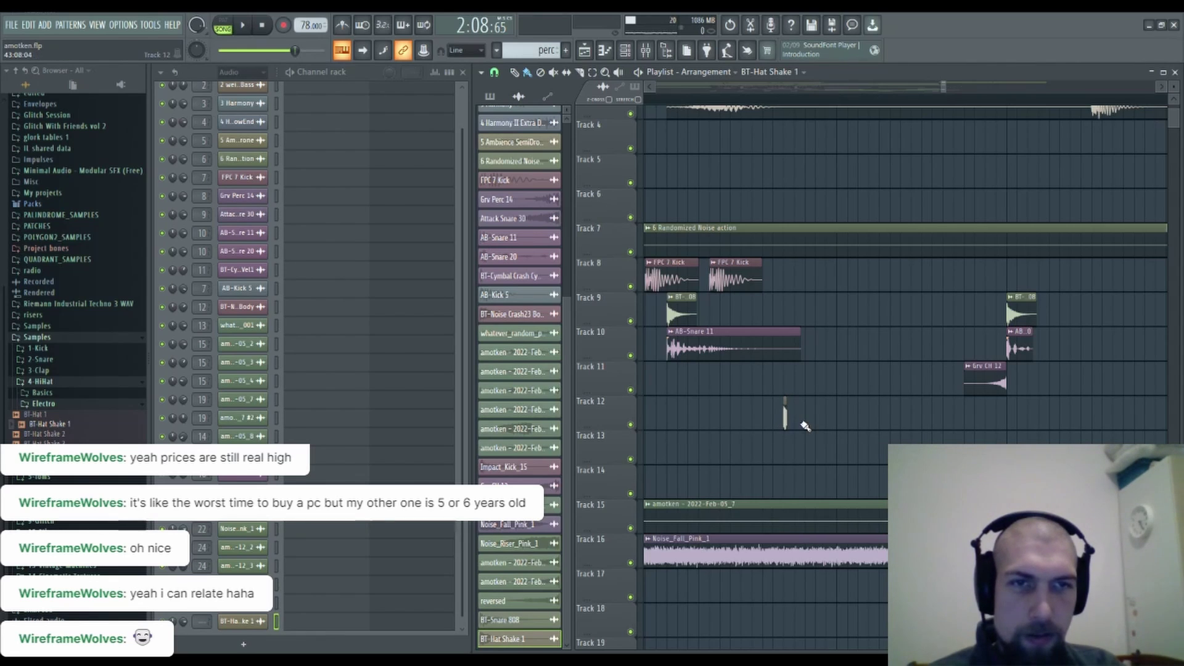
click(796, 423)
click(806, 423)
click(817, 423)
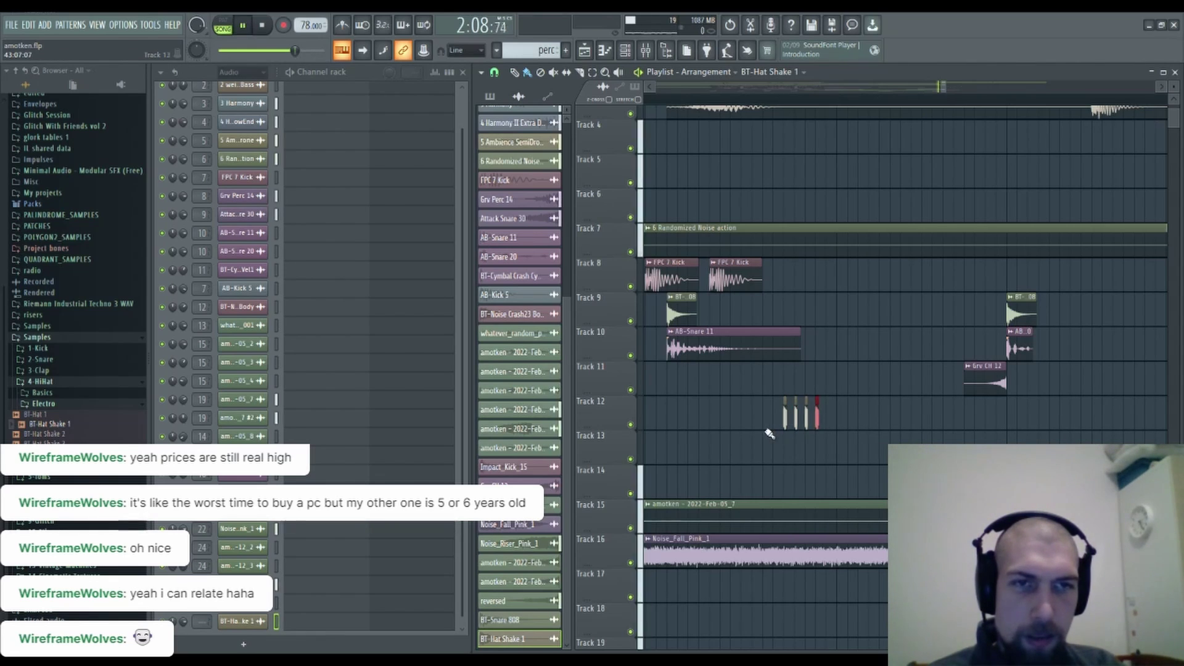
key(space)
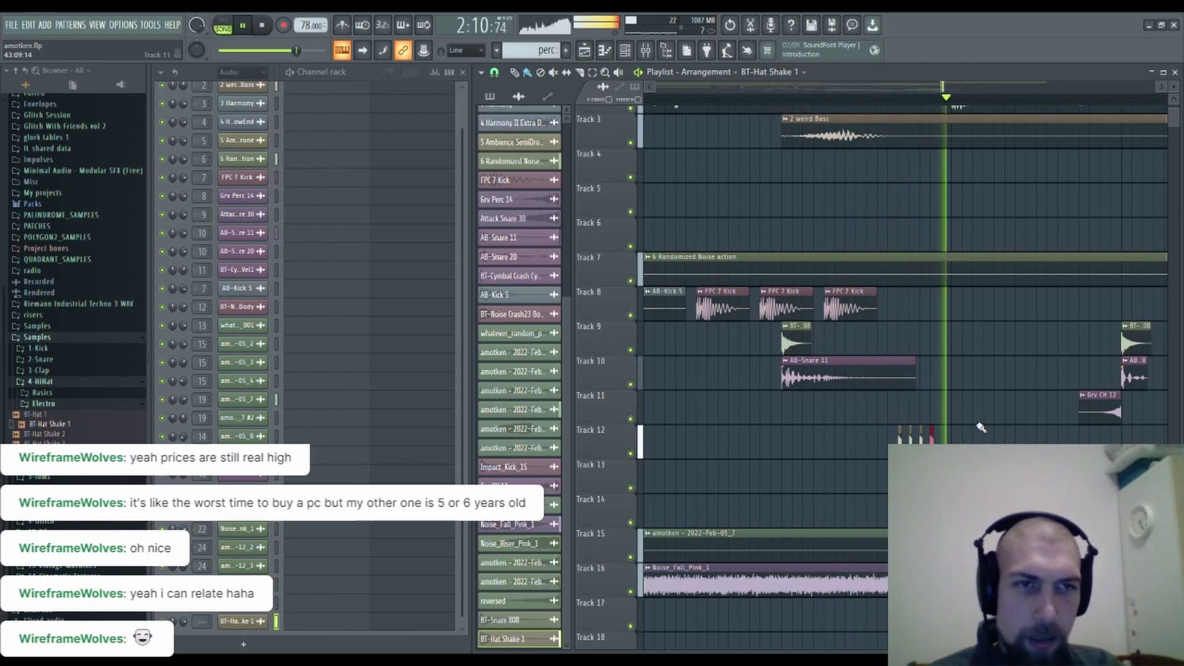
key(space)
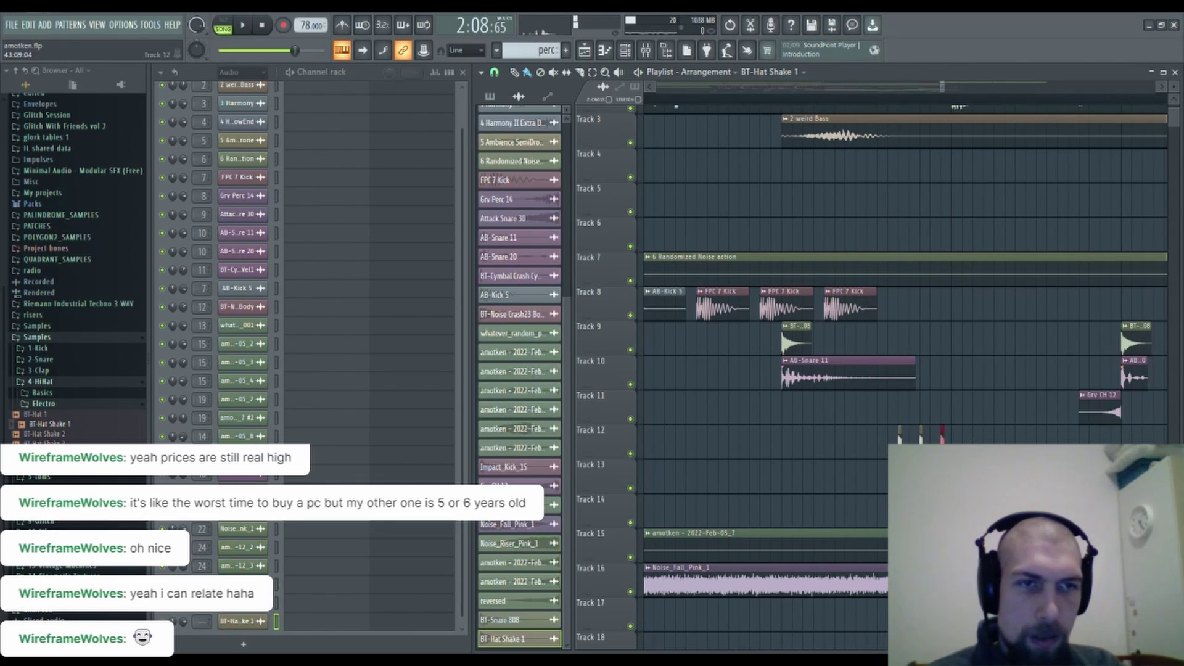
Try one more BT-Hat Shake 1 hit on Track 12, play it, and thin the hats to two spaced hits.
click(964, 435)
key(space)
key(space)
right_click(922, 435)
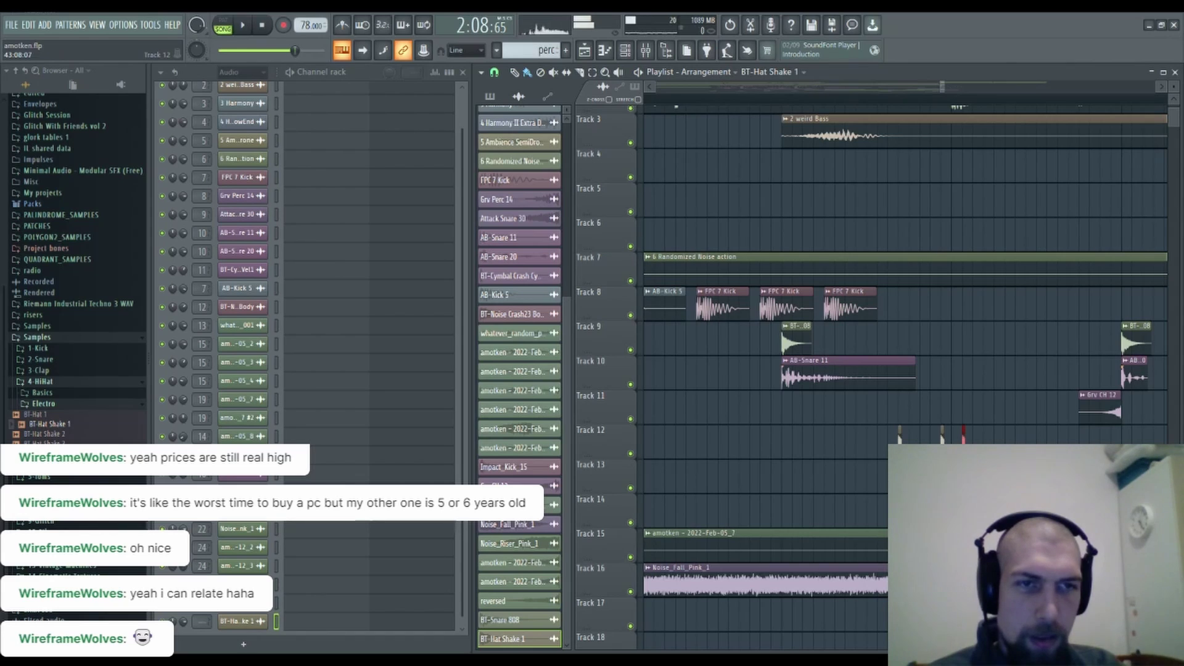
right_click(963, 437)
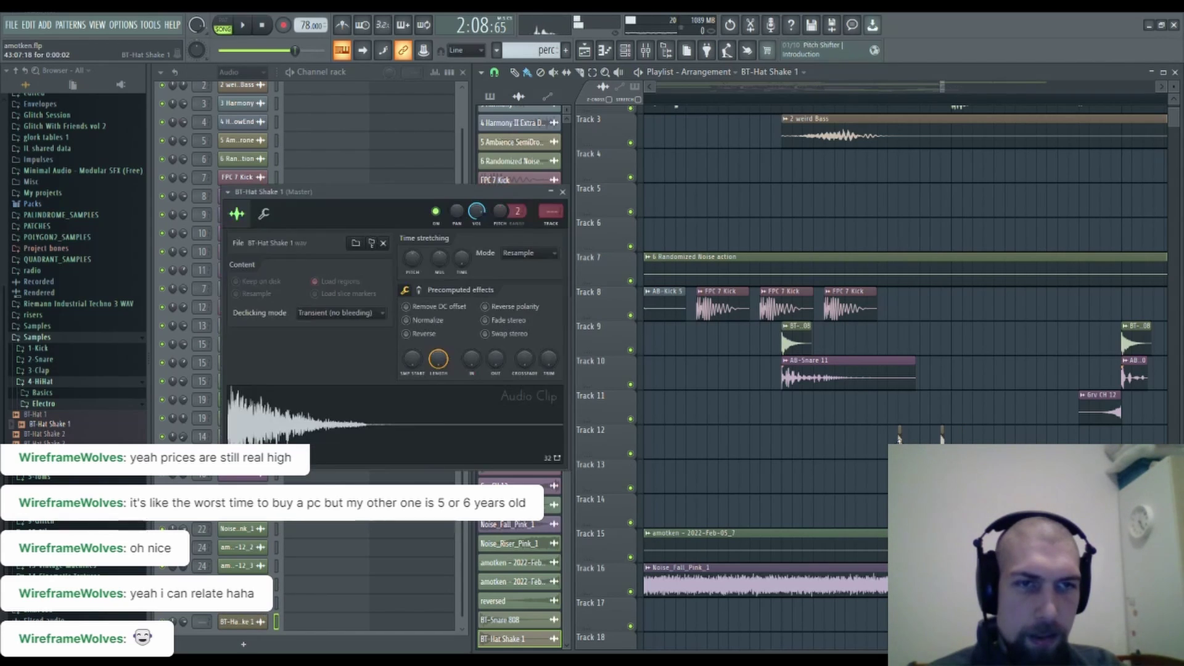
Route the BT-Hat Shake 1 channel to free mixer track 26 and lower that track's volume.
double_click(898, 439)
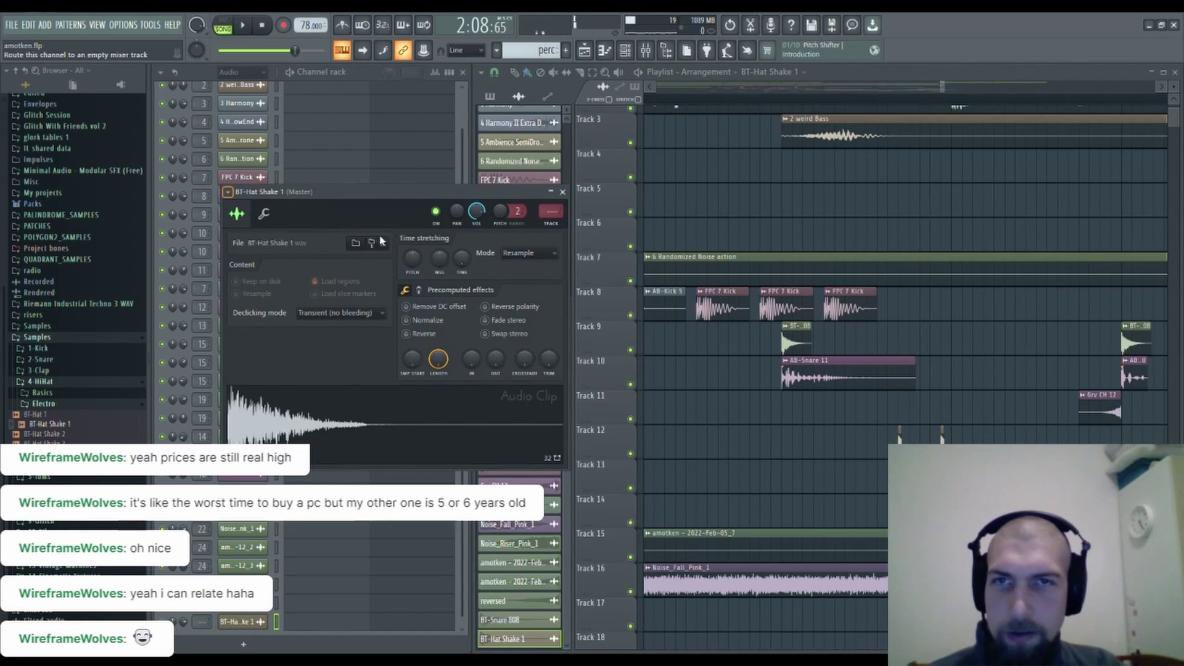
key(ctrl+l)
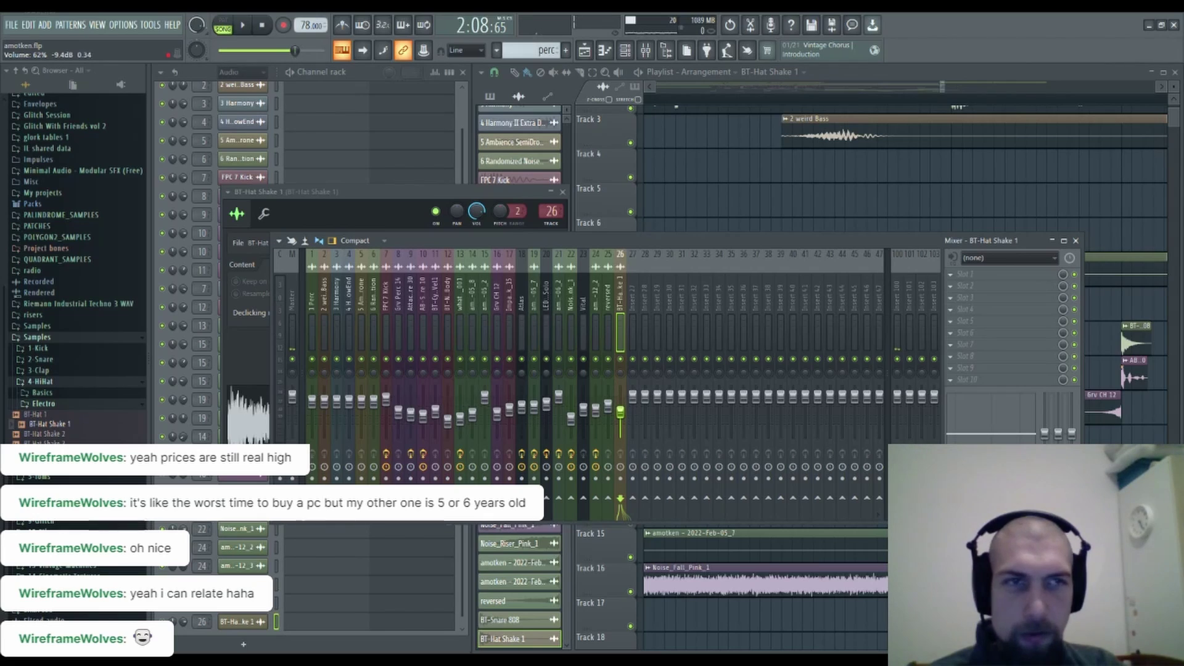
scroll(49, 477, up, 2)
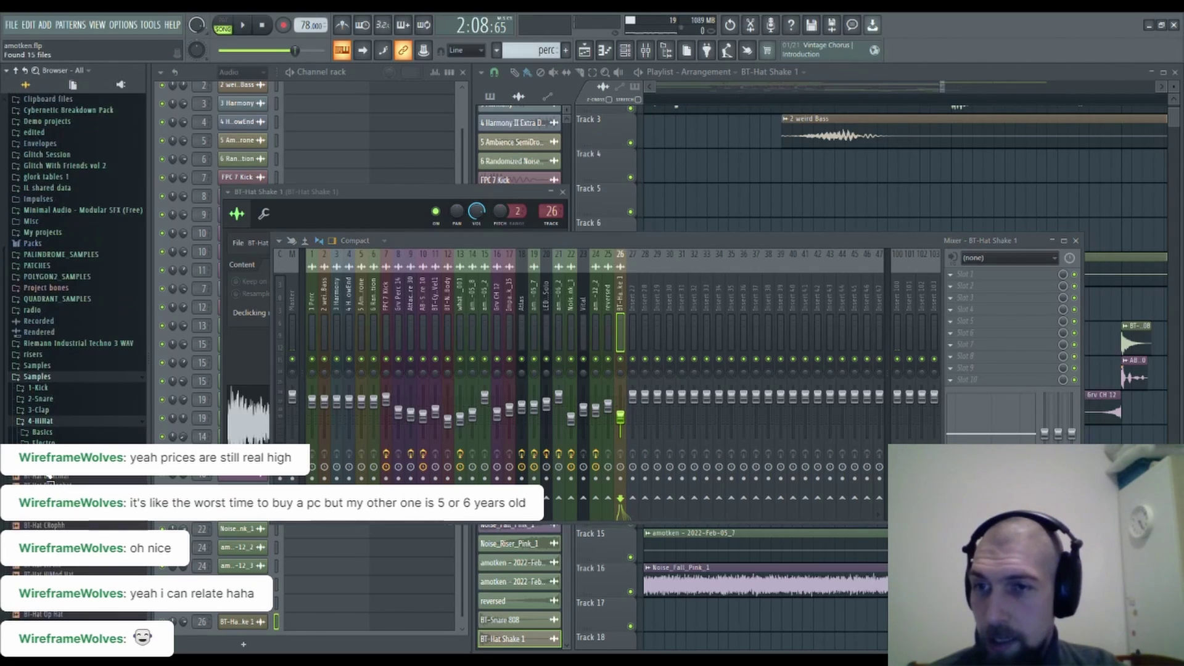
Audition other Electro hi-hat samples and place BT-Hat EH Hh on Track 12 between the two shake hits.
click(80, 569)
click(81, 583)
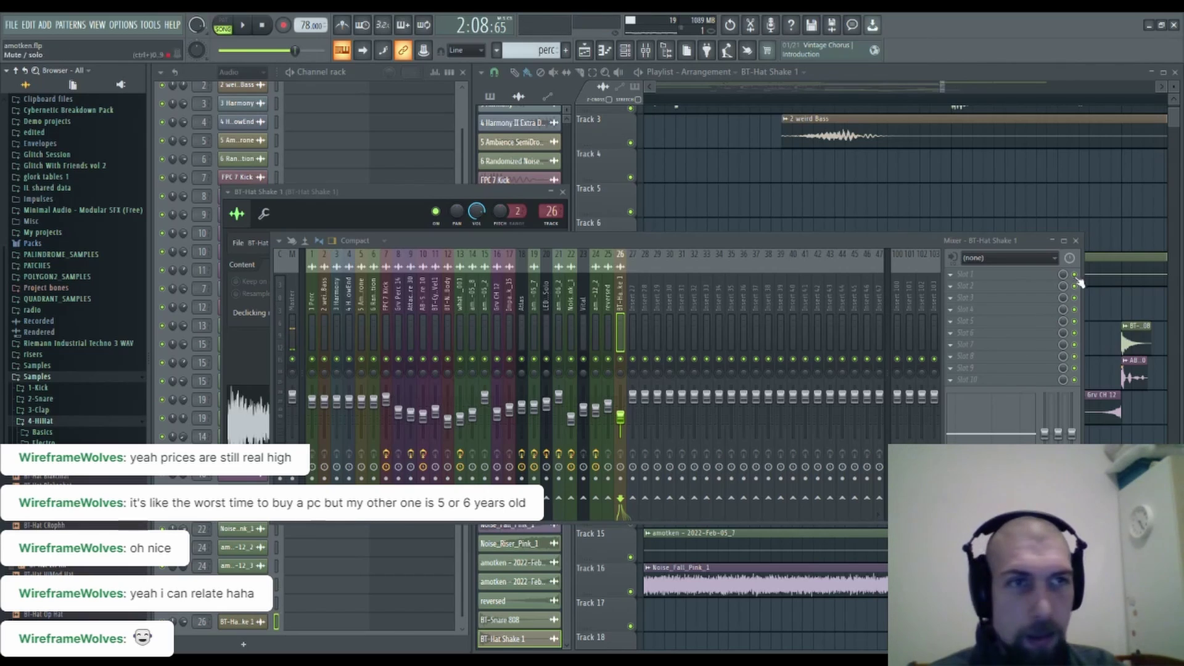
click(1076, 241)
drag(69, 572, 928, 439)
Route BT-Hat EH Hh to mixer track 26, add a second hit after the last shake on Track 12, and play from 43:02.
click(357, 193)
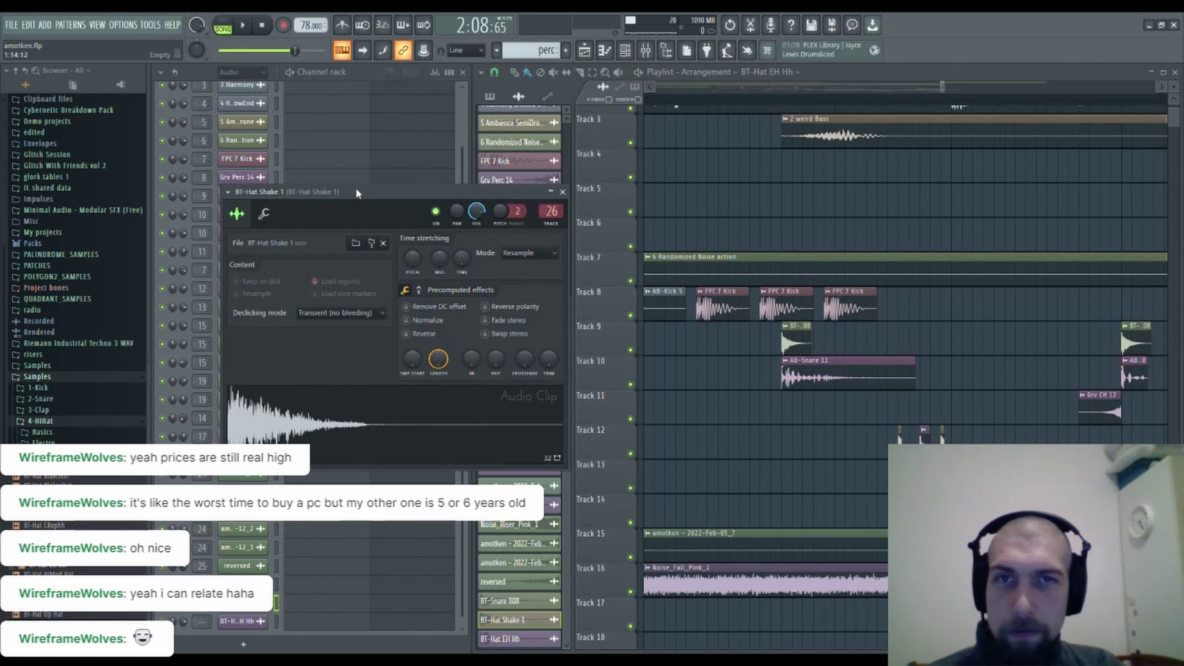
double_click(925, 431)
mouse_move(567, 227)
mouse_down()
mouse_move(567, 200)
mouse_move(567, 232)
mouse_up()
click(579, 209)
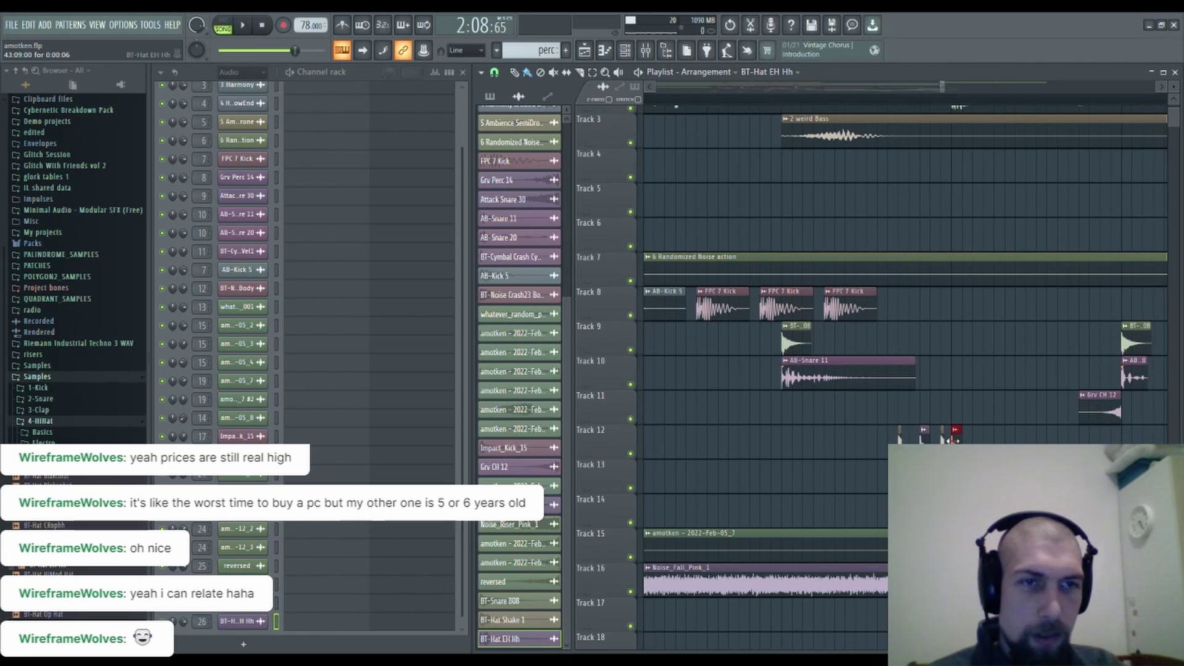
click(656, 100)
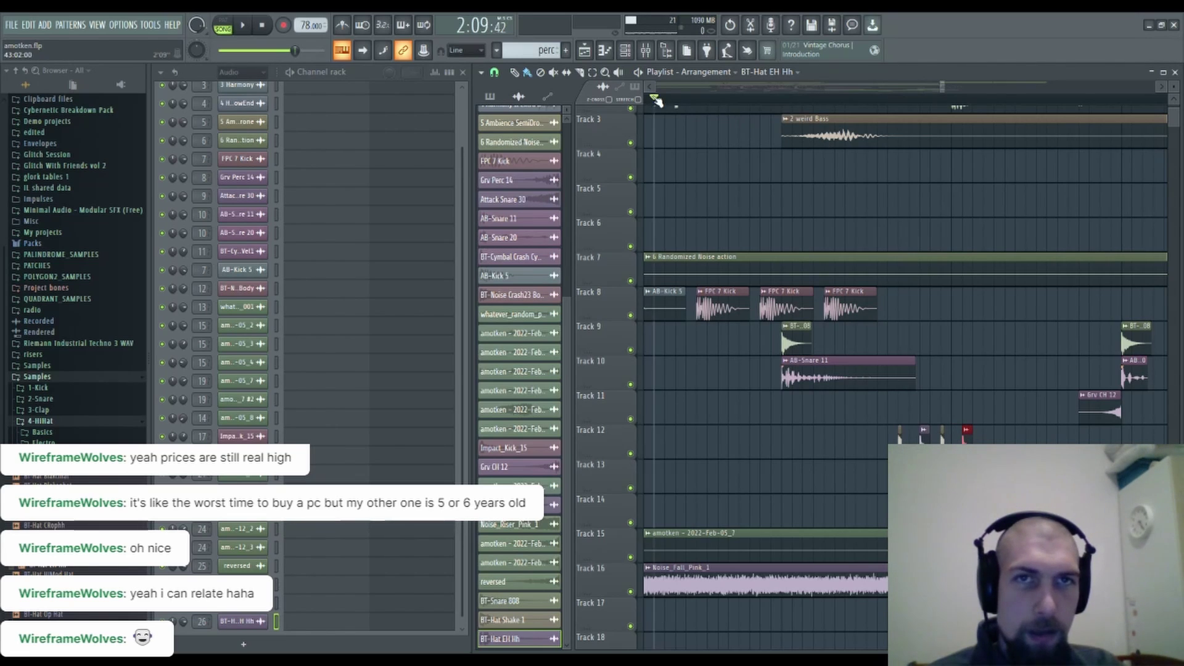
key(space)
scroll(657, 101, down, 4)
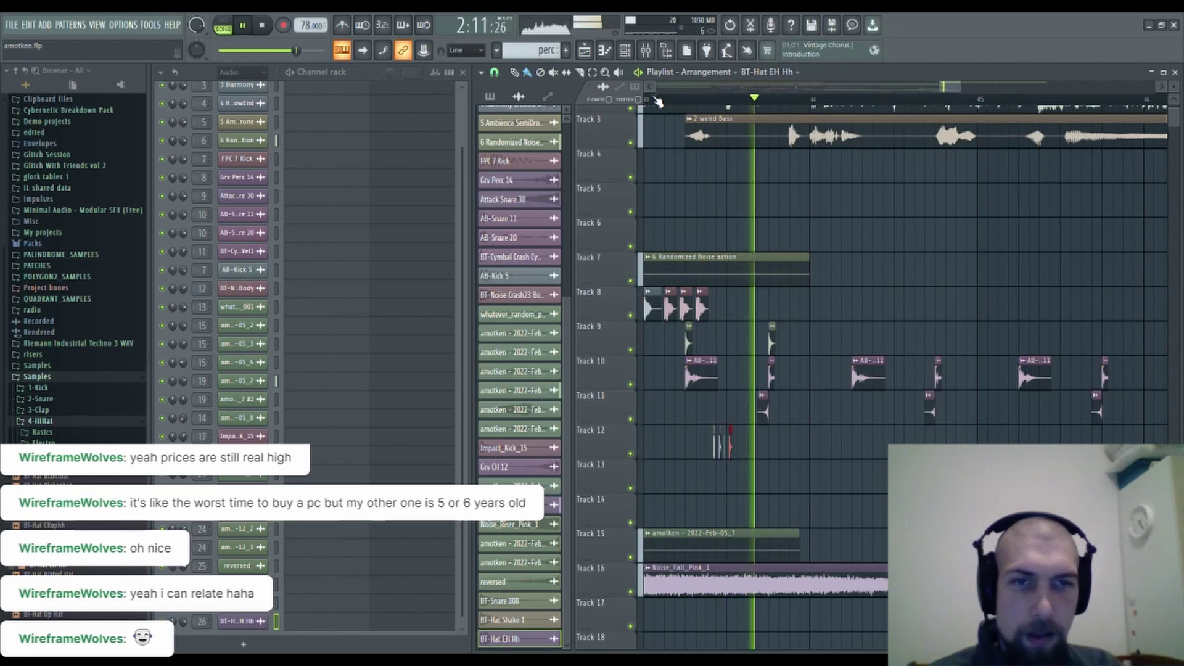
key(space)
Shift all four hi-hat hits on Track 12 earlier so the group starts at 43:07, and play the result.
scroll(972, 423, up, 4)
drag(914, 425, 873, 415)
key(space)
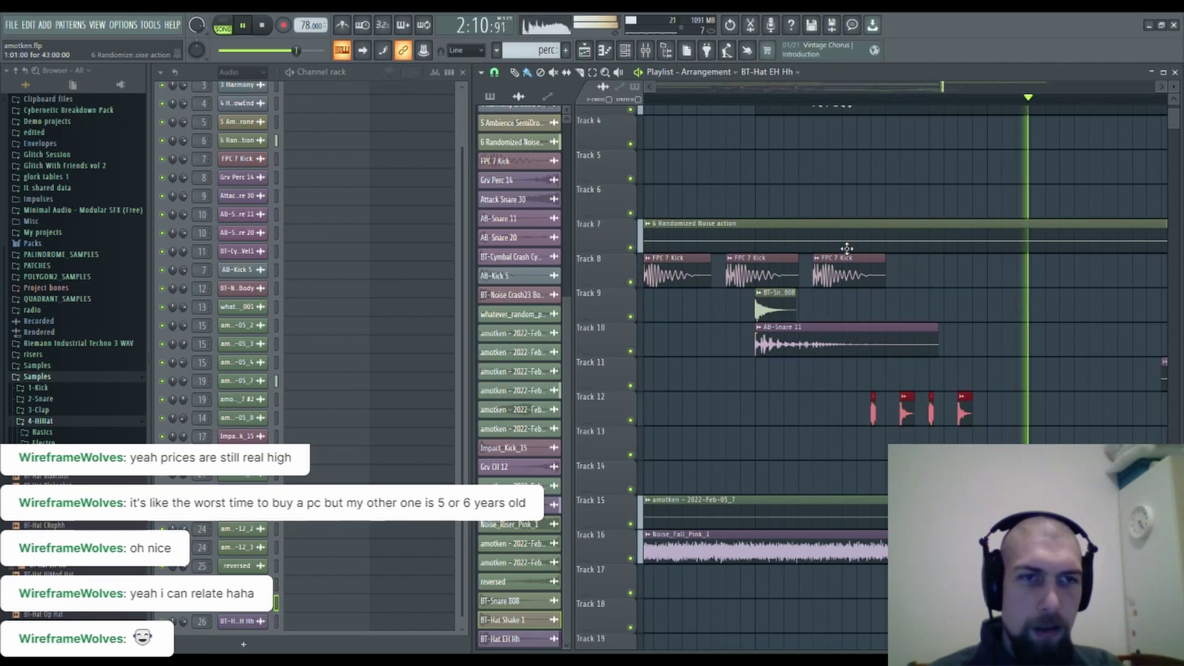
key(space)
Pick the perc pattern from Track 14 in the first drum section and place a one-bar clip of it on Track 13 at 43:02:06.
scroll(925, 102, down, 5)
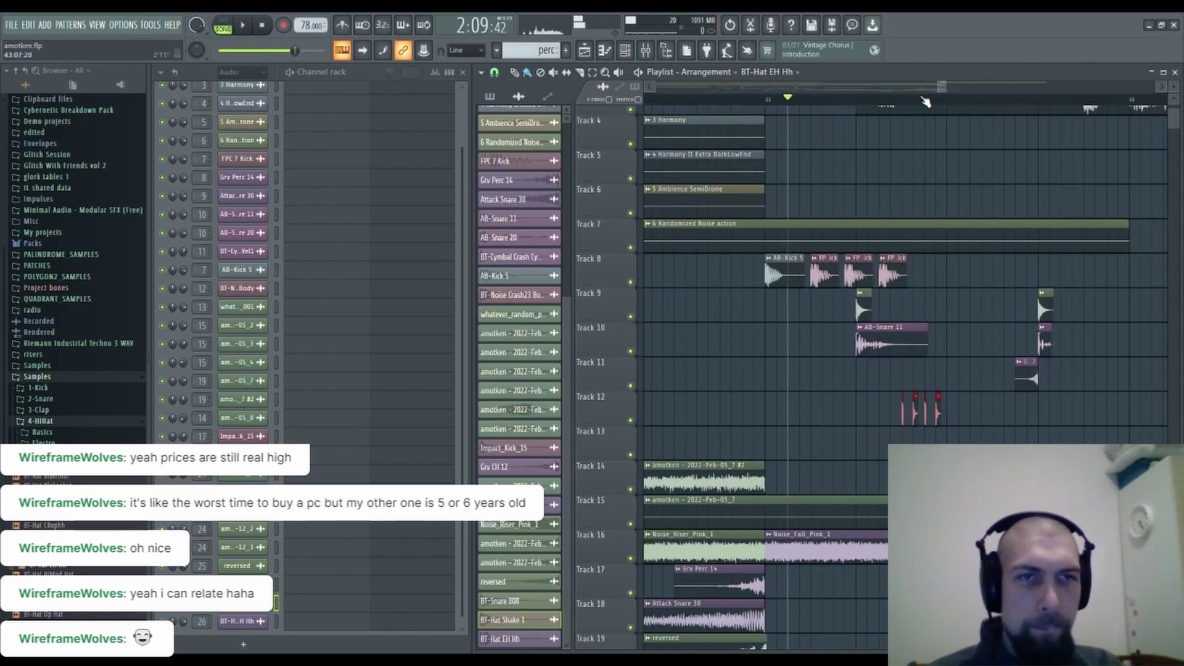
scroll(794, 393, down, 5)
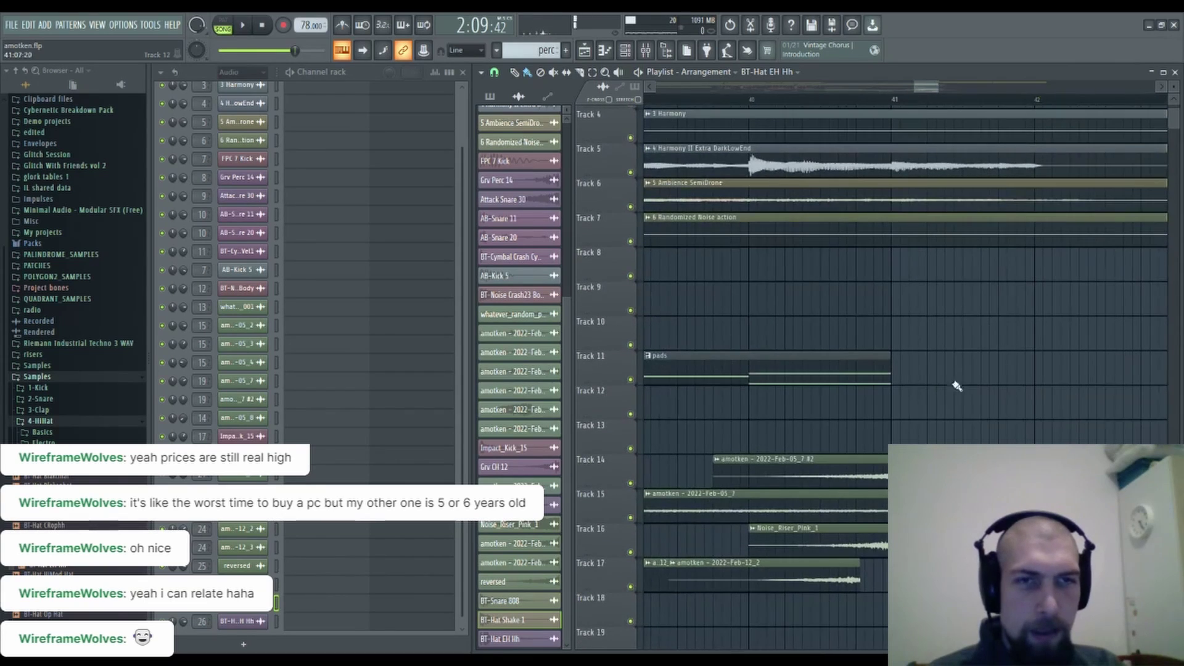
scroll(812, 107, down, 5)
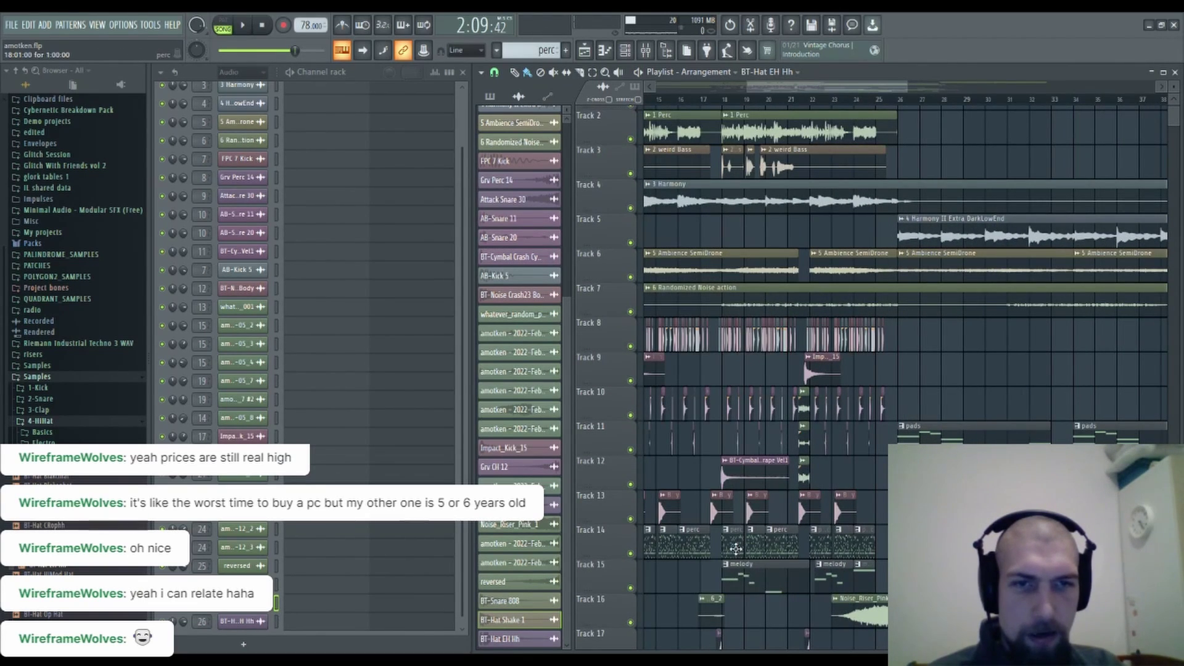
click(736, 549)
drag(987, 378, 679, 340)
drag(1079, 398, 987, 364)
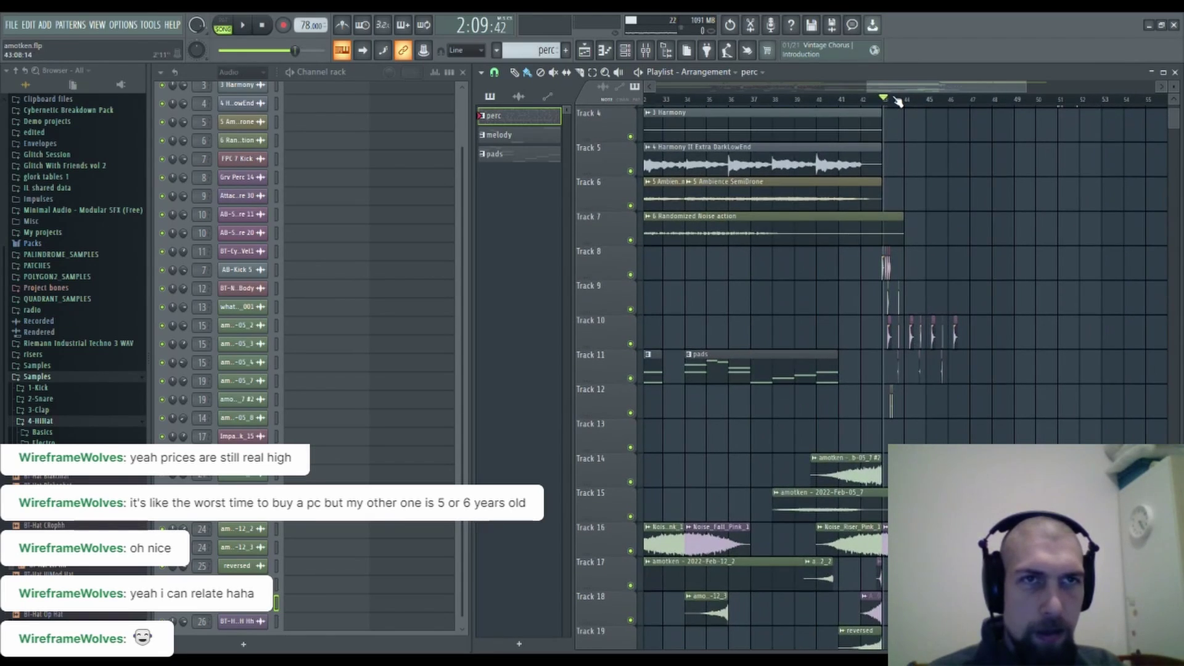
scroll(898, 102, up, 10)
click(745, 443)
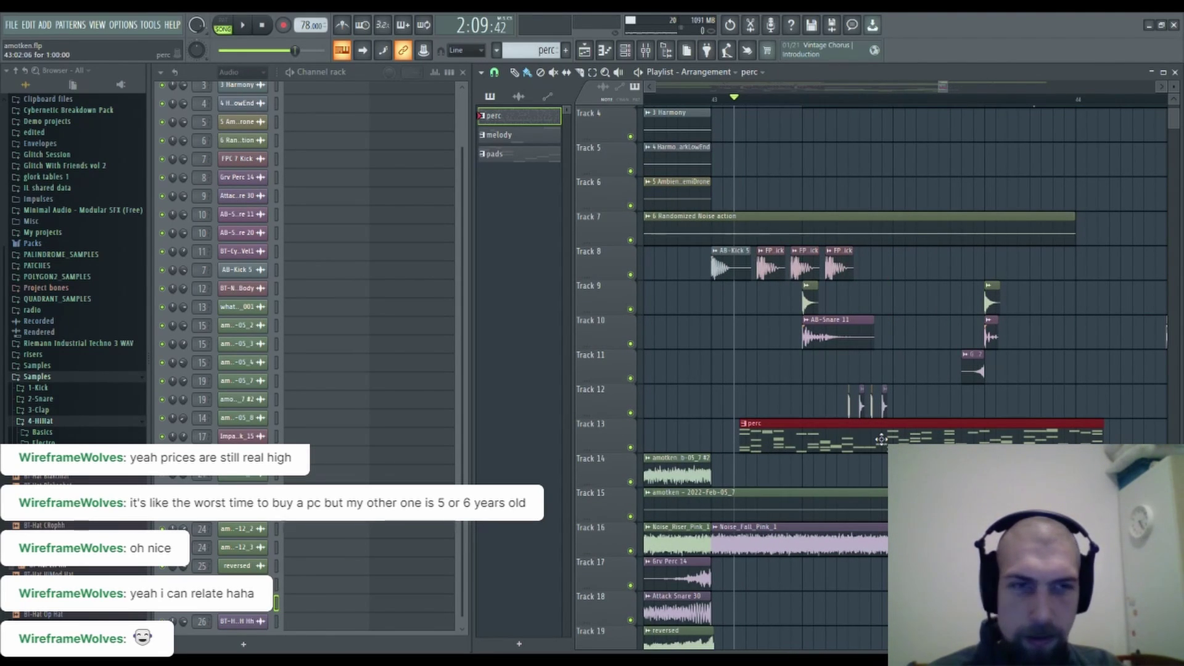
Slice the perc clip on Track 13, keep only a four-step piece of it, and place that piece at 43:02.
click(838, 446)
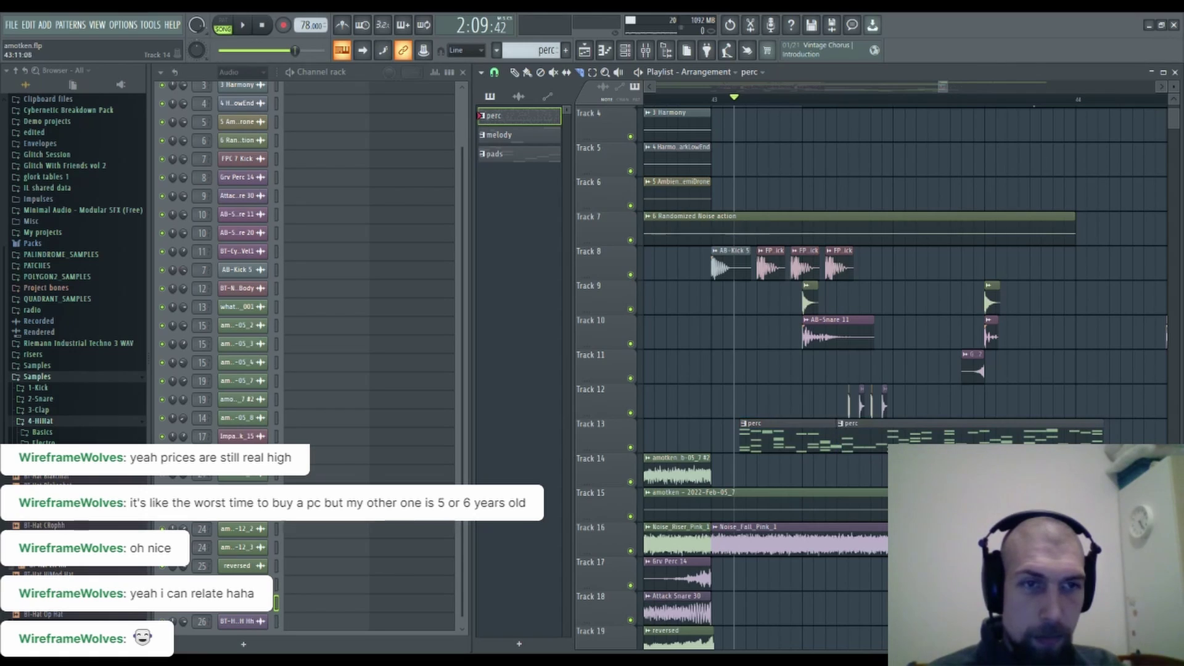
right_click(811, 445)
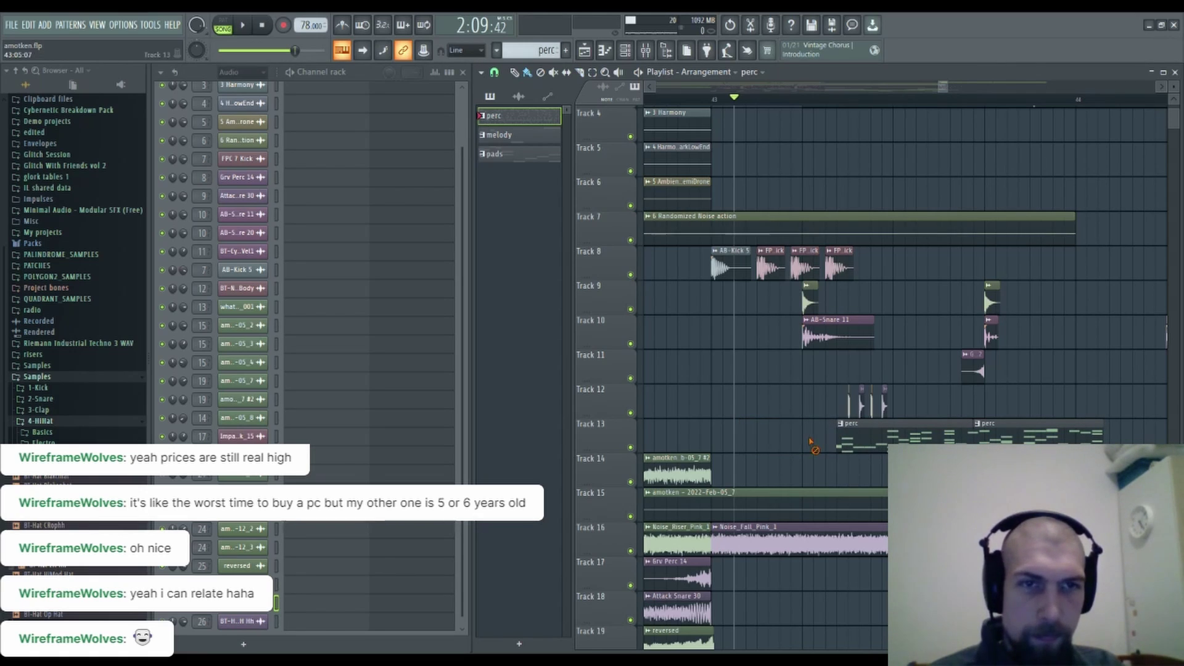
right_click(995, 447)
right_click(904, 448)
key(ctrl+z)
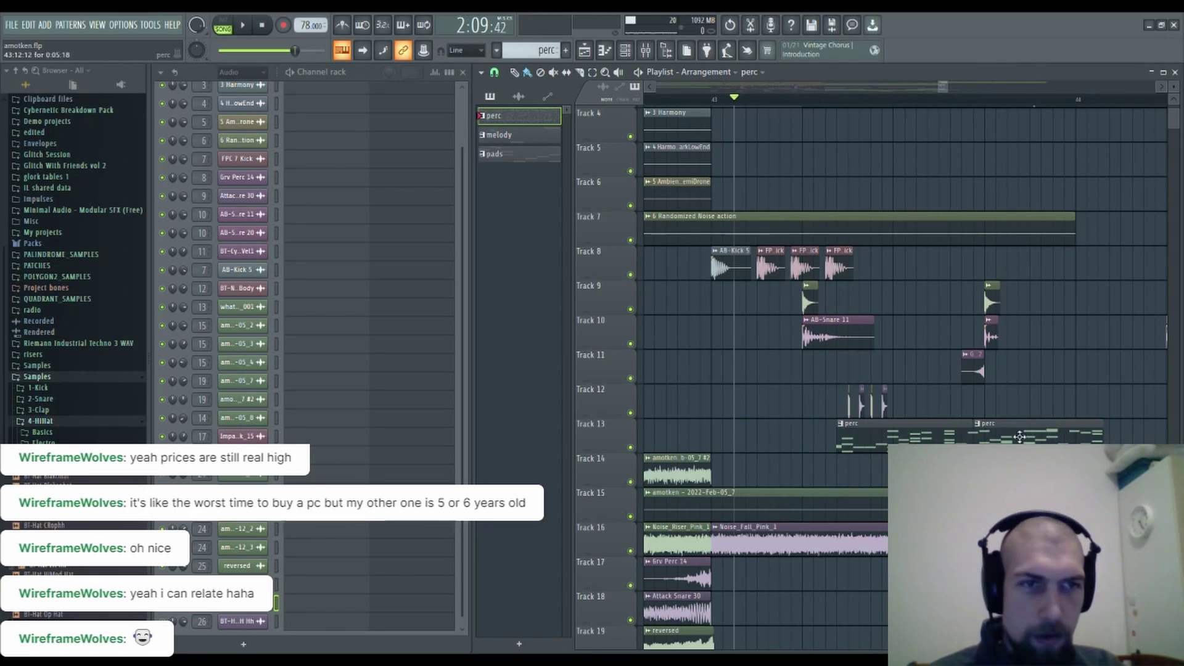
right_click(990, 447)
drag(924, 448, 839, 445)
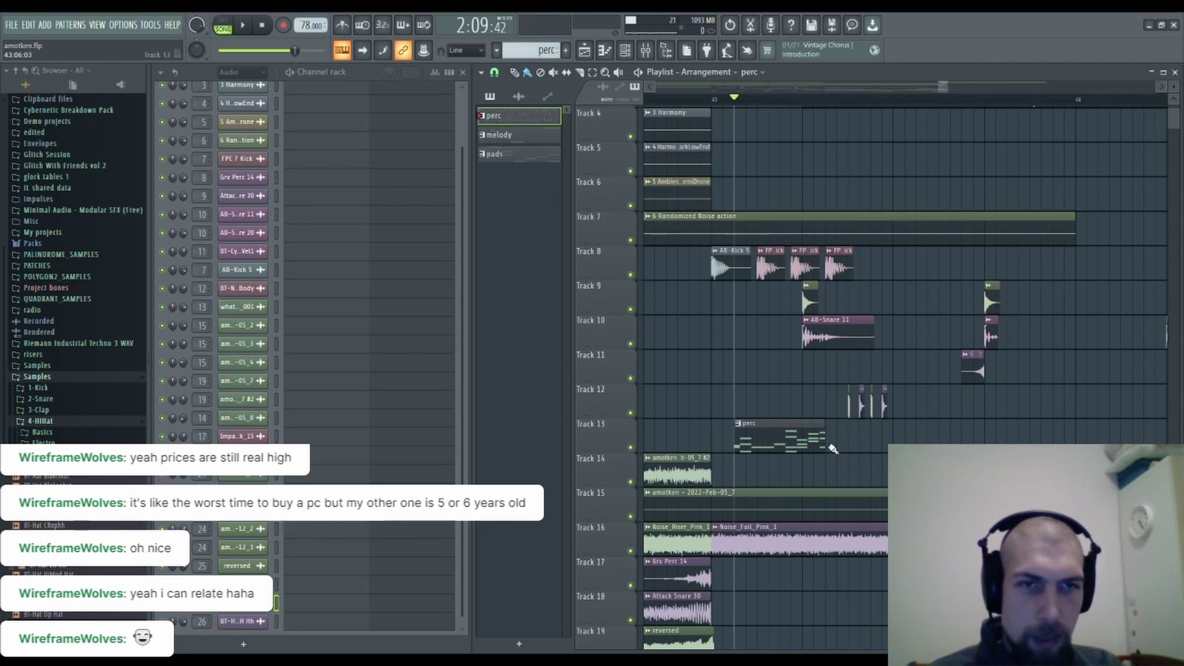
Shift the short perc piece on Track 13 to 43:03 and play the result from just before bar 43.
key(space)
click(690, 100)
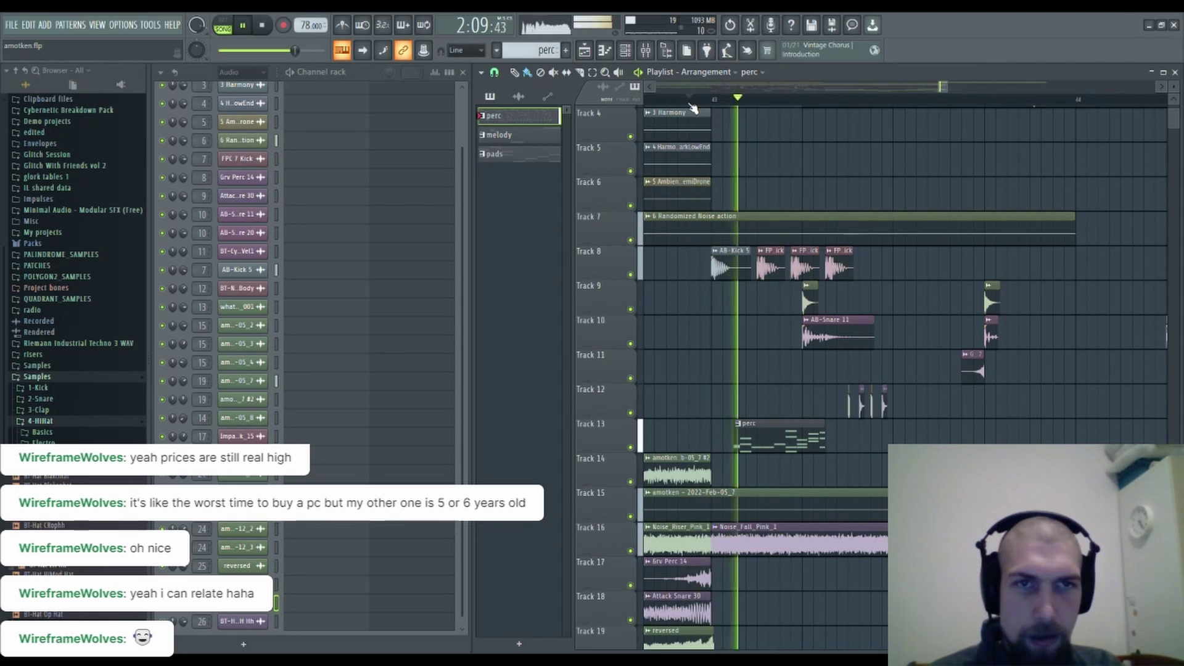
key(space)
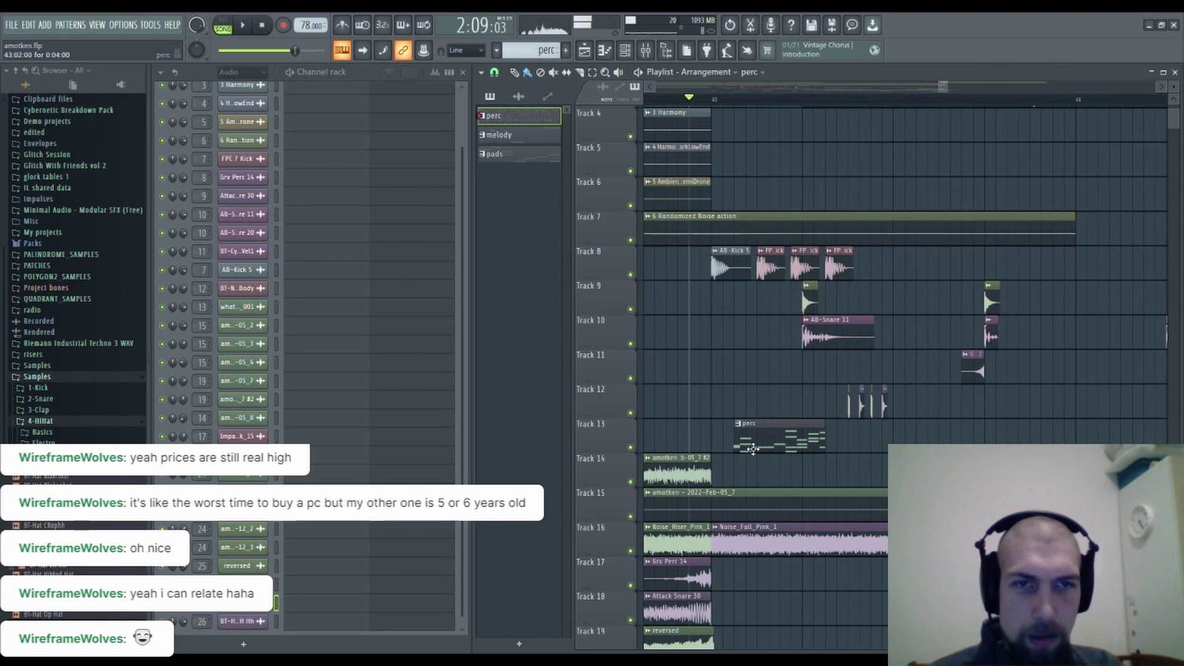
drag(749, 445, 713, 445)
drag(796, 442, 823, 438)
key(space)
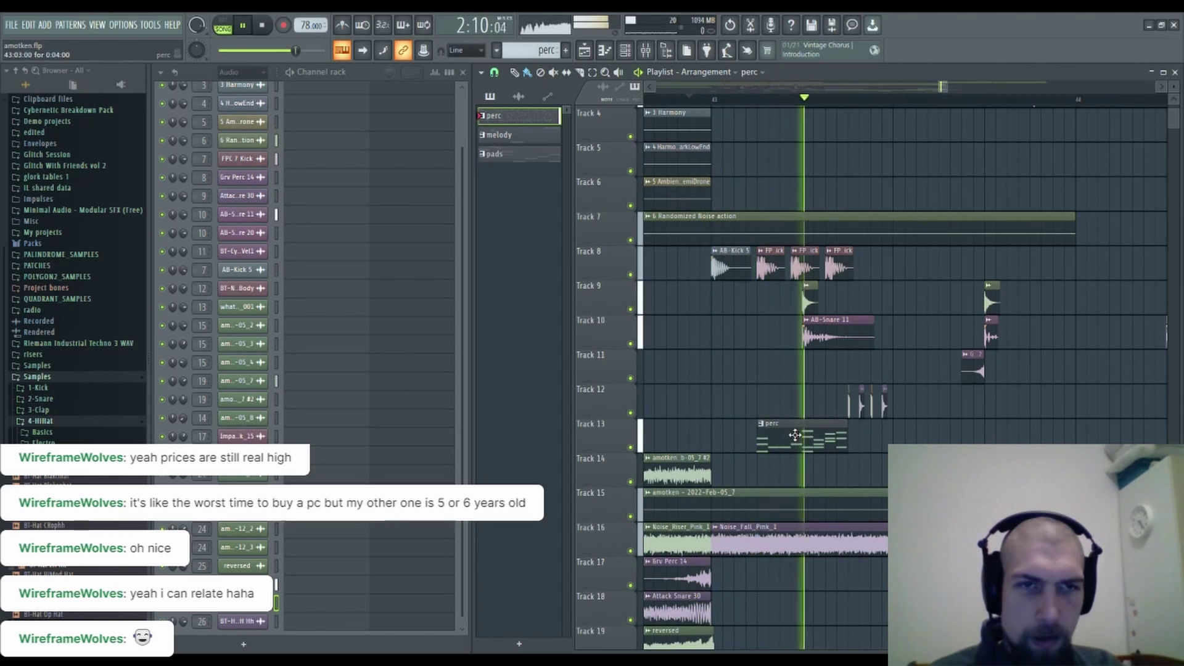
key(space)
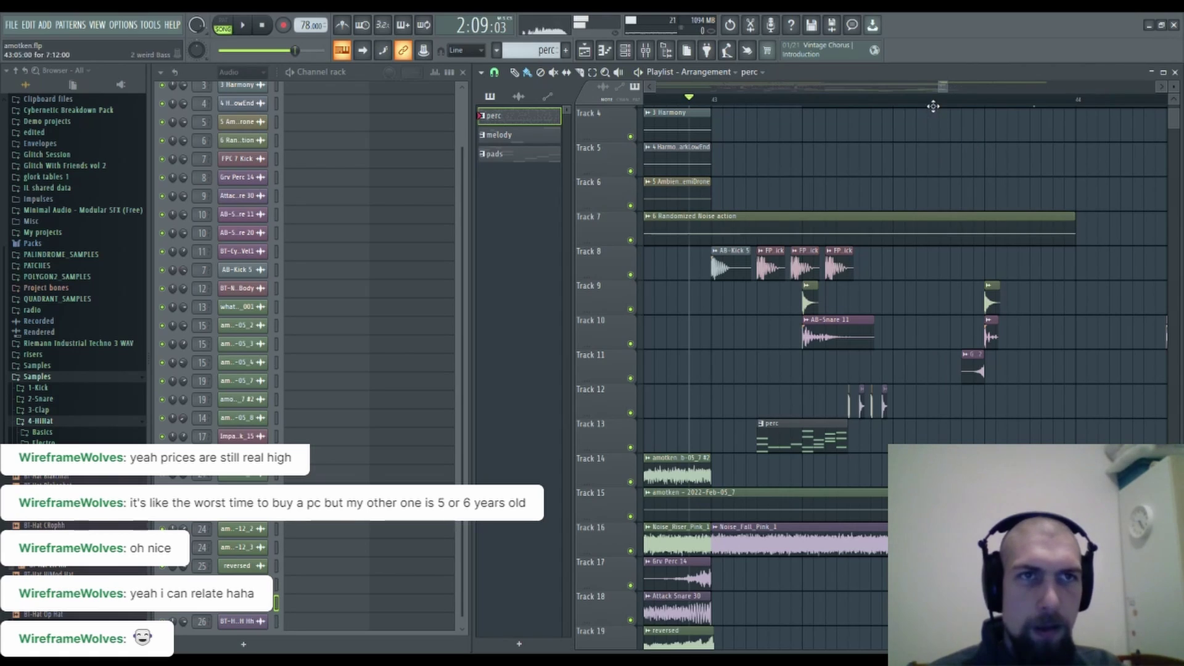
Add a second four-step perc piece on Track 13 and place it at 43:11.
scroll(939, 110, down, 2)
click(926, 439)
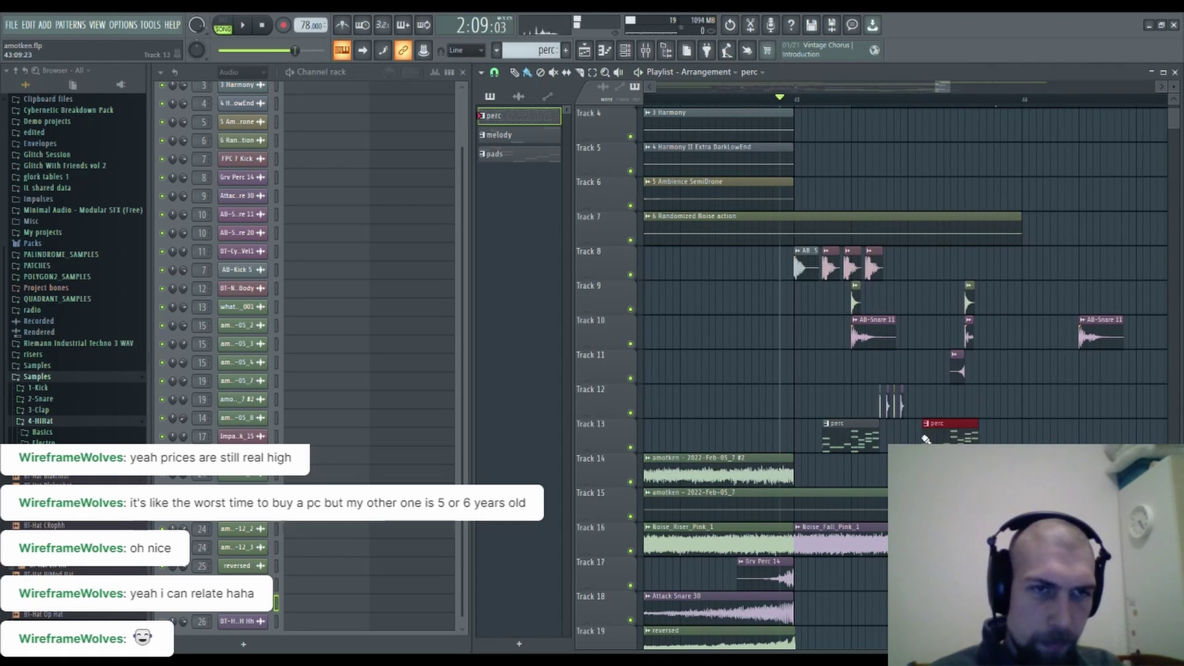
drag(943, 437, 959, 438)
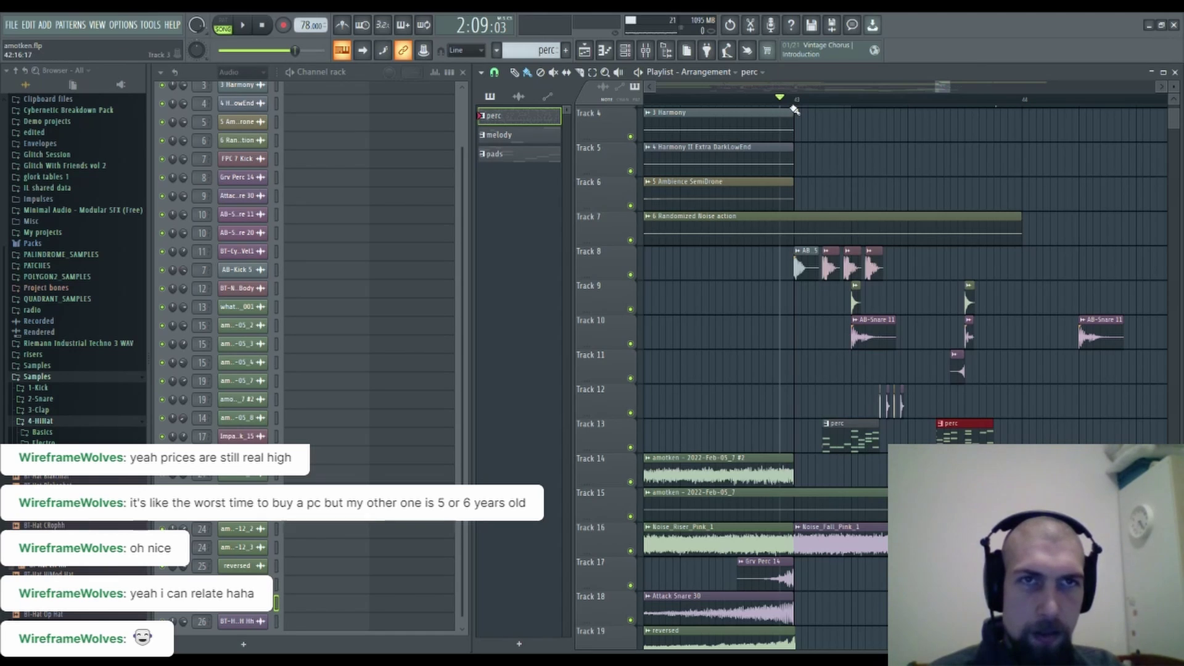
Play the first drum section from just before bar 10 and examine how its drum, cymbal, bass and perc layers are arranged.
scroll(795, 109, down, 5)
scroll(808, 194, up, 3)
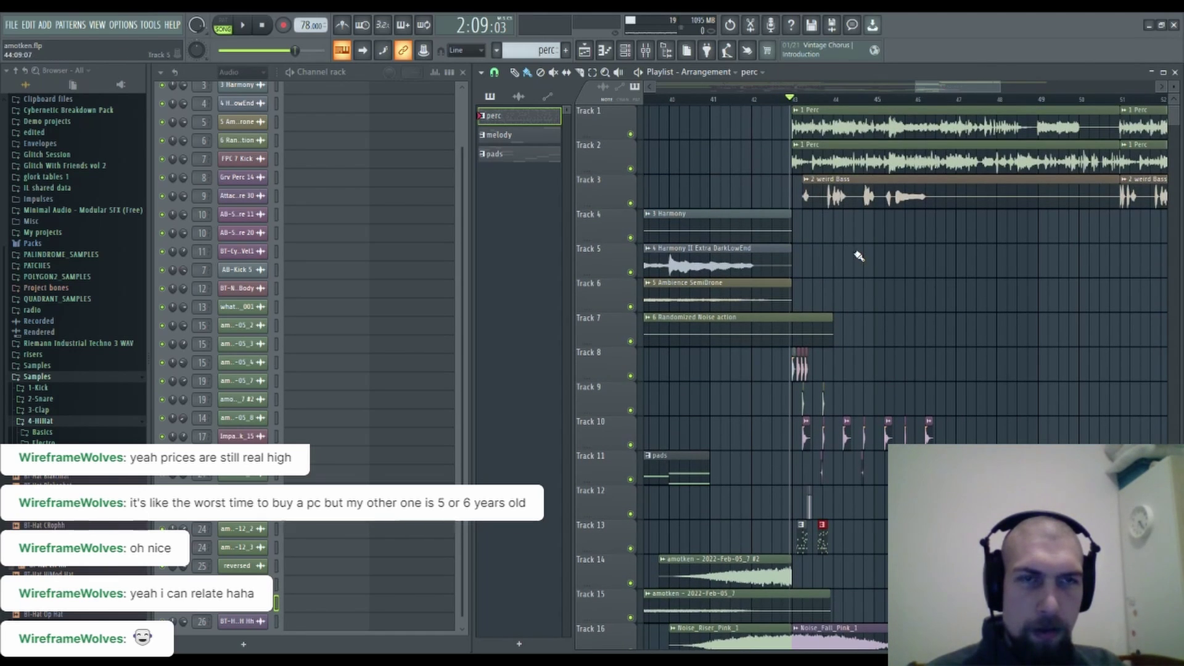
drag(860, 256, 1005, 276)
drag(907, 201, 1029, 148)
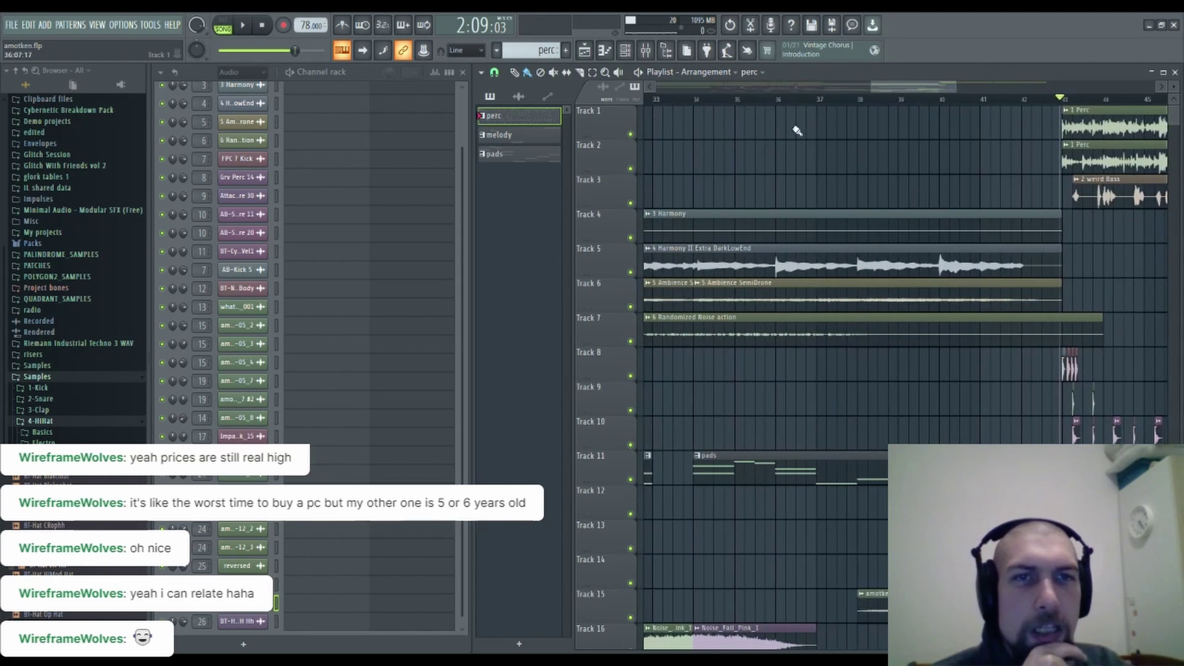
drag(796, 130, 1049, 167)
drag(801, 179, 1071, 197)
drag(925, 198, 1135, 216)
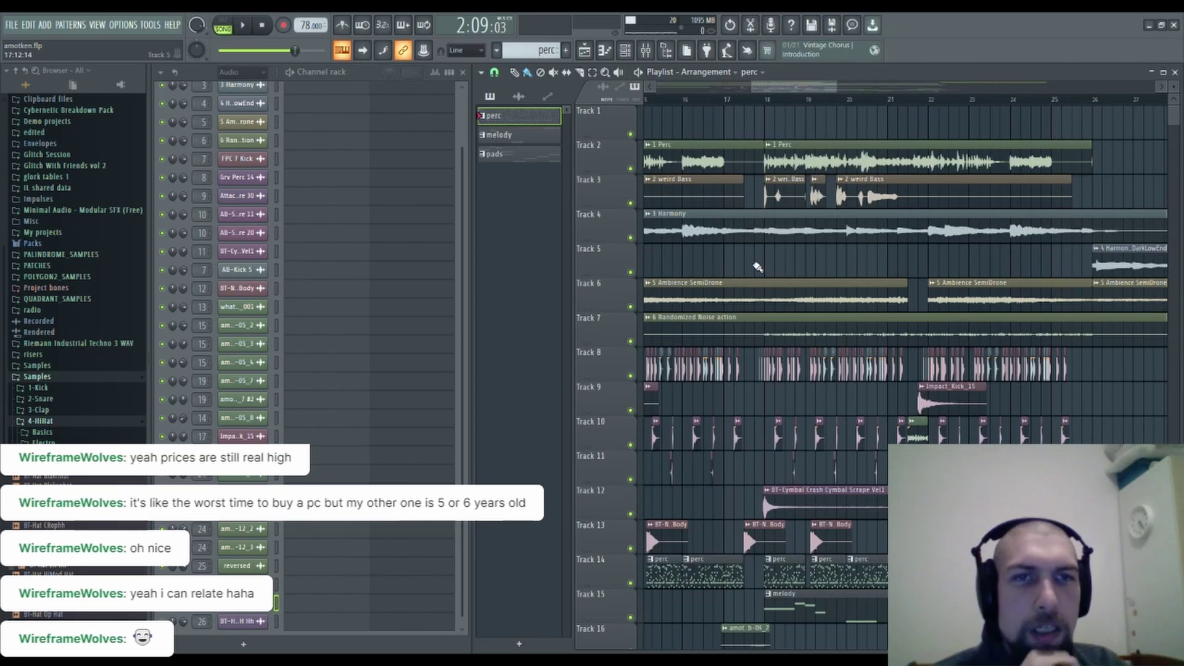
drag(758, 264, 883, 193)
drag(763, 419, 1028, 441)
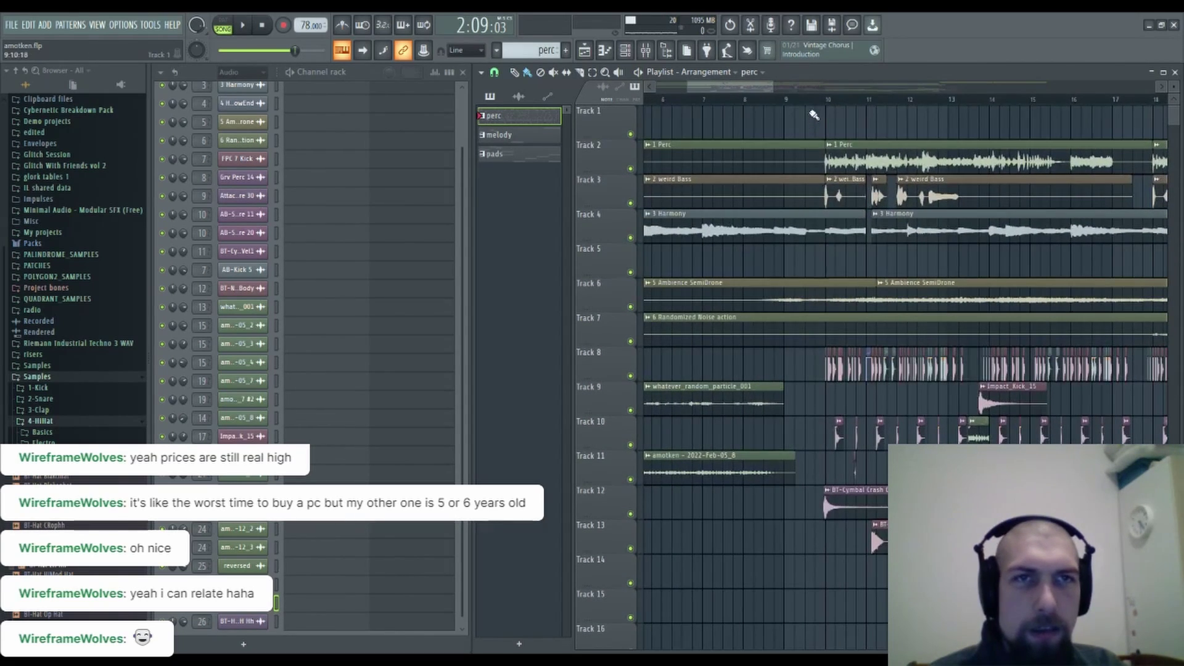
click(812, 103)
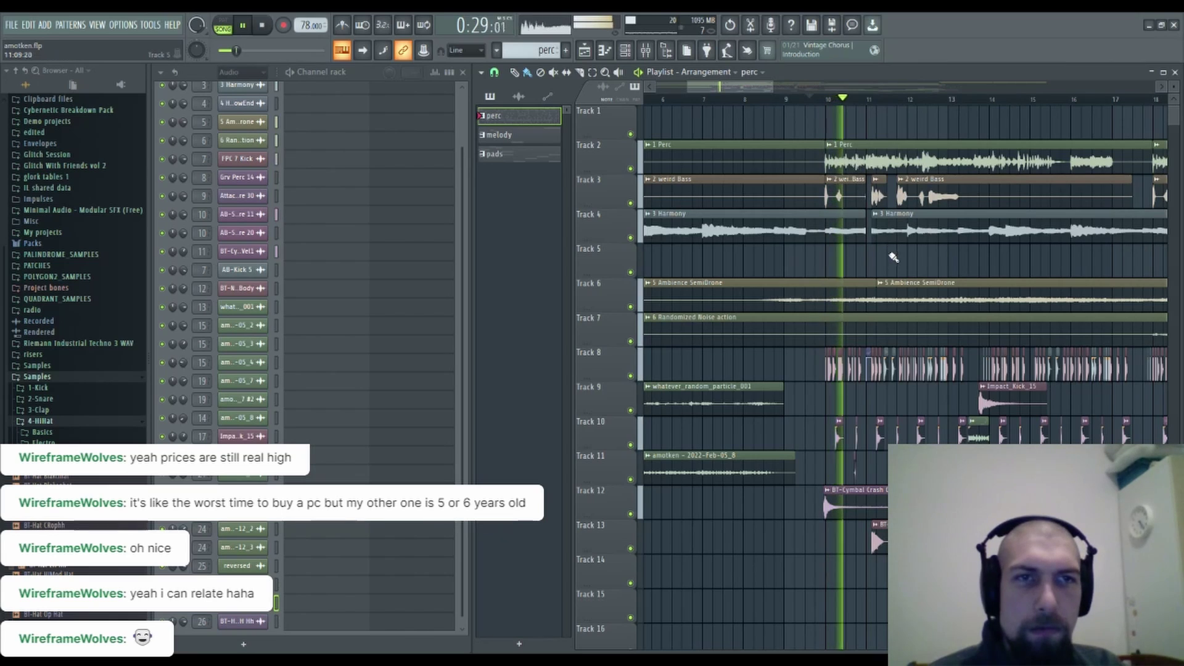
drag(893, 256, 759, 160)
drag(866, 315, 839, 246)
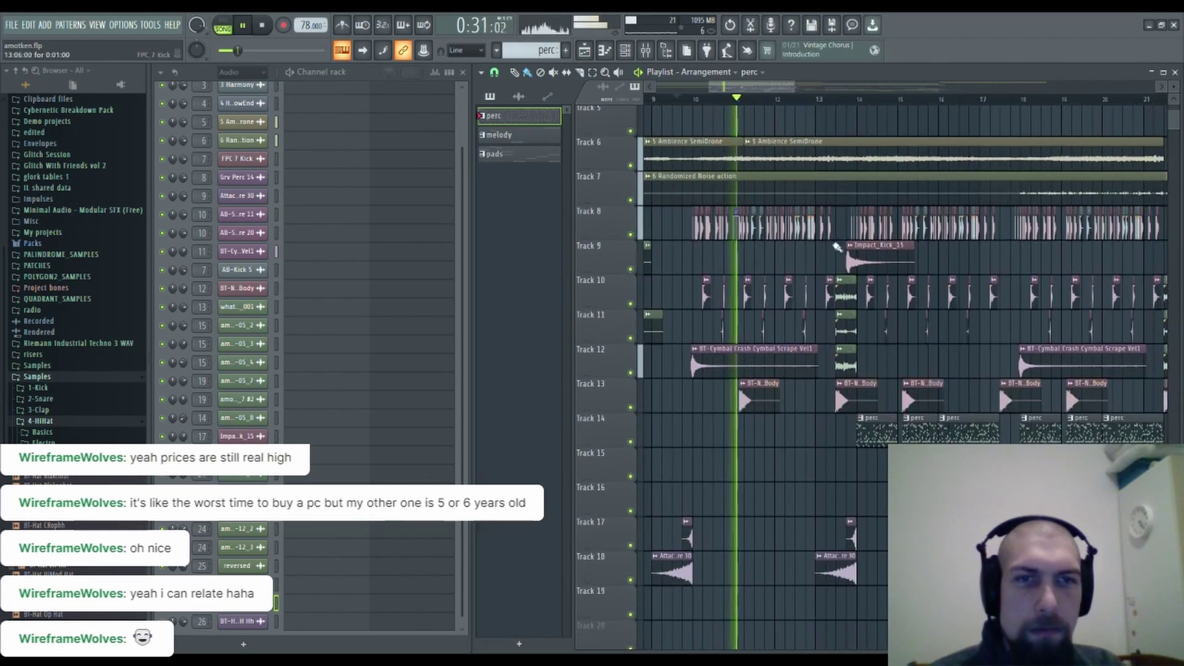
drag(803, 483, 752, 518)
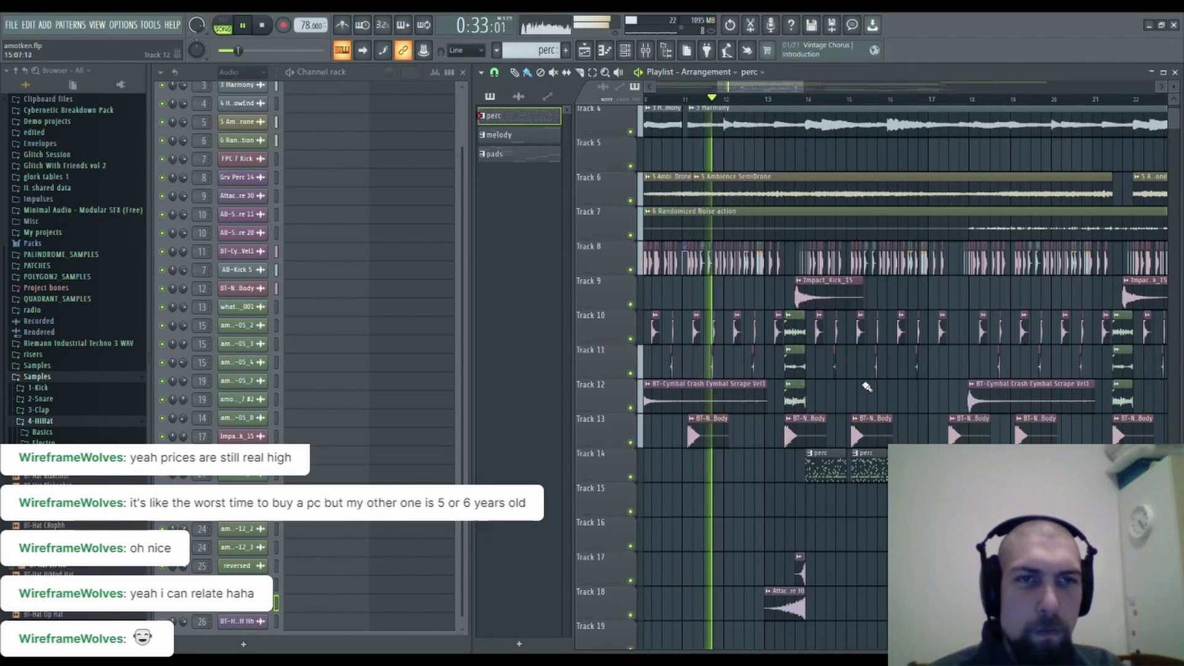
drag(852, 399, 827, 430)
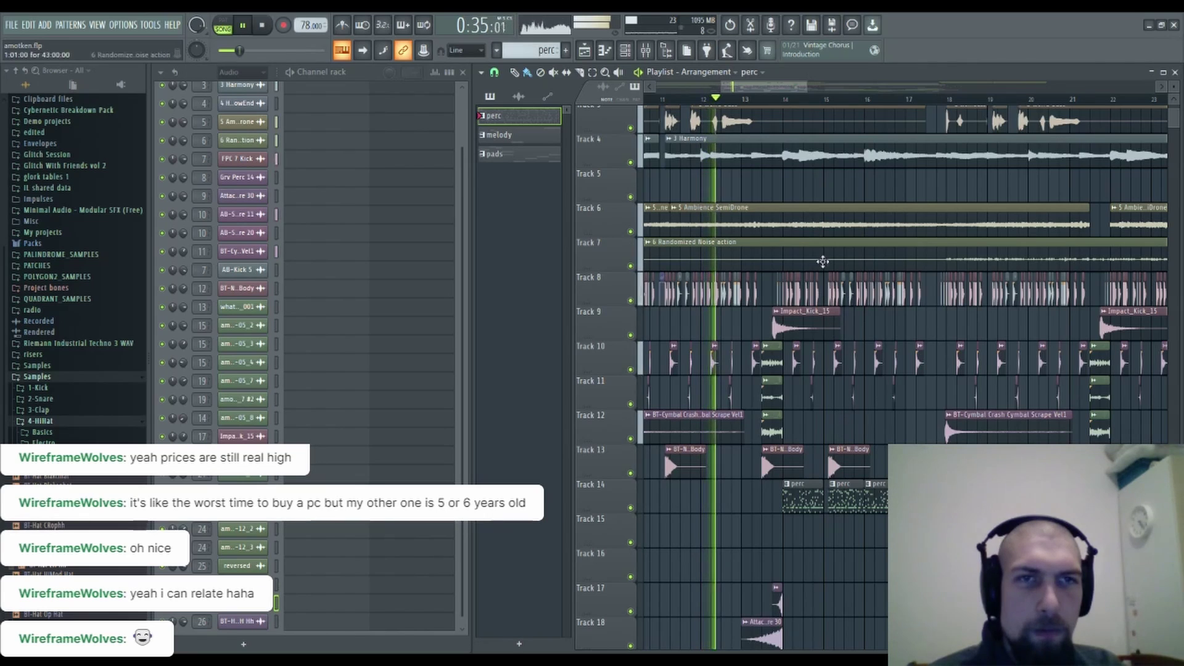
drag(820, 196, 803, 271)
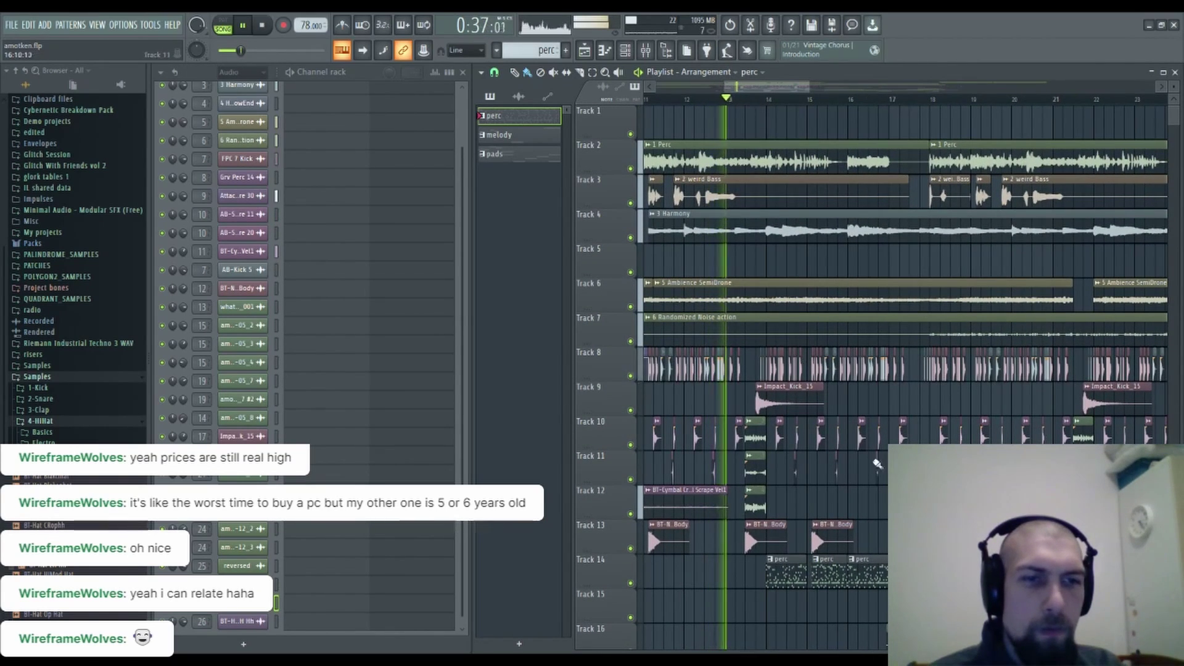
drag(883, 501, 838, 465)
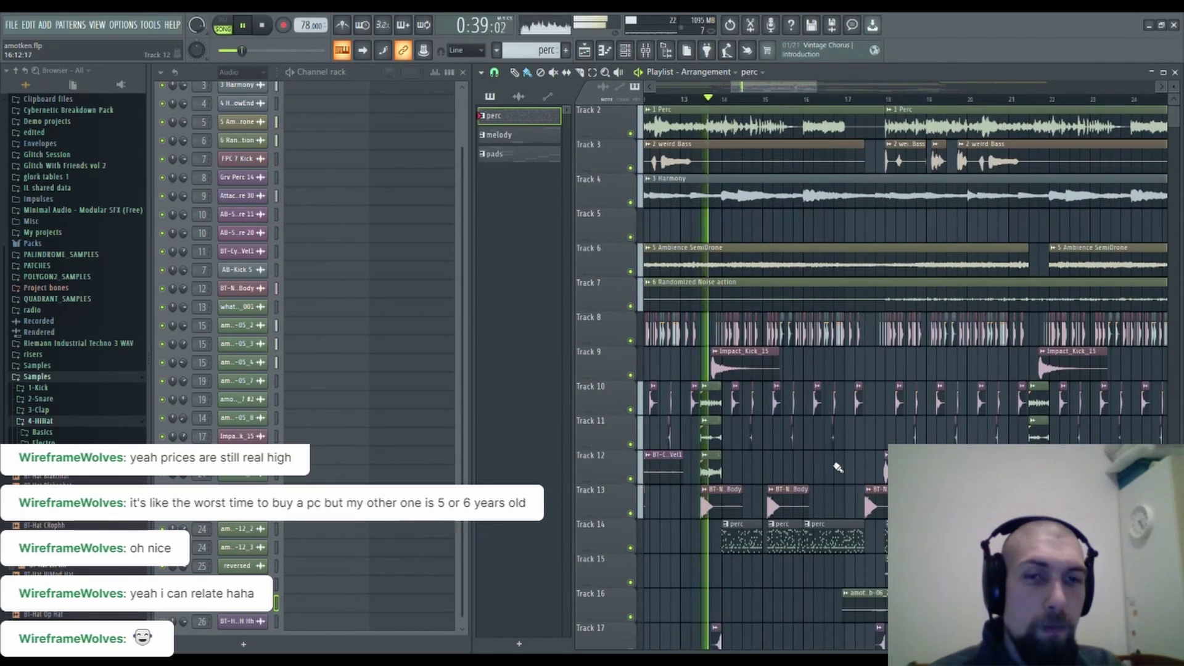
drag(779, 220, 779, 242)
click(262, 25)
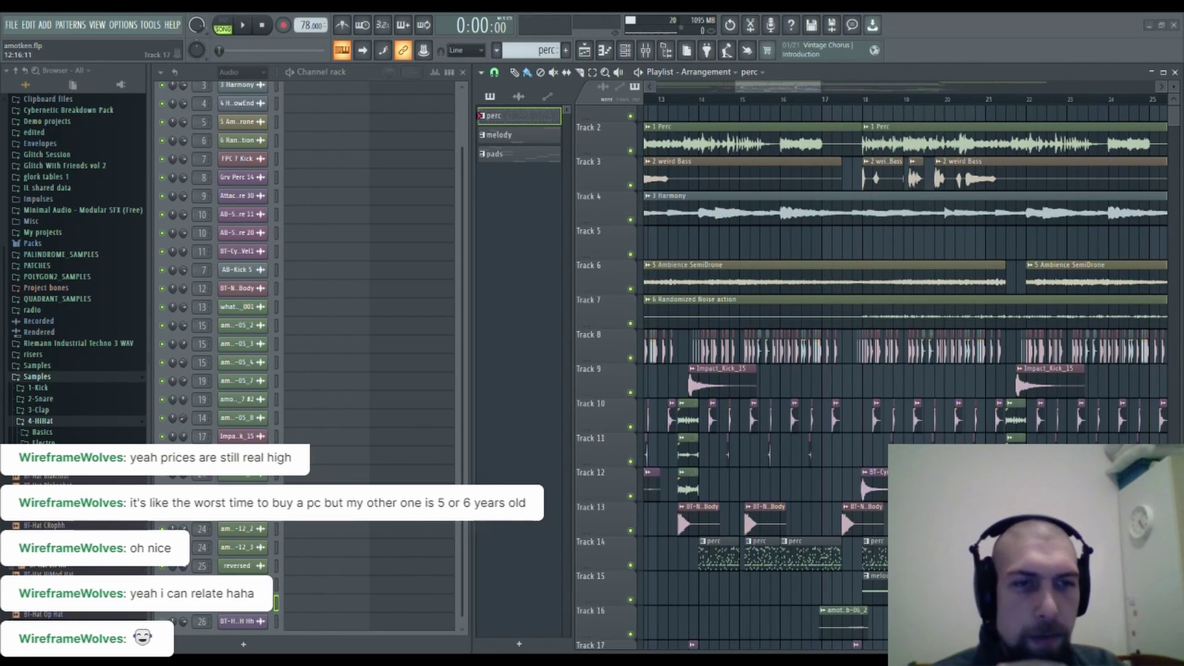
Audition the 3 Harmony clips on Track 4 and 4 Harmony II Extra DarkLowEnd on Track 5 in solo at several points.
drag(825, 437, 737, 478)
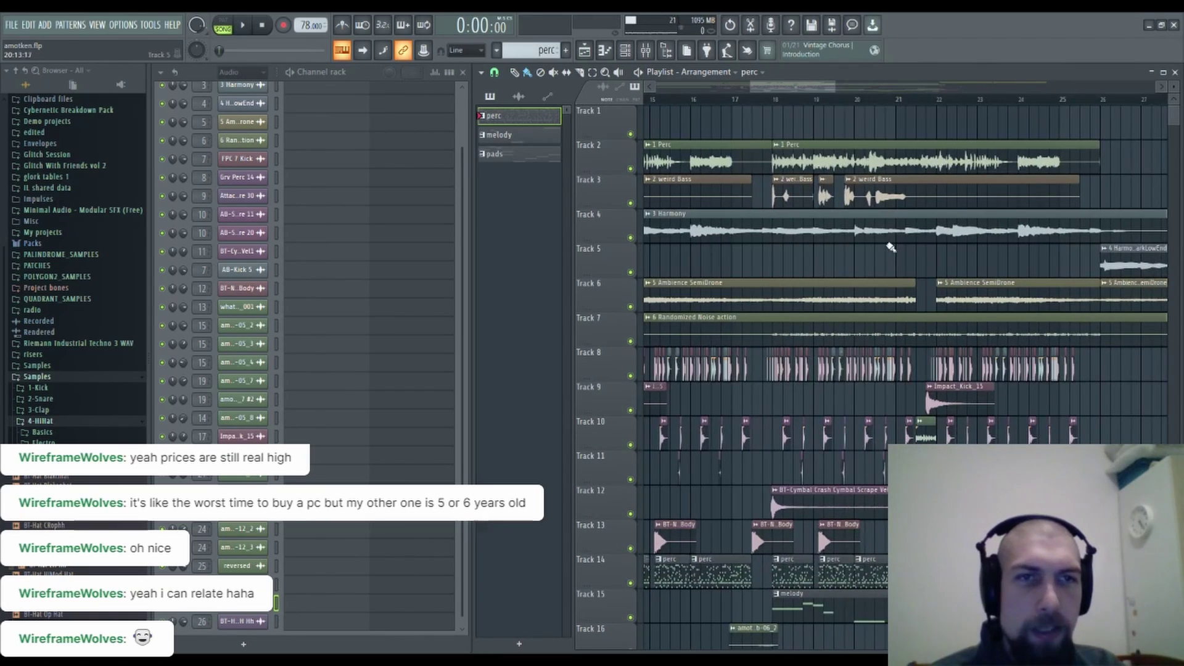
drag(870, 251, 1114, 363)
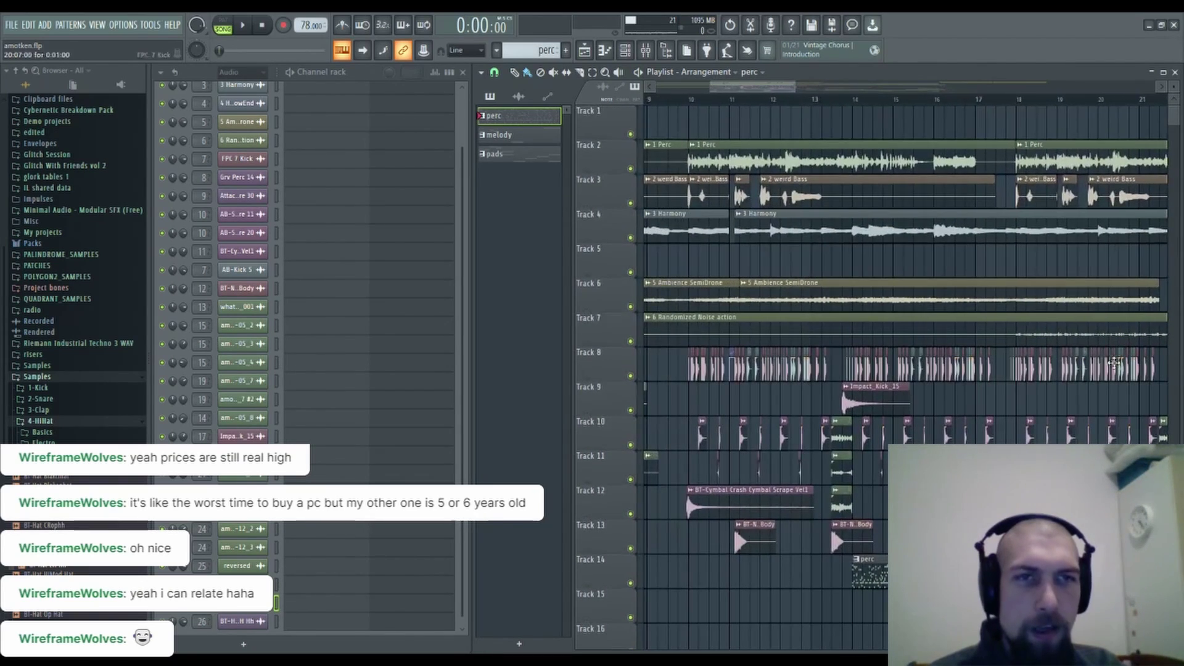
scroll(968, 110, down, 4)
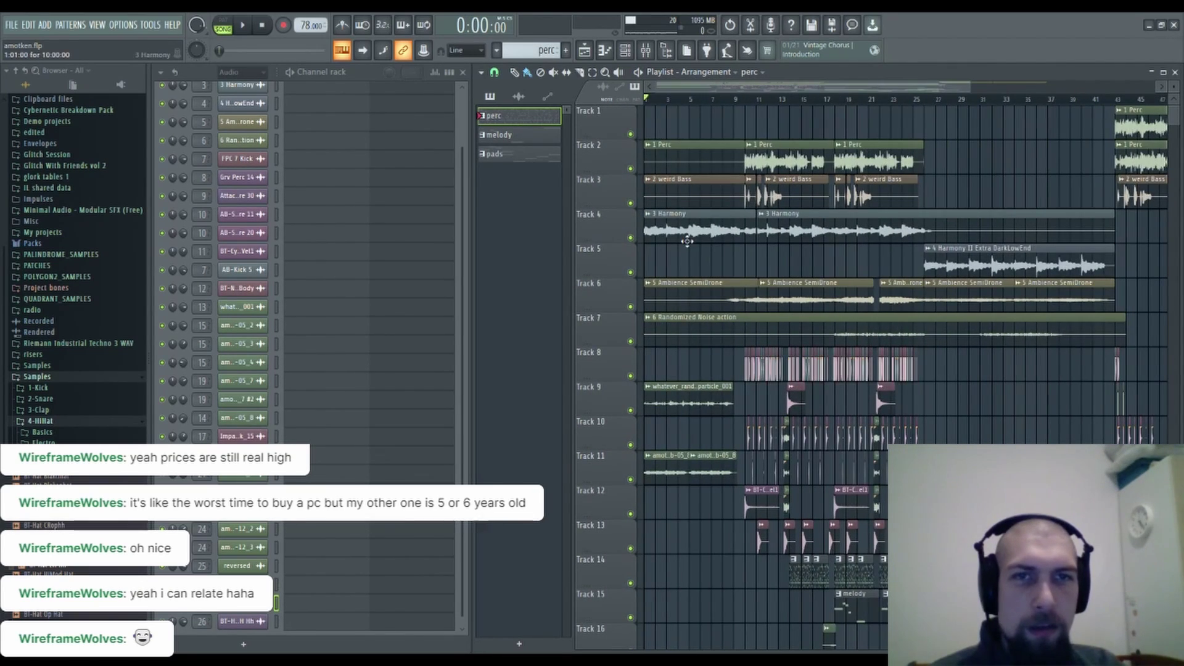
ctrl+alt+right_click(705, 229)
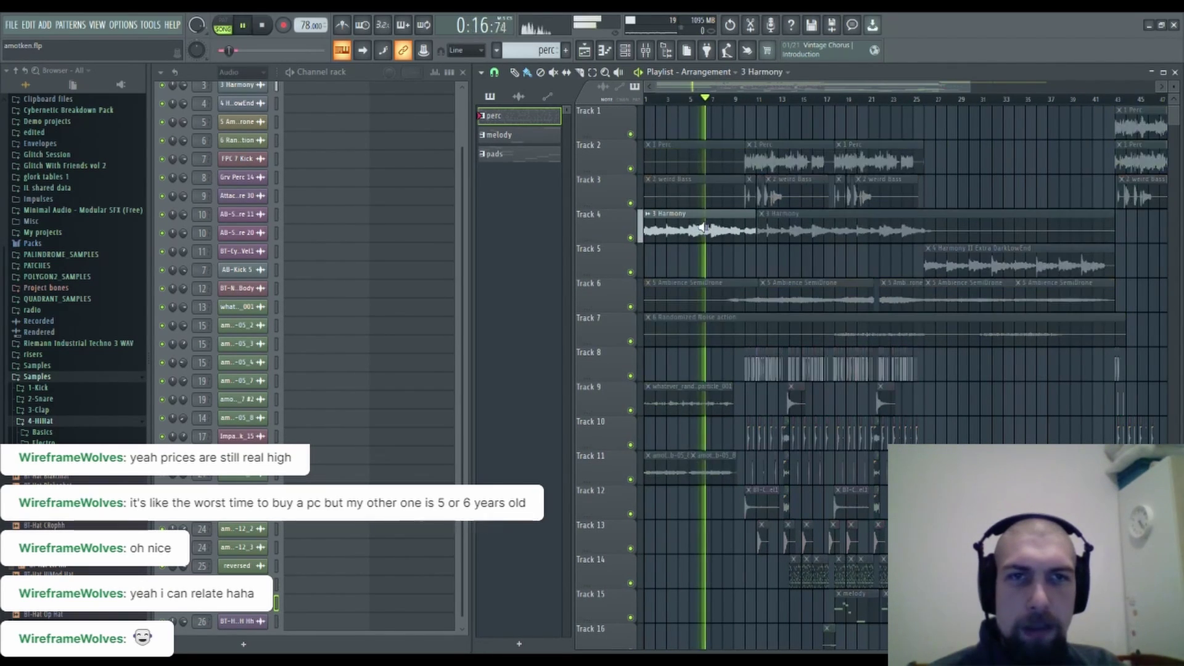
ctrl+alt+right_click(761, 220)
ctrl+alt+right_click(791, 220)
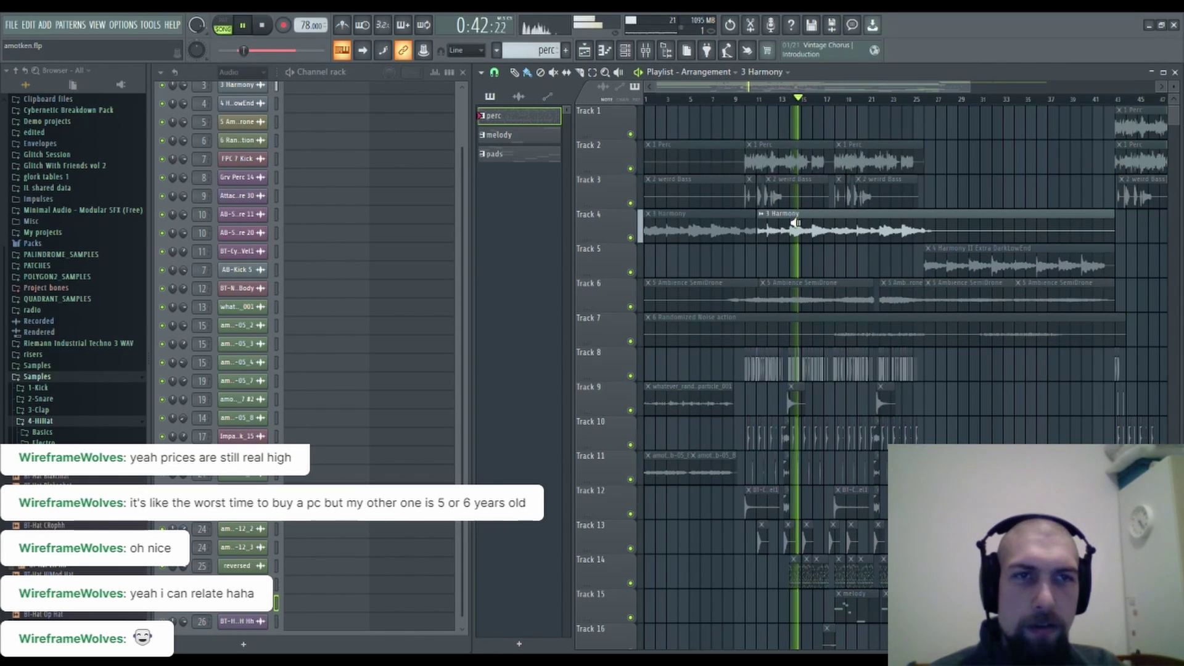
ctrl+alt+right_click(847, 218)
ctrl+alt+right_click(958, 264)
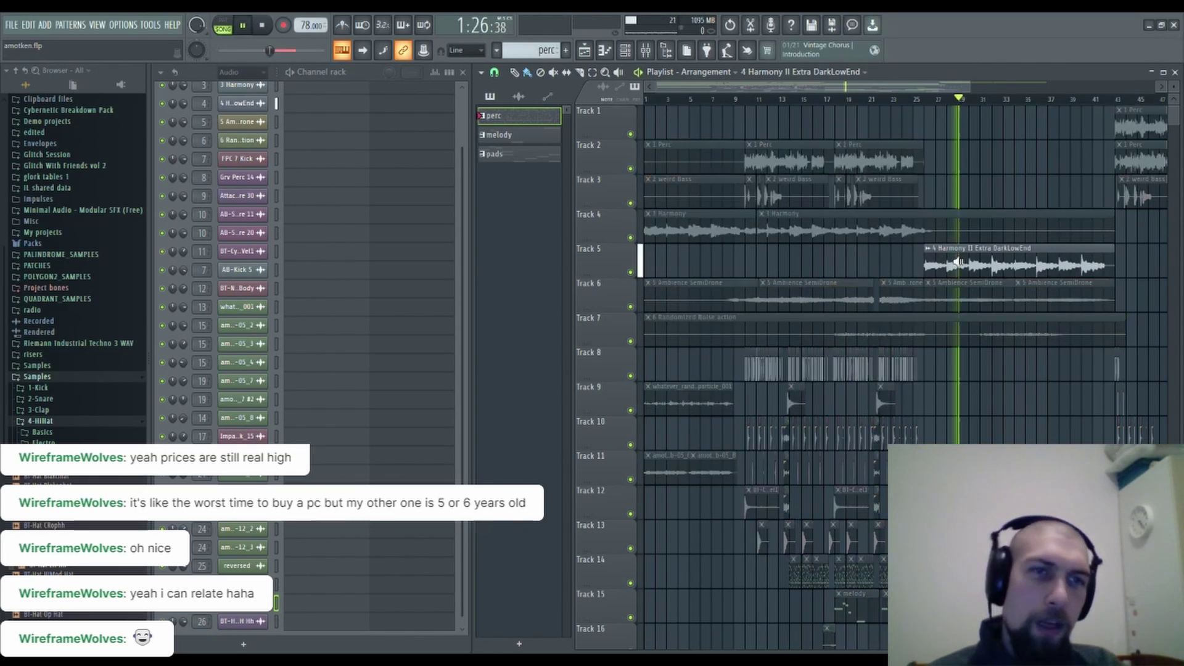
ctrl+alt+right_click(1030, 266)
ctrl+alt+right_click(1066, 266)
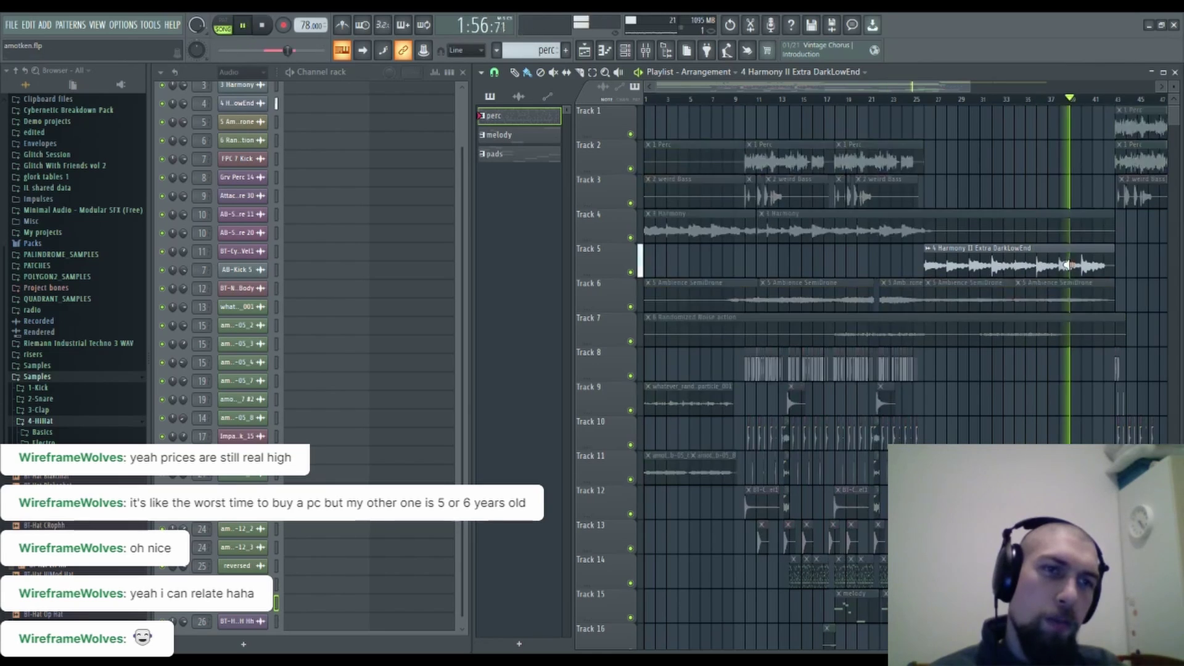
Return to the section after bar 43, add a new pattern named bass, and show only the synth channel group.
scroll(1098, 266, right, 6)
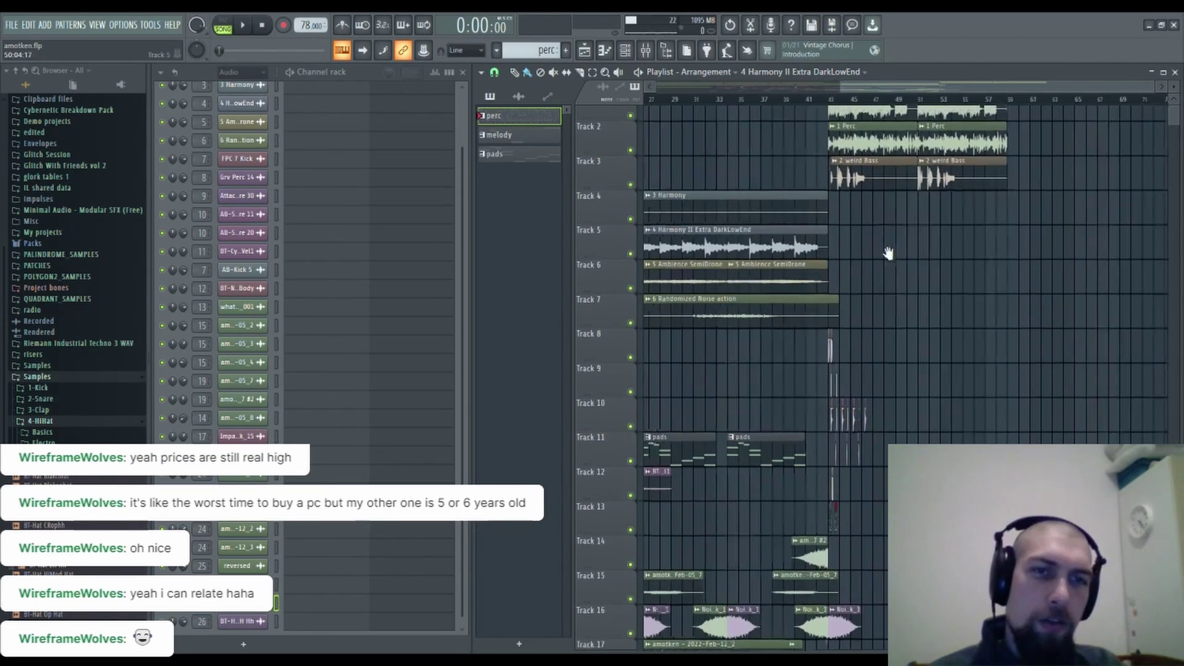
scroll(870, 310, down, 4)
scroll(845, 316, up, 4)
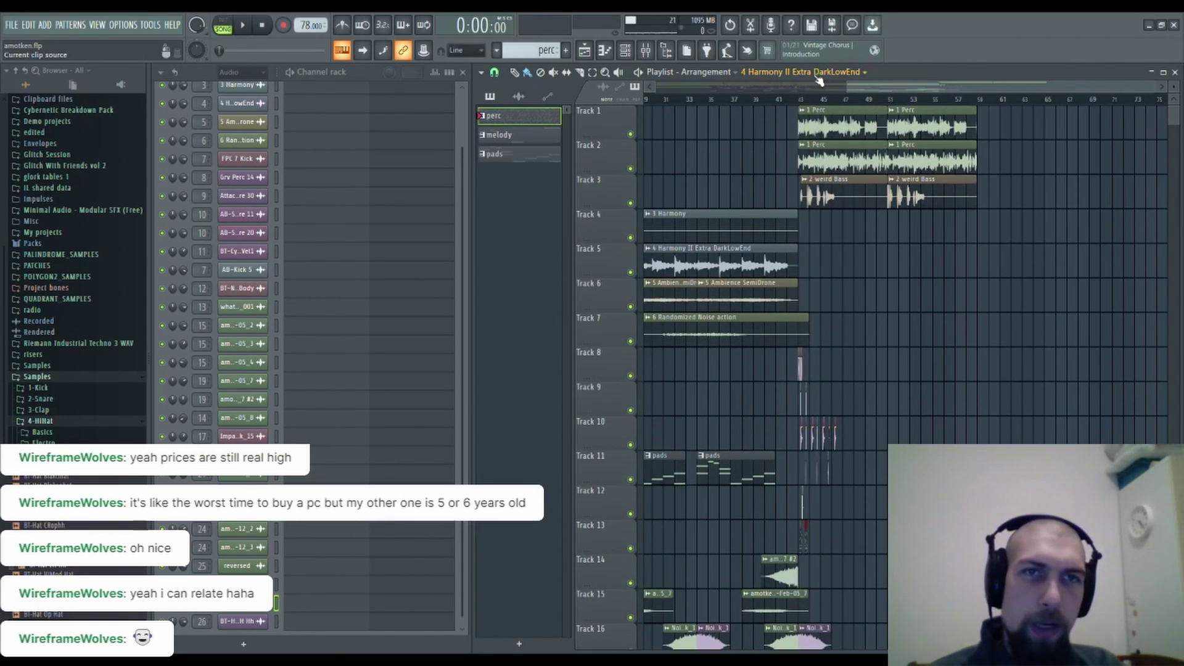
scroll(812, 105, up, 8)
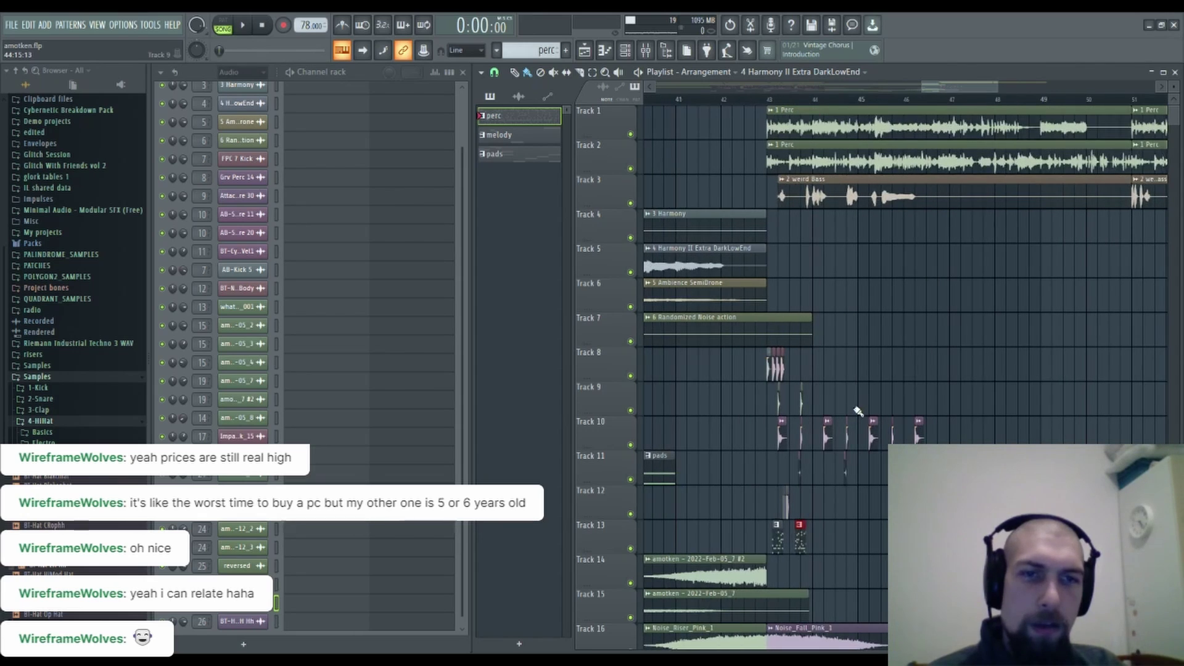
drag(902, 300, 1017, 357)
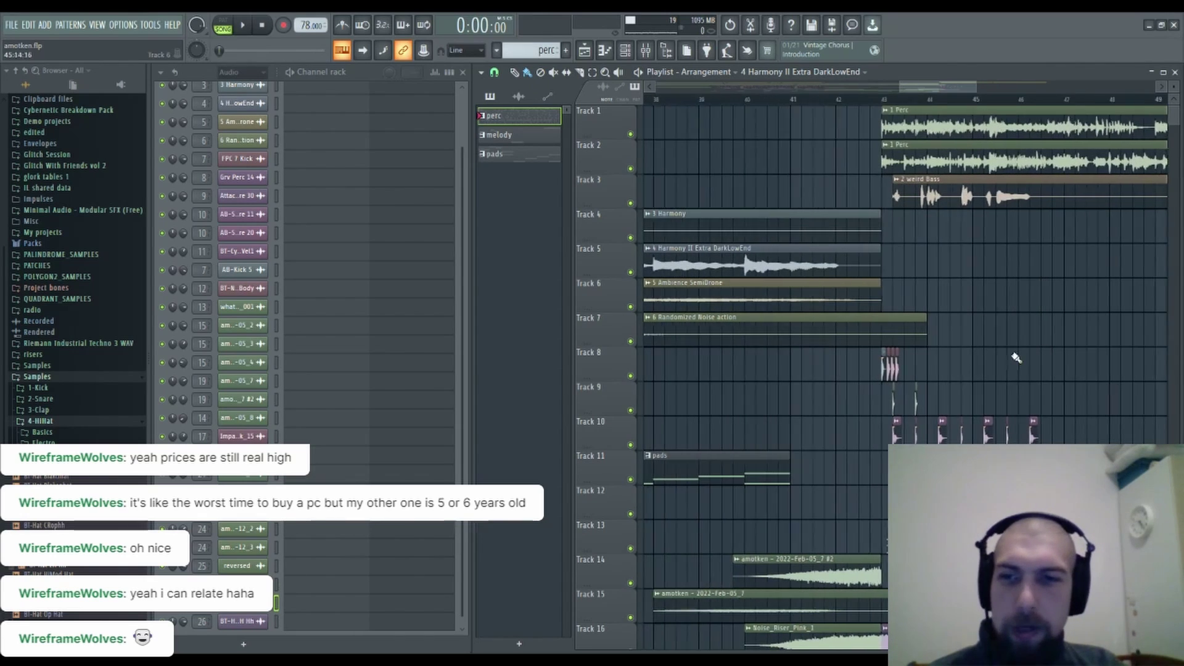
click(566, 50)
text(bass)
key(Return)
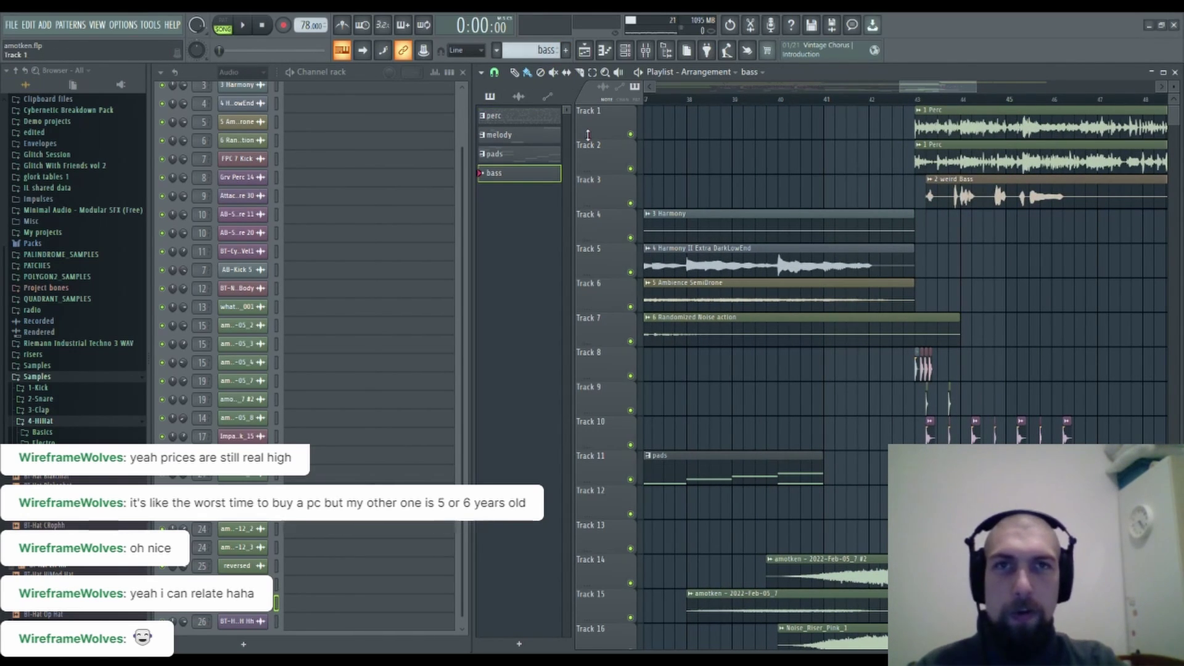
scroll(265, 204, up, 3)
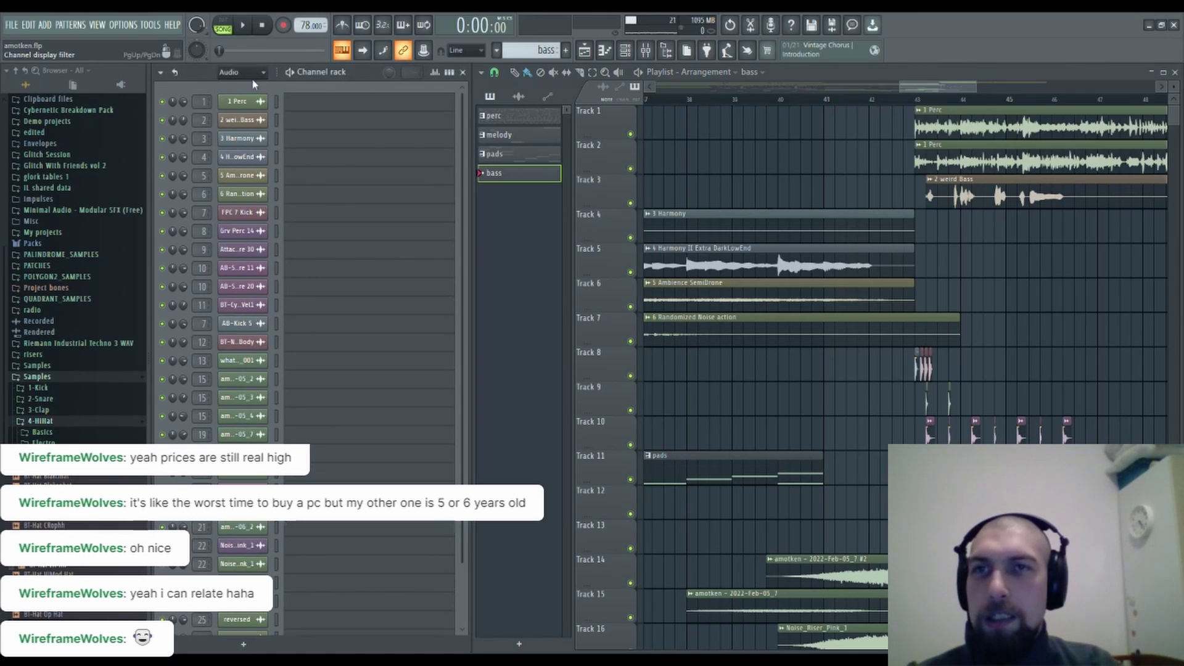
key(Page_Down)
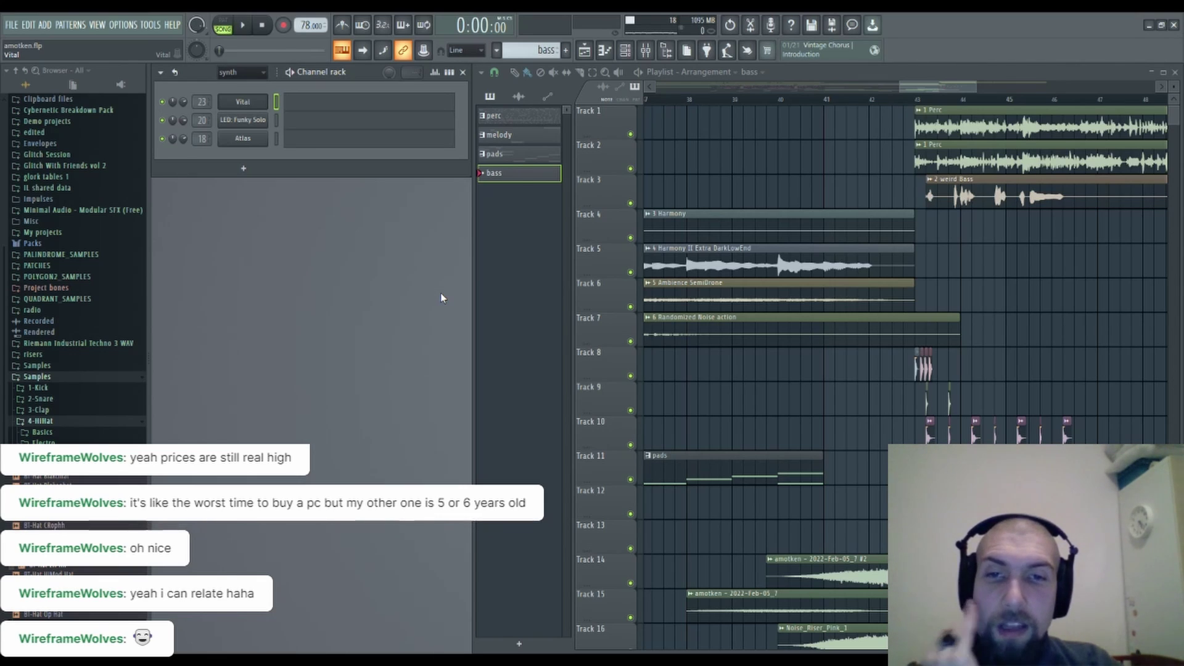
Add a VK-1 Viking Synthesizer channel with the Bass - Accelerator preset and route it to mixer track 27.
click(637, 378)
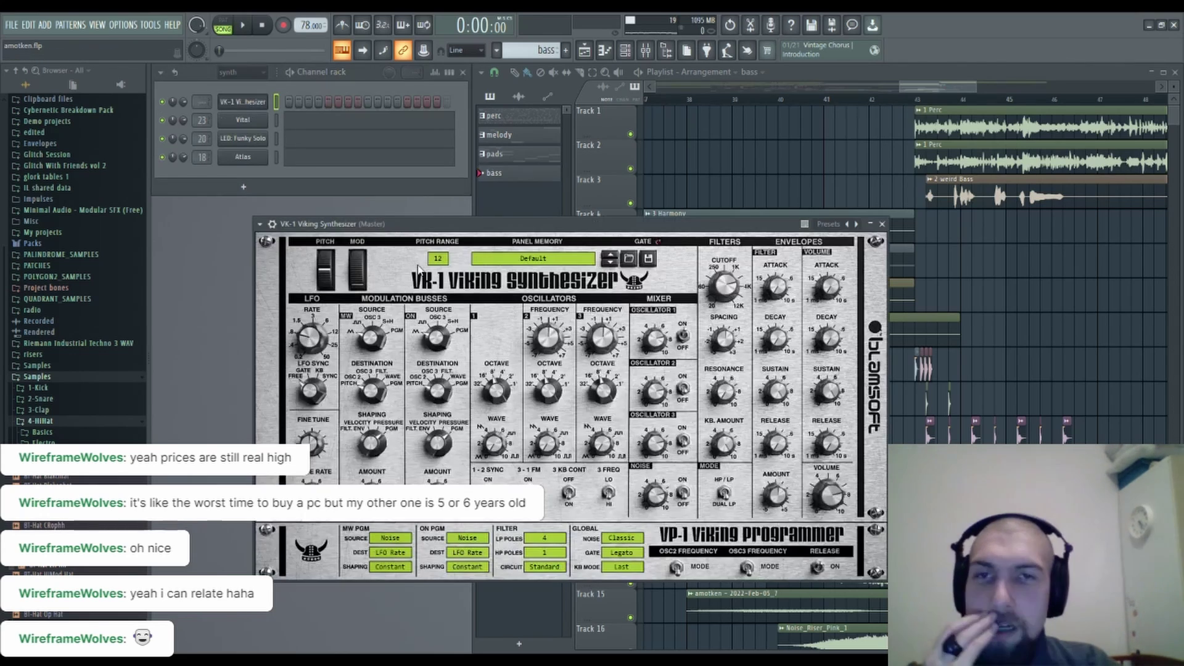
drag(528, 230, 533, 159)
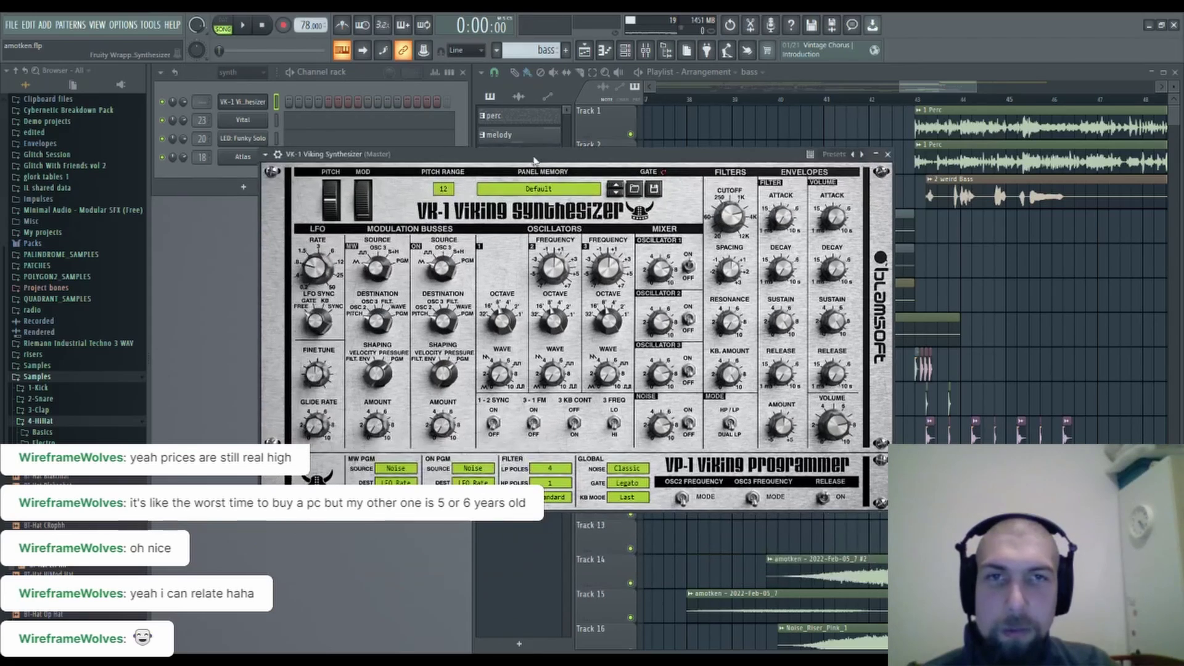
click(617, 193)
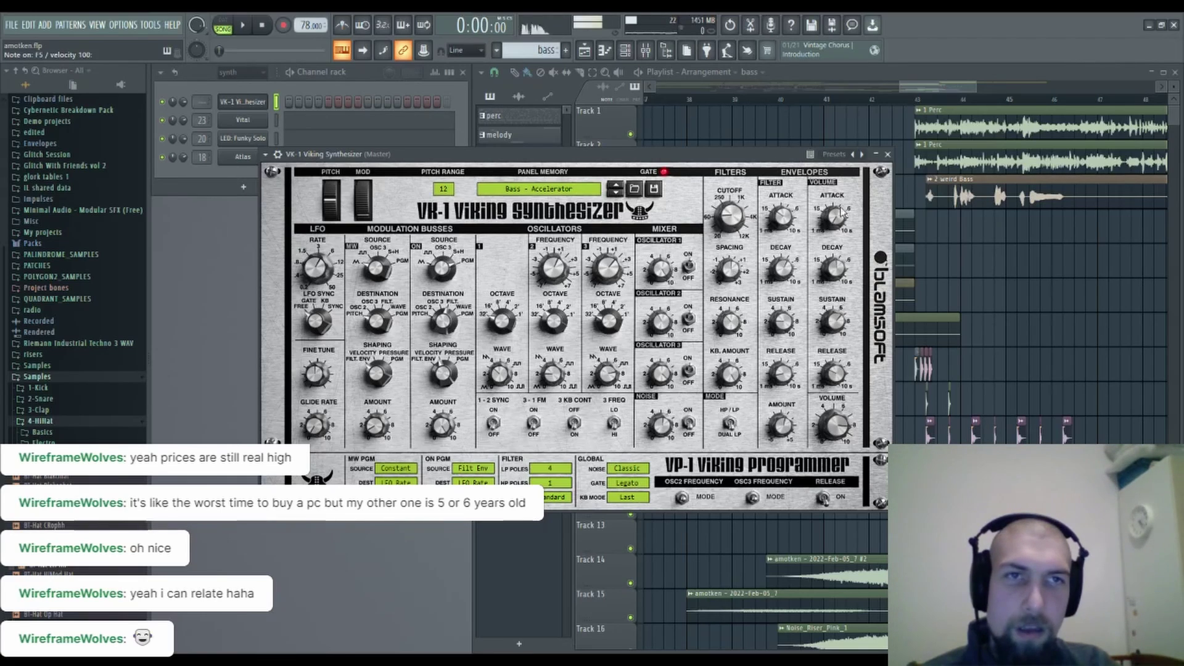
click(888, 155)
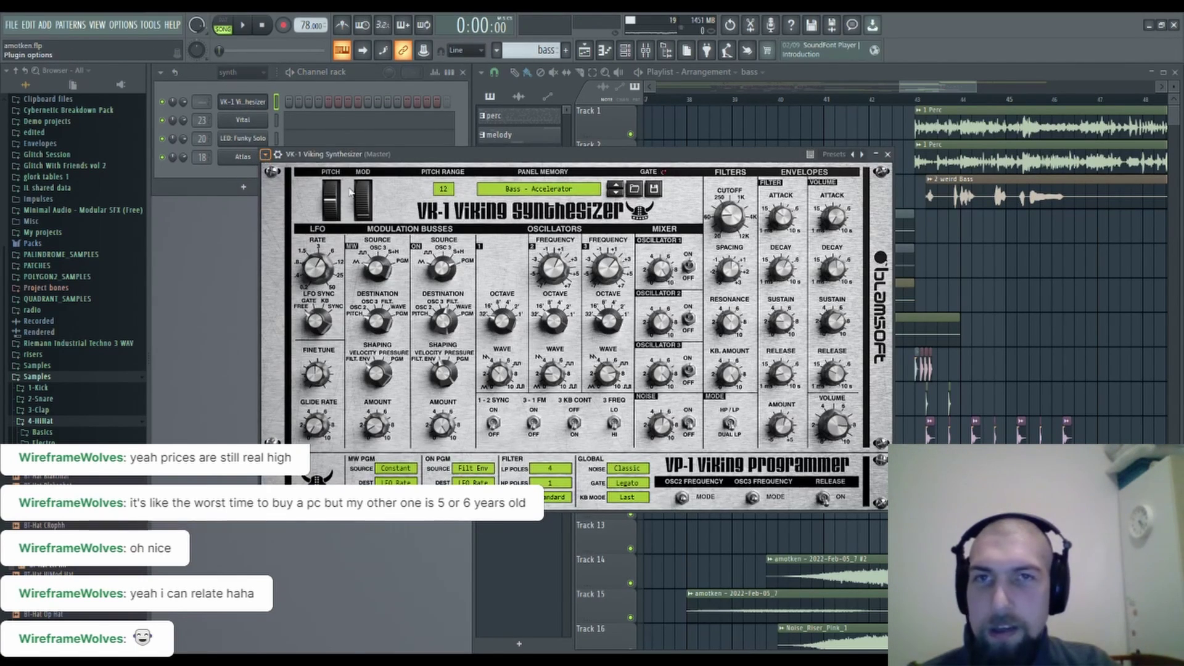
key(ctrl+l)
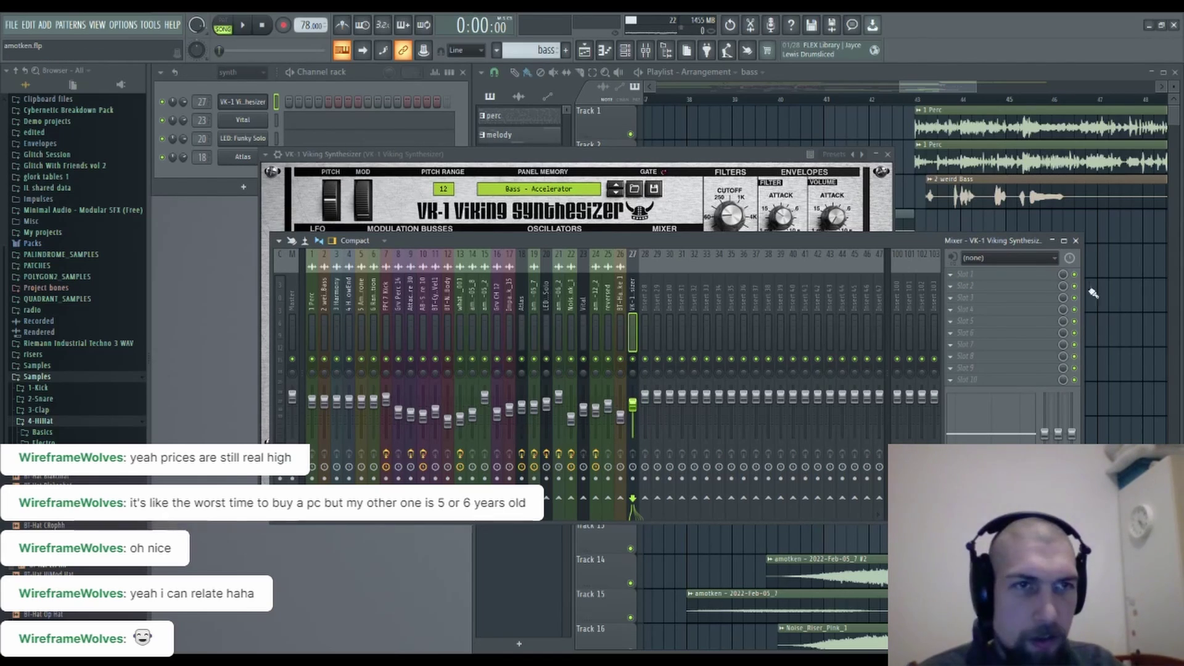
On the VK-1 mixer track, insert OTT with depth lowered to about 70% and CamelCrusher with the British Clean patch.
drag(189, 217, 195, 264)
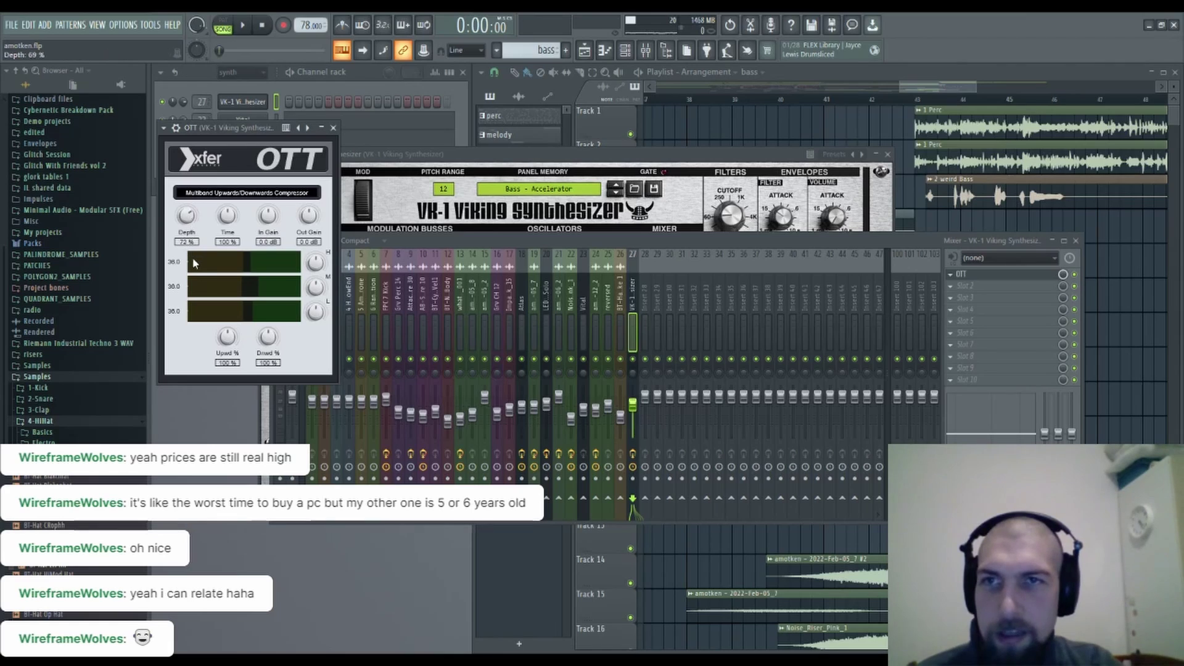
click(333, 128)
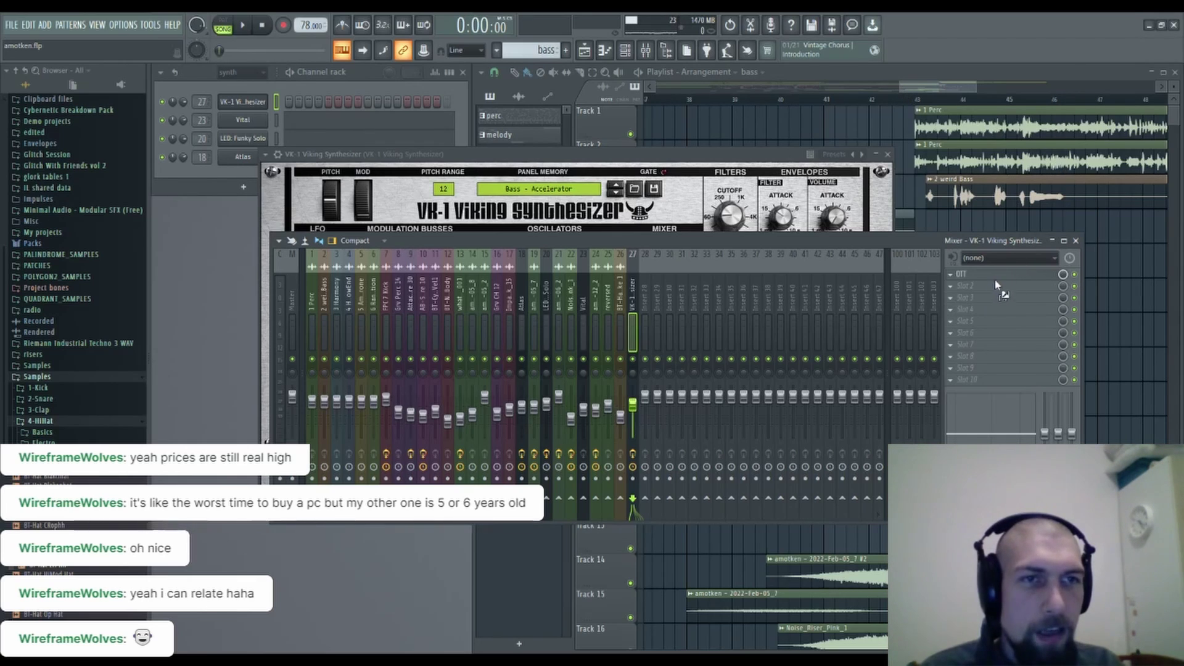
drag(997, 287, 1000, 287)
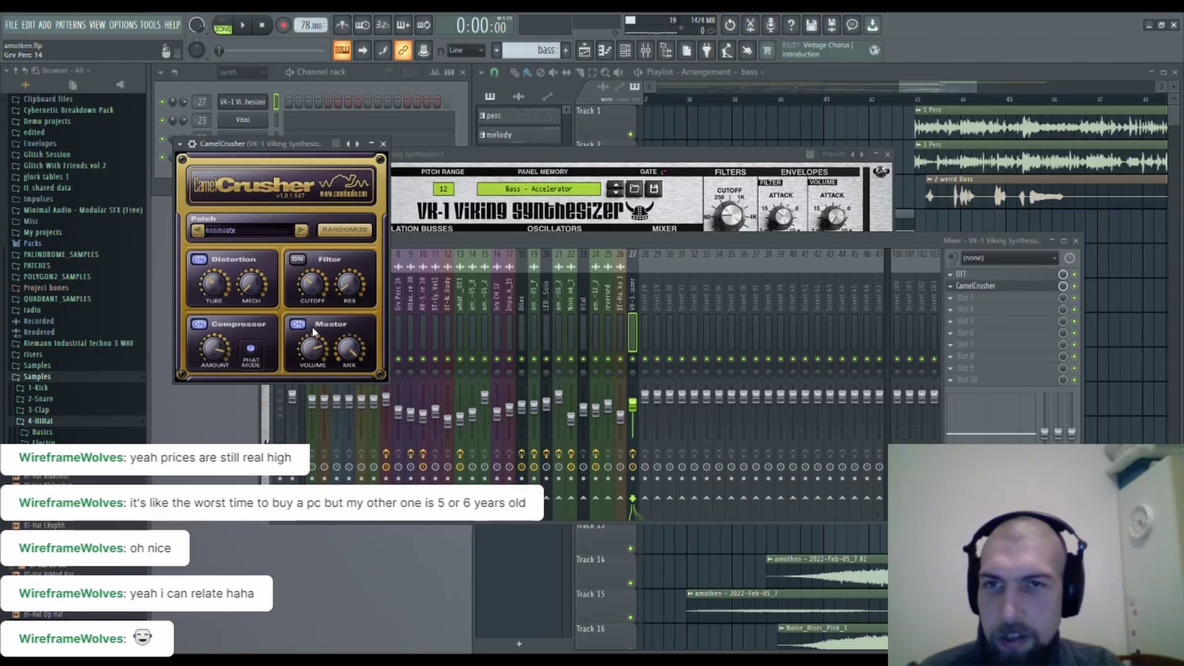
click(301, 438)
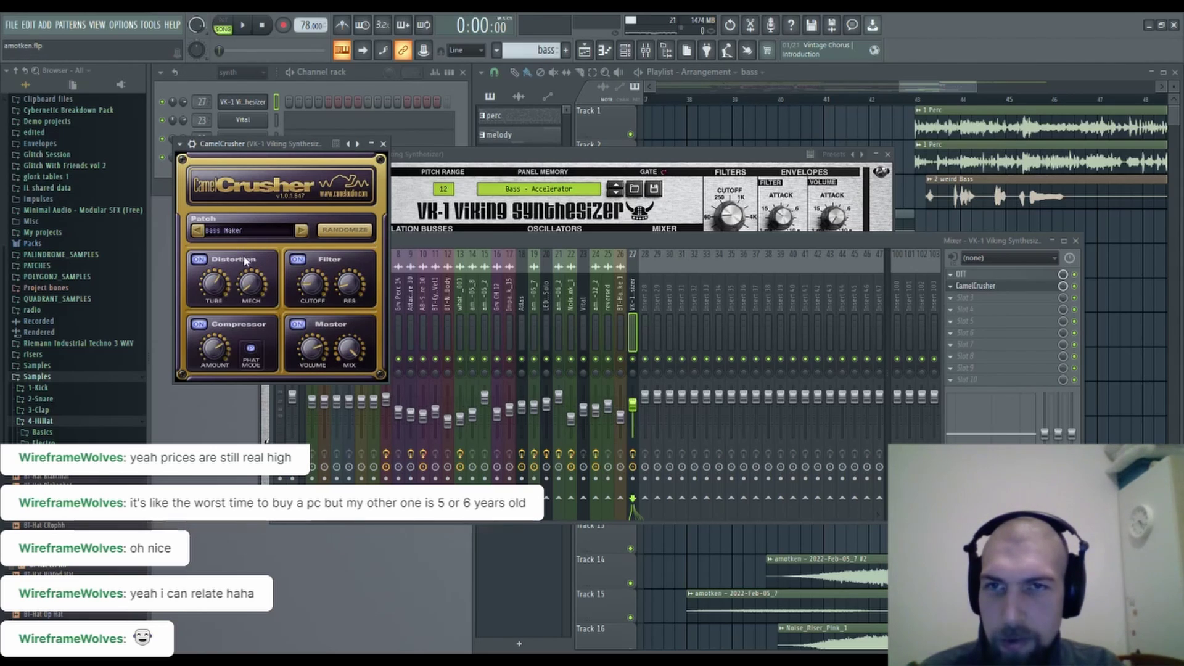
click(277, 396)
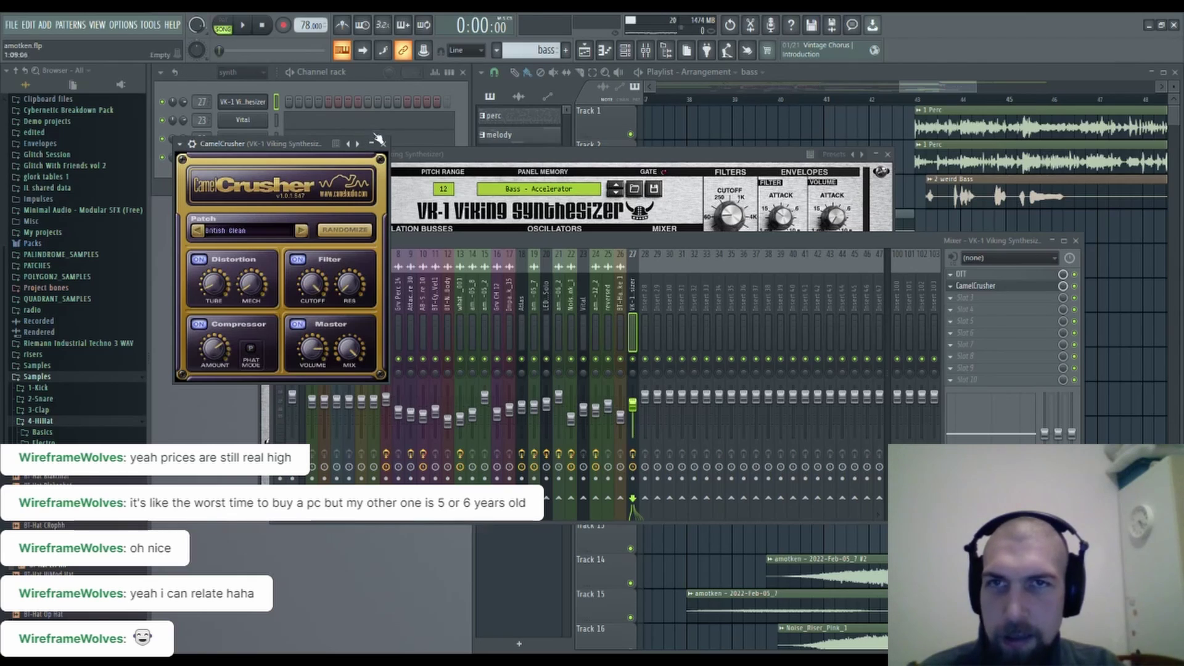
click(383, 144)
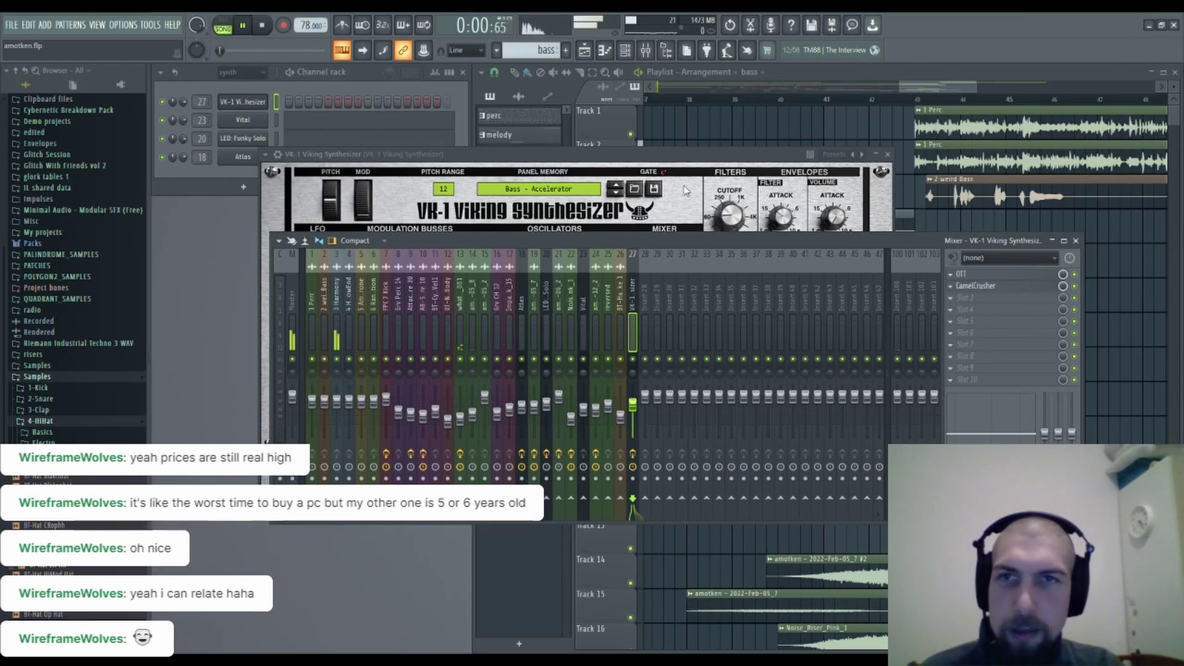
Audition the processed VK-1 bass with a few notes and play the arrangement briefly from the middle of bar 42.
key(c)
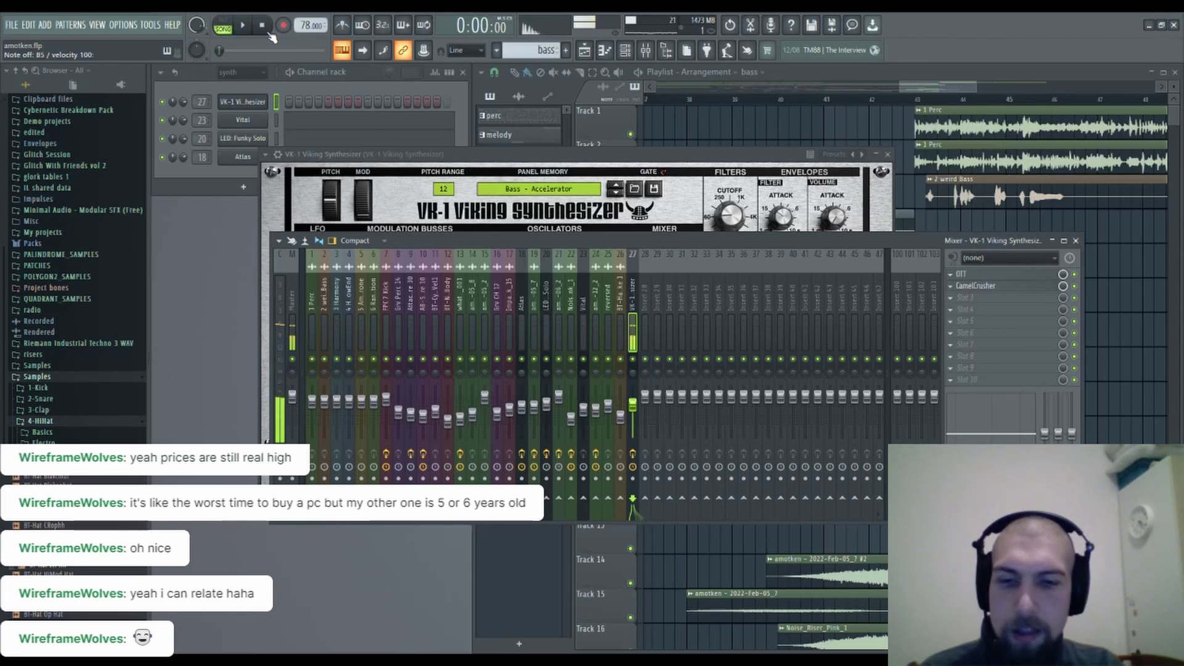
key(v)
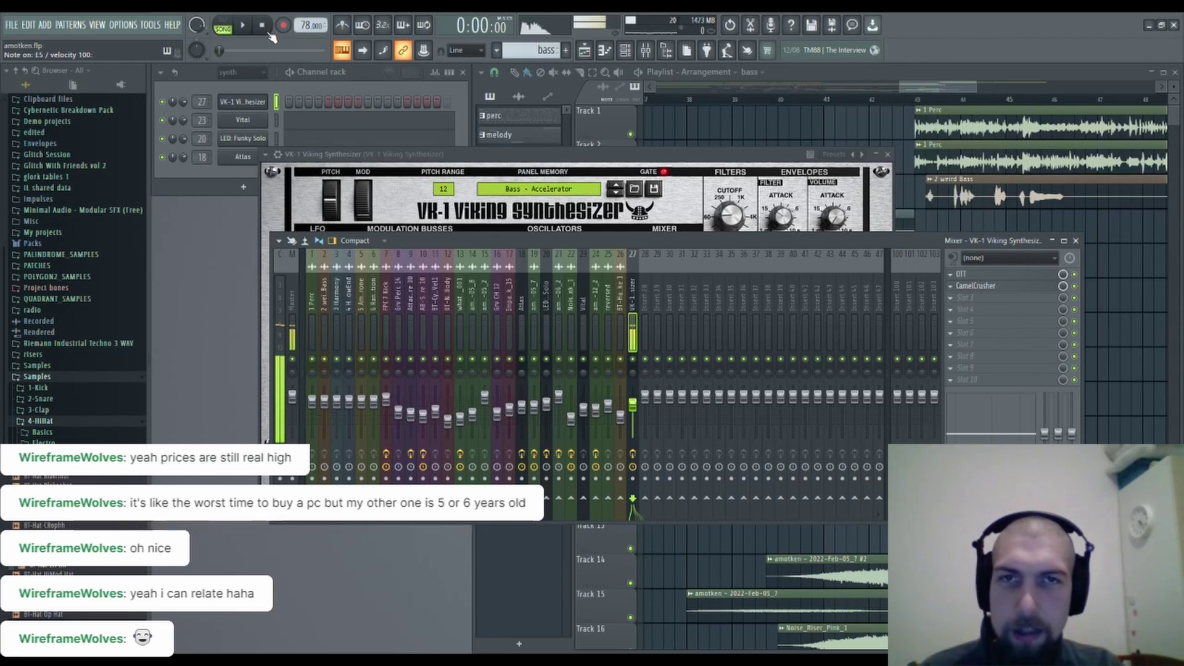
click(890, 155)
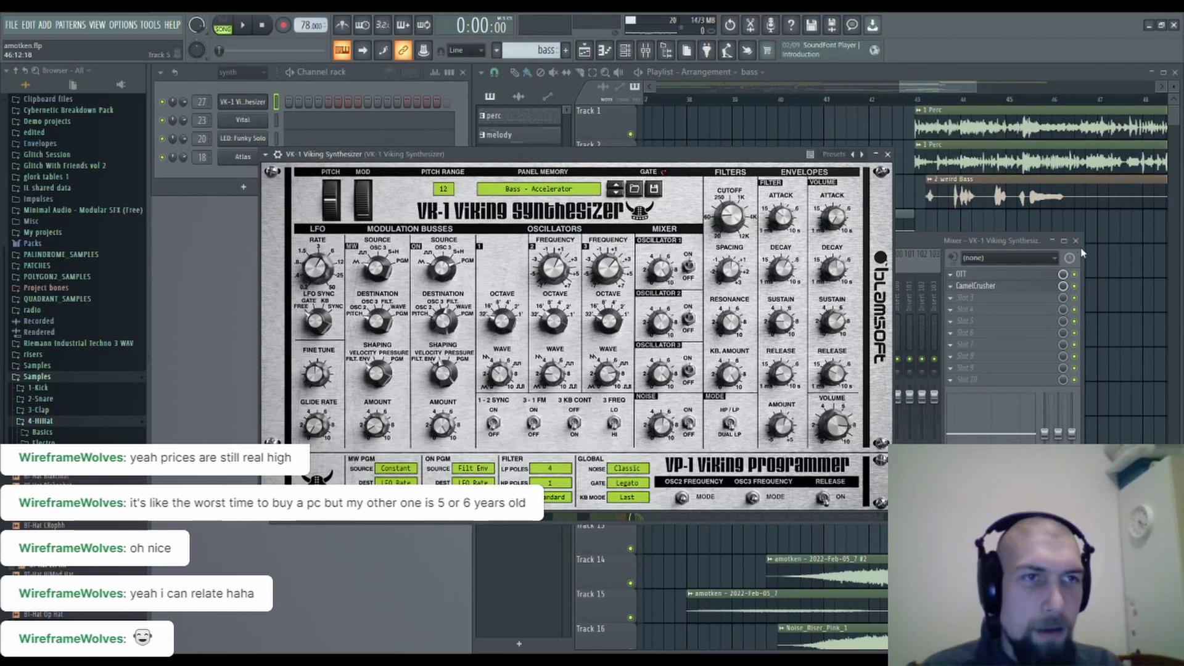
click(1076, 241)
click(888, 156)
drag(875, 377, 760, 278)
click(779, 100)
key(space)
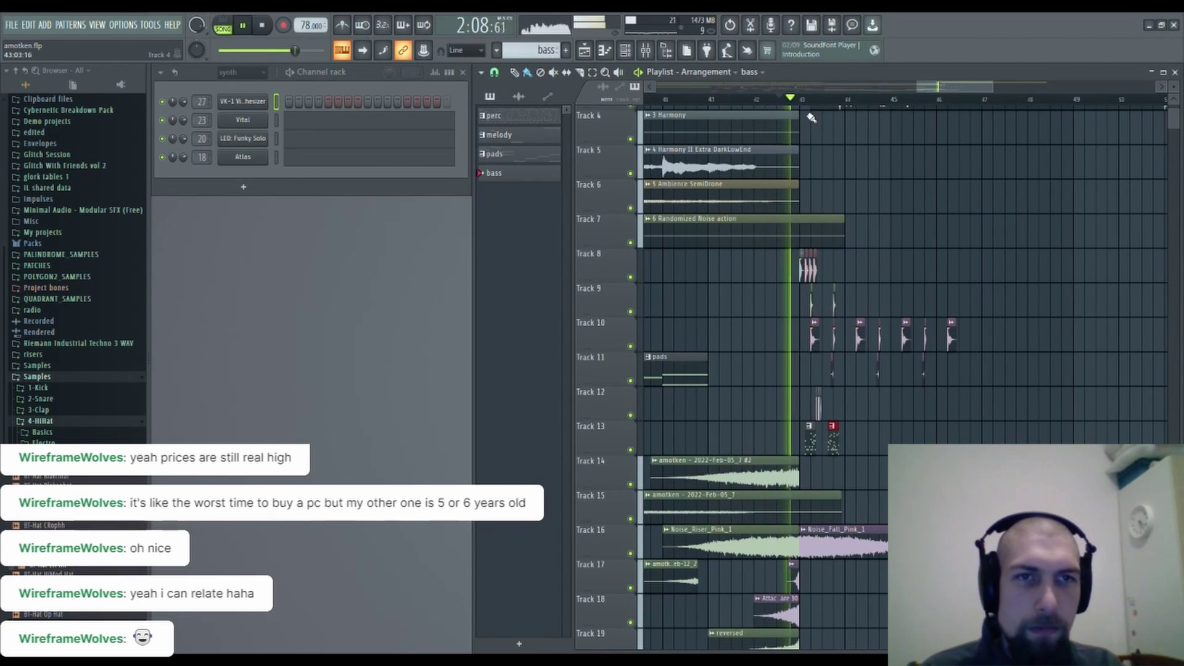
key(space)
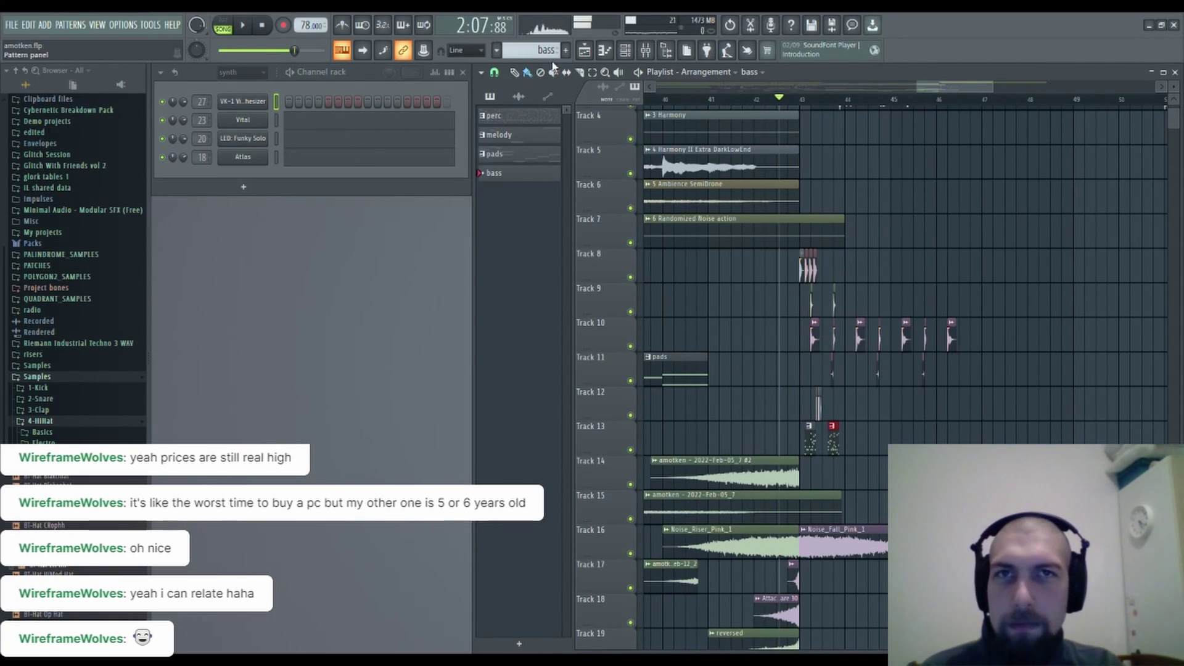
Open the VK-1 Viking Synthesizer's piano roll and audition keys from E6 up to A#6, and A#5, for the bass root note.
click(265, 102)
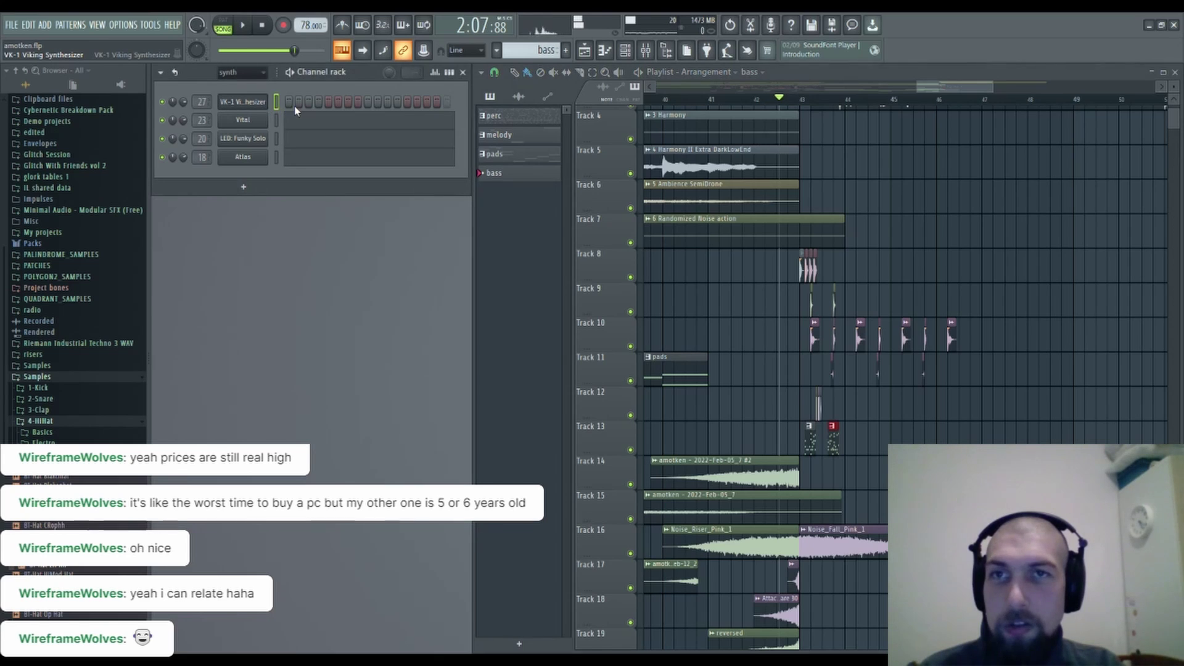
key(F7)
click(193, 260)
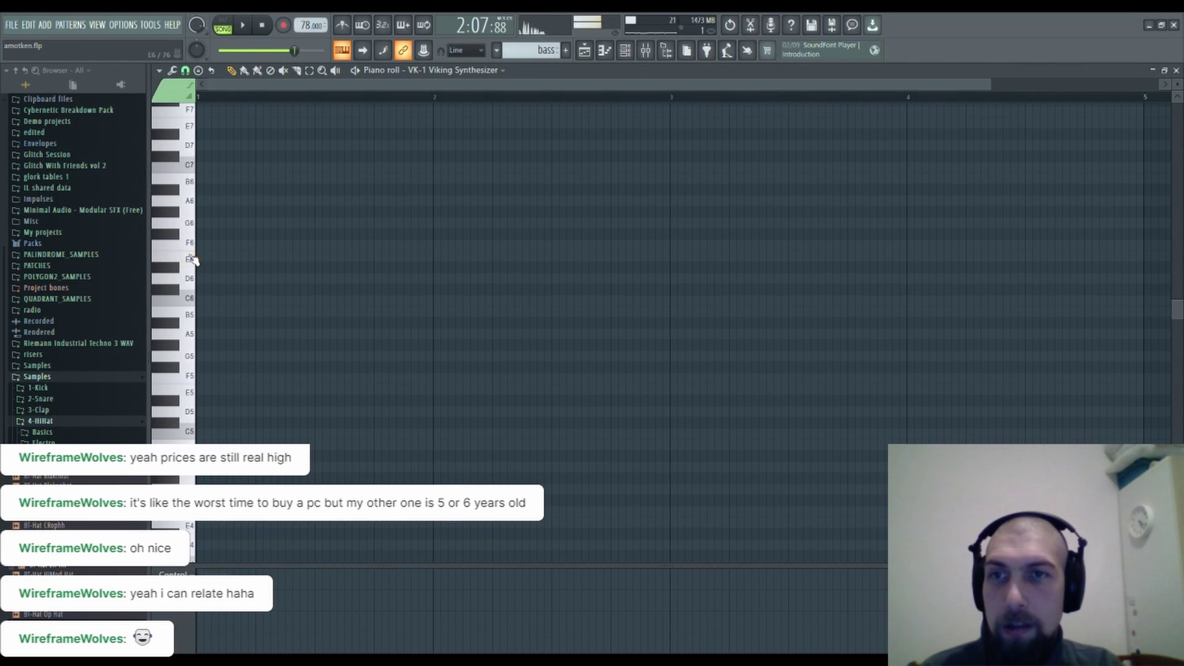
click(193, 242)
click(187, 223)
click(175, 213)
click(187, 203)
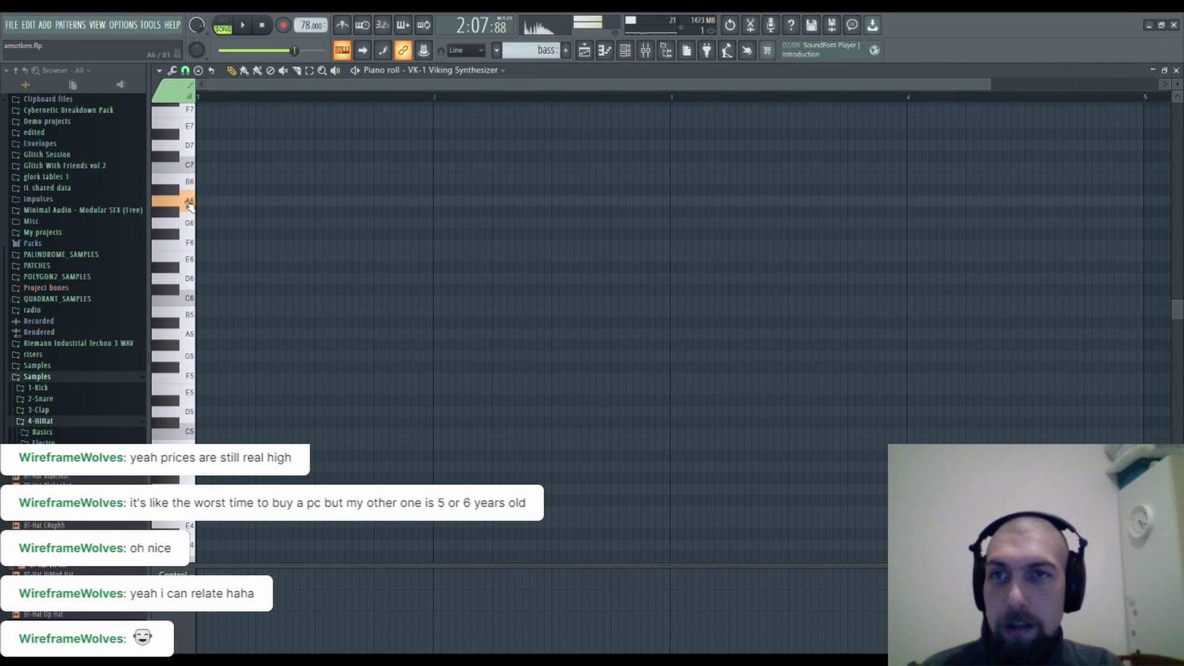
click(176, 191)
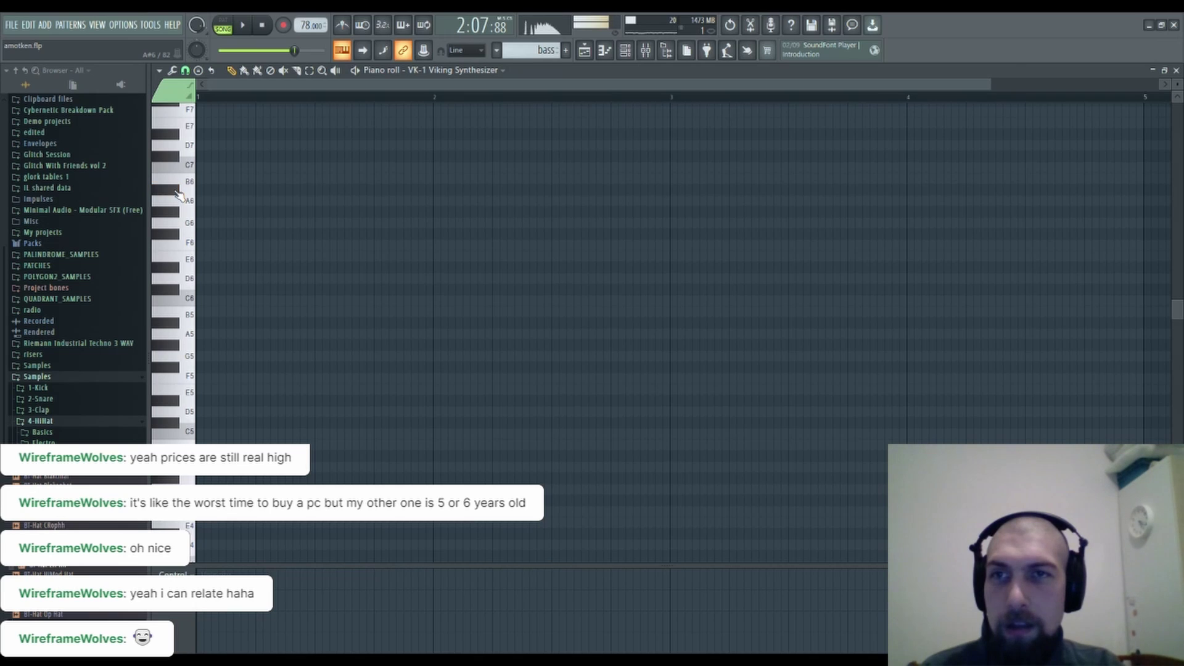
click(180, 328)
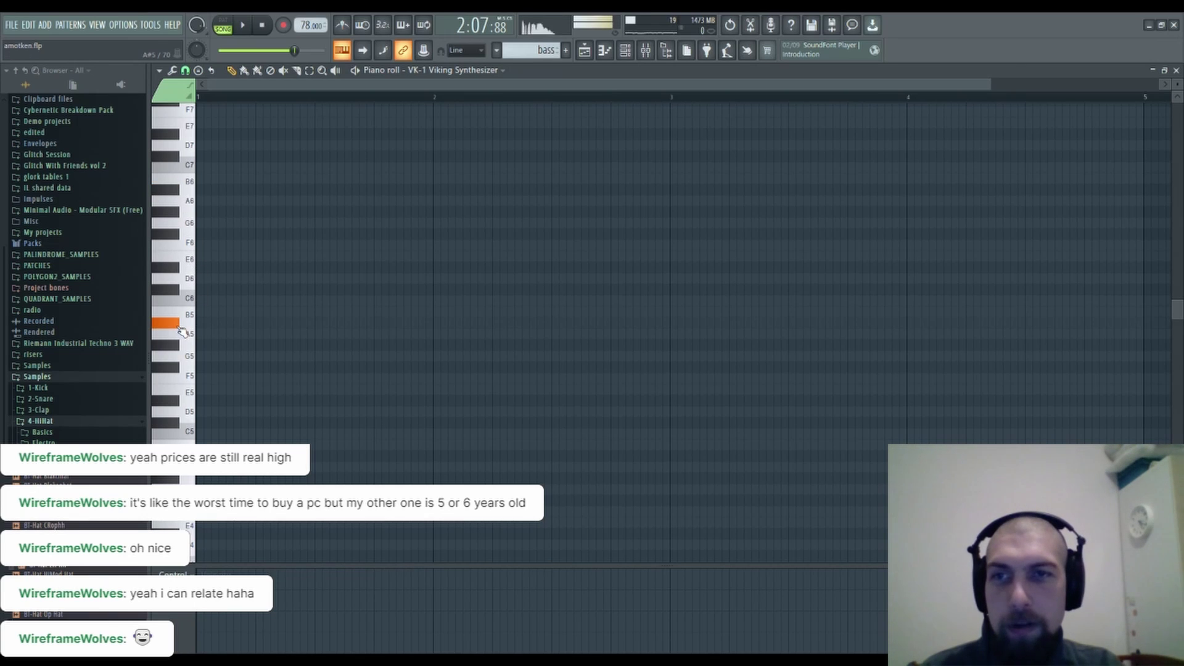
Draw a one-bar bass line of short A#5 notes at steps 1, 3, 6, 8 and 13, ending on a higher two-step note.
click(211, 327)
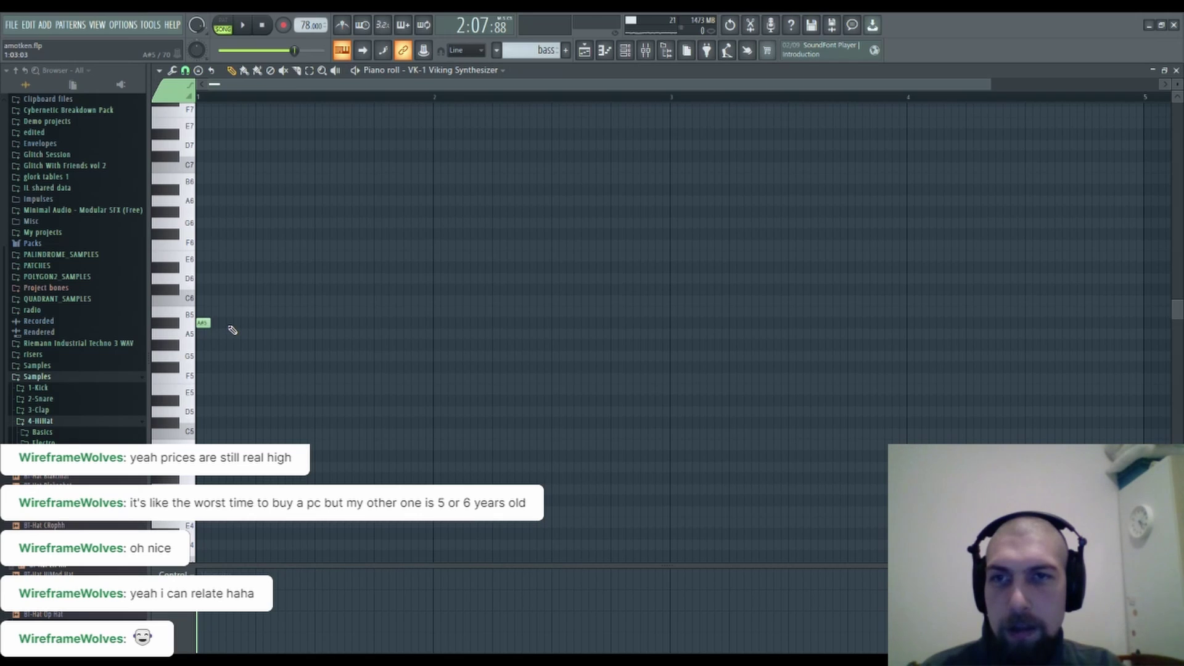
click(232, 324)
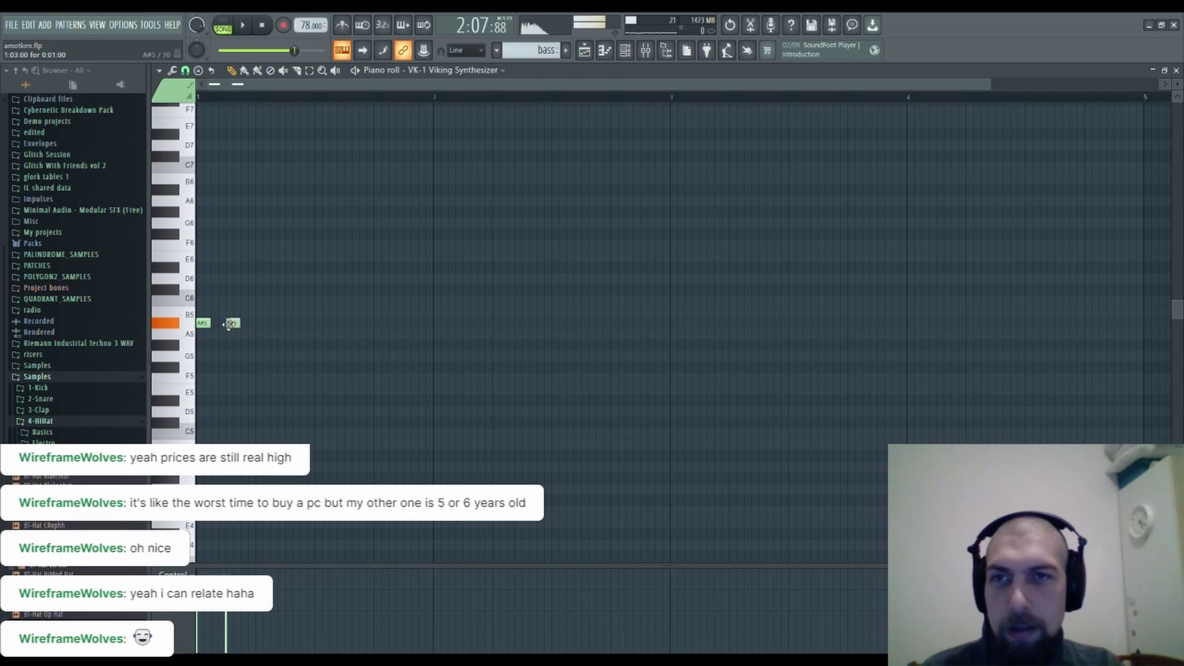
click(273, 324)
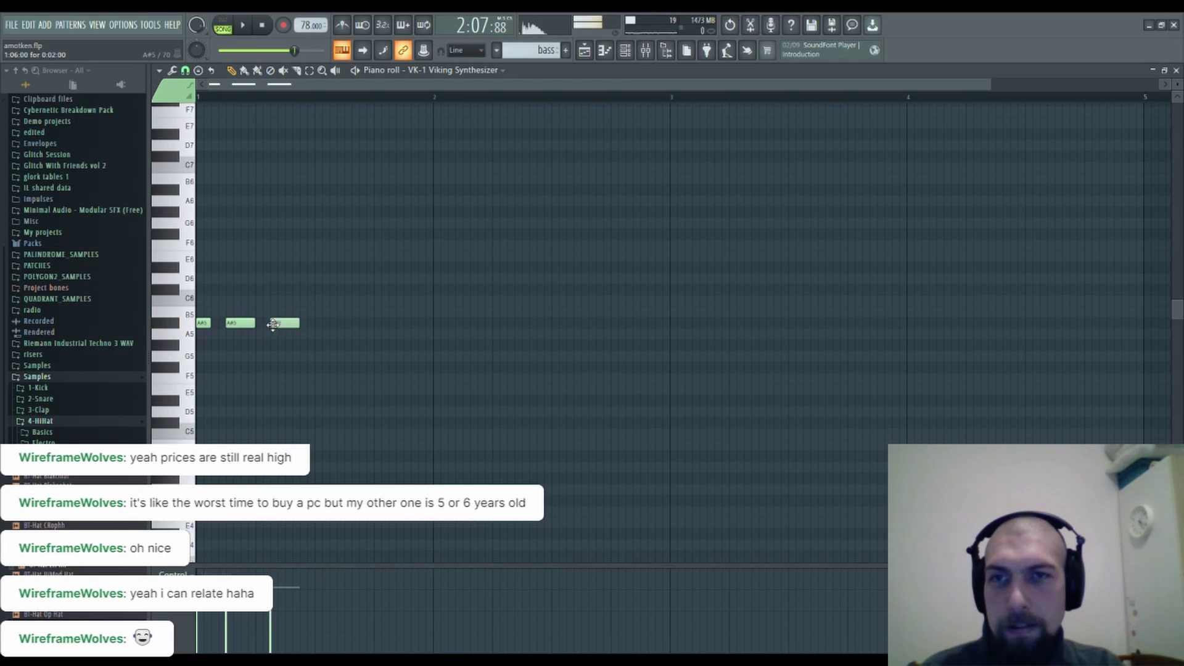
click(307, 323)
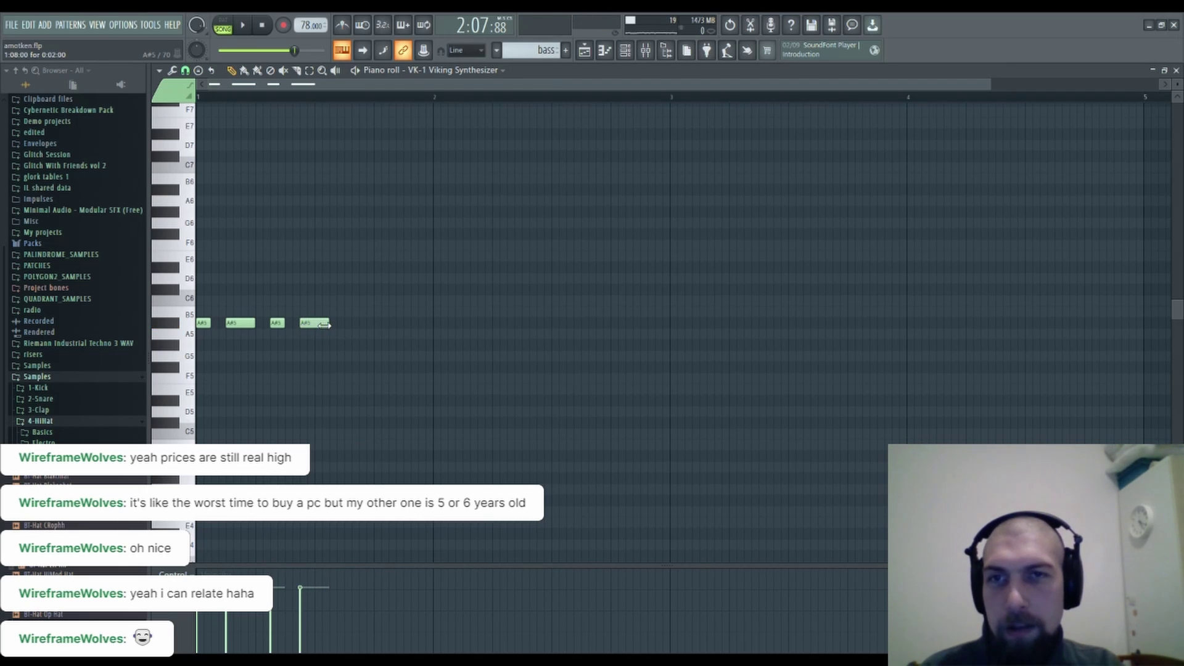
click(375, 322)
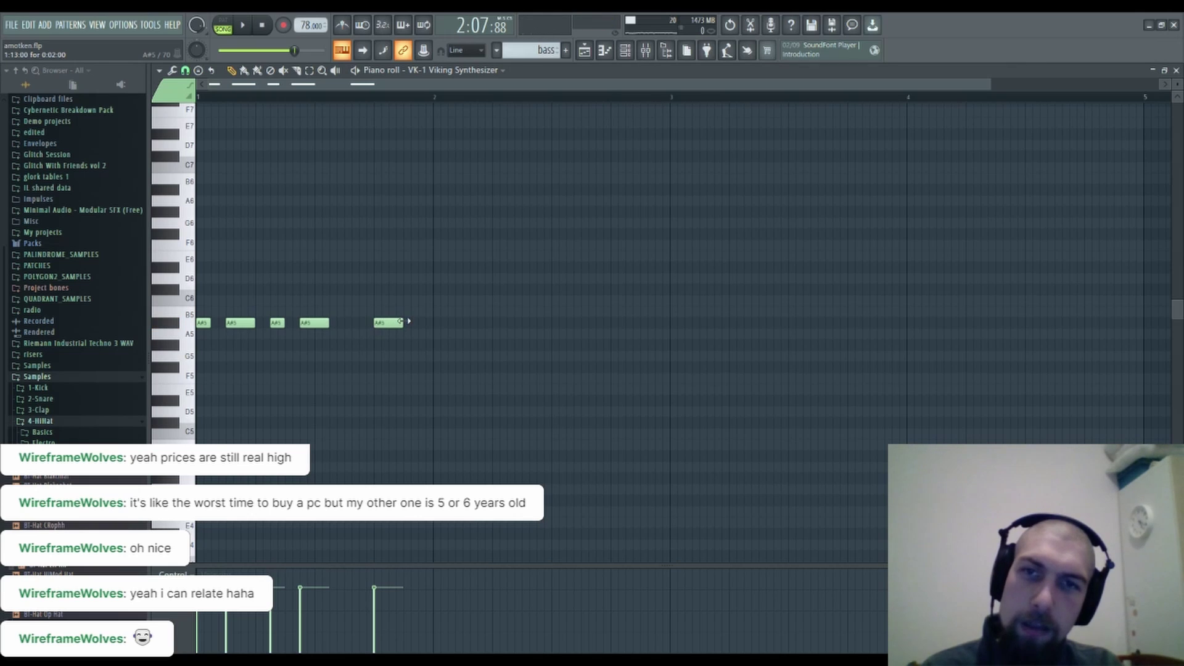
click(405, 324)
right_click(415, 323)
drag(412, 276, 401, 289)
click(1177, 70)
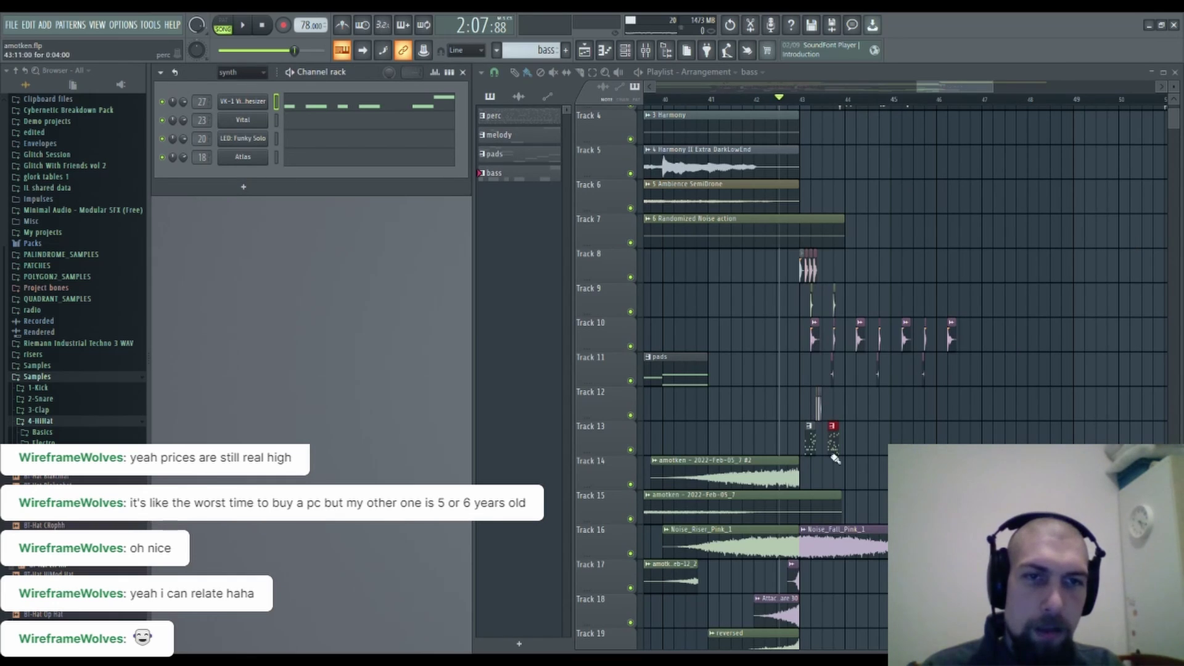
Place the bass pattern on Track 14 at the start of bar 43 and play the transition into it.
click(815, 480)
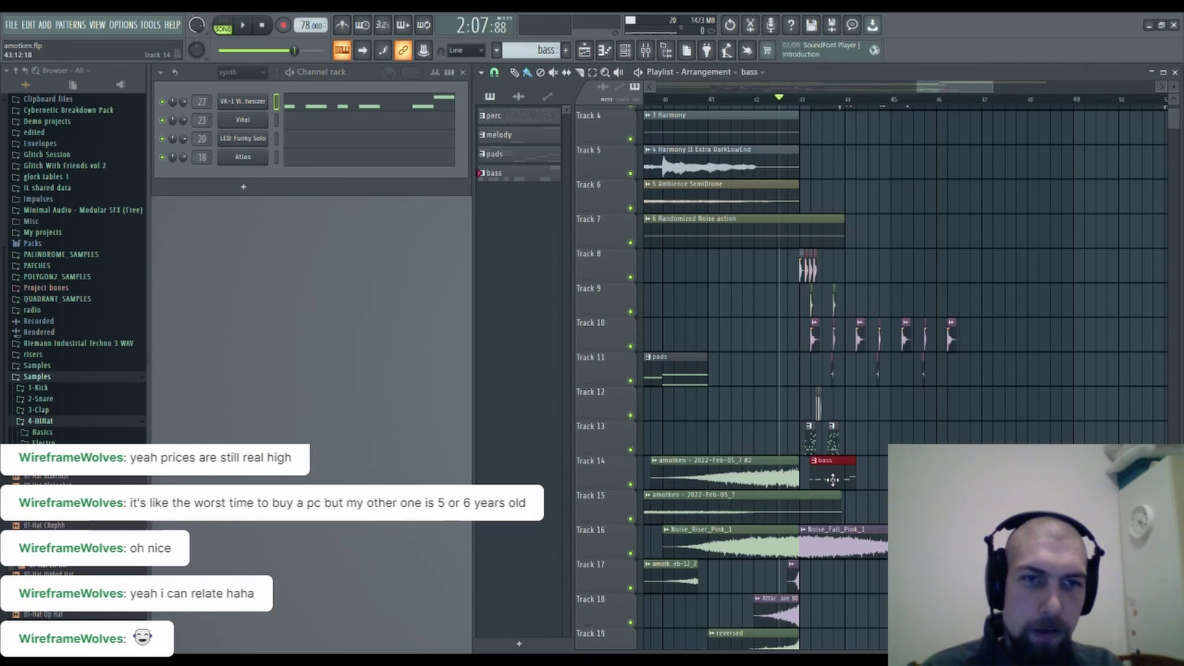
right_click(831, 477)
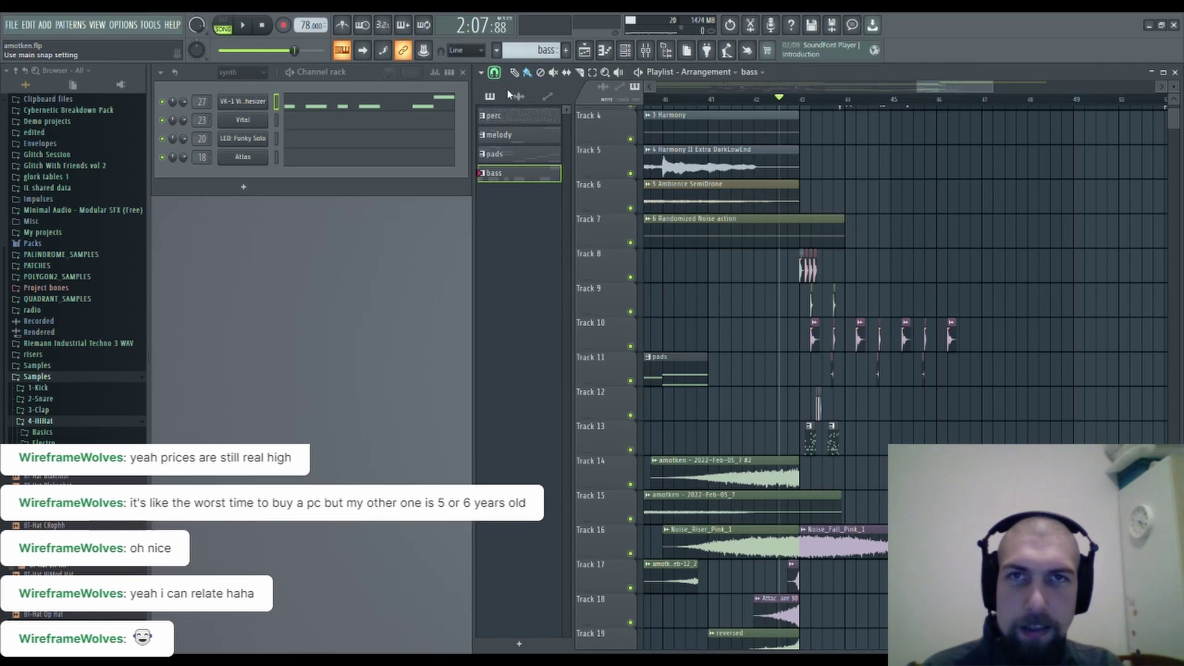
drag(864, 483, 816, 478)
key(space)
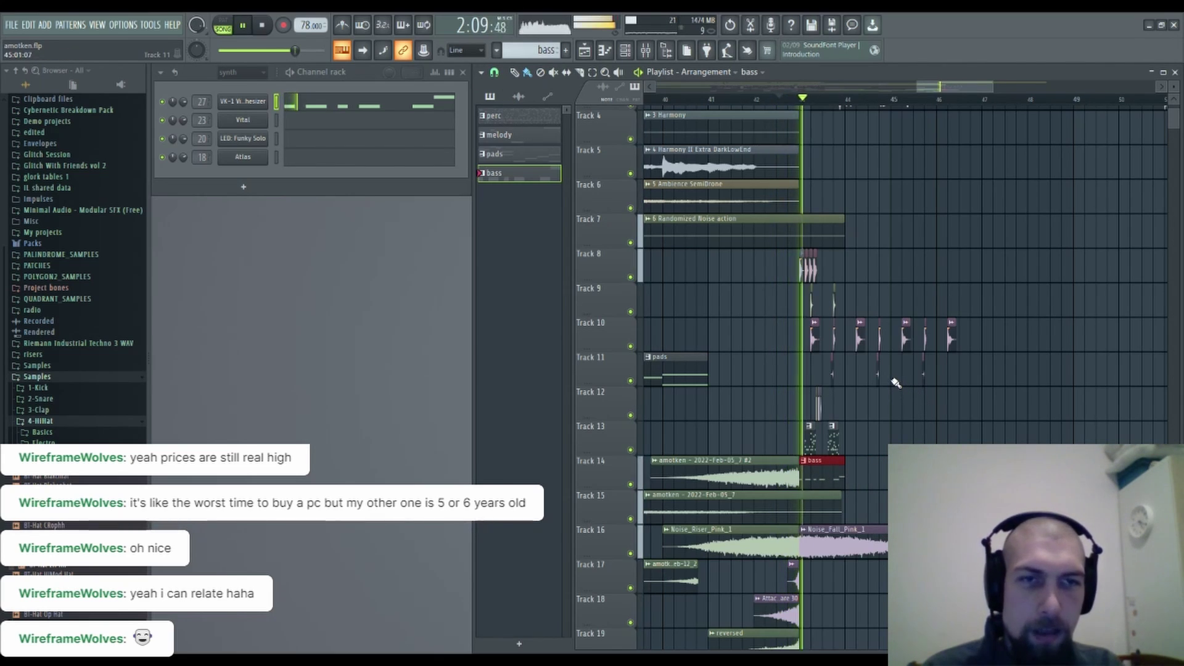
click(263, 27)
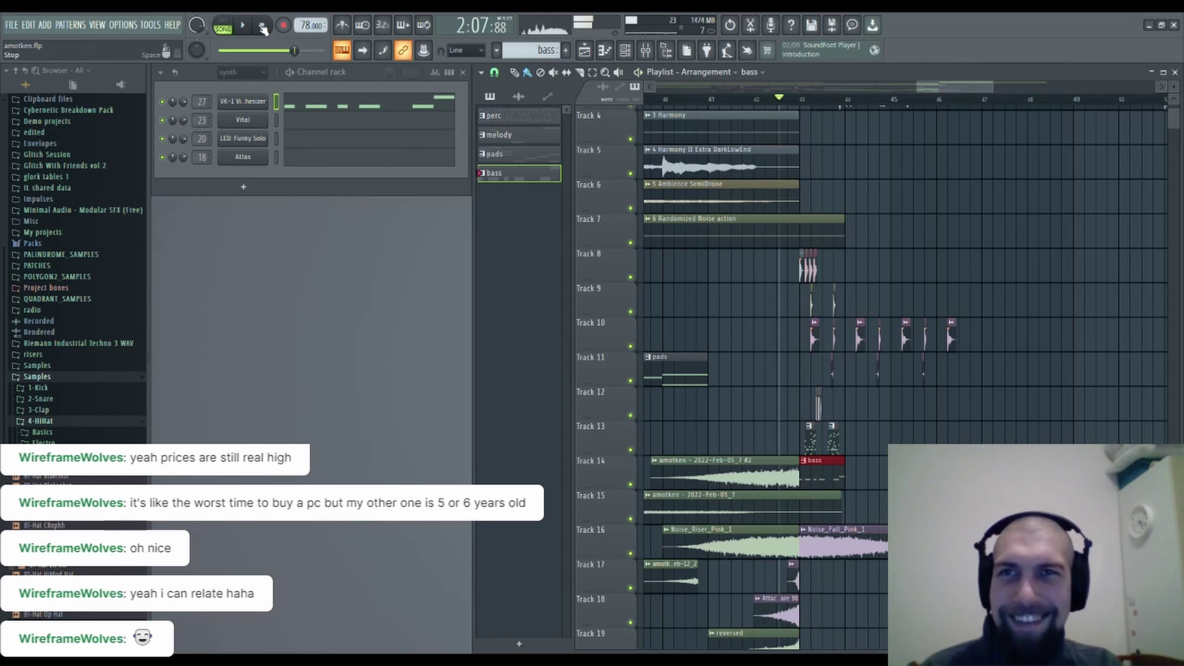
Loop the bass pattern while stepping through the VK-1 Viking Synthesizer's bass presets, and settle on Bass - Dirty Bass.
click(253, 100)
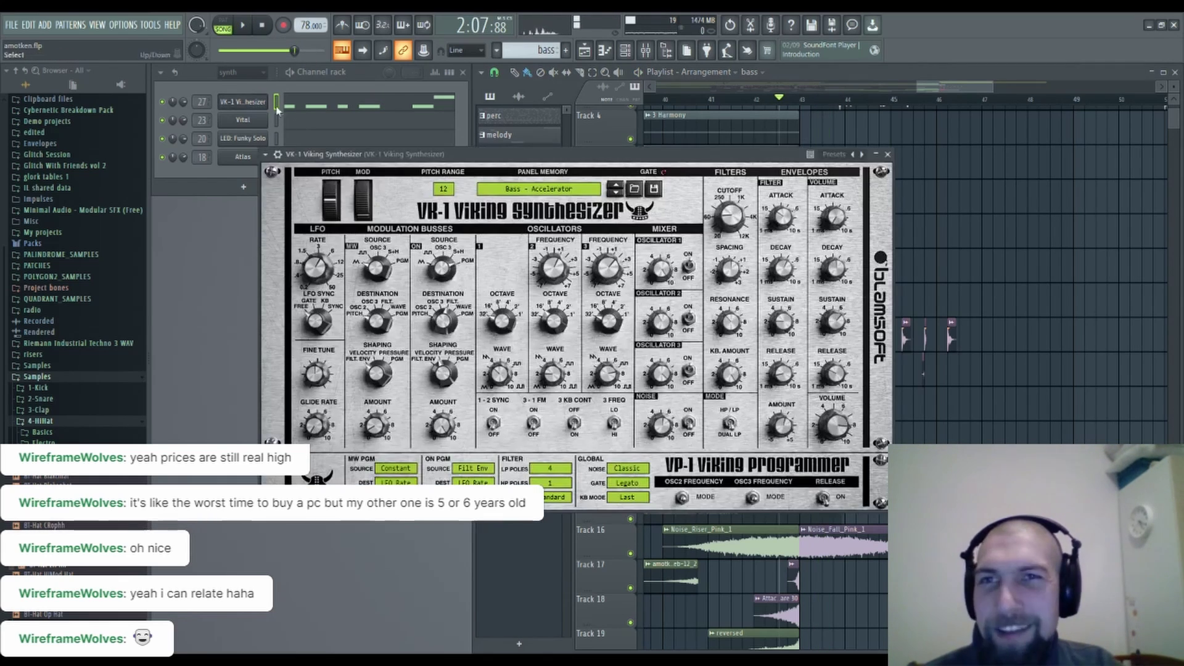
click(223, 24)
click(242, 25)
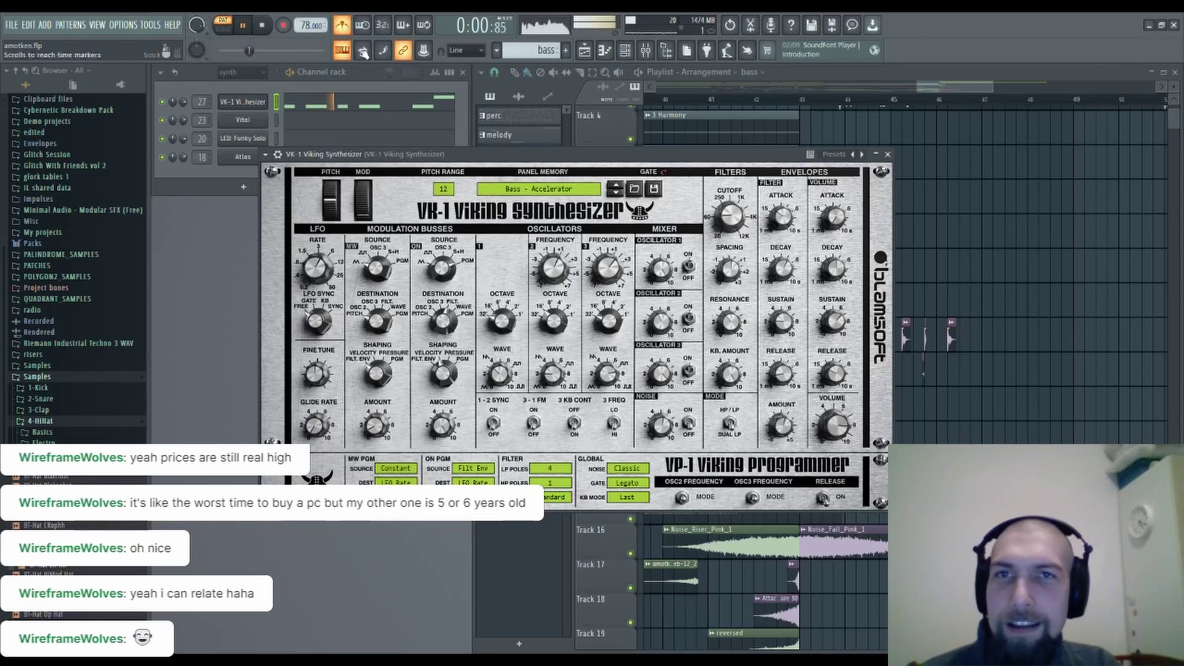
click(616, 193)
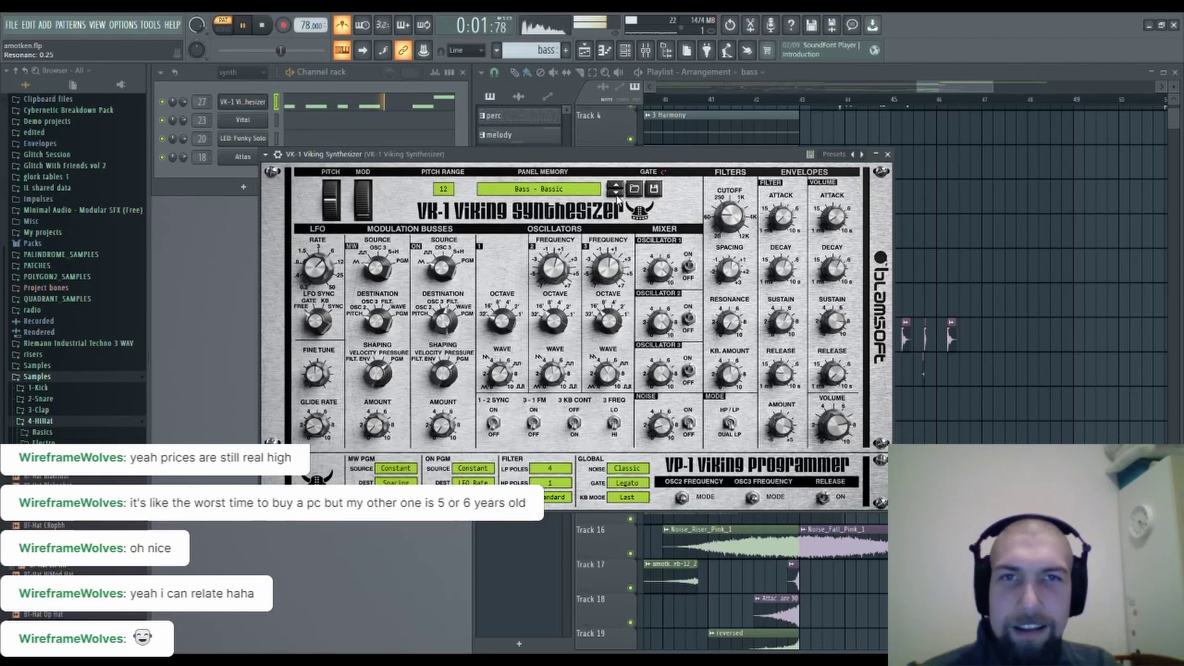
click(617, 193)
click(617, 194)
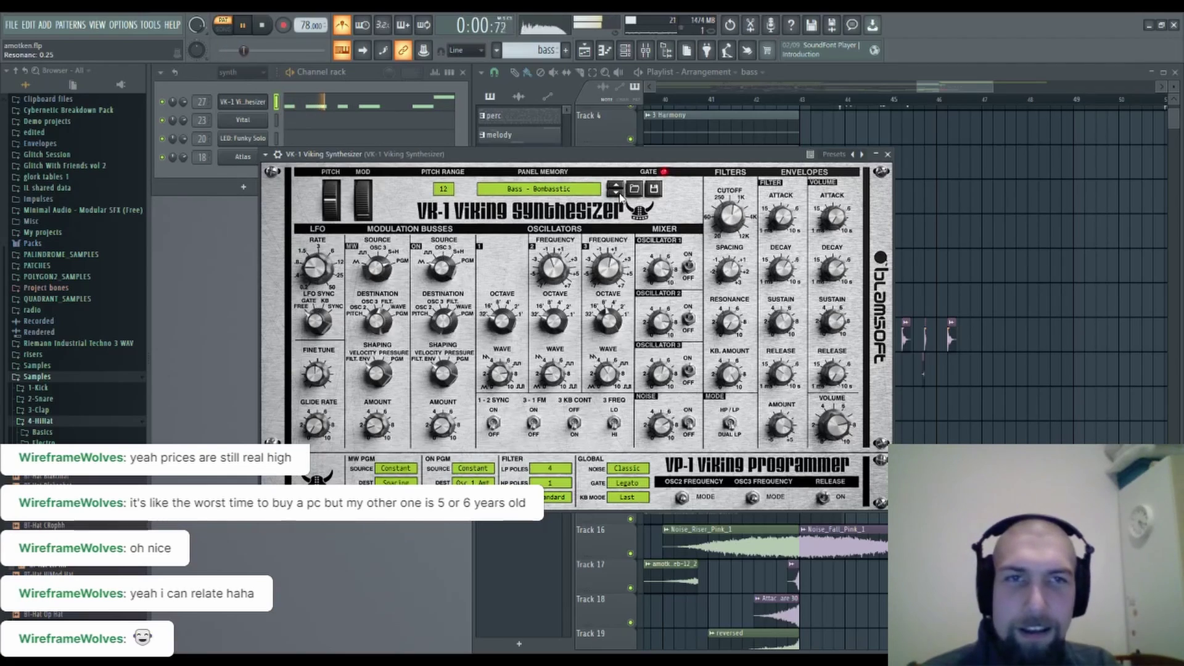
click(618, 194)
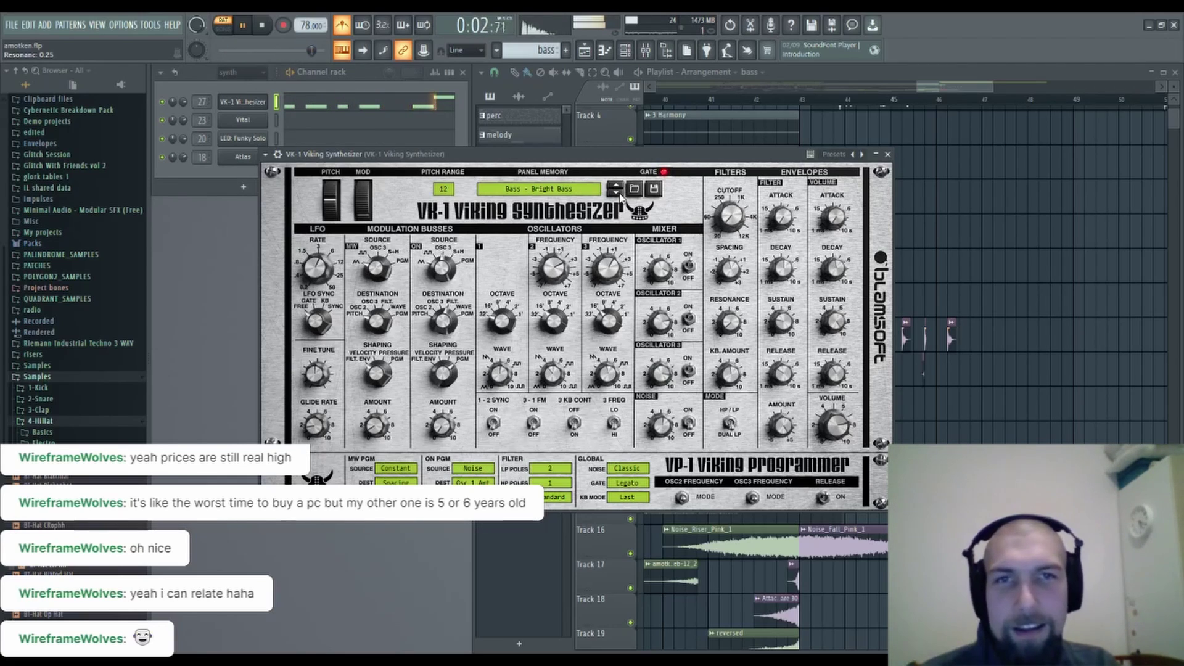
click(619, 194)
click(619, 193)
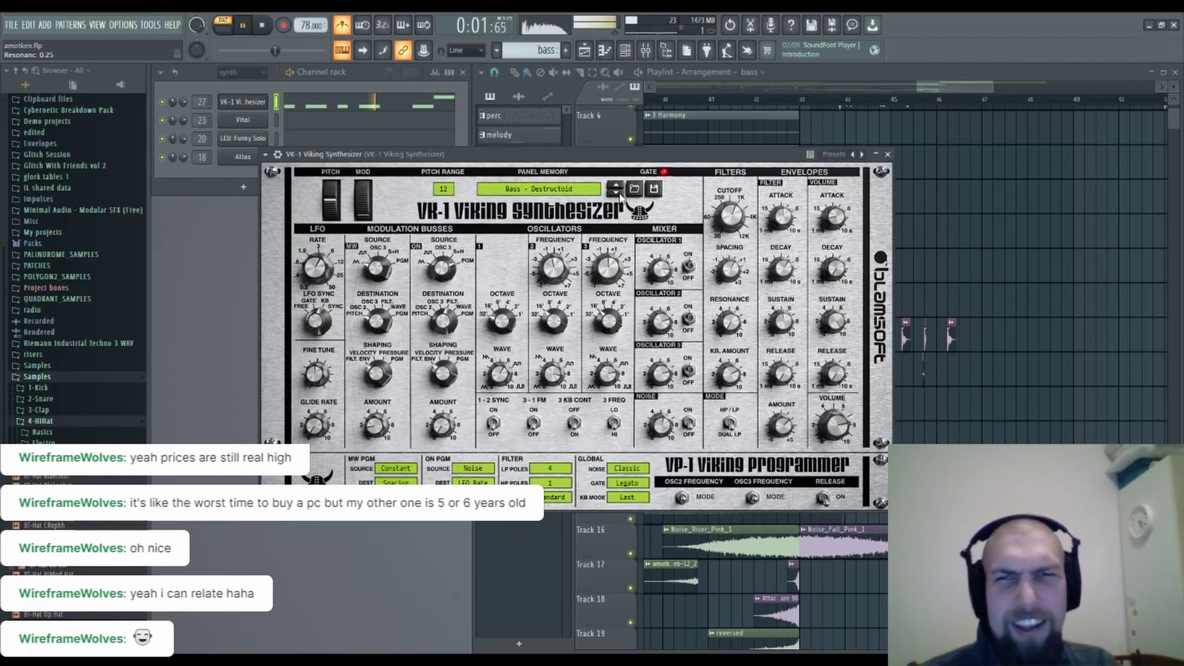
click(619, 194)
click(619, 193)
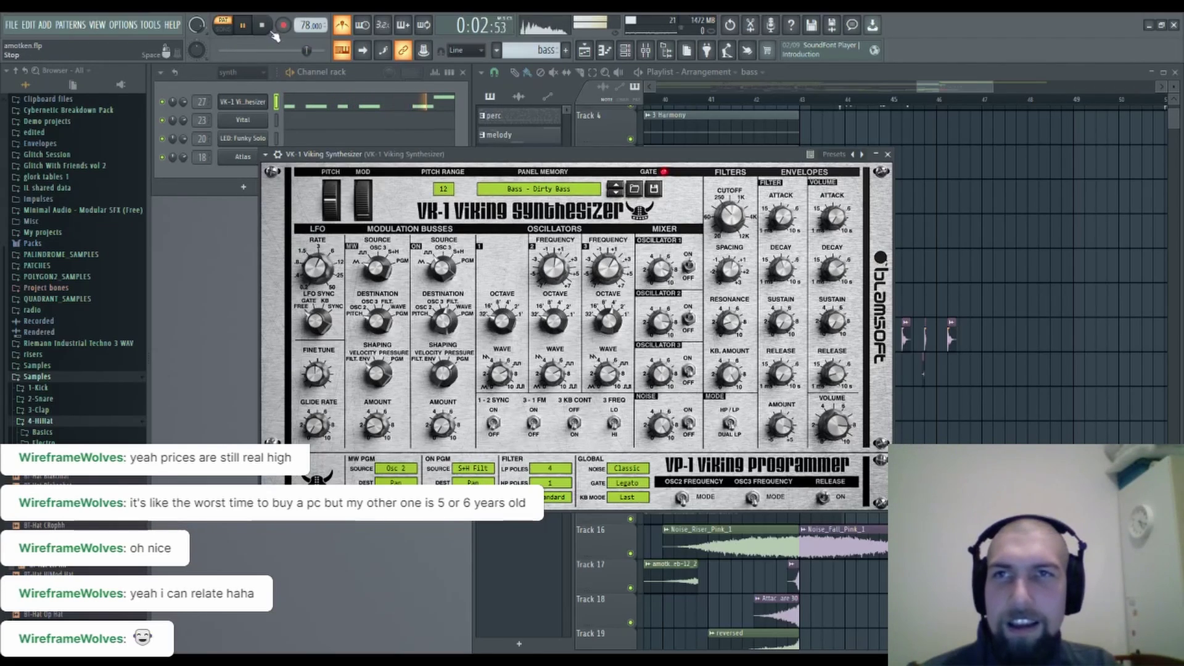
key(space)
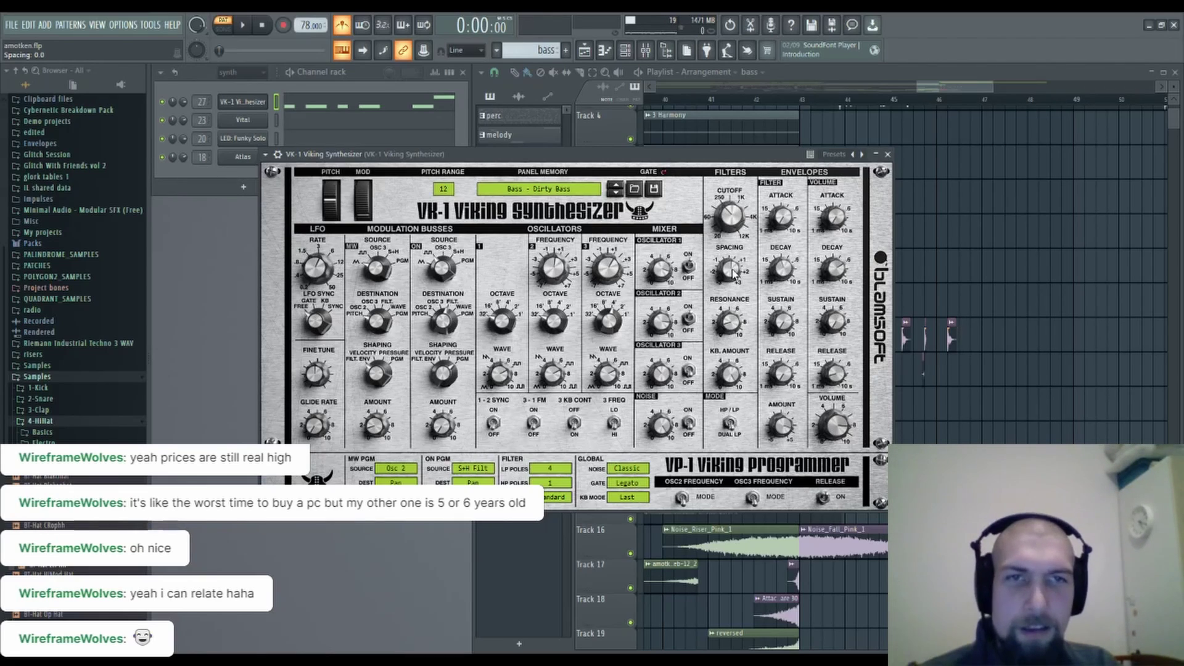
click(888, 155)
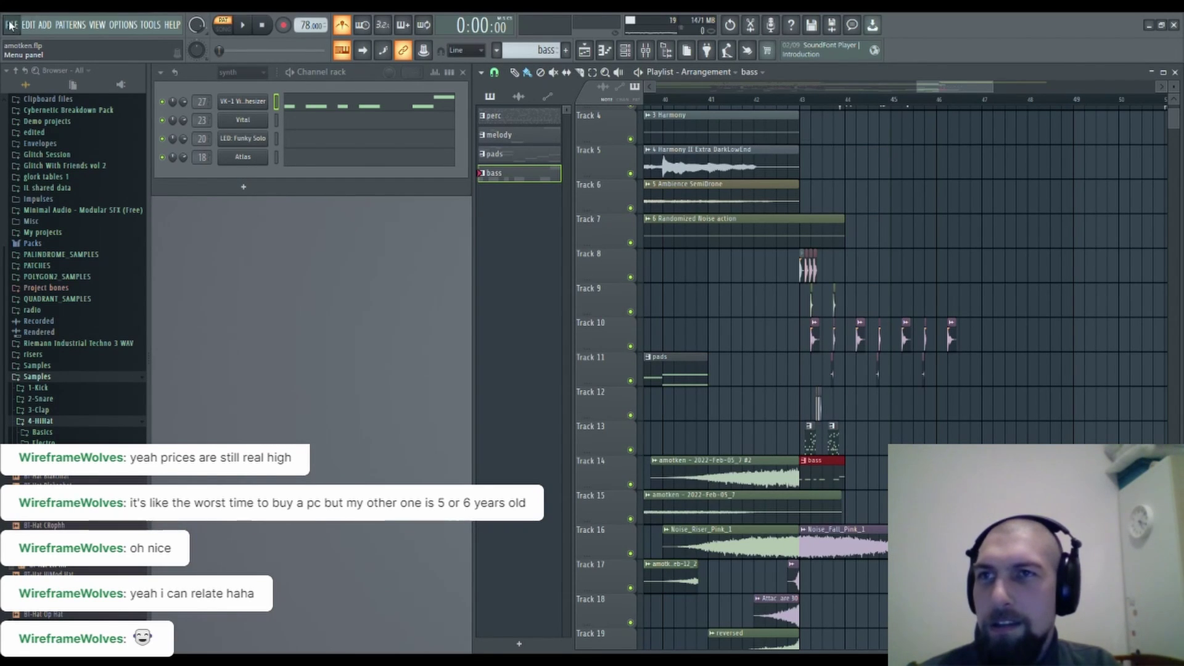
Play the arrangement from late in bar 42 to hear the new bass sound in the transition into bar 43.
mouse_move(734, 342)
mouse_down()
mouse_move(722, 201)
mouse_move(710, 358)
mouse_up()
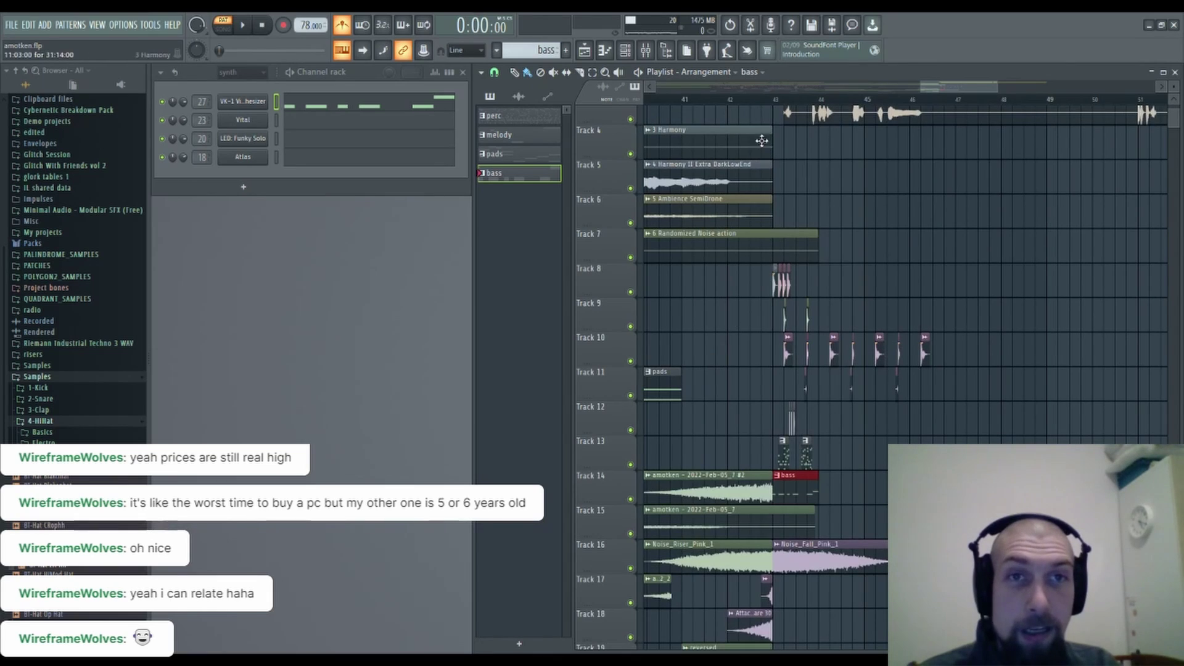
click(762, 100)
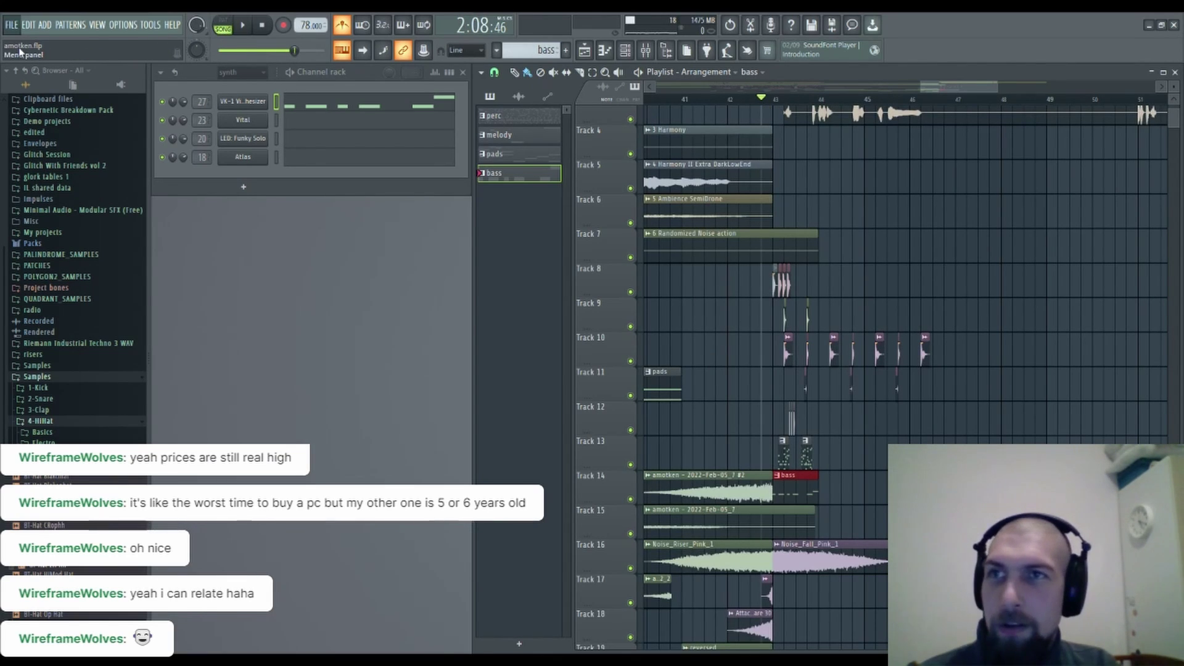
key(space)
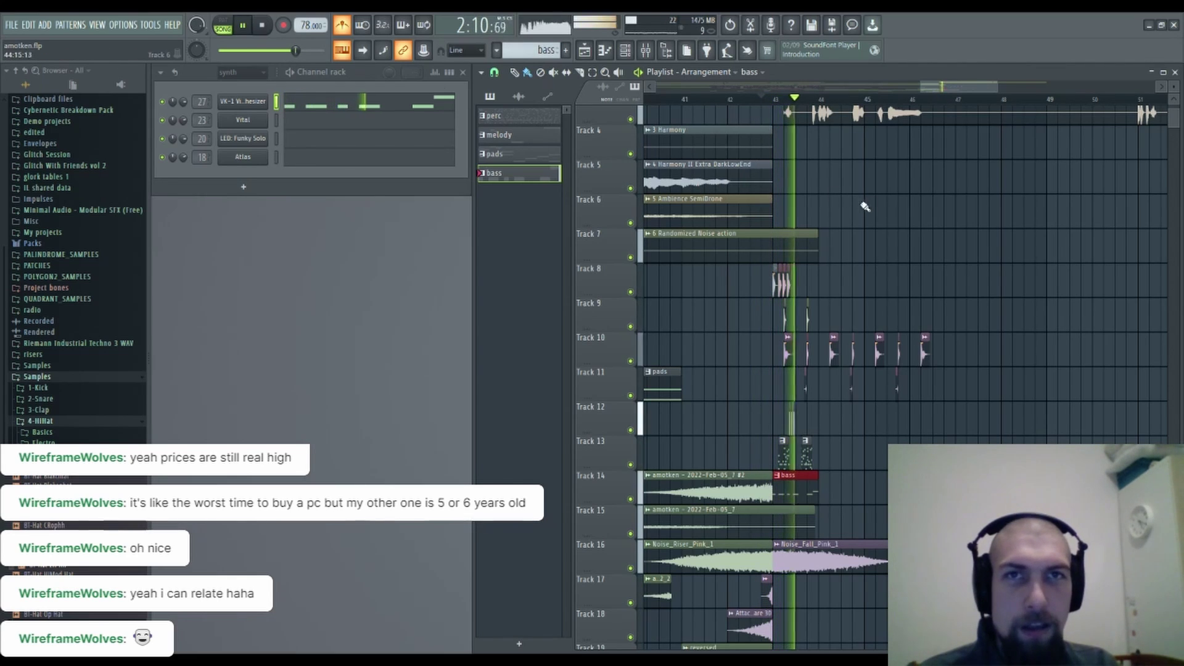
scroll(848, 109, up, 1)
key(space)
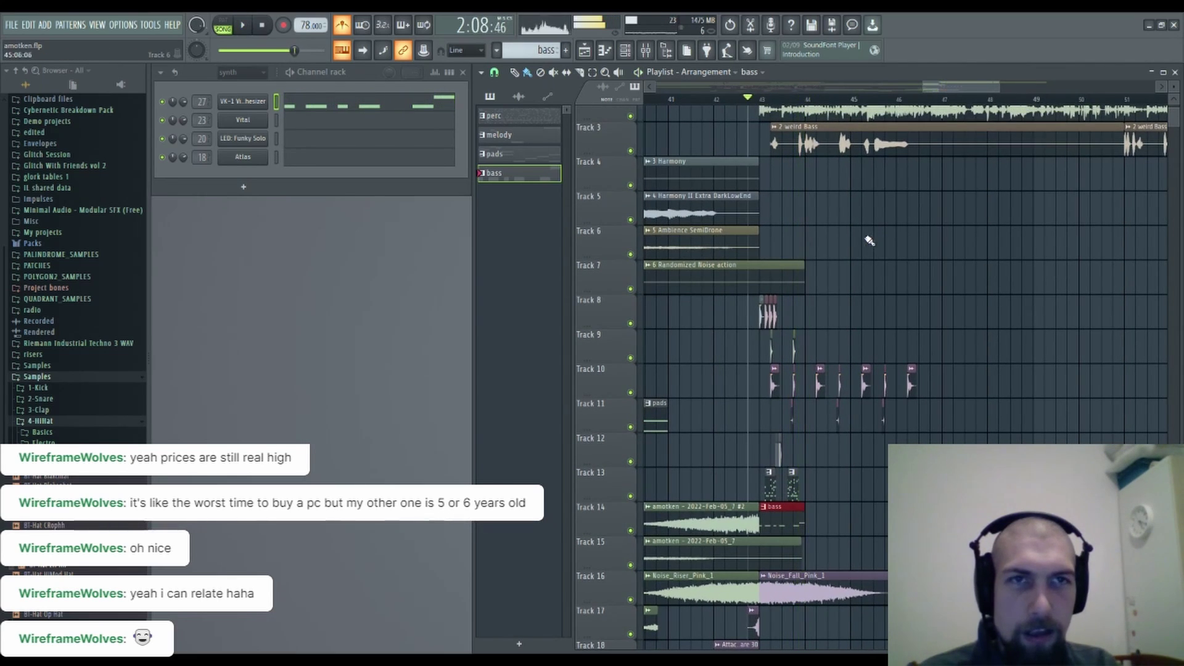
Examine the sample settings of the FPC 7 Kick and AB-Kick 5 clips on Track 8.
scroll(783, 122, up, 4)
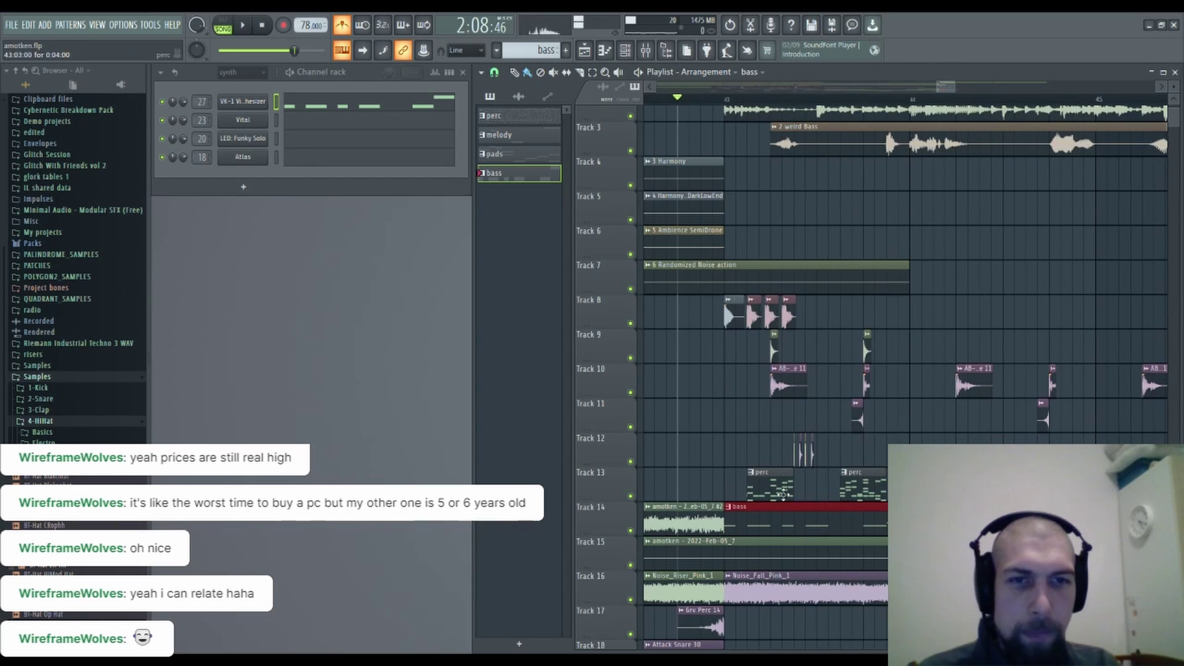
click(769, 322)
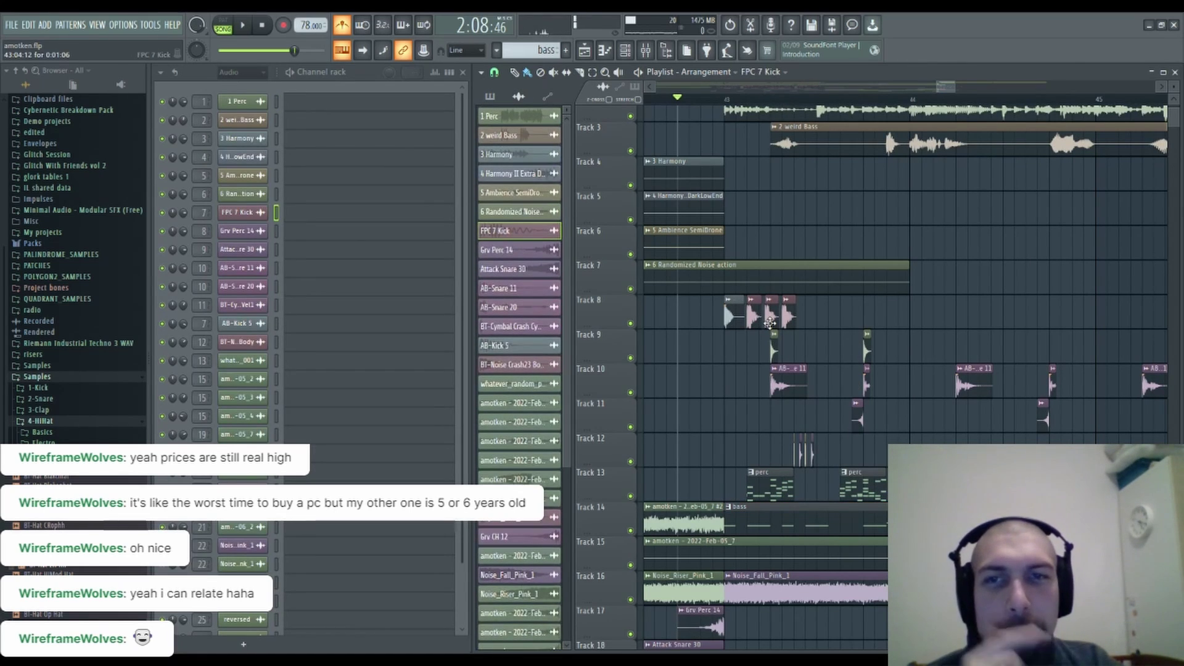
double_click(785, 317)
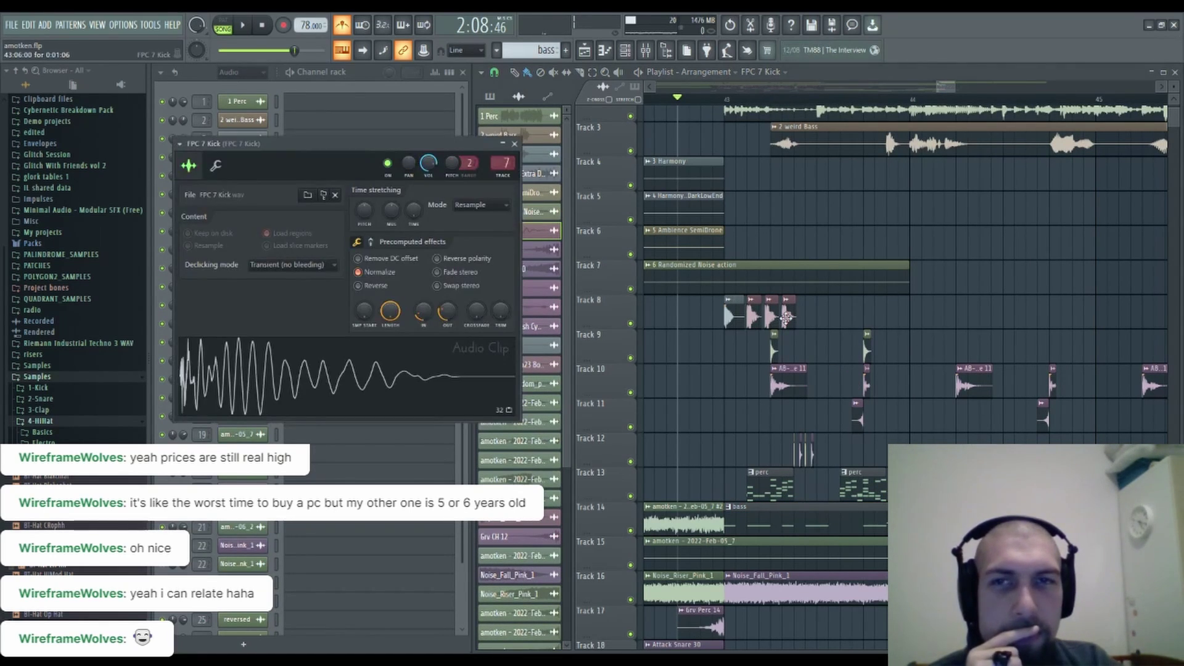
click(731, 316)
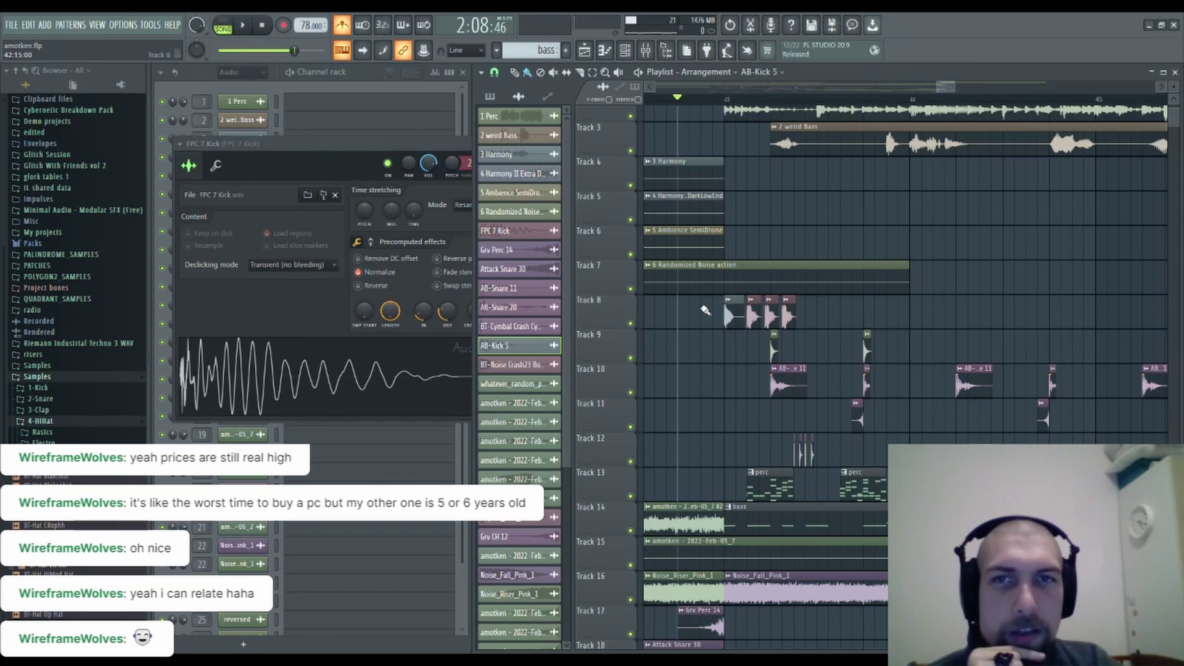
double_click(729, 313)
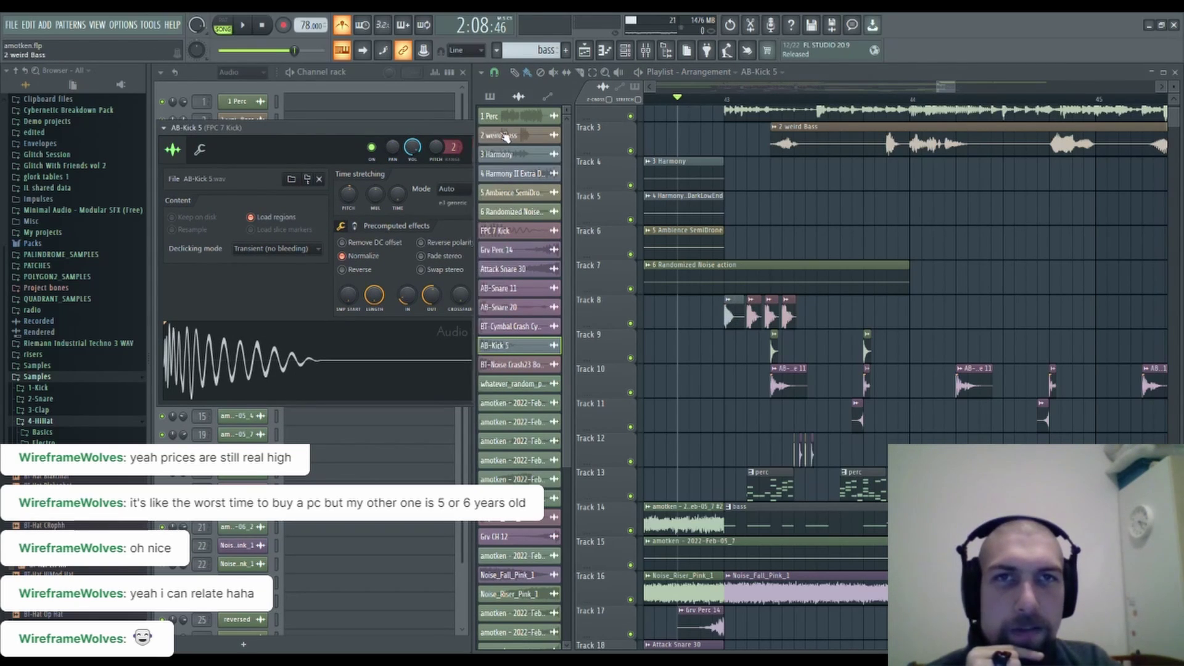
click(498, 128)
Load the Duck plugin into the last effect slot of the VK-1 Viking Synthesizer's mixer track.
click(645, 50)
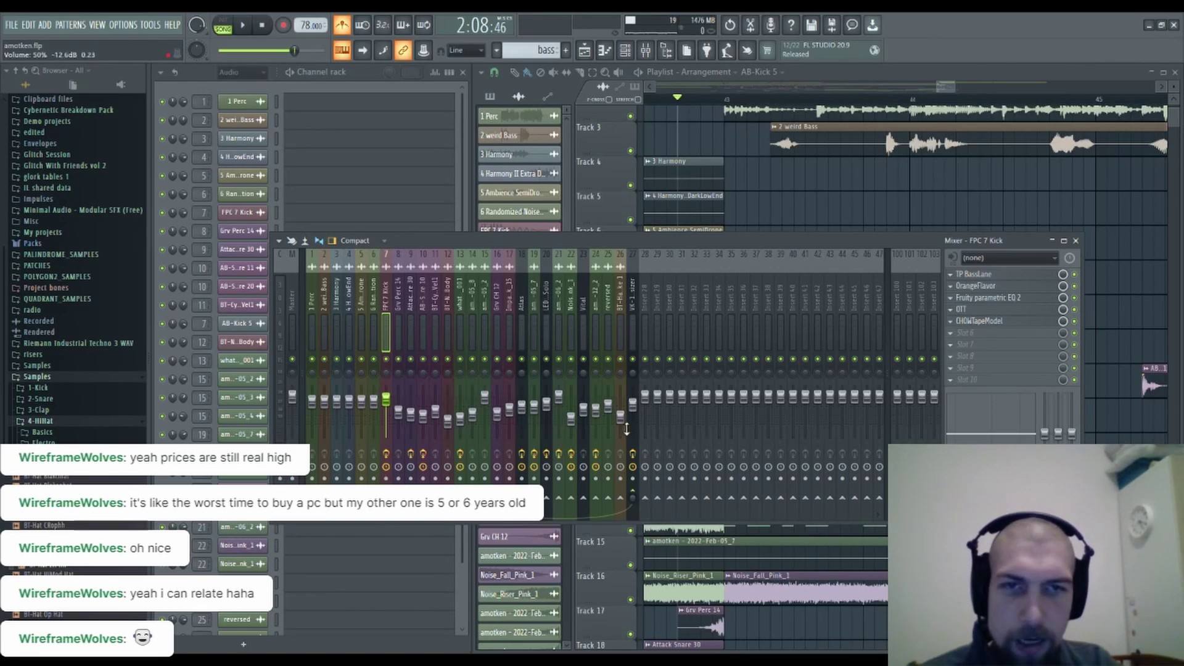
click(634, 299)
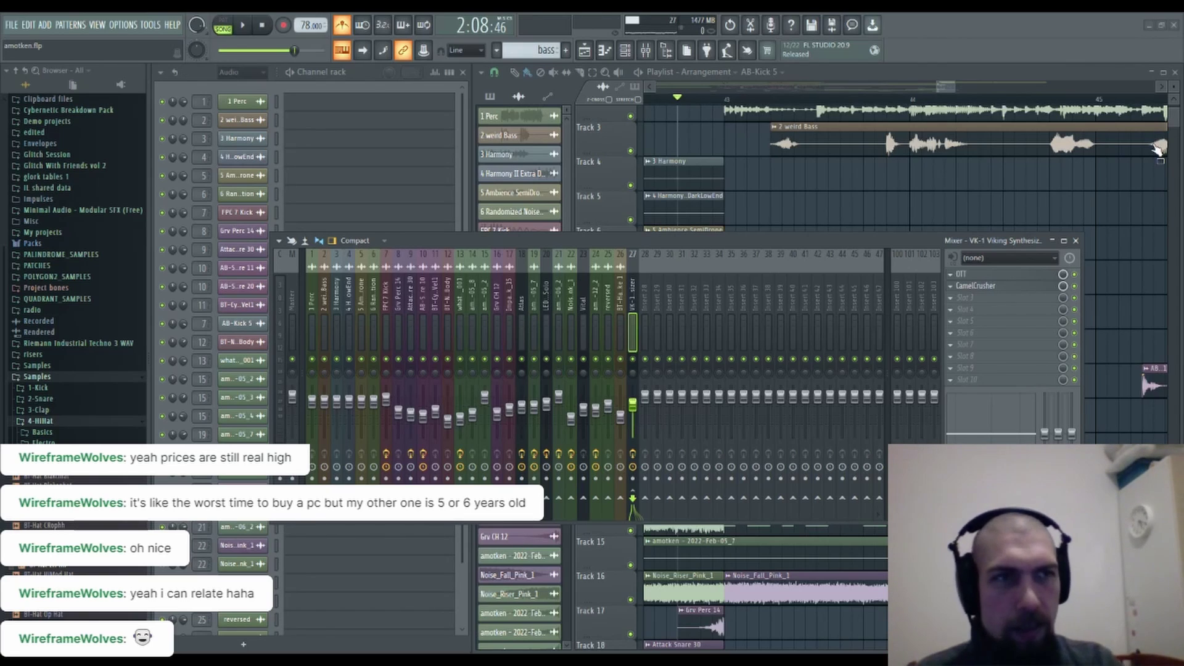
drag(1148, 143, 968, 378)
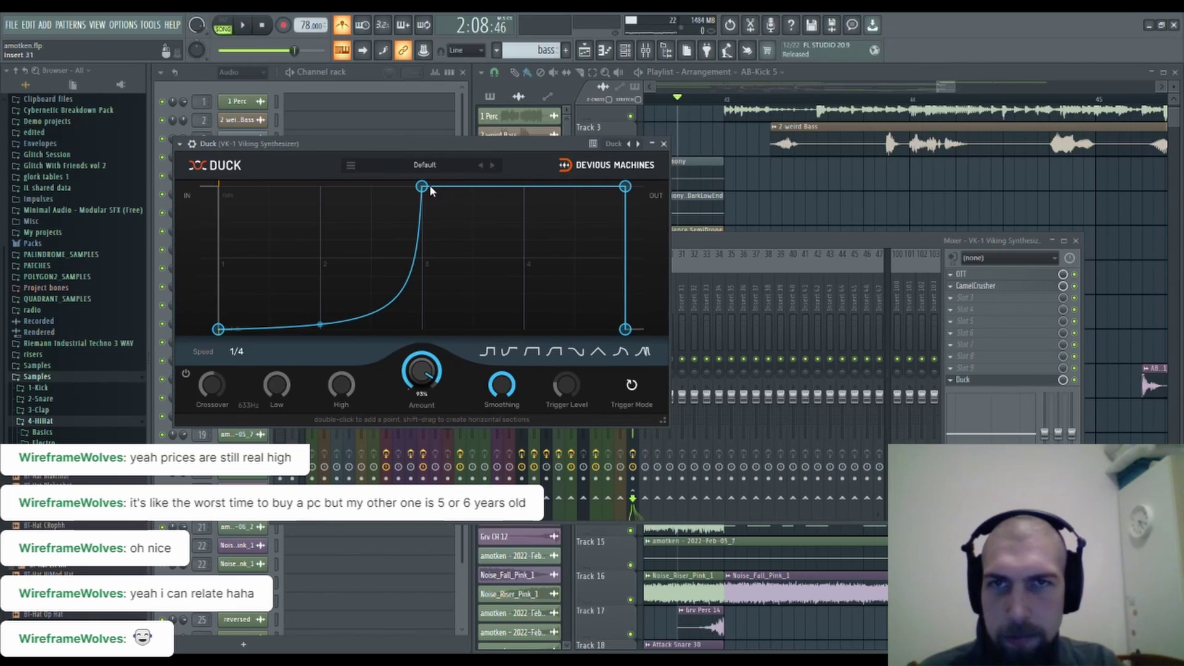
Shorten Duck's recovery curve to about a quarter of the first grid division and set its trigger mode to Sidechain.
drag(419, 187, 241, 171)
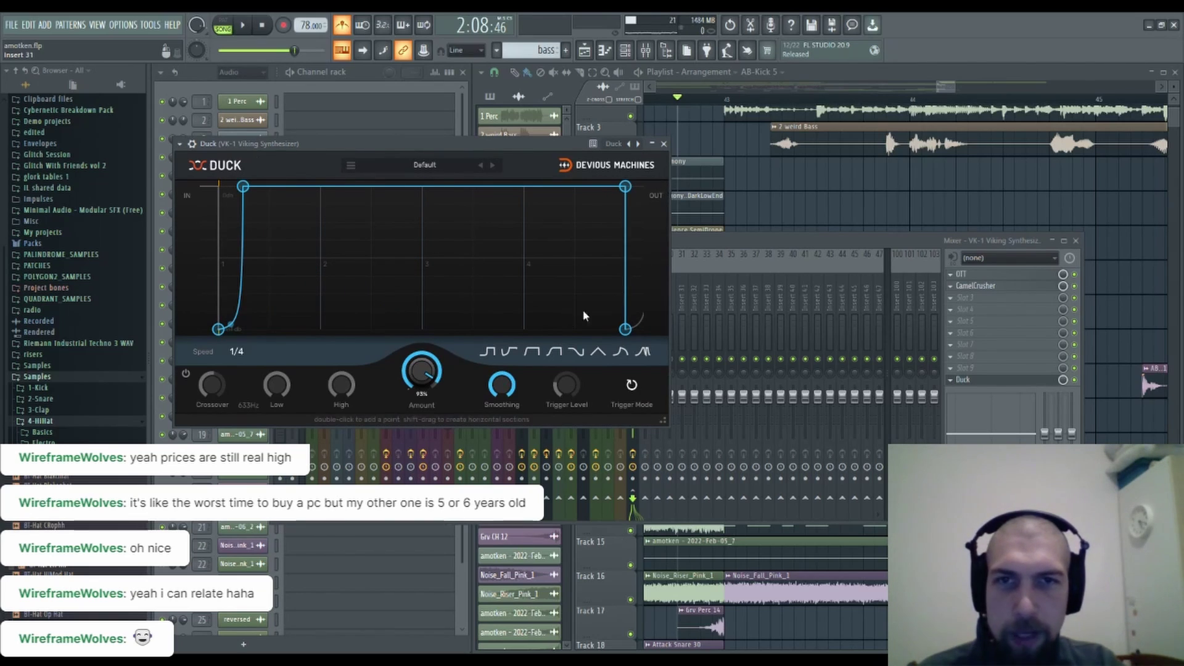
click(631, 385)
click(623, 346)
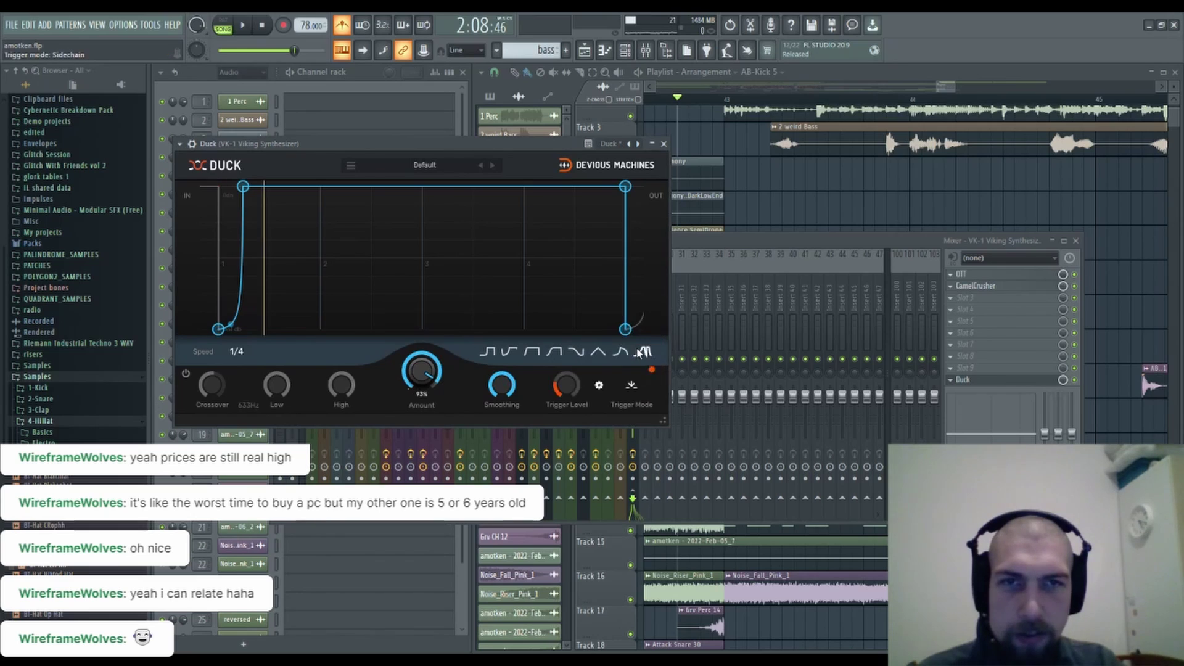
Set Duck's Sidechain L / Sidechain R input connection to 1 in the plugin's processing settings, then return to its interface.
click(192, 144)
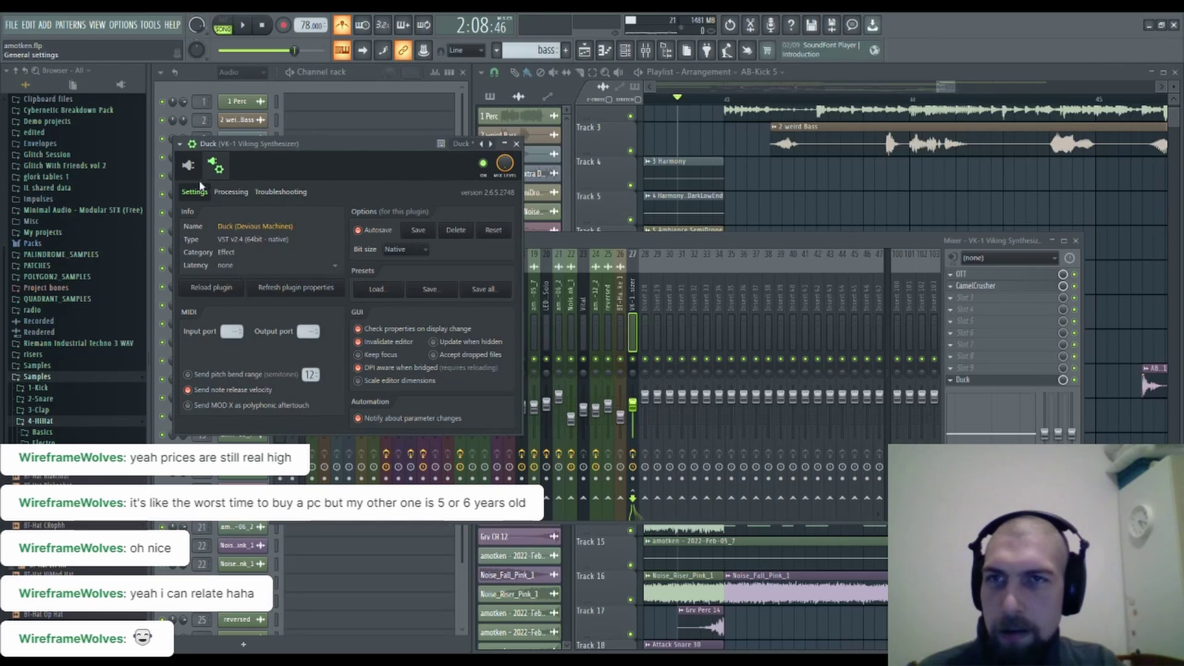
click(230, 192)
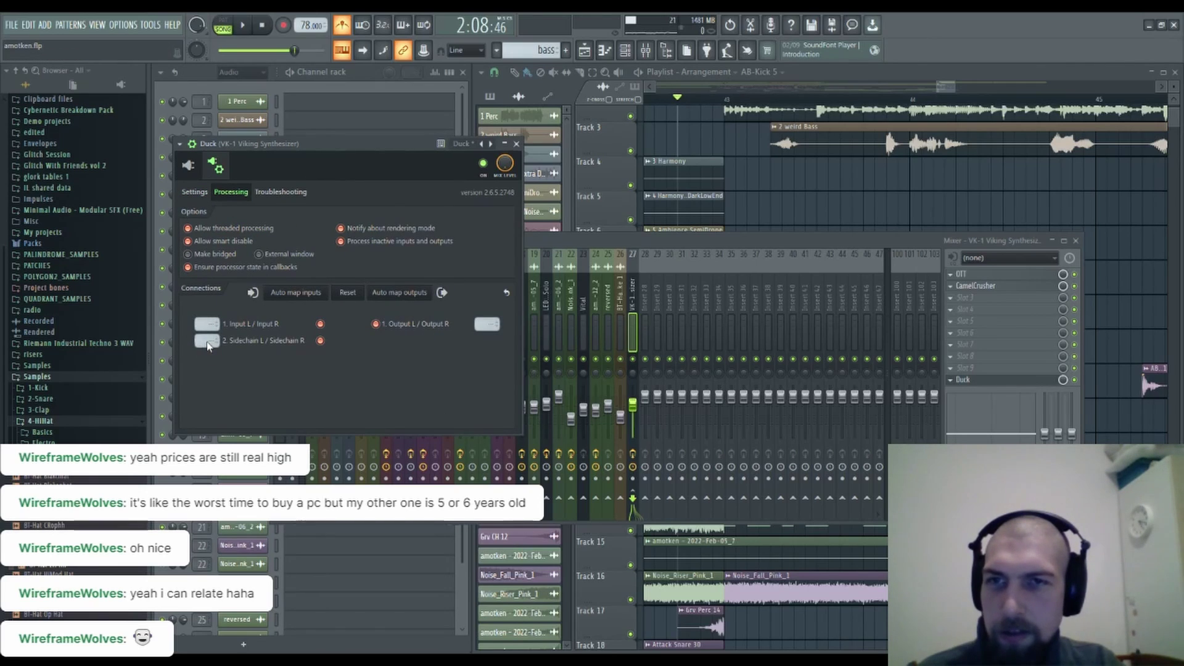
click(517, 144)
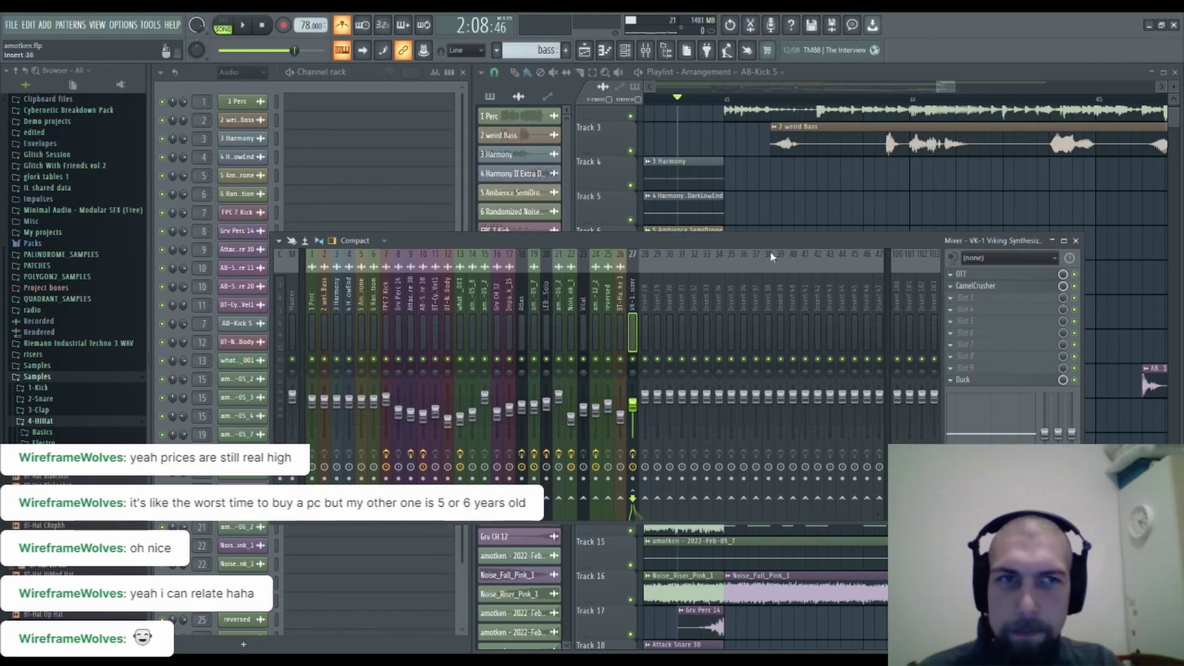
click(963, 380)
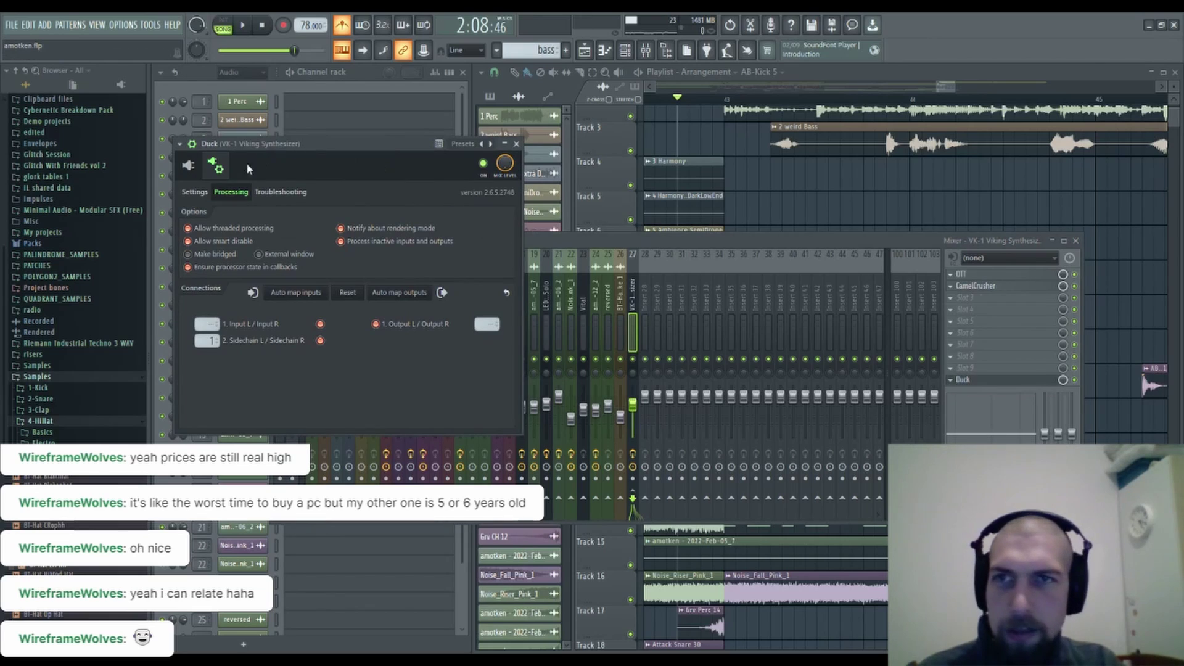
click(188, 165)
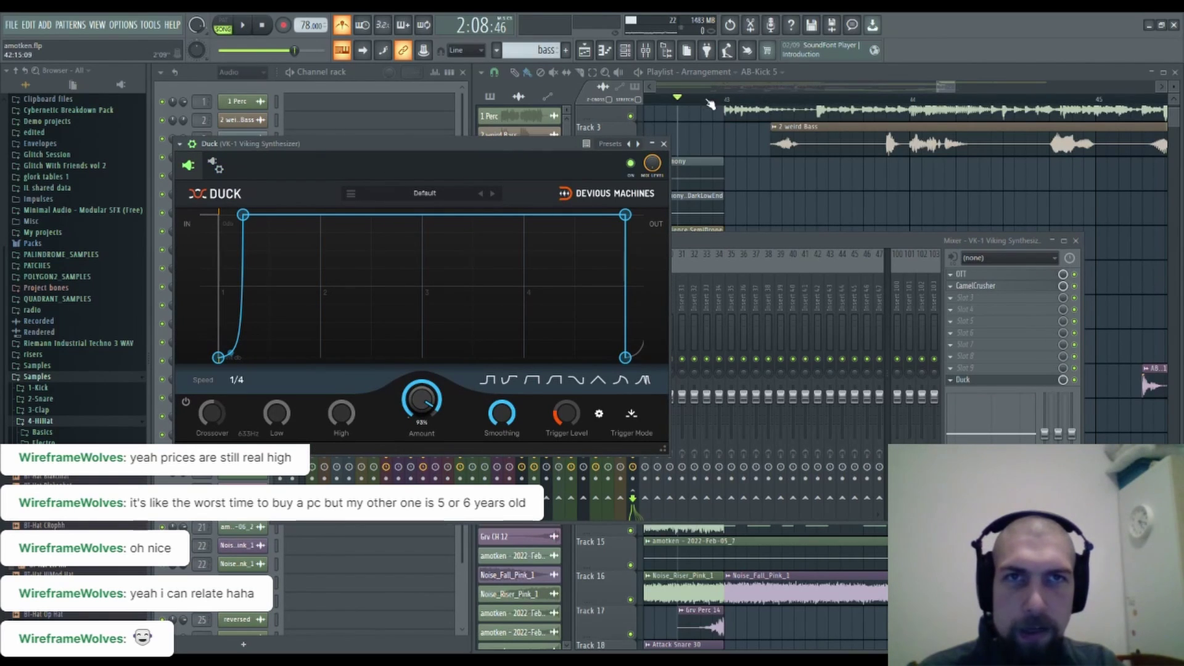
Lengthen Duck's recovery curve to about half of the first grid division, checking the ducking in playback, and close Duck and the mixer.
key(space)
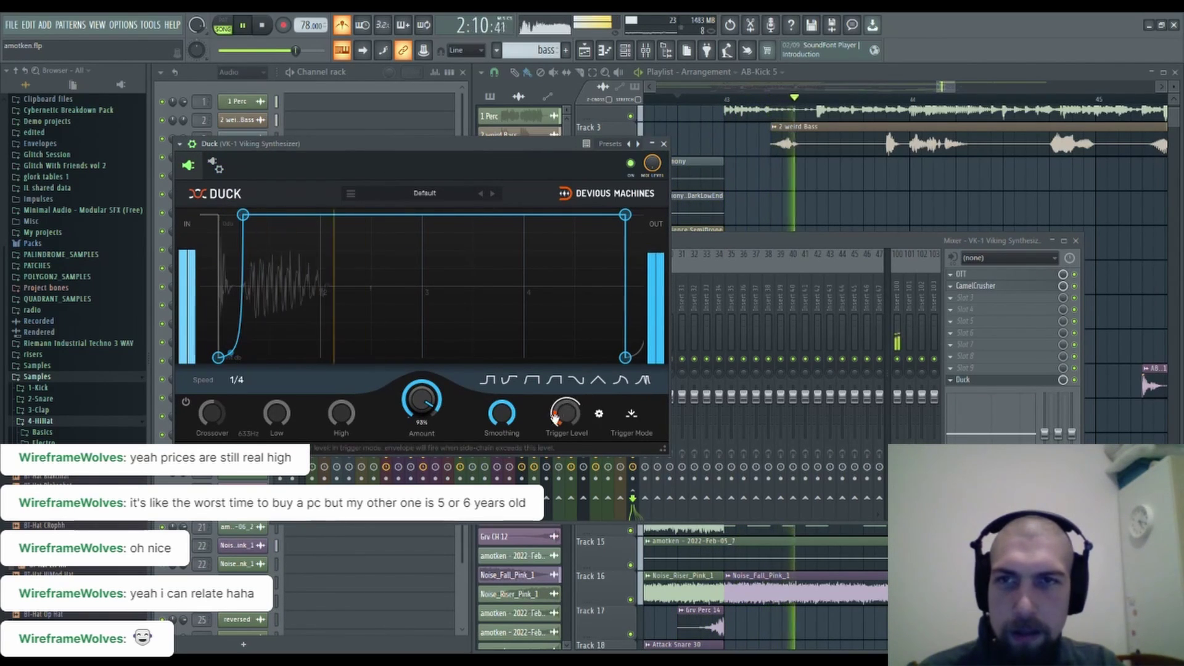
key(space)
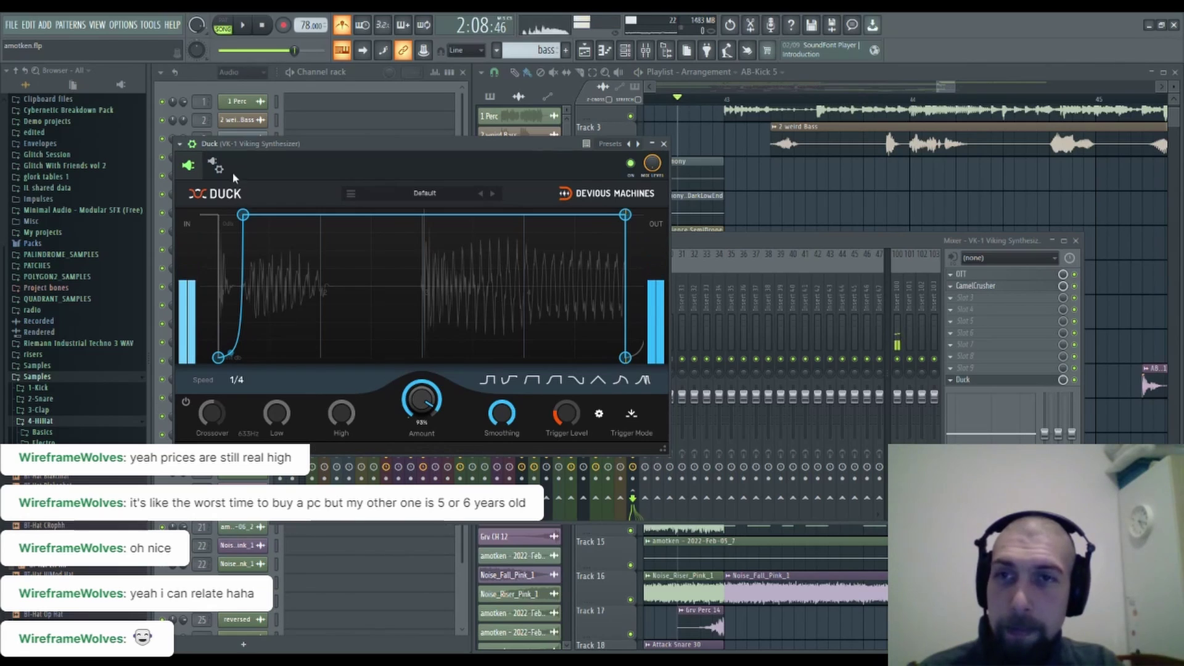
drag(244, 215, 269, 215)
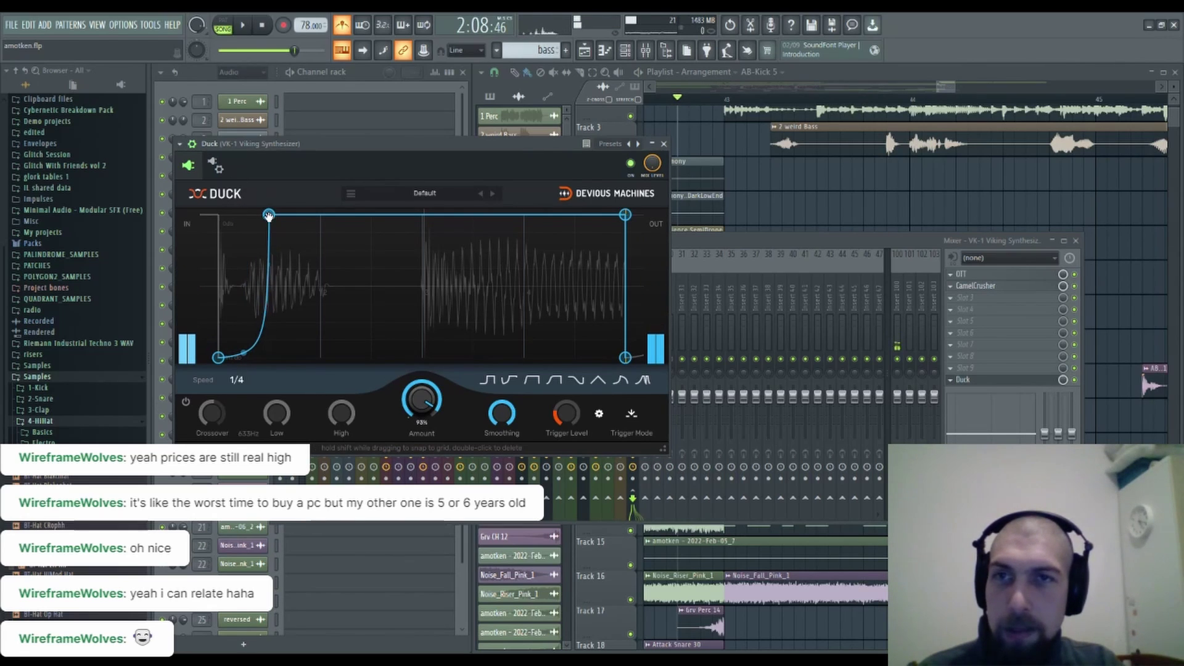
key(space)
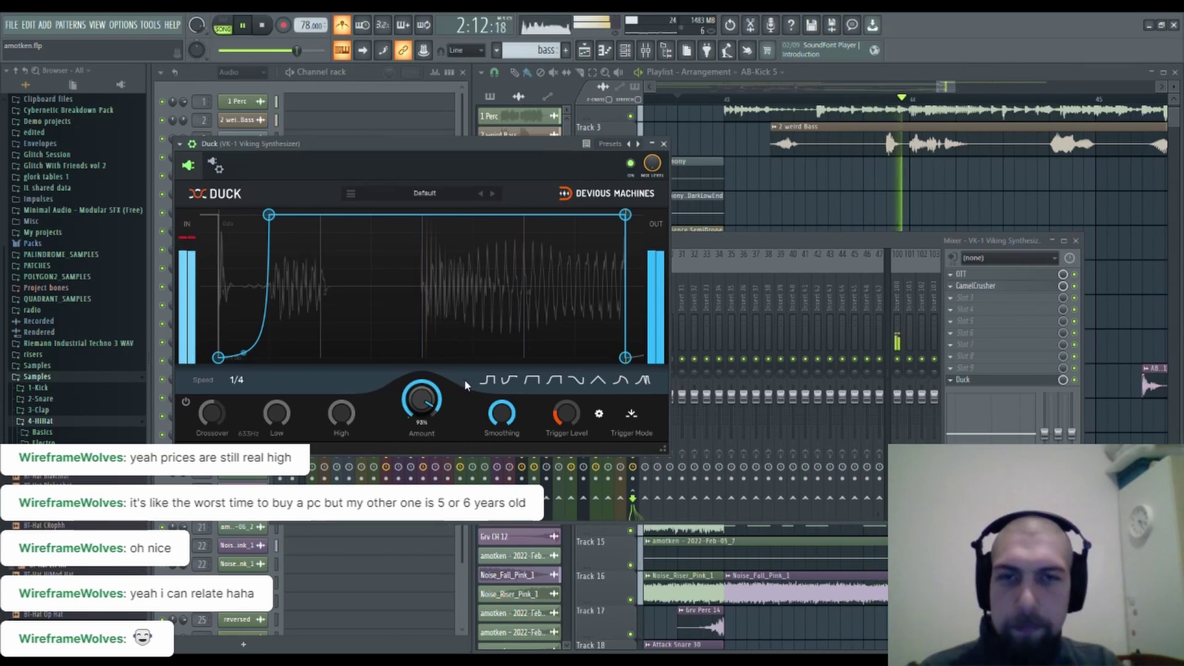
key(space)
click(1077, 242)
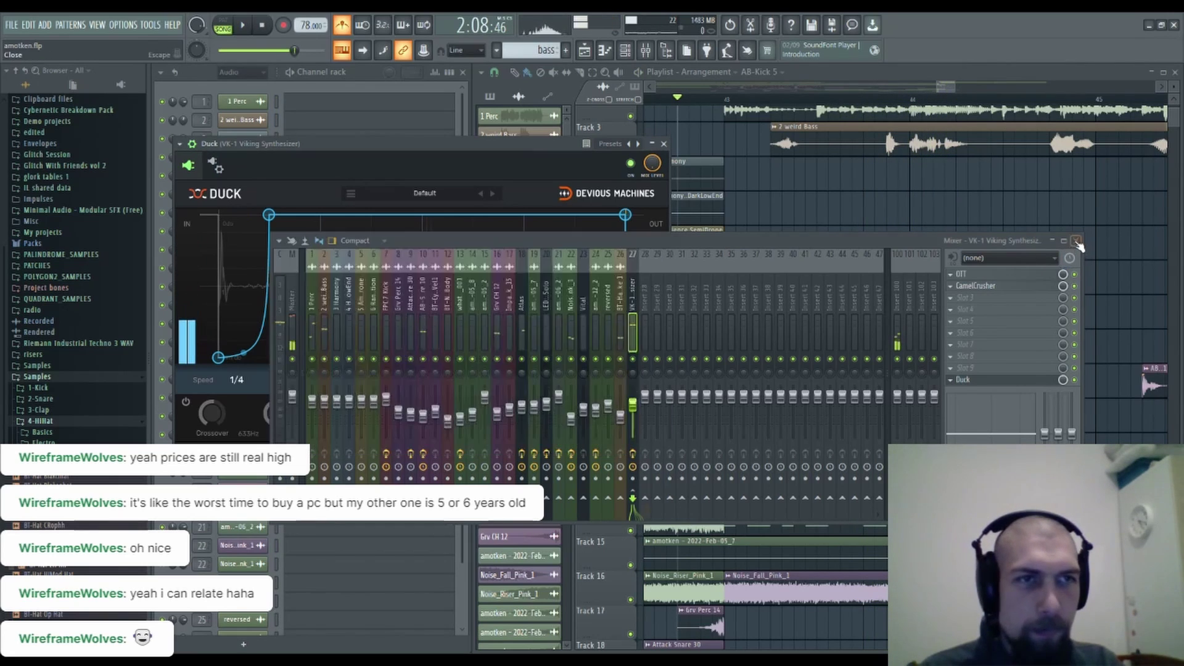
click(664, 144)
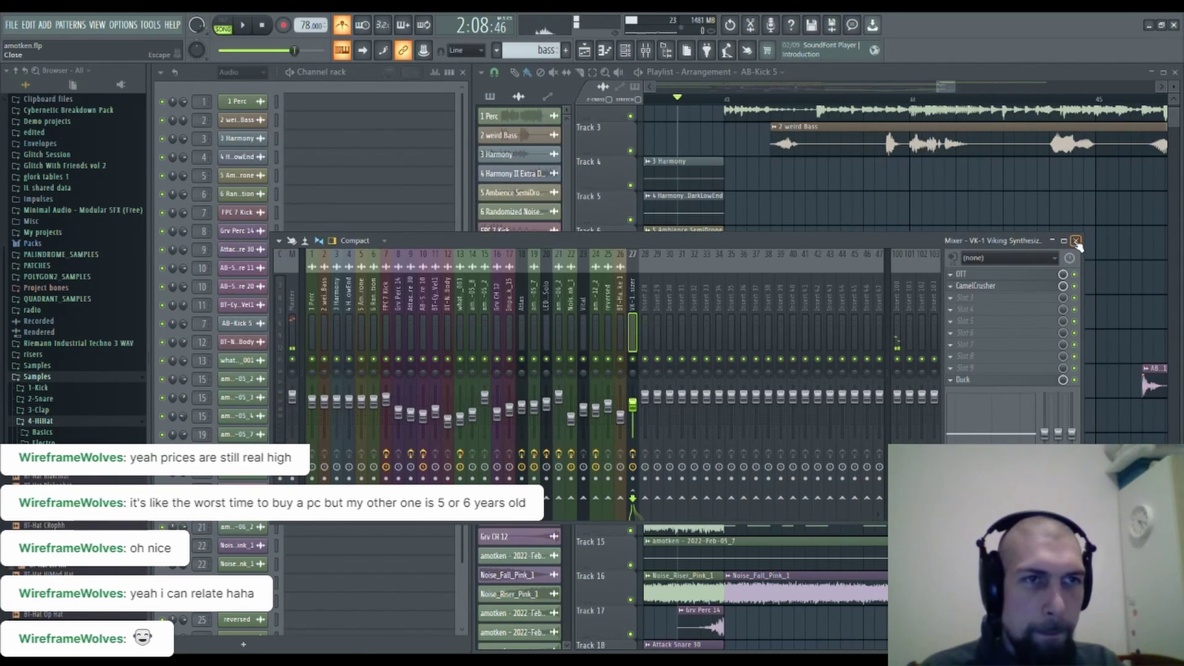
click(1077, 241)
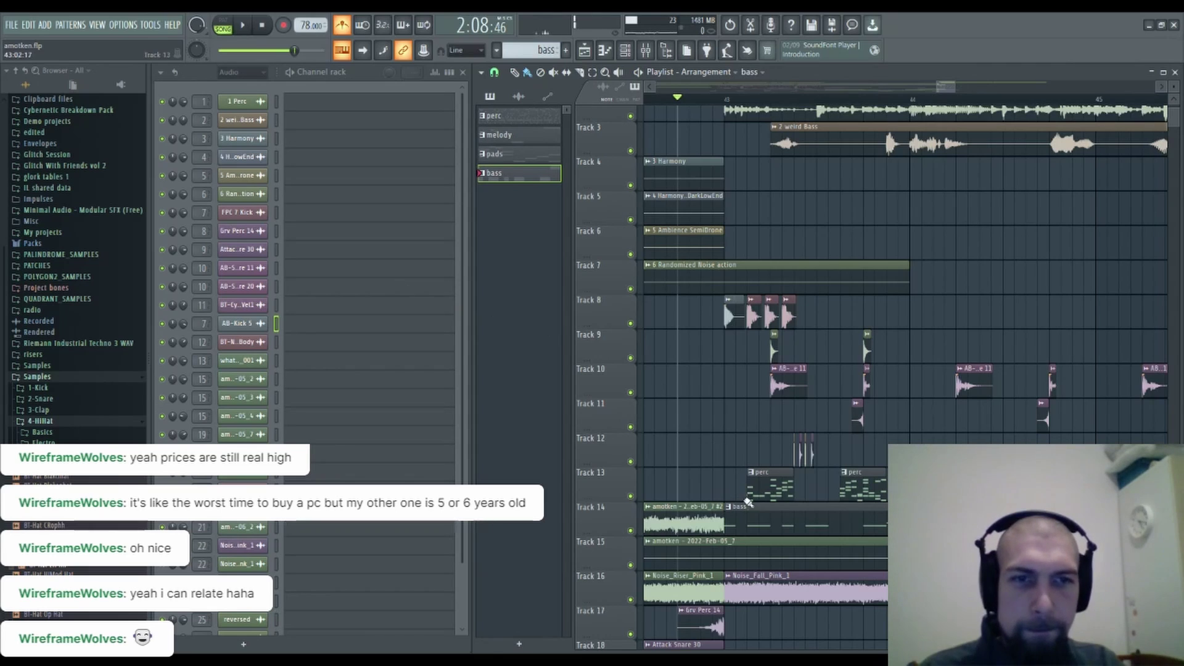
Open the bass clip's VK-1 Viking Synthesizer notes in the piano roll and audition the F#5 and F#6 pitches.
double_click(775, 515)
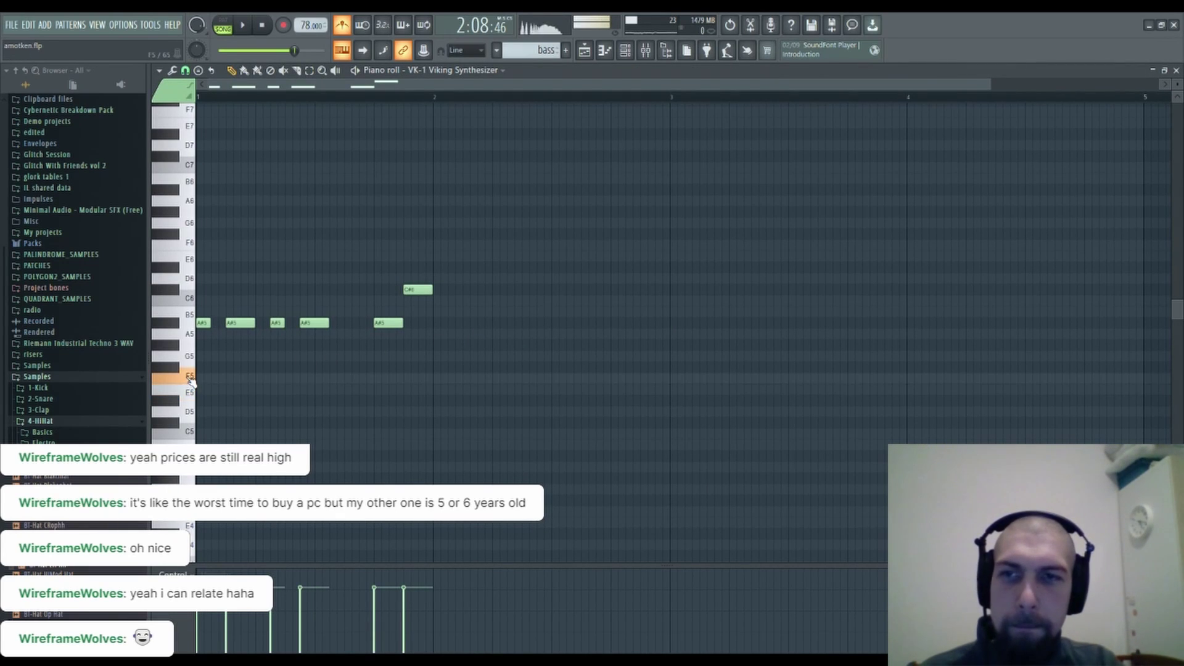
click(171, 369)
click(171, 370)
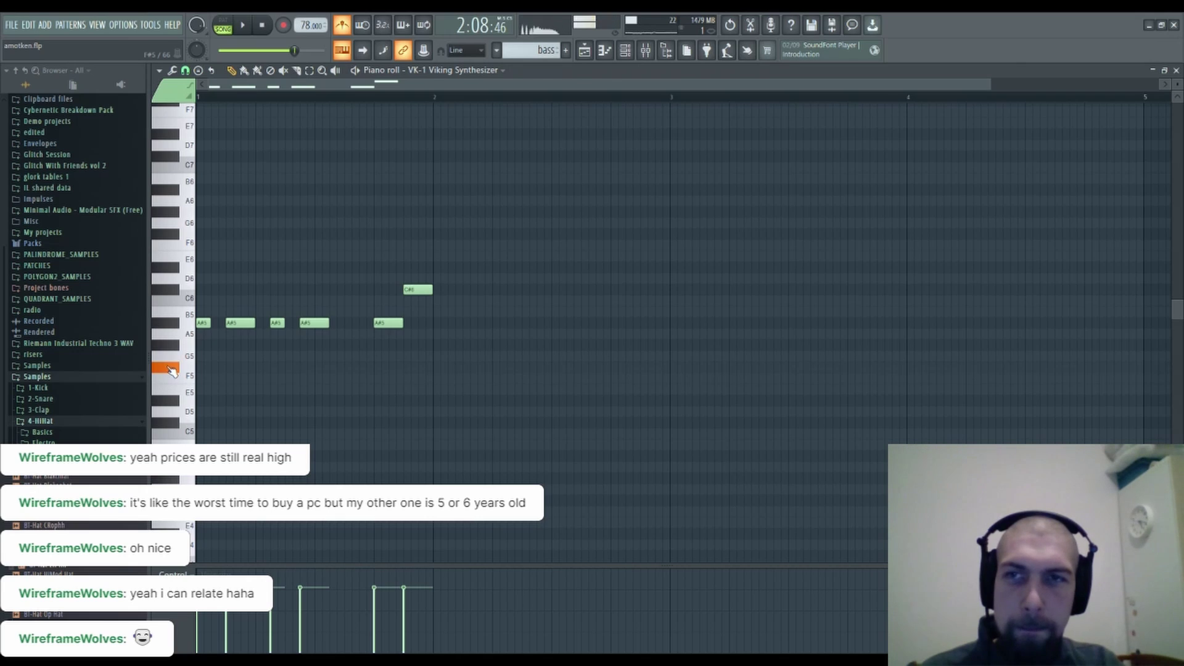
click(175, 239)
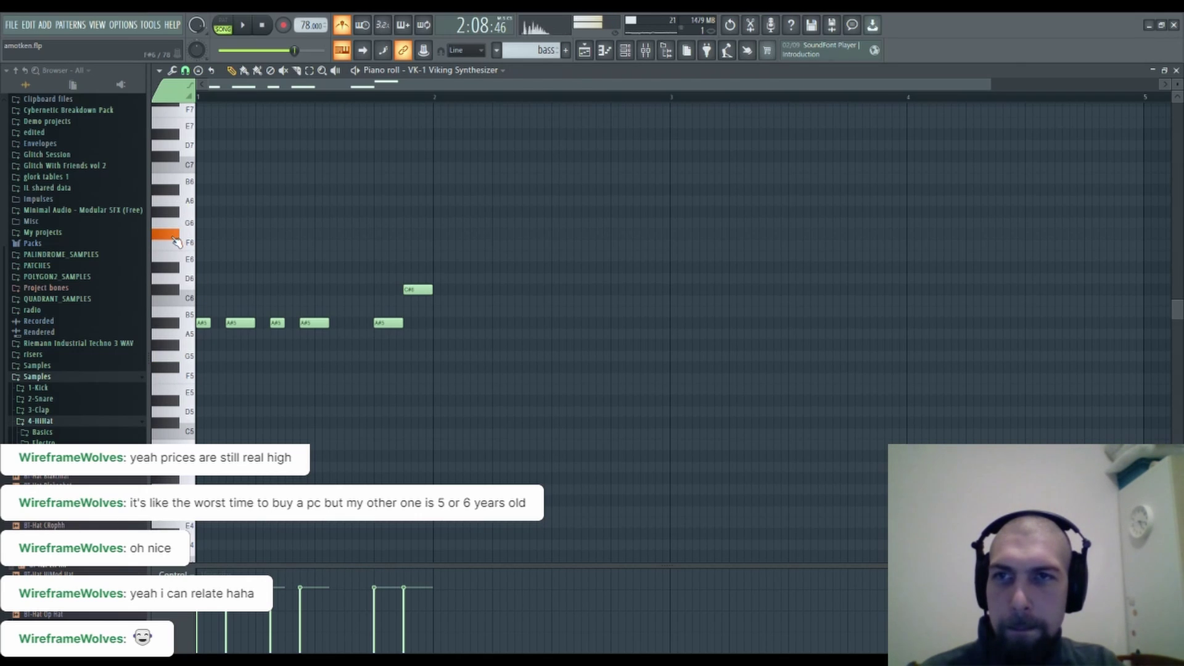
click(174, 238)
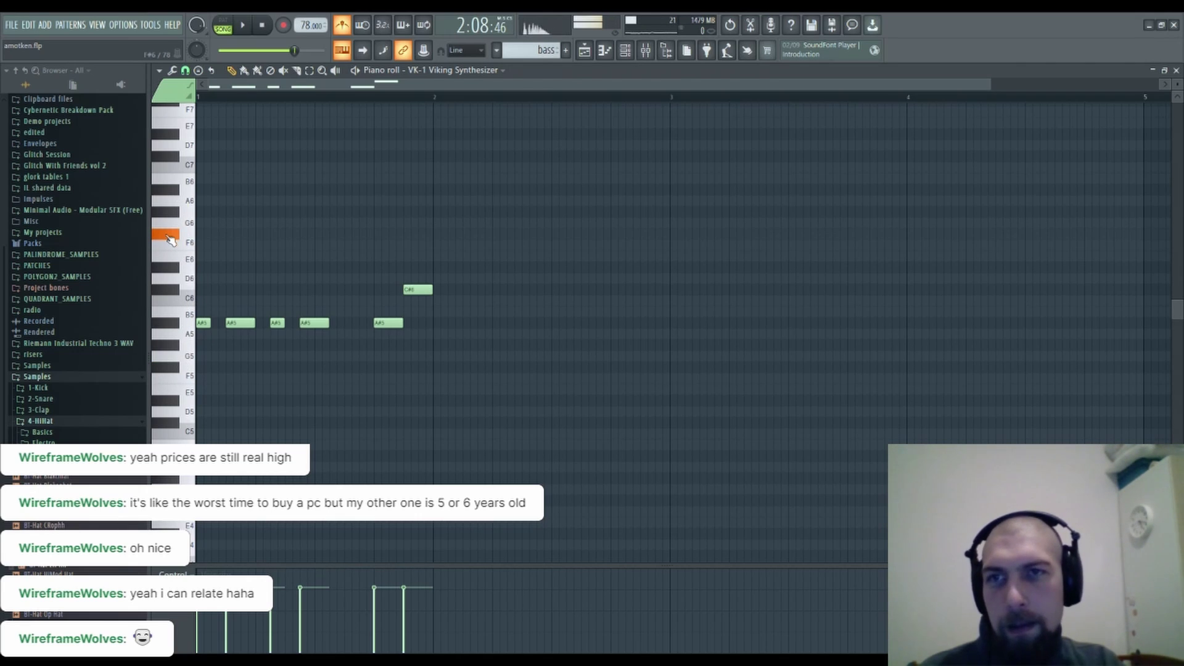
click(177, 372)
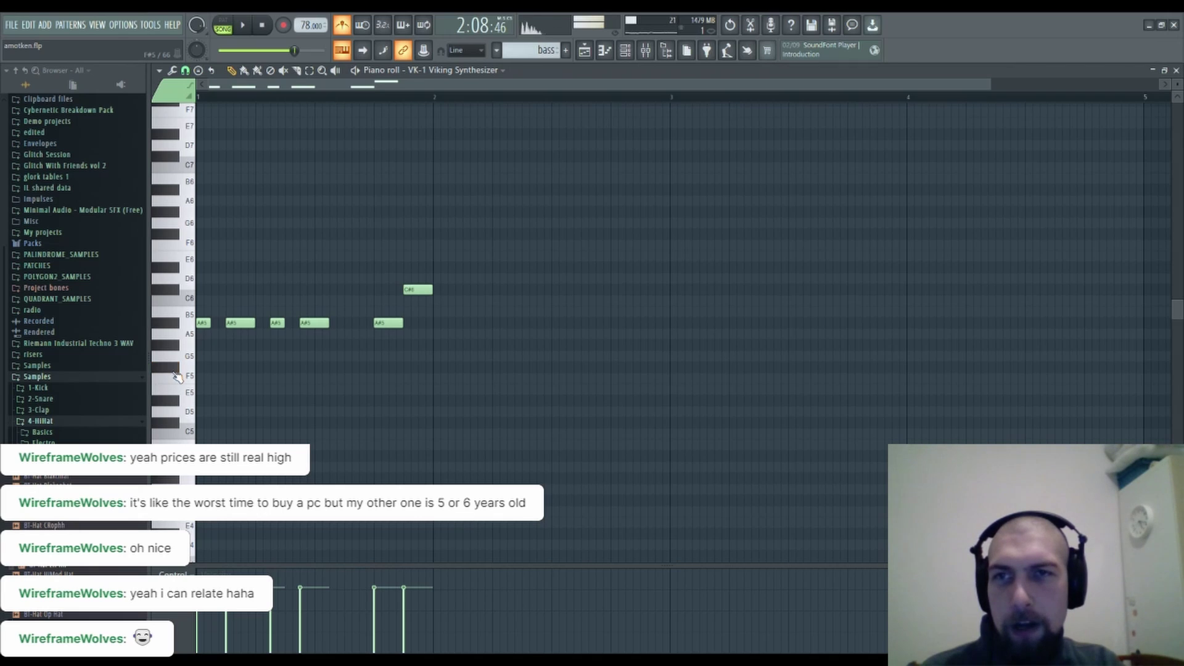
click(178, 235)
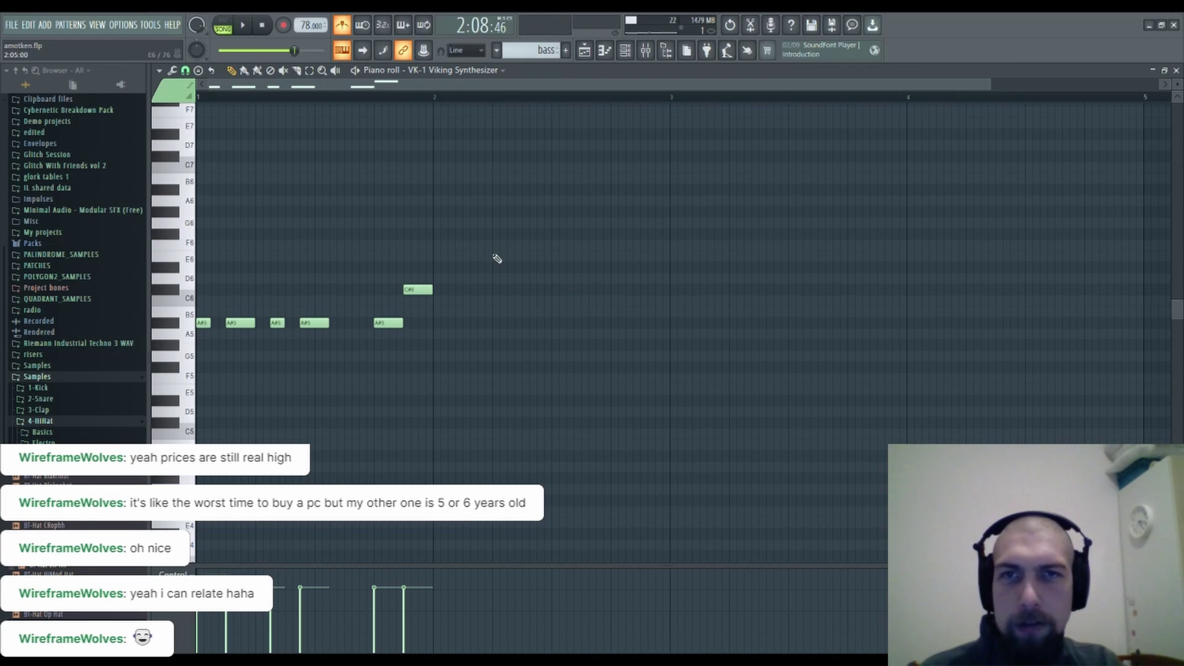
Add five F#6 notes from the start of bar 2, two longer ones followed by three short ones.
click(439, 236)
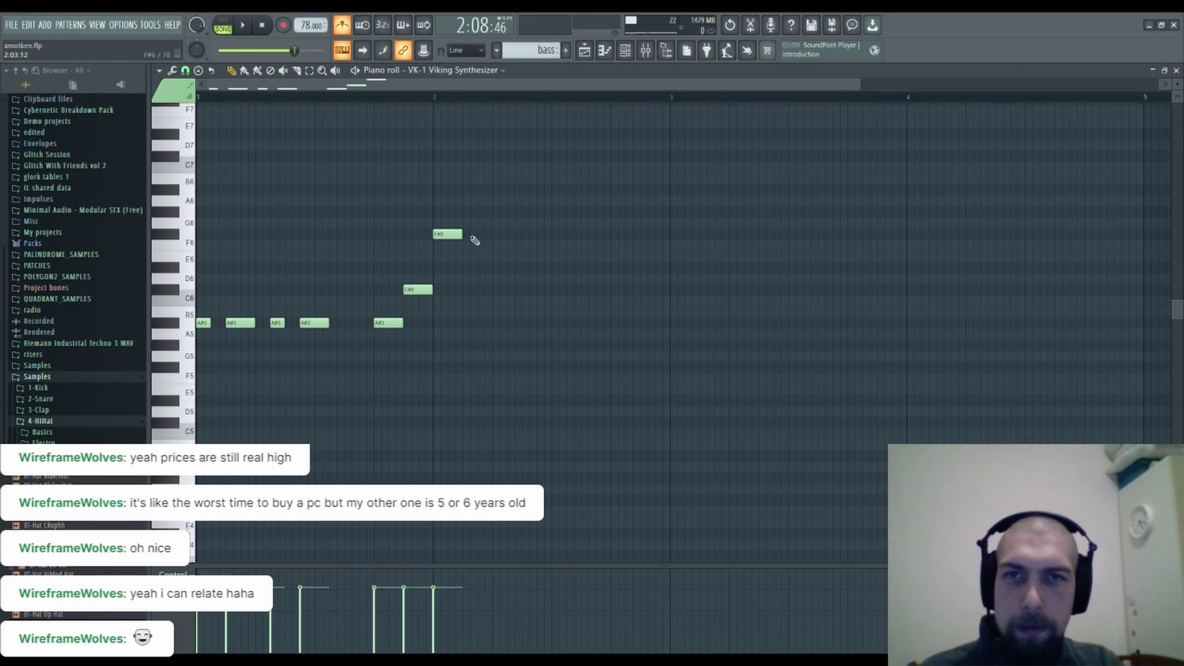
drag(473, 237, 477, 237)
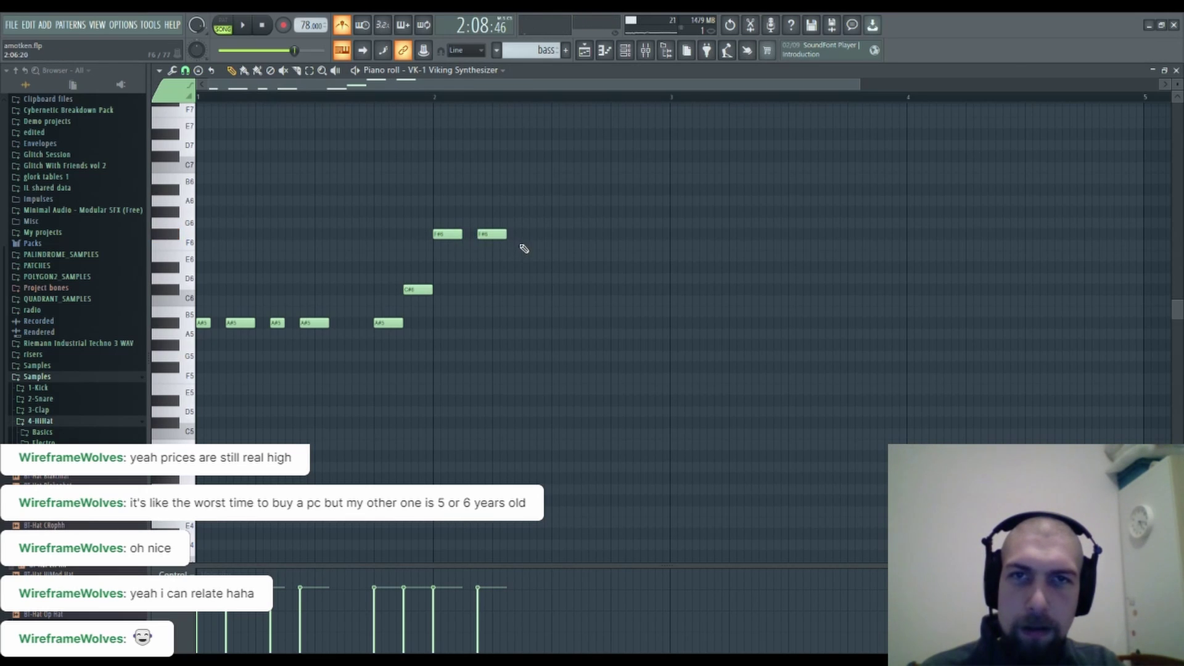
click(526, 238)
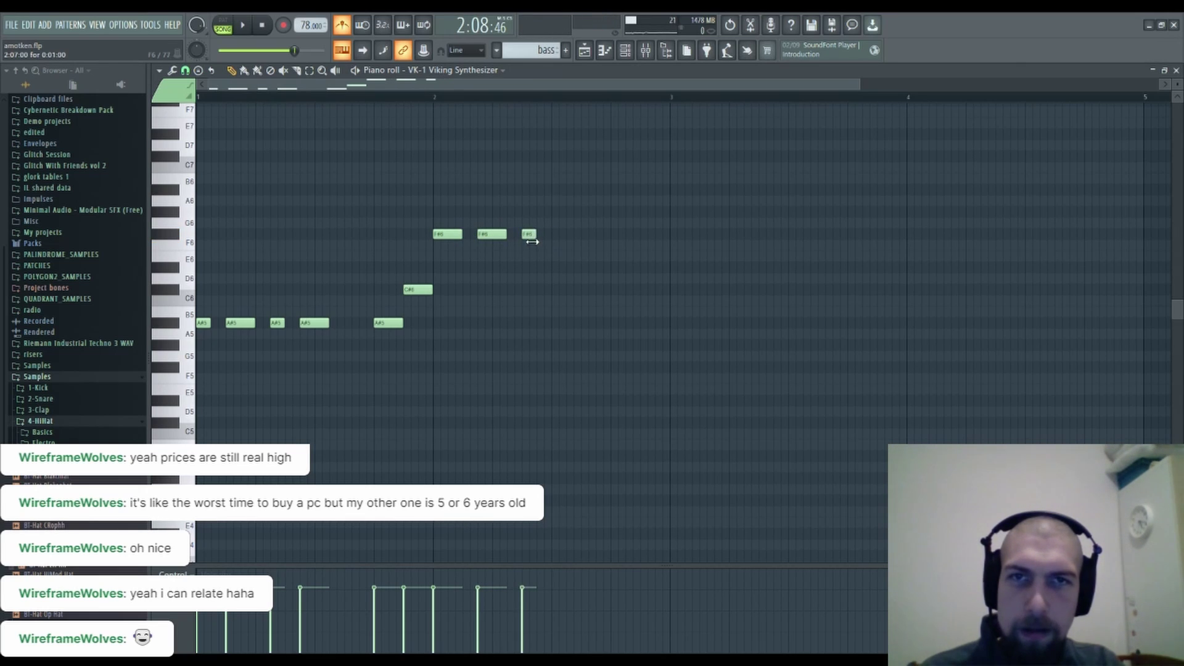
click(559, 236)
click(586, 236)
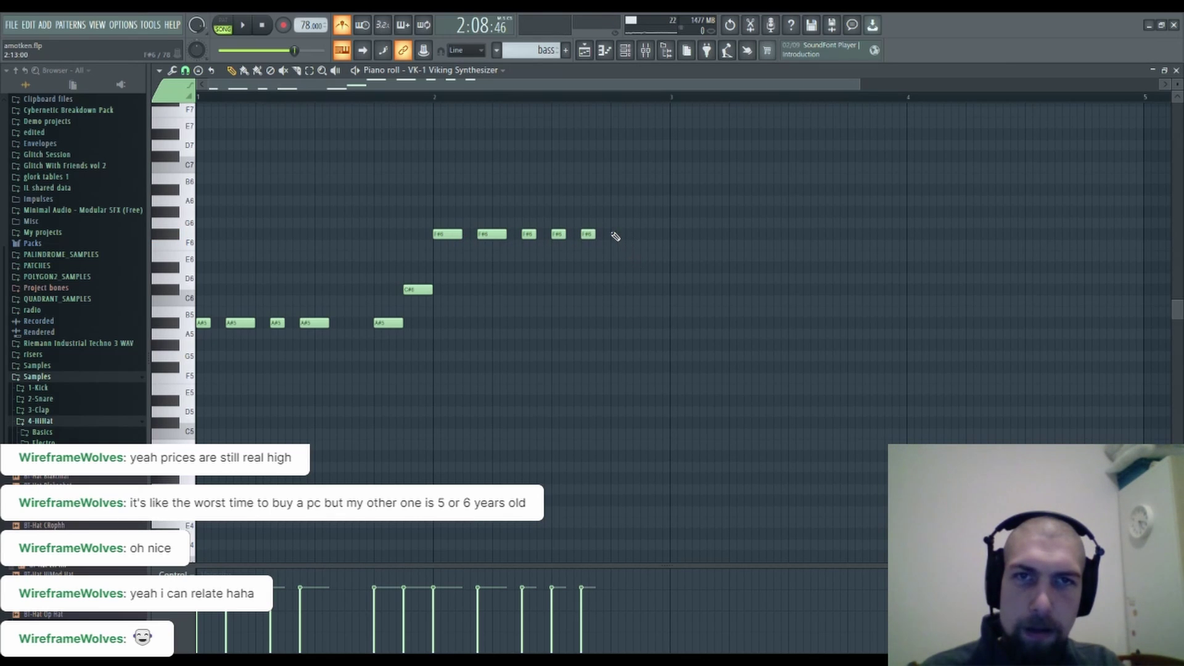
Add a D#7 note after the last F#6 note in bar 2 and transpose it down one octave.
mouse_move(617, 188)
mouse_down()
mouse_move(612, 123)
mouse_move(611, 134)
mouse_up()
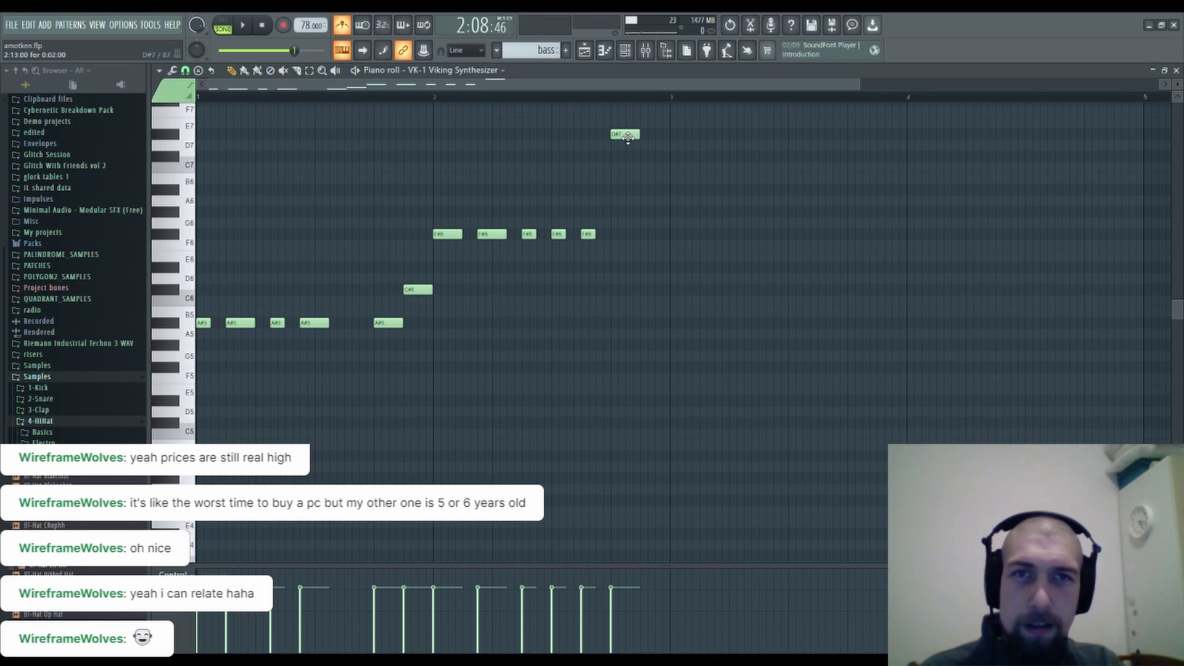
click(628, 137)
ctrl+click(628, 133)
key(ctrl+Down)
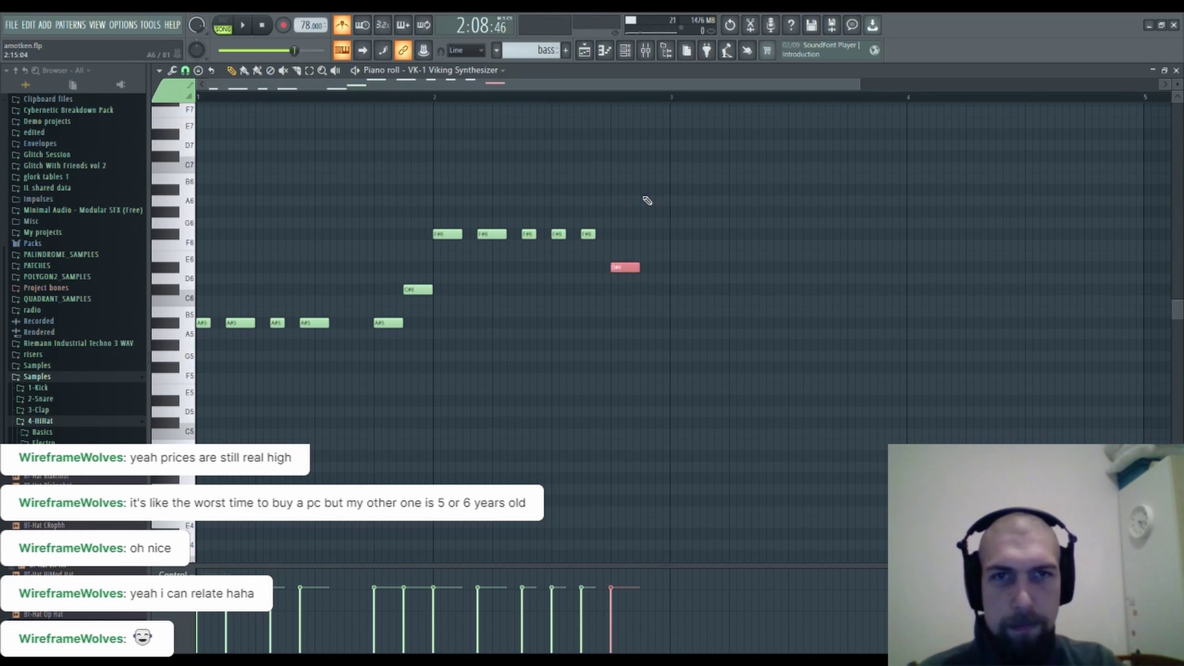
Play the arrangement to check the new bass notes, then reopen the VK-1 Viking Synthesizer piano roll.
click(1176, 71)
key(space)
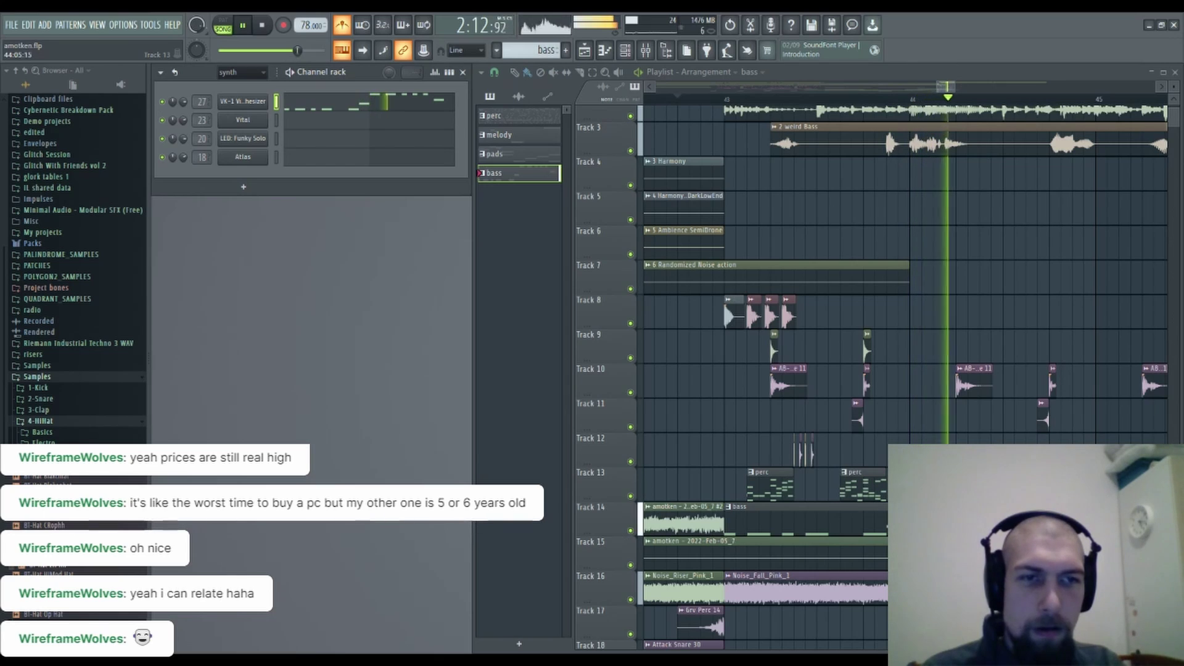
key(space)
click(413, 108)
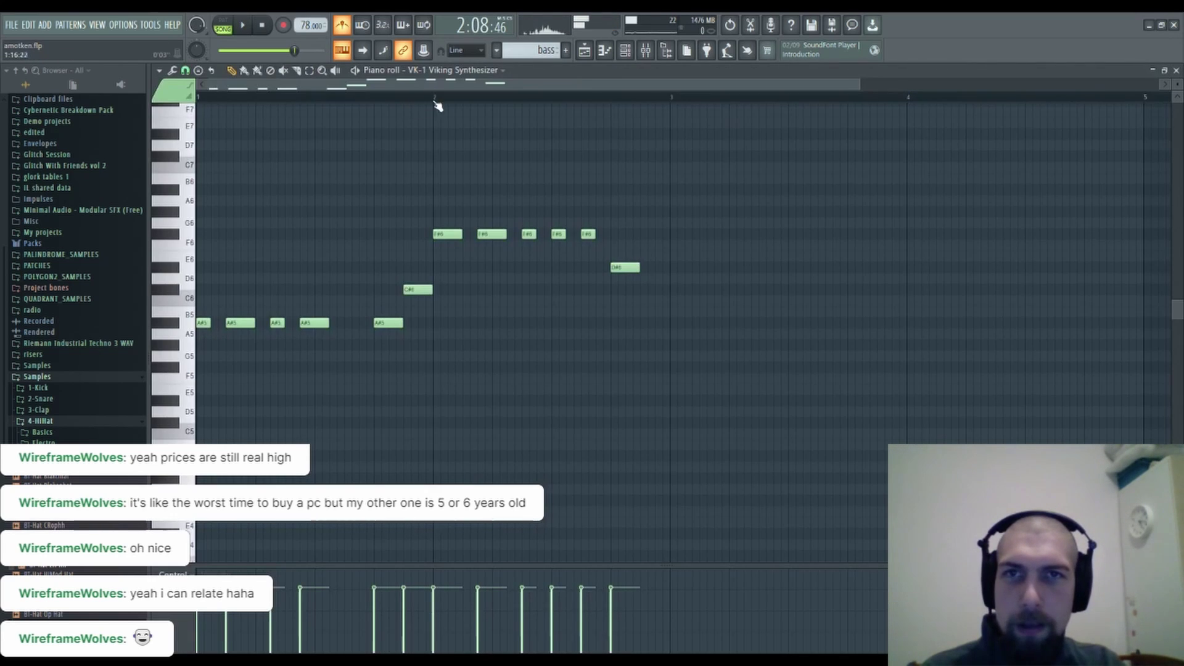
Delete the D#6 note in bar 2, then add three spaced D#6 notes from the start of bar 3 and an F6 note in its last quarter.
right_click(626, 267)
click(674, 267)
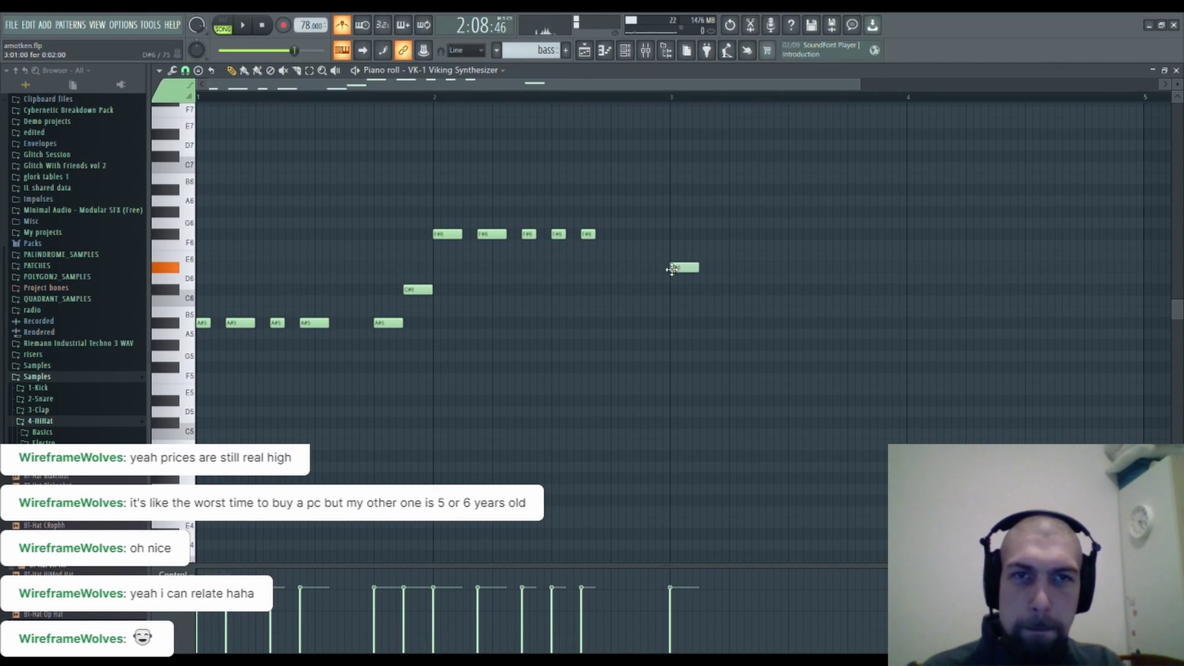
click(719, 268)
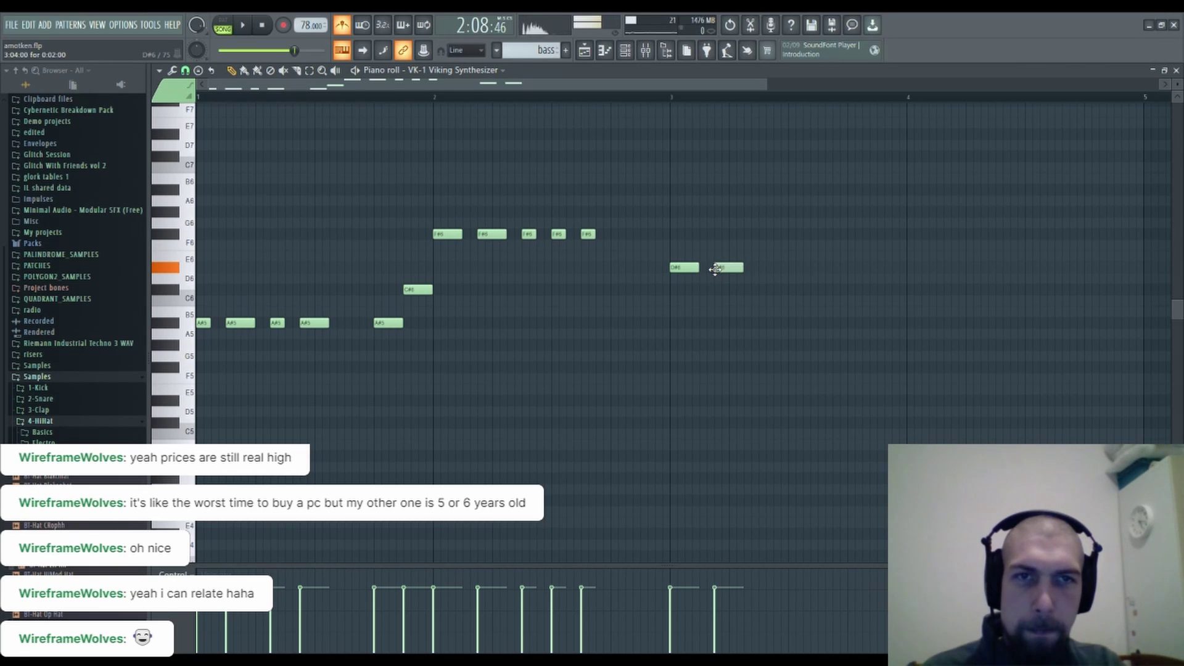
click(761, 268)
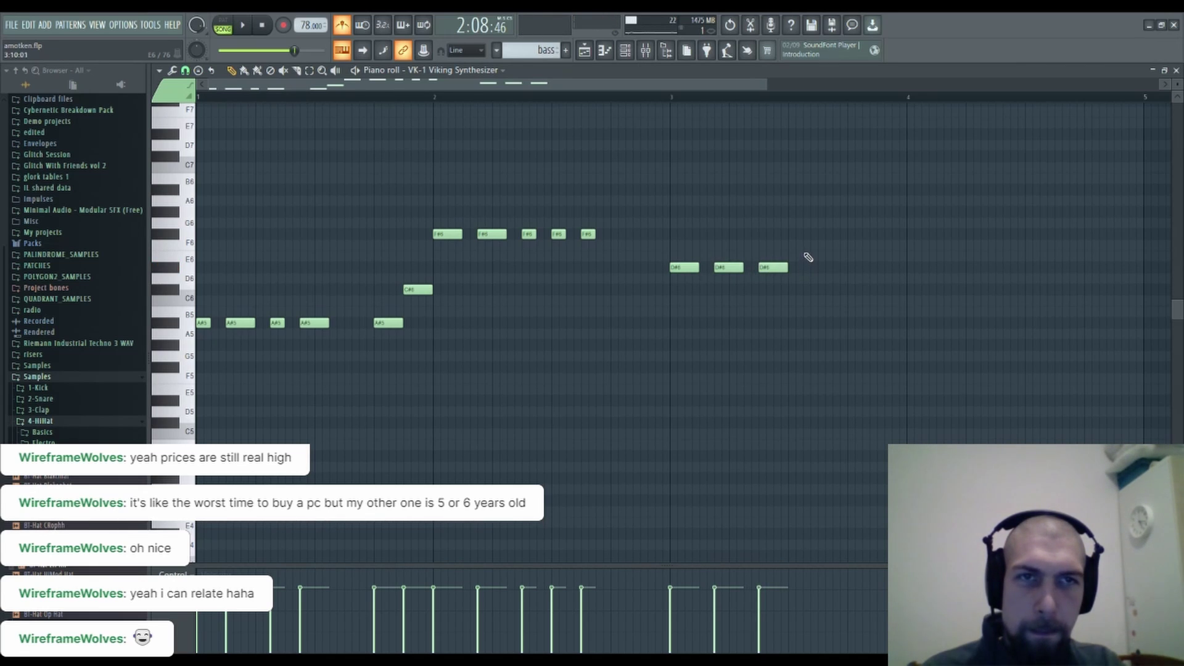
drag(859, 229, 849, 249)
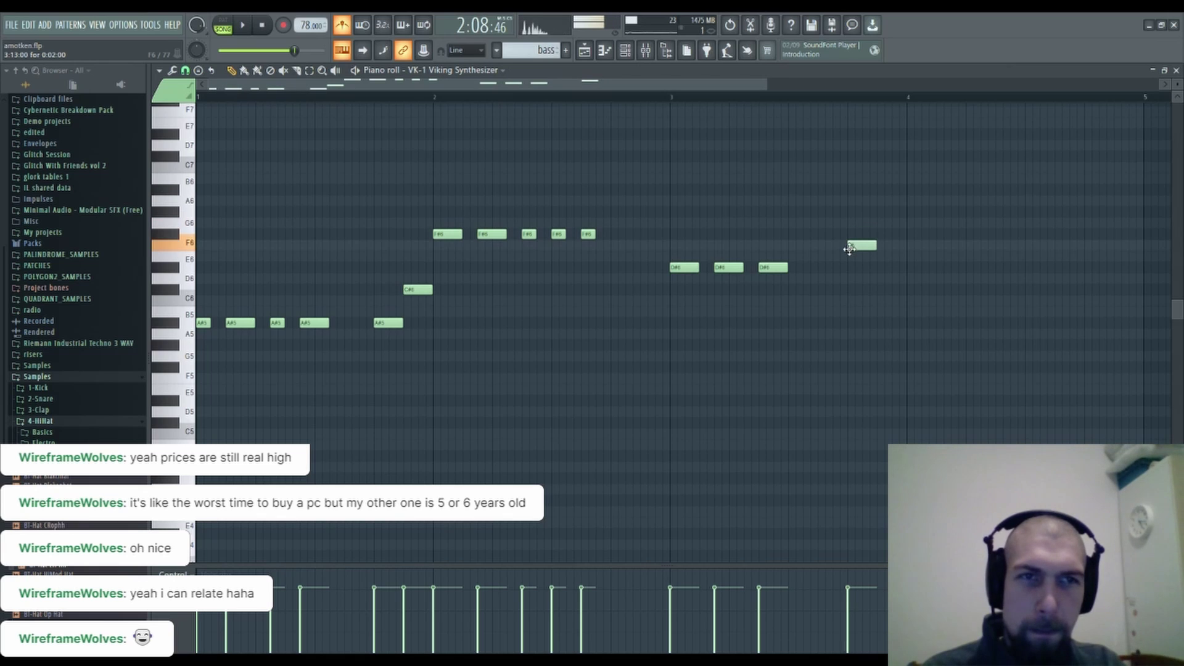
Add two F#6 notes at the end of bar 2 and four short D#6 notes before bar 3's F6, then close the piano roll.
click(616, 235)
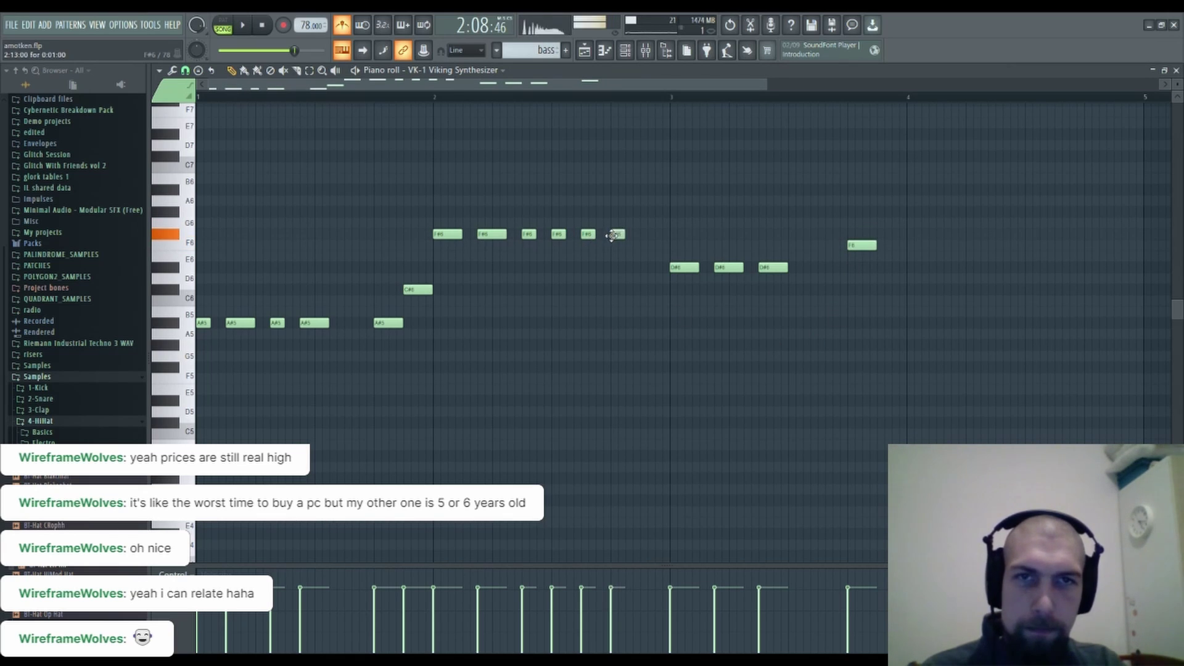
click(644, 235)
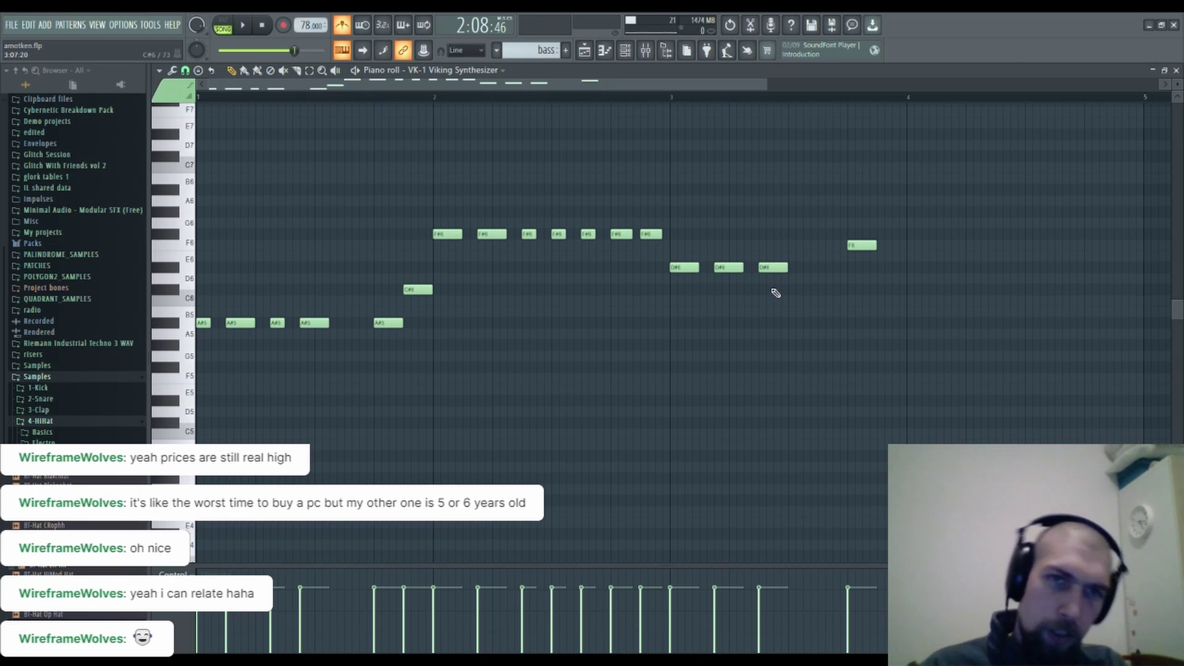
click(793, 270)
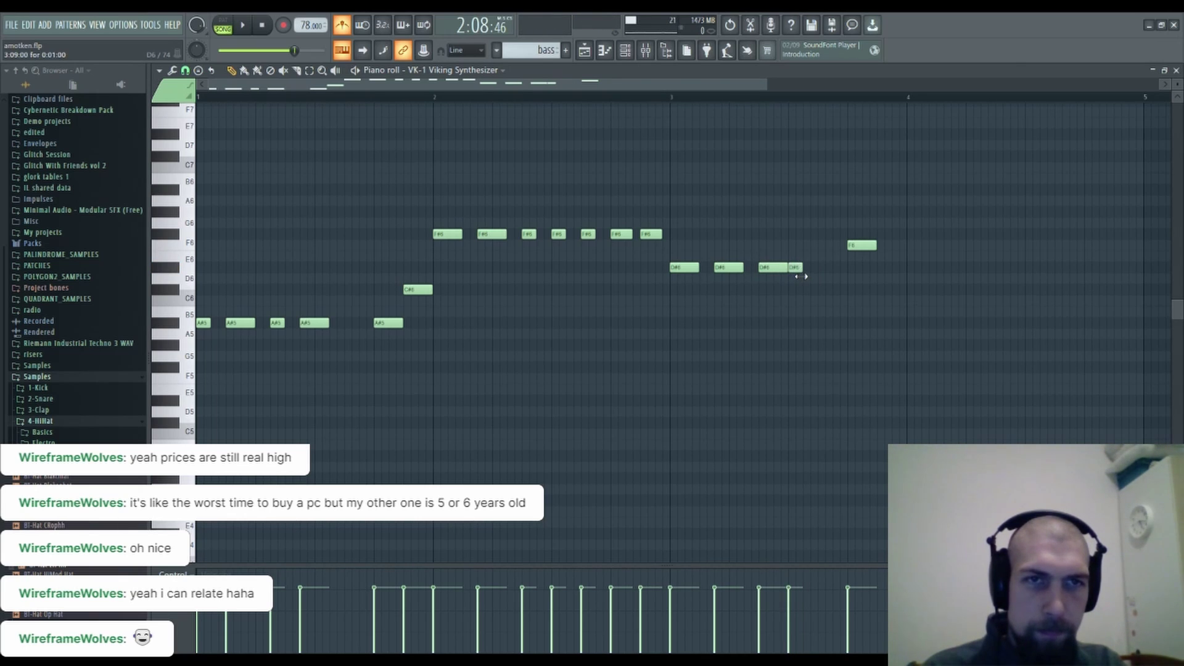
click(804, 268)
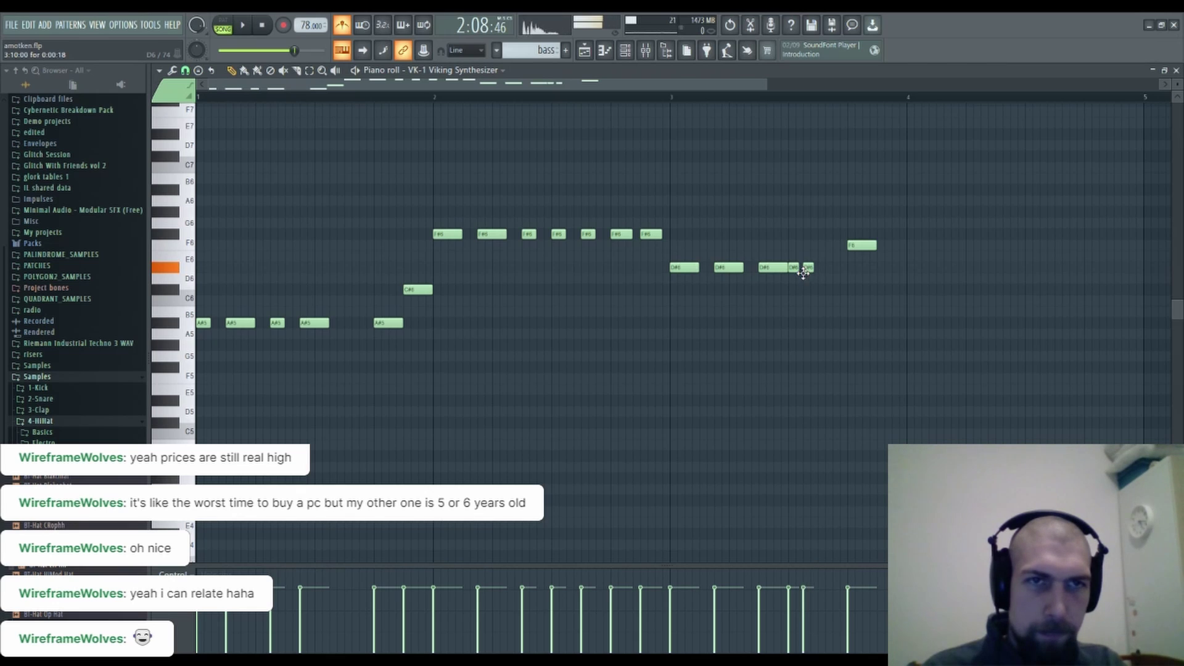
click(818, 267)
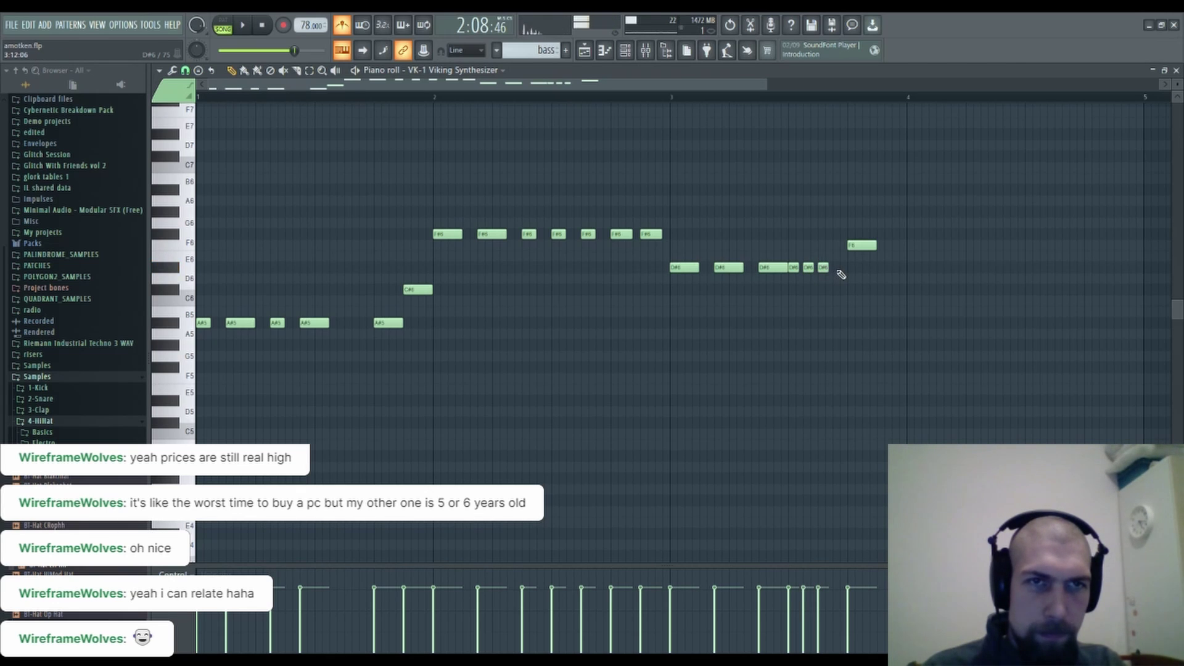
click(838, 268)
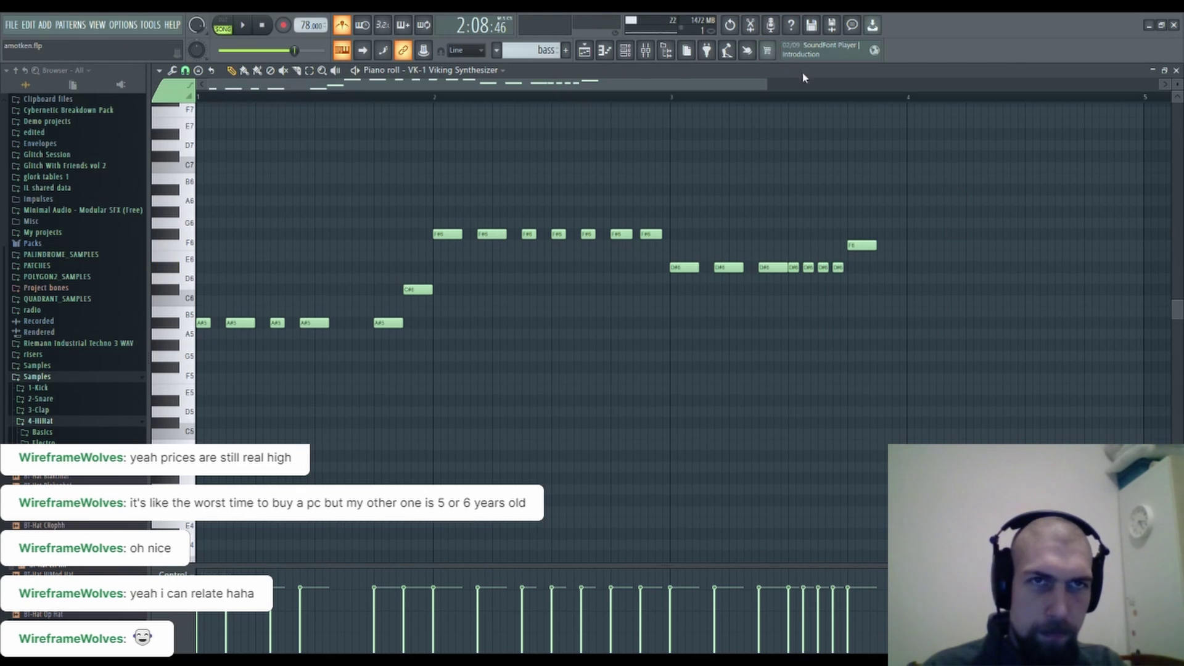
scroll(816, 106, down, 4)
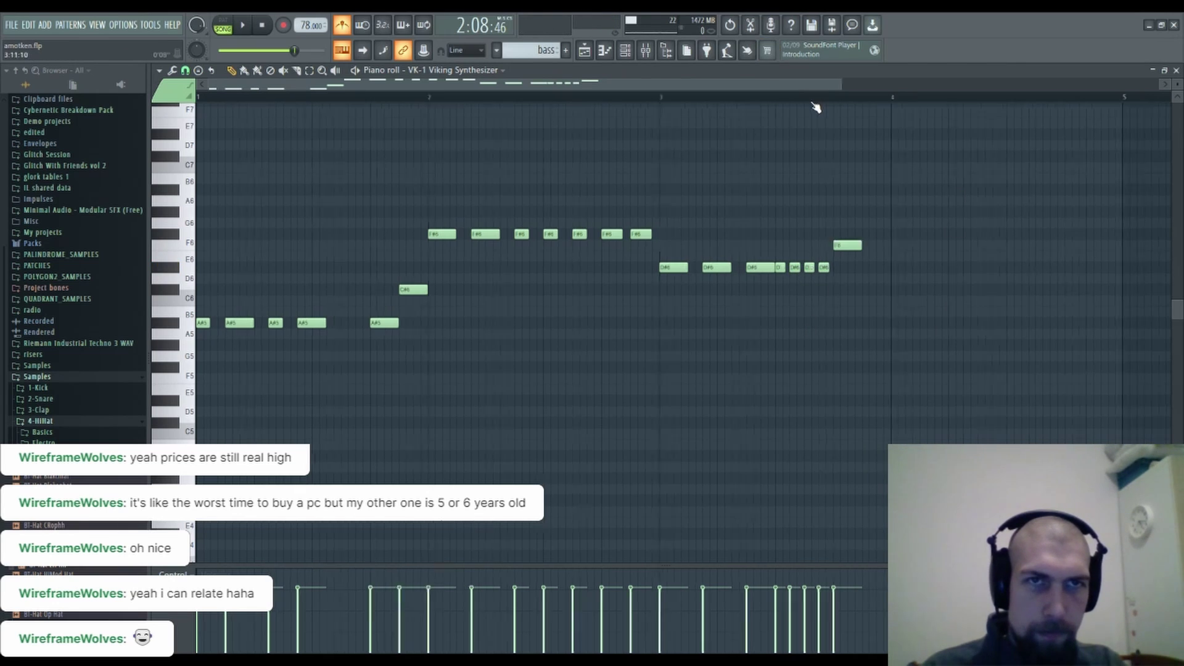
click(1176, 71)
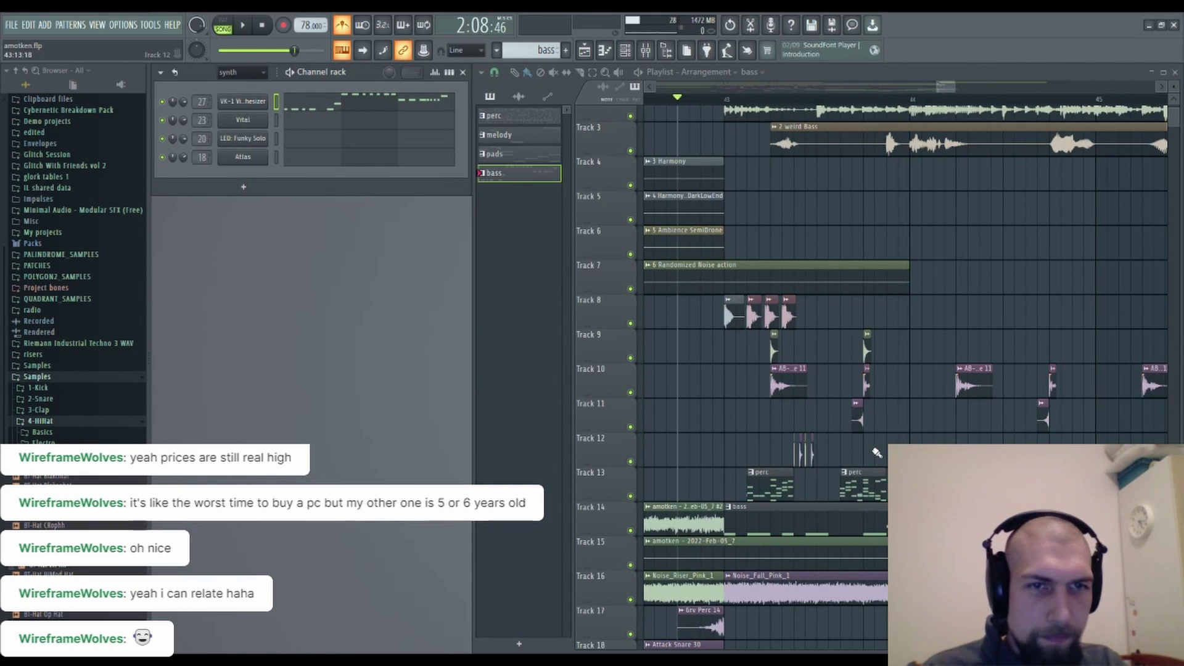
Place an AB-Kick 5 clip on Track 8 in the second half of bar 43, after the FPC 7 Kick clips.
mouse_move(856, 309)
mouse_down()
mouse_move(905, 283)
mouse_move(951, 295)
mouse_up()
scroll(823, 100, up, 3)
click(751, 289)
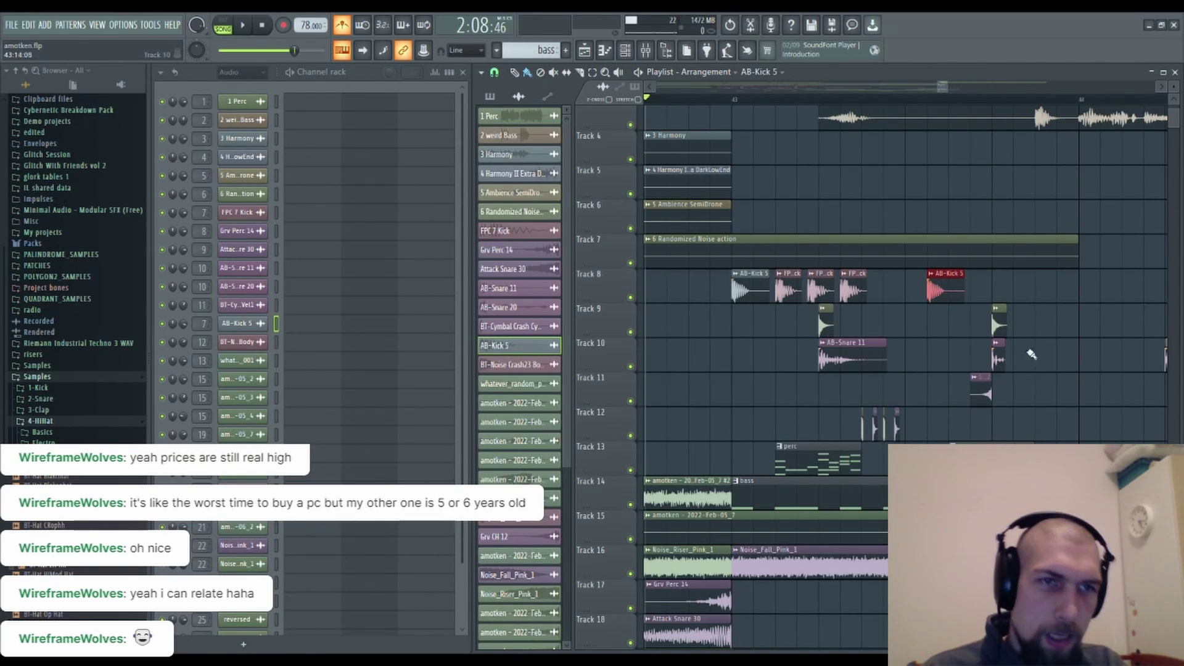
Place a copy of the BT-Snare 808 clip on Track 9, aligned with the start of bar 44's AB-Snare 11 clip.
drag(1024, 289, 832, 276)
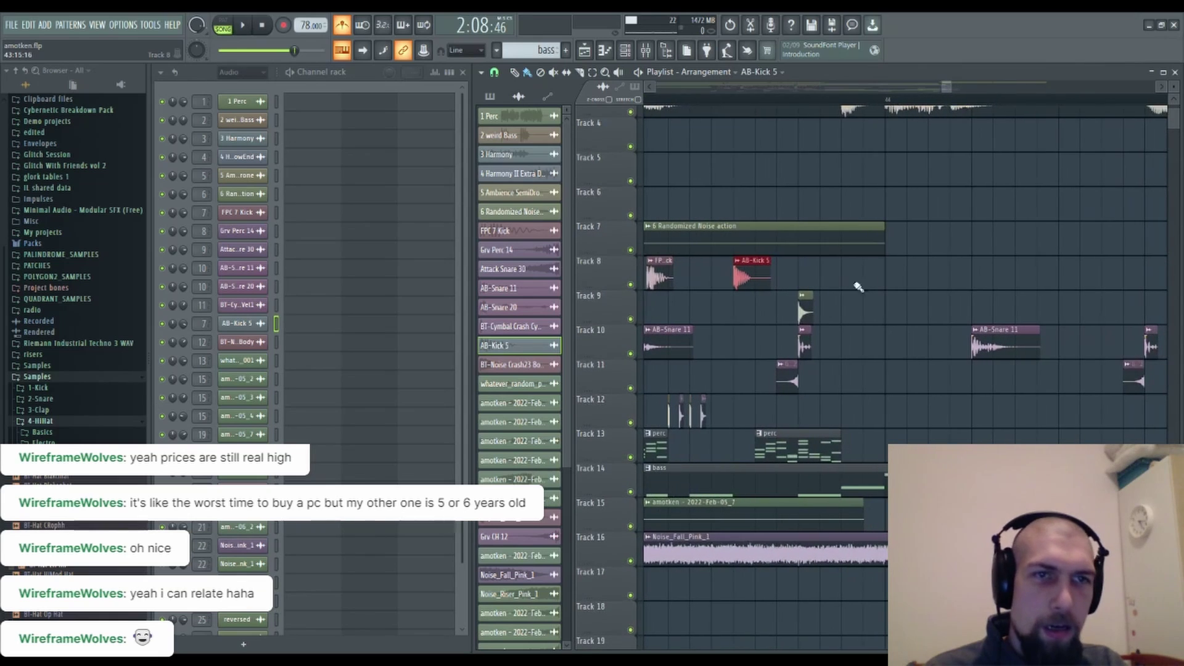
click(801, 307)
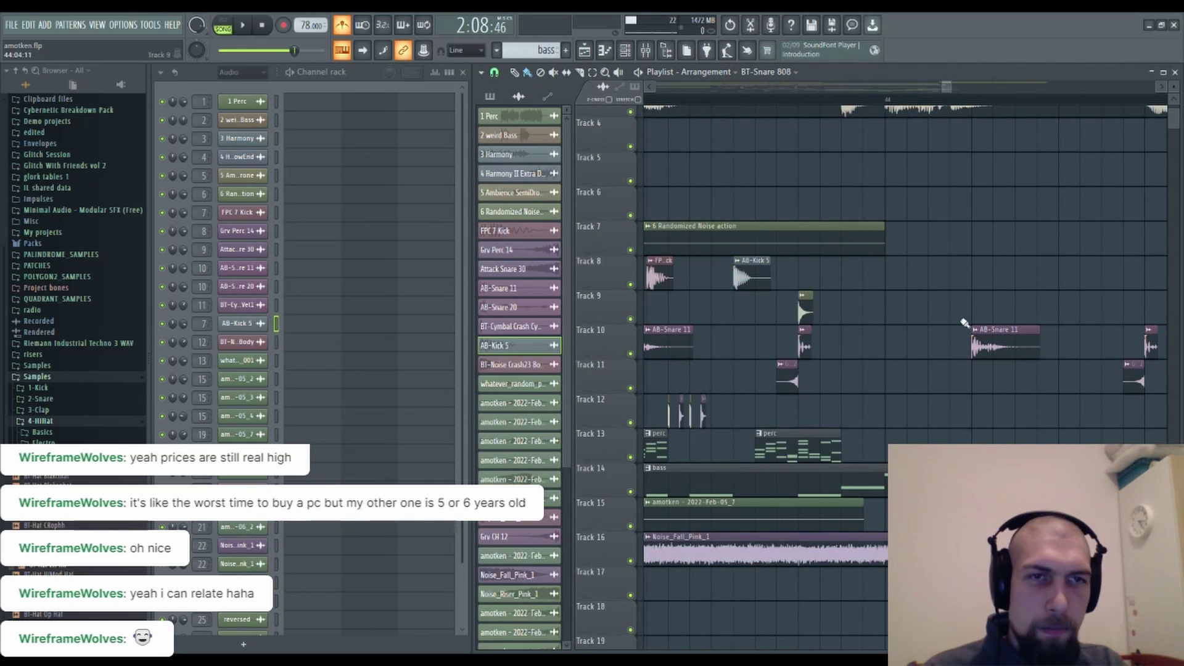
click(973, 315)
mouse_move(1016, 305)
mouse_down()
mouse_move(840, 288)
mouse_move(1065, 321)
mouse_up()
click(971, 290)
Place an FPC 7 Kick clip on Track 8 shortly after the second AB-Kick 5 in bar 43 and trim it to a very short hit.
drag(809, 226, 1066, 276)
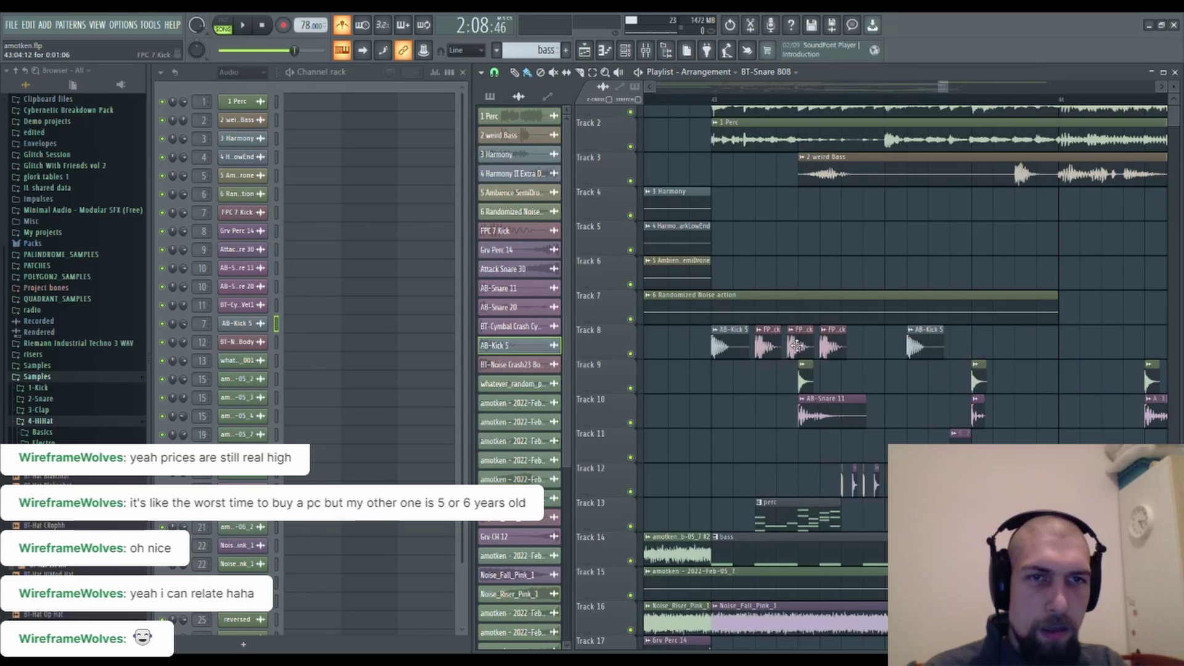
click(831, 347)
click(994, 344)
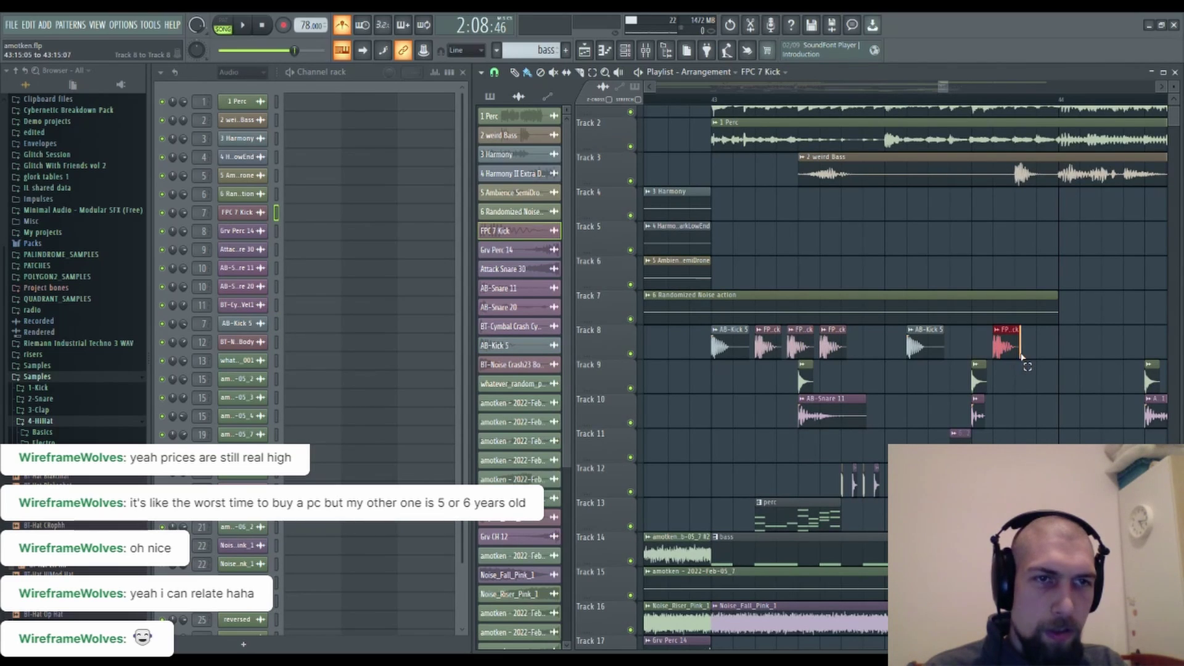
drag(1019, 353, 1004, 355)
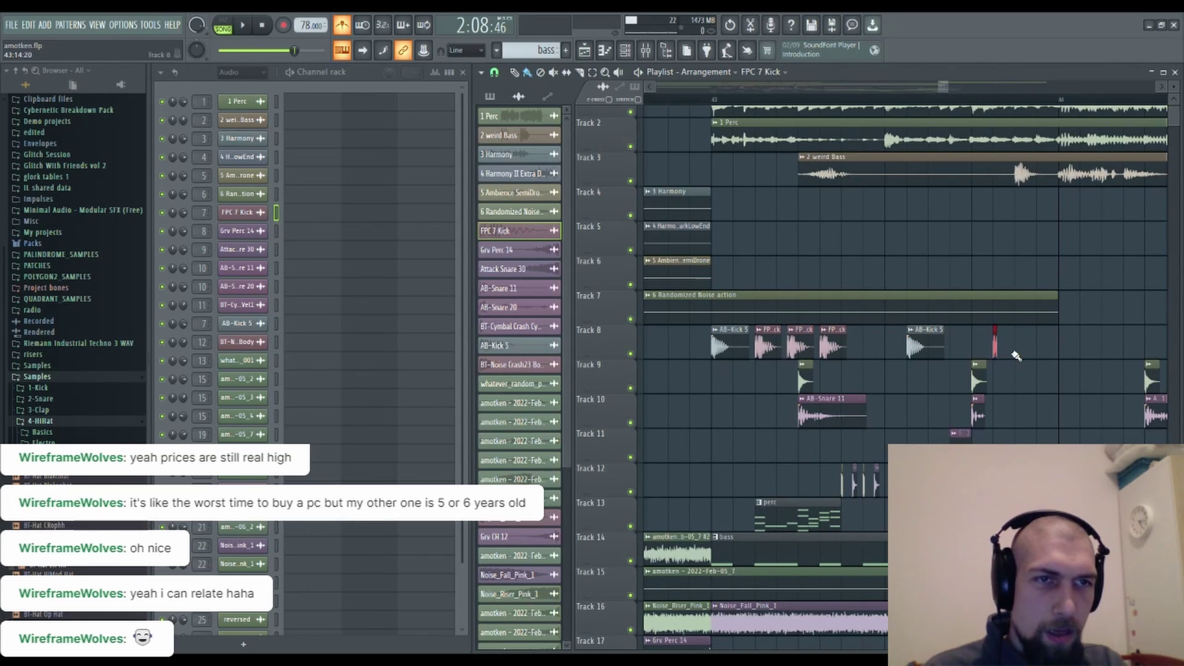
Fill the end of bar 43 on Track 8 with one FPC 7 Kick hit and three very short FPC 7 Kick slices.
click(1016, 356)
right_click(1021, 355)
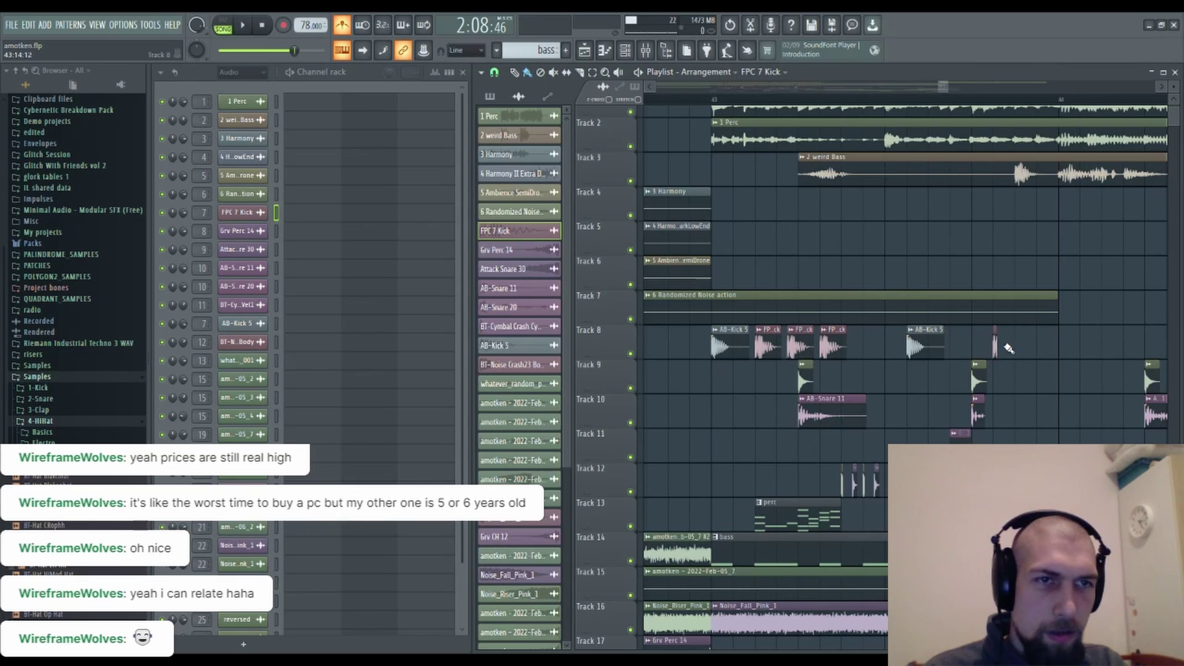
right_click(995, 347)
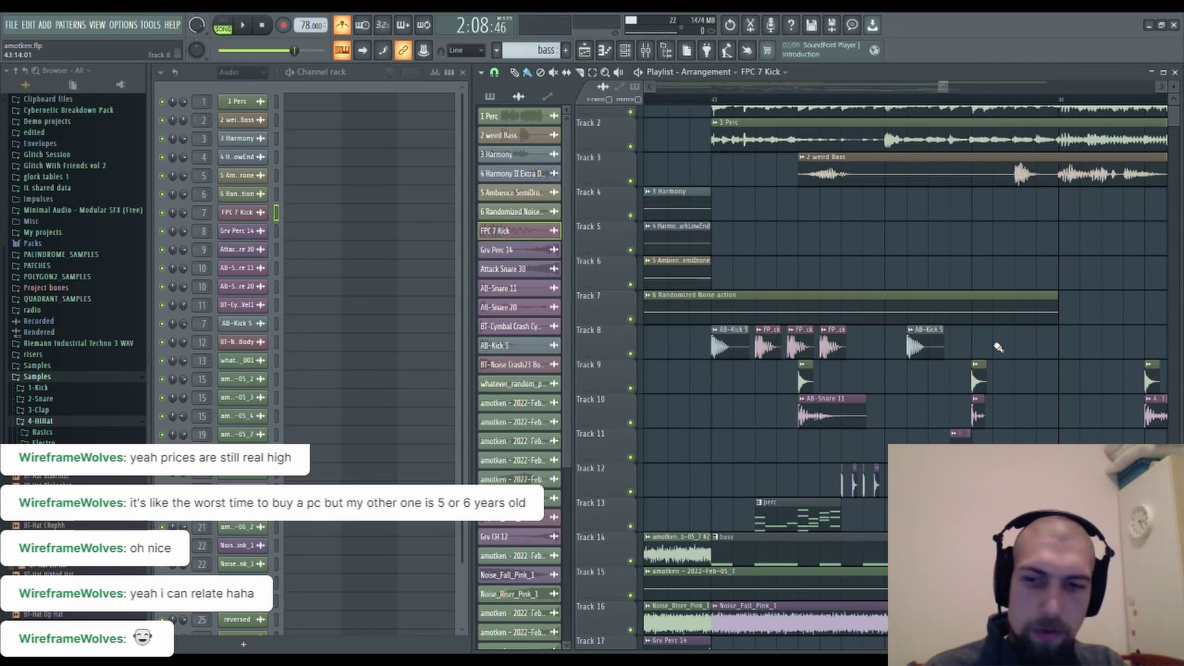
drag(998, 348, 1009, 347)
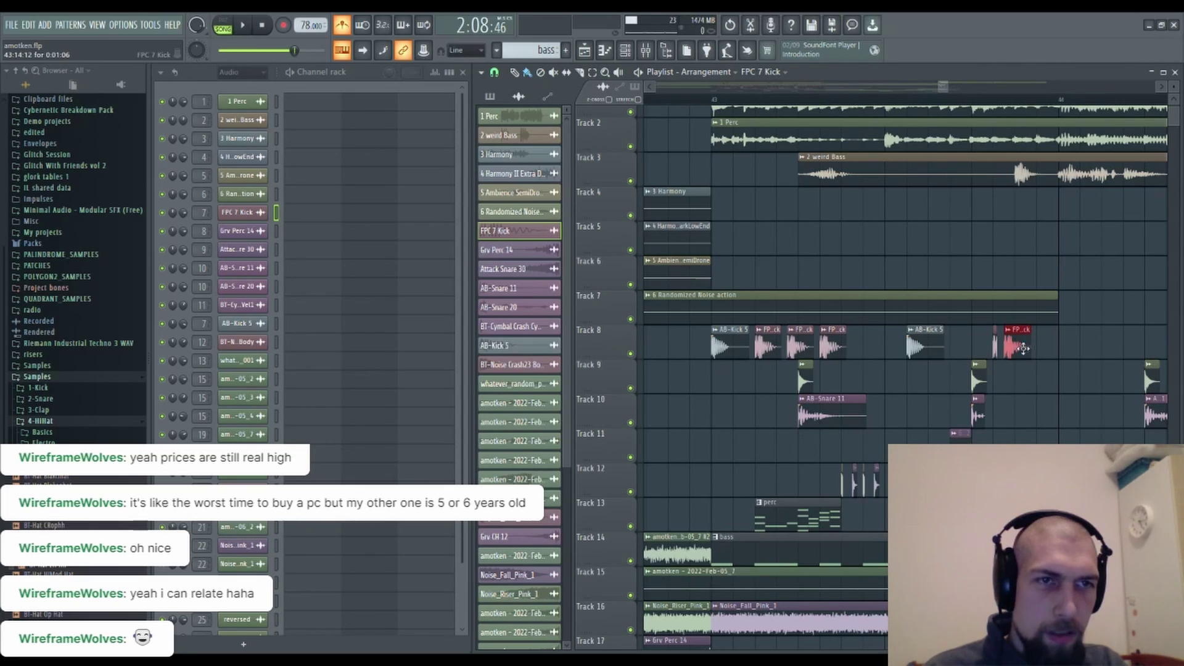
click(995, 346)
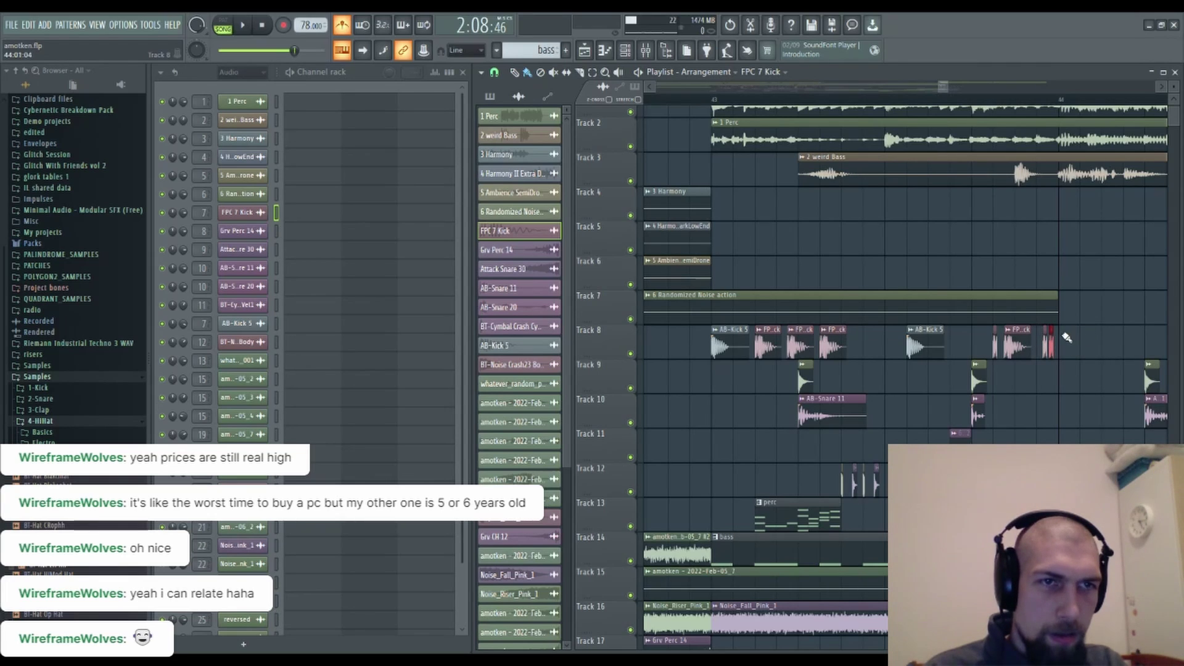
Add an FPC 7 Kick hit on Track 8 at the third step of bar 44.
click(1063, 346)
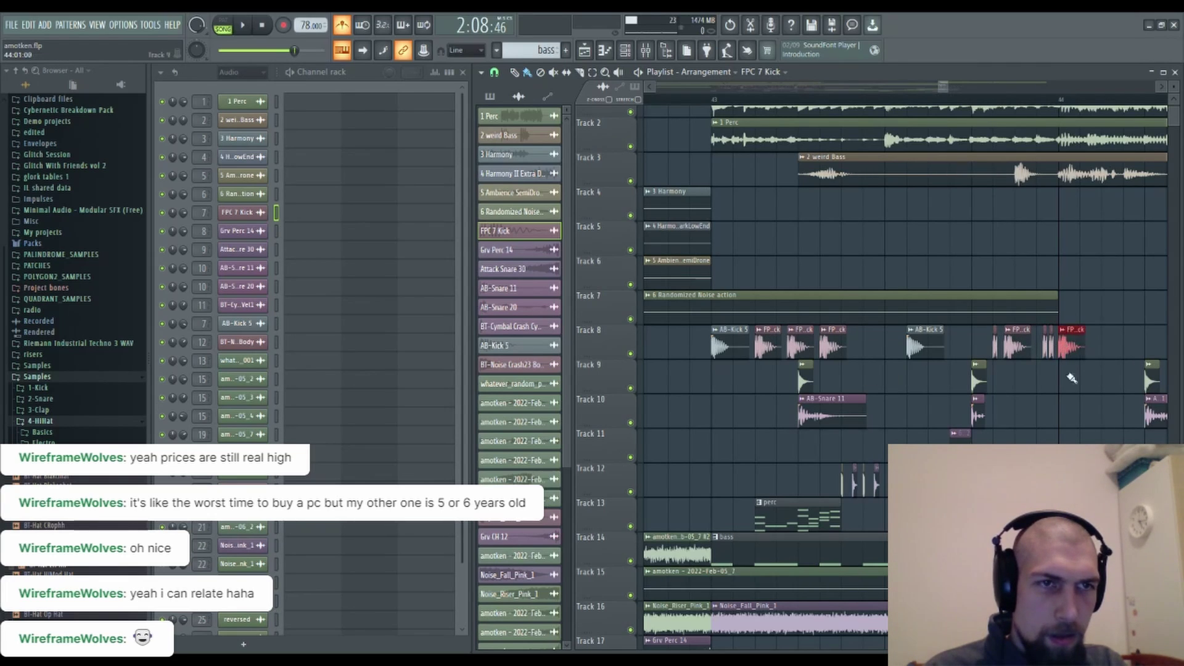
drag(1063, 422, 953, 434)
drag(980, 364, 1015, 361)
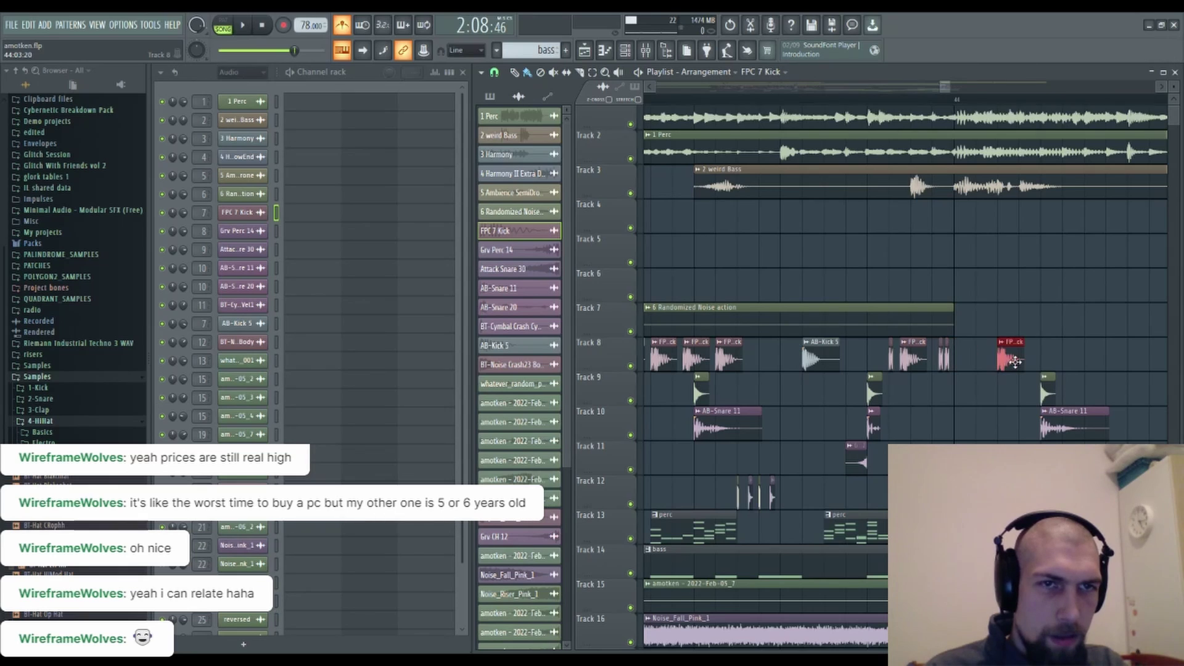
Place three AB-Kick 5 hits in bar 44 on Track 8, with a short FPC 7 Kick slice before the last one.
drag(952, 449, 1092, 459)
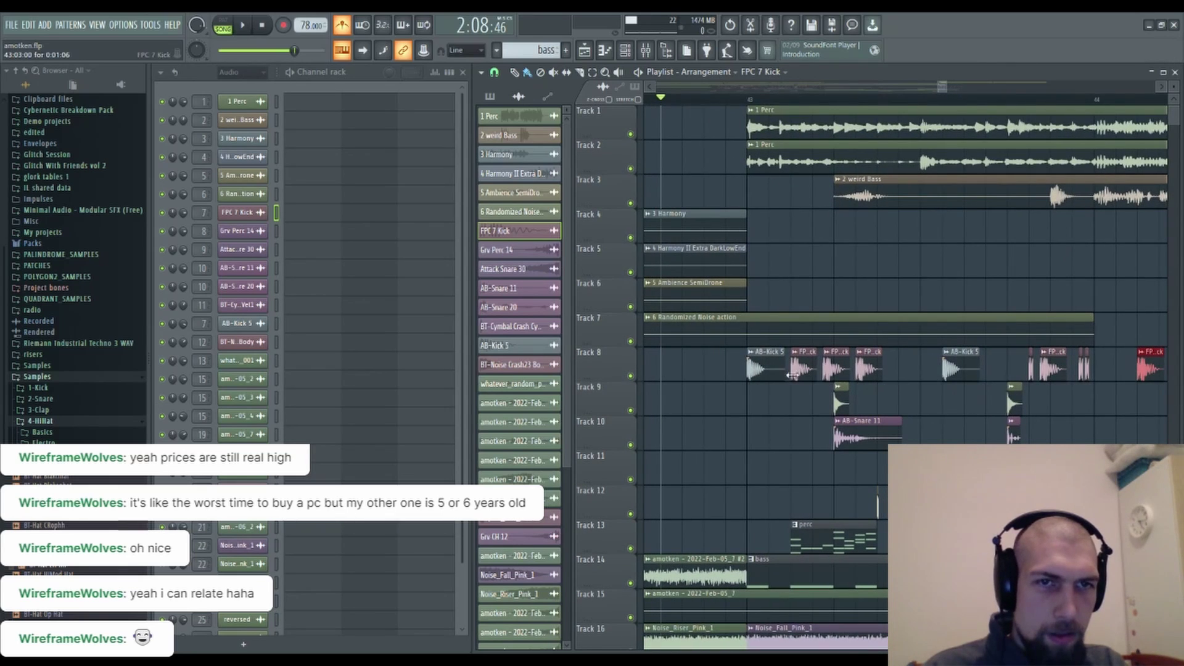
click(775, 370)
drag(941, 427, 604, 404)
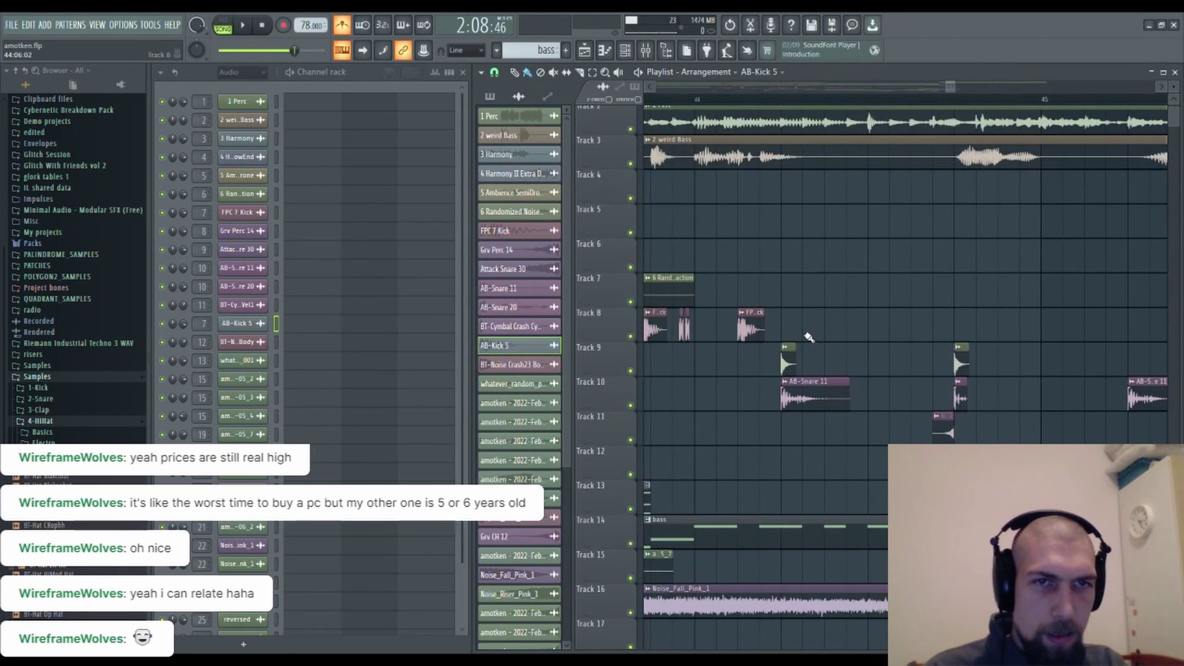
click(809, 336)
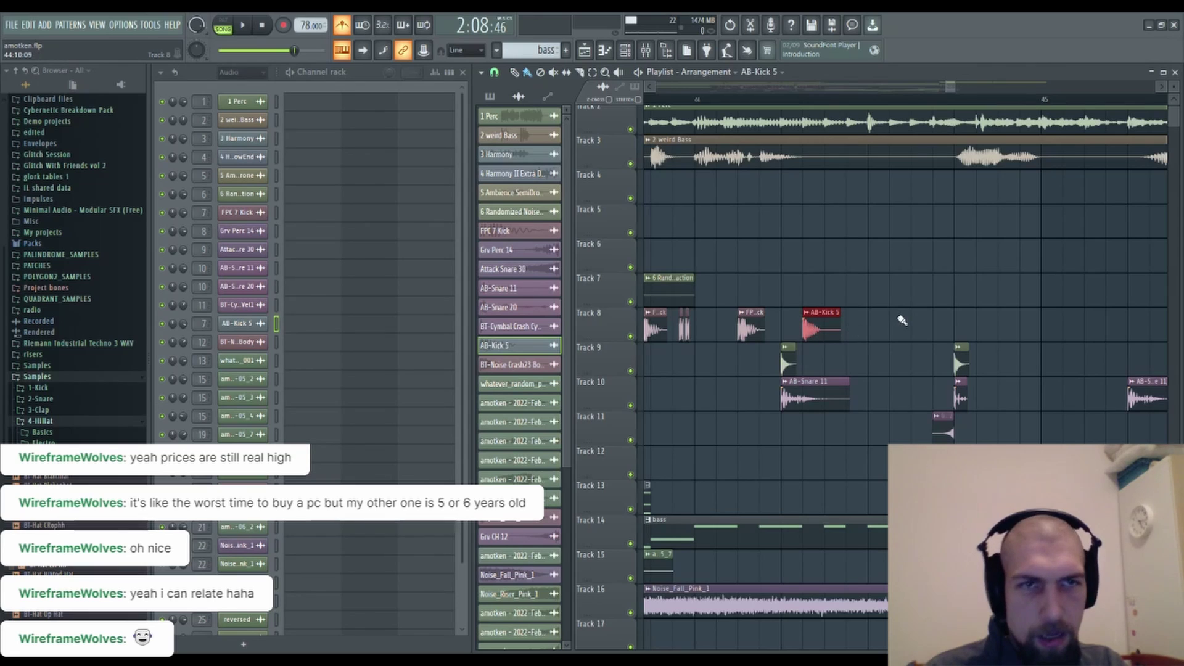
click(873, 325)
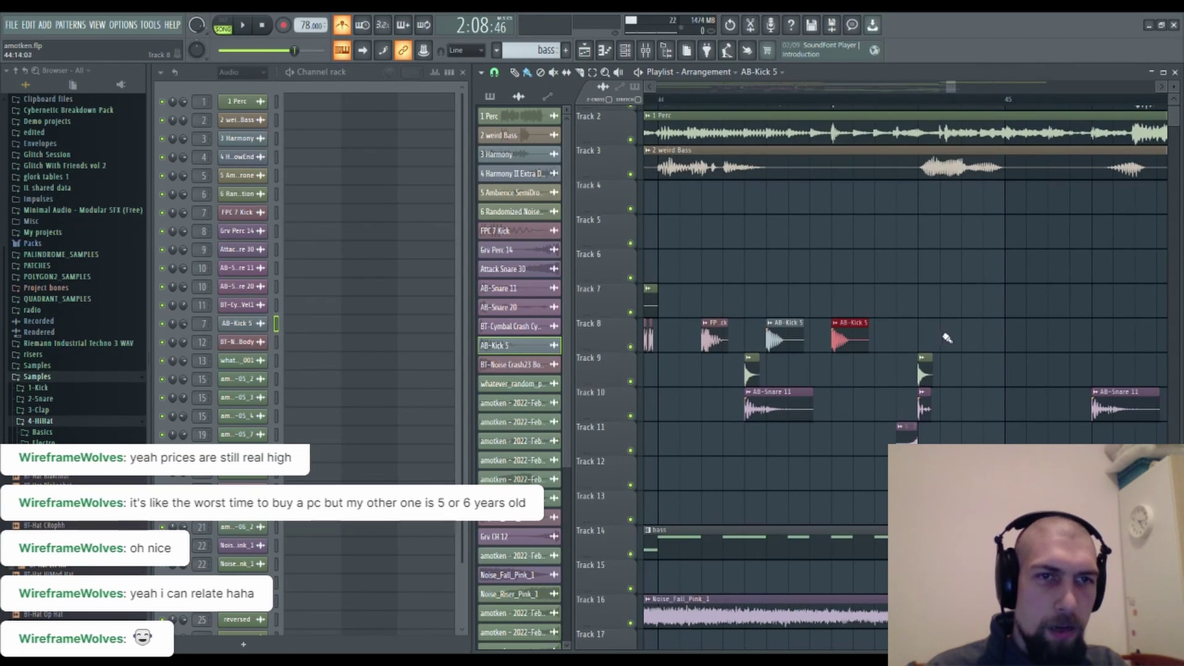
click(969, 342)
drag(789, 430, 1004, 459)
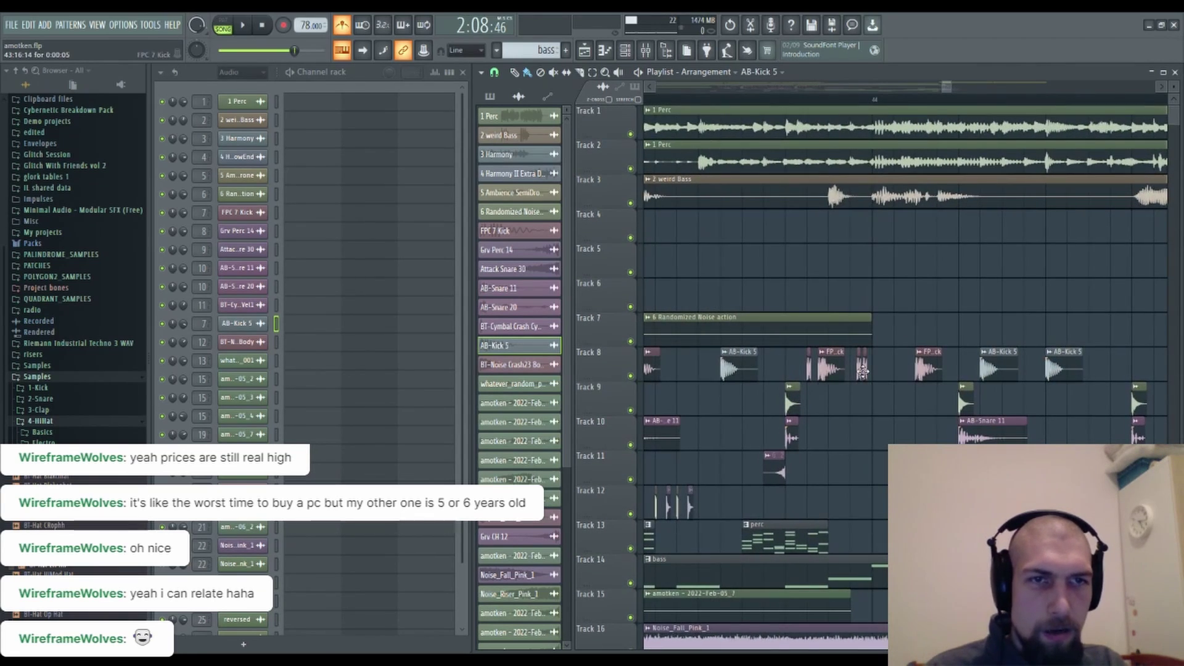
drag(986, 393, 780, 380)
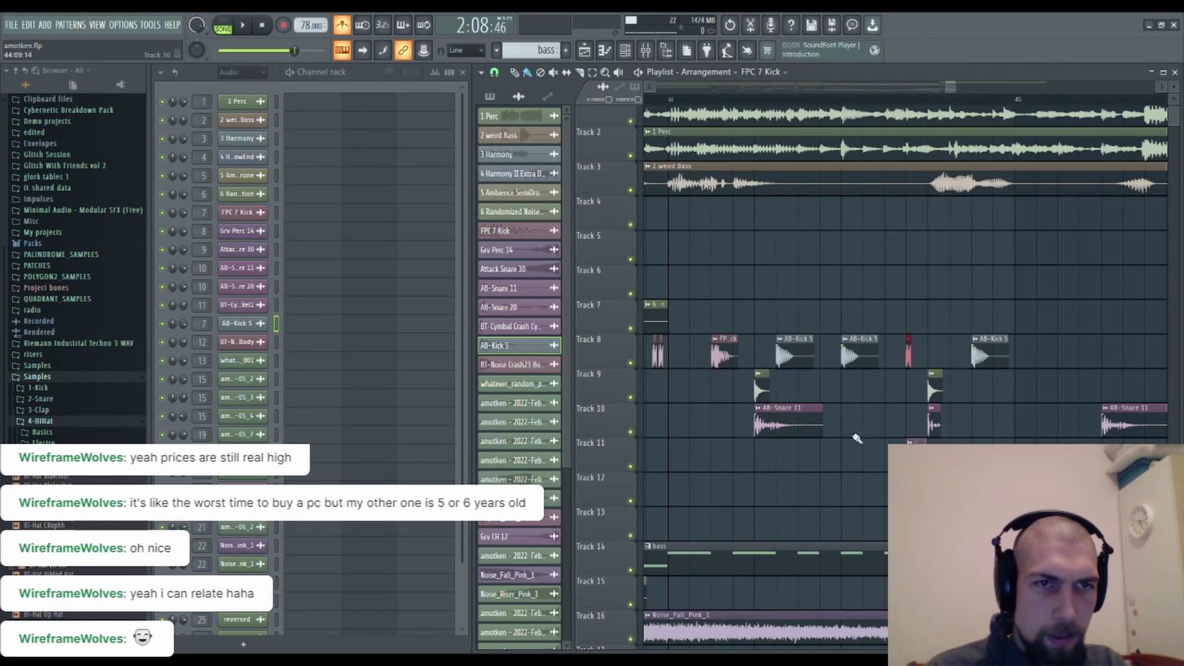
Play the arrangement from bar 34 and follow the build-up towards the drum section at bar 43.
drag(857, 438, 991, 111)
scroll(995, 107, down, 10)
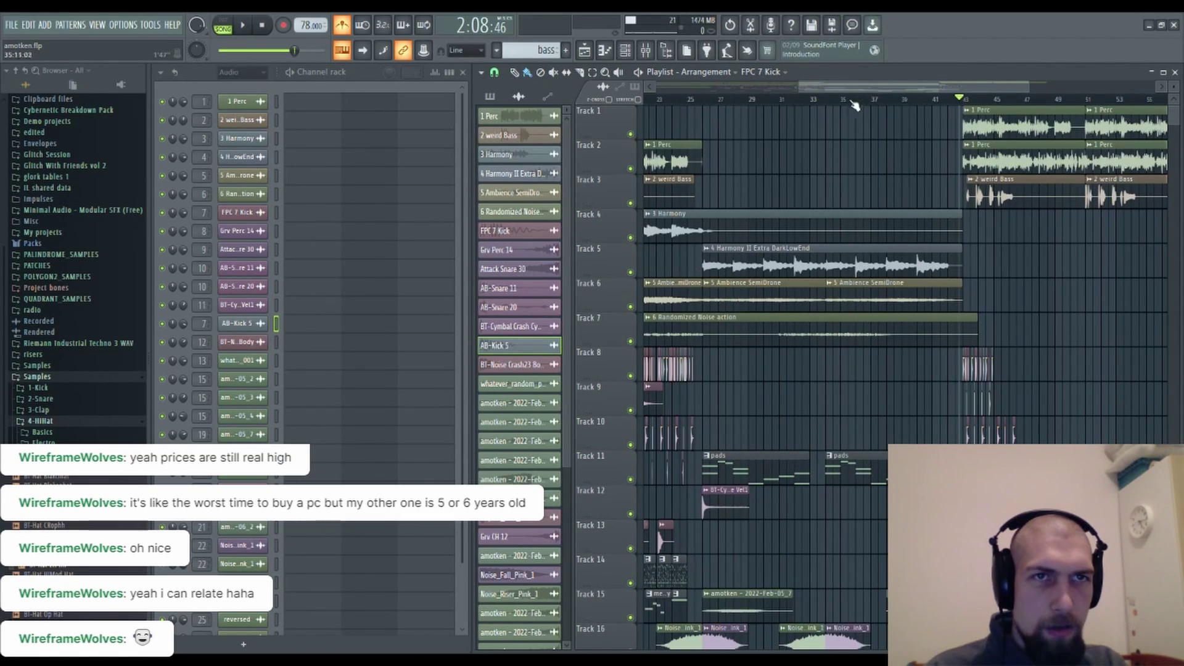
click(812, 99)
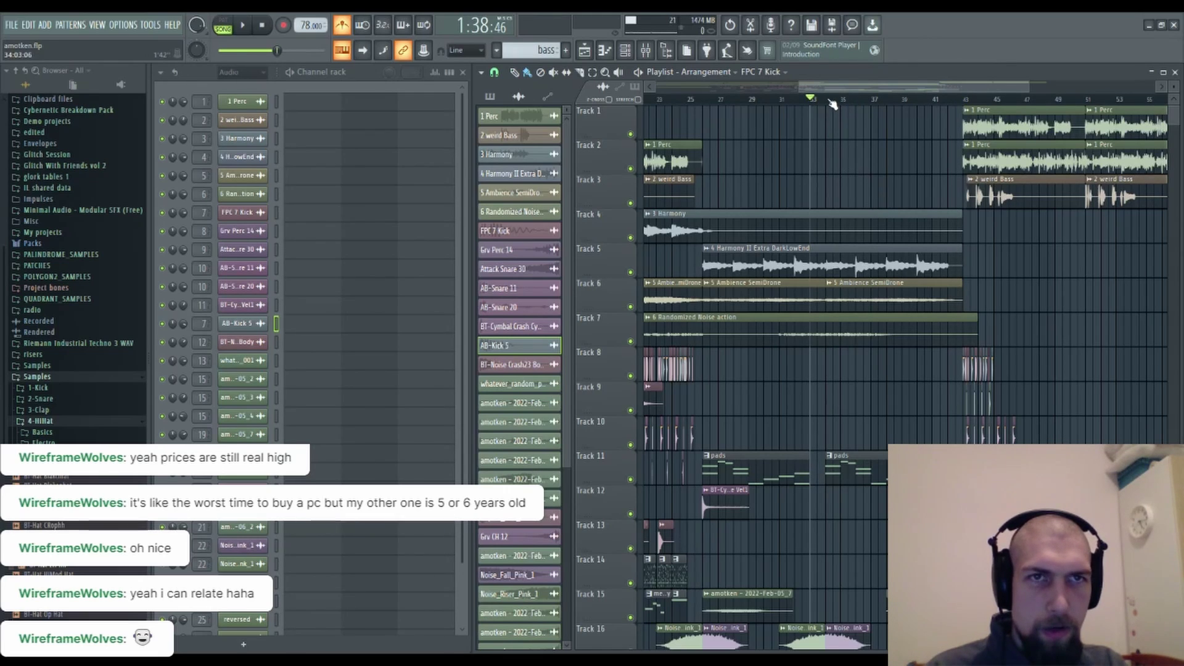
click(827, 100)
key(space)
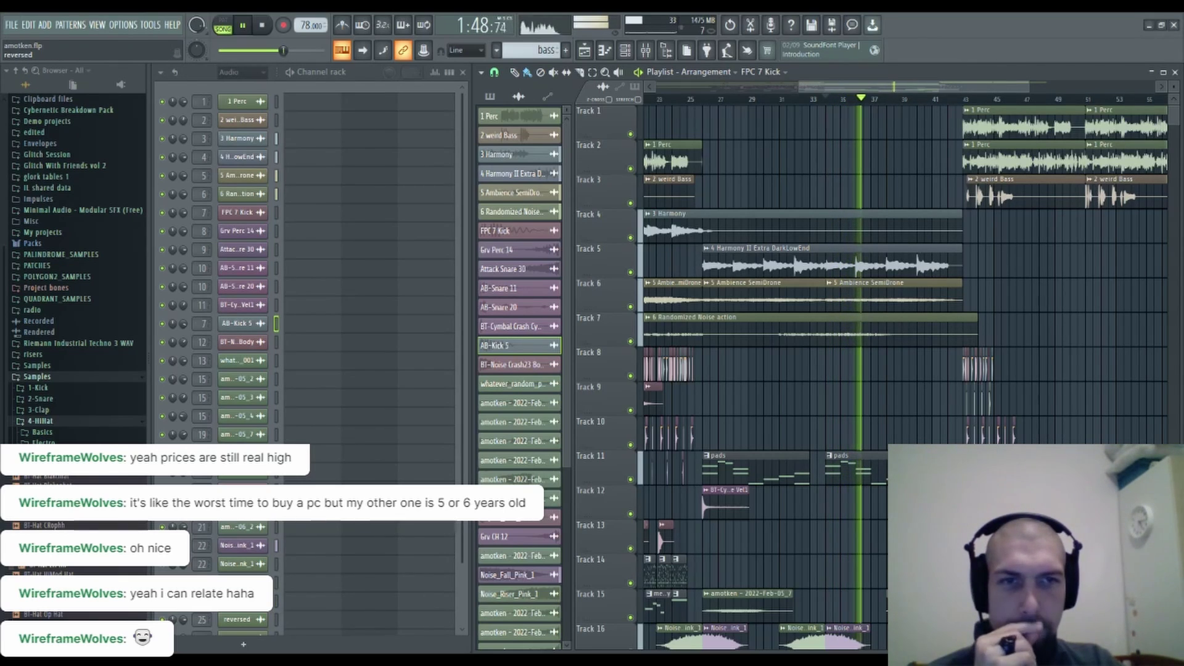
drag(848, 397, 774, 232)
drag(811, 409, 742, 319)
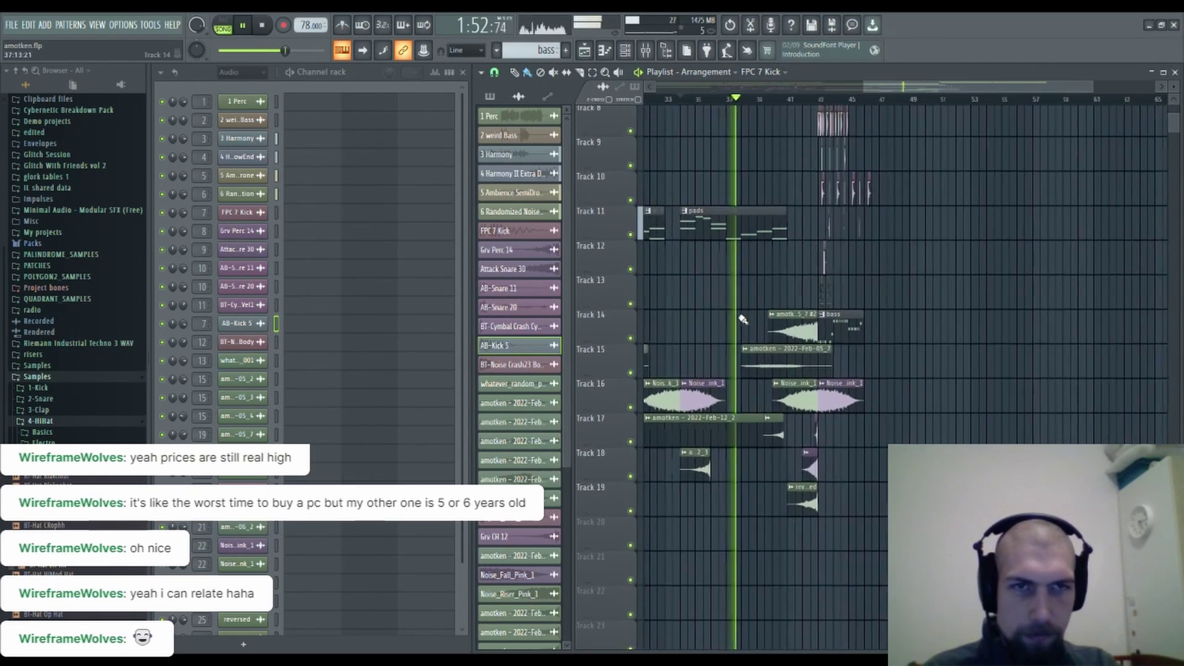
scroll(923, 428, up, 3)
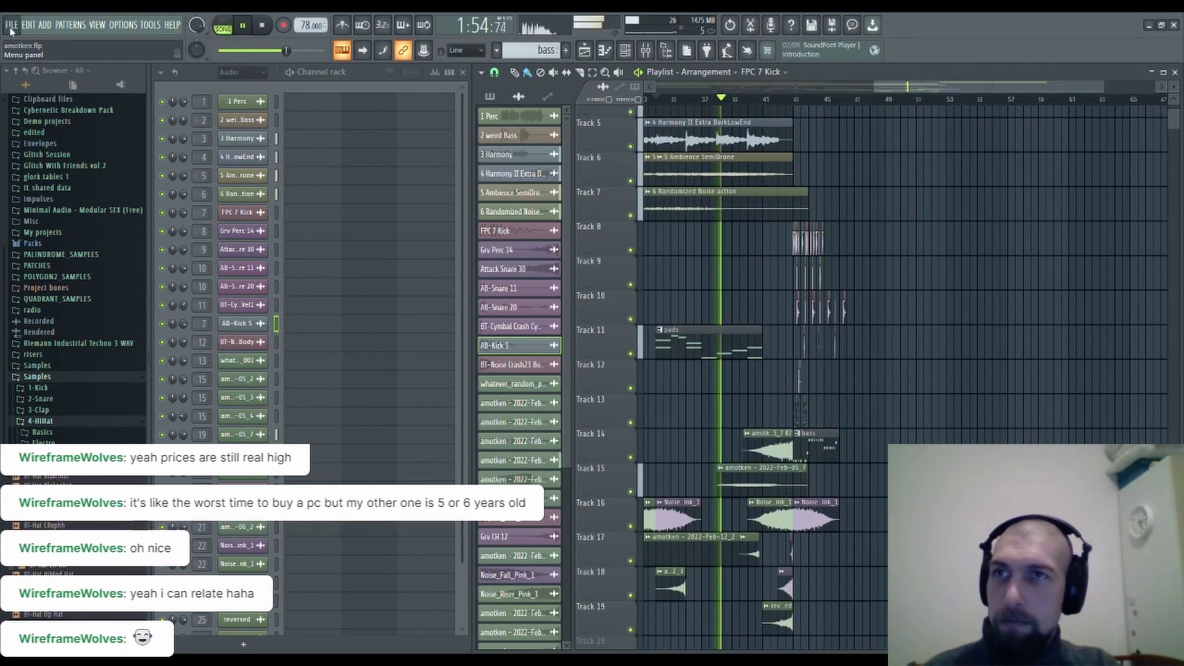
drag(916, 454, 905, 415)
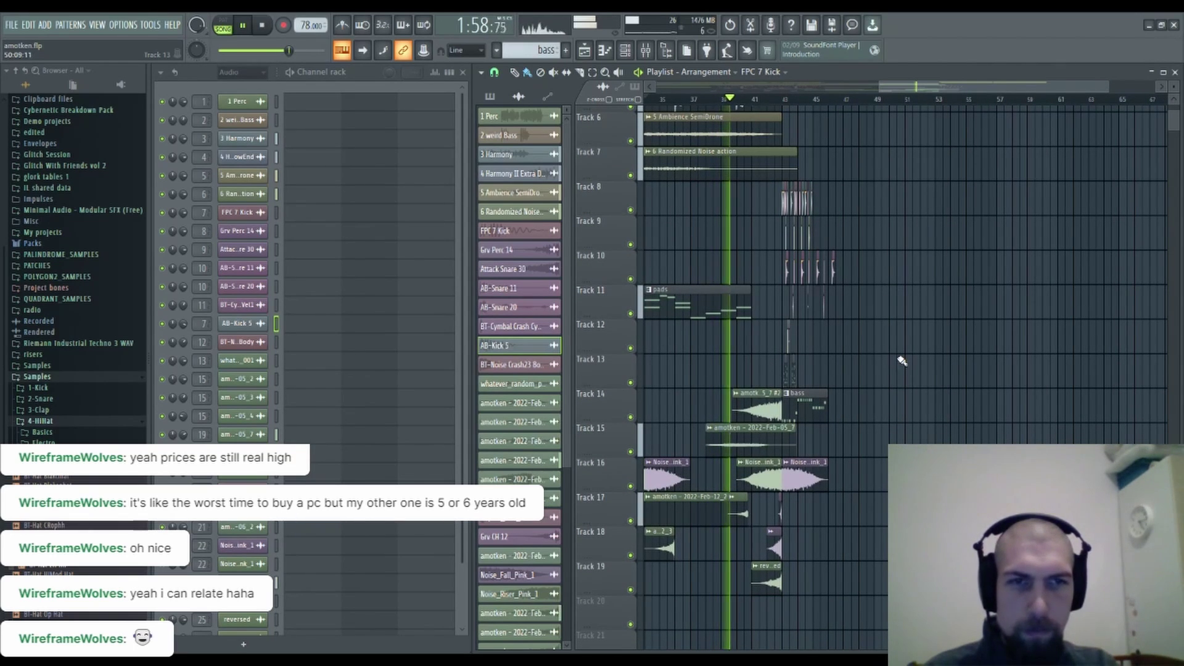
drag(879, 389, 862, 481)
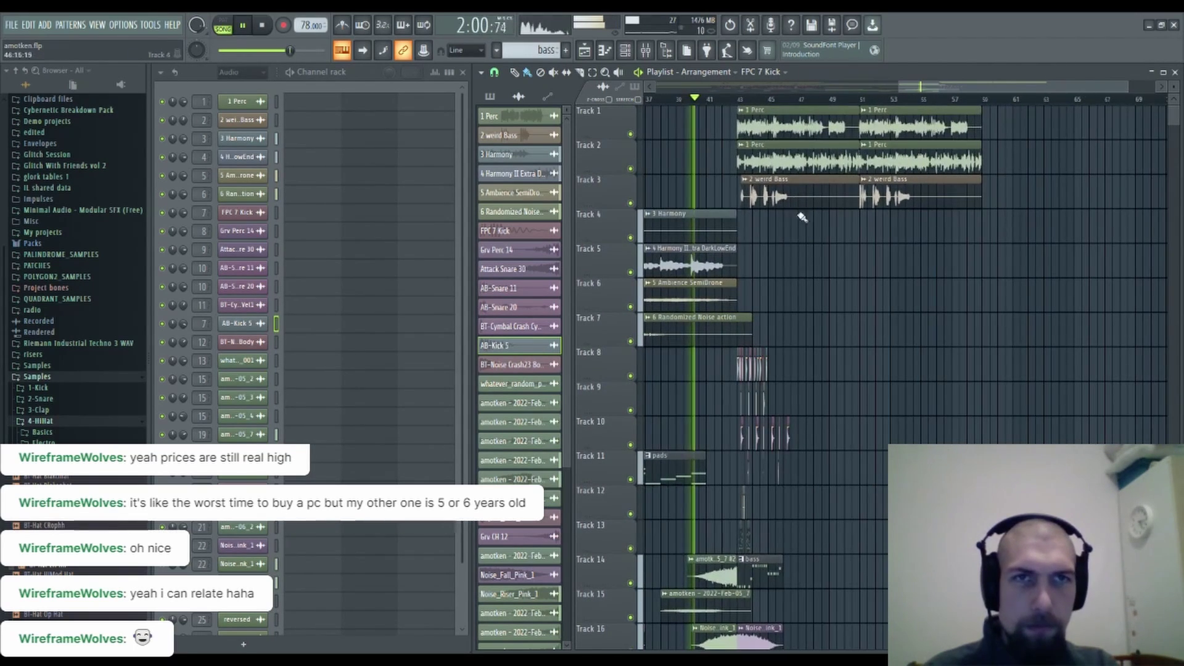
scroll(715, 106, up, 4)
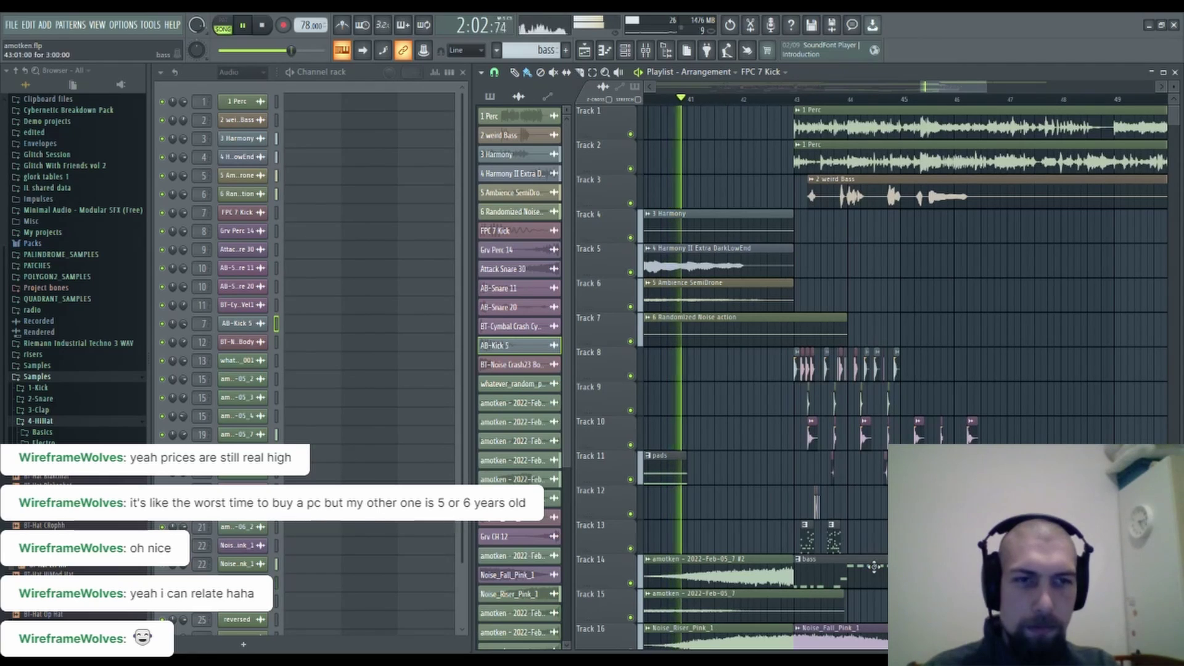
Check the mixer channel of the bass pattern's VK-1 Viking Synthesizer during playback.
click(846, 570)
key(F9)
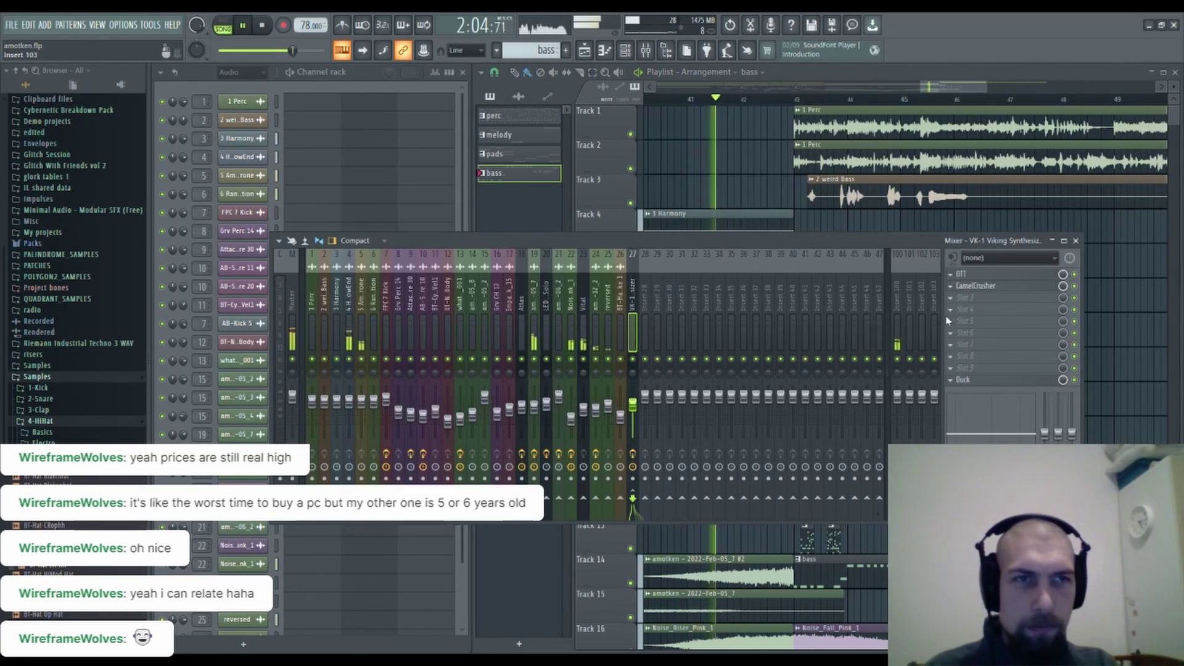
click(1075, 240)
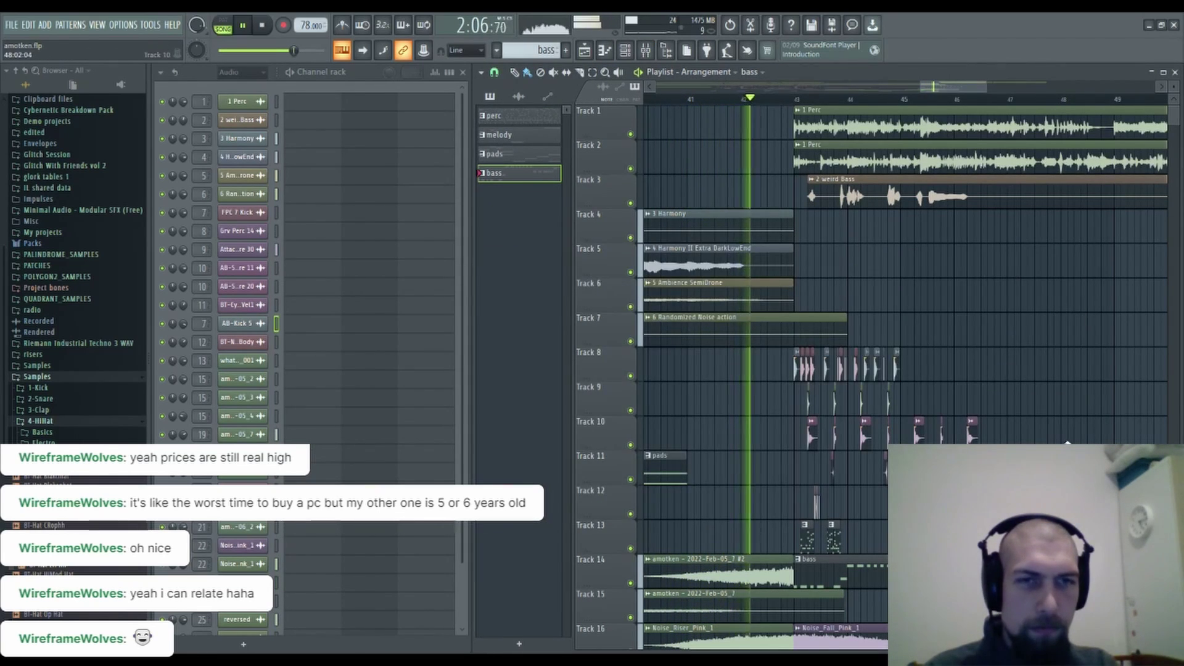
Listen to the drum and bass section from bar 43 into bar 45, and stop playback.
scroll(987, 296, down, 4)
drag(912, 347, 898, 409)
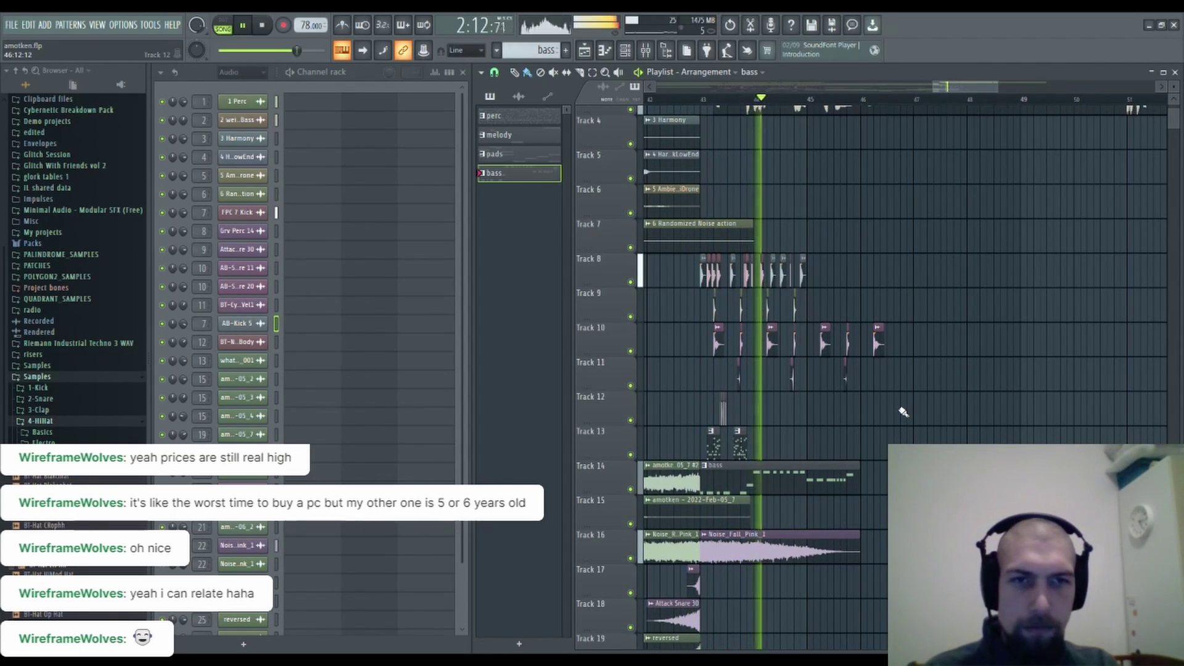
drag(925, 401, 903, 417)
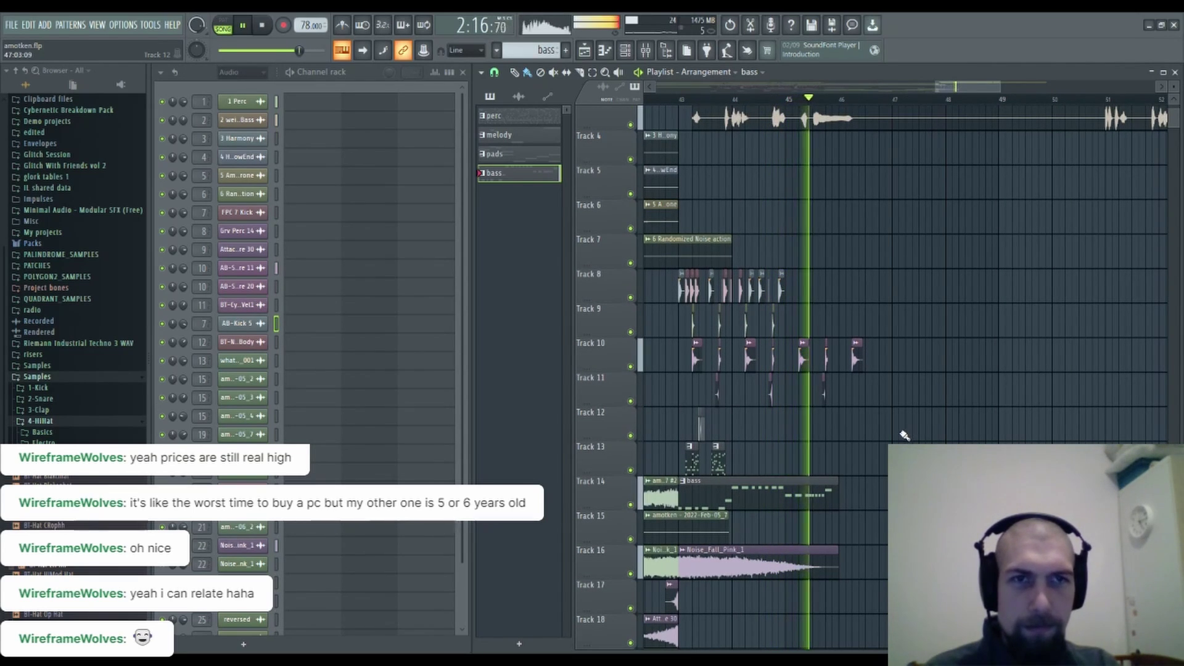
key(space)
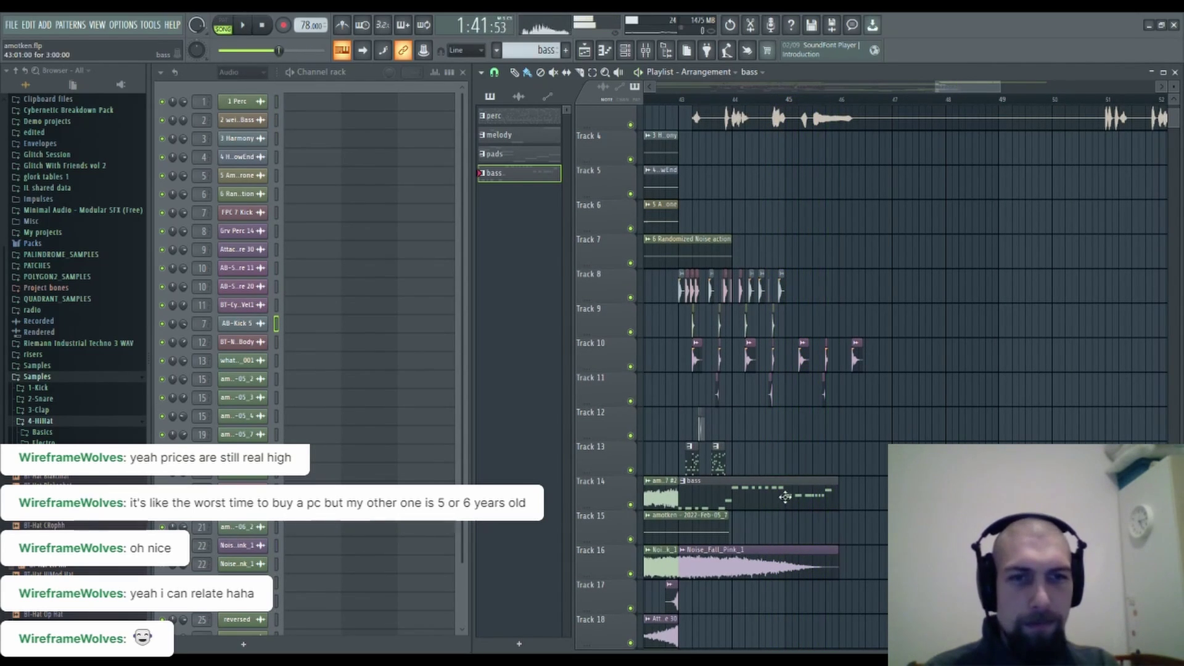
Transpose the bass pattern's notes from bar 2 onward down one octave in the piano roll.
double_click(784, 496)
drag(523, 356, 586, 369)
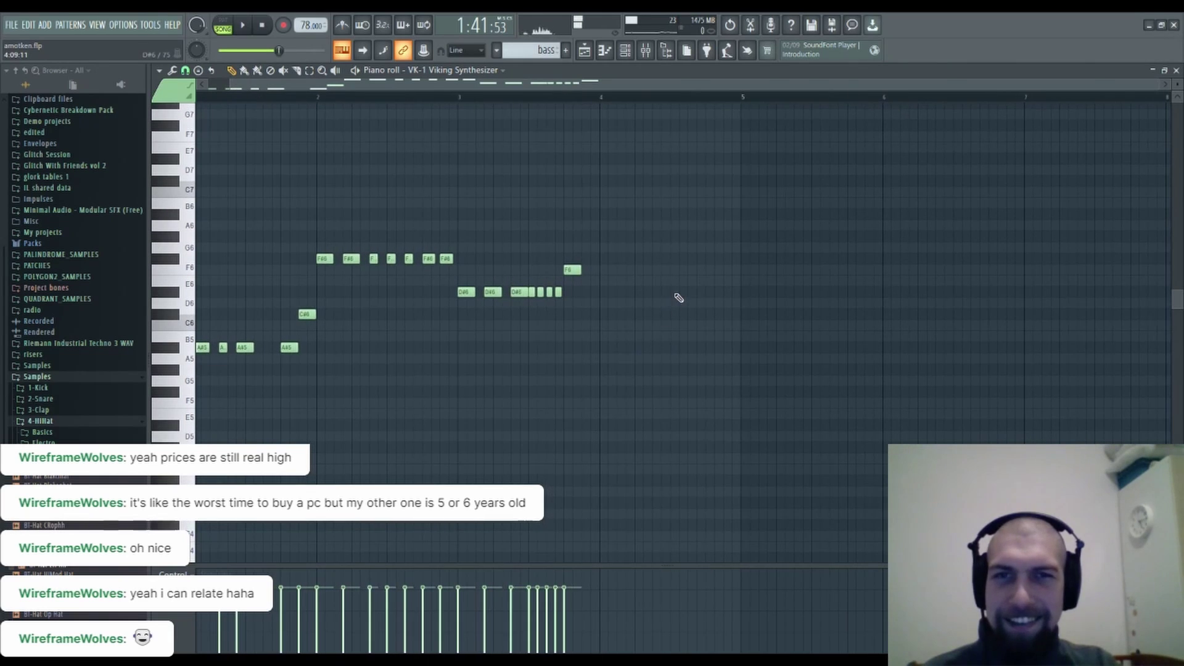
drag(675, 298, 319, 220)
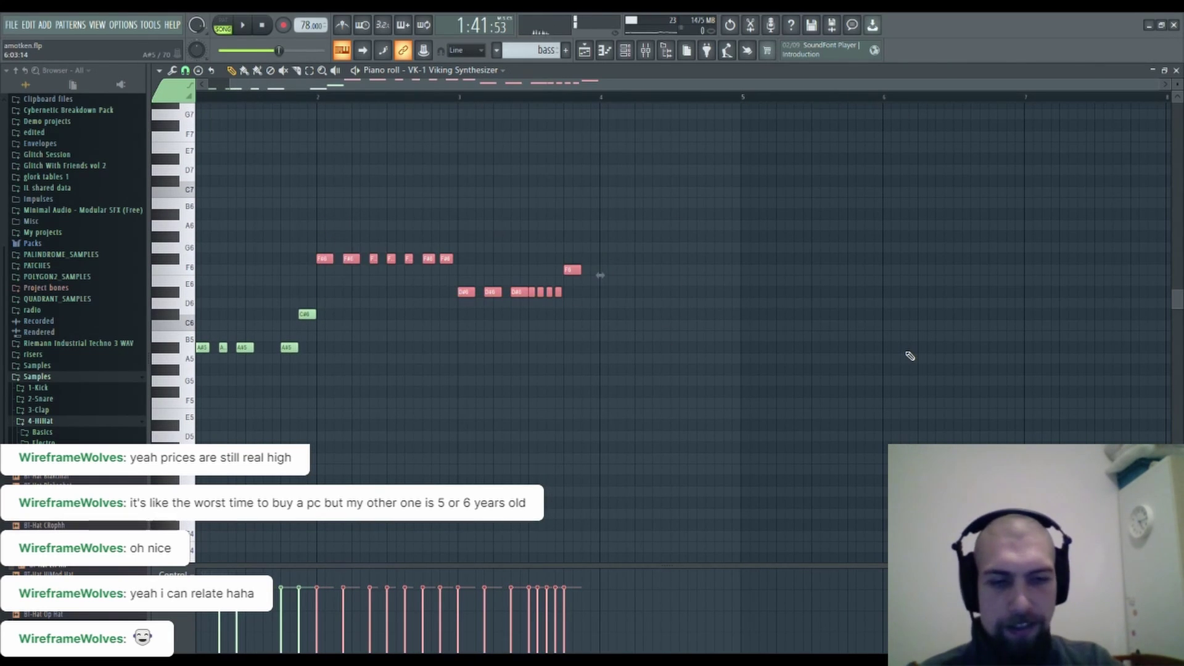
key(ctrl+Down)
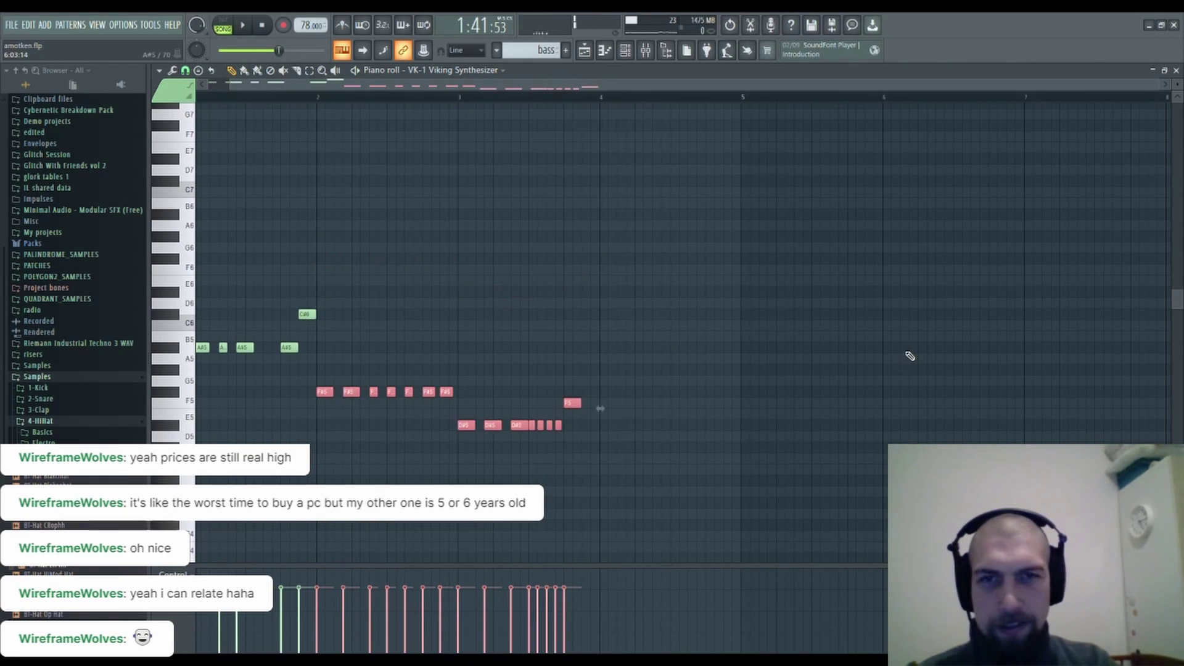
click(1176, 70)
Add three BT-Snare 808 hits on Track 9 in bars 45 and 46, aligned with the snares on Track 10.
drag(877, 446, 963, 426)
scroll(858, 108, up, 2)
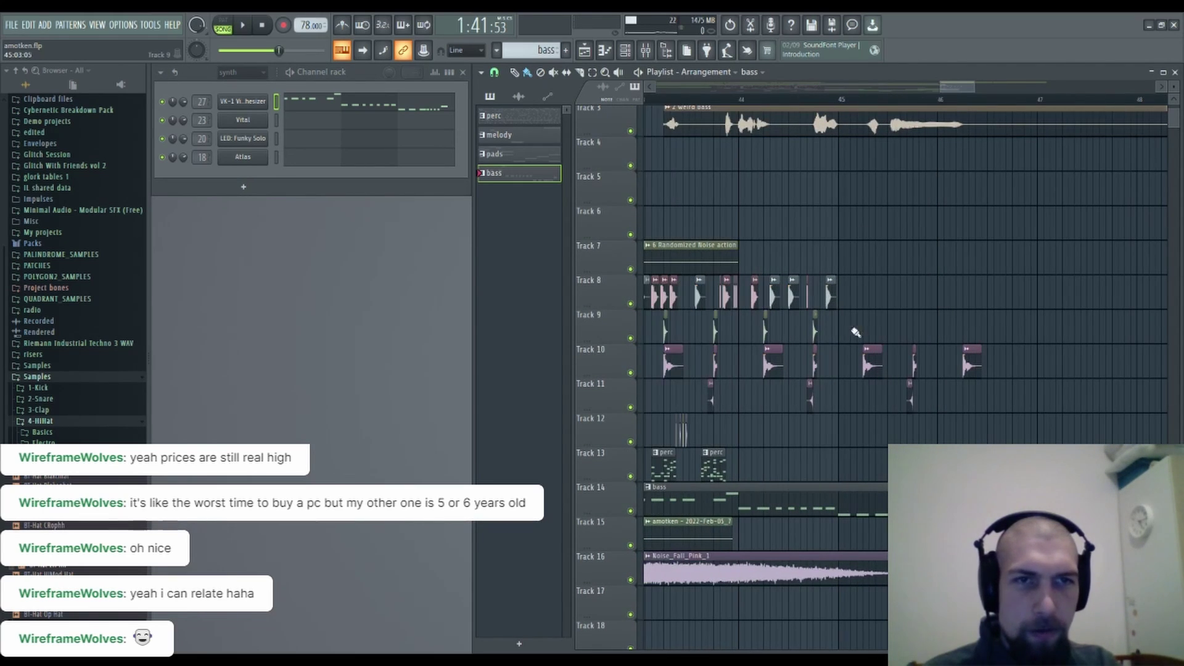
click(919, 334)
click(969, 331)
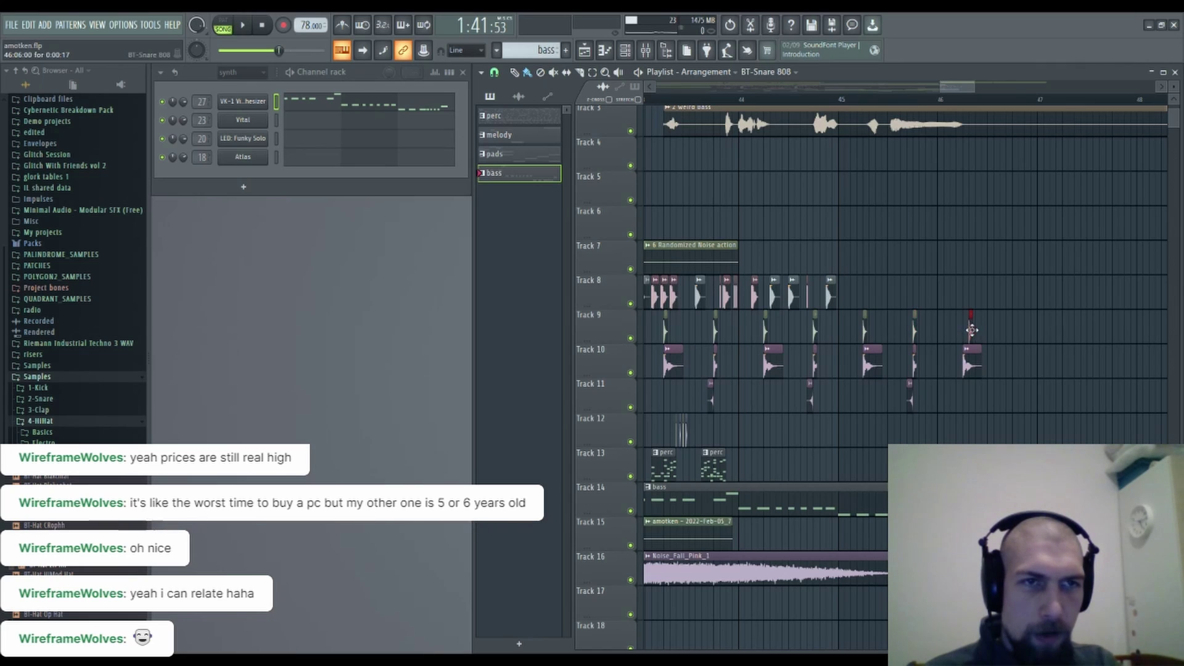
click(970, 332)
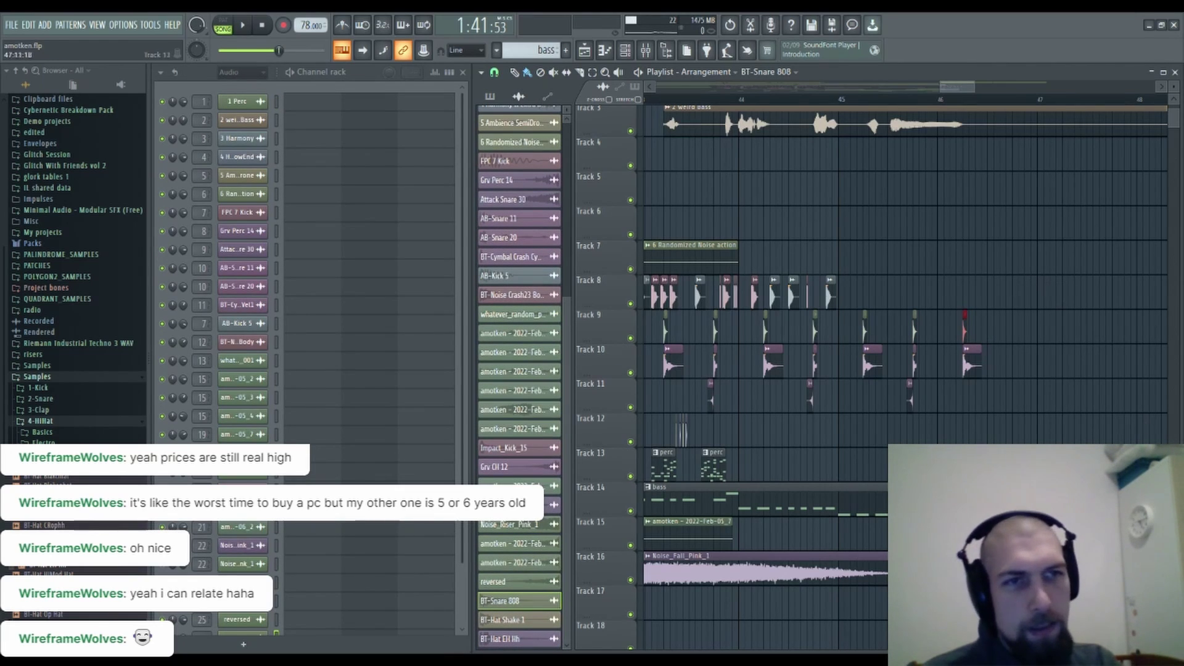
Add an FPC 7 Kick hit preceded by two short FPC 7 Kick slices on Track 8 early in bar 45.
drag(954, 220, 1030, 231)
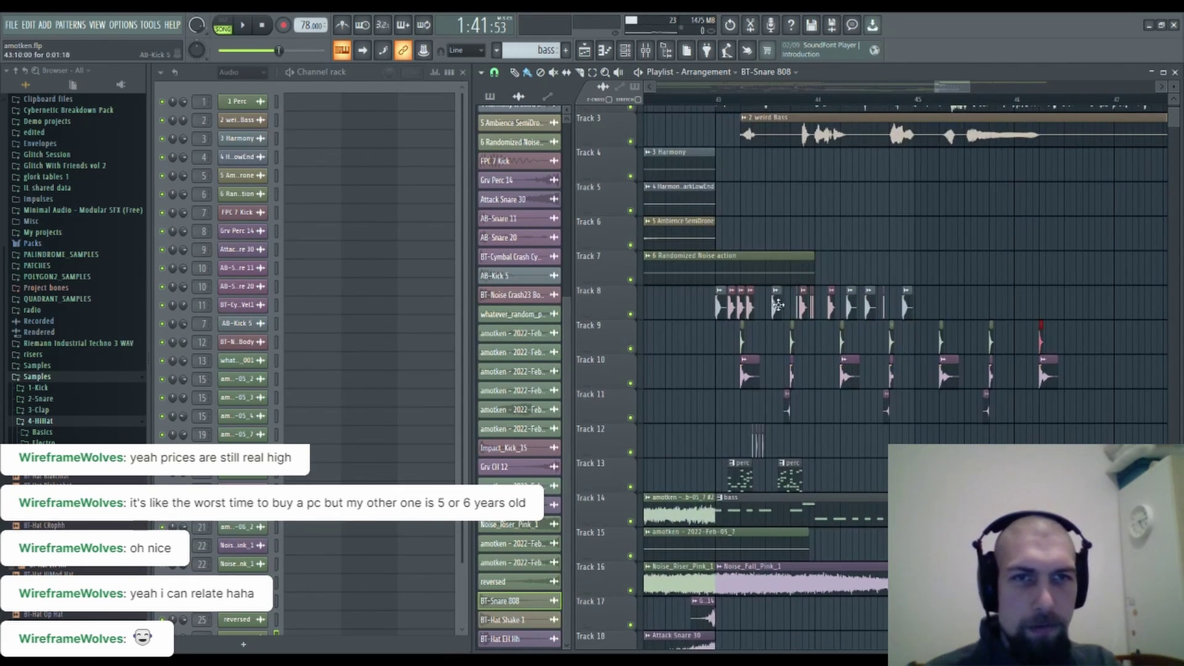
click(743, 310)
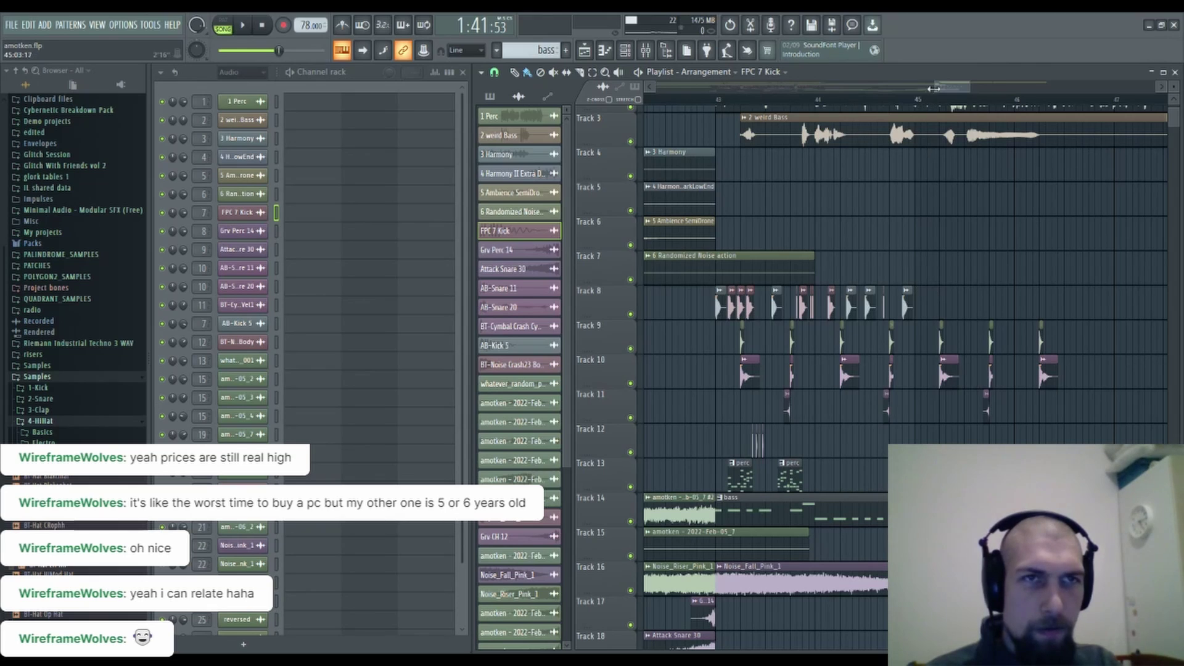
drag(934, 88, 950, 88)
click(913, 300)
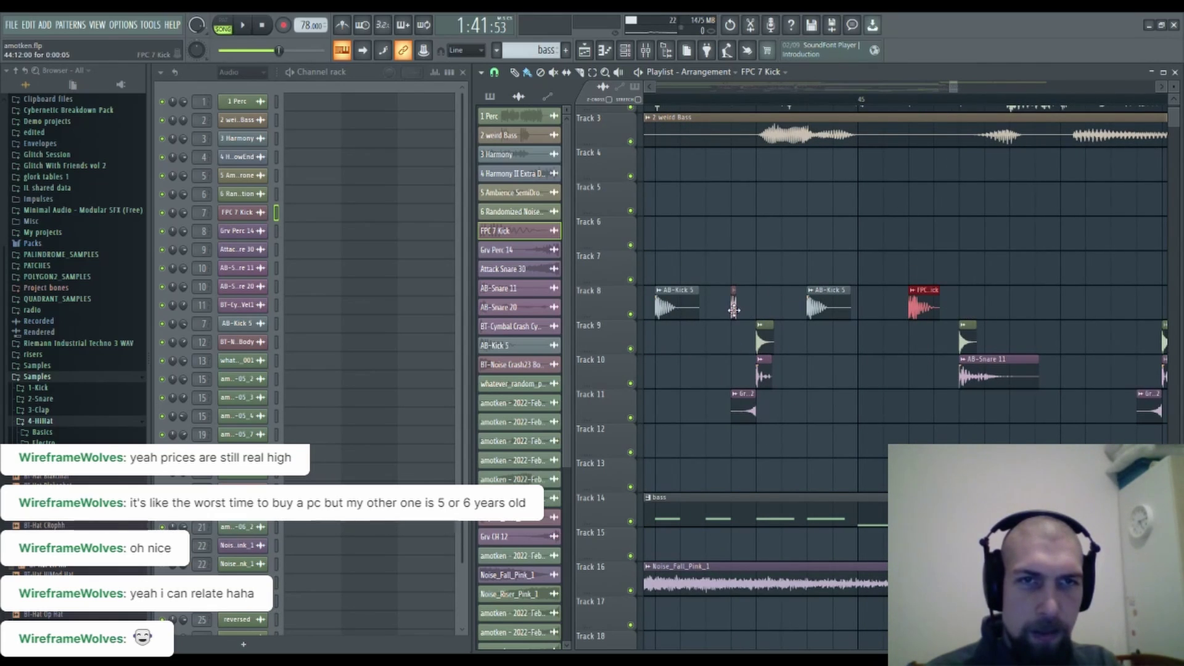
click(886, 306)
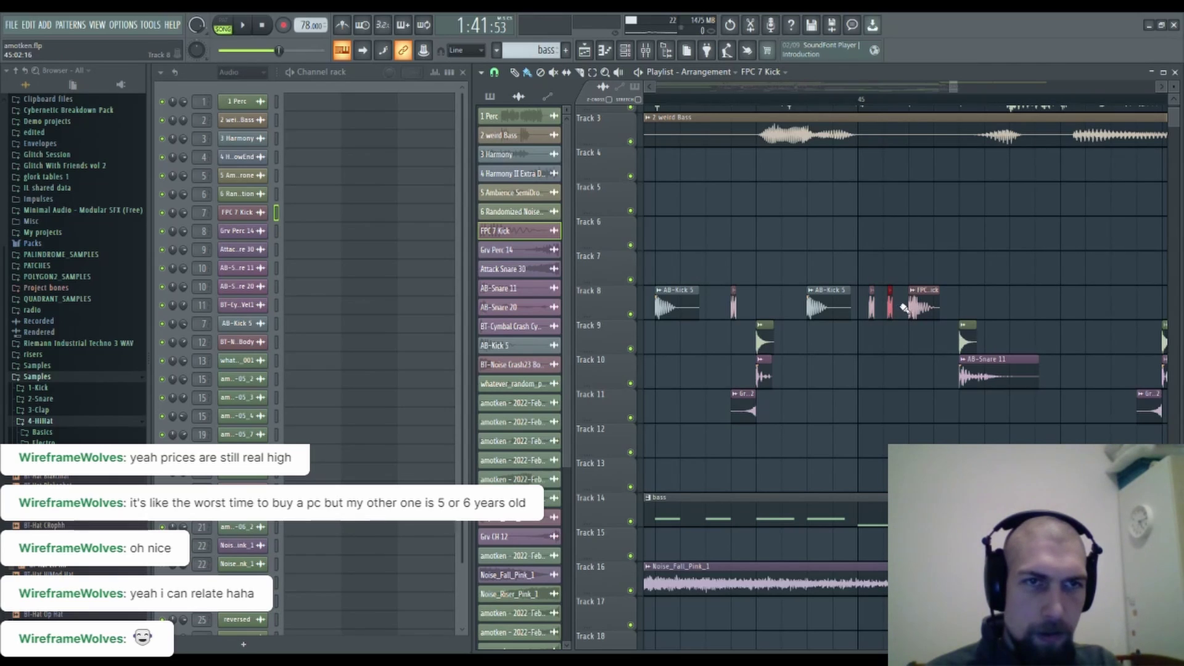
Add a third short FPC 7 Kick slice early in bar 45 and an FPC 7 Kick hit after that bar's first snare on Track 8.
click(902, 307)
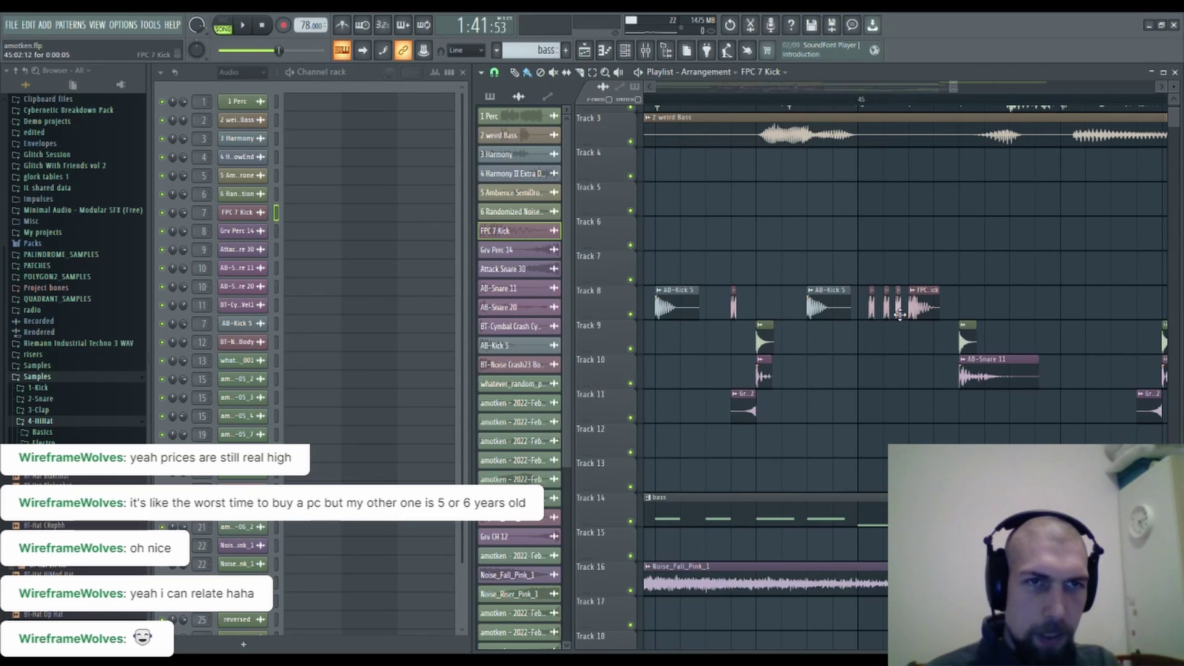
drag(941, 265, 856, 308)
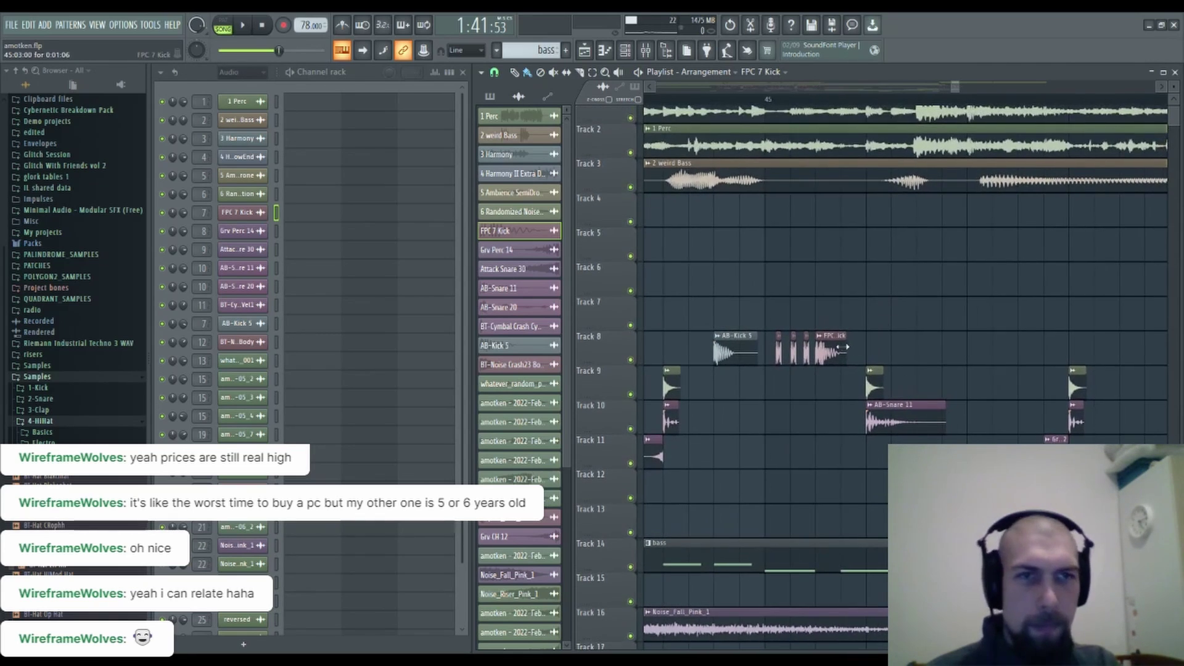
click(927, 360)
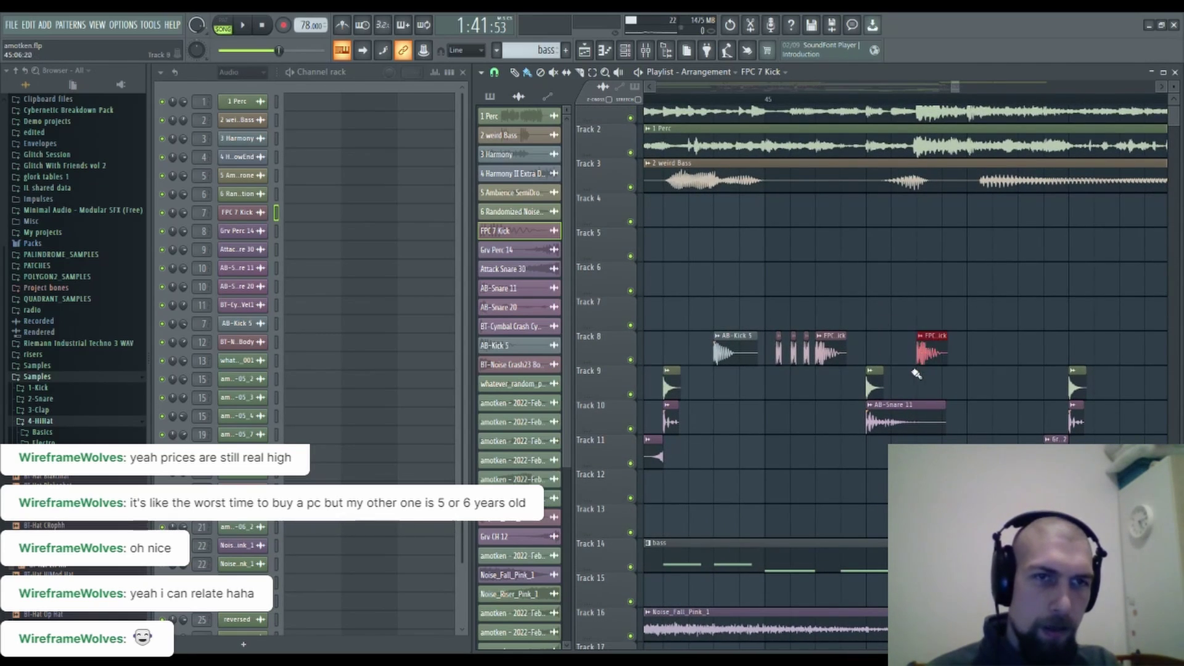
Add three shortened AB-Kick 5 hits back to back on Track 8, starting at the middle of bar 45.
click(740, 354)
click(972, 353)
click(1022, 353)
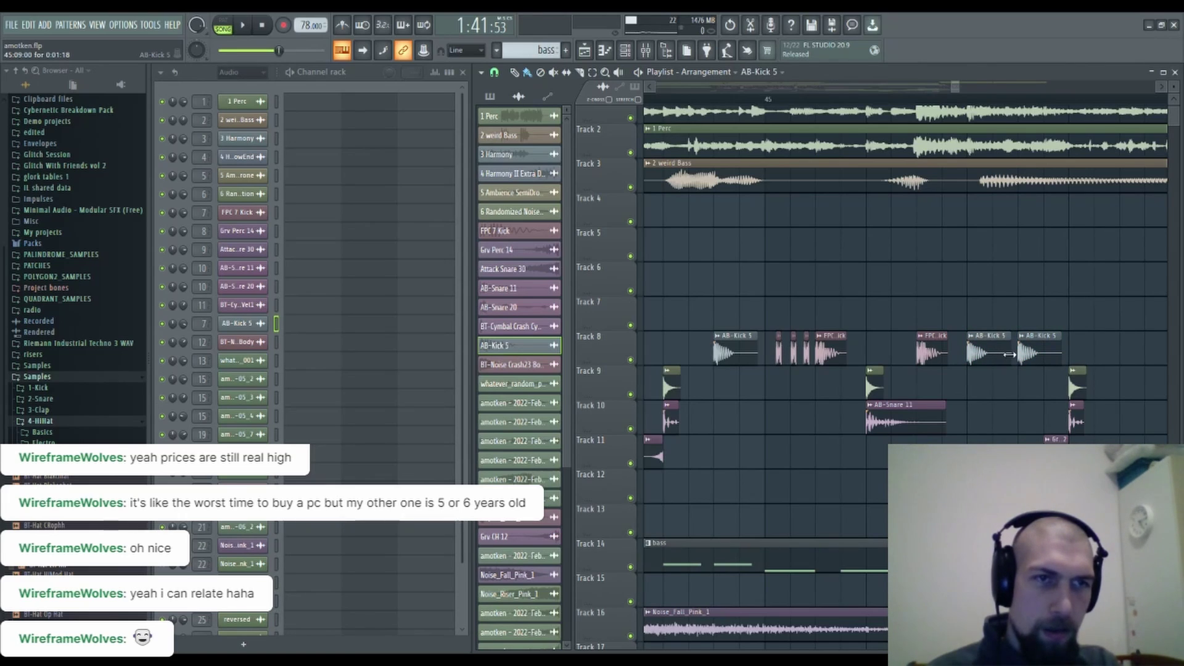
drag(1010, 355, 991, 359)
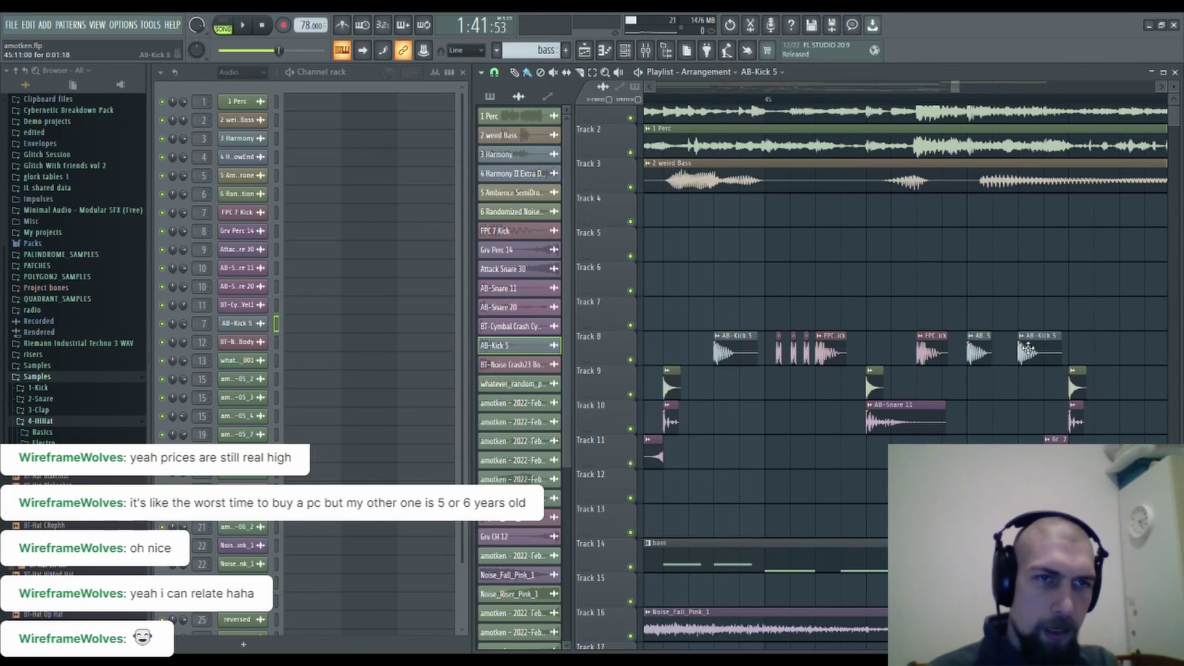
right_click(1027, 349)
click(998, 354)
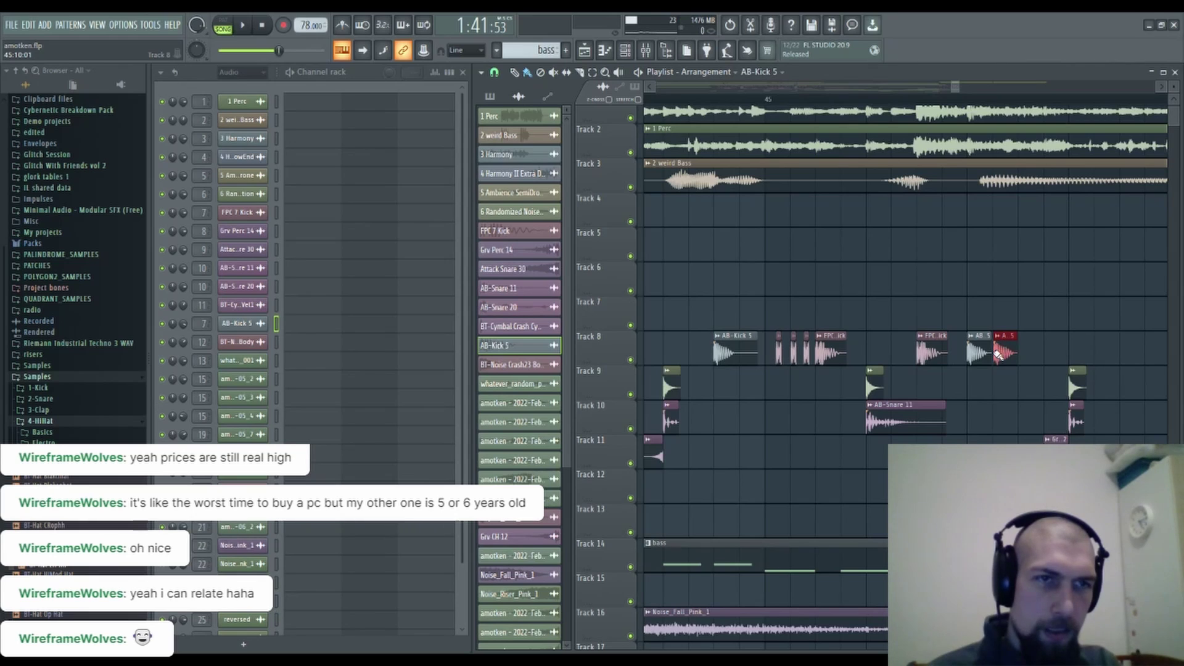
click(1022, 352)
Add an FPC 7 Kick hit on Track 8 right after the second snare of bar 45.
drag(1088, 299, 998, 272)
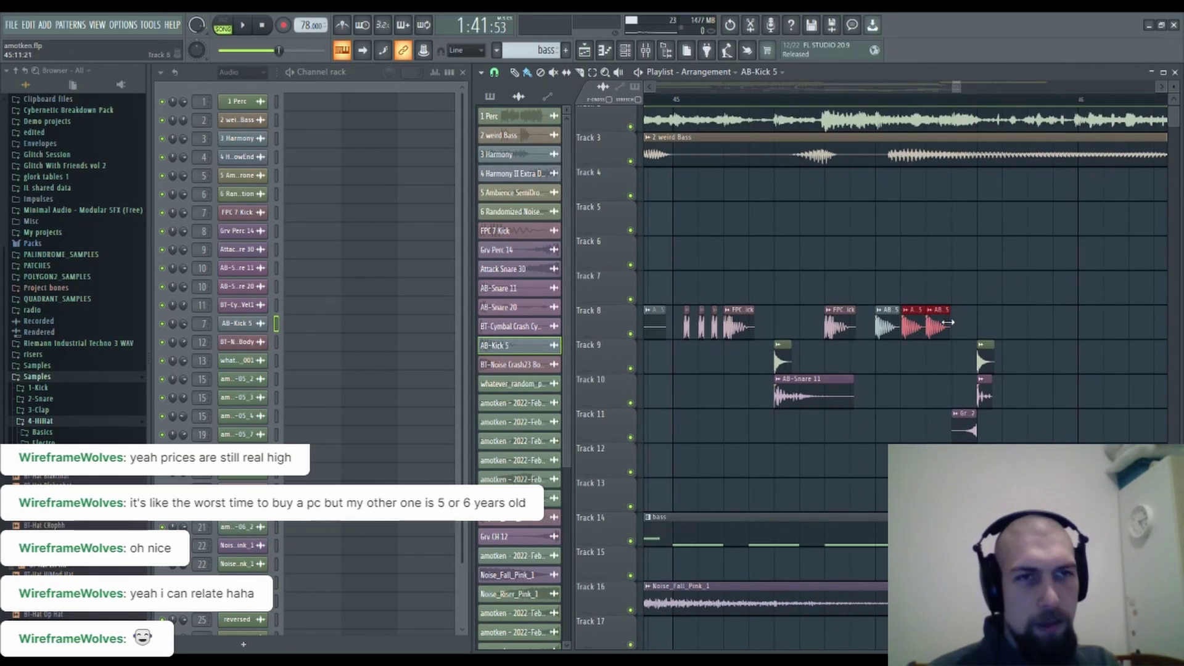
click(846, 329)
click(1008, 323)
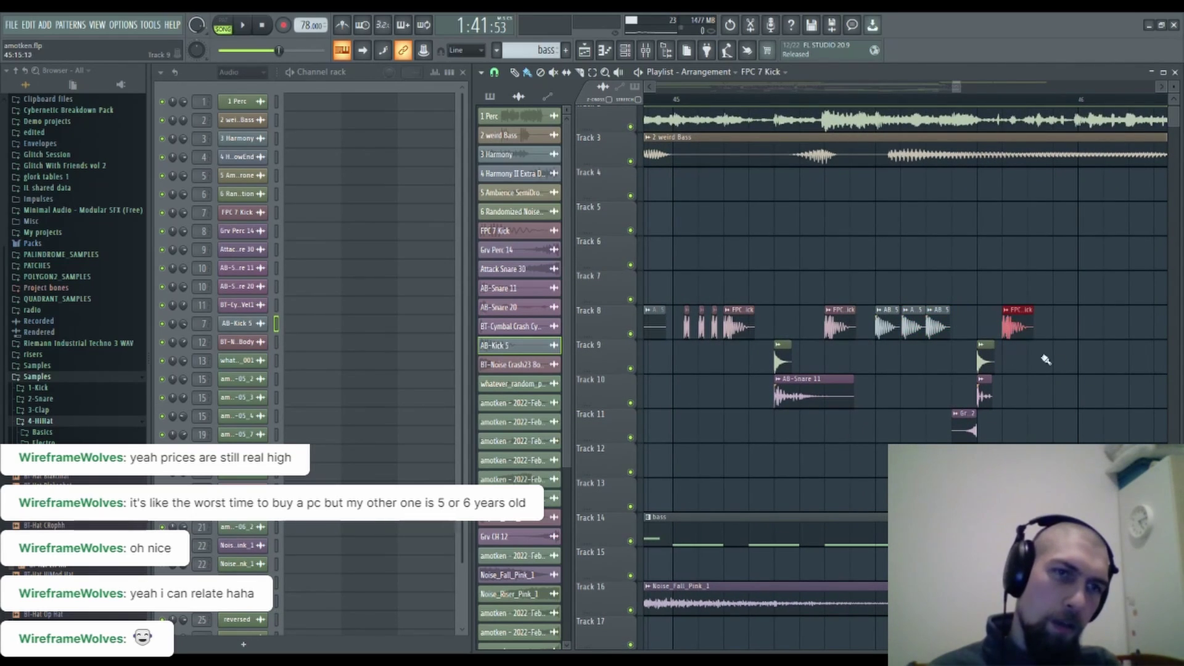
Listen to the arrangement from bar 41 into bar 45 and stop playback.
drag(1044, 359, 872, 391)
scroll(949, 105, down, 3)
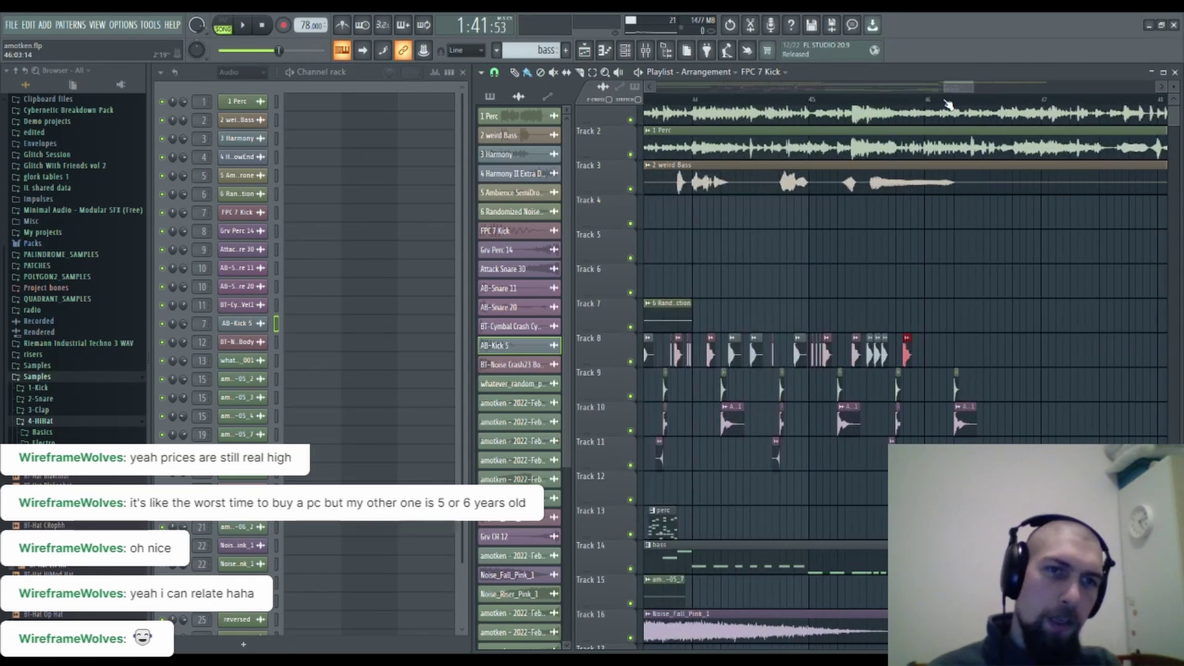
click(715, 98)
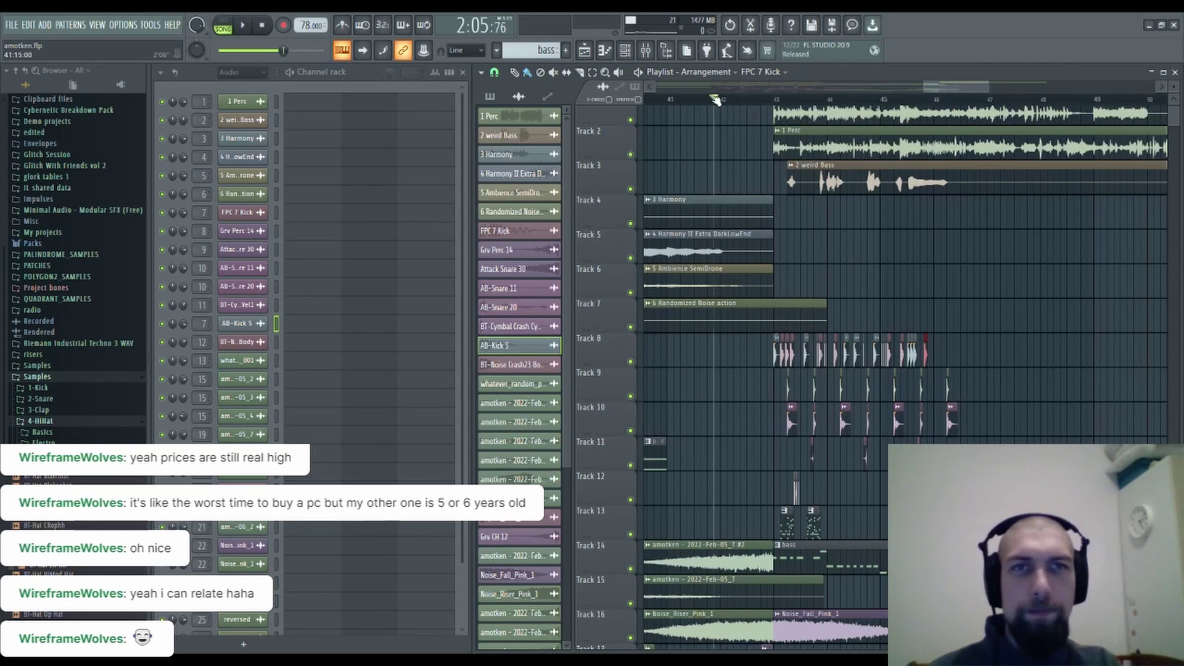
key(space)
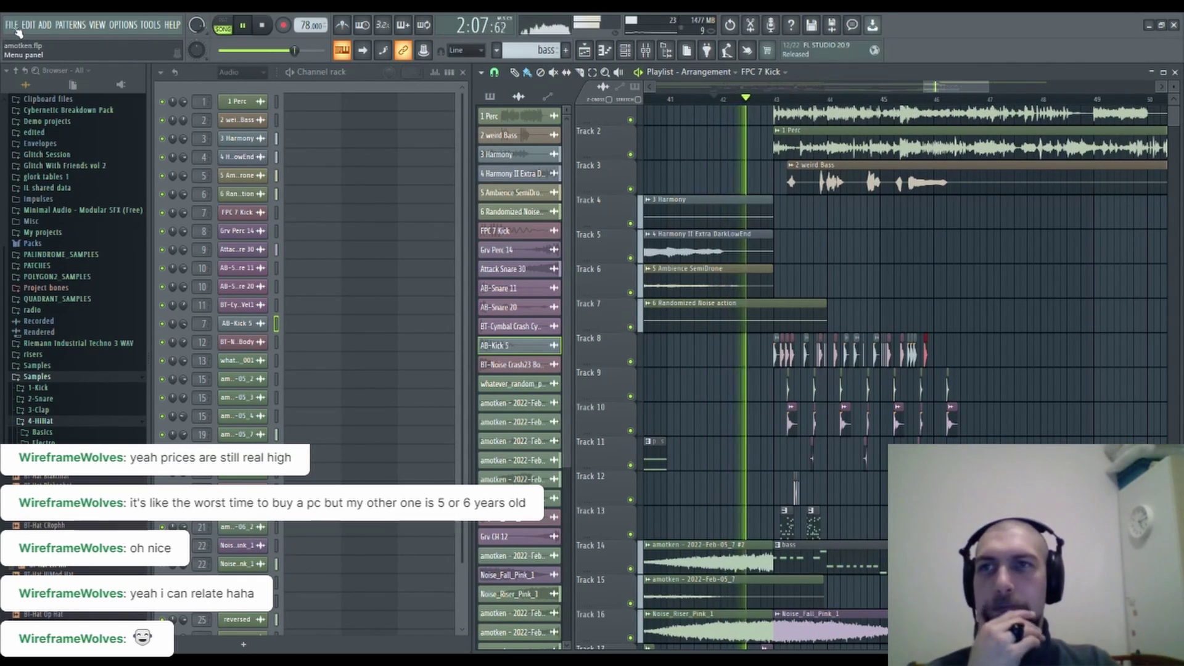
scroll(876, 328, down, 2)
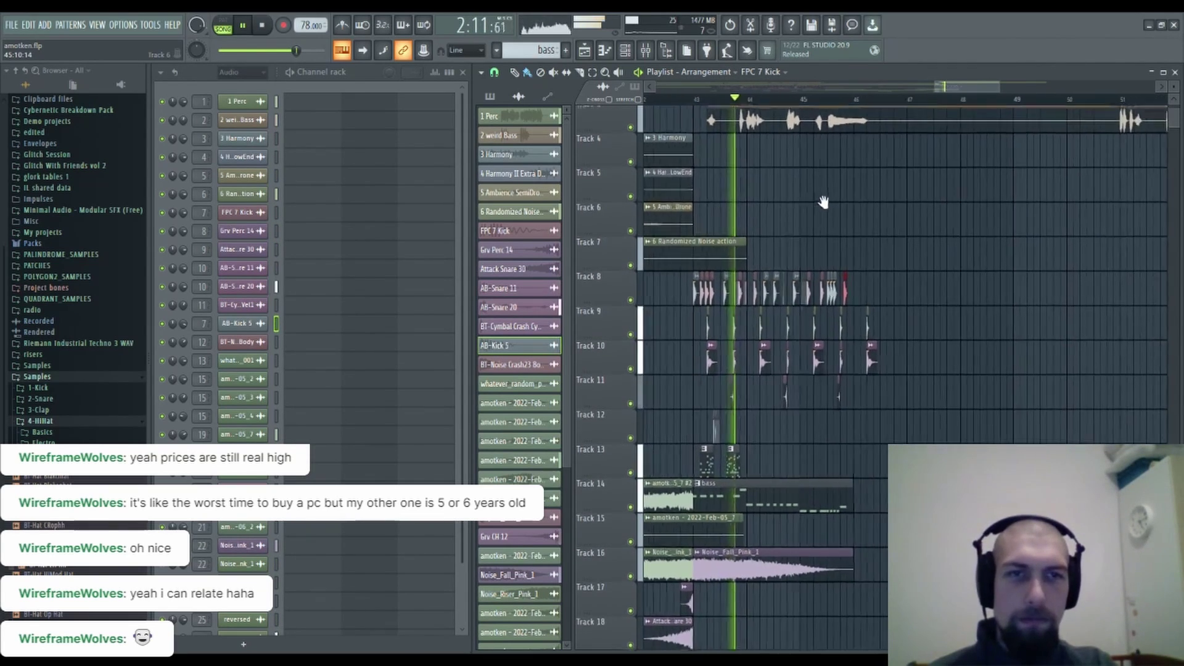
scroll(883, 272, down, 1)
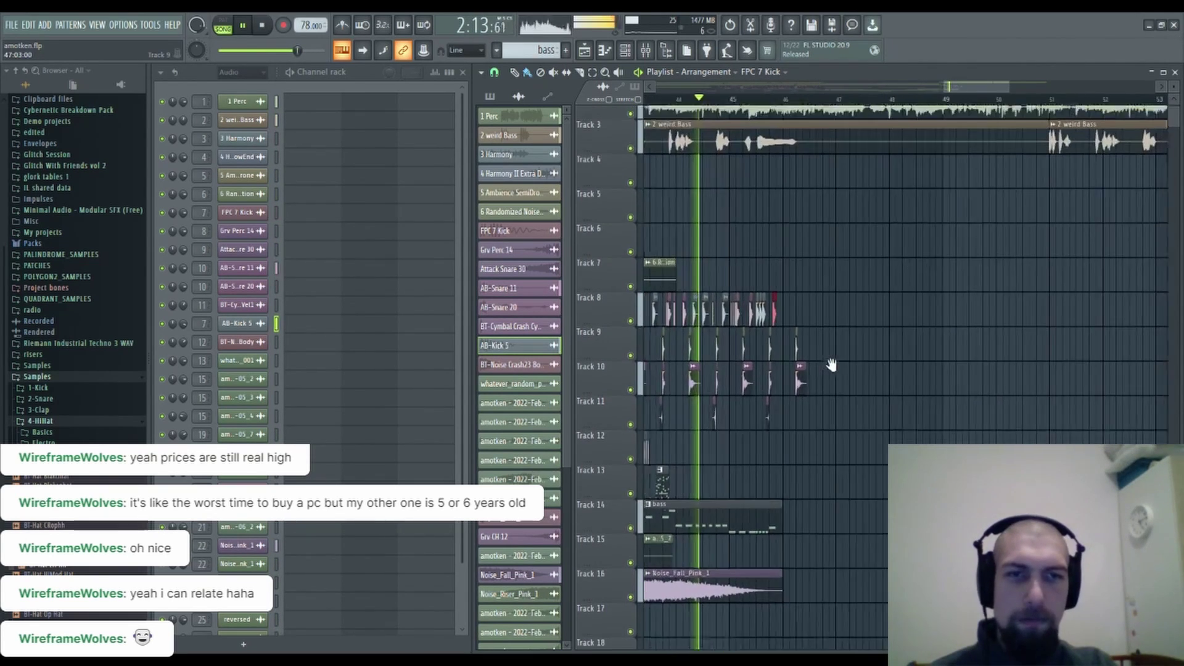
scroll(888, 309, up, 2)
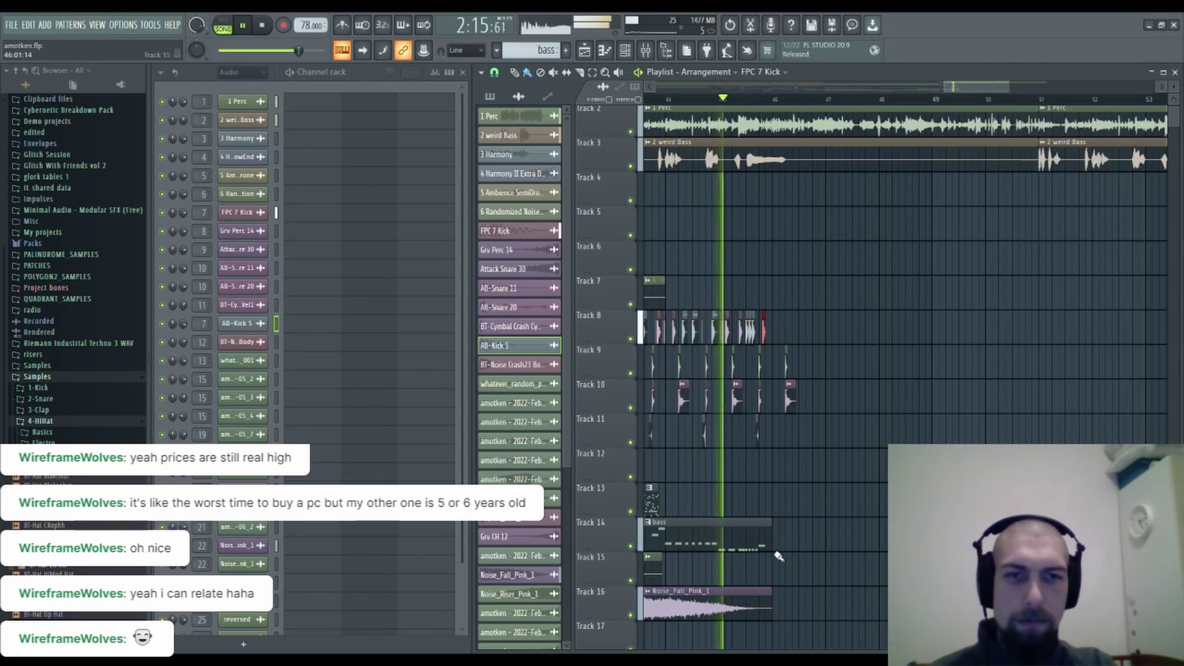
key(space)
Transpose the bass pattern's notes in bar 3 up one octave in the piano roll.
click(746, 545)
double_click(746, 545)
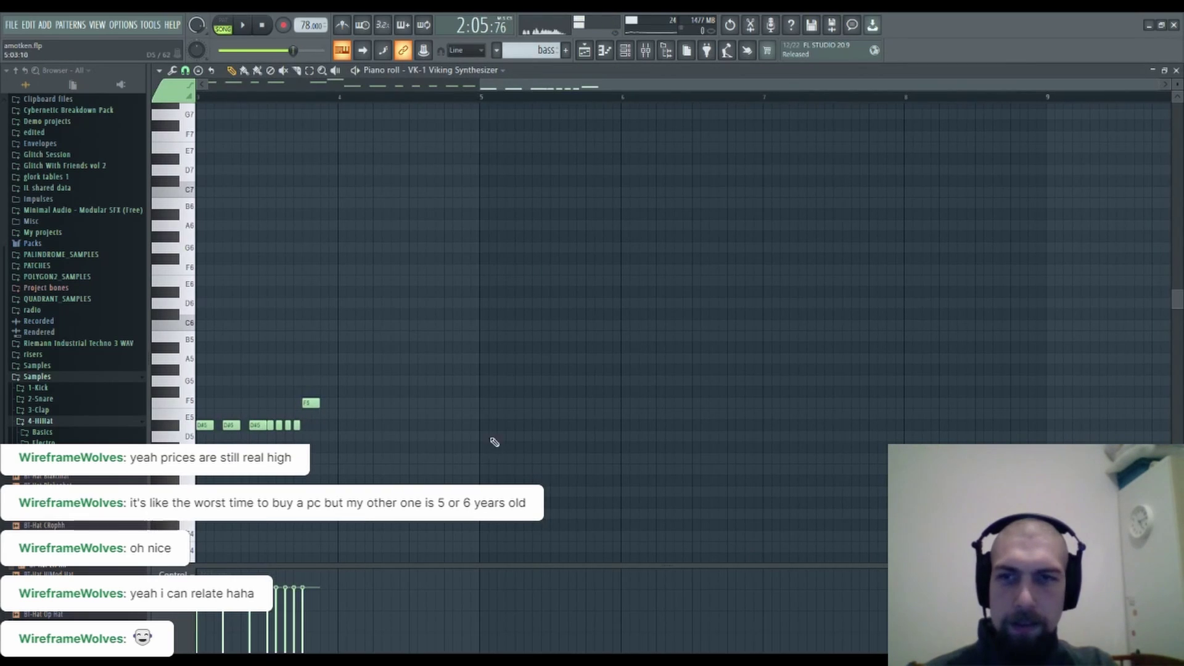
drag(635, 343, 426, 210)
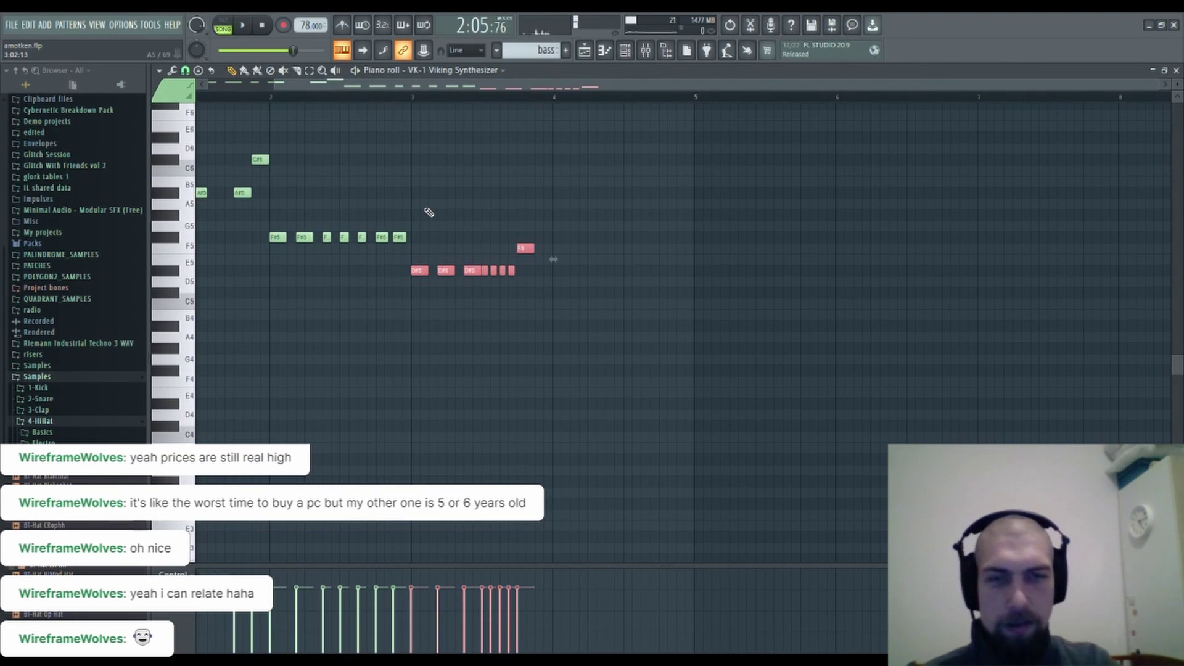
key(ctrl+Up)
drag(594, 215, 666, 457)
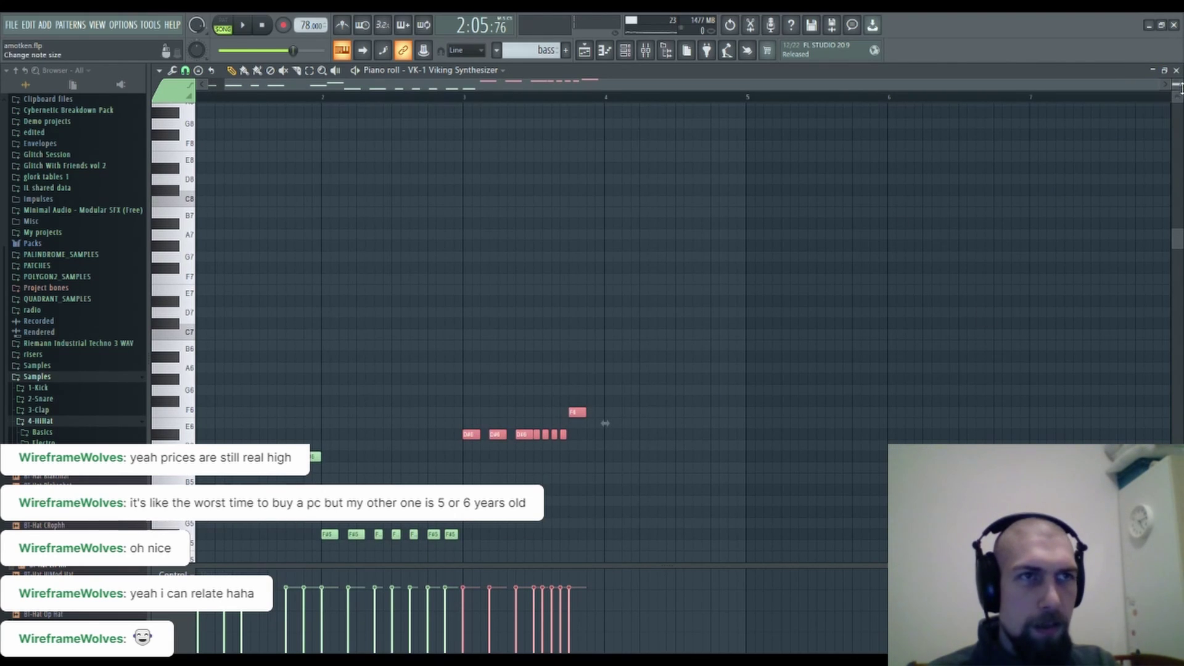
click(1176, 70)
Listen through the drum and bass section to the end of bar 45 with the raised bass notes, and stop playback.
key(space)
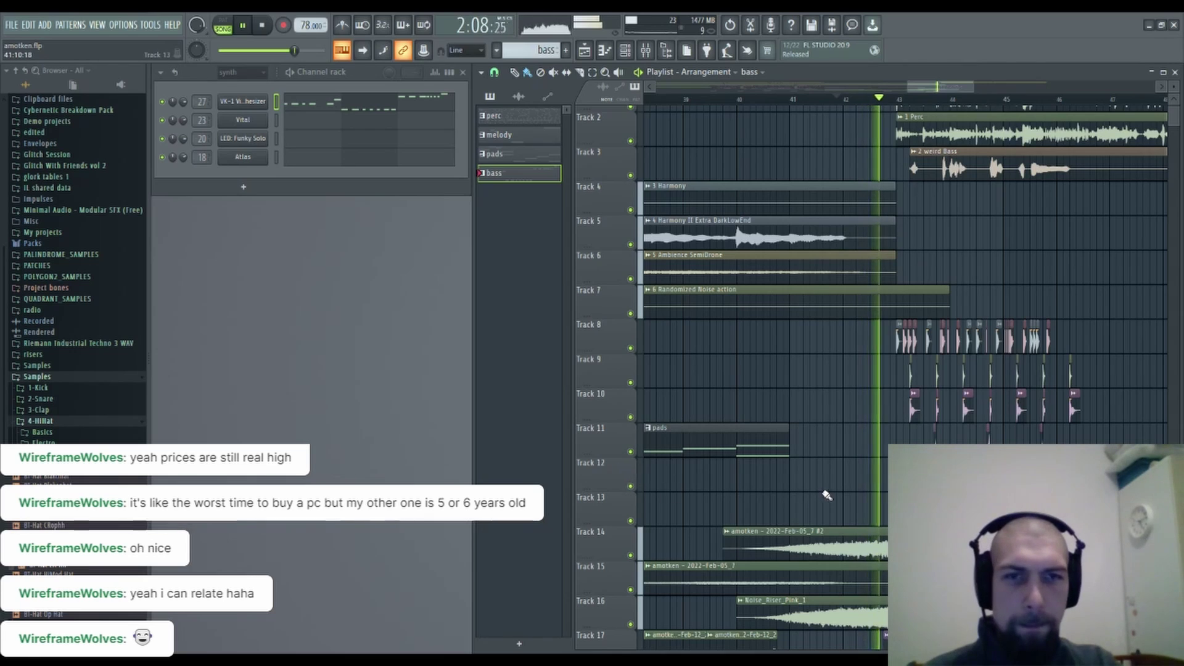
scroll(813, 425, down, 2)
drag(833, 407, 687, 357)
mouse_move(797, 386)
mouse_down()
mouse_move(754, 392)
mouse_move(783, 401)
mouse_move(749, 402)
mouse_move(783, 403)
mouse_up()
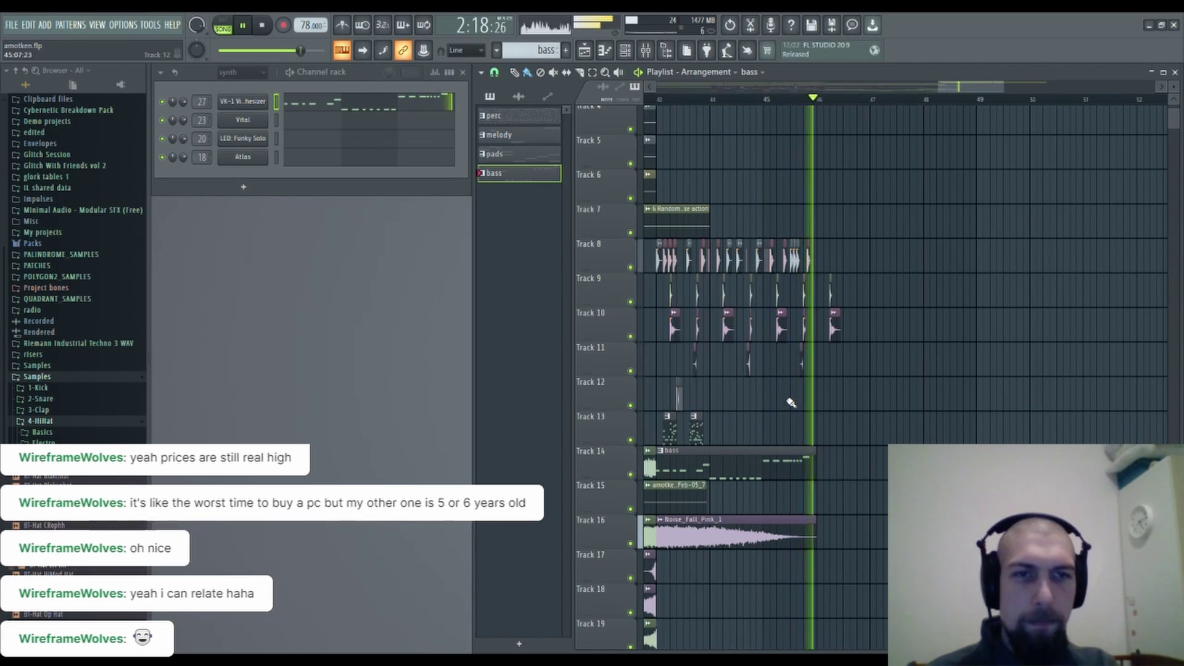
key(space)
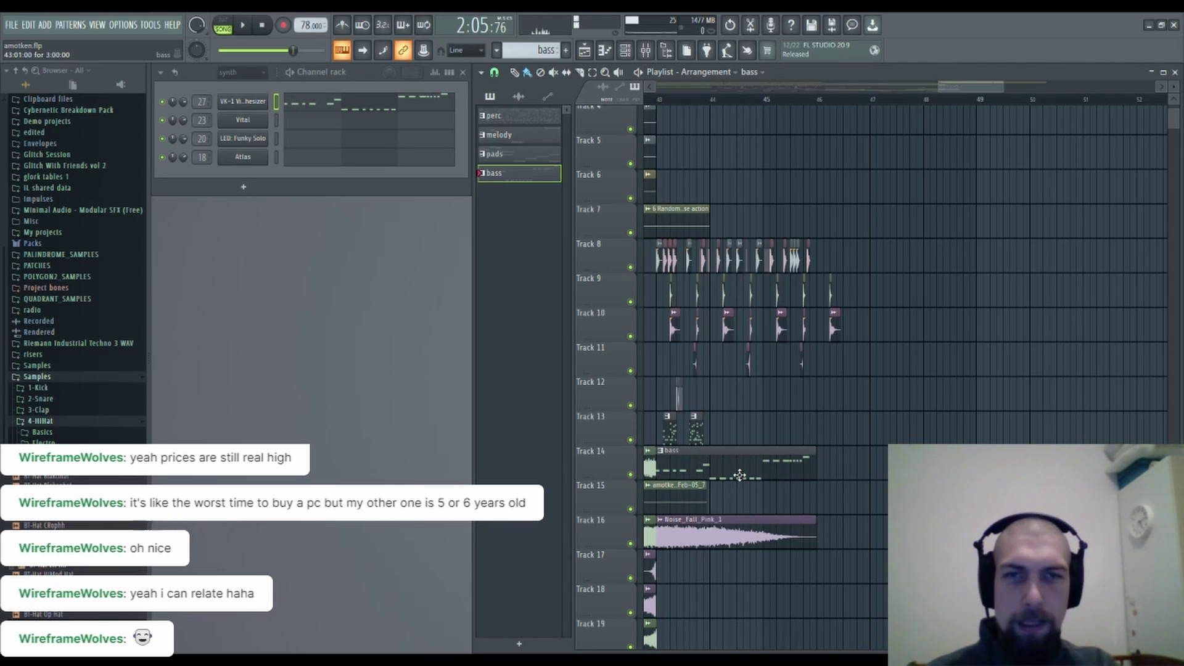
Copy the first three A#5 notes of the bass pattern to the start of bar 4.
click(437, 107)
scroll(751, 296, down, 3)
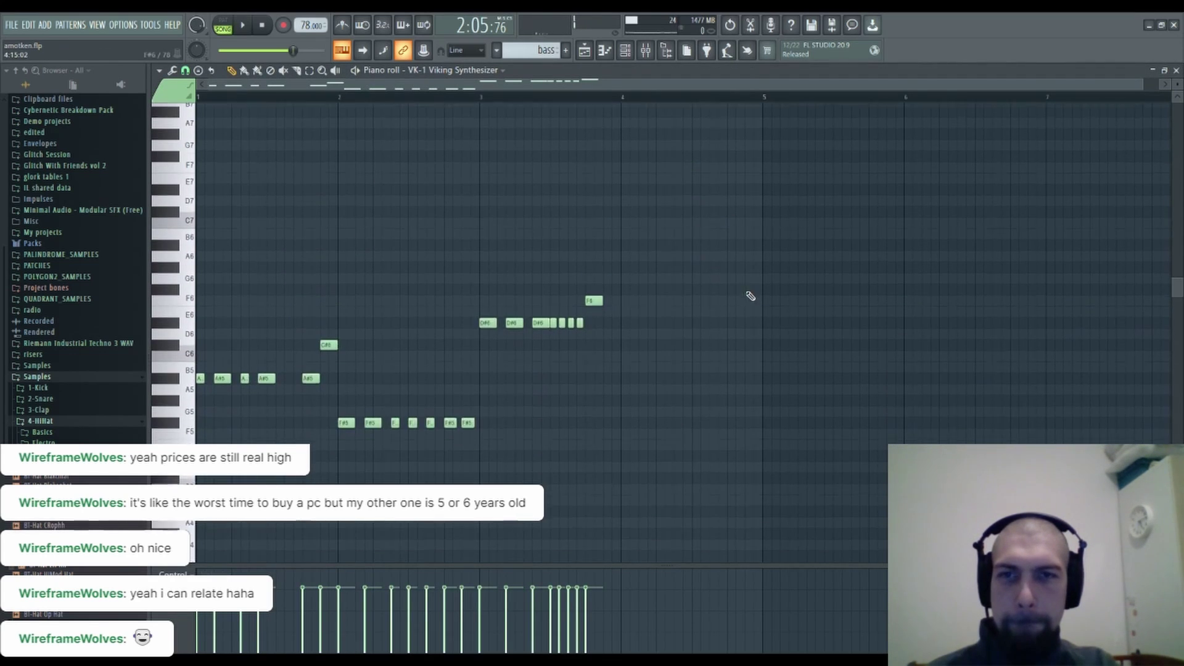
scroll(471, 407, down, 1)
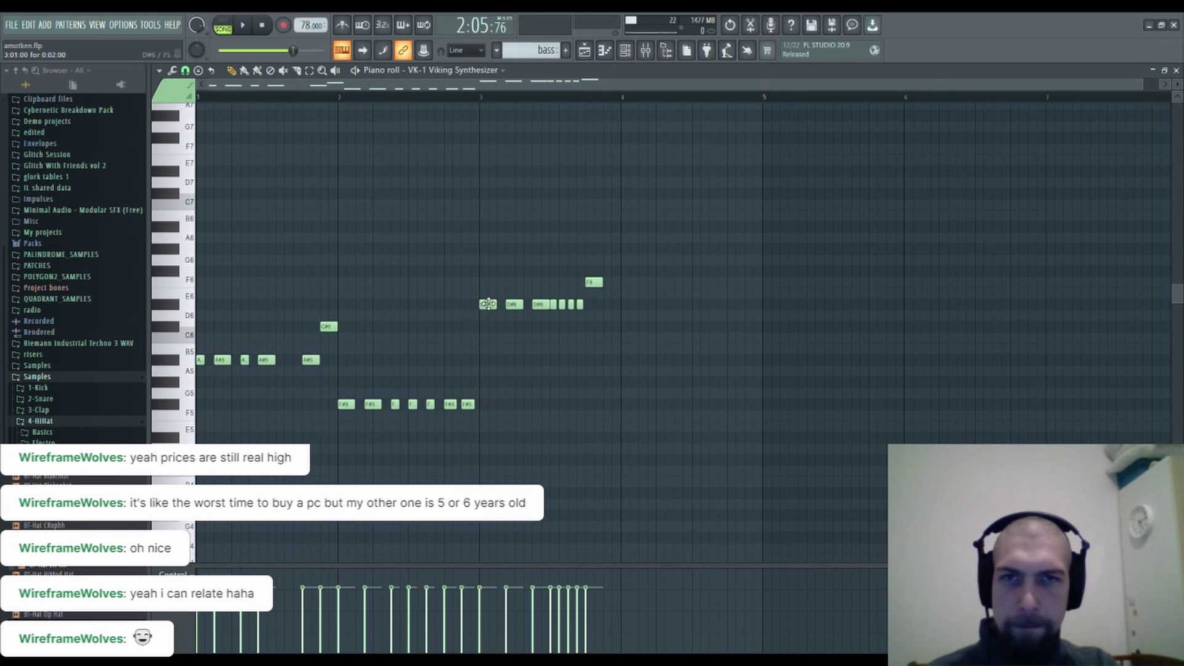
click(626, 362)
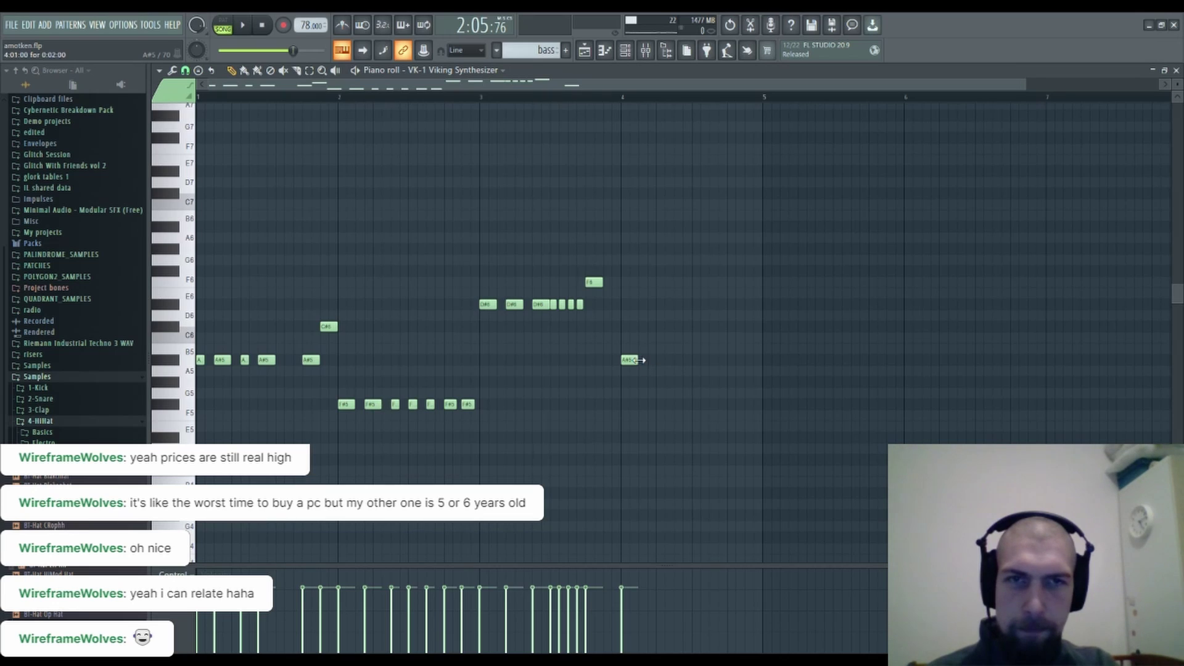
right_click(638, 360)
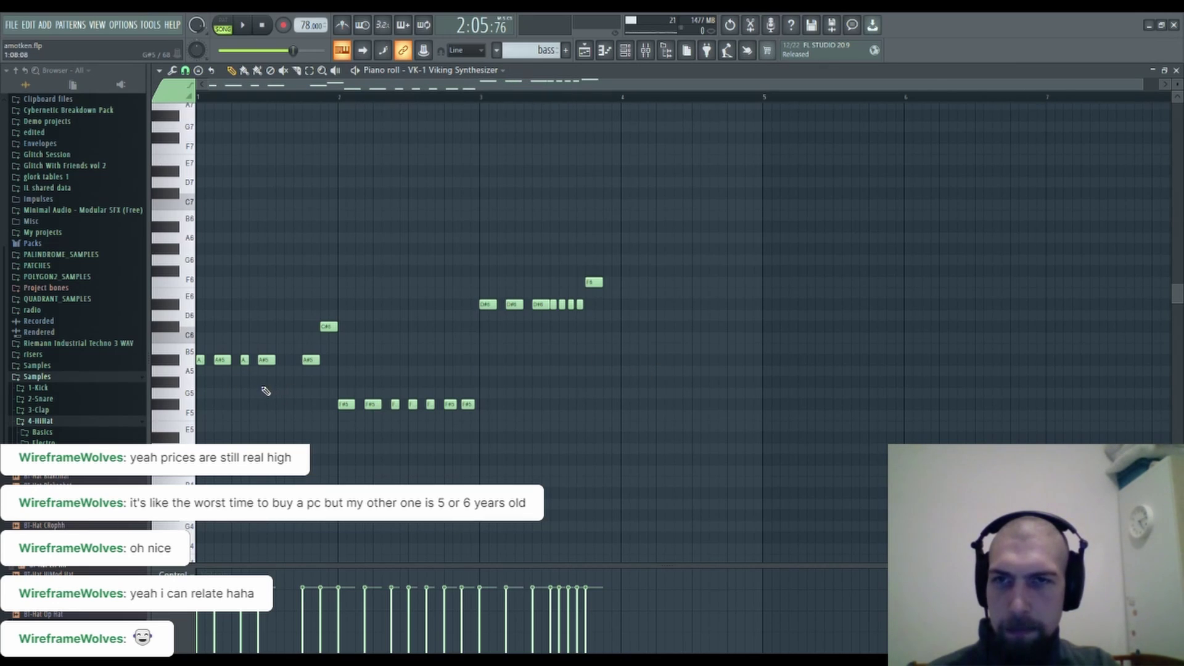
drag(248, 389, 139, 327)
key(ctrl+c)
key(ctrl+v)
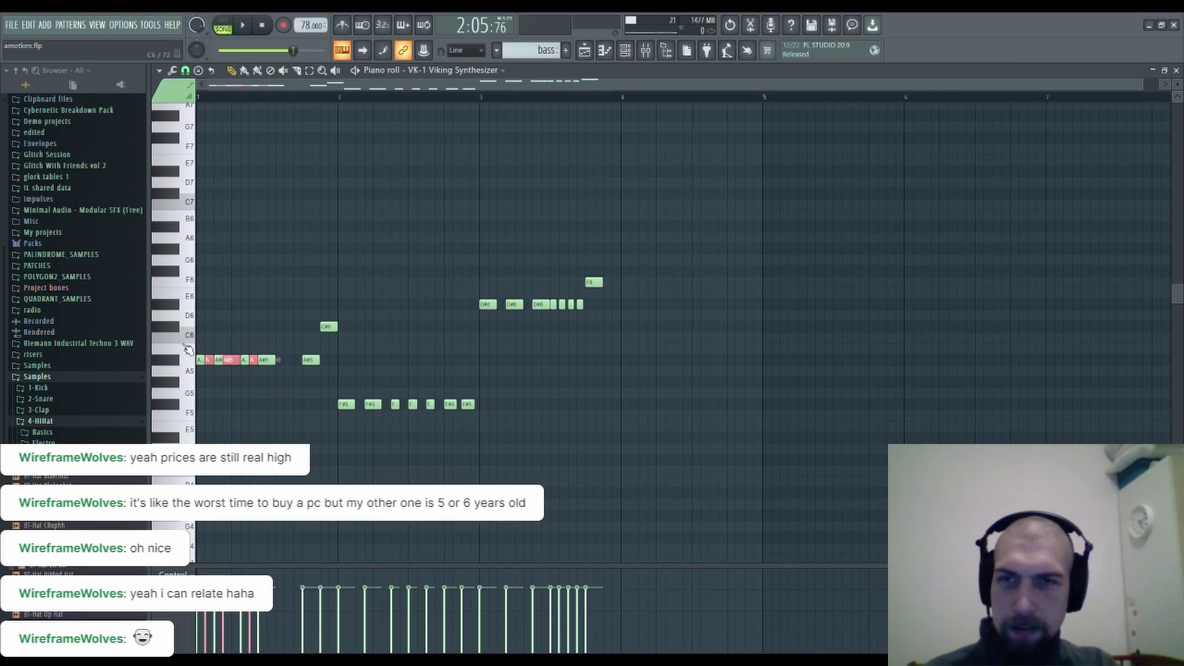
drag(210, 359, 623, 361)
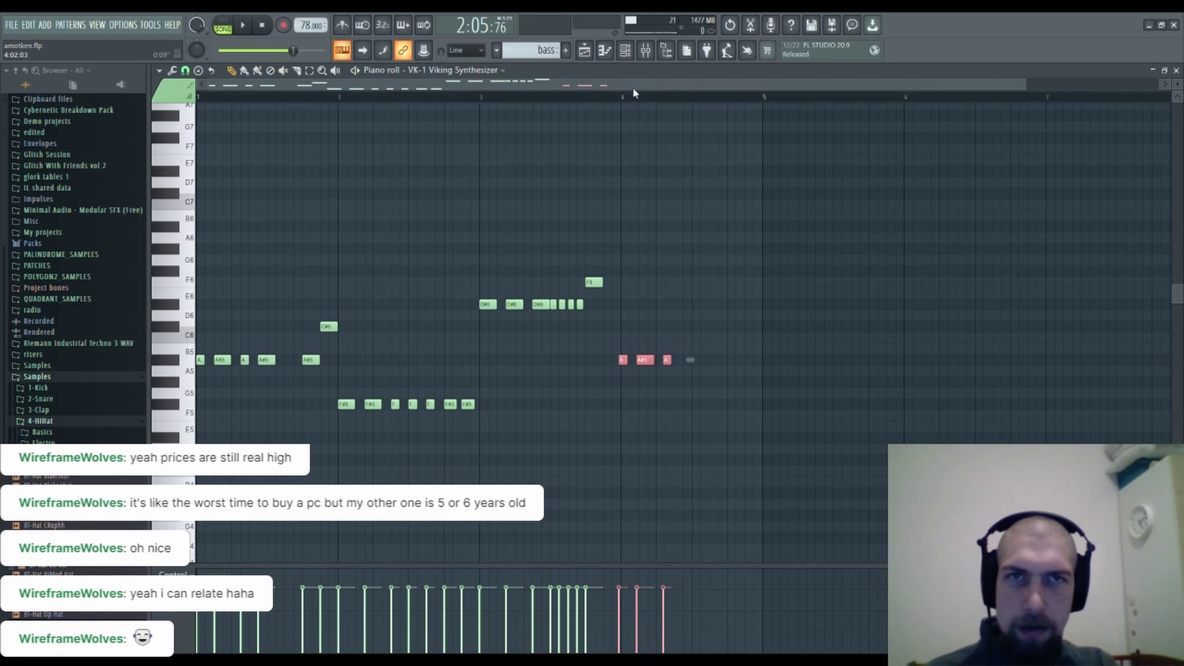
drag(634, 92, 635, 298)
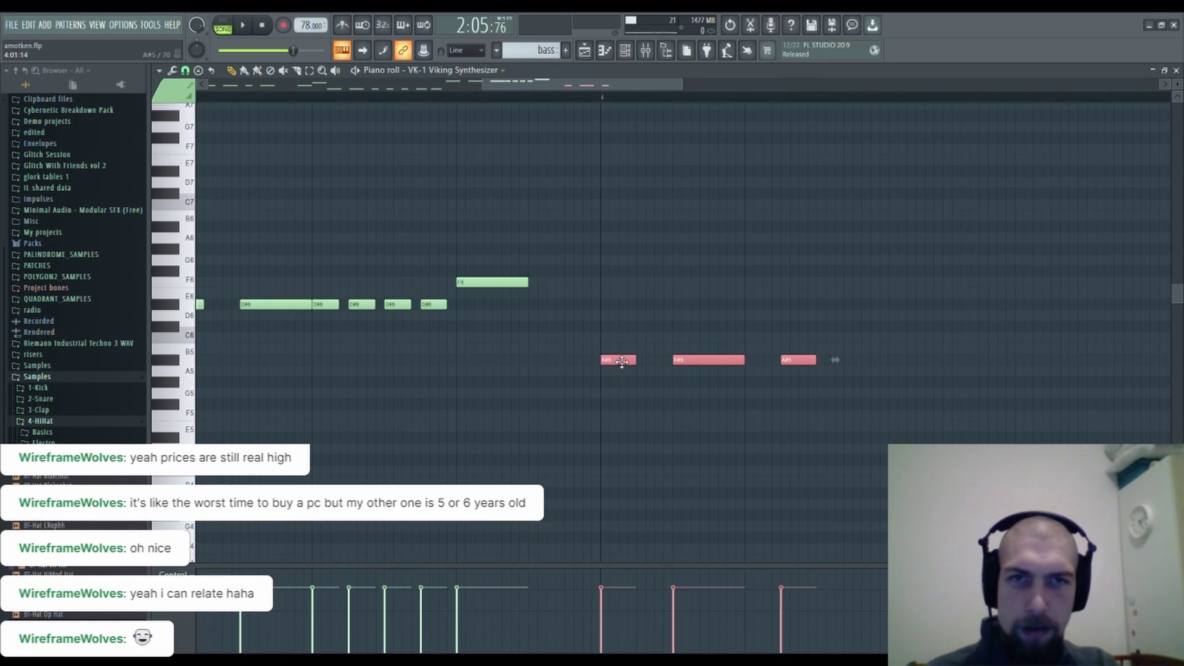
Add a C6 note in the middle of bar 4 of the bass pattern, the same length as the longer A#5 notes.
scroll(733, 99, down, 5)
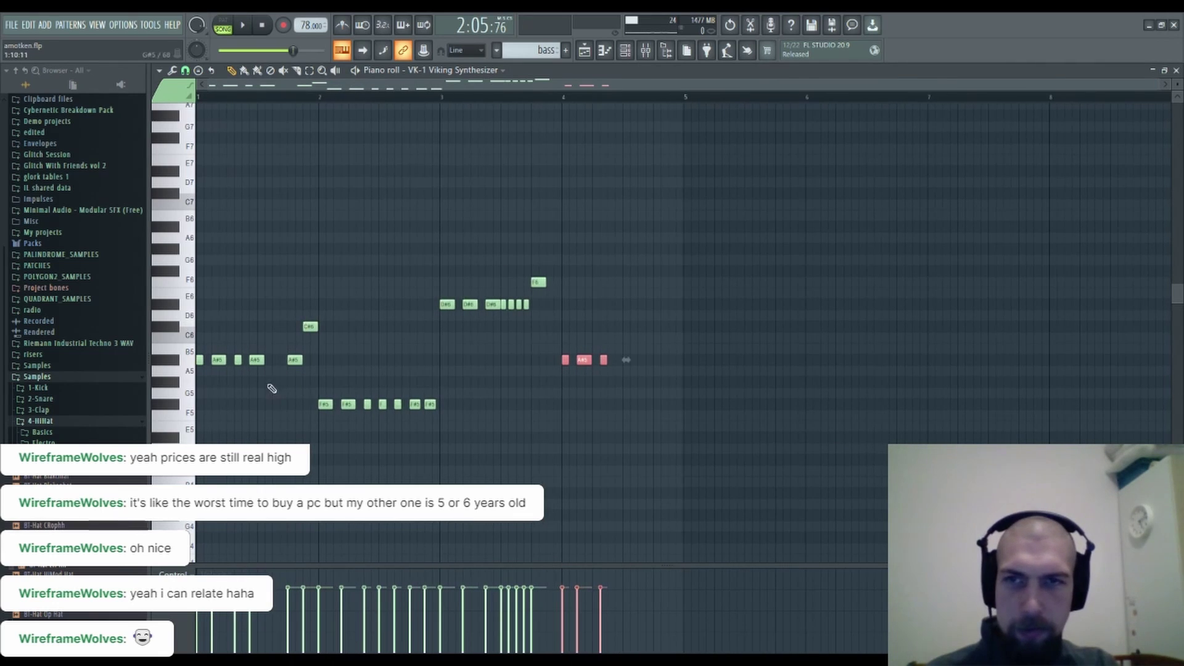
click(254, 361)
mouse_move(633, 359)
mouse_down()
mouse_move(623, 338)
mouse_move(645, 338)
mouse_move(624, 337)
mouse_move(663, 337)
mouse_up()
scroll(621, 102, up, 4)
scroll(622, 104, up, 3)
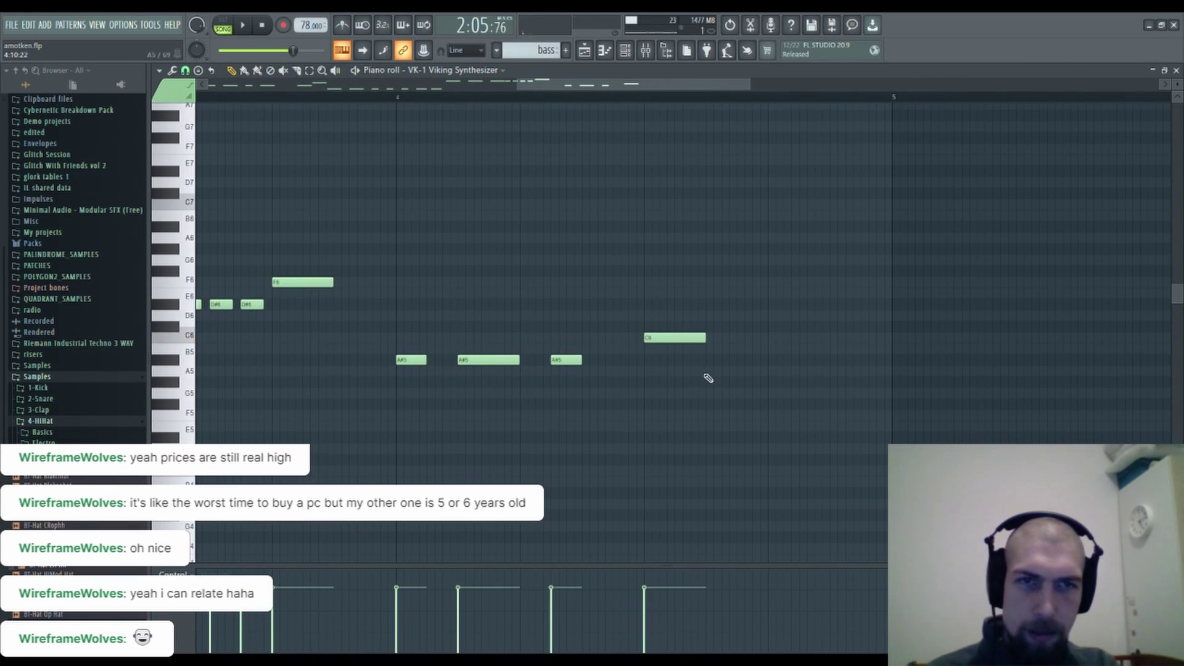
Finish bar 4 of the bass pattern with an A#5 note after the C6 and a C#6 note ending at bar 5.
mouse_move(728, 402)
mouse_down()
mouse_move(737, 381)
mouse_move(725, 403)
mouse_up()
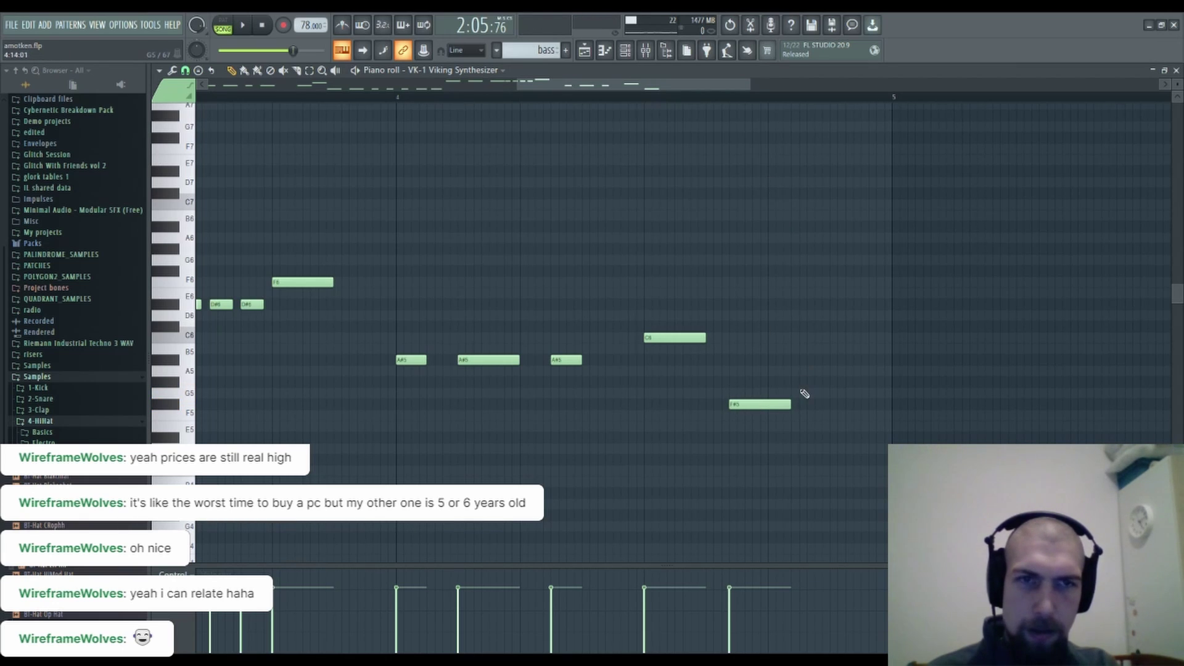
right_click(771, 404)
click(678, 339)
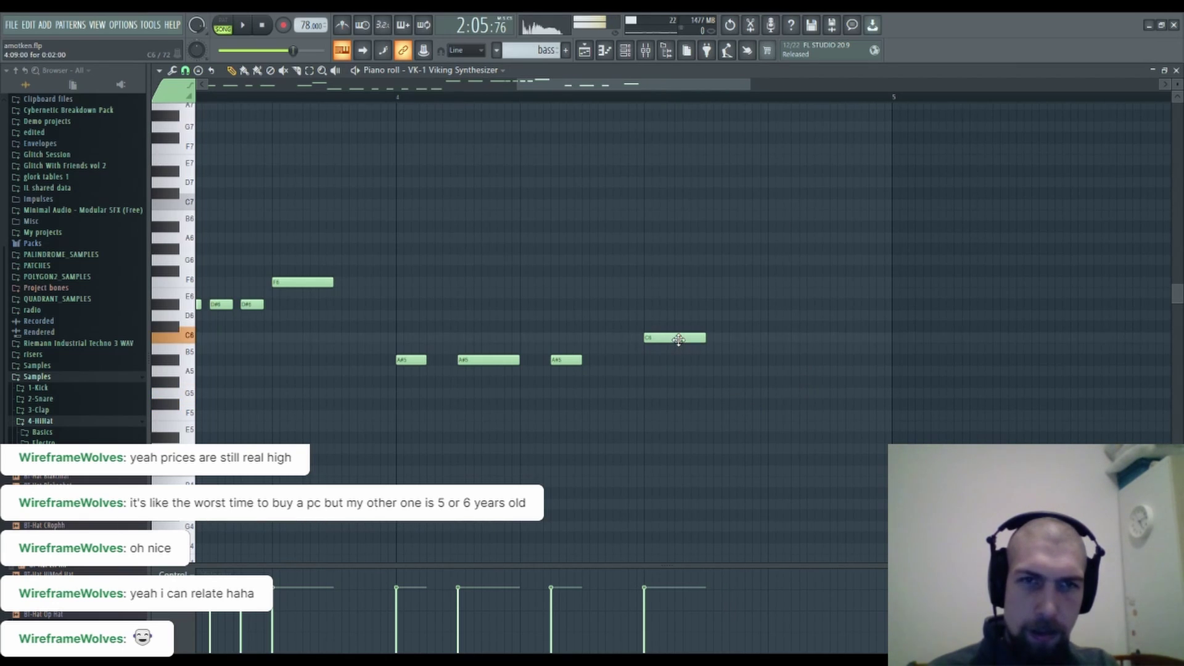
drag(753, 385, 733, 369)
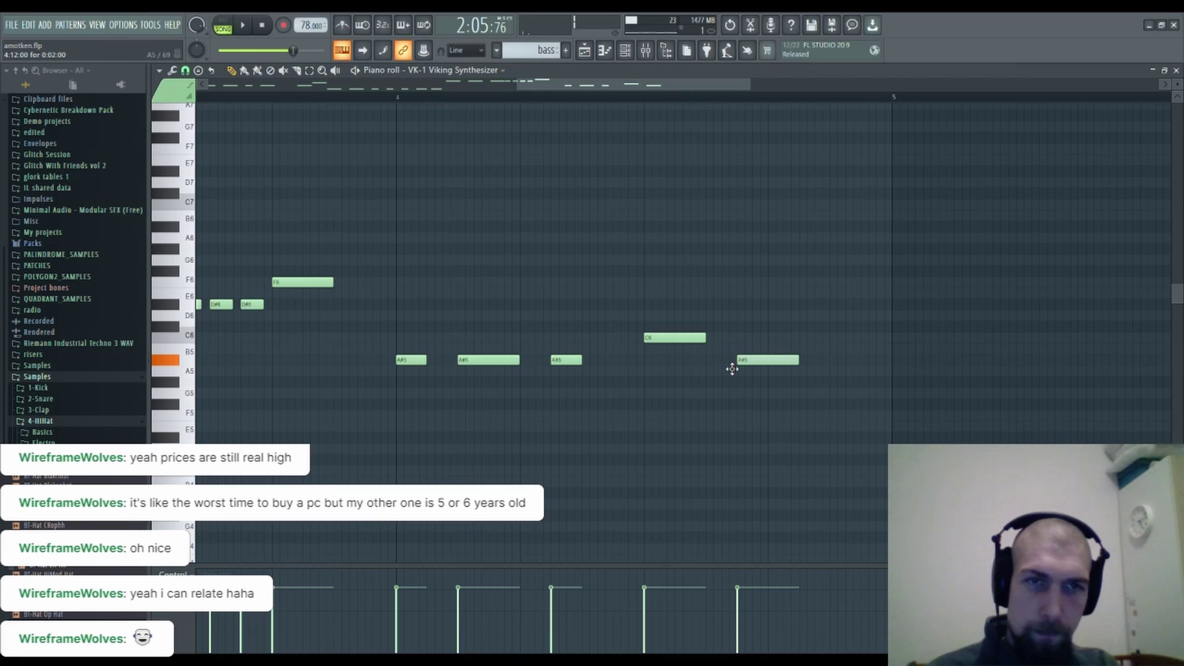
click(816, 316)
drag(815, 316, 825, 330)
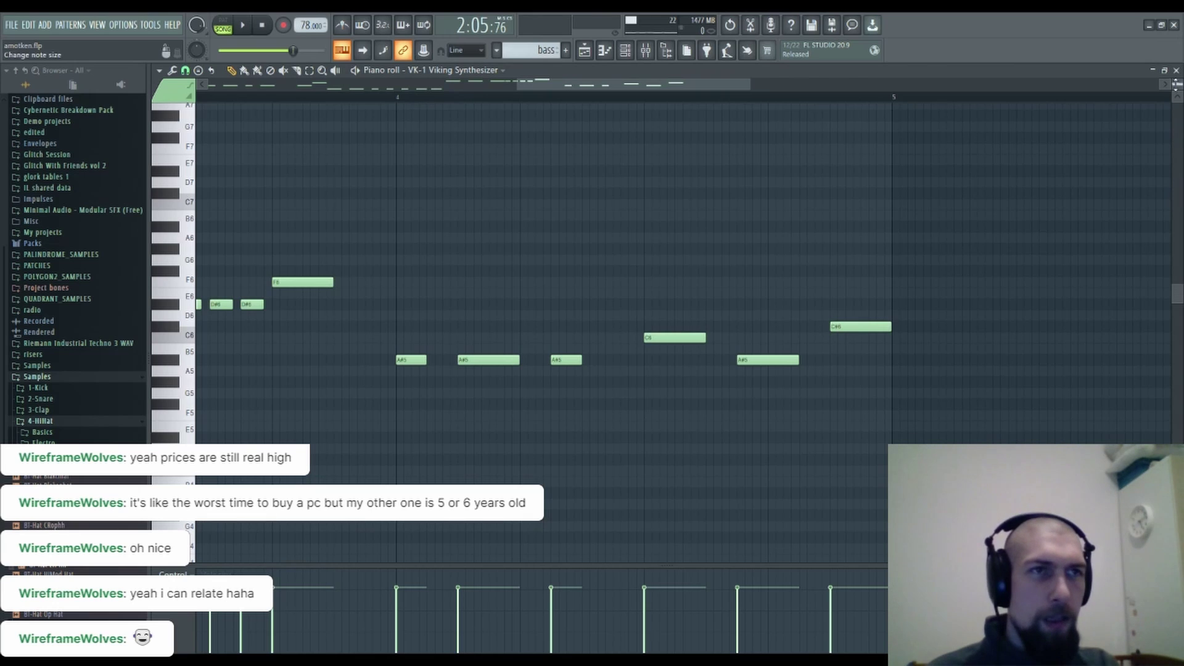
click(1177, 71)
scroll(858, 264, up, 3)
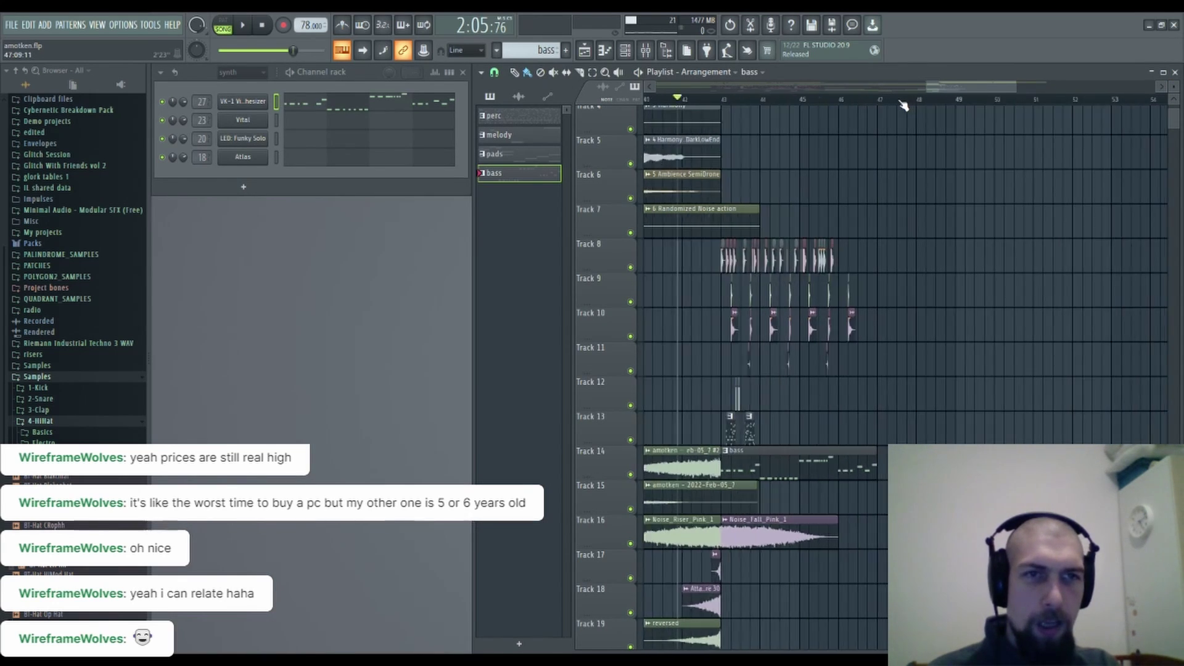
drag(858, 263, 943, 277)
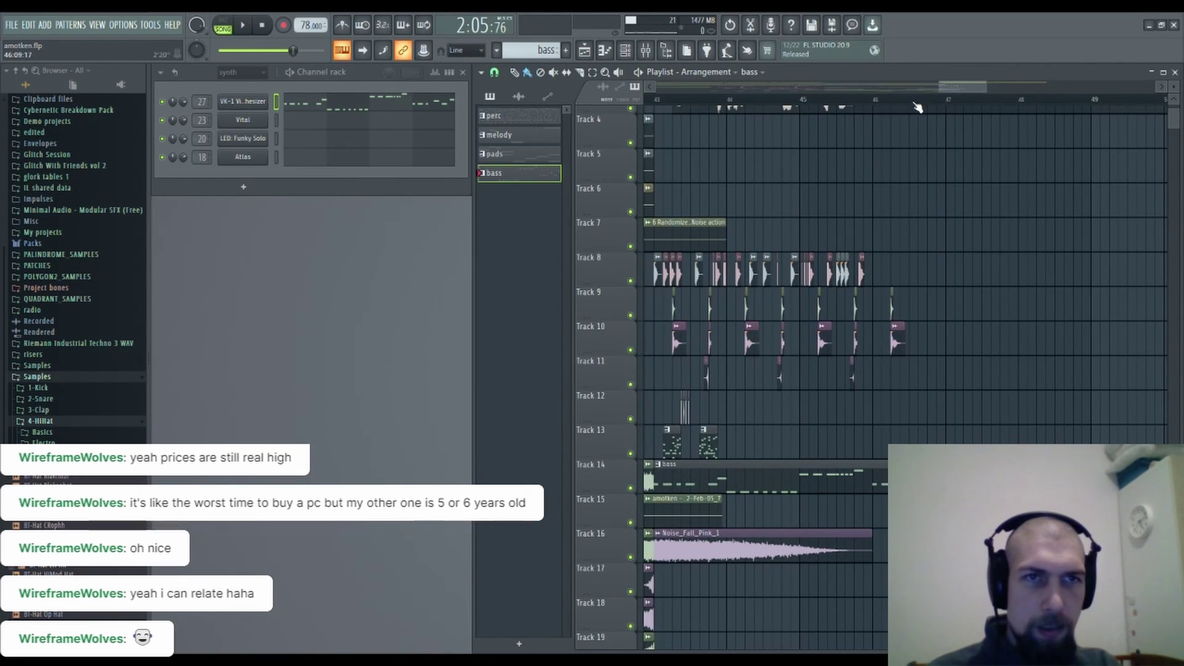
Add two FPC 7 Kick hits on steps 1 and 4 of bar 46 on Track 8, followed by shortened kicks on steps 7 and 8.
scroll(918, 107, up, 4)
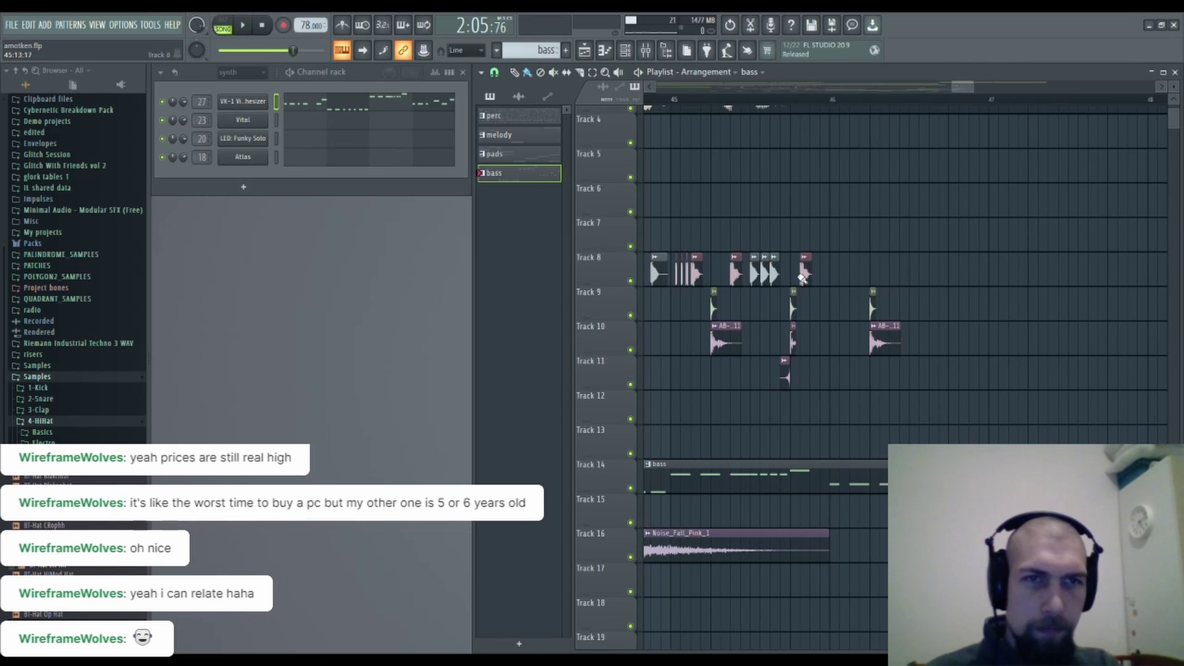
click(801, 273)
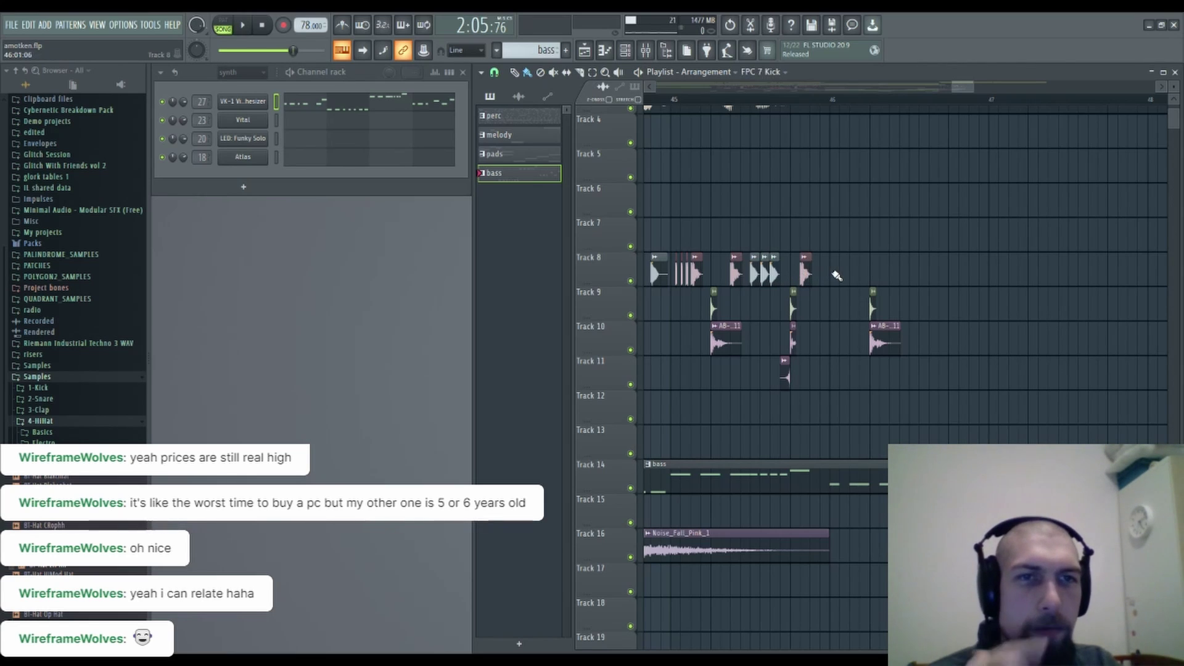
click(832, 274)
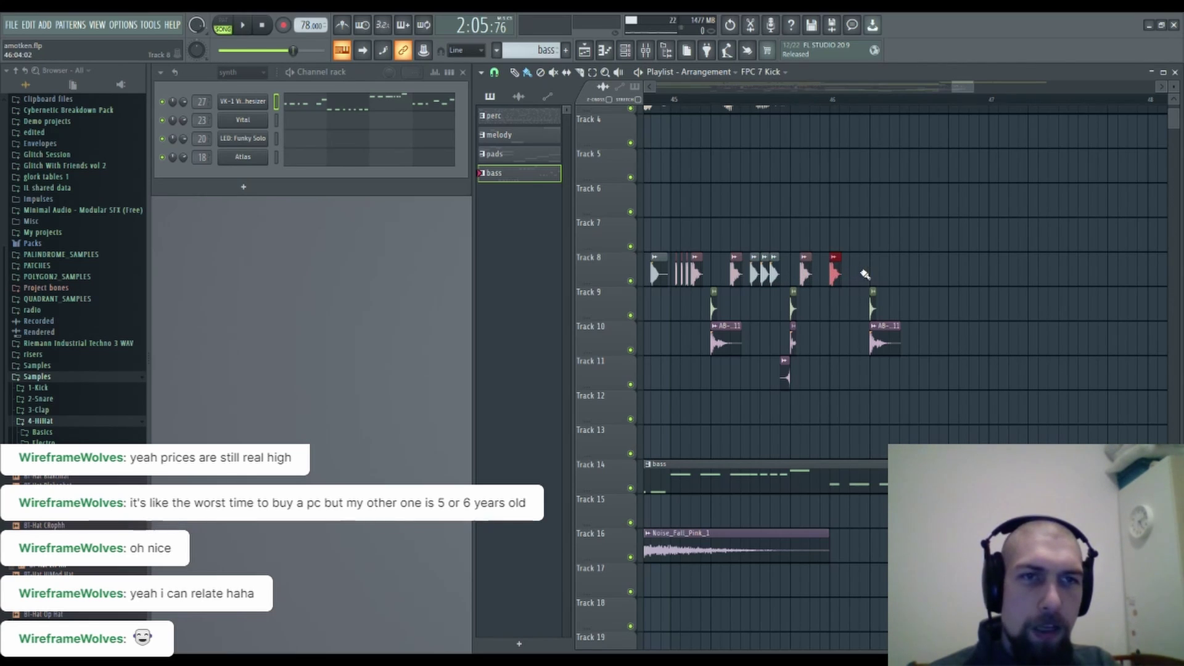
click(866, 274)
click(677, 272)
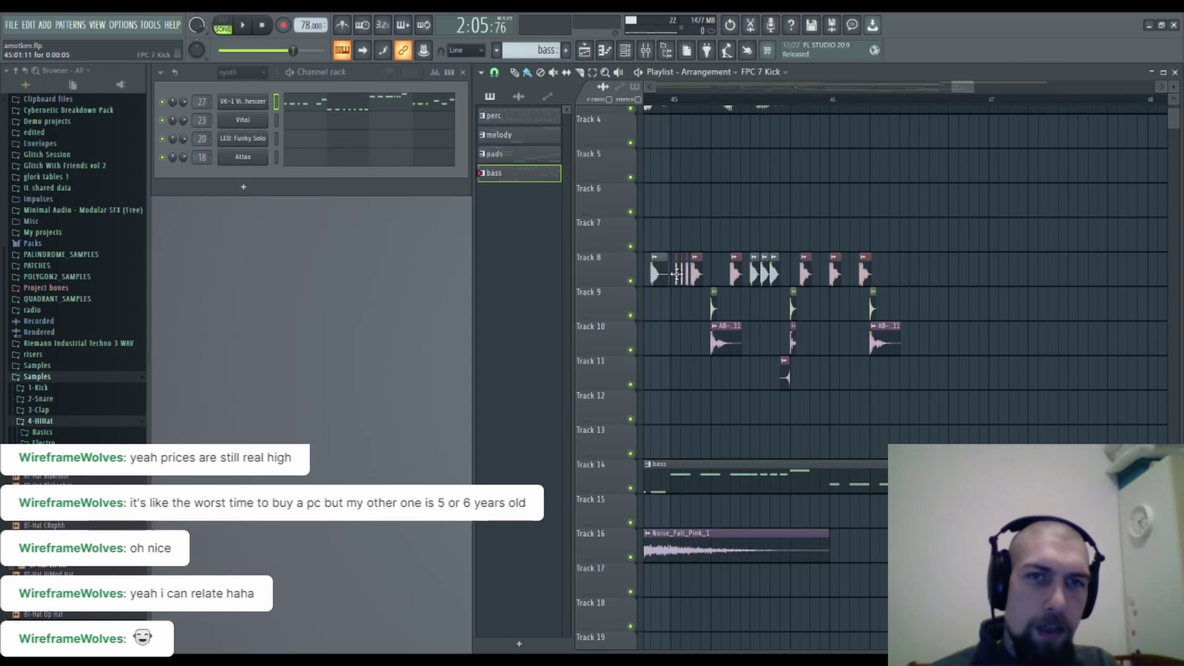
scroll(903, 110, up, 5)
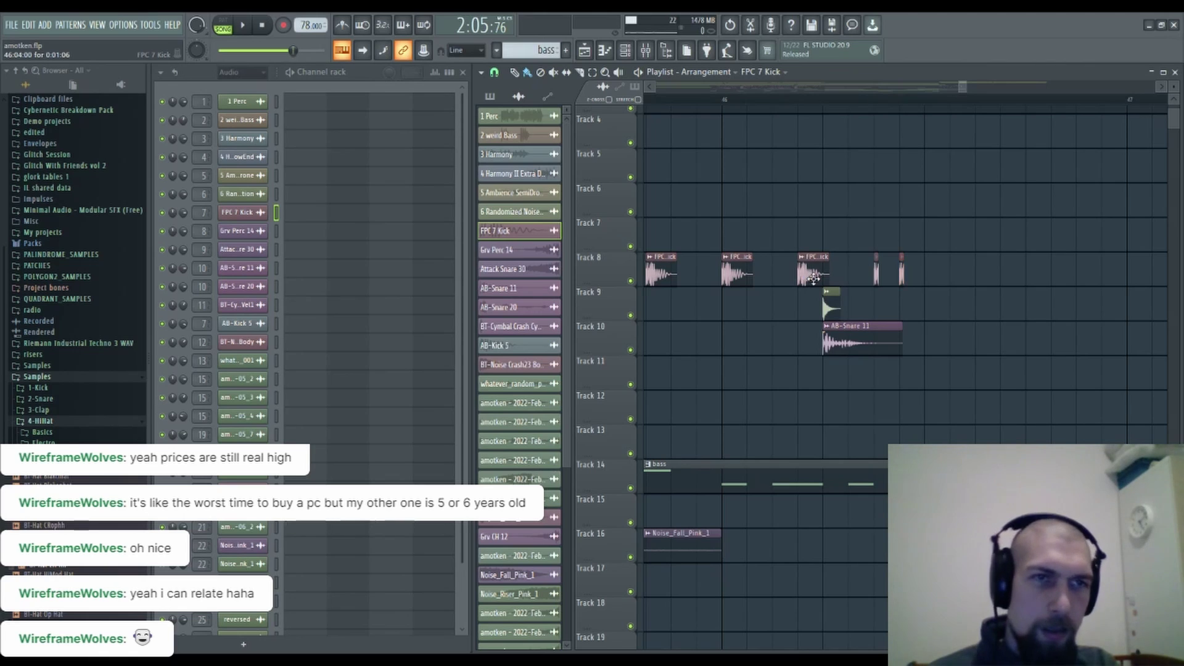
Place an AB-Kick 5 hit on step 9 of bar 46 on Track 8.
scroll(814, 279, down, 5)
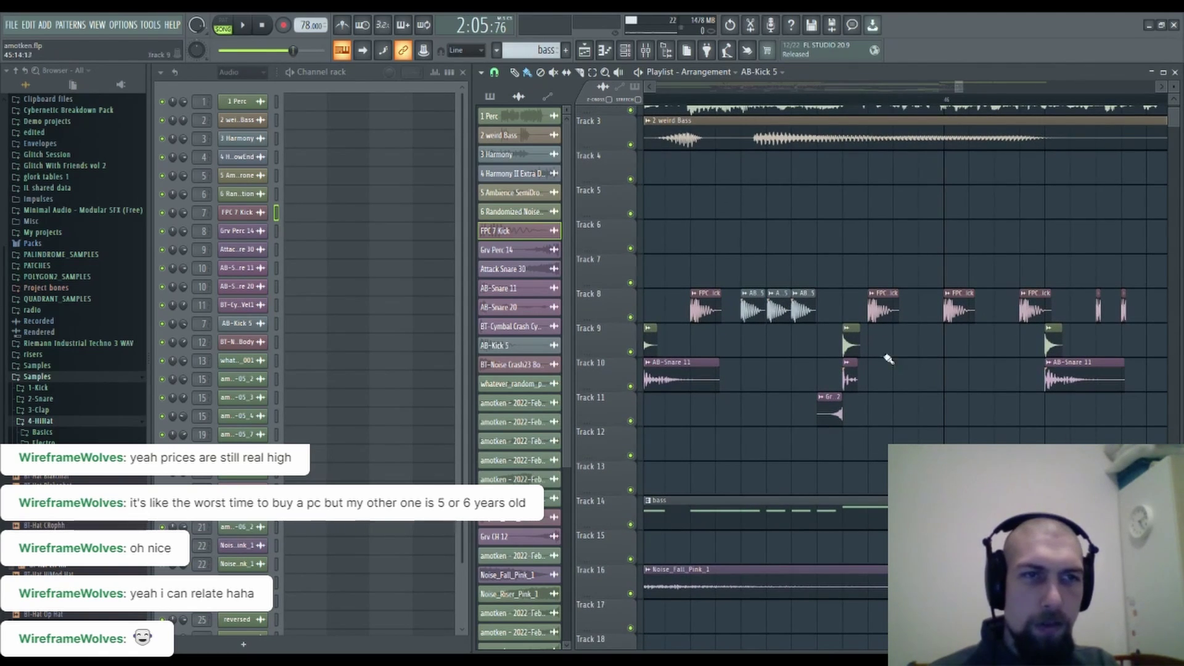
scroll(889, 359, up, 4)
click(924, 264)
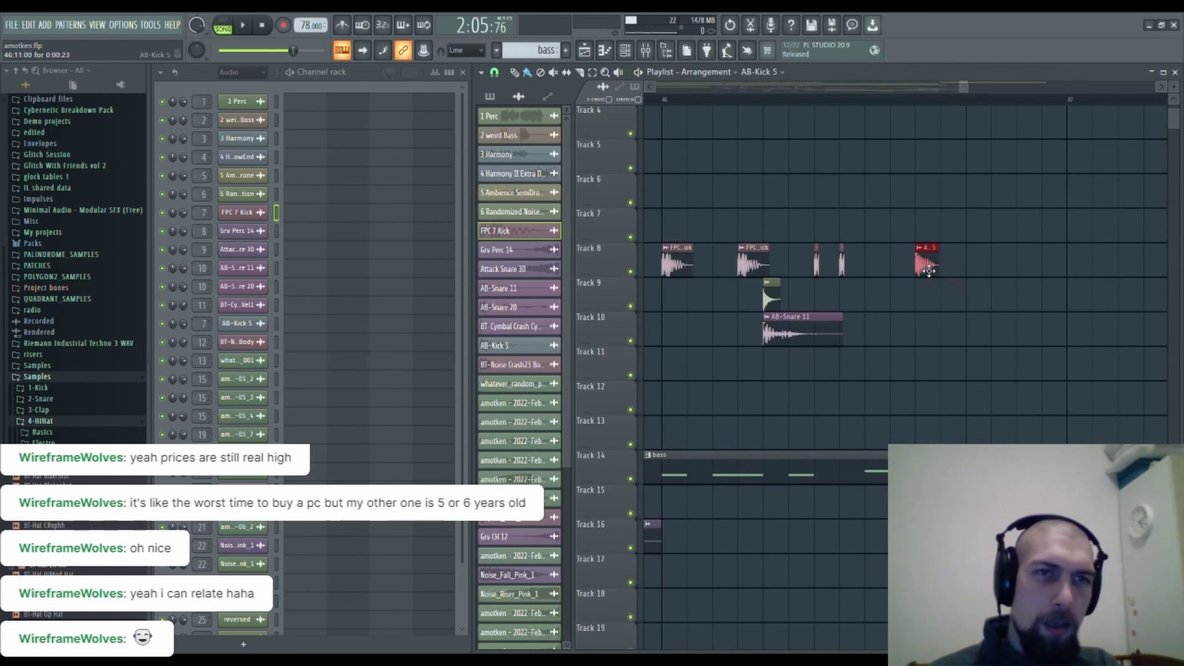
drag(925, 264, 874, 264)
scroll(921, 108, down, 4)
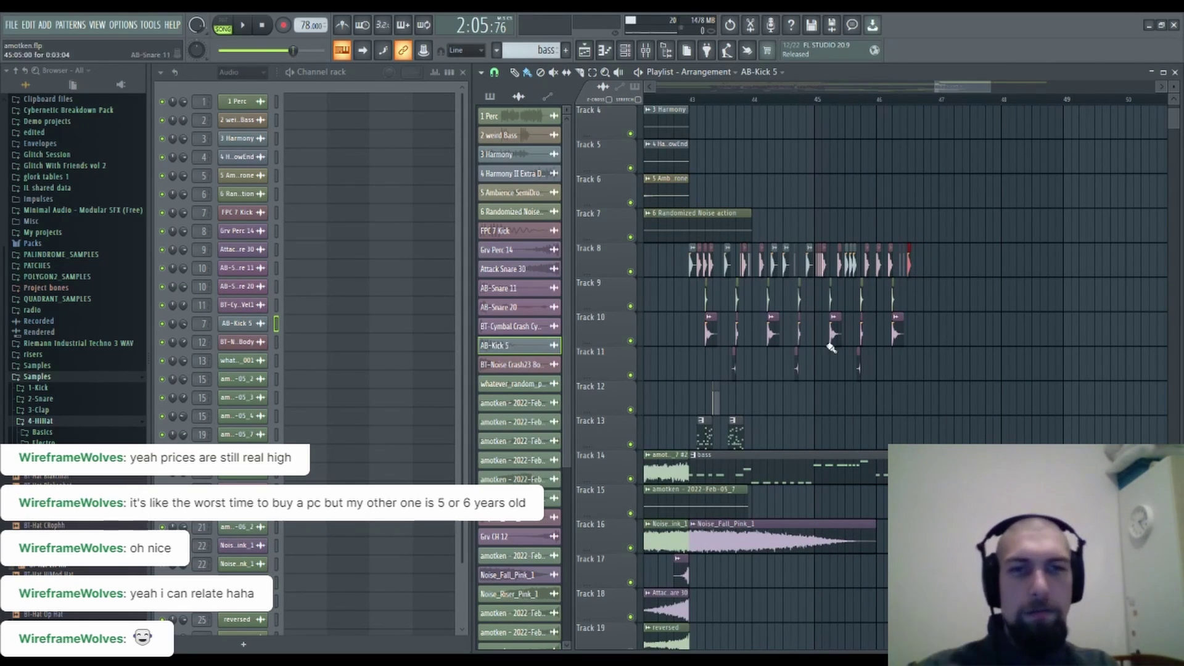
Repeat the two perc clips of bar 43 on Track 13 through bar 46, removing the last copy in bar 46.
drag(752, 439, 688, 441)
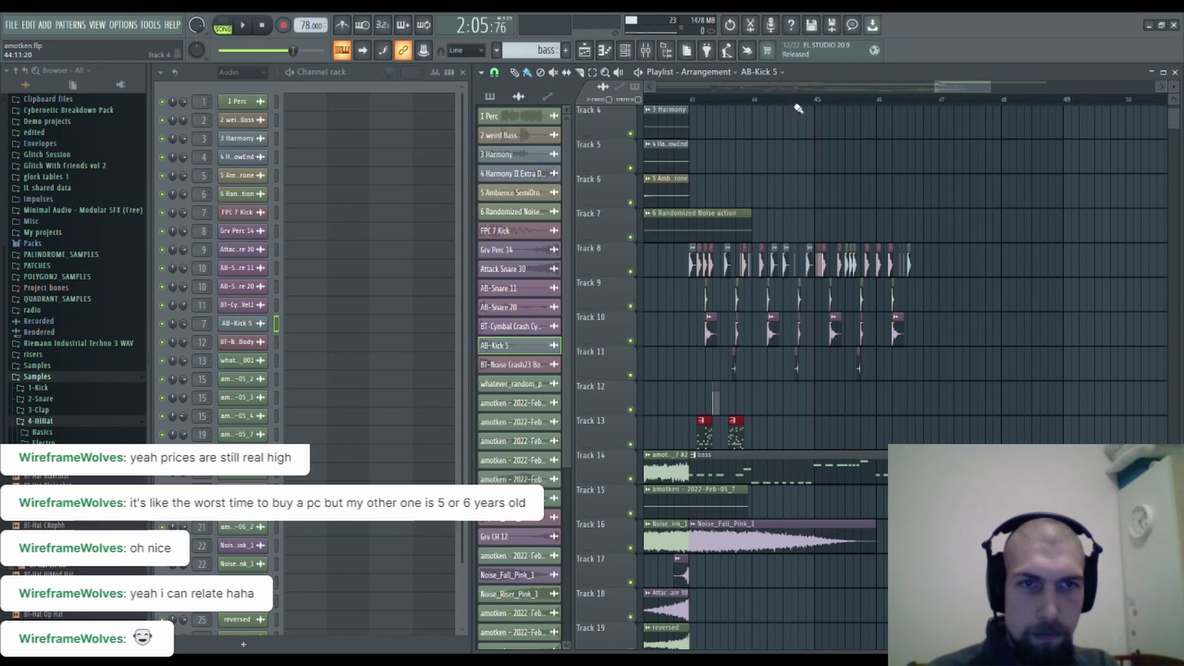
scroll(802, 123, up, 3)
scroll(827, 230, down, 2)
scroll(821, 102, up, 4)
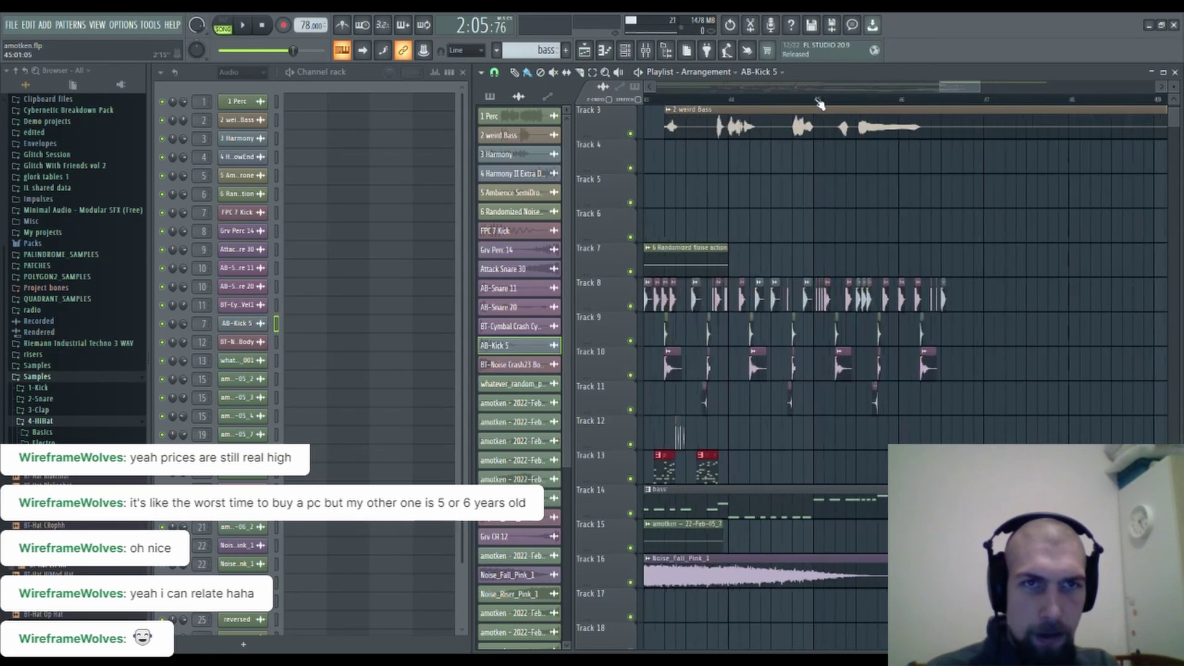
scroll(783, 419, down, 1)
drag(791, 395, 554, 343)
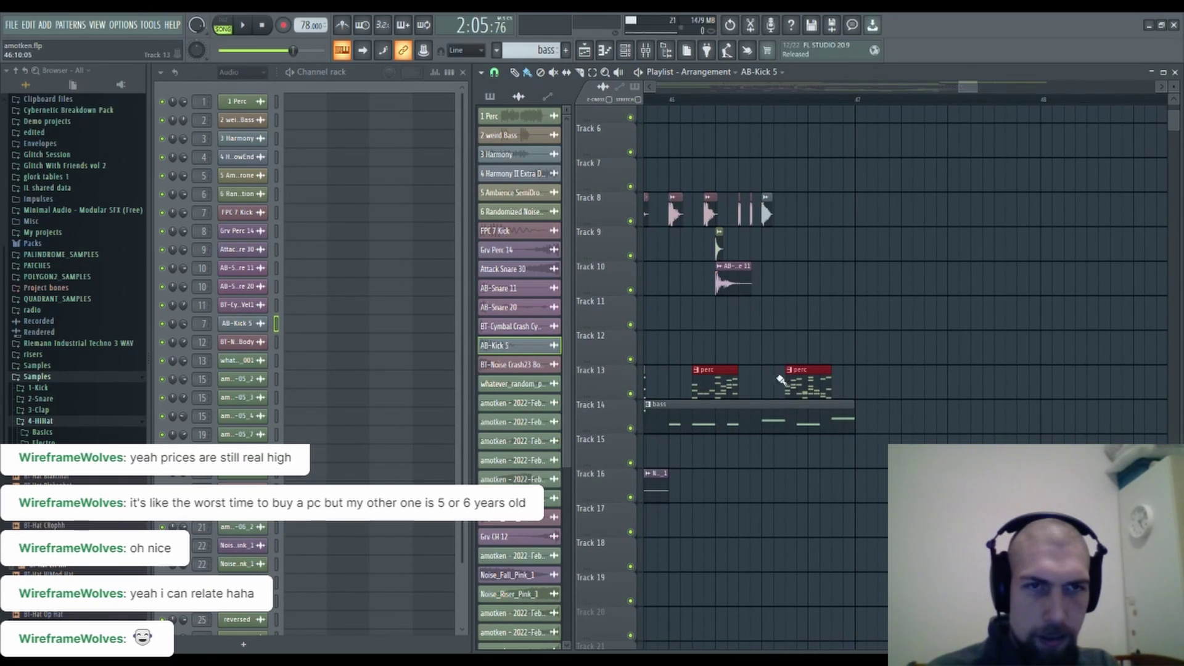
right_click(782, 379)
Duplicate the four hi-hat clips of bar 43 on Track 12 to step 7 of bars 44 and 45.
scroll(864, 97, down, 2)
drag(881, 304, 1120, 339)
drag(743, 318, 882, 317)
scroll(846, 100, up, 4)
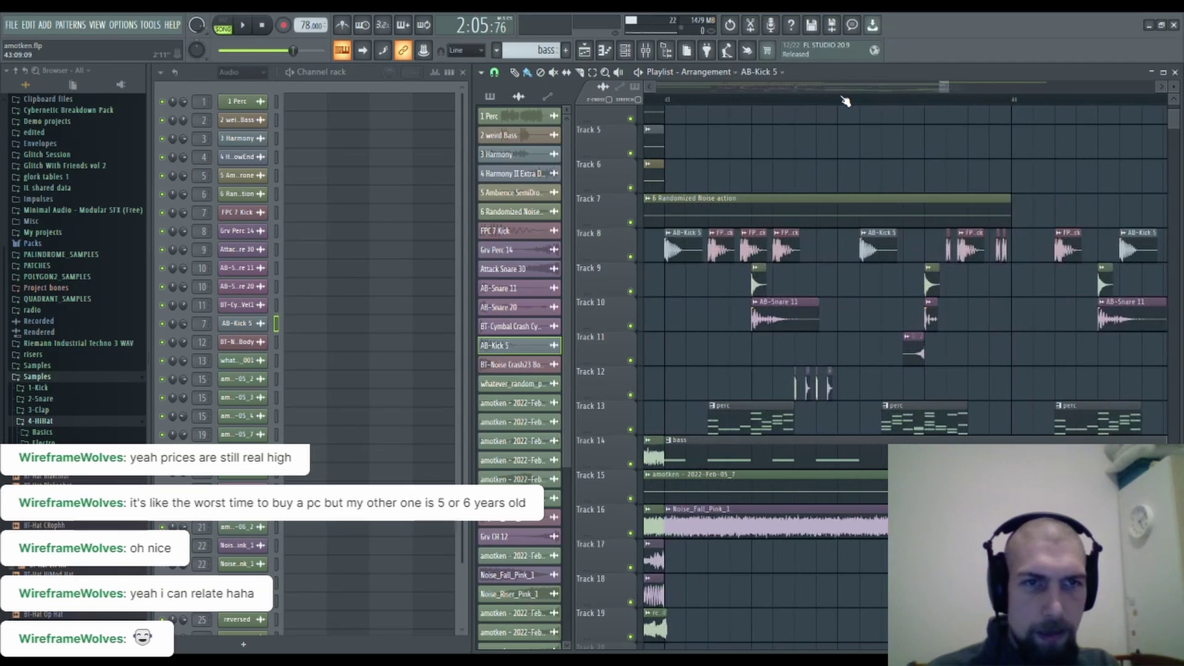
drag(846, 386, 776, 374)
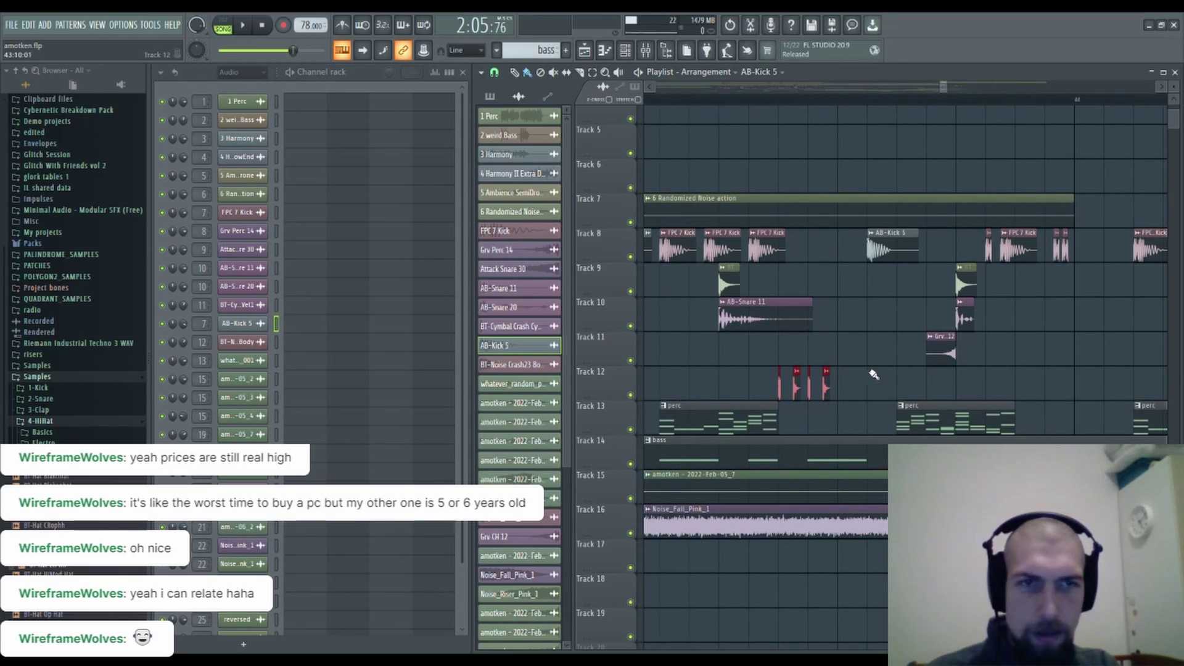
drag(905, 371, 368, 304)
key(ctrl+b)
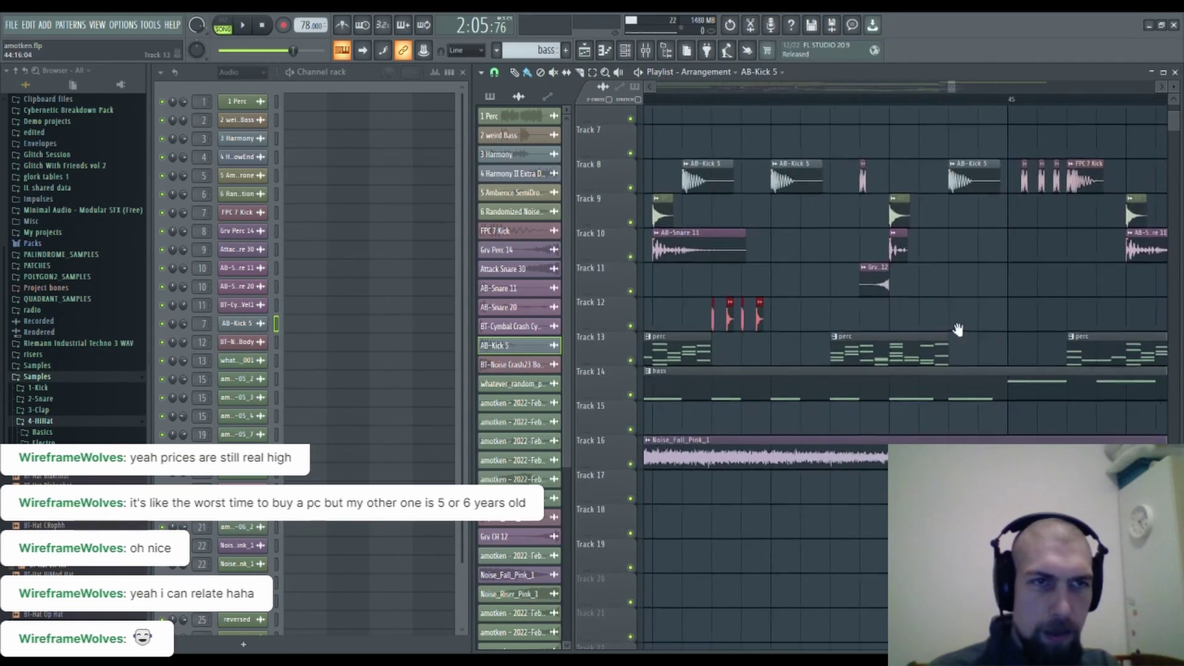
drag(958, 330, 639, 338)
key(ctrl+b)
drag(701, 313, 725, 311)
scroll(884, 101, down, 4)
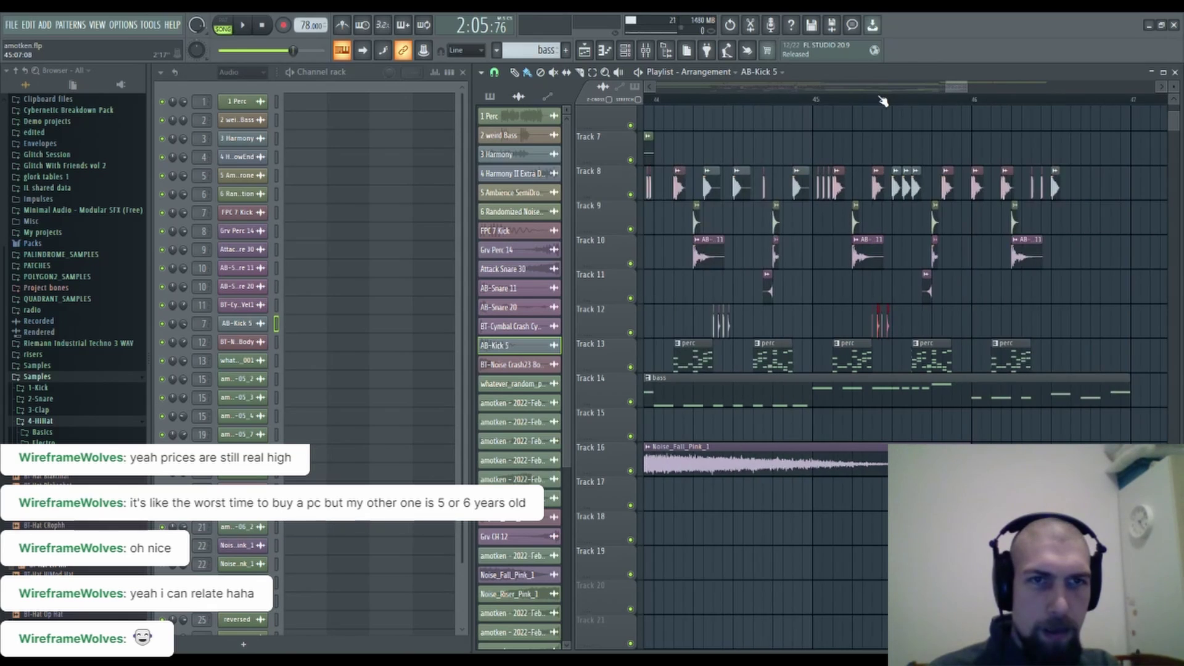
Add BT-Hat Shake 1 hits on steps 1 and 2 of bar 44 on Track 12.
drag(853, 317, 1040, 363)
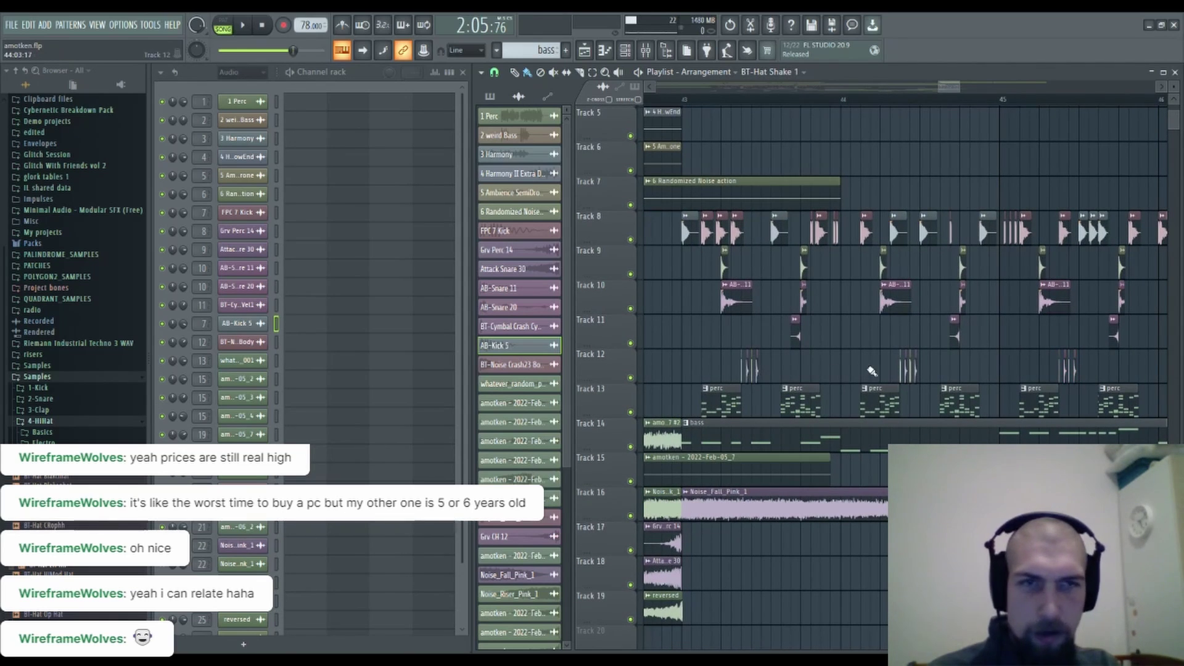
drag(871, 372, 832, 358)
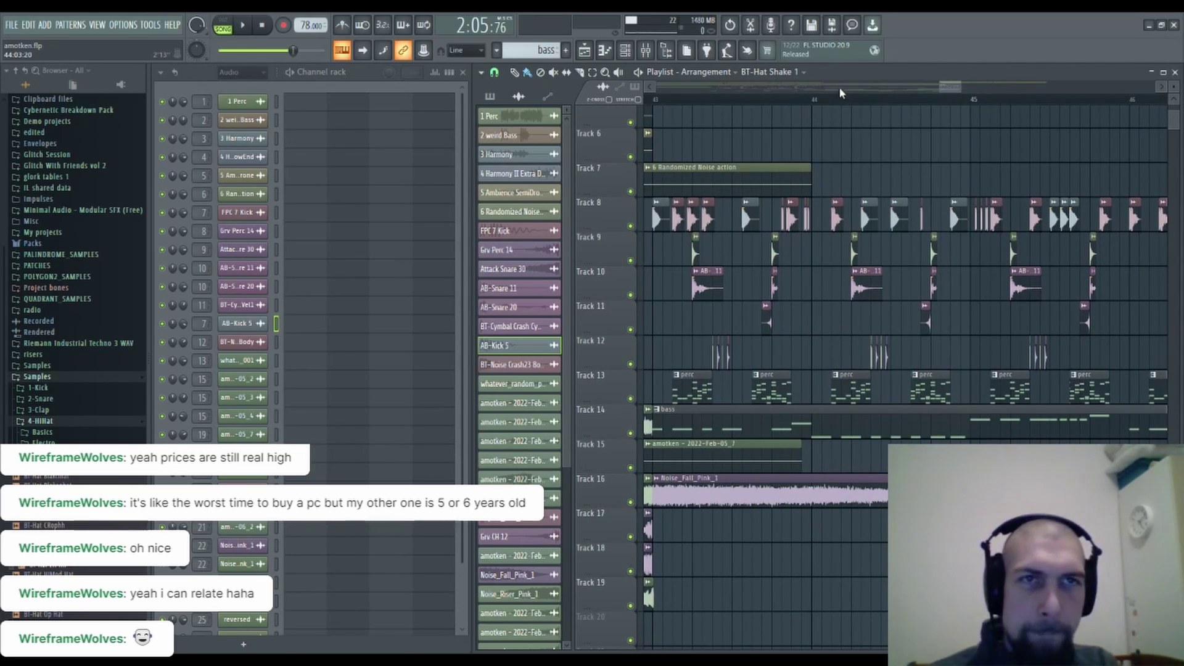
scroll(826, 101, up, 3)
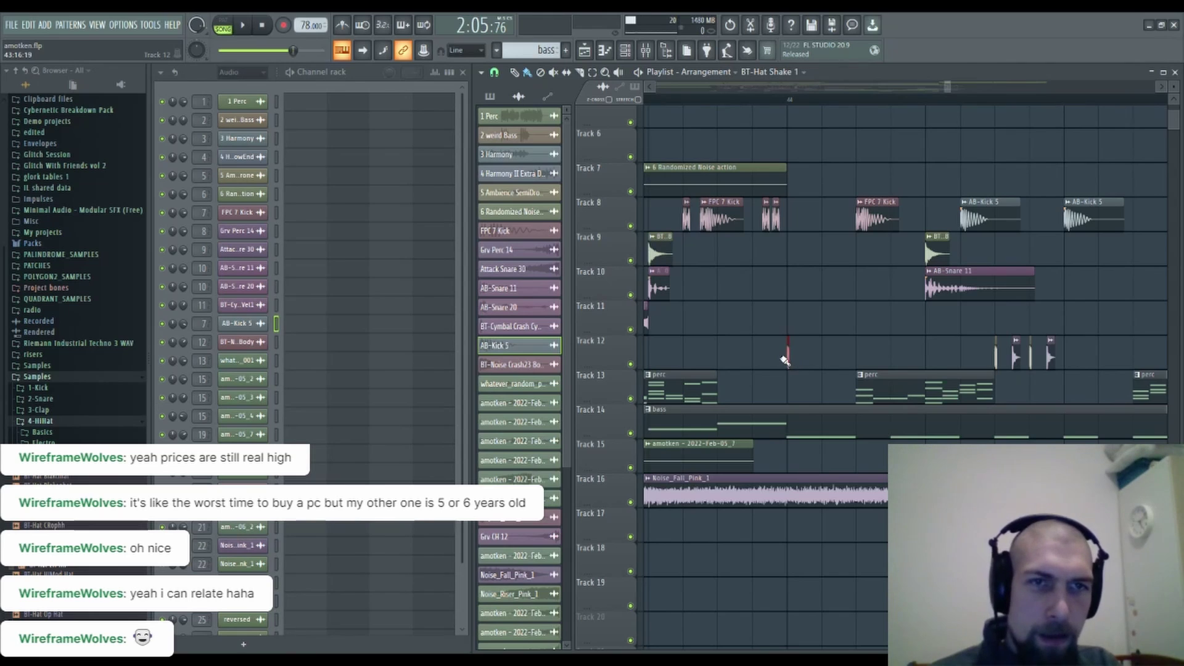
click(1025, 366)
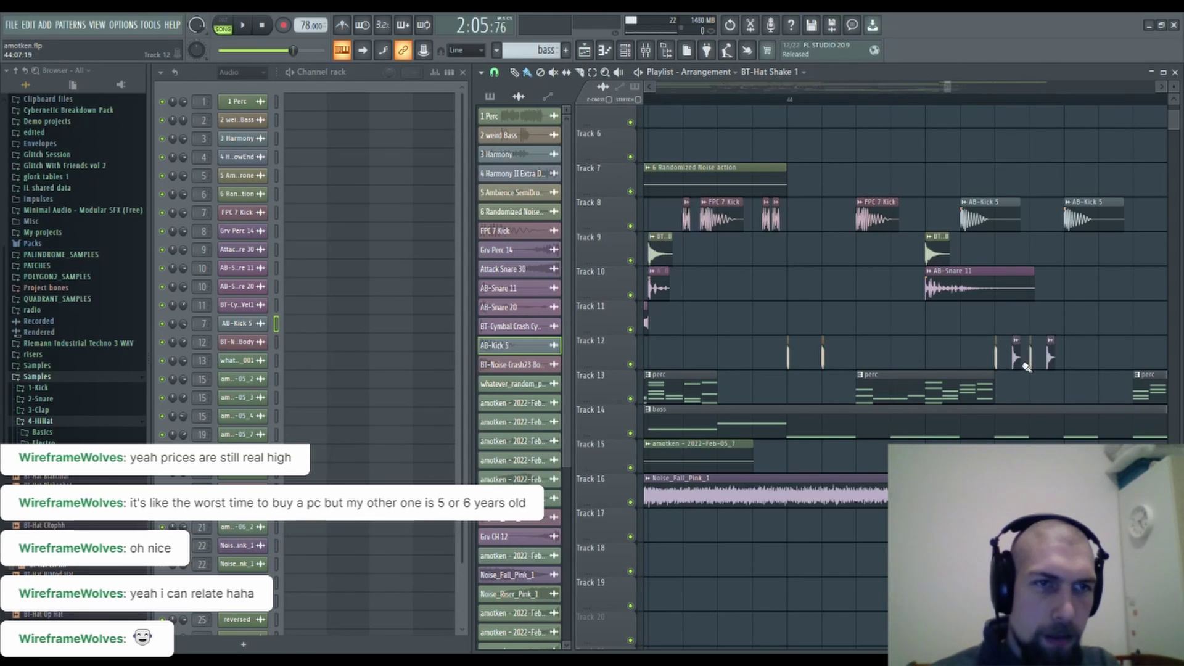
Add BT-Hat EH Hh hits on steps 2 and 10 of bar 45 on Track 12.
click(1018, 364)
drag(1091, 296, 686, 272)
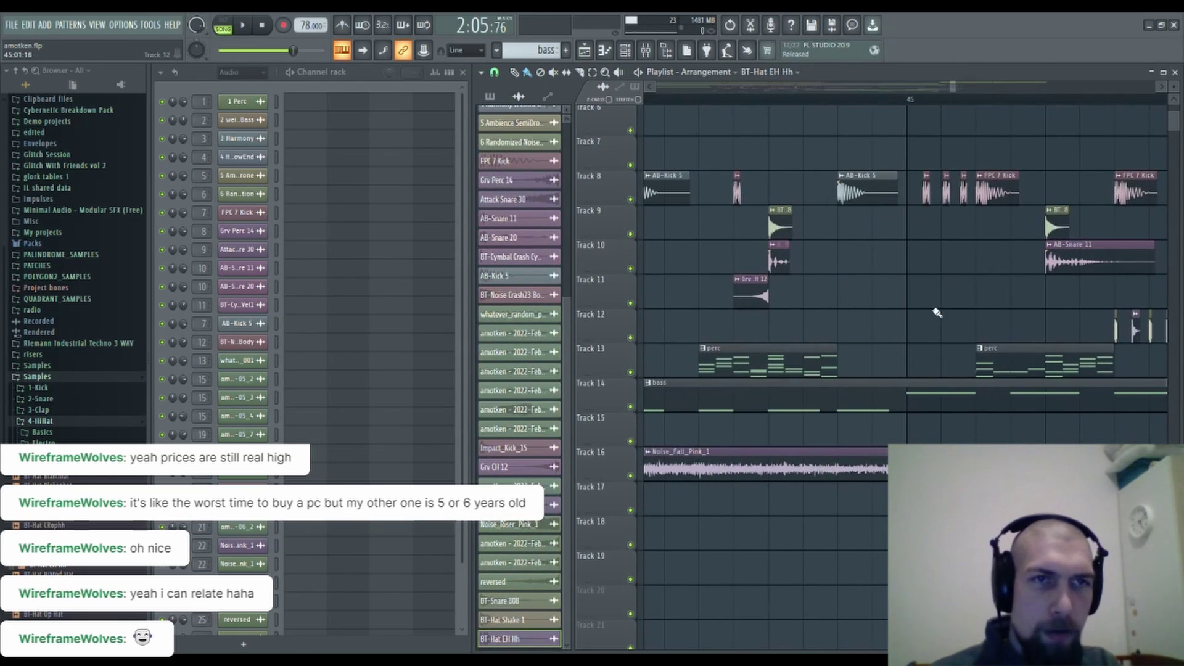
click(945, 334)
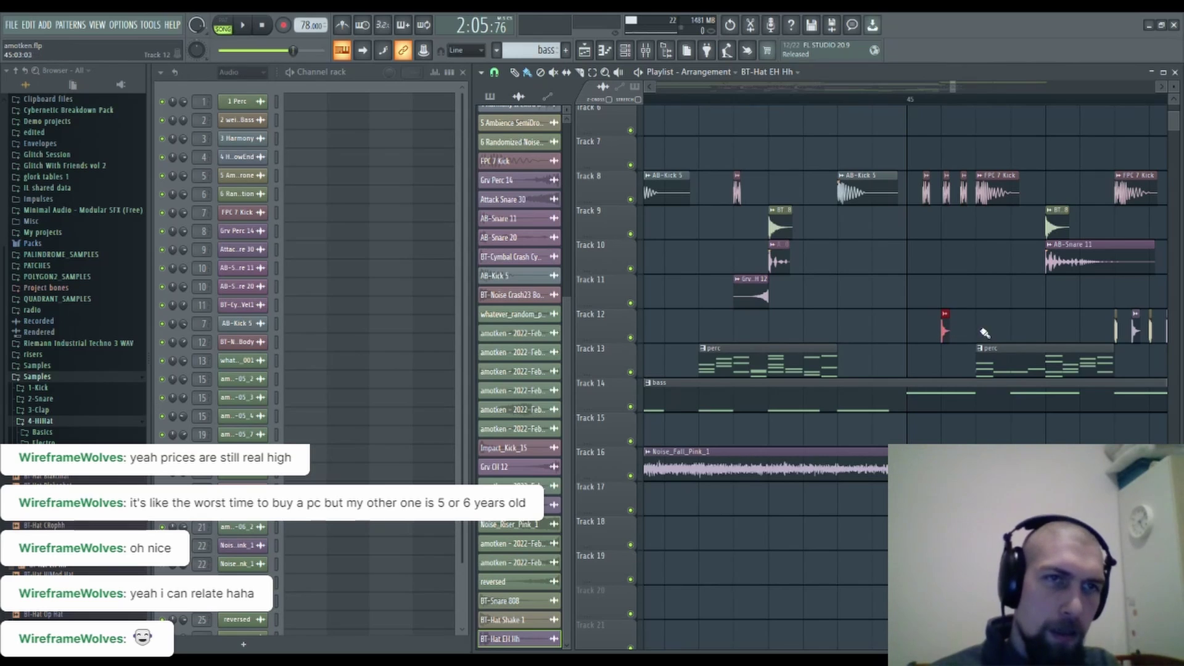
drag(1047, 261, 799, 267)
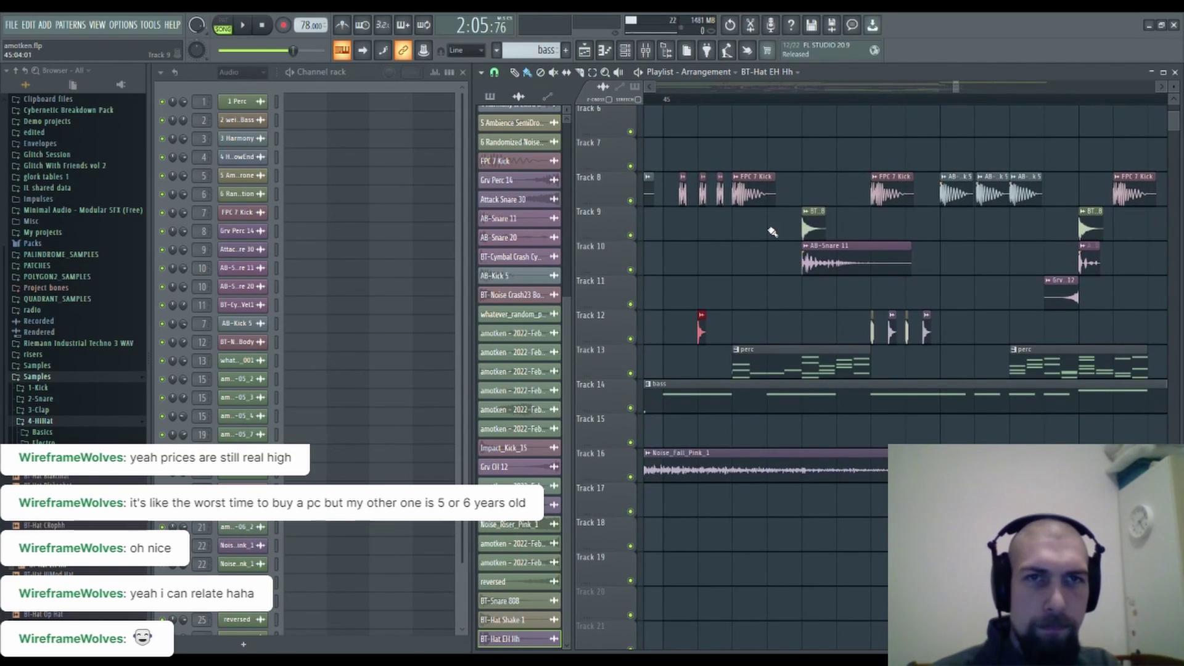
drag(1026, 279, 920, 309)
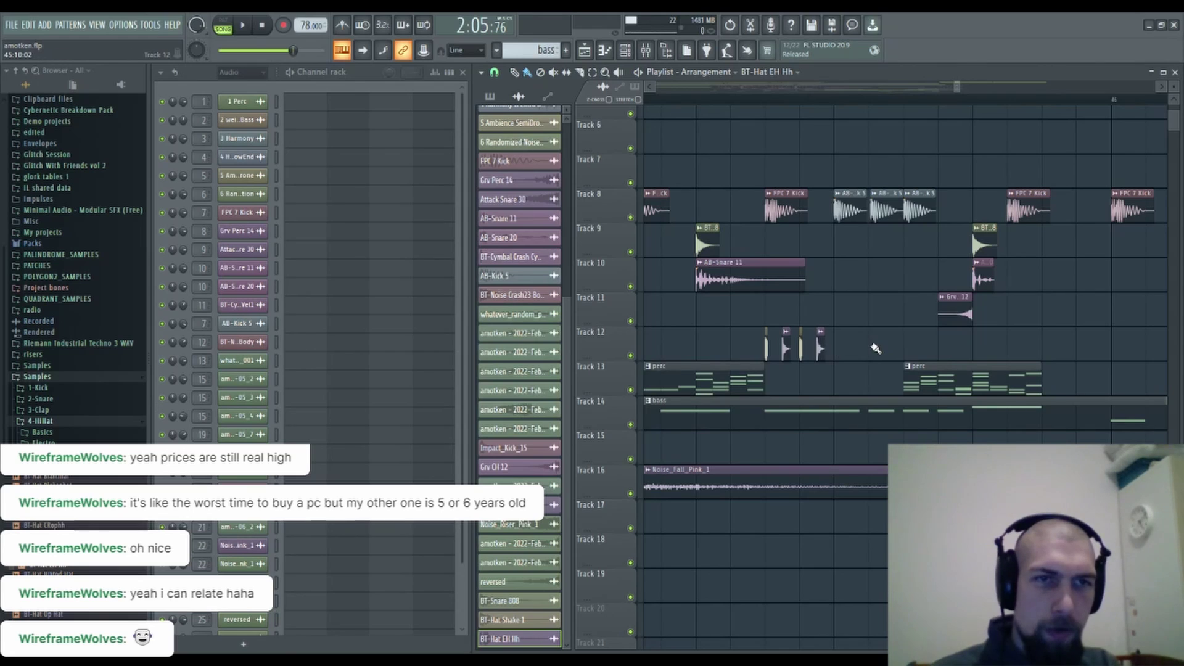
drag(907, 336, 724, 348)
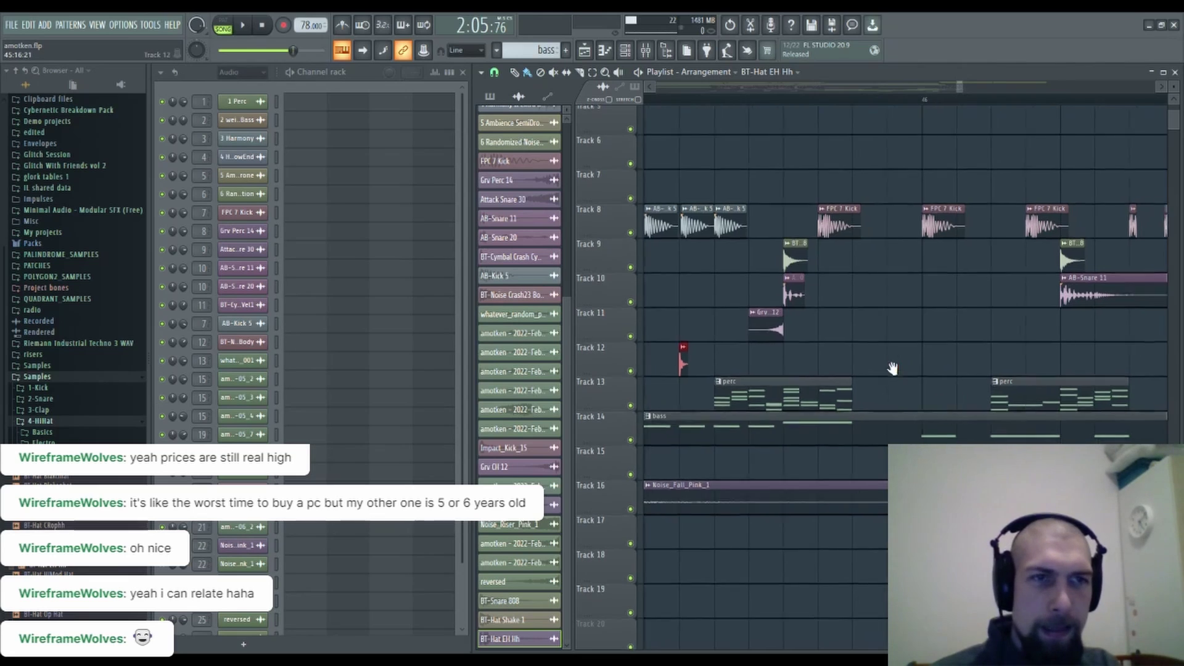
drag(891, 368, 677, 338)
scroll(885, 116, down, 5)
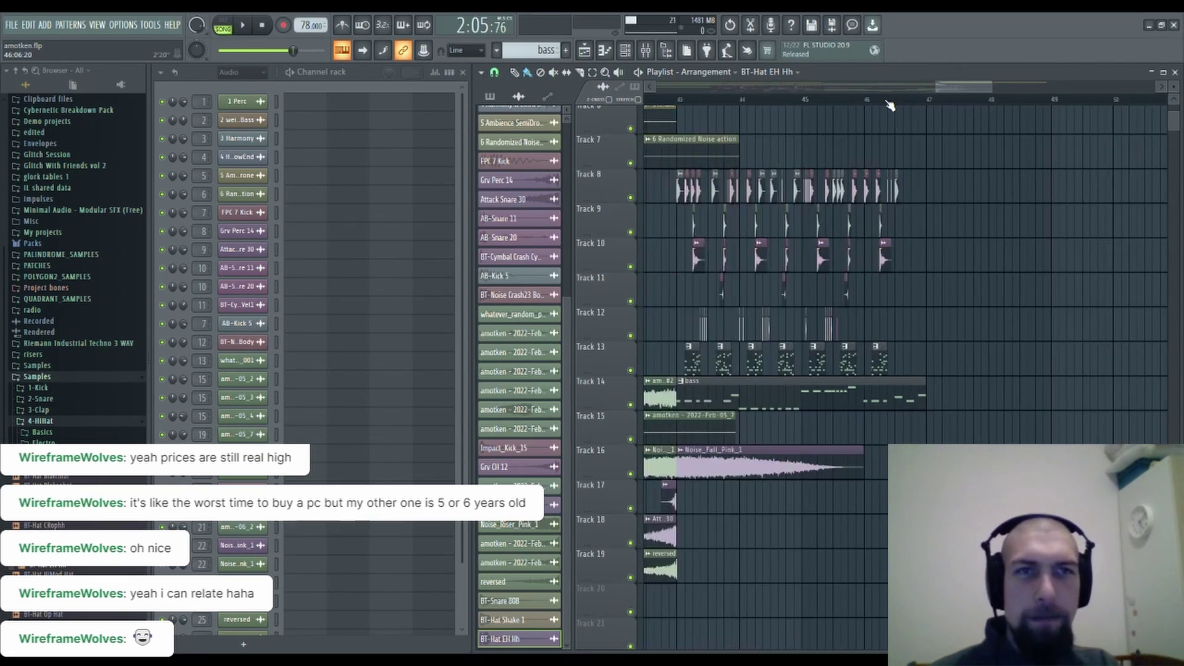
Listen to the arrangement from bar 23 into the pads section up to about bar 30, and stop playback.
drag(885, 119, 1147, 297)
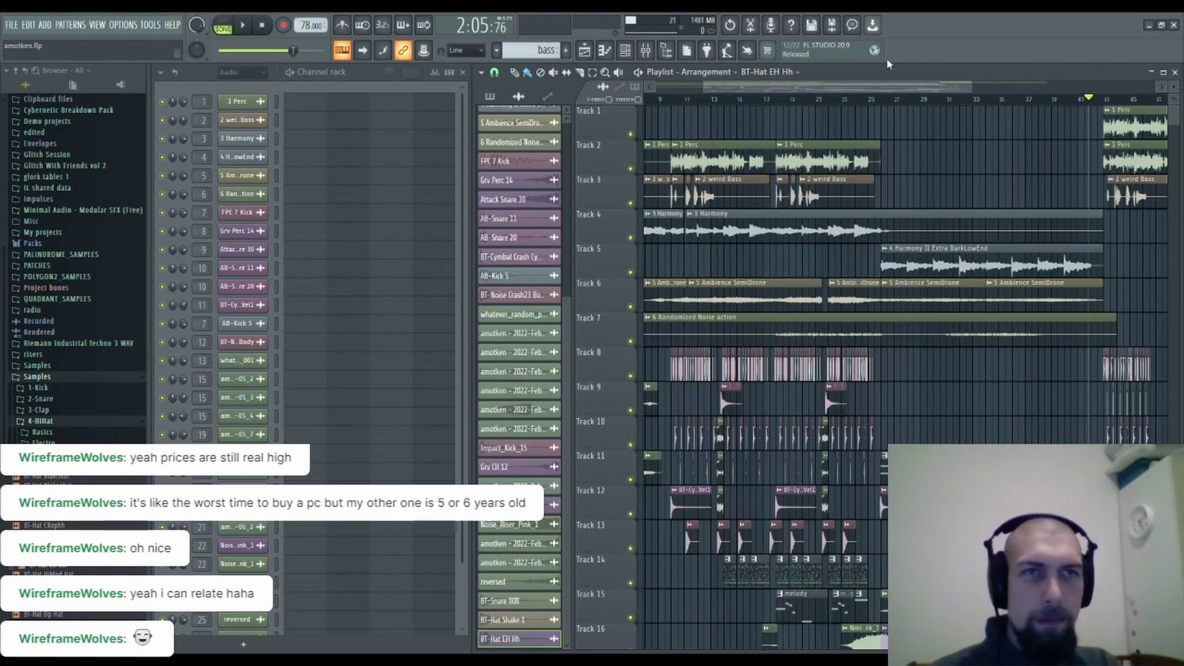
click(869, 99)
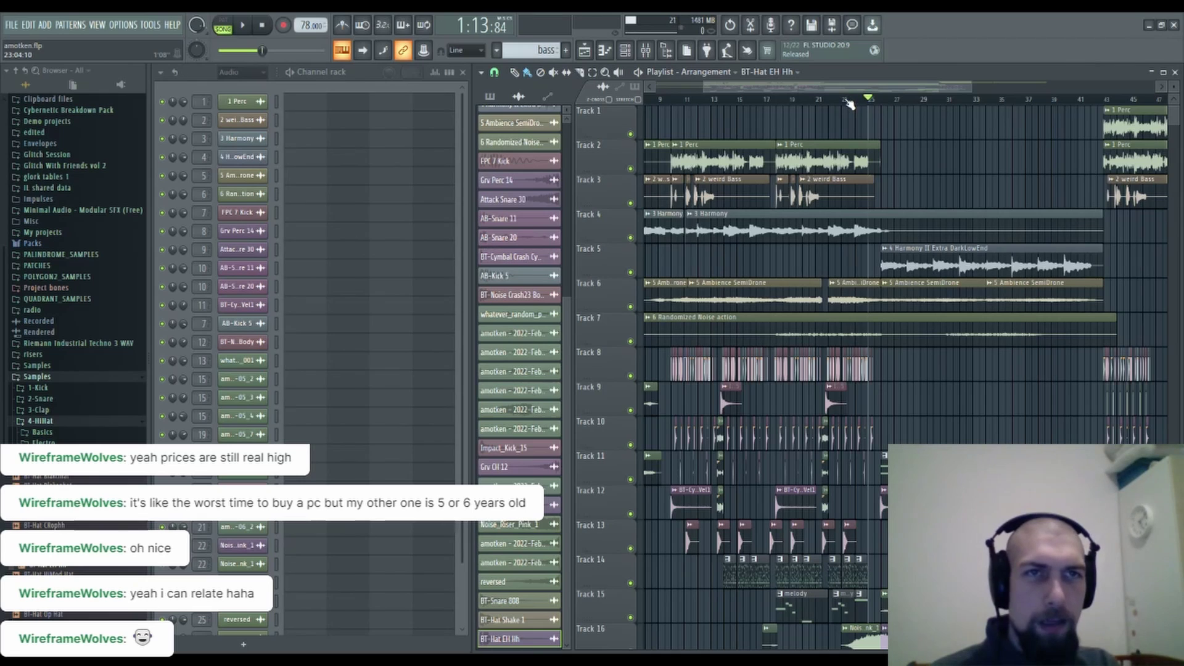
click(847, 100)
key(space)
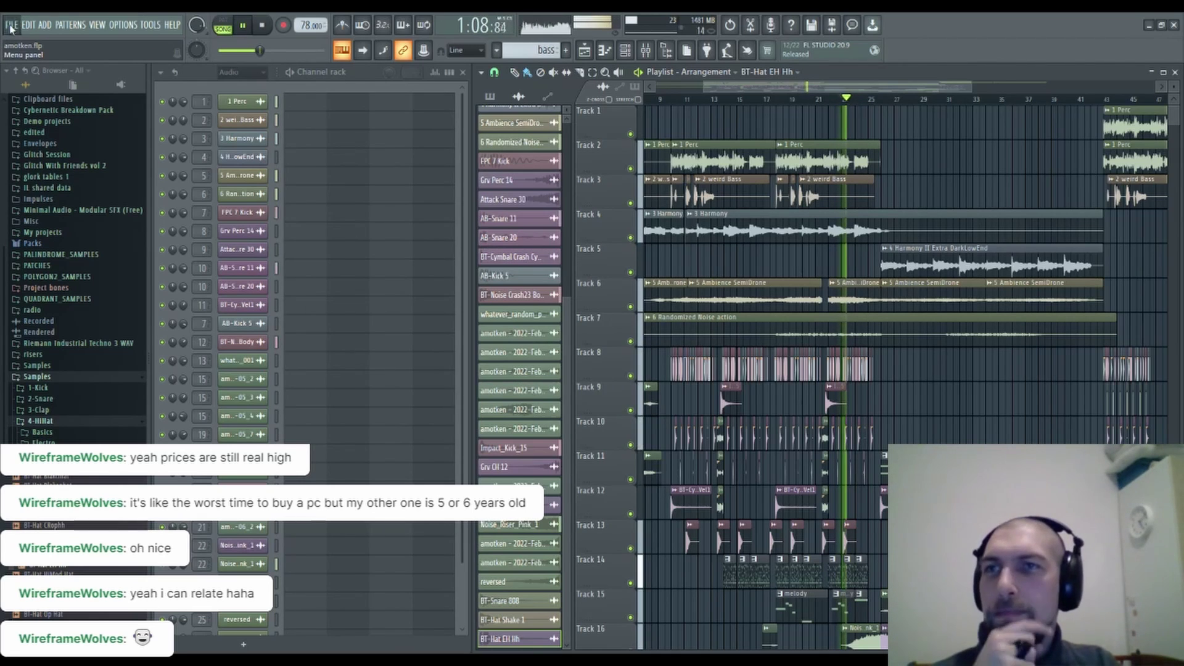
drag(909, 384, 837, 180)
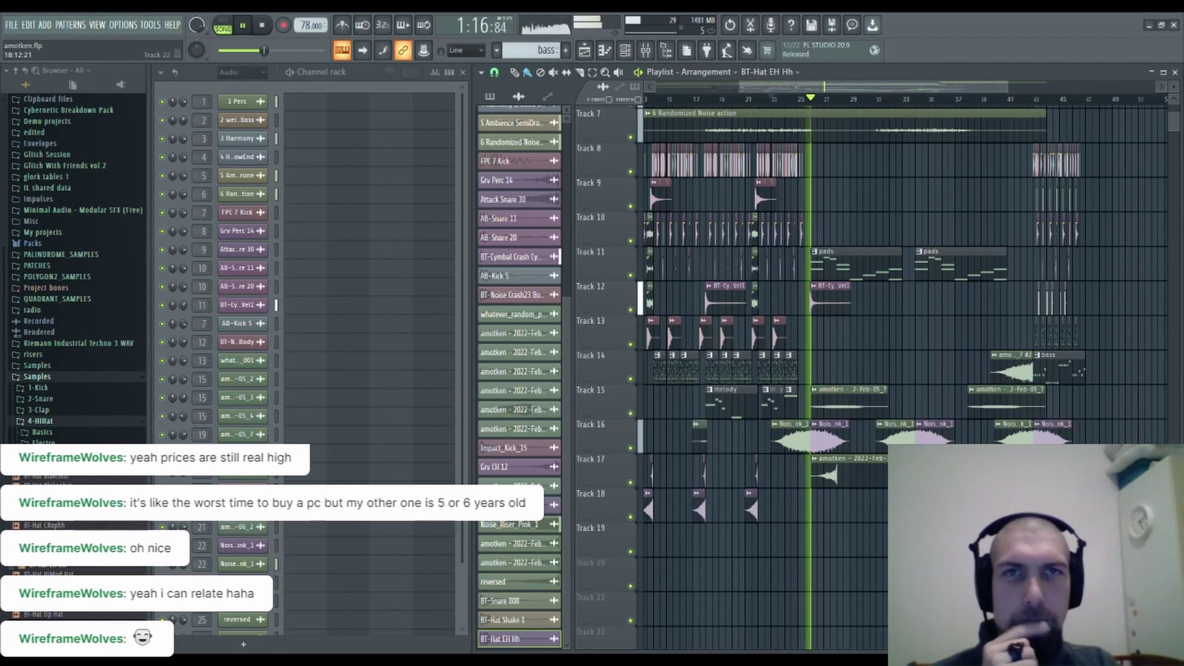
drag(889, 318, 812, 352)
scroll(751, 101, up, 2)
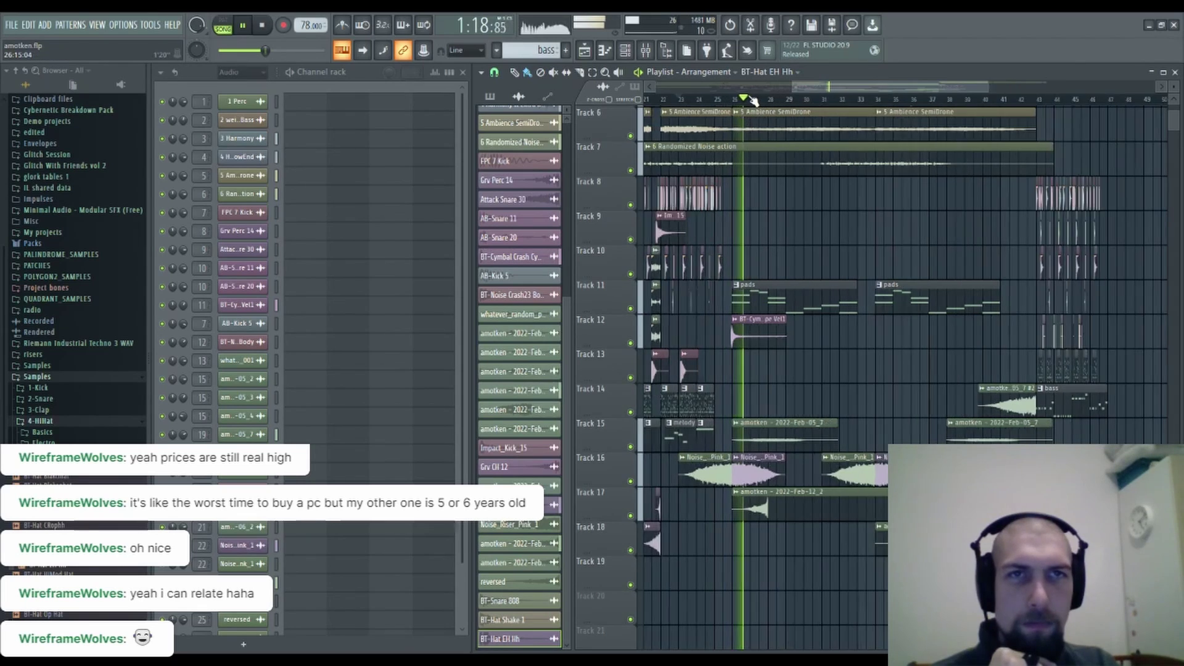
scroll(754, 100, up, 3)
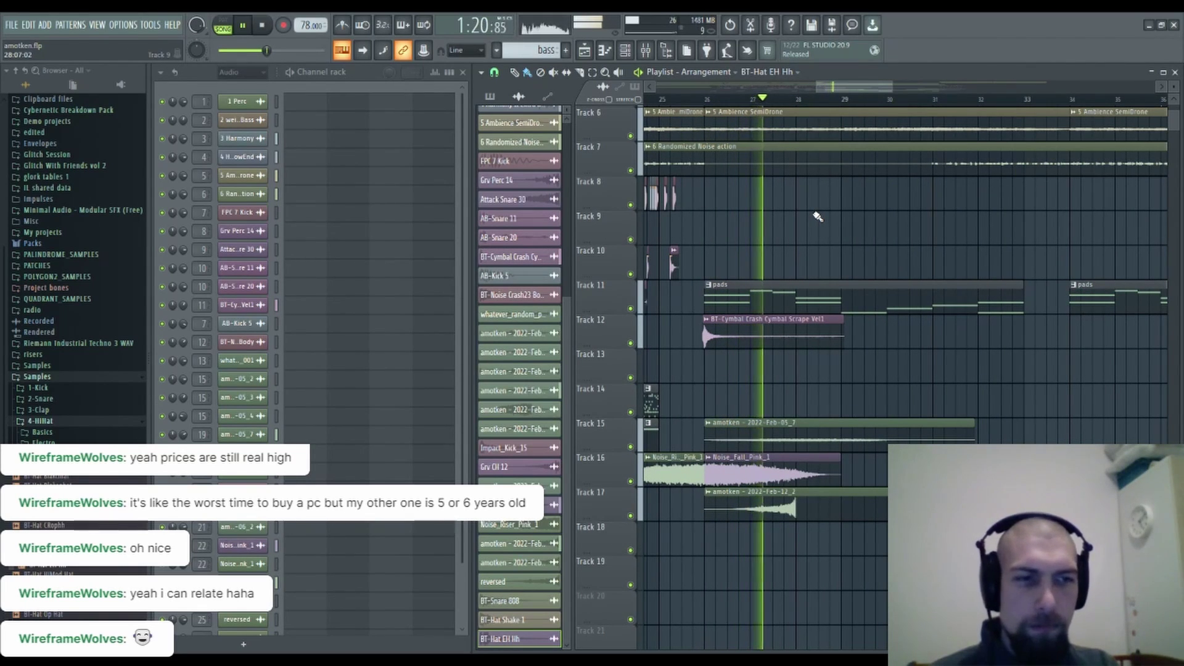
drag(938, 228, 827, 158)
drag(1042, 338, 962, 261)
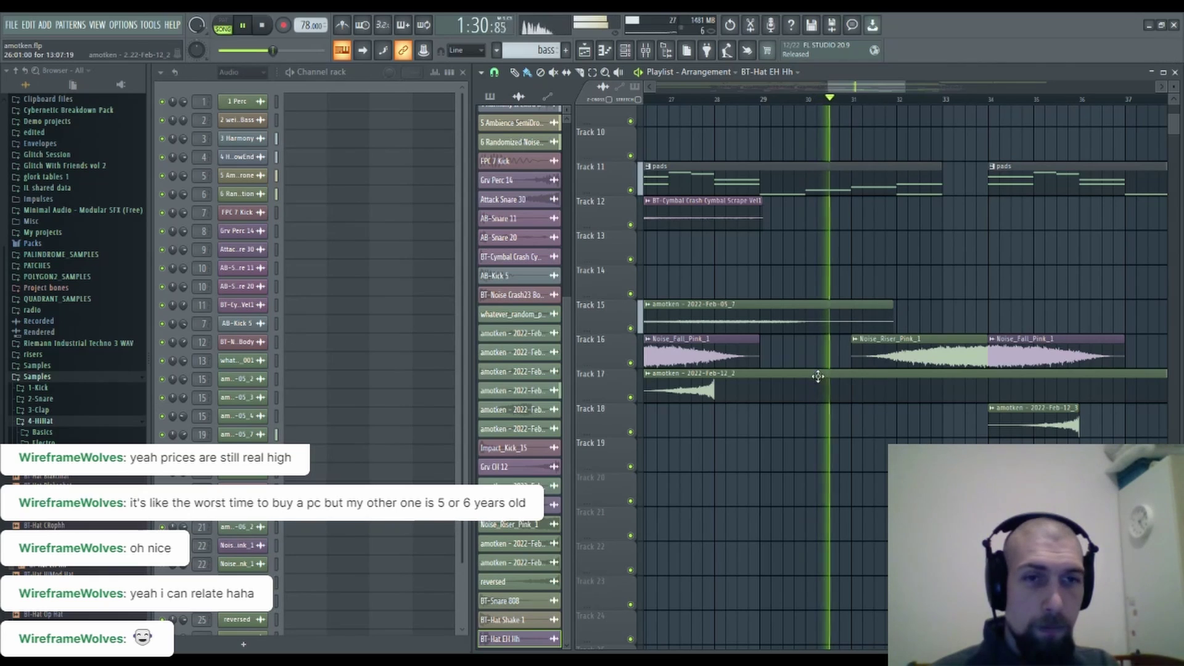
key(space)
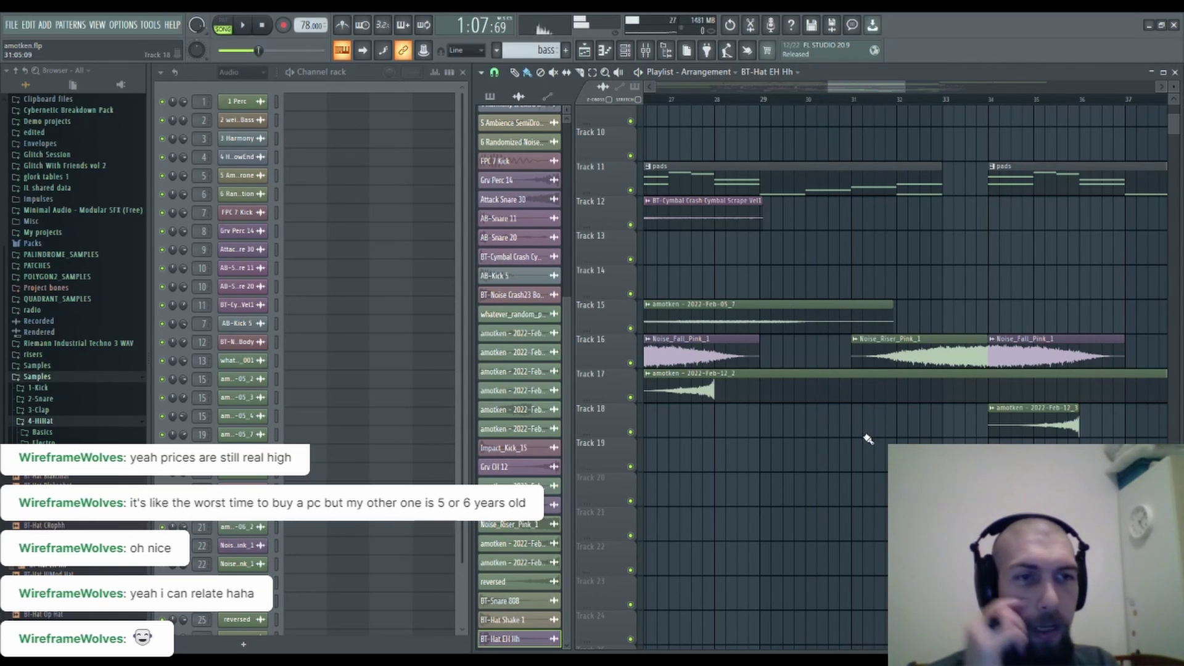
Reload the sample files of the amotken - 2022-Feb-12_2 clip on Track 17 and the amotken - 2022-Feb-12_3 clip on Track 18.
drag(864, 437, 612, 373)
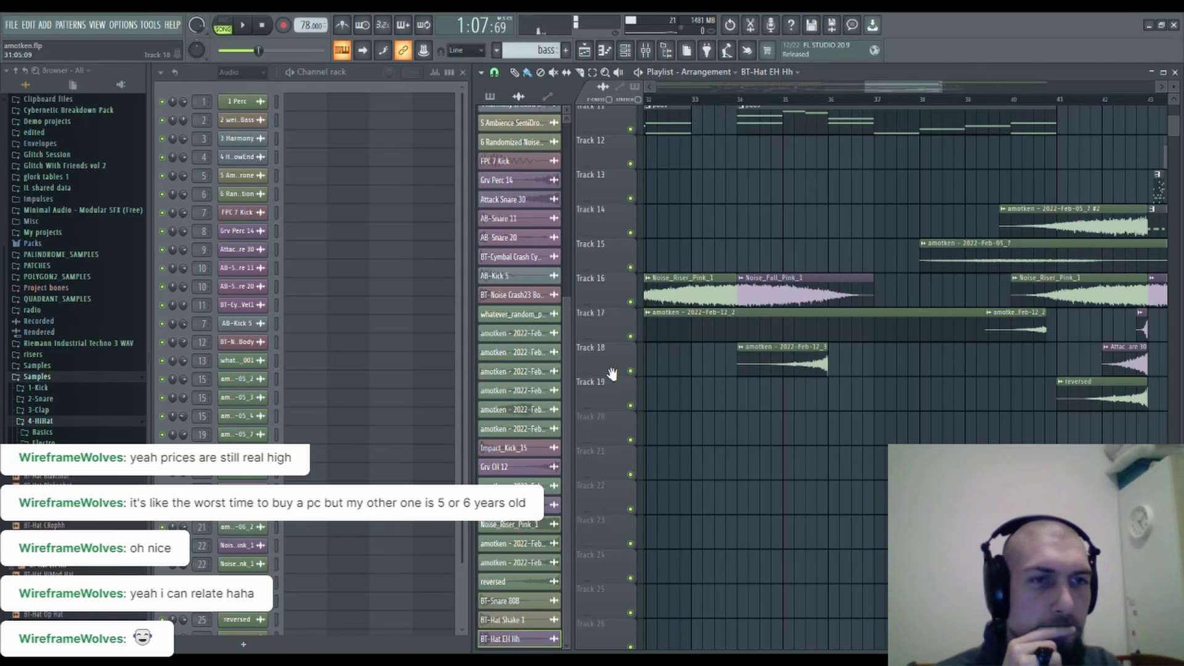
drag(612, 373, 997, 383)
double_click(924, 343)
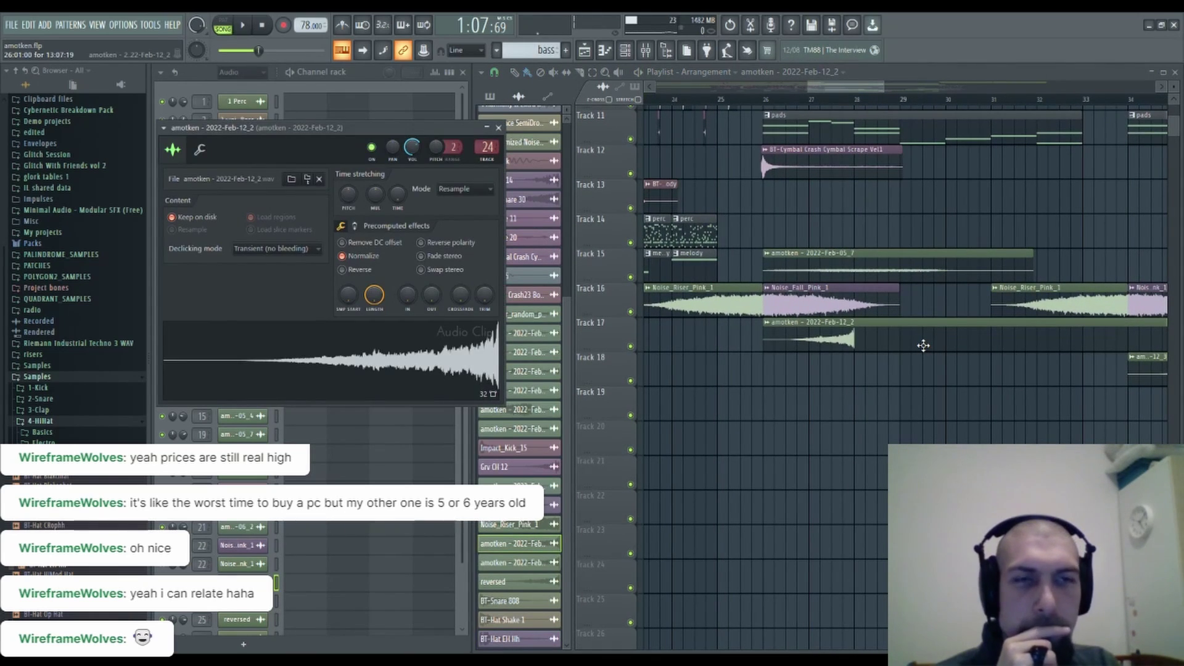
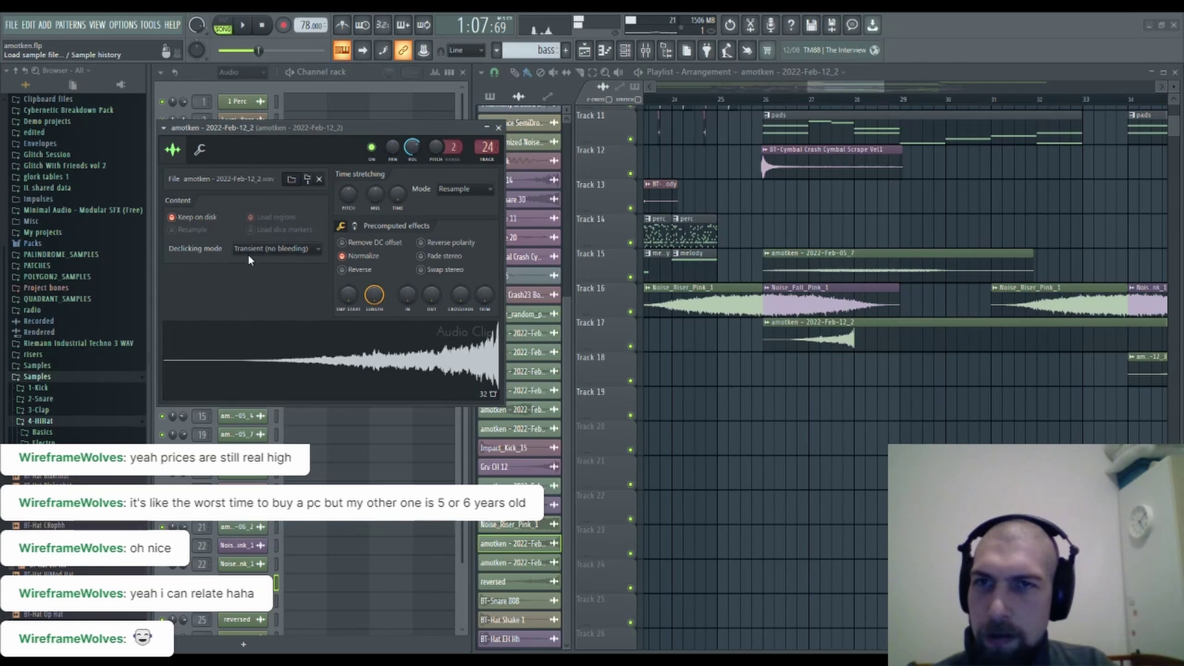
click(498, 128)
scroll(915, 386, right, 5)
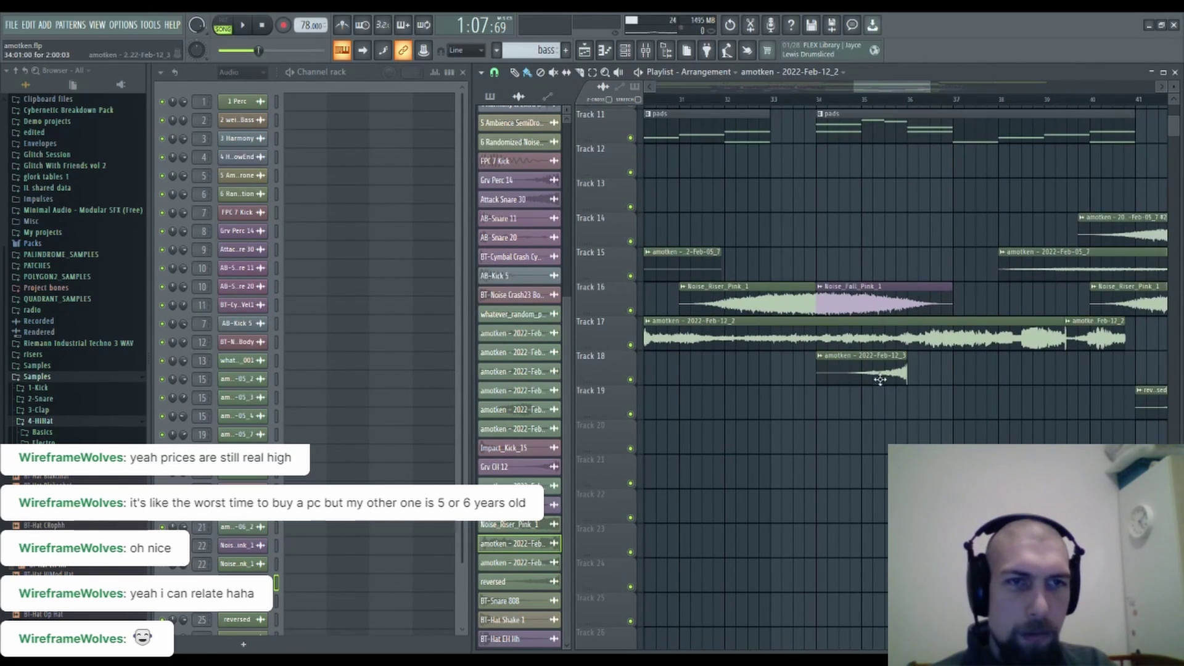
double_click(881, 380)
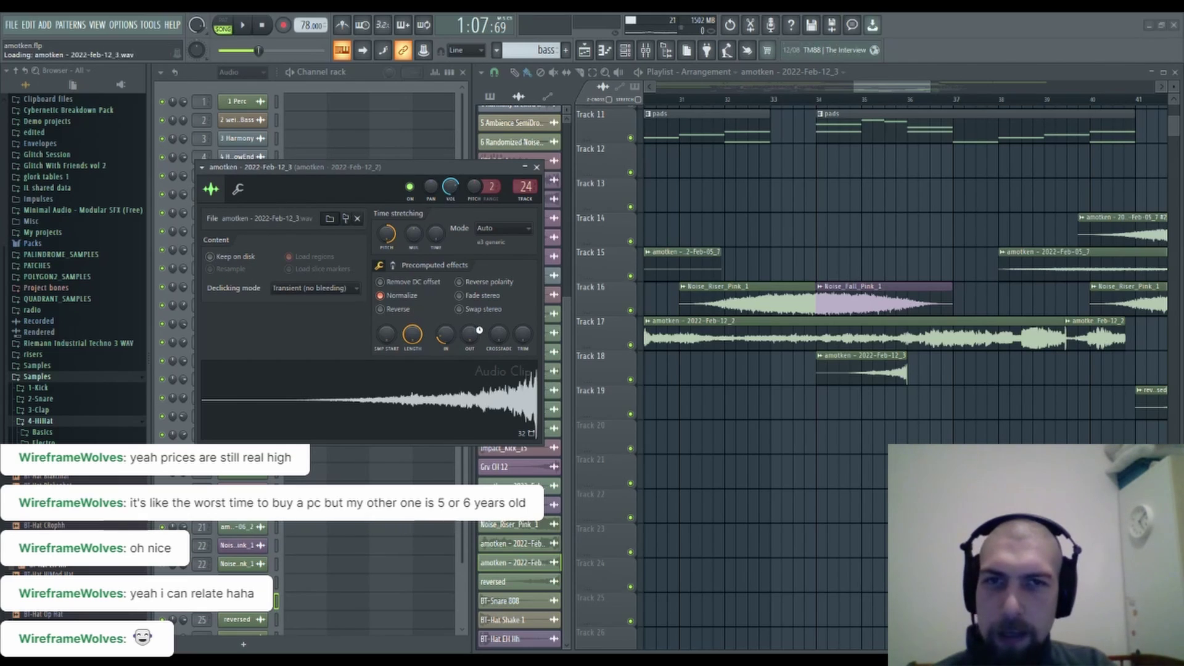
click(537, 167)
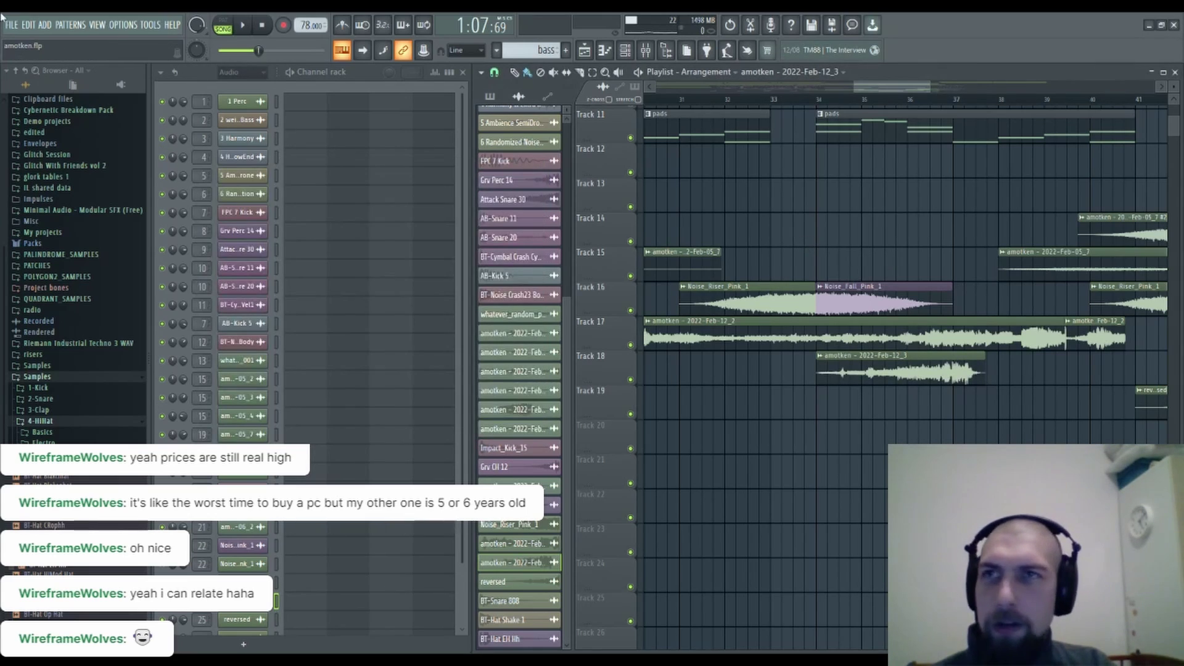
Play the arrangement from bar 23 and follow the transition into the pads section at bar 26.
drag(769, 214, 1173, 407)
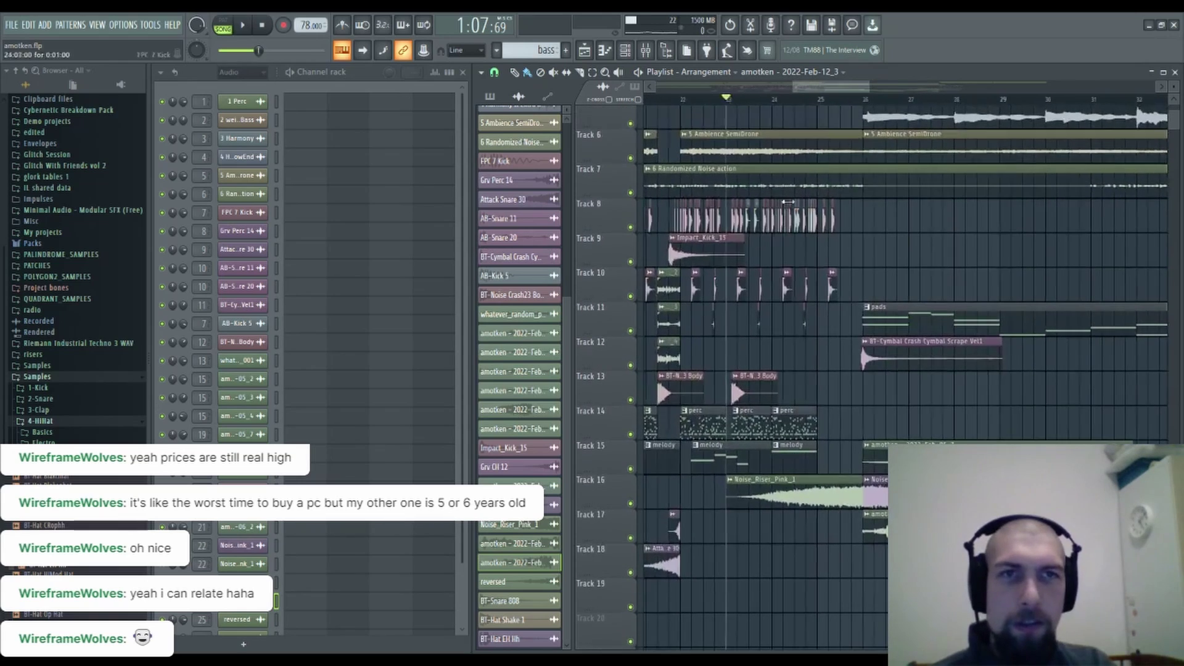
key(space)
drag(912, 255, 778, 197)
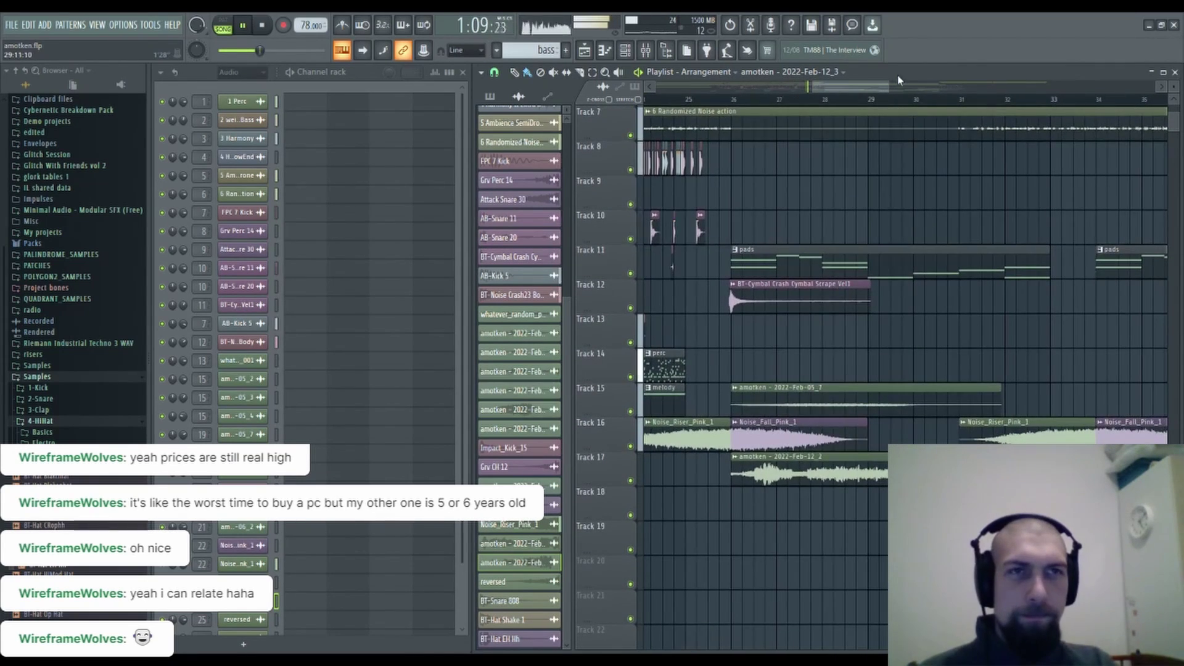
scroll(895, 108, down, 3)
drag(999, 399, 817, 275)
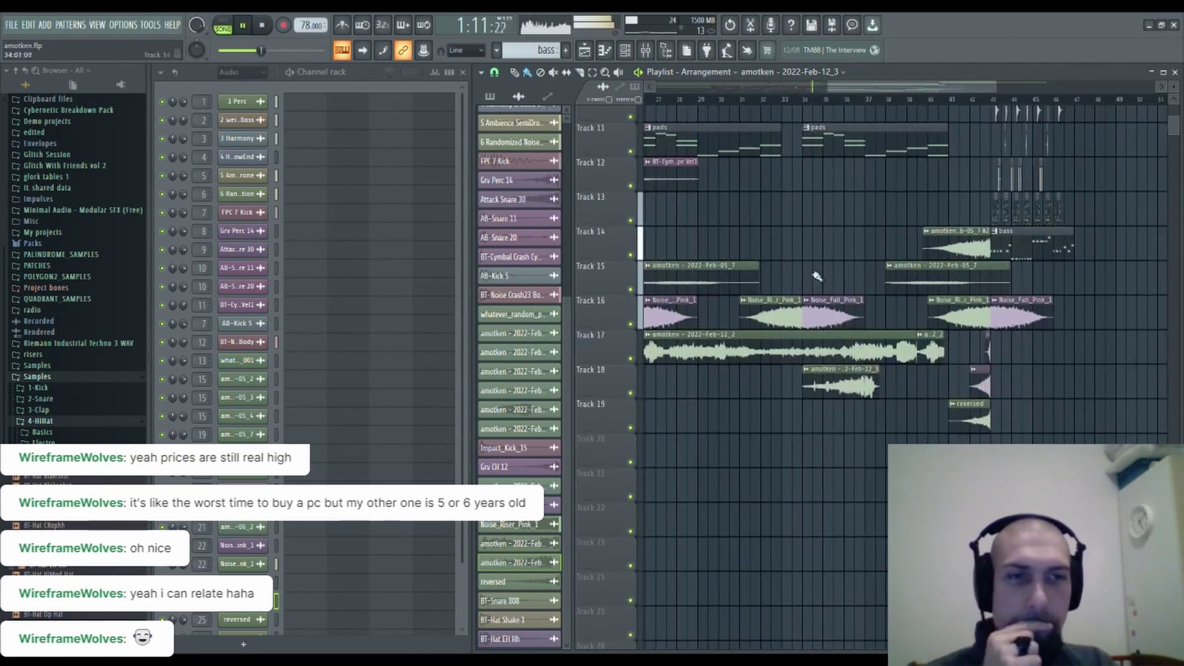
drag(851, 436, 1006, 466)
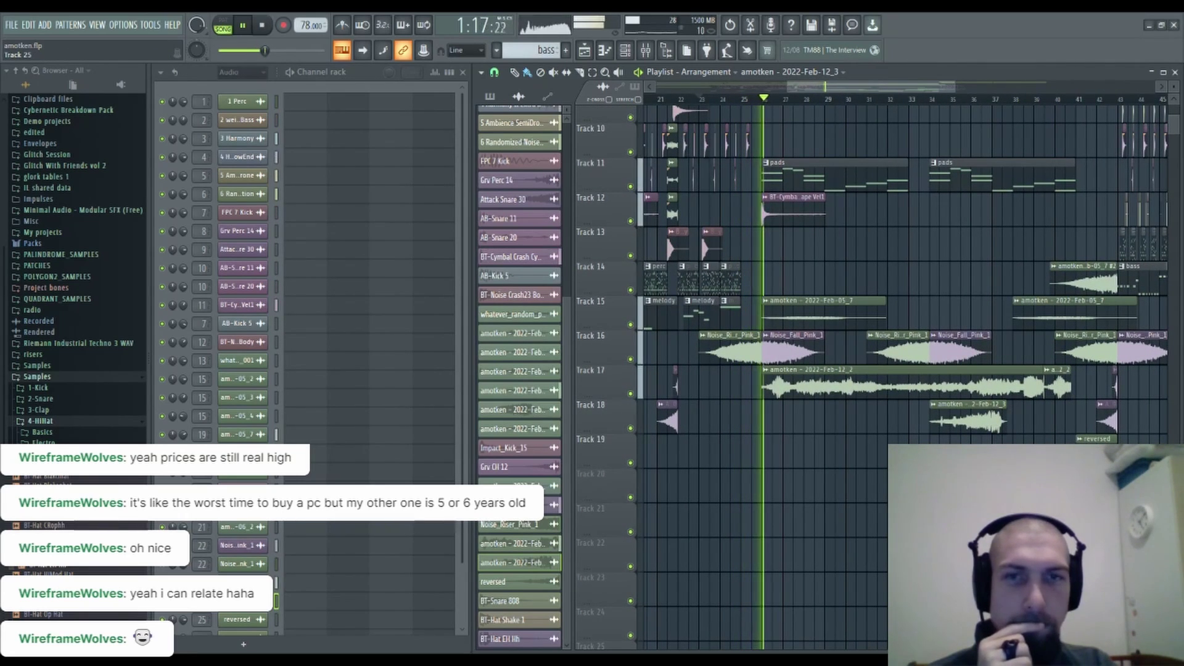
drag(838, 550, 814, 555)
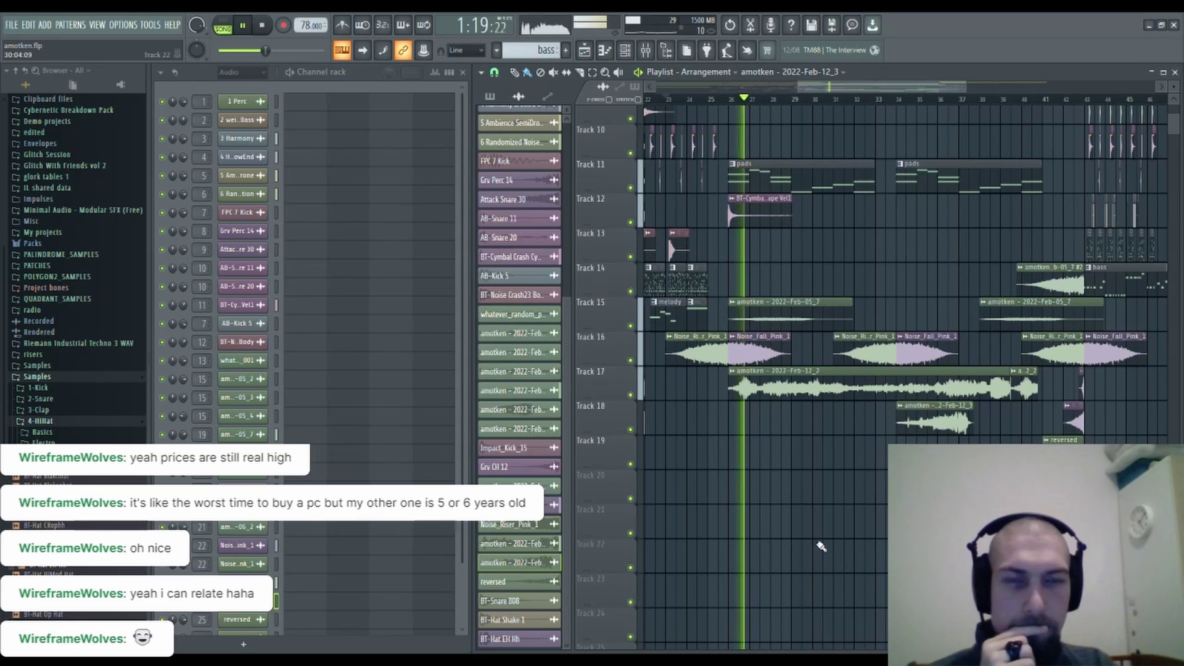
Inspect the sampler settings of the amotken - 2022-Feb-12_2 and 2022-Feb-12_3 clips during playback.
double_click(781, 395)
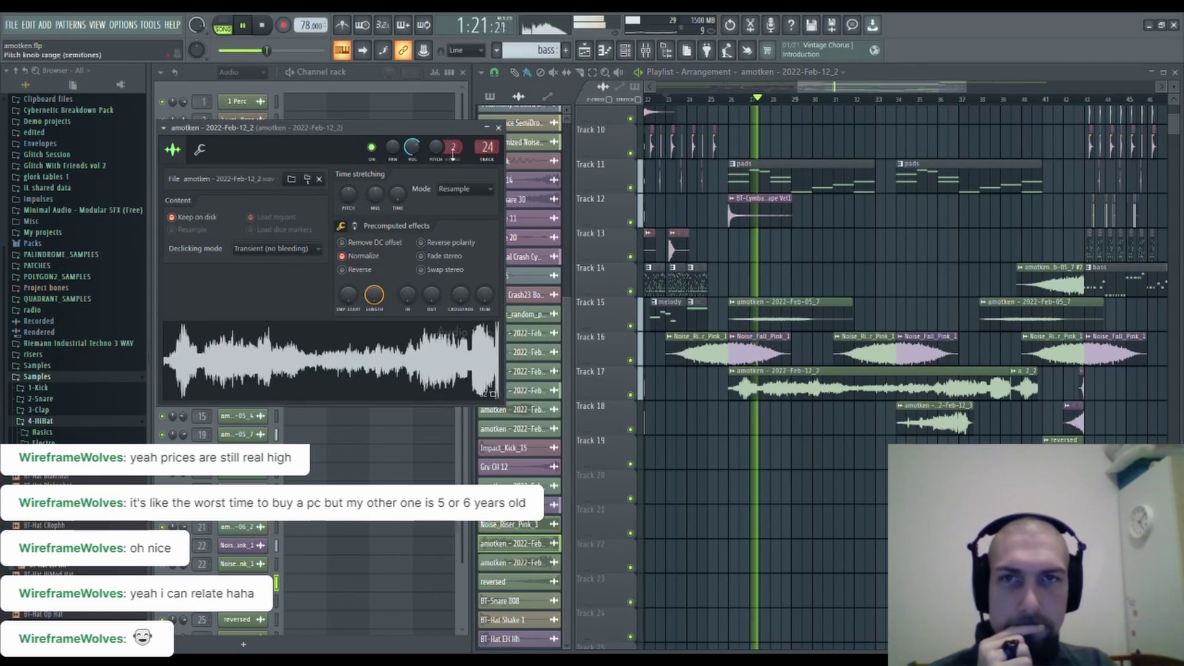
click(498, 127)
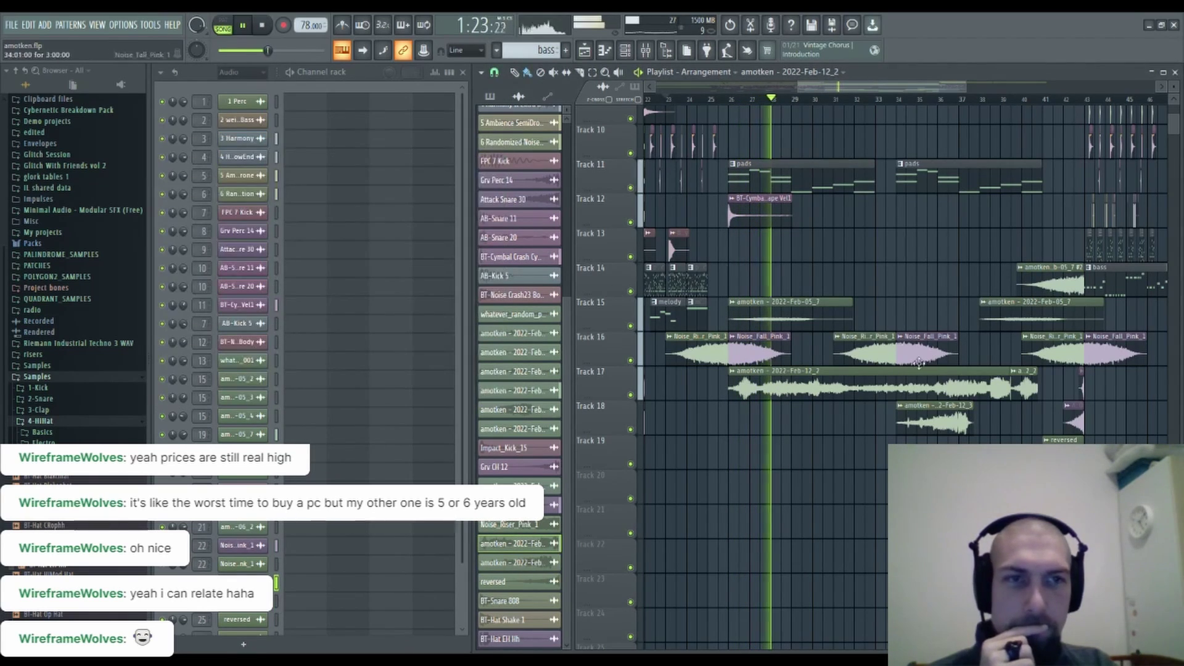
double_click(943, 423)
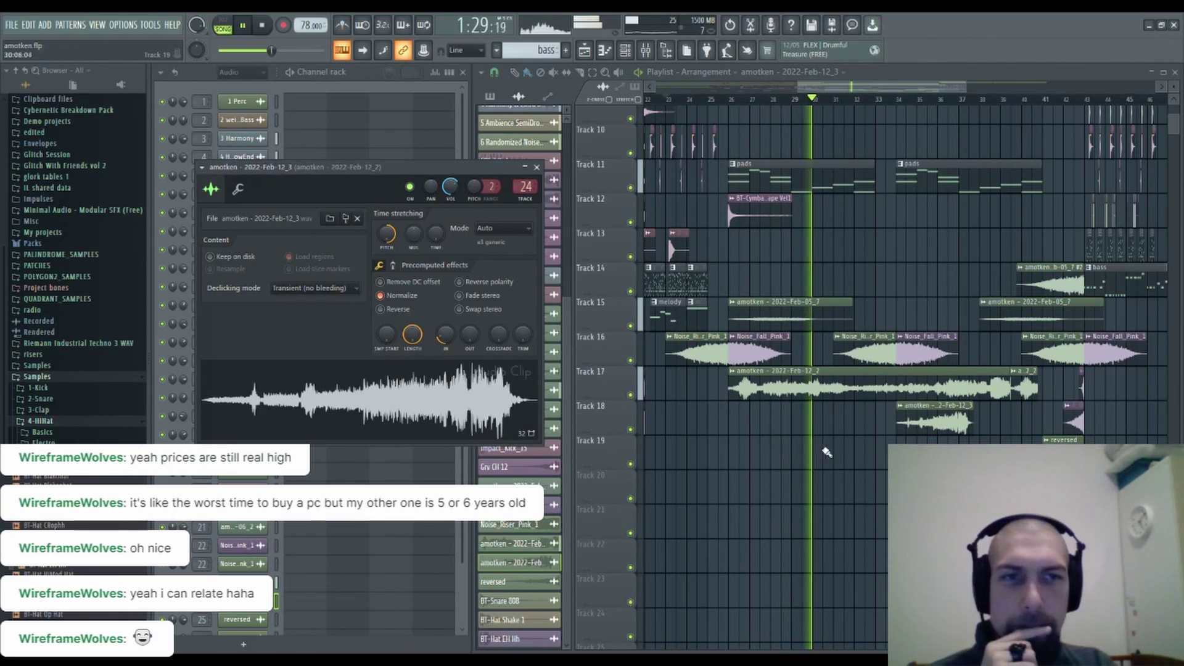
click(536, 166)
Listen to the end of the first pads clip, from about bar 30 to bar 33.
scroll(890, 284, up, 1)
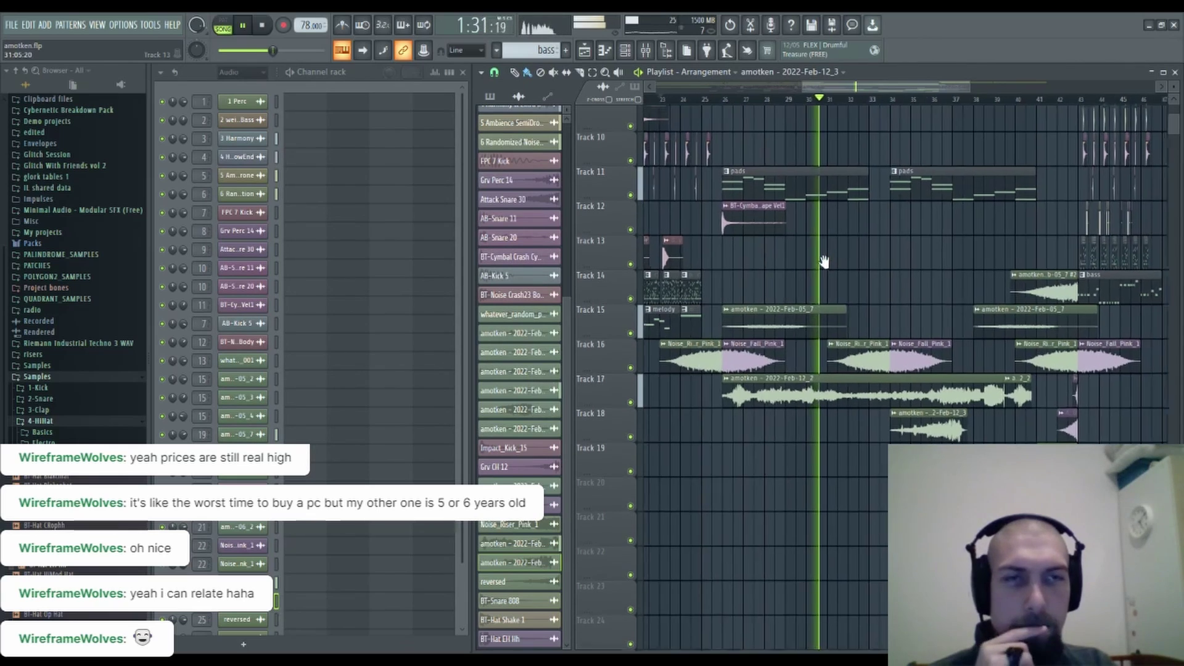
mouse_move(890, 285)
mouse_down()
mouse_move(788, 303)
mouse_move(762, 288)
mouse_up()
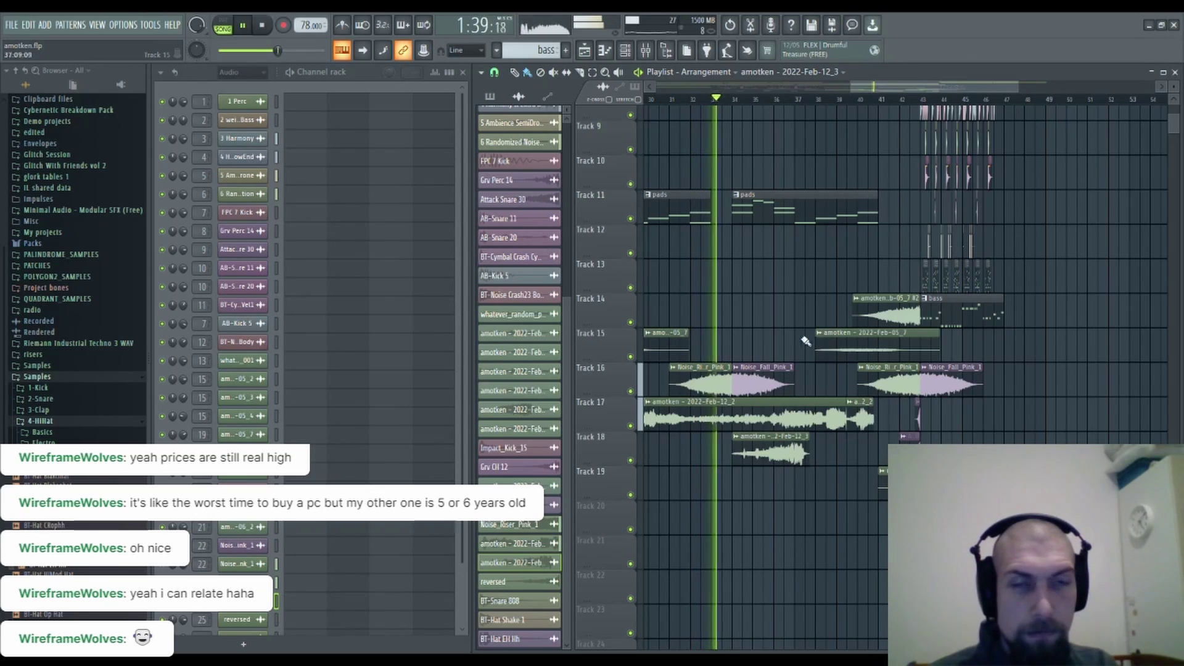
drag(760, 291, 749, 344)
Route the BT-Snare 808 sample used in the second drum section to its own mixer track, insert 28.
scroll(865, 200, up, 5)
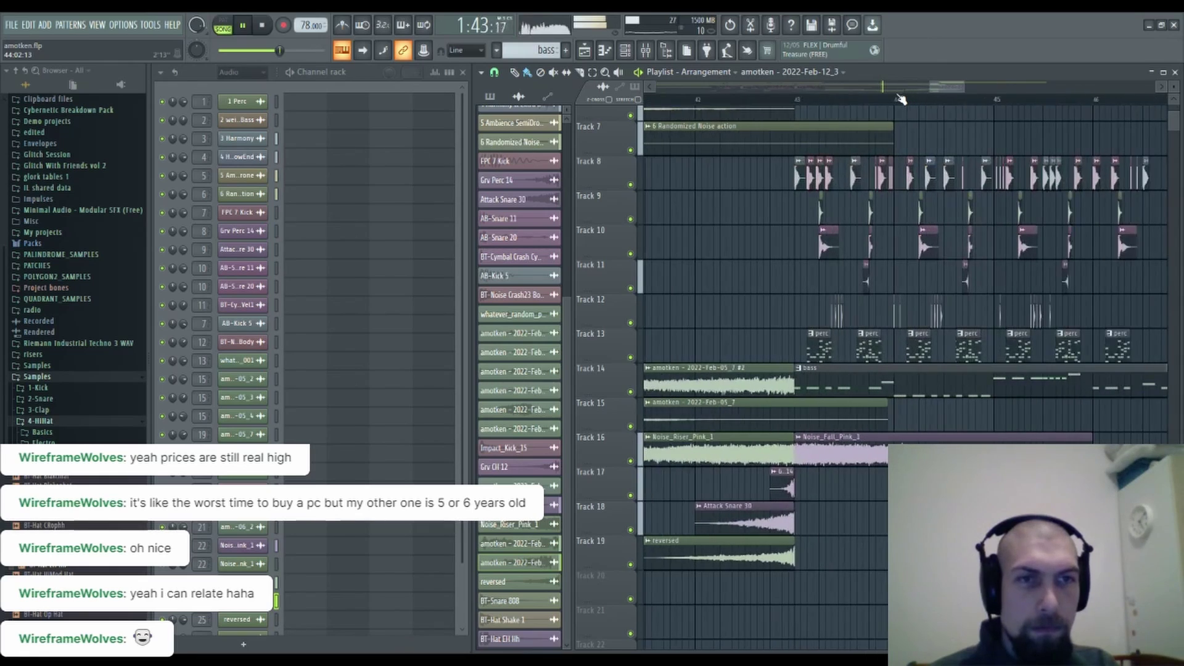
click(864, 200)
double_click(864, 206)
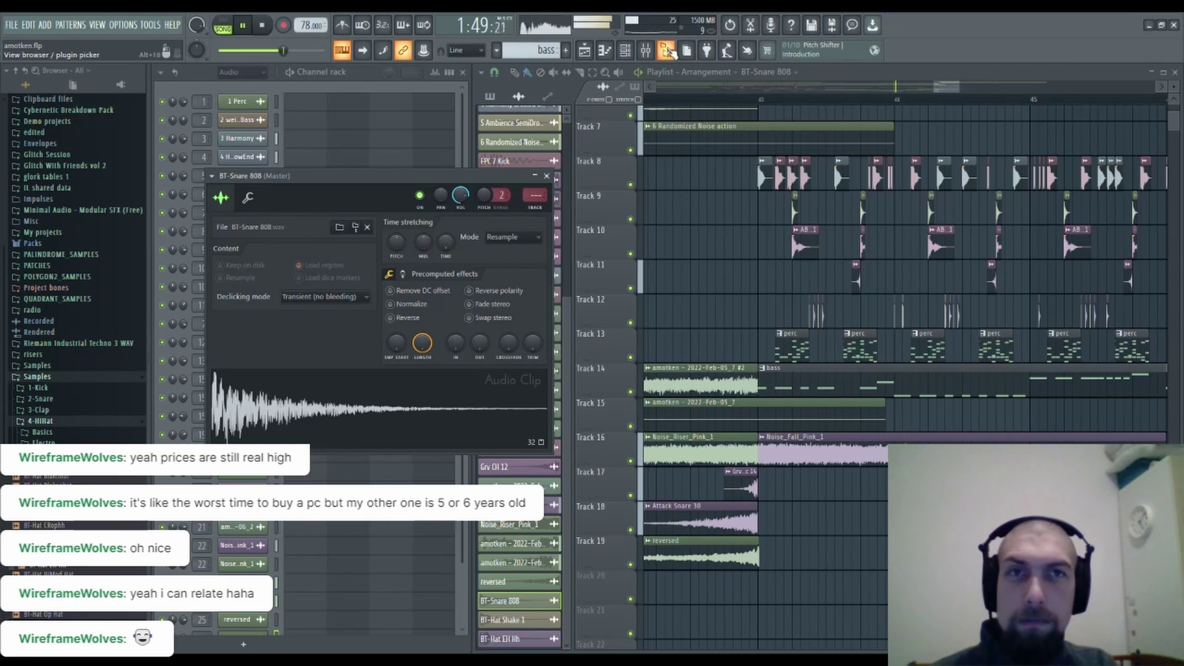
click(655, 52)
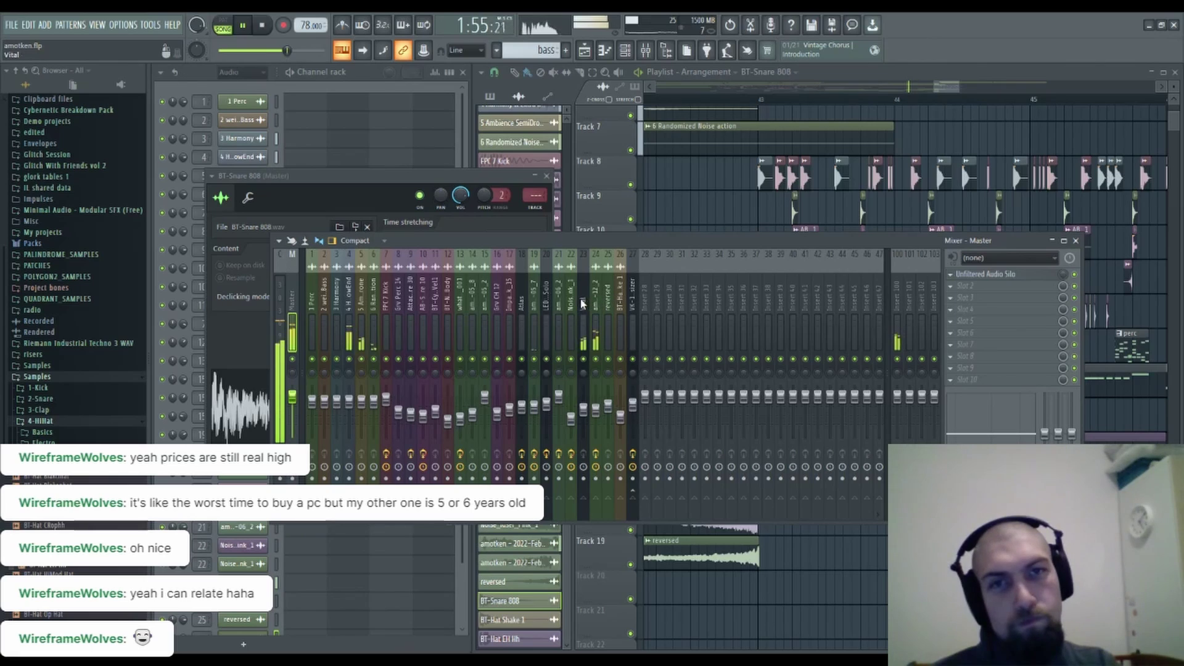
click(447, 177)
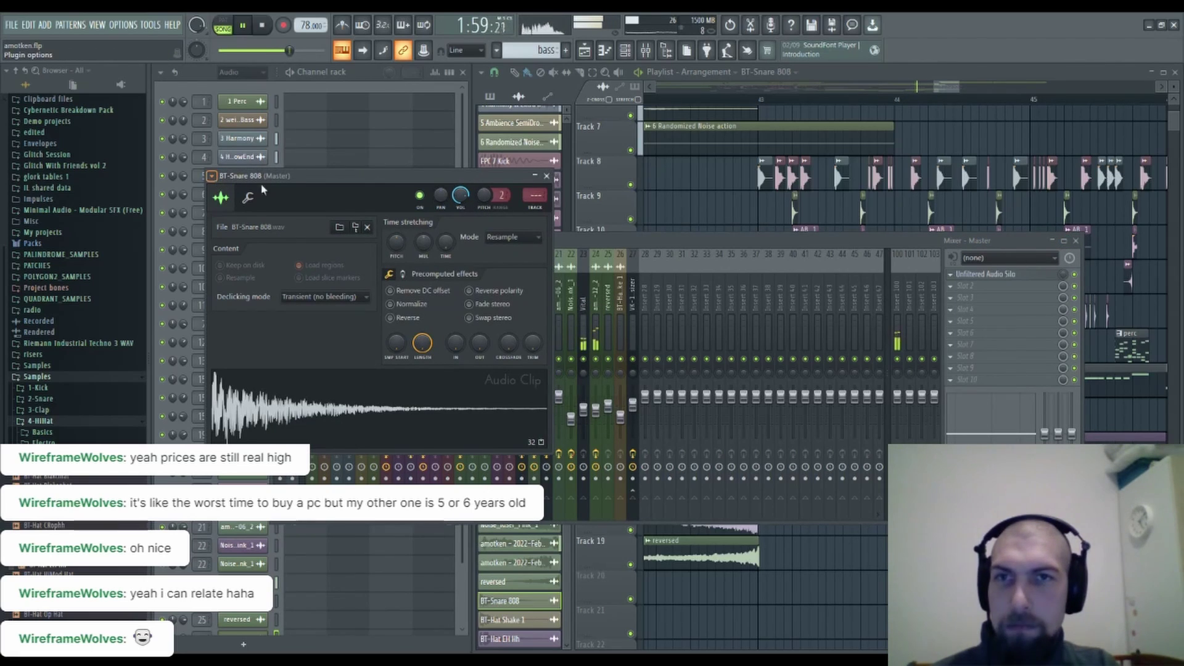
key(ctrl+l)
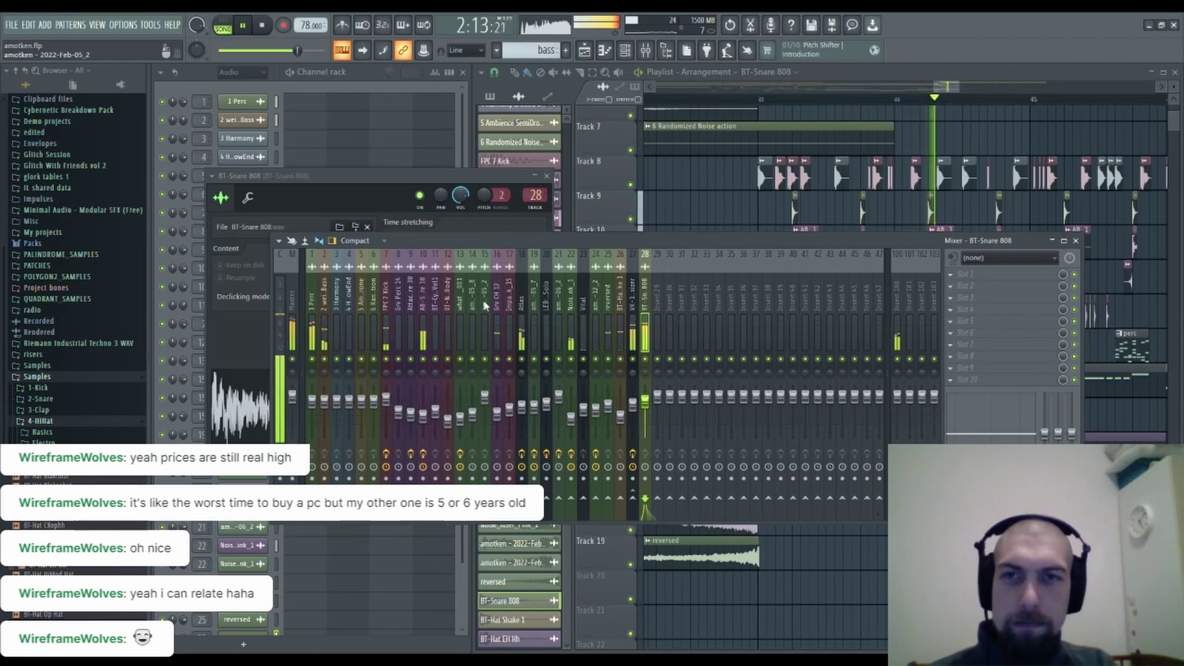
click(1075, 241)
Listen to the second drum section through to its end before bar 47, and stop playback.
drag(805, 280, 681, 293)
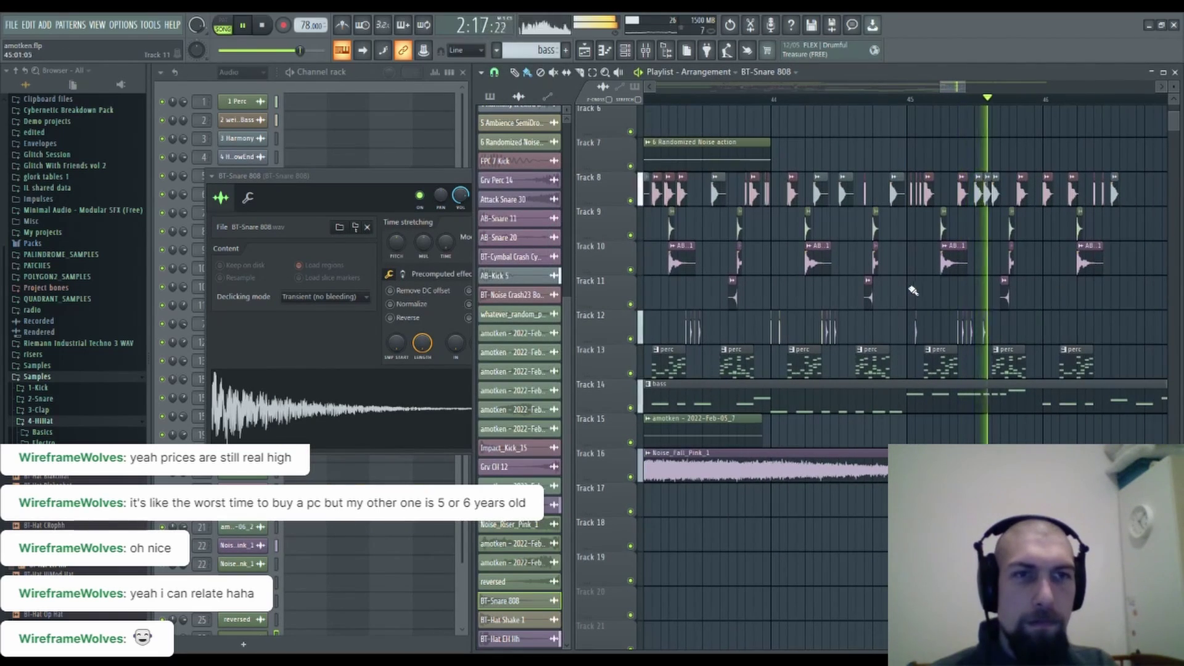
drag(917, 290, 845, 310)
drag(964, 311, 941, 333)
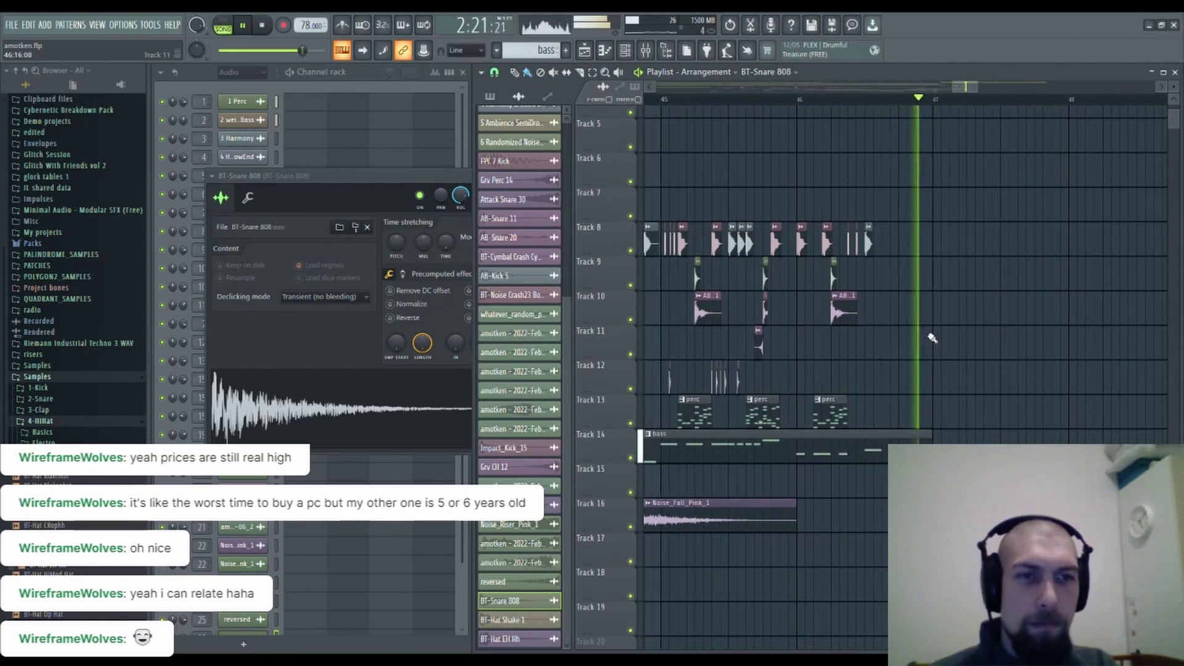
key(space)
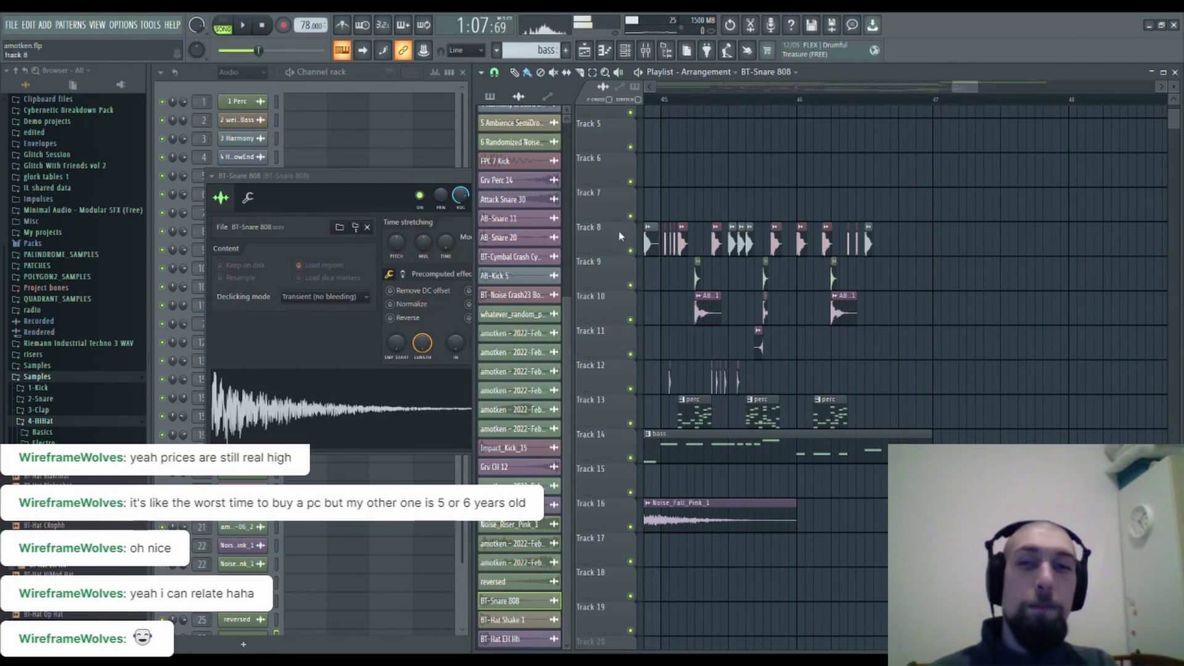
Close the BT-Snare 808 settings and delete playlist Track 1, which holds the duplicate 1 Perc clips.
click(423, 181)
click(550, 177)
drag(777, 197, 981, 333)
scroll(928, 108, down, 4)
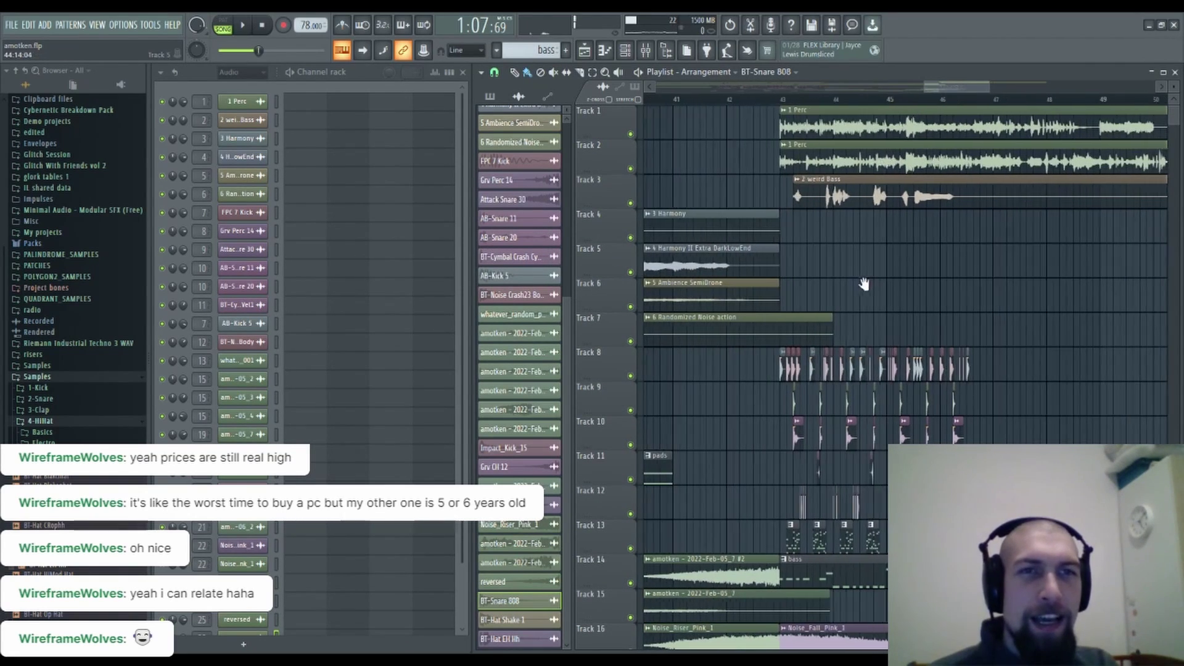
scroll(816, 108, down, 5)
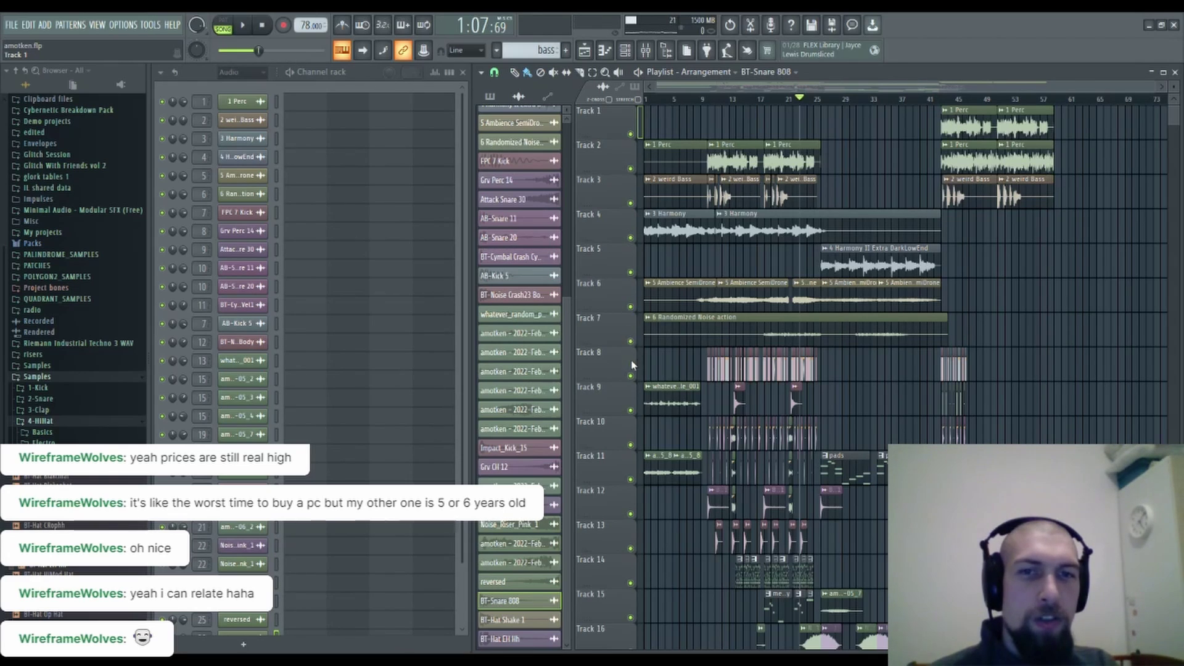
click(633, 380)
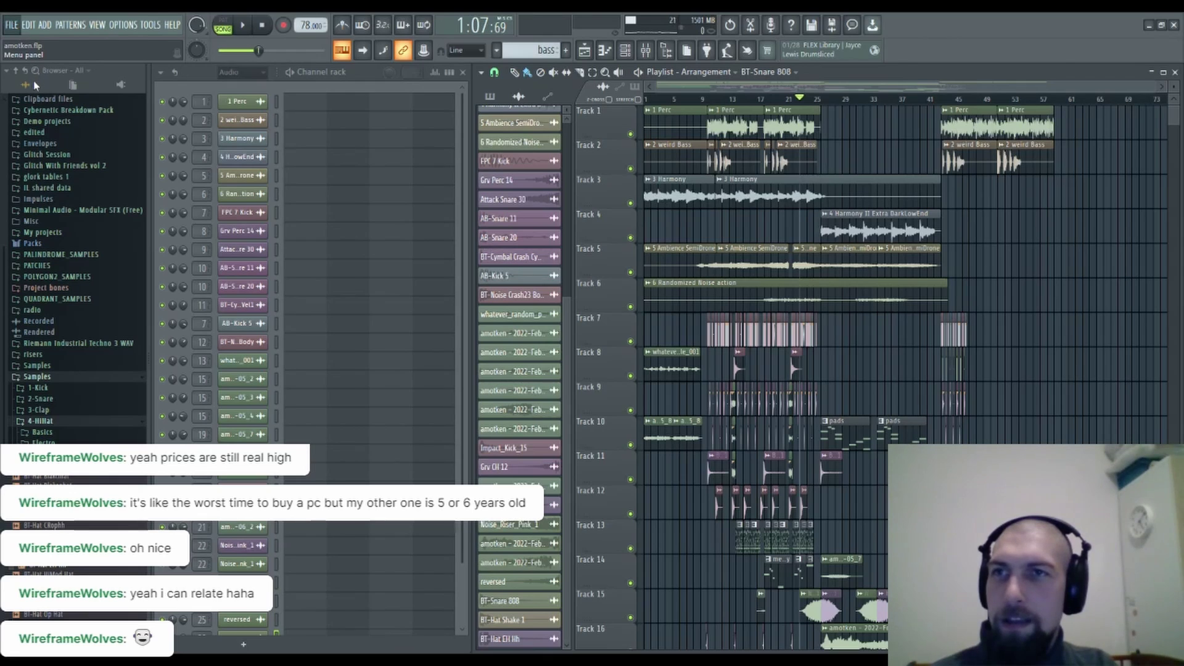
Listen to the remaining 1 Perc clip on Track 1 soloed from bar 43, and restore the other tracks.
drag(1024, 220, 966, 231)
scroll(911, 100, up, 6)
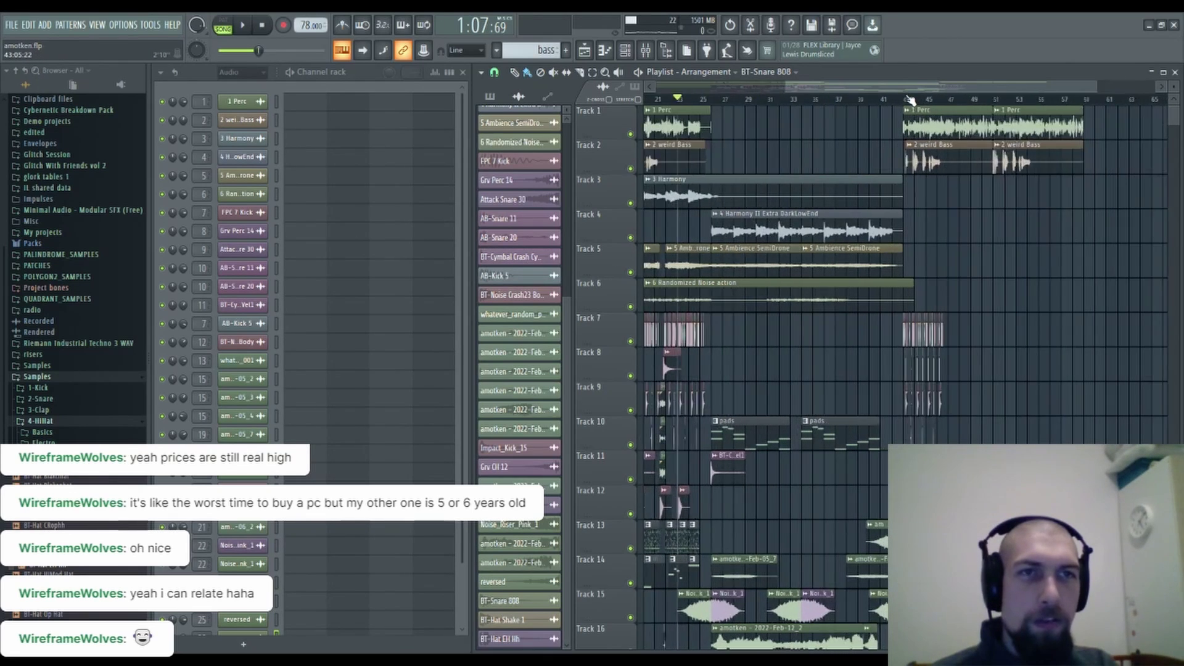
scroll(843, 487, down, 4)
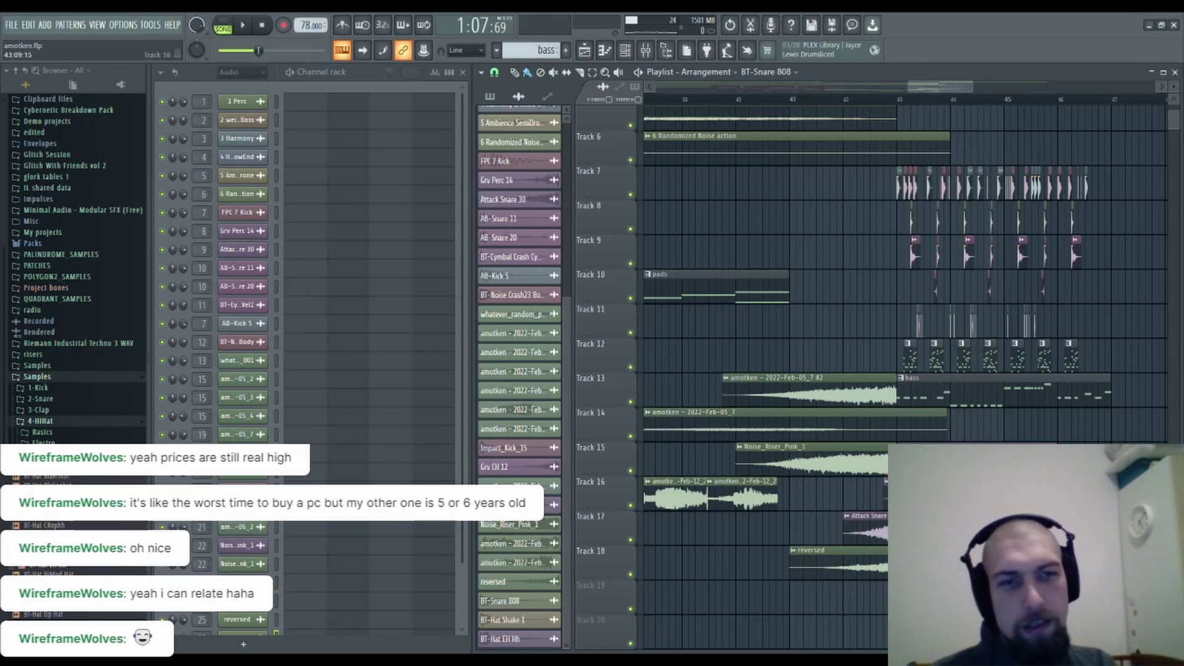
scroll(855, 545, down, 1)
scroll(925, 145, up, 6)
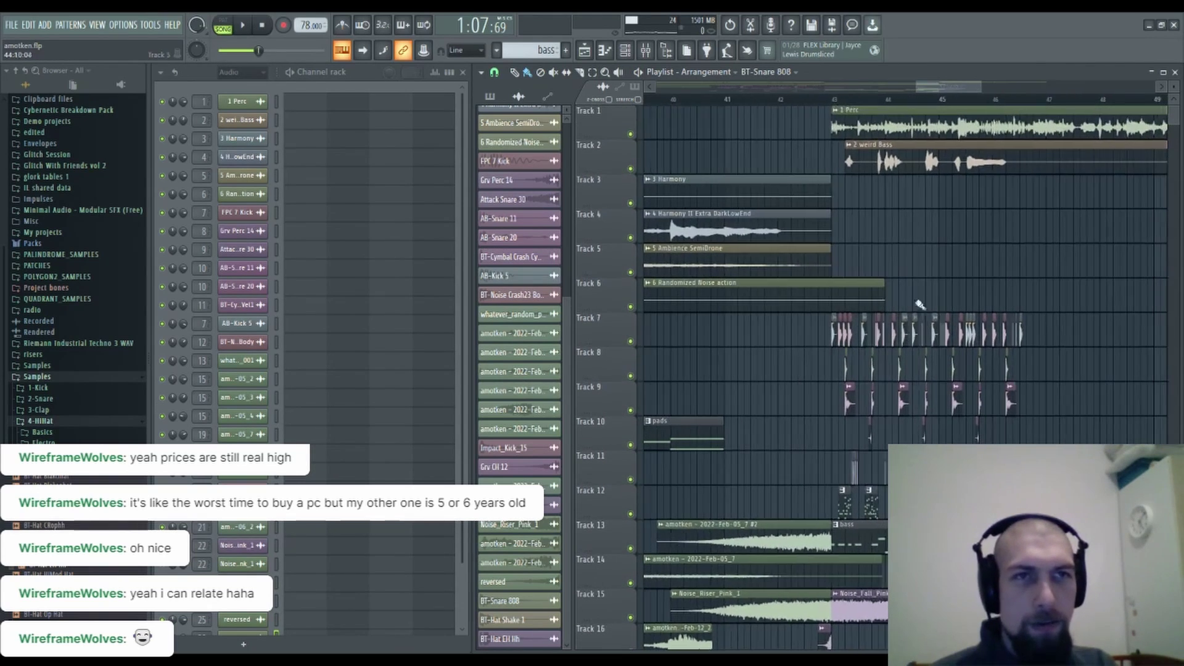
key(space)
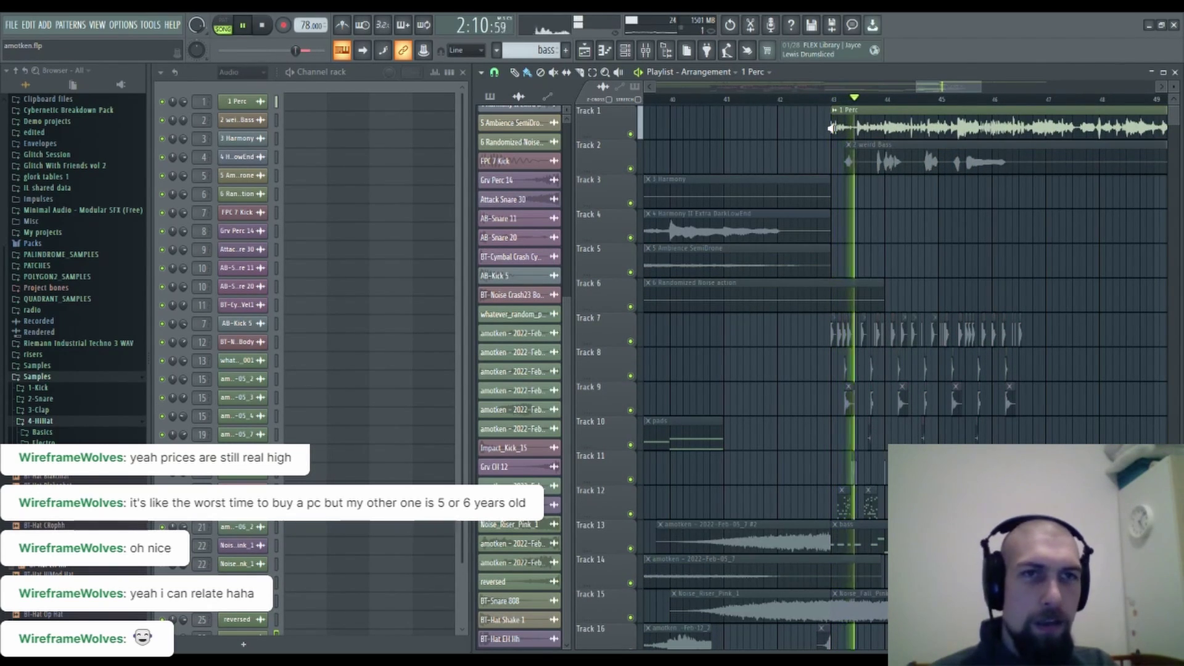
key(space)
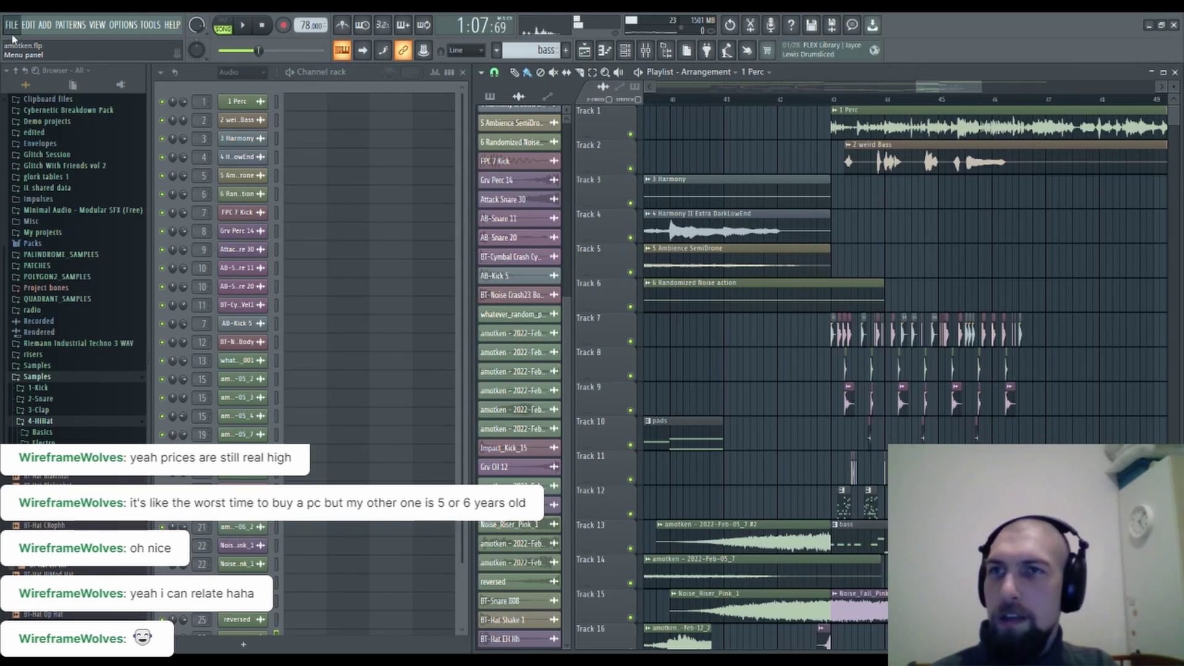
Load Fruity parametric EQ 2 into the first effect slot of the BT-Snare 808 mixer track.
scroll(1001, 259, down, 3)
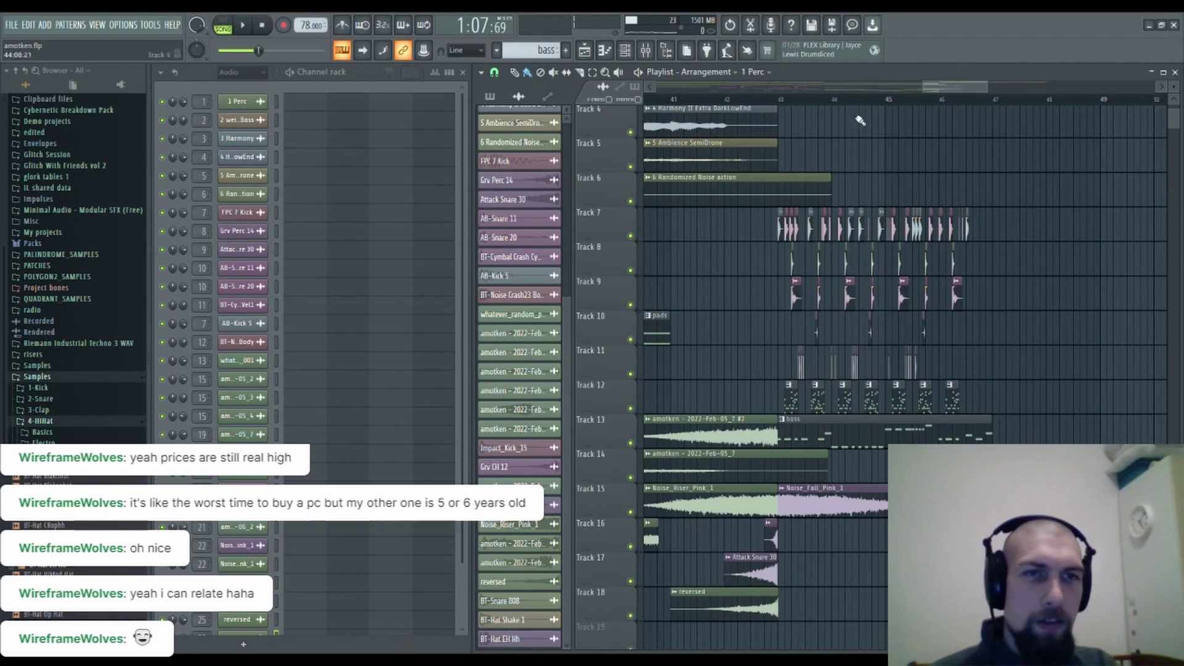
drag(774, 100, 805, 103)
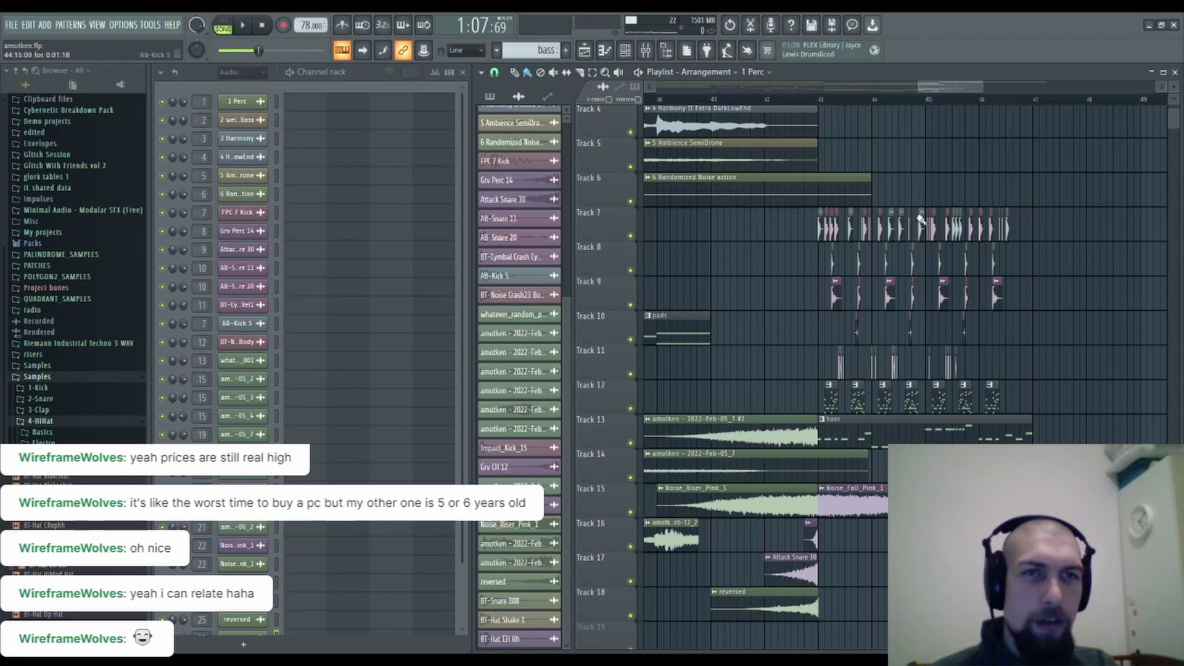
click(646, 50)
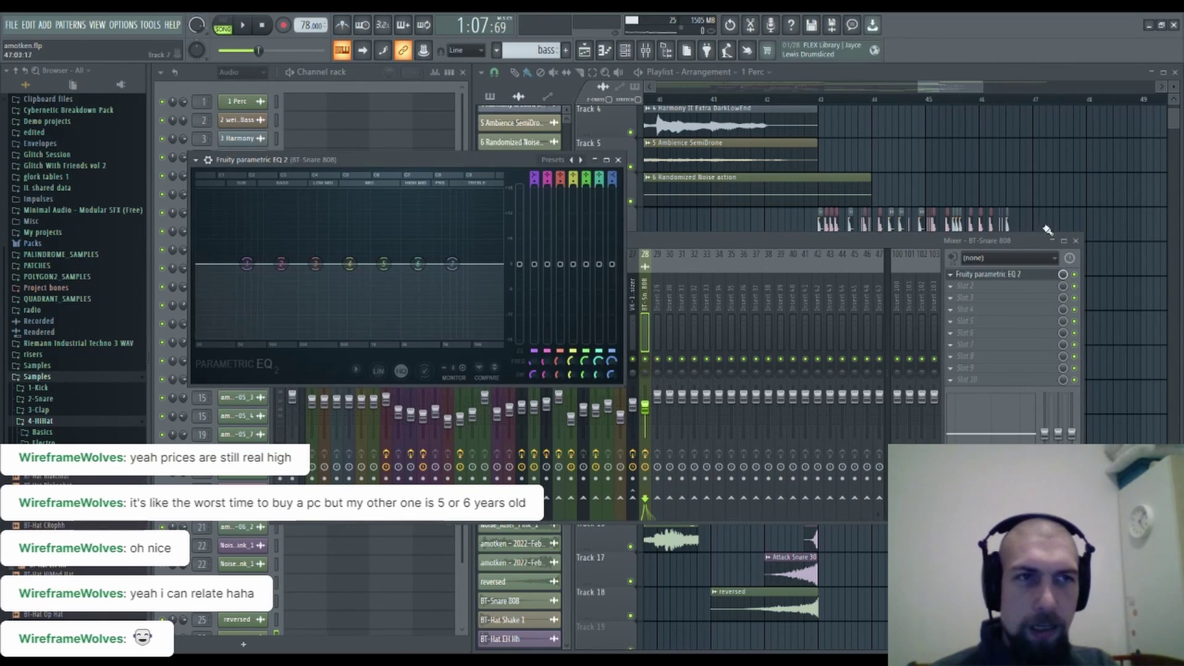
Apply the 20Hz + 18kHz cut preset to the BT-Snare 808's Fruity parametric EQ 2 and raise its low-cut frequency.
click(1077, 242)
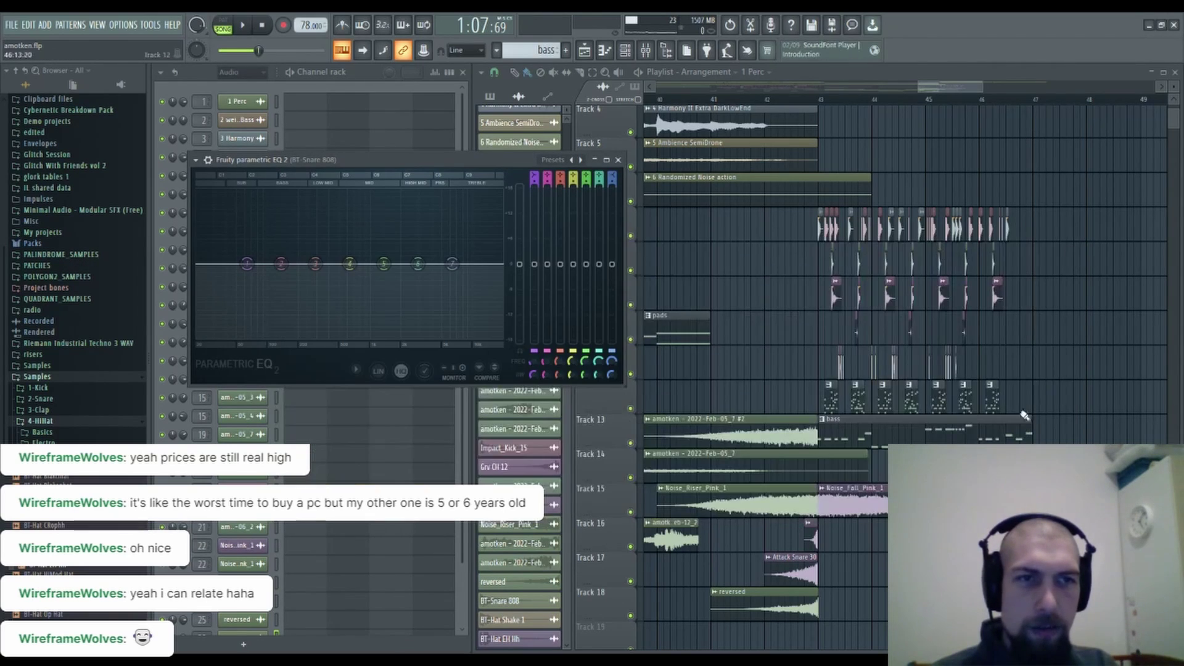
alt+right_click(835, 266)
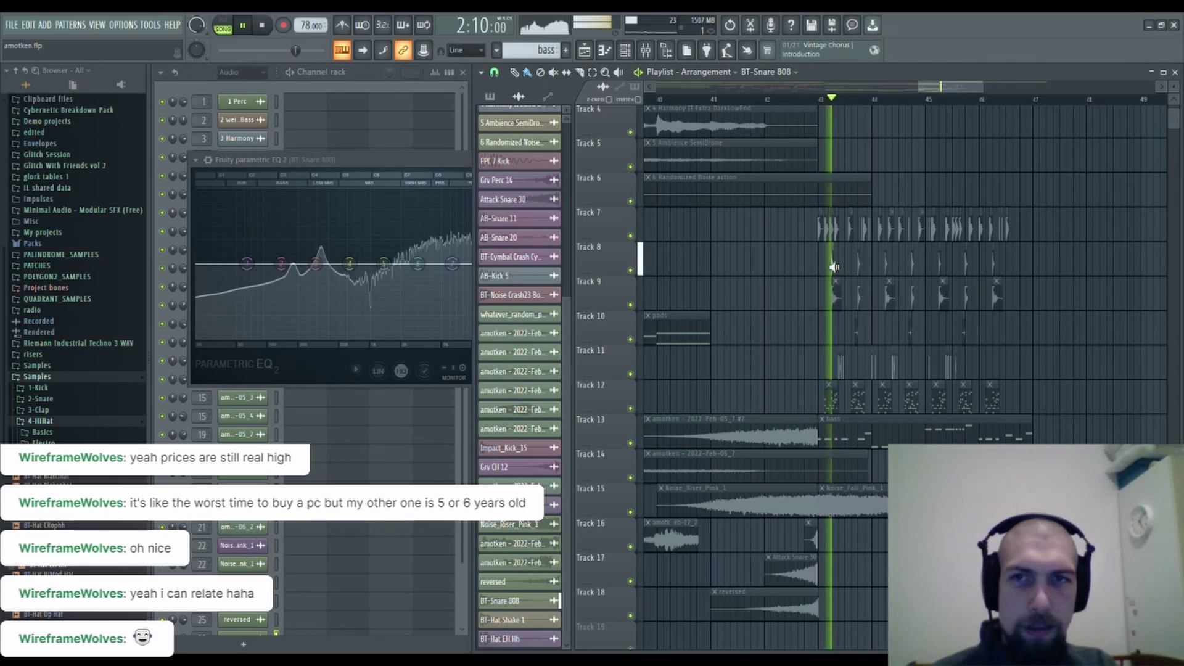
click(377, 155)
click(580, 160)
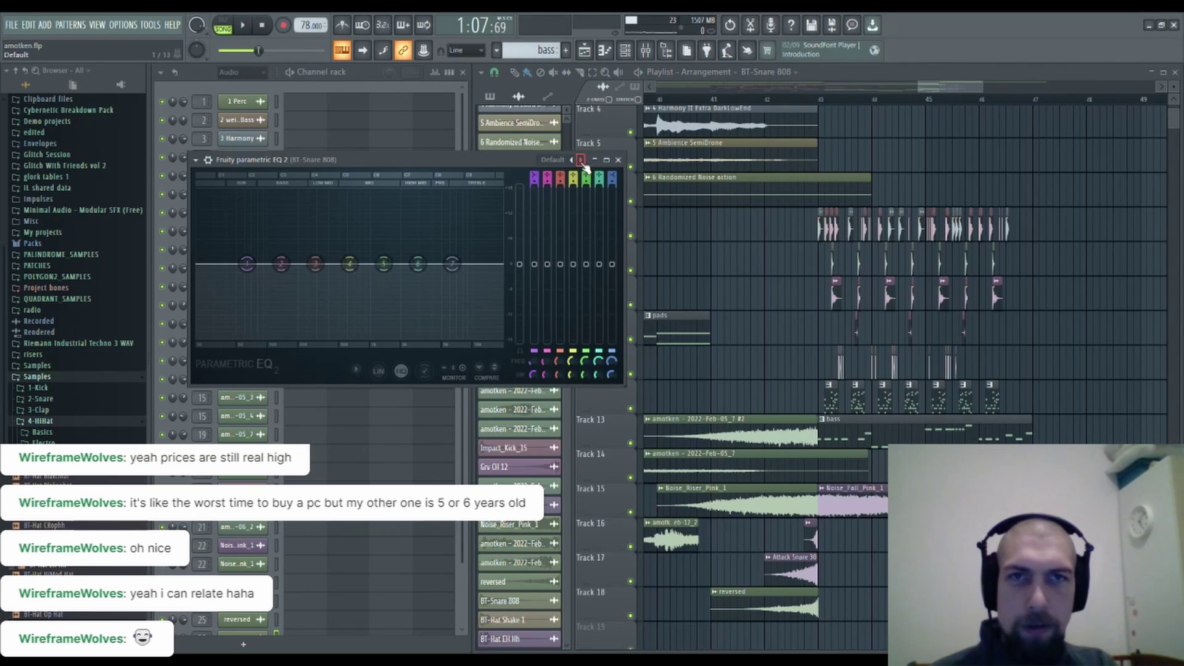
drag(212, 270, 308, 267)
click(401, 370)
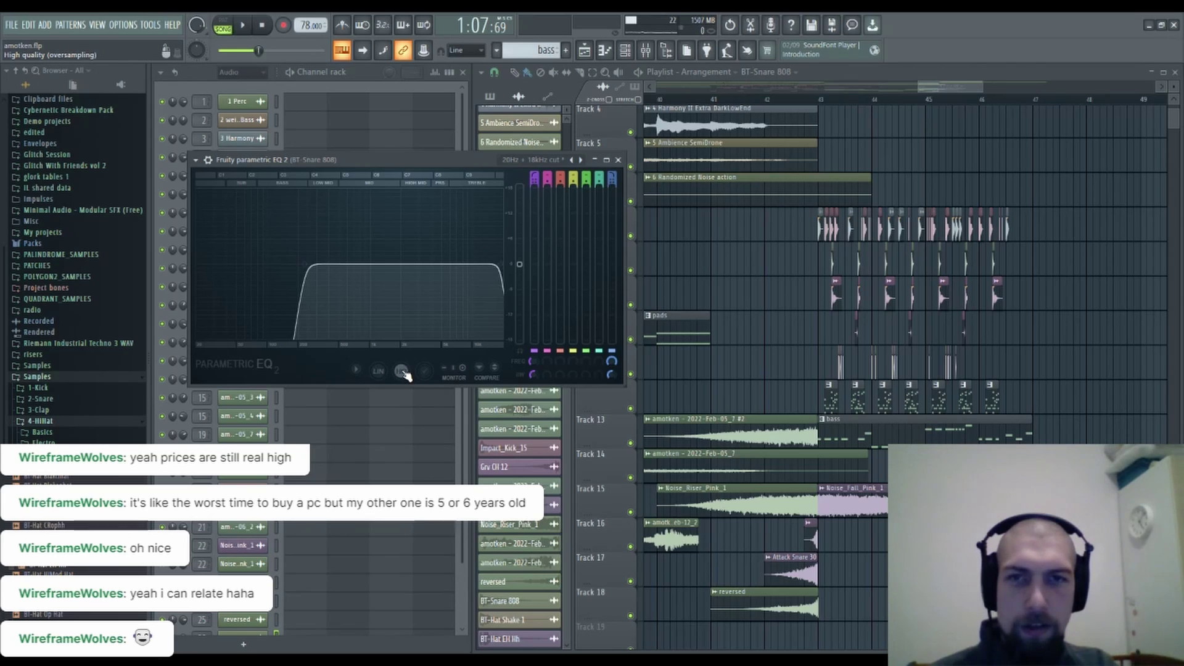
Listen to the snare on Track 8 soloed through the EQ, restore the other tracks, and close the EQ.
click(829, 257)
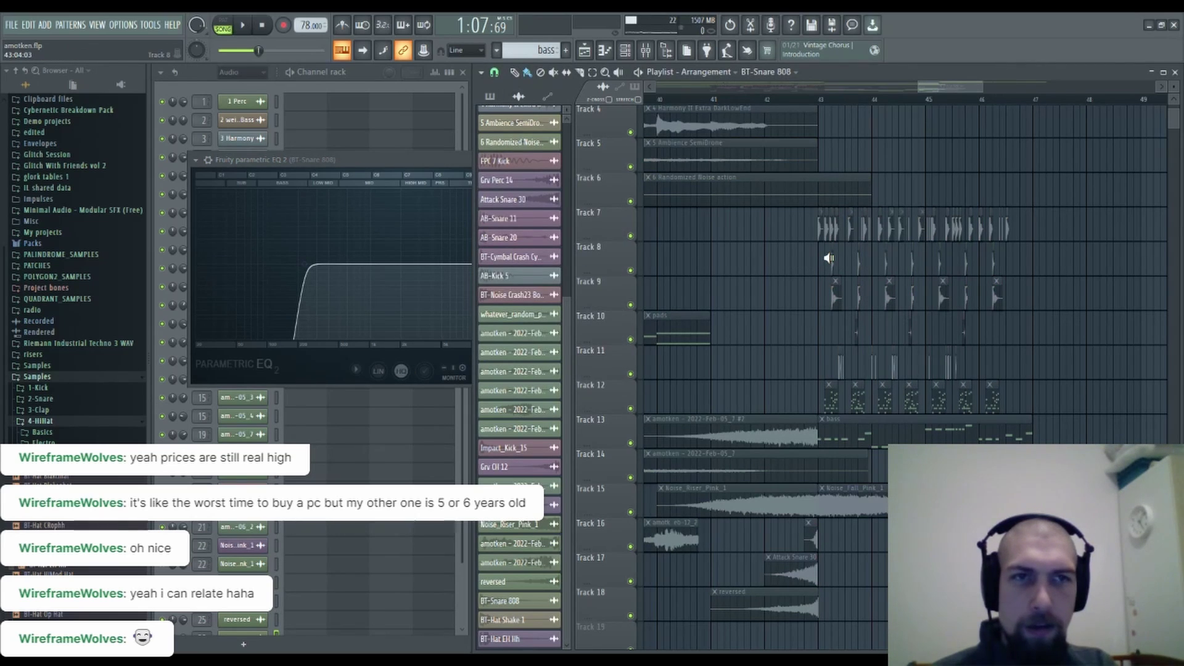
alt+right_click(829, 258)
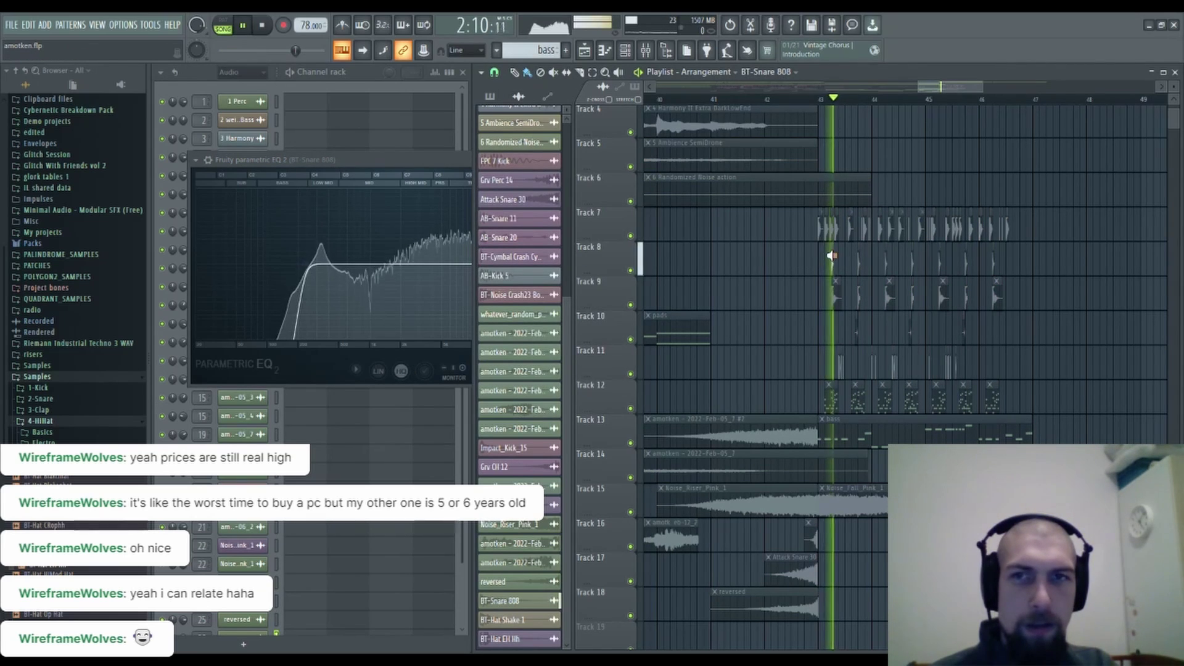
click(454, 163)
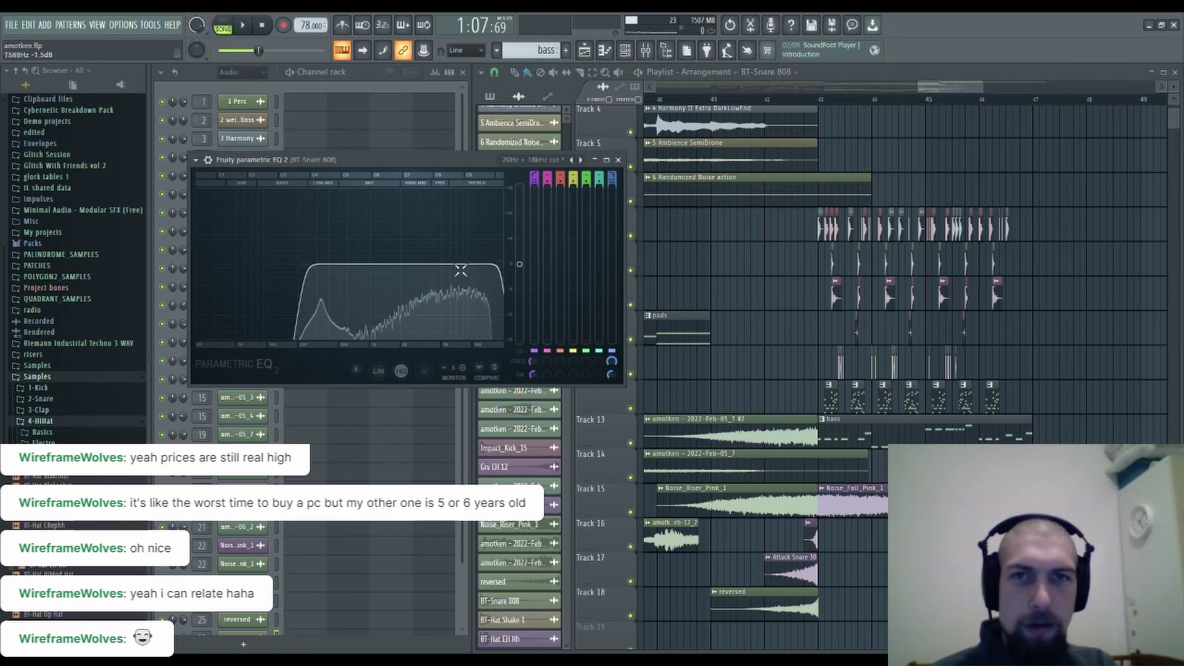
click(617, 159)
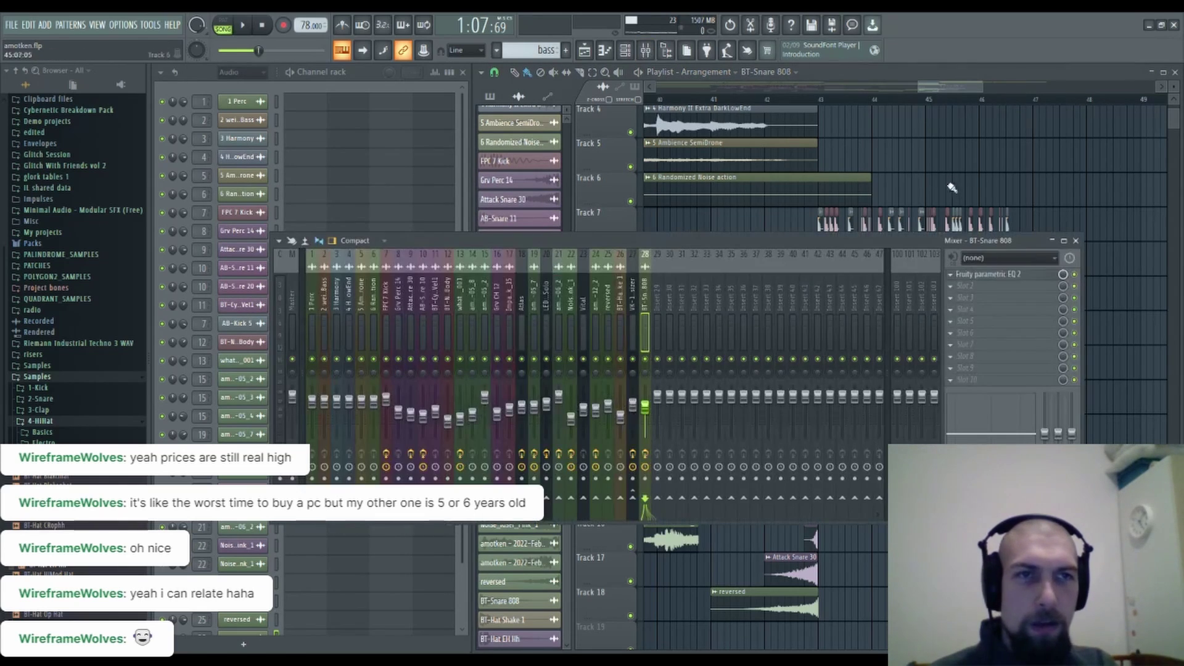
Load FerricTDSmkII into the second BT-Snare 808 effect slot, raise Dynamics, set Saturation to about 0.89, and close the plugin.
key(F9)
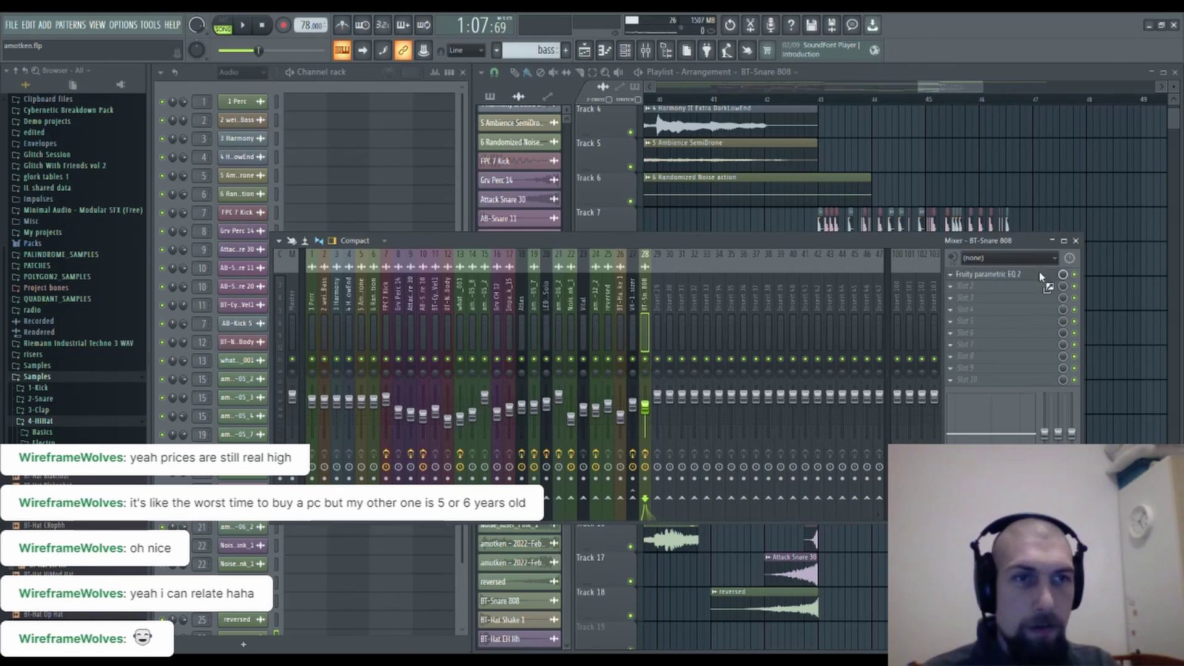
drag(1024, 286, 1025, 288)
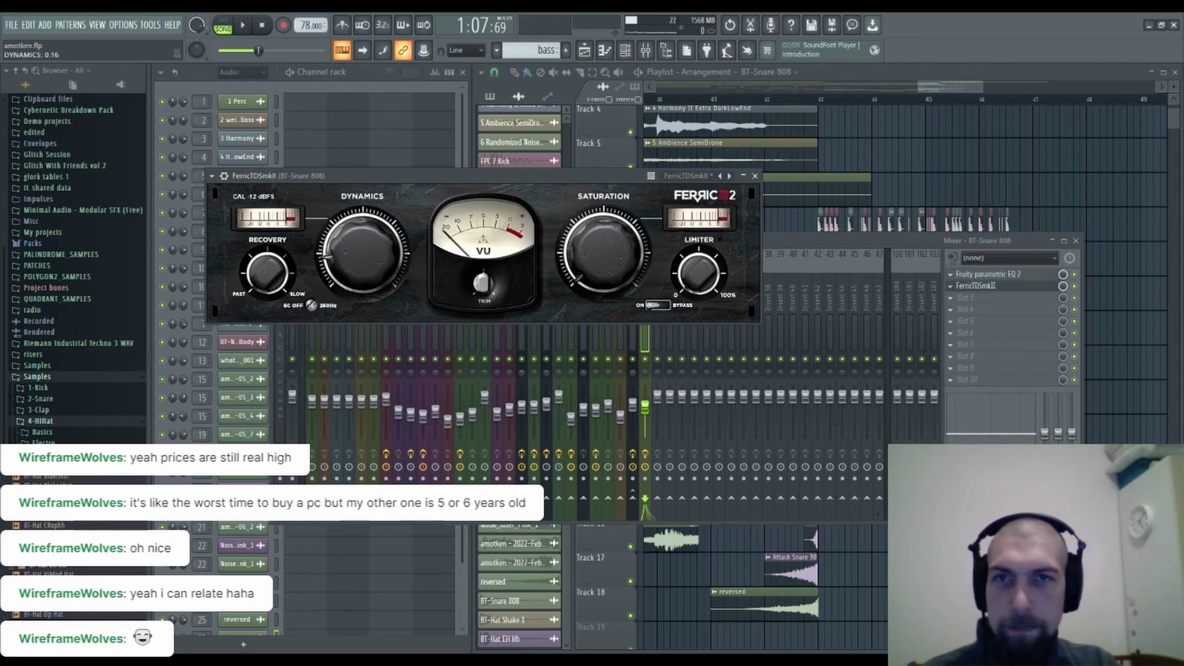
drag(363, 253, 363, 211)
drag(611, 269, 610, 185)
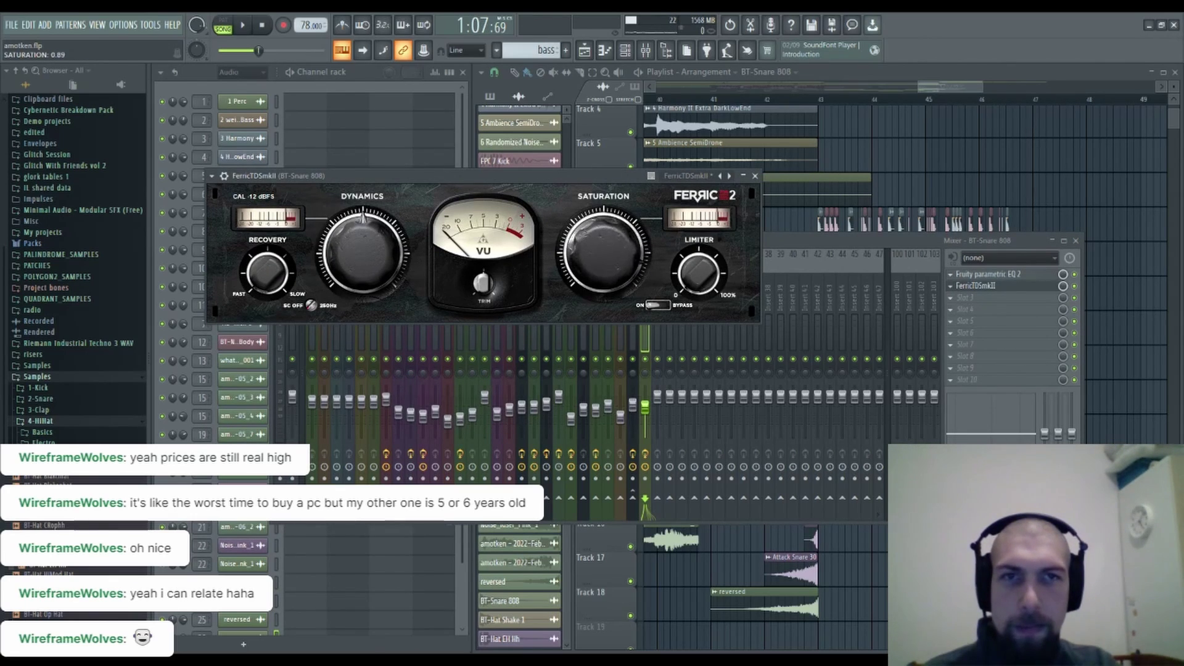
click(755, 176)
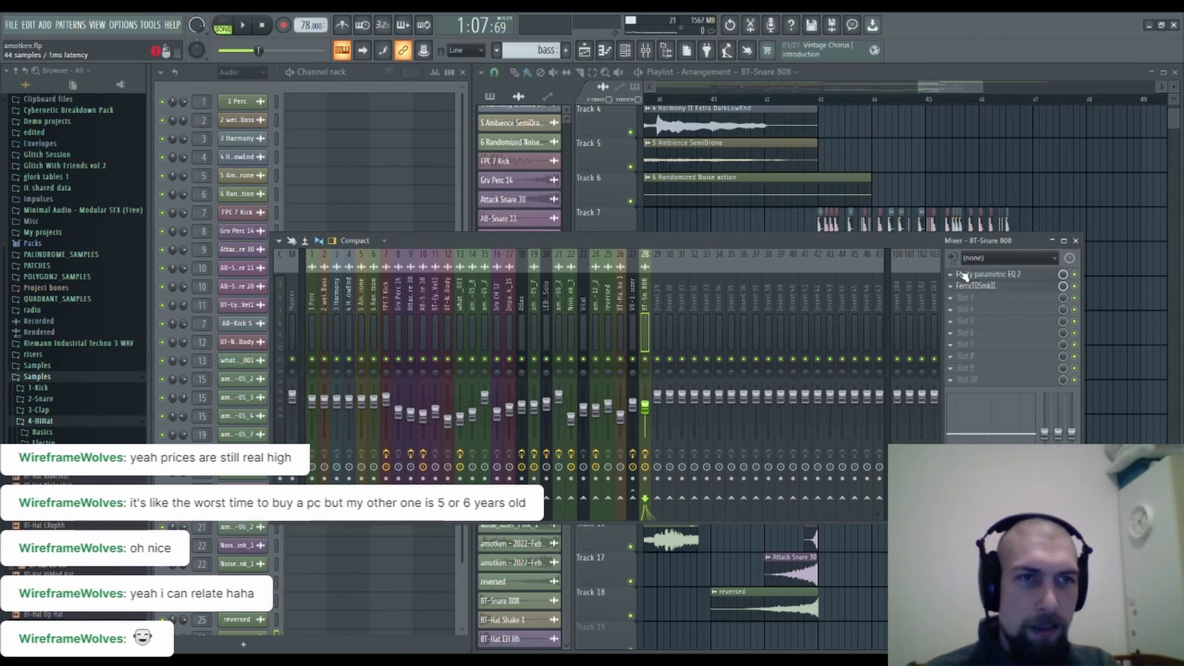
Listen to the arrangement from about bar 39 through the second drum section with the processed snare, and stop playback.
click(771, 106)
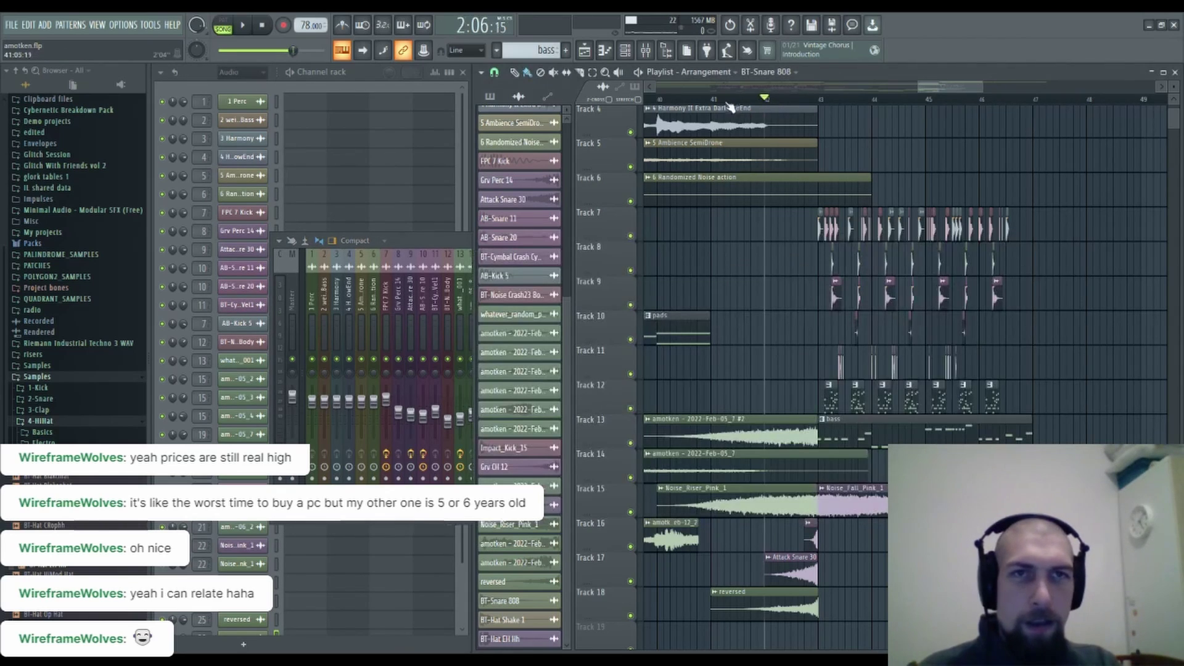
key(space)
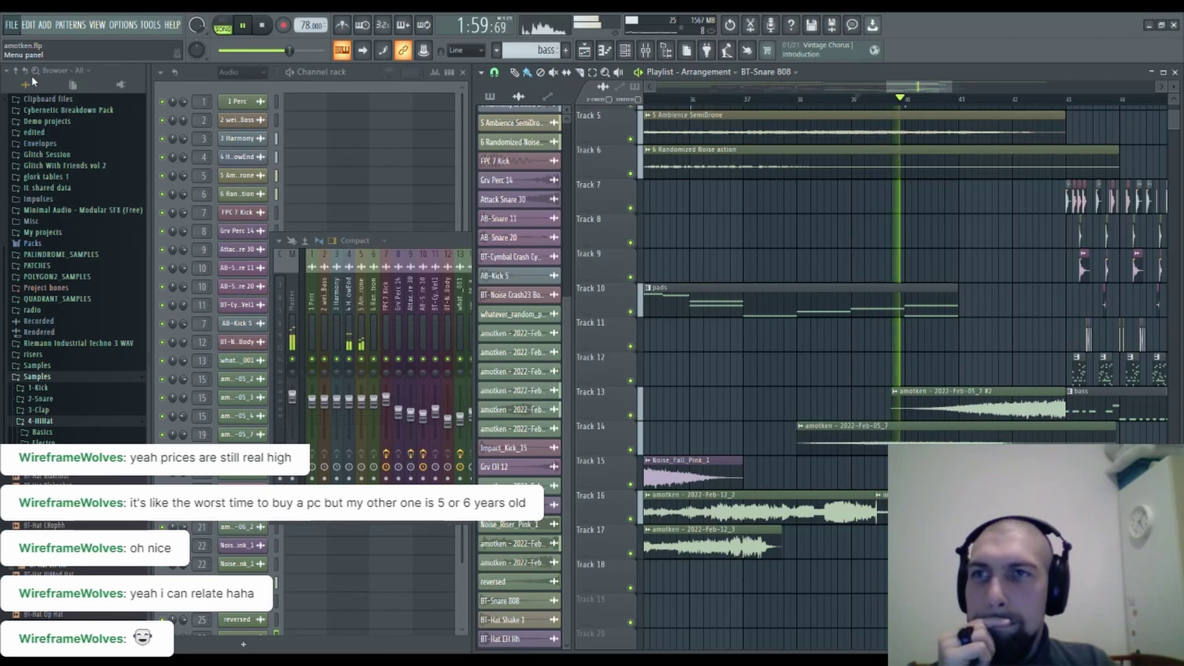
drag(955, 241, 780, 330)
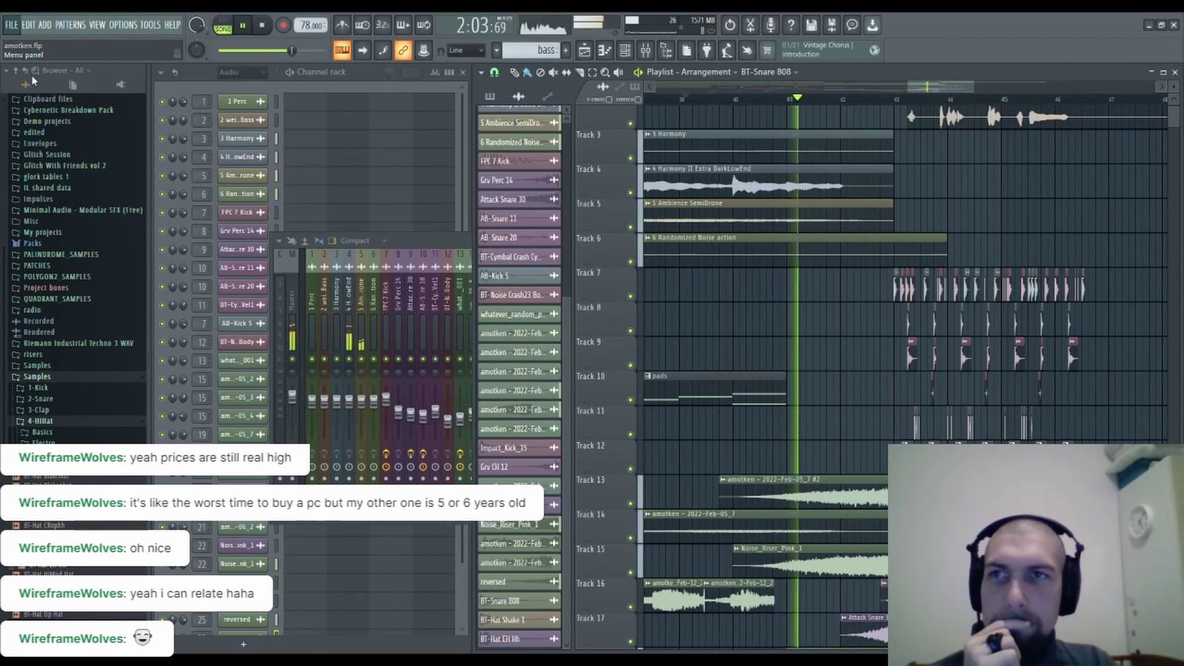
drag(812, 326, 695, 303)
drag(912, 535, 908, 496)
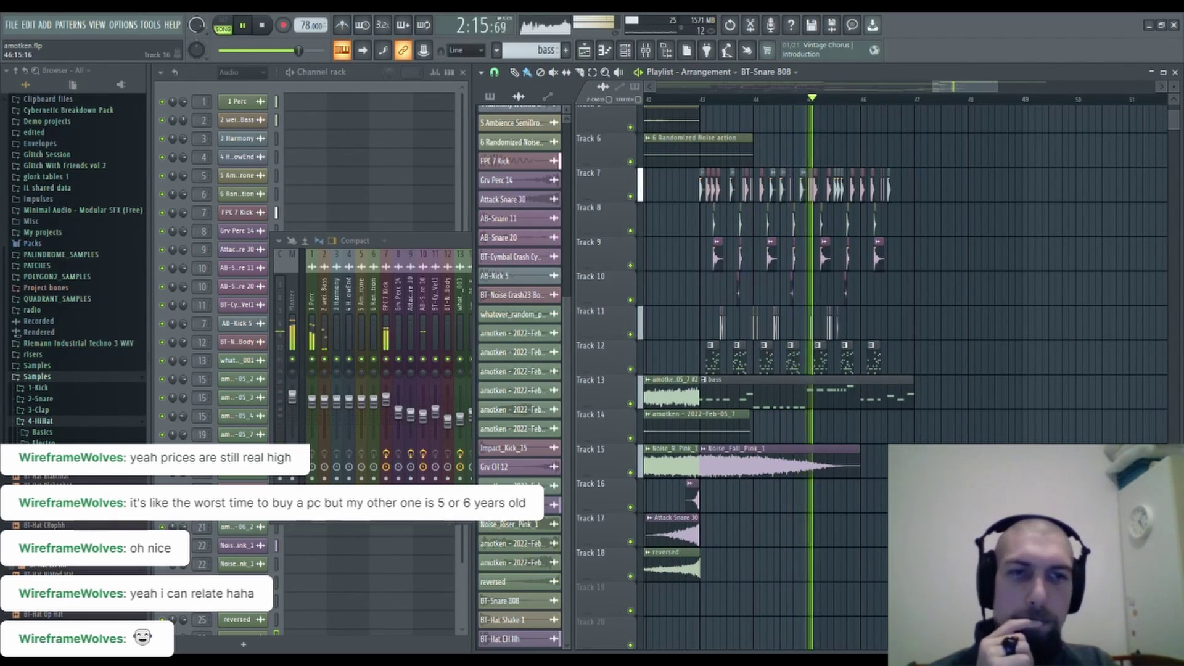
drag(1001, 354, 944, 414)
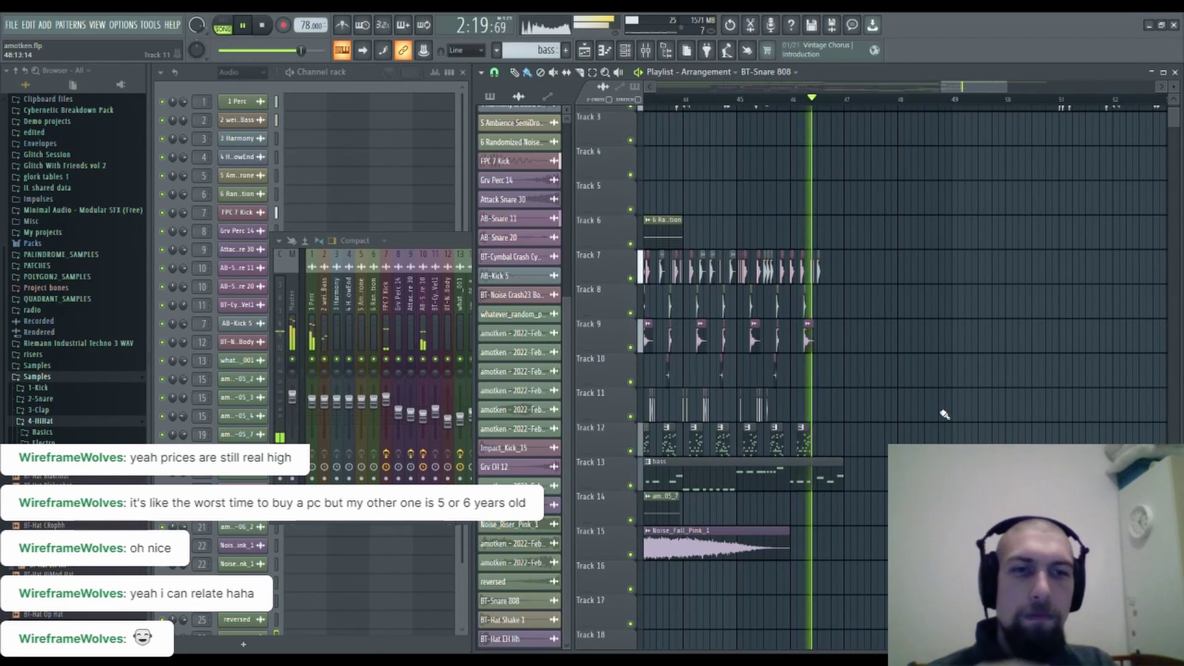
key(space)
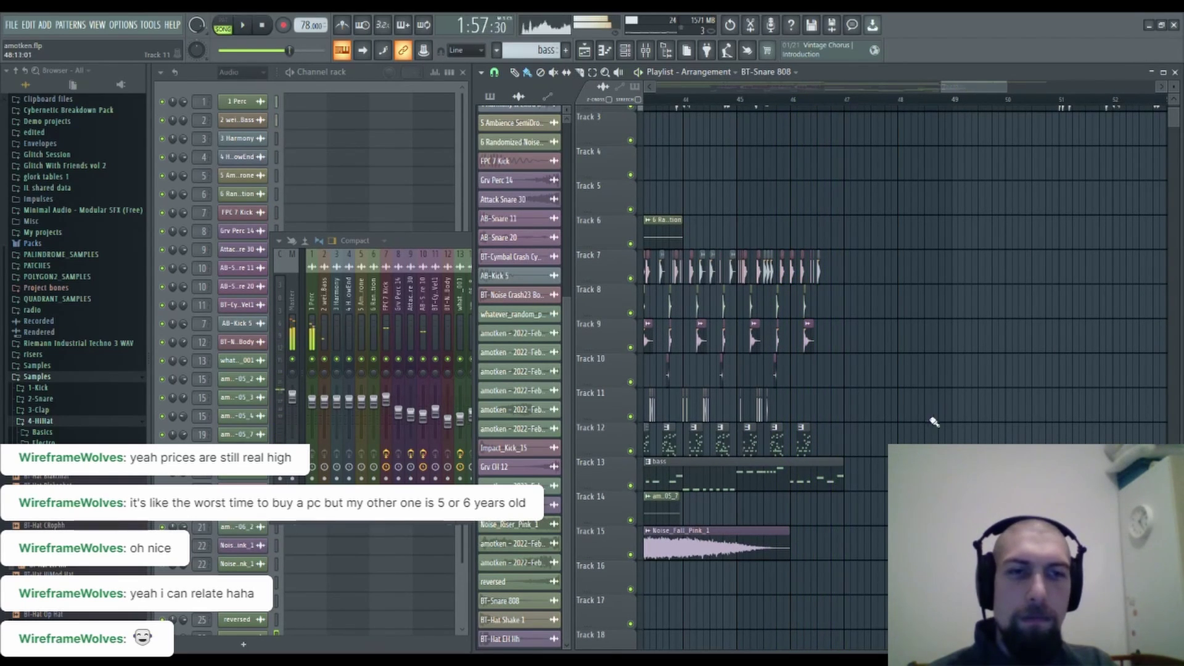
Examine the bass pattern's notes in the piano roll, return to the playlist, and start playback just before bar 43.
click(834, 486)
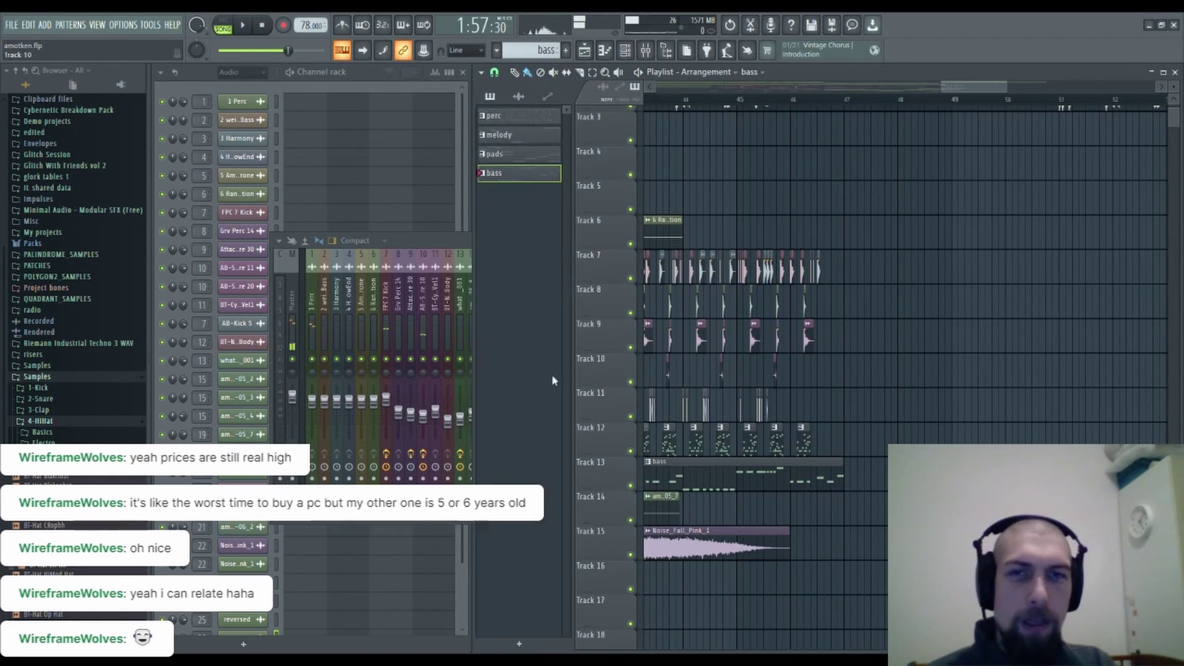
double_click(813, 481)
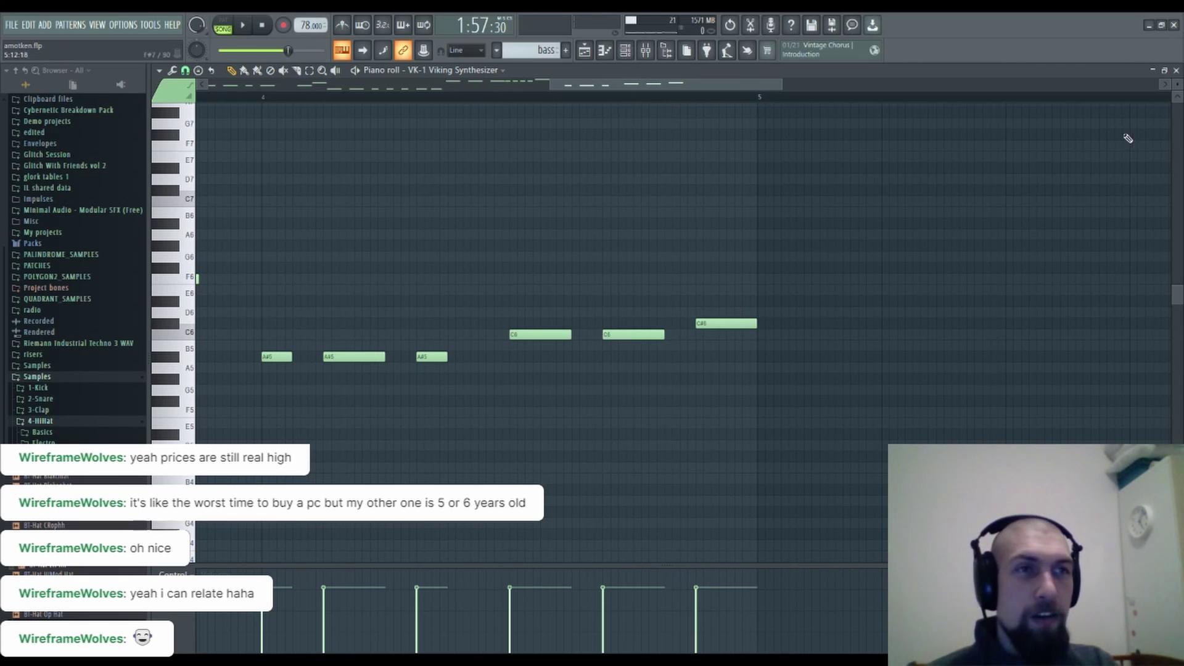
click(1176, 72)
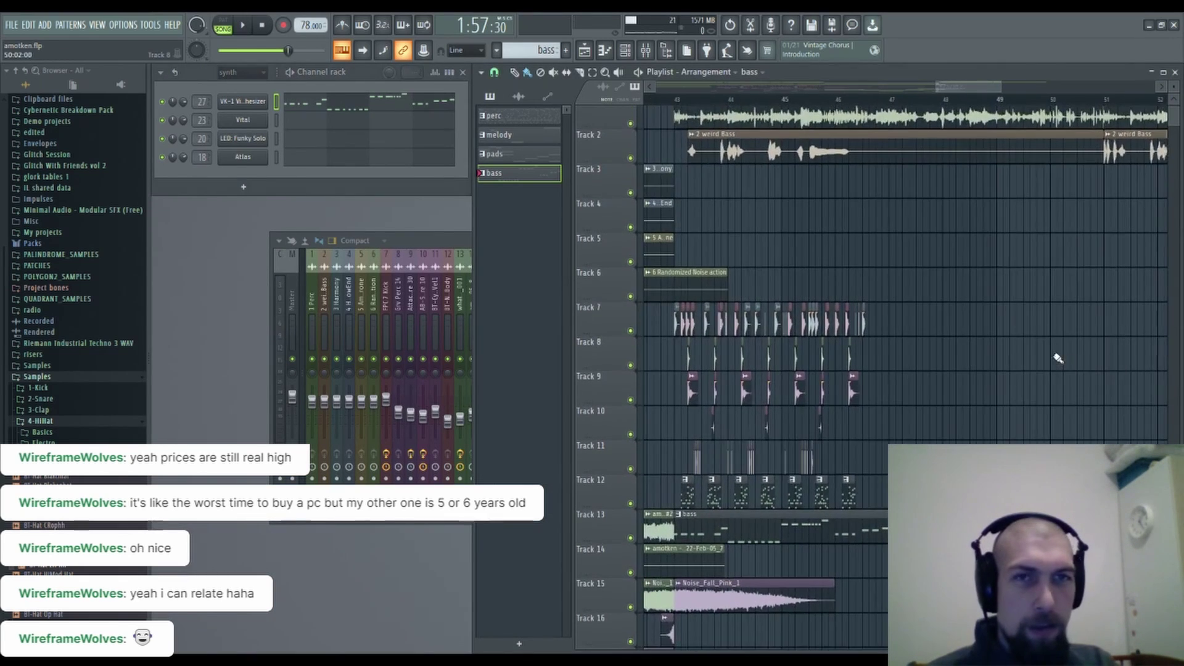
click(725, 100)
key(space)
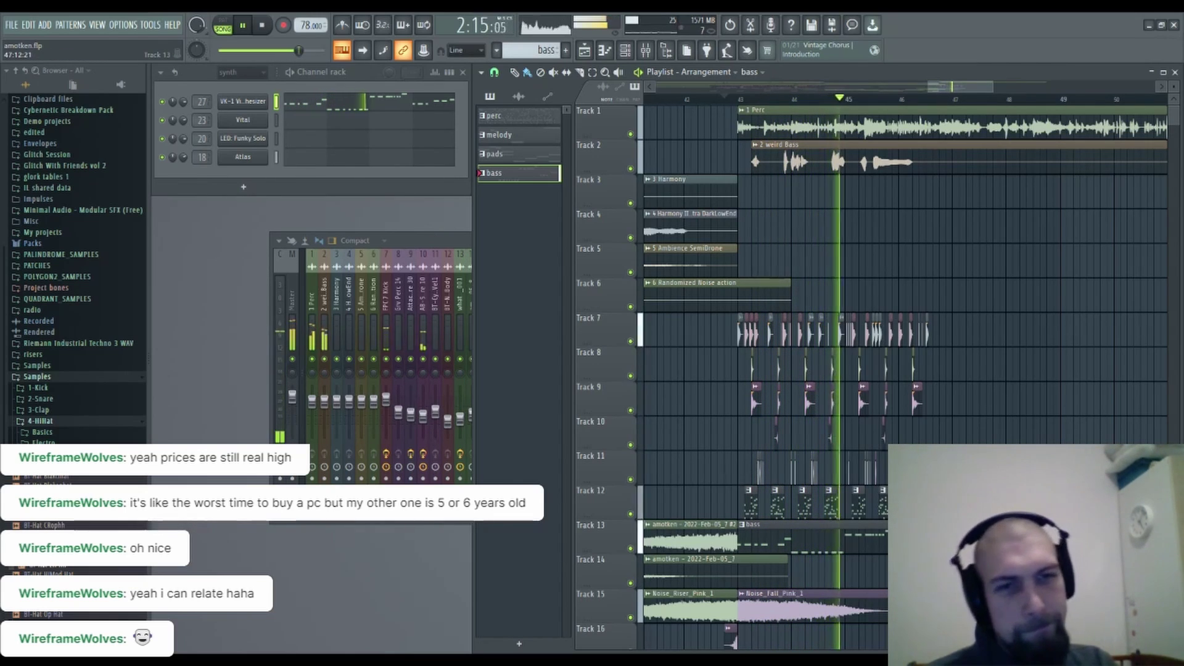
Duplicate the drum, perc and bass clips on Tracks 7 to 13 from bar 43 to bar 47, and listen through them.
drag(992, 552, 745, 336)
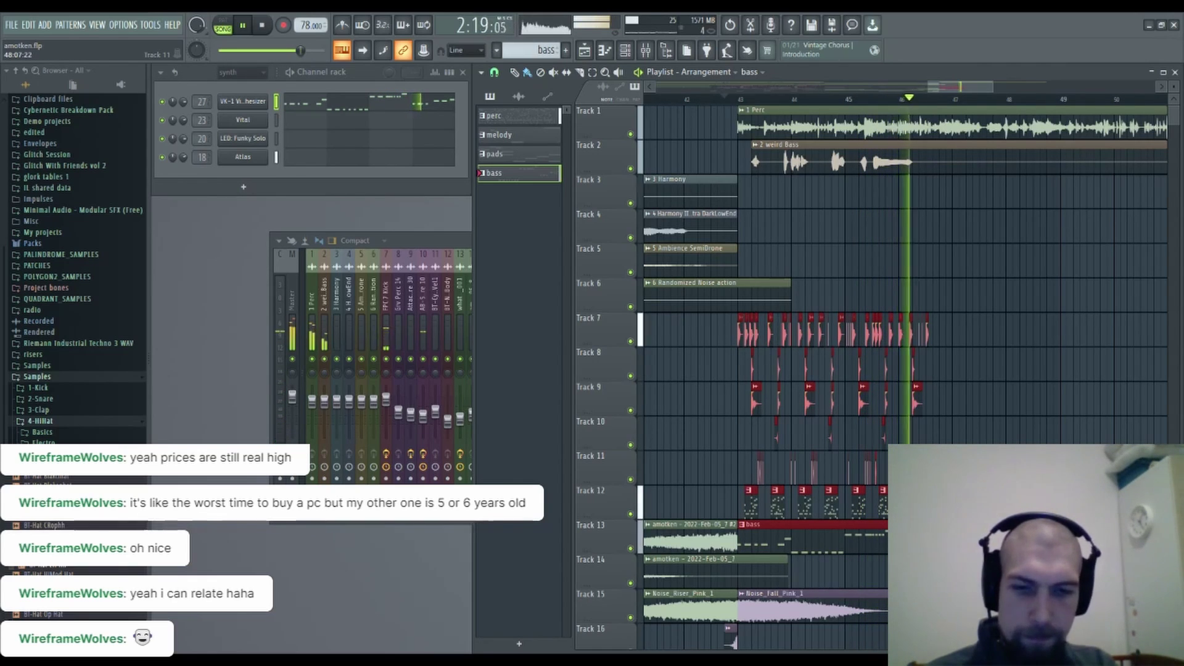
key(ctrl+b)
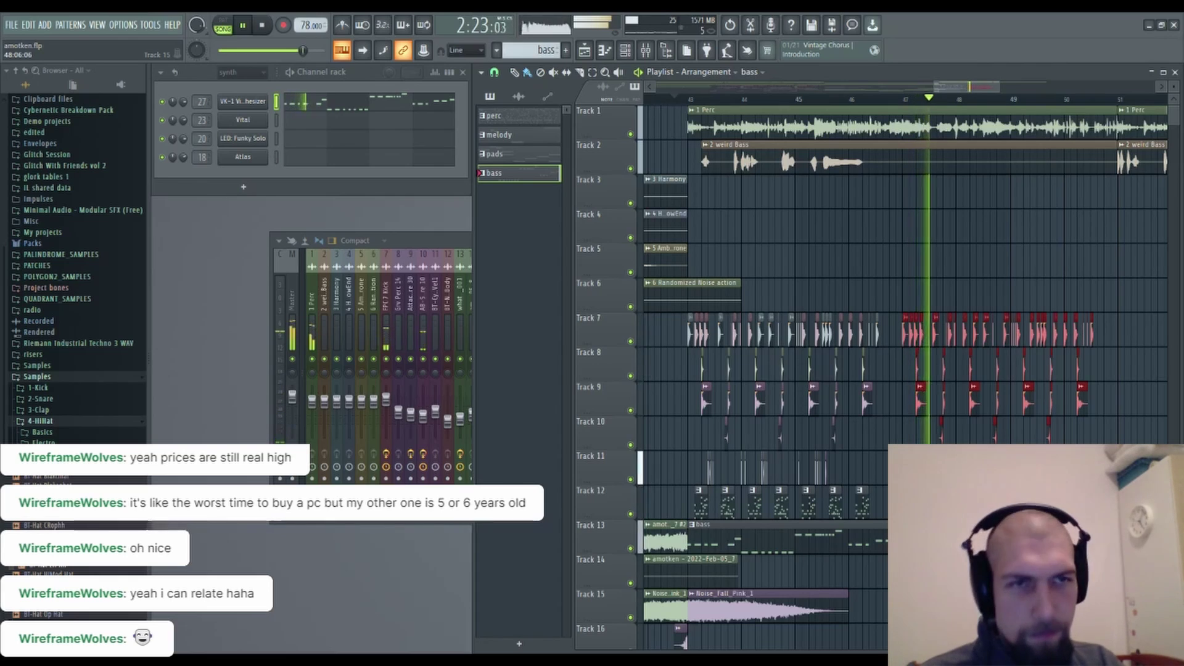
scroll(850, 544, down, 2)
scroll(1023, 431, up, 2)
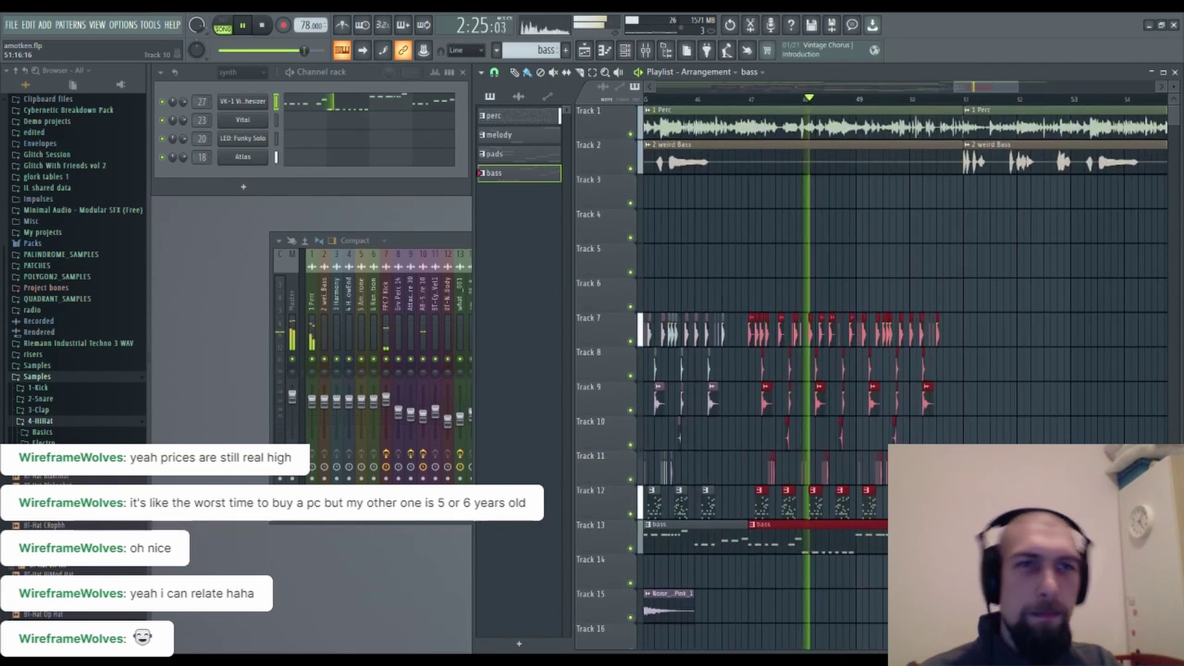
mouse_move(1023, 431)
mouse_down()
mouse_move(1008, 389)
mouse_move(994, 418)
mouse_move(925, 416)
mouse_up()
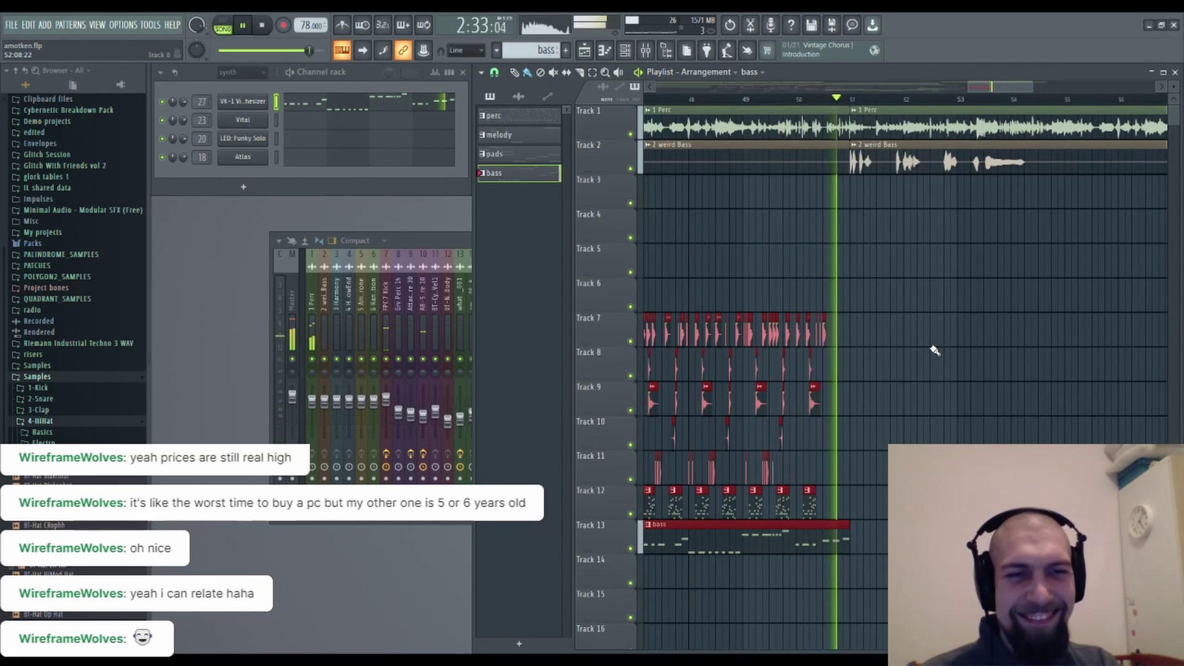
key(space)
ctrl+click(871, 552)
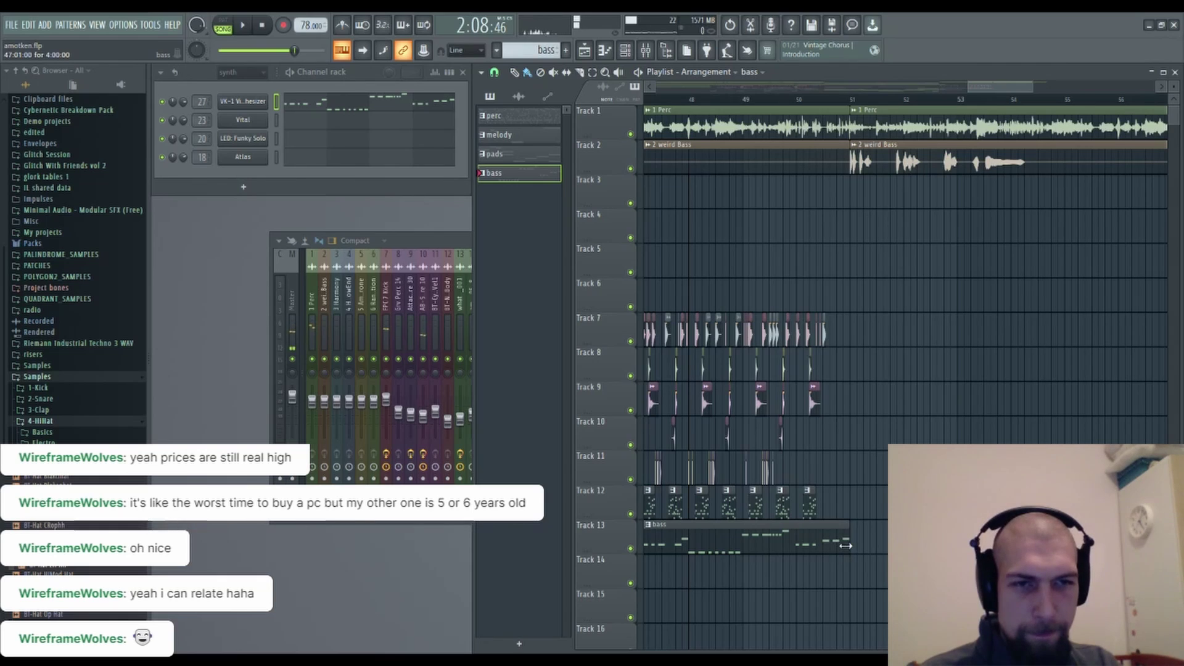
Solo Track 1 and listen to its 1 Perc clips from just before bar 43 past bar 51.
scroll(858, 337, left, 1)
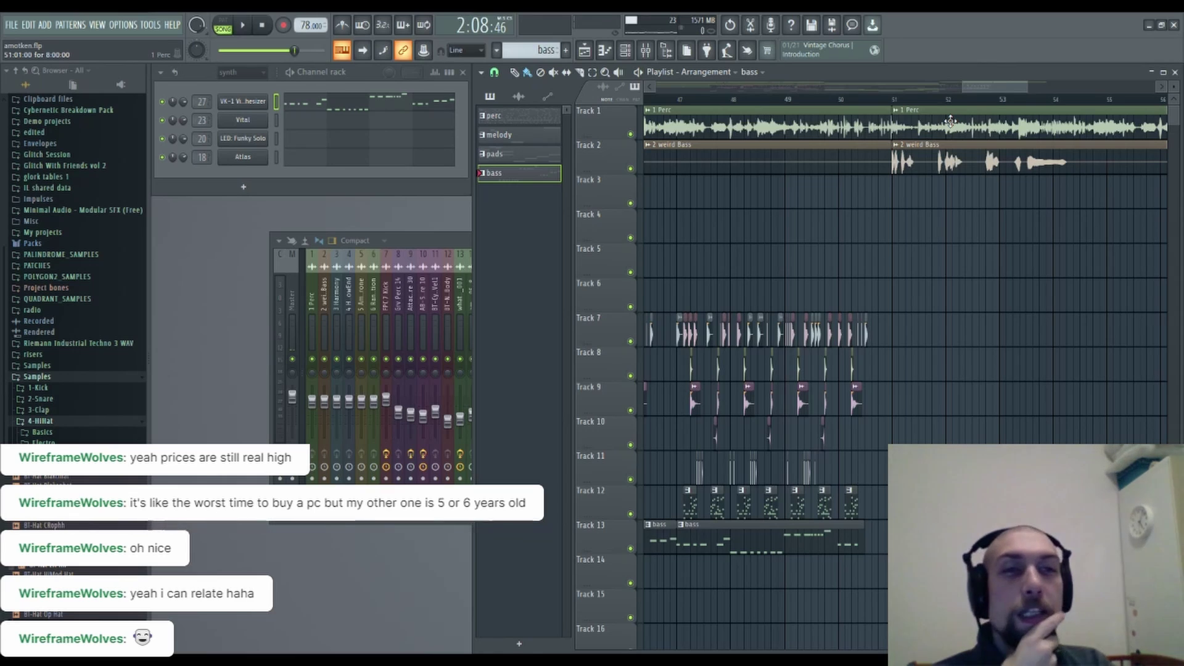
scroll(973, 108, down, 3)
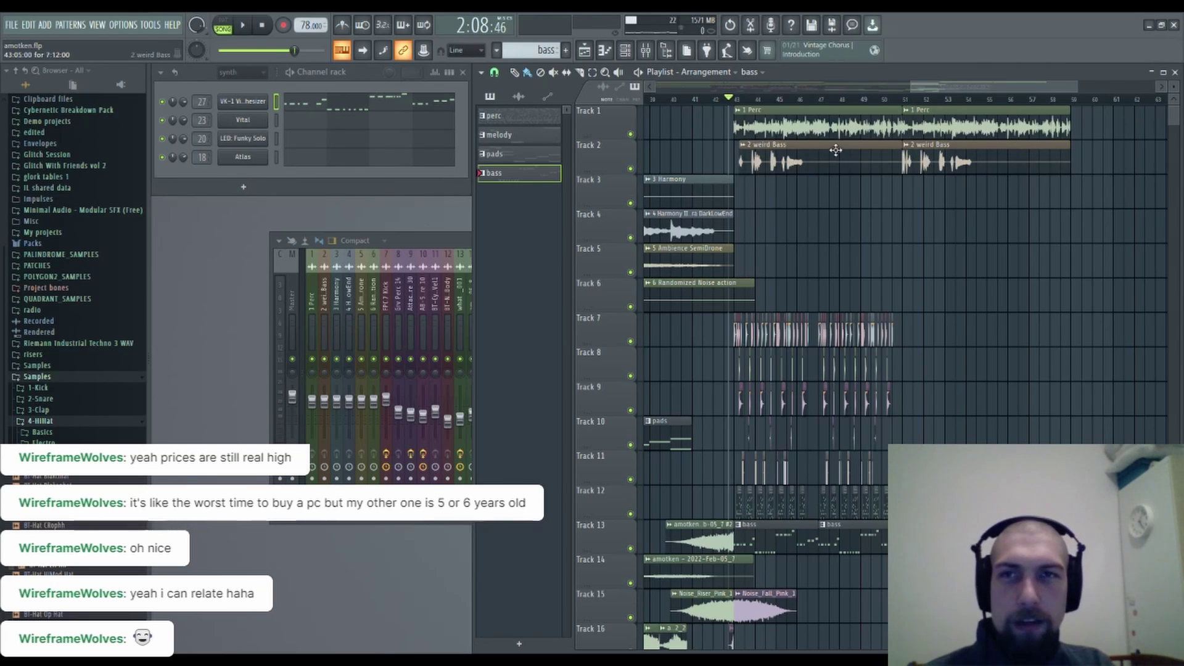
right_click(631, 134)
key(space)
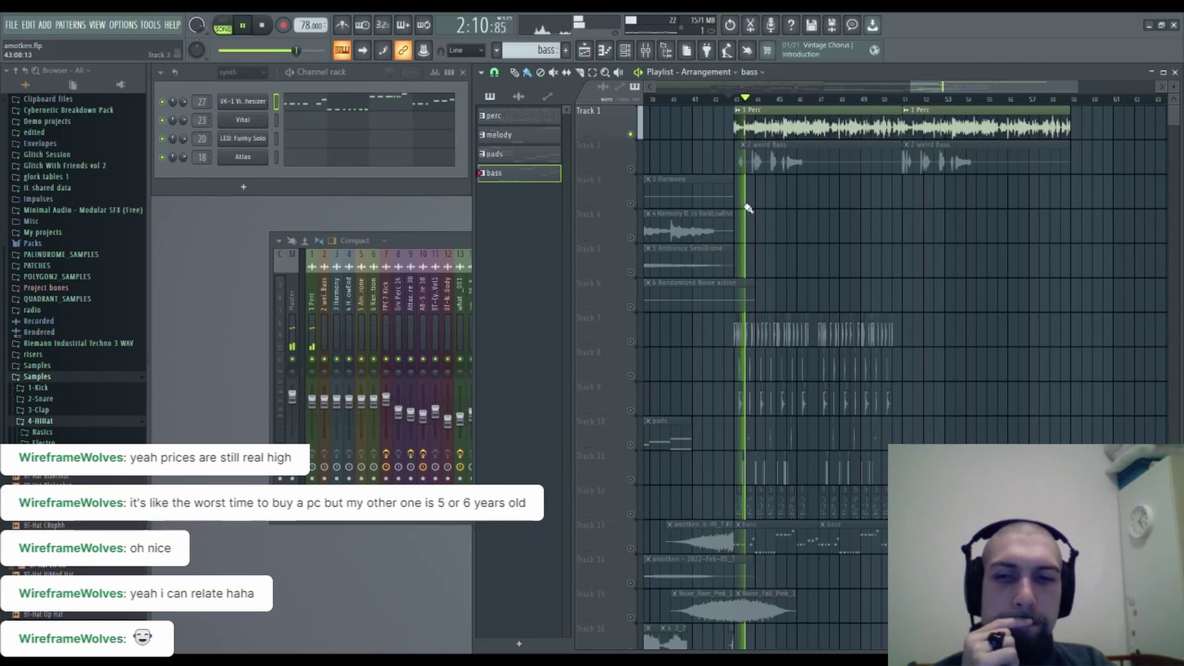
scroll(751, 246, right, 2)
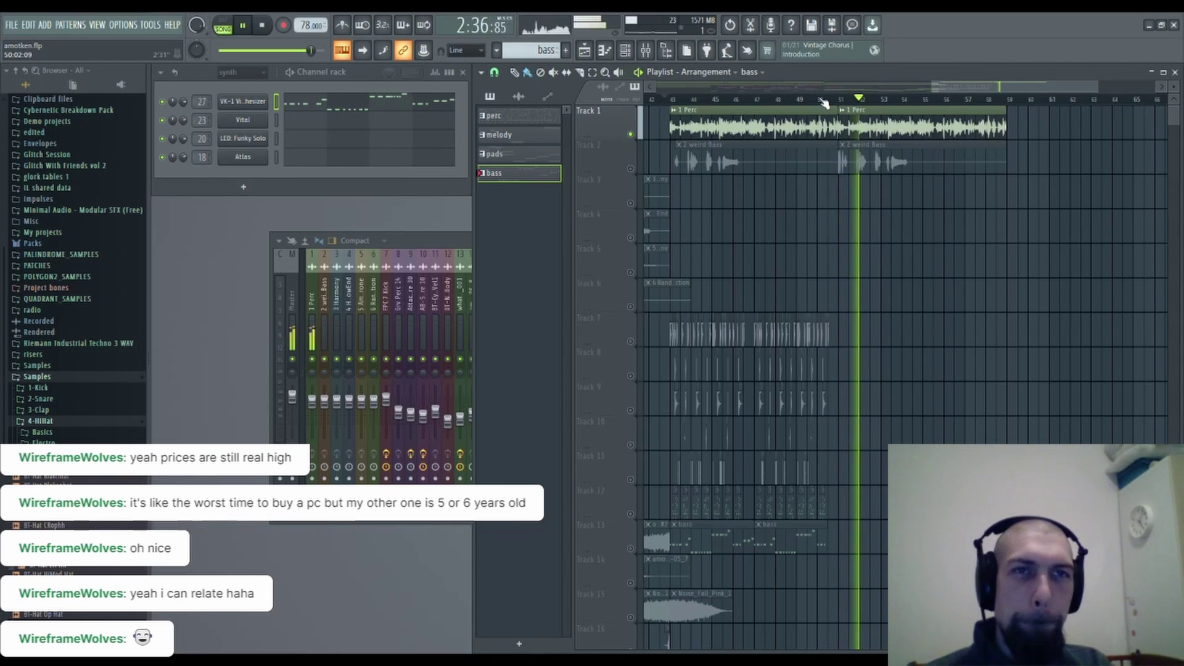
key(space)
Listen to the soloed 1 Perc clip in the first drum section up to about bar 25, and stop playback.
drag(855, 222, 1165, 196)
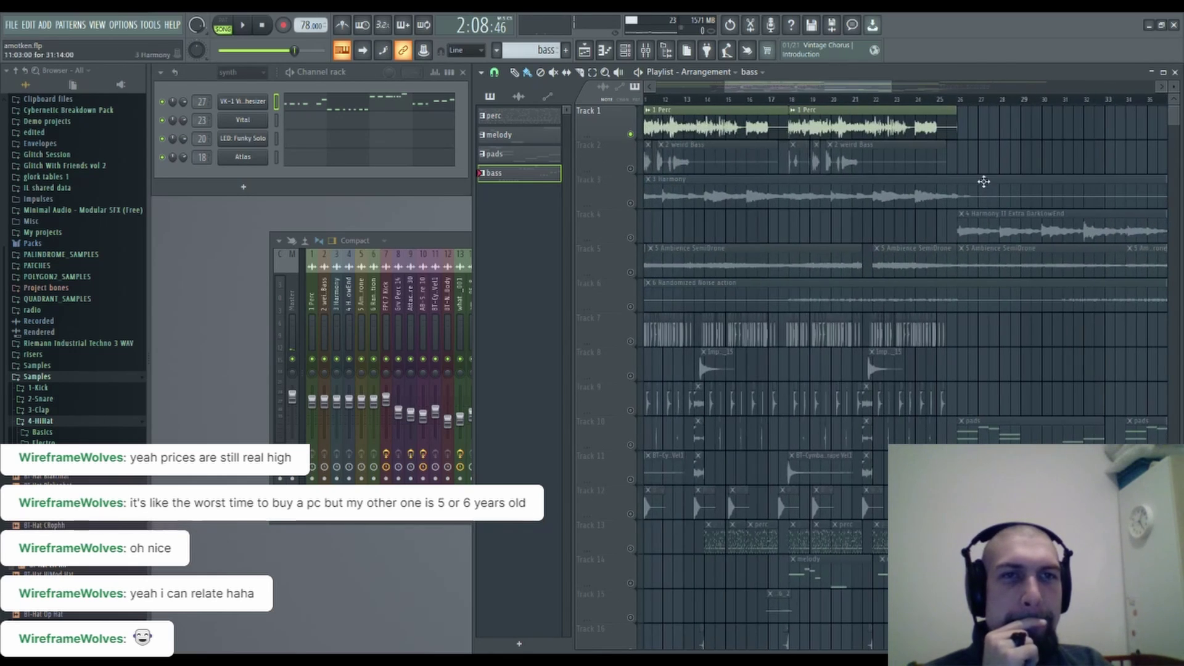
drag(984, 181, 1062, 161)
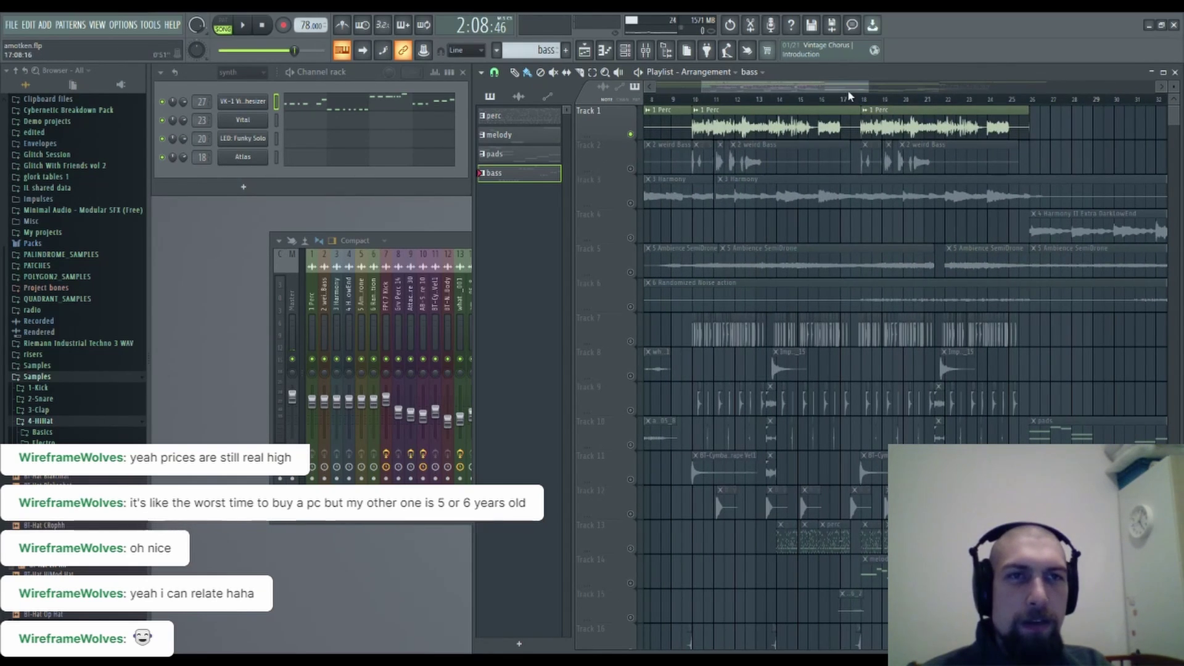
scroll(849, 93, right, 2)
key(space)
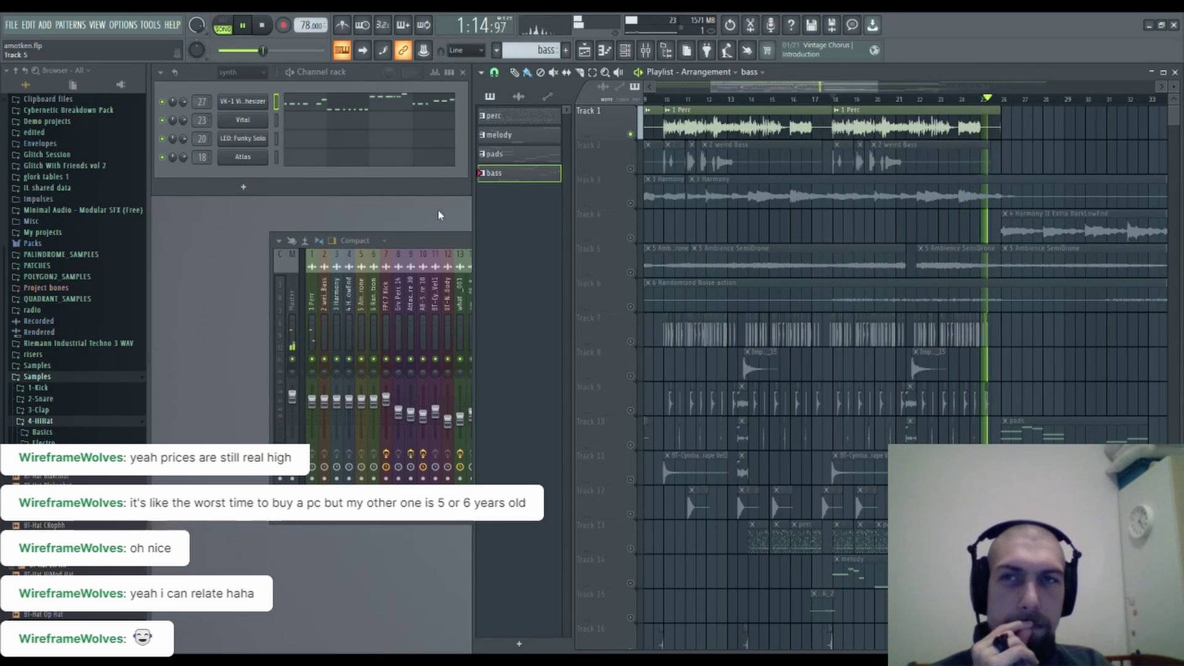
click(267, 28)
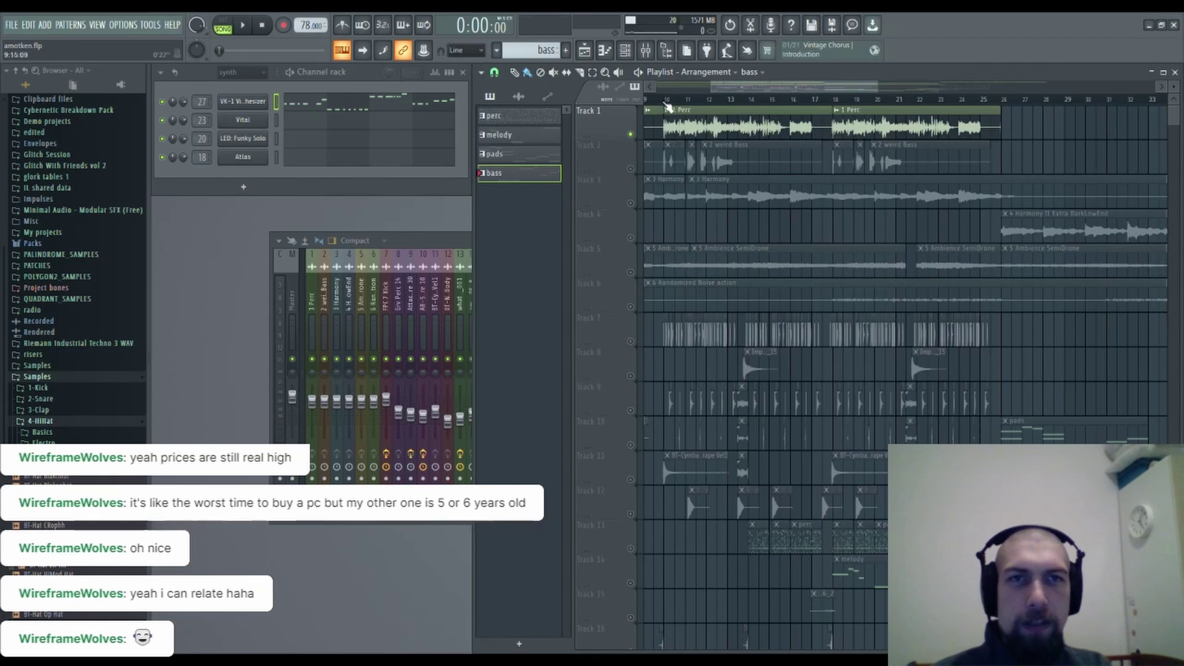
Loop the soloed 1 Perc clip from bar 10, clear the time selection, and unsolo Track 1.
drag(666, 99, 707, 99)
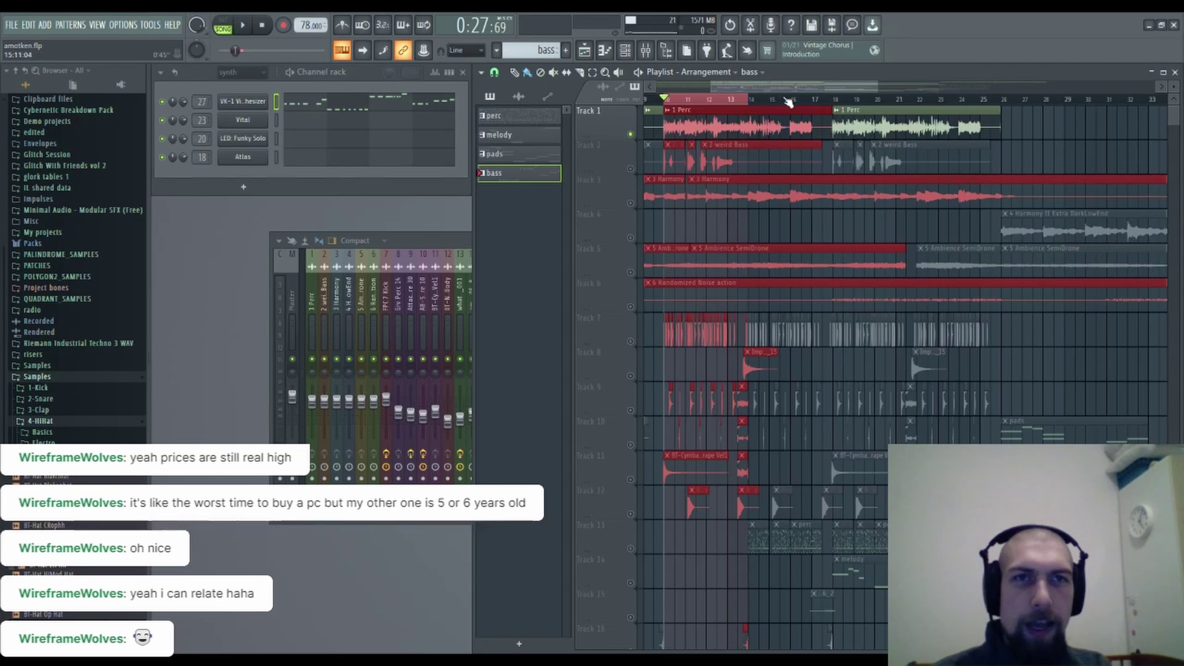
key(space)
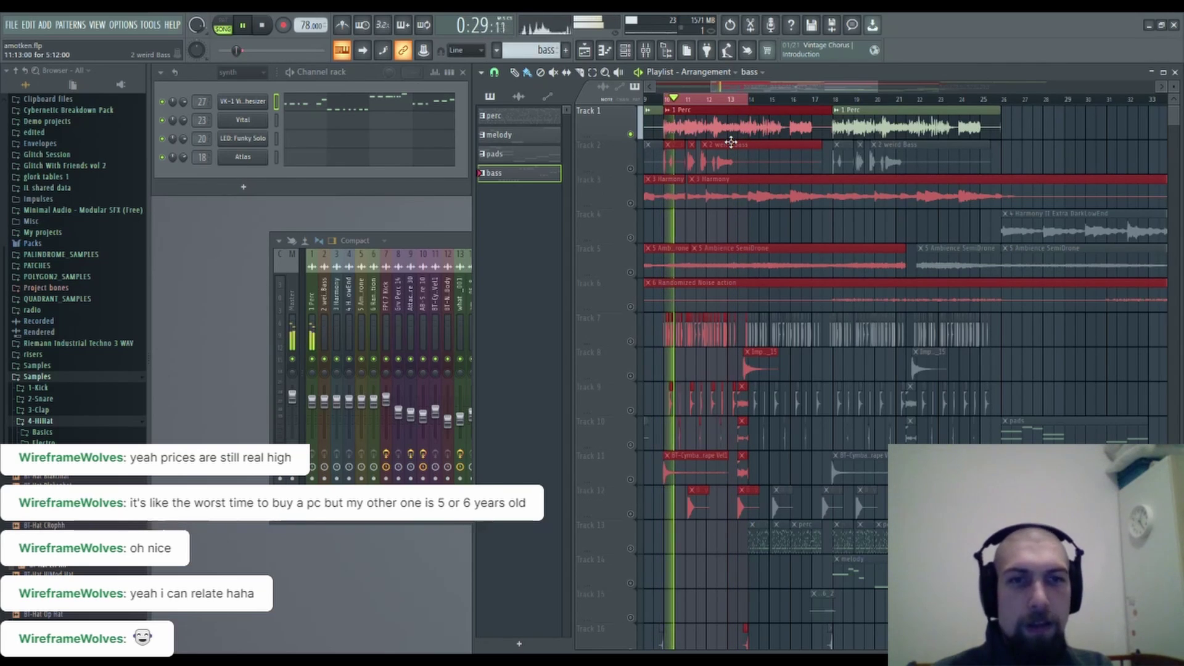
key(space)
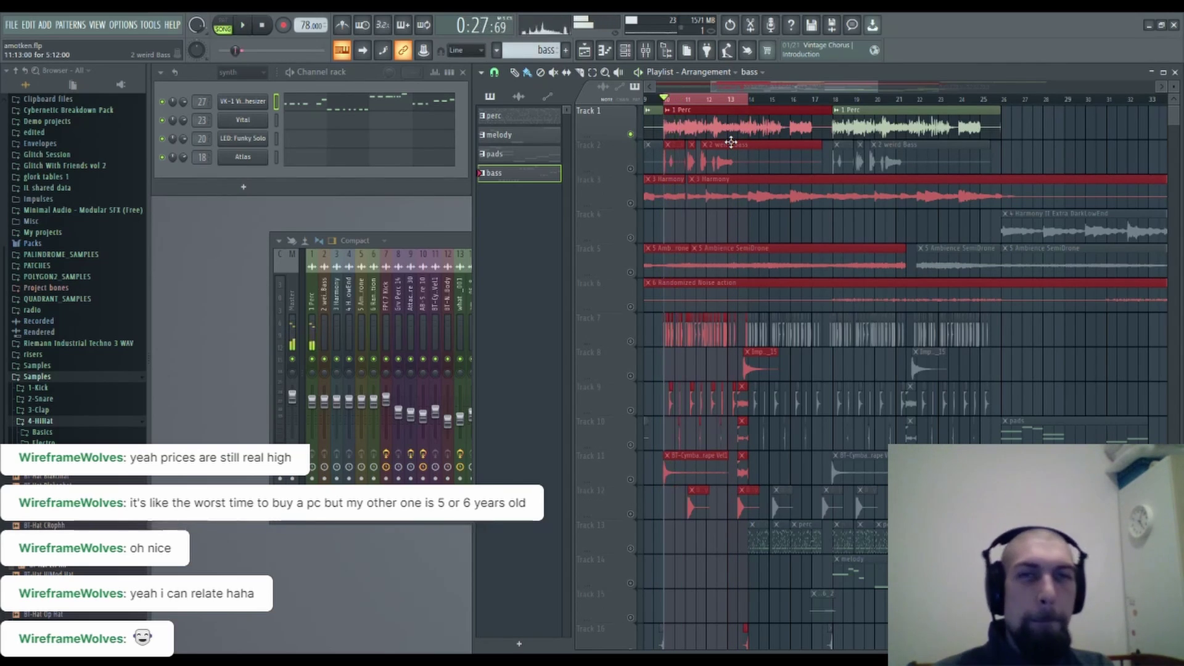
ctrl+click(671, 102)
right_click(630, 135)
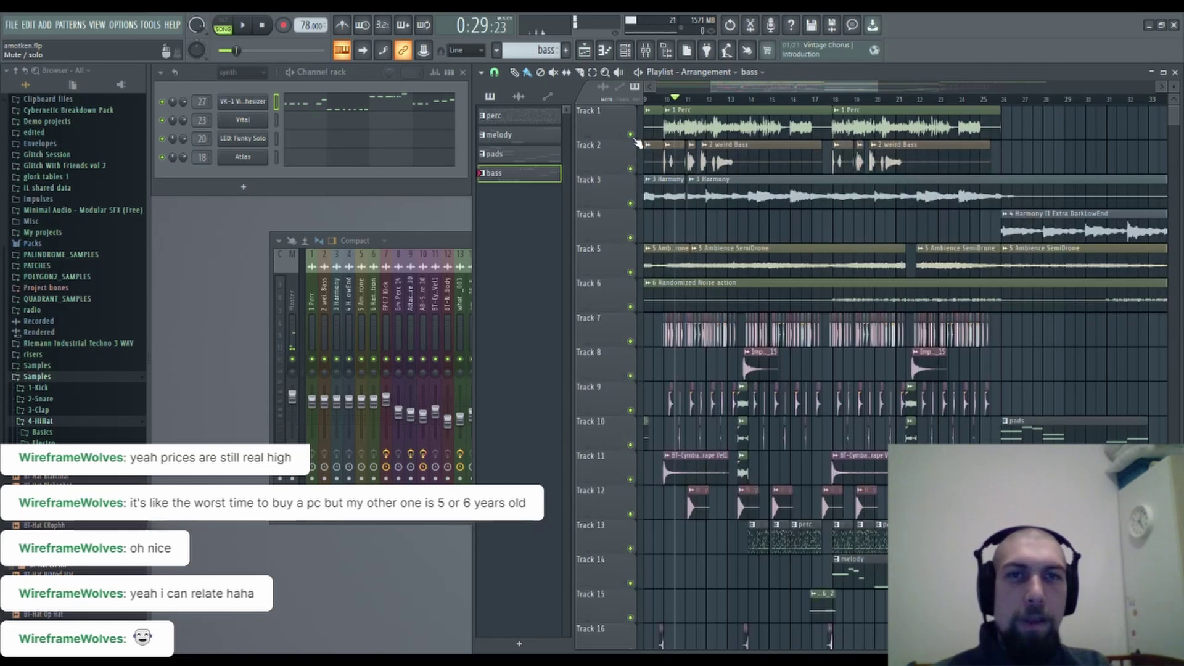
Replace the 1 Perc clips at bars 43 and 51 on Track 1 with copies of the 1 Perc clip from bar 10.
click(686, 121)
scroll(829, 106, down, 2)
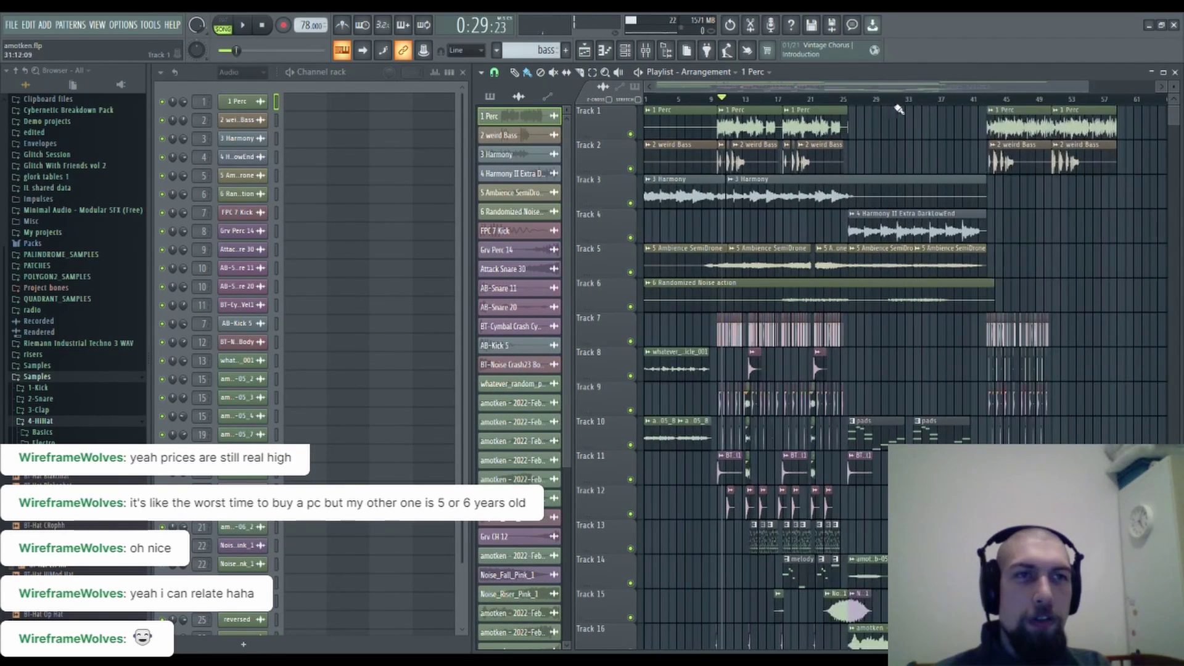
scroll(876, 135, right, 3)
right_click(910, 128)
right_click(985, 123)
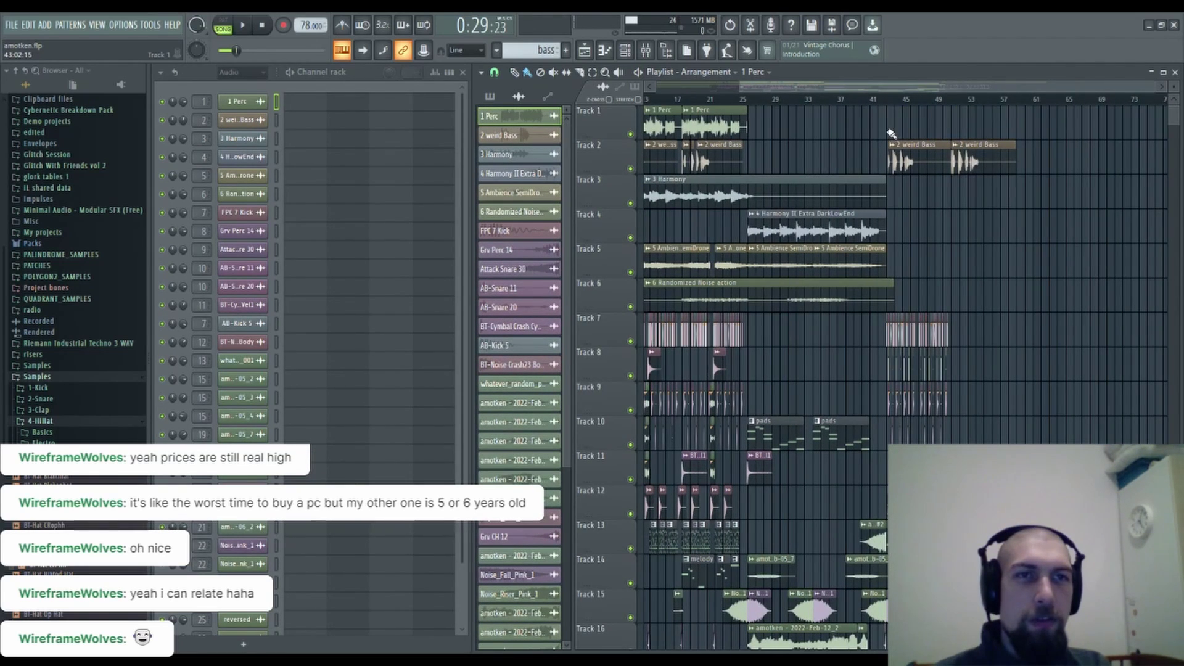
click(976, 123)
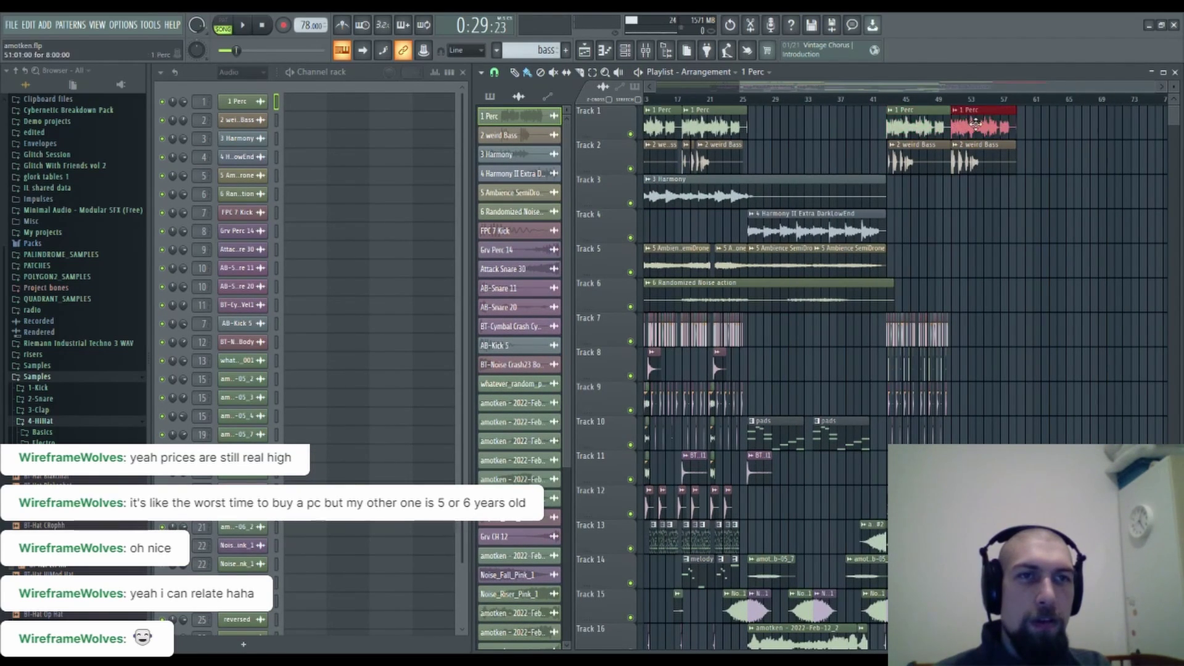
Listen to the second drum section with all tracks active from just before bar 43.
click(877, 99)
key(space)
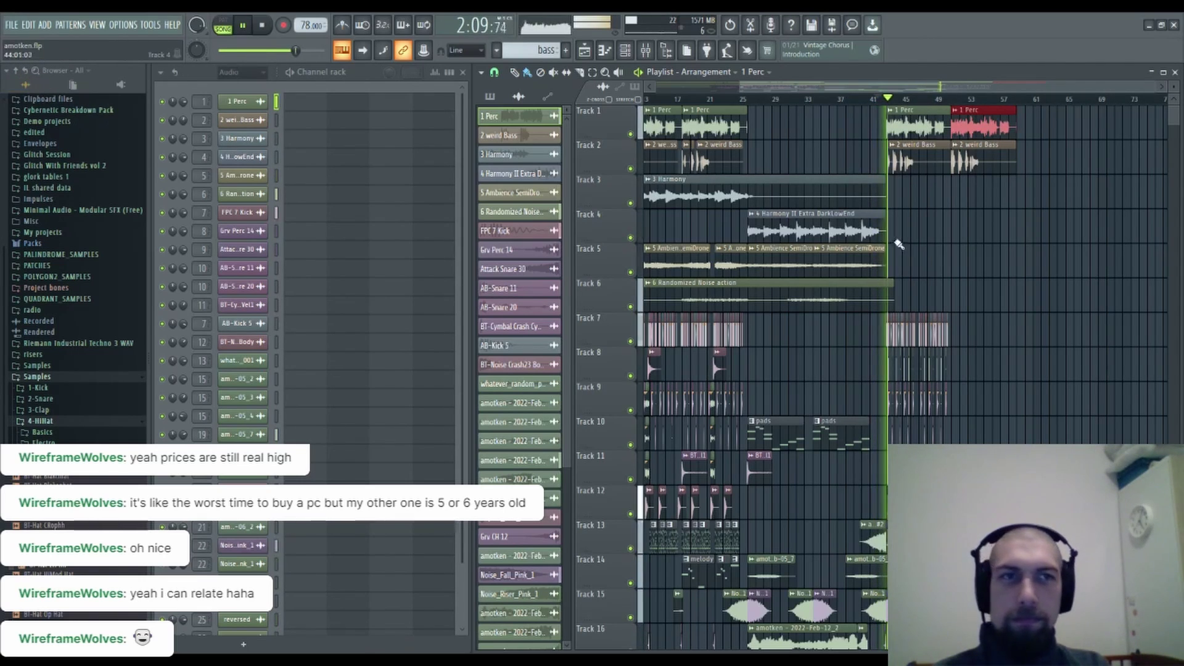
scroll(1037, 350, right, 3)
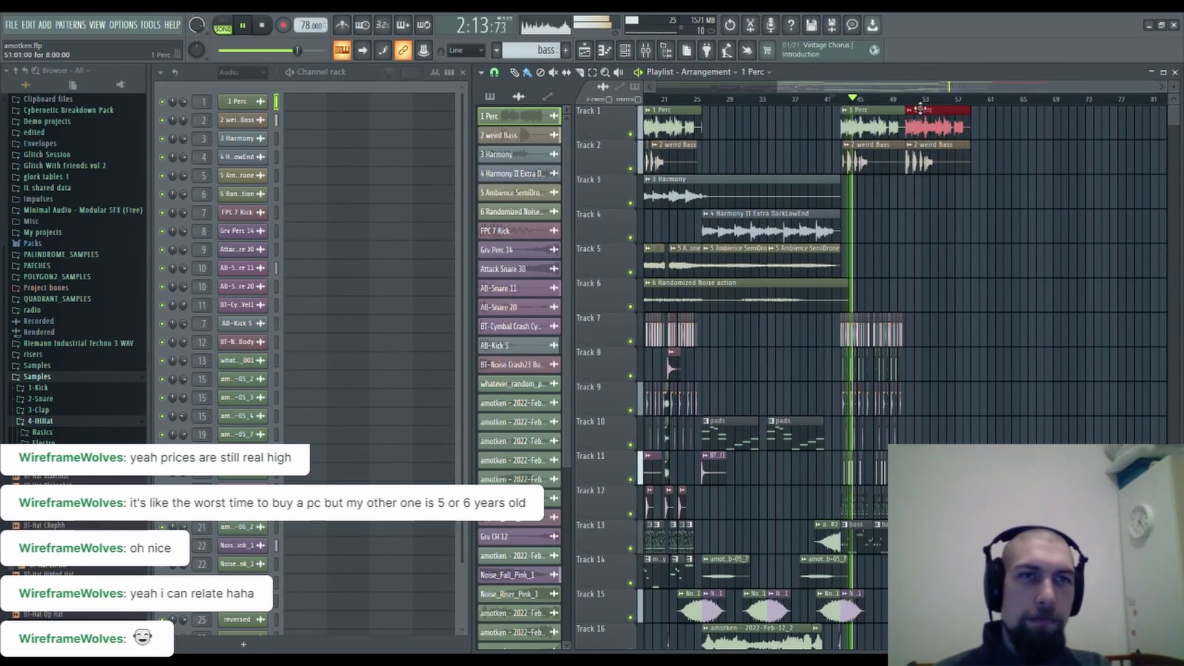
scroll(920, 109, up, 4)
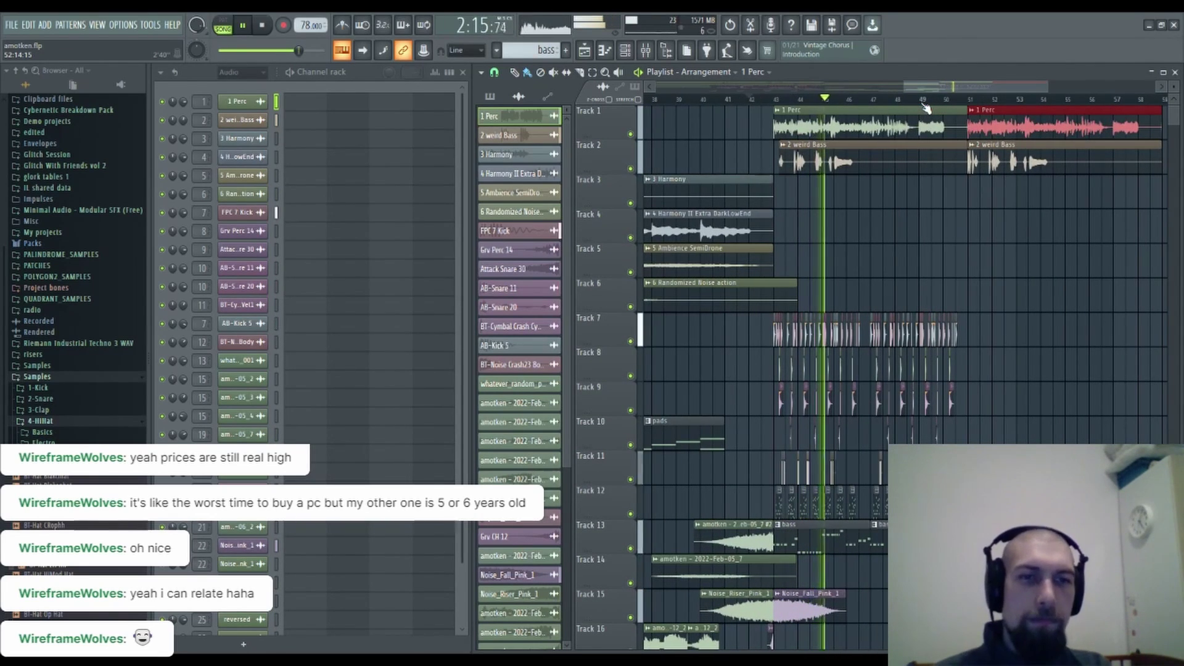
Duplicate the drum, perc and bass clips on Tracks 7 to 13 from bar 43 onward, align the copies to bar 51, and stop playback.
drag(1044, 452, 963, 430)
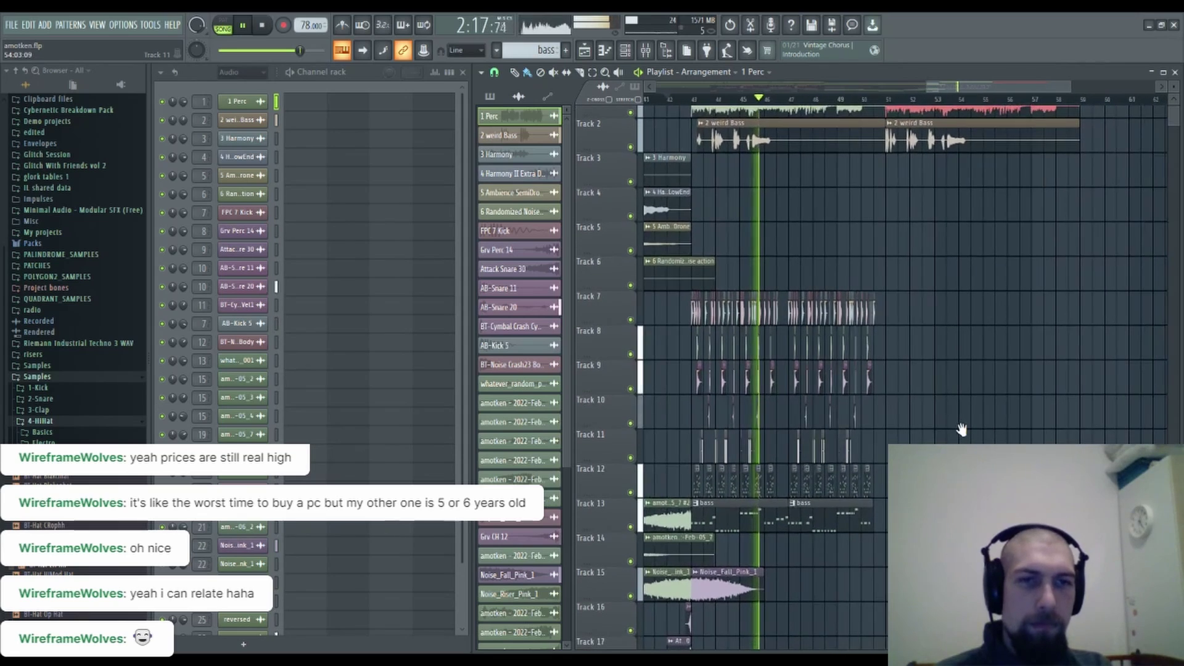
drag(734, 419, 695, 322)
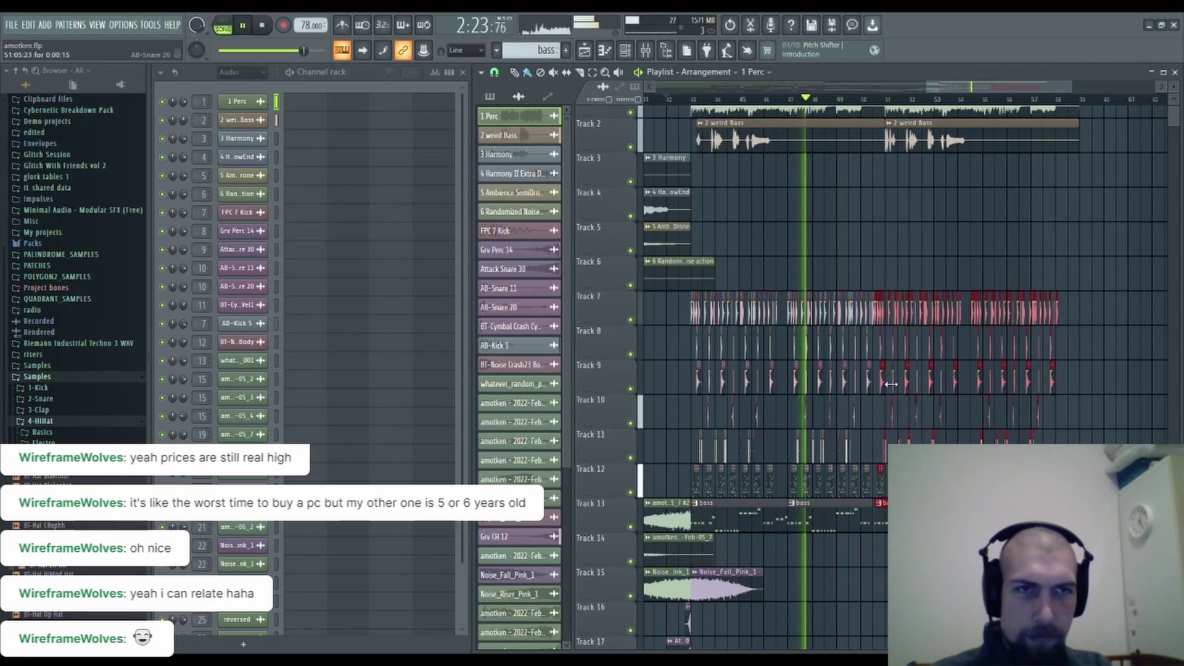
scroll(886, 108, up, 2)
scroll(887, 108, up, 2)
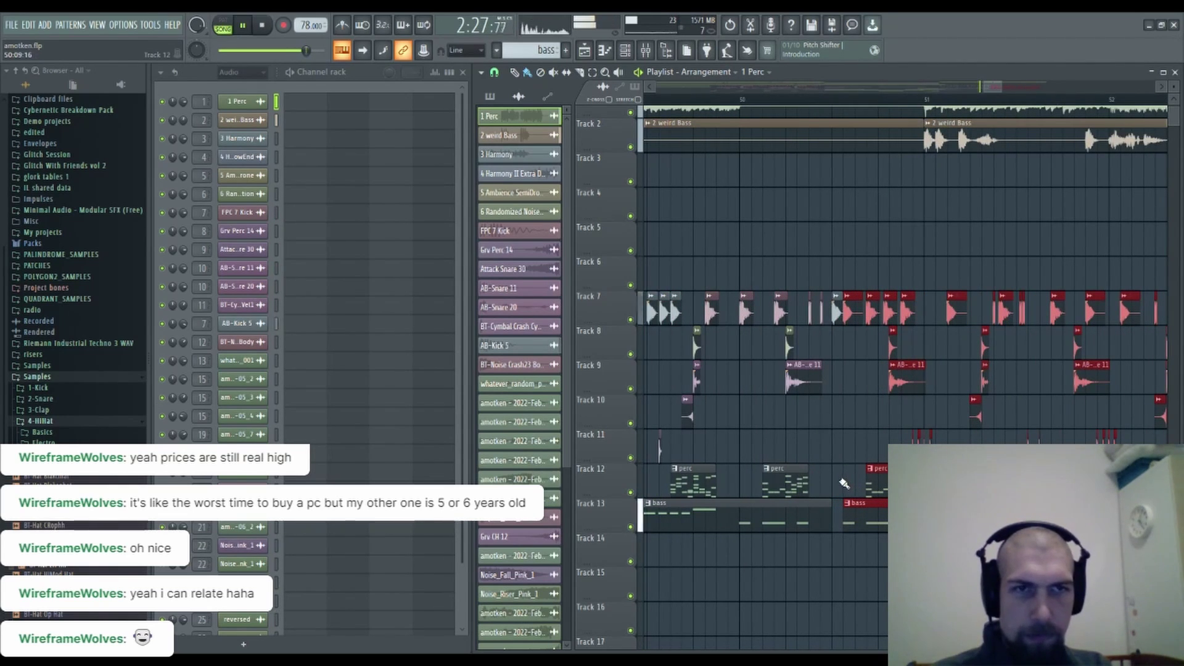
drag(854, 512, 935, 512)
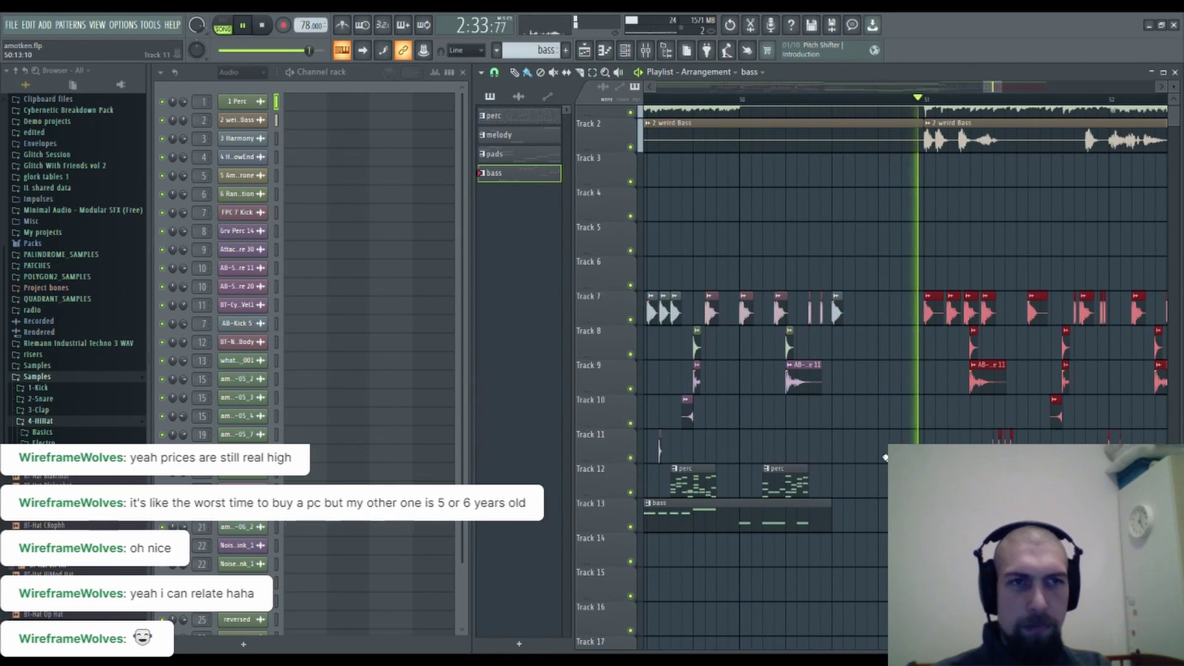
key(space)
Show only the synth channels in the channel rack and create a new pattern named pads2.
scroll(927, 105, down, 2)
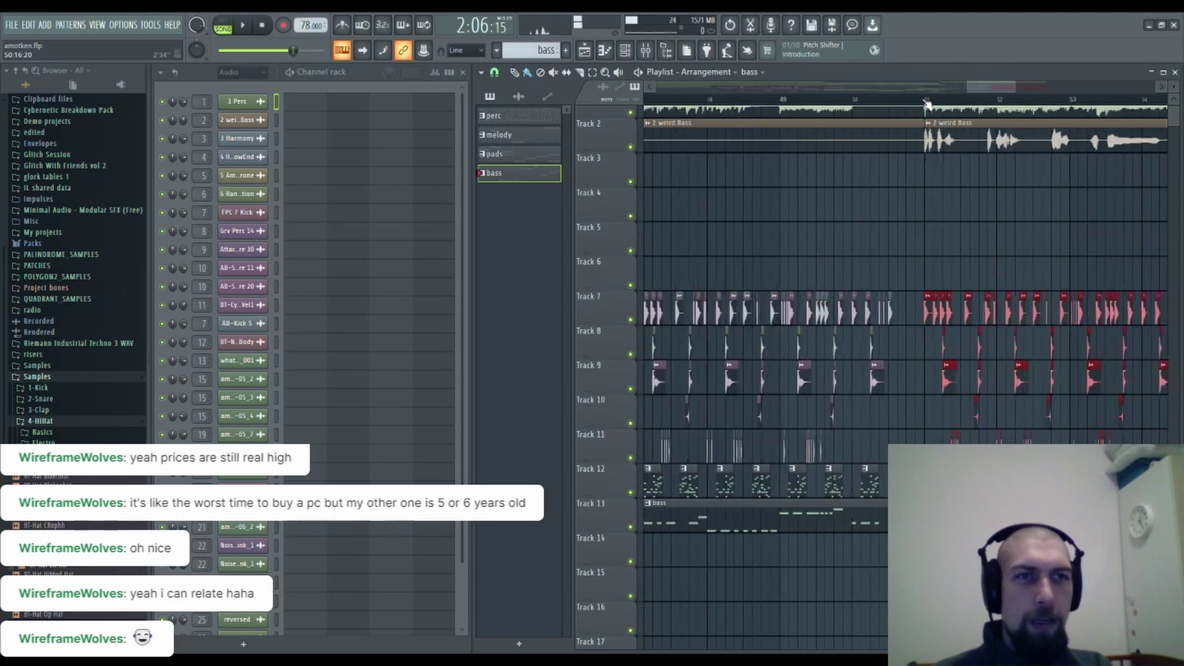
scroll(927, 105, down, 3)
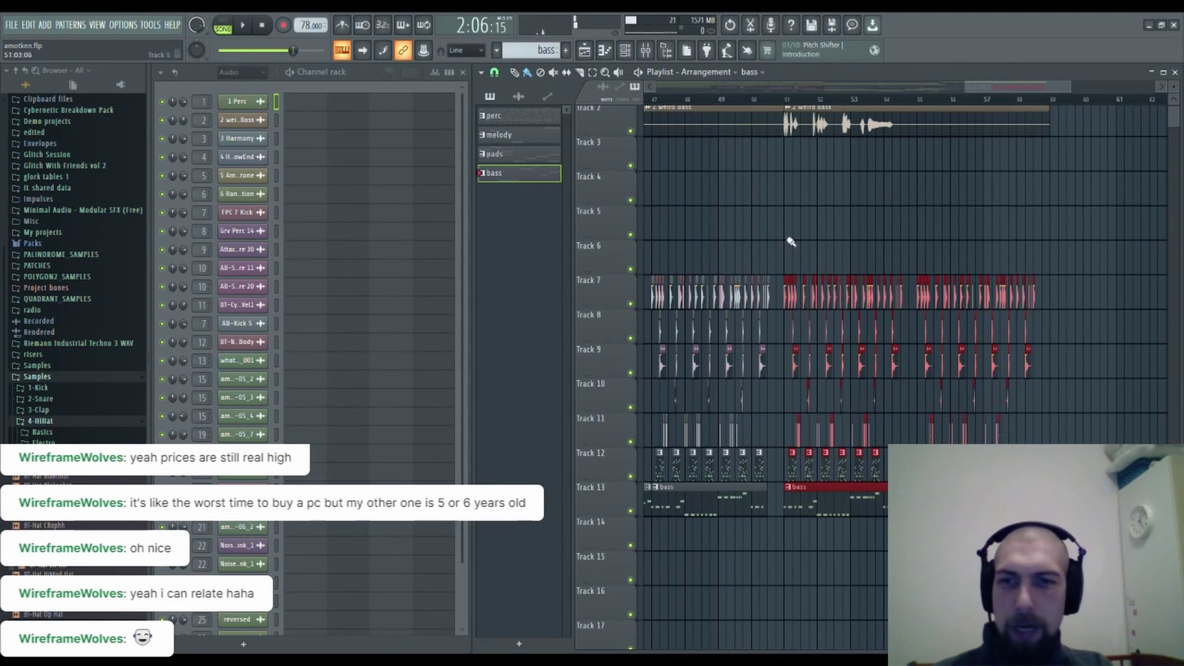
drag(776, 226, 878, 365)
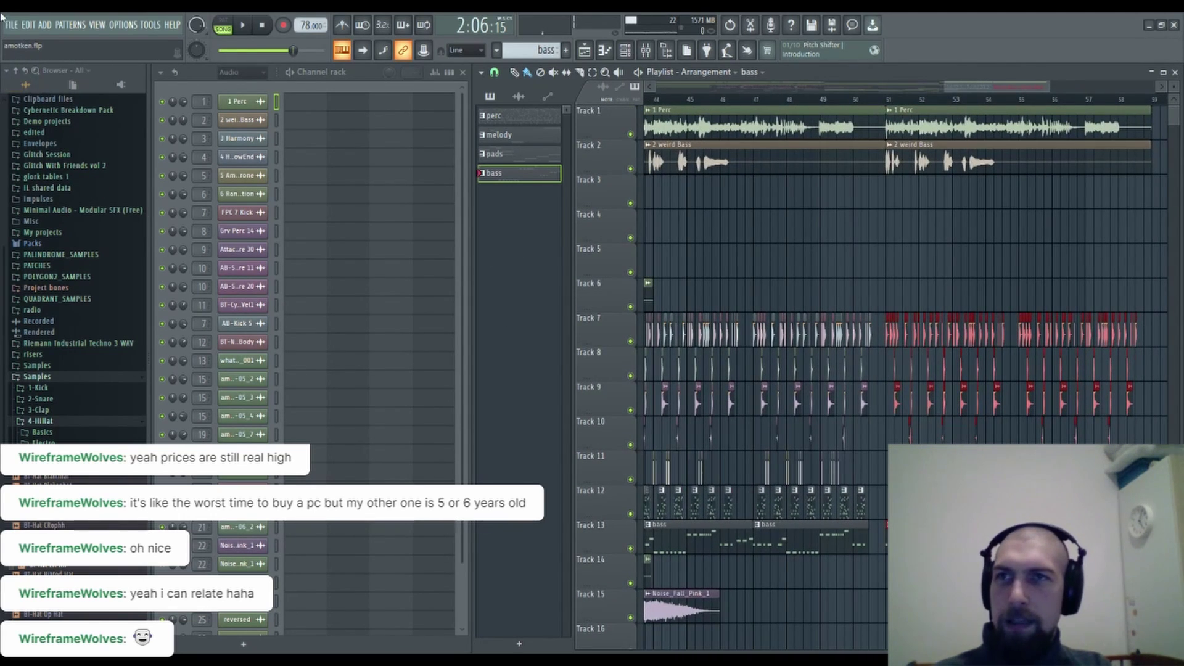
drag(831, 238, 875, 200)
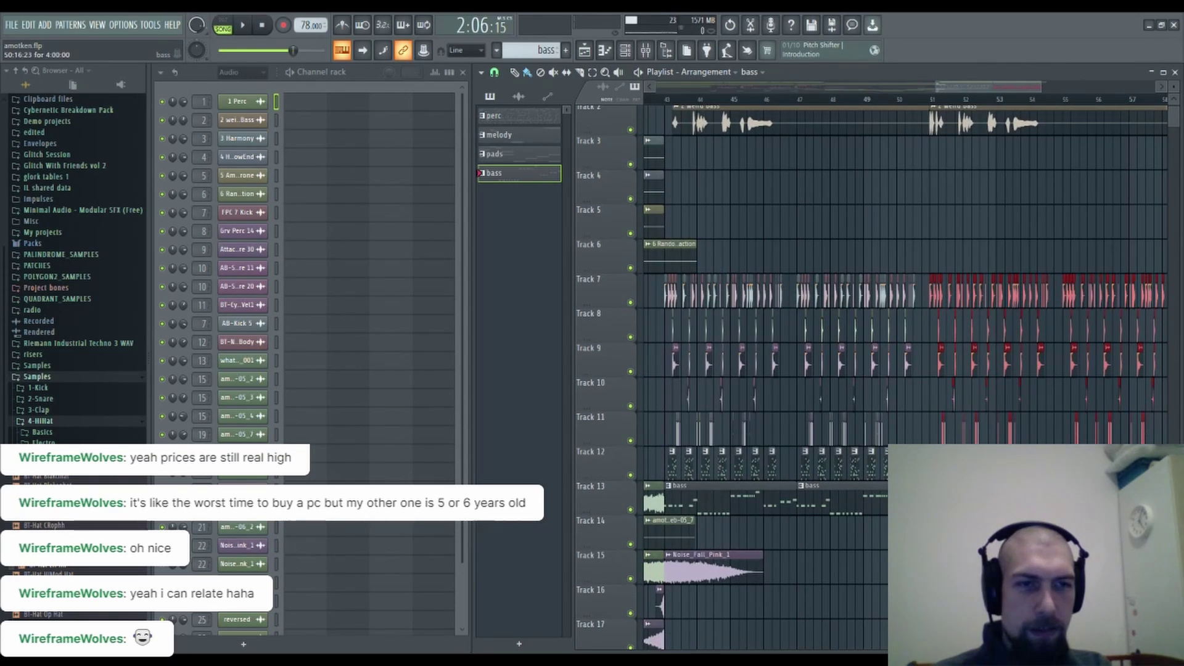
click(254, 73)
click(253, 125)
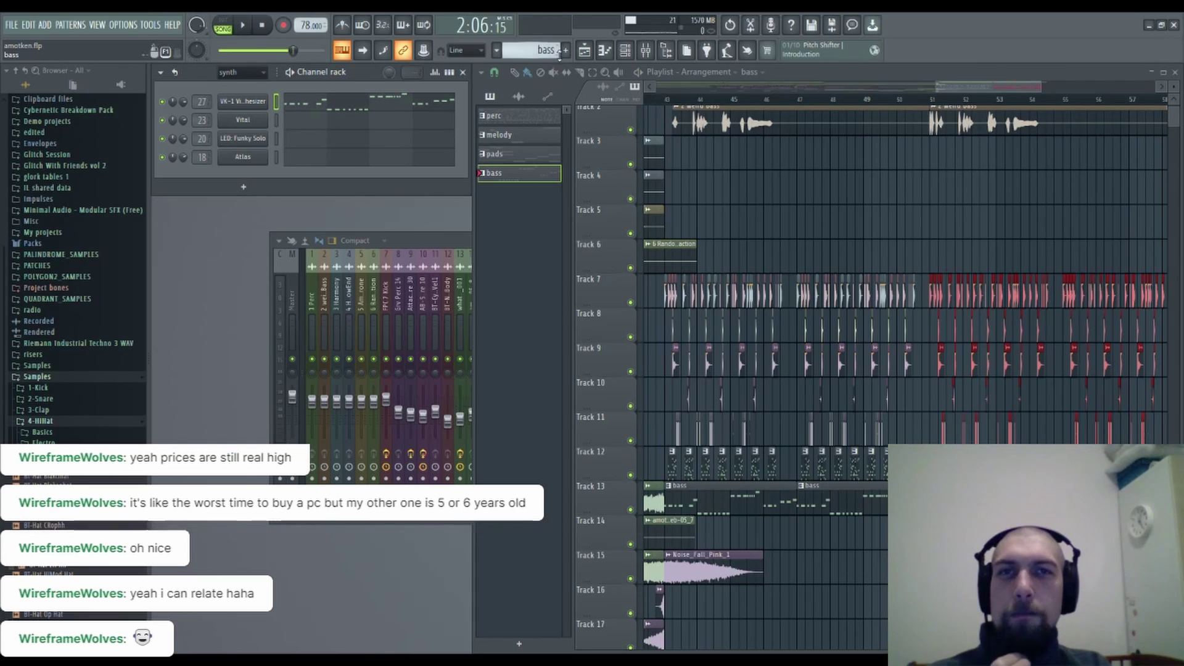
click(525, 158)
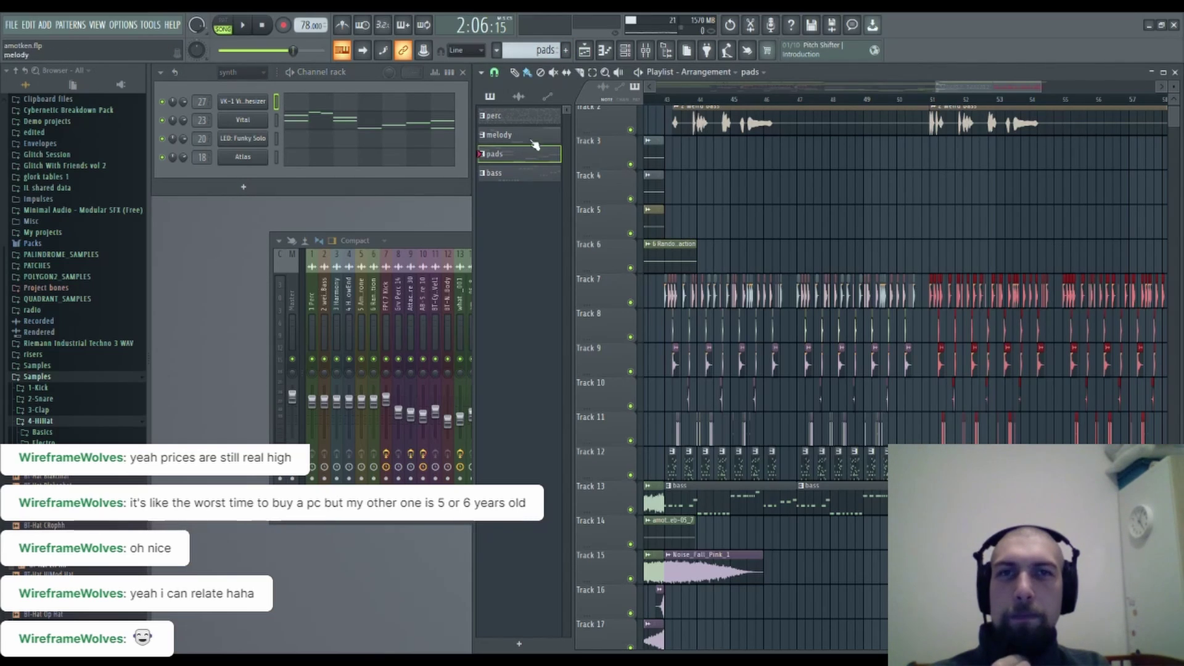
click(566, 51)
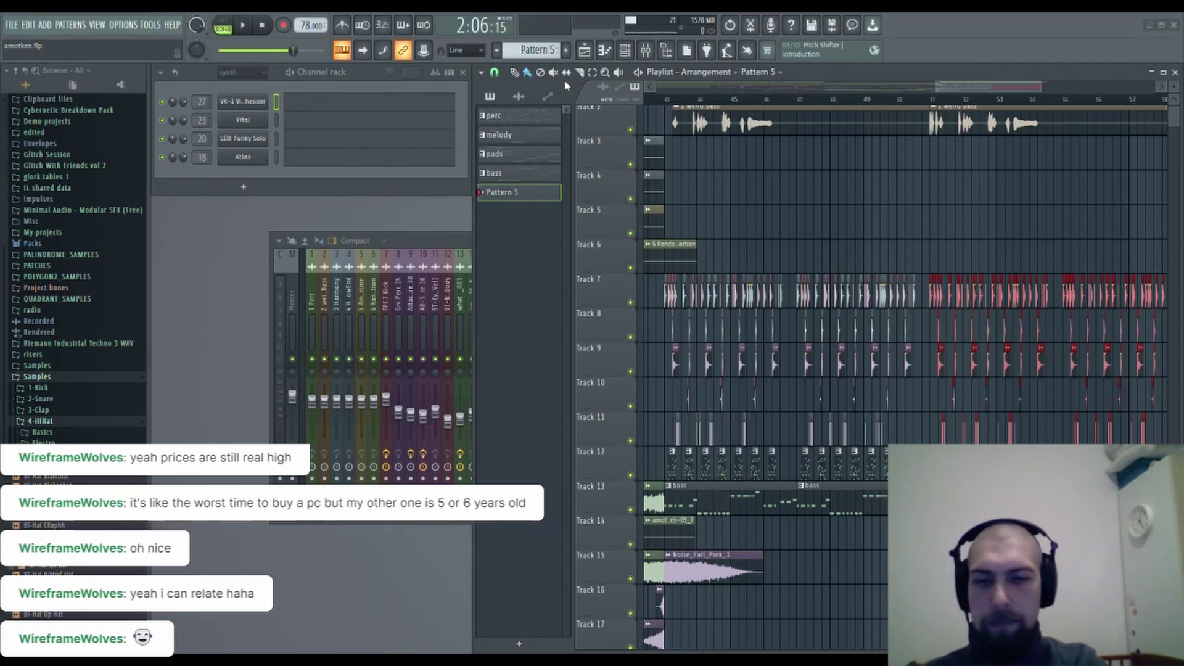
text(pads2)
key(Return)
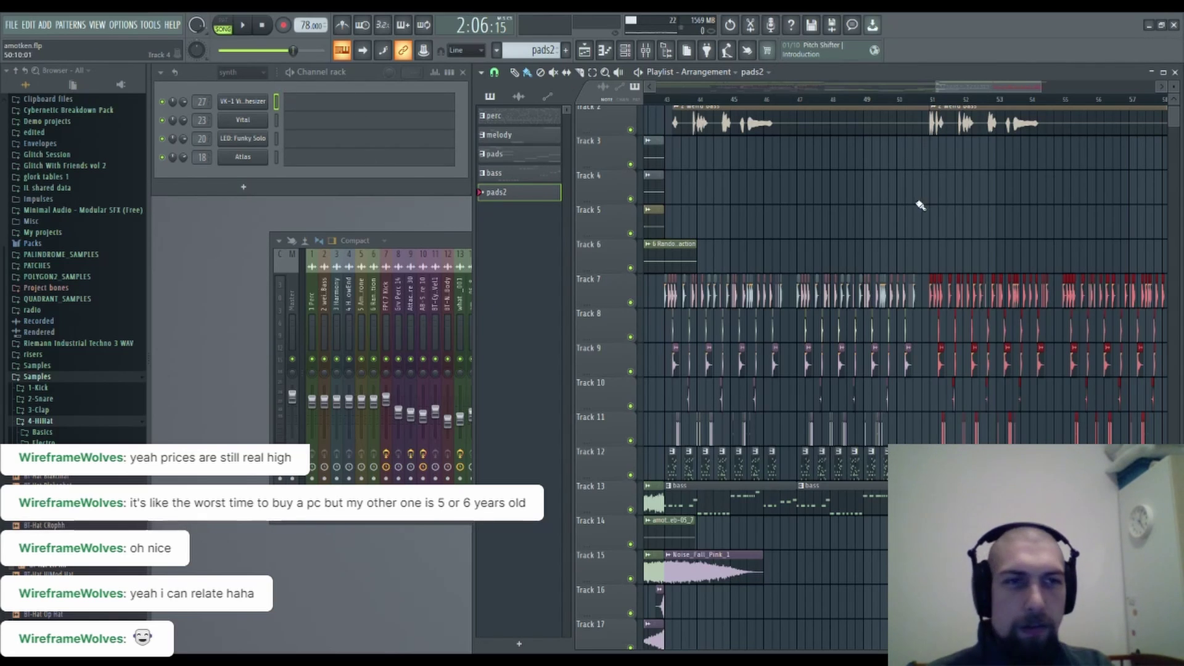
Place a pads2 clip at bar 51 on Track 14 and solo Tracks 13 and 14.
drag(949, 204, 846, 152)
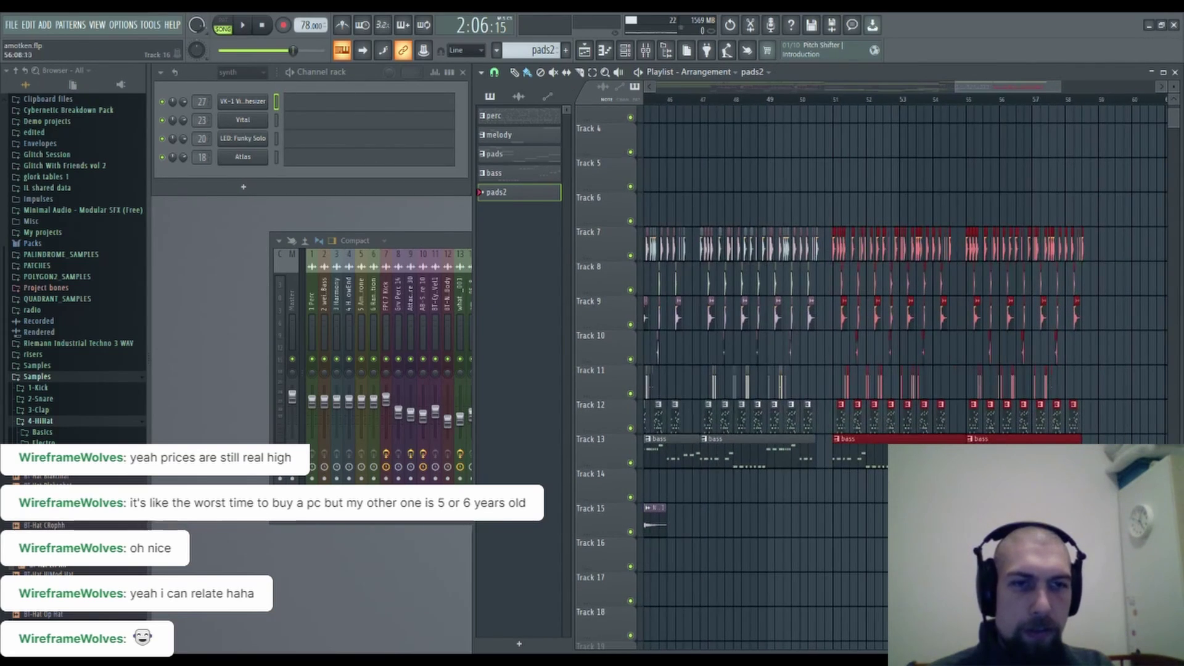
click(840, 495)
right_click(631, 463)
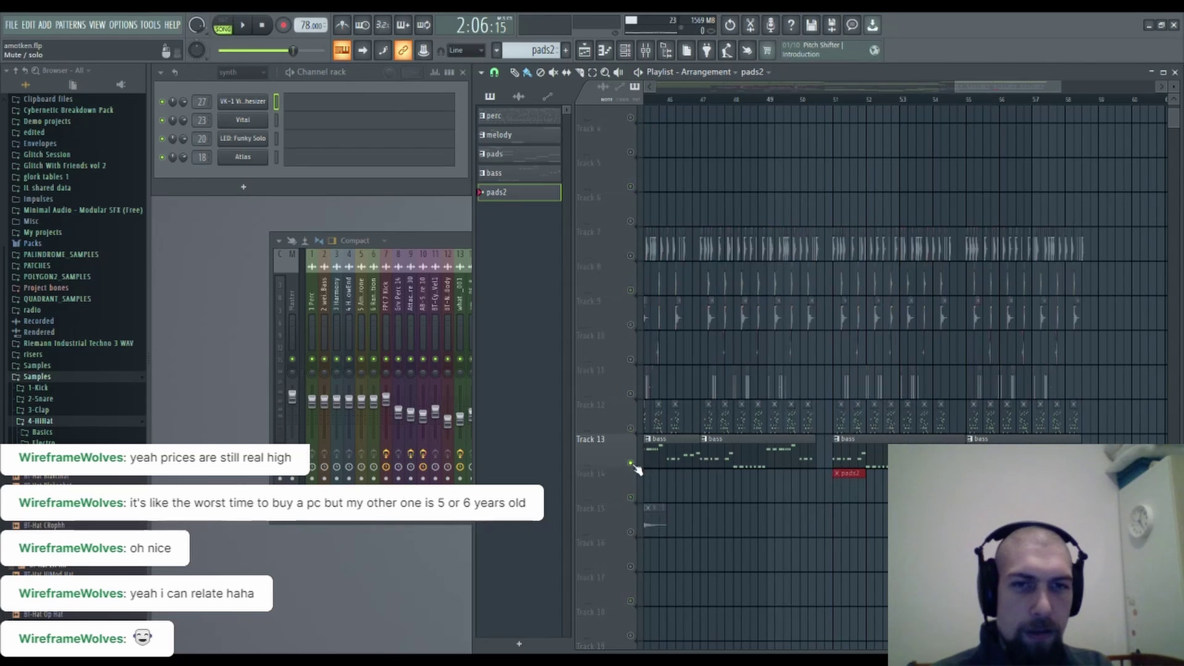
click(631, 497)
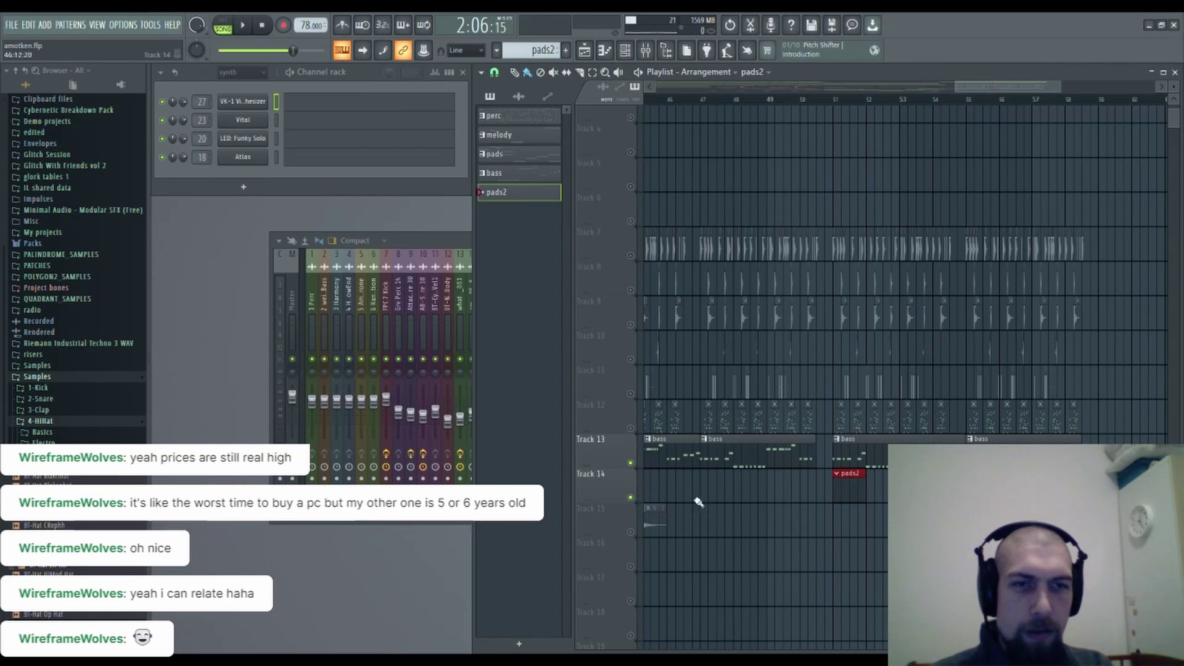
Close the mixer, select the Vital channel, and audition single notes on it, including in its empty pads2 piano roll.
click(426, 244)
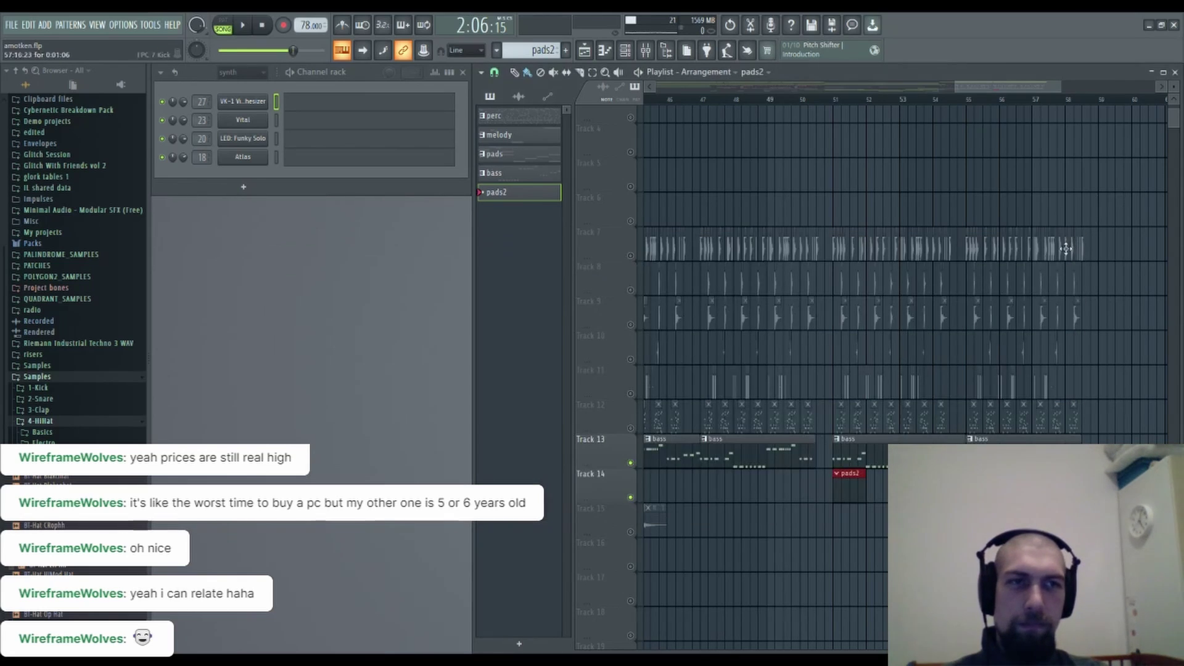
click(1075, 241)
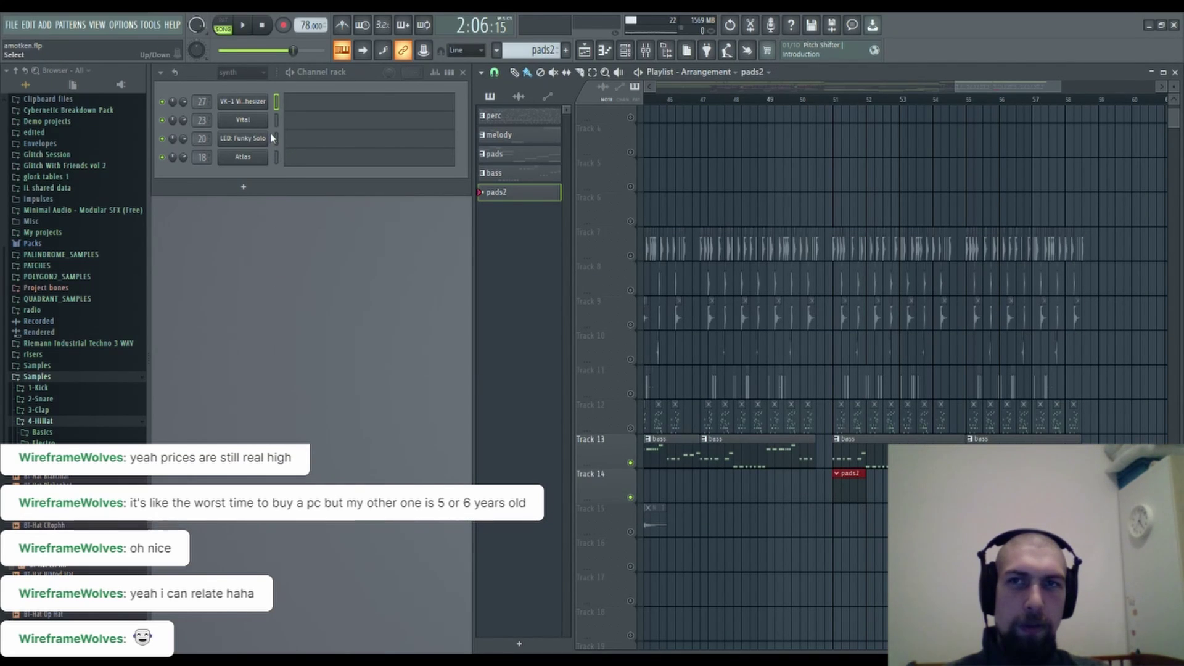
key(m)
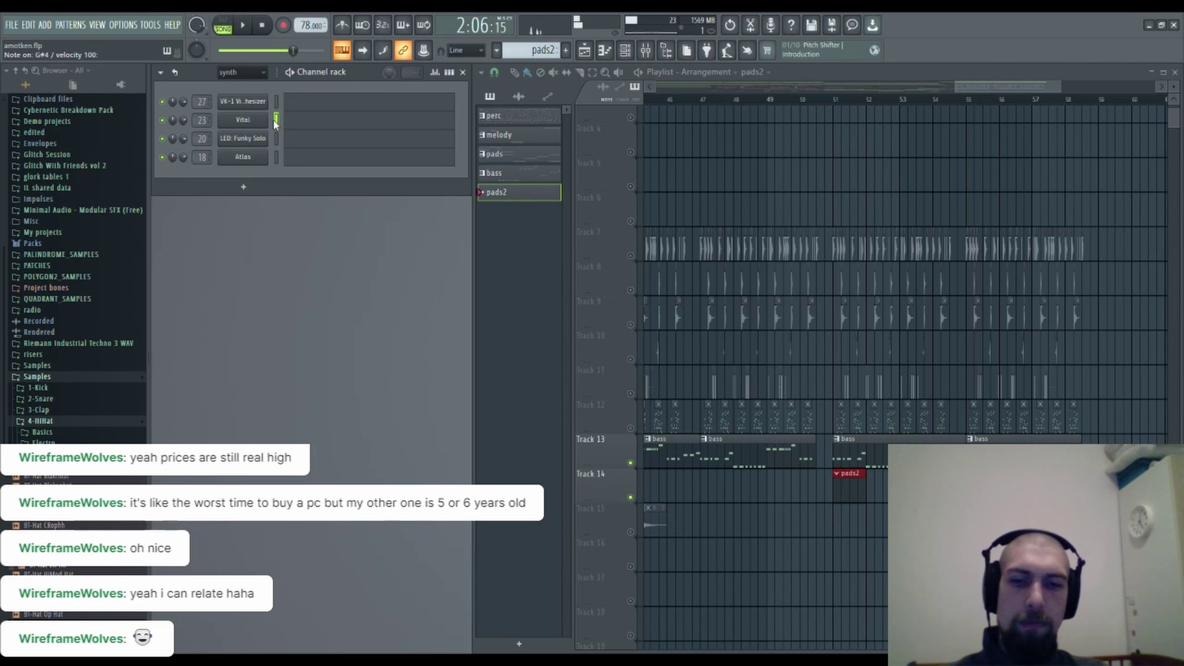
key(r)
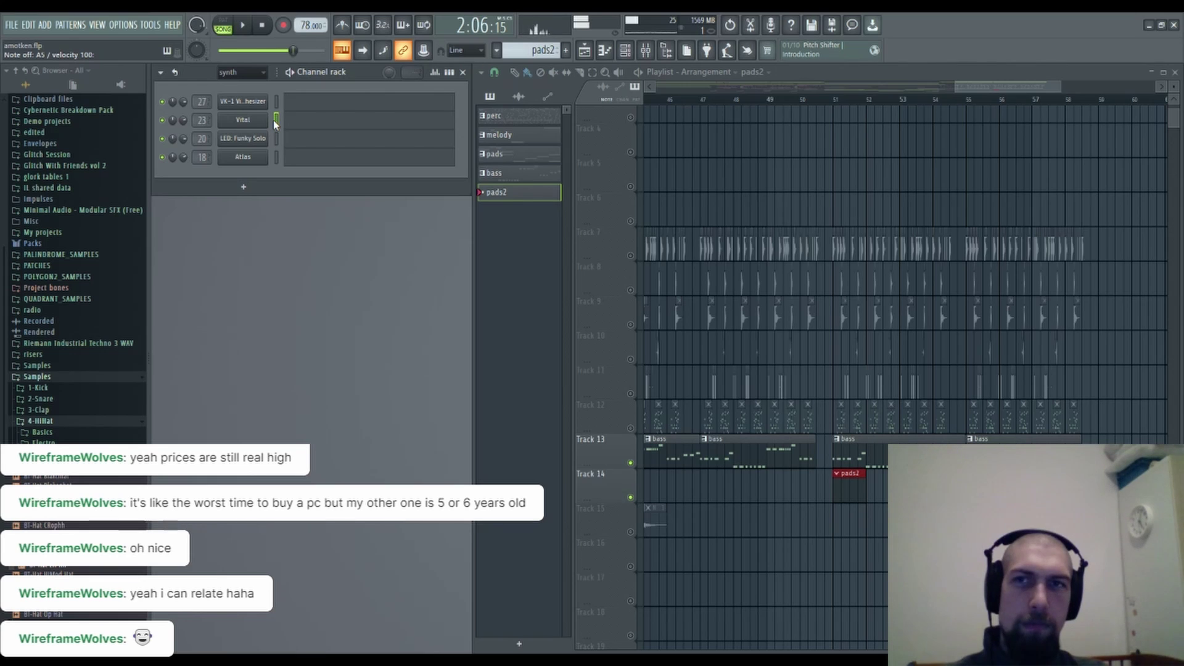
key(F7)
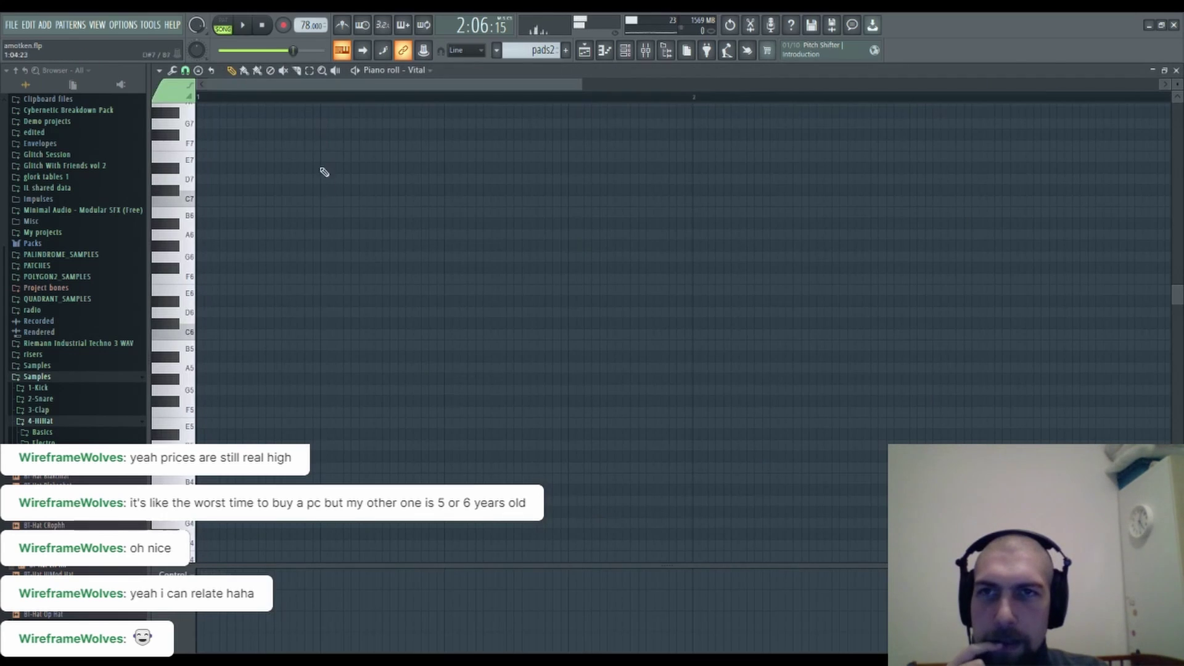
scroll(186, 314, up, 5)
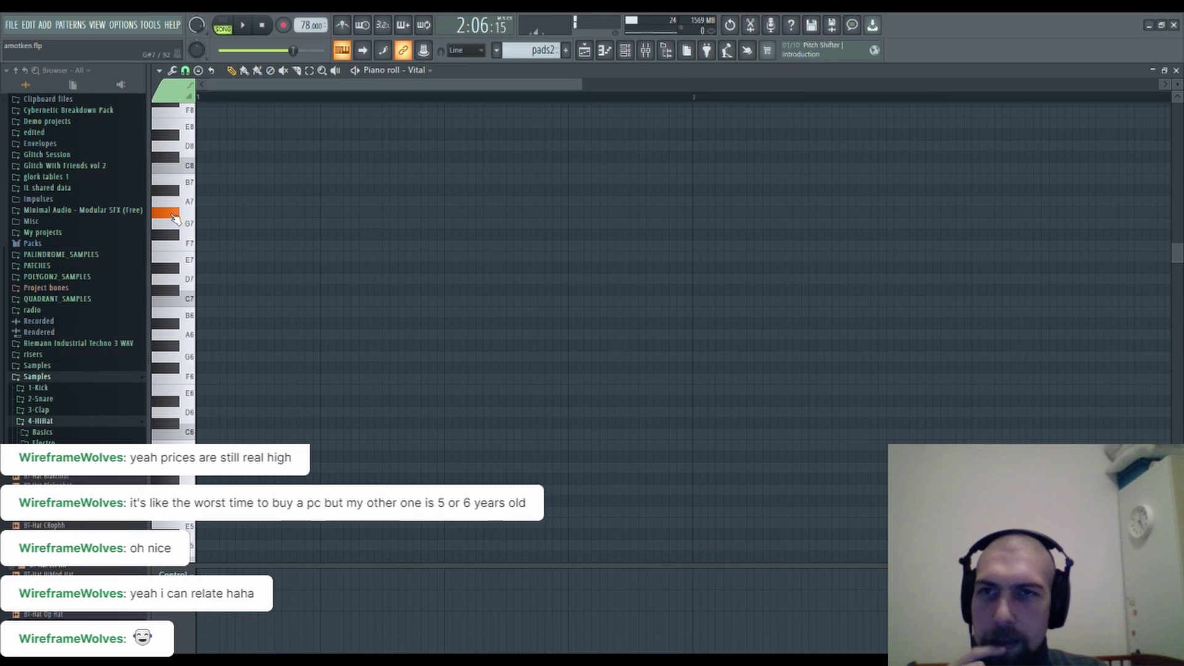
mouse_move(176, 219)
mouse_down()
mouse_move(178, 199)
mouse_move(182, 213)
mouse_up()
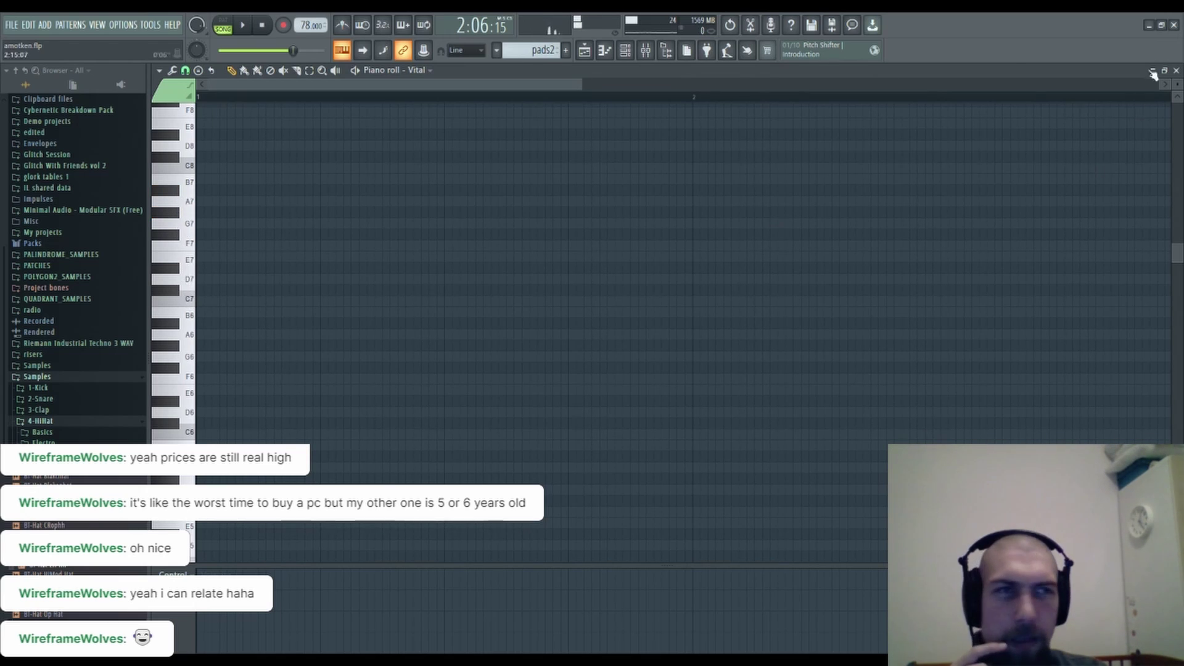
Select the bass pattern, check its VK-1 Viking Synthesizer notes in the piano roll, and return to the playlist.
click(1177, 69)
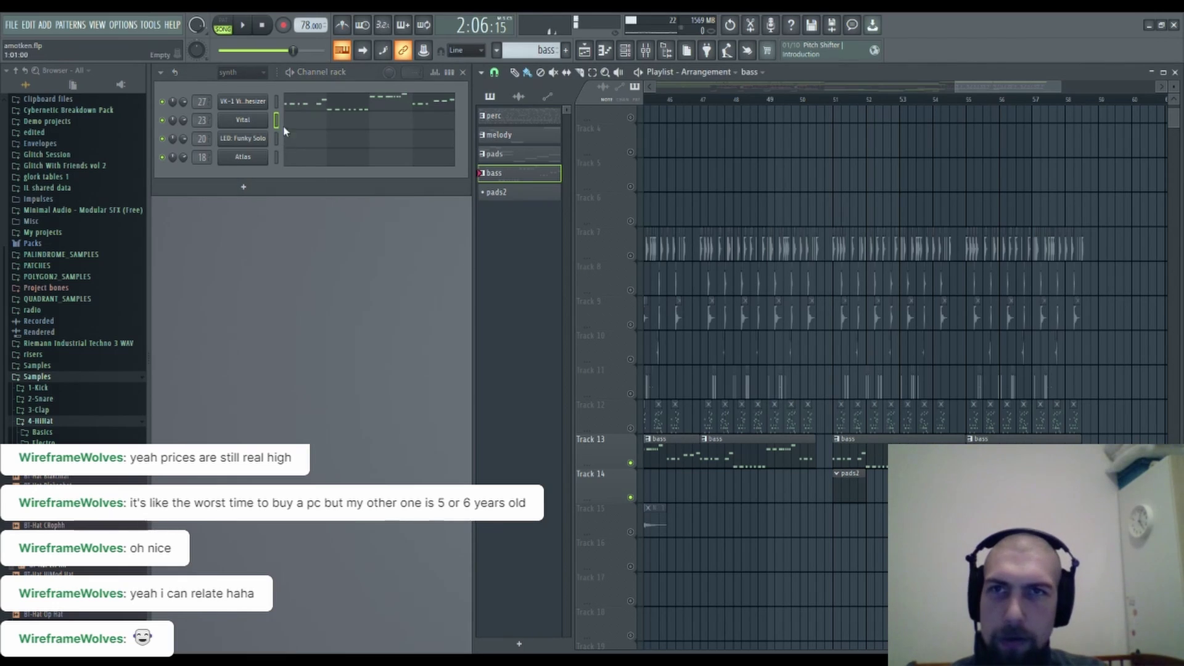
click(310, 113)
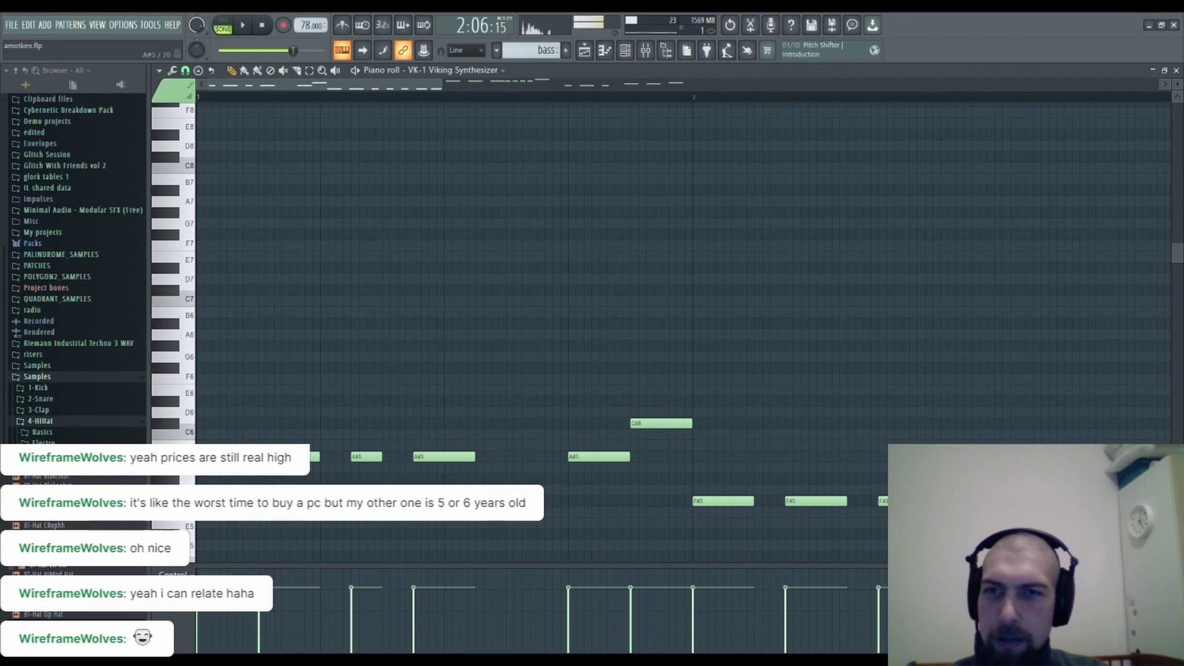
click(1177, 70)
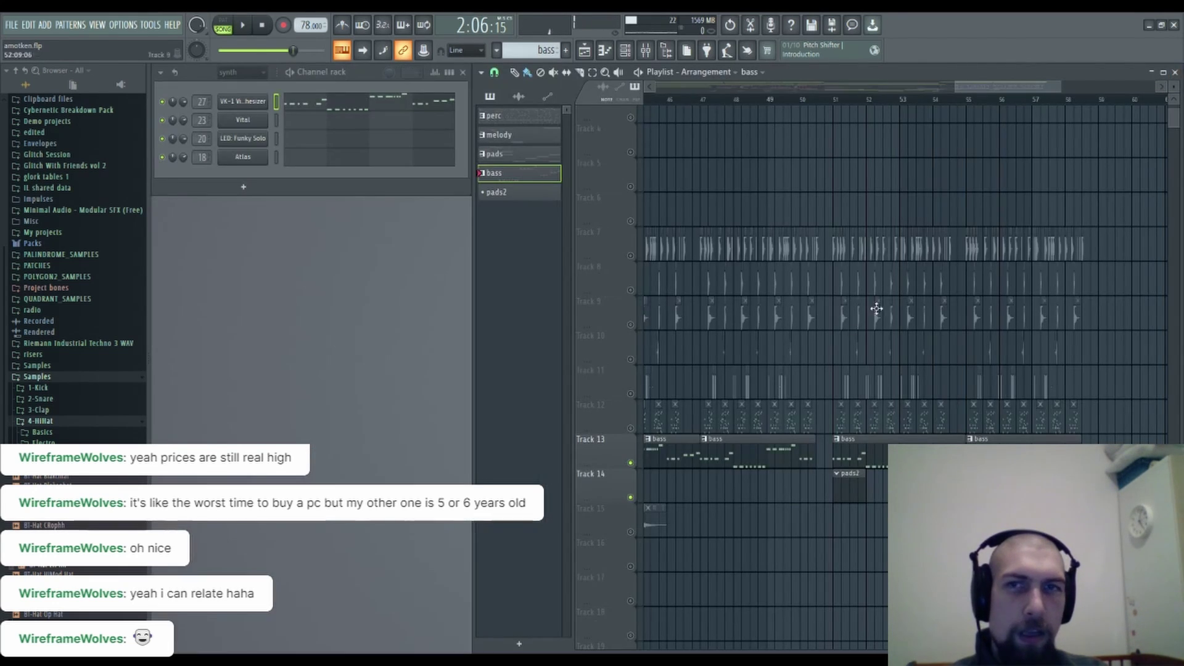
In the Vital piano roll of pads2, draw a half-bar A#5 note at bar 1 and a half-bar C#6 note right after it.
click(844, 482)
click(298, 123)
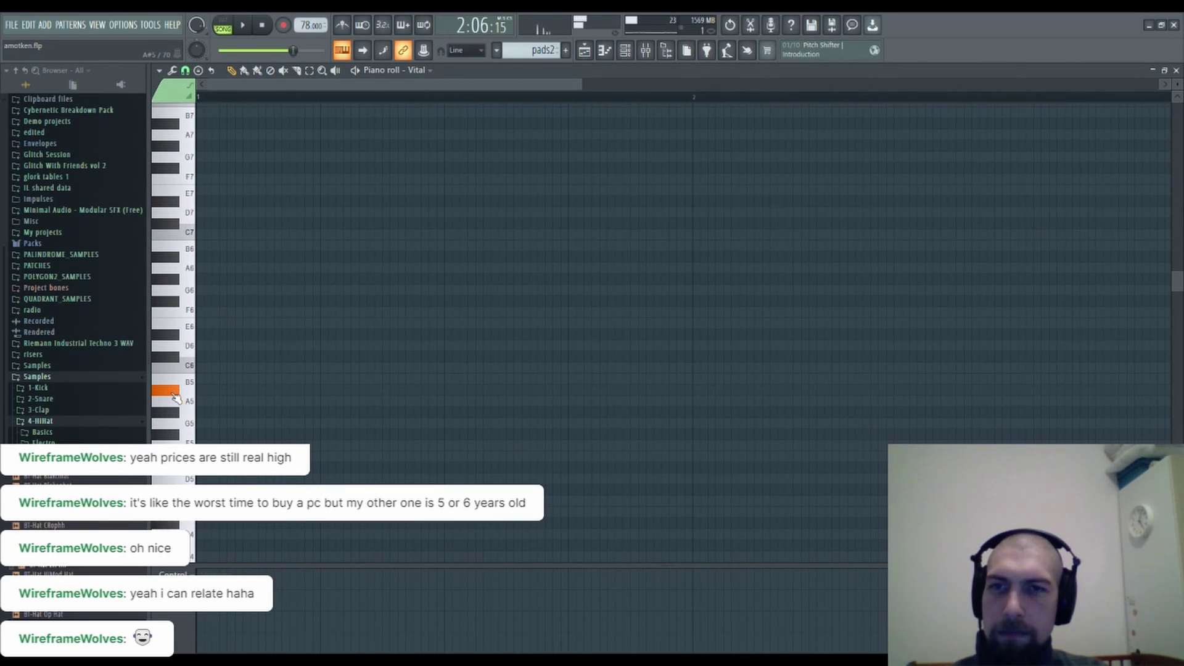
click(211, 391)
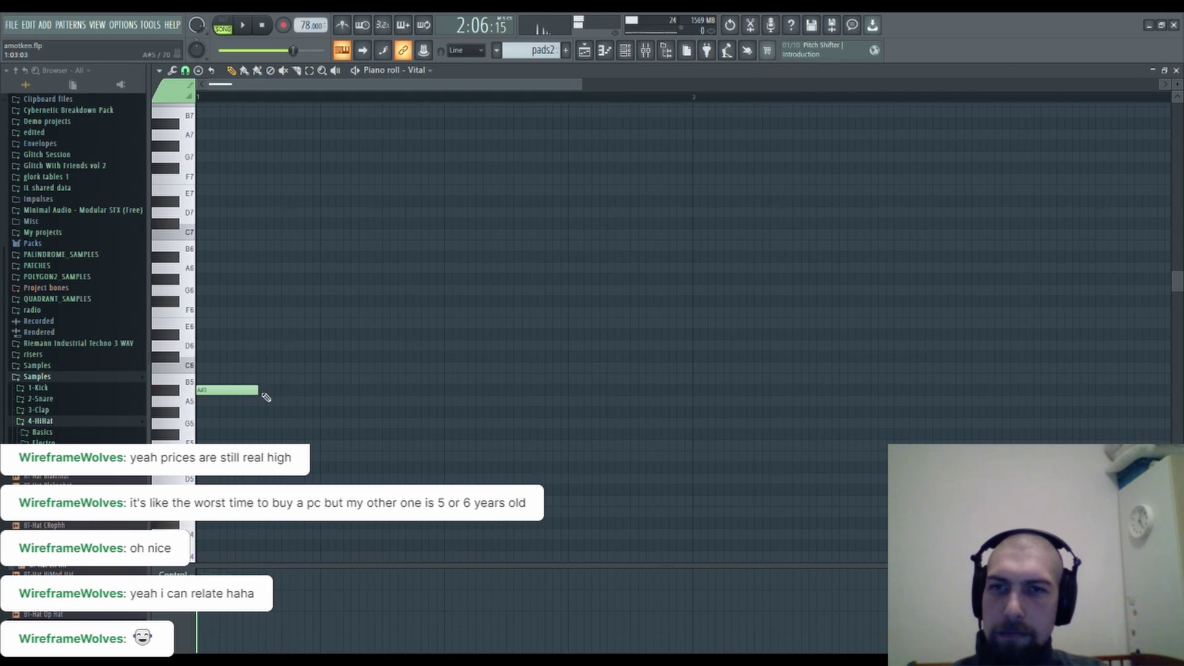
drag(259, 392, 440, 412)
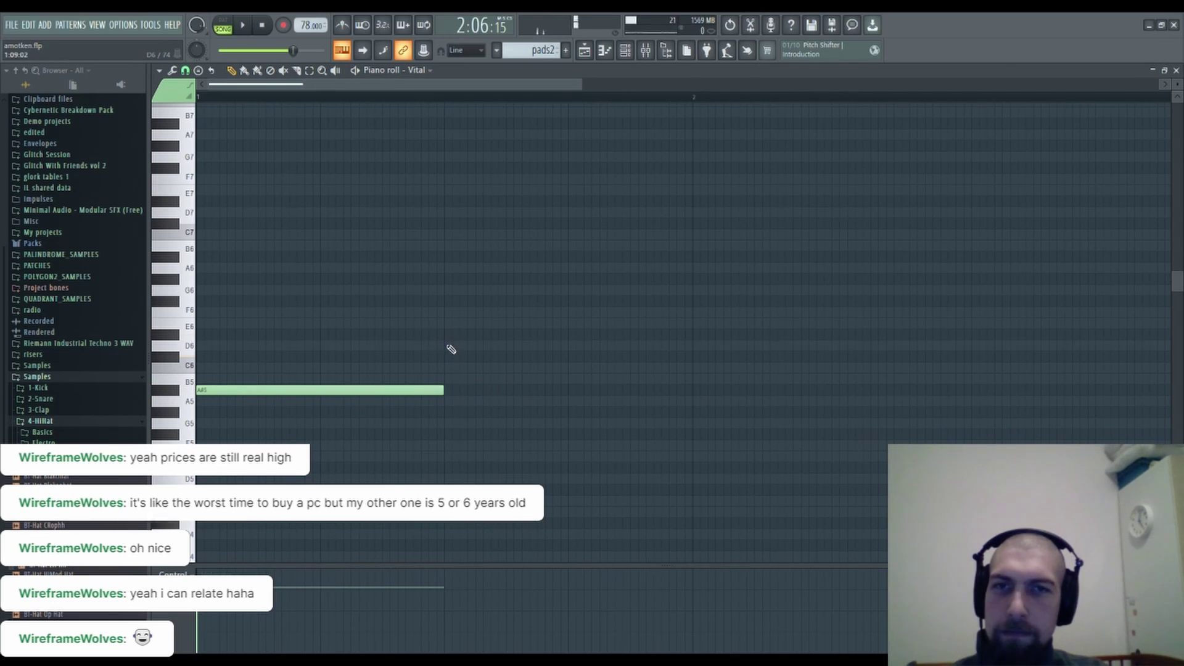
click(446, 345)
drag(446, 345, 445, 356)
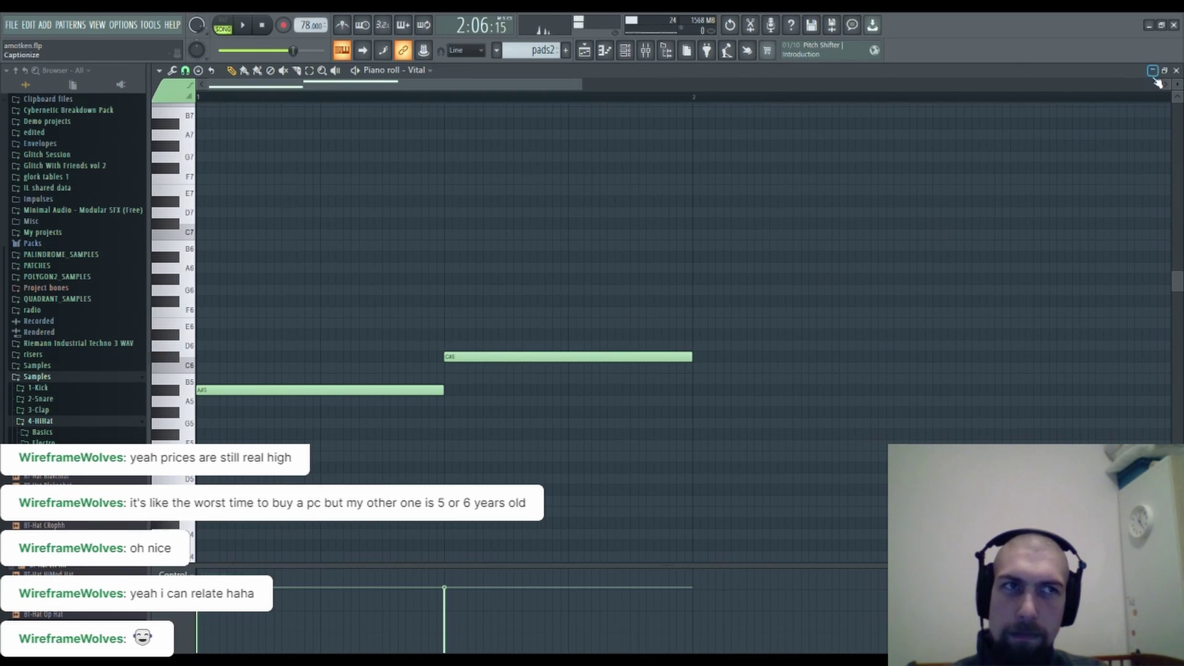
Add a half-bar F#6 note at the start of bar 2 in the Vital pads2 part.
click(1176, 71)
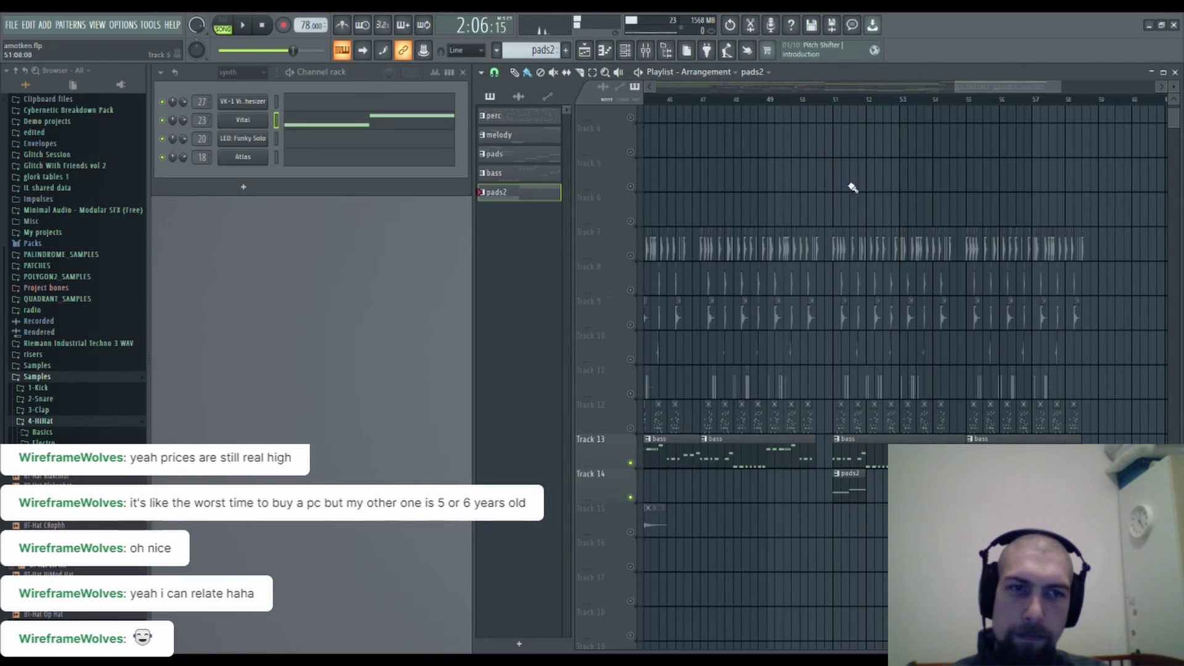
click(347, 123)
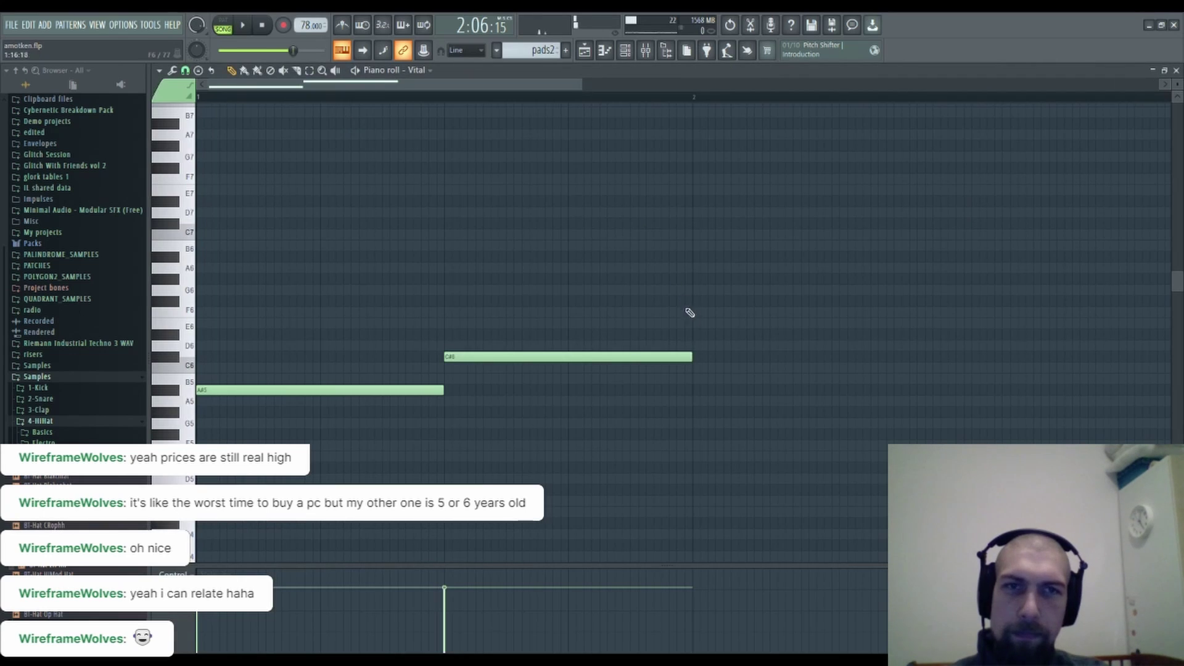
click(693, 291)
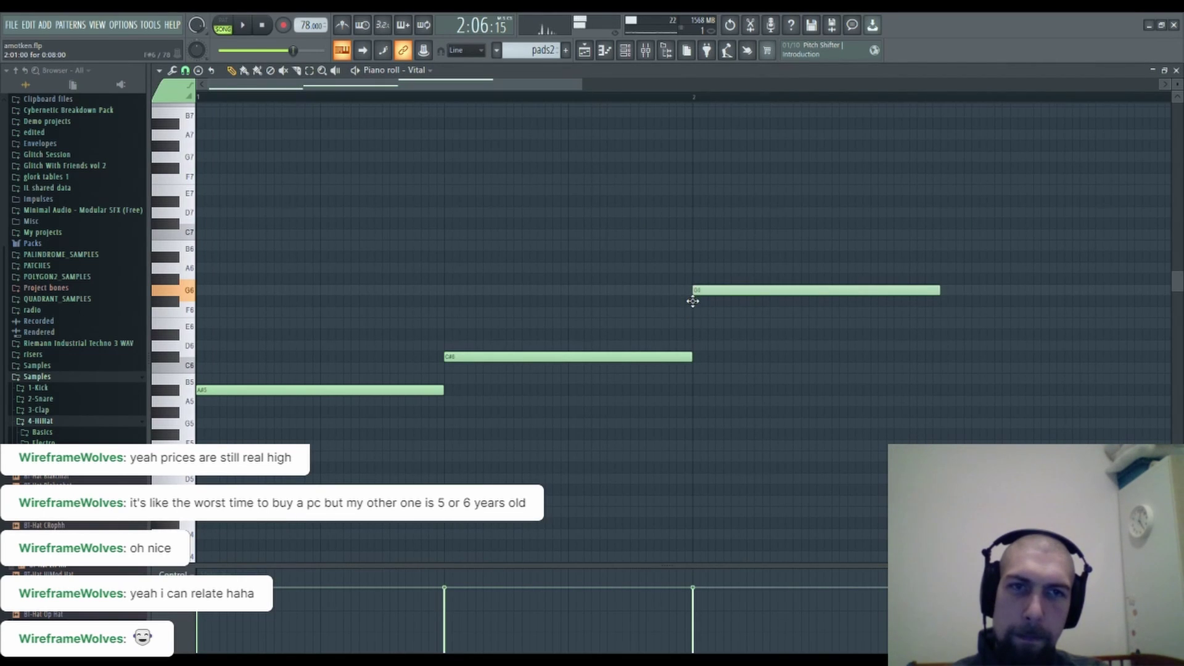
drag(693, 301, 693, 305)
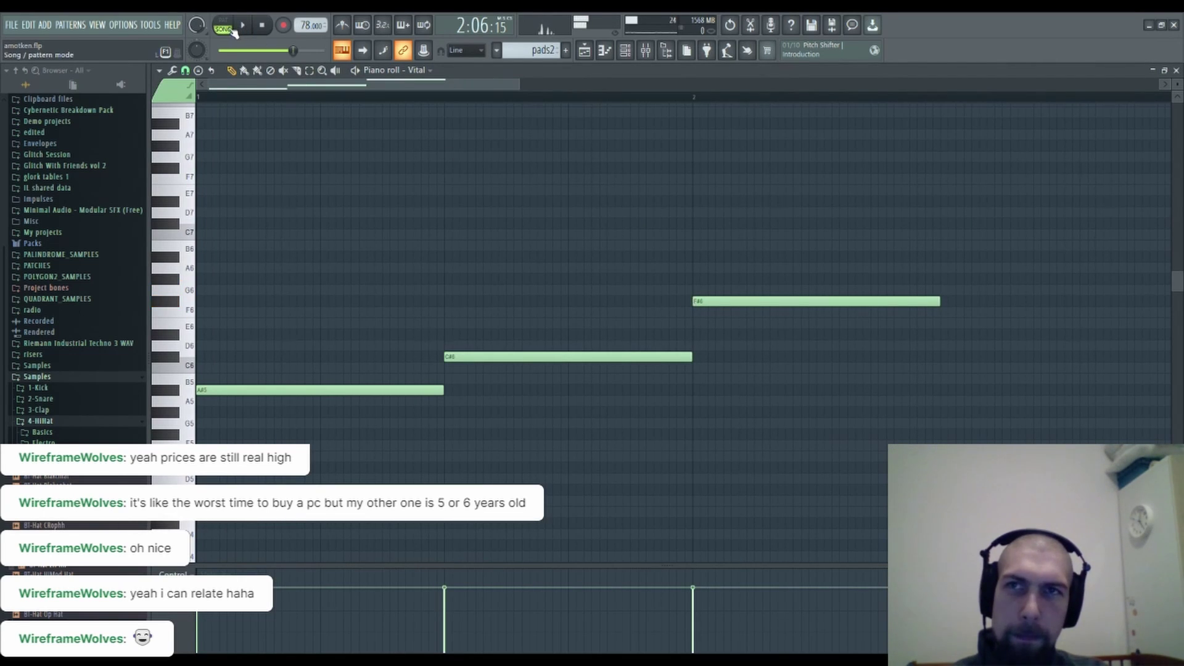
Return to the playlist and play the song from bar 51 to hear the pads2 clip with the bass.
click(1177, 70)
click(843, 99)
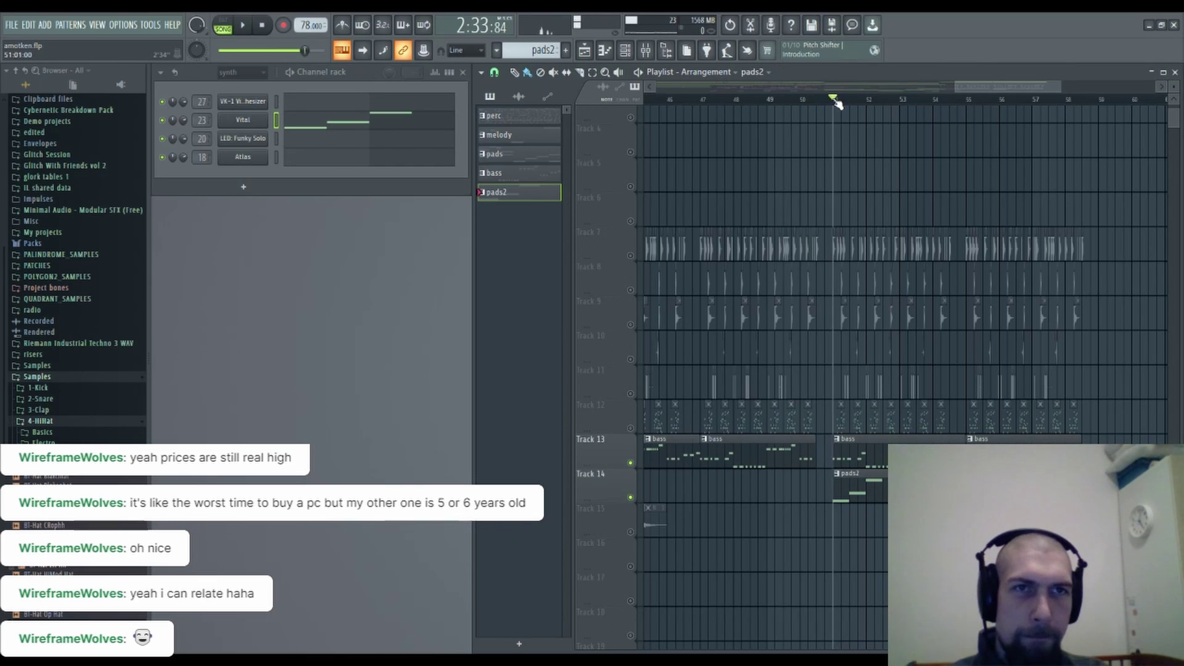
key(space)
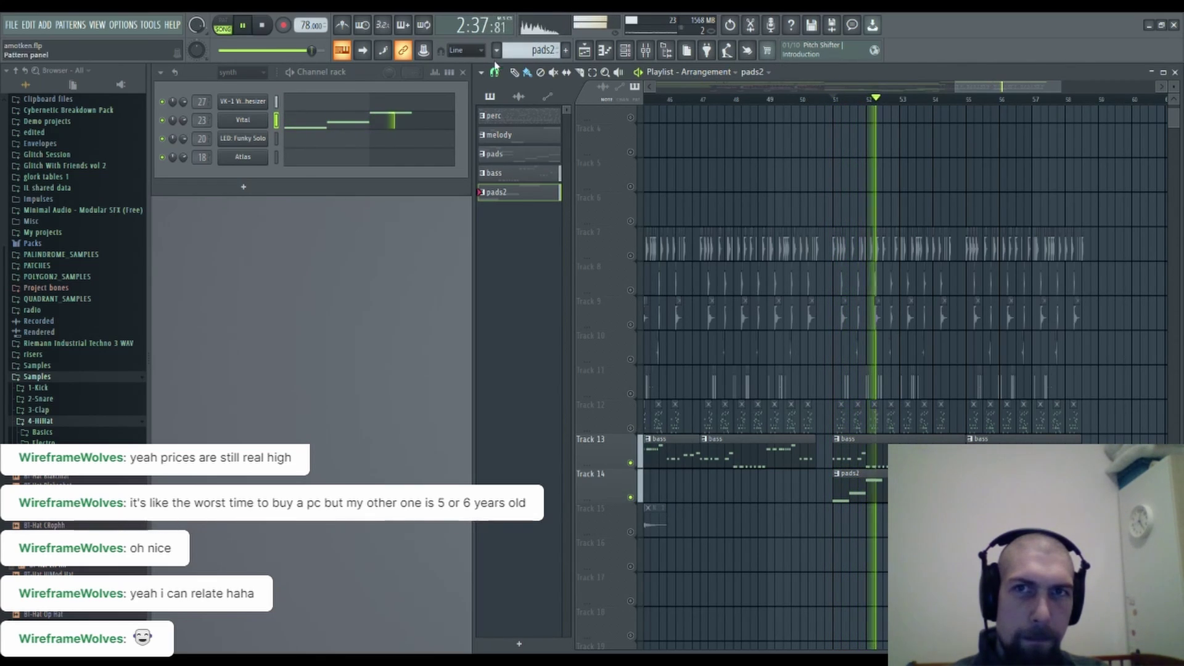
click(264, 26)
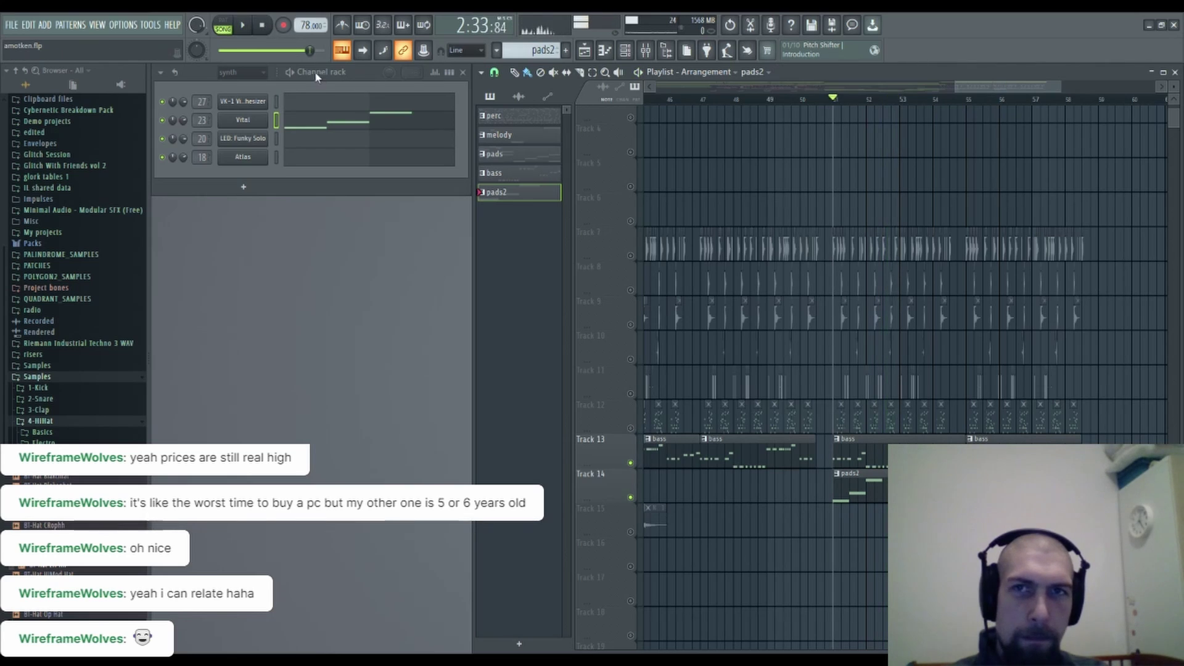
In the pads2 Vital part, add a half-bar G#6 note at bar 3 and lengthen the F#6 note to fill bar 2.
click(397, 122)
drag(768, 338, 491, 286)
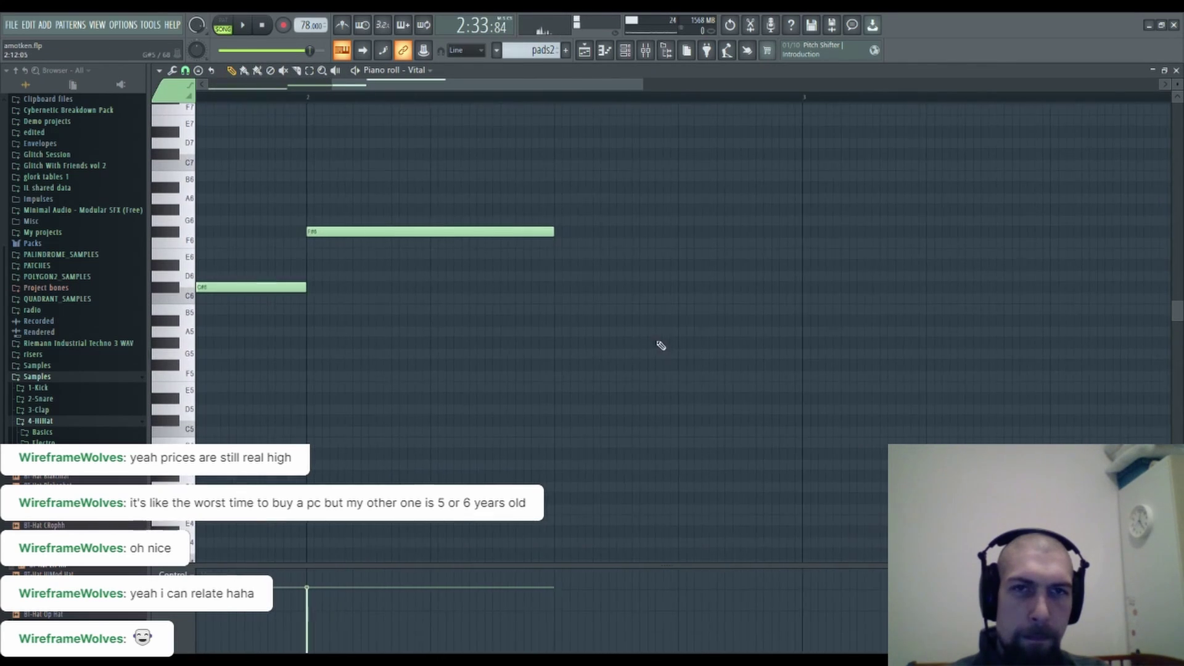
click(804, 198)
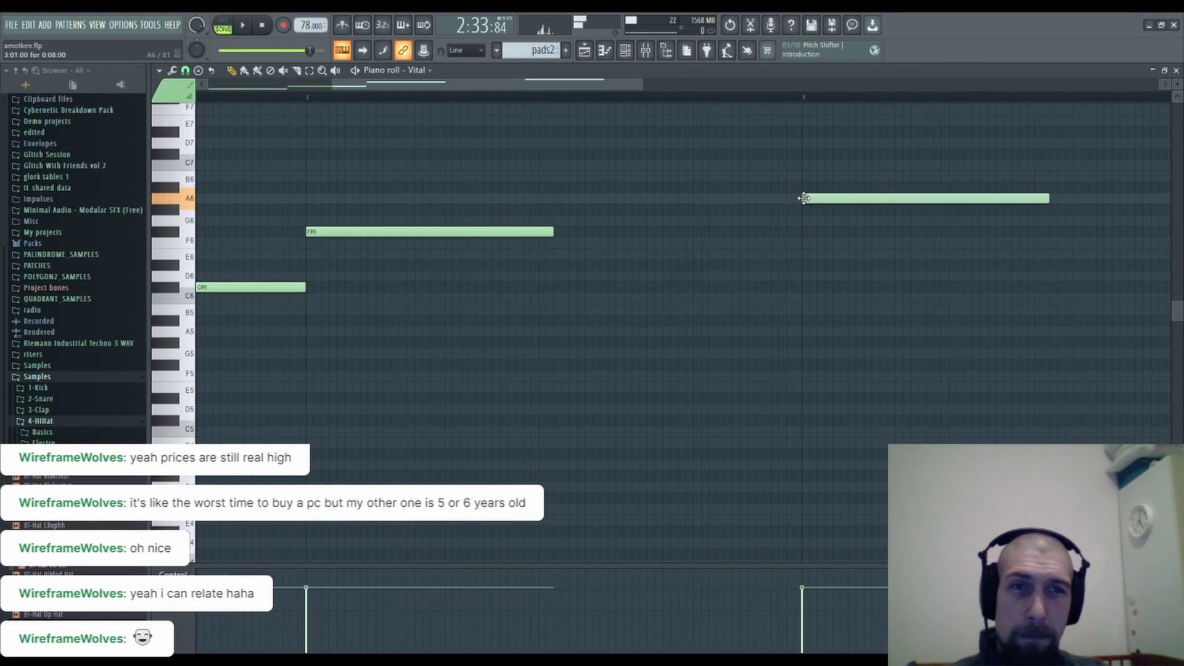
drag(804, 198, 804, 215)
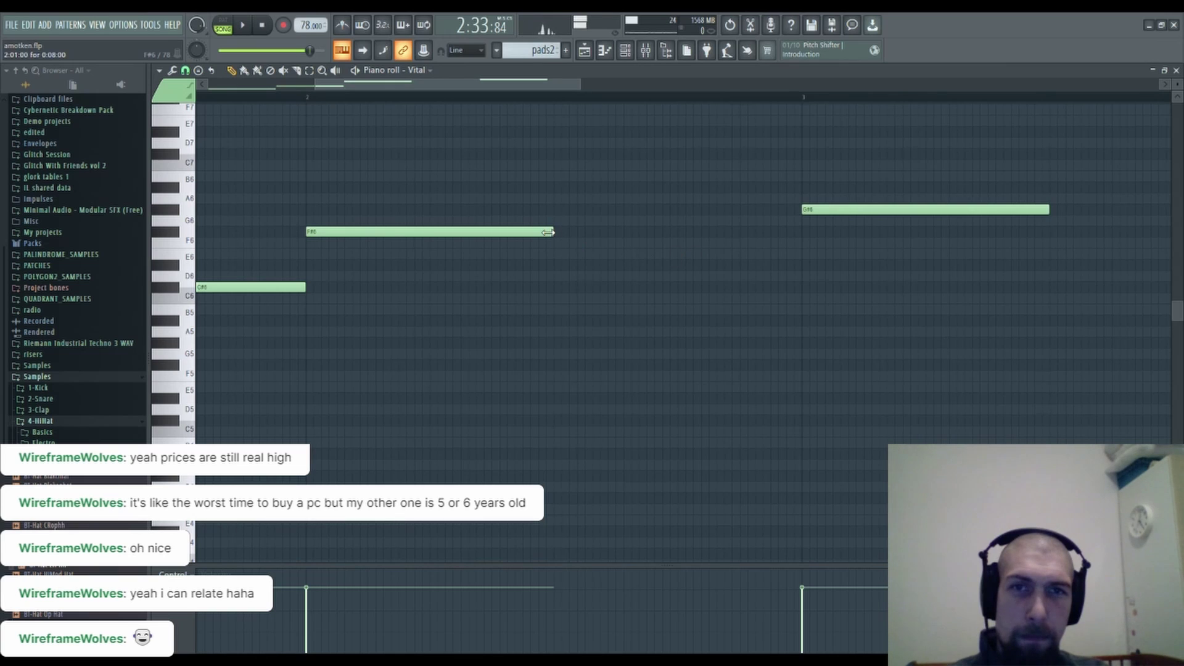
drag(552, 232, 793, 262)
Play back the pads2 melody up to its G#6 note, with the whole phrase in view.
key(space)
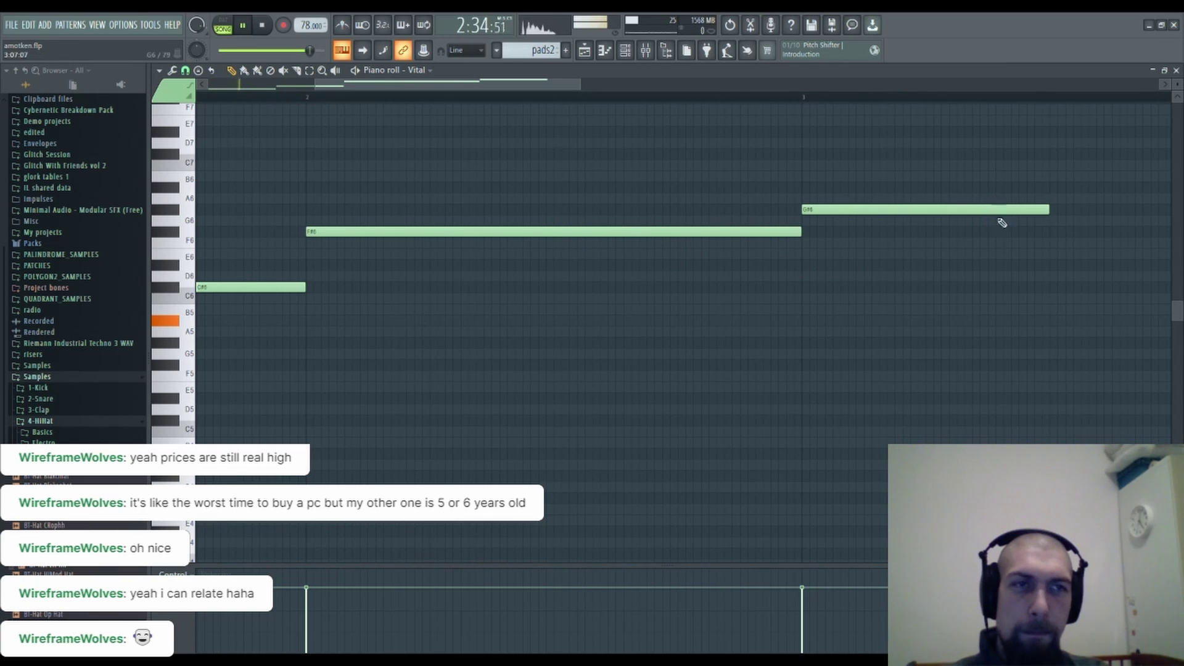
scroll(796, 99, down, 8)
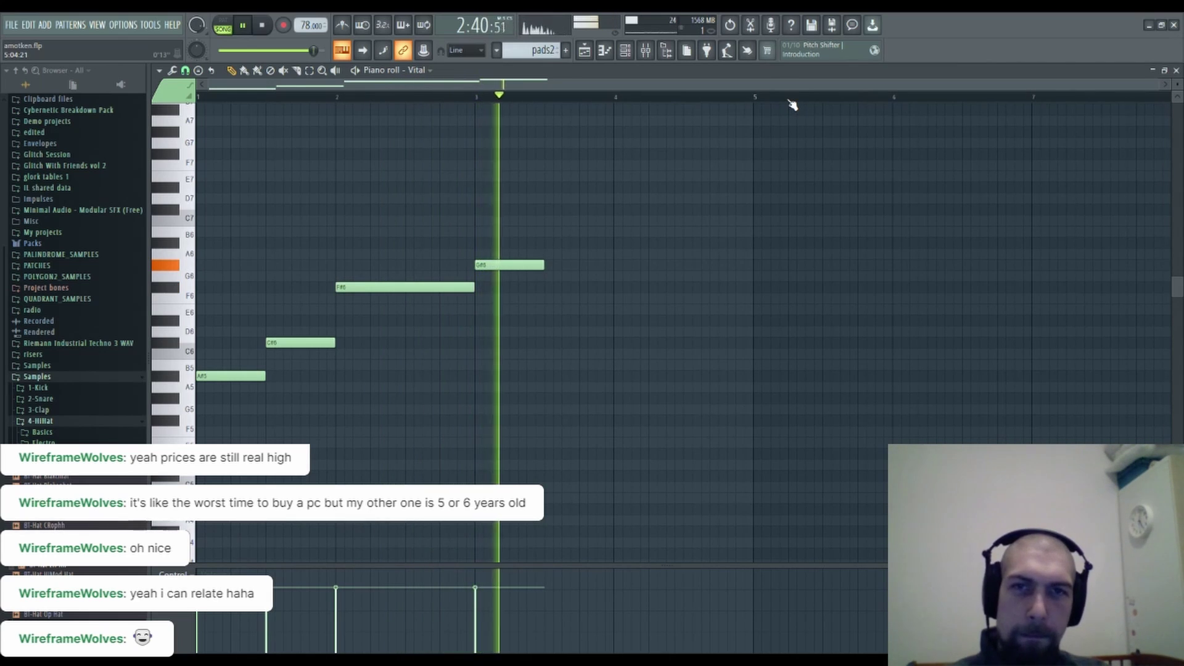
key(space)
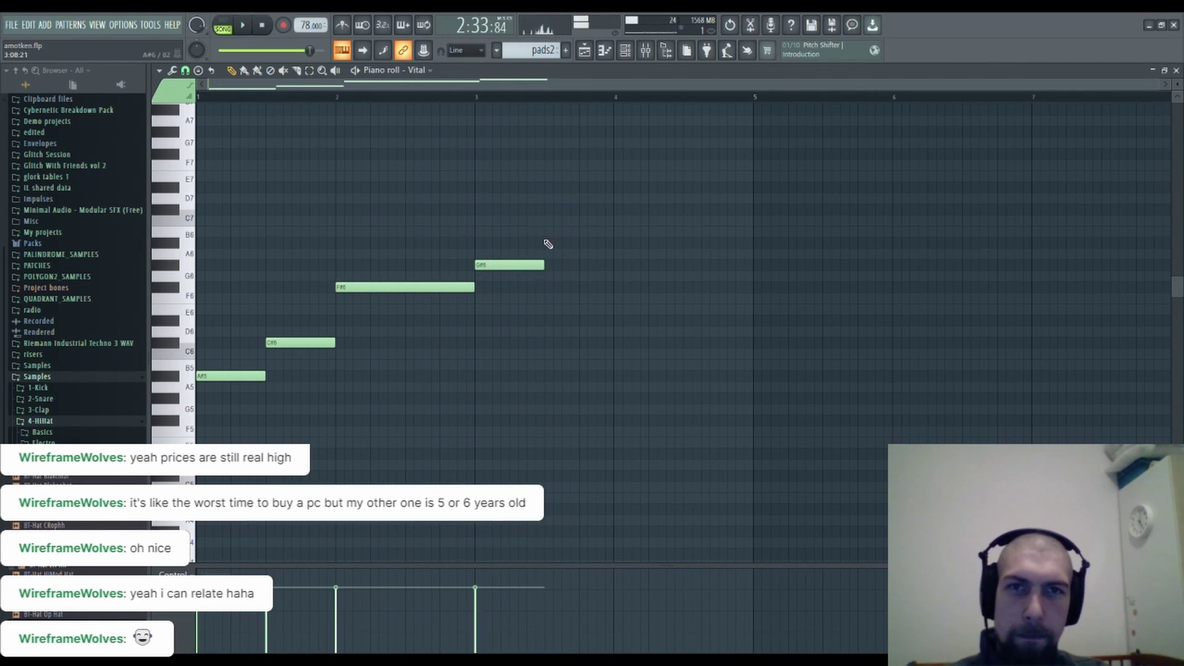
Add a one-bar A#6 note at bar 4 and a half-bar F6 note in the second half of bar 3.
click(547, 242)
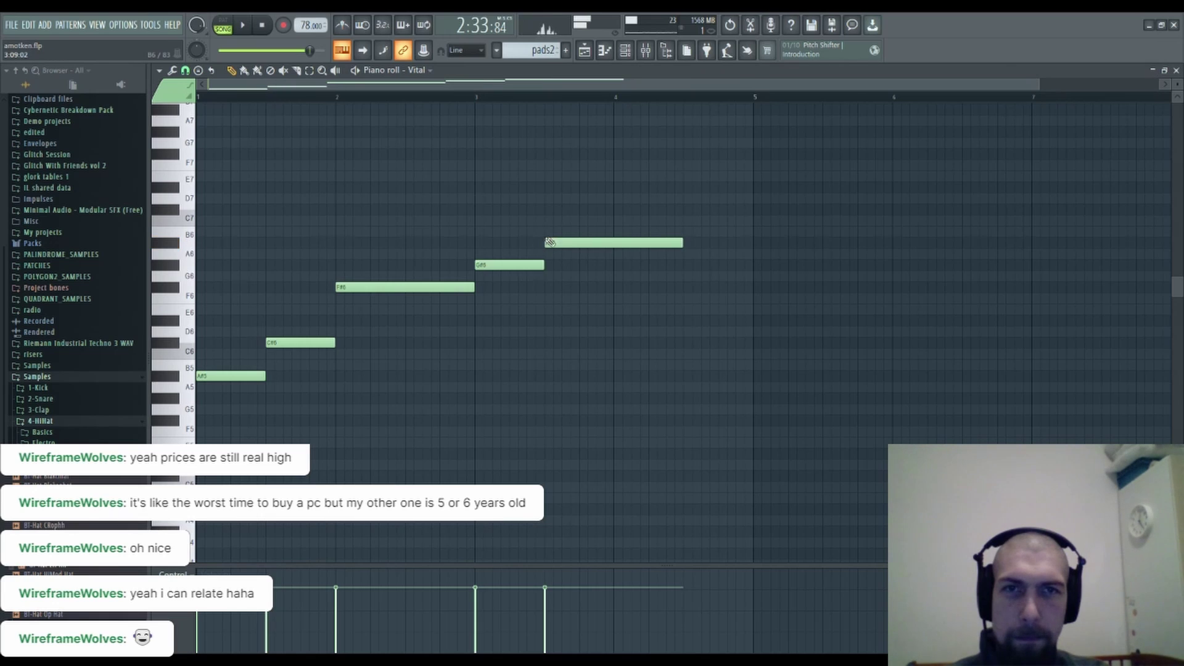
drag(566, 242, 635, 247)
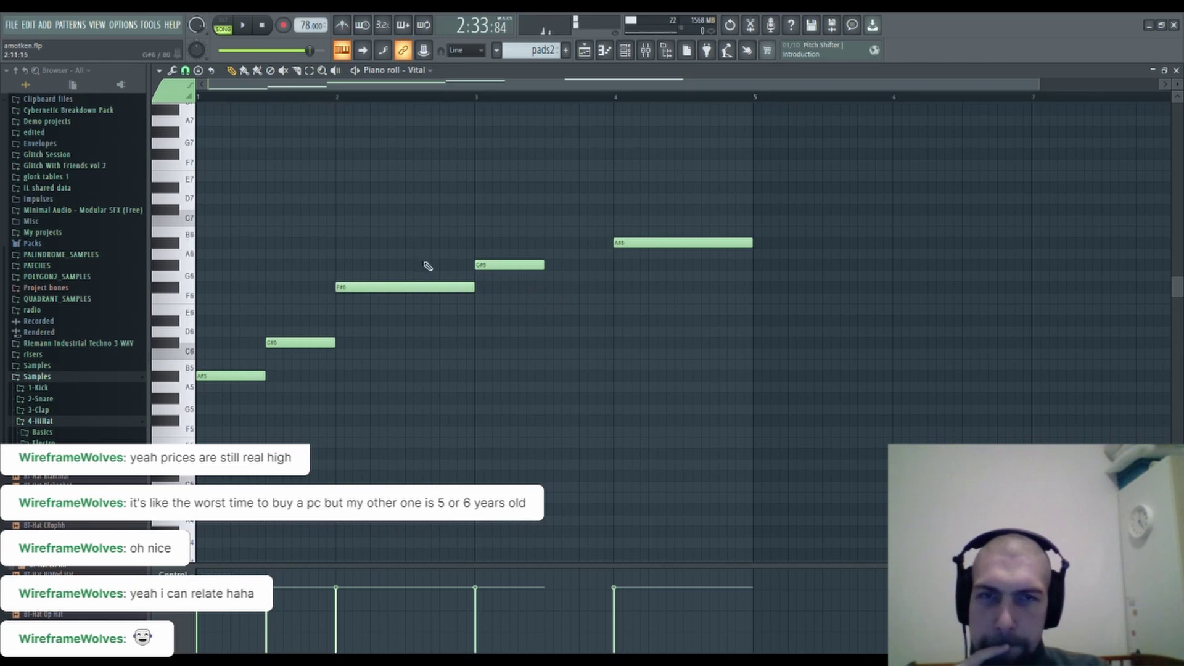
key(space)
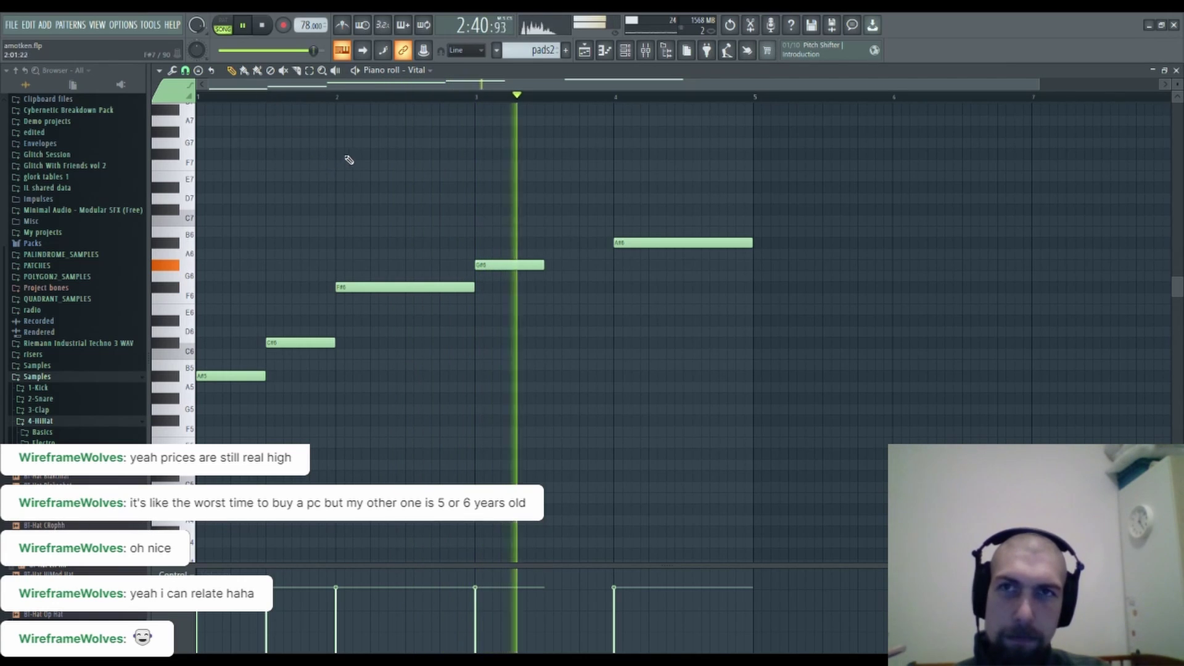
key(space)
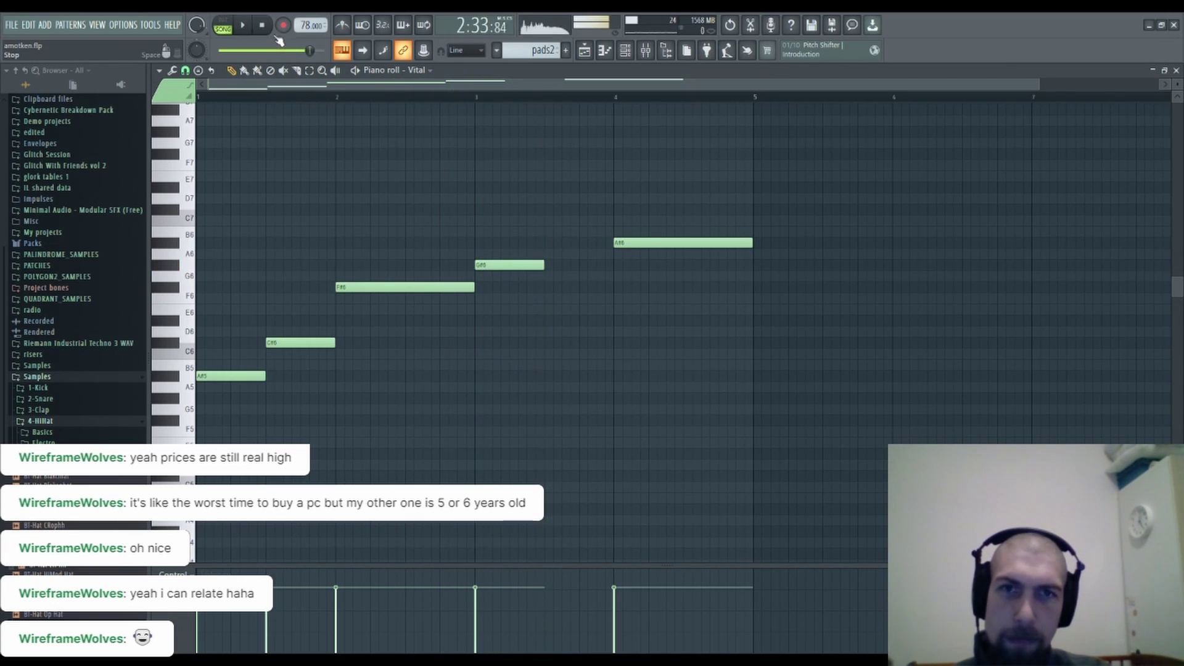
click(546, 299)
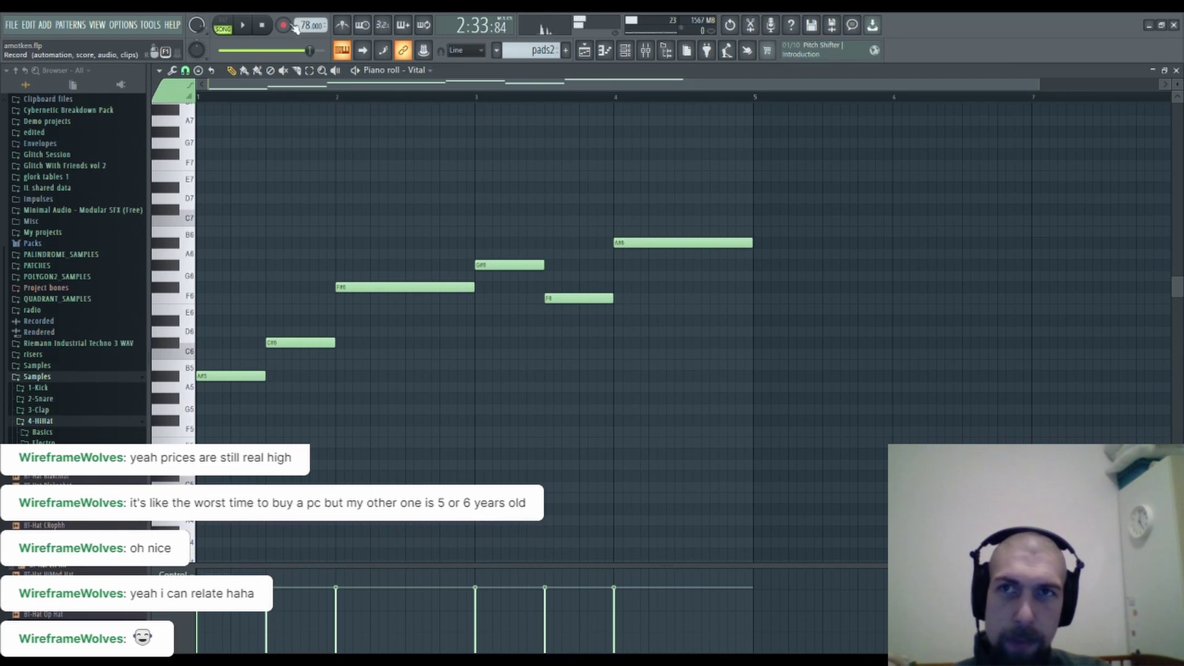
click(1176, 71)
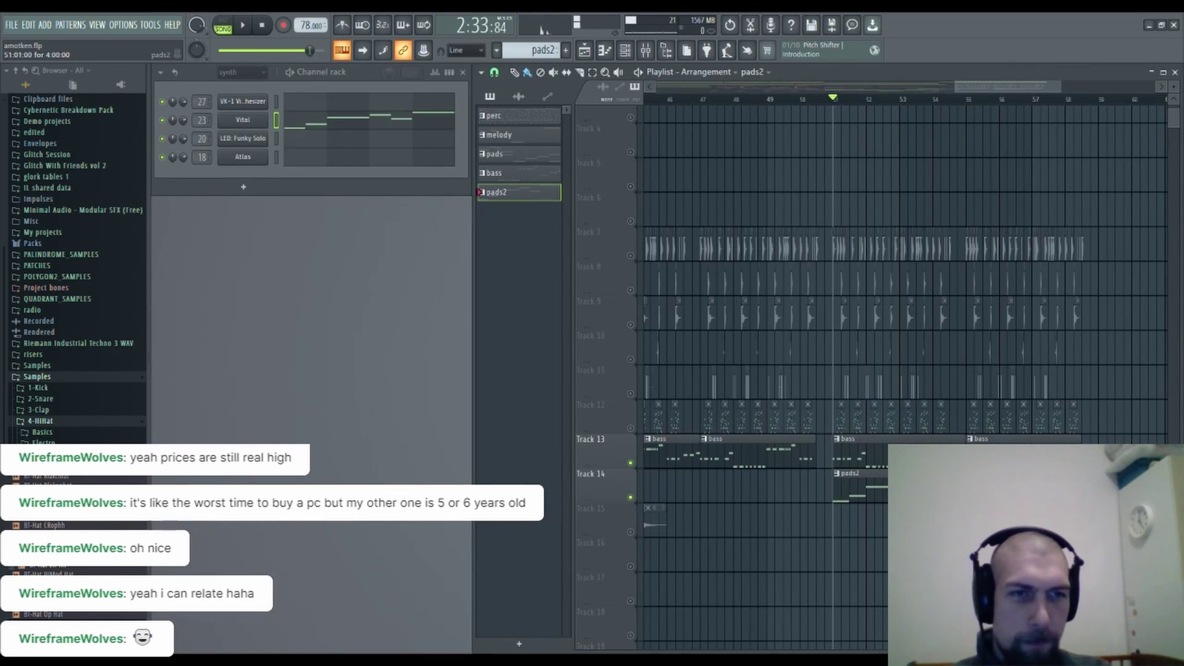
Duplicate all the pads2 Vital notes one octave lower, keeping the original notes.
click(368, 126)
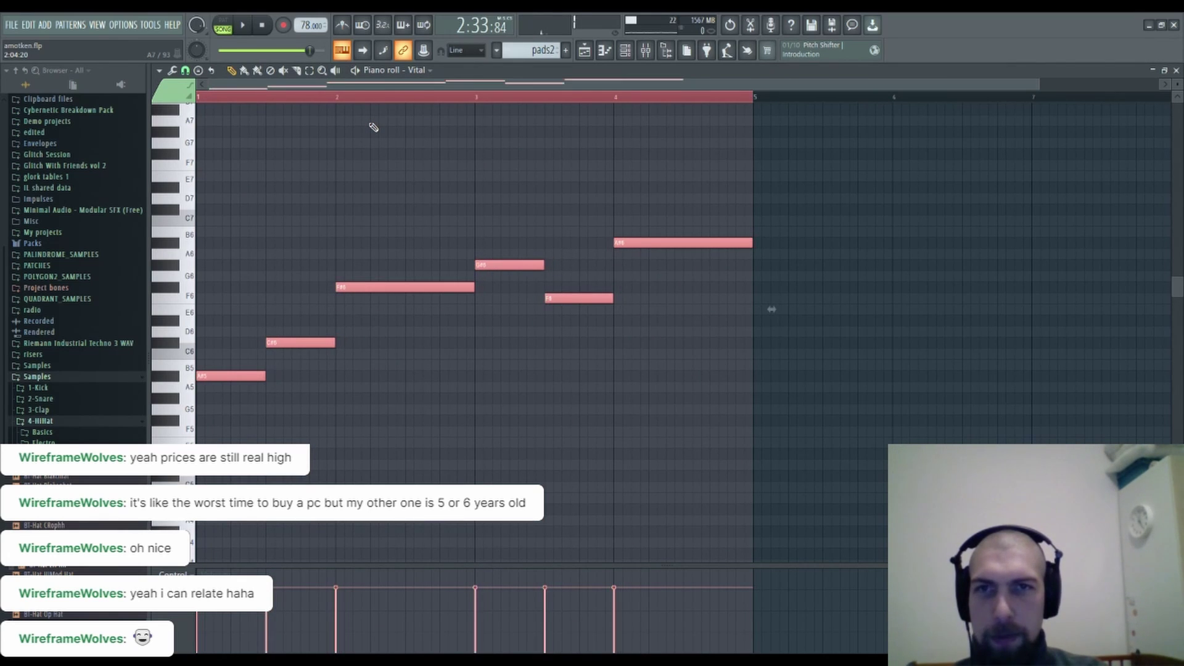
key(ctrl+Down)
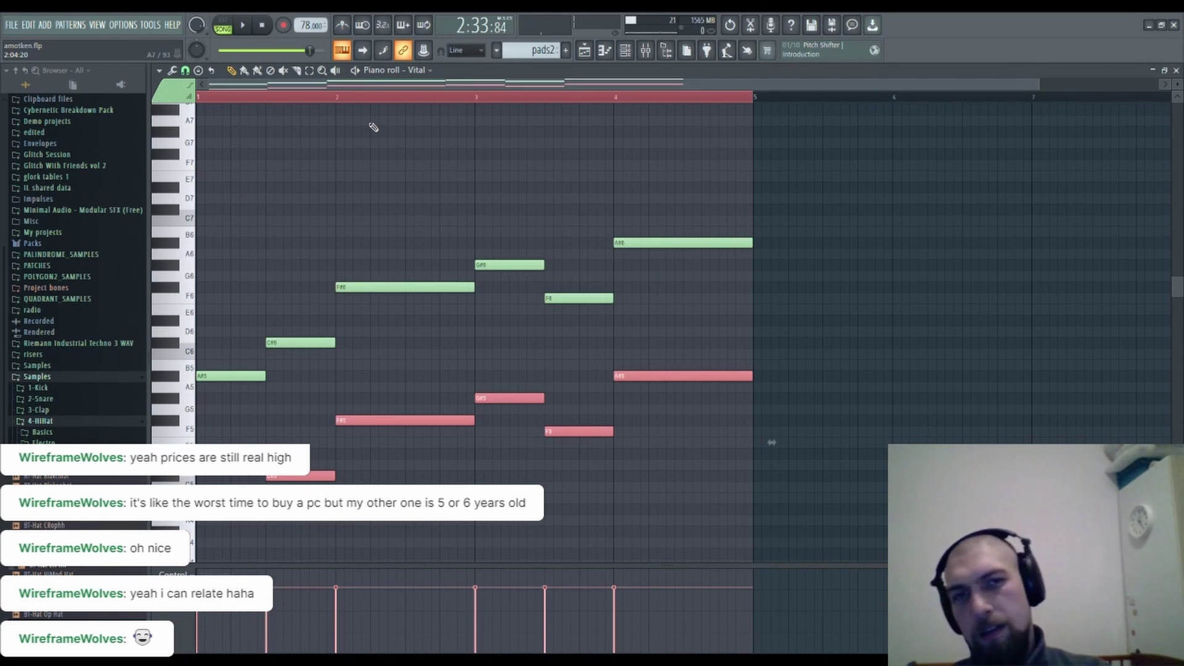
scroll(444, 259, down, 5)
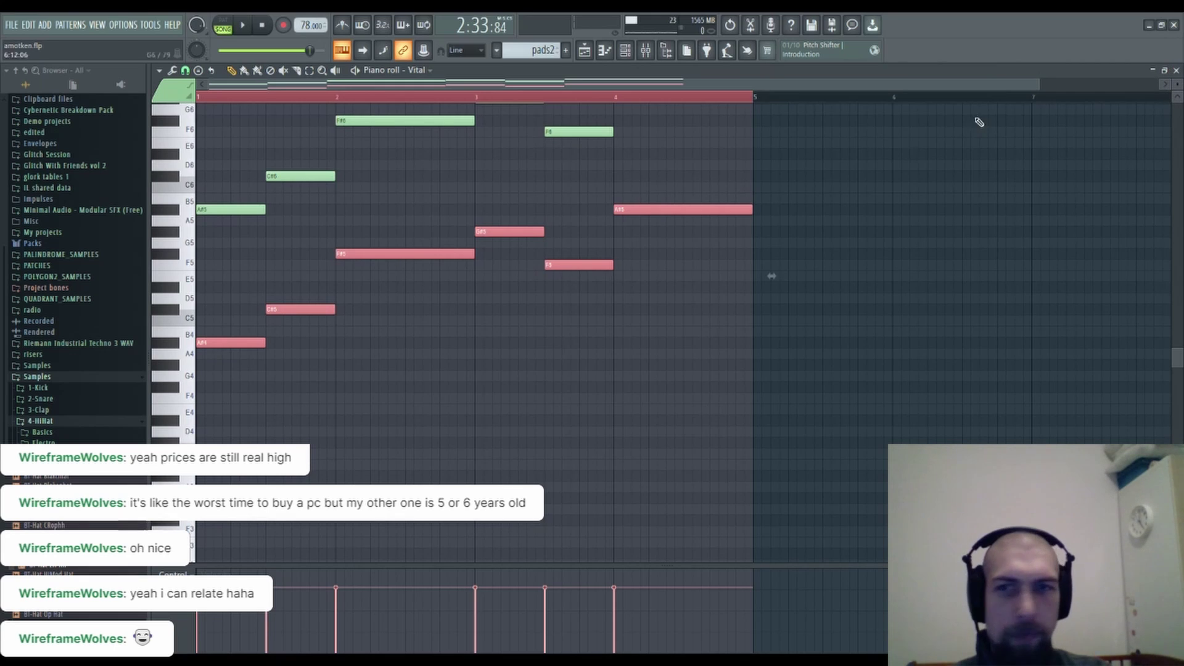
scroll(247, 428, down, 2)
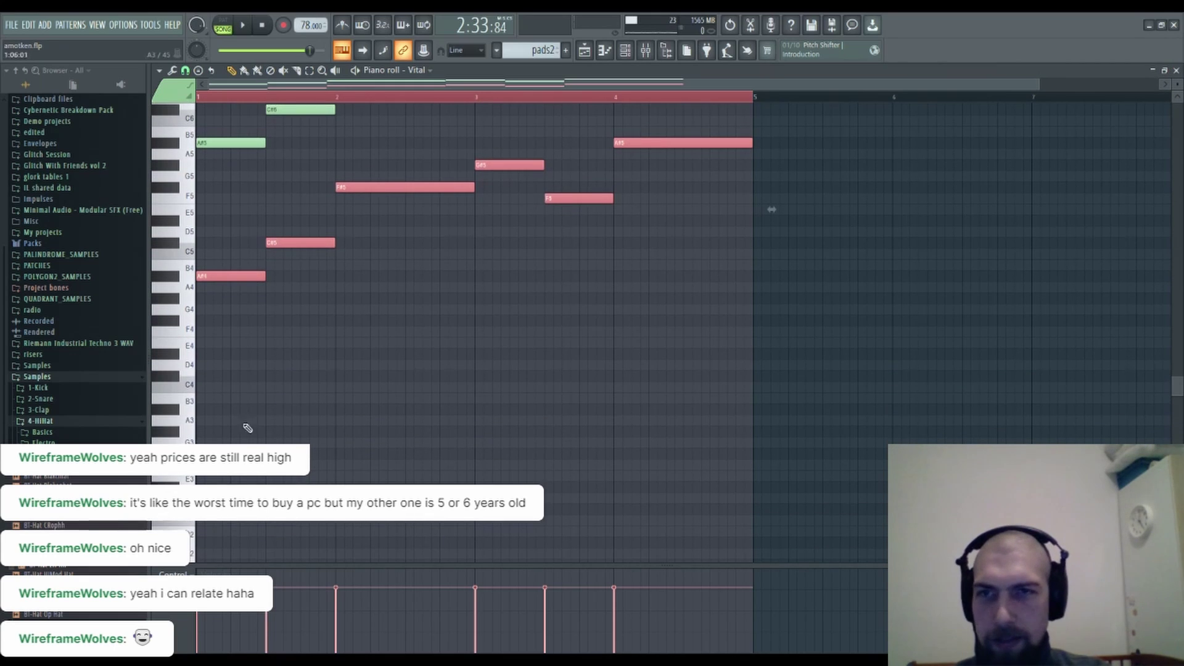
Examine the bass pattern's VK-1 Viking Synthesizer notes in the piano roll to compare their pitches with the pads.
click(1176, 70)
click(519, 173)
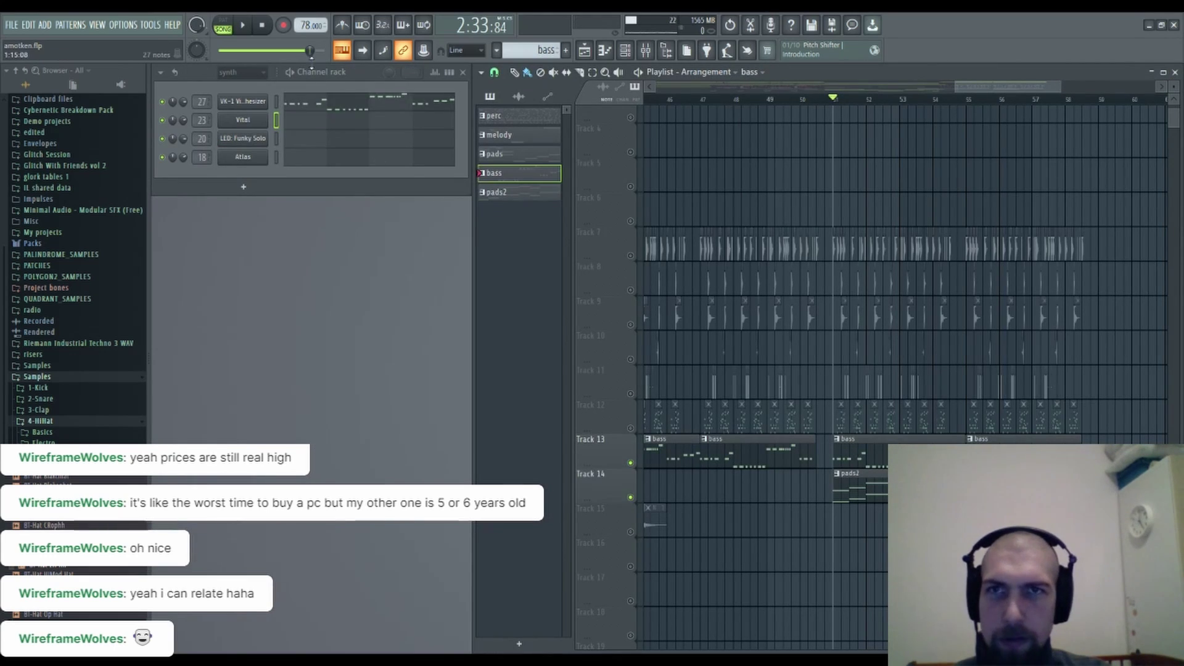
click(377, 105)
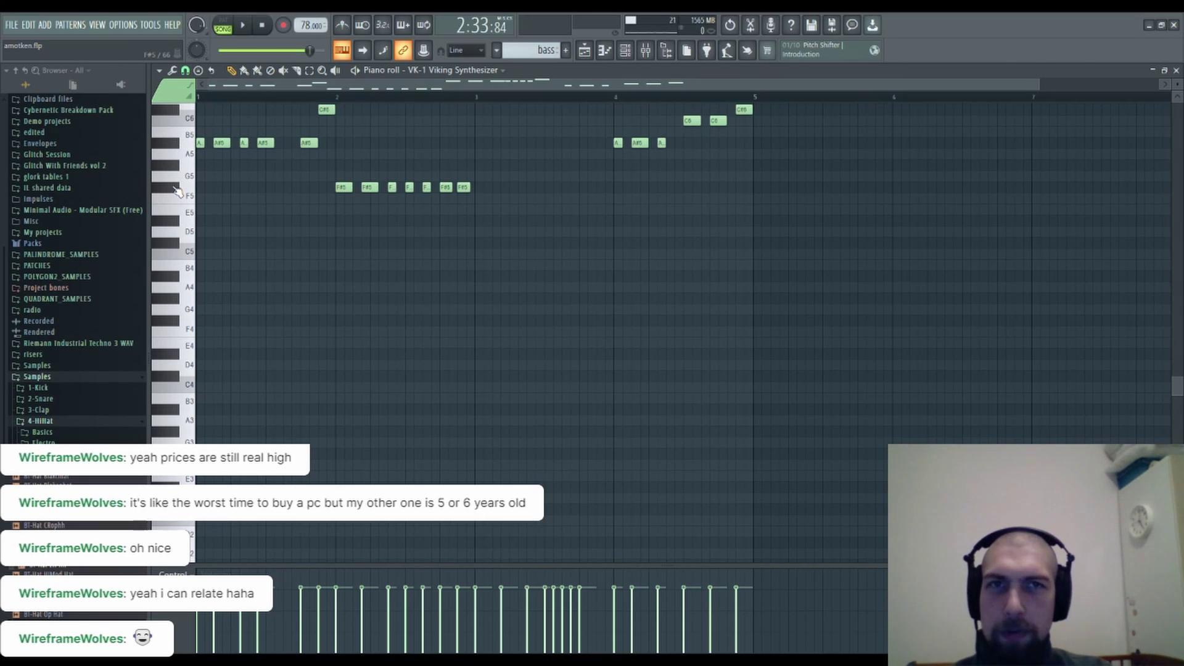
scroll(177, 191, up, 3)
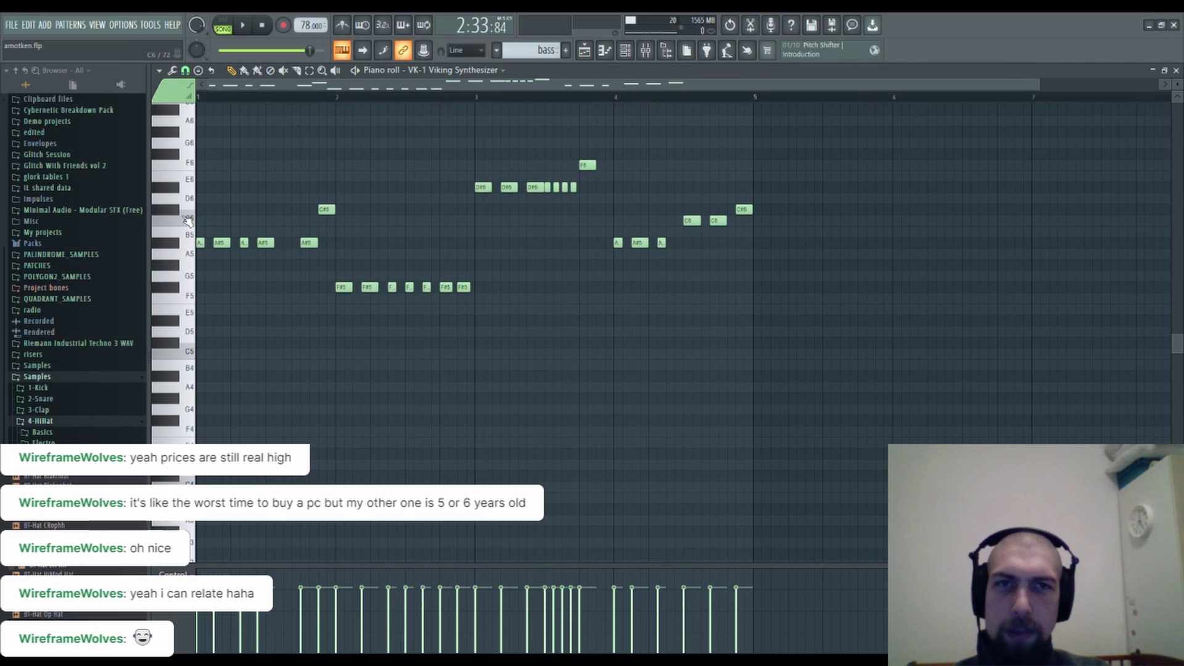
click(1176, 70)
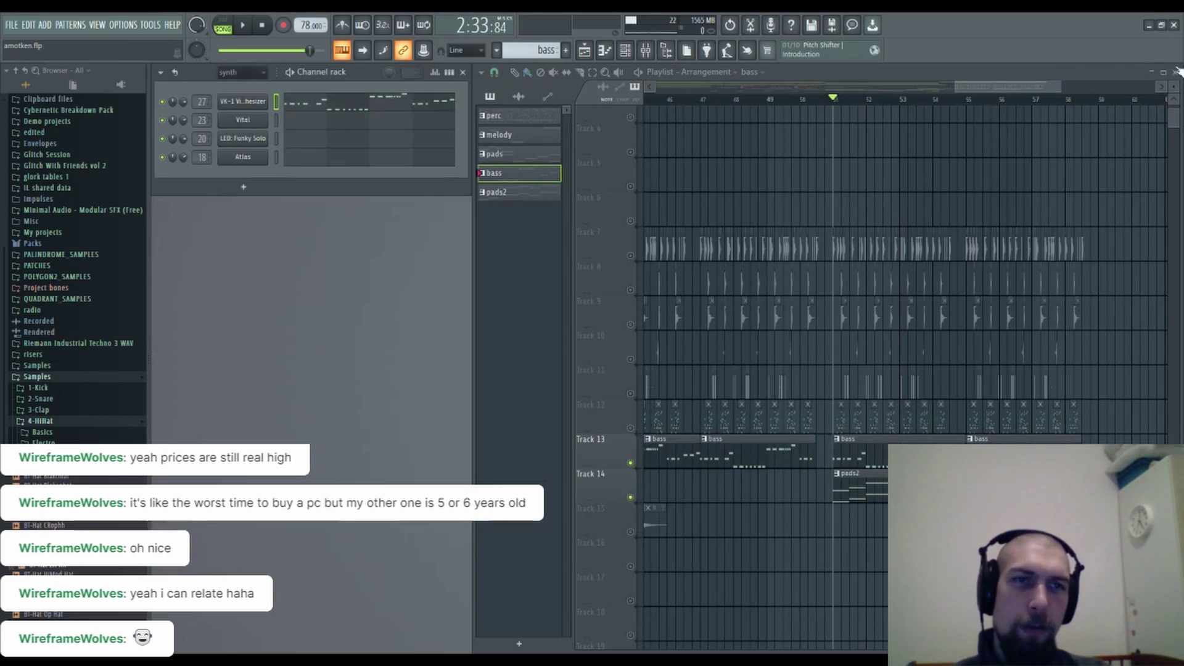
Add low one-bar notes to the pads2 Vital part: A#3 in bar 1 and F3 in bar 2.
click(874, 474)
click(307, 123)
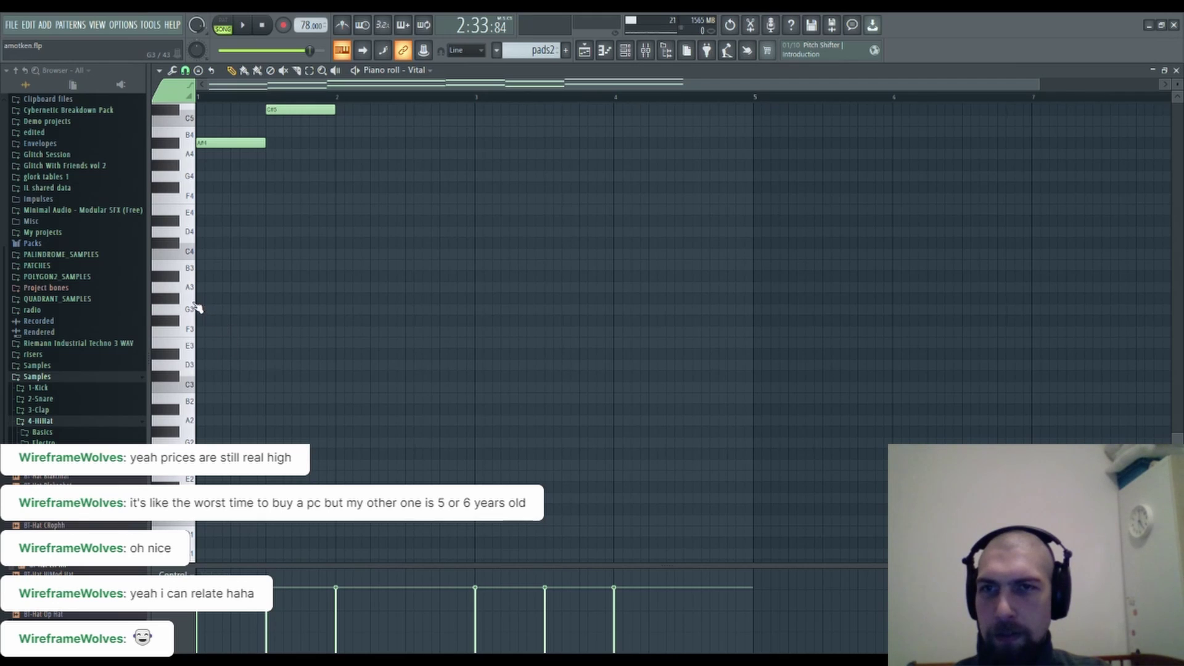
click(203, 279)
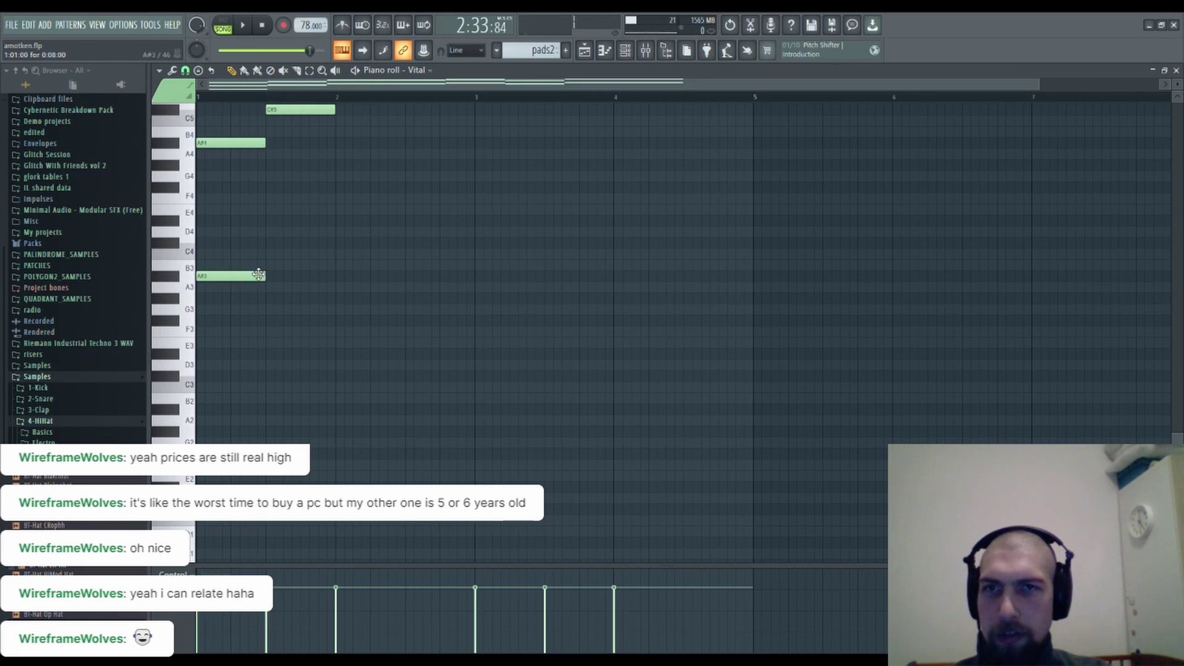
mouse_move(264, 275)
mouse_down()
mouse_move(341, 298)
mouse_move(348, 330)
mouse_move(331, 336)
mouse_up()
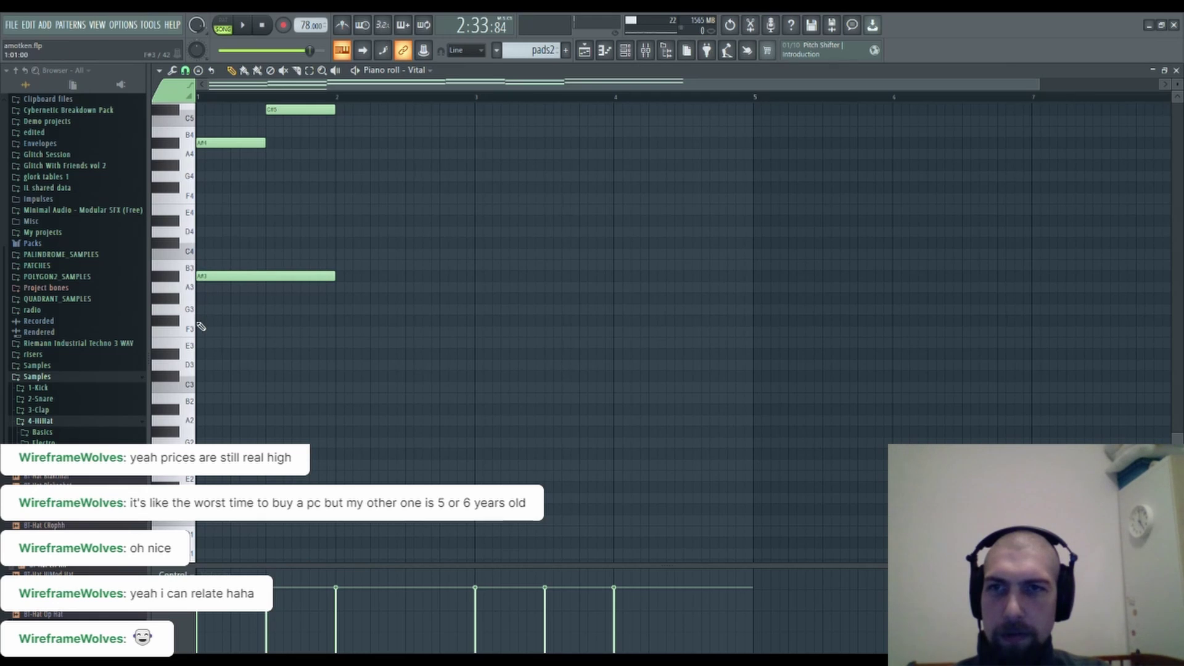
drag(339, 333, 336, 334)
Continue the pads2 low line with a one-bar D#4 in bar 3 and a one-bar A#3 in bar 4.
scroll(460, 349, up, 1)
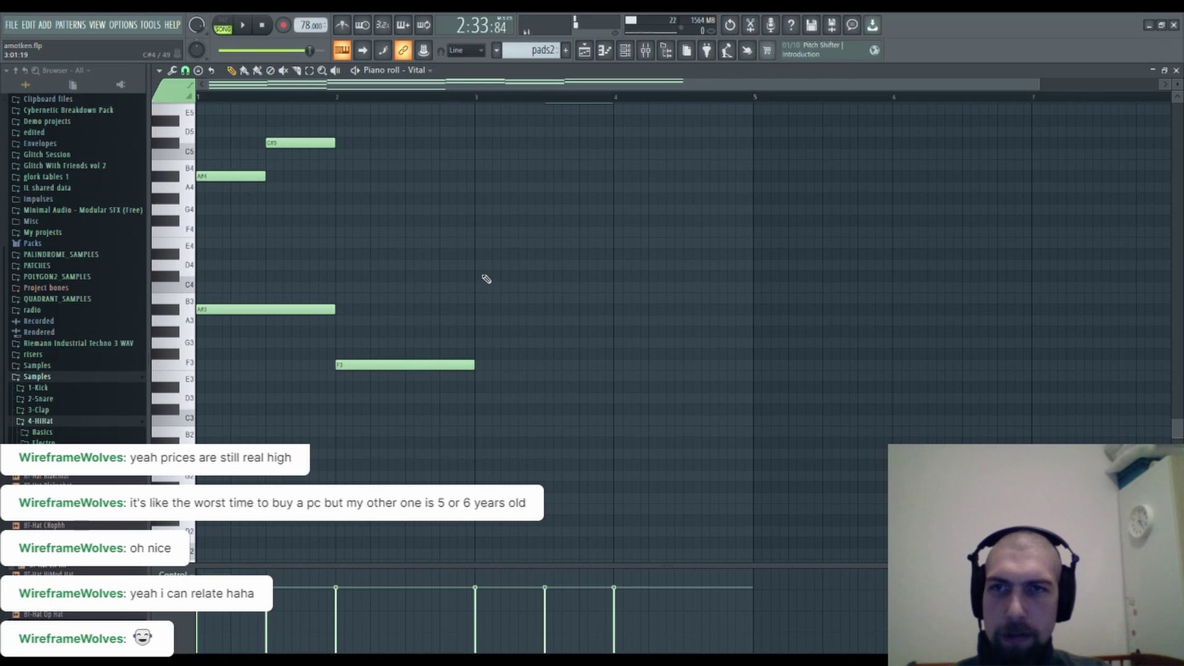
click(473, 265)
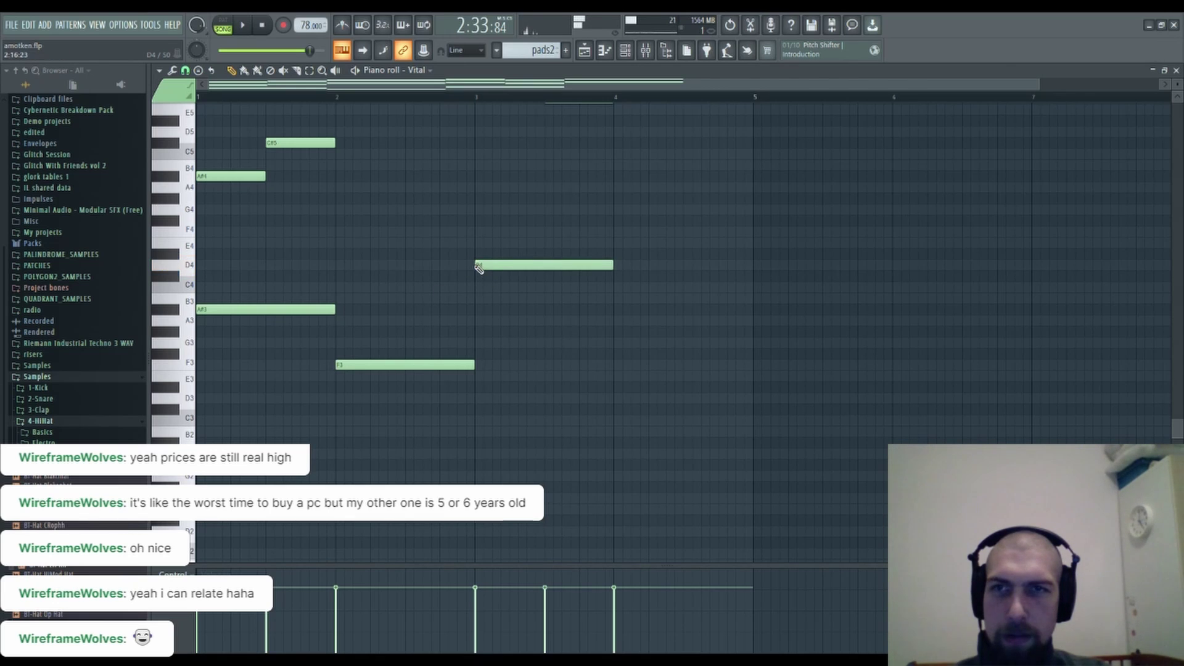
drag(499, 265, 499, 252)
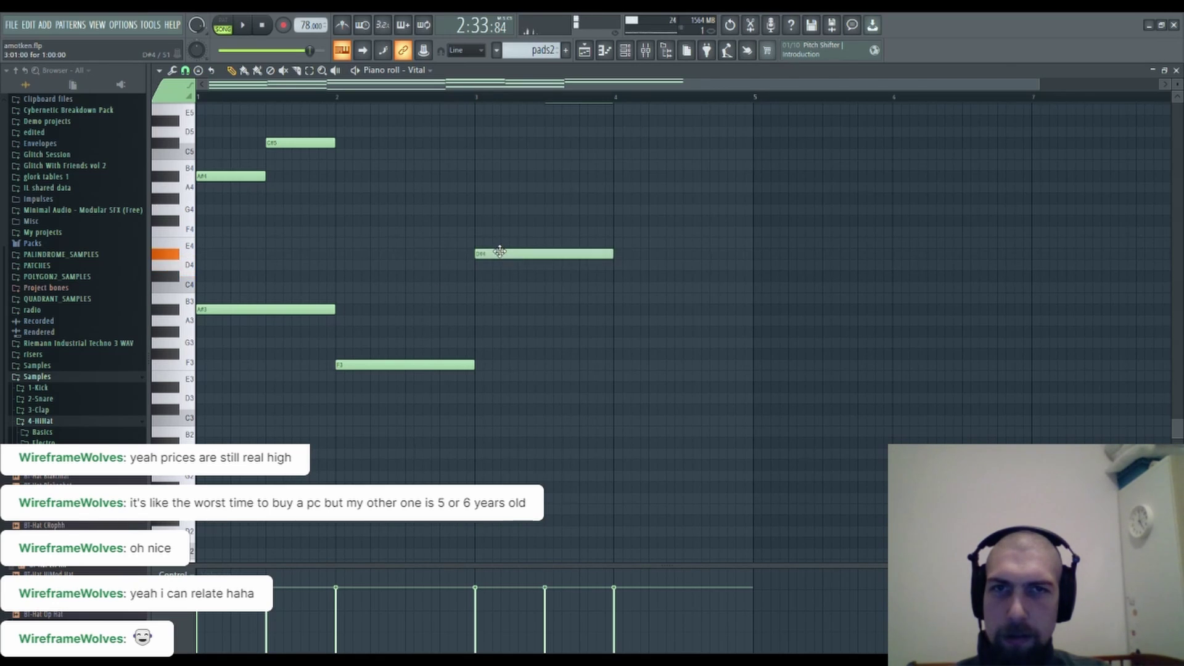
click(612, 312)
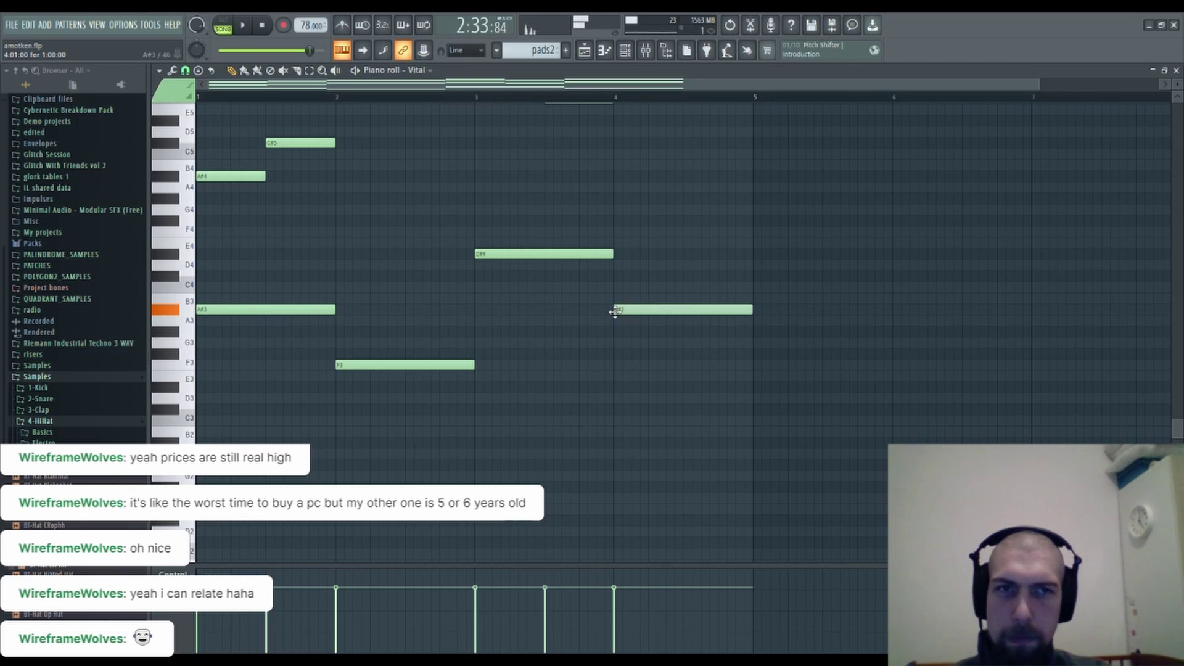
Play back the arrangement from bar 51 to hear the pads2 low notes against the bass and drums.
click(1175, 71)
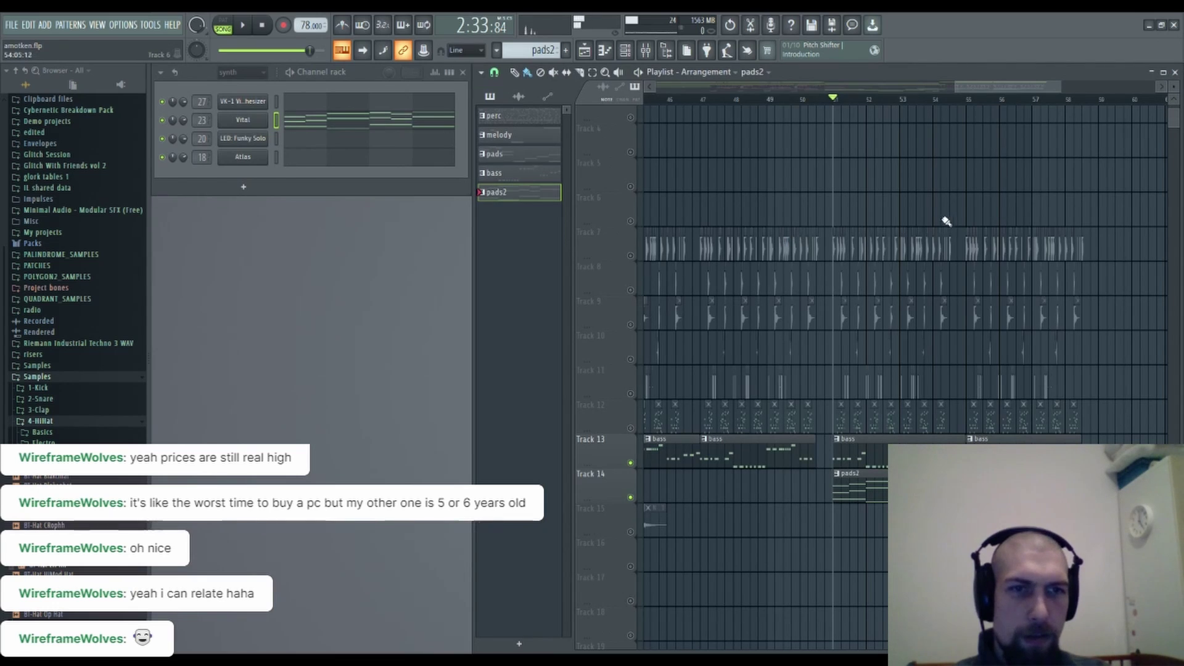
key(space)
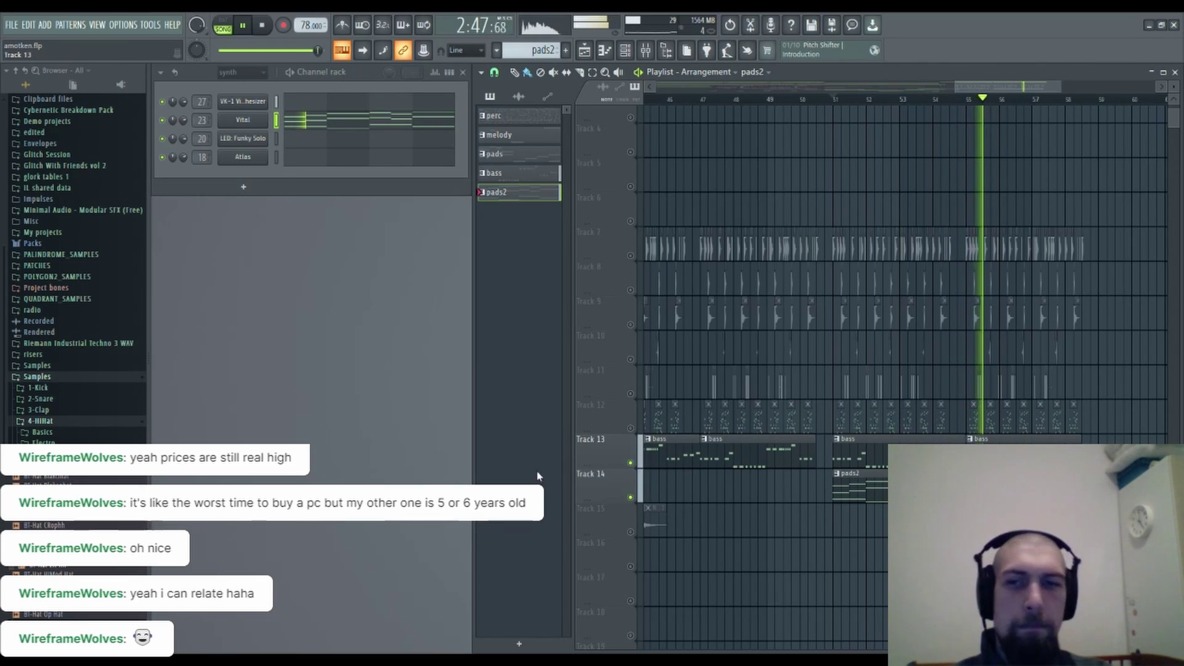
click(262, 25)
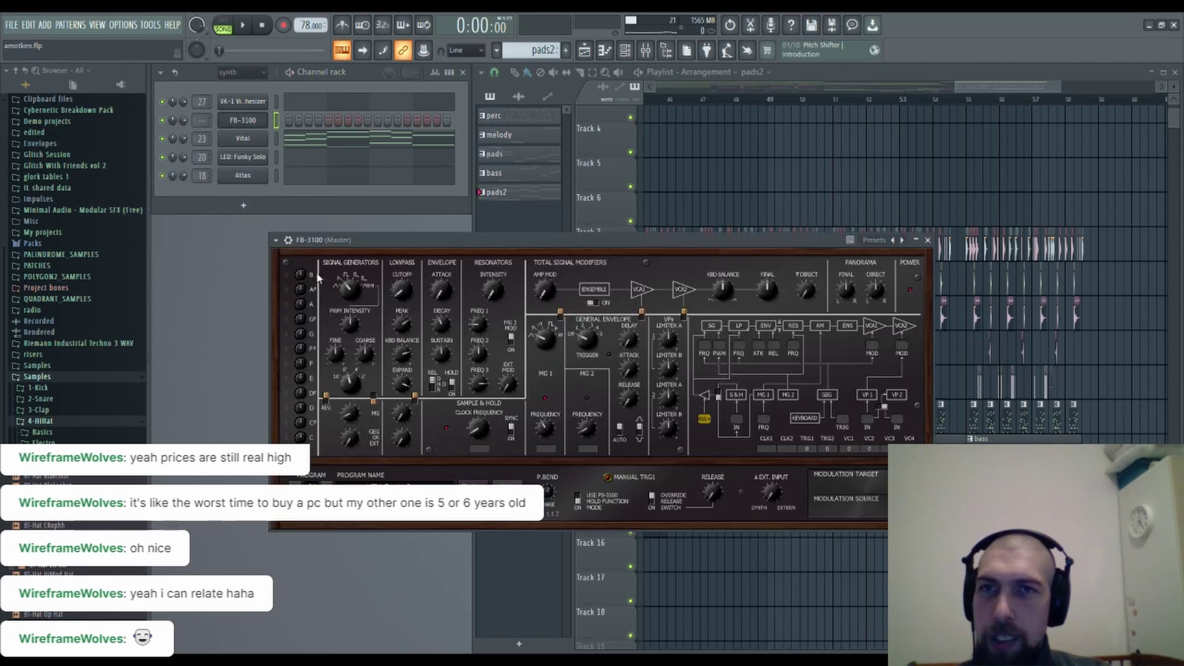
Move all the pads2 notes from Vital to the FB-3100 channel and route that channel to mixer track 29.
click(264, 143)
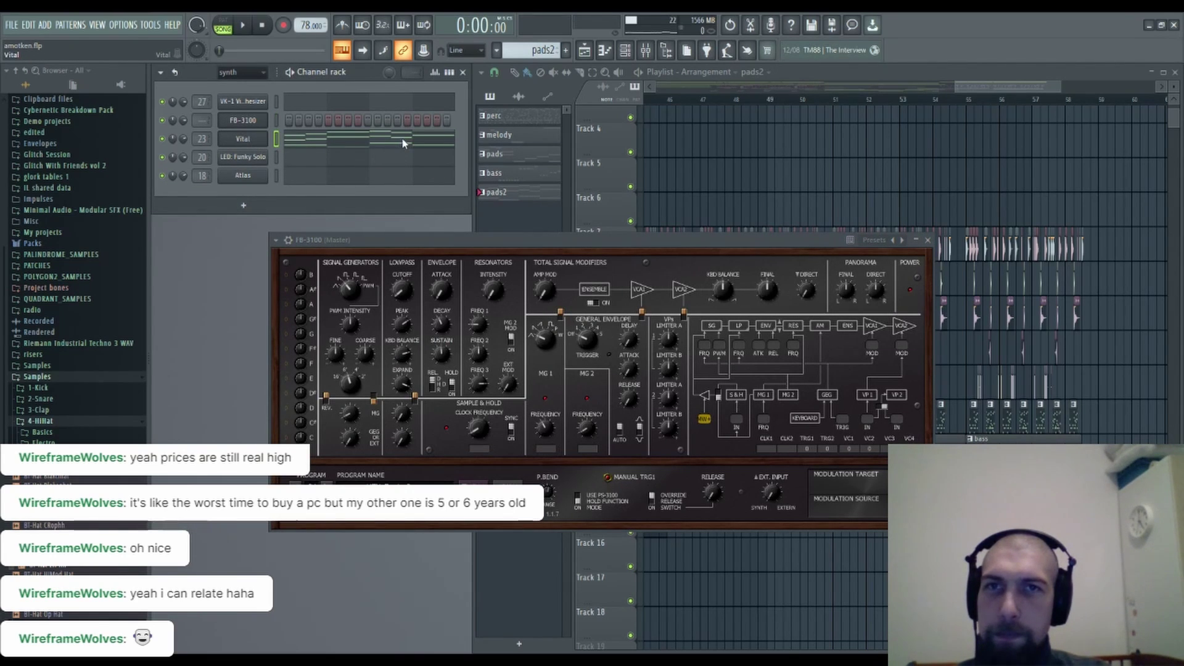
key(ctrl+x)
key(ctrl+v)
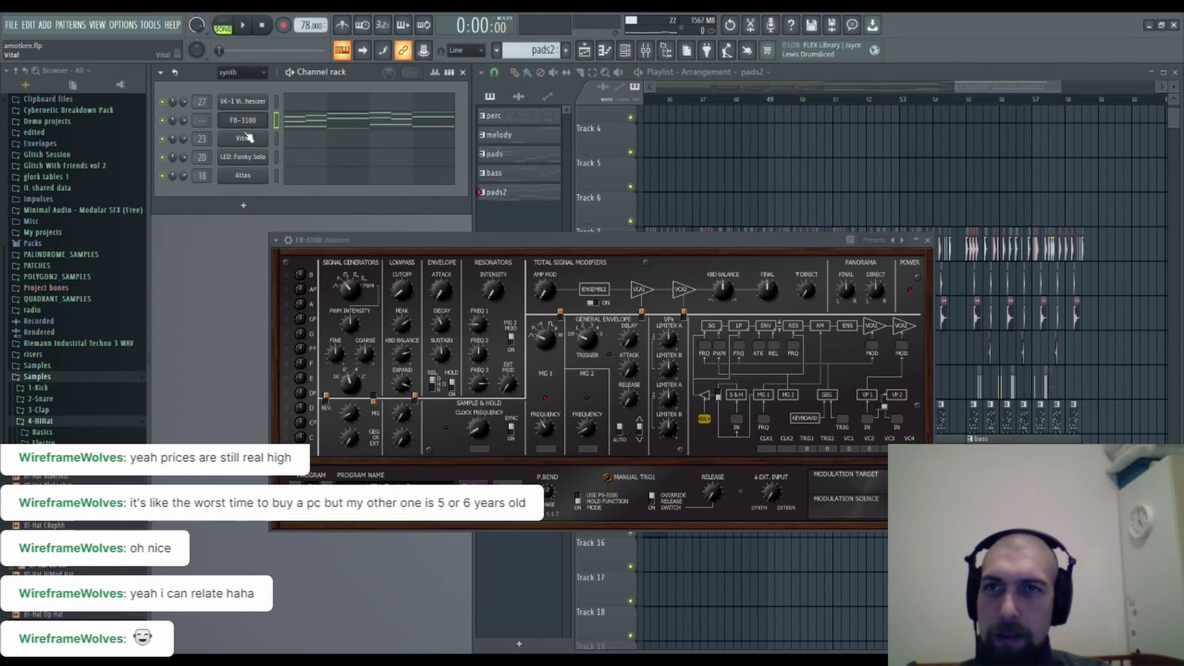
key(ctrl+l)
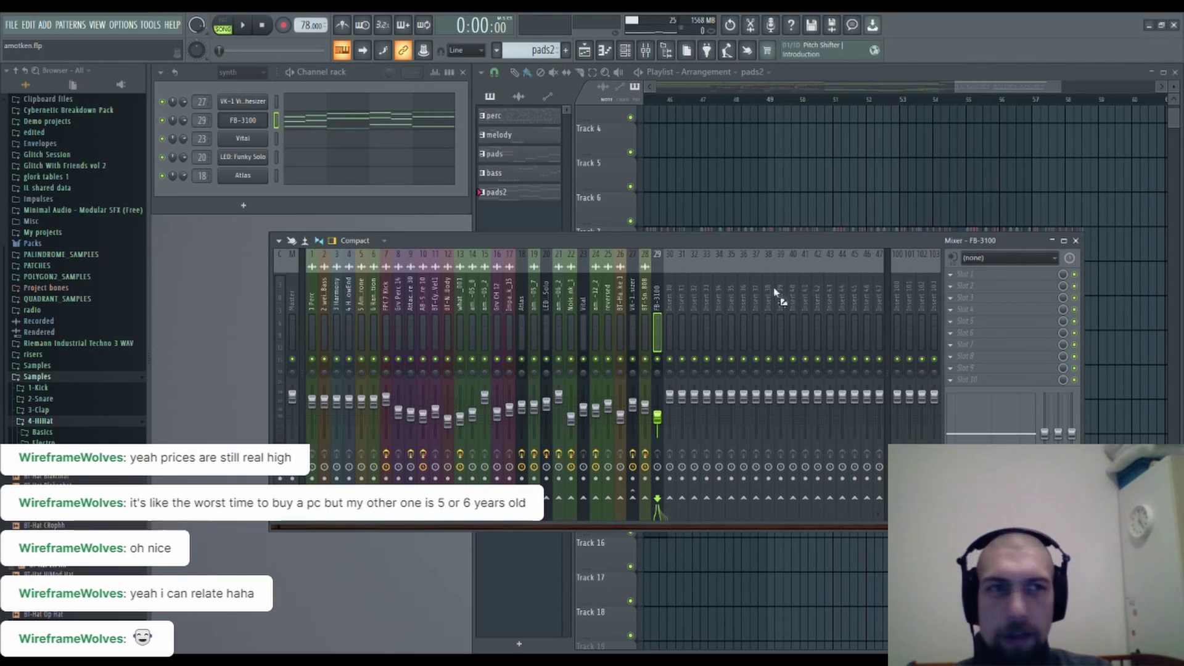
Add Fruity Delay 3 to the first effect slot of the FB-3100 mixer track.
drag(987, 271, 987, 273)
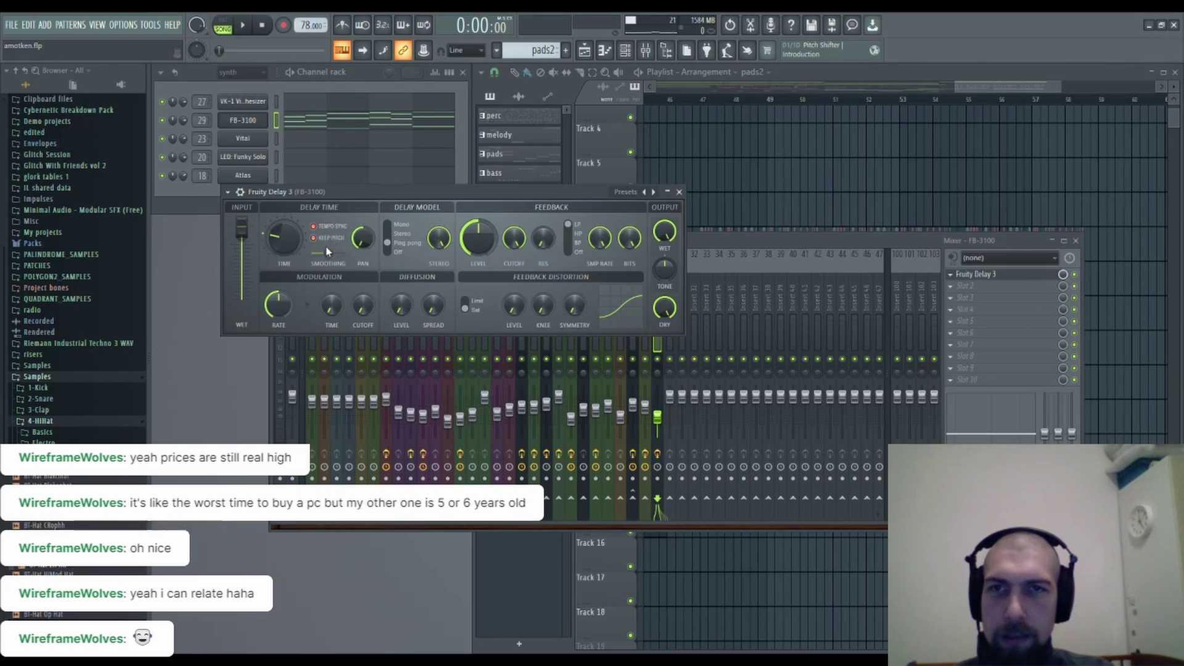
click(679, 192)
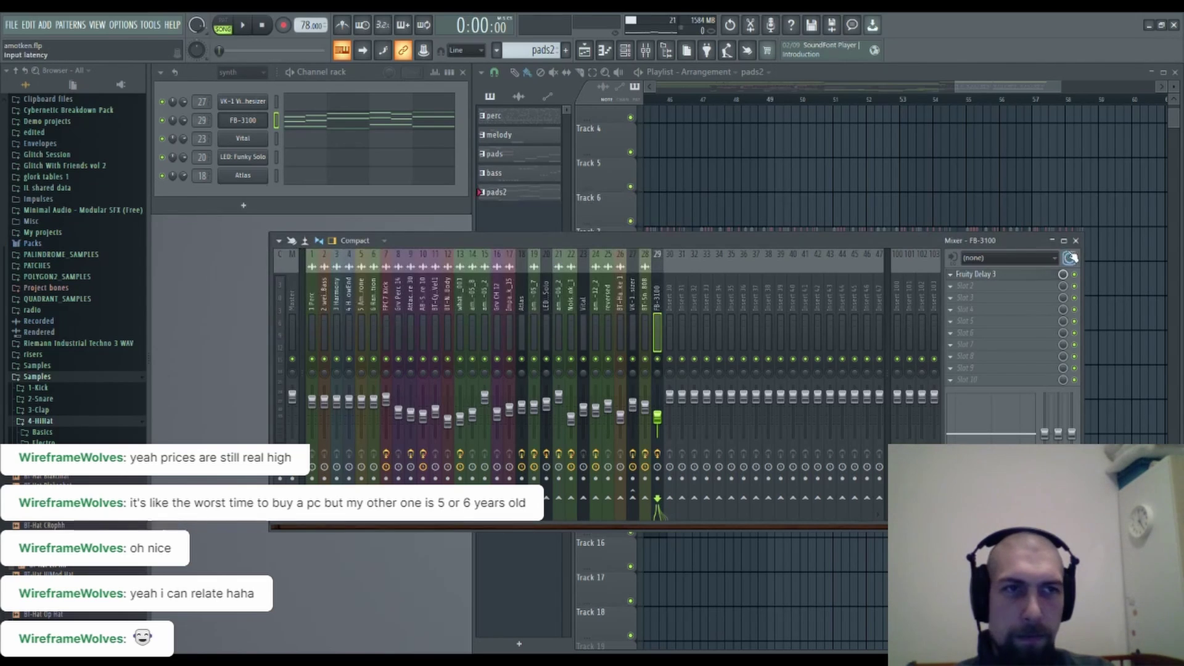
click(1077, 241)
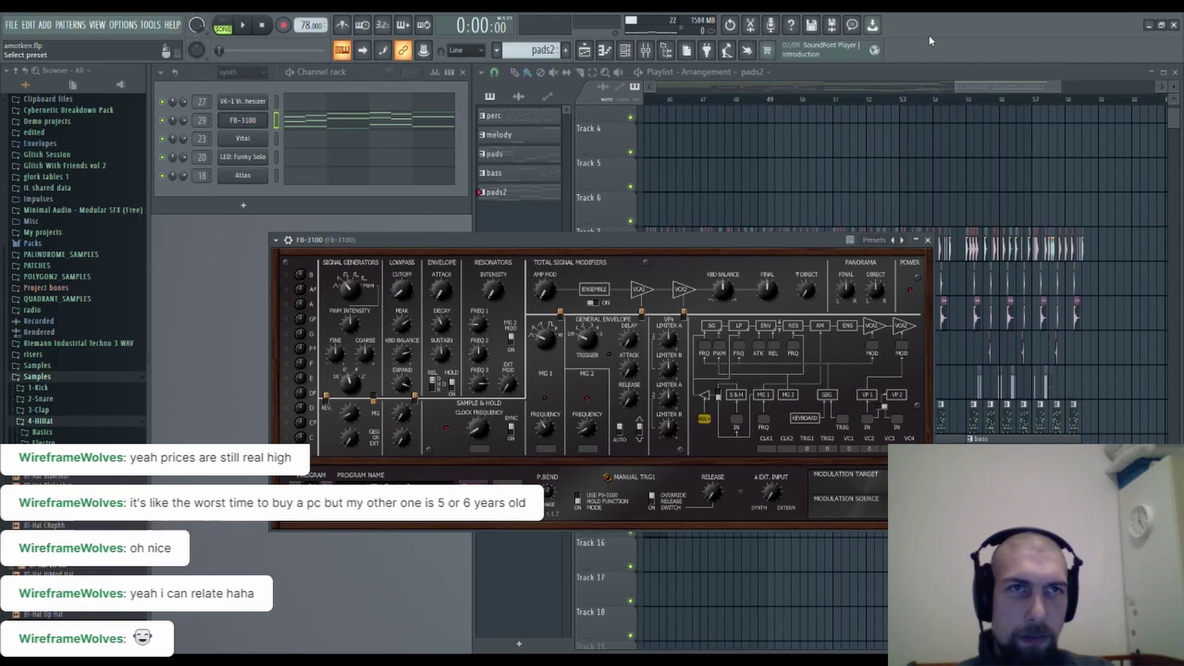
Audition the FB-3100 presets PAD: Signature Pad and PAD: Resophasing on the pads2 pattern, keeping PAD: Resophasing.
click(920, 60)
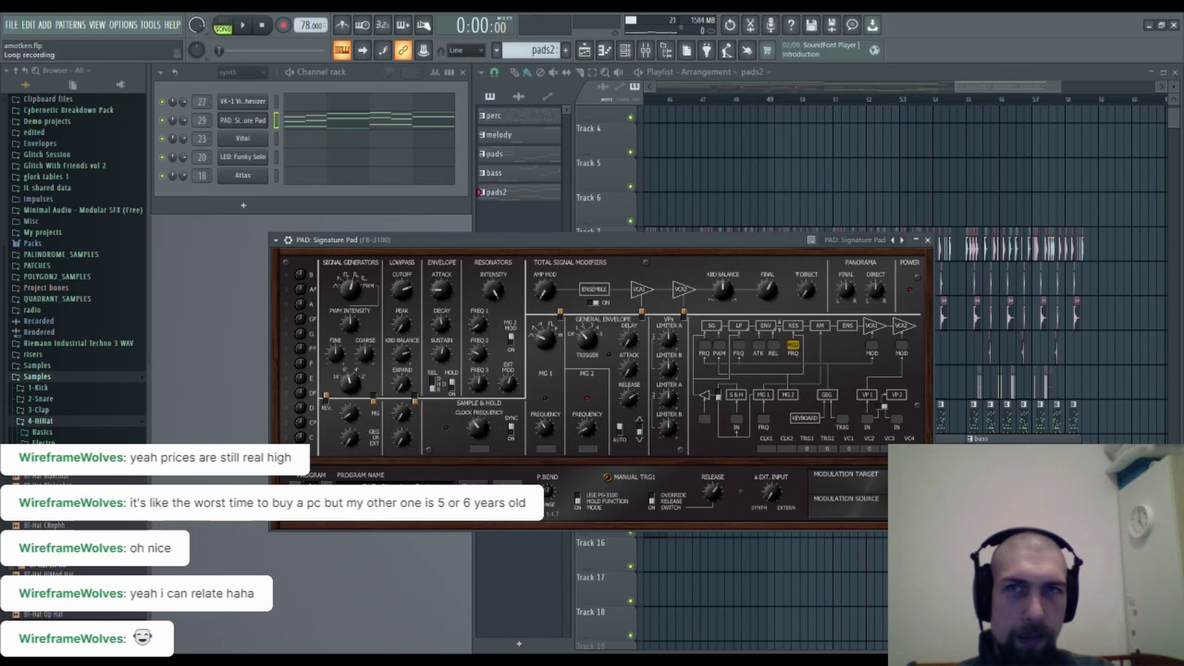
click(253, 34)
click(263, 27)
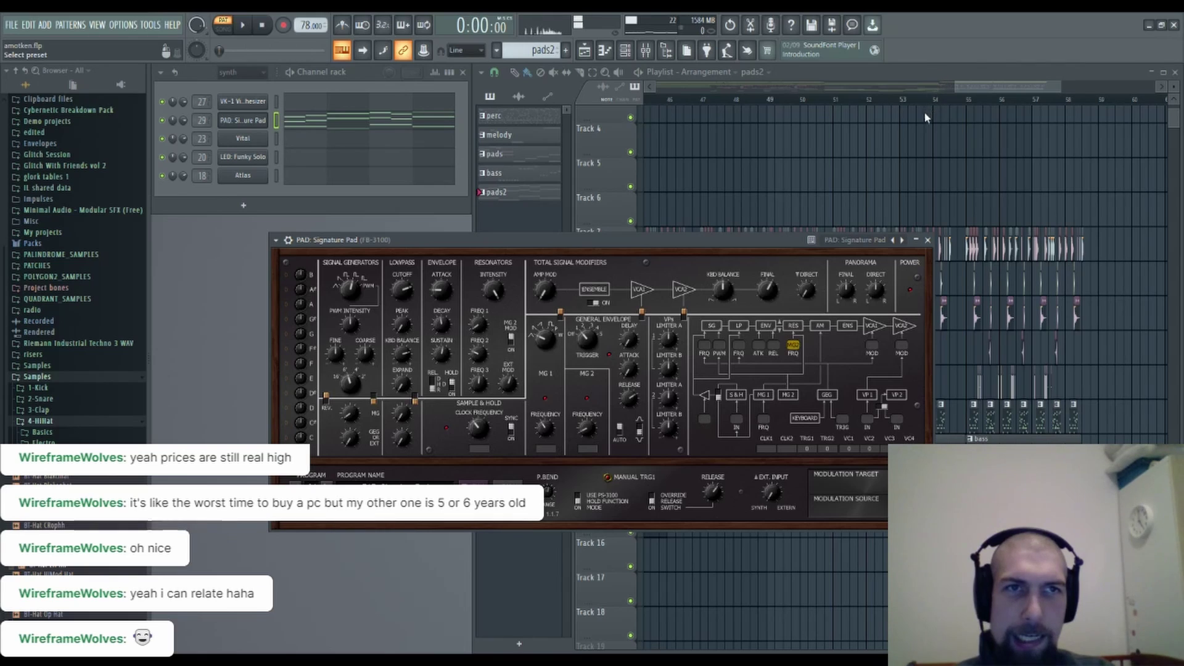
click(901, 303)
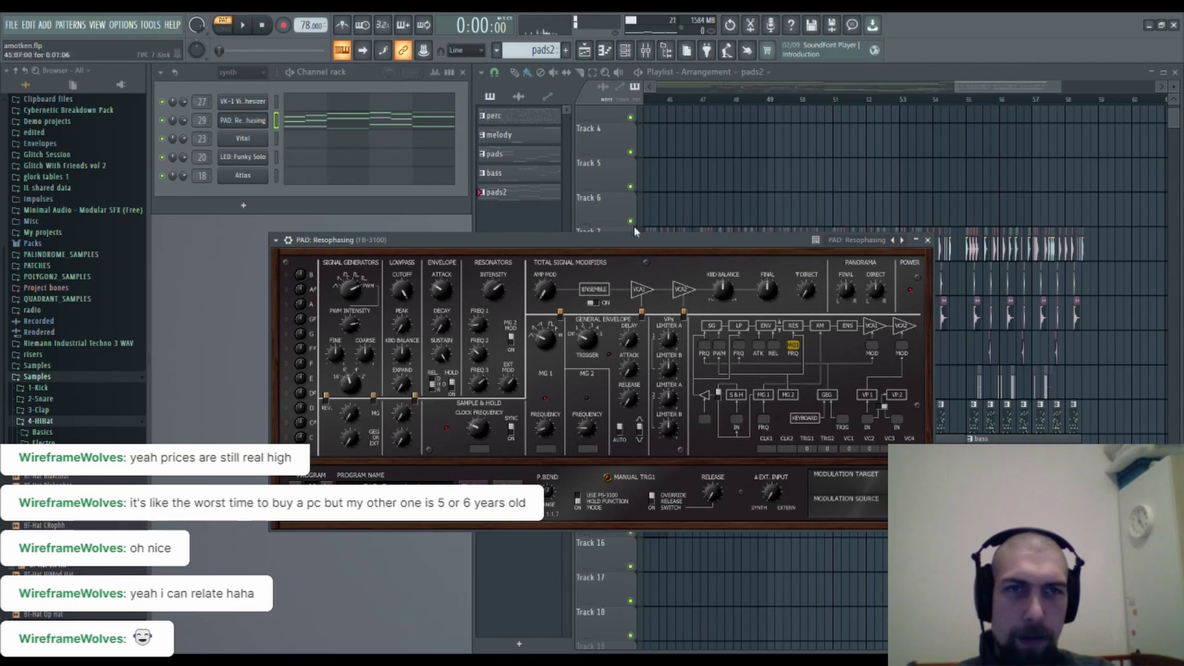
click(239, 28)
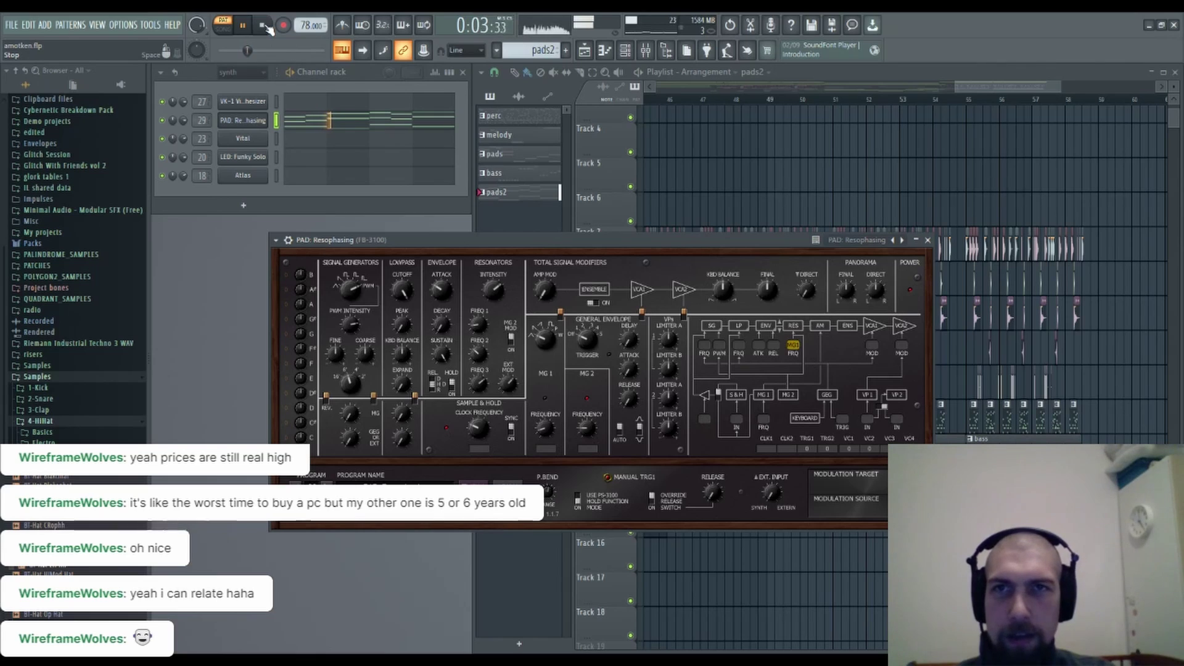
click(264, 26)
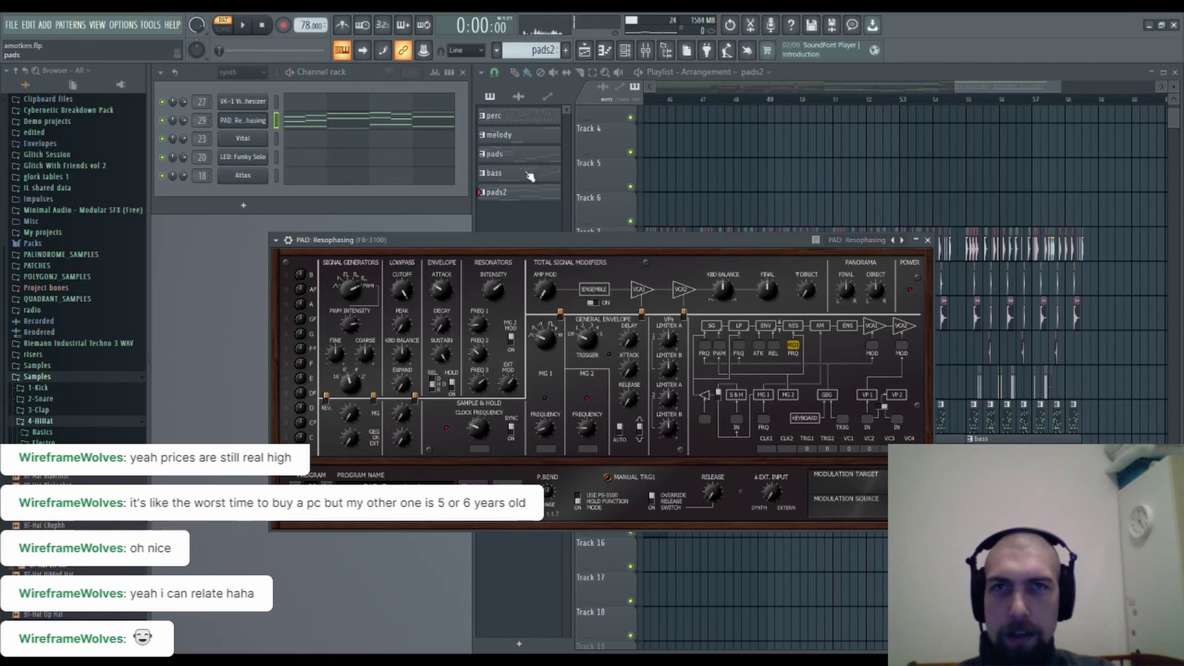
click(927, 241)
click(254, 120)
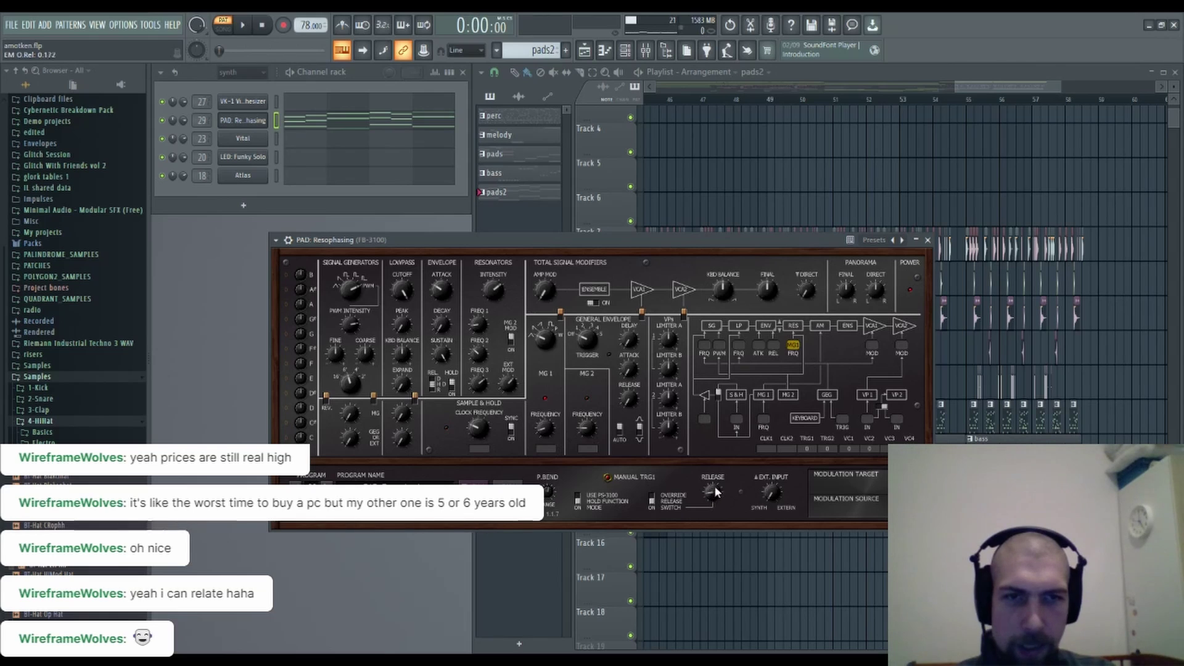
click(928, 241)
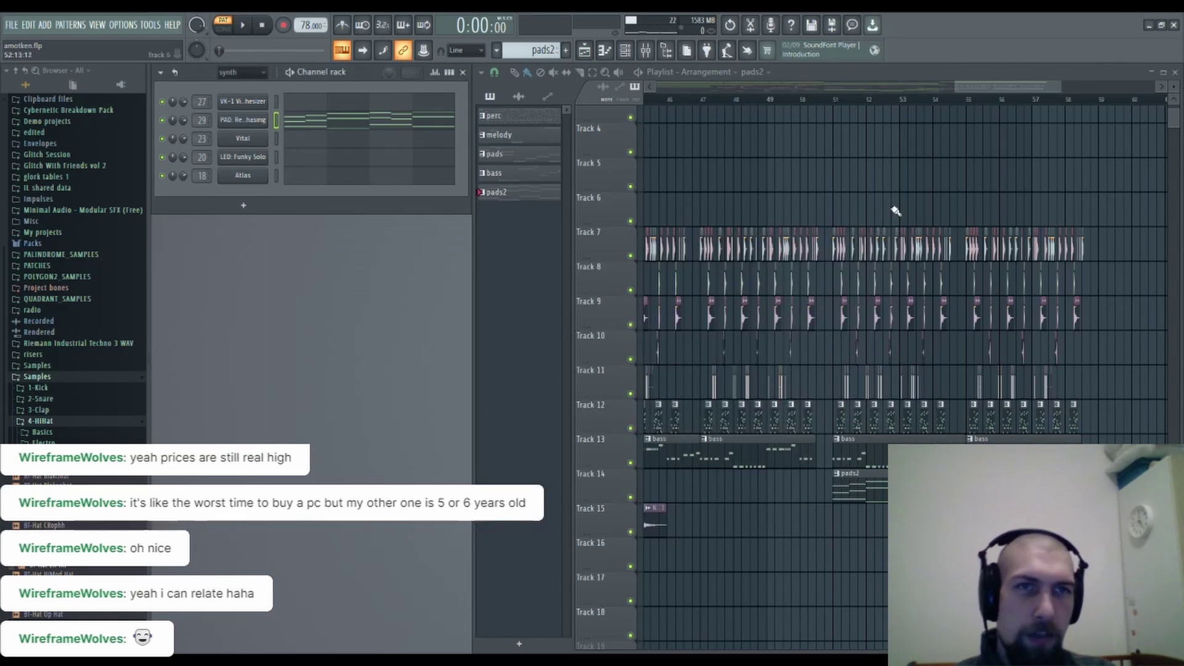
Play back the arrangement from about bar 27 through the breakdown into the second drum section at bar 43.
scroll(901, 106, down, 5)
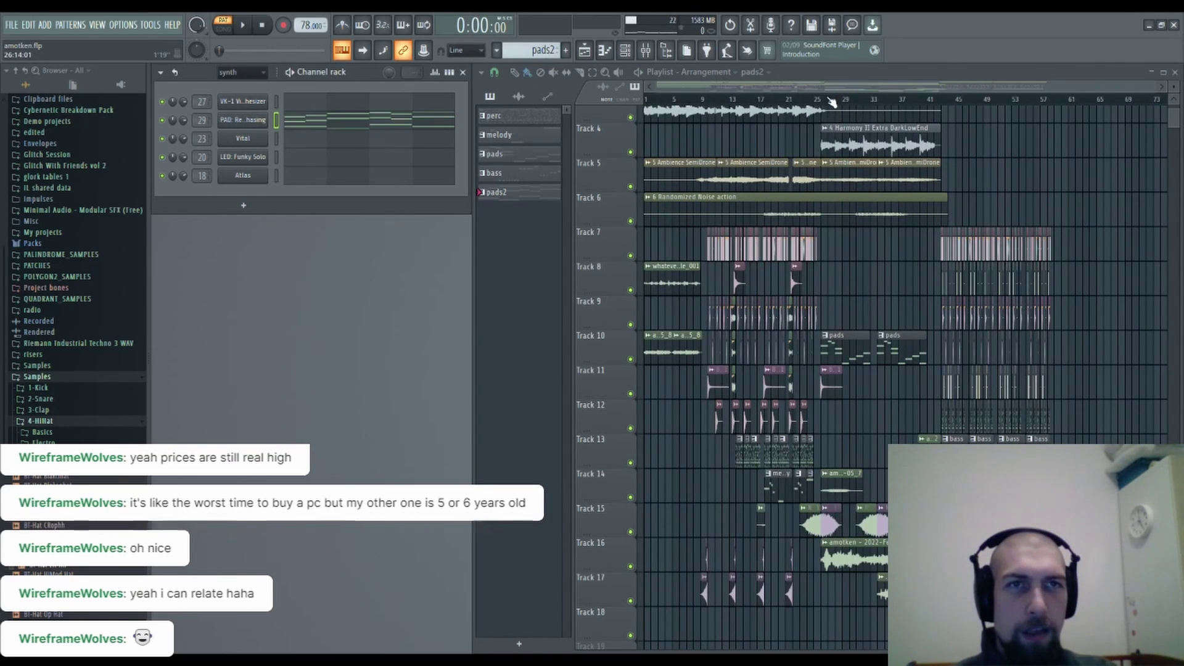
click(832, 101)
key(space)
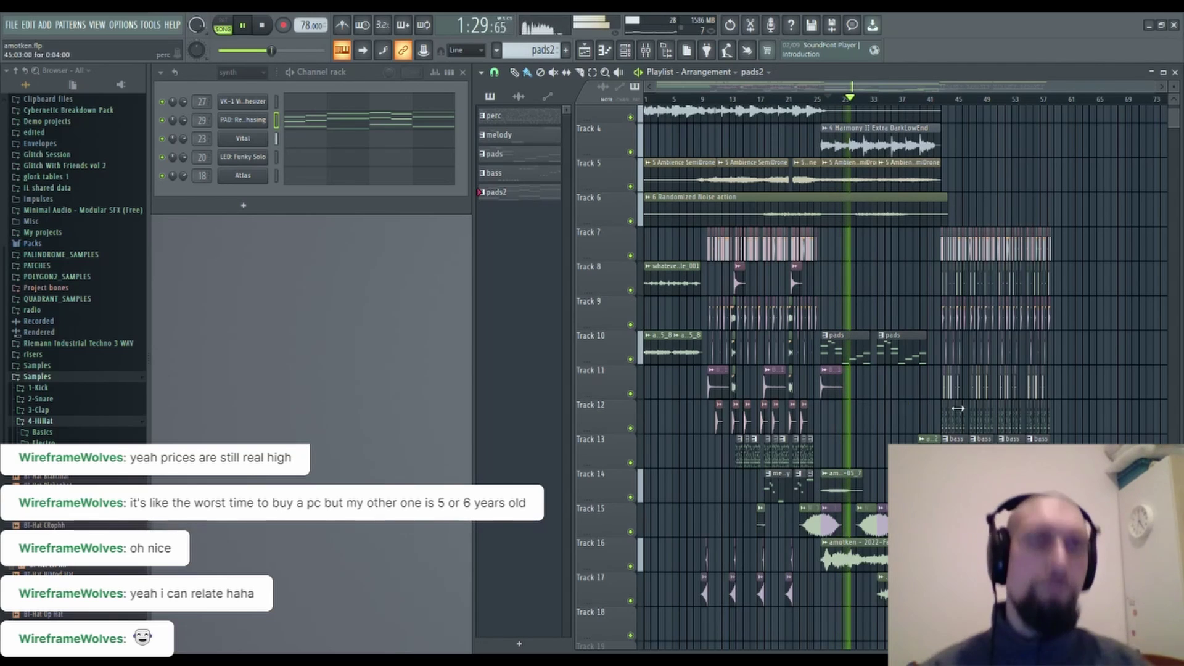
scroll(1048, 320, up, 3)
scroll(1015, 198, right, 4)
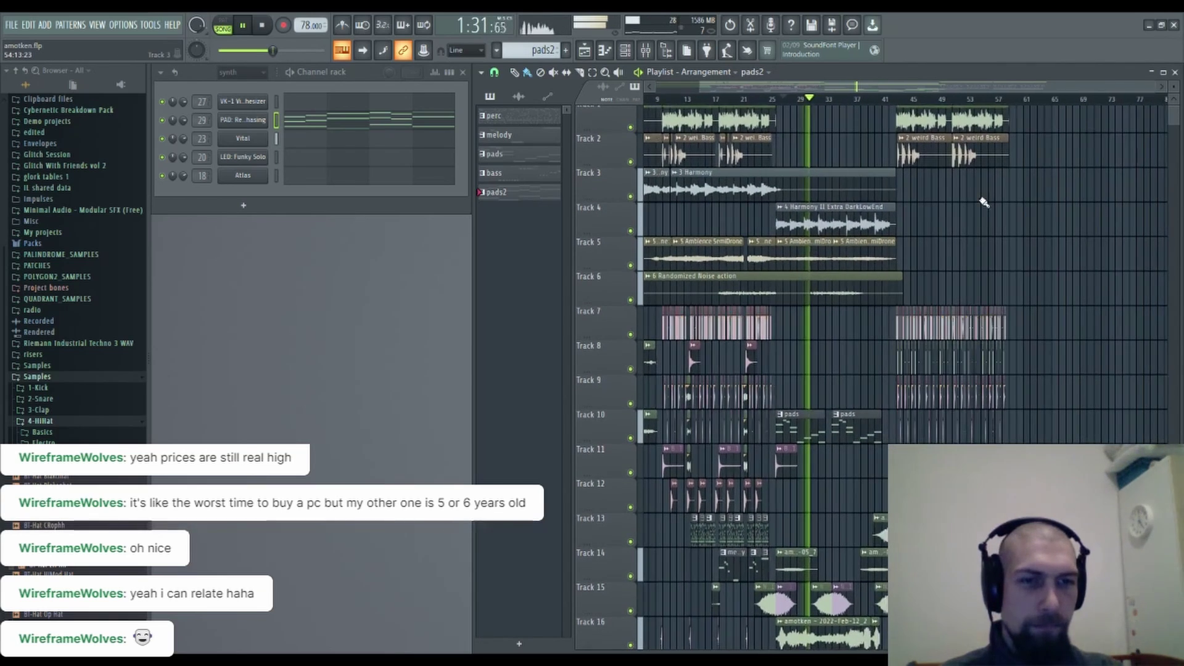
scroll(1032, 208, right, 2)
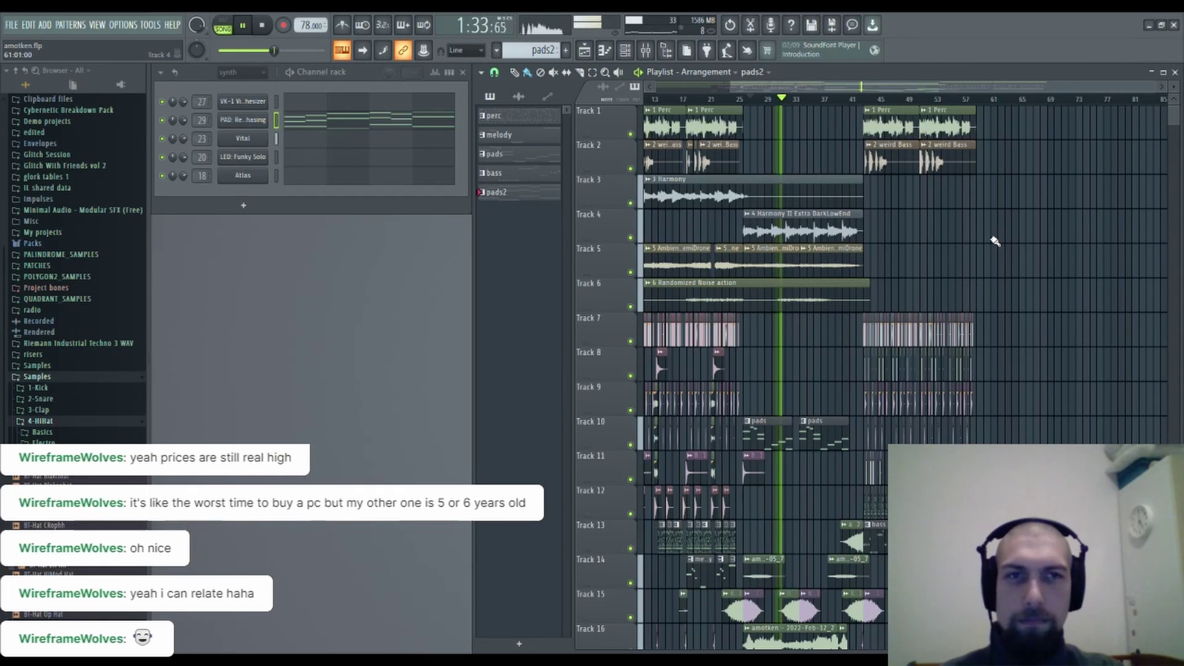
scroll(987, 252, right, 1)
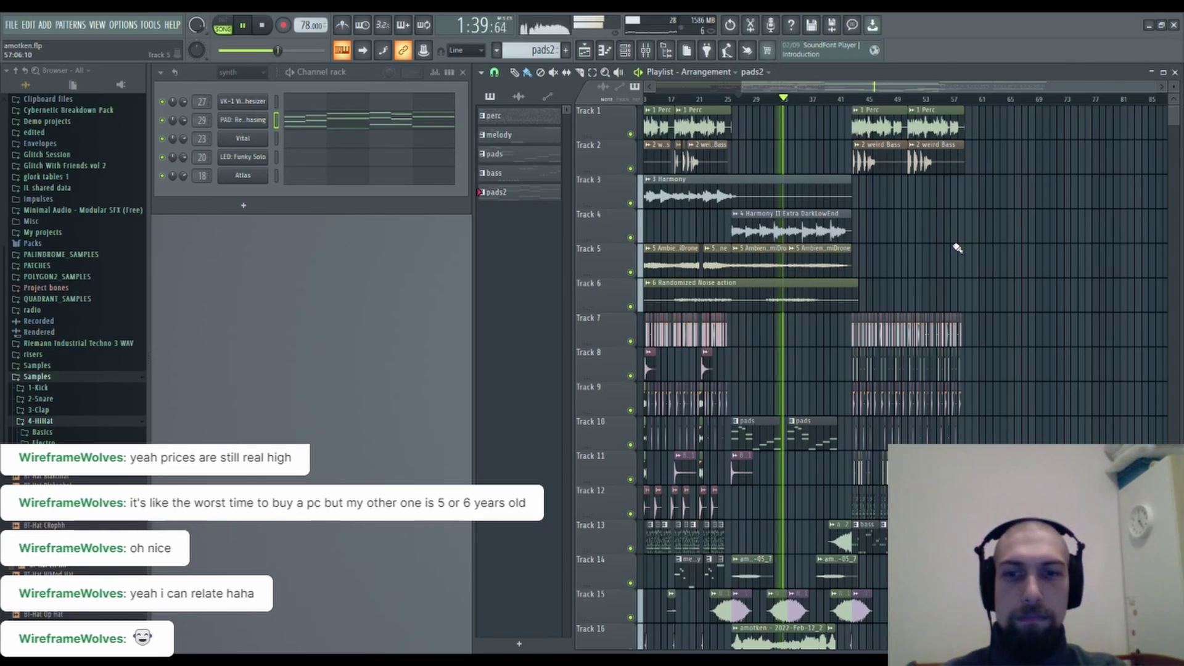
scroll(957, 234, right, 1)
scroll(881, 288, down, 3)
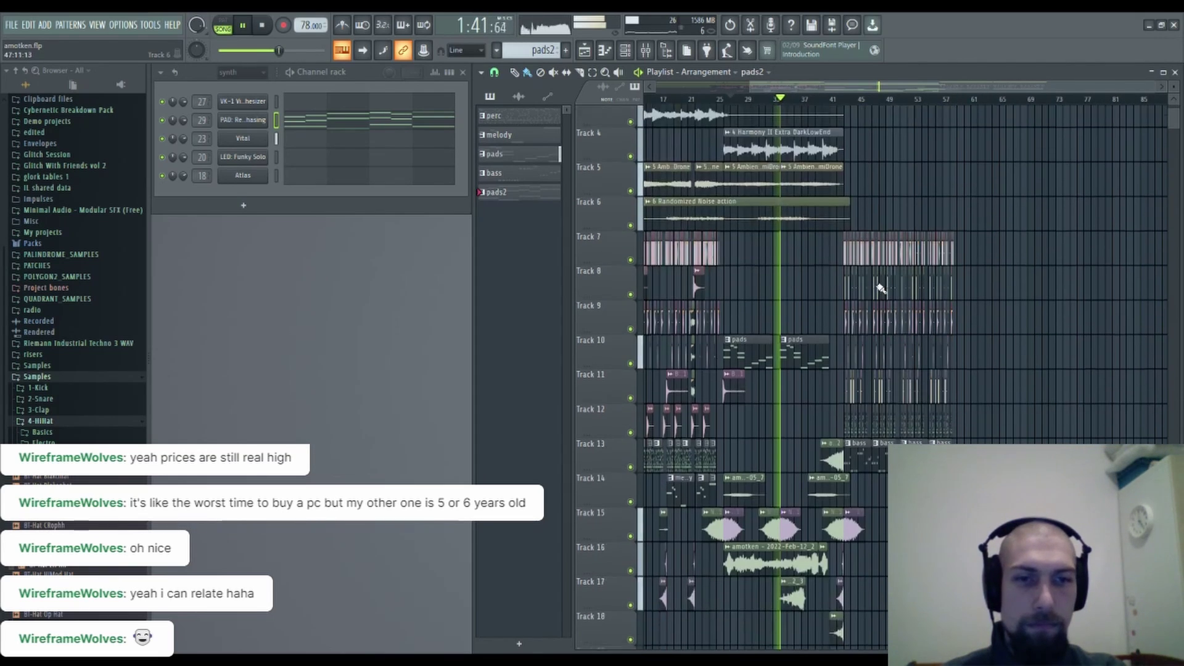
drag(881, 288, 905, 260)
scroll(828, 104, up, 1)
scroll(827, 103, up, 3)
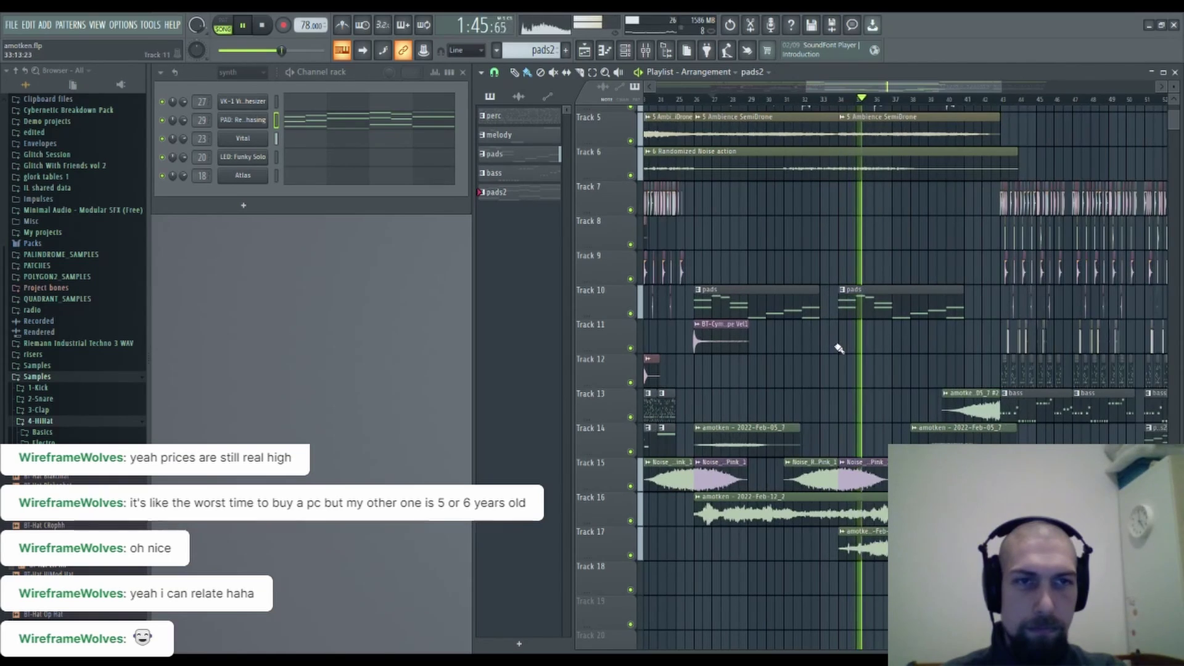
drag(837, 346, 786, 302)
drag(882, 562, 806, 546)
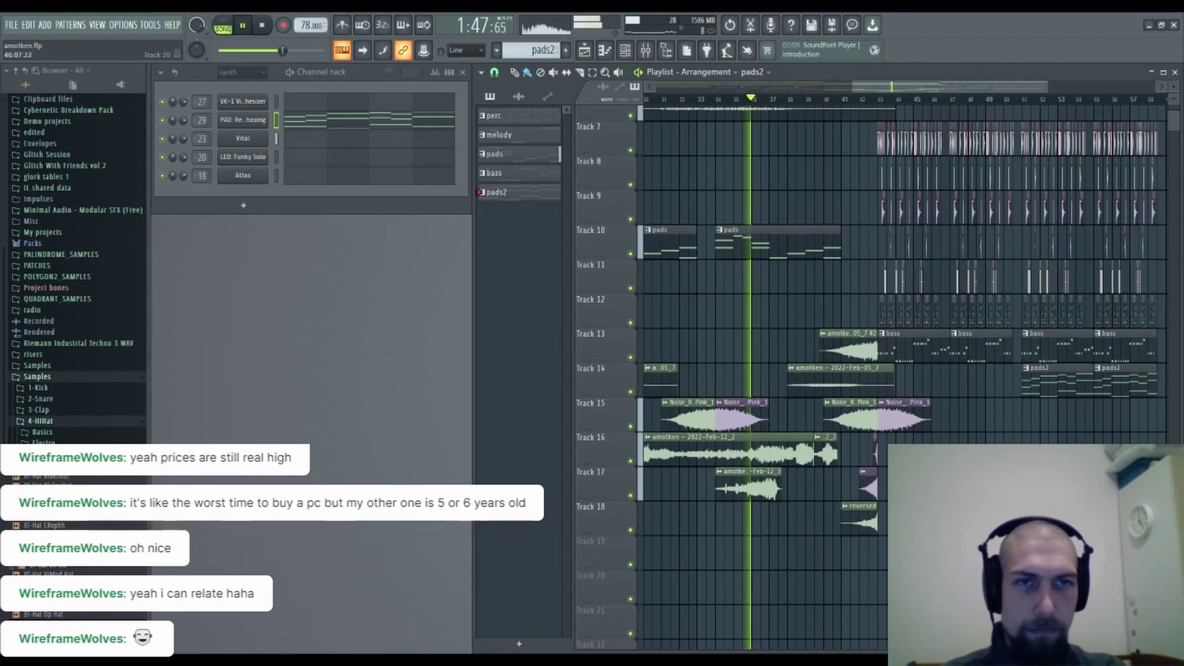
drag(1017, 484, 975, 533)
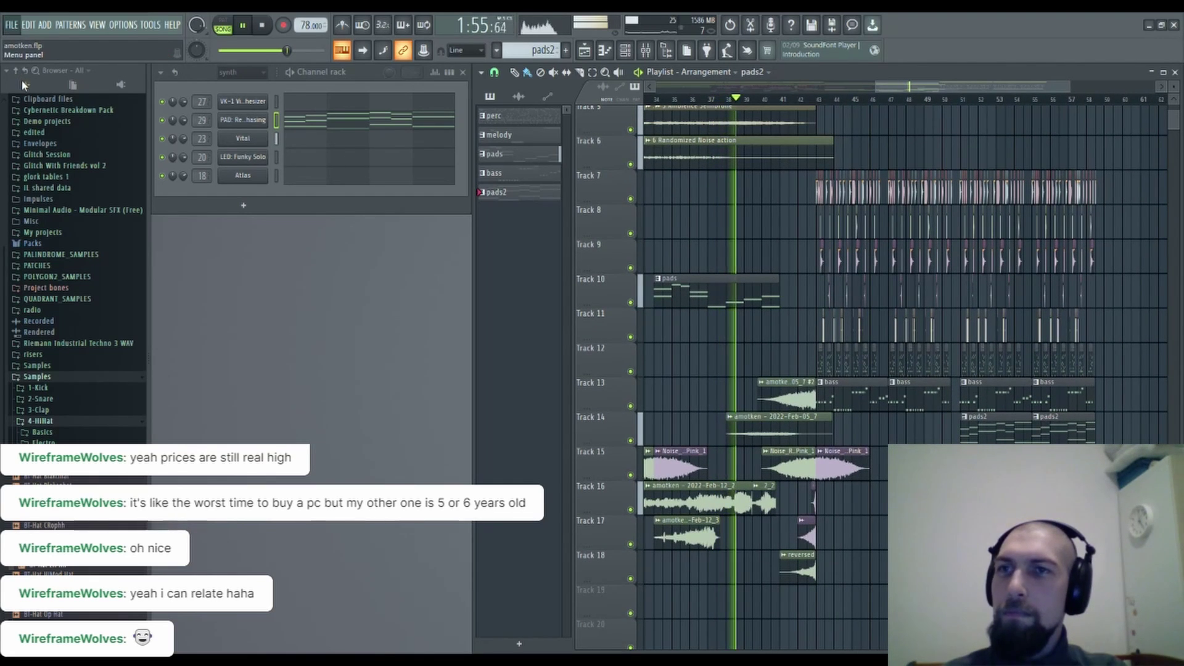
drag(783, 350, 753, 347)
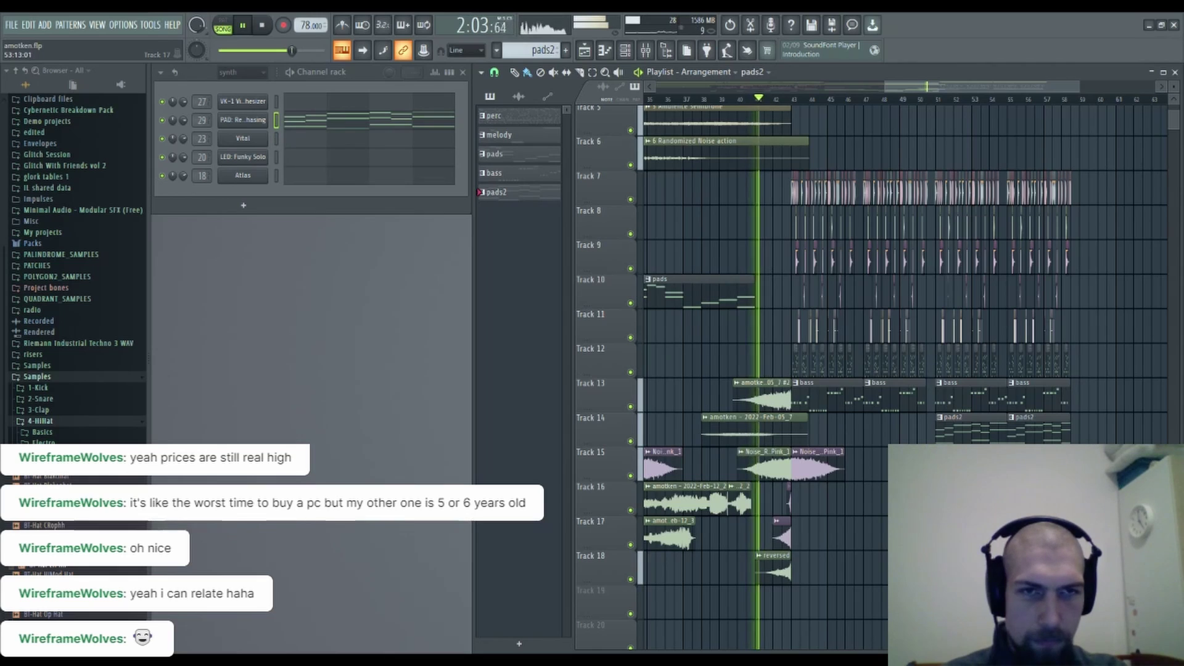
drag(986, 533, 931, 530)
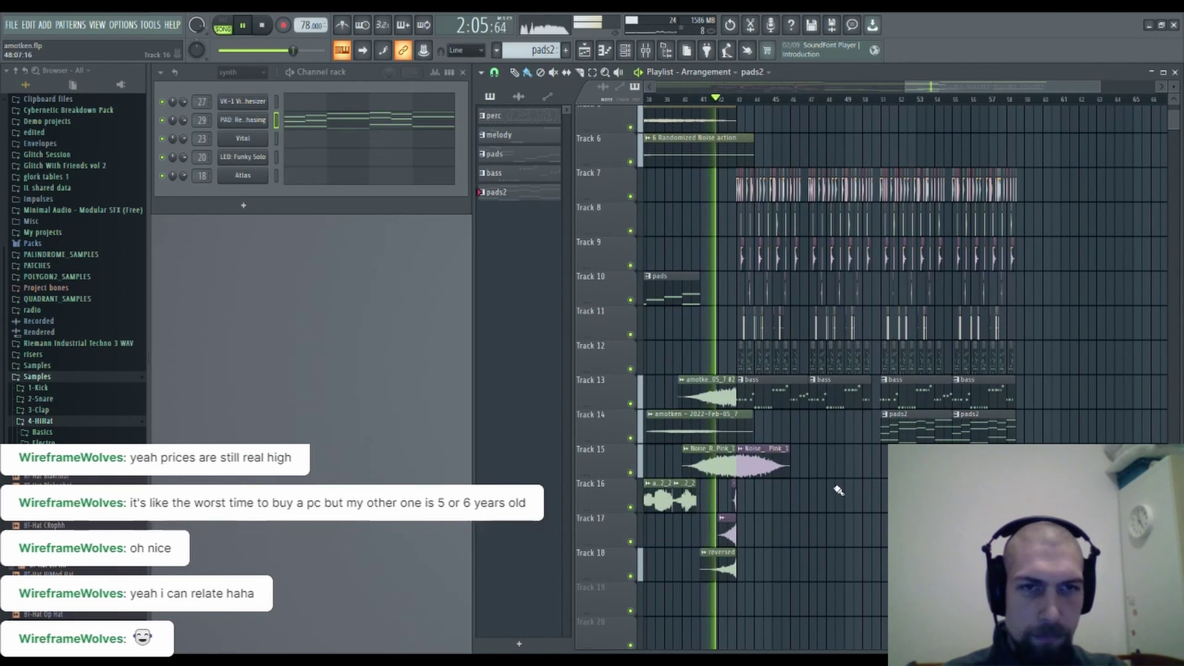
scroll(852, 493, up, 3)
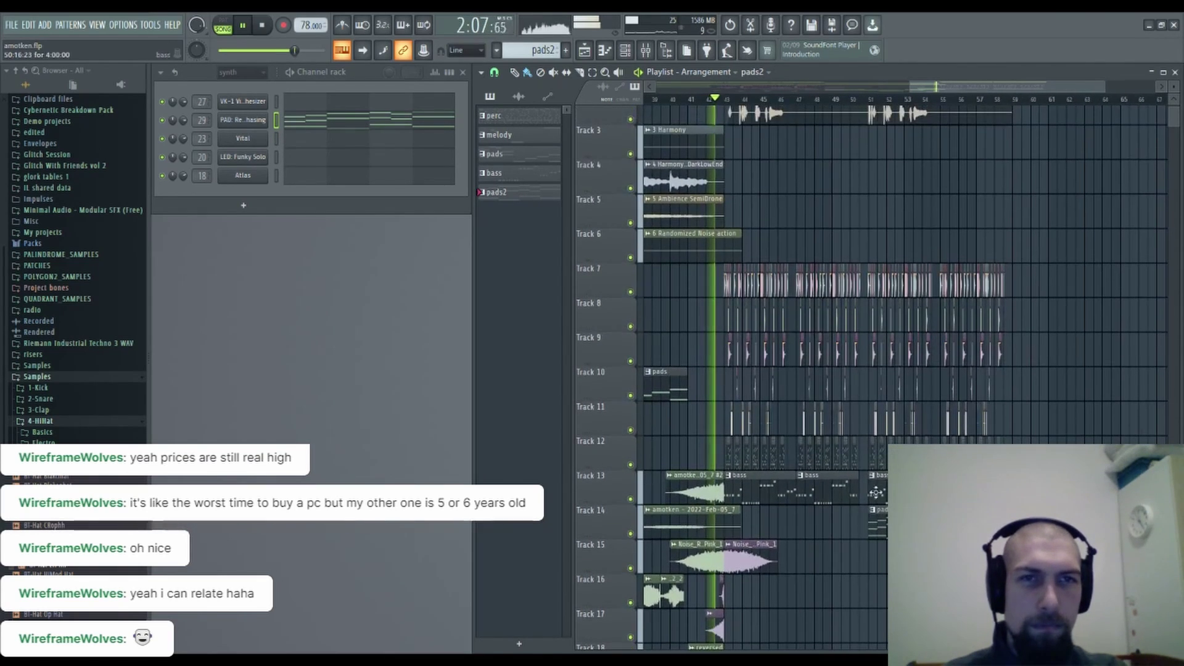
scroll(839, 546, down, 2)
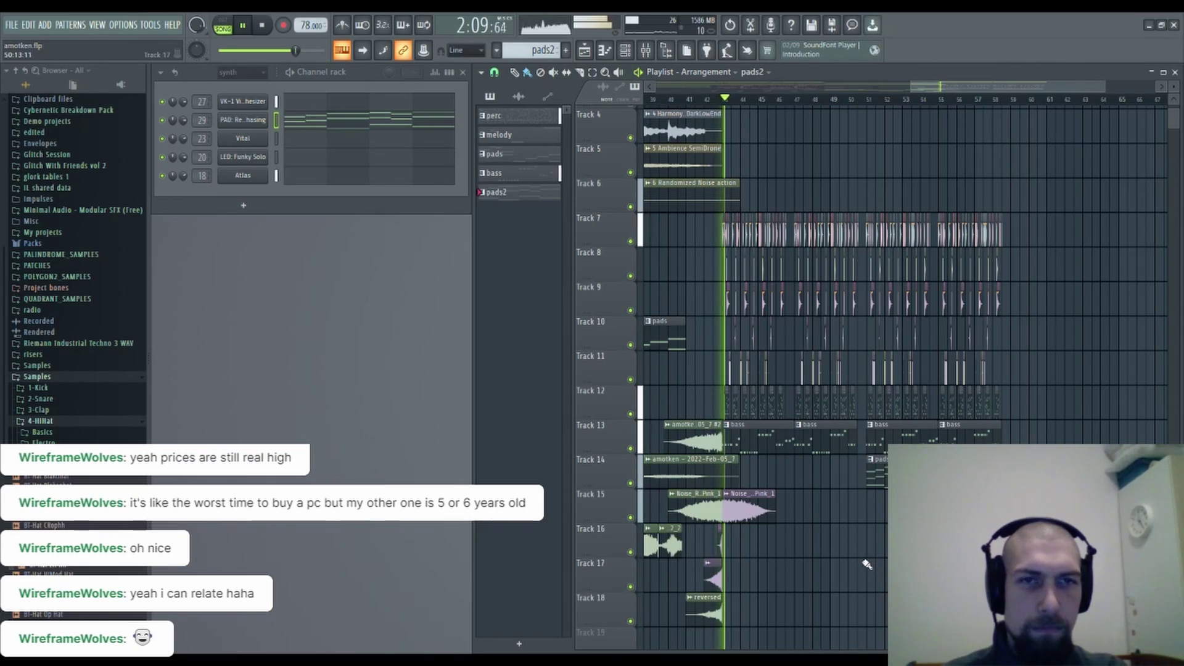
Listen through the second drum section from bar 43 up to the entry of the pads2 part at bar 51.
drag(839, 546, 877, 543)
scroll(841, 449, up, 3)
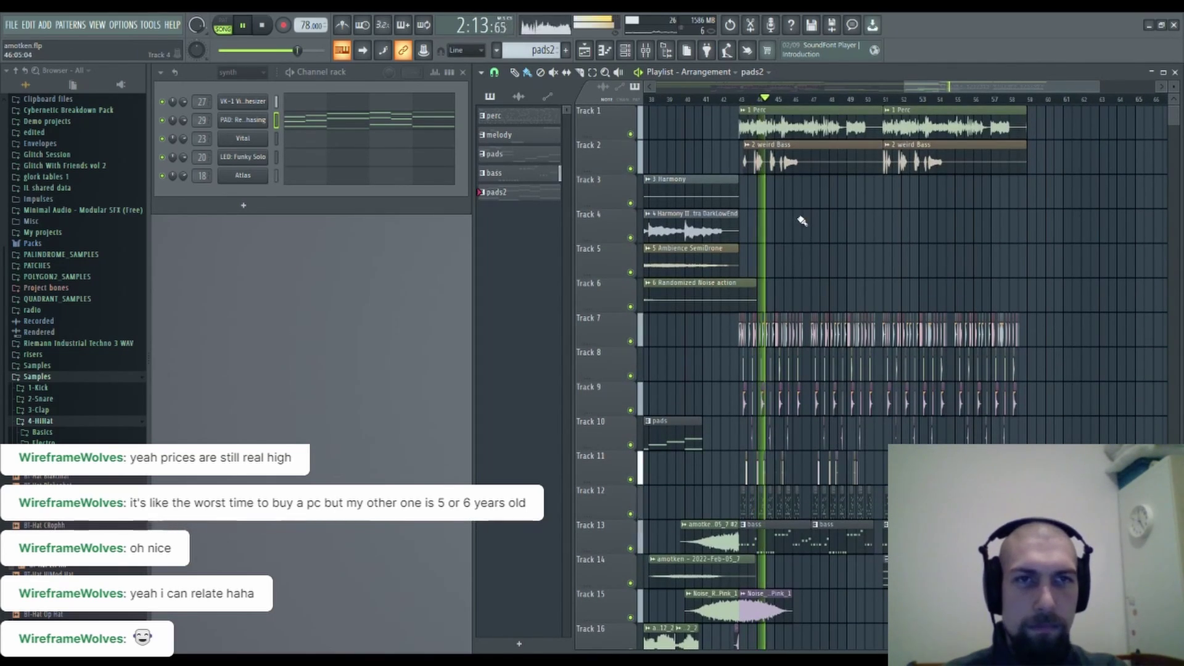
drag(801, 219, 780, 193)
drag(827, 247, 812, 284)
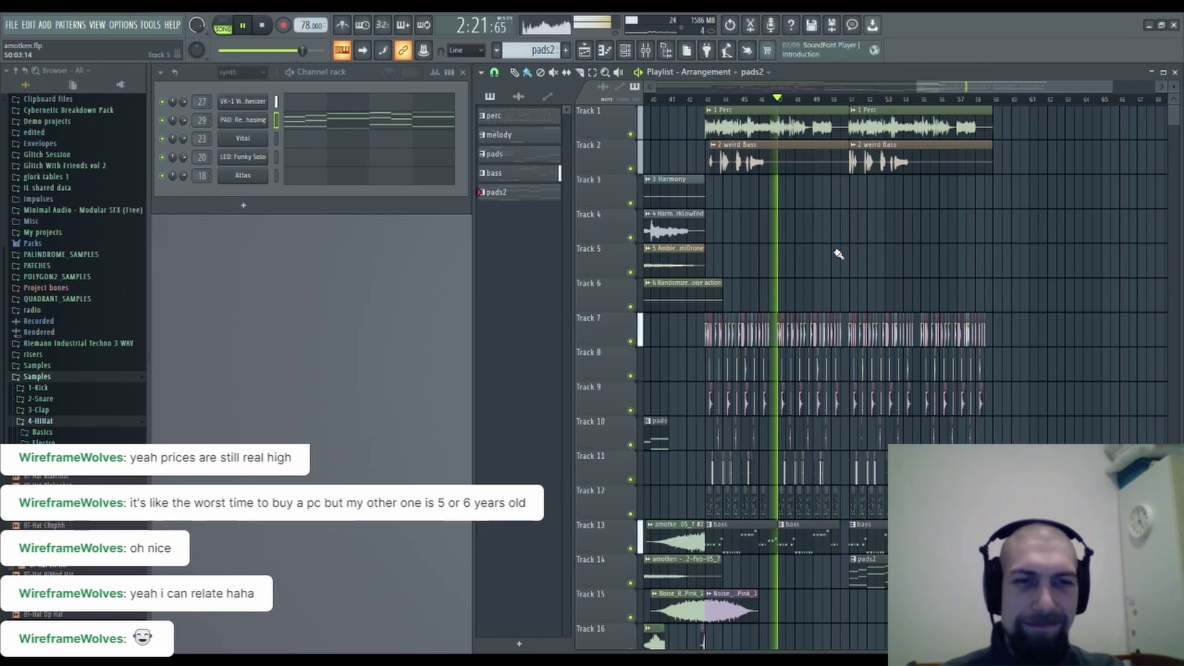
drag(815, 260, 806, 259)
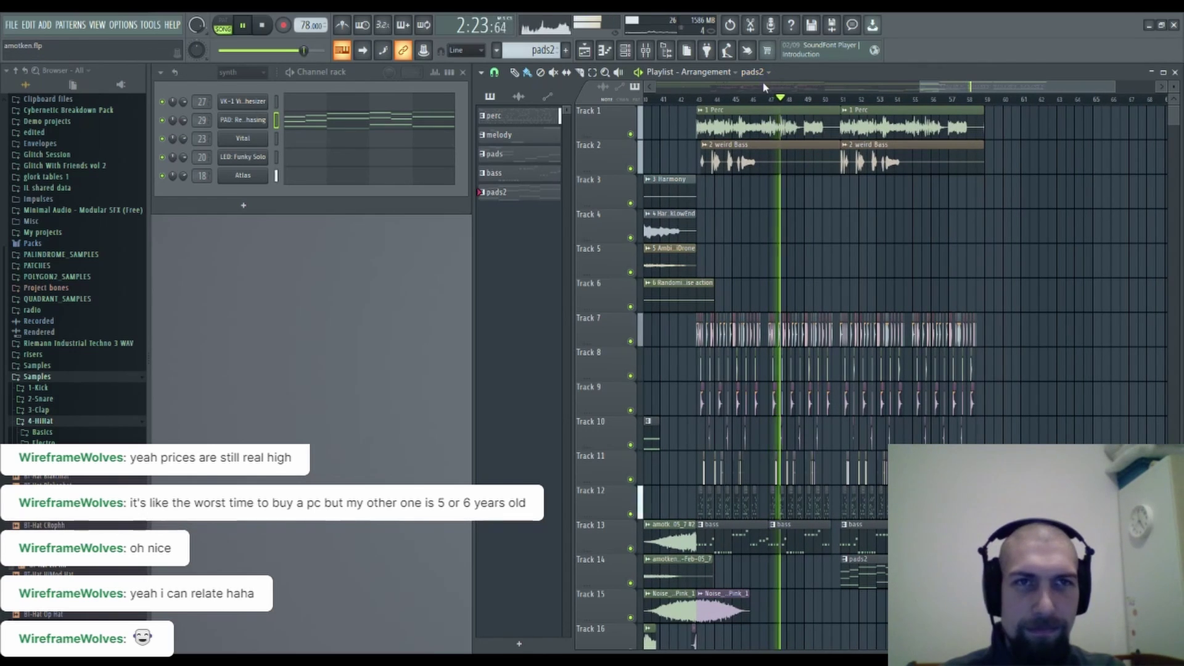
scroll(773, 103, up, 3)
drag(872, 219, 901, 238)
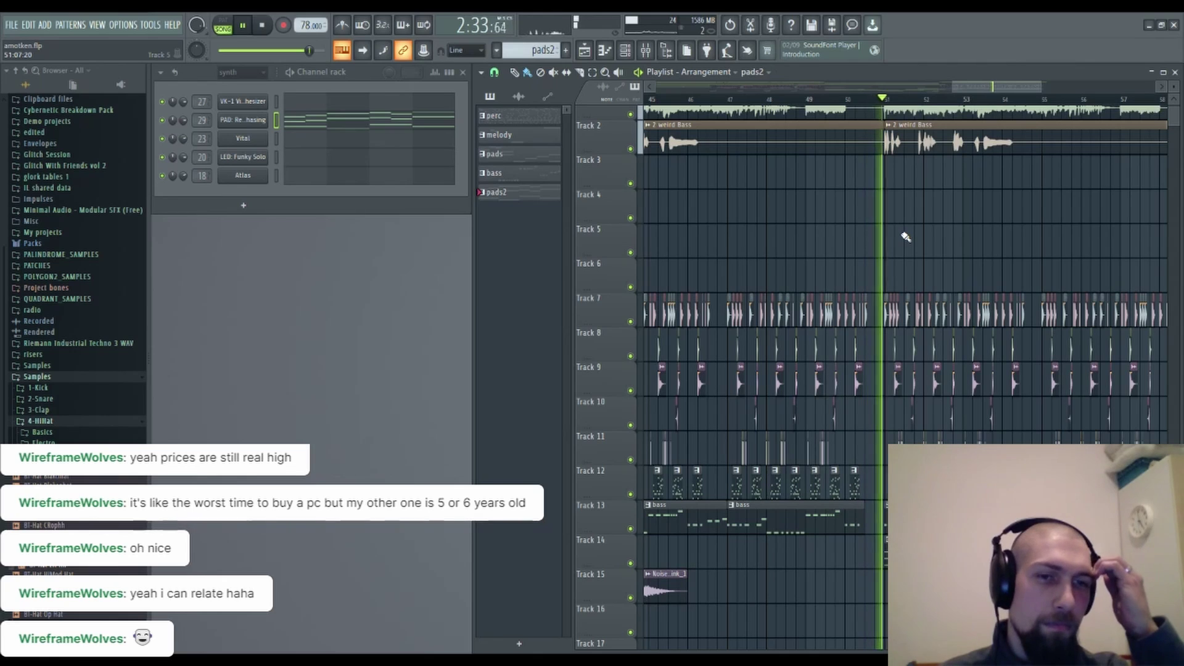
drag(975, 214, 853, 250)
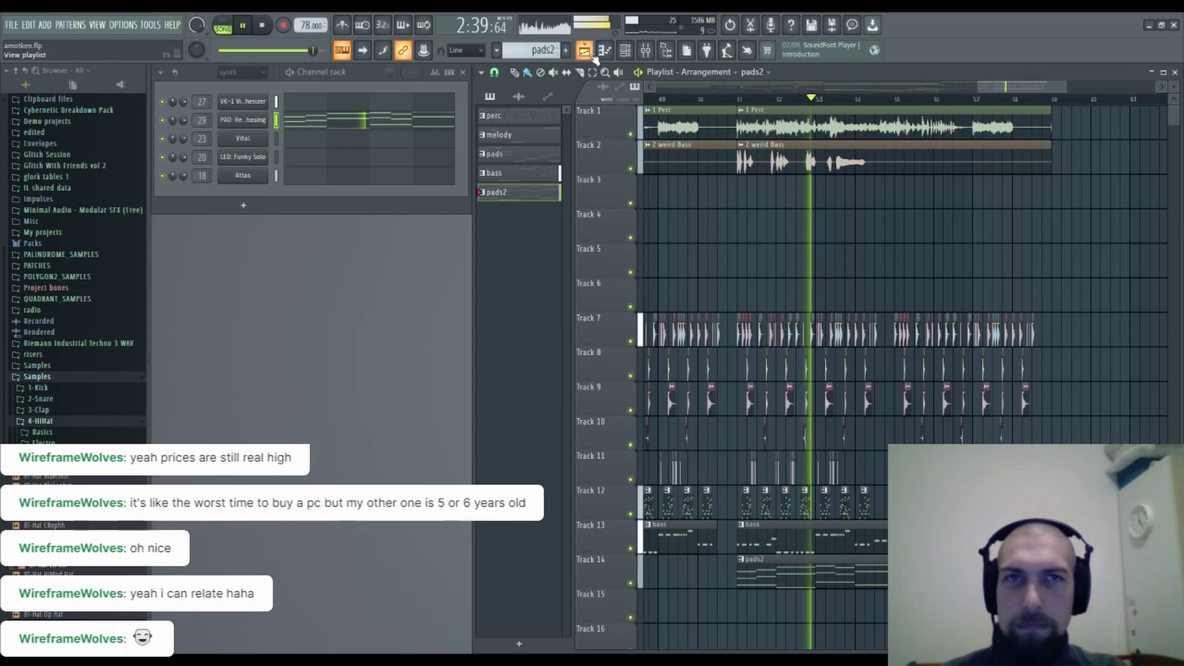
Set the FB-3100 mixer track's volume fader slightly below the default level of the unused tracks.
key(F9)
drag(657, 418, 657, 408)
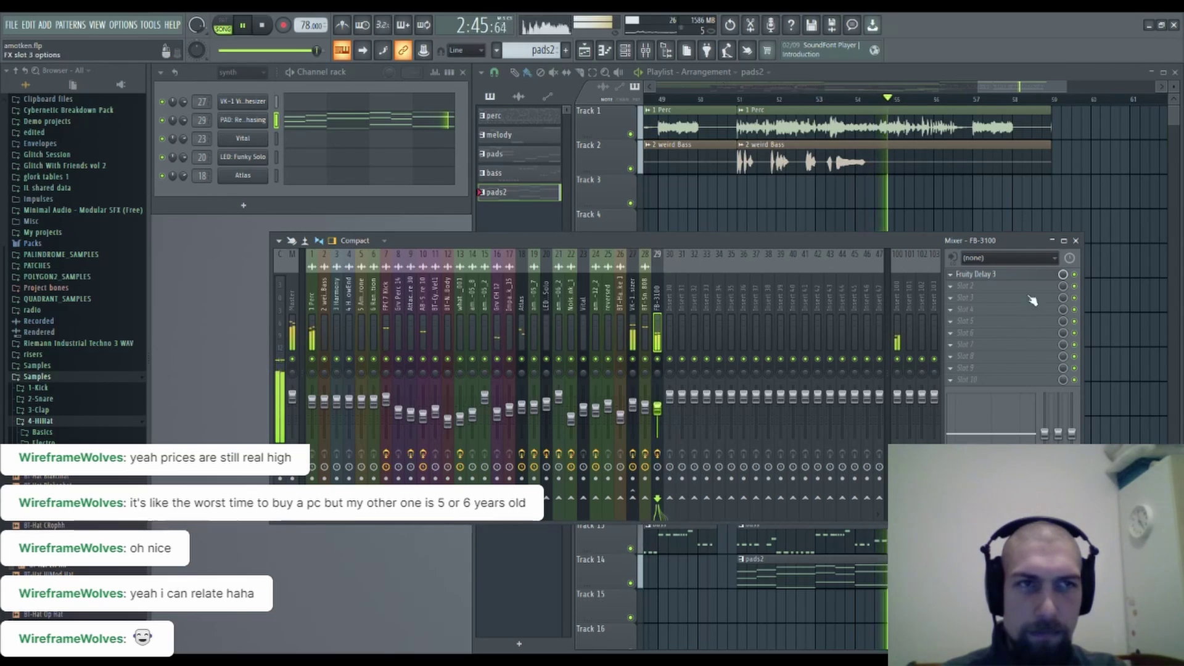
Insert Fruity Chorus ahead of Fruity Delay 3 on the FB-3100 mixer track and set its mix level to 67%.
scroll(994, 277, down, 1)
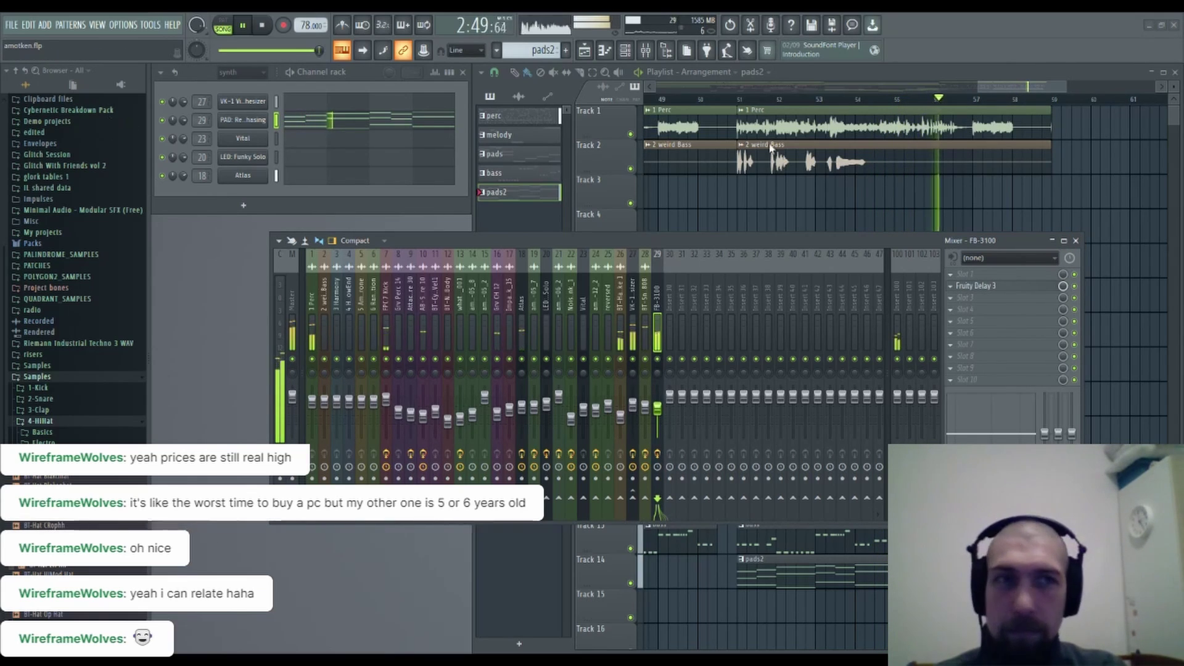
click(1017, 269)
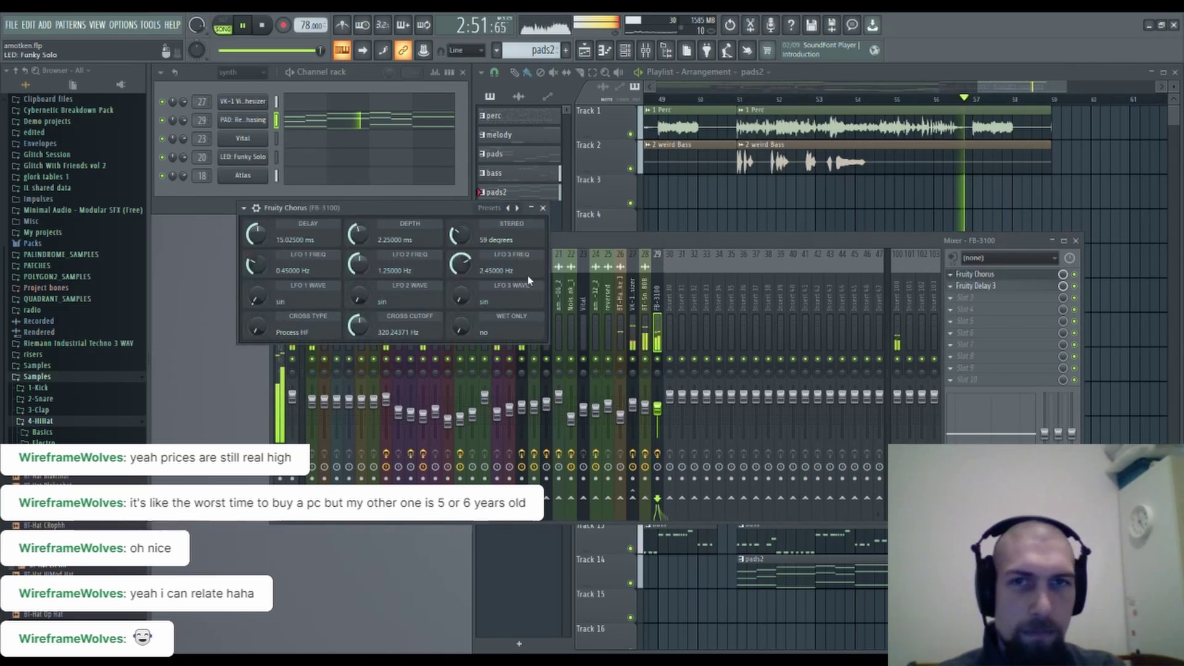
drag(1063, 274, 1063, 278)
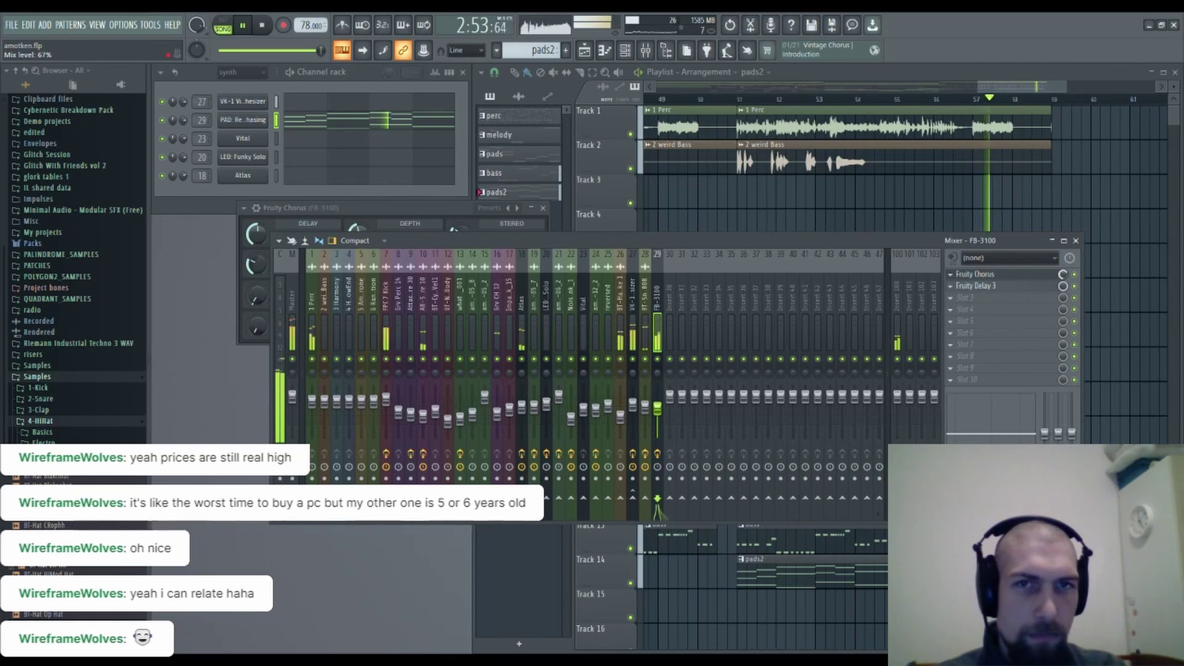
click(541, 208)
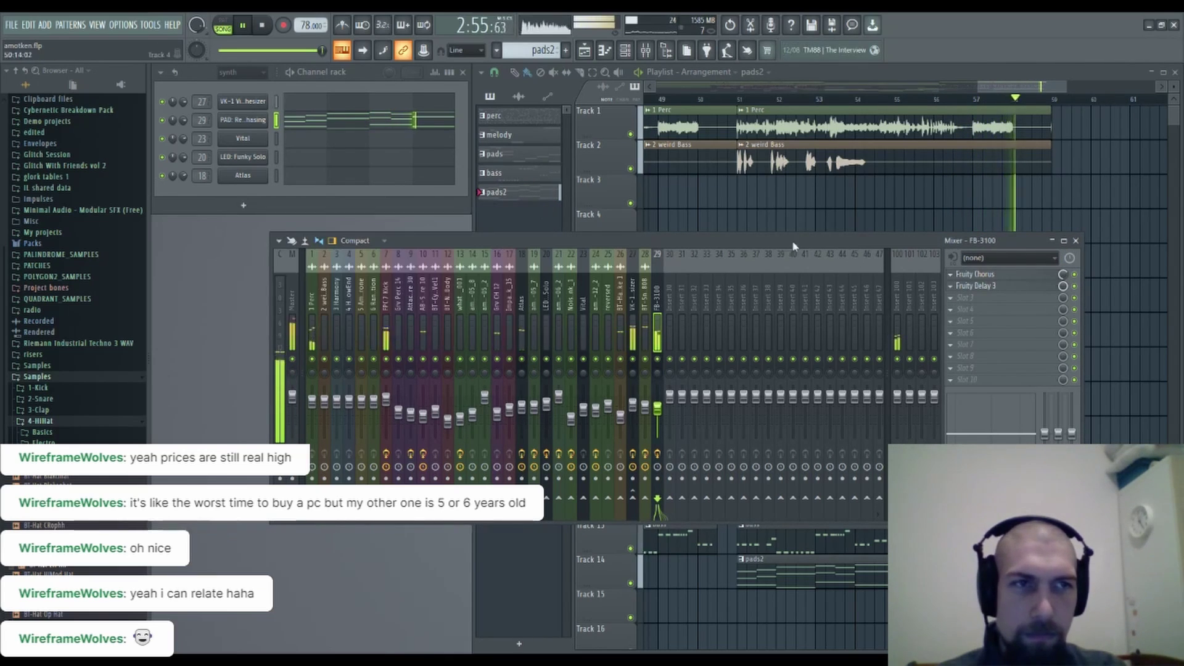
click(1076, 240)
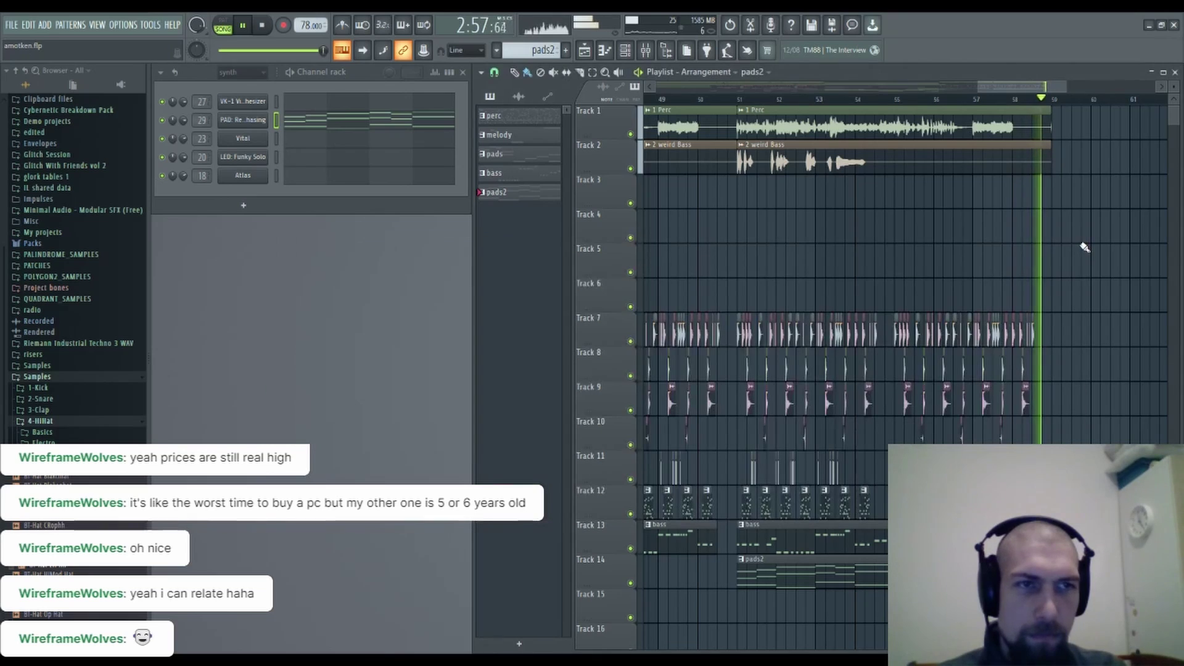
Stop playback and look over the pads2 section at bar 51 and the full arrangement across all used tracks.
key(space)
click(264, 26)
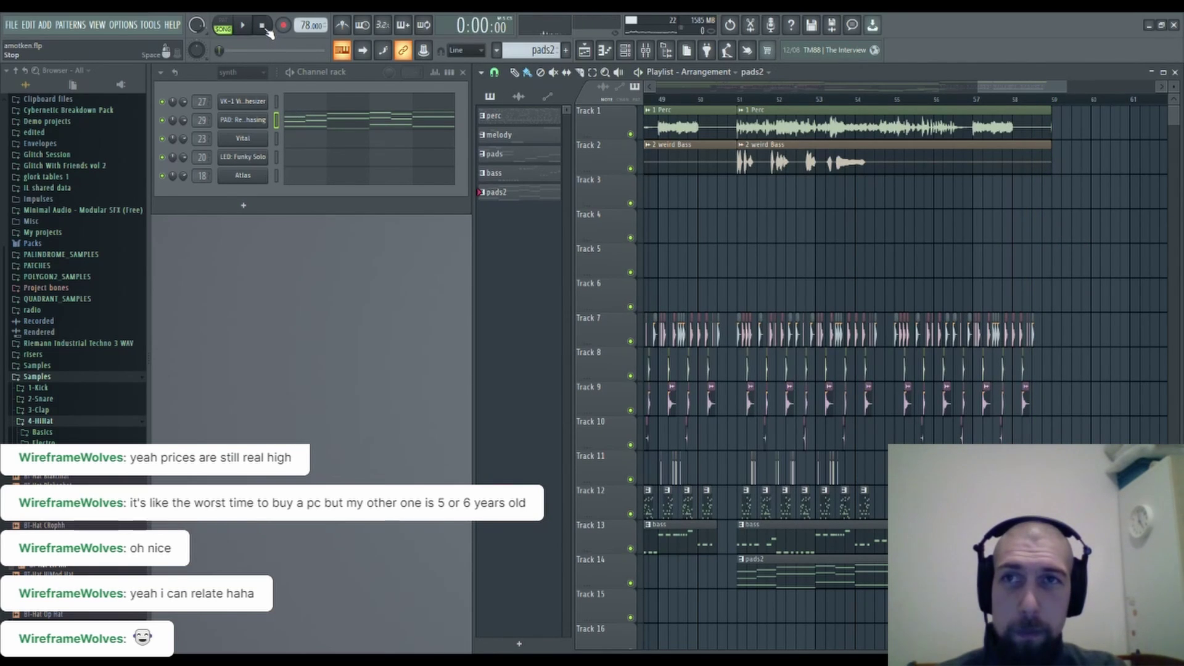
drag(883, 263, 931, 193)
drag(860, 186, 935, 138)
drag(907, 489, 952, 436)
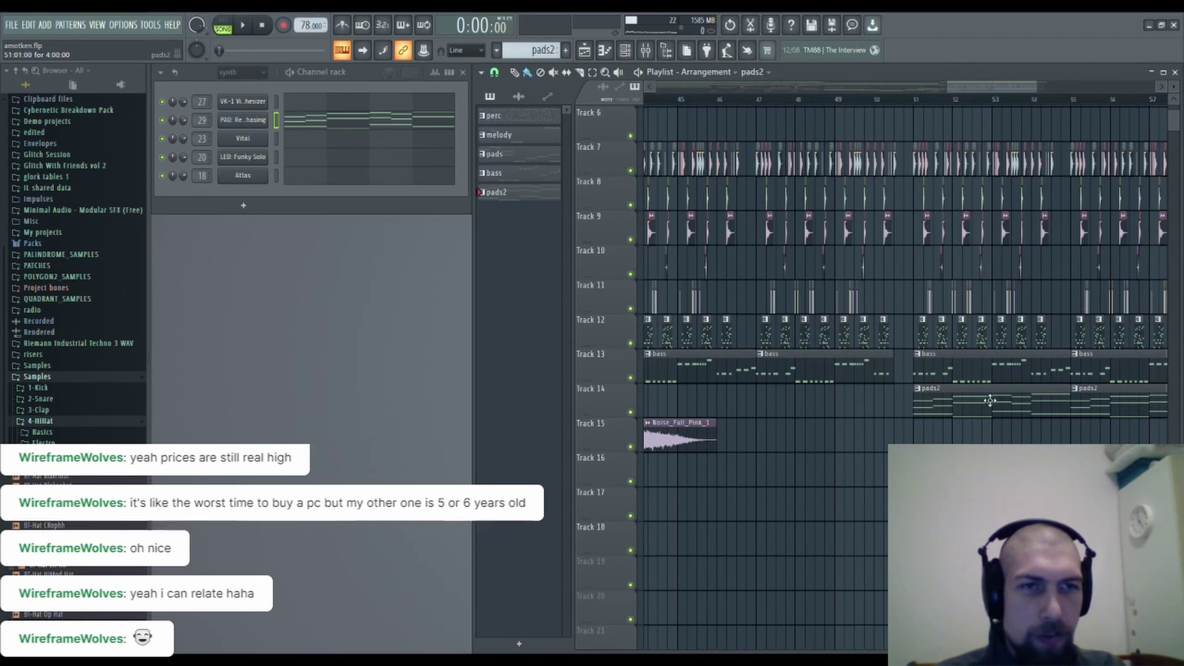
scroll(947, 122, up, 5)
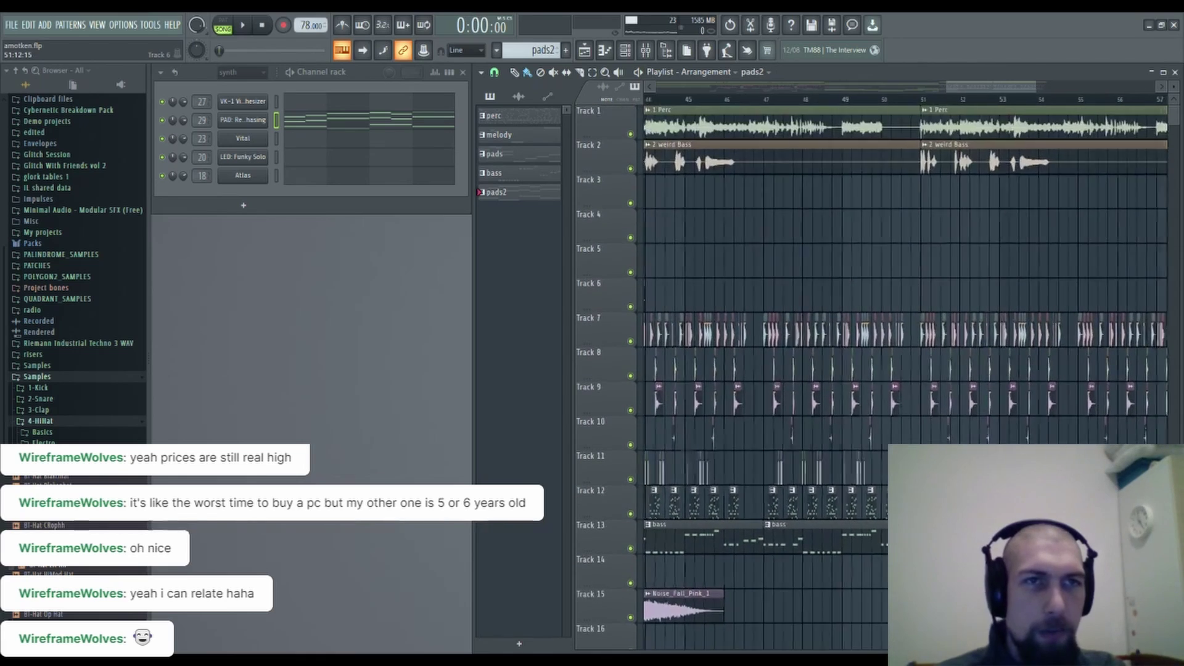
scroll(917, 102, down, 5)
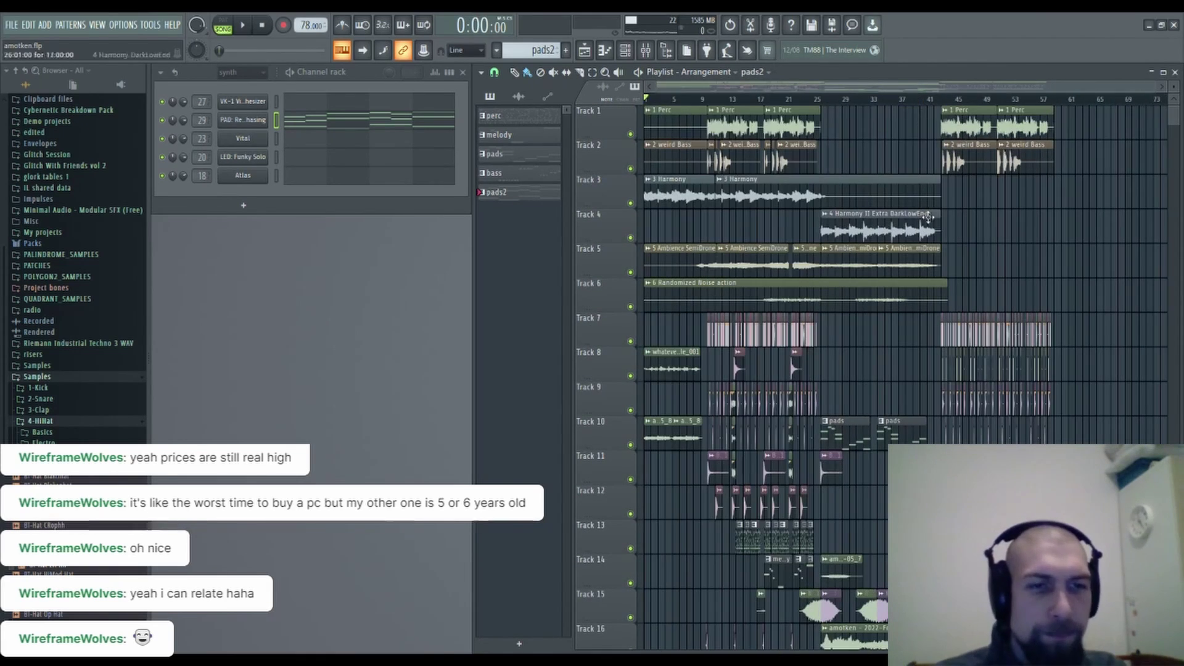
scroll(894, 232, down, 8)
scroll(909, 375, up, 8)
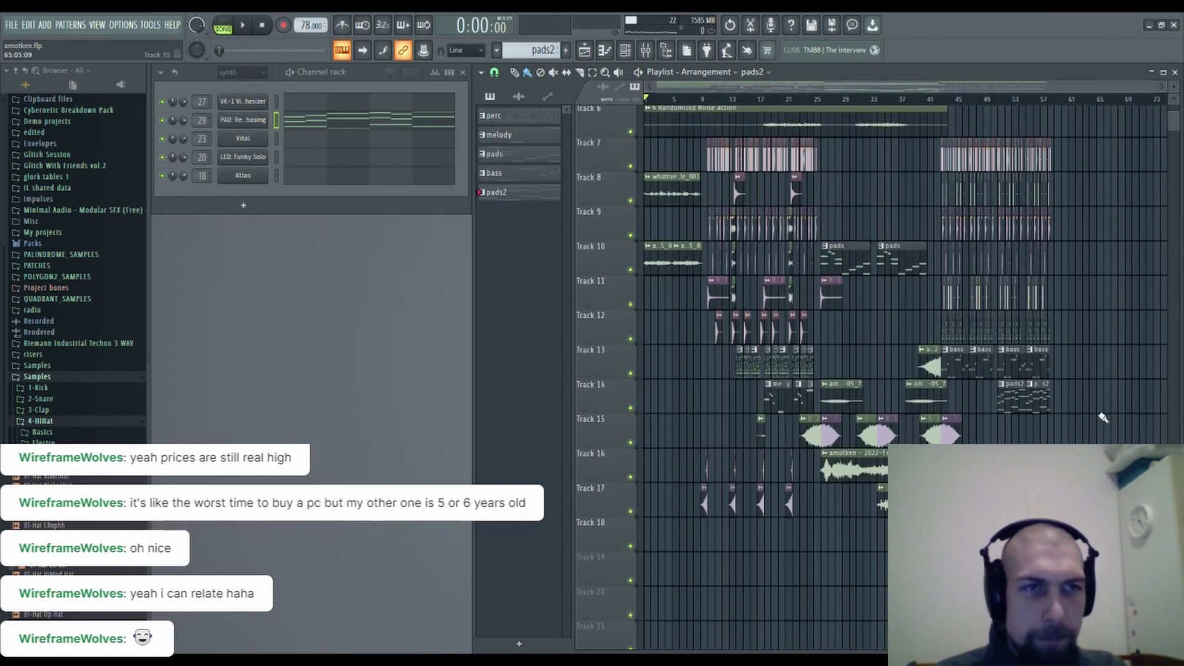
scroll(1070, 190, down, 6)
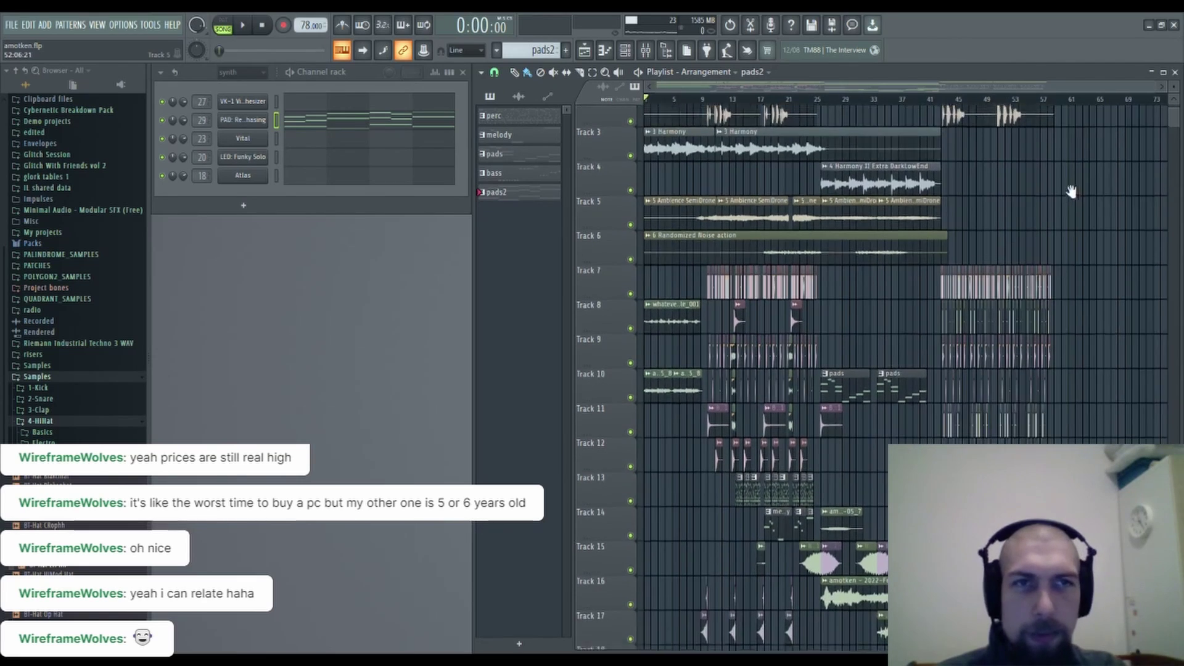
scroll(1092, 415, up, 6)
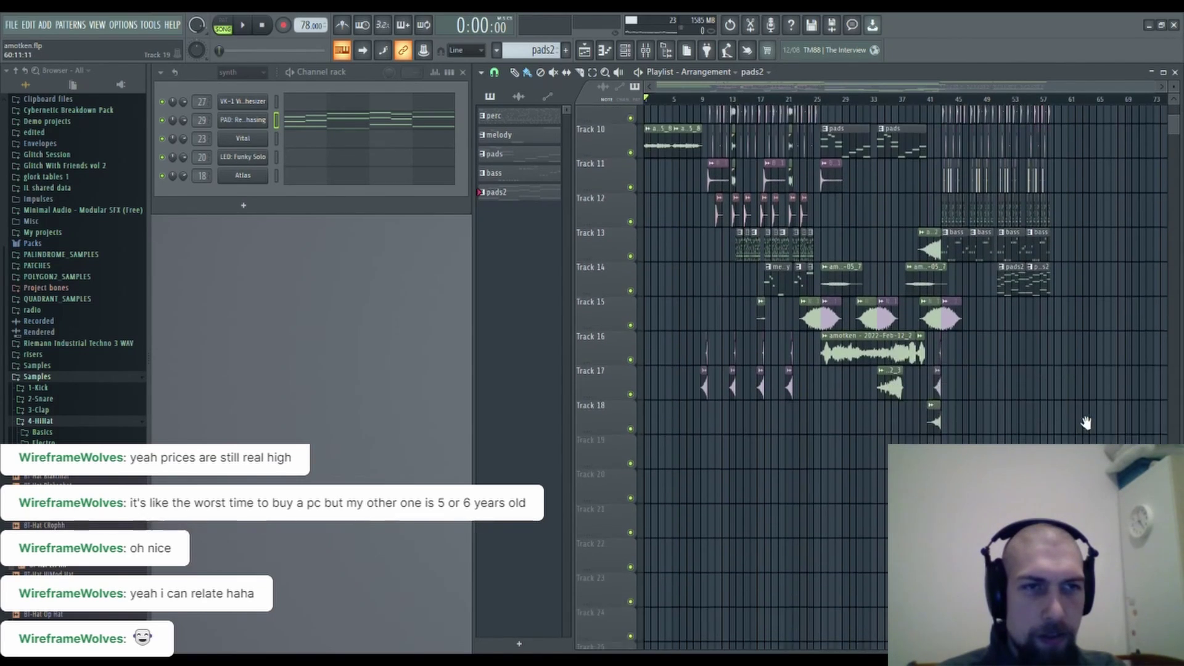
scroll(949, 246, left, 2)
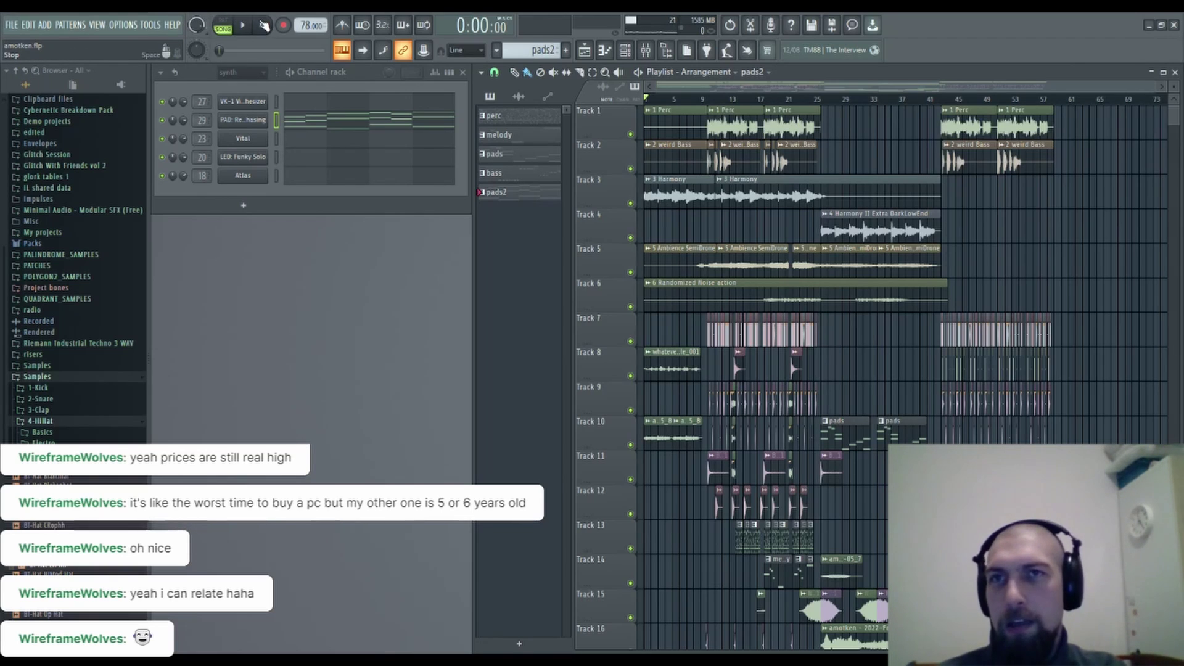
Play the arrangement from the start and follow the intro and first drum section across all tracks.
click(243, 27)
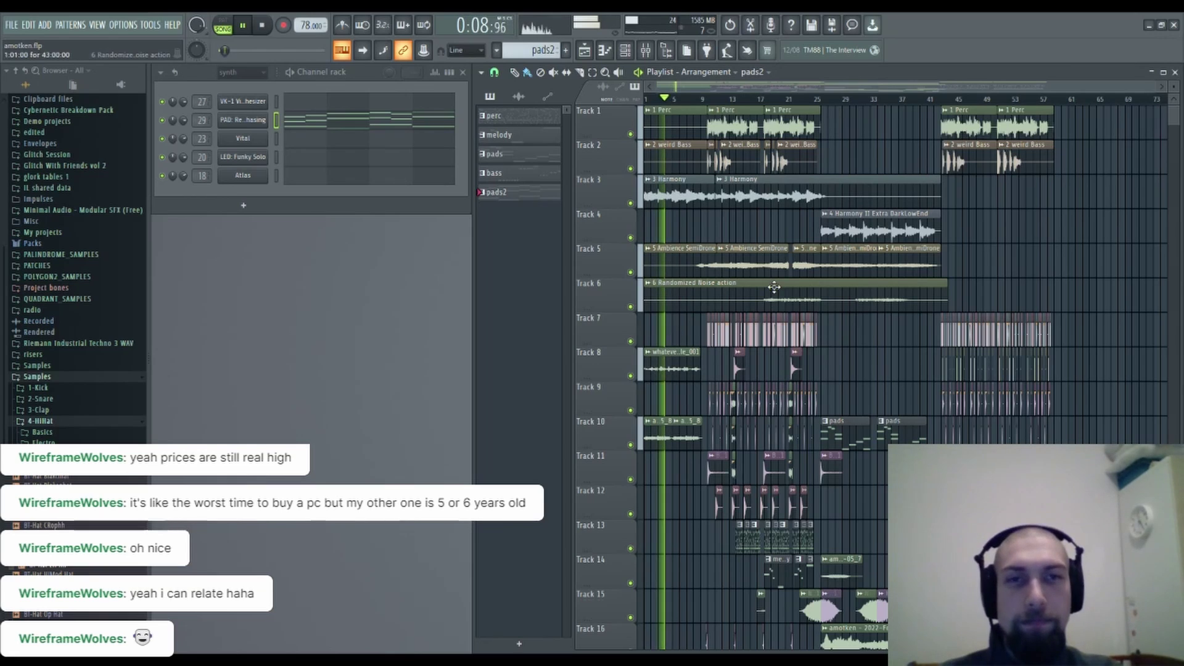
scroll(737, 176, down, 2)
scroll(744, 185, up, 2)
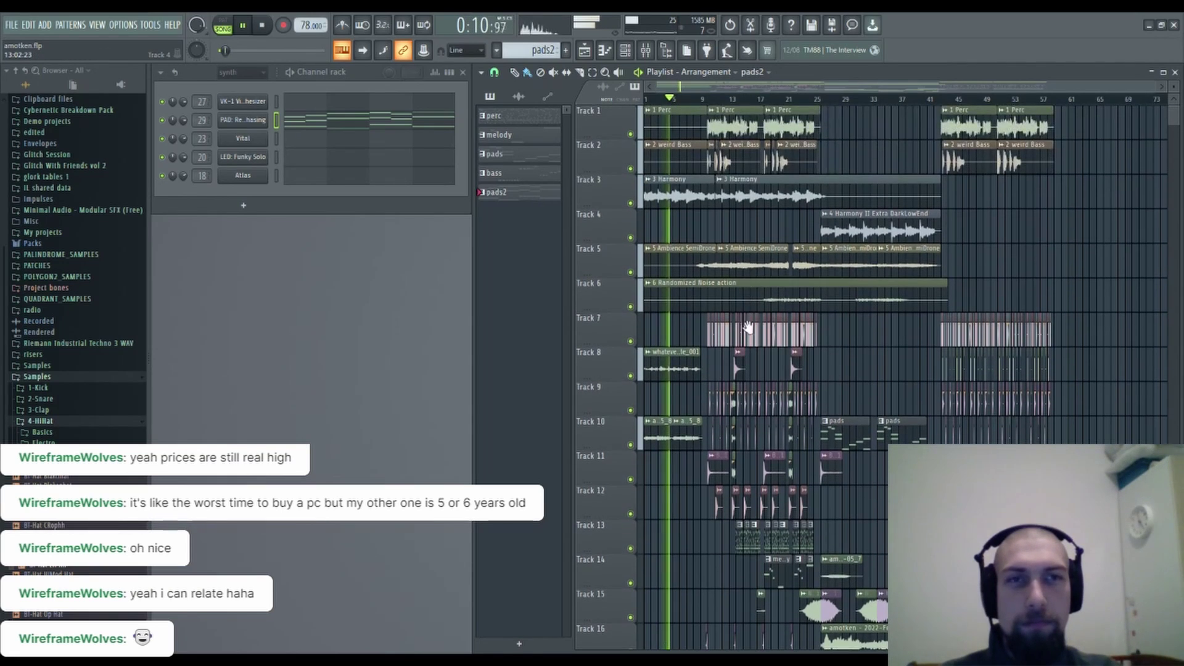
scroll(875, 206, down, 7)
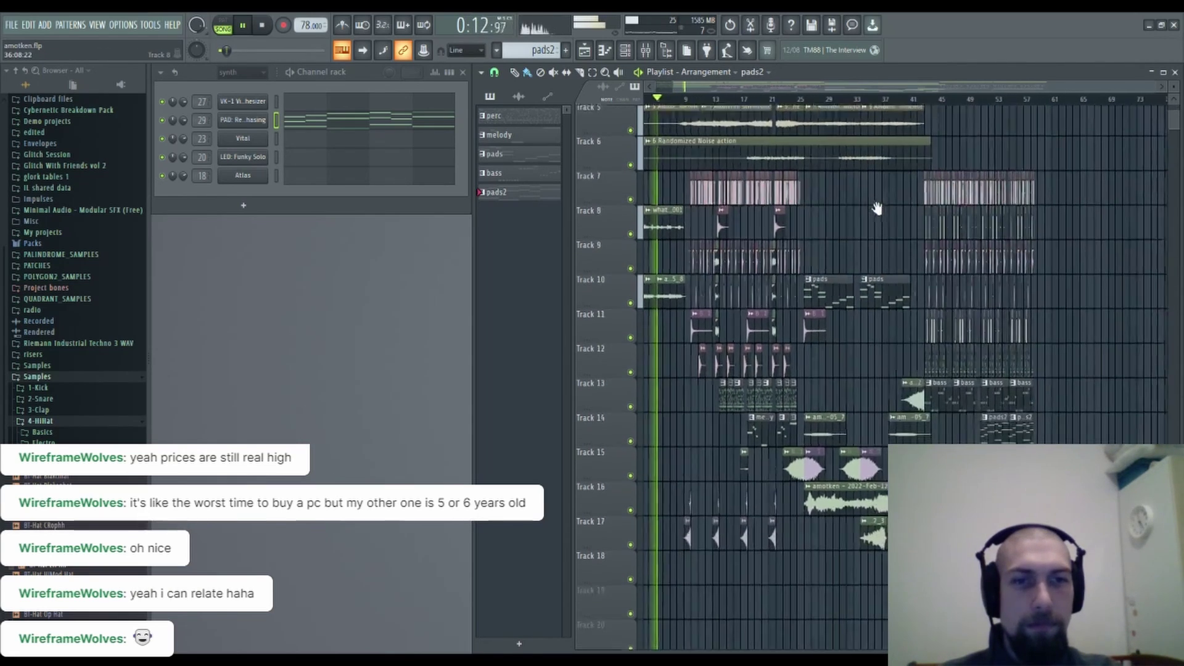
scroll(904, 289, up, 8)
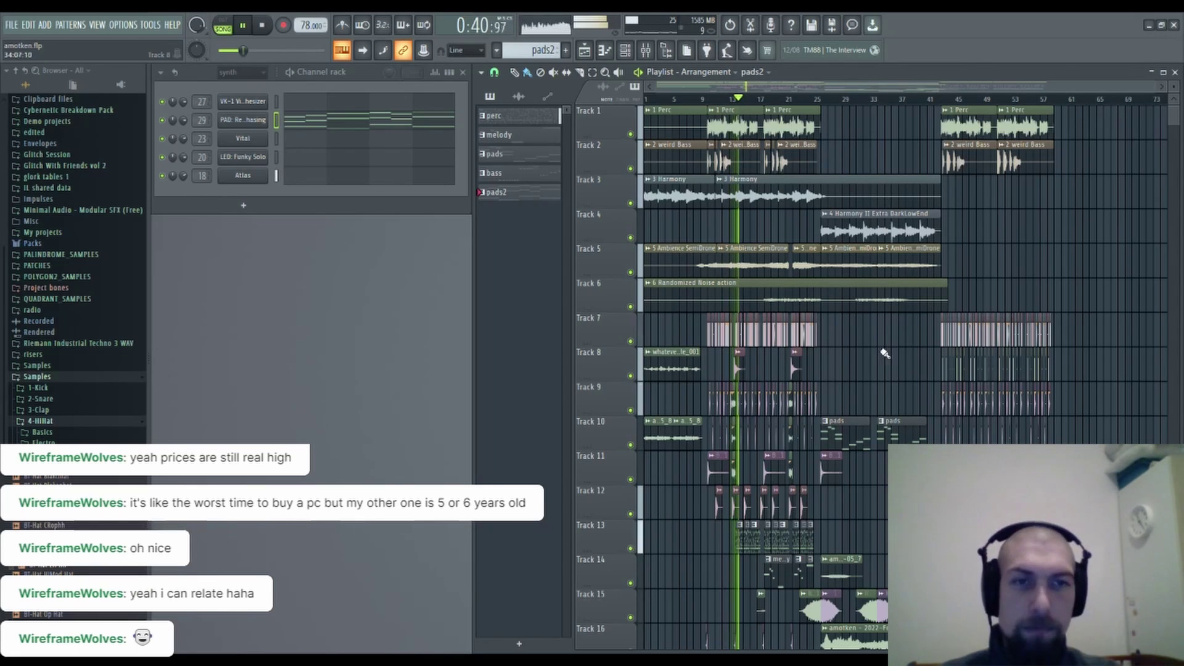
scroll(914, 278, down, 3)
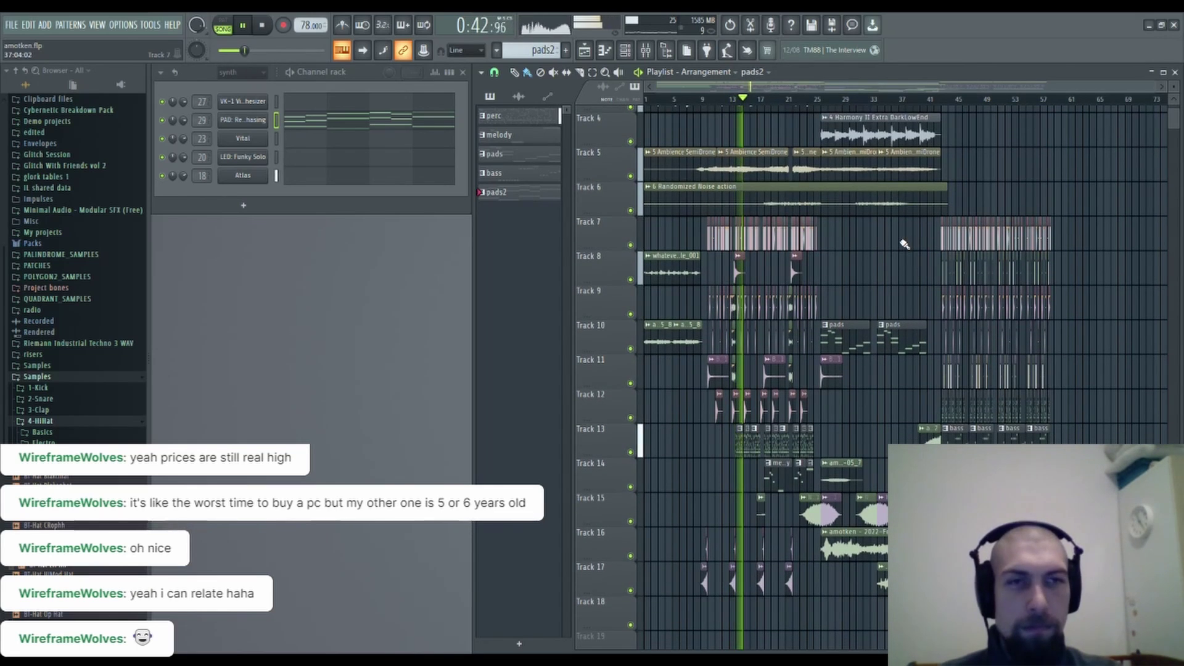
scroll(904, 266, up, 3)
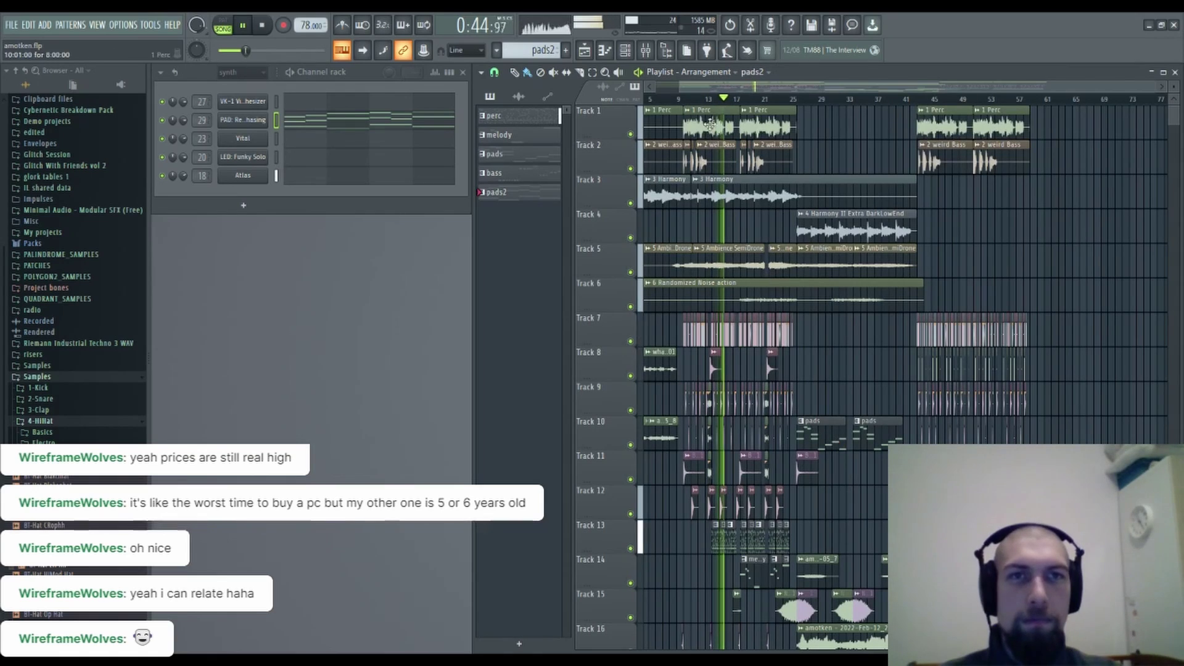
scroll(711, 124, up, 3)
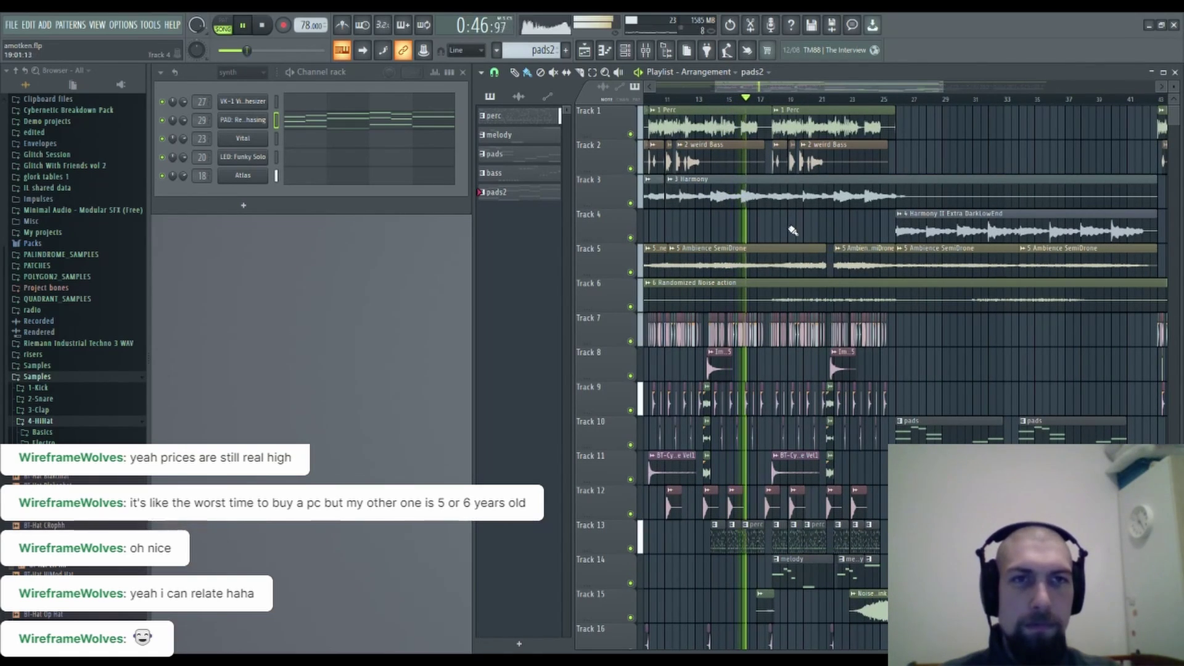
drag(792, 230, 884, 155)
mouse_move(989, 280)
mouse_down()
mouse_move(937, 314)
mouse_move(979, 256)
mouse_move(988, 273)
mouse_up()
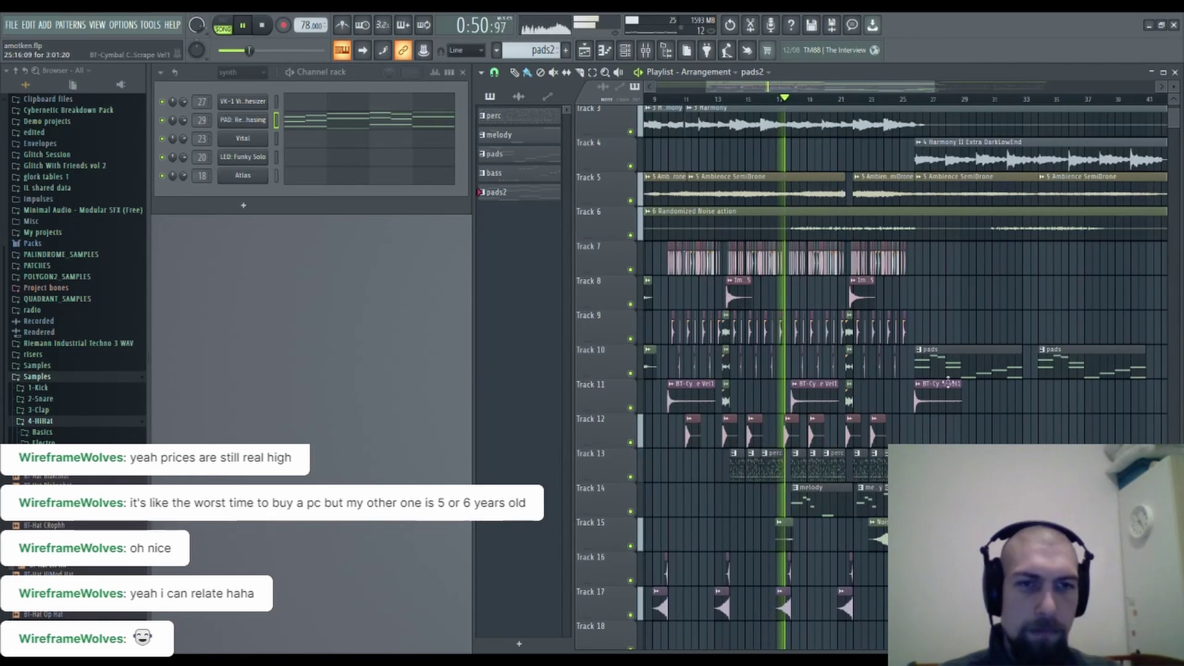
mouse_move(863, 550)
mouse_down()
mouse_move(864, 511)
mouse_move(882, 543)
mouse_move(882, 488)
mouse_move(862, 545)
mouse_up()
Pick up the melody clip at bar 18 on track 14 and place a copy on track 16 at bar 43.
click(814, 454)
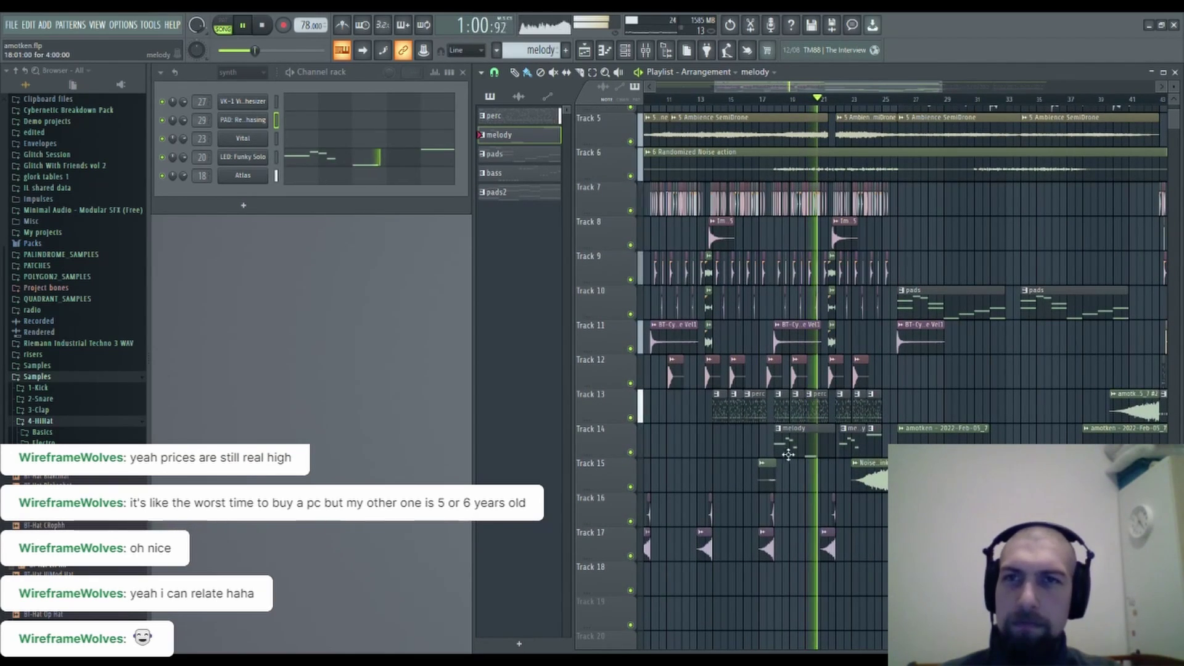
drag(1012, 421, 812, 439)
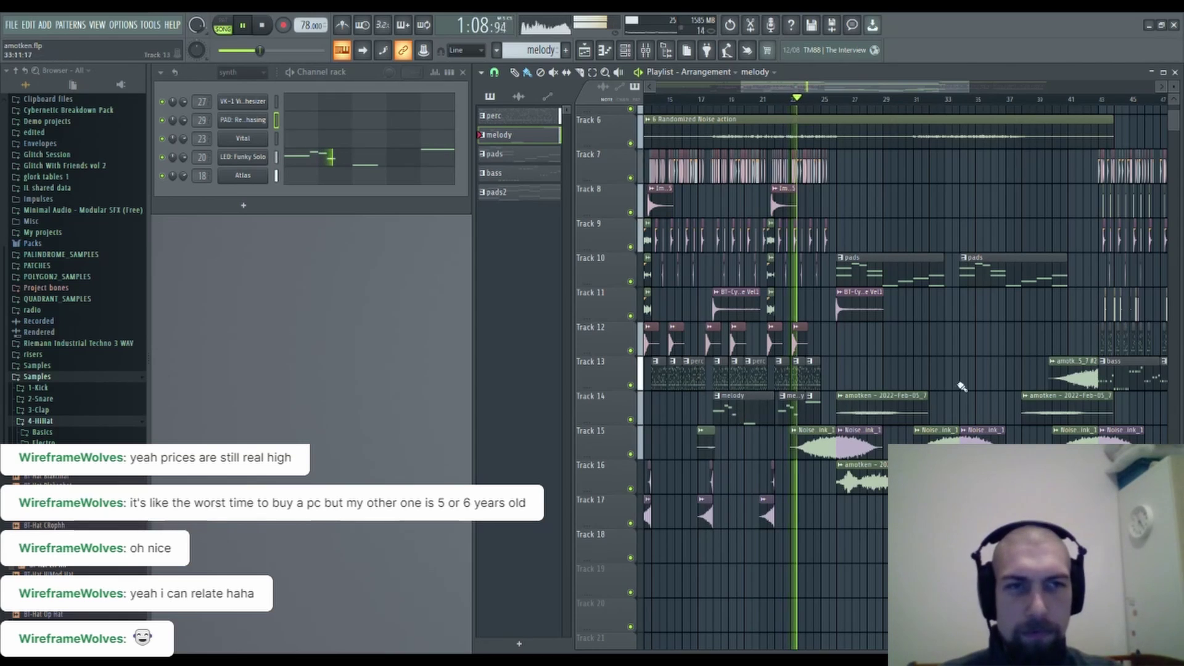
drag(962, 387, 774, 363)
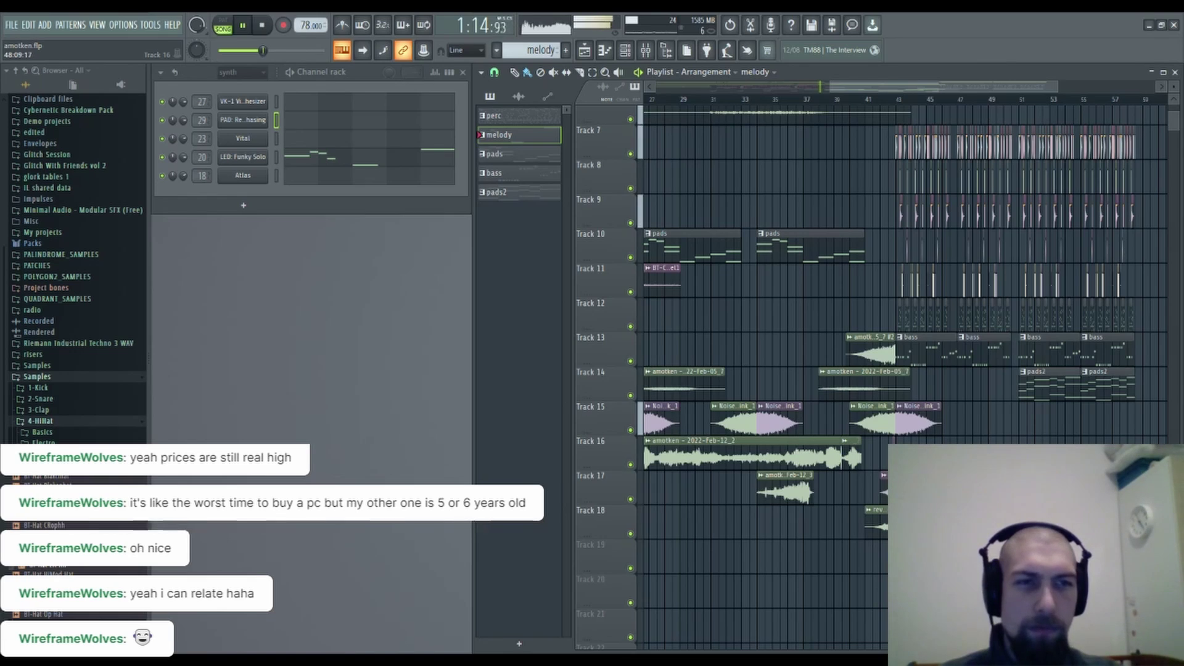
click(963, 457)
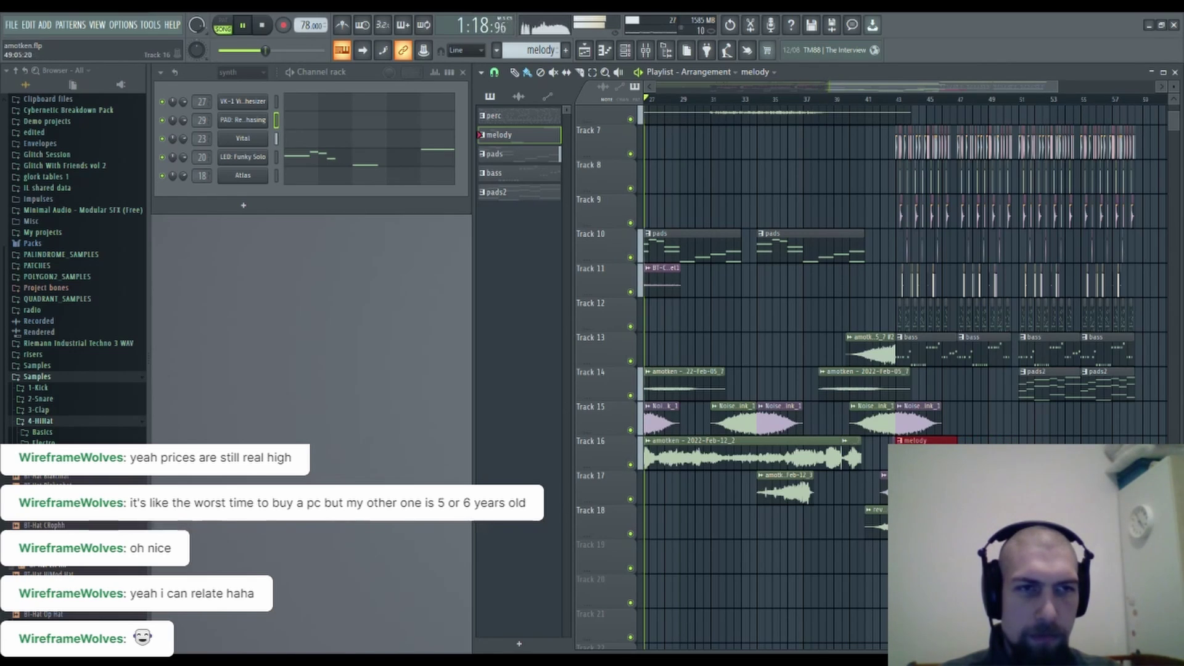
Add a second melody clip at bar 47 on track 16, shorten it, and place the short closing melody clip directly after it.
drag(994, 456, 1089, 477)
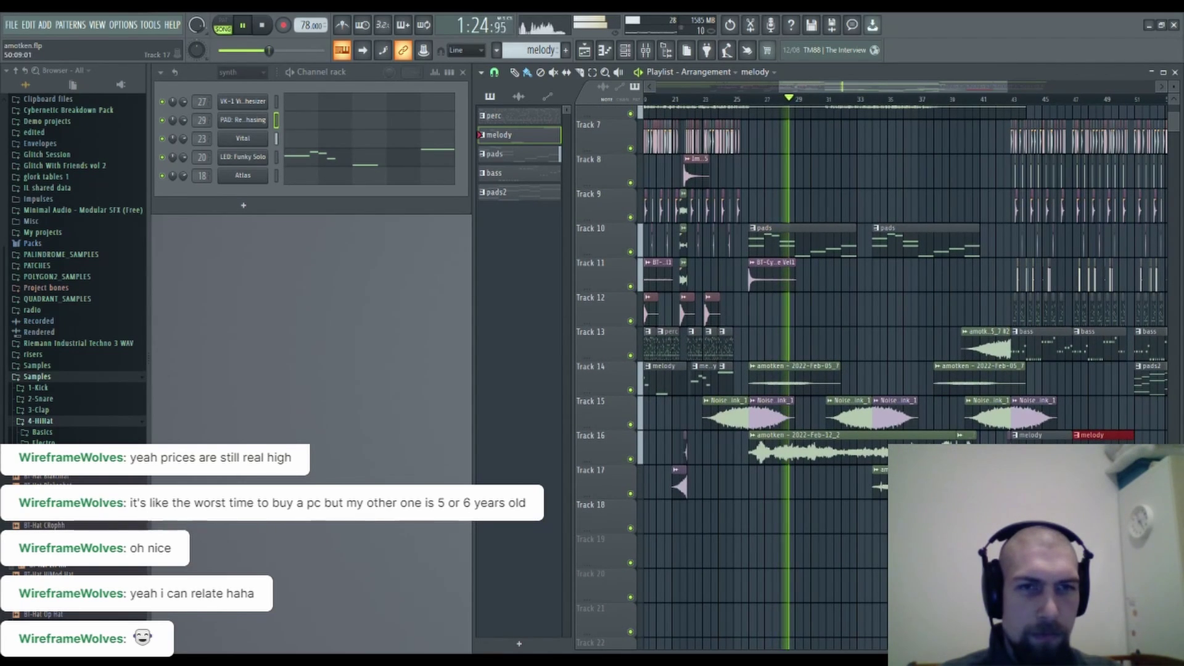
drag(1133, 453, 1114, 453)
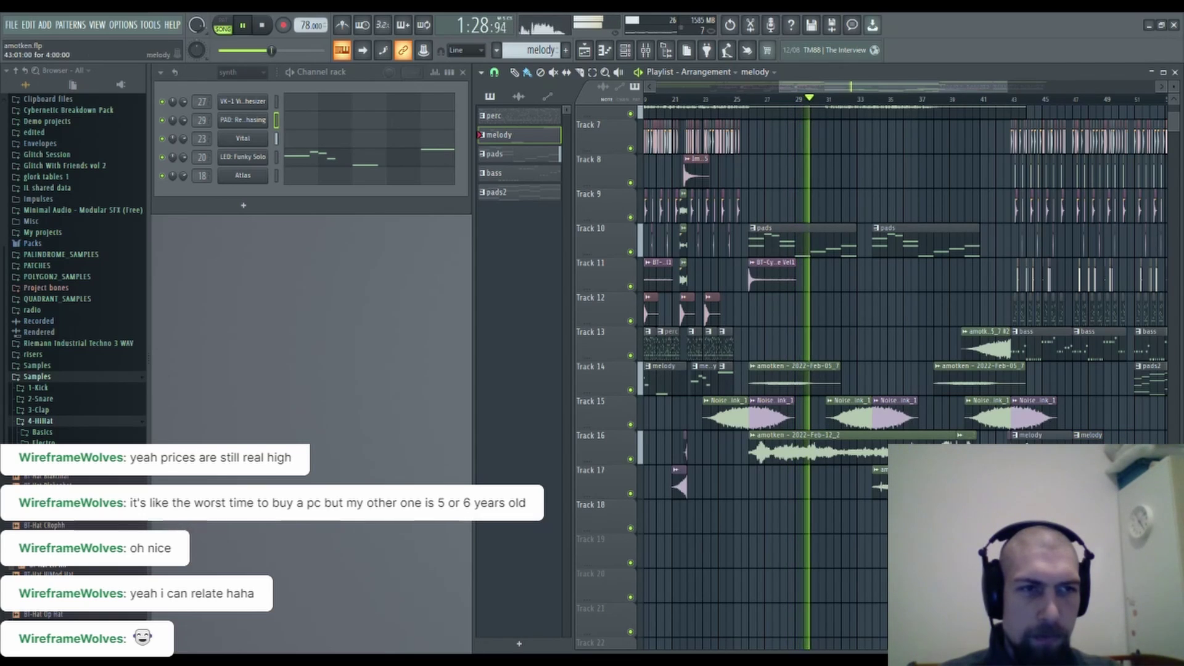
click(730, 383)
click(1117, 451)
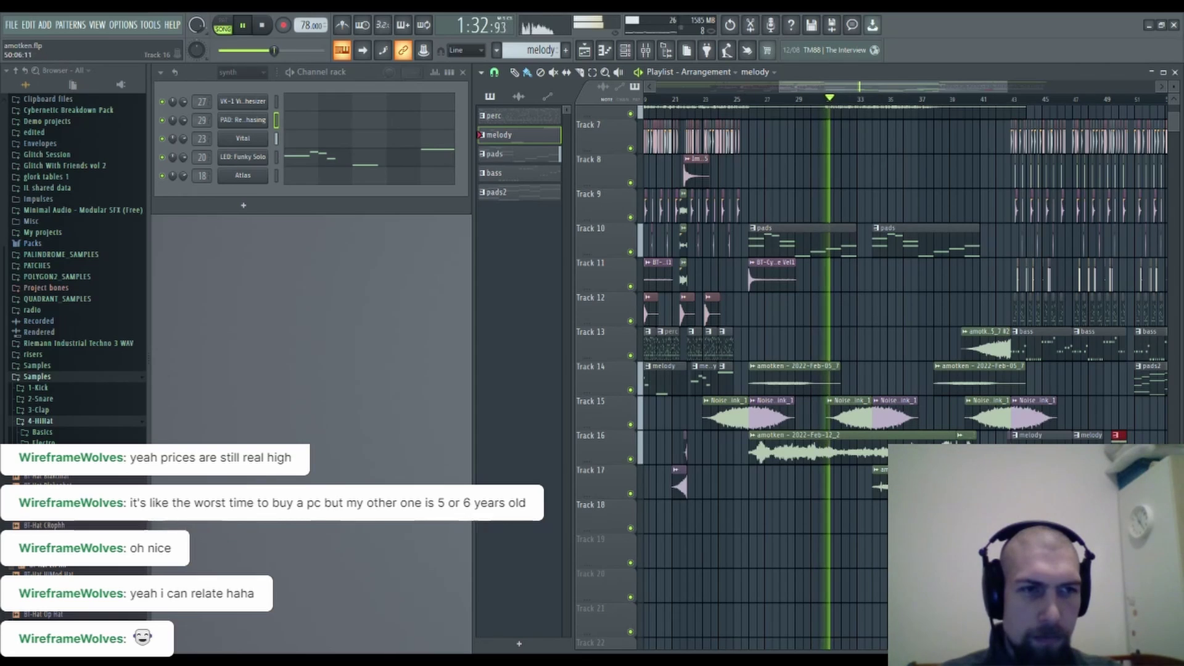
Duplicate the group of three melody clips on track 16 so the copy starts at bar 51.
drag(1151, 512, 934, 452)
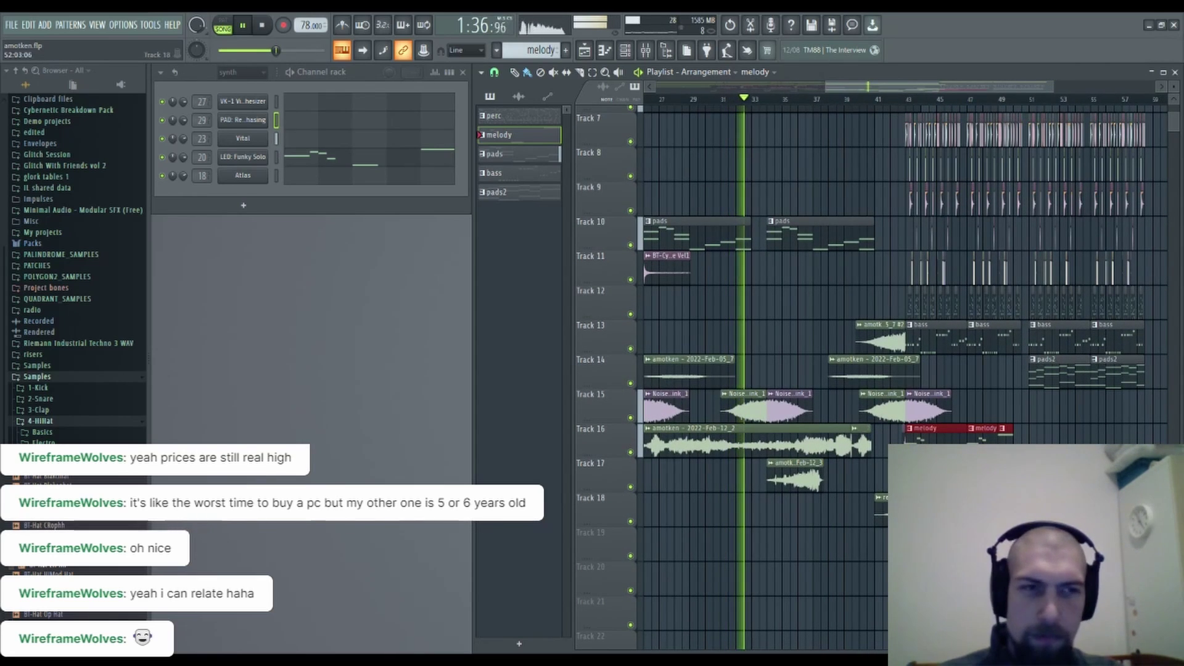
drag(1064, 504, 900, 472)
key(ctrl+v)
drag(860, 404, 961, 519)
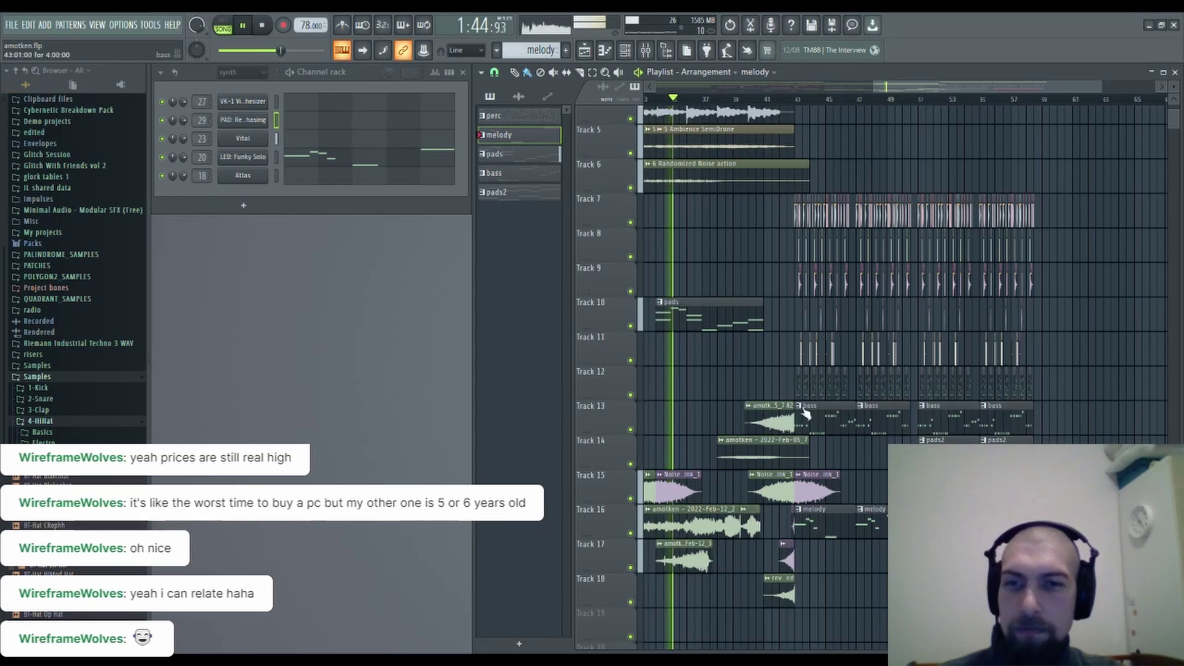
Listen through the break and the whole second drum section from bar 43, checking the added melody with the bass and pads2 parts.
drag(1079, 487, 1105, 508)
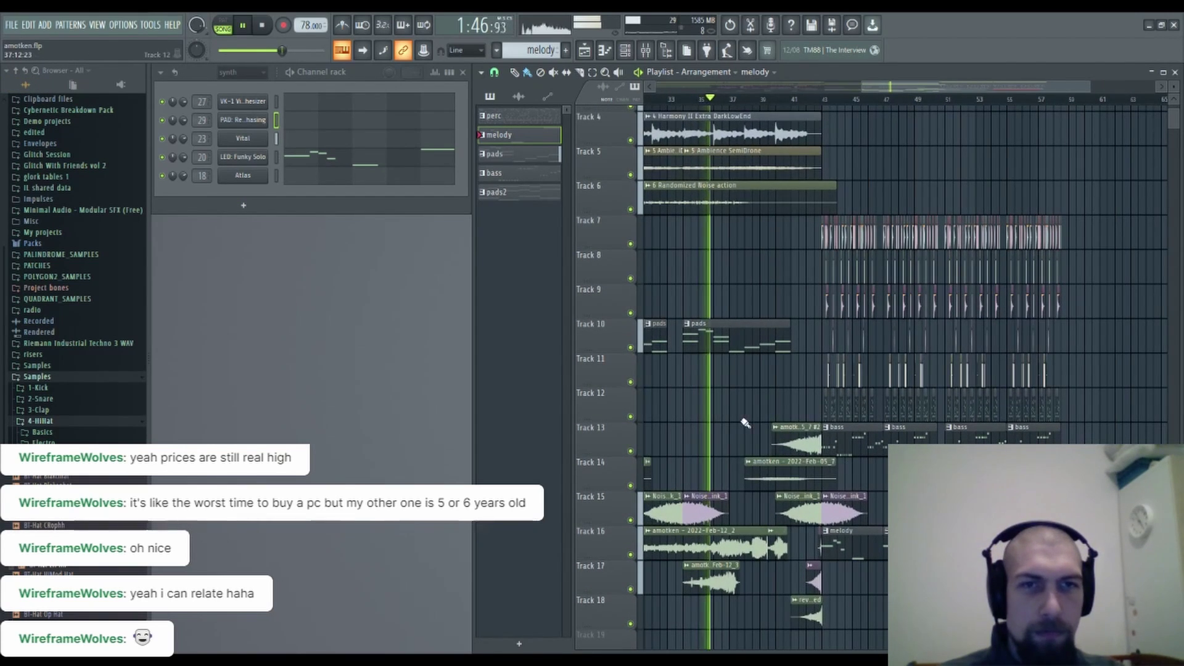
drag(748, 421, 867, 339)
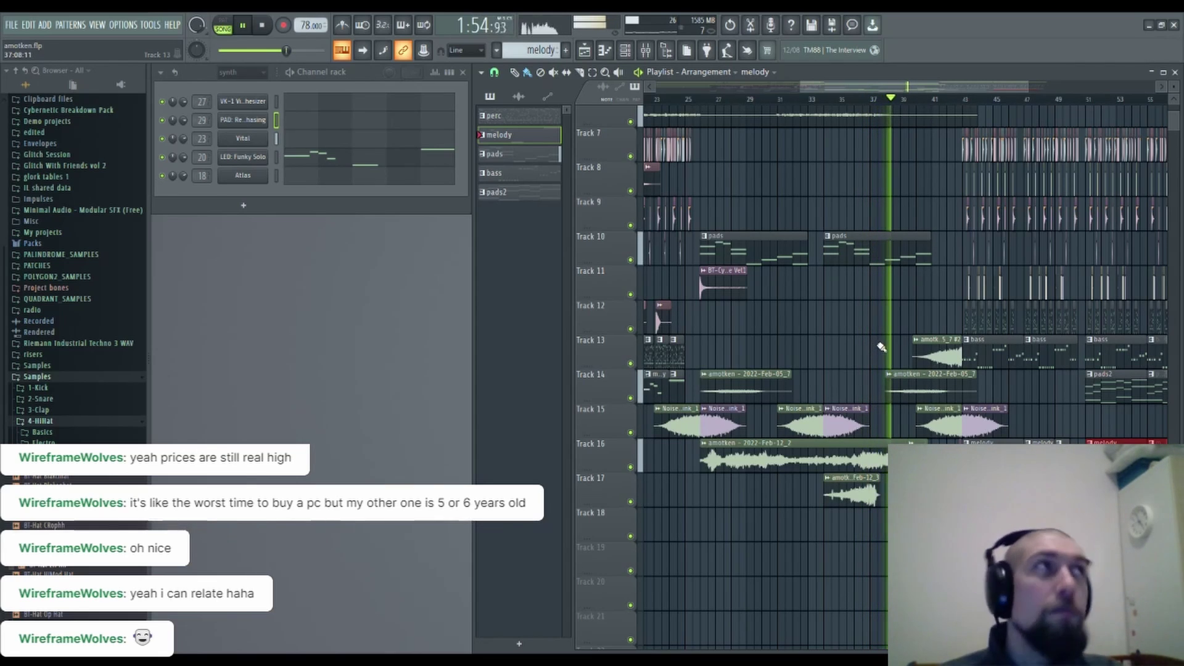
drag(859, 312, 747, 362)
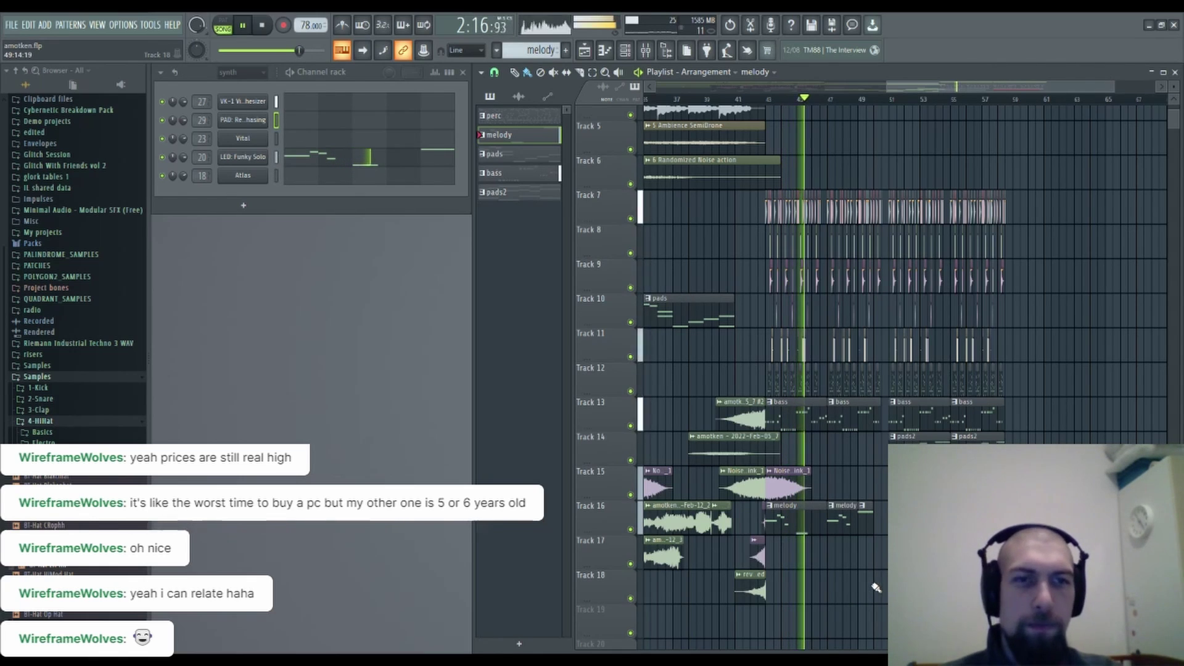
drag(876, 588, 854, 563)
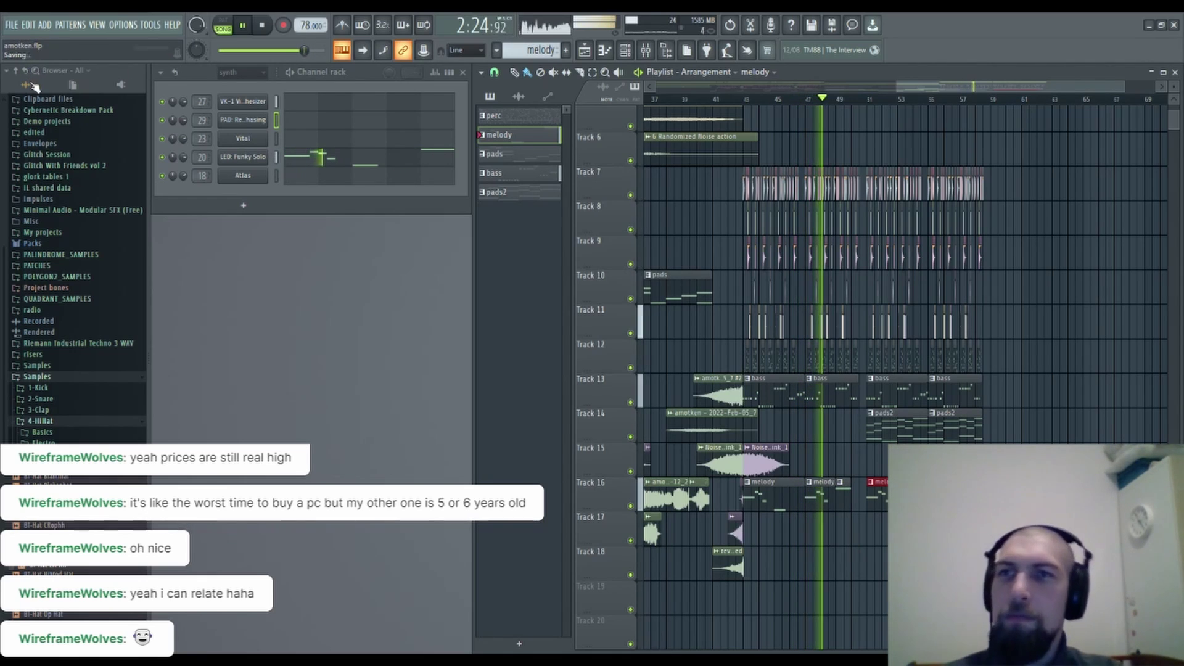
drag(872, 551, 816, 511)
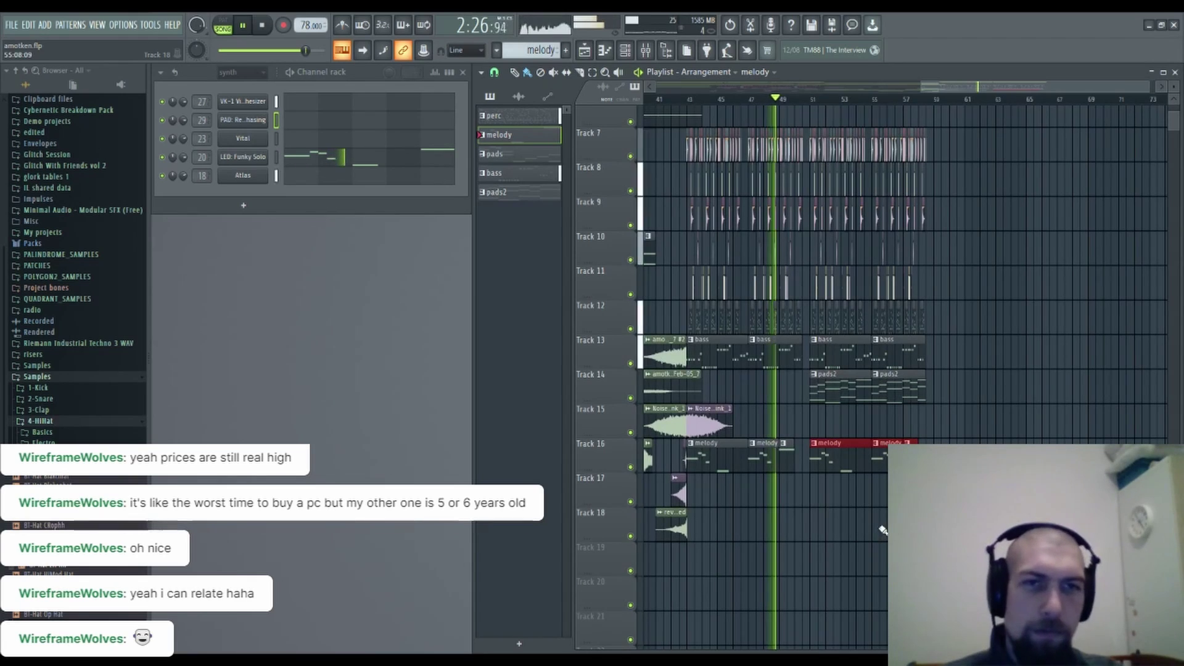
drag(887, 529, 857, 556)
drag(960, 492, 934, 534)
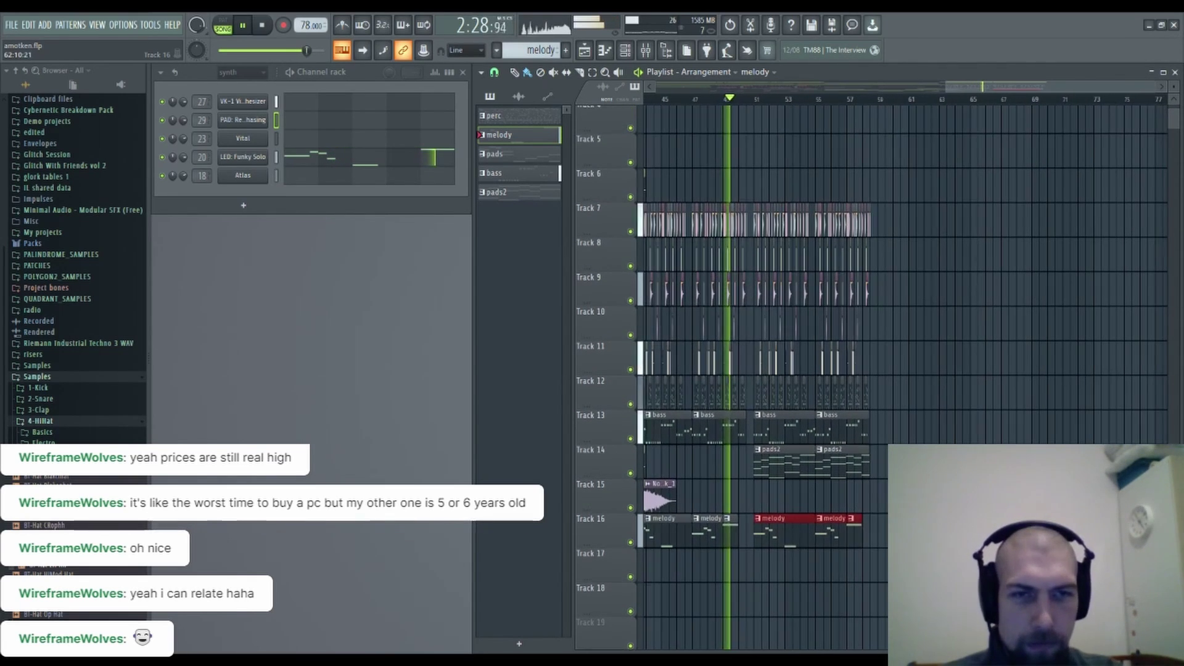
drag(957, 475, 944, 436)
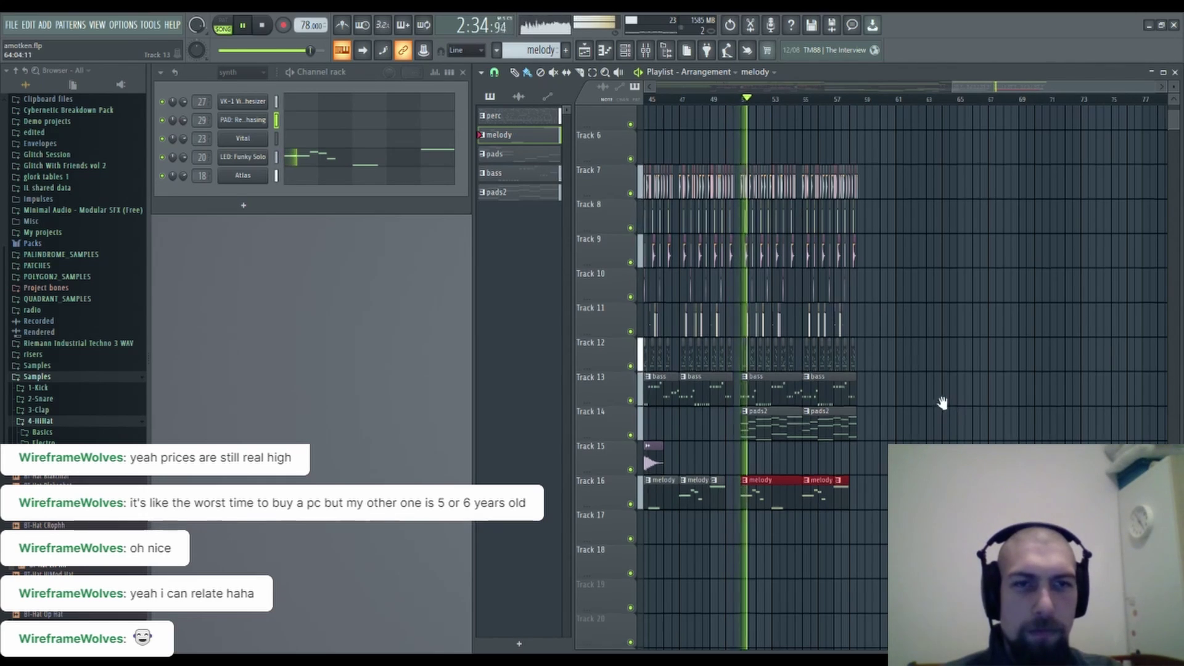
drag(944, 402, 934, 442)
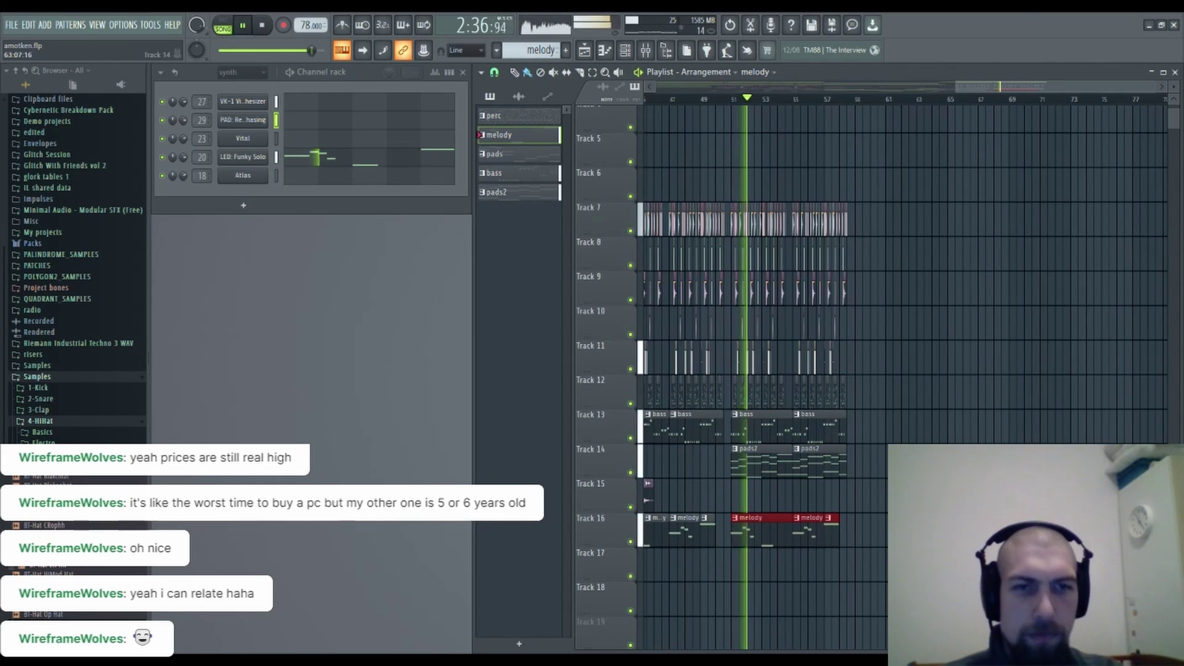
drag(933, 425, 937, 341)
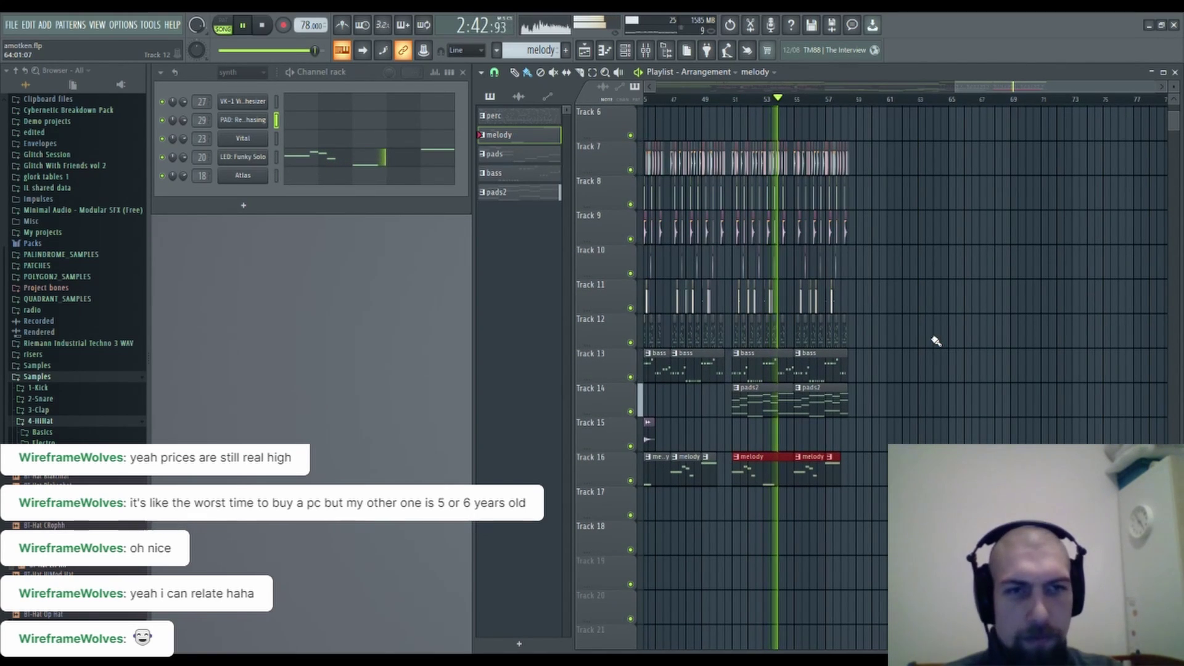
drag(934, 345, 917, 320)
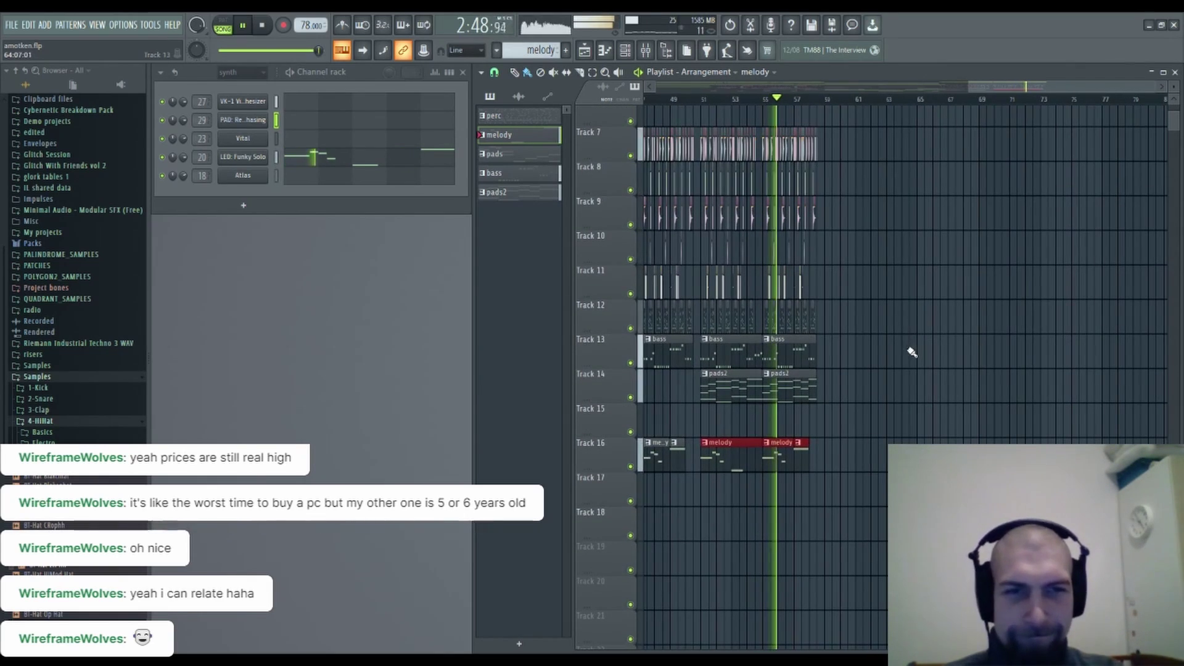
mouse_move(900, 391)
mouse_down()
mouse_move(960, 410)
mouse_move(988, 284)
mouse_move(975, 349)
mouse_move(970, 339)
mouse_move(946, 364)
mouse_move(936, 344)
mouse_up()
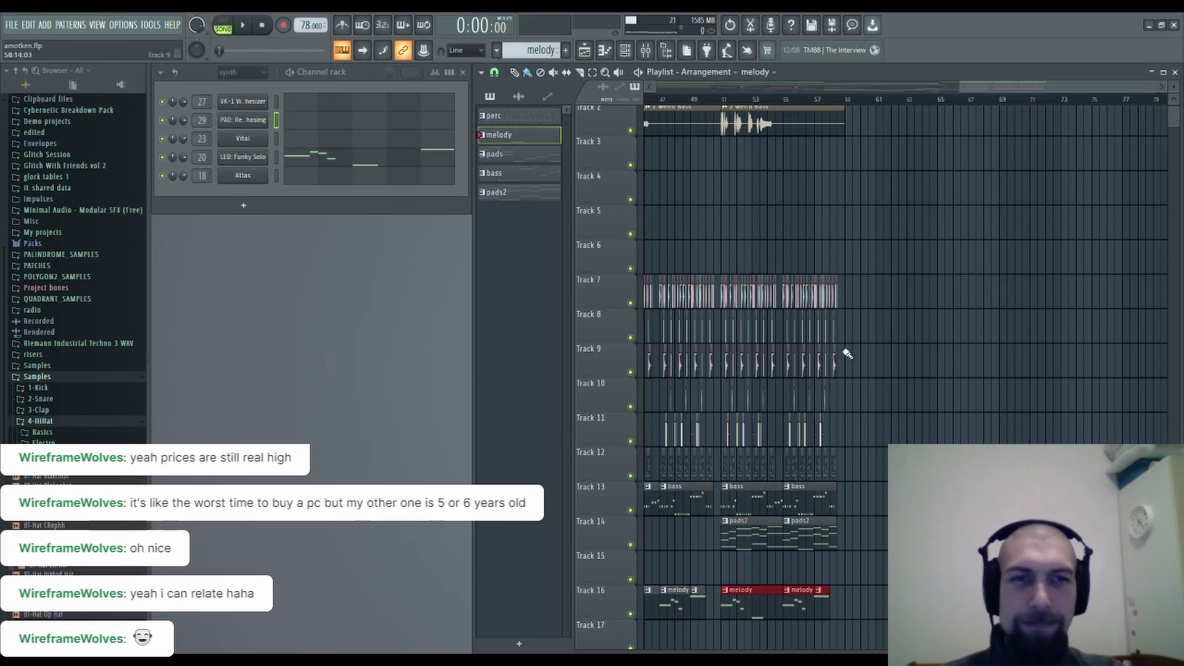
Examine the first drum section between bars 13 and 25 up close, including its perc, melody, crash and riser clips.
drag(847, 353, 893, 125)
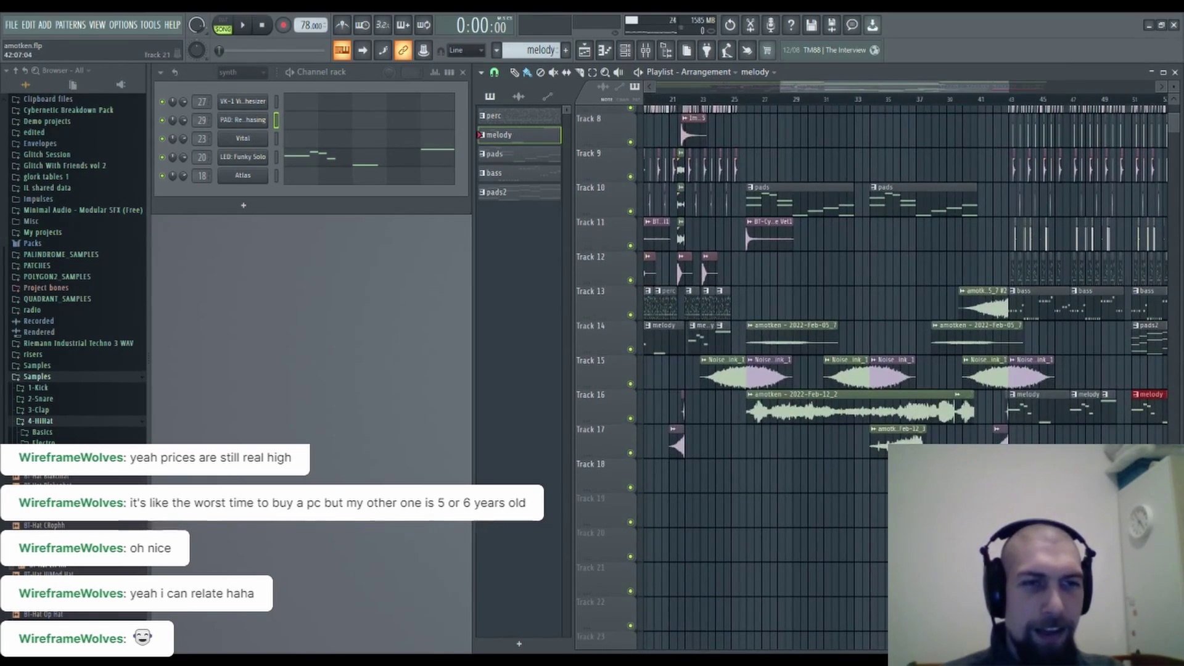
drag(1044, 474, 1139, 650)
drag(956, 458, 1028, 387)
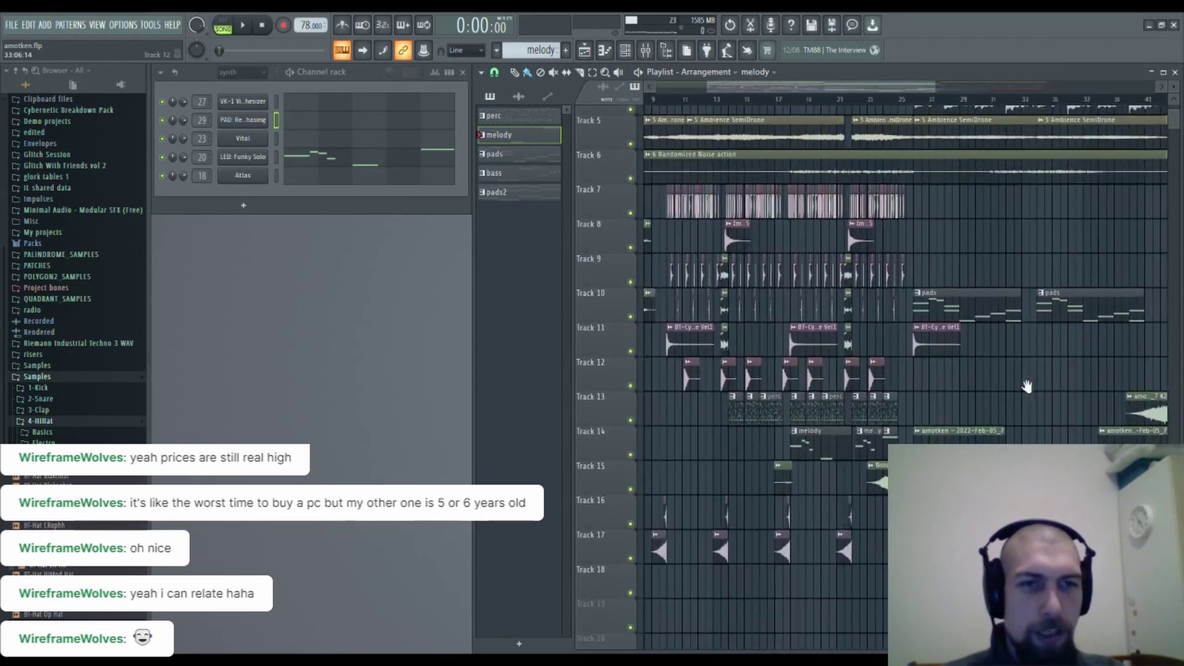
drag(769, 380, 780, 305)
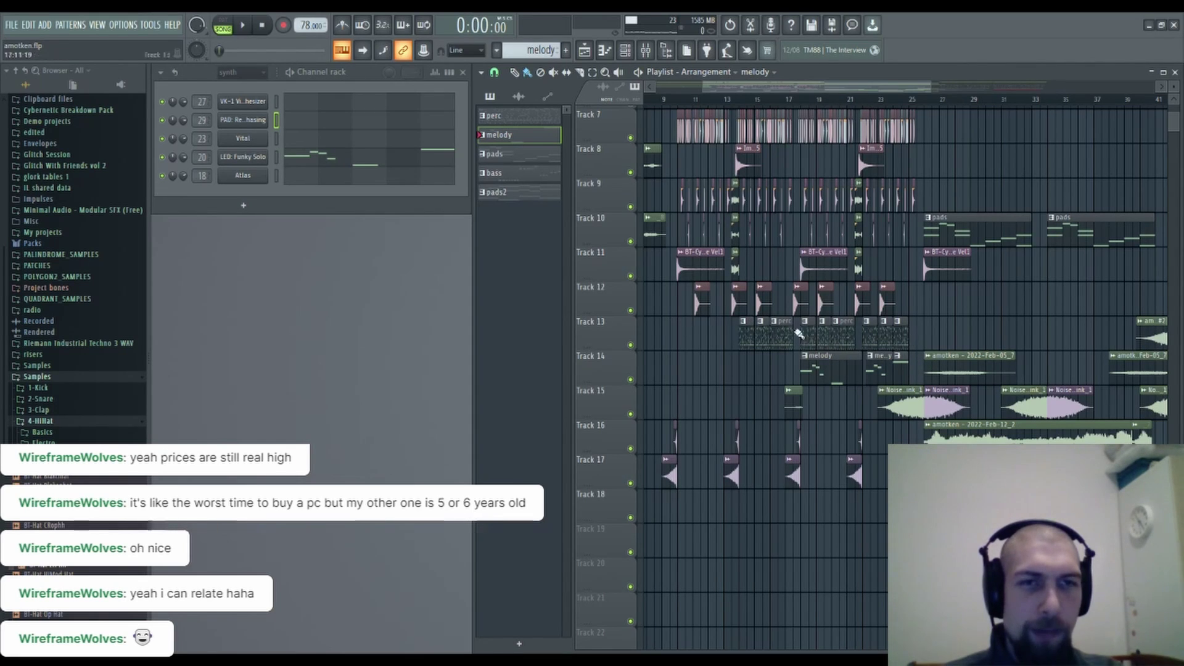
scroll(765, 115, up, 8)
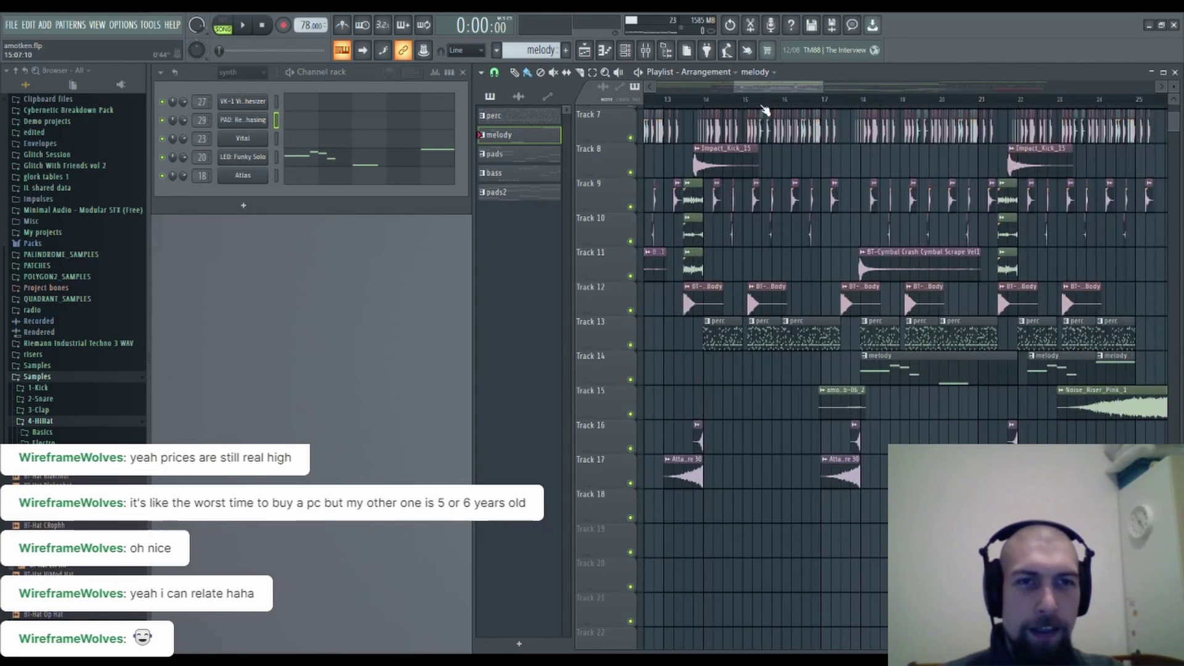
drag(1089, 331, 825, 357)
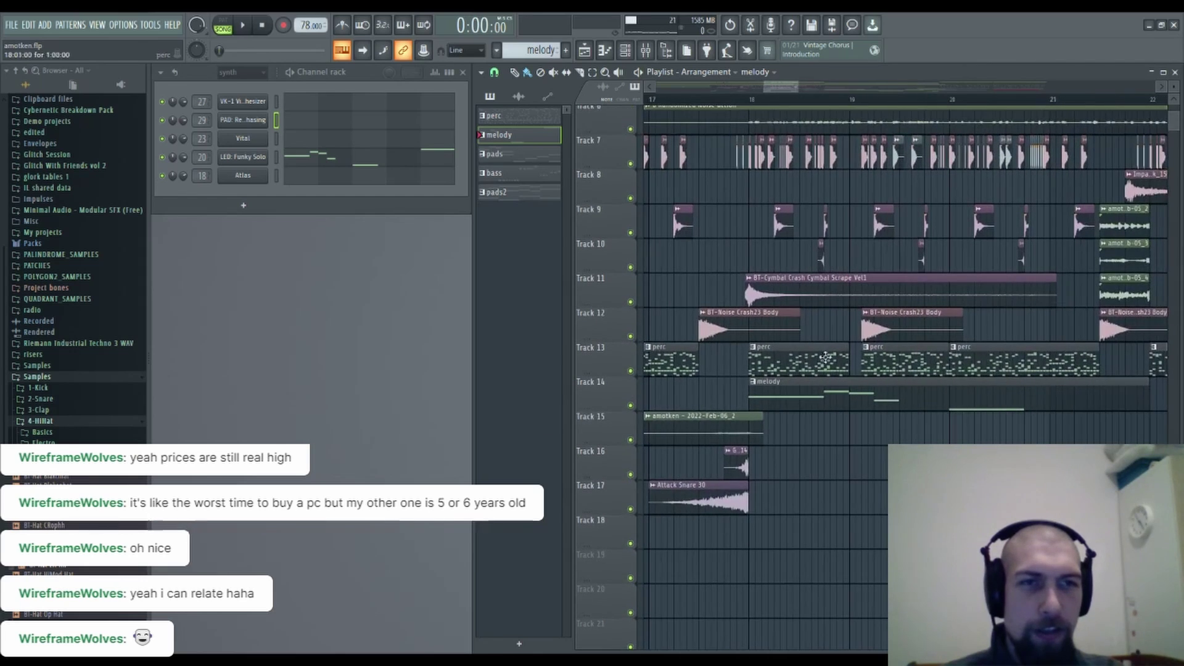
drag(1077, 323, 792, 319)
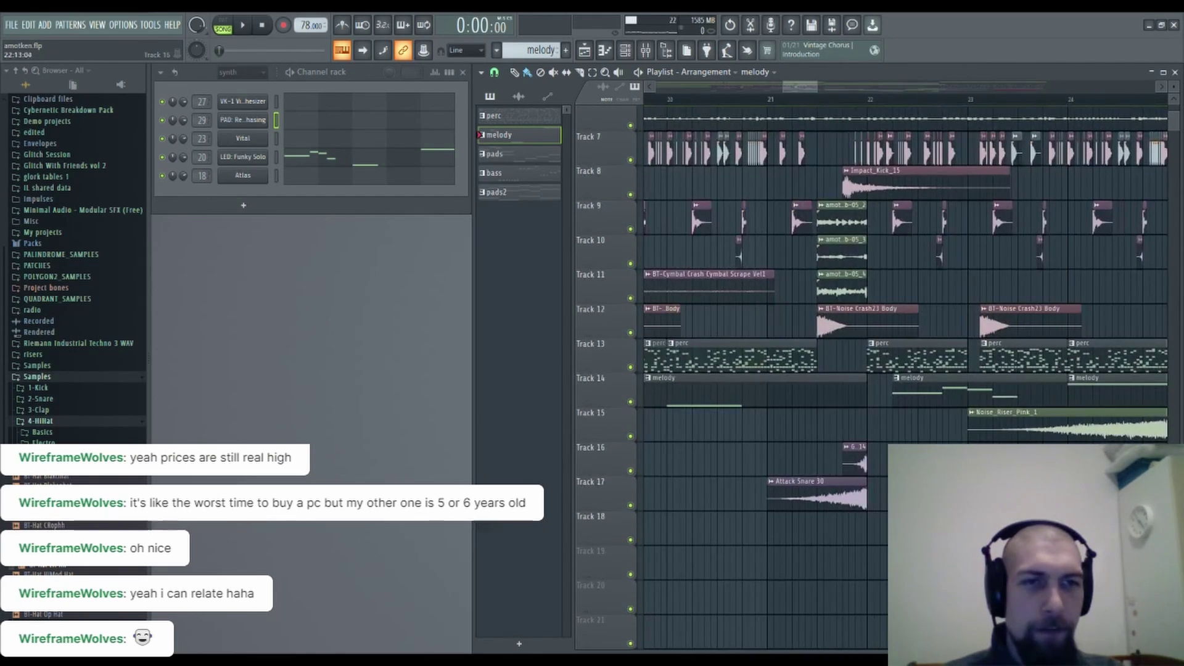
drag(1010, 515, 838, 568)
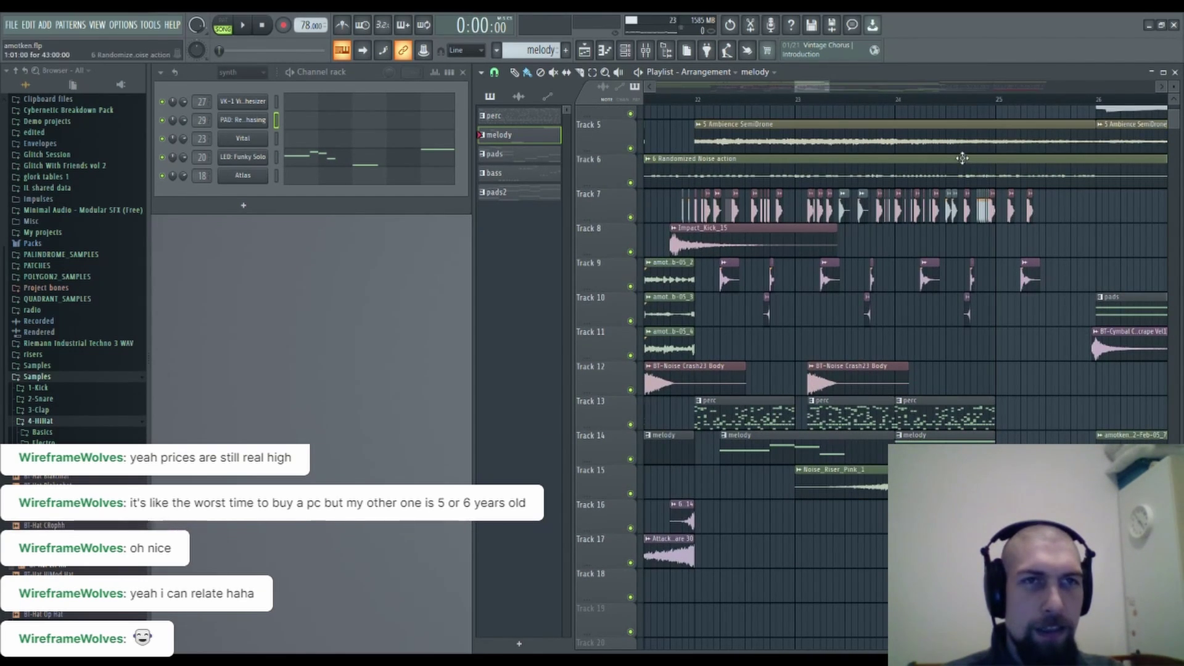
scroll(937, 105, down, 5)
scroll(937, 105, down, 4)
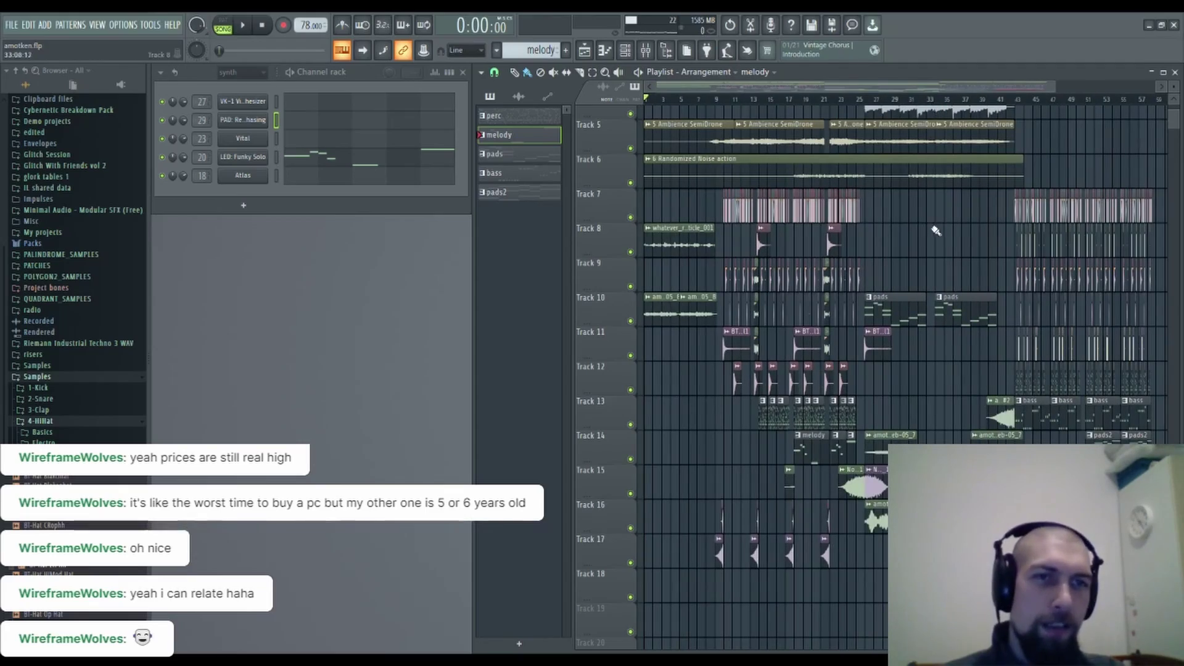
Compare the second drum section after bar 43 with the rest of the arrangement across all used tracks.
drag(929, 246, 737, 374)
drag(949, 262, 1042, 172)
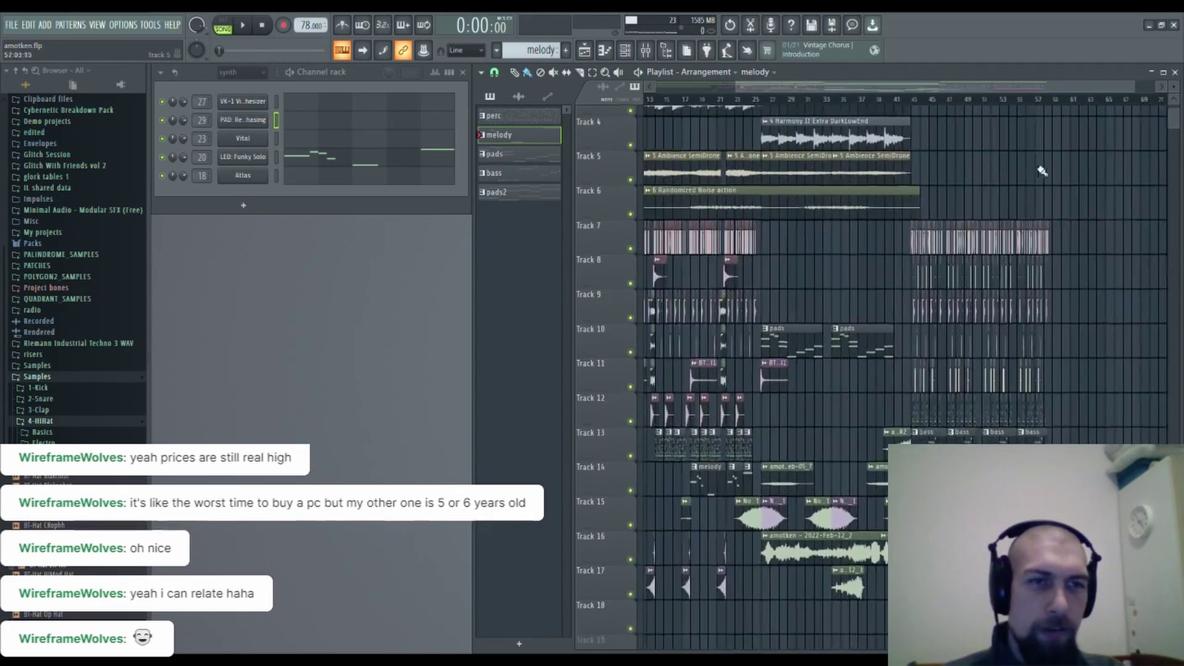
drag(1141, 367, 1167, 172)
drag(1084, 396, 1002, 593)
drag(1108, 315, 1044, 420)
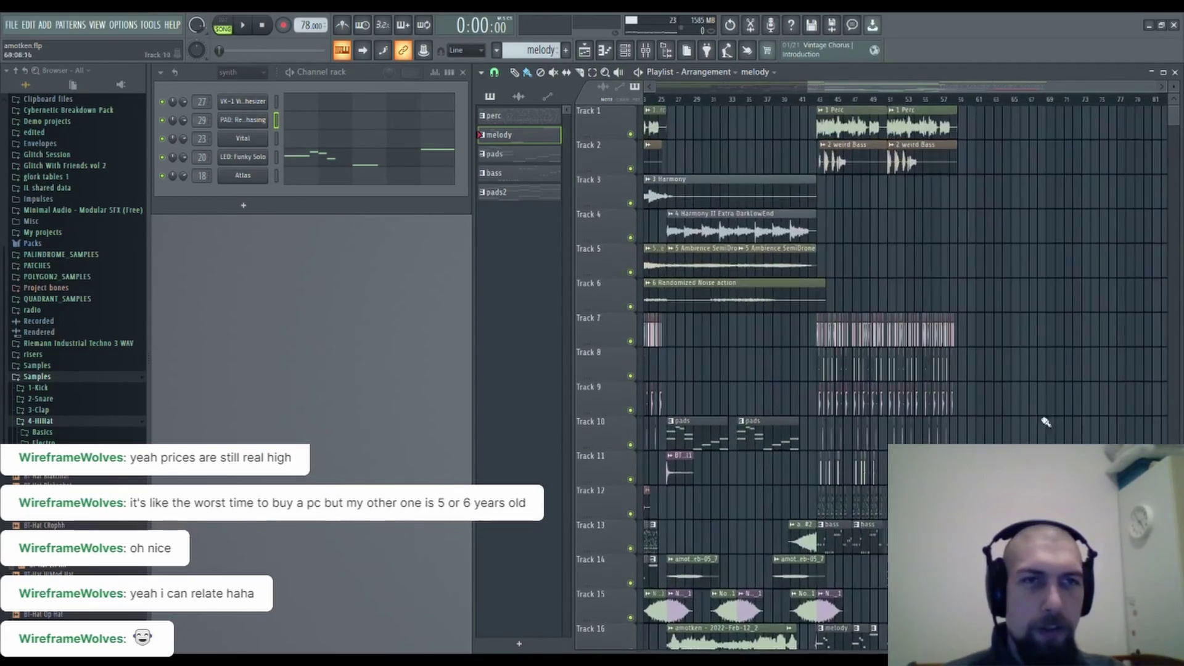
drag(917, 216, 1123, 250)
drag(804, 234, 889, 226)
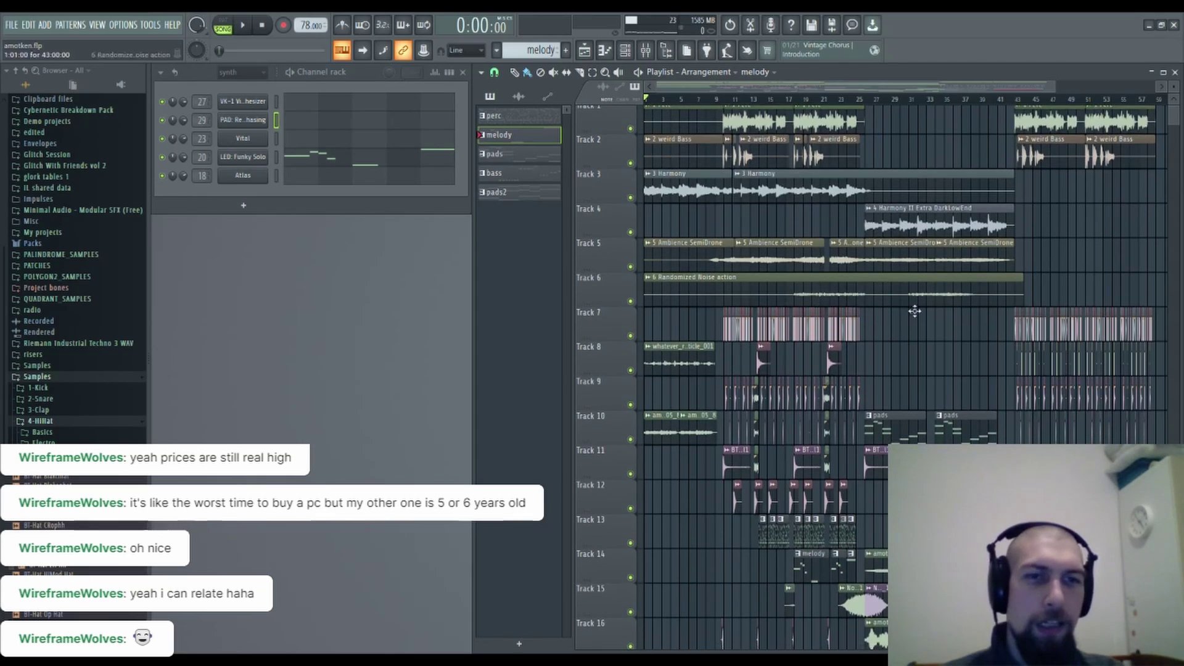
drag(933, 334, 920, 207)
drag(920, 378, 925, 323)
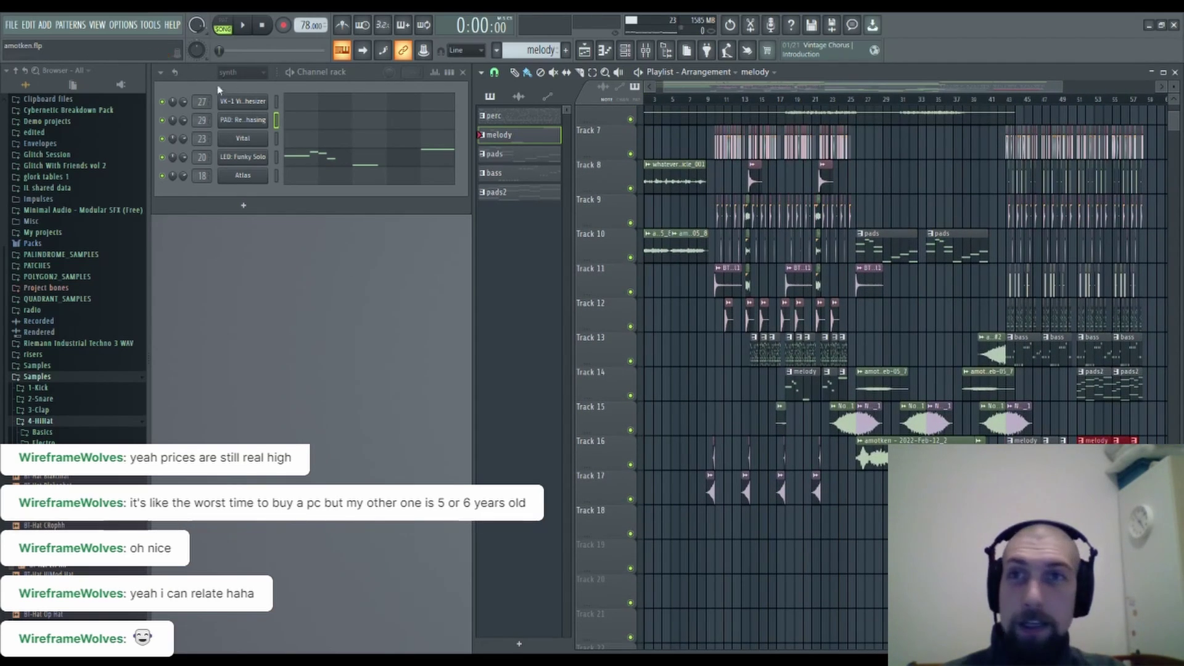